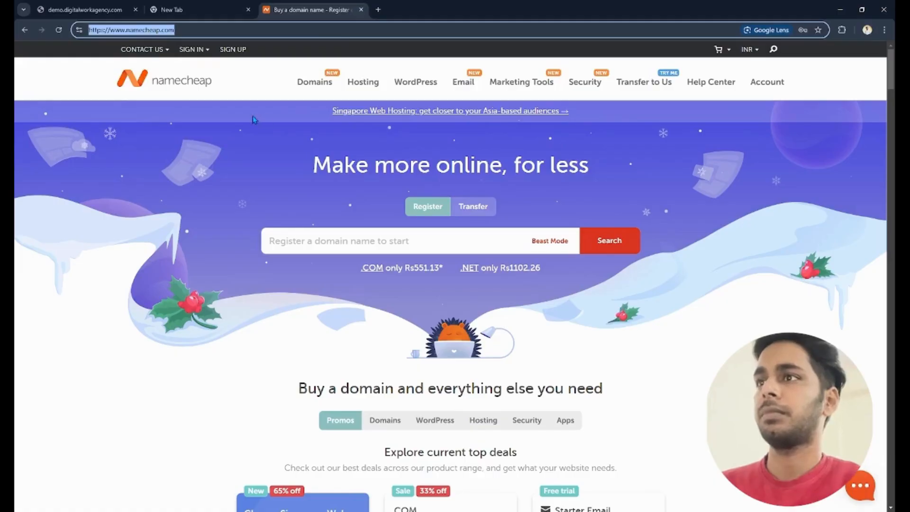
# - Sign in to the Namecheap account and open cPanel for the digitalworkagency.com hosting subscription
pyautogui.moveTo(192, 49)
pyautogui.click(246, 142)
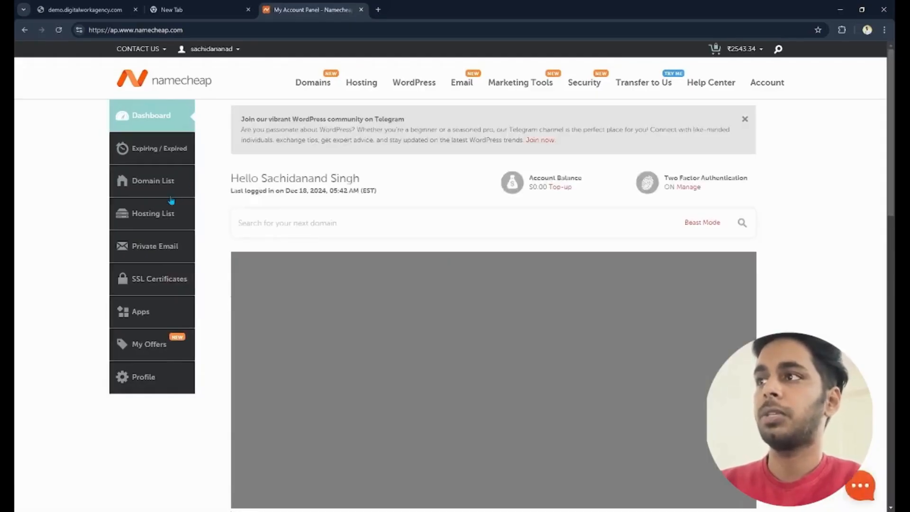
pyautogui.click(145, 222)
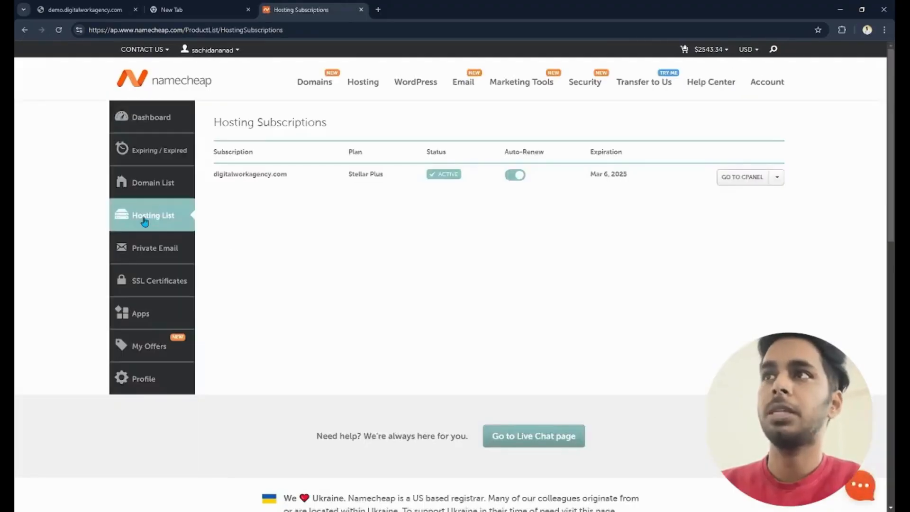
pyautogui.click(765, 176)
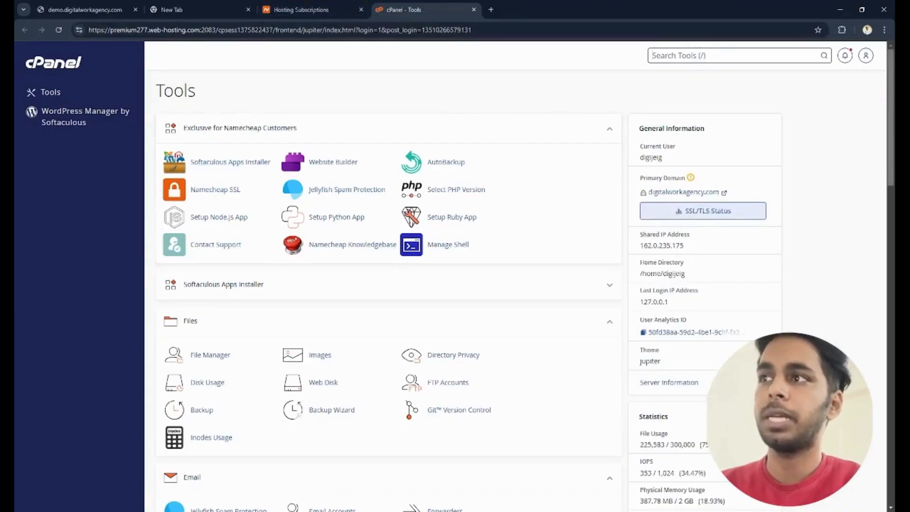
# - Start a new WordPress installation on the domain demo.digitalworkagency.com and check that domain's current page
pyautogui.moveTo(890, 106); pyautogui.dragTo(891, 400)
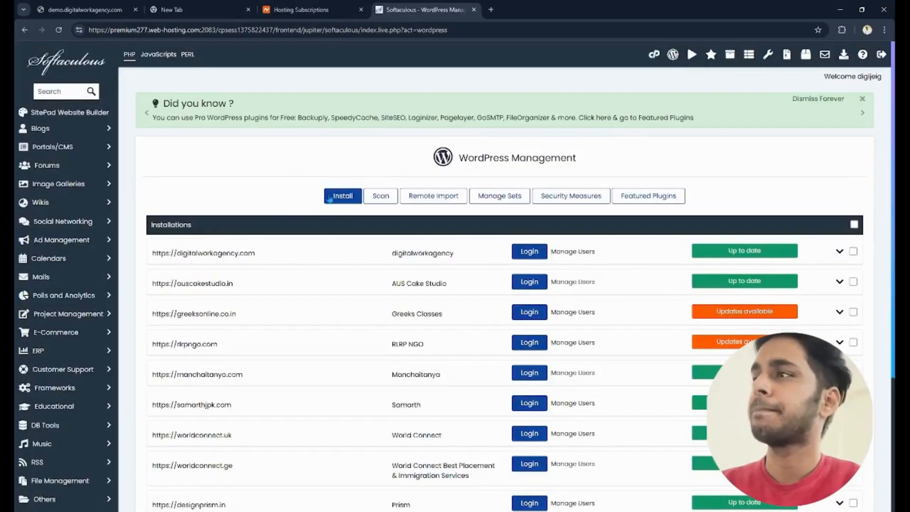
pyautogui.click(342, 202)
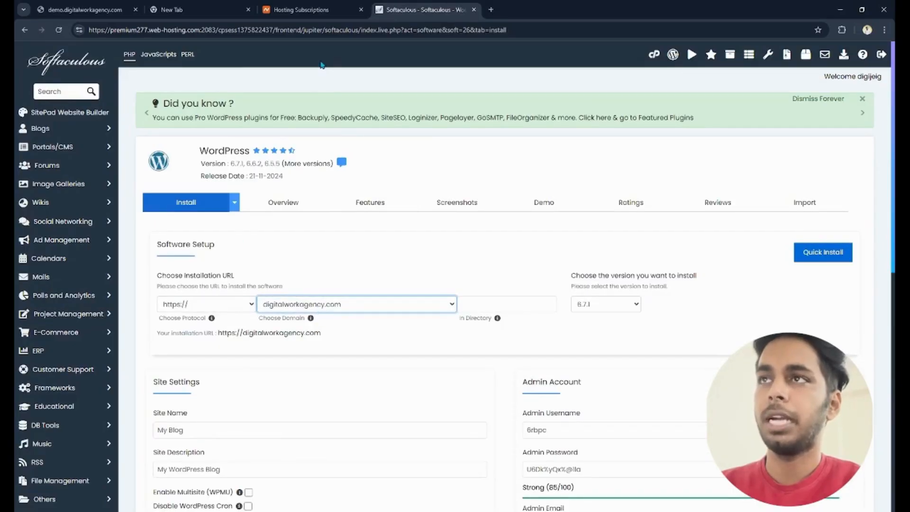
pyautogui.click(322, 65)
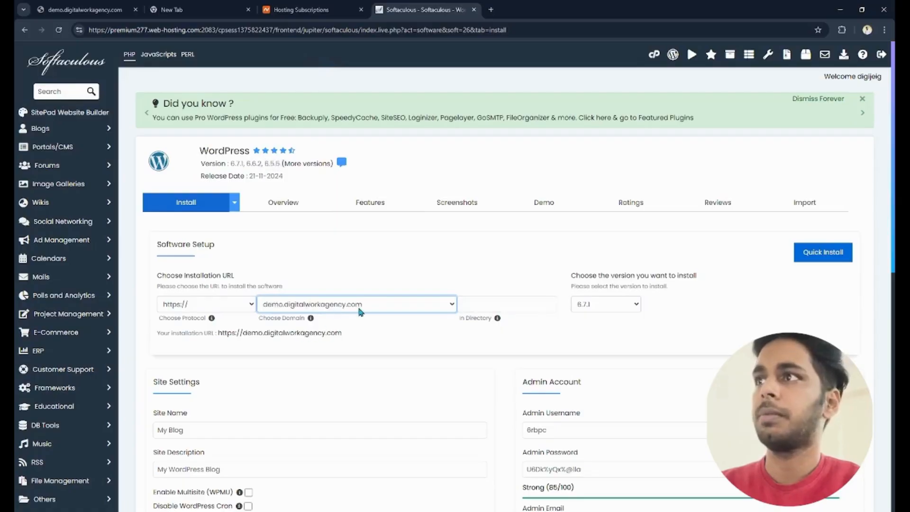
pyautogui.click(90, 11)
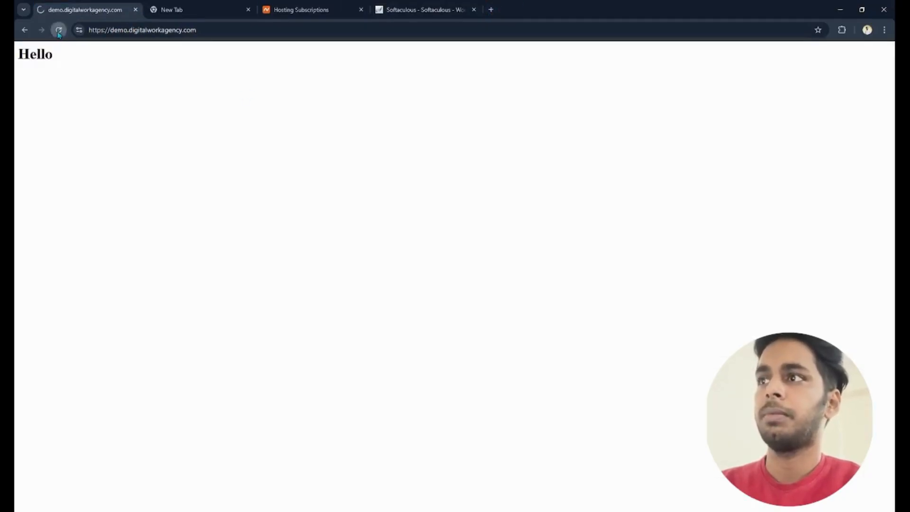
pyautogui.click(408, 9)
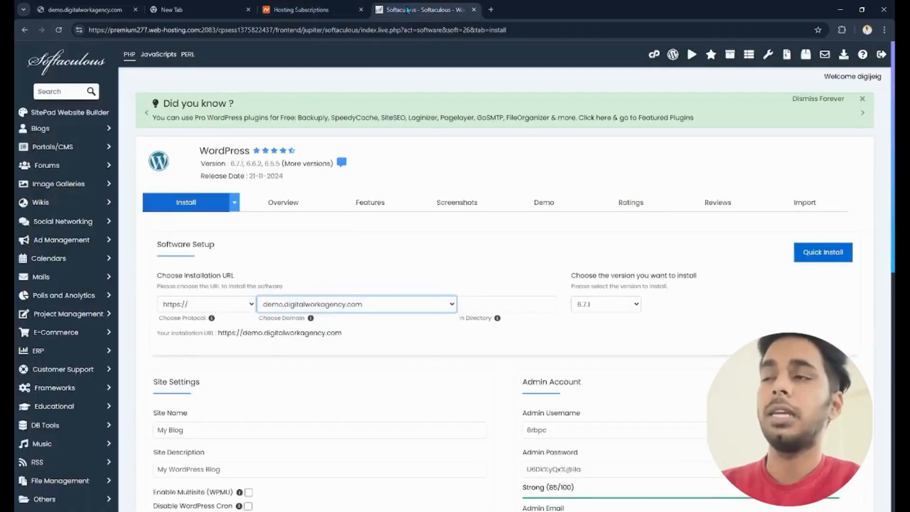
# - Set the site name to "Demo Wordpress website" and the site description to "My Demo Wordpress Website"
pyautogui.scroll(-2, 884, 143)
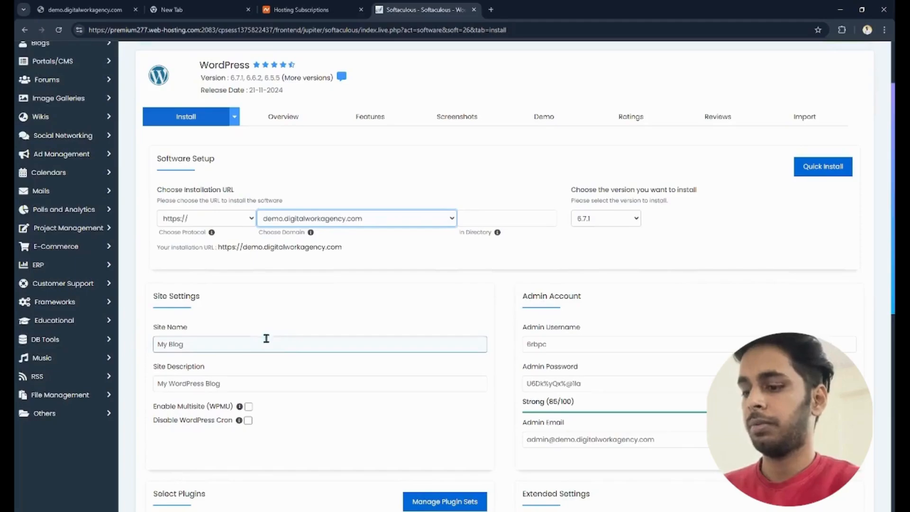
pyautogui.tripleClick(257, 348)
pyautogui.write('Demo Wordpress website')
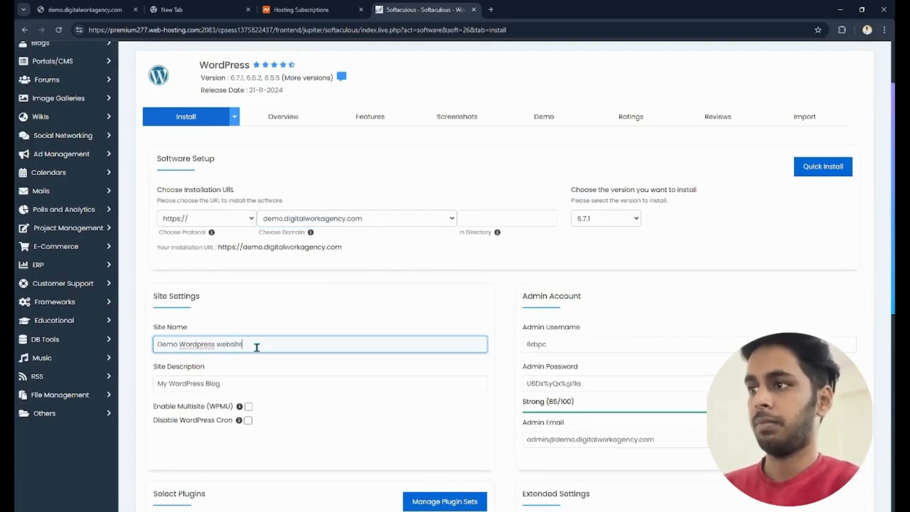
pyautogui.press('Tab')
pyautogui.write('M')
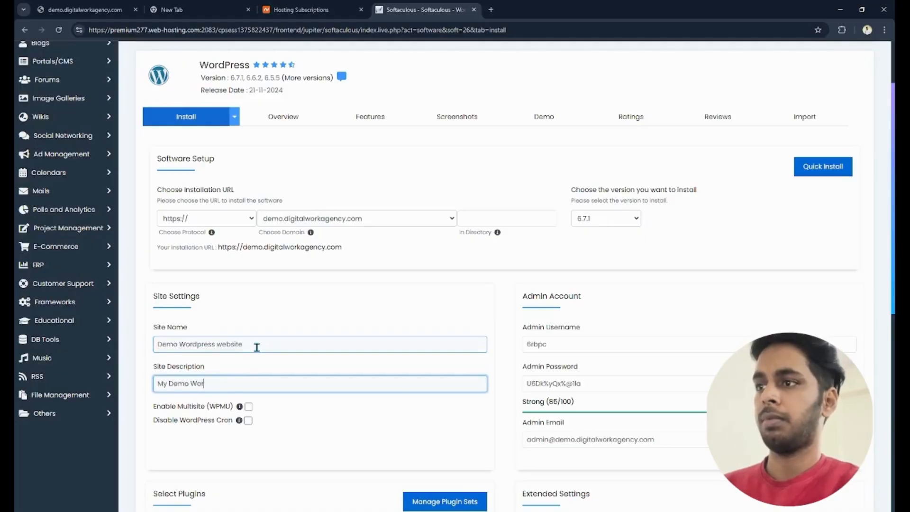
pyautogui.write('y Demo Wordpress Webs')
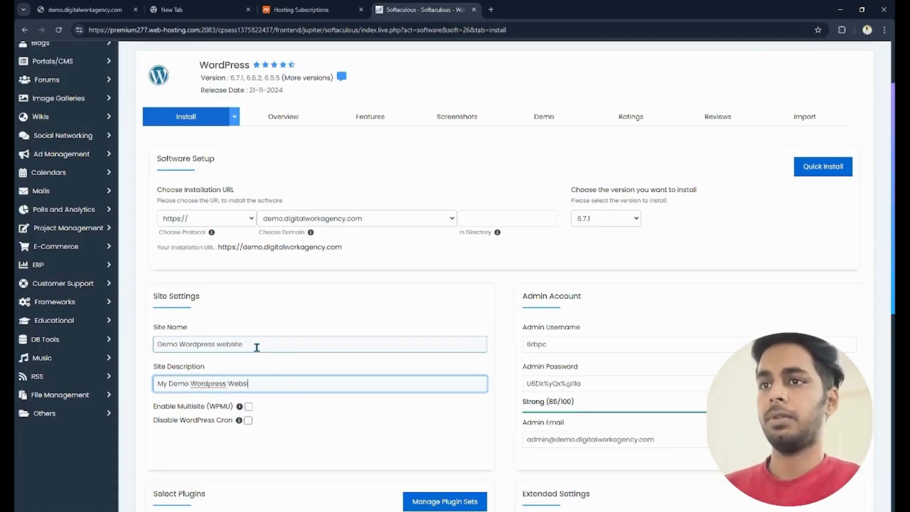
pyautogui.write('ite')
# - Set the admin username to admin and enter an admin password
pyautogui.click(598, 341)
pyautogui.hotkey('ctrl', 'a')
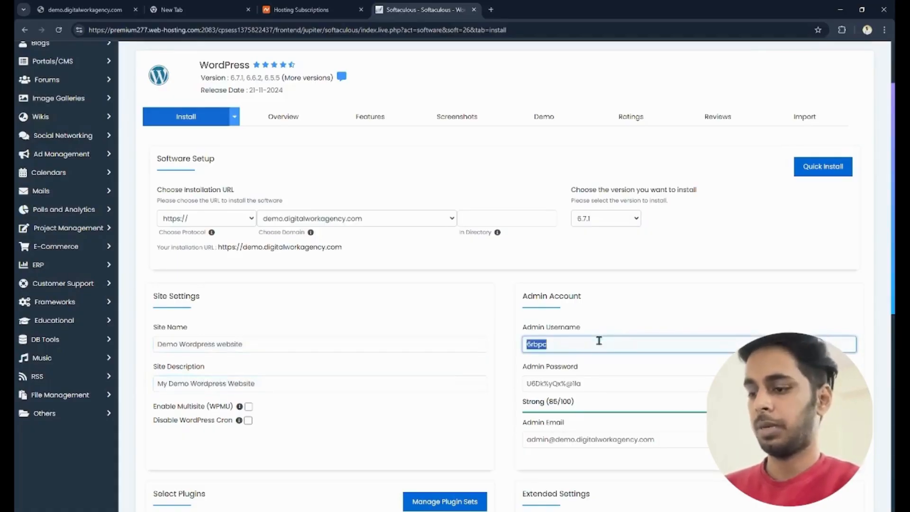
pyautogui.write('admin')
pyautogui.press('Tab')
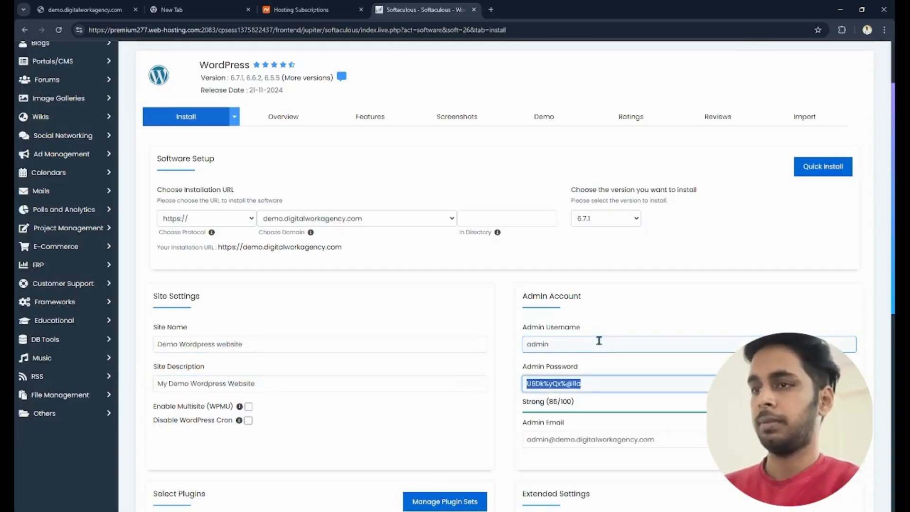
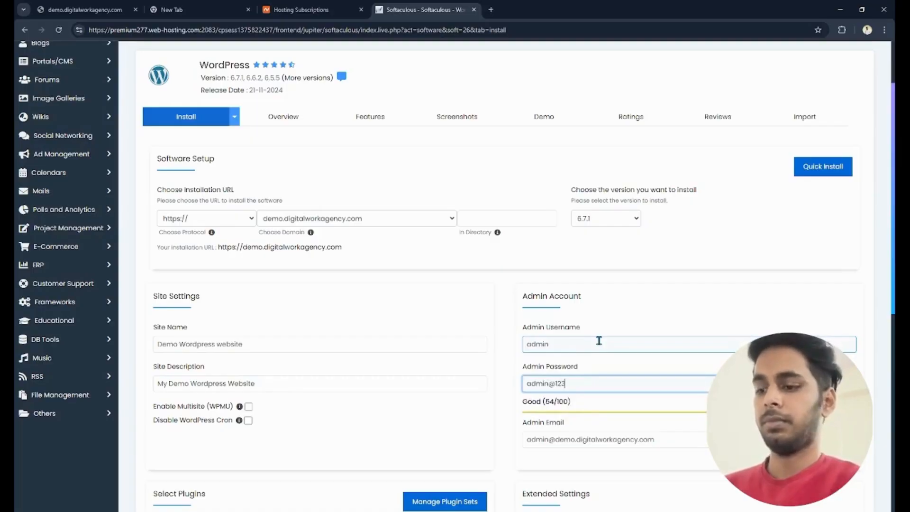
# - Fill in the admin e-mail and choose WordPress version 6.7.1
pyautogui.click(682, 440)
pyautogui.hotkey('ctrl', 'a')
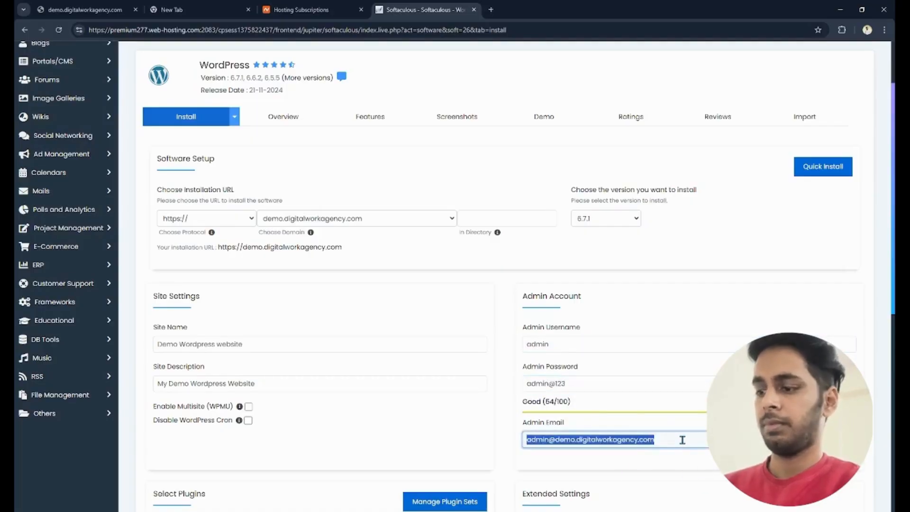
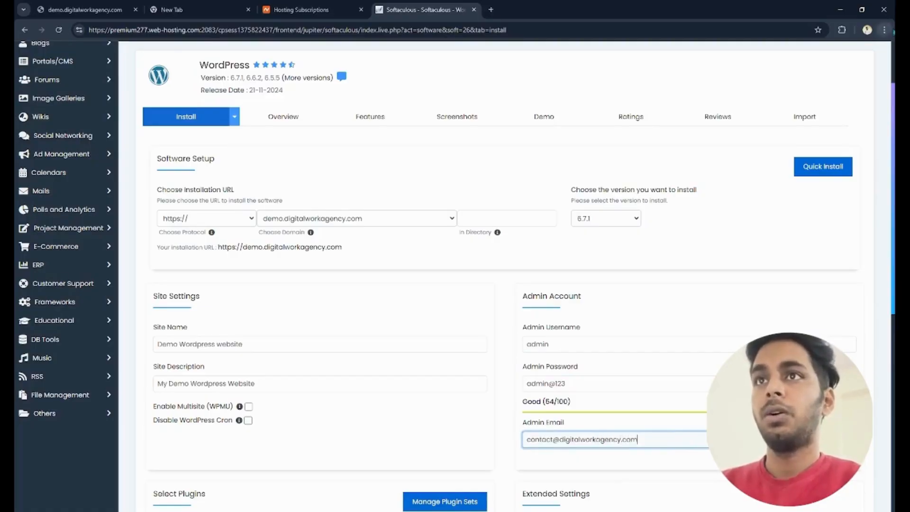
pyautogui.scroll(-2, 881, 164)
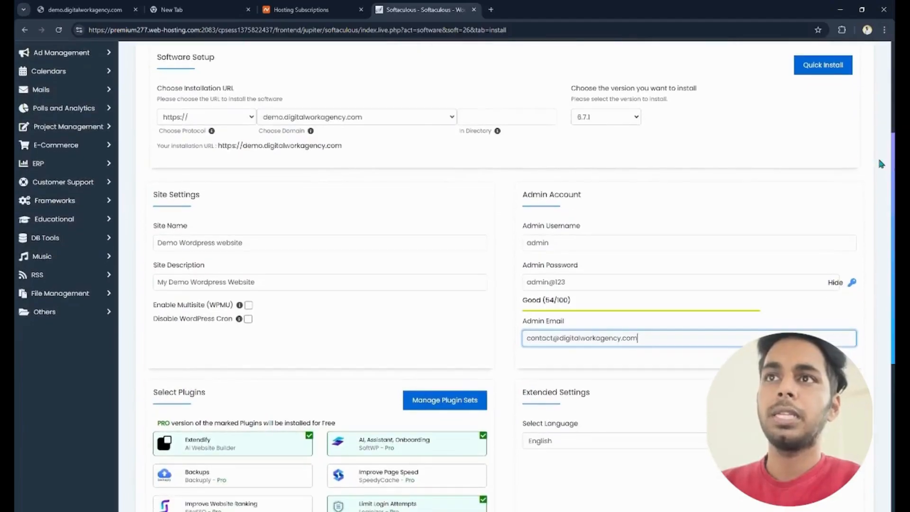
pyautogui.click(635, 116)
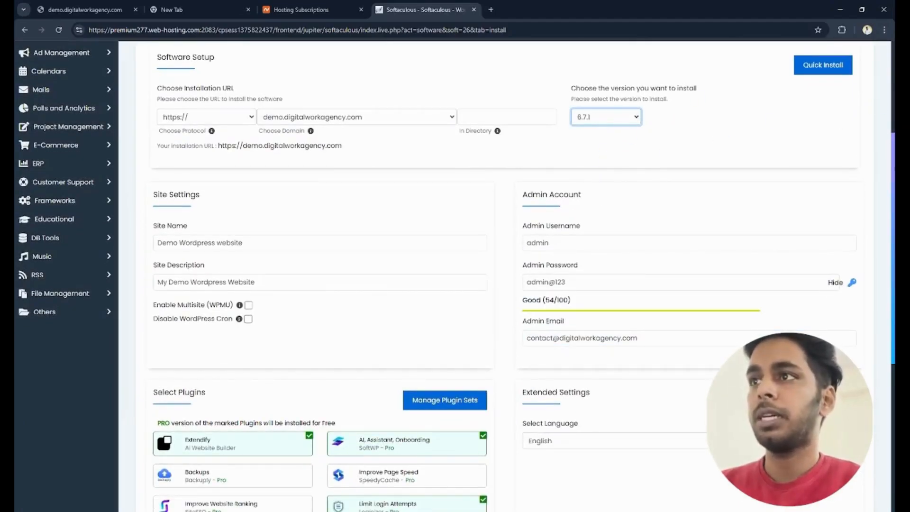
# - Deselect the preselected Extendify, SoftWP AI Assistant and Loginizer plugins
pyautogui.scroll(-5, 303, 236)
pyautogui.click(304, 183)
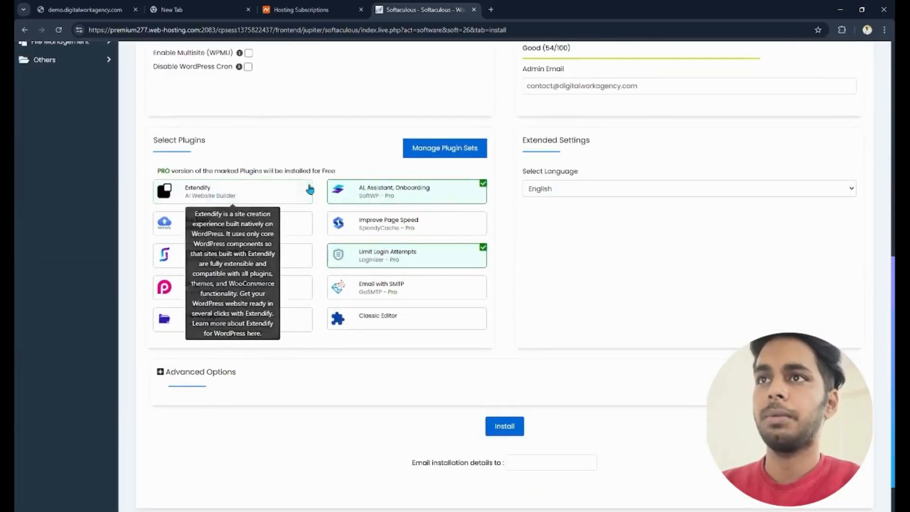
pyautogui.click(483, 183)
pyautogui.click(484, 252)
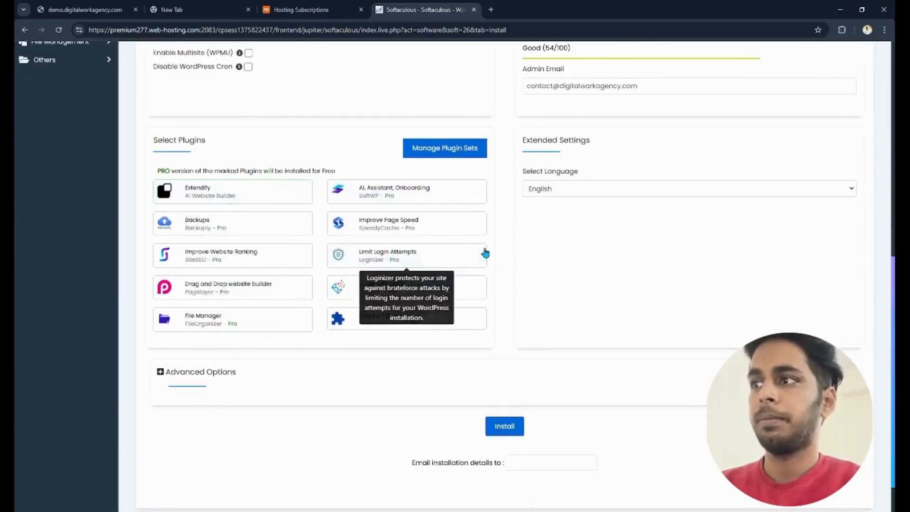
# - Review the advanced installation options, including database name, auto upgrade and backup settings, and collapse them
pyautogui.scroll(-1, 505, 275)
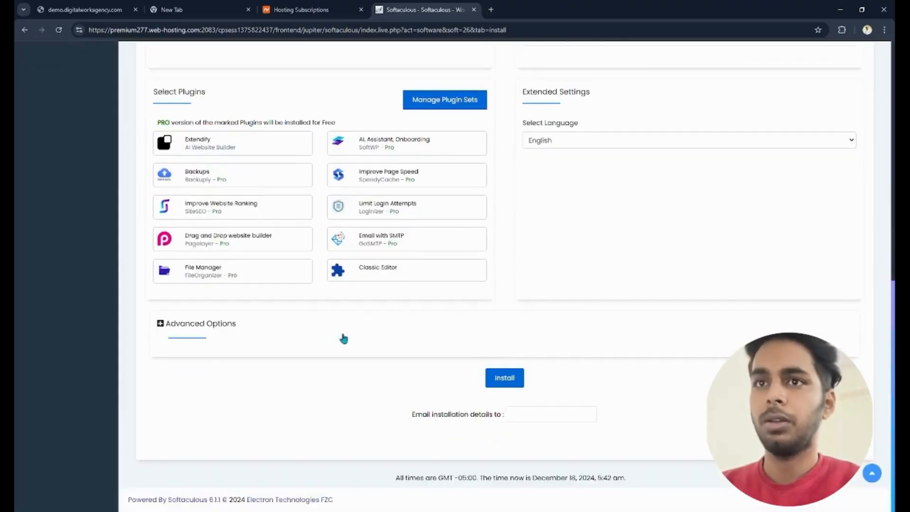
pyautogui.click(199, 322)
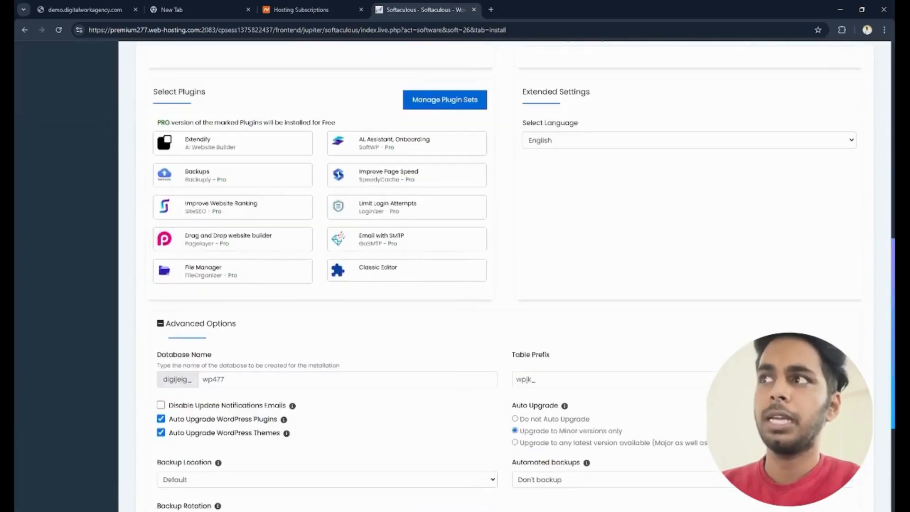
pyautogui.scroll(-4, 505, 275)
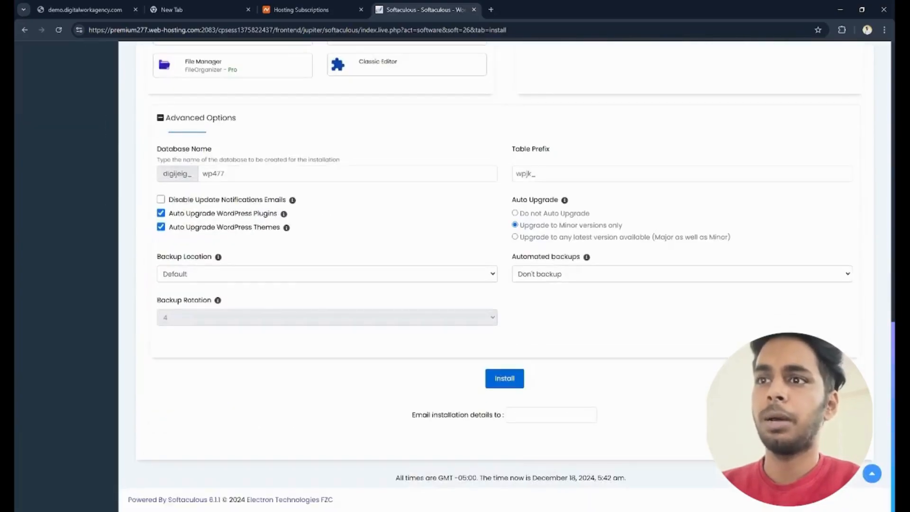
pyautogui.click(160, 118)
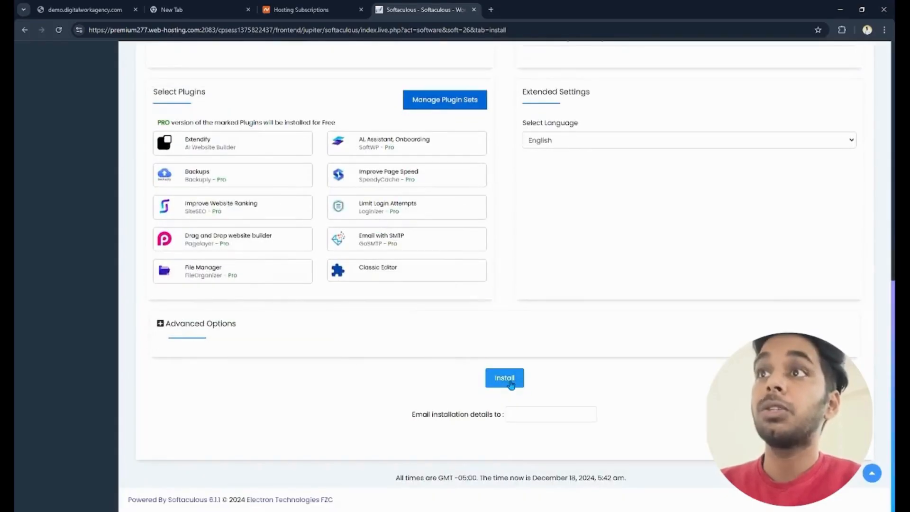
# - Try to start the installation, and replace the admin password with a generated one
pyautogui.click(510, 384)
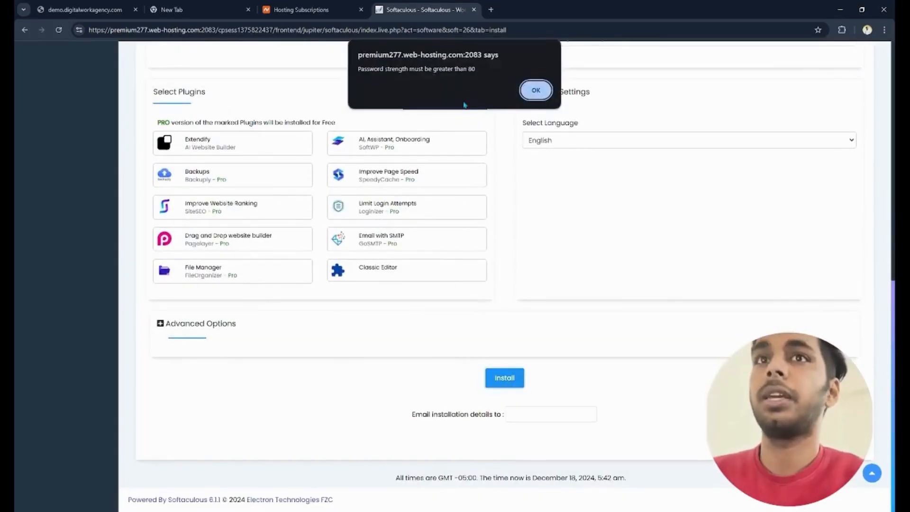
pyautogui.click(535, 92)
pyautogui.click(893, 204)
pyautogui.scroll(-4, 669, 242)
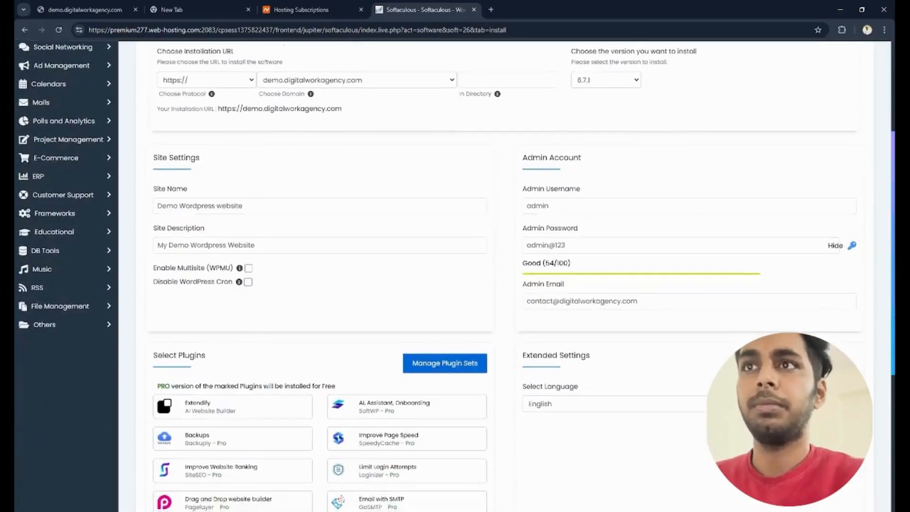
pyautogui.click(599, 201)
pyautogui.hotkey('ctrl', 'a')
pyautogui.press('BackSpace')
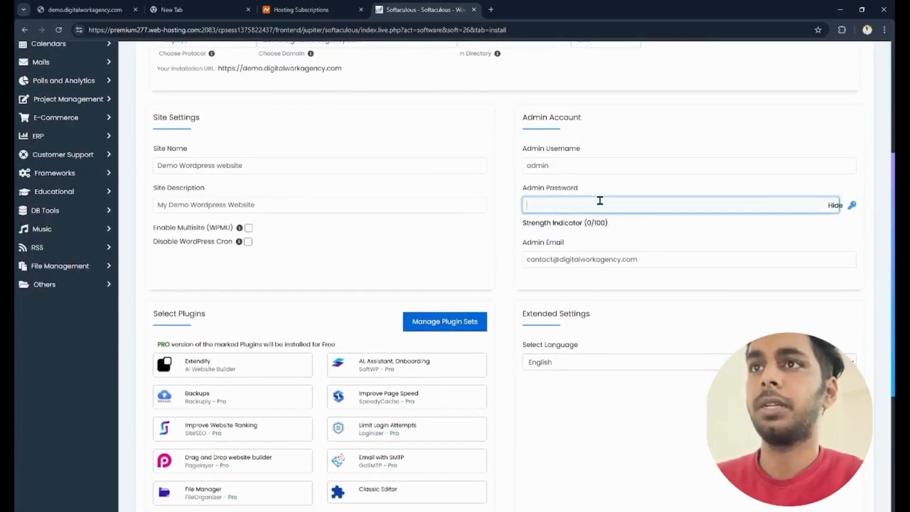
pyautogui.click(852, 205)
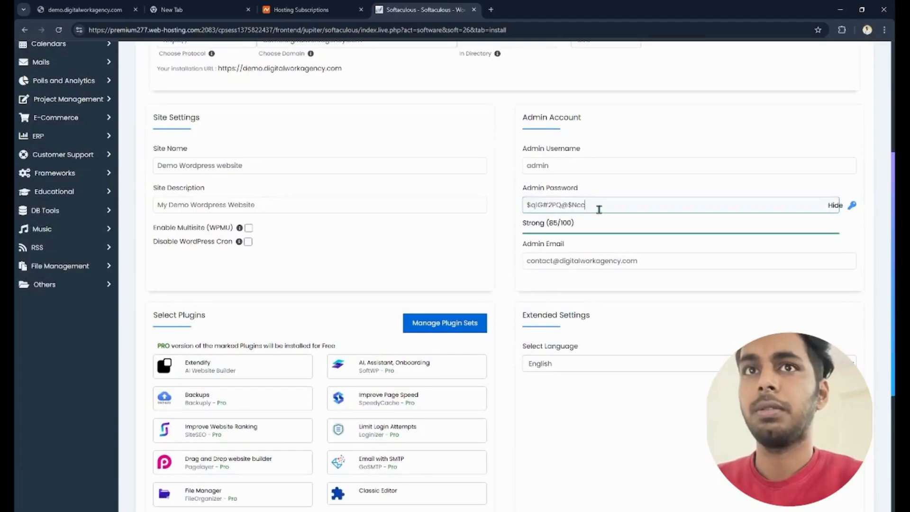
pyautogui.tripleClick(599, 208)
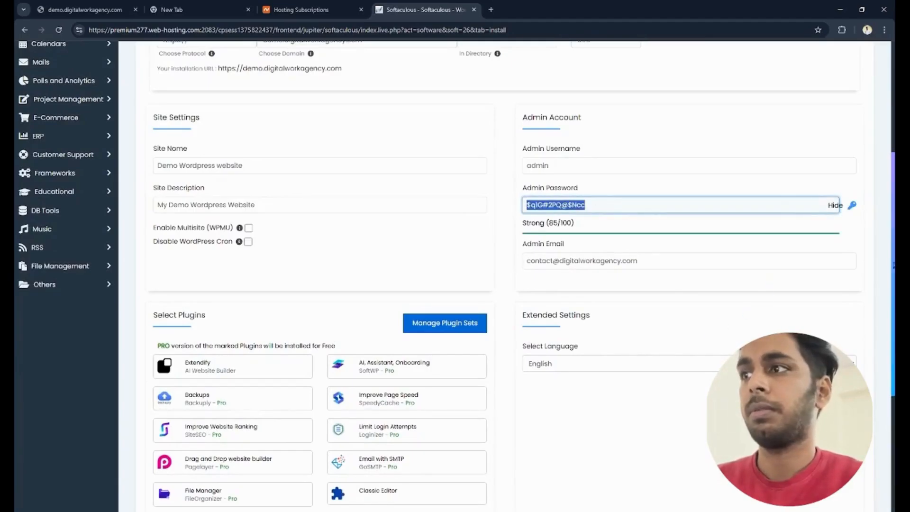
# - Run the WordPress installation with the configured settings
pyautogui.scroll(-5, 506, 374)
pyautogui.click(507, 379)
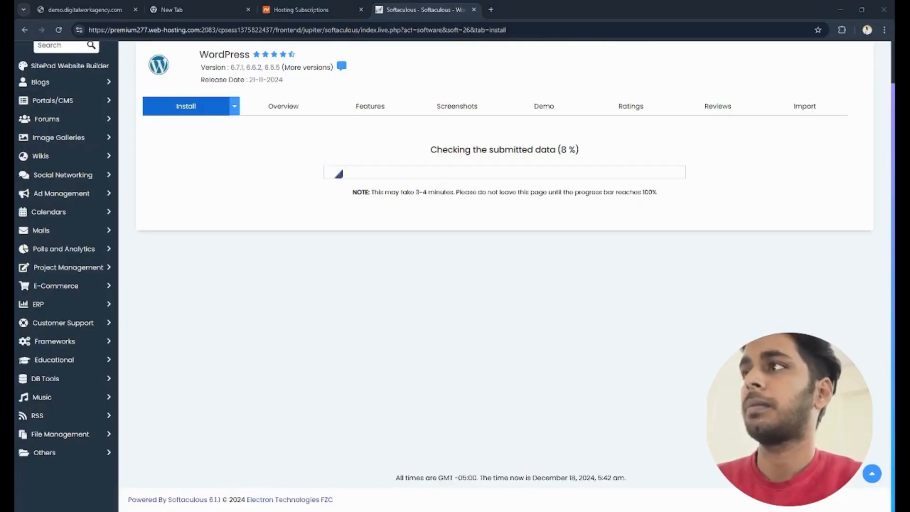
pyautogui.click(493, 344)
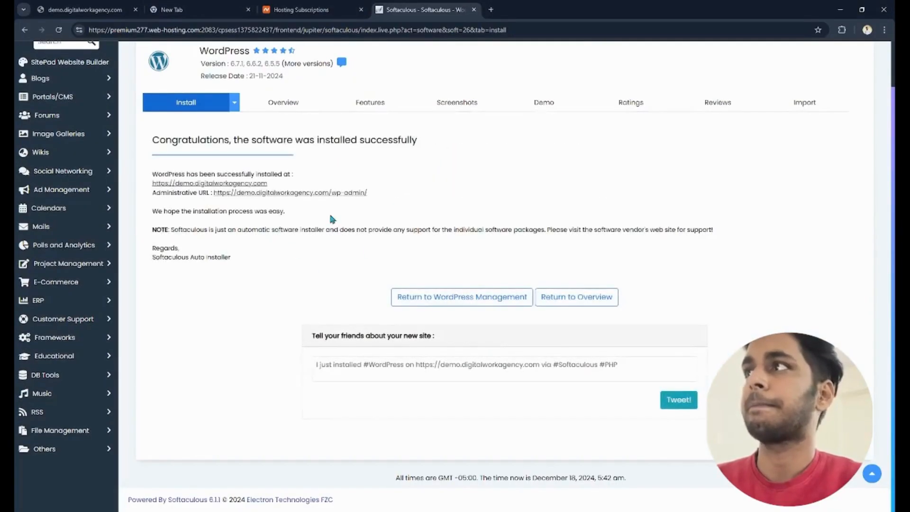
# - Examine the newly installed site's homepage and return to the Softaculous installation page
pyautogui.click(215, 184)
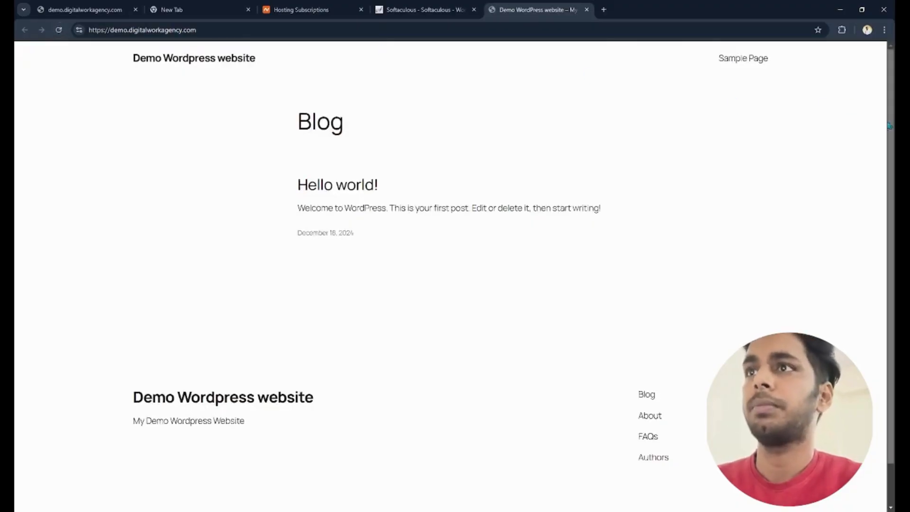
pyautogui.scroll(-1, 890, 126)
pyautogui.scroll(1, 890, 125)
pyautogui.click(392, 5)
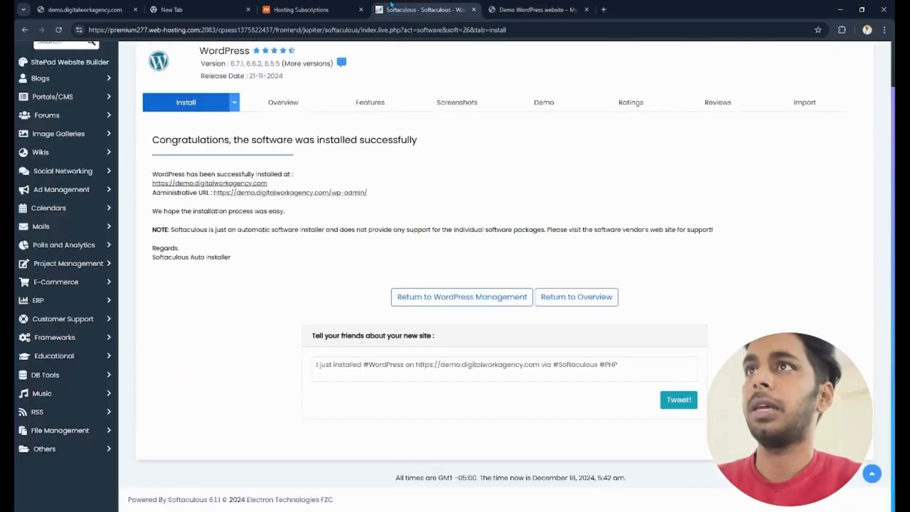
# - Open the new site's WordPress admin dashboard, dismissing its welcome panel, and view the site's homepage
pyautogui.click(285, 192)
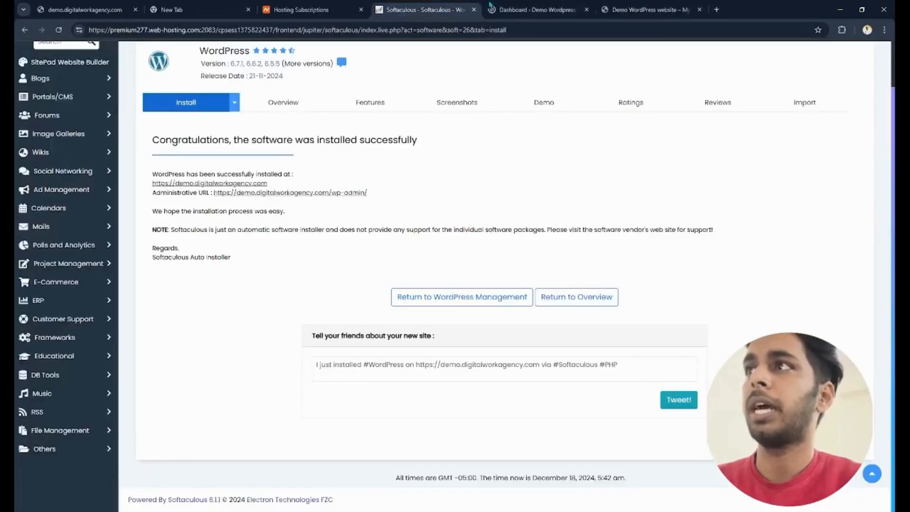
pyautogui.click(491, 7)
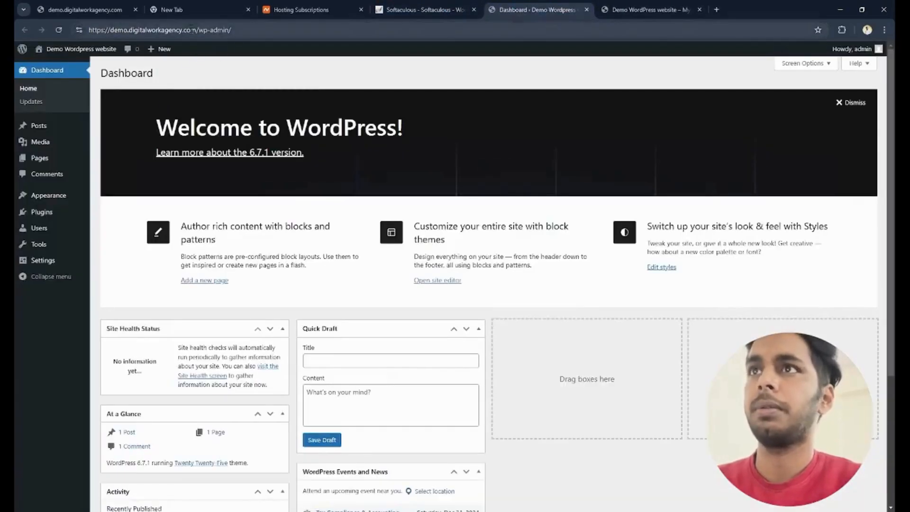
pyautogui.click(851, 102)
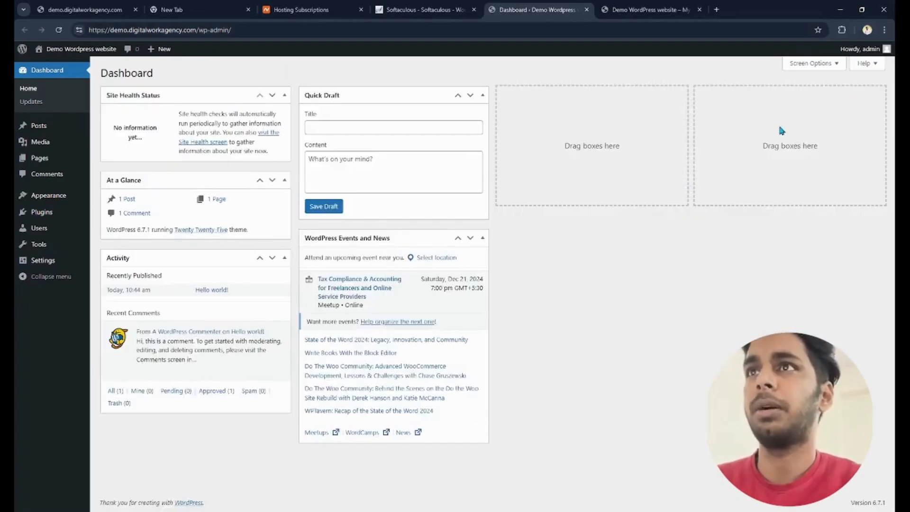
pyautogui.click(652, 10)
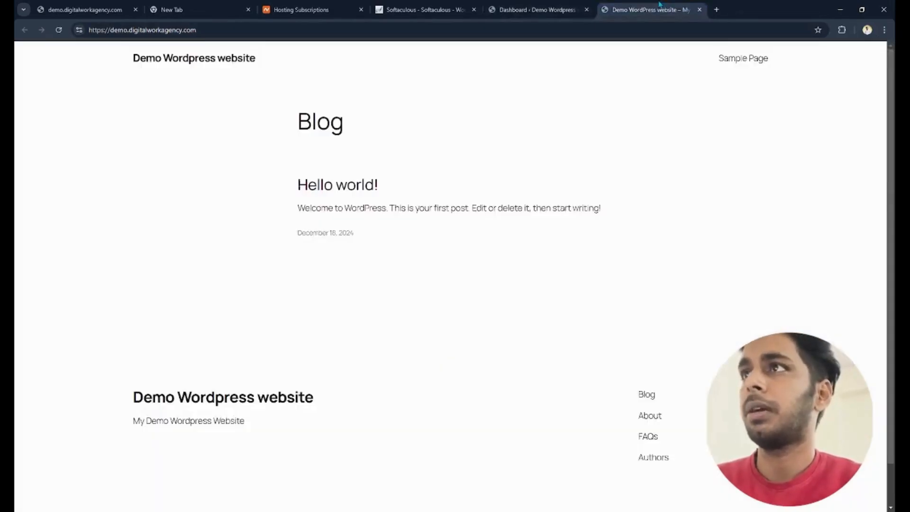
# - Uninstall WordPress from demo.digitalworkagency.com through Softaculous WordPress management, removing its directory, database and database user
pyautogui.click(423, 8)
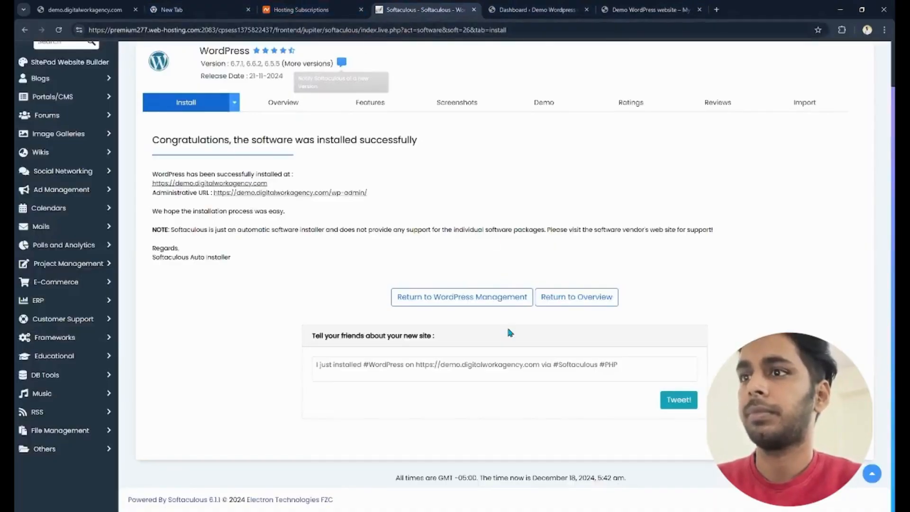
pyautogui.click(424, 305)
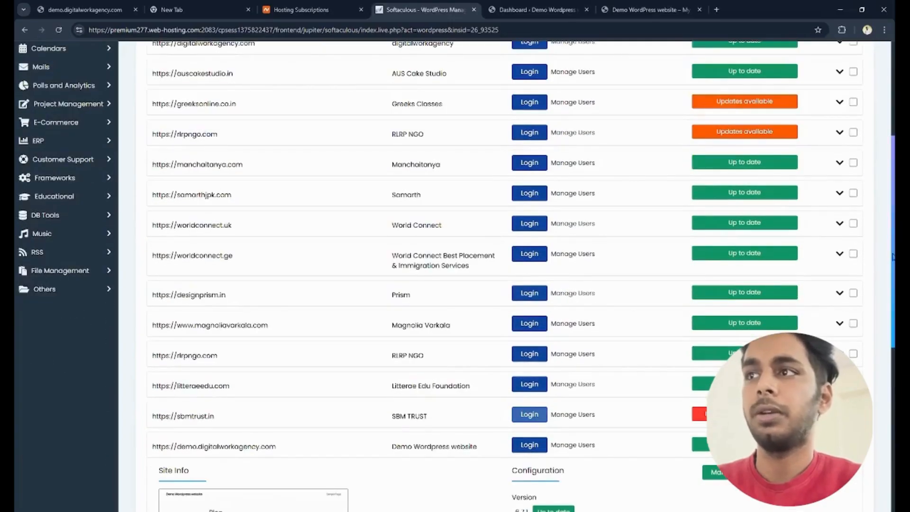
pyautogui.moveTo(893, 277); pyautogui.dragTo(892, 441)
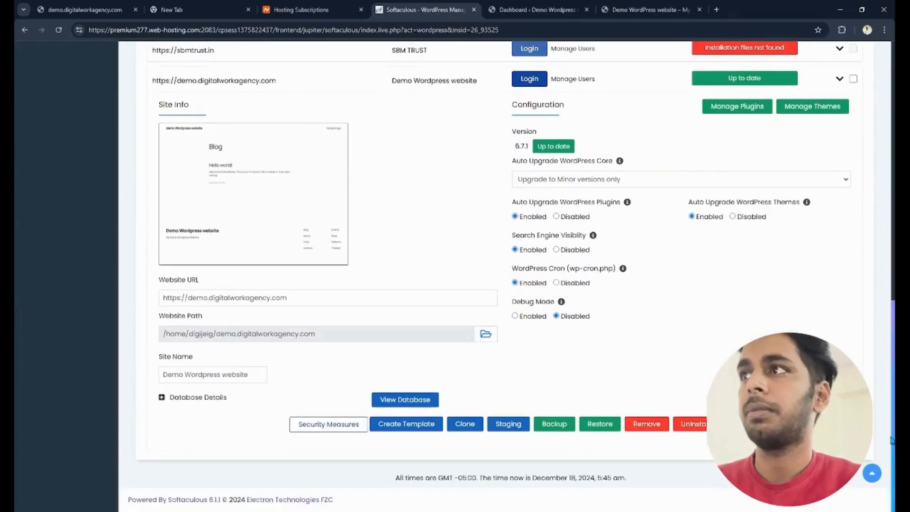
pyautogui.click(698, 424)
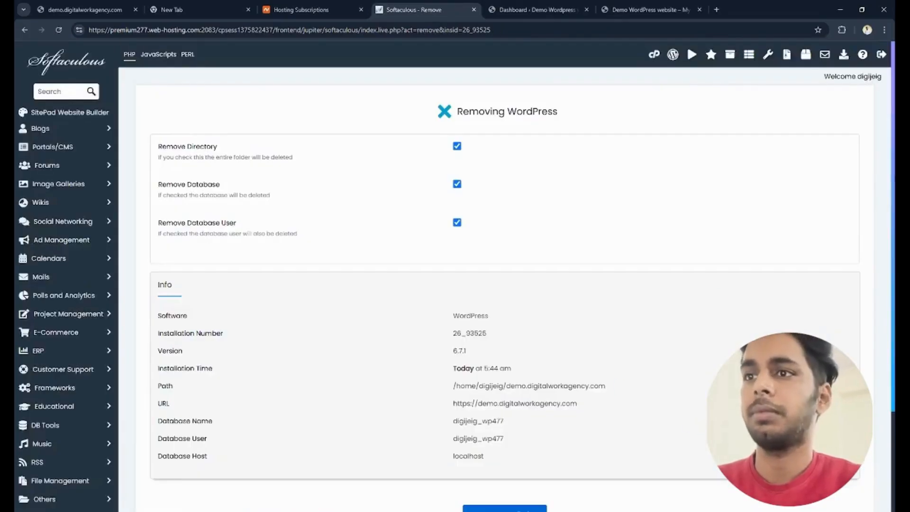
pyautogui.scroll(-3, 432, 180)
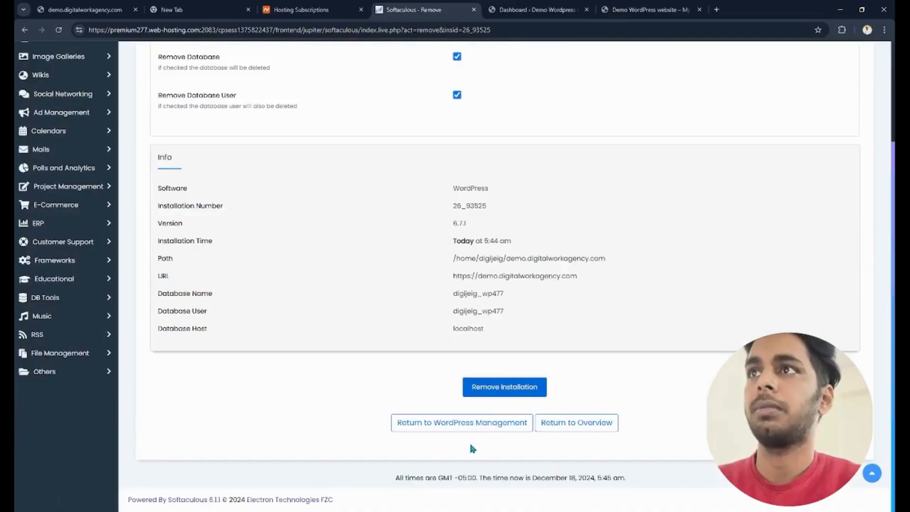
pyautogui.click(494, 386)
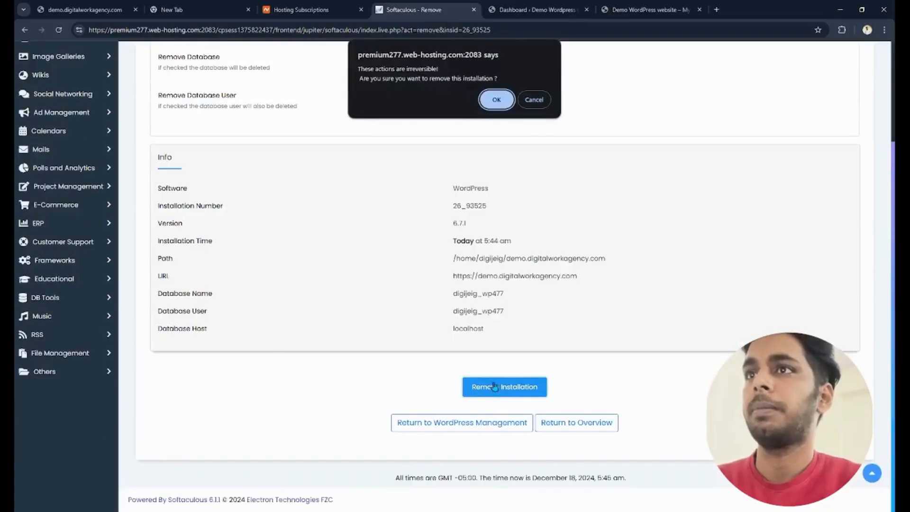
pyautogui.click(496, 99)
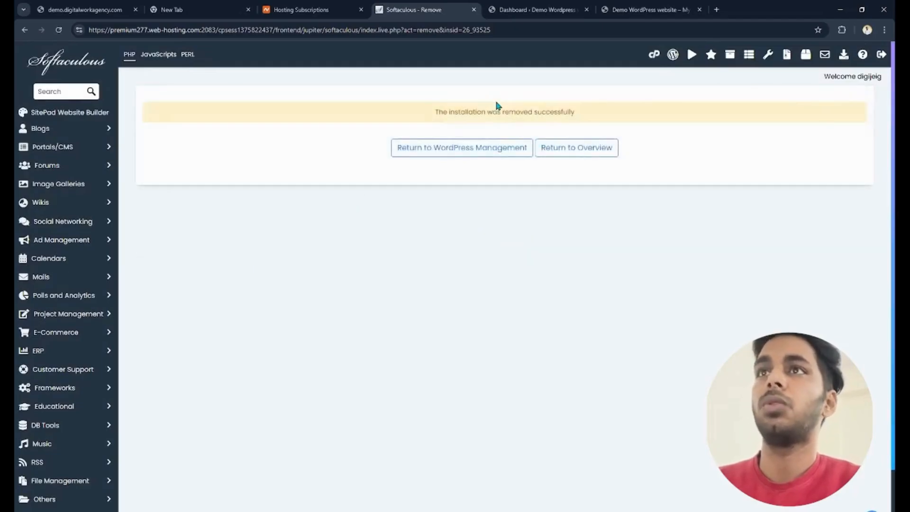
# - Return to WordPress management and reload the demo.digitalworkagency.com homepage to check the removal
pyautogui.click(495, 150)
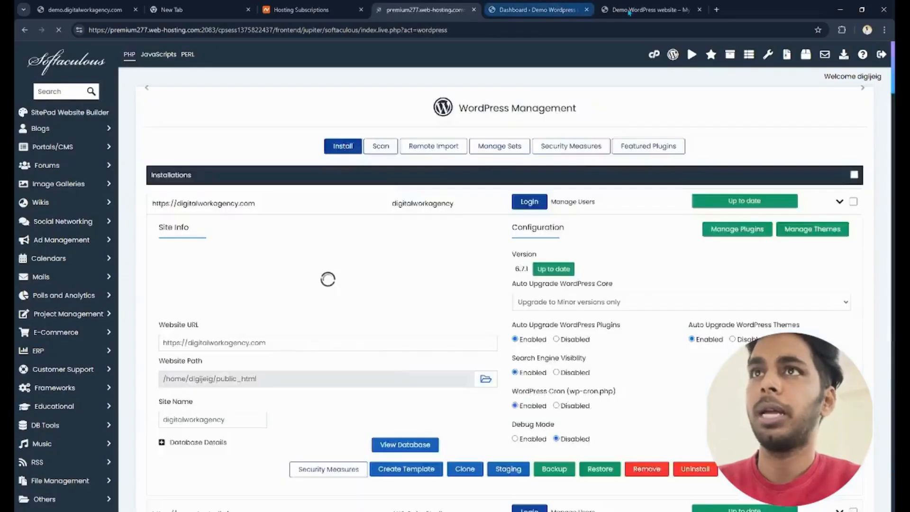
pyautogui.click(633, 9)
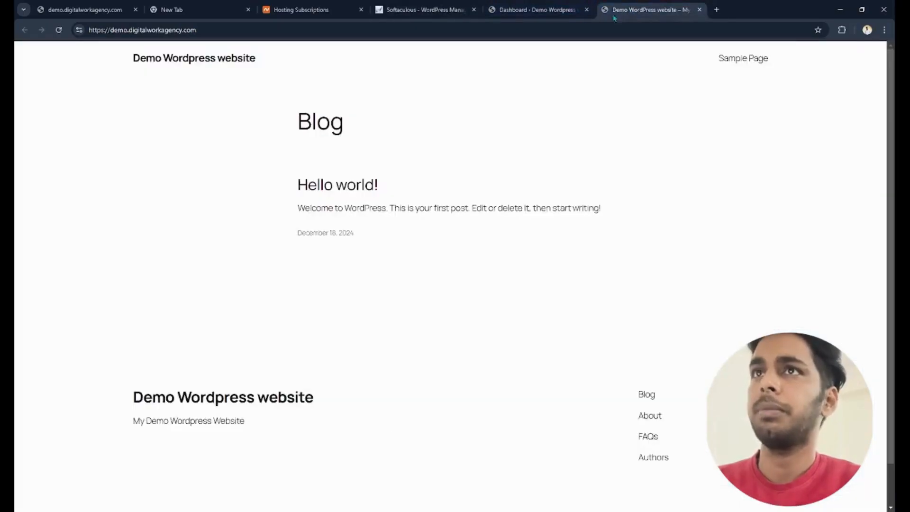
pyautogui.click(58, 30)
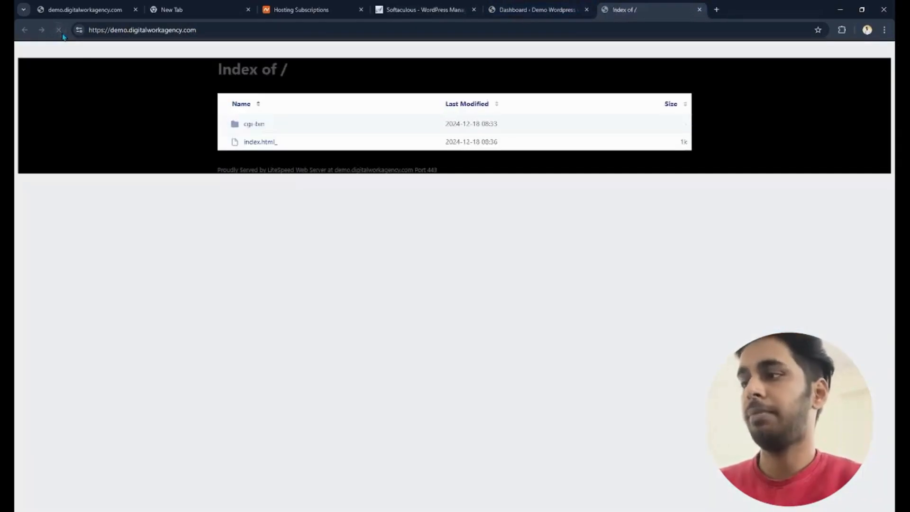
# - Search Google for "wordpress install" and download WordPress 6.7.1 from WordPress.org
pyautogui.click(717, 9)
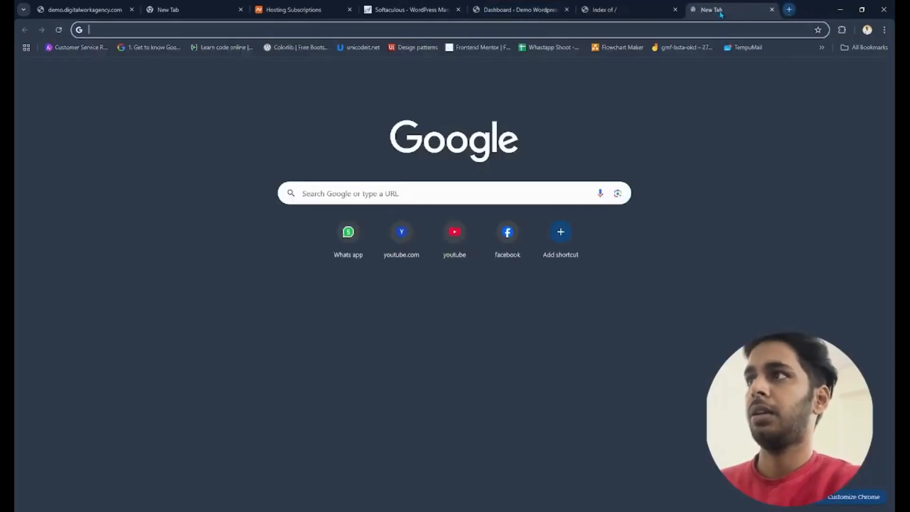
pyautogui.write('wordpress install')
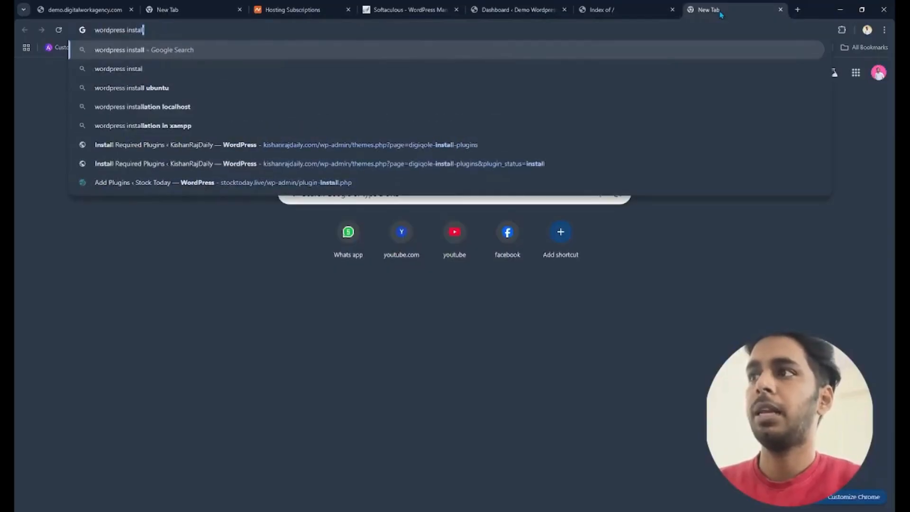
pyautogui.press('Return')
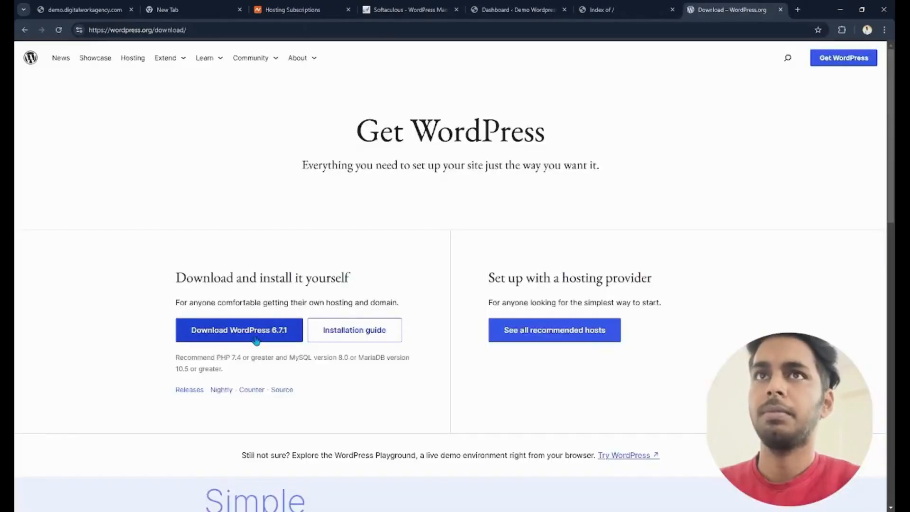
pyautogui.click(256, 340)
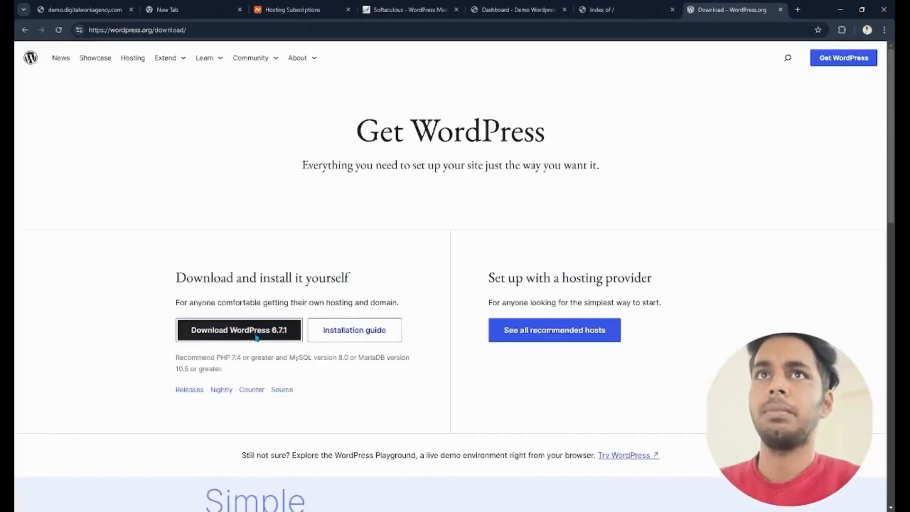
pyautogui.click(567, 170)
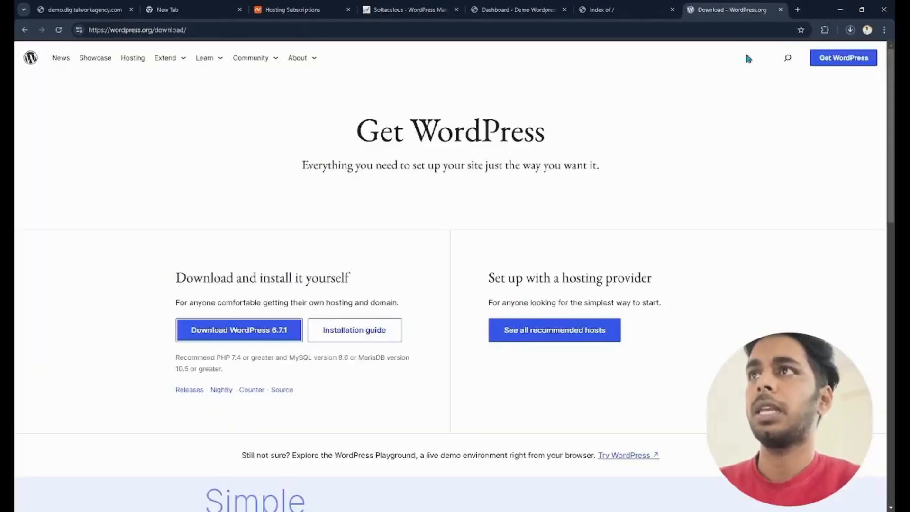
# - Launch cPanel for the digitalworkagency.com subscription from the Namecheap hosting list
pyautogui.click(601, 11)
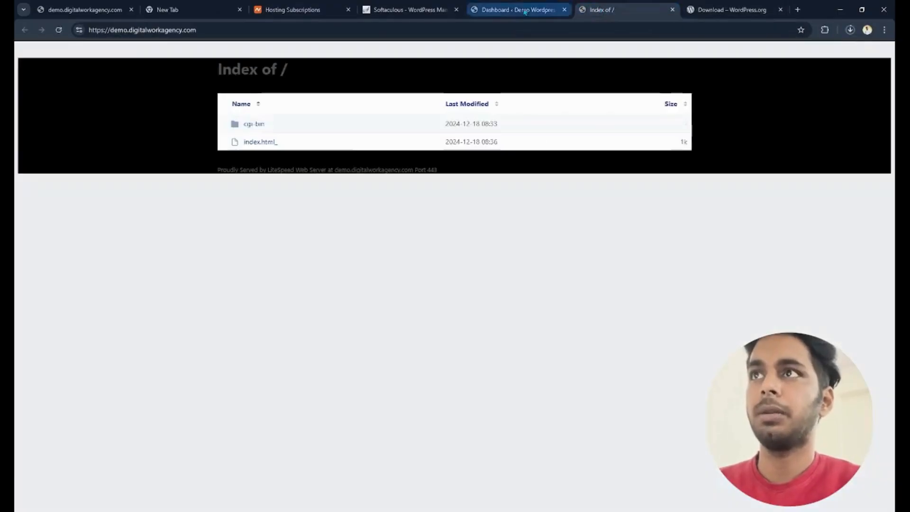
pyautogui.click(299, 9)
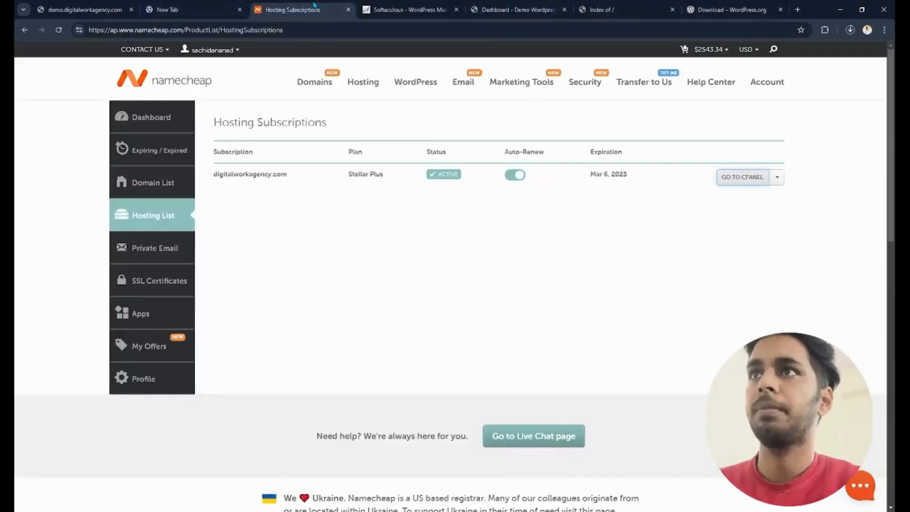
pyautogui.click(743, 177)
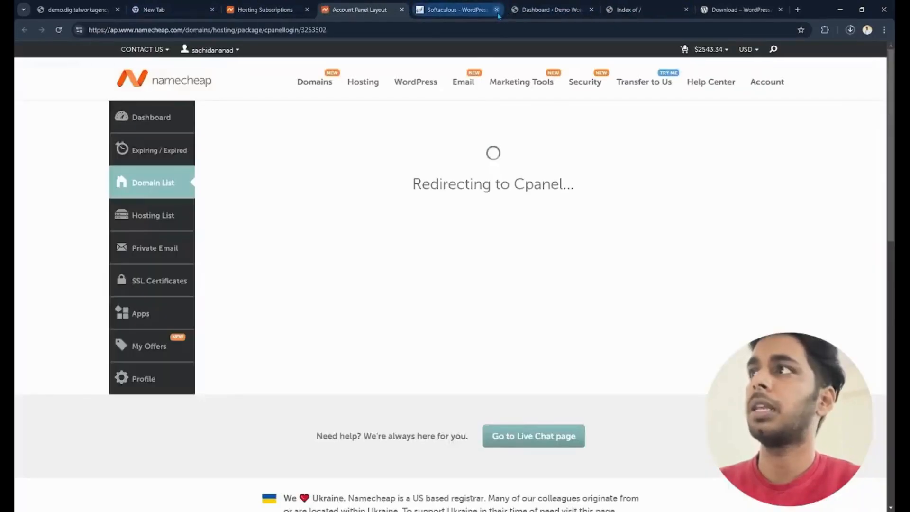
# - Close the Softaculous and old WordPress dashboard pages and reload demo.digitalworkagency.com
pyautogui.click(496, 10)
pyautogui.click(496, 10)
pyautogui.click(470, 15)
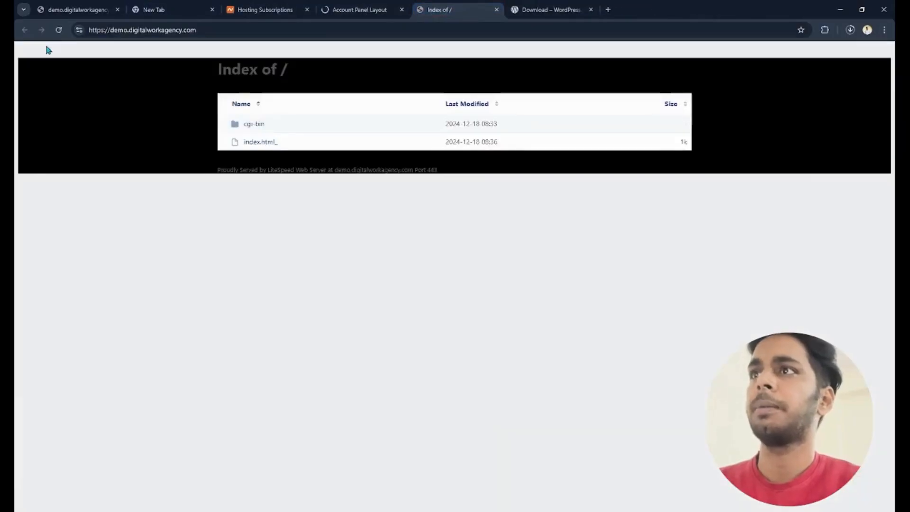
pyautogui.click(59, 30)
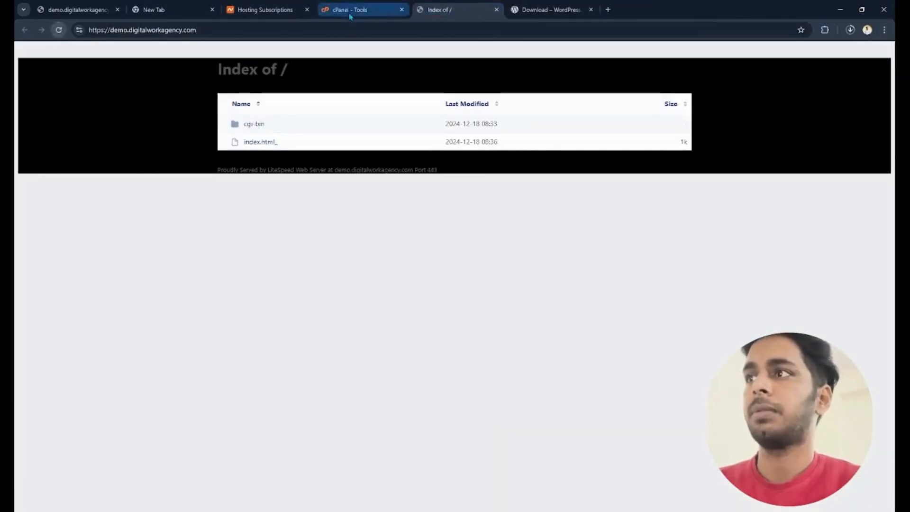
# - Go to the cPanel tools and browse the file and email sections
pyautogui.click(362, 9)
pyautogui.scroll(-4, 542, 135)
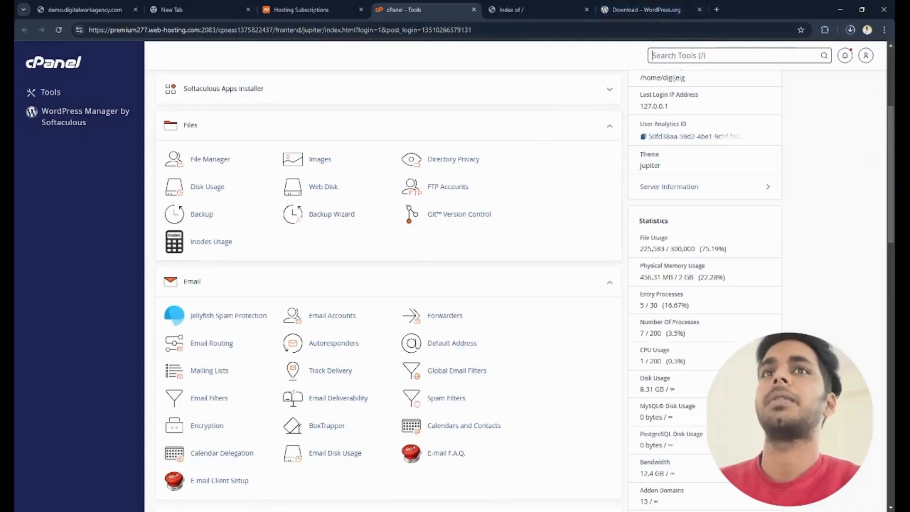
pyautogui.scroll(-3, 388, 284)
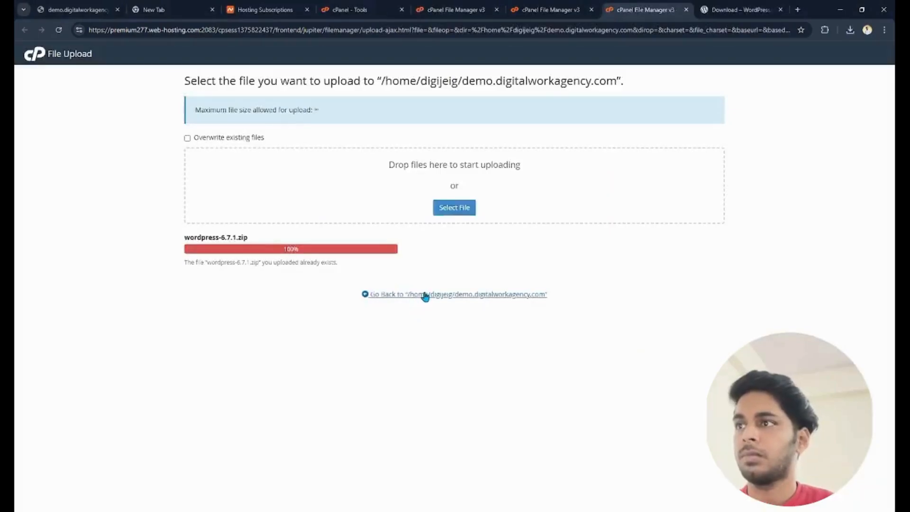
# - Return from the upload page to the demo.digitalworkagency.com folder and extract wordpress-6.7.1.zip into it
pyautogui.click(425, 293)
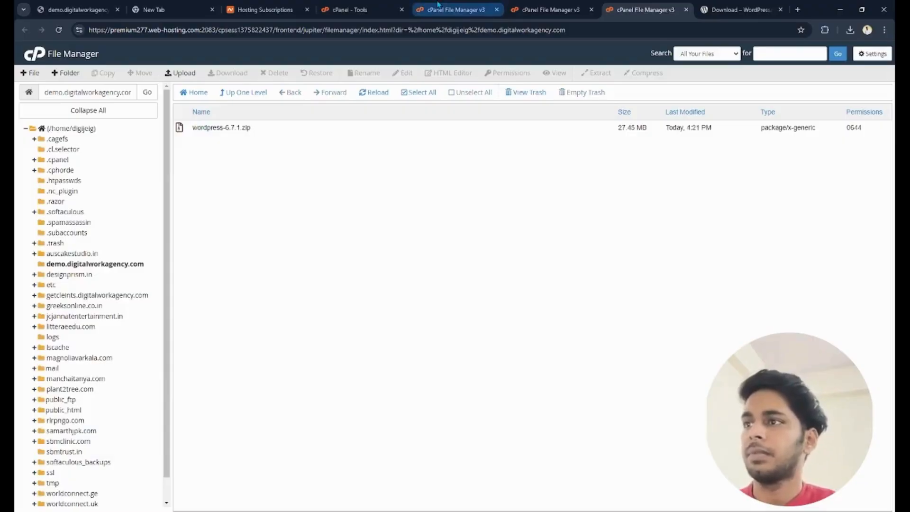
pyautogui.rightClick(211, 126)
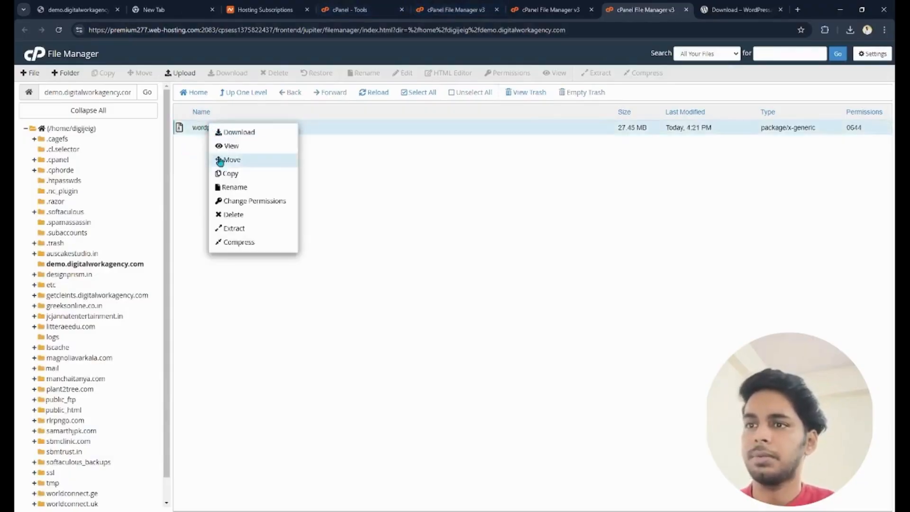
pyautogui.click(246, 229)
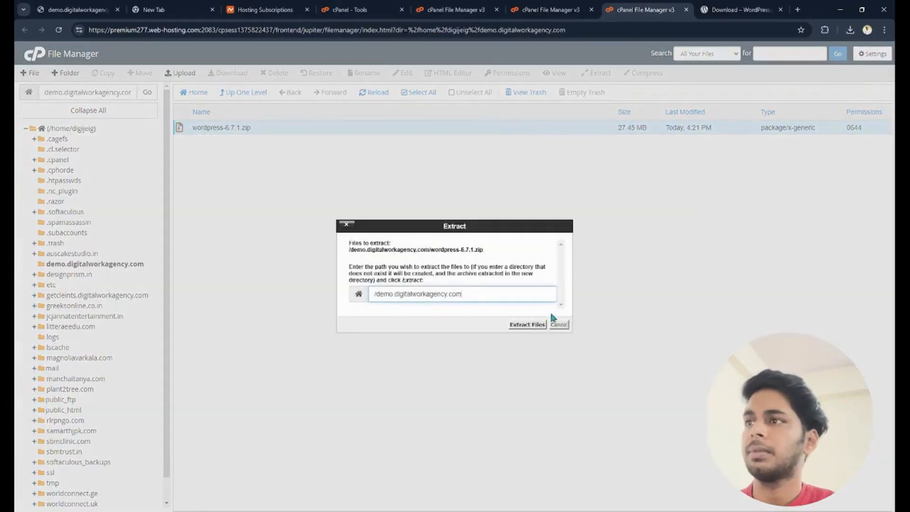
pyautogui.click(523, 324)
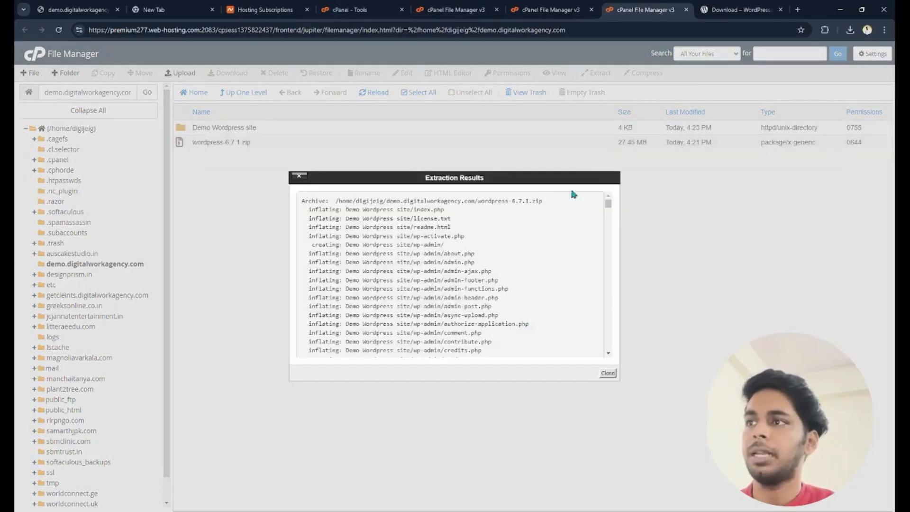
pyautogui.click(608, 373)
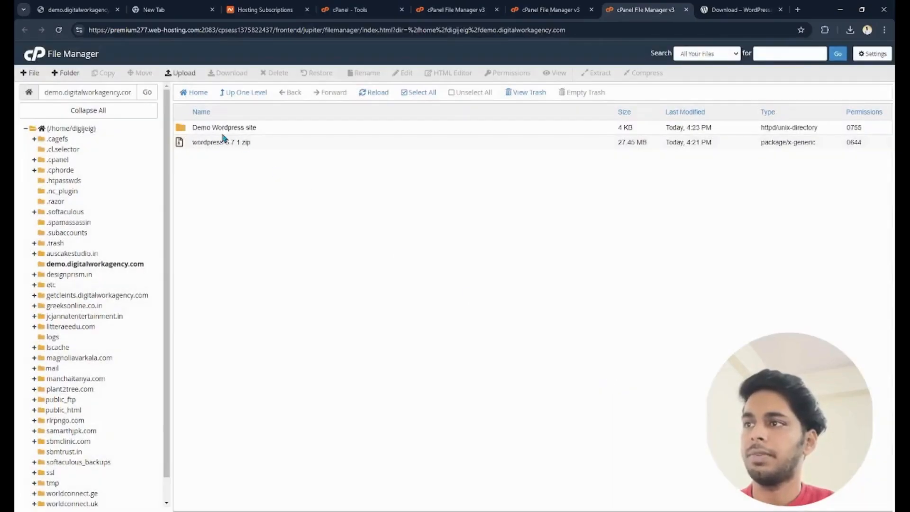
# - Permanently delete wordpress-6.7.1.zip from the demo.digitalworkagency.com folder, skipping the trash
pyautogui.rightClick(227, 144)
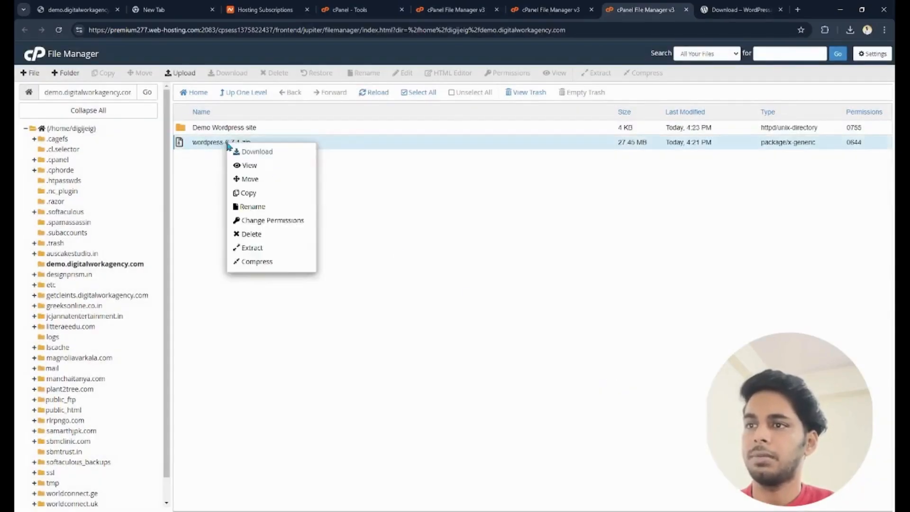
pyautogui.click(245, 235)
pyautogui.click(427, 282)
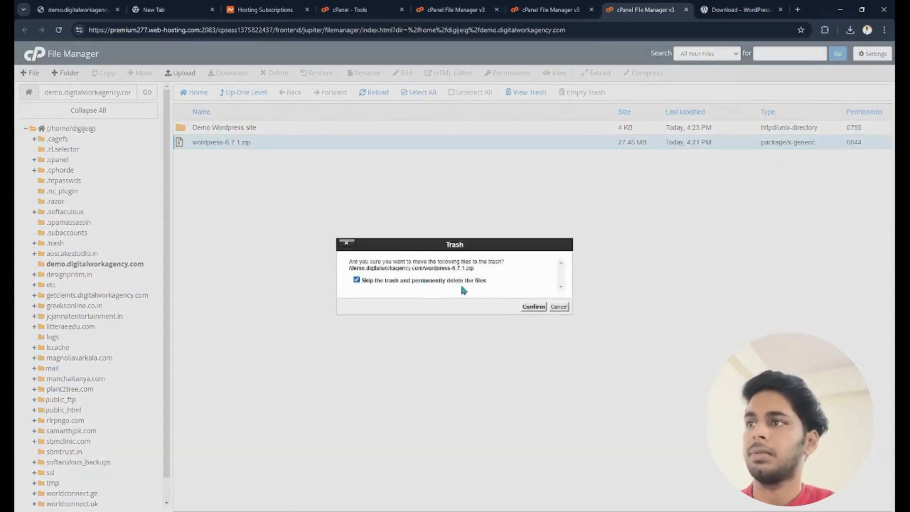
pyautogui.click(534, 306)
# - Open the extracted "Demo Wordpress site" folder to show the WordPress files inside
pyautogui.rightClick(211, 128)
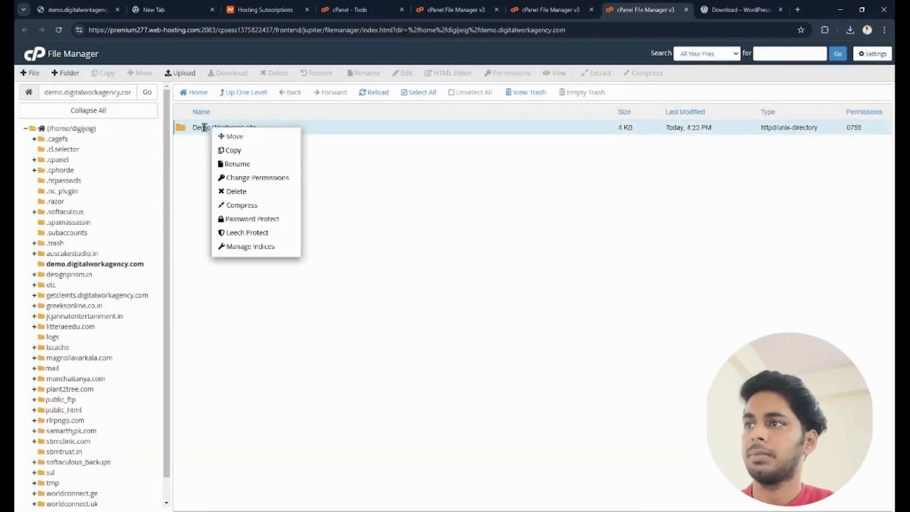
pyautogui.doubleClick(204, 127)
pyautogui.click(340, 129)
pyautogui.doubleClick(340, 129)
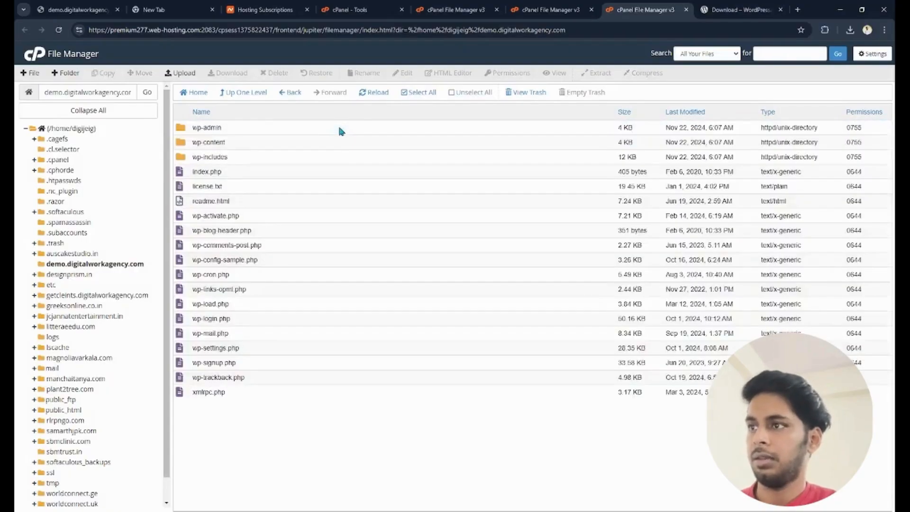
pyautogui.hotkey('ctrl', 'a')
pyautogui.click(235, 436)
pyautogui.click(432, 90)
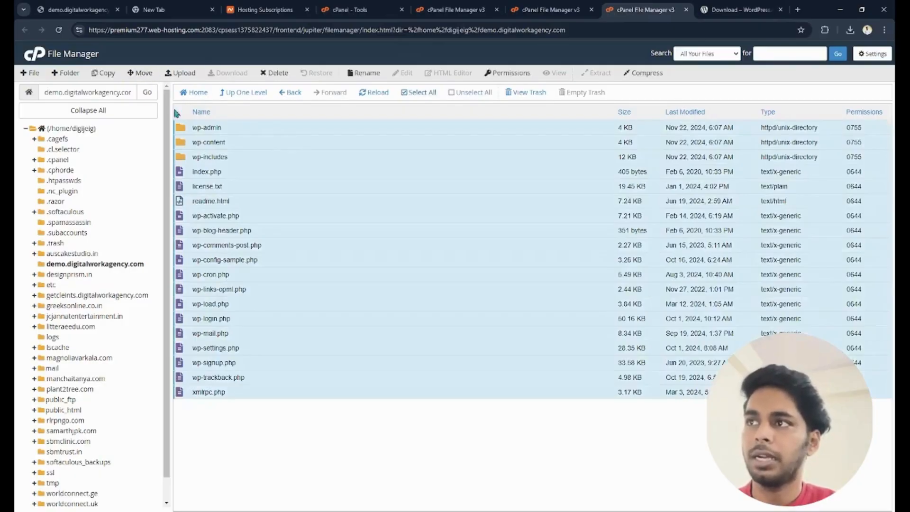
pyautogui.click(244, 93)
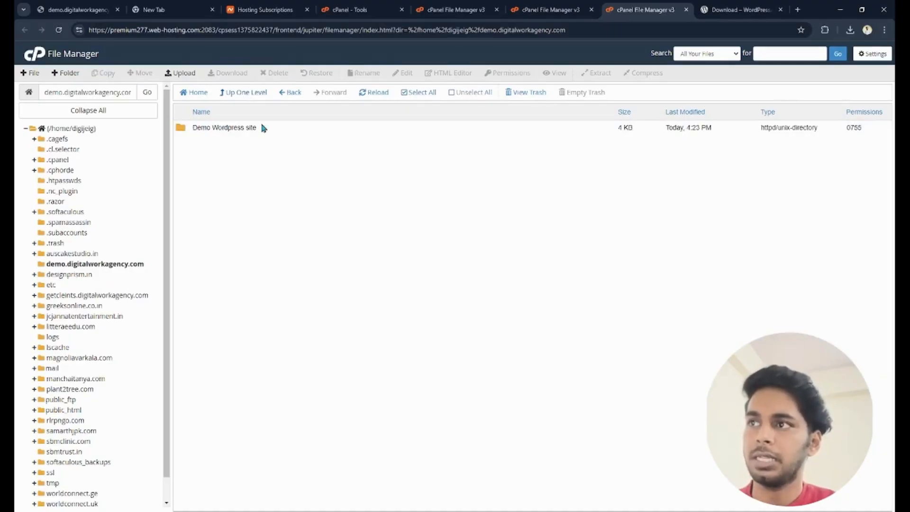
pyautogui.doubleClick(226, 128)
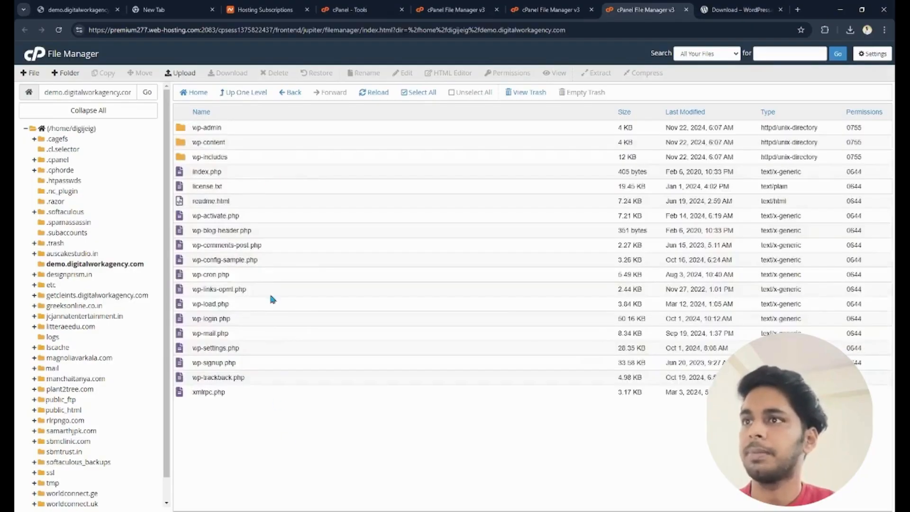
# - Move all WordPress files and folders out of "Demo Wordpress site" into /demo.digitalworkagency.com/
pyautogui.click(425, 94)
pyautogui.click(143, 73)
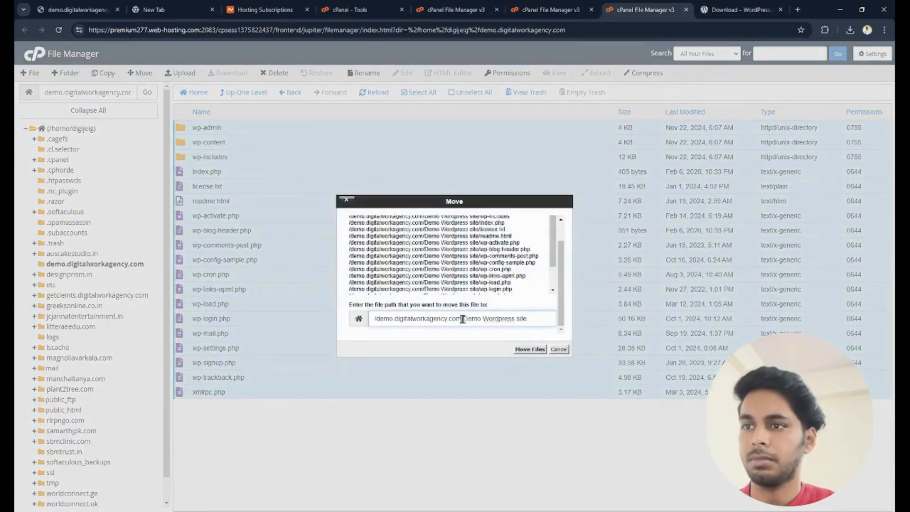
pyautogui.moveTo(463, 319); pyautogui.dragTo(559, 323)
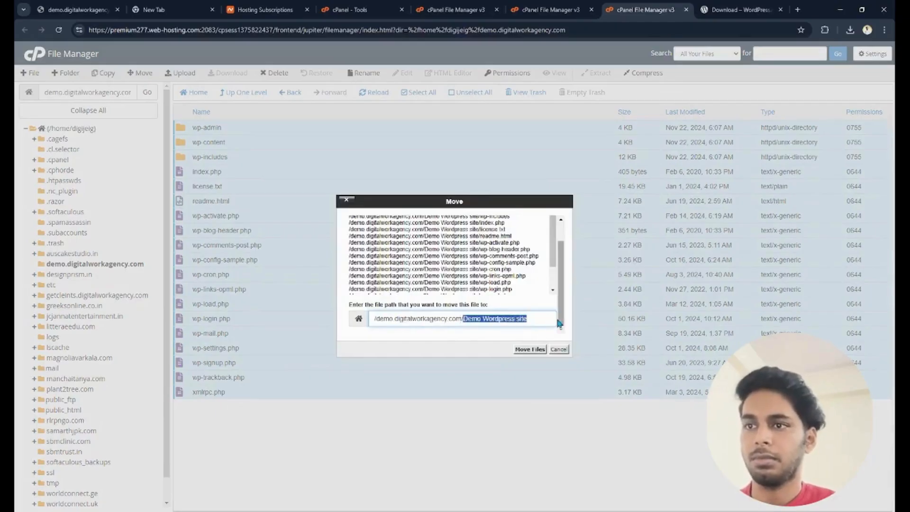
pyautogui.press('BackSpace')
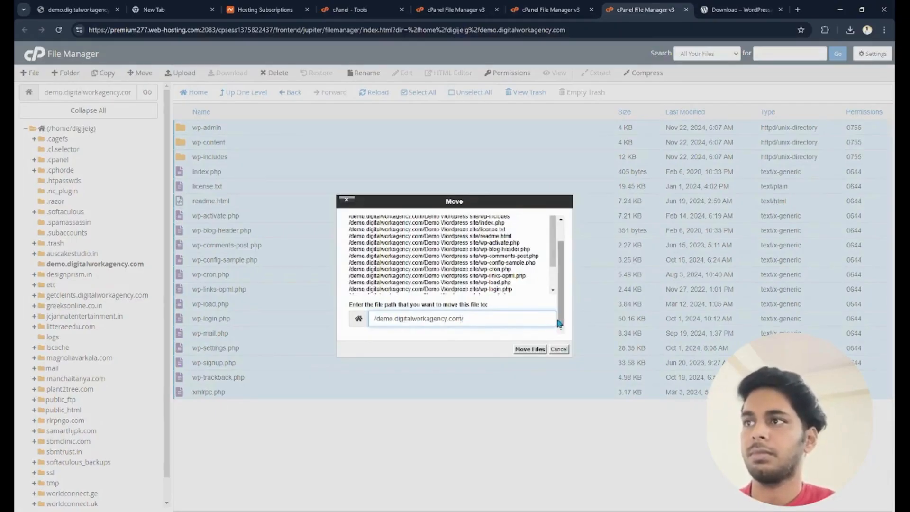
pyautogui.click(533, 350)
# - Go up to the demo.digitalworkagency.com folder and permanently delete the emptied "Demo Wordpress site" folder, skipping the trash
pyautogui.click(244, 92)
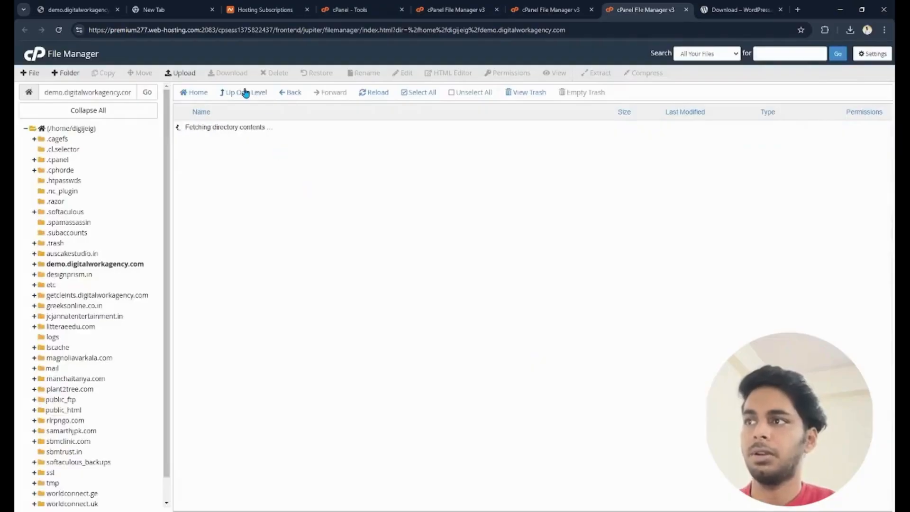
pyautogui.click(309, 132)
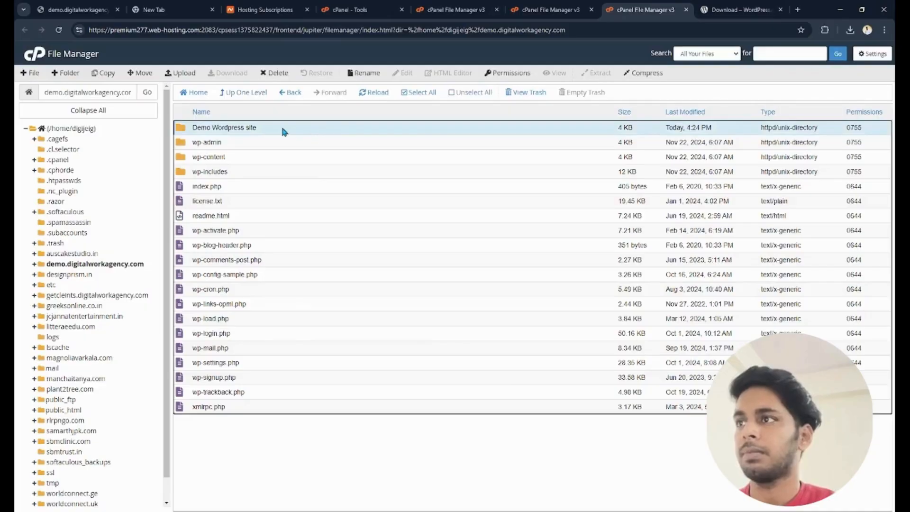
pyautogui.click(375, 93)
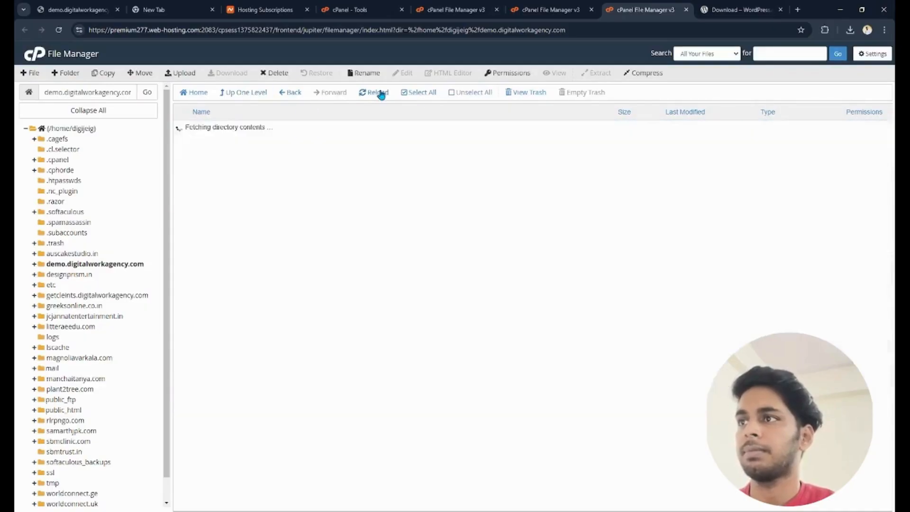
pyautogui.click(265, 125)
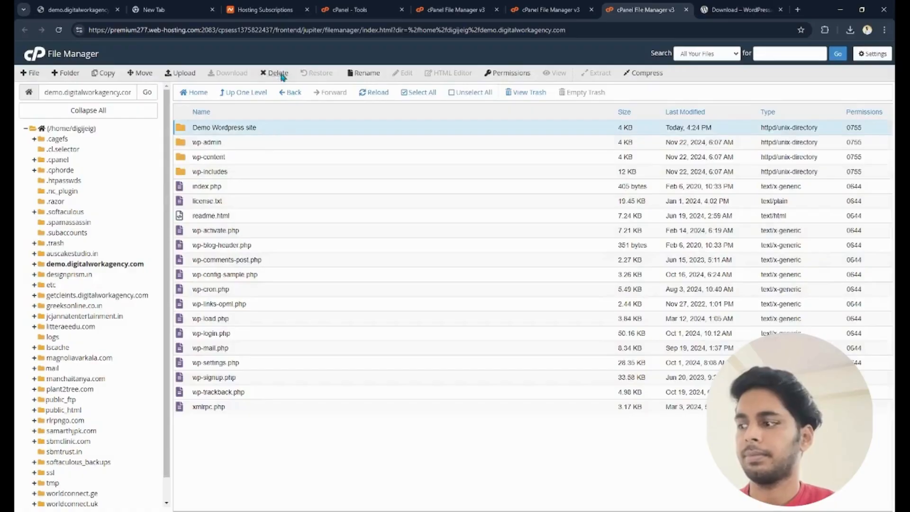
pyautogui.click(277, 73)
pyautogui.click(458, 281)
pyautogui.click(533, 306)
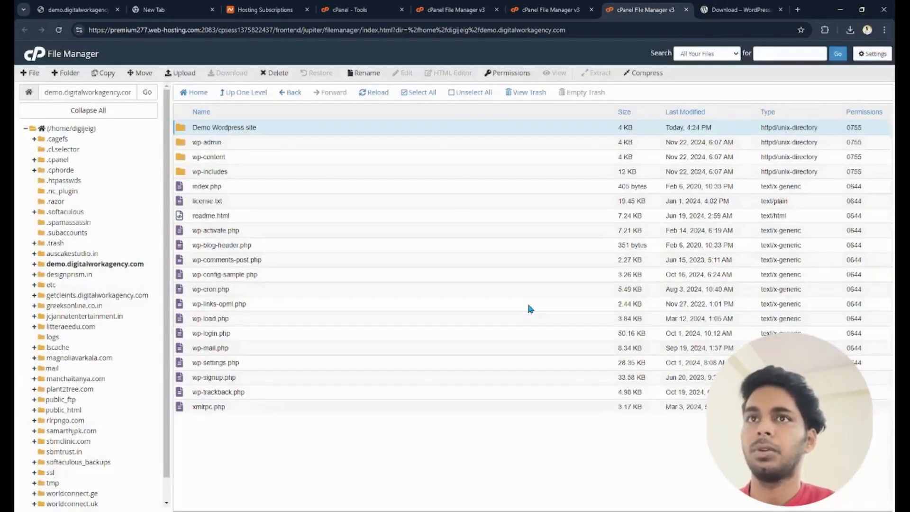
# - Reload the demo.digitalworkagency.com site to bring up the WordPress setup
pyautogui.hotkey('ctrl', '1')
pyautogui.click(58, 30)
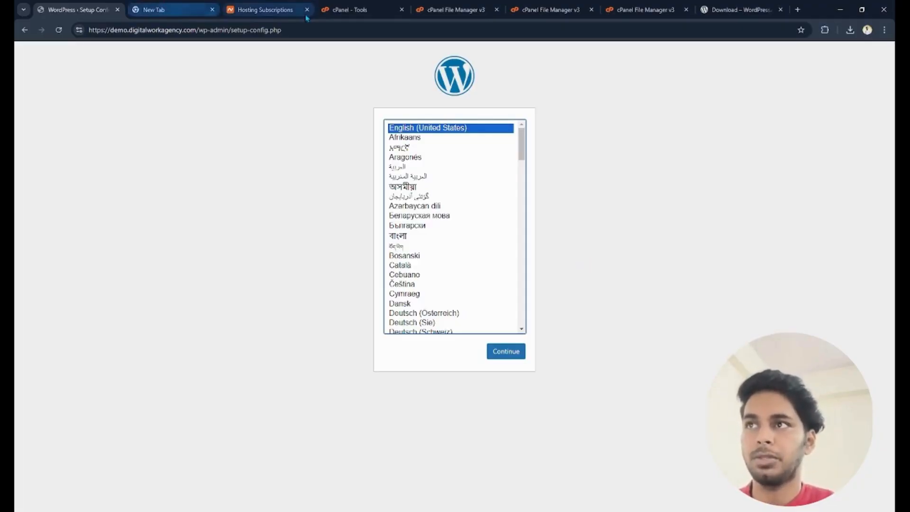
# - Return to the cPanel tools and open MySQL Databases
pyautogui.click(280, 13)
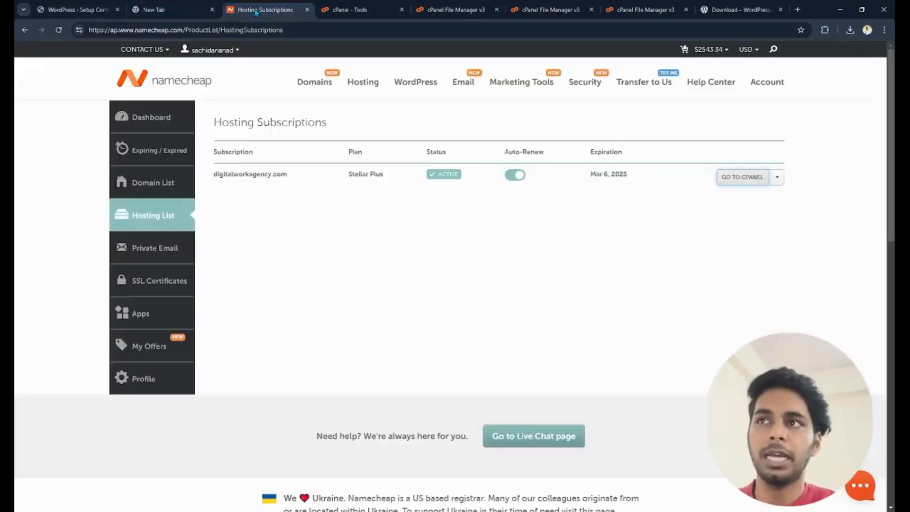
pyautogui.click(368, 11)
pyautogui.click(453, 11)
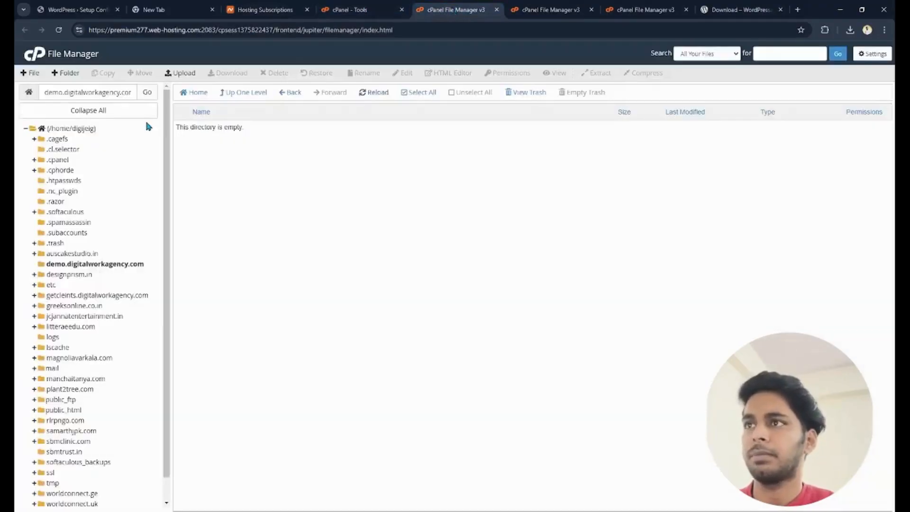
pyautogui.click(280, 11)
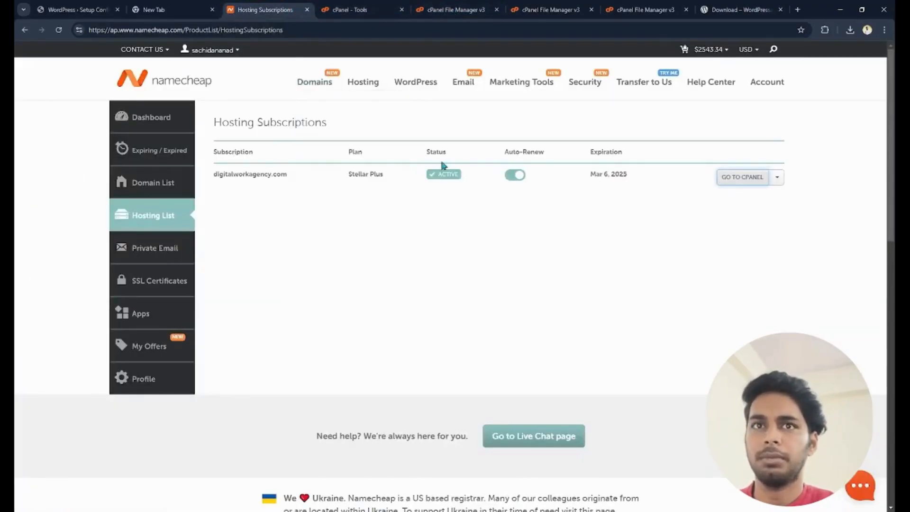
pyautogui.click(353, 9)
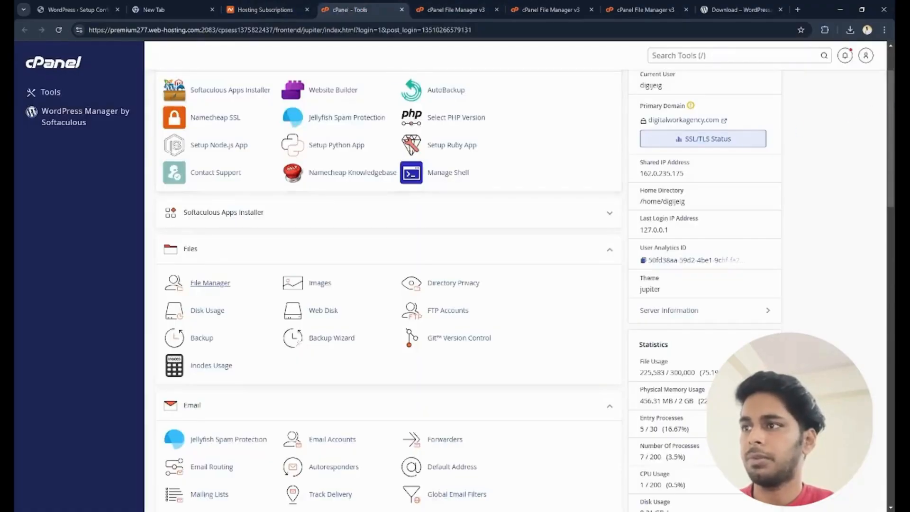
pyautogui.scroll(-9, 522, 289)
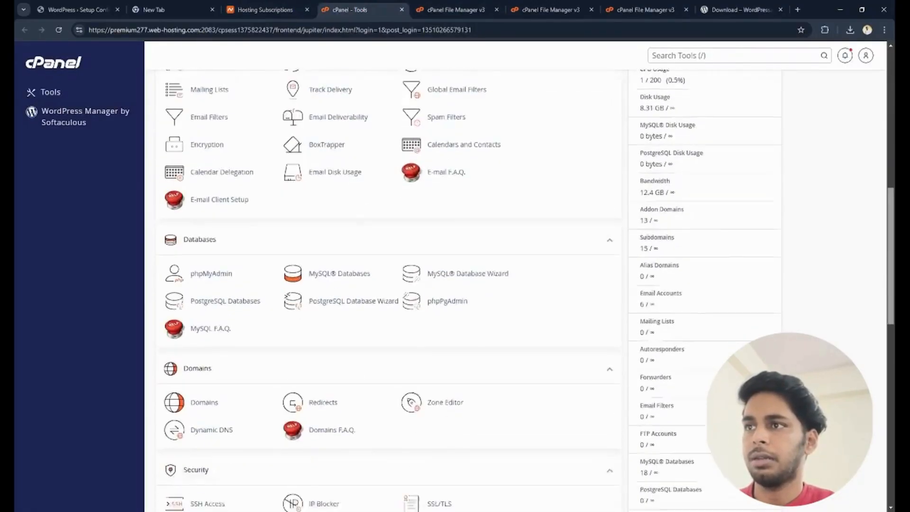
pyautogui.scroll(-2, 412, 214)
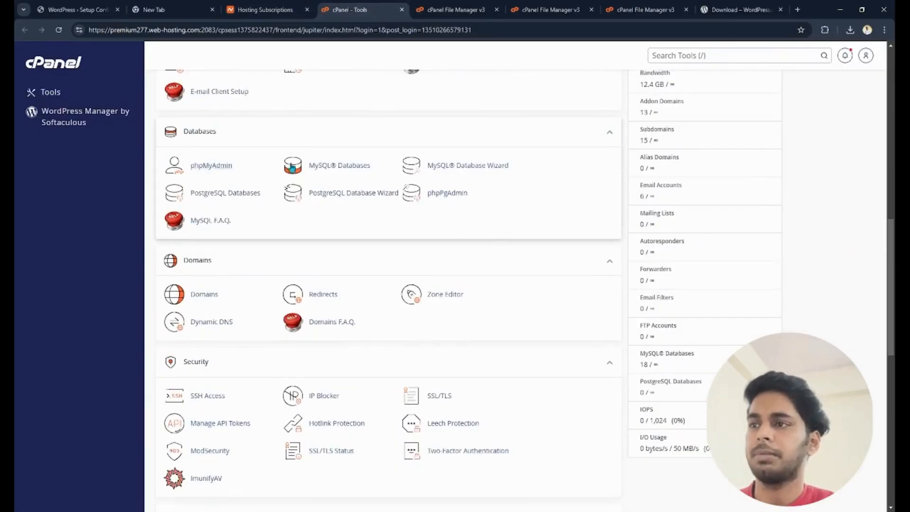
pyautogui.click(348, 168)
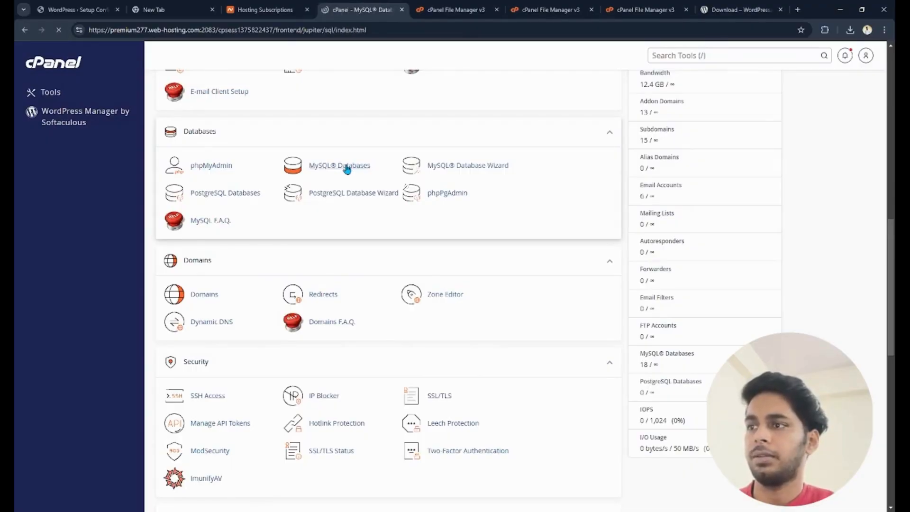
# - Create a new MySQL database with the name demowordpress after the account prefix
pyautogui.click(227, 205)
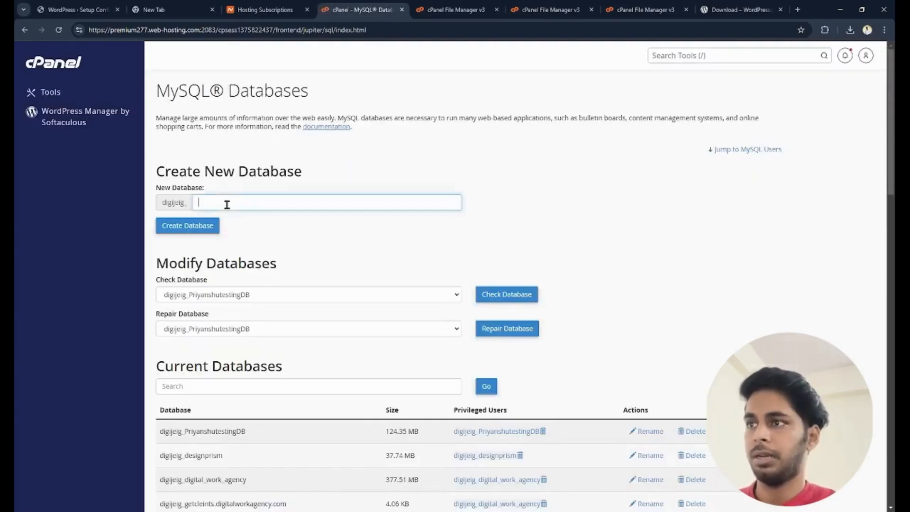
pyautogui.write('dmed')
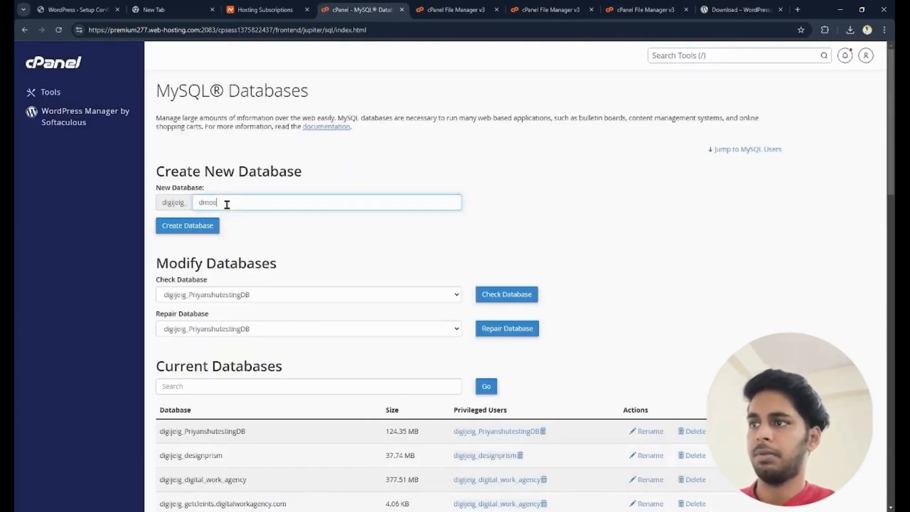
pyautogui.write('wor')
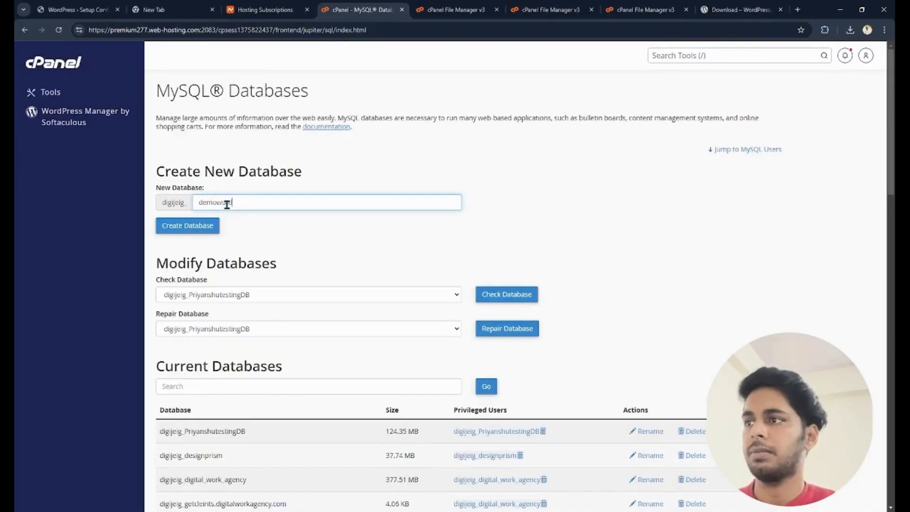
pyautogui.write('dpress')
pyautogui.click(203, 230)
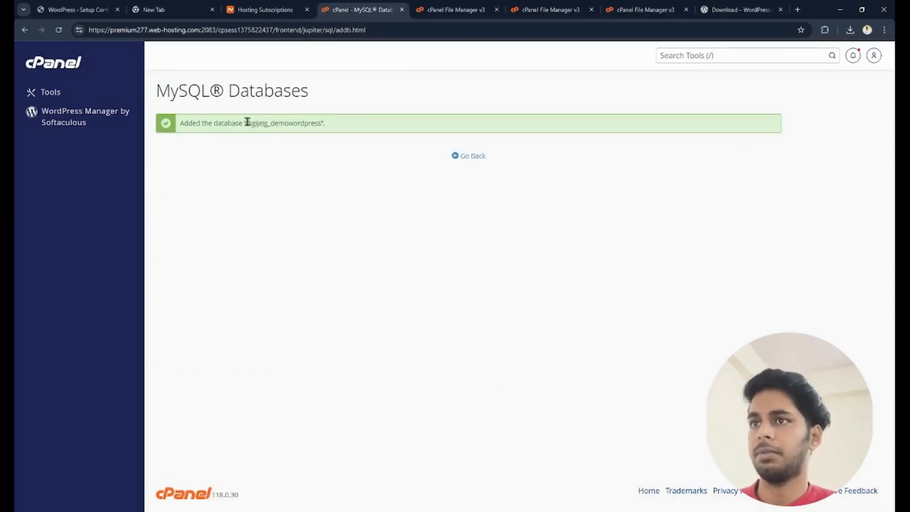
# - Copy the new database's name and use it, without the account prefix, as the new MySQL user's name: demowordpress
pyautogui.moveTo(247, 122); pyautogui.dragTo(322, 127)
pyautogui.hotkey('ctrl', 'c')
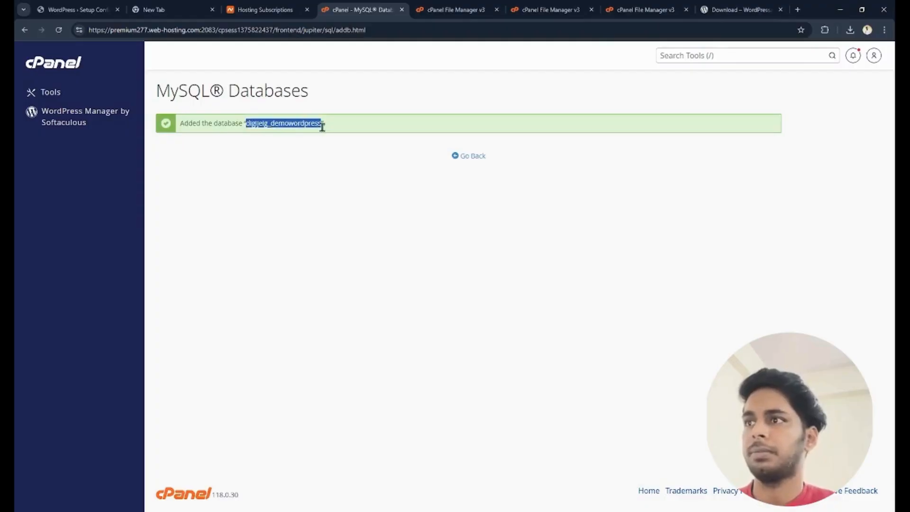
pyautogui.click(473, 160)
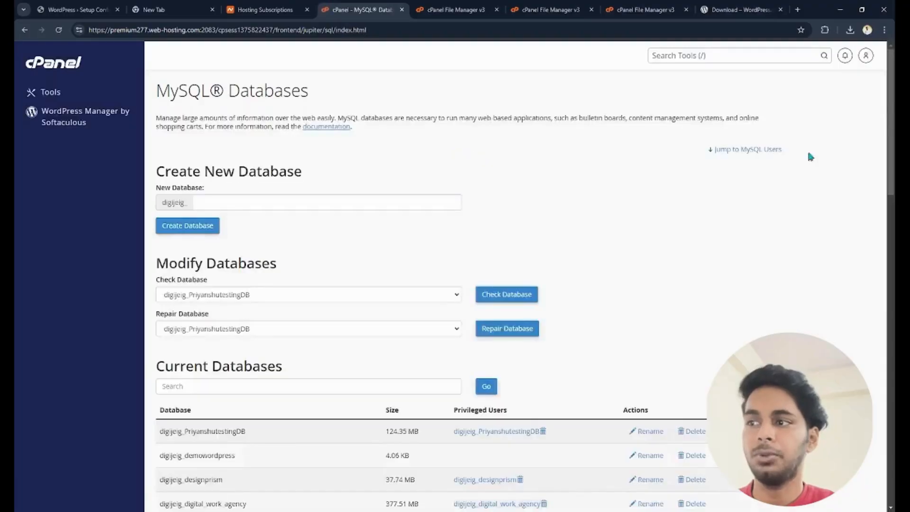
pyautogui.scroll(-3, 471, 156)
pyautogui.scroll(-9, 892, 313)
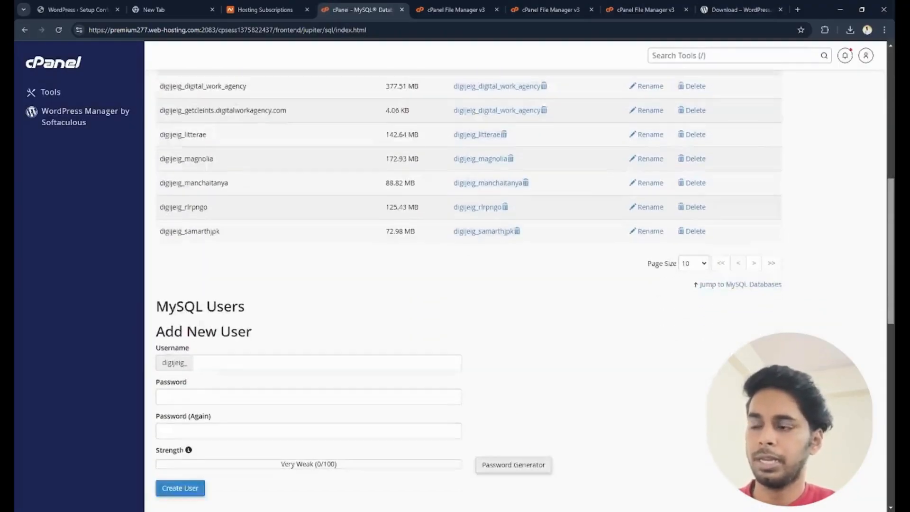
pyautogui.click(229, 173)
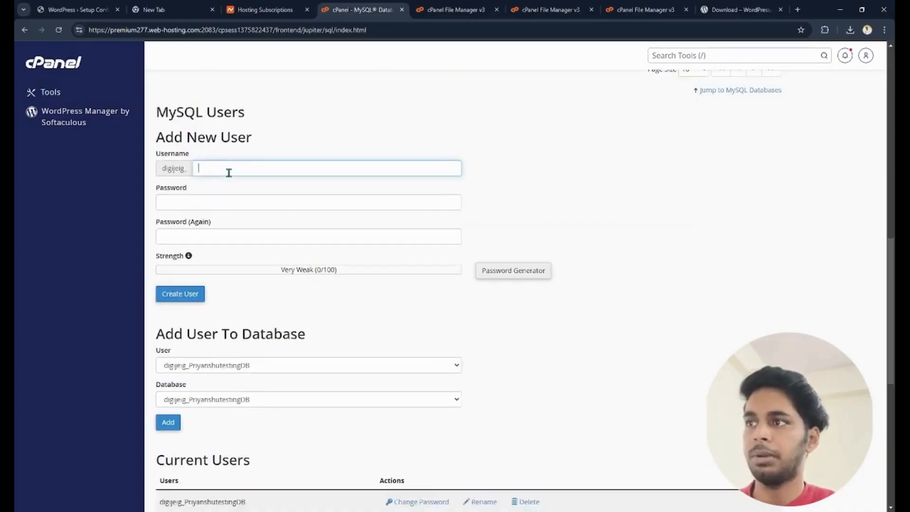
pyautogui.hotkey('ctrl', 'v')
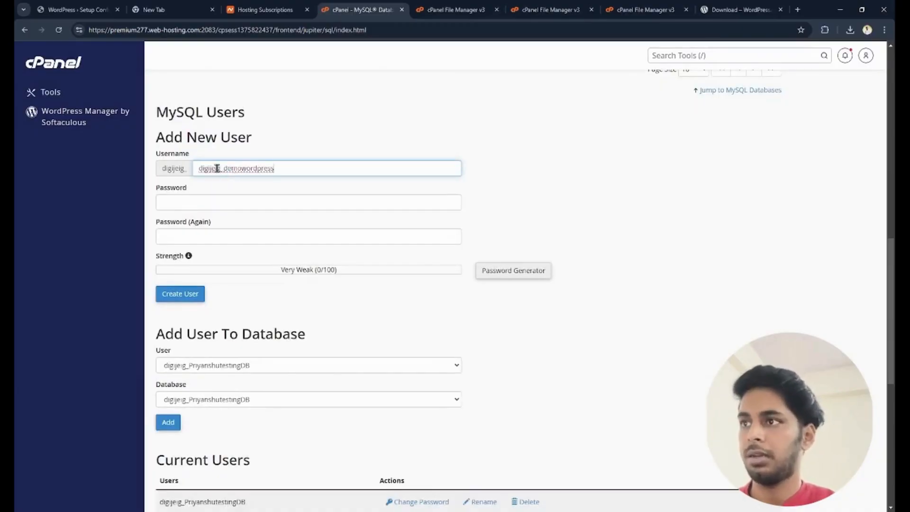
pyautogui.moveTo(228, 169); pyautogui.dragTo(187, 168)
pyautogui.press('BackSpace')
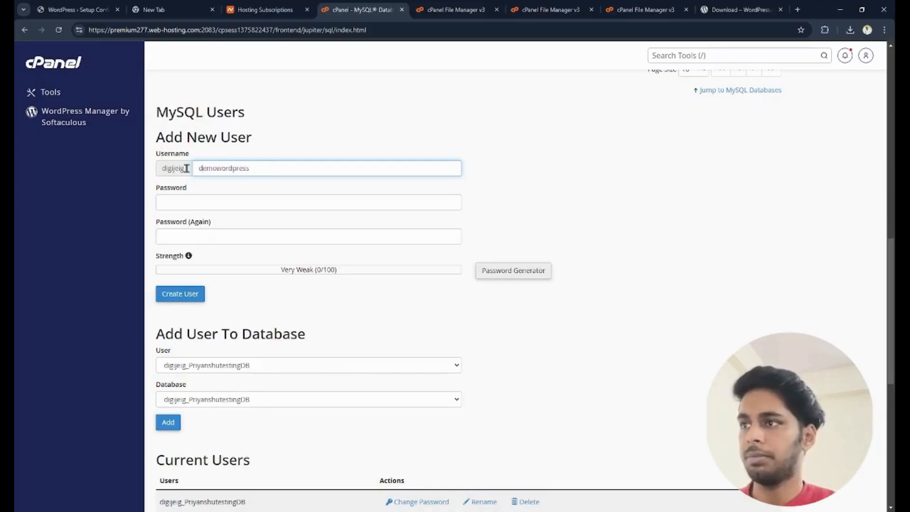
# - Paste the password into both password fields for the new MySQL user and create the user
pyautogui.click(179, 198)
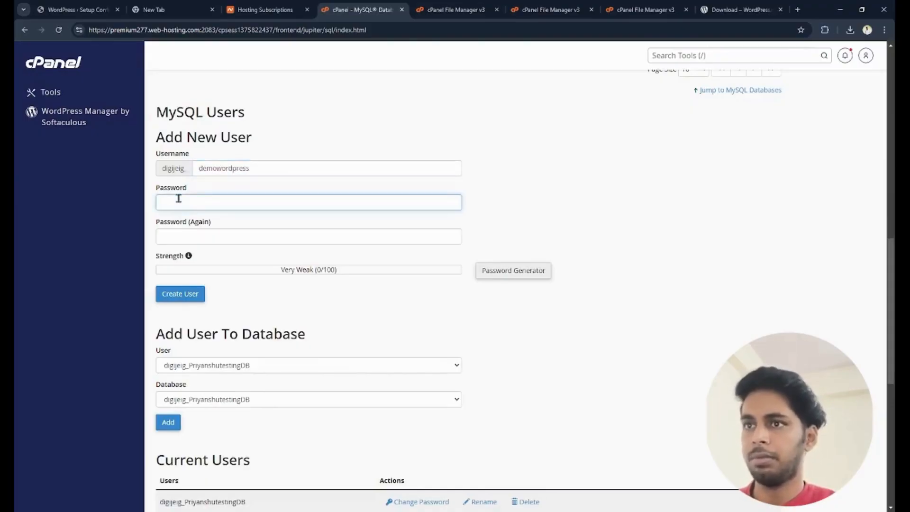
pyautogui.click(155, 188)
pyautogui.hotkey('alt', 'Tab')
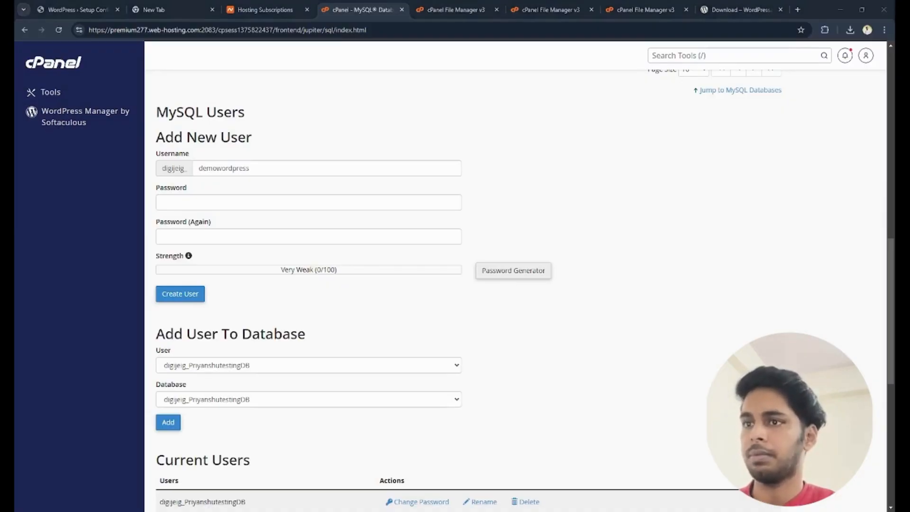
pyautogui.click(252, 199)
pyautogui.hotkey('ctrl', 'v')
pyautogui.click(213, 237)
pyautogui.hotkey('ctrl', 'v')
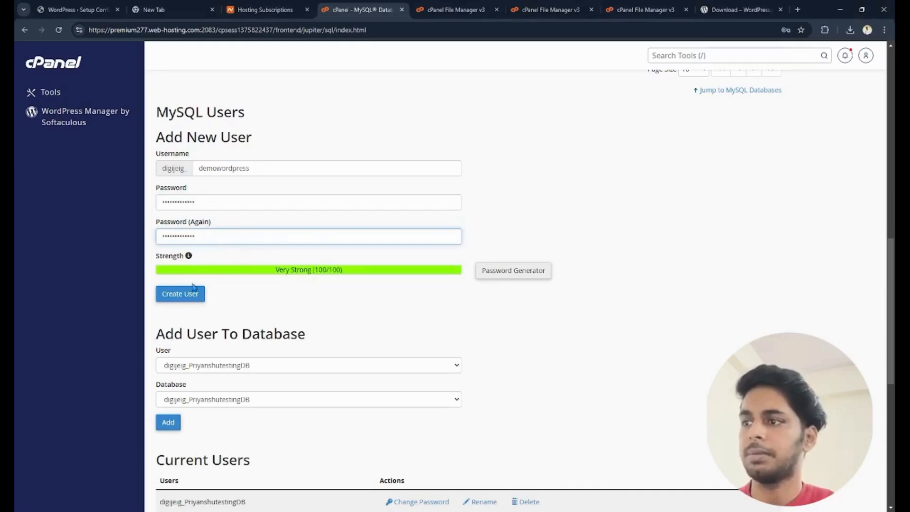
pyautogui.click(195, 298)
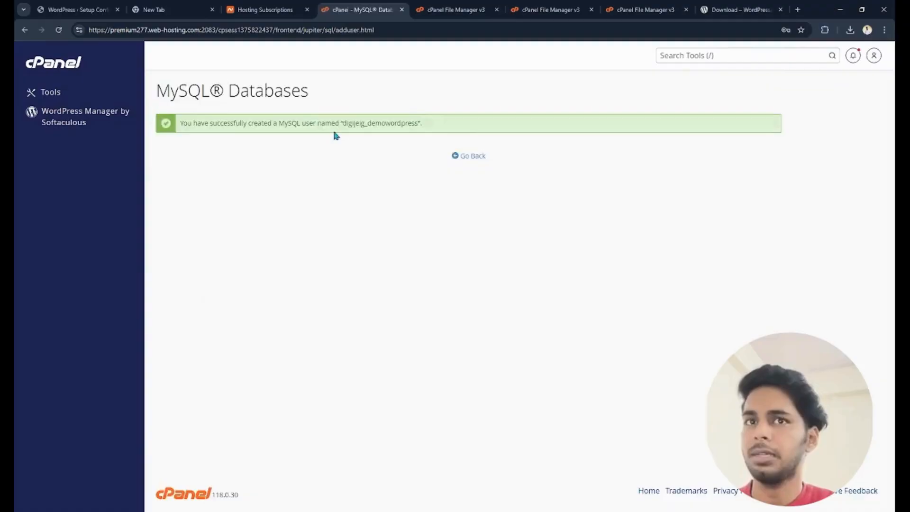
# - Return to the MySQL Databases page and add the demowordpress user to the demowordpress database
pyautogui.click(470, 158)
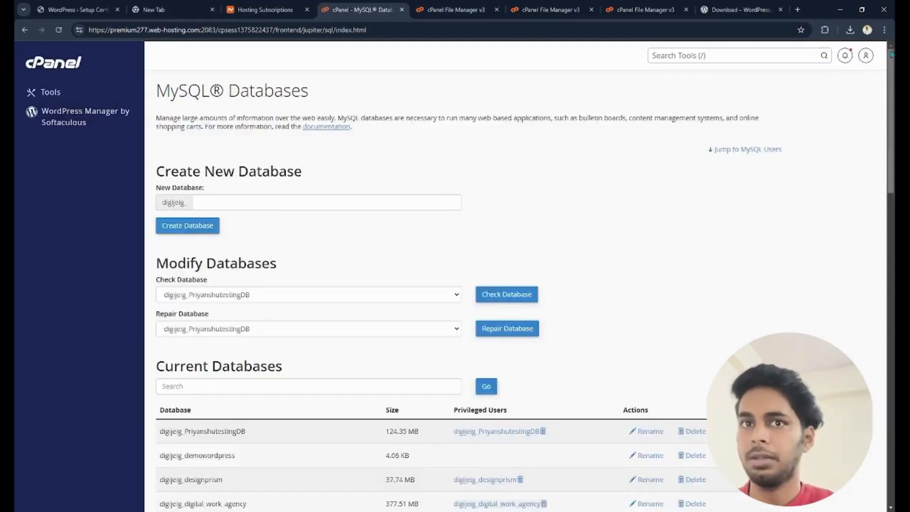
pyautogui.moveTo(892, 86); pyautogui.dragTo(891, 259)
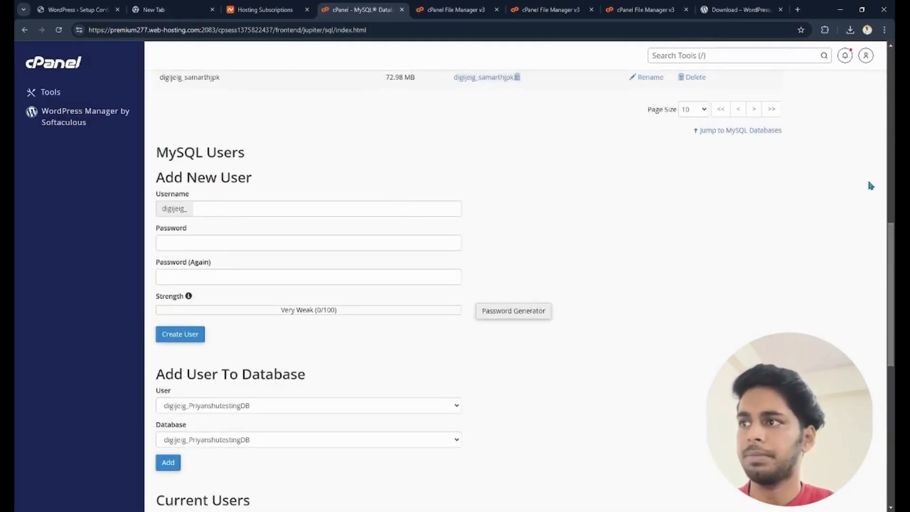
pyautogui.scroll(-5, 516, 275)
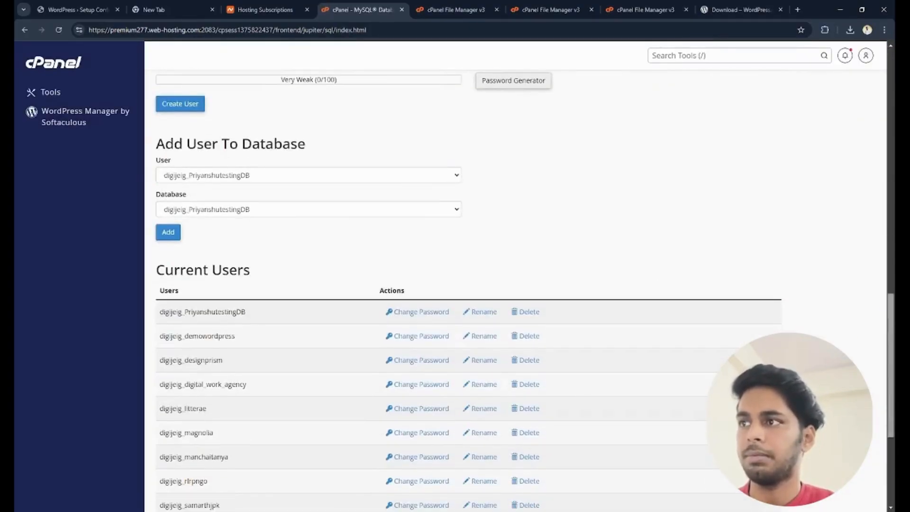
pyautogui.click(256, 178)
pyautogui.click(245, 206)
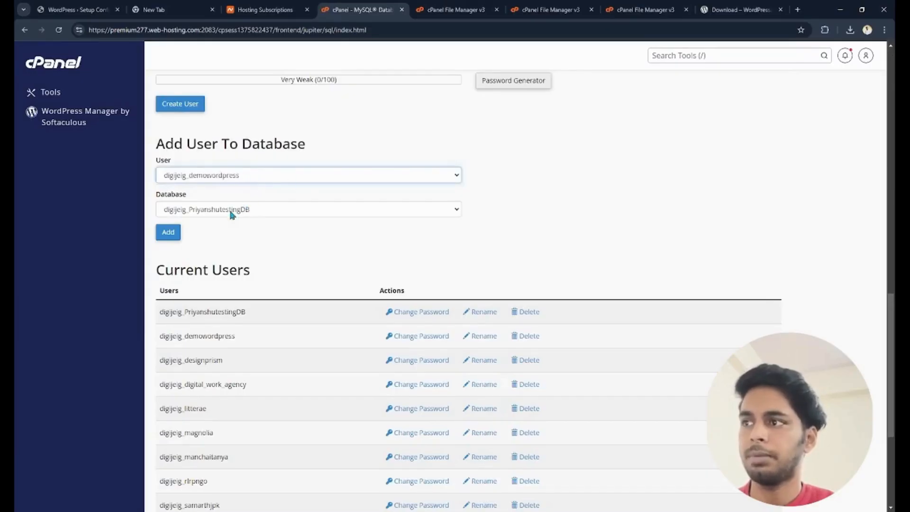
pyautogui.click(231, 212)
pyautogui.click(231, 232)
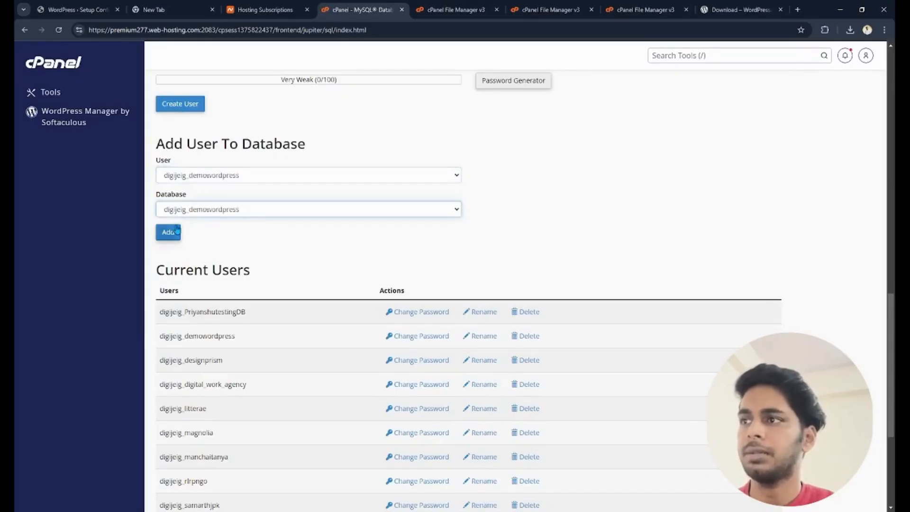
pyautogui.click(168, 233)
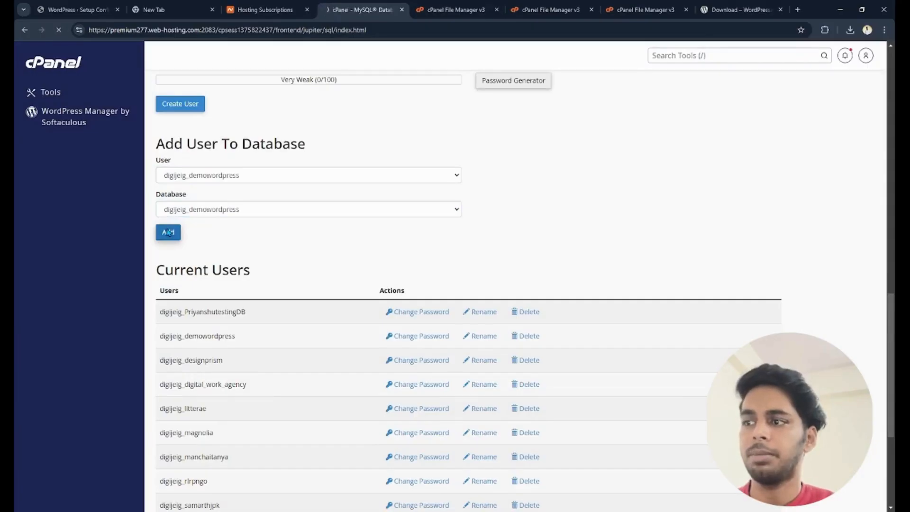
# - Grant the user ALL PRIVILEGES on the database, save the changes and go back to the databases overview
pyautogui.click(163, 174)
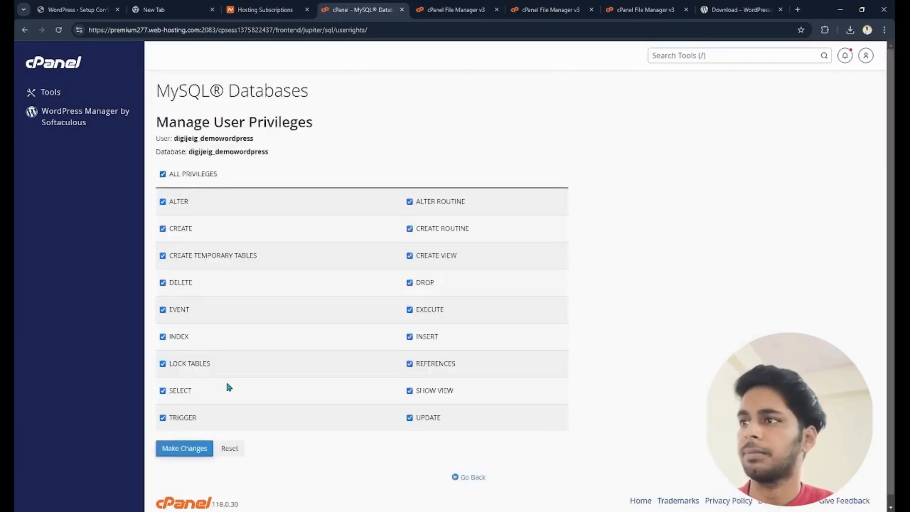
pyautogui.click(184, 449)
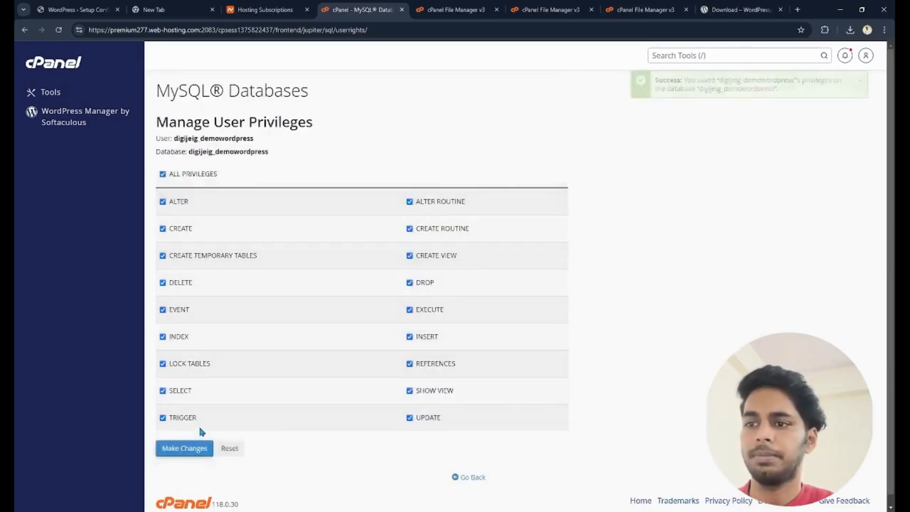
pyautogui.click(467, 479)
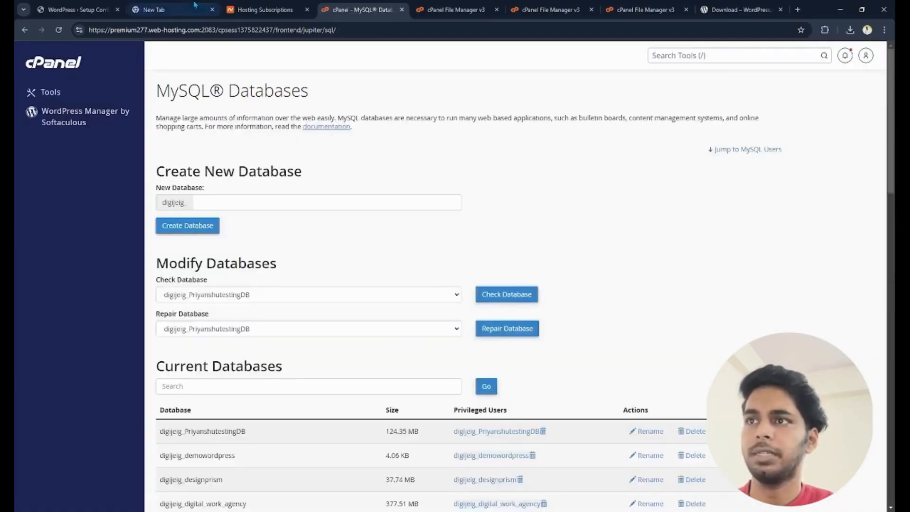
# - Switch to the WordPress setup page, reload it and continue in English (United States) to the database connection form
pyautogui.click(76, 10)
pyautogui.click(60, 31)
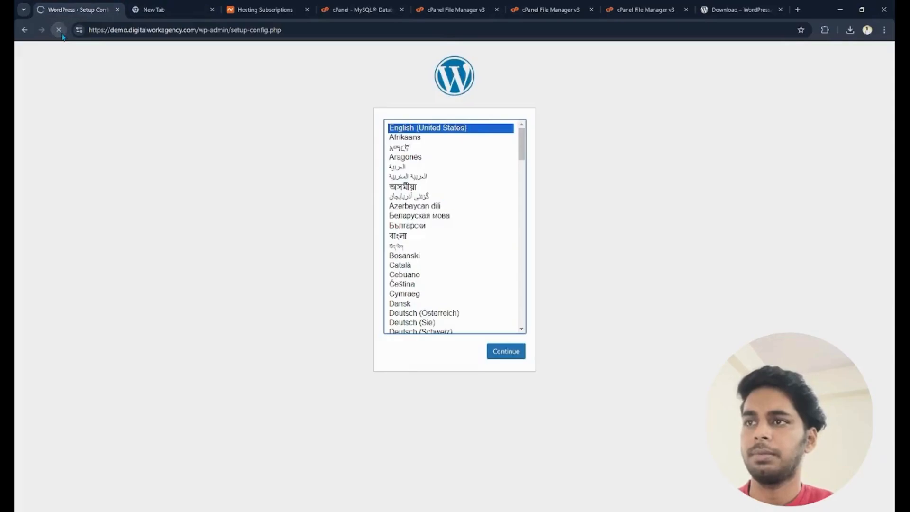
pyautogui.click(506, 358)
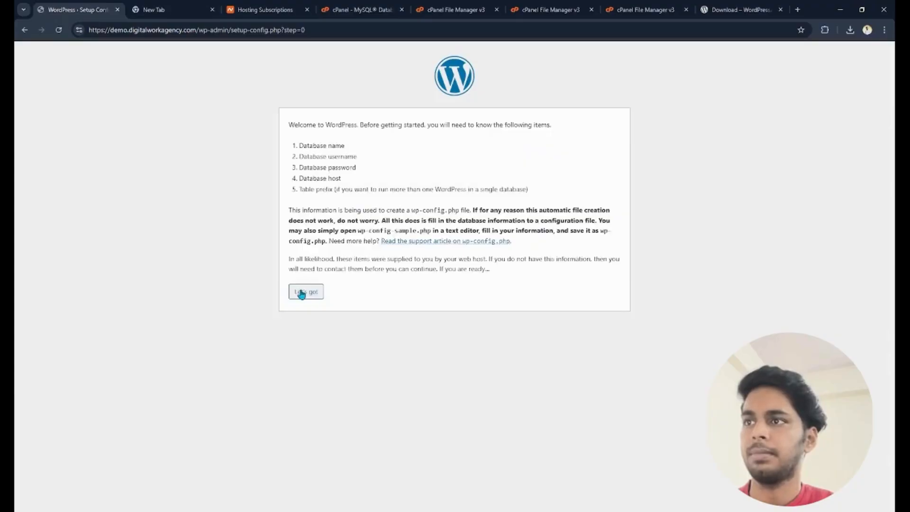
pyautogui.click(301, 293)
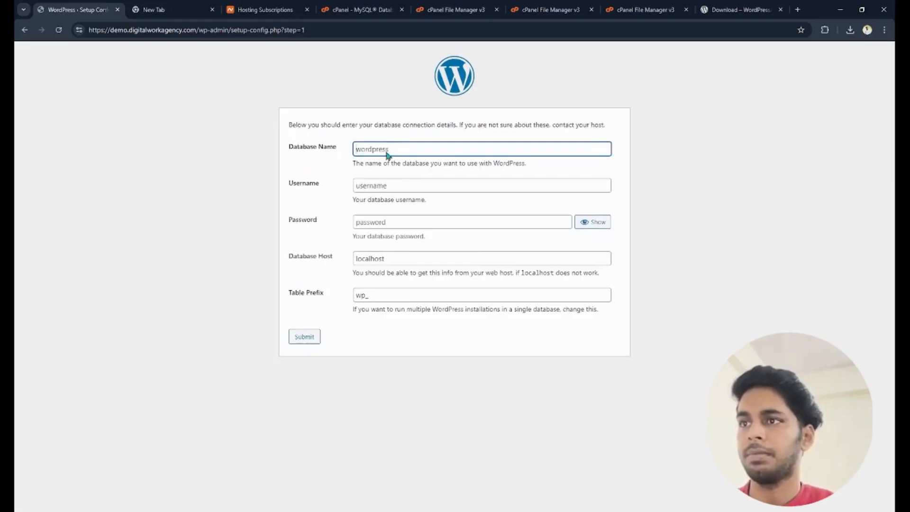
# - Set the database name and username to digijeig_demowordpress and paste the database user's password
pyautogui.write('digijeiq_demowordpress')
pyautogui.click(397, 180)
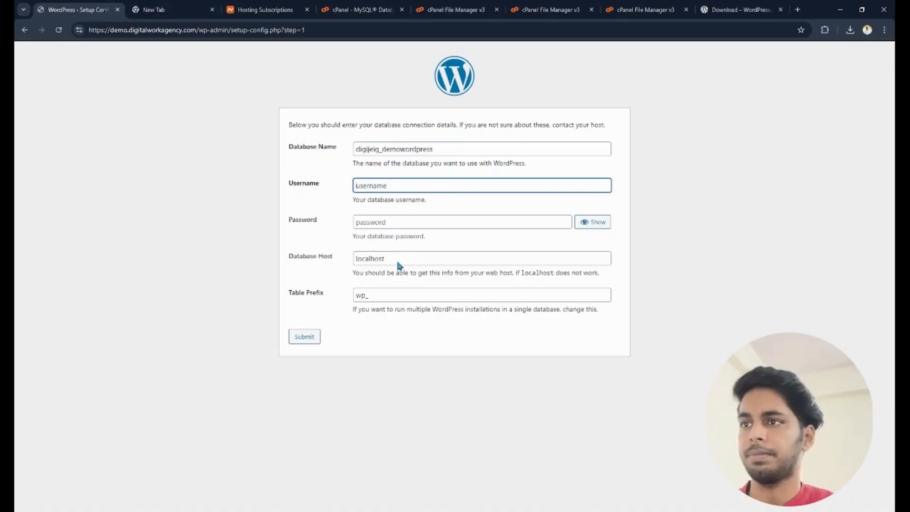
pyautogui.write('digijeiq_demowordpress')
pyautogui.click(401, 224)
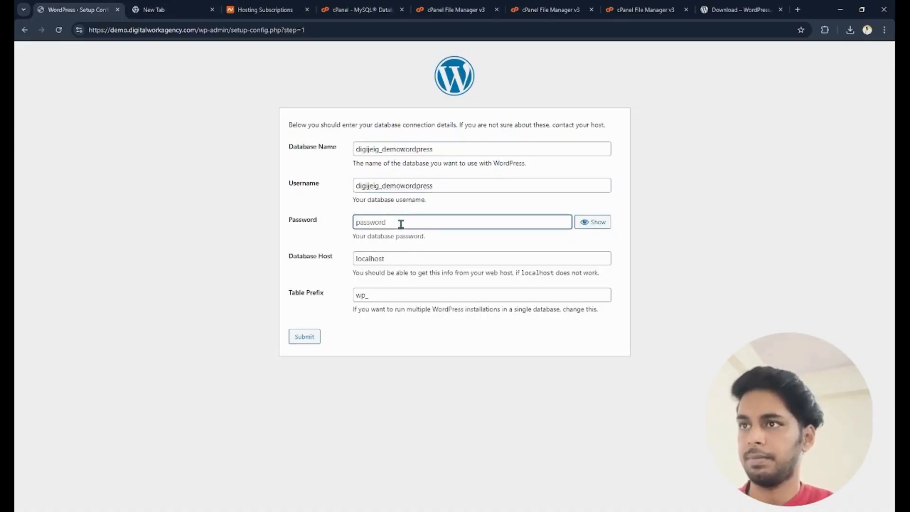
pyautogui.hotkey('alt', 'Tab')
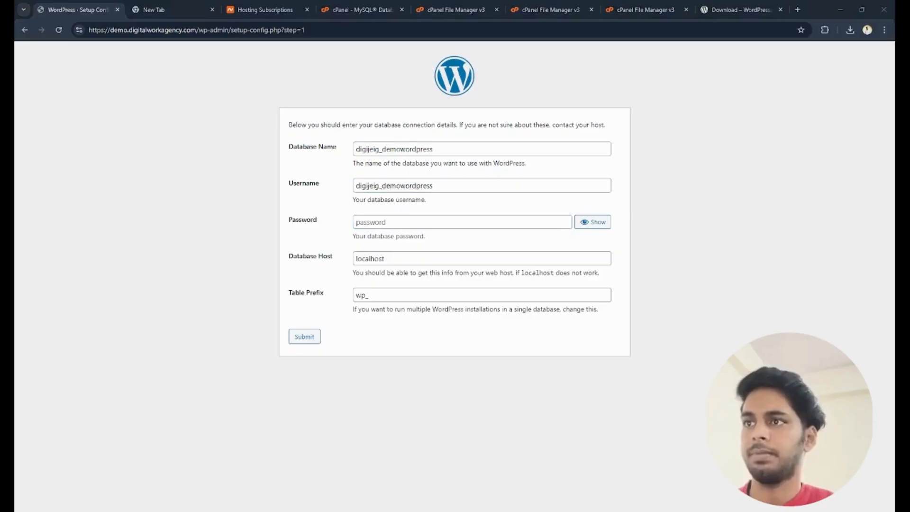
pyautogui.click(392, 225)
pyautogui.hotkey('ctrl', 'v')
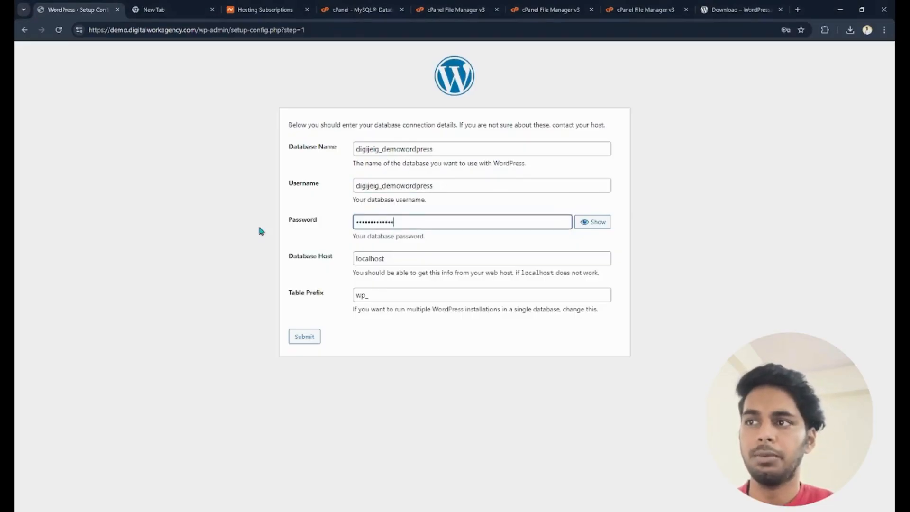
# - Check the database name, username and password, then submit the connection details and run the installation
pyautogui.moveTo(458, 145); pyautogui.dragTo(303, 150)
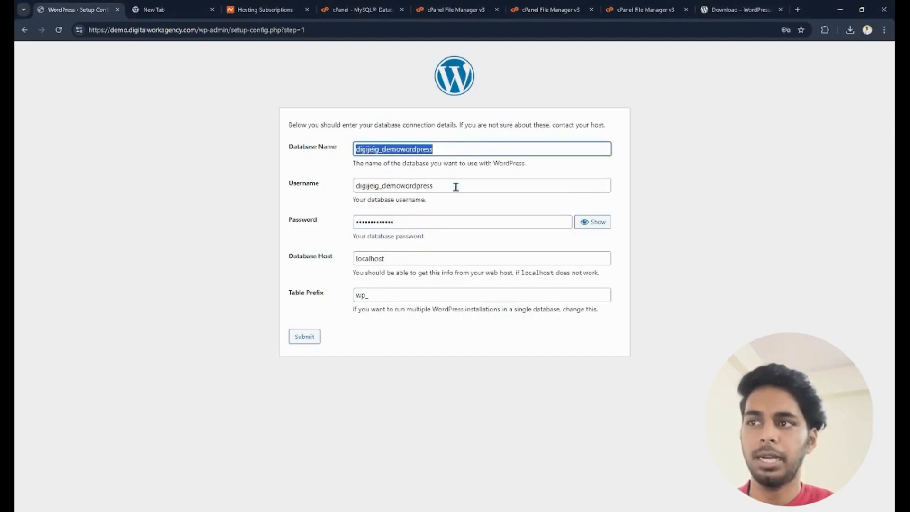
pyautogui.moveTo(456, 186); pyautogui.dragTo(315, 192)
pyautogui.moveTo(417, 223); pyautogui.dragTo(270, 221)
pyautogui.click(203, 226)
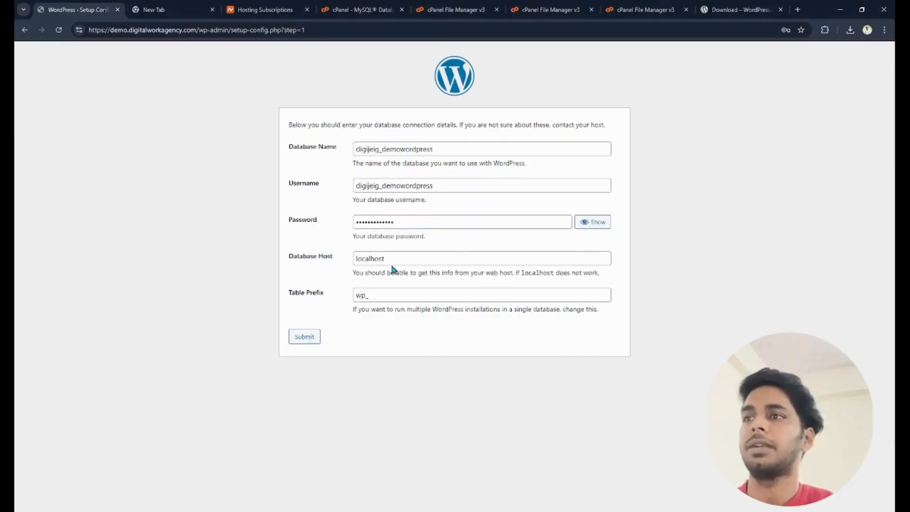
pyautogui.click(304, 336)
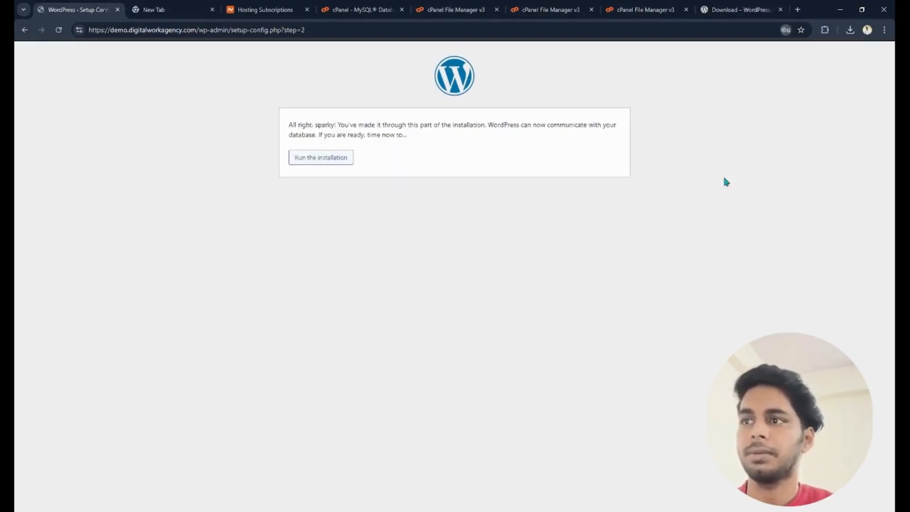
pyautogui.click(324, 158)
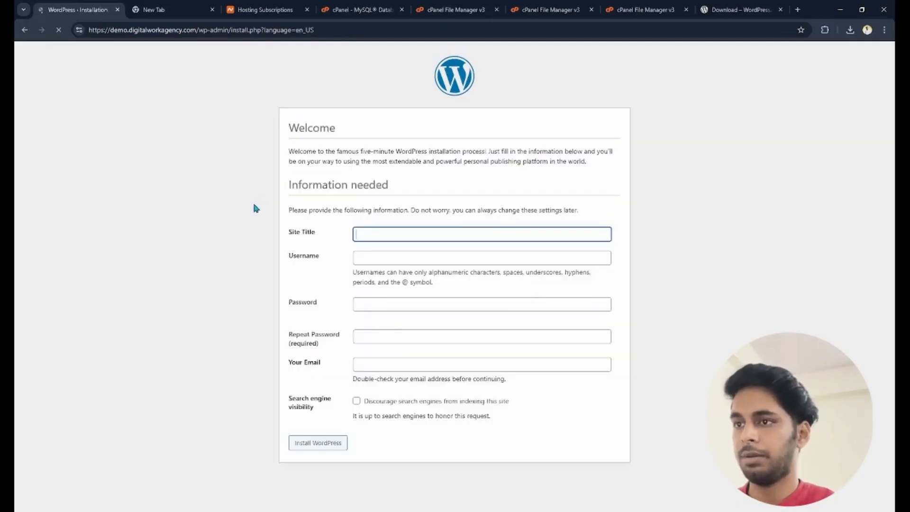
# - Clear the generated admin password and the stray text in the site title
pyautogui.write('Demo')
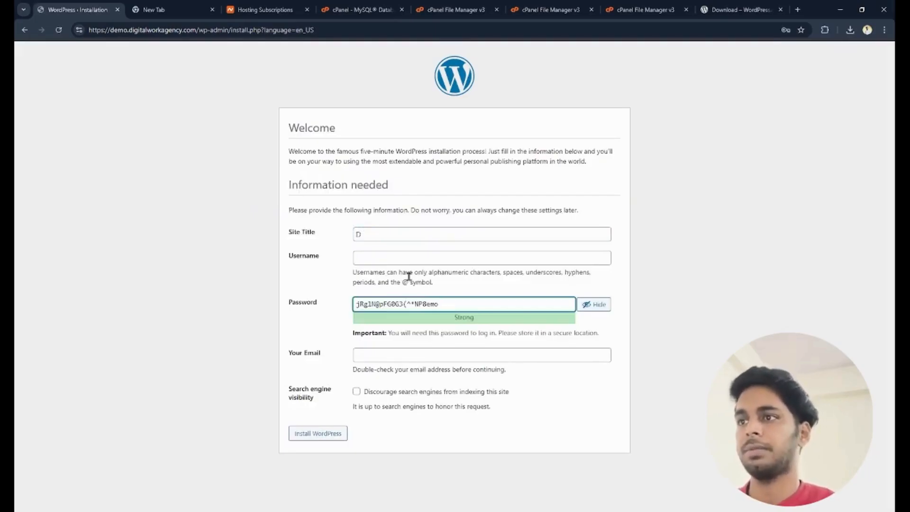
pyautogui.moveTo(444, 304); pyautogui.dragTo(290, 302)
pyautogui.press('BackSpace')
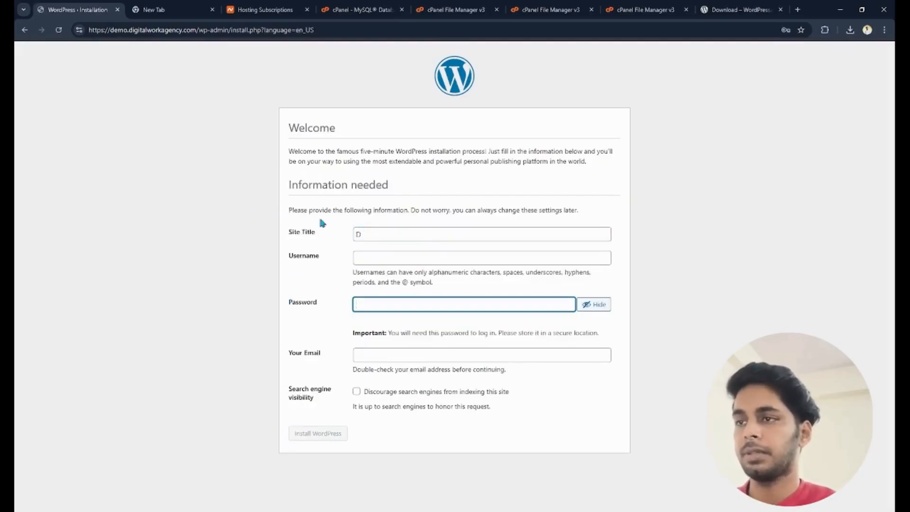
pyautogui.click(385, 236)
pyautogui.press('BackSpace')
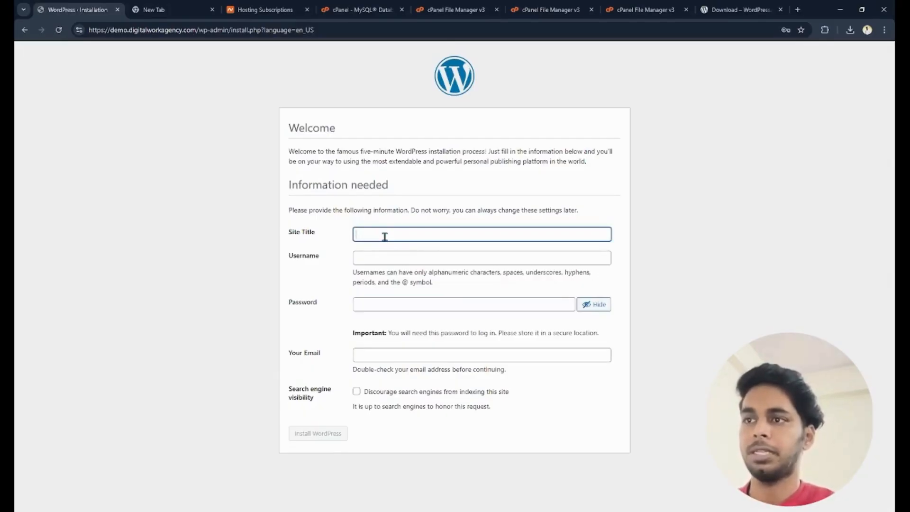
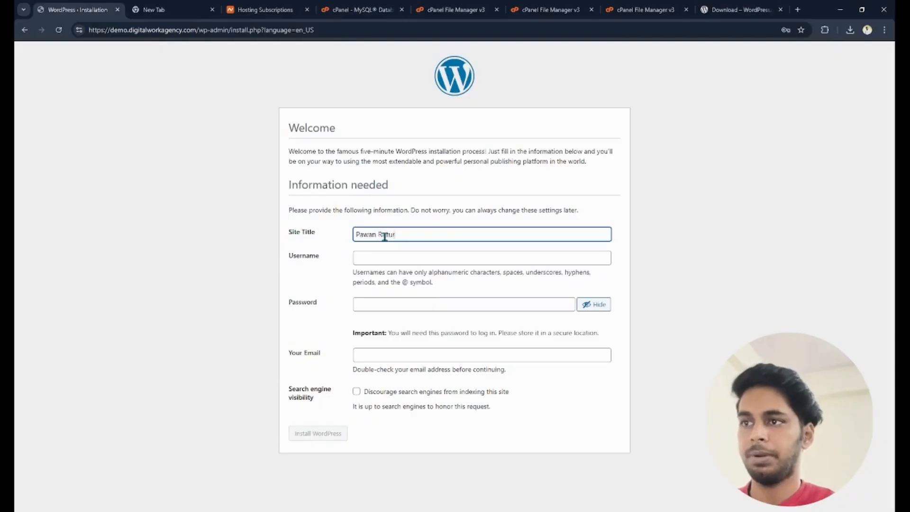
# - Enter the site owner's full name as the site title and the same name in lowercase without a space as the username
pyautogui.press('Tab')
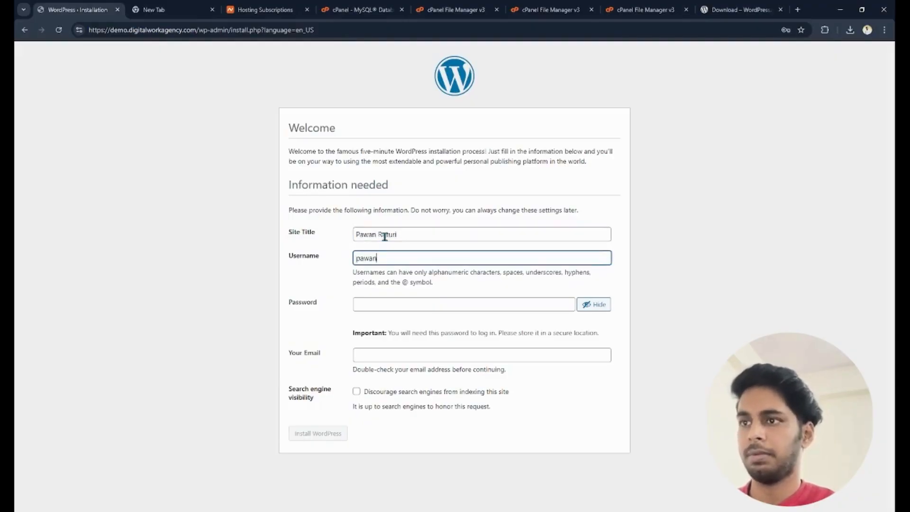
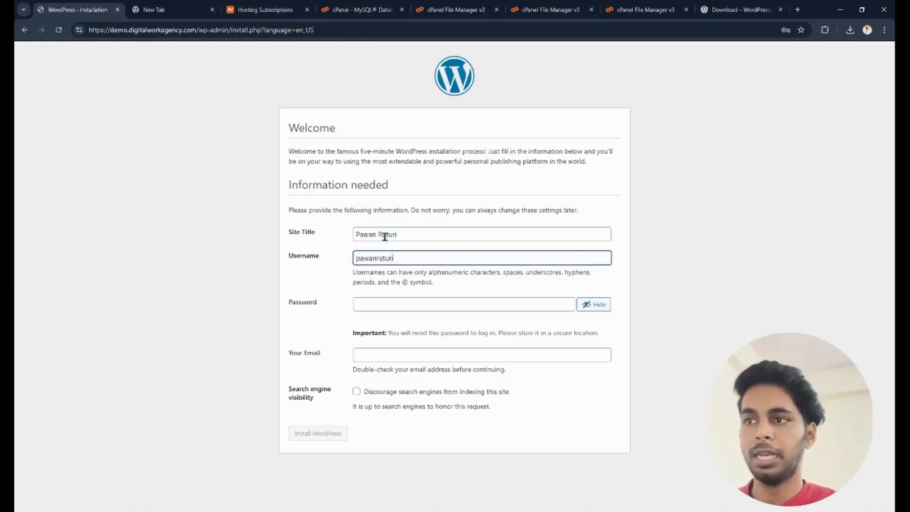
# - Paste the WordPress admin password and fill in the contact e-mail address
pyautogui.press('Tab')
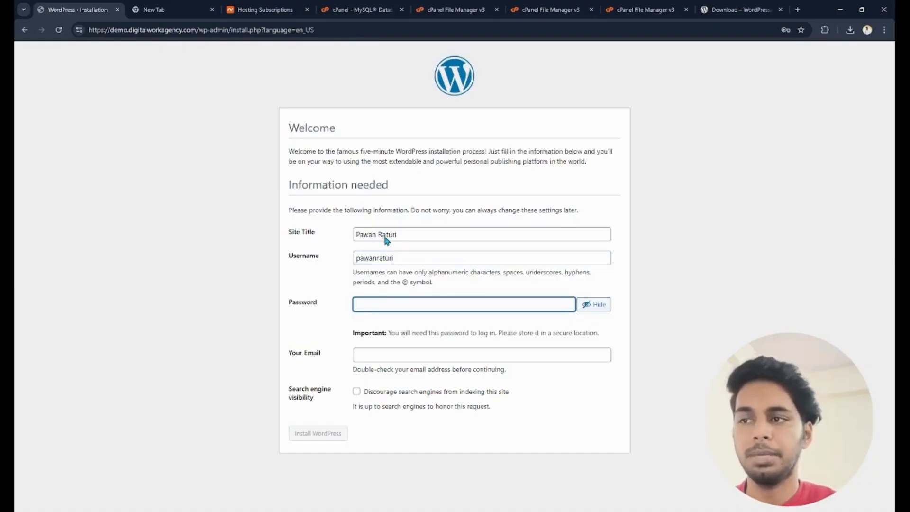
pyautogui.hotkey('ctrl', 'v')
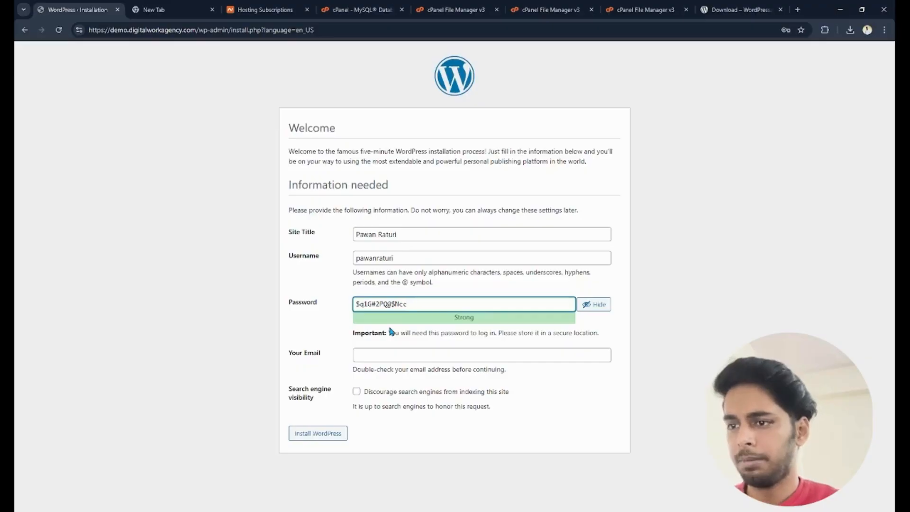
pyautogui.click(393, 356)
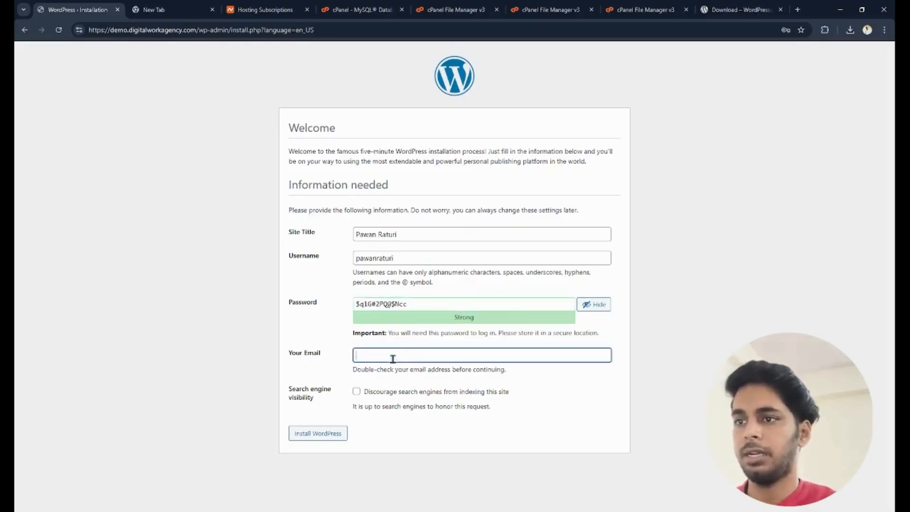
pyautogui.press('Down')
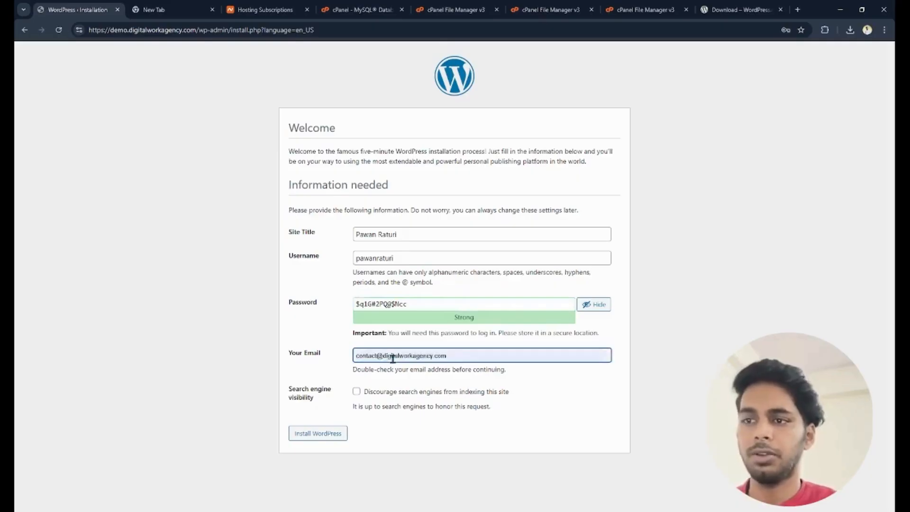
pyautogui.press('Return')
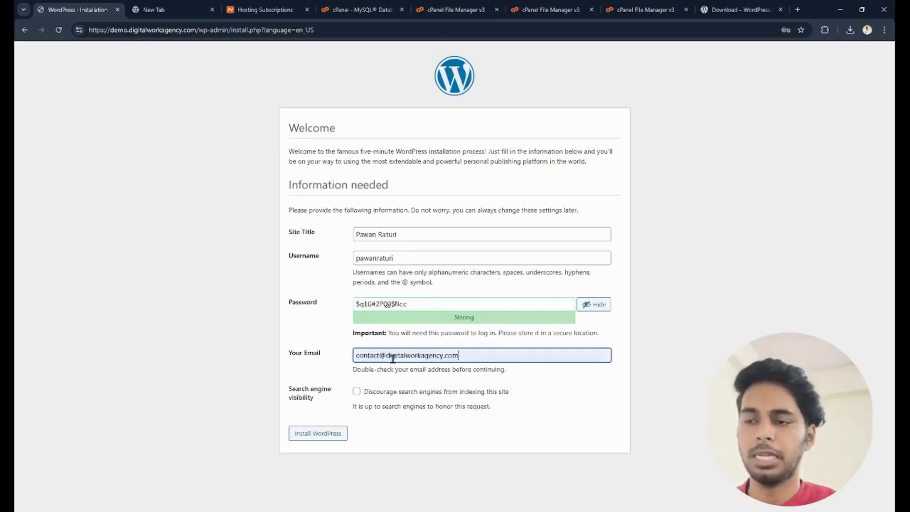
# - Discourage search engines from indexing the site and install WordPress
pyautogui.click(357, 394)
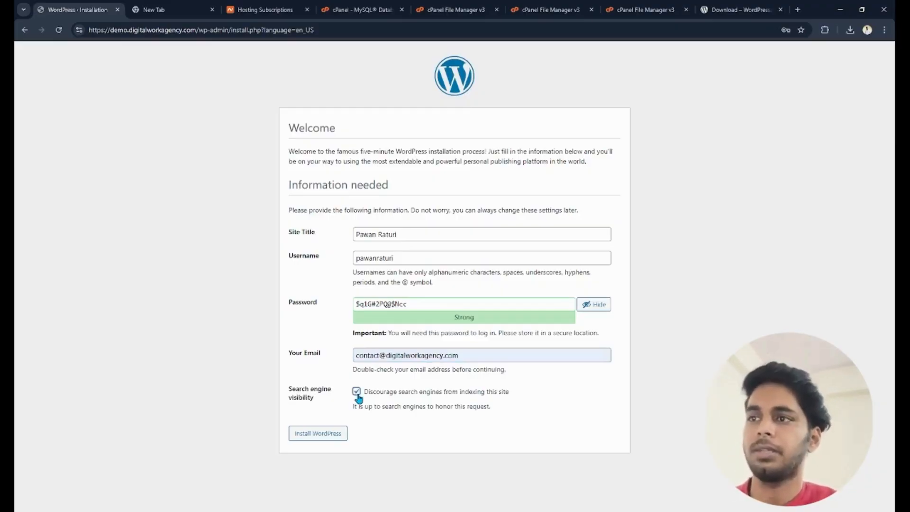
pyautogui.click(301, 434)
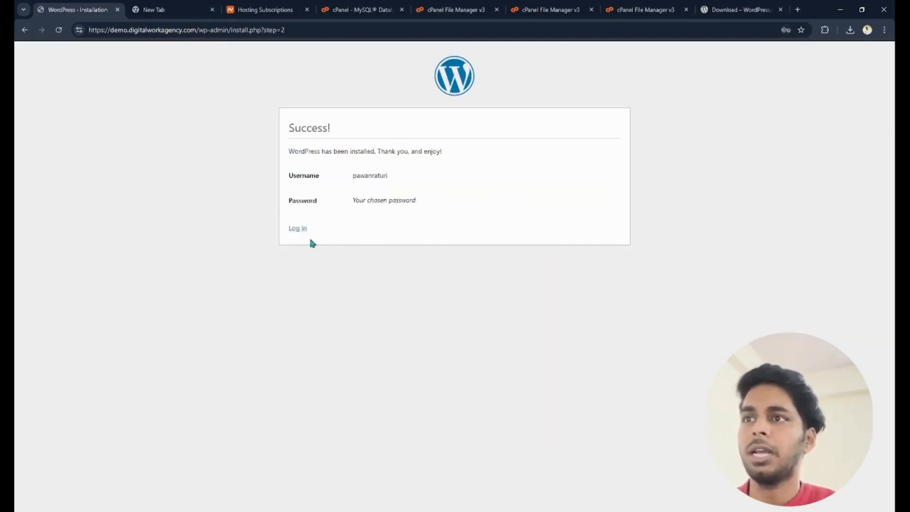
pyautogui.click(298, 228)
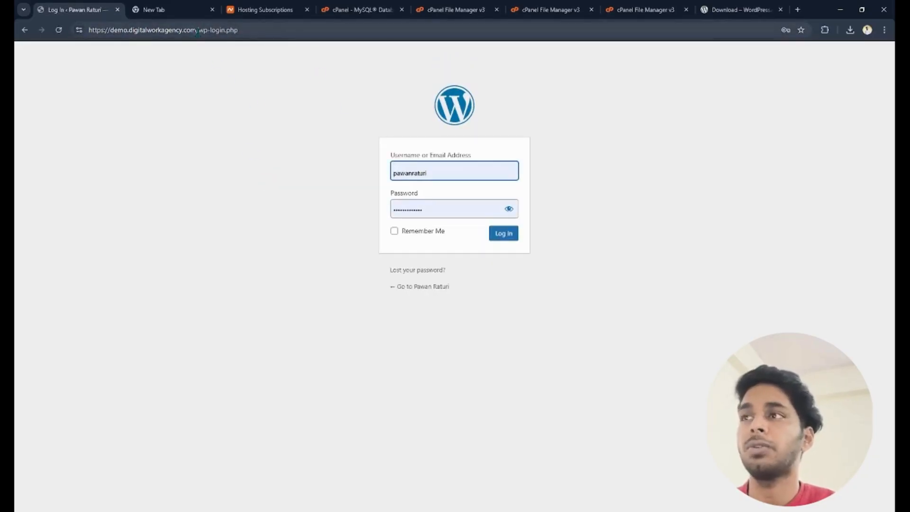
pyautogui.moveTo(198, 30); pyautogui.dragTo(251, 30)
pyautogui.click(259, 30)
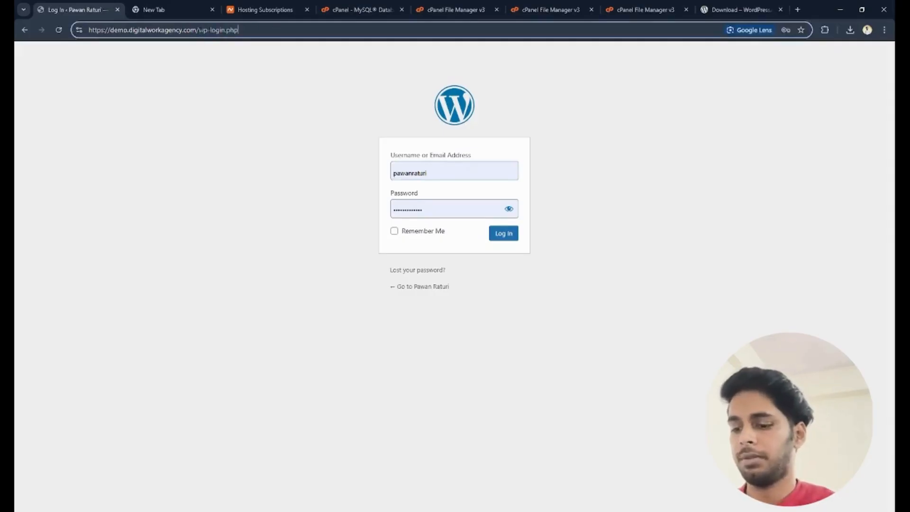
pyautogui.moveTo(201, 29); pyautogui.dragTo(294, 28)
pyautogui.write('wp-ad')
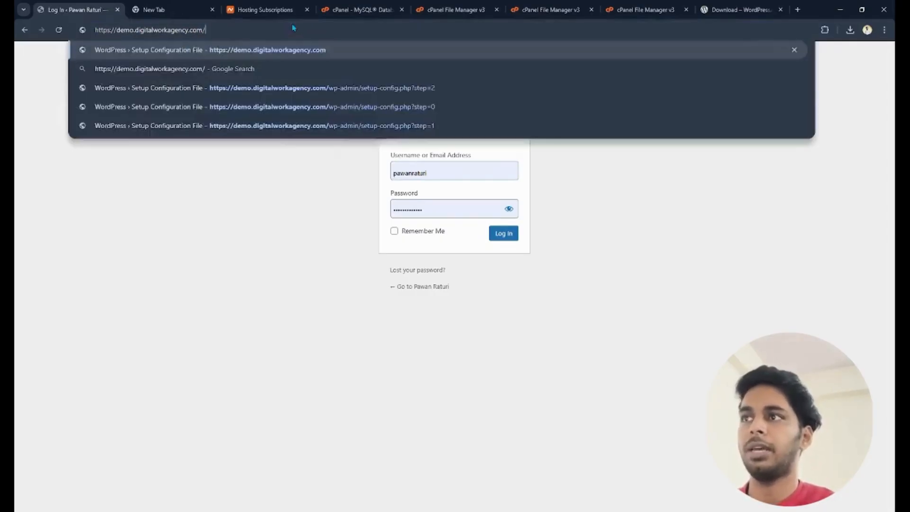
pyautogui.write('min')
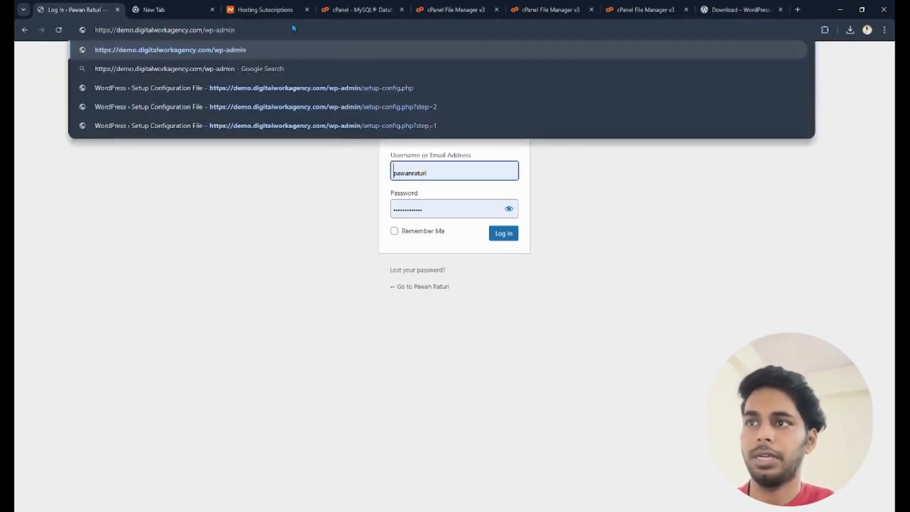
pyautogui.press('Return')
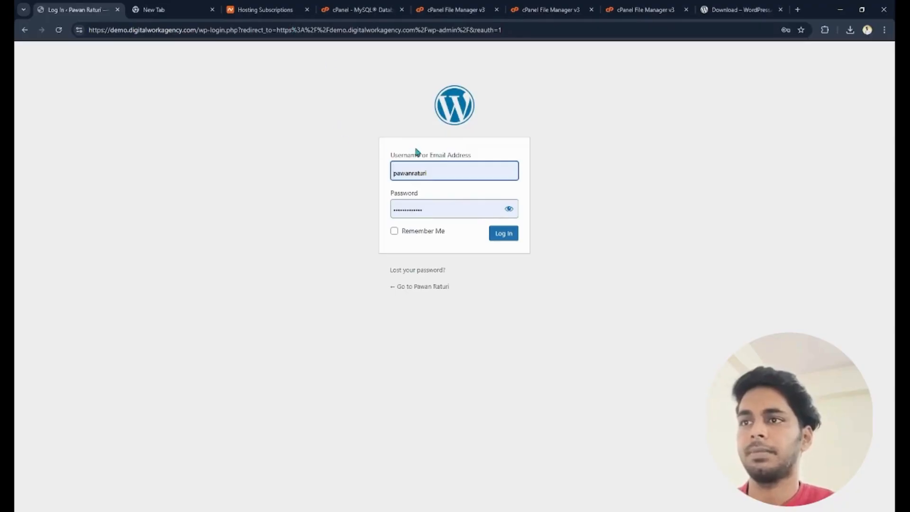
# - Log in to the WordPress admin area with the prefilled credentials and dismiss the dashboard's welcome panel
pyautogui.click(503, 237)
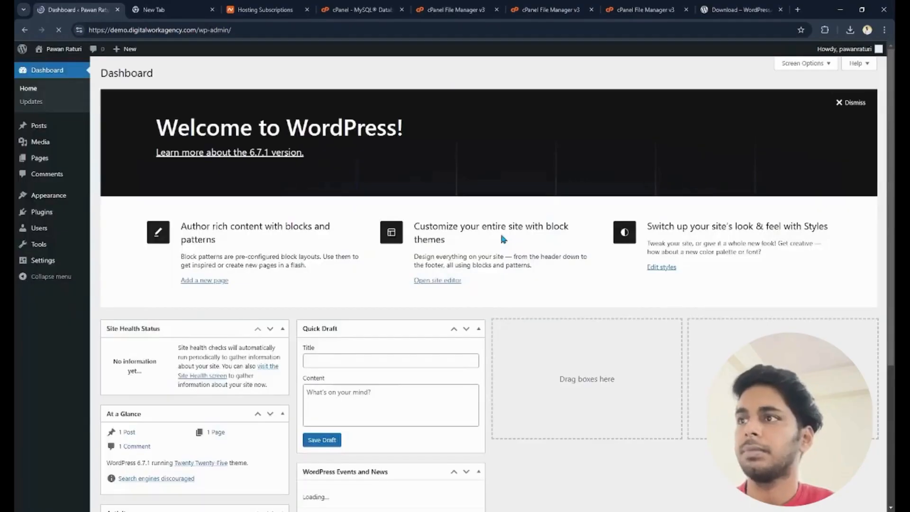
pyautogui.click(867, 108)
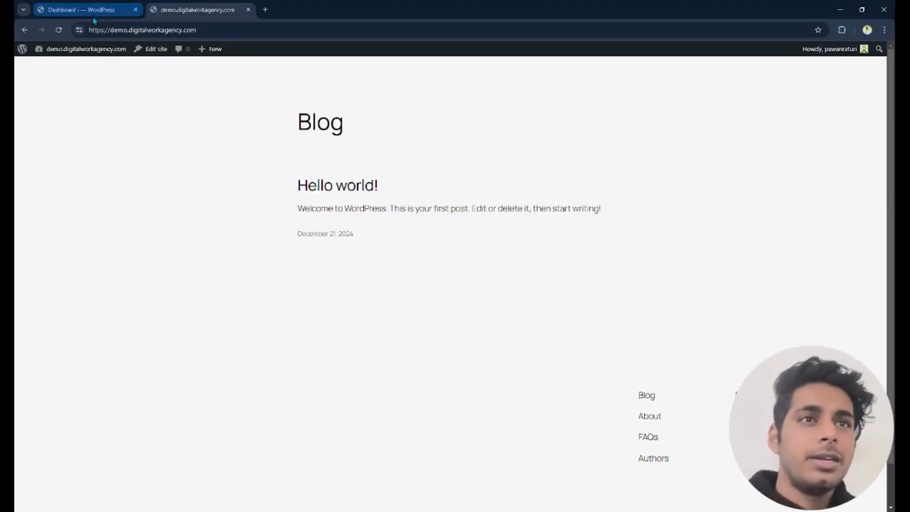
# - Compare the WordPress admin dashboard with the public front page of demo.digitalworkagency.com
pyautogui.click(88, 15)
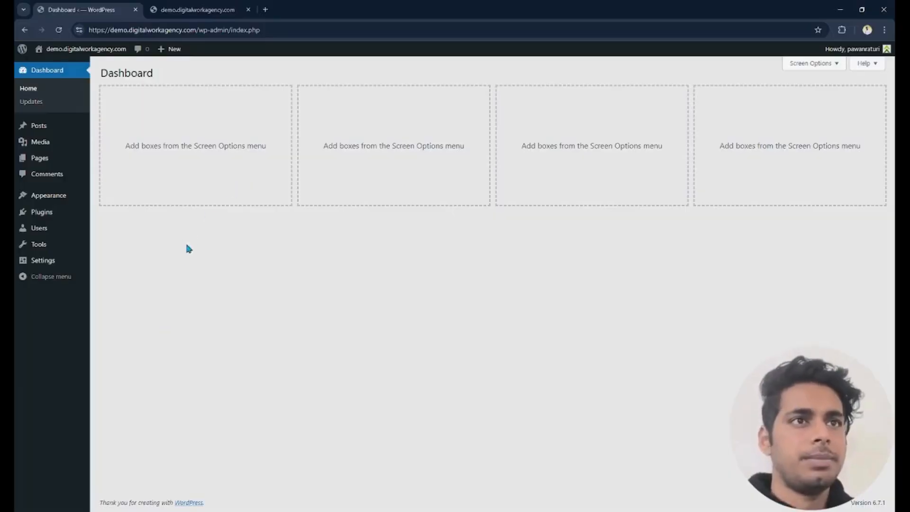
pyautogui.click(199, 11)
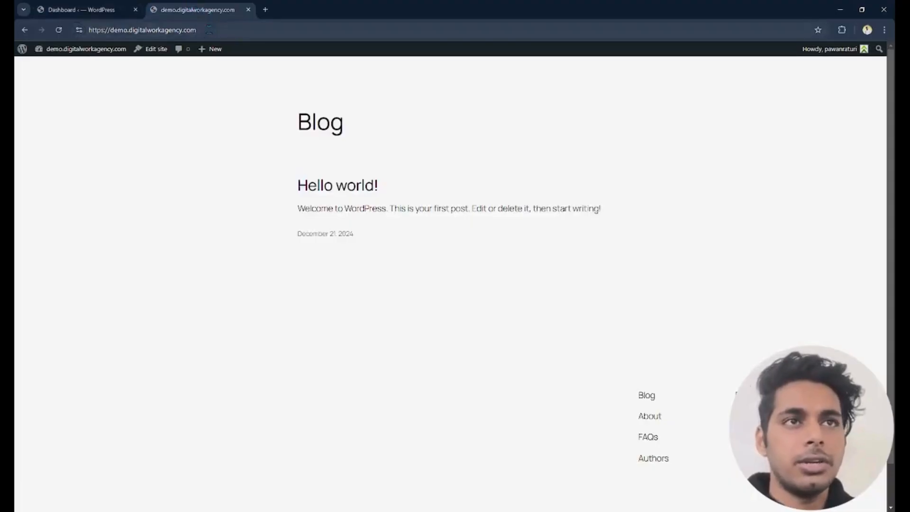
pyautogui.click(97, 7)
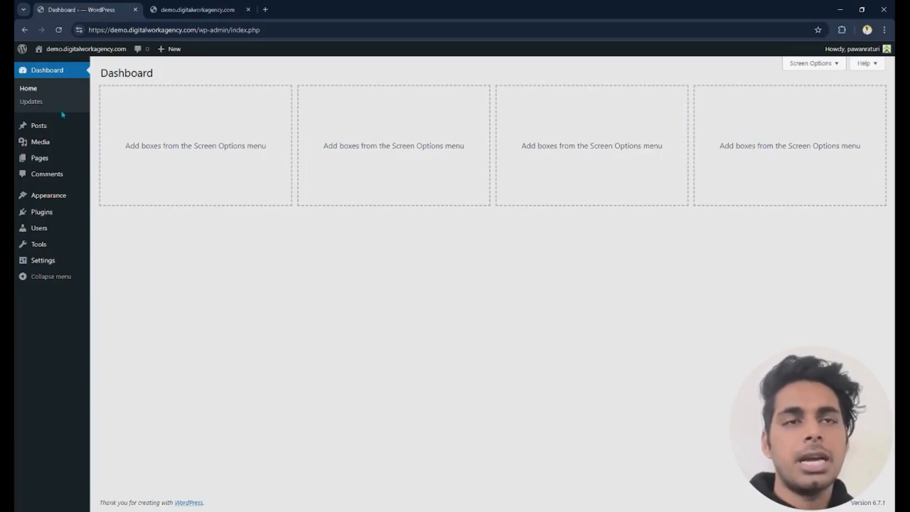
pyautogui.click(58, 93)
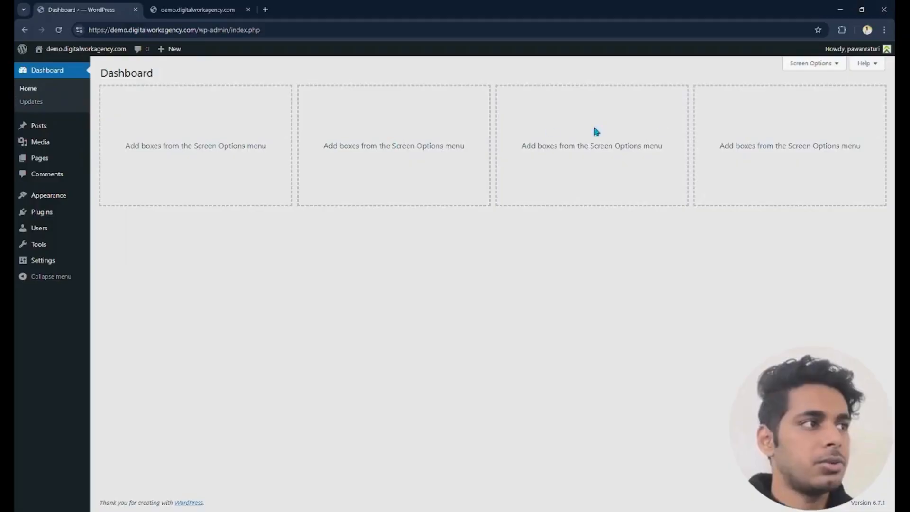
# - Look through the site's posts, media library, pages and comments in the admin area
pyautogui.click(36, 128)
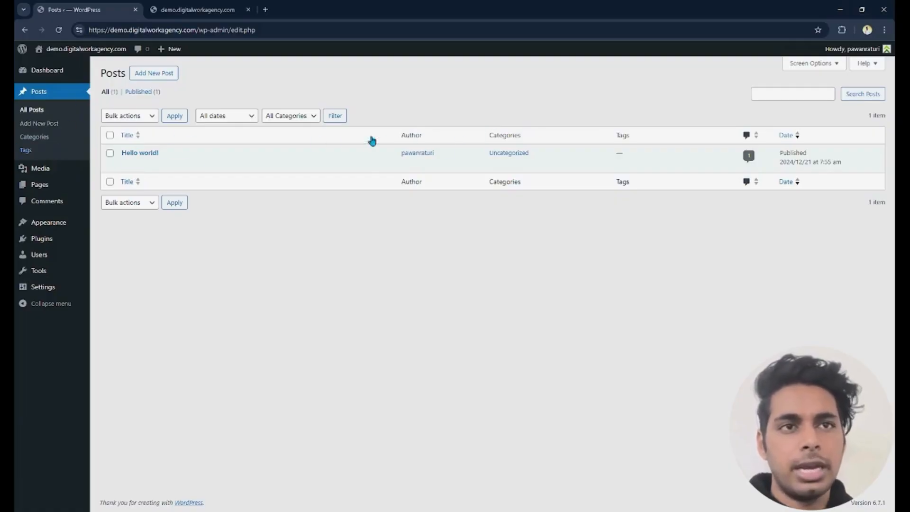
pyautogui.moveTo(185, 160)
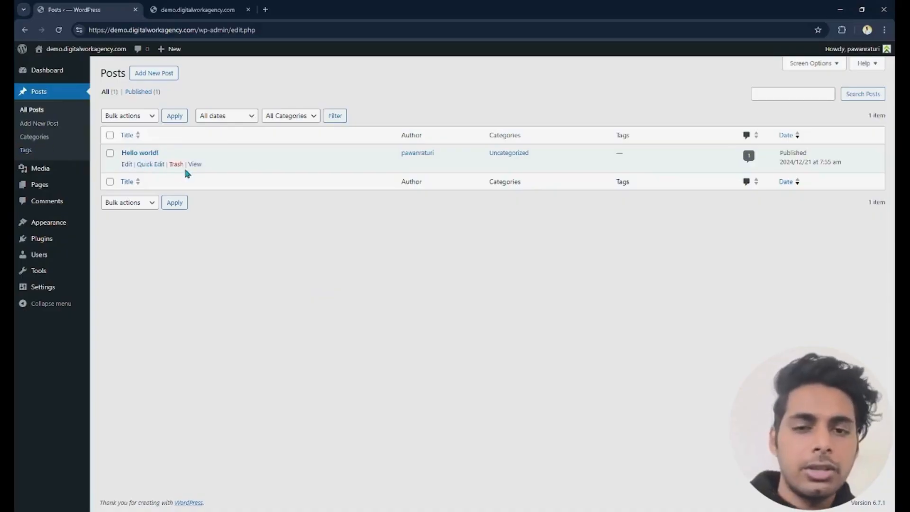
pyautogui.click(58, 171)
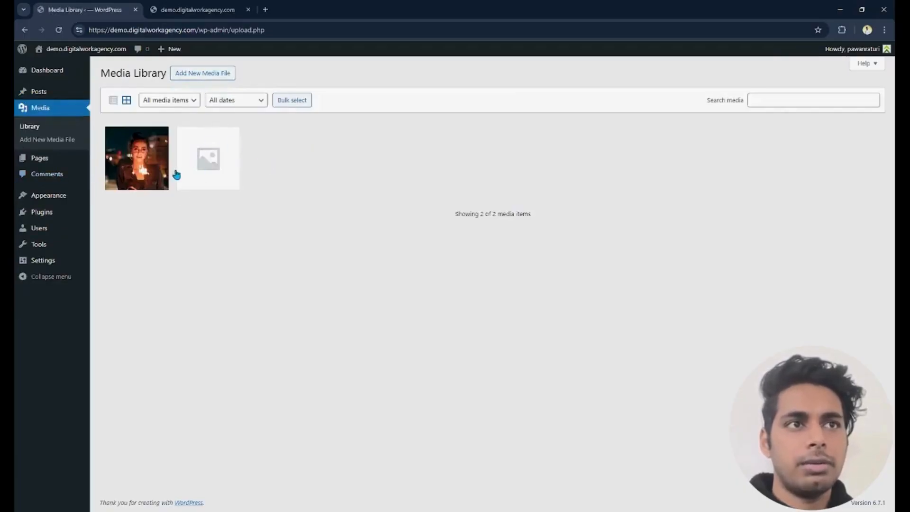
pyautogui.click(56, 161)
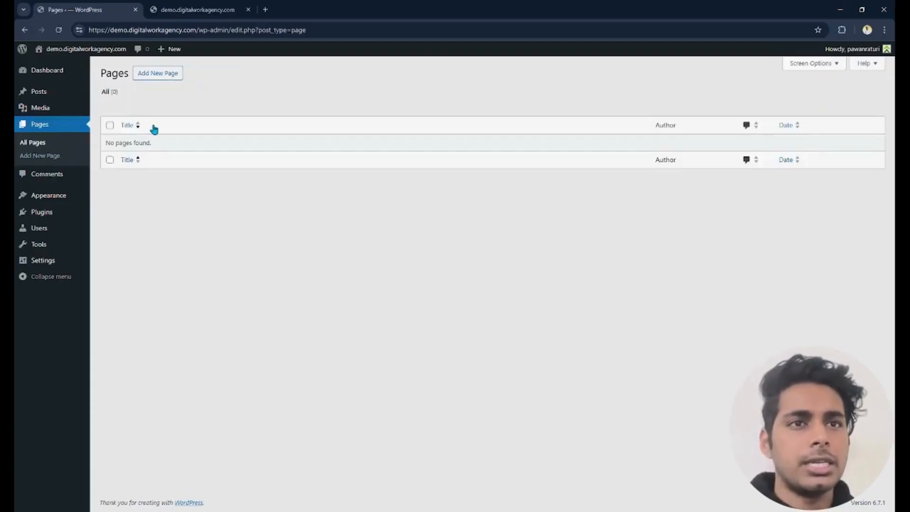
pyautogui.click(53, 176)
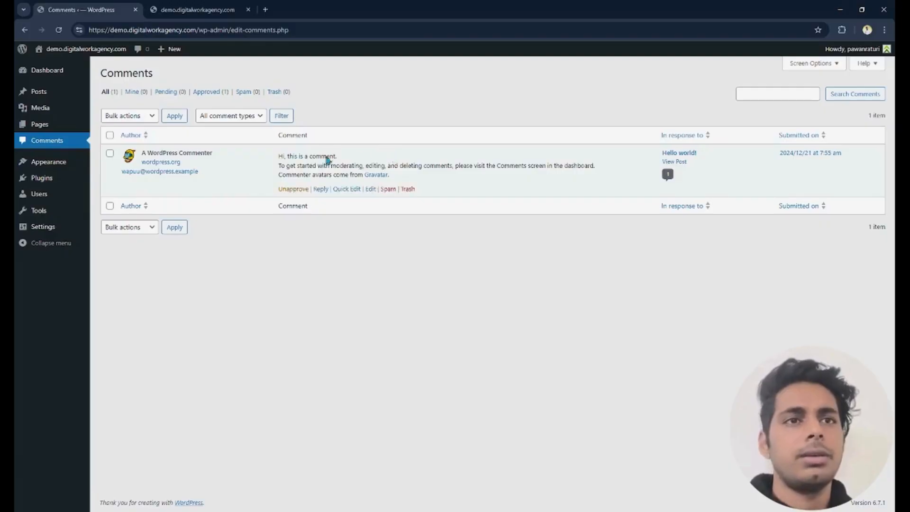
# - Look through the installed themes, plugins, user accounts and available tools, including the import options
pyautogui.click(60, 163)
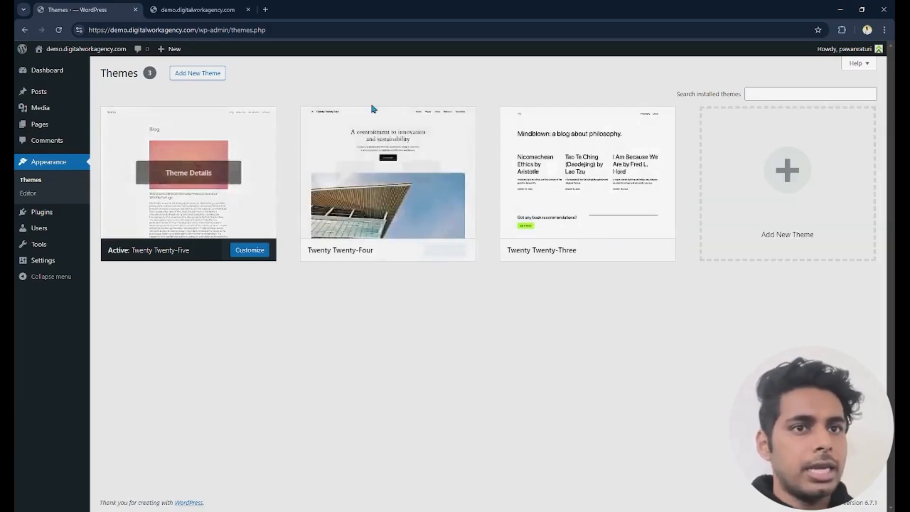
pyautogui.click(49, 216)
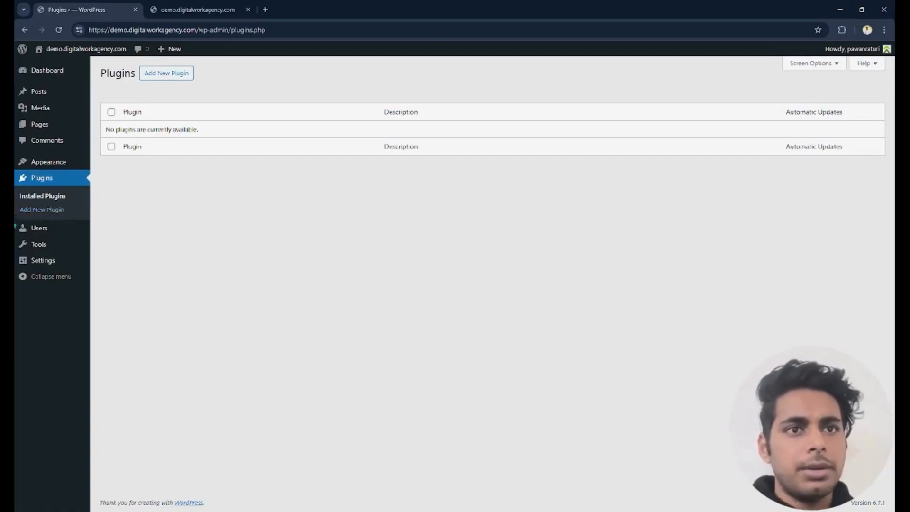
pyautogui.click(36, 232)
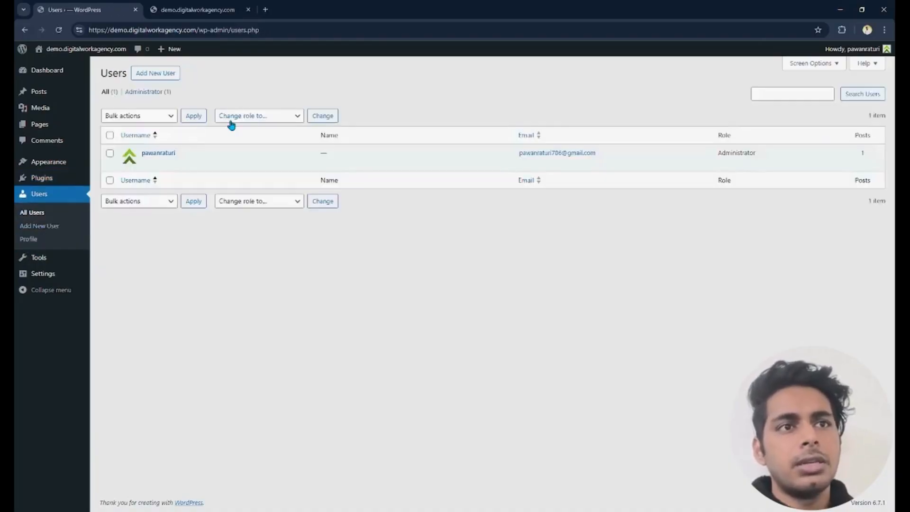
pyautogui.moveTo(193, 171)
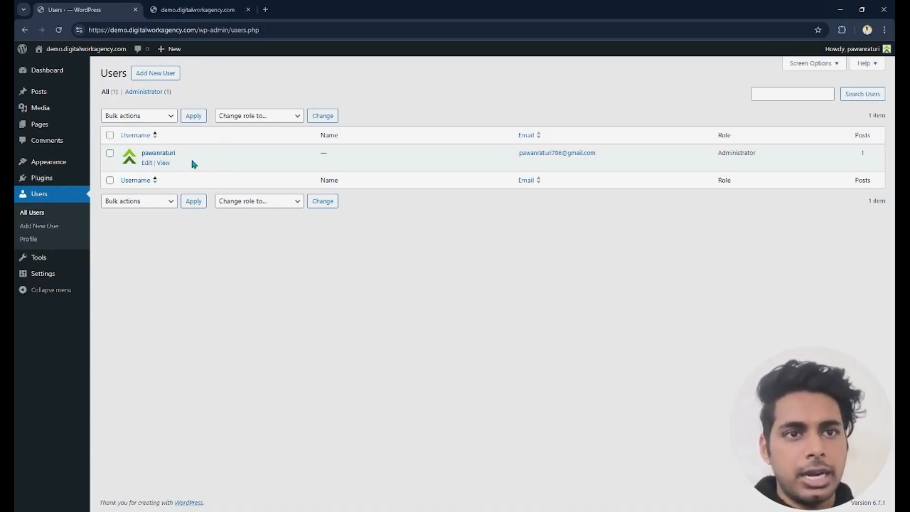
pyautogui.click(58, 259)
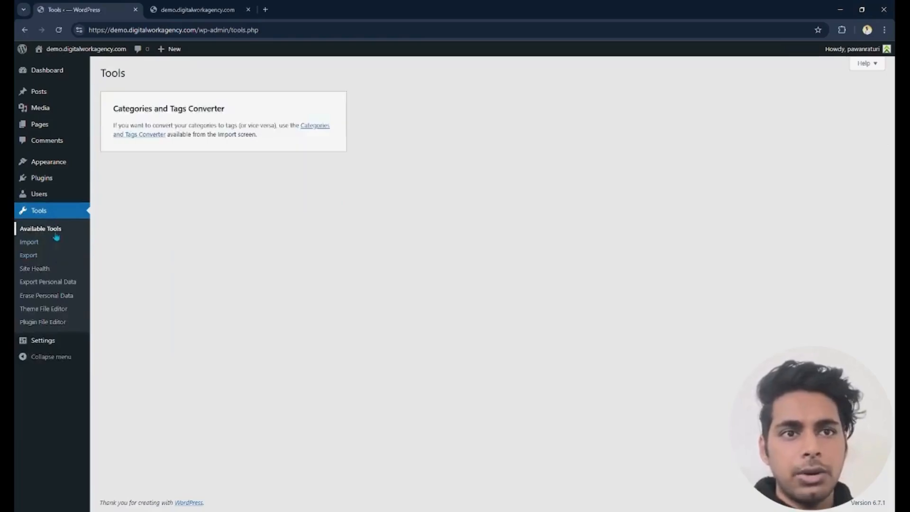
pyautogui.click(30, 243)
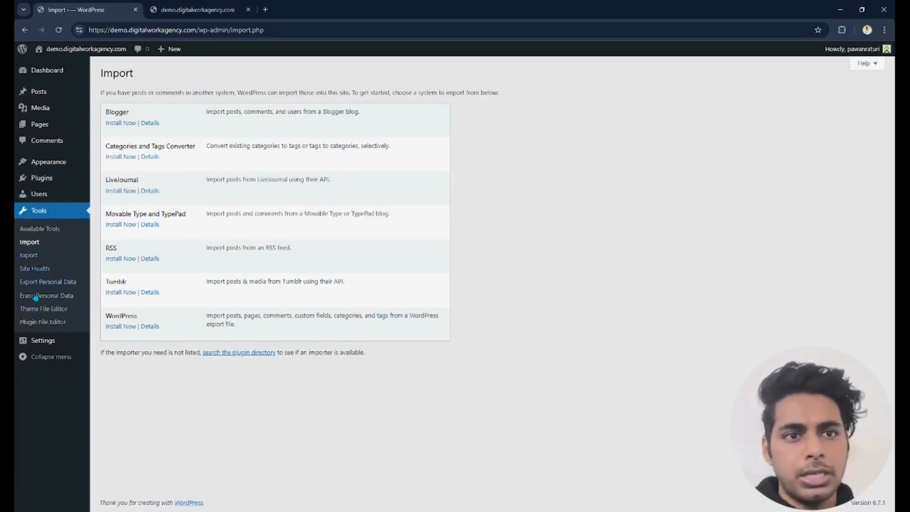
# - Enter the site owner's full name as the site title in the general settings
pyautogui.click(39, 341)
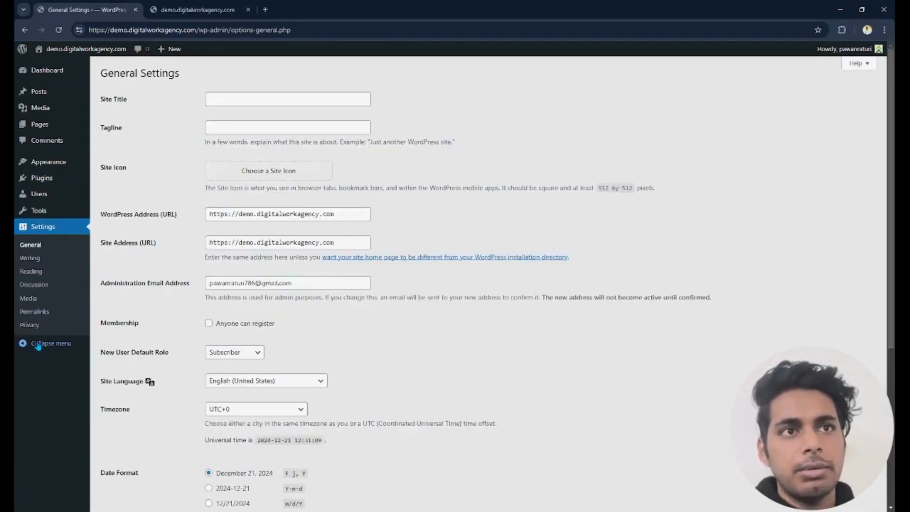
pyautogui.click(246, 104)
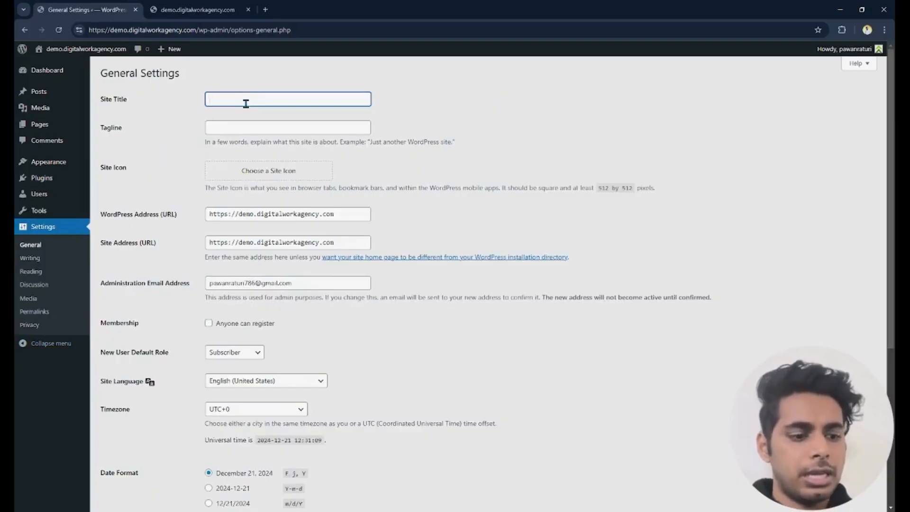
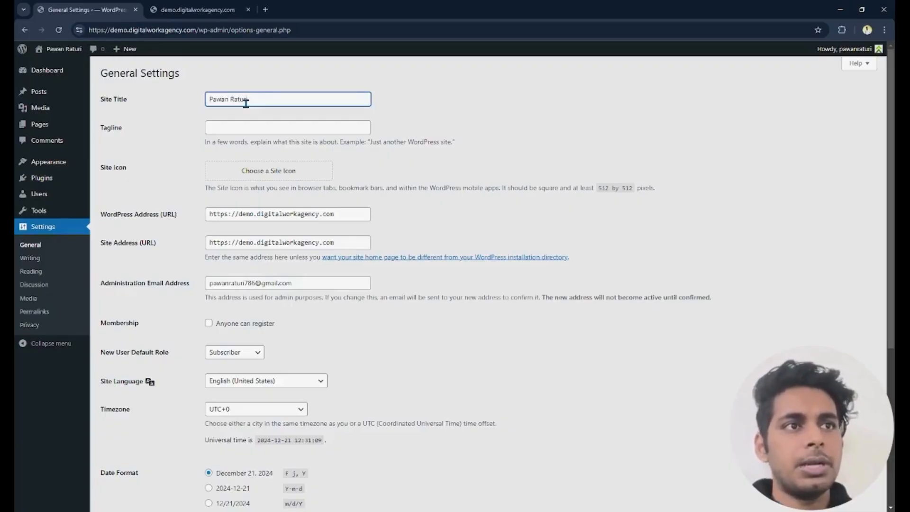
# - Set the tagline to the site owner's full name followed by "Ki Videography"
pyautogui.click(232, 129)
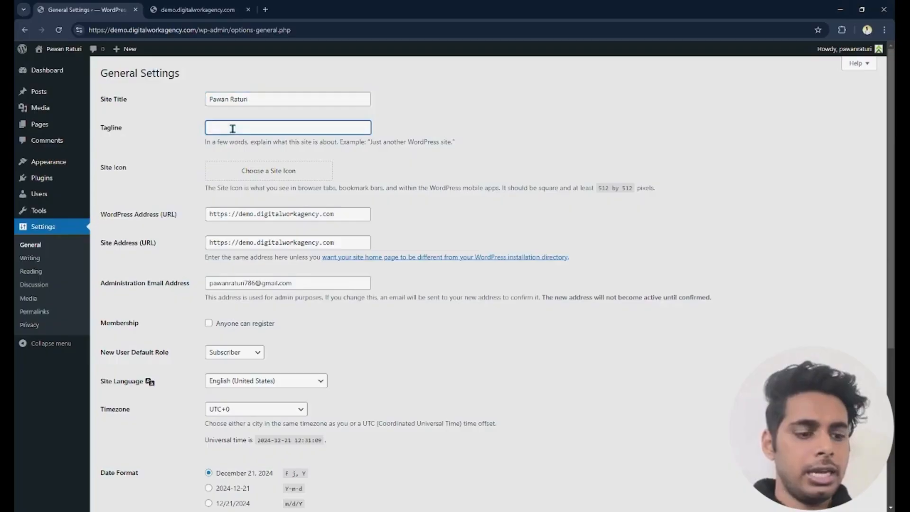
pyautogui.write('pawa')
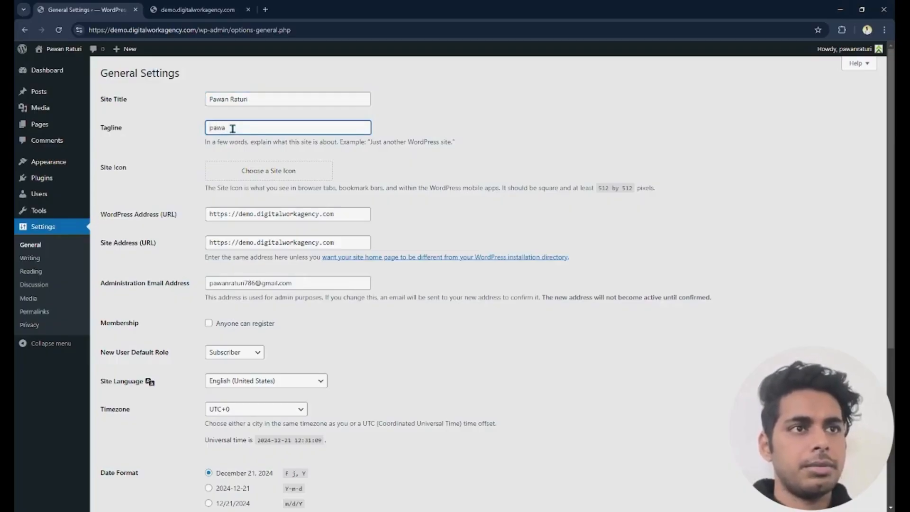
pyautogui.hotkey('ctrl', 'a')
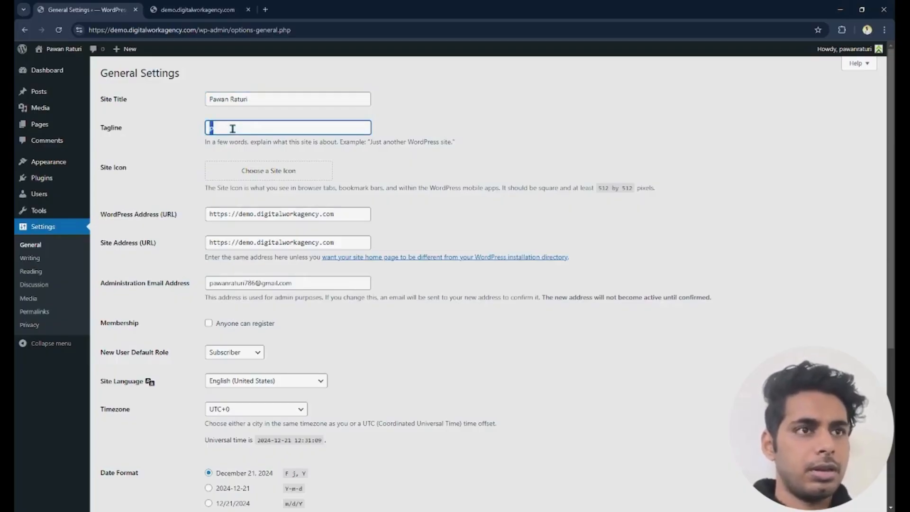
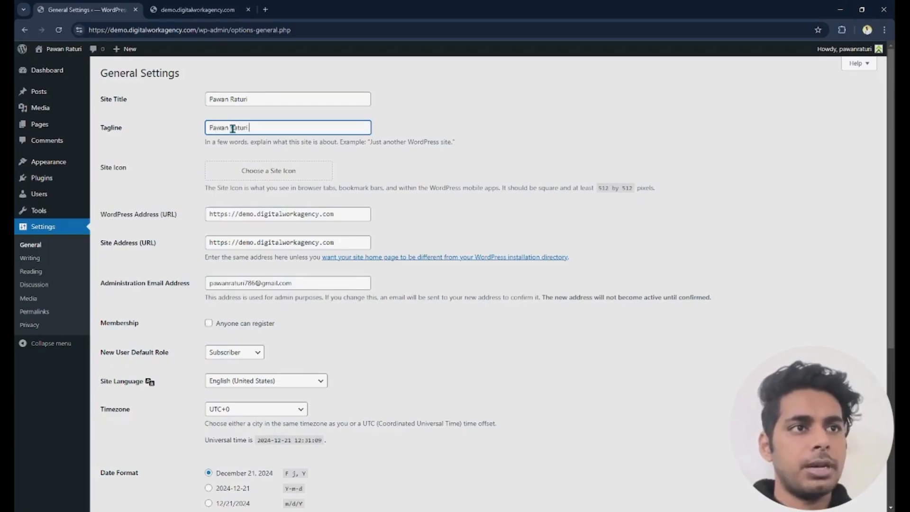
pyautogui.write(' Ki V')
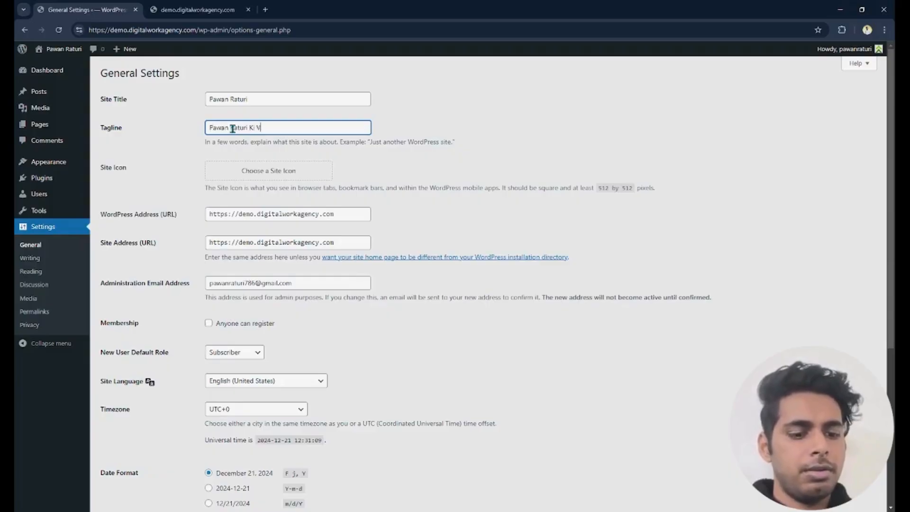
pyautogui.write('ideography')
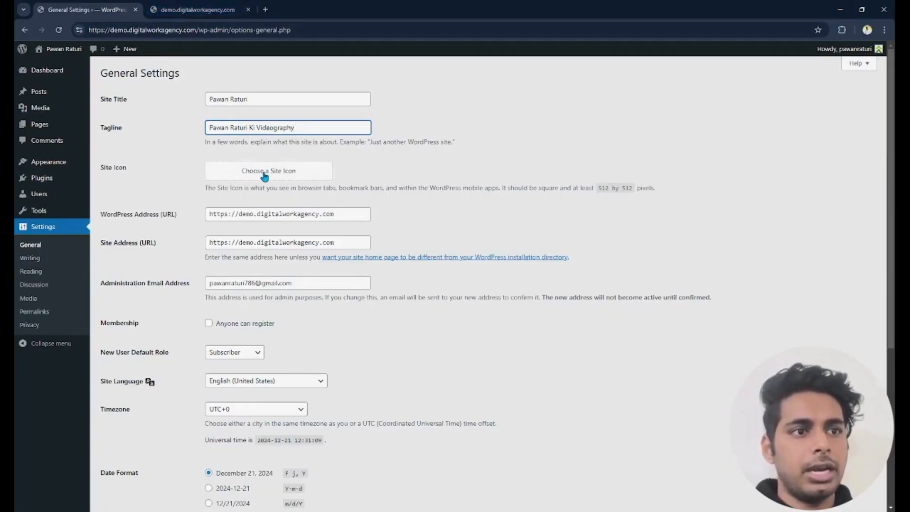
# - Review the site addresses, membership, default role, language and date options in the general settings and save the changes
pyautogui.click(354, 214)
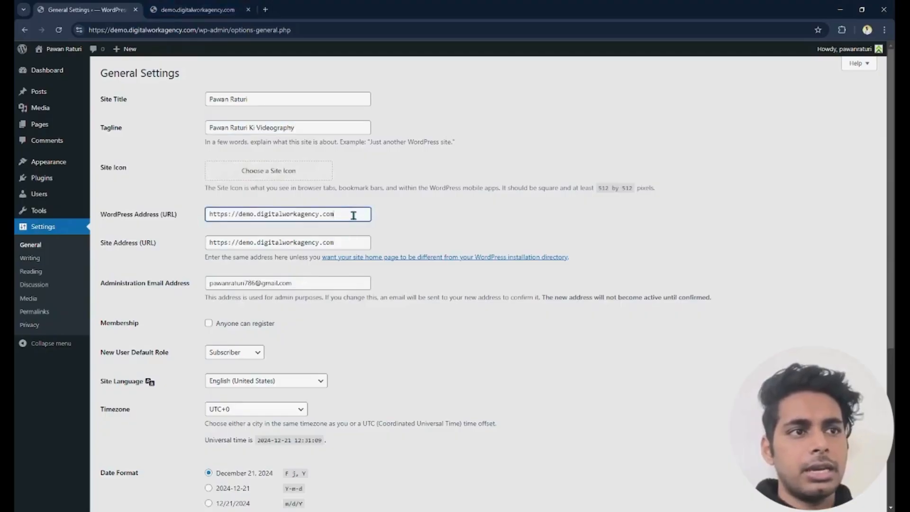
pyautogui.click(354, 243)
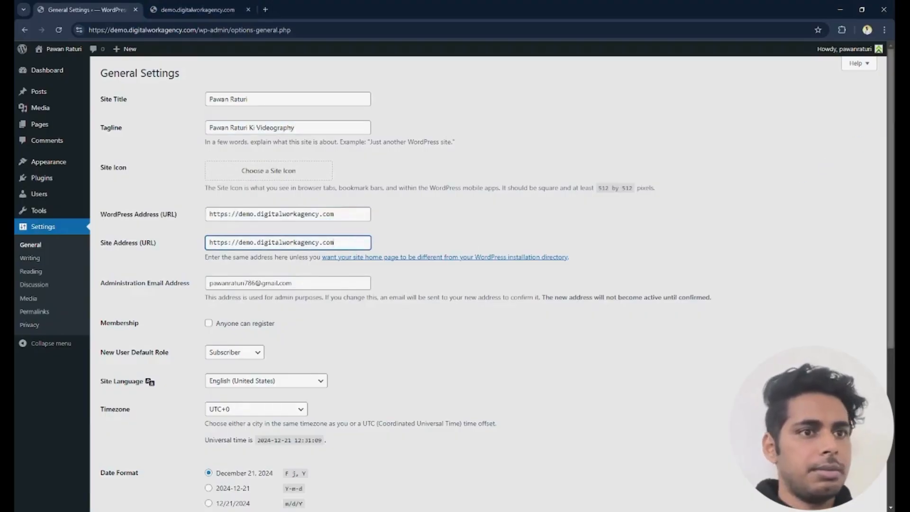
pyautogui.scroll(-2, 363, 242)
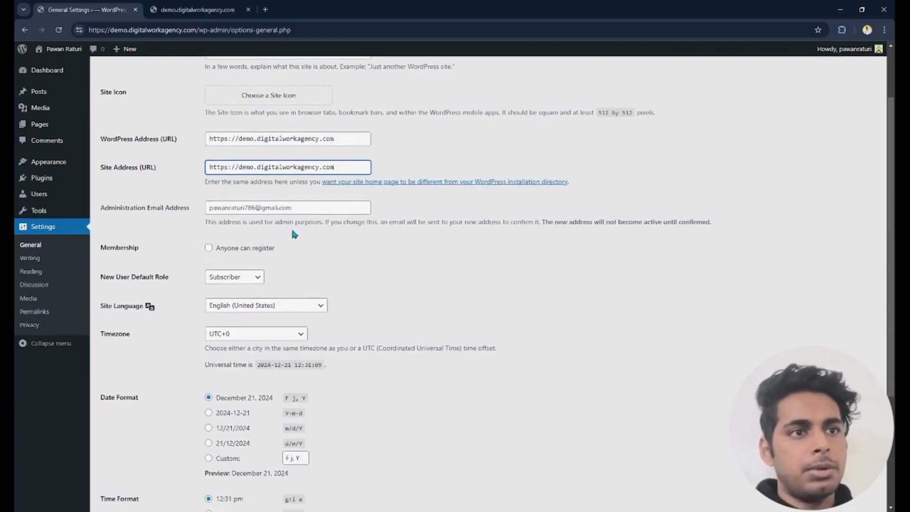
pyautogui.click(208, 248)
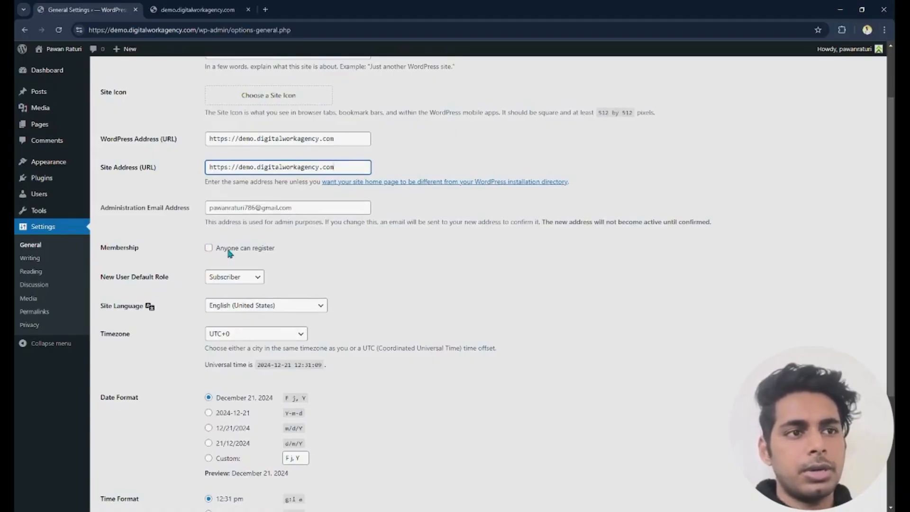
pyautogui.scroll(-2, 223, 161)
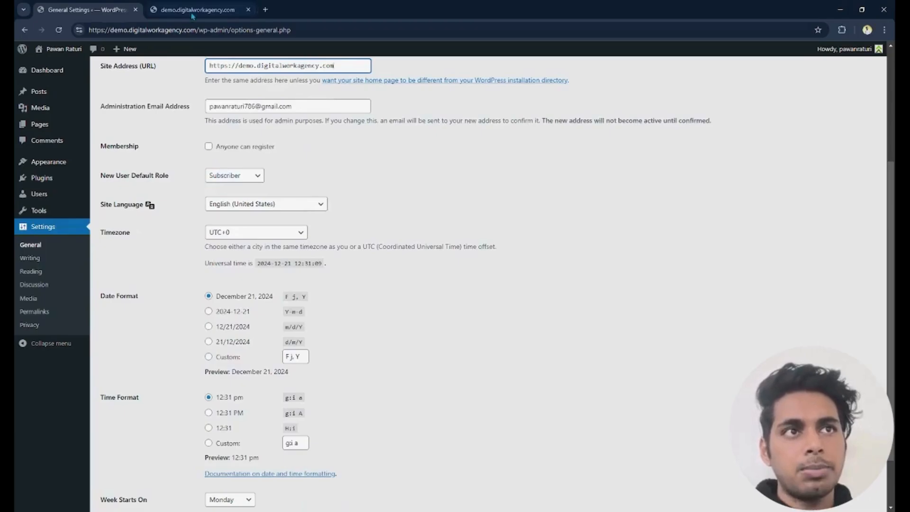
pyautogui.click(233, 176)
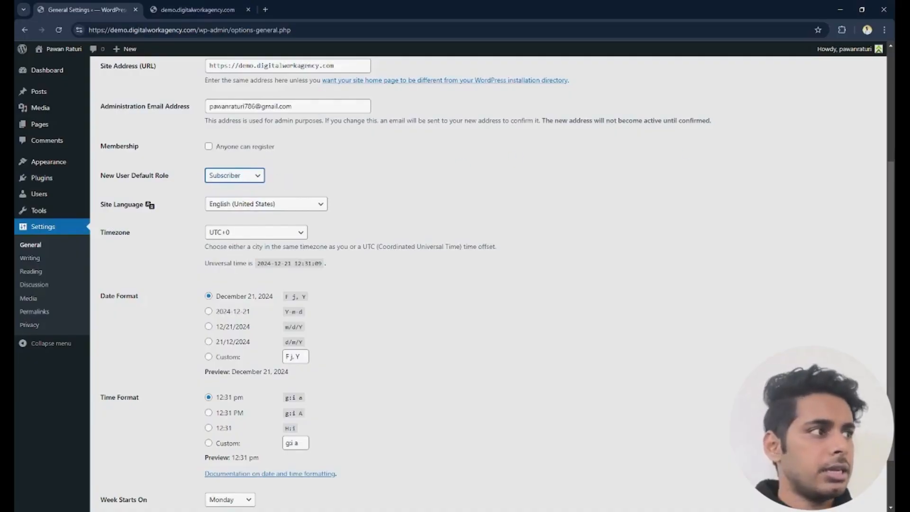
pyautogui.scroll(-2, 474, 81)
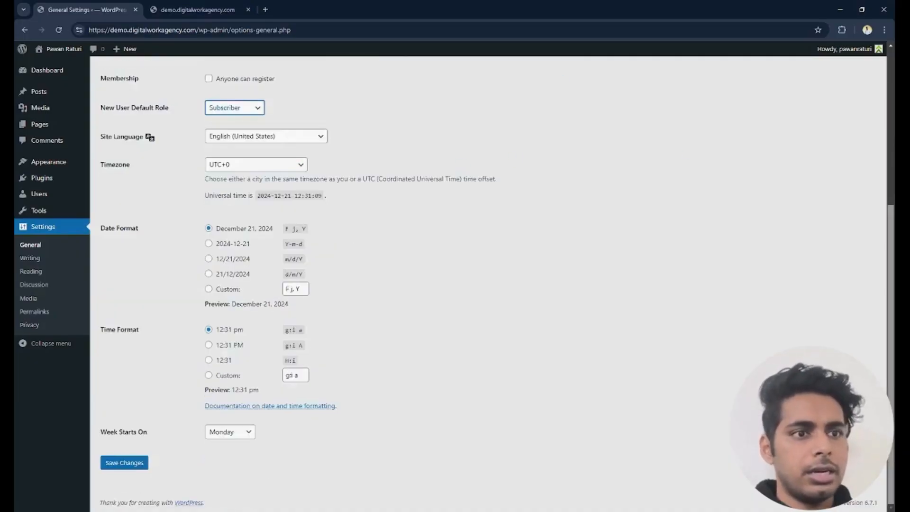
pyautogui.click(125, 464)
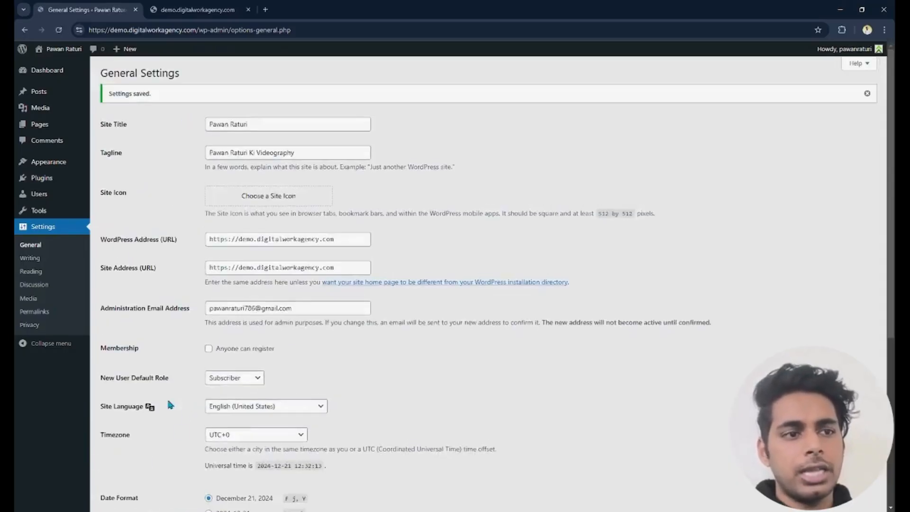
# - Look through the writing, reading, discussion and media settings of the site
pyautogui.click(40, 262)
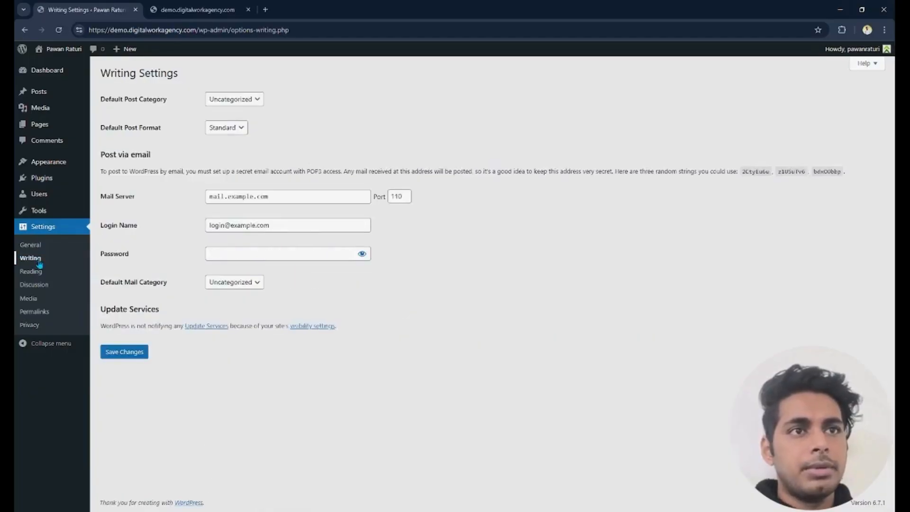
pyautogui.click(232, 101)
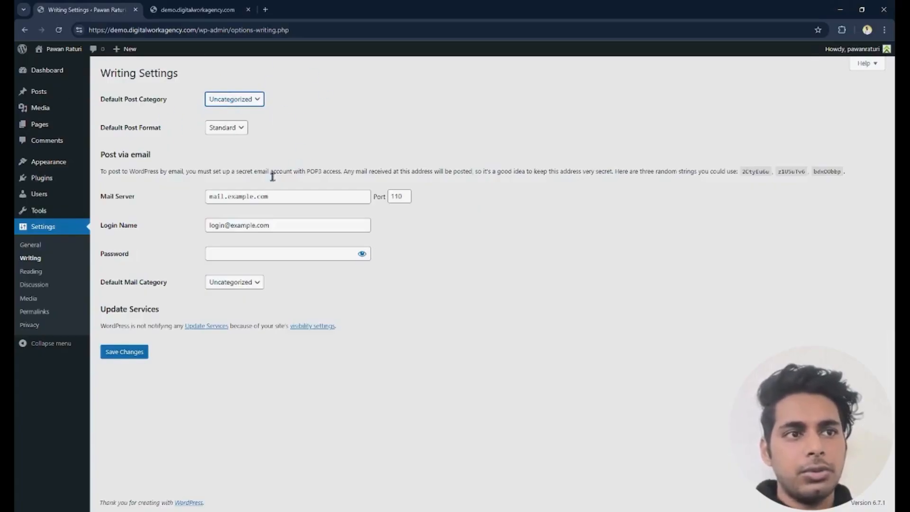
pyautogui.click(40, 270)
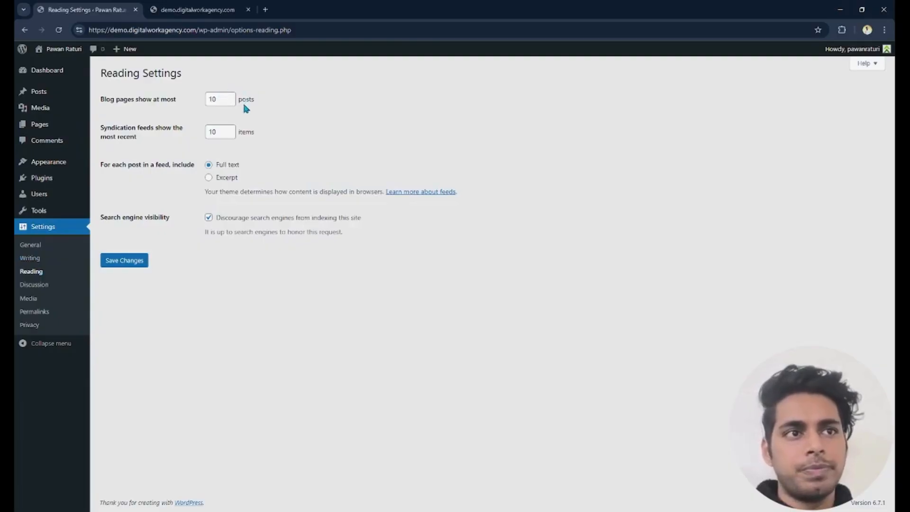
pyautogui.click(35, 287)
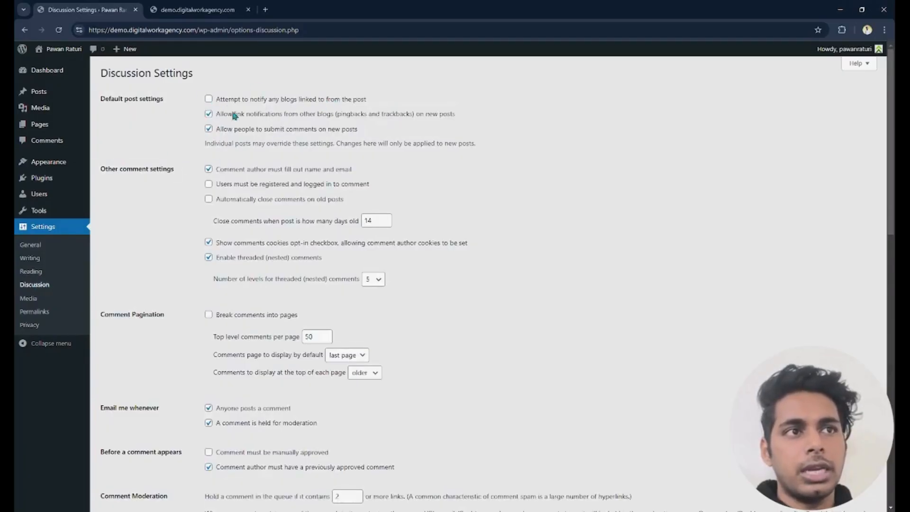
pyautogui.scroll(-4, 354, 90)
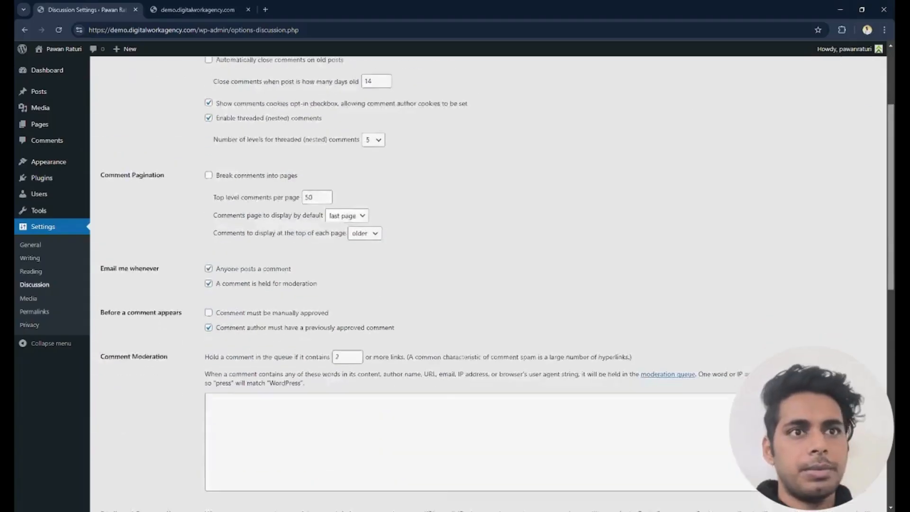
pyautogui.click(47, 299)
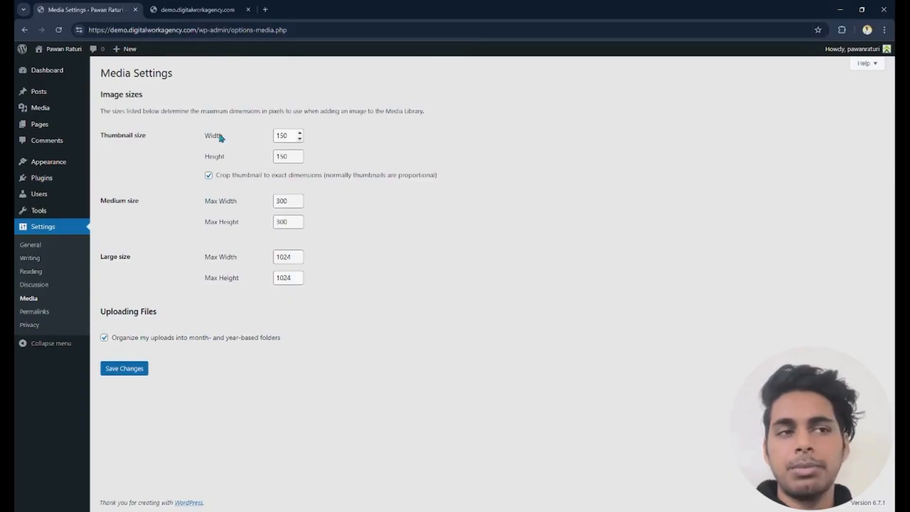
# - Set the site's permalink structure to Post name and save the change
pyautogui.click(42, 314)
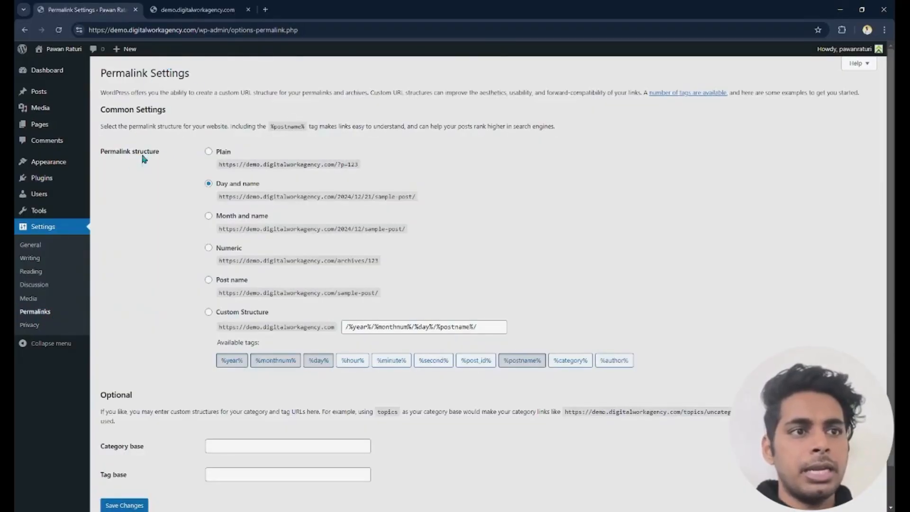
pyautogui.click(209, 280)
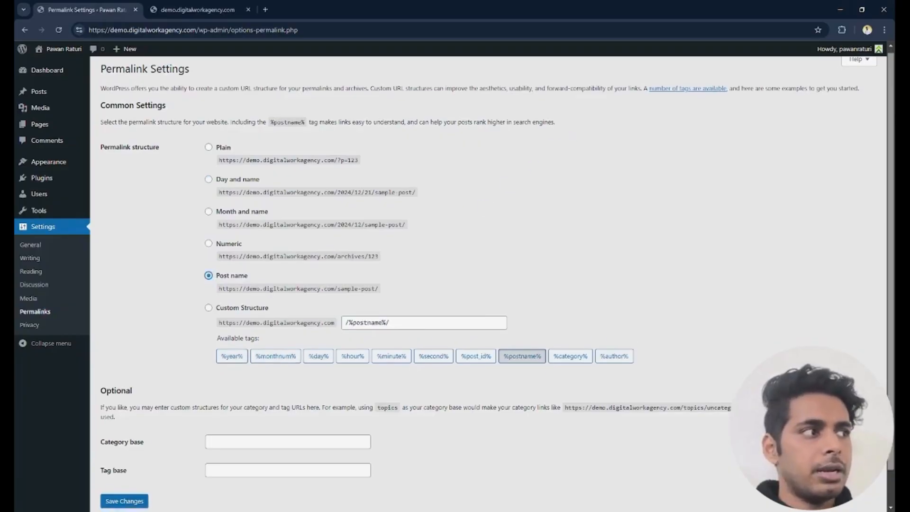
pyautogui.scroll(-1, 463, 199)
pyautogui.scroll(1, 458, 192)
pyautogui.scroll(-1, 457, 192)
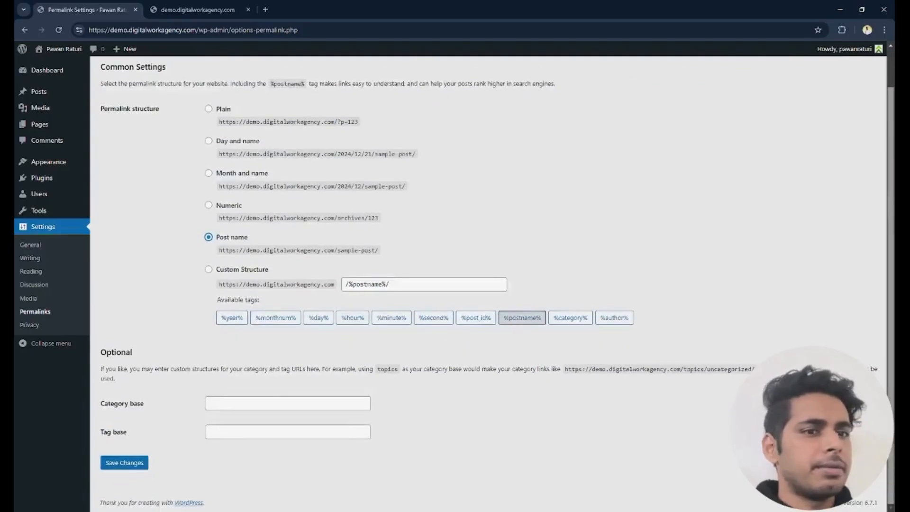
pyautogui.click(121, 463)
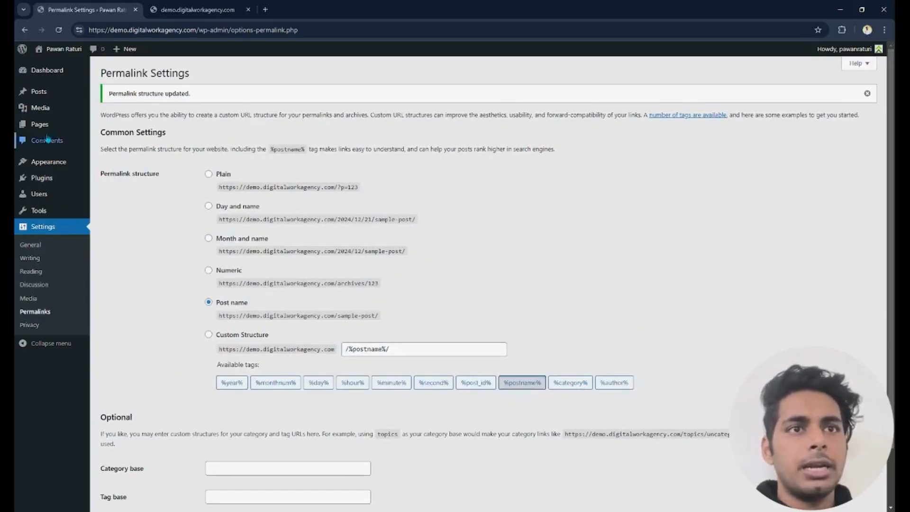
# - Browse the popular themes available to add, and install and activate the Astra theme
pyautogui.moveTo(33, 198)
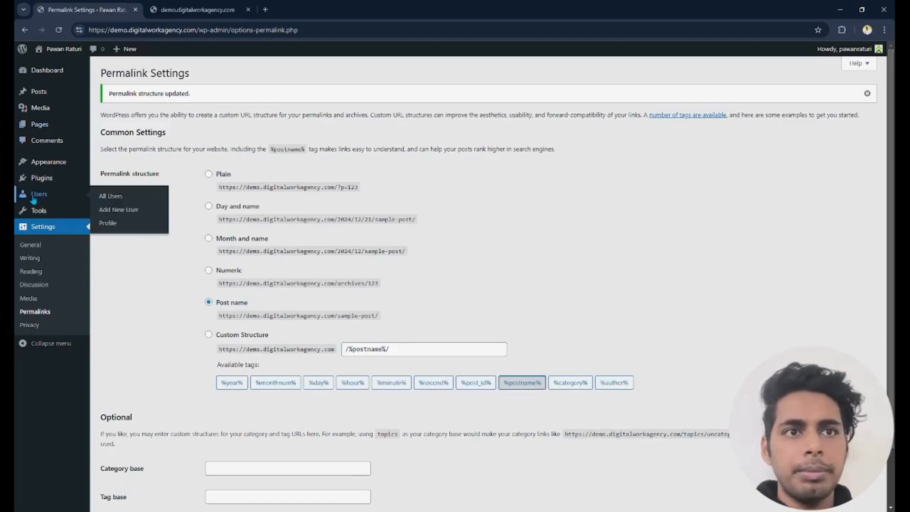
pyautogui.click(45, 165)
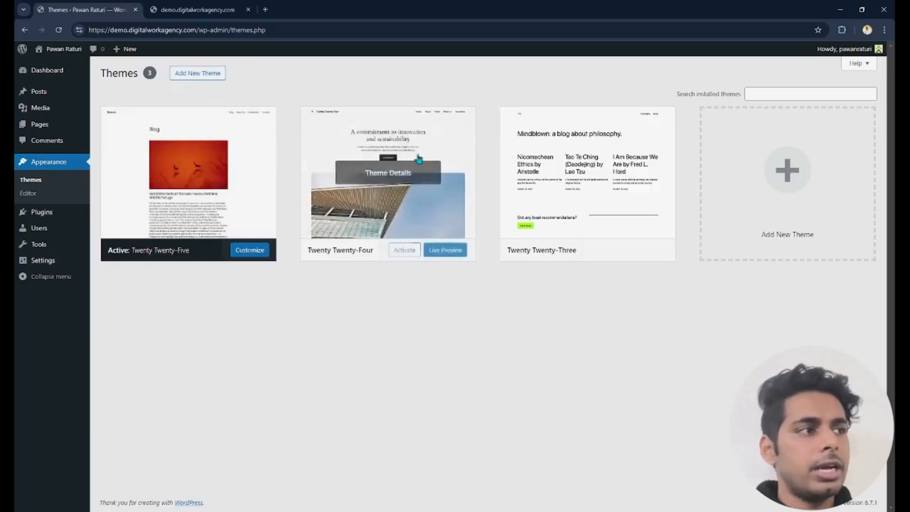
pyautogui.click(806, 175)
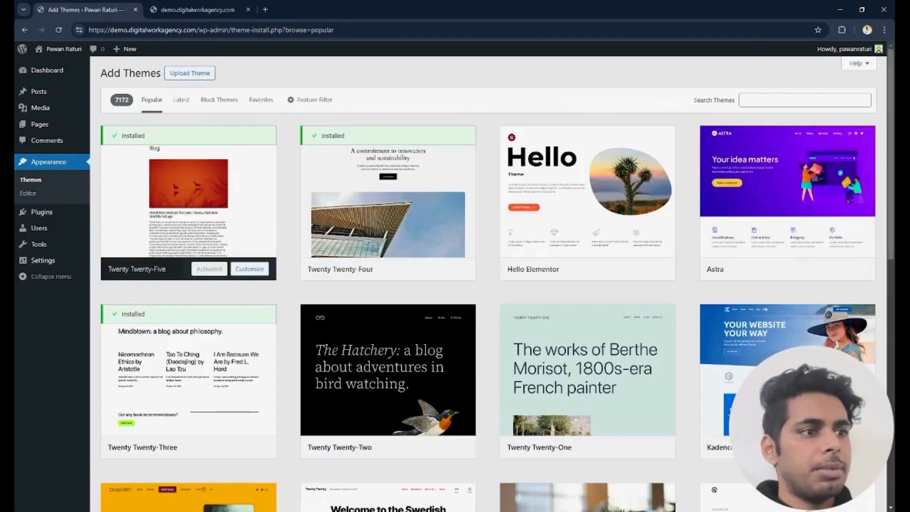
pyautogui.scroll(-20, 488, 285)
pyautogui.scroll(15, 489, 284)
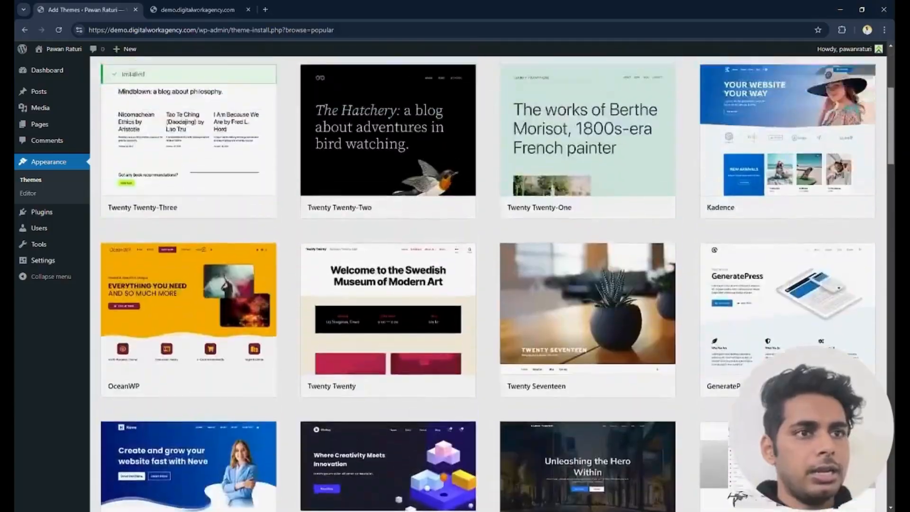
pyautogui.scroll(5, 488, 284)
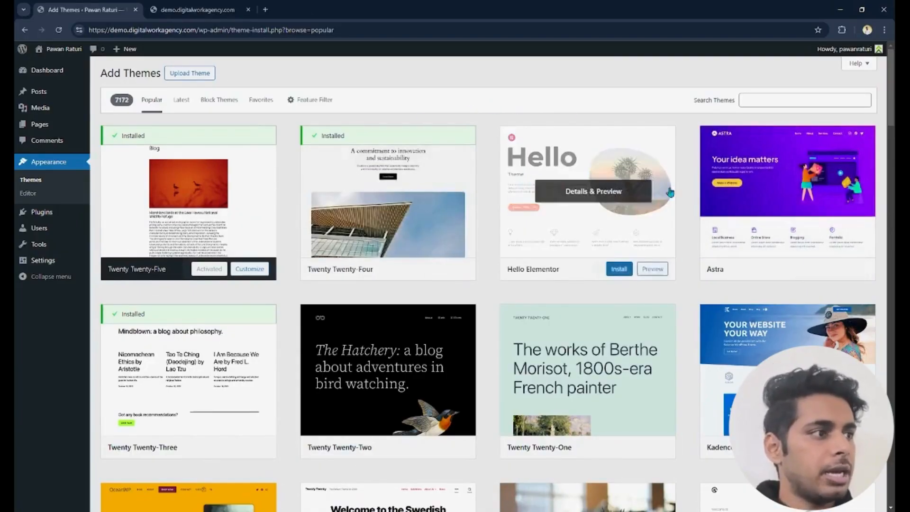
pyautogui.click(716, 236)
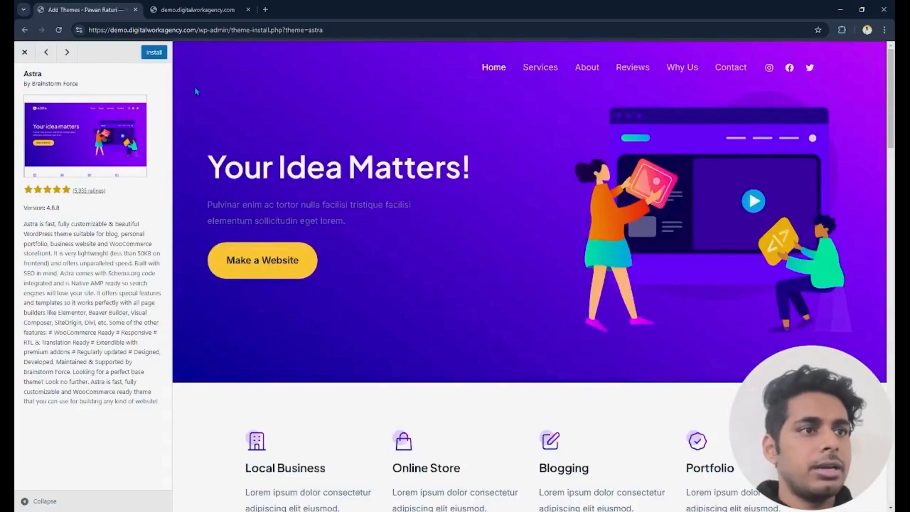
pyautogui.click(150, 52)
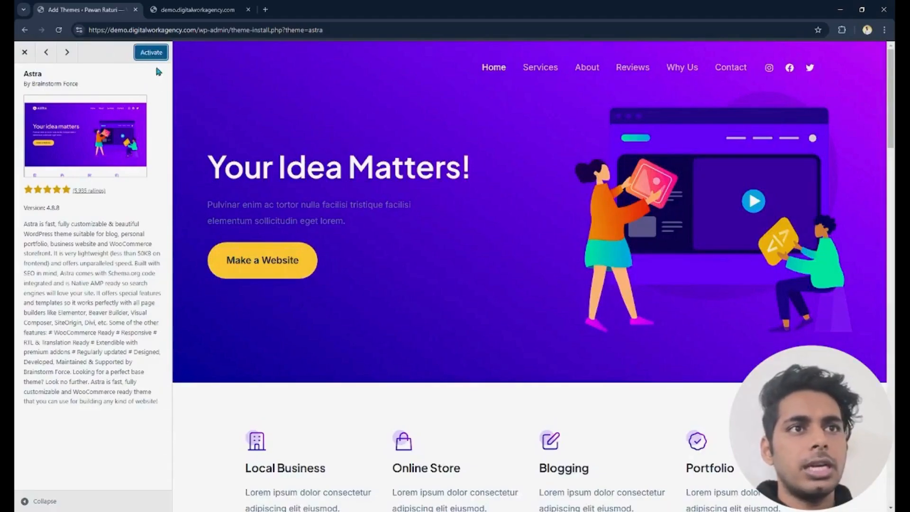
pyautogui.click(149, 56)
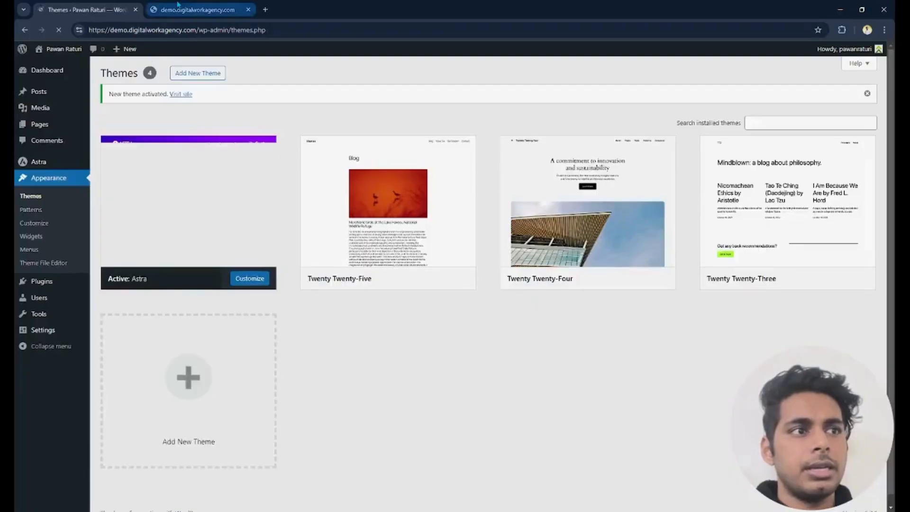
# - Reload the site's front page to check how it looks with the new theme, and return to the admin area
pyautogui.click(178, 6)
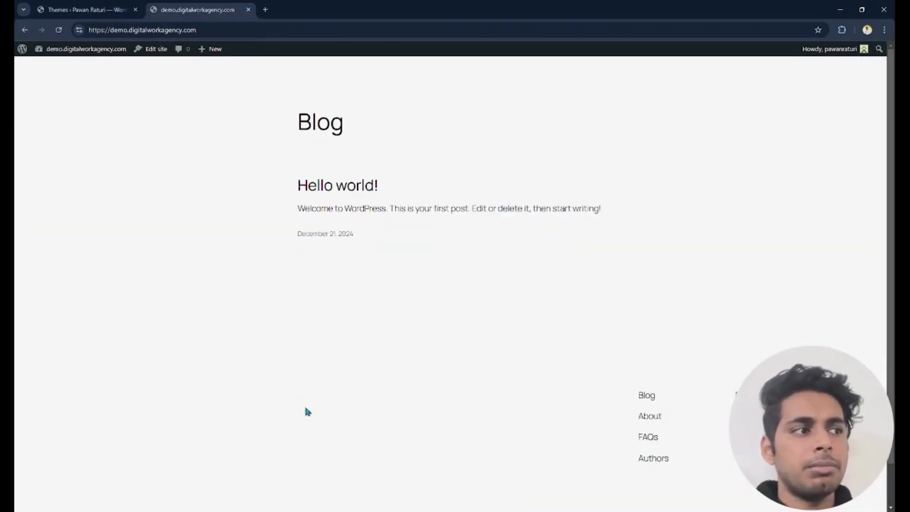
pyautogui.click(59, 30)
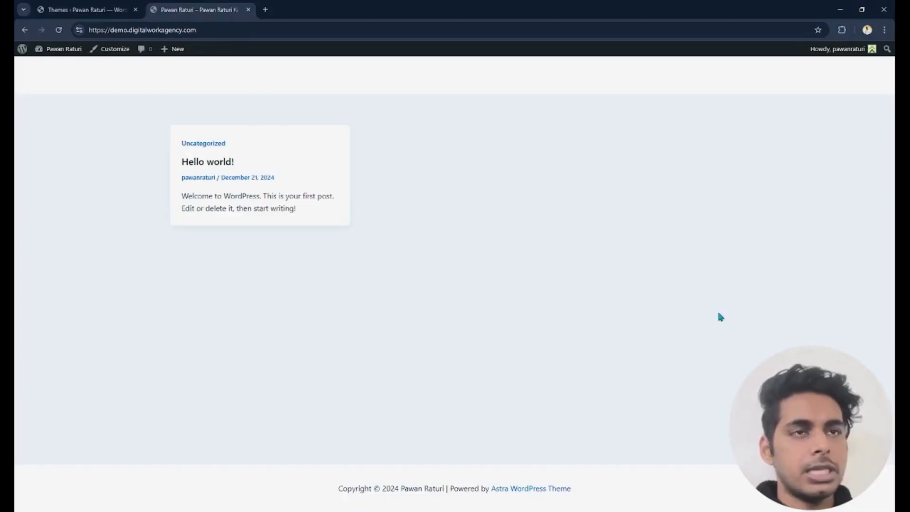
pyautogui.click(70, 11)
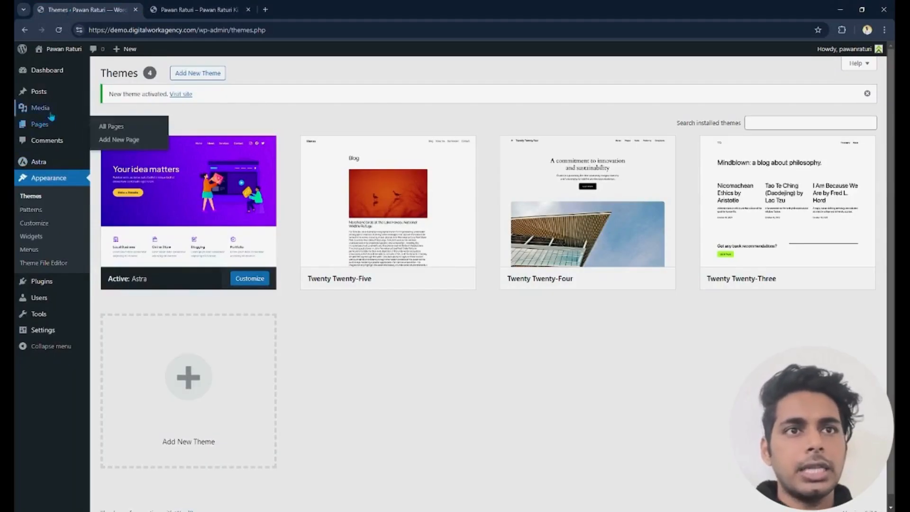
# - Create a new page titled "Home"
pyautogui.click(41, 126)
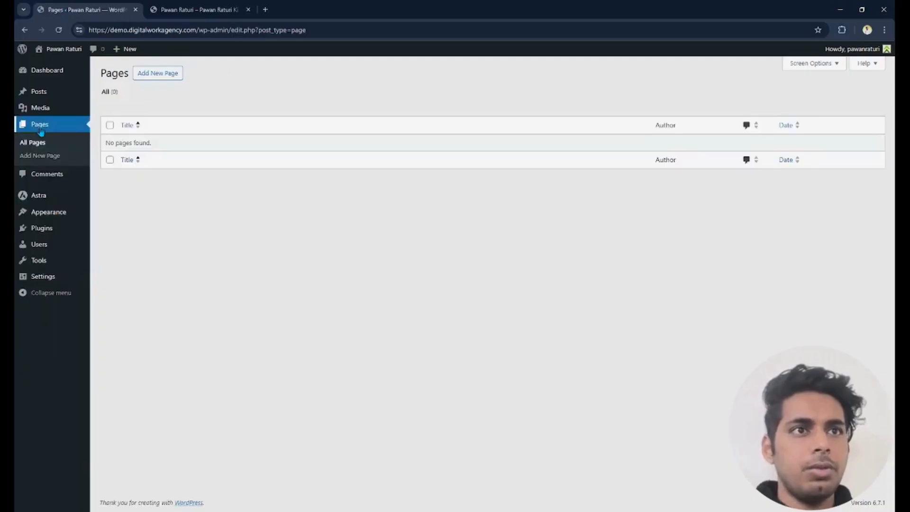
pyautogui.click(156, 75)
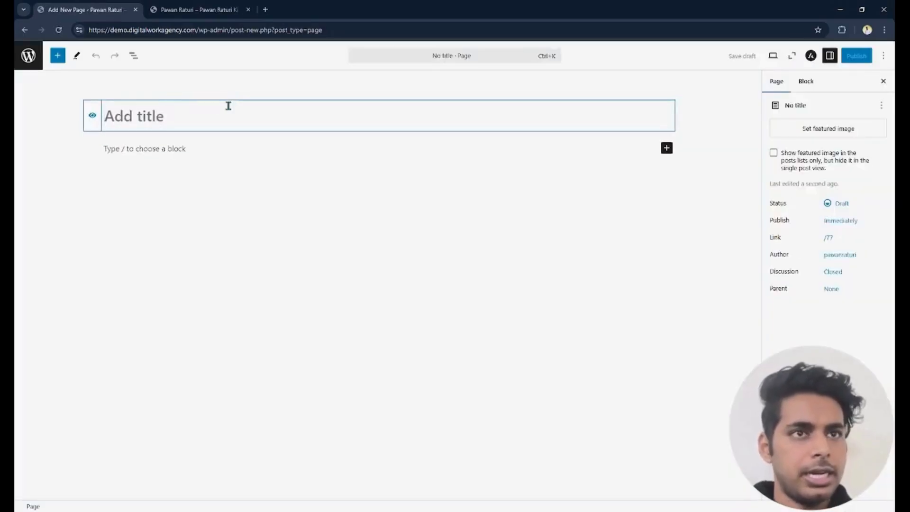
pyautogui.write('Home')
pyautogui.press('Return')
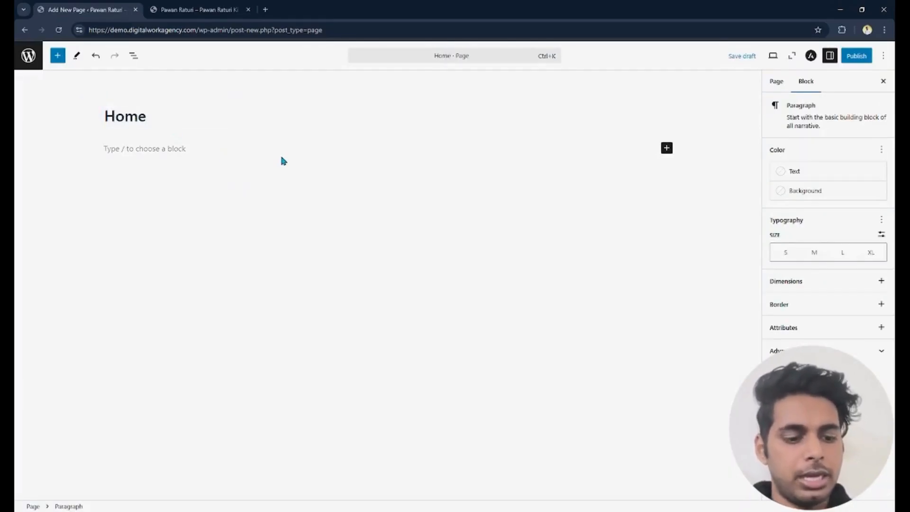
# - Enter "This is a basic wordpress site" as the paragraph text of the Home page
pyautogui.write('This ')
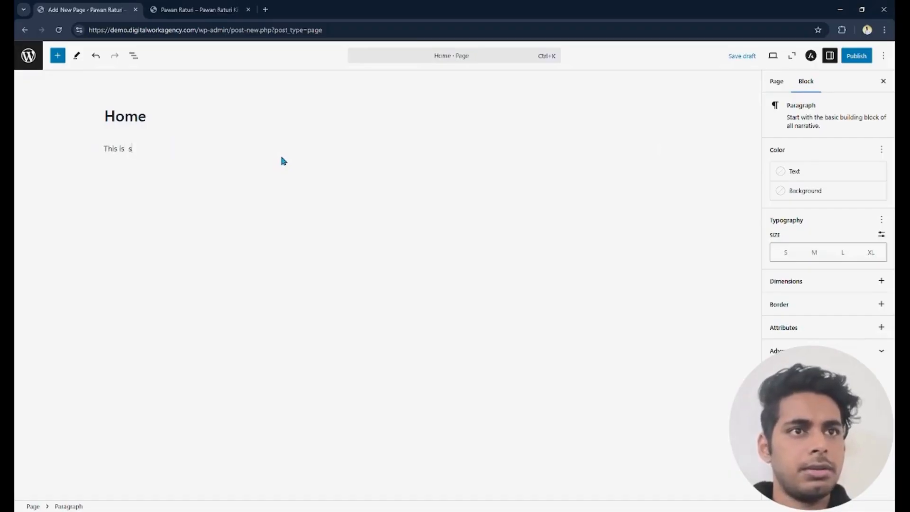
pyautogui.write('is  a basi')
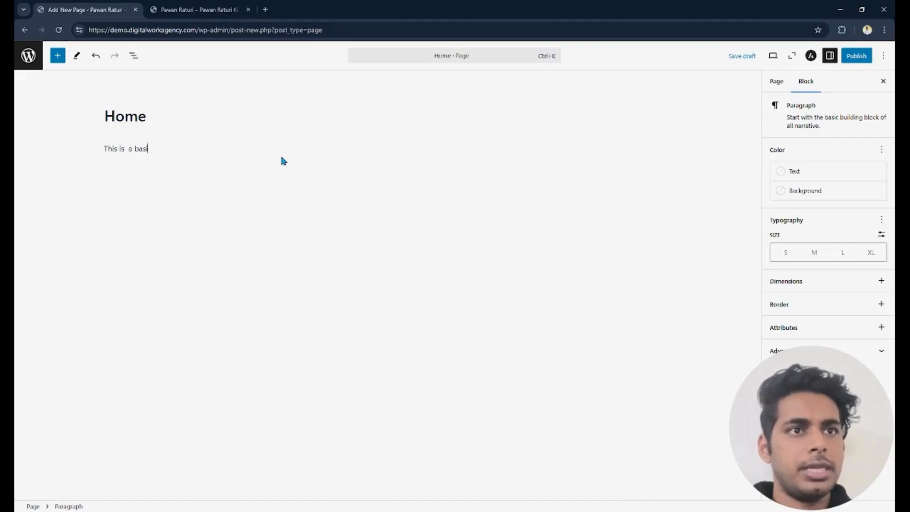
pyautogui.write('c wordpress site')
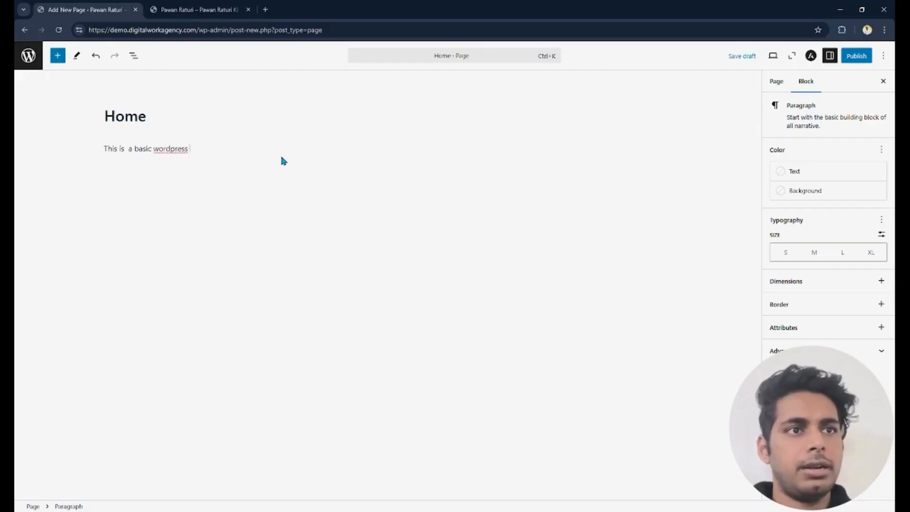
# - Publish the Home page and copy its page address
pyautogui.click(856, 56)
pyautogui.click(856, 57)
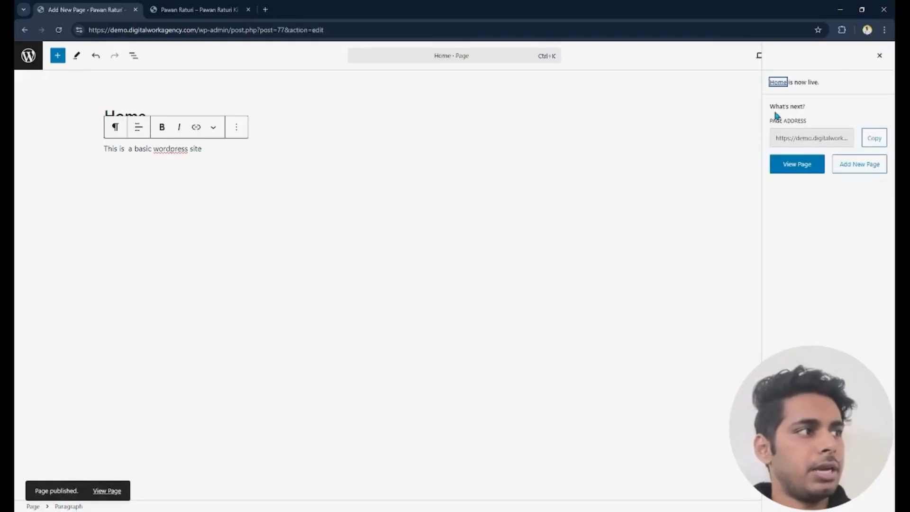
pyautogui.click(874, 138)
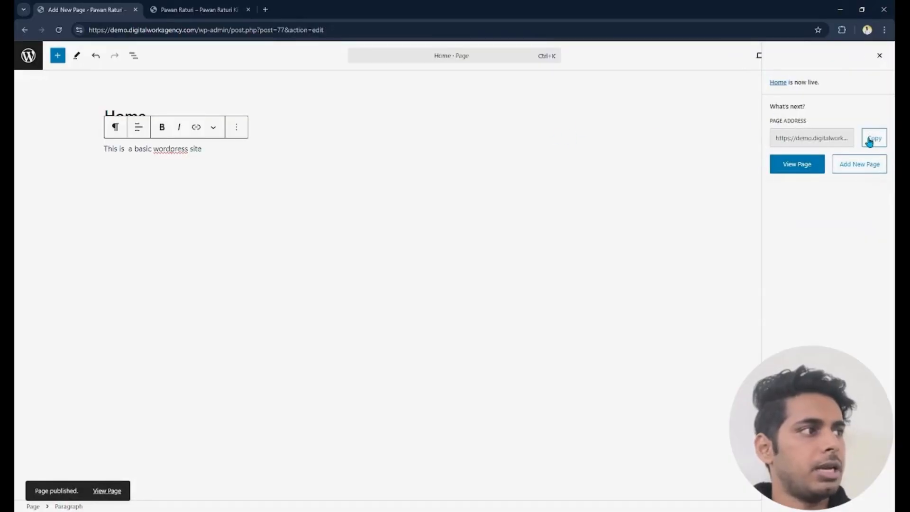
# - Load the copied Home page address in the browser tab that shows the site's front page
pyautogui.click(216, 9)
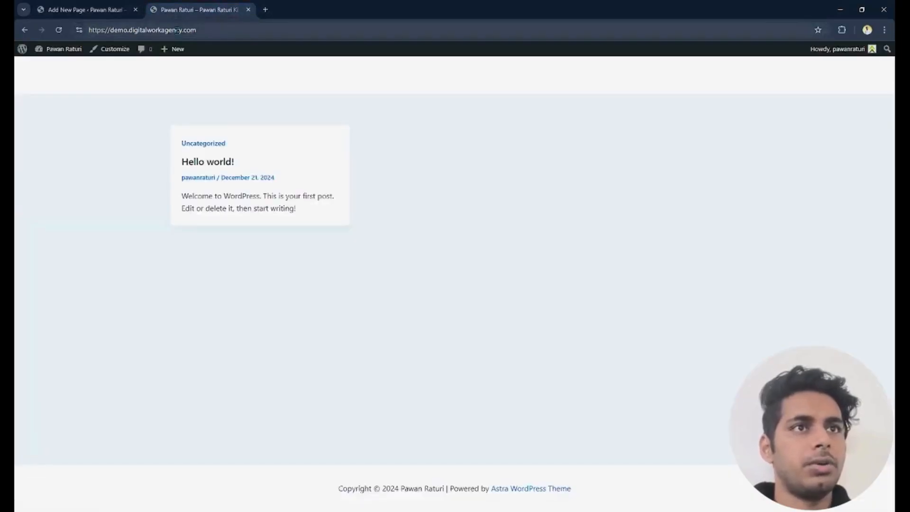
pyautogui.click(175, 30)
pyautogui.hotkey('ctrl', 'v')
pyautogui.press('Return')
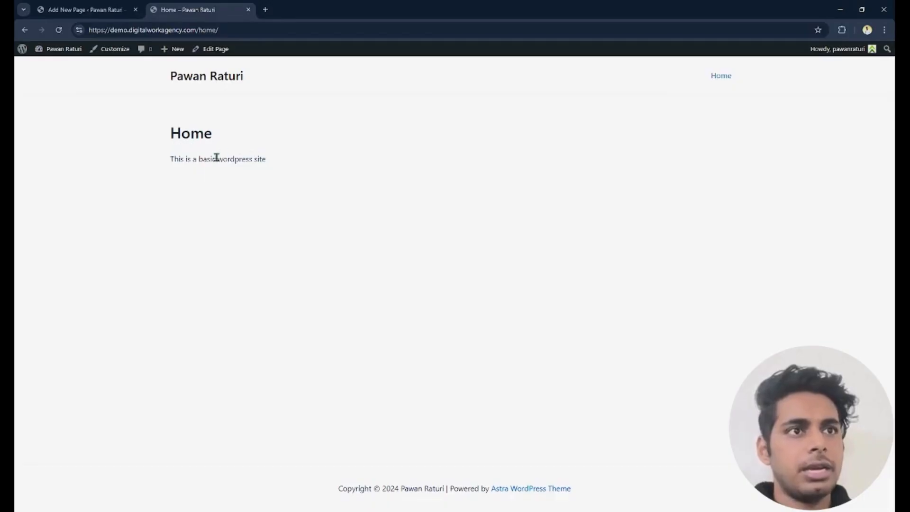
# - Examine the title and the paragraph text of the published Home page
pyautogui.moveTo(181, 158); pyautogui.dragTo(267, 159)
pyautogui.click(160, 158)
pyautogui.moveTo(183, 159); pyautogui.dragTo(283, 165)
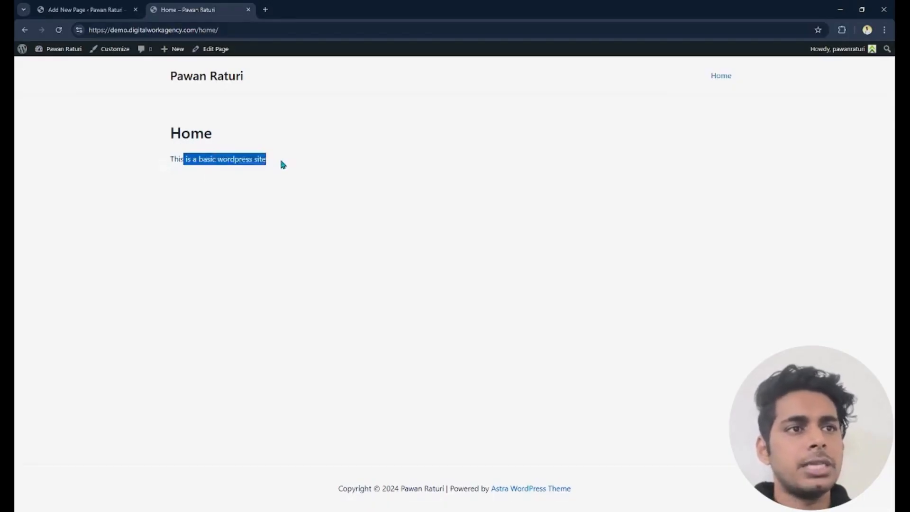
pyautogui.click(283, 161)
pyautogui.moveTo(169, 132); pyautogui.dragTo(314, 173)
pyautogui.click(371, 188)
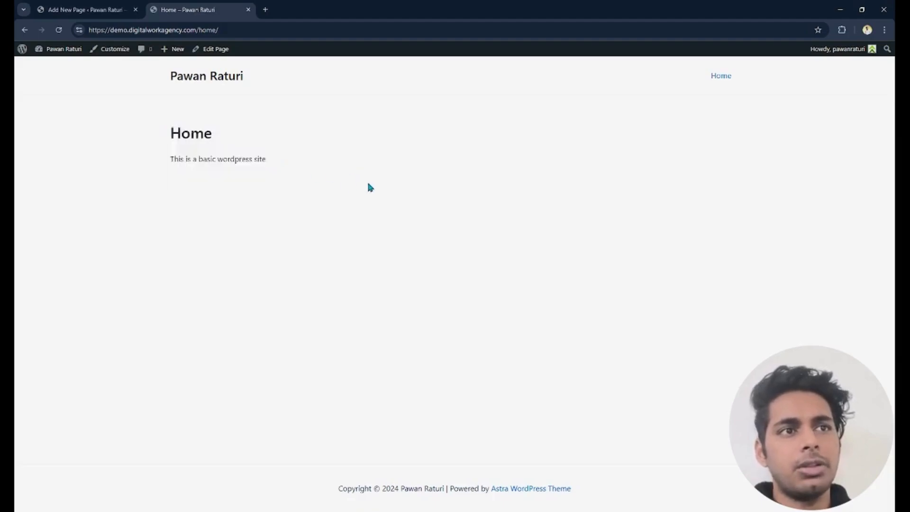
pyautogui.moveTo(247, 159); pyautogui.dragTo(340, 167)
pyautogui.click(166, 163)
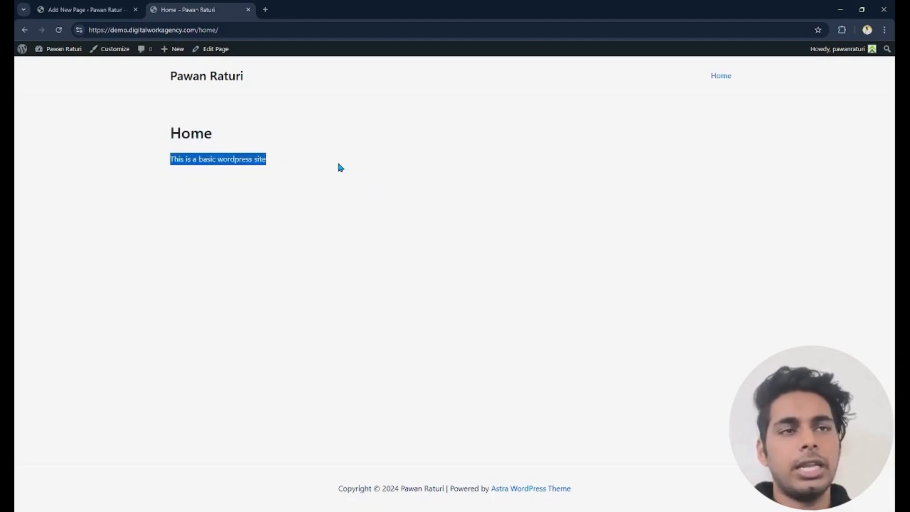
pyautogui.click(264, 162)
# - Back in the admin area, search the plugin directory for "elementor" and install Elementor Website Builder and Ultimate Addons for Elementor
pyautogui.click(81, 9)
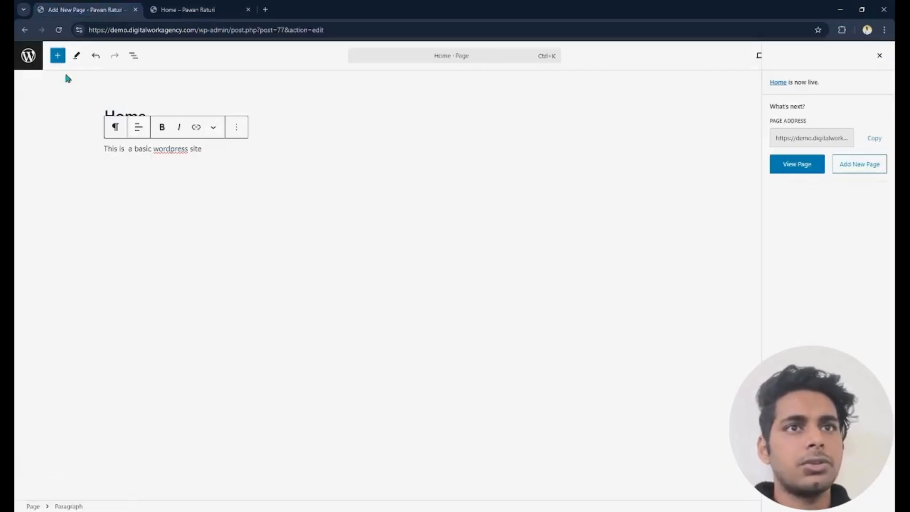
pyautogui.click(28, 56)
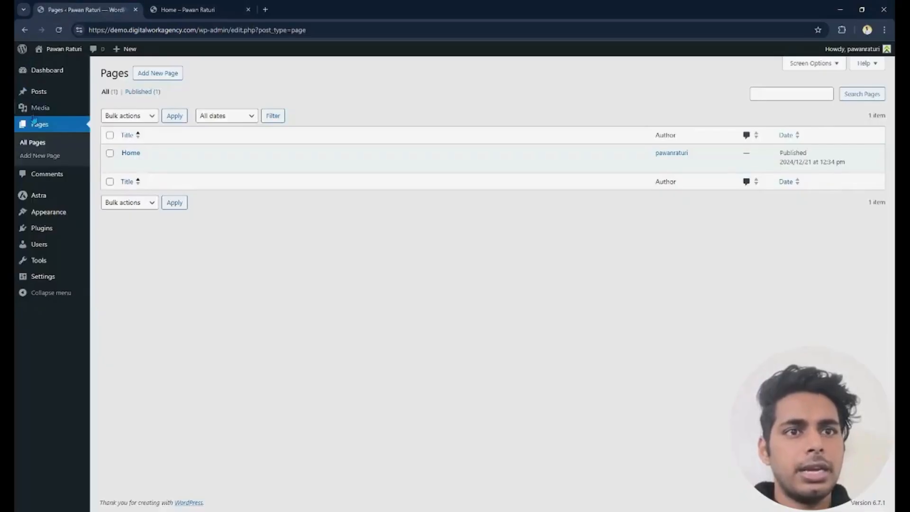
pyautogui.moveTo(46, 232)
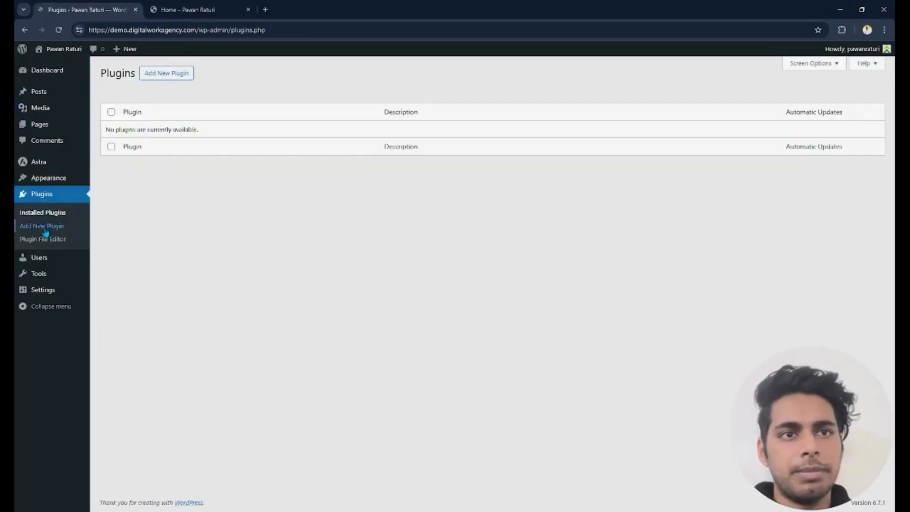
pyautogui.click(179, 78)
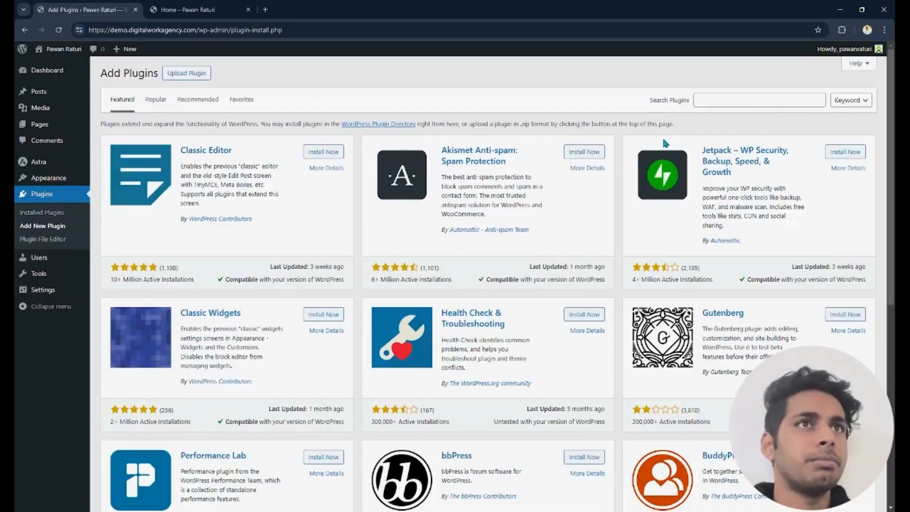
pyautogui.click(714, 96)
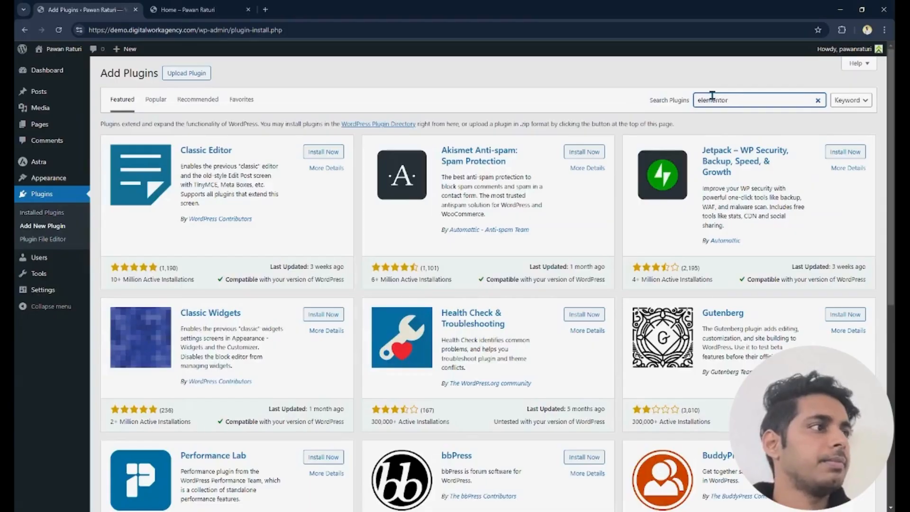
pyautogui.press('Return')
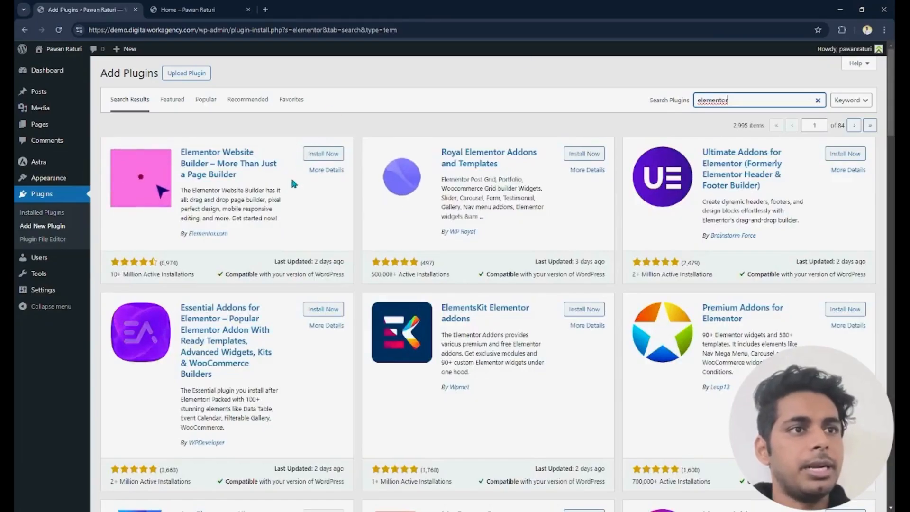
pyautogui.click(322, 155)
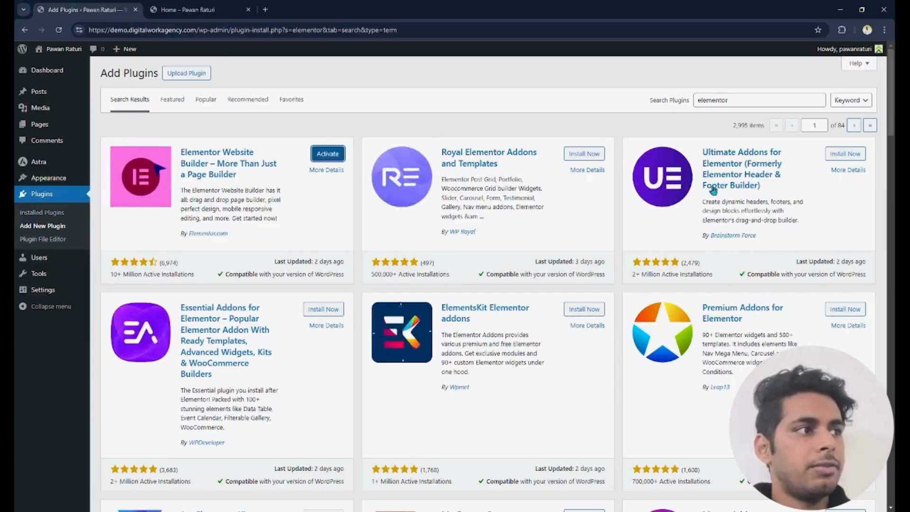
pyautogui.click(848, 153)
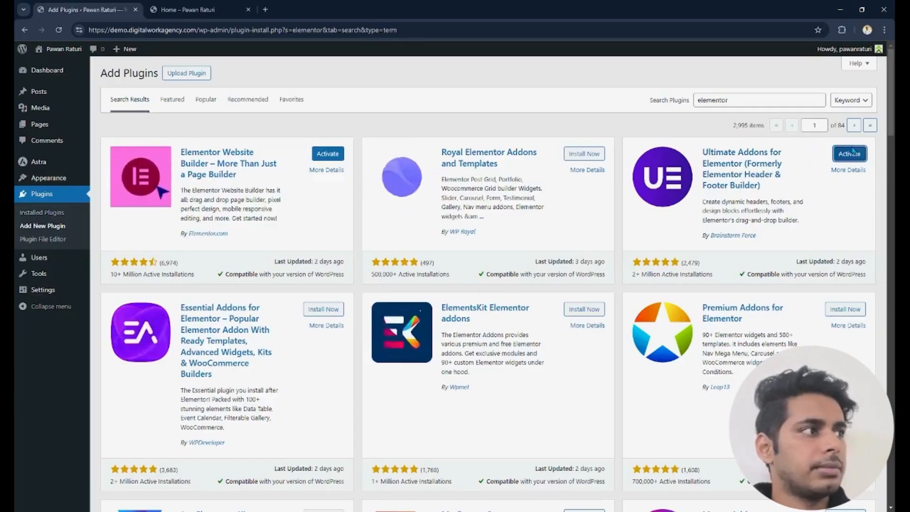
# - Search the plugin directory for "envato" and install the Envato Elements plugin
pyautogui.click(753, 100)
pyautogui.hotkey('ctrl', 'a')
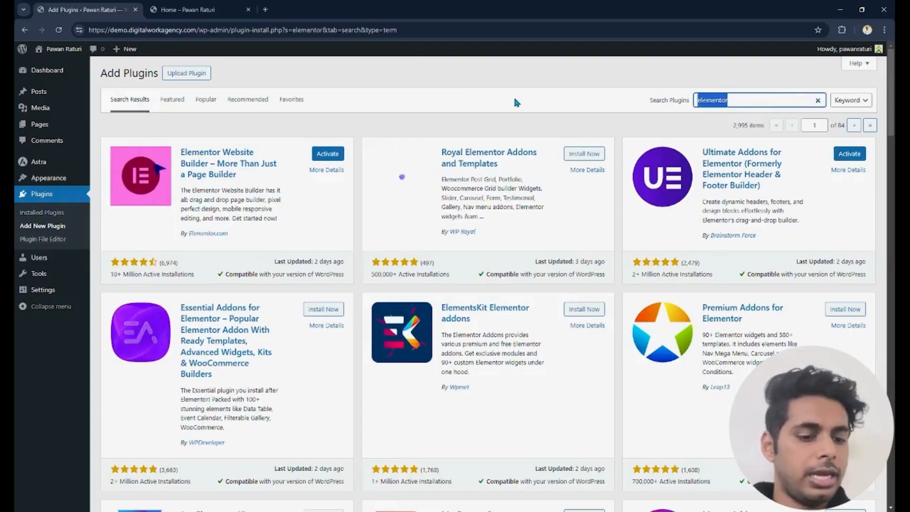
pyautogui.write('envato')
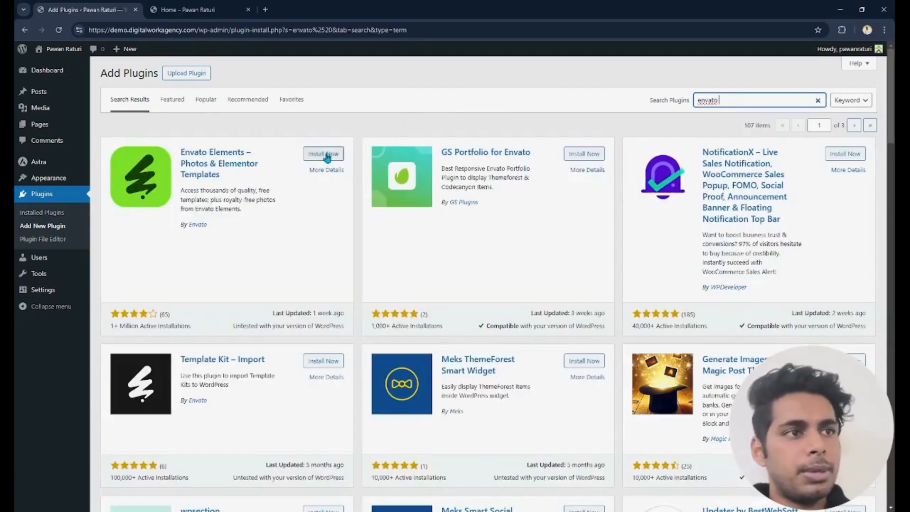
pyautogui.click(327, 156)
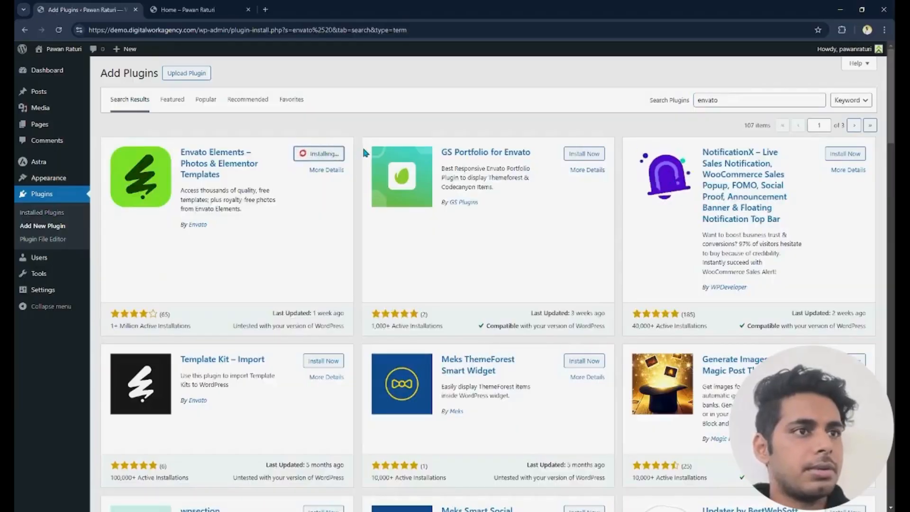
# - Search the plugin directory for "contact form", and install and activate Contact Form 7
pyautogui.moveTo(749, 104); pyautogui.dragTo(566, 103)
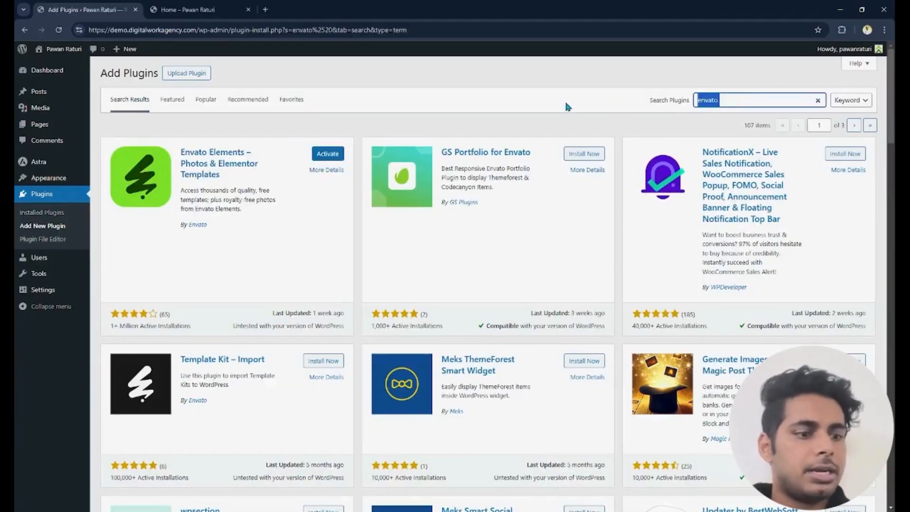
pyautogui.write('contact form')
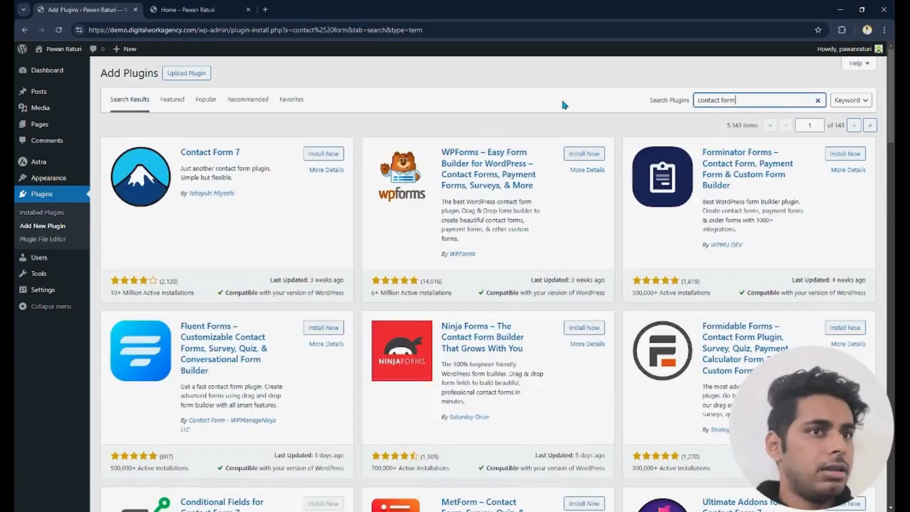
pyautogui.click(342, 157)
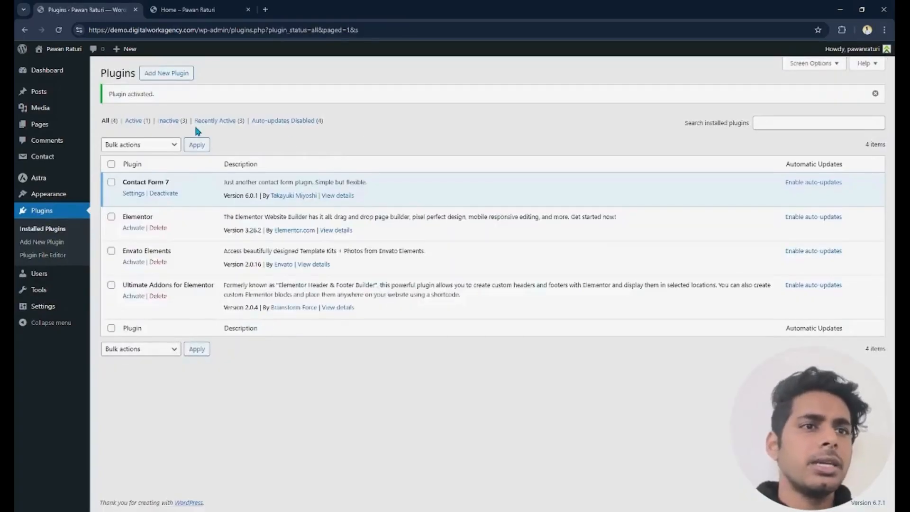
# - Select all installed plugins and activate them with a bulk action
pyautogui.click(110, 164)
pyautogui.click(113, 149)
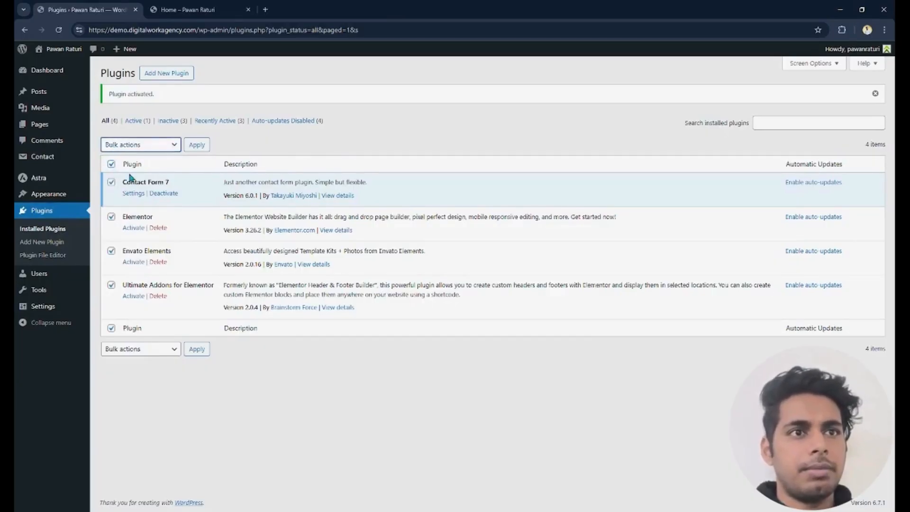
pyautogui.click(169, 156)
pyautogui.click(197, 144)
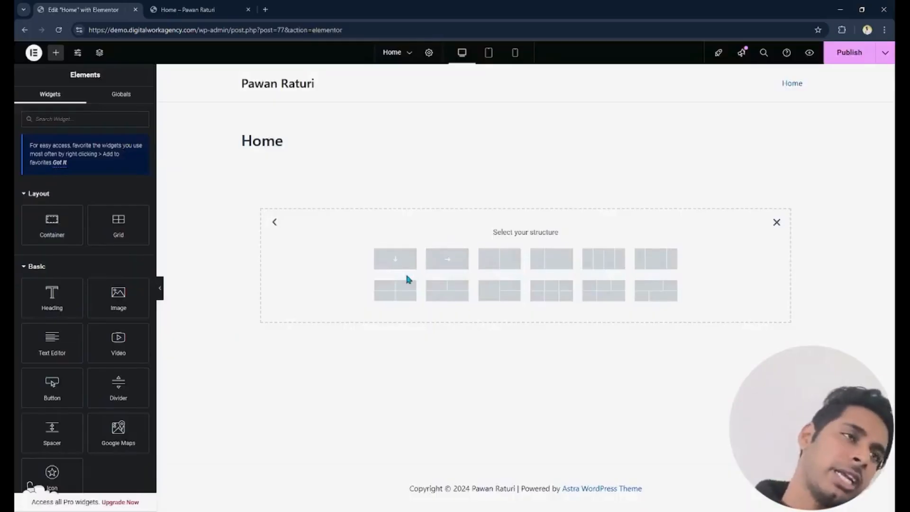
# - Add a container with two equal columns to the Home page and place a Heading widget in its left column
pyautogui.click(496, 269)
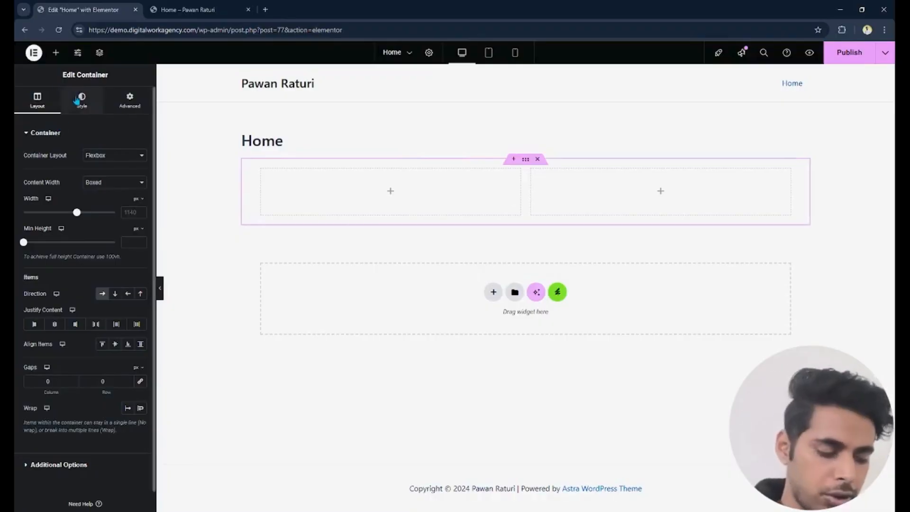
pyautogui.click(56, 52)
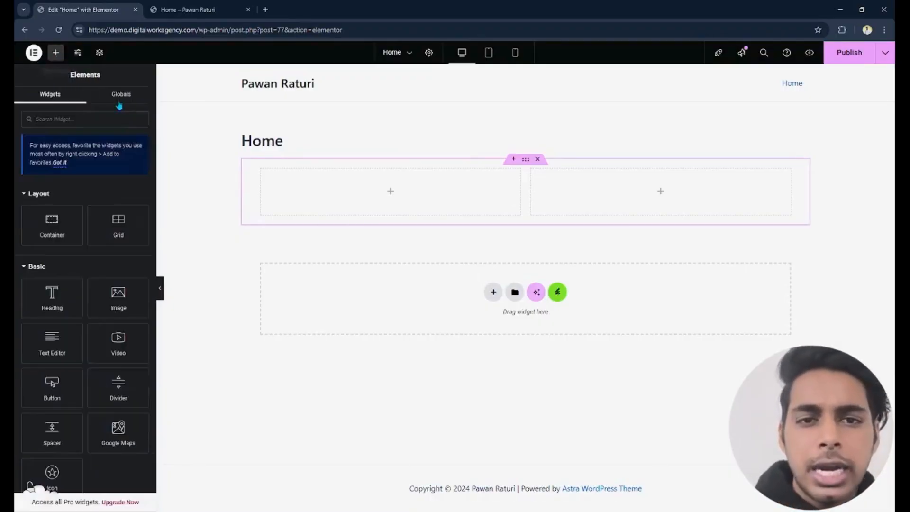
pyautogui.moveTo(52, 294); pyautogui.dragTo(344, 195)
# - Place an Image widget in the right column and fill it with the media library photo of the woman holding a sparkler
pyautogui.click(56, 52)
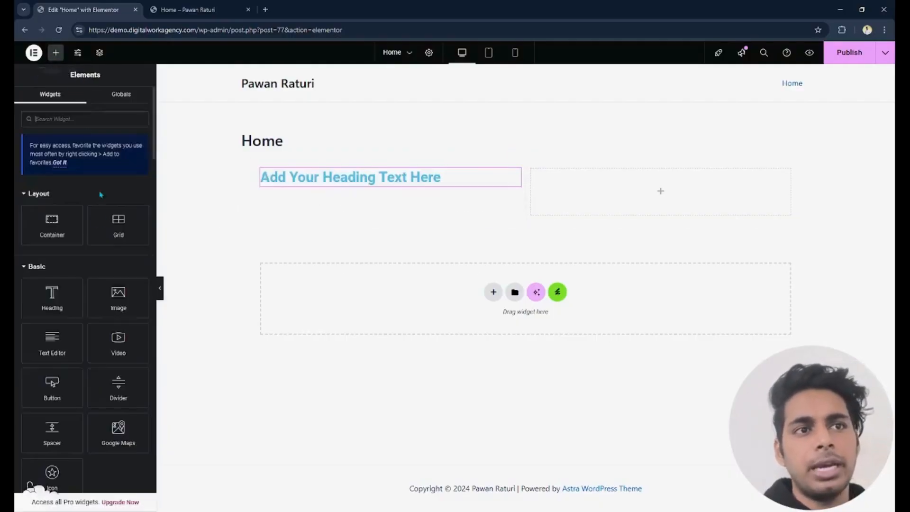
pyautogui.moveTo(128, 308); pyautogui.dragTo(653, 209)
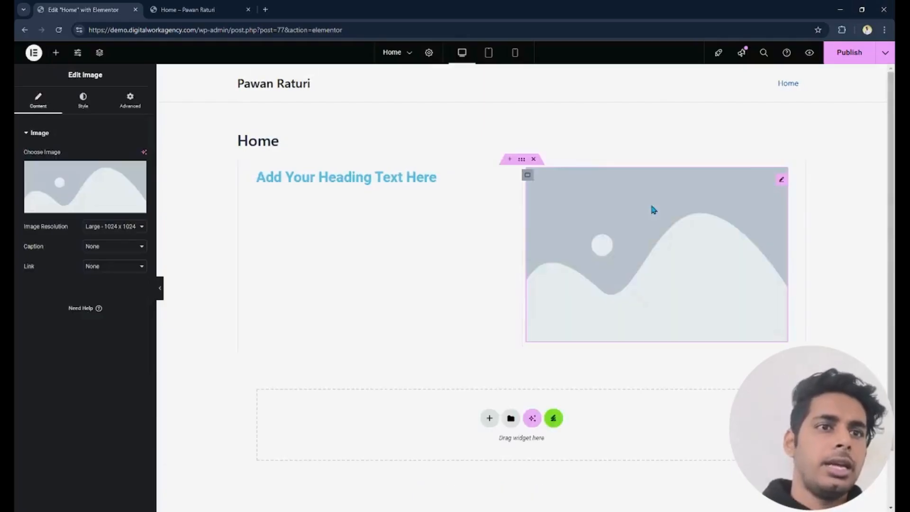
pyautogui.click(44, 182)
pyautogui.click(194, 89)
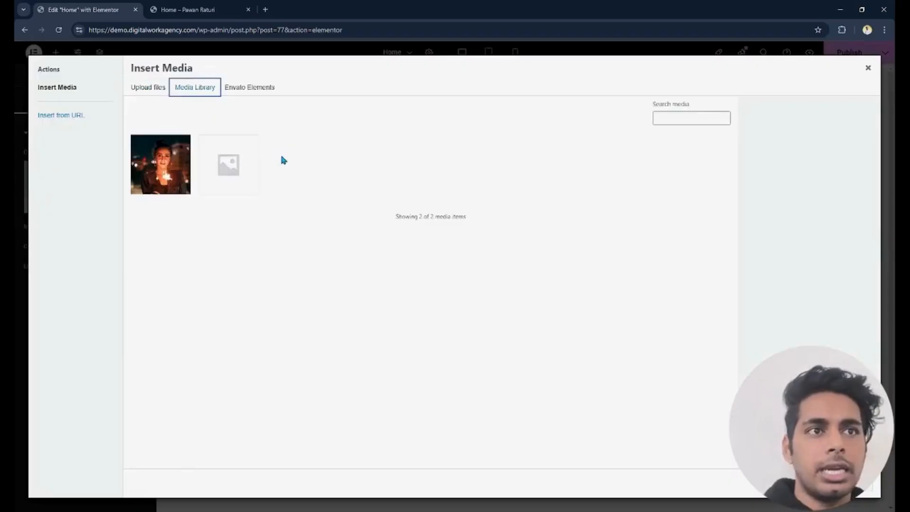
pyautogui.click(161, 164)
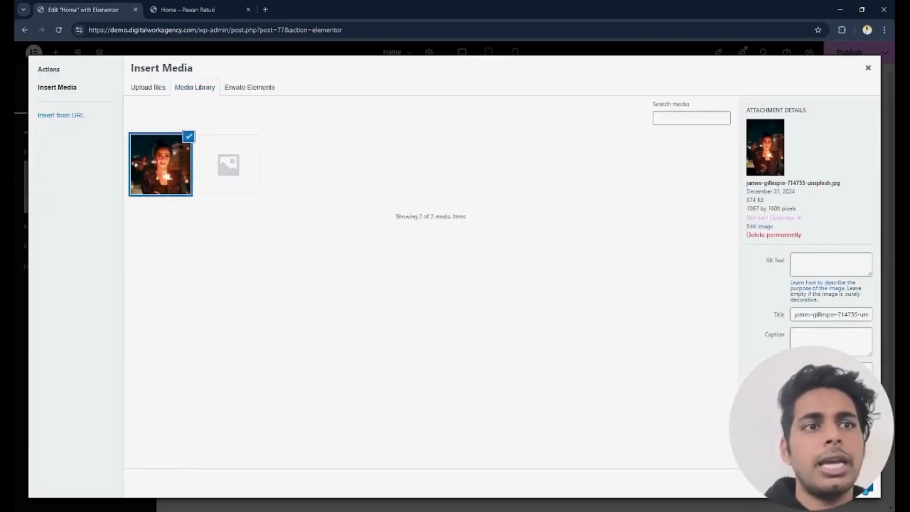
pyautogui.click(865, 491)
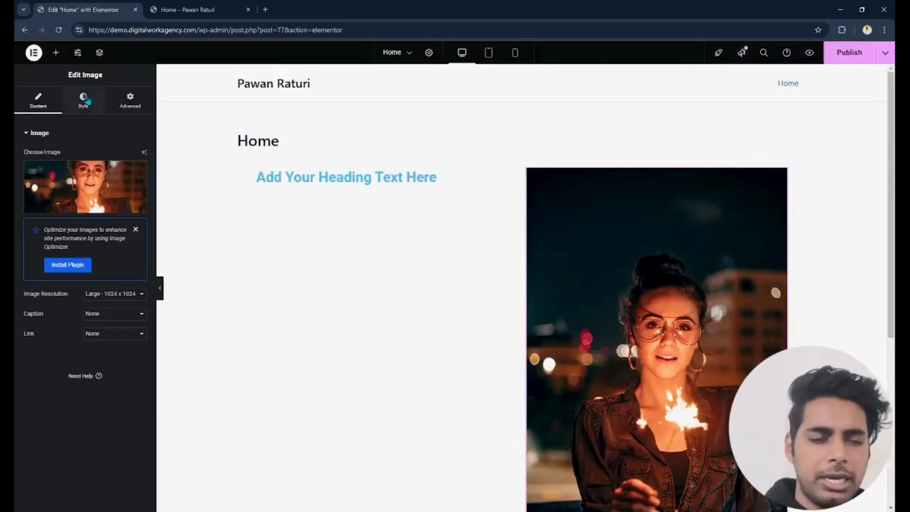
# - Set the image's height to about 259 px and its width to about 31%
pyautogui.scroll(-5, 754, 274)
pyautogui.scroll(5, 300, 116)
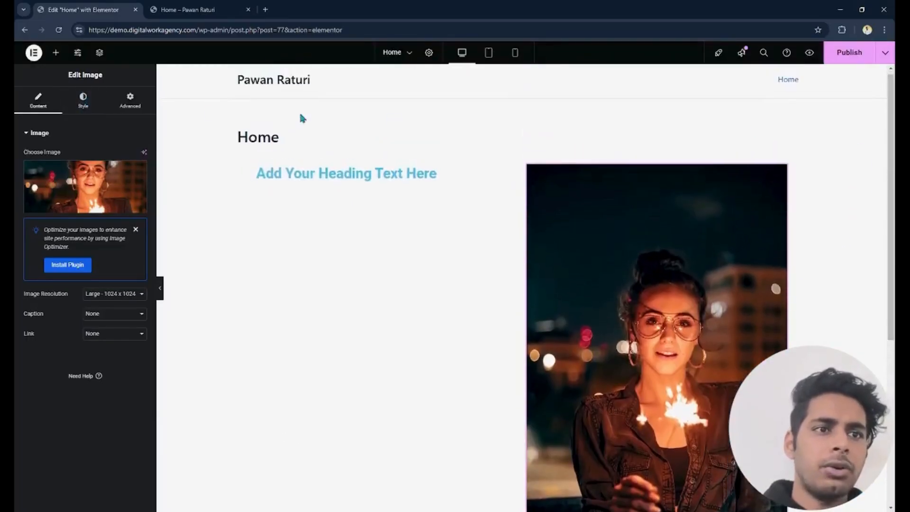
pyautogui.click(81, 109)
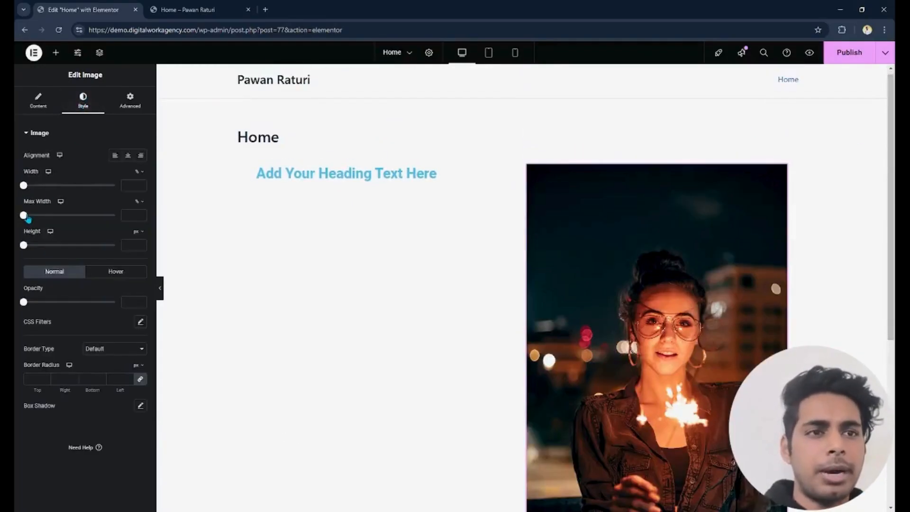
pyautogui.moveTo(23, 245); pyautogui.dragTo(70, 246)
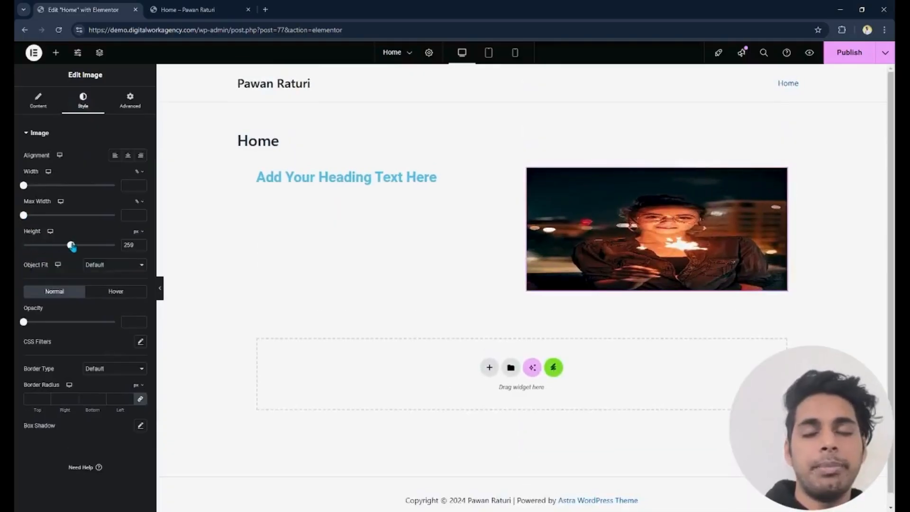
pyautogui.click(51, 186)
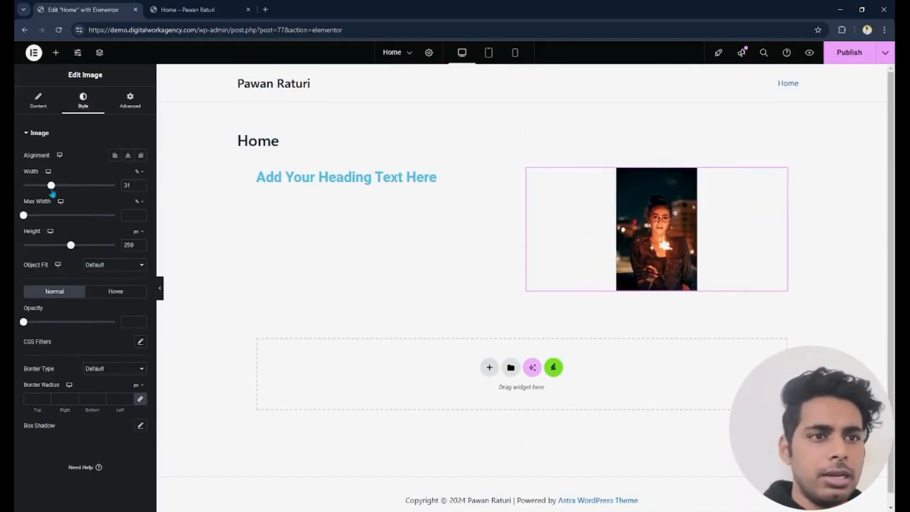
# - Set the text color of the left column's heading to #000000
pyautogui.click(328, 181)
pyautogui.click(89, 98)
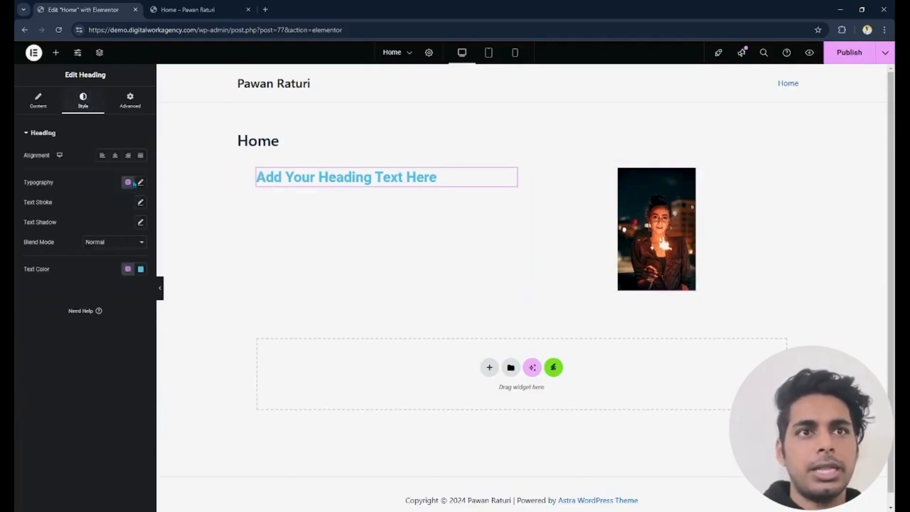
pyautogui.click(140, 269)
pyautogui.write('#000000')
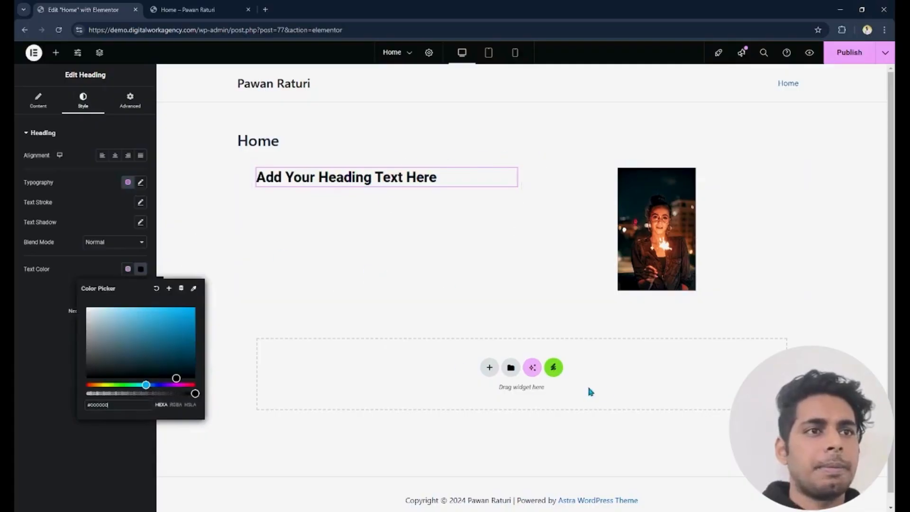
# - Open the template kit library from the Home page canvas and look through its free blocks and free kits
pyautogui.click(554, 369)
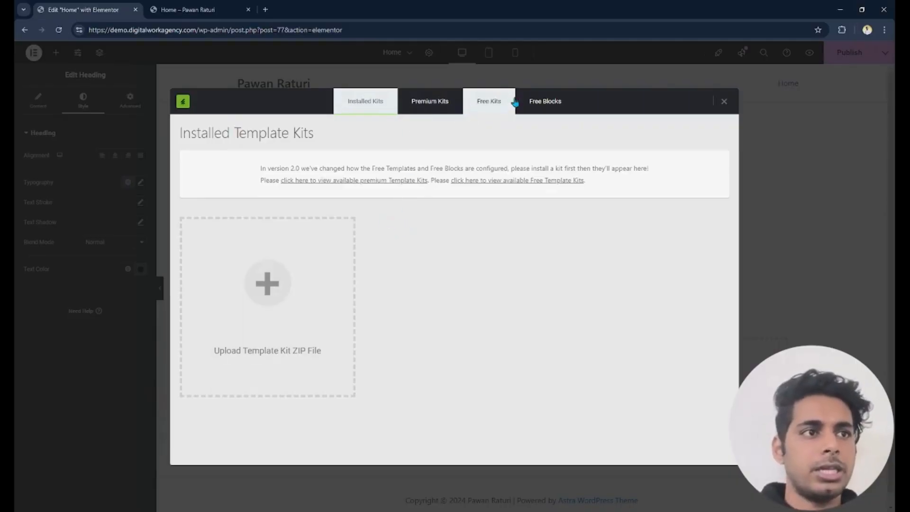
pyautogui.click(546, 101)
pyautogui.click(484, 101)
pyautogui.click(434, 101)
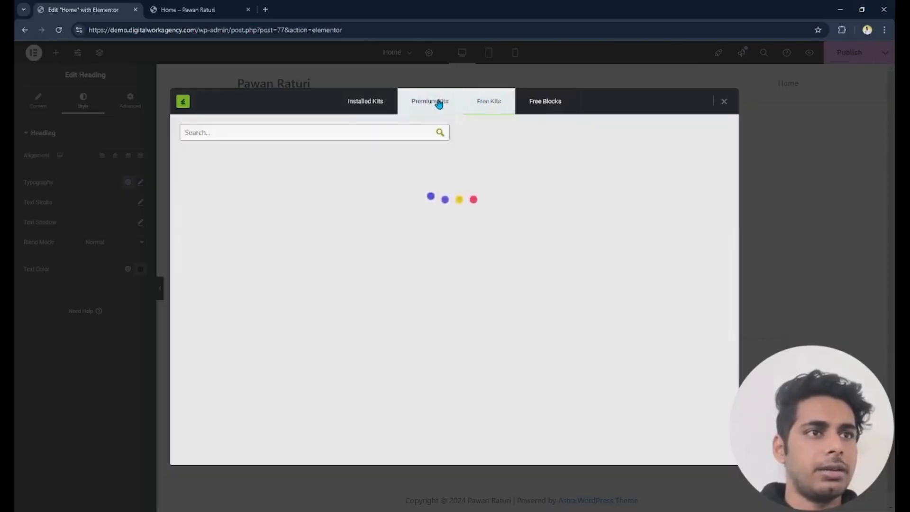
pyautogui.click(471, 103)
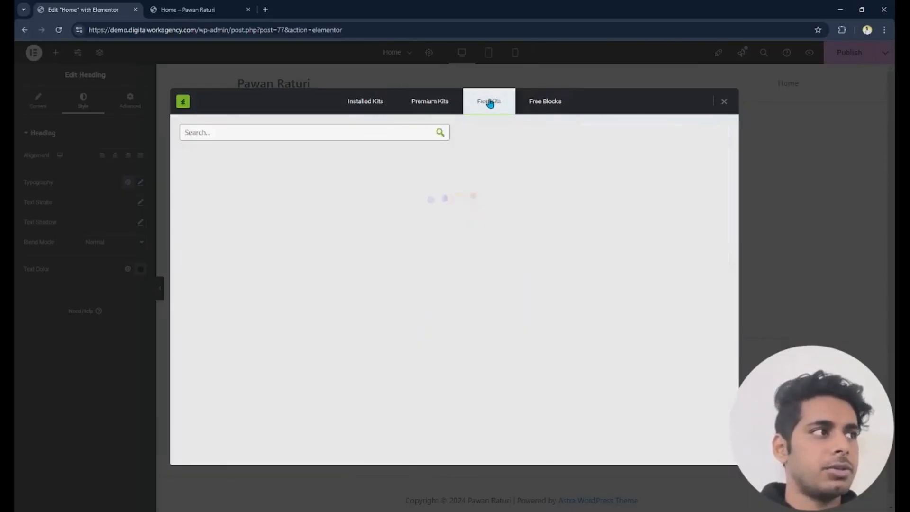
# - Search the free template kits for "videography" and shorten the search term to "video"
pyautogui.click(251, 131)
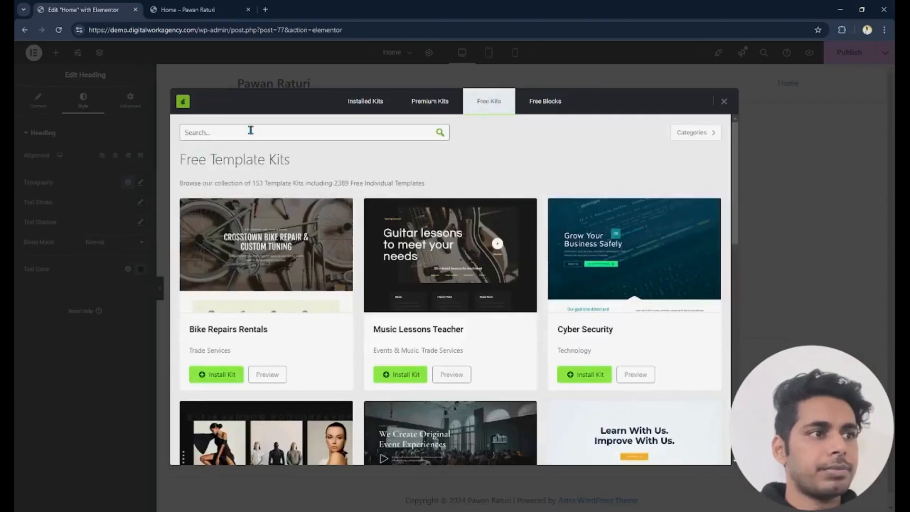
pyautogui.write('video')
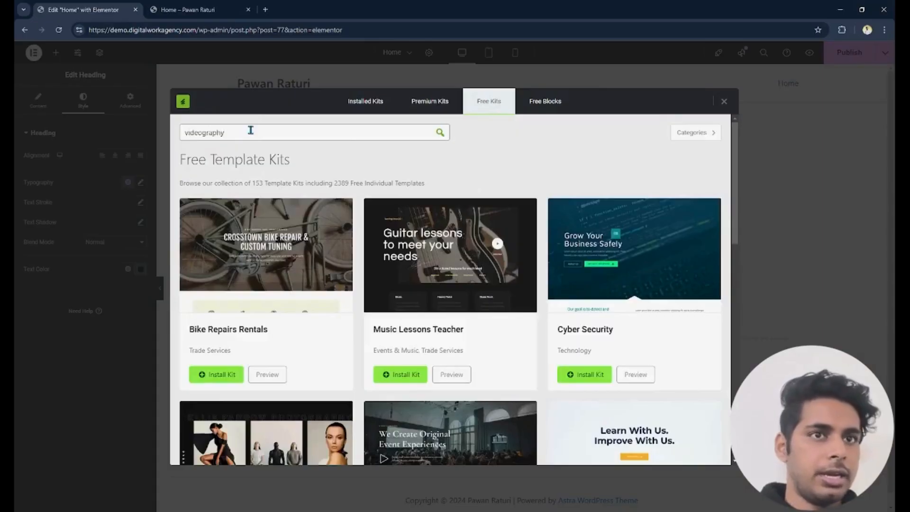
pyautogui.write('graphy')
pyautogui.click(441, 133)
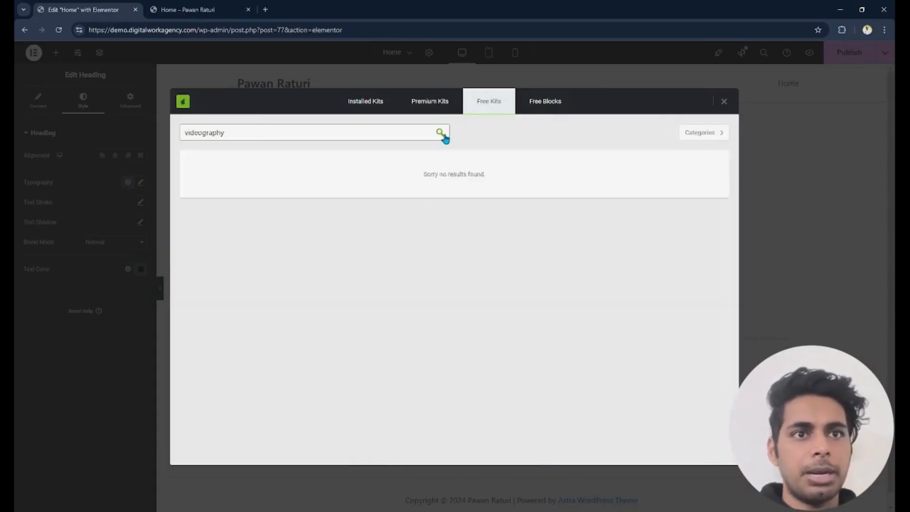
pyautogui.moveTo(213, 133); pyautogui.dragTo(253, 132)
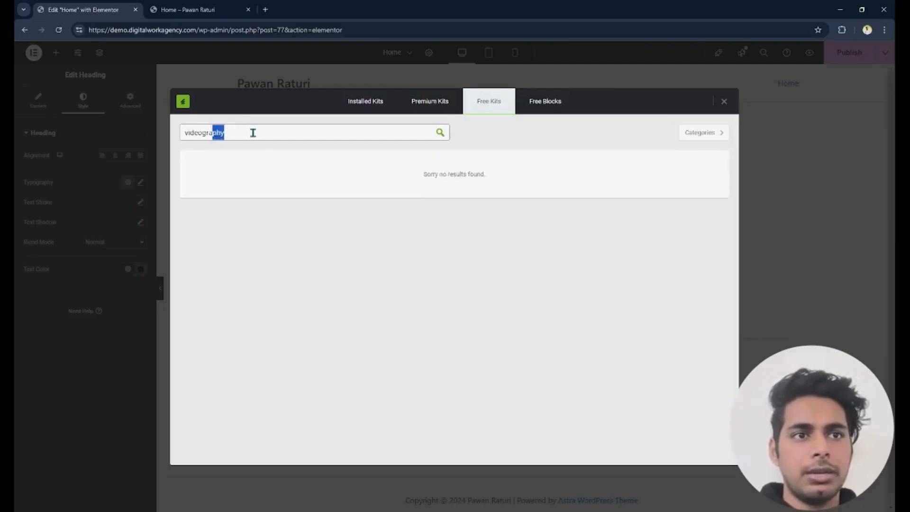
pyautogui.press('BackSpace')
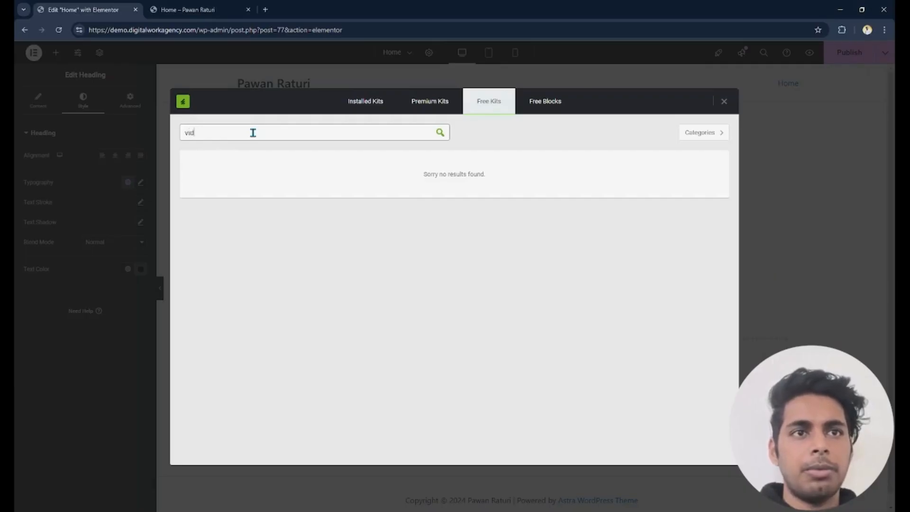
pyautogui.write('eo')
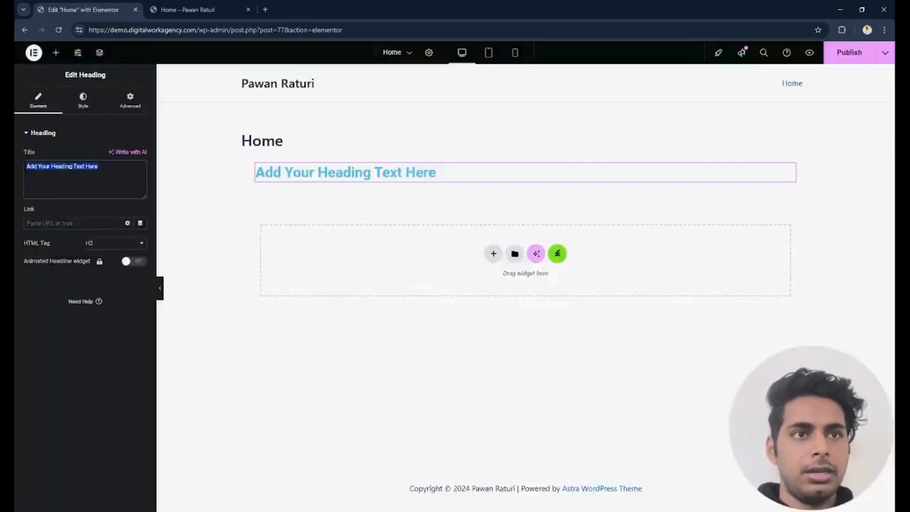
# - Retitle the Heading widget "This is a Heading" and set its HTML tag to H2 after trying H1 and H5
pyautogui.write('This is a Heading')
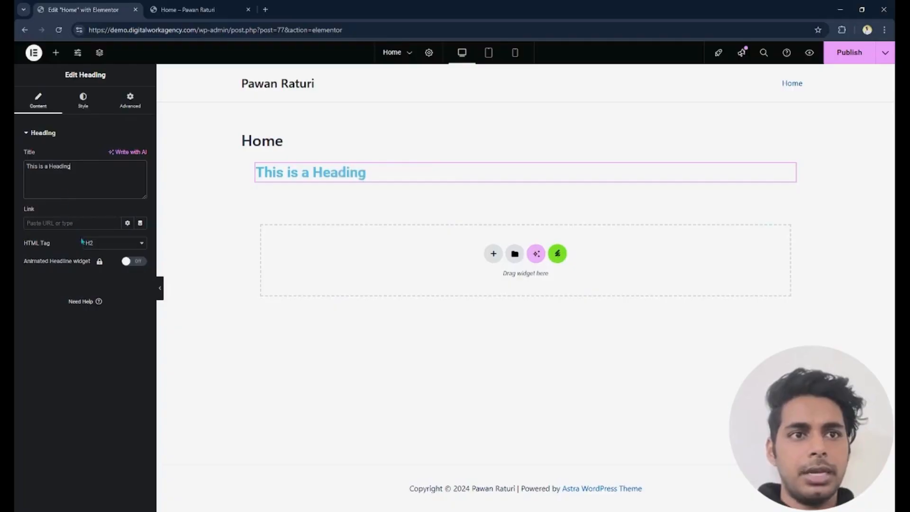
pyautogui.click(107, 256)
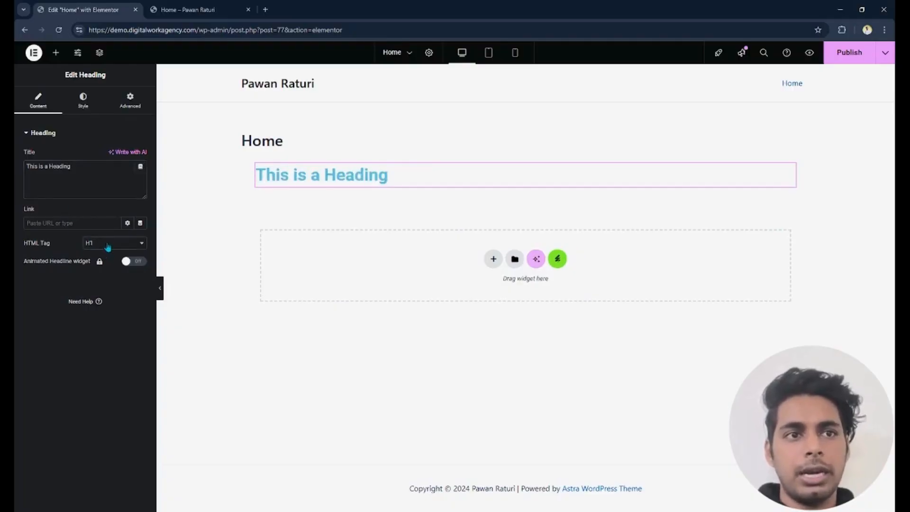
pyautogui.click(103, 305)
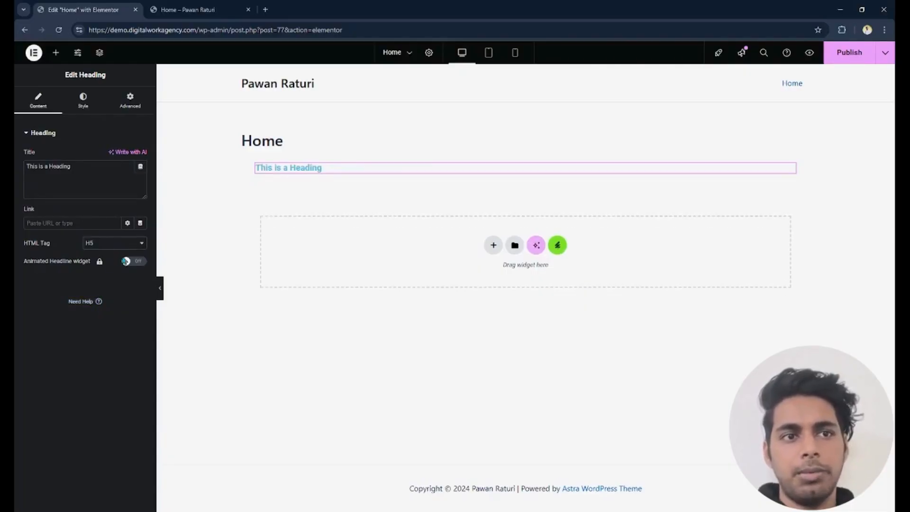
pyautogui.click(108, 270)
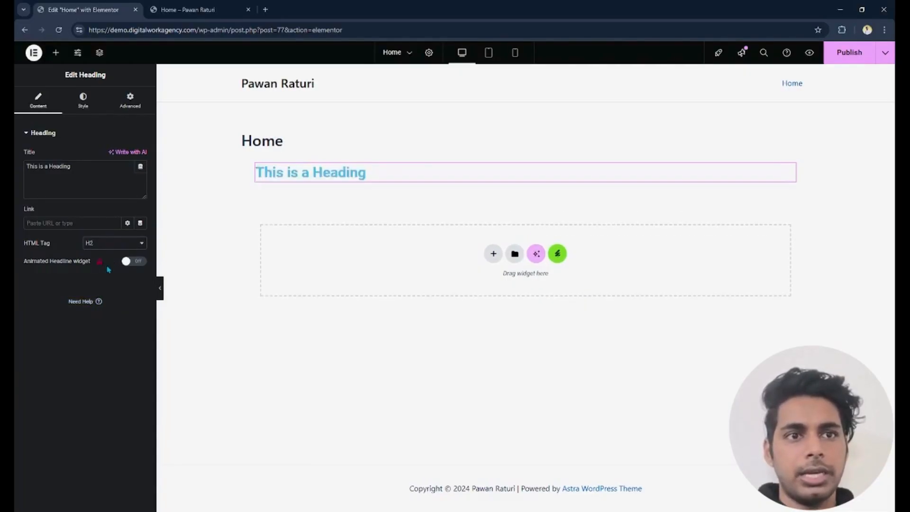
# - Change the heading's typography family to Helvetica and dismiss the Global Fonts tip
pyautogui.click(83, 109)
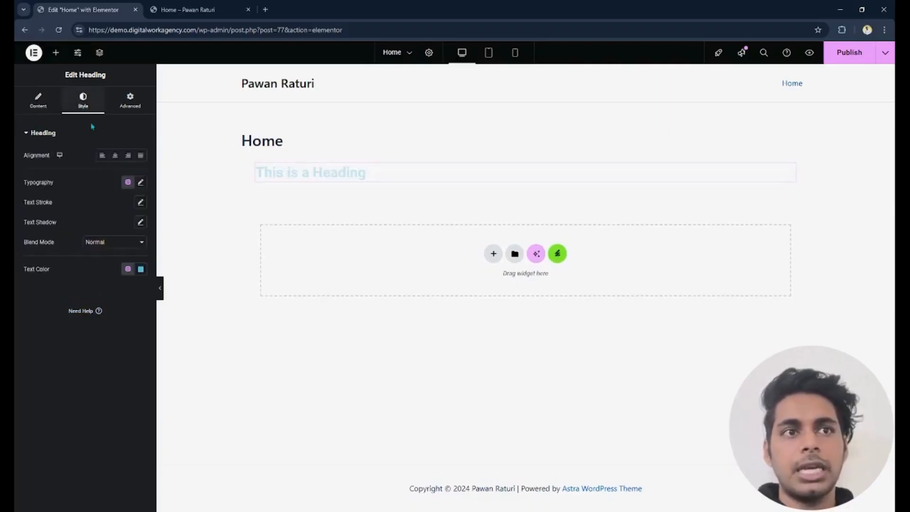
pyautogui.click(141, 183)
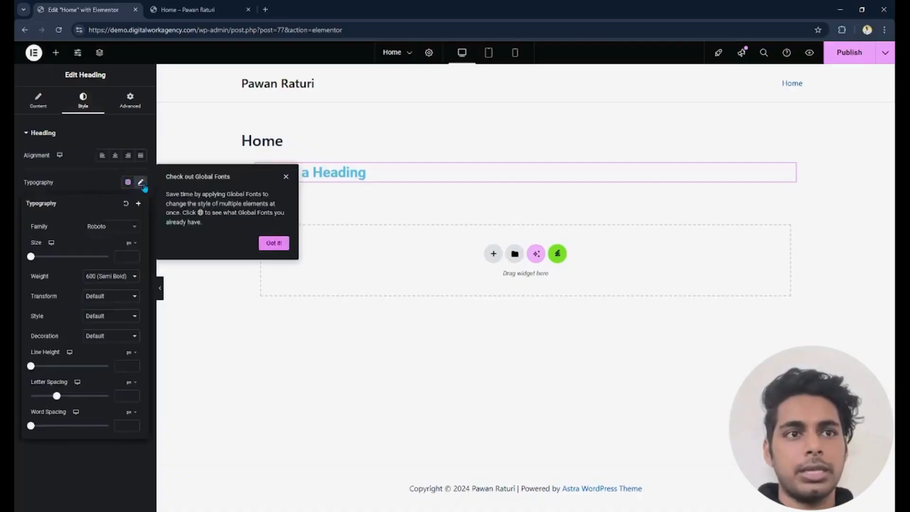
pyautogui.click(111, 229)
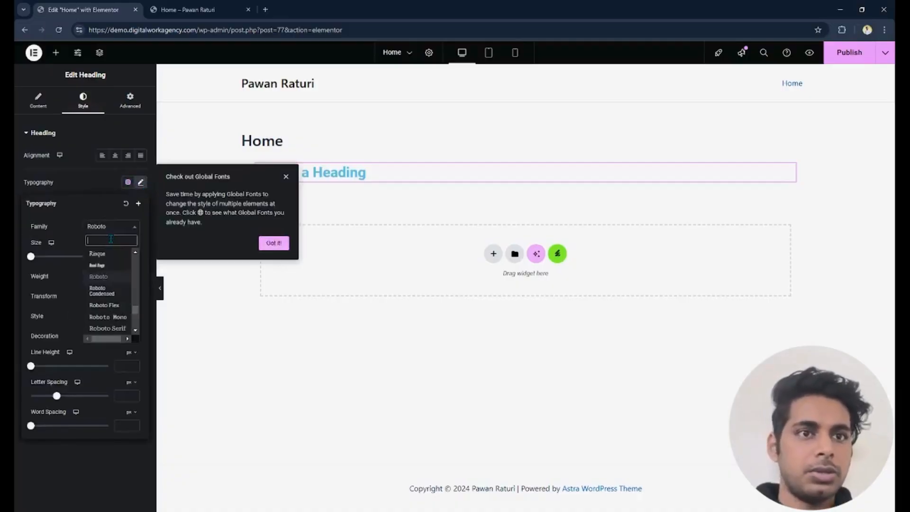
pyautogui.write('hel')
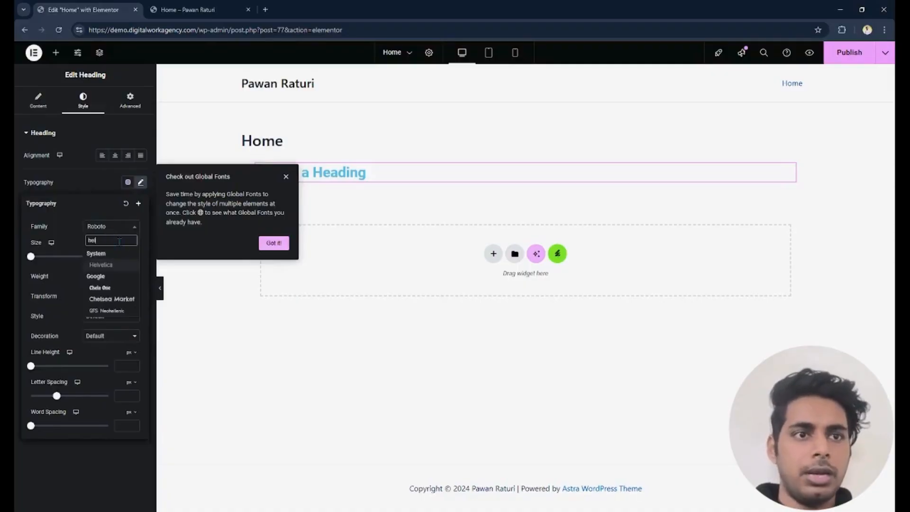
pyautogui.click(119, 266)
pyautogui.click(286, 179)
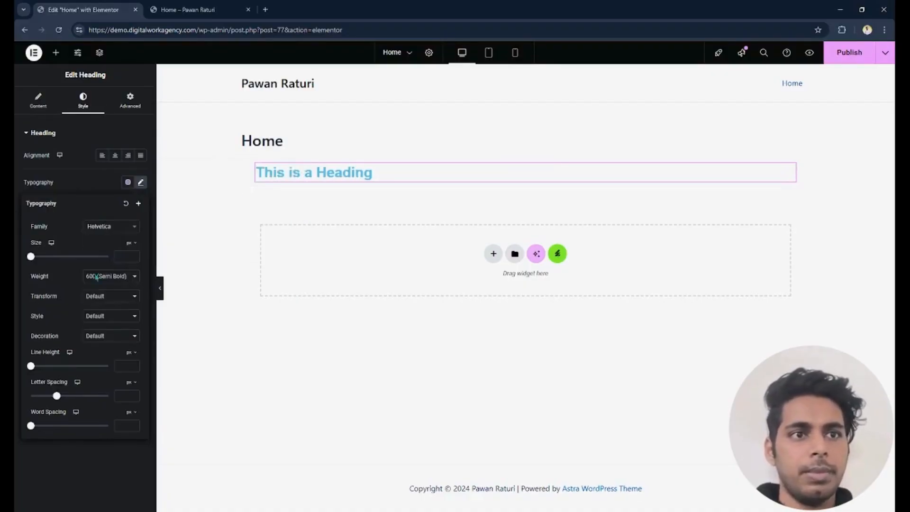
# - Set the heading's font size to 50 px and its weight to 900 (Black)
pyautogui.moveTo(31, 257); pyautogui.dragTo(59, 259)
pyautogui.doubleClick(120, 256)
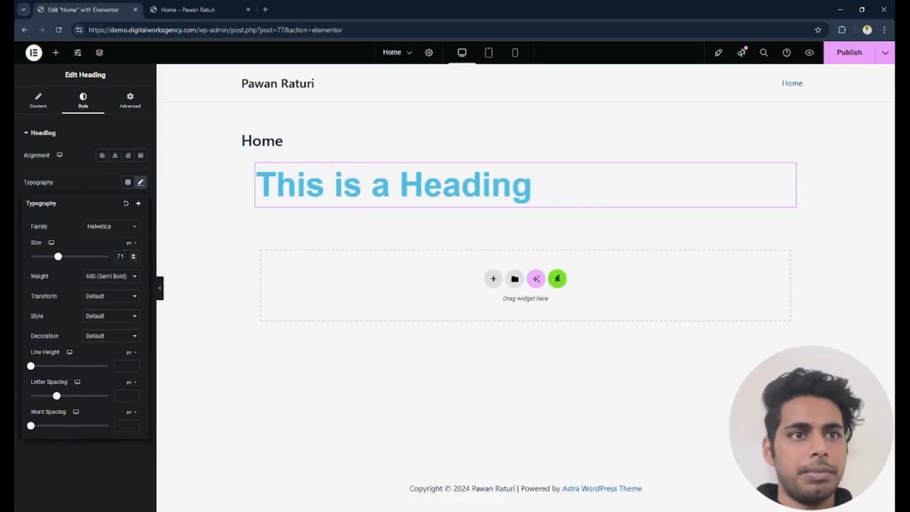
pyautogui.write('50')
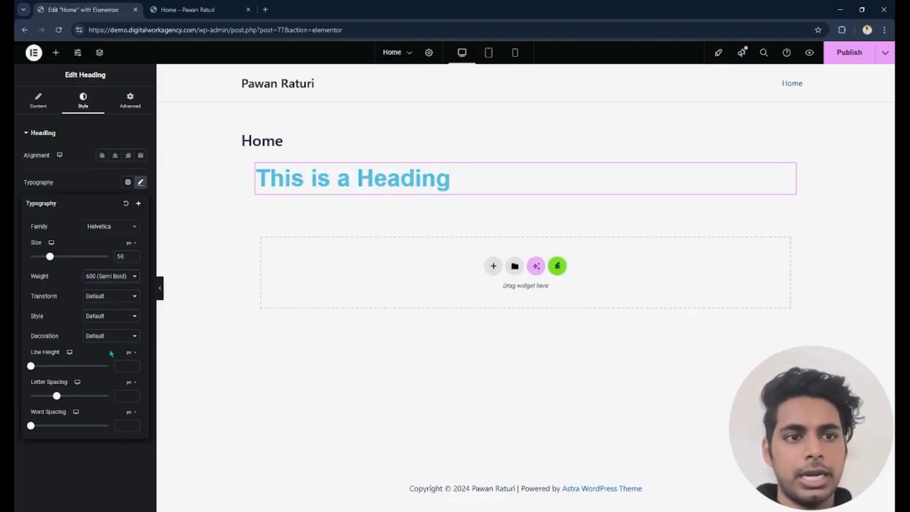
pyautogui.click(109, 386)
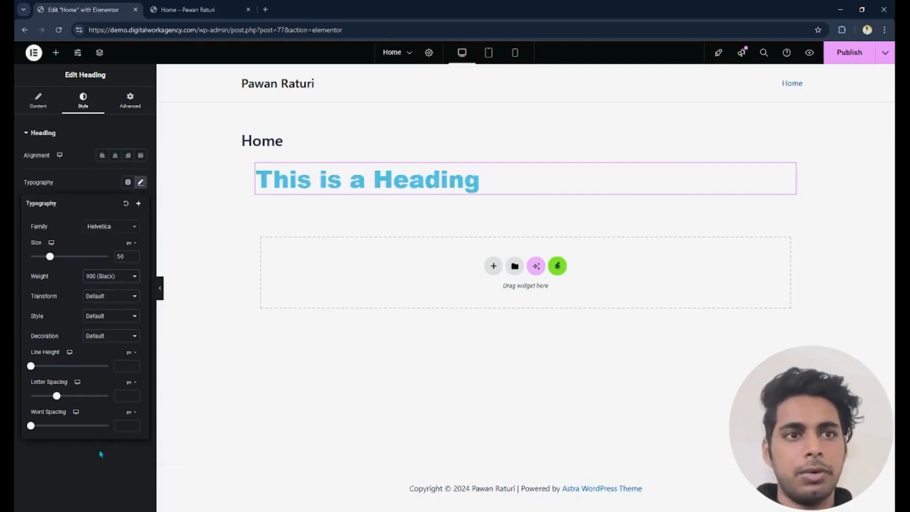
pyautogui.click(86, 468)
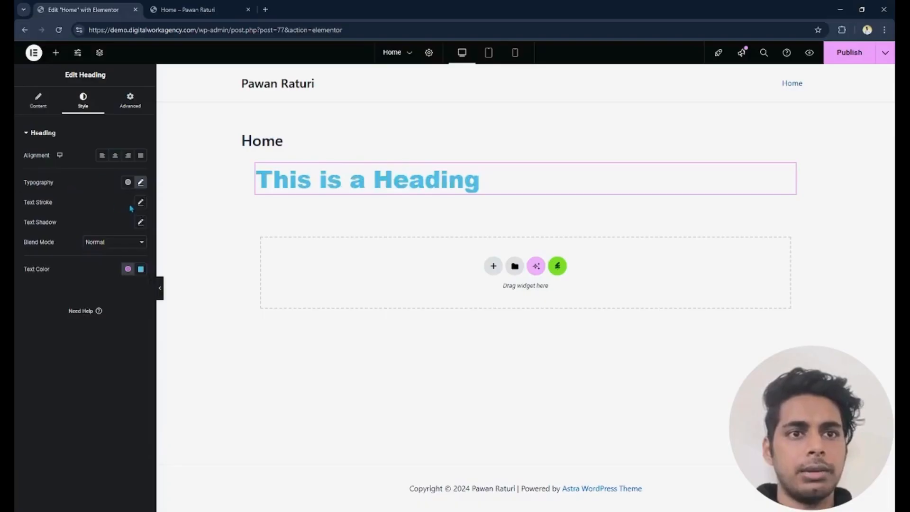
# - Pick a medium purple as the heading's text color
pyautogui.click(141, 269)
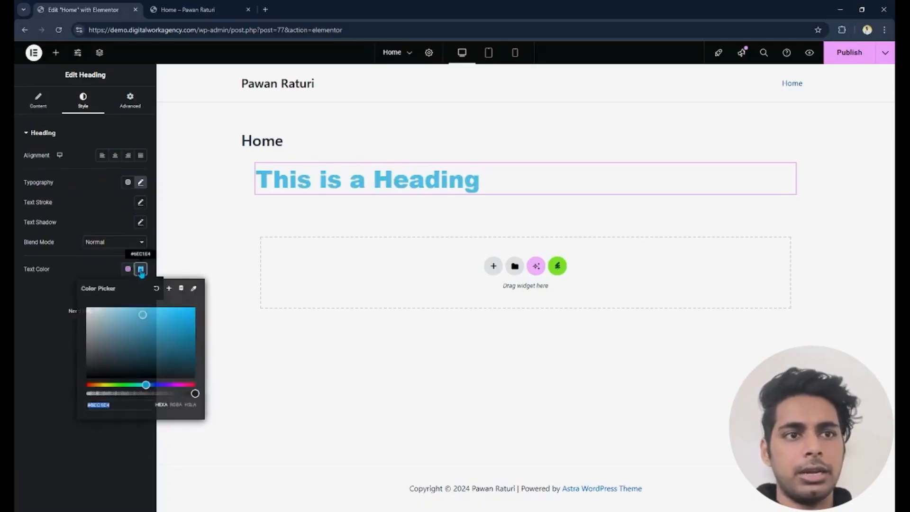
pyautogui.write('#E45E6E')
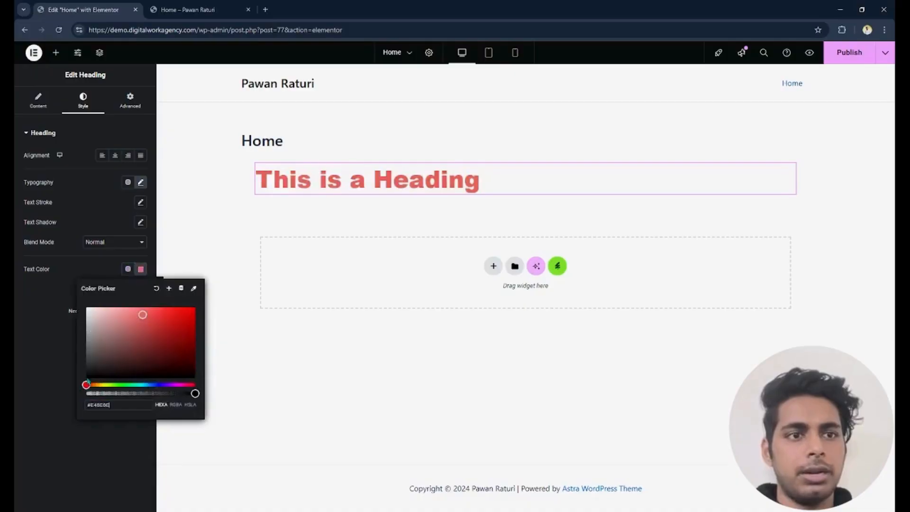
pyautogui.click(194, 307)
pyautogui.moveTo(145, 384); pyautogui.dragTo(174, 385)
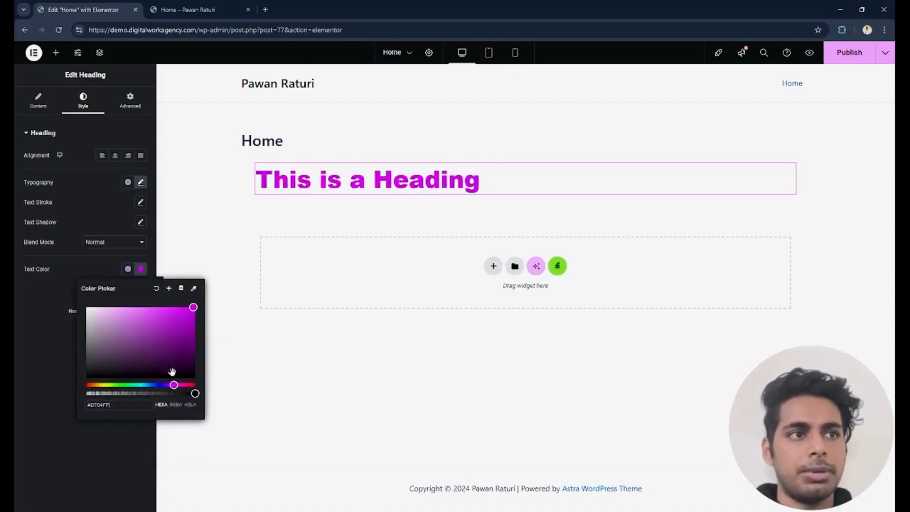
pyautogui.click(163, 320)
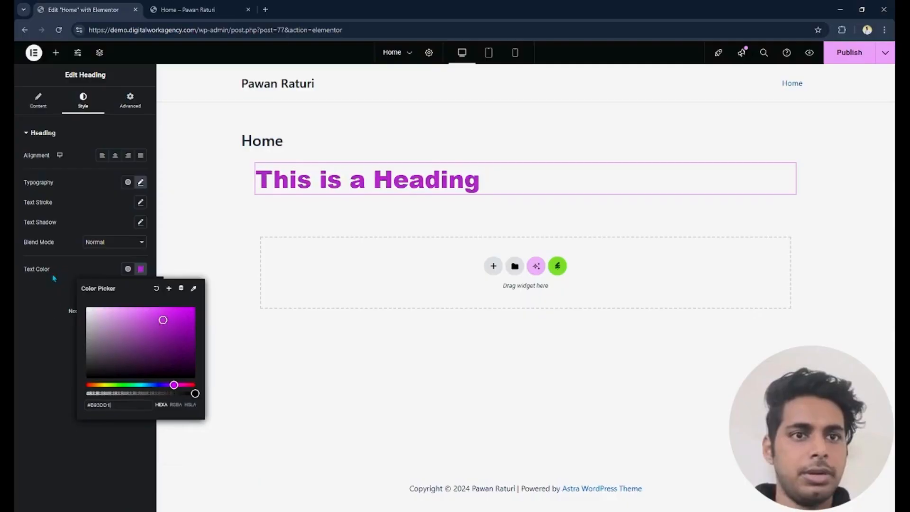
pyautogui.click(50, 367)
# - Publish the Home page and reload the live page to check the styled heading
pyautogui.click(849, 54)
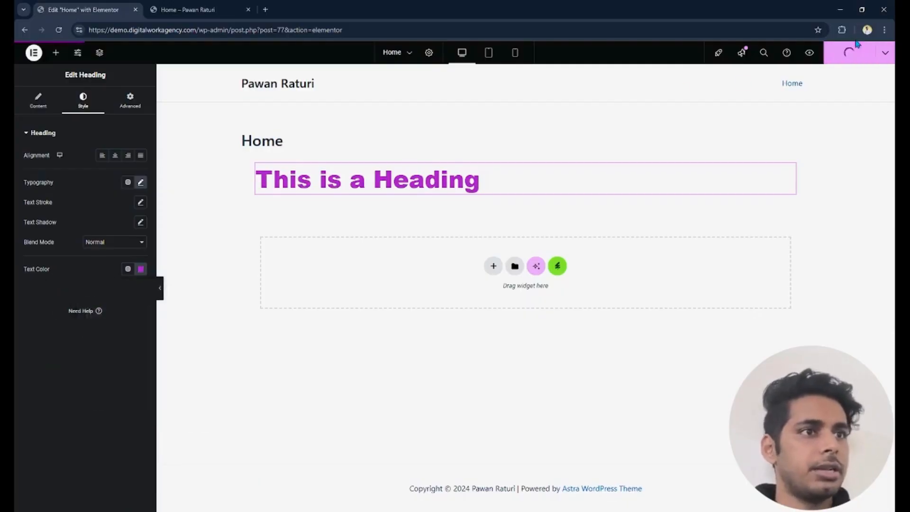
pyautogui.click(251, 5)
pyautogui.click(60, 30)
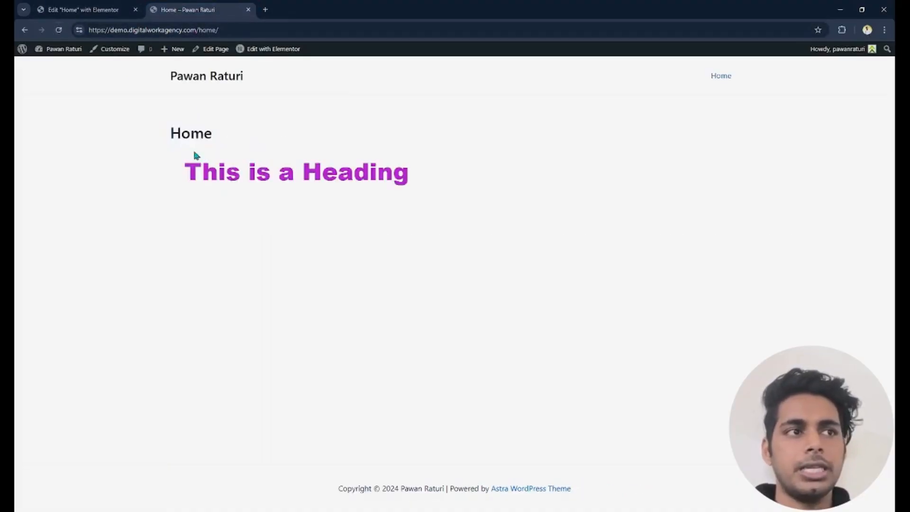
# - Return to the Home page's Elementor editor and bring up the list of available widgets
pyautogui.click(61, 7)
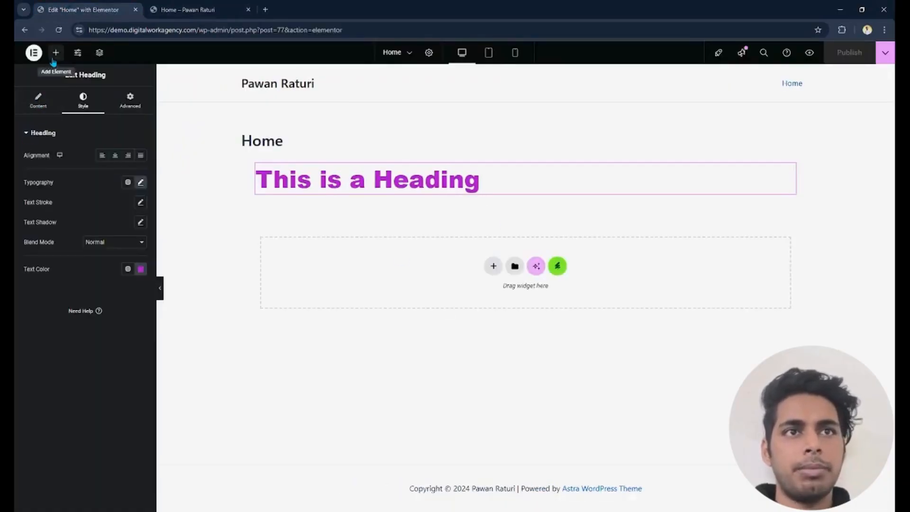
pyautogui.click(55, 53)
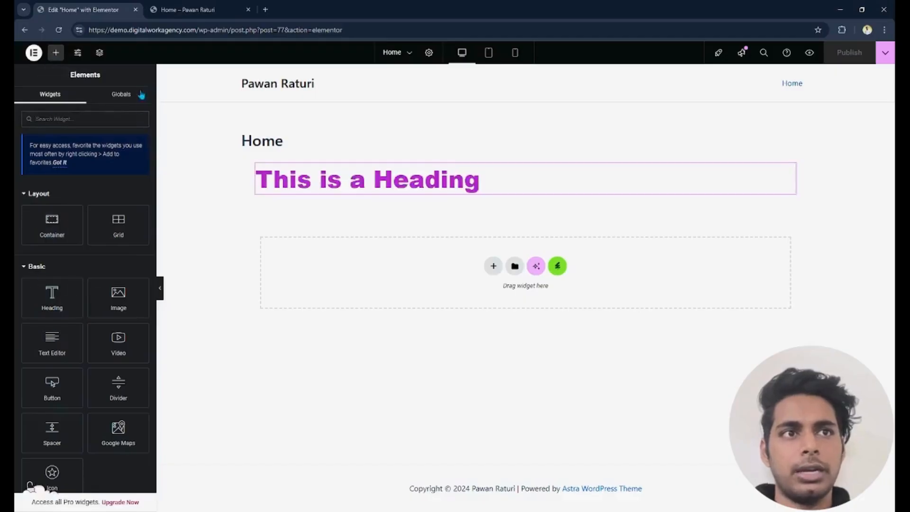
pyautogui.moveTo(155, 107)
pyautogui.mouseDown()
pyautogui.moveTo(147, 419)
pyautogui.moveTo(162, 246)
pyautogui.moveTo(153, 98)
pyautogui.mouseUp()
pyautogui.click(494, 266)
pyautogui.click(774, 252)
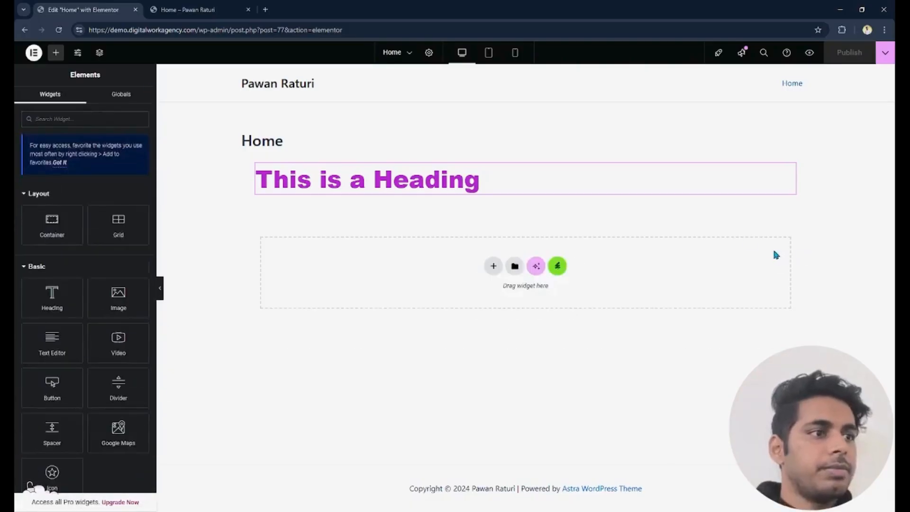
# - Add a Flexbox container with the single-column, downward-direction structure below the heading
pyautogui.click(493, 266)
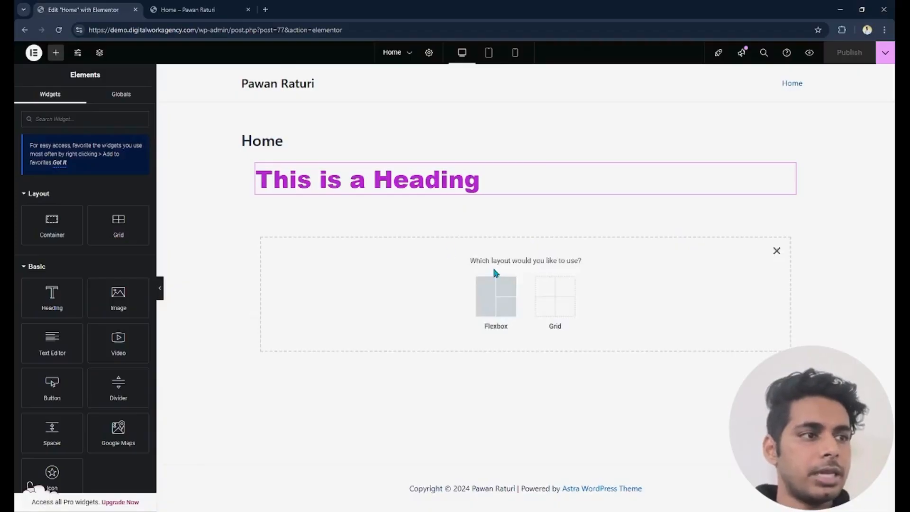
pyautogui.click(490, 298)
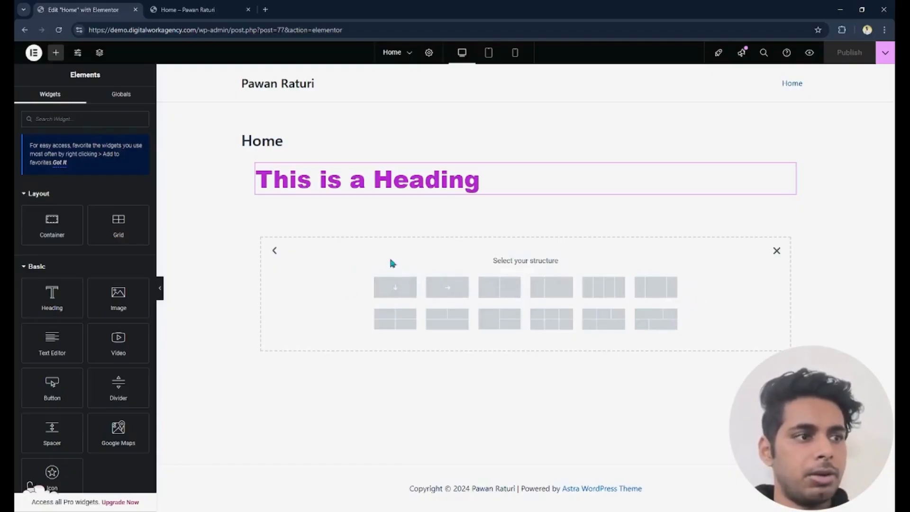
pyautogui.click(395, 288)
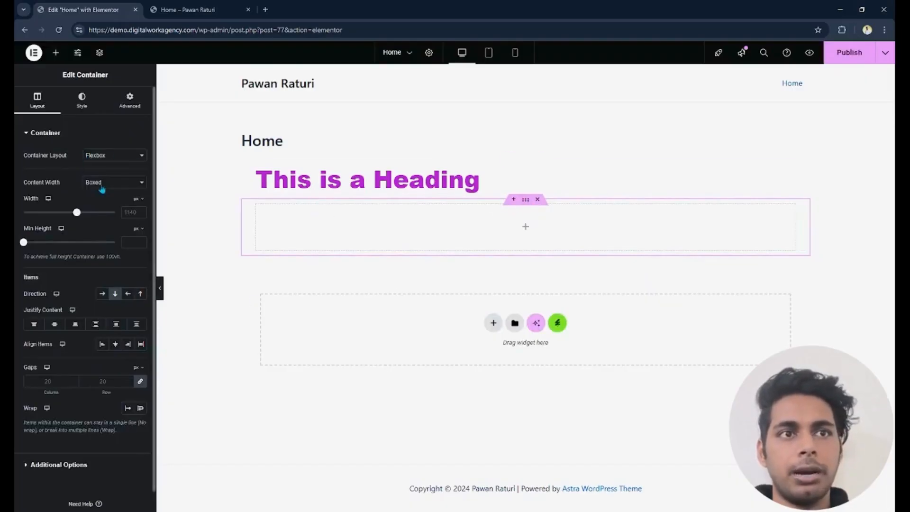
# - Try a boxed width of 1600 px and the Full Width content option on the empty container, and delete the container
pyautogui.moveTo(77, 212); pyautogui.dragTo(115, 212)
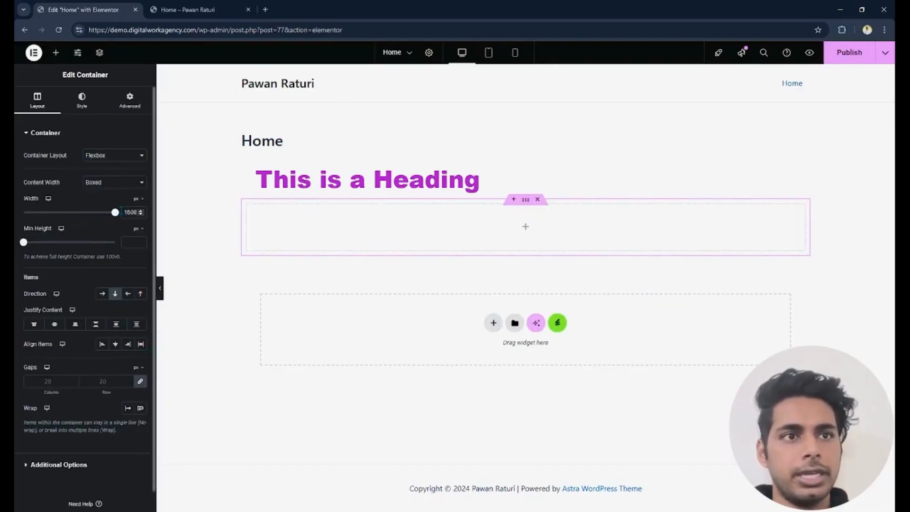
pyautogui.click(112, 184)
pyautogui.click(110, 209)
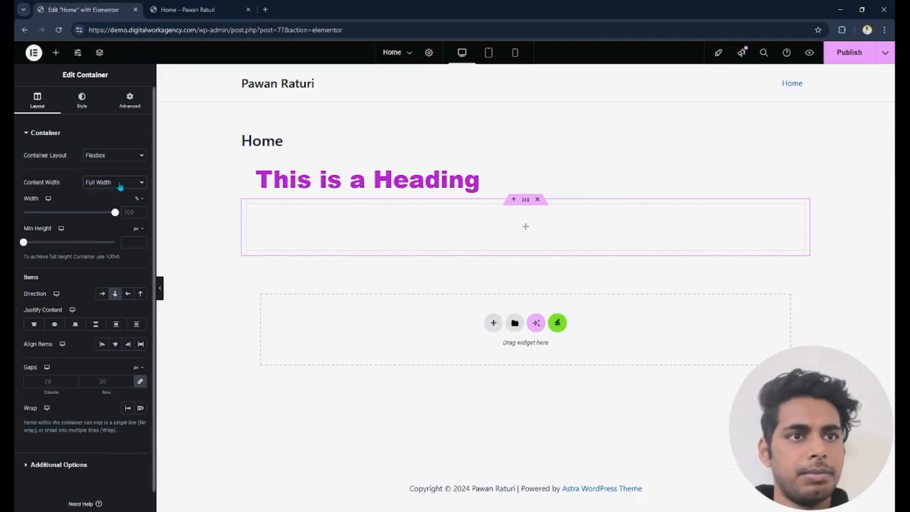
pyautogui.click(537, 200)
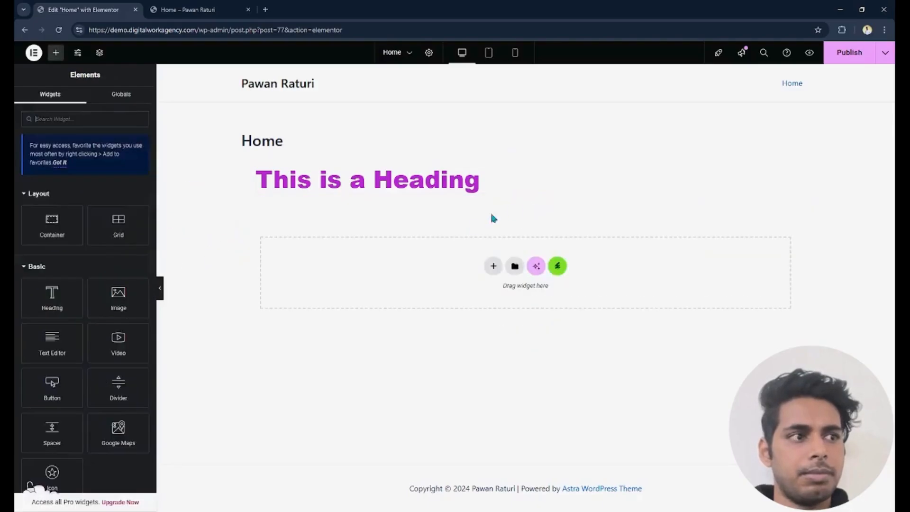
# - Start a new container below the heading with the Flexbox layout and bring up its structure choices
pyautogui.click(493, 266)
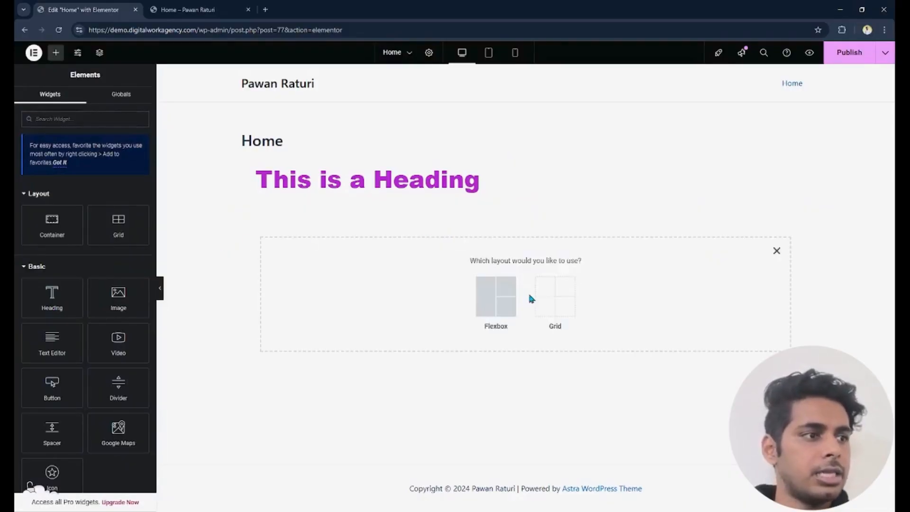
pyautogui.click(495, 301)
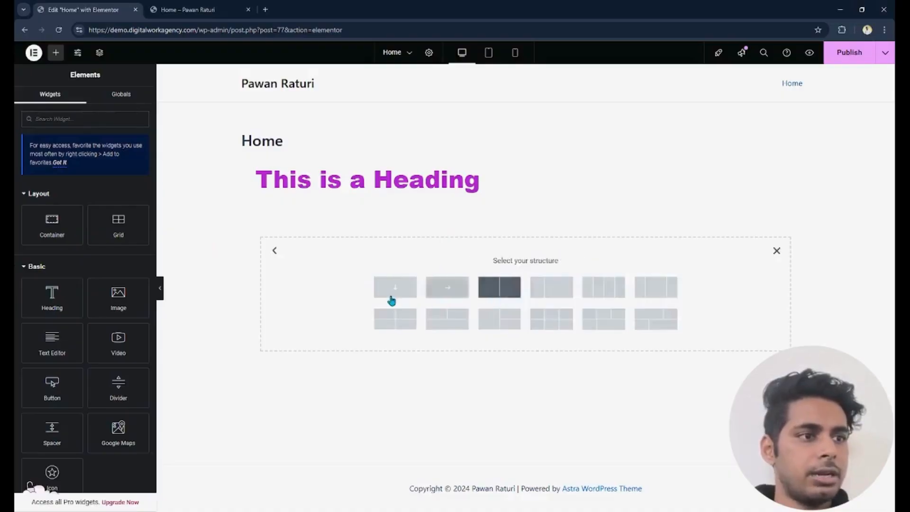
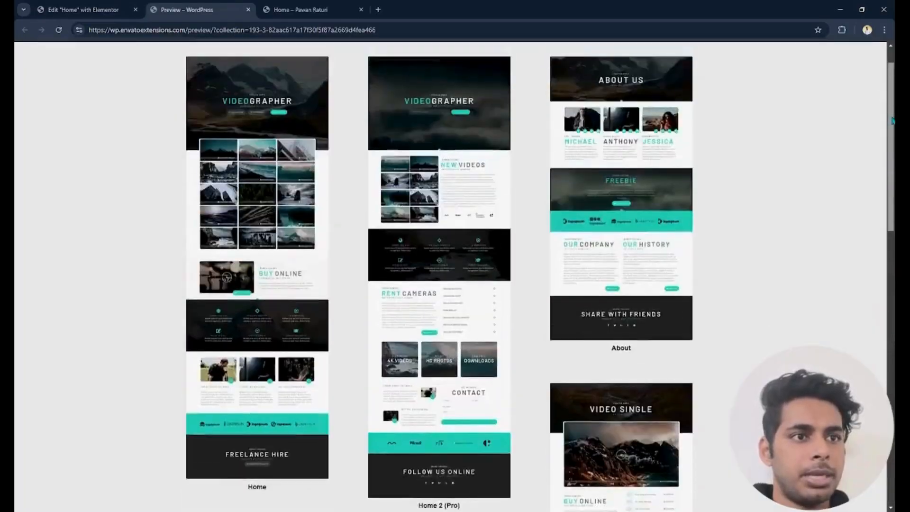
# - Look through the page template previews of the Videographer kit
pyautogui.scroll(-5, 451, 277)
pyautogui.scroll(-2, 451, 277)
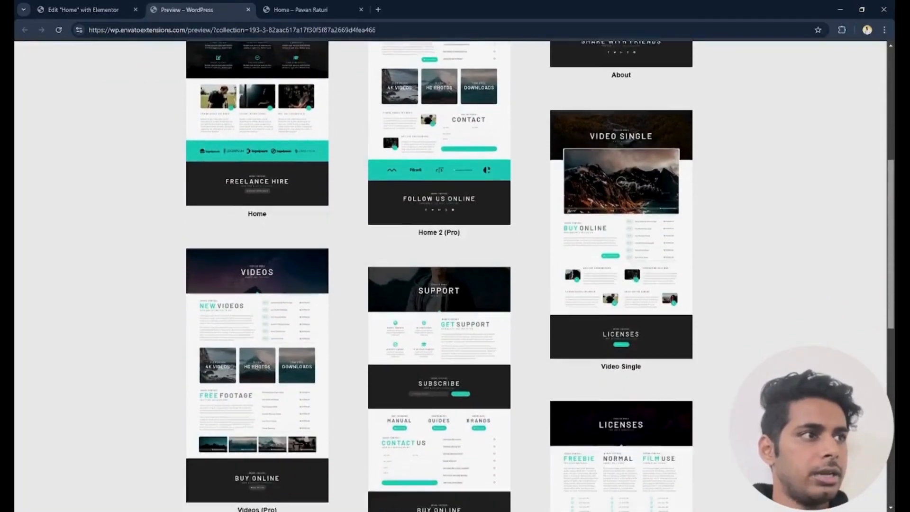
pyautogui.scroll(3, 451, 277)
pyautogui.scroll(-3, 451, 277)
pyautogui.scroll(-1, 444, 170)
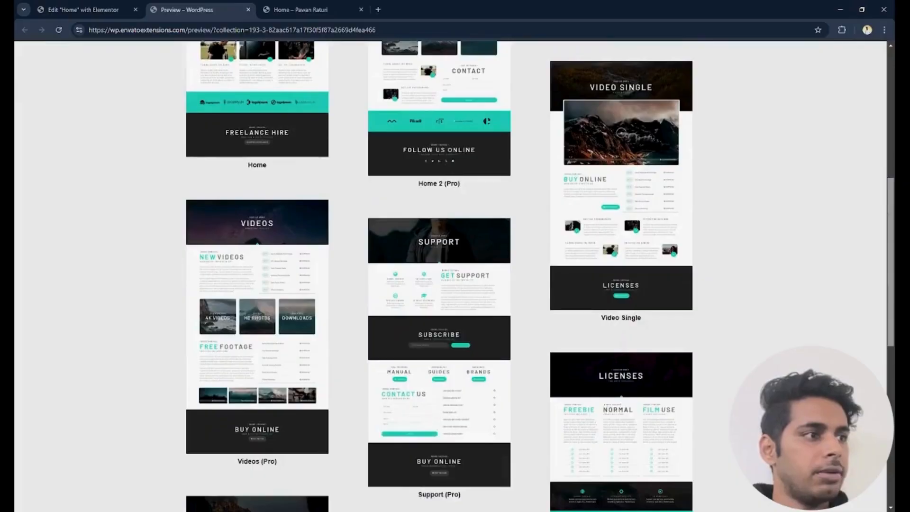
pyautogui.scroll(7, 445, 169)
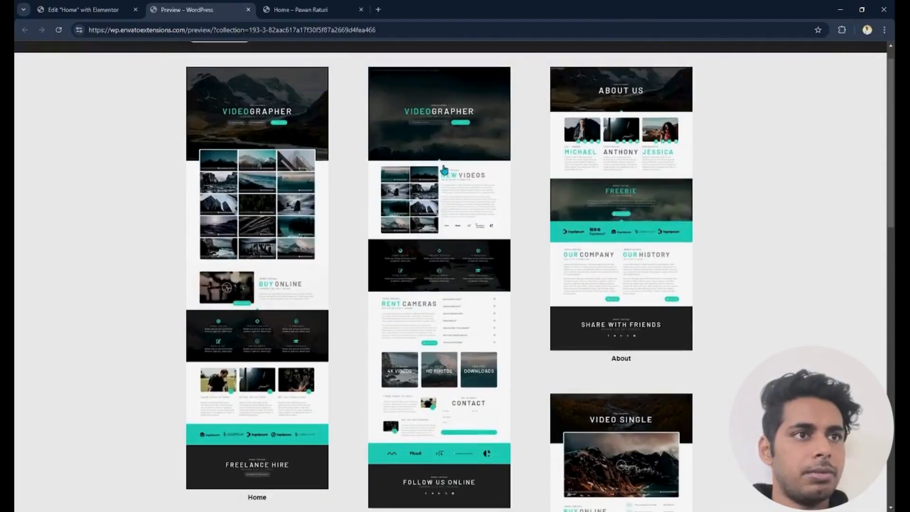
# - Open the full preview of the kit's Home template and examine its hero section and image gallery
pyautogui.click(244, 190)
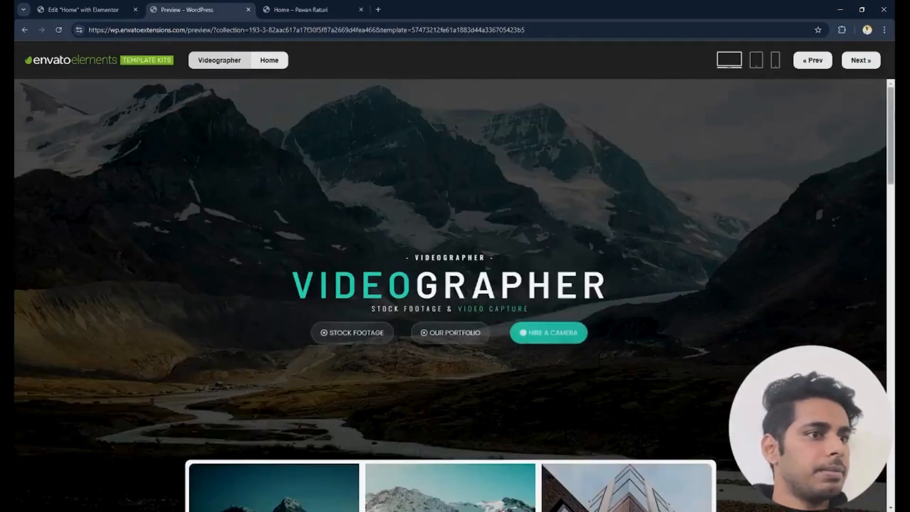
pyautogui.scroll(-5, 332, 106)
pyautogui.scroll(-8, 454, 293)
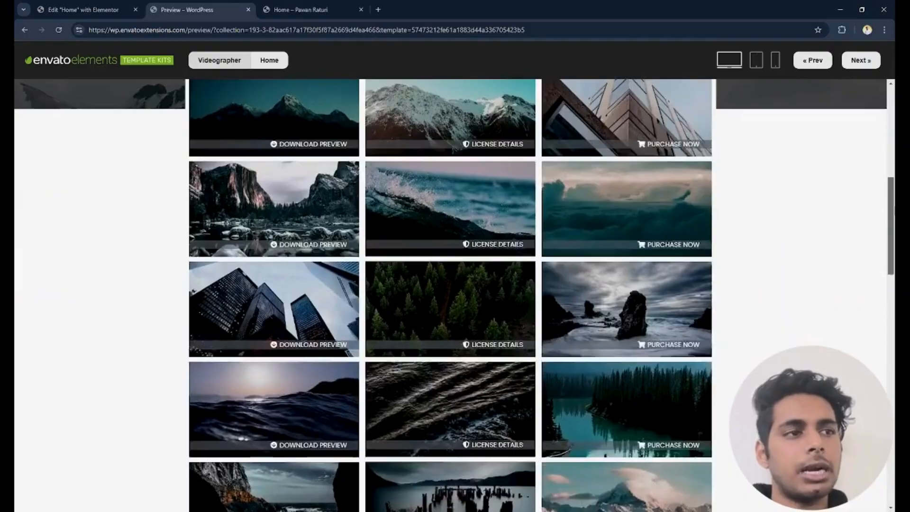
pyautogui.scroll(9, 454, 294)
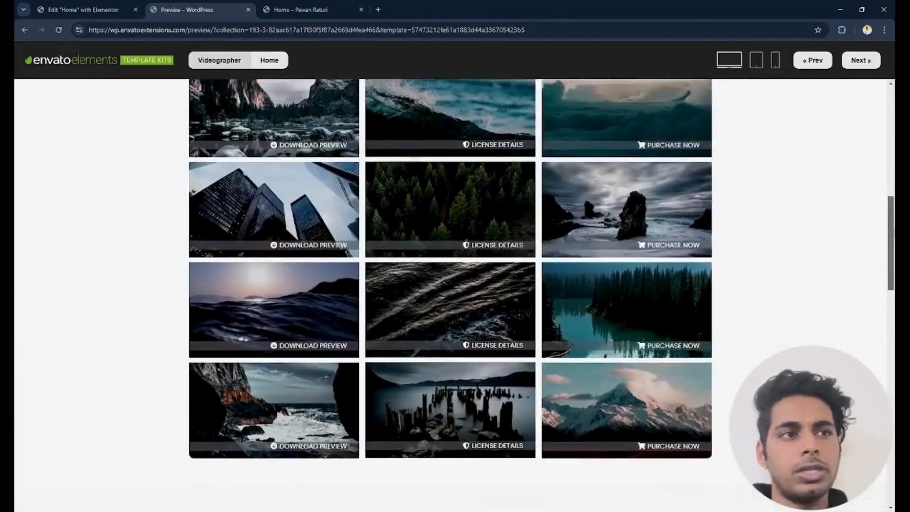
pyautogui.scroll(3, 454, 294)
pyautogui.scroll(-4, 454, 293)
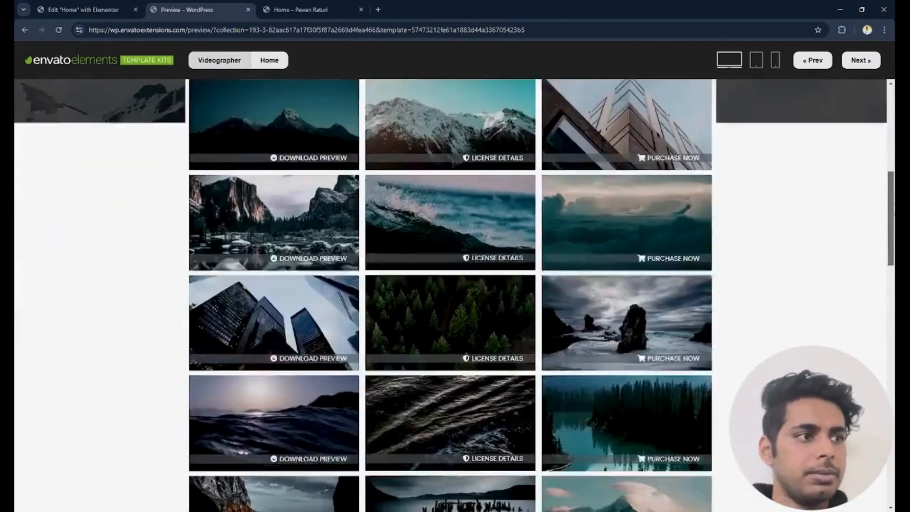
pyautogui.scroll(8, 454, 294)
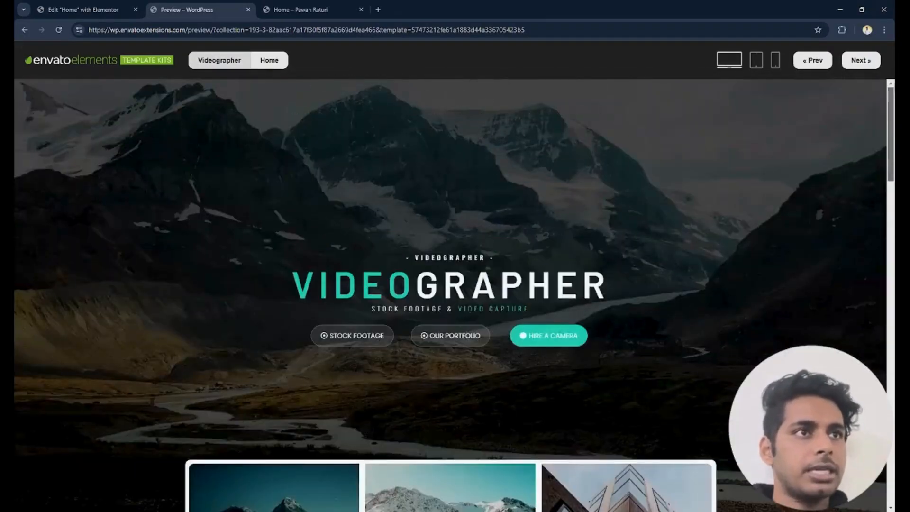
# - Return to the Home page's Elementor editor and open the Videographer kit from the free template kits found for "video"
pyautogui.click(57, 6)
pyautogui.click(403, 376)
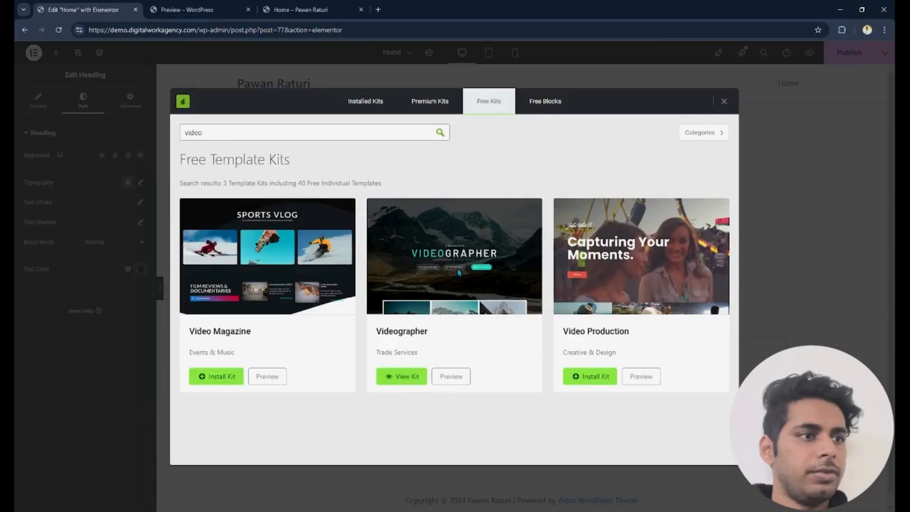
pyautogui.click(400, 377)
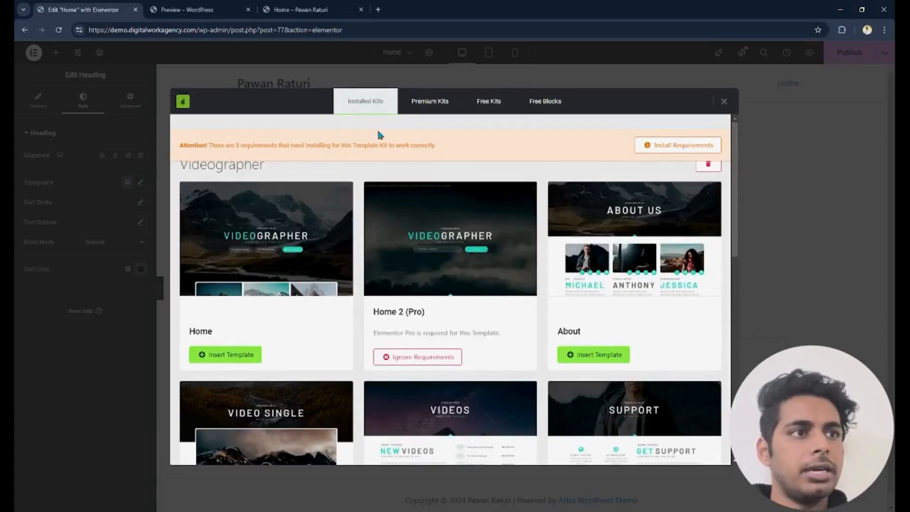
# - Check the kit's missing requirements without installing them, and insert the Videographer Home template into the page
pyautogui.click(666, 147)
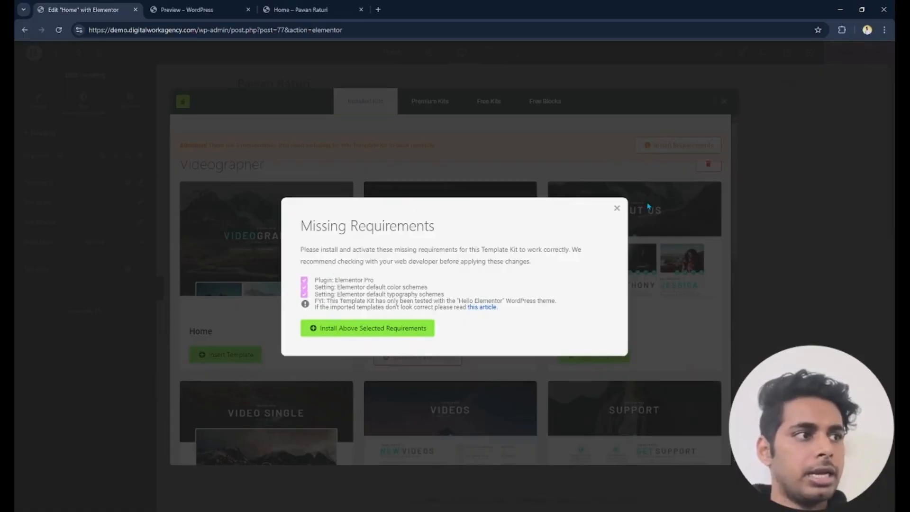
pyautogui.click(616, 208)
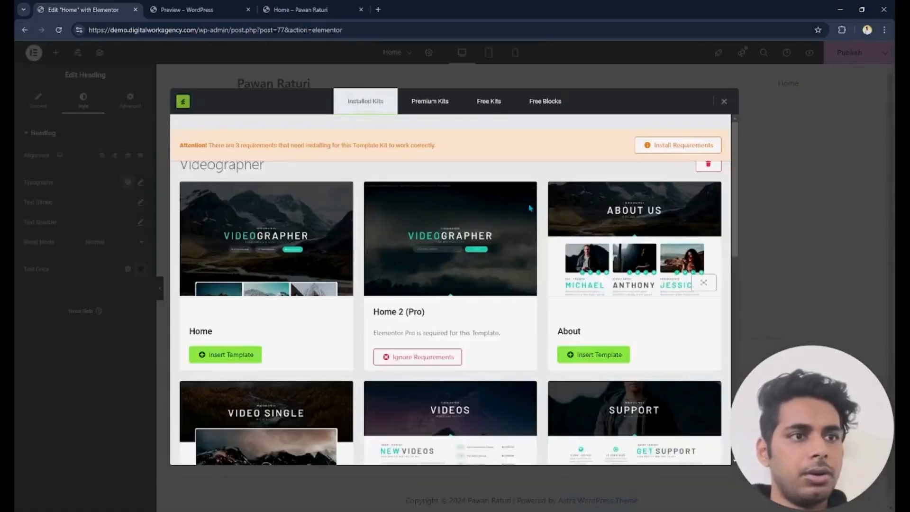
pyautogui.click(229, 355)
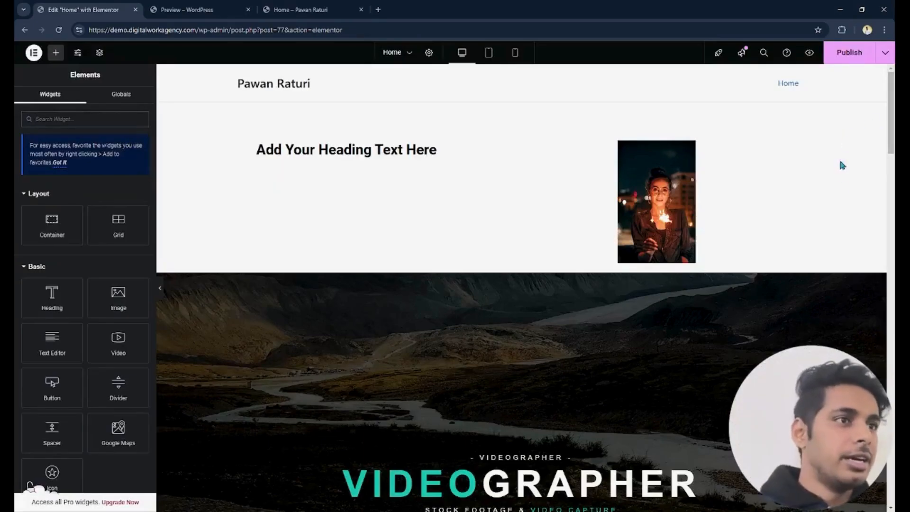
# - Delete the old container with the heading and image above the inserted template
pyautogui.scroll(-5, 892, 111)
pyautogui.scroll(5, 892, 110)
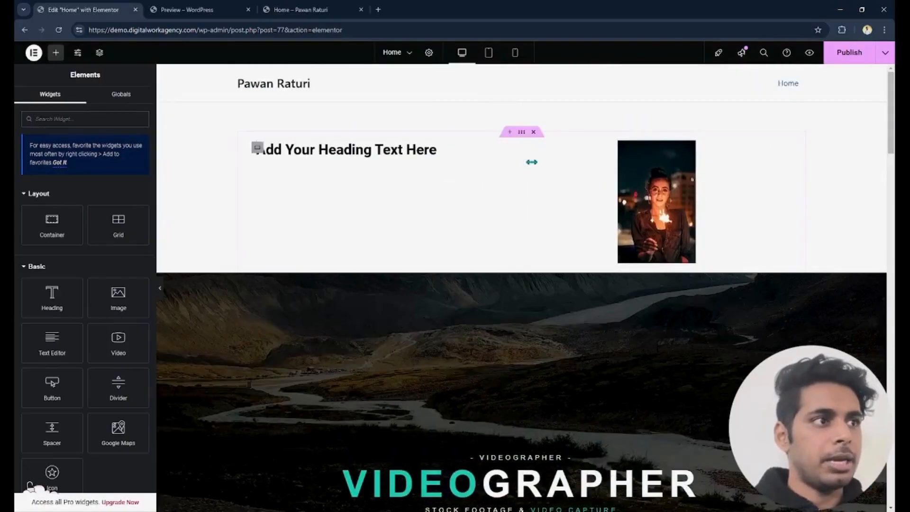
pyautogui.click(534, 134)
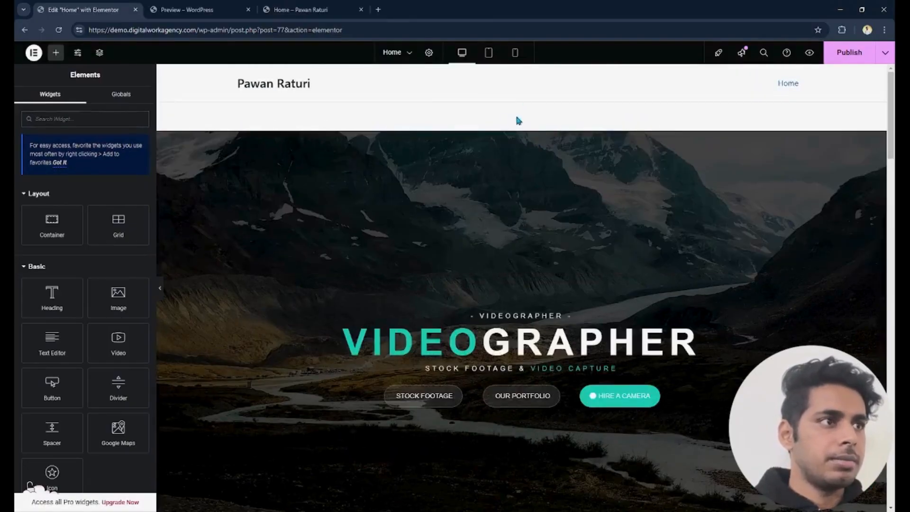
# - Examine the inserted template's sections on the page, from the hero and gallery down to the Freelance Hire section
pyautogui.scroll(-6, 522, 284)
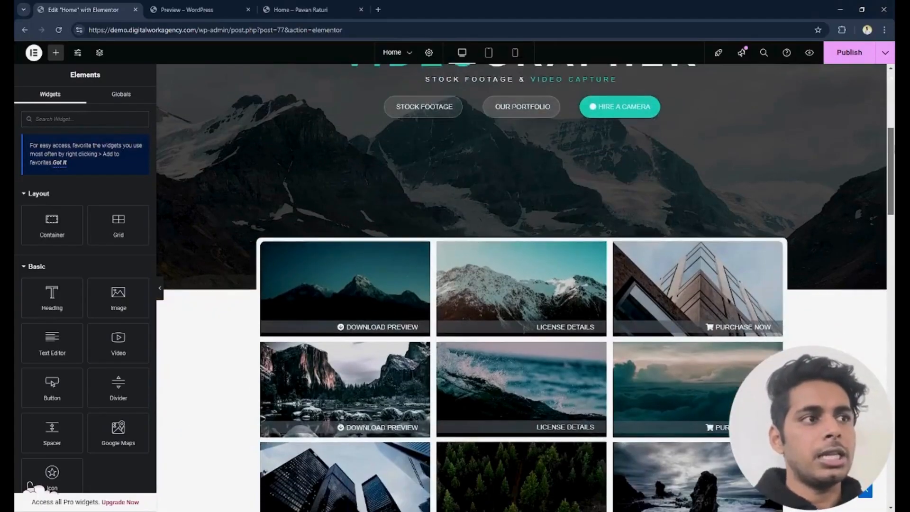
pyautogui.scroll(-12, 890, 302)
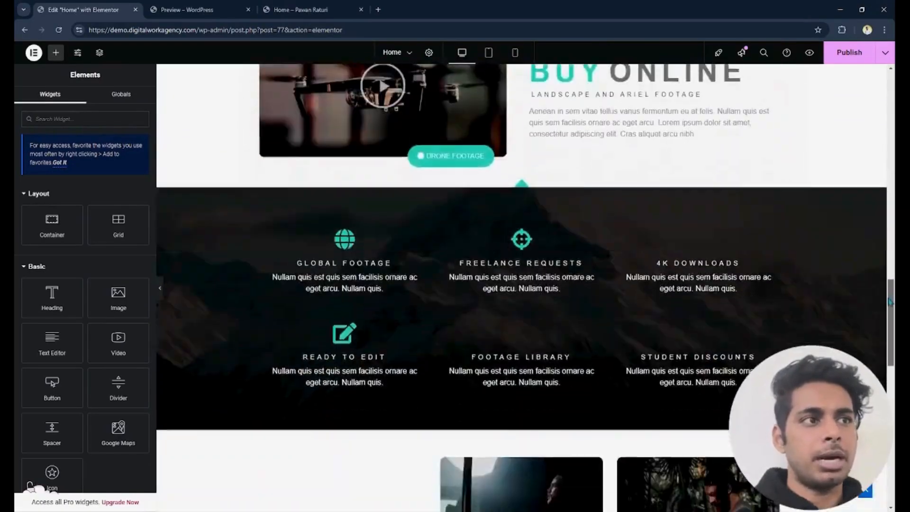
pyautogui.scroll(-15, 889, 301)
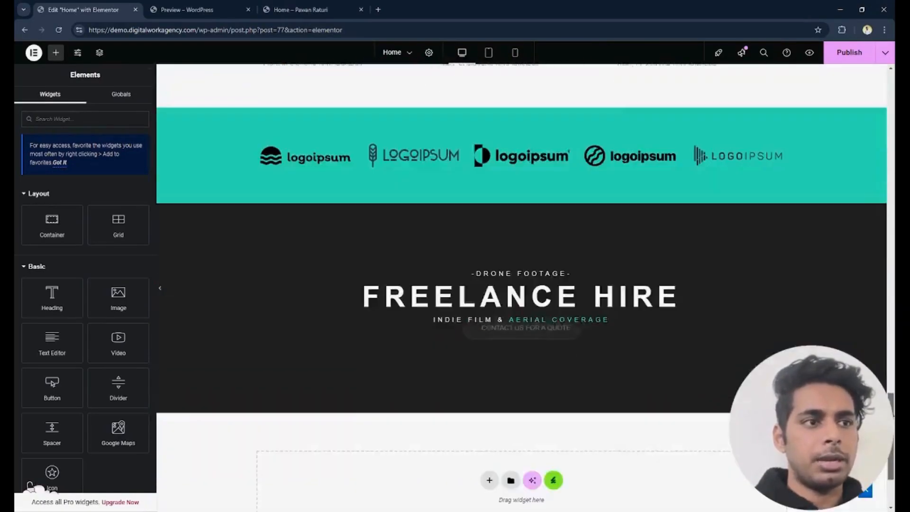
pyautogui.scroll(-3, 522, 284)
pyautogui.scroll(10, 521, 284)
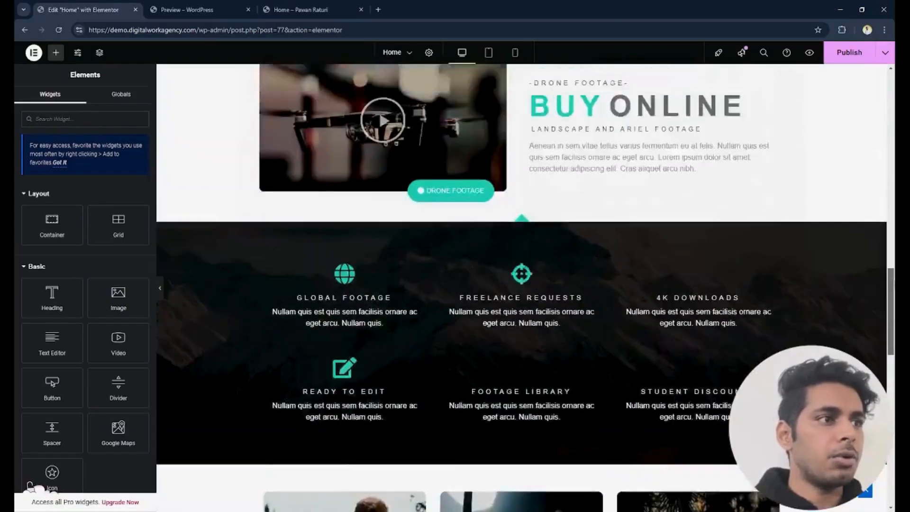
pyautogui.scroll(1, 522, 285)
pyautogui.scroll(10, 522, 284)
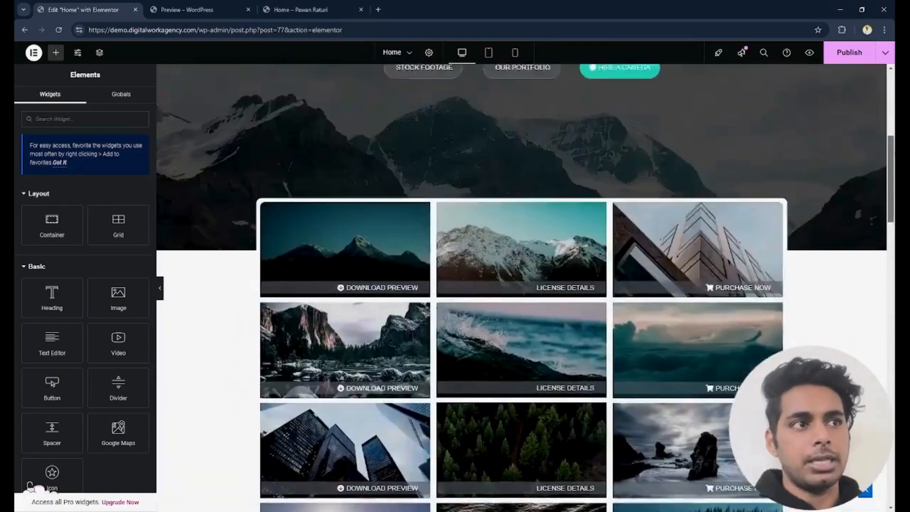
pyautogui.scroll(-10, 521, 284)
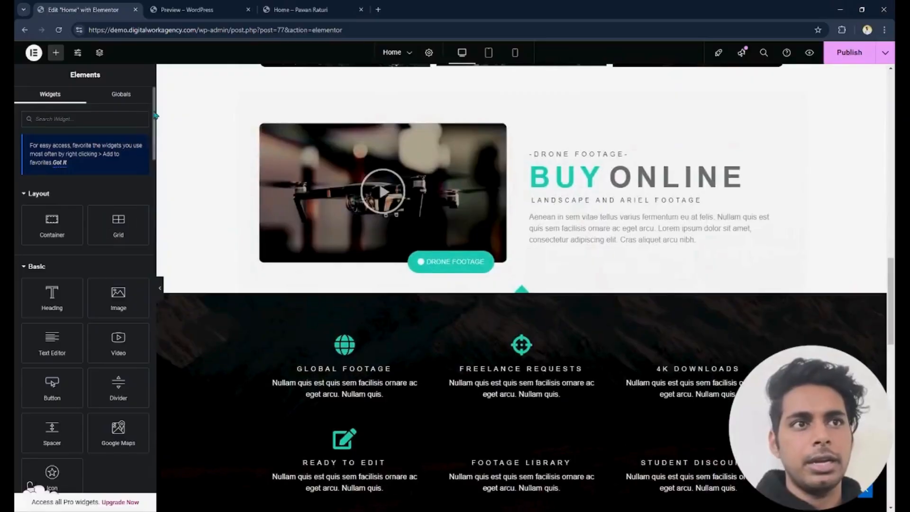
pyautogui.scroll(-5, 148, 171)
pyautogui.scroll(5, 149, 170)
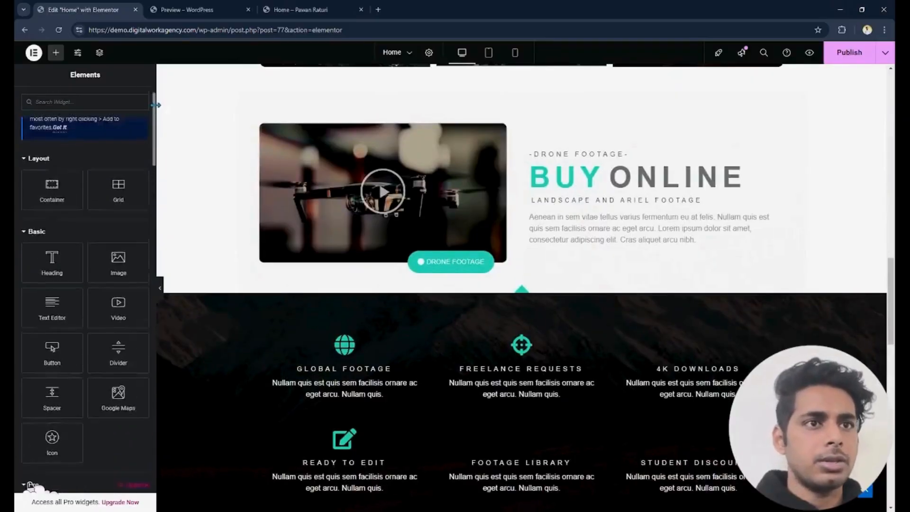
pyautogui.scroll(-8, 522, 284)
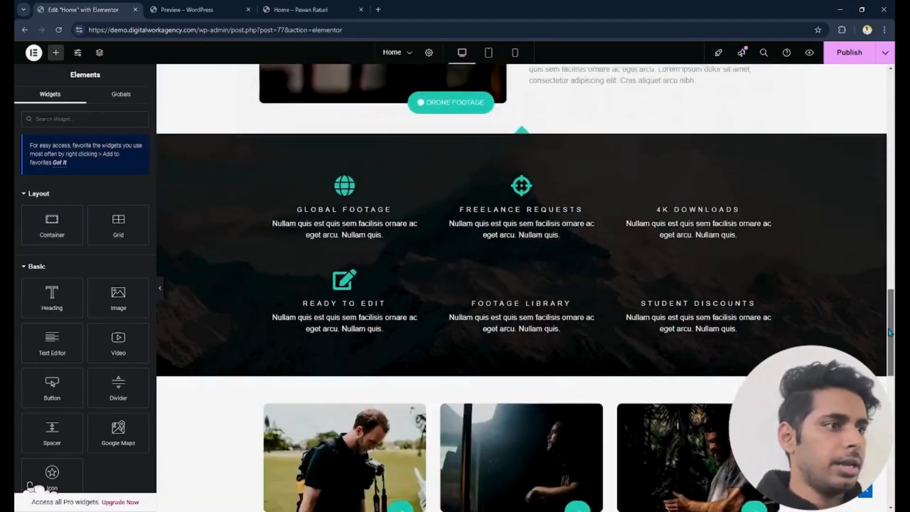
pyautogui.scroll(1, 521, 285)
pyautogui.scroll(-9, 522, 285)
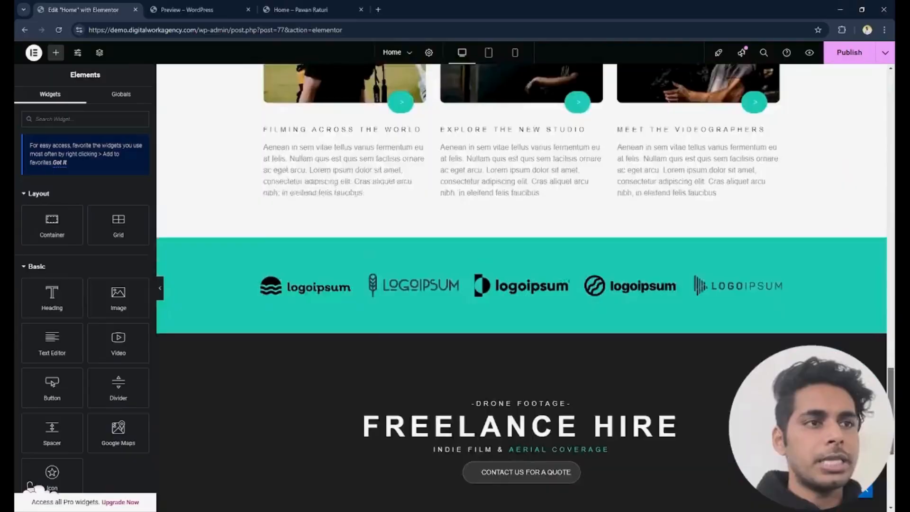
pyautogui.scroll(-1, 522, 284)
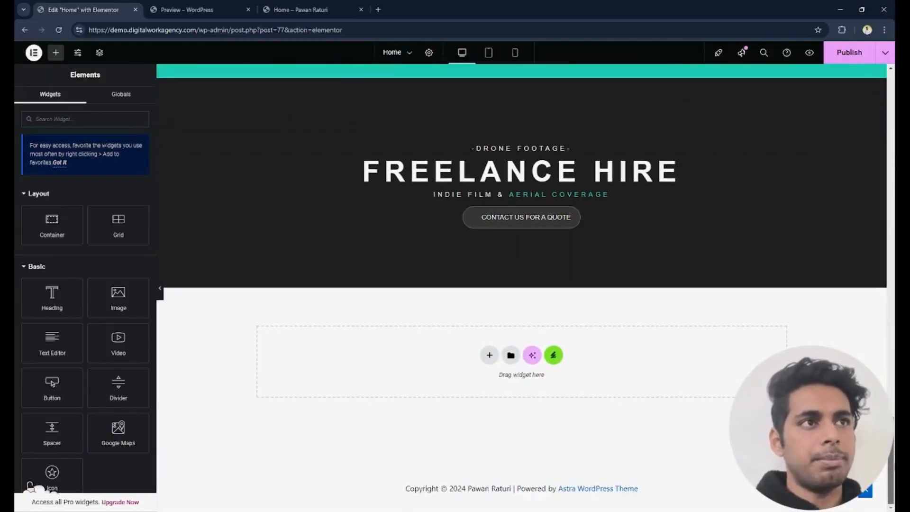
pyautogui.scroll(9, 522, 284)
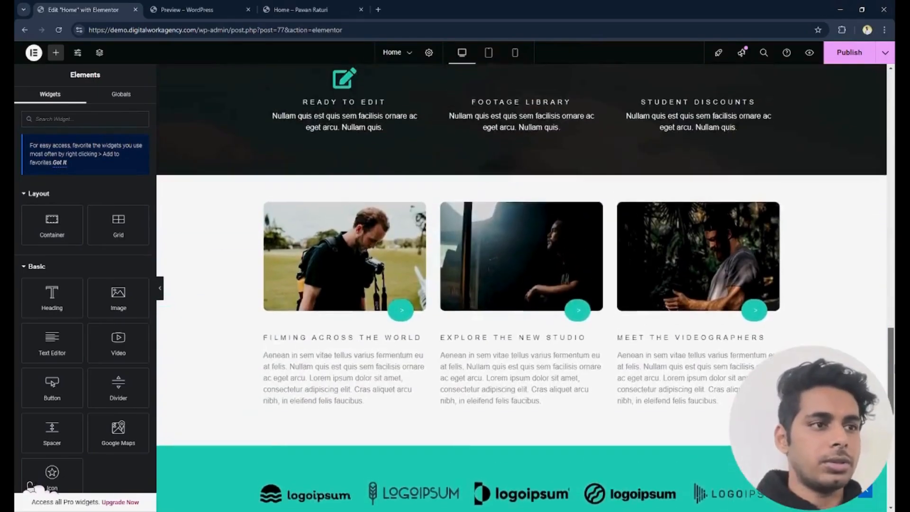
pyautogui.scroll(12, 521, 285)
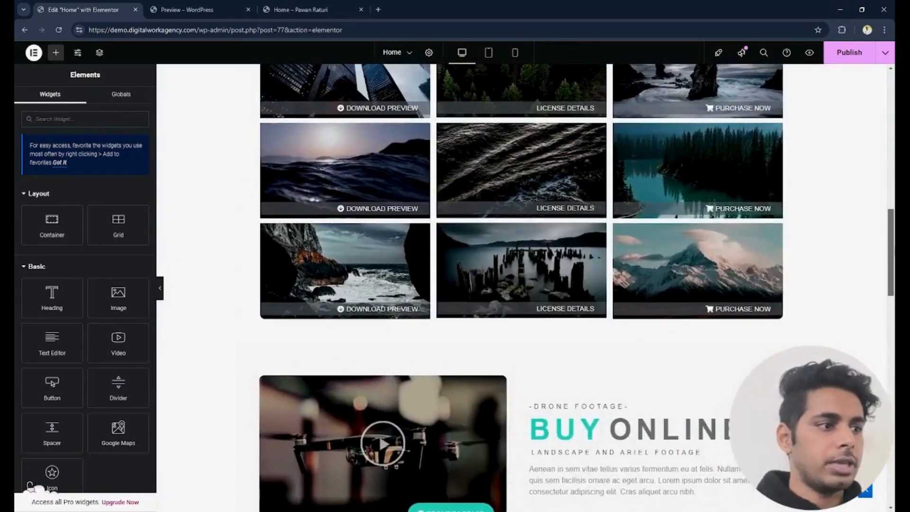
# - Select the Freelance Requests icon box and inspect its title, description and icon library choices without changing them
pyautogui.scroll(-7, 437, 260)
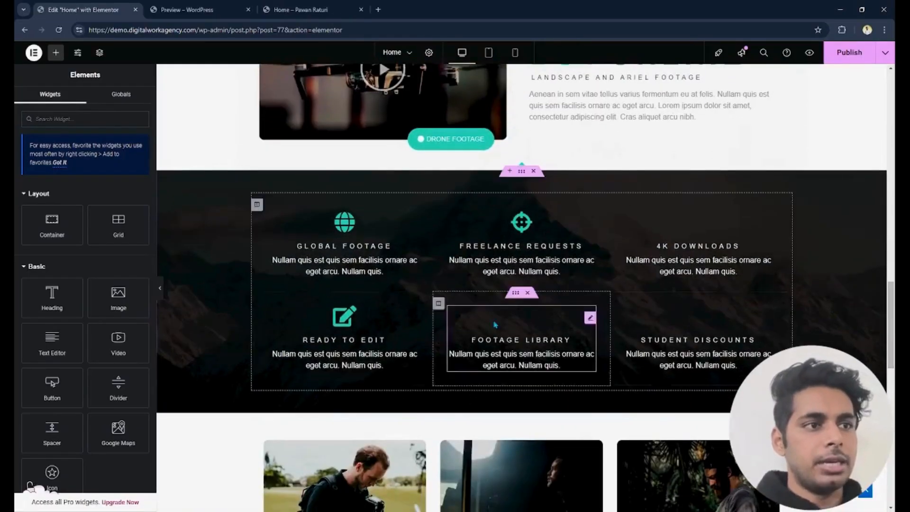
pyautogui.click(527, 245)
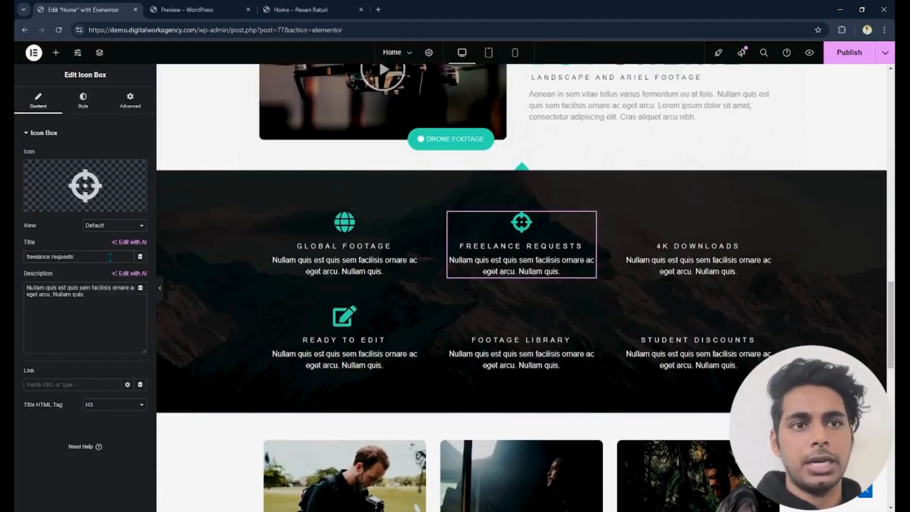
pyautogui.hotkey('ctrl', 'a')
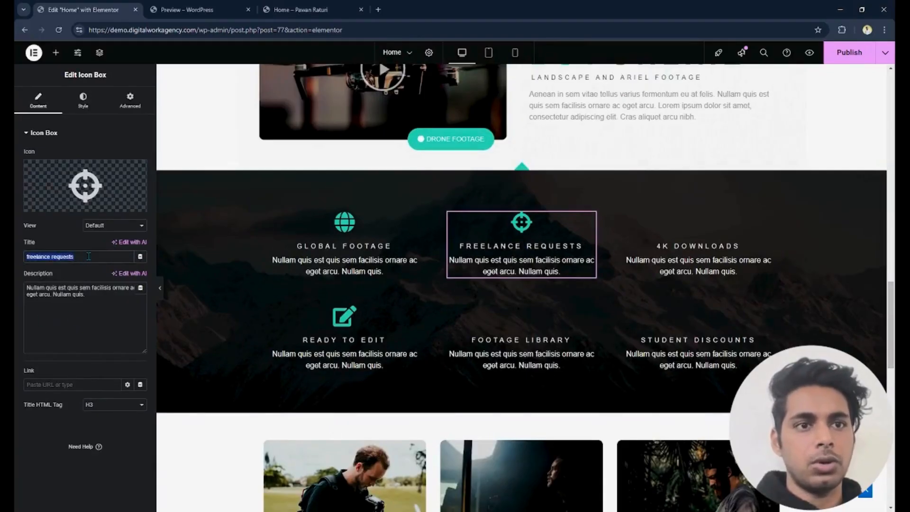
pyautogui.click(88, 309)
pyautogui.hotkey('ctrl', 'a')
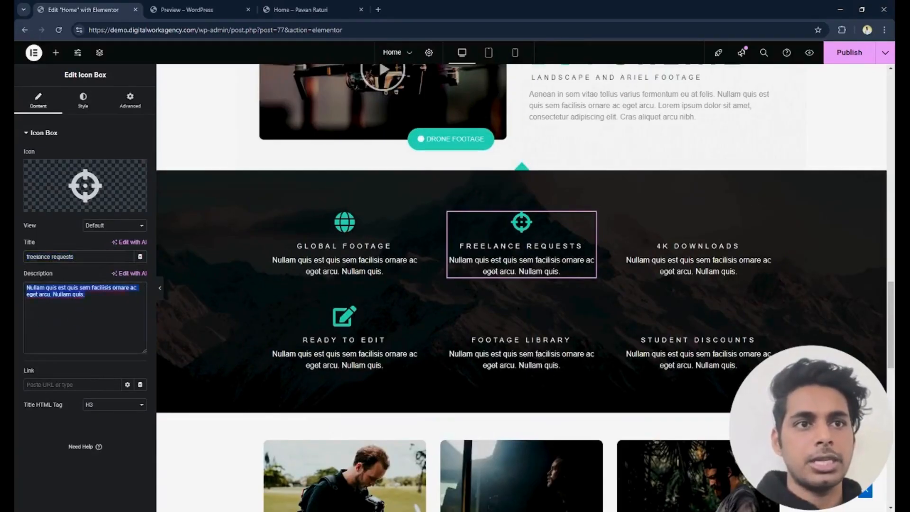
pyautogui.click(70, 194)
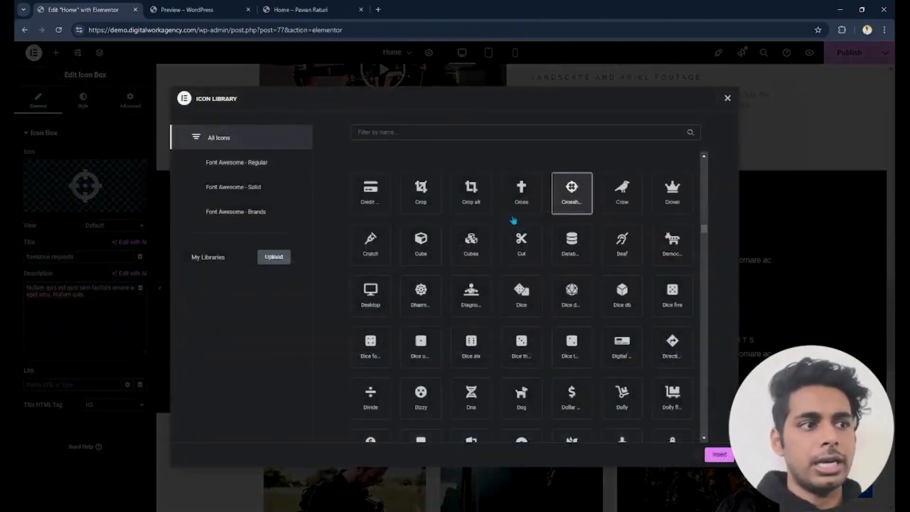
pyautogui.click(727, 98)
# - Try olive-green and crimson background colours on the Drone Footage button
pyautogui.scroll(3, 493, 261)
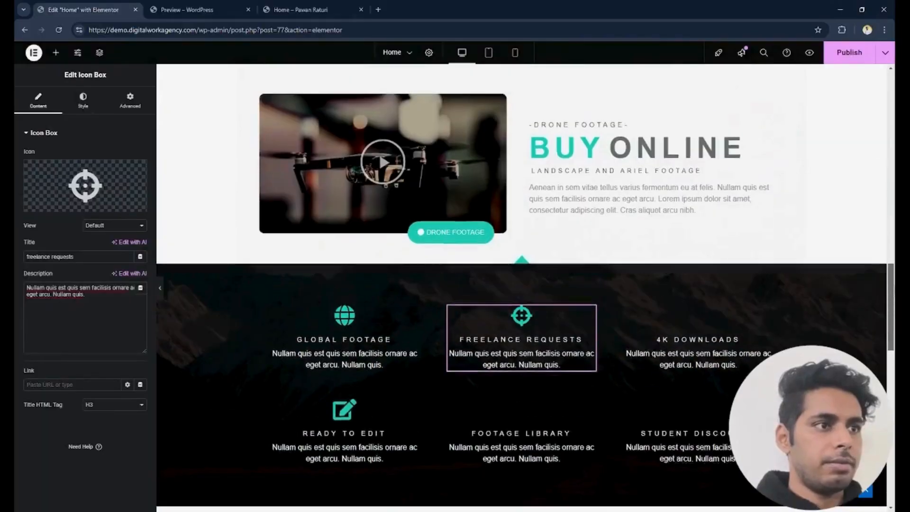
pyautogui.click(493, 261)
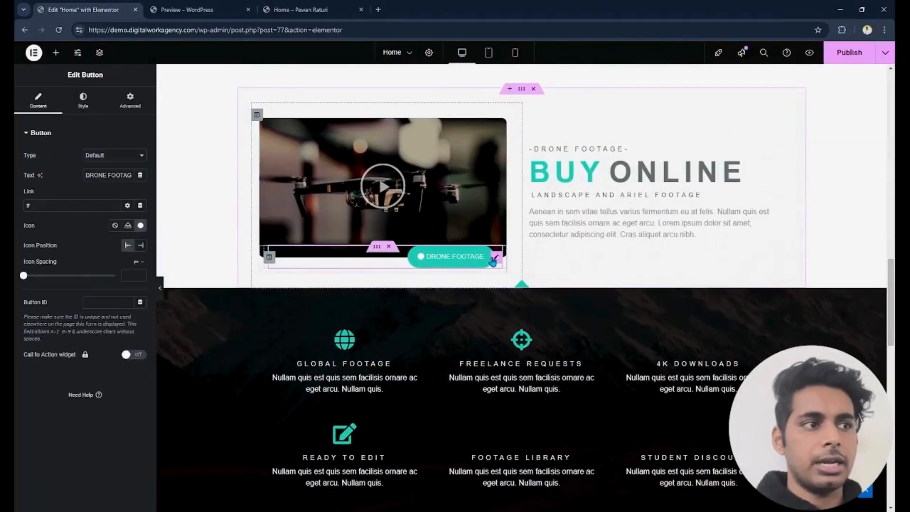
pyautogui.click(91, 103)
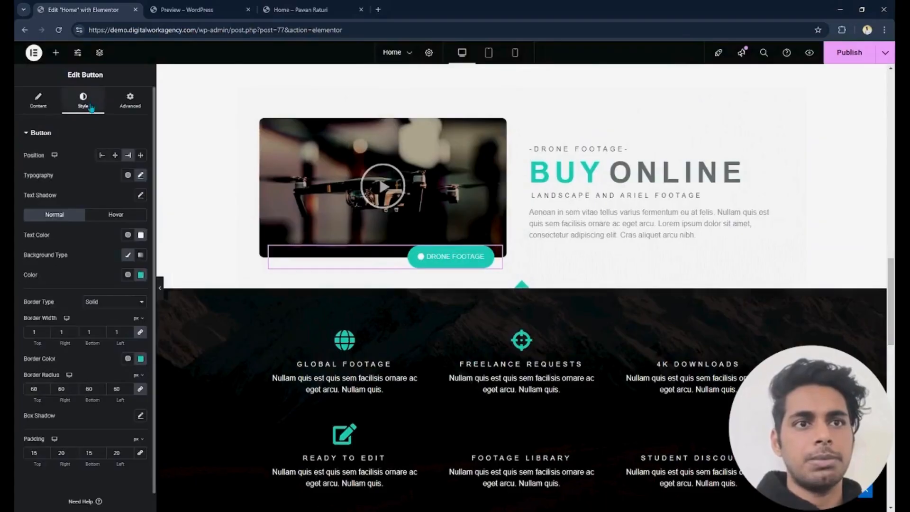
pyautogui.click(140, 275)
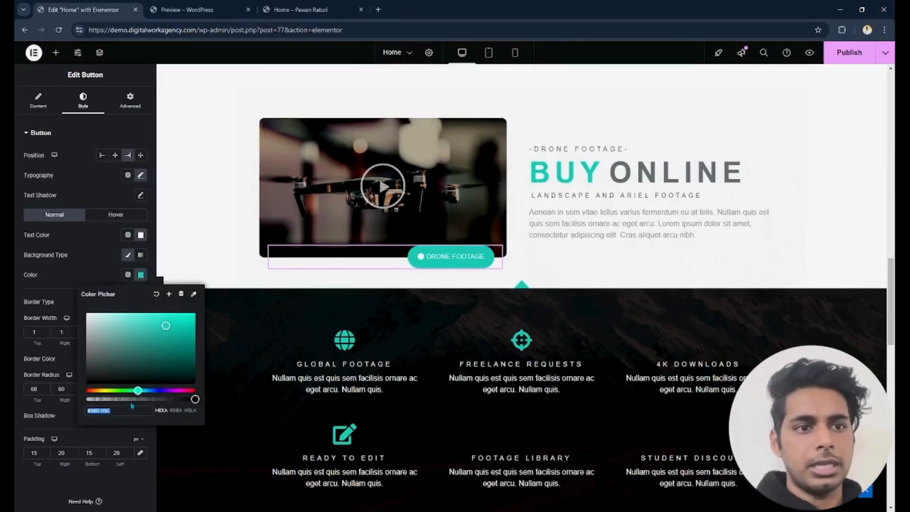
pyautogui.moveTo(132, 392); pyautogui.dragTo(110, 391)
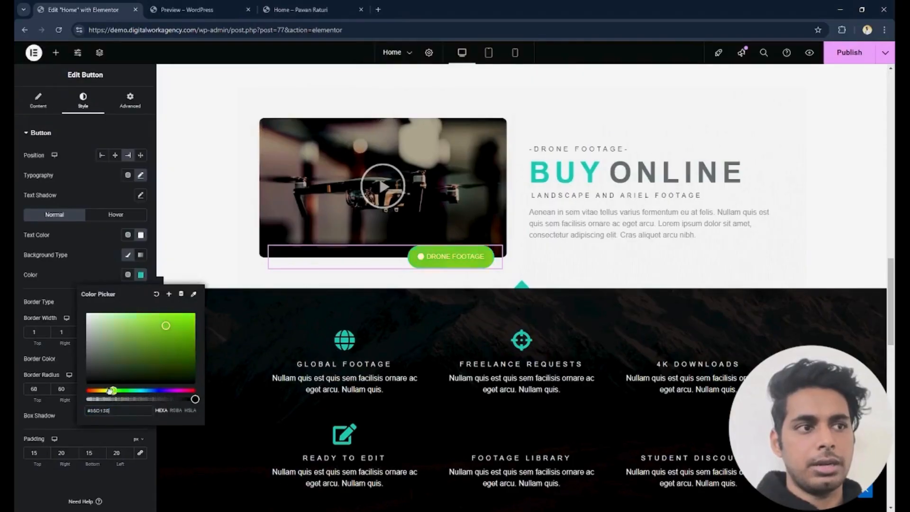
pyautogui.click(170, 313)
pyautogui.click(185, 338)
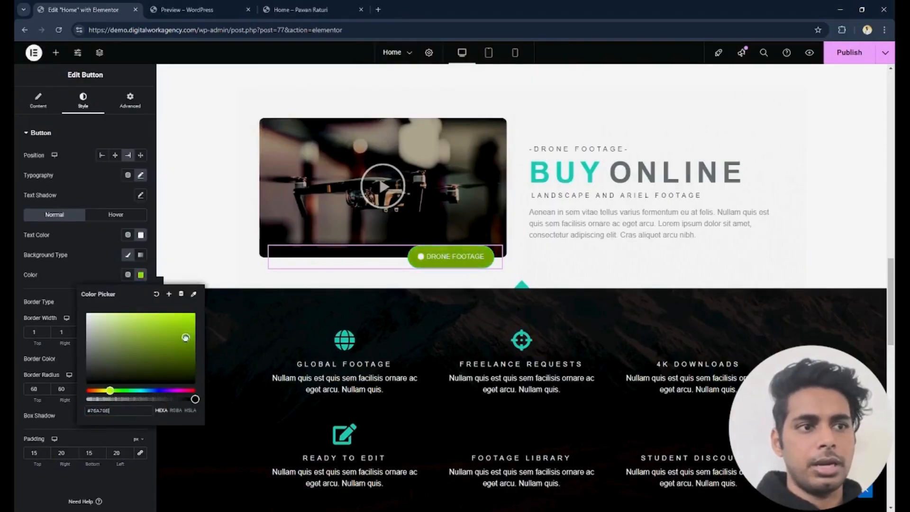
pyautogui.click(179, 390)
pyautogui.moveTo(185, 390); pyautogui.dragTo(191, 391)
pyautogui.moveTo(174, 338); pyautogui.dragTo(171, 321)
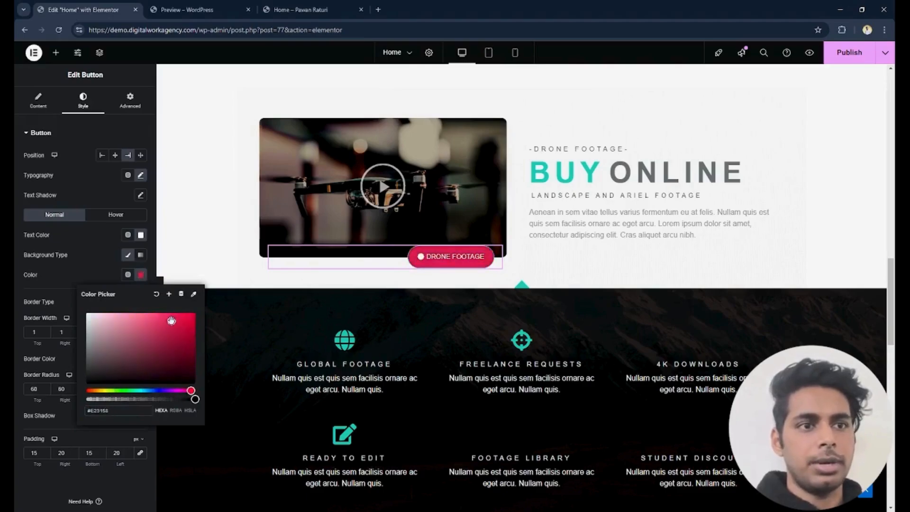
# - Reset the Drone Footage button's background colour to its default
pyautogui.click(156, 295)
pyautogui.click(93, 288)
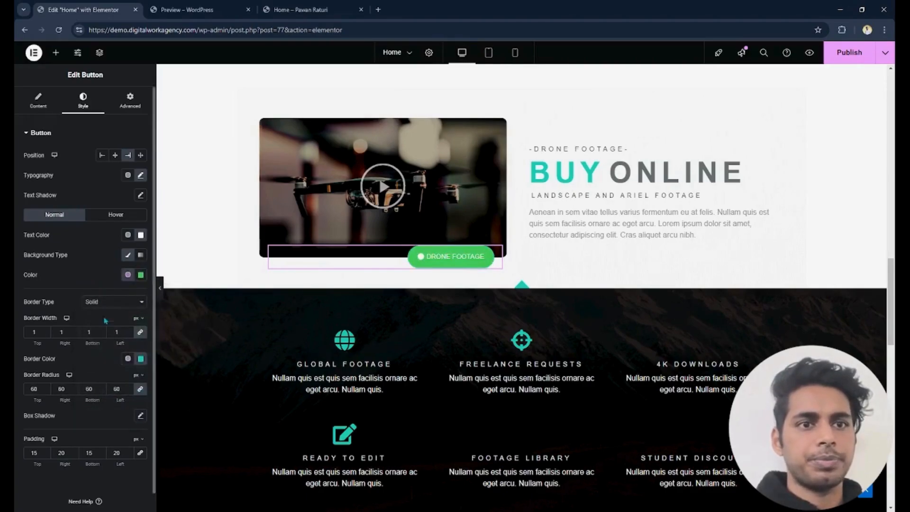
# - Open the first gallery video in its lightbox, close it, and inspect the Video widget's YouTube link and playback options
pyautogui.scroll(3, 521, 294)
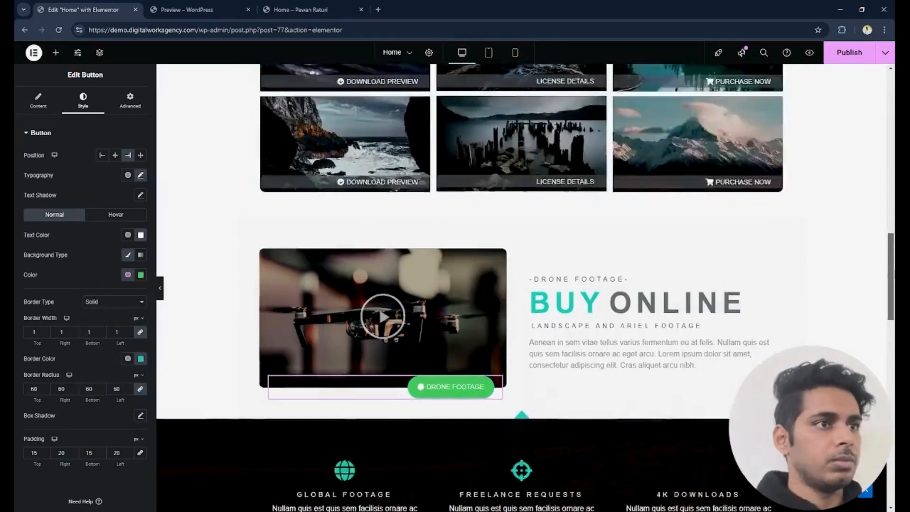
pyautogui.scroll(8, 401, 237)
pyautogui.click(400, 170)
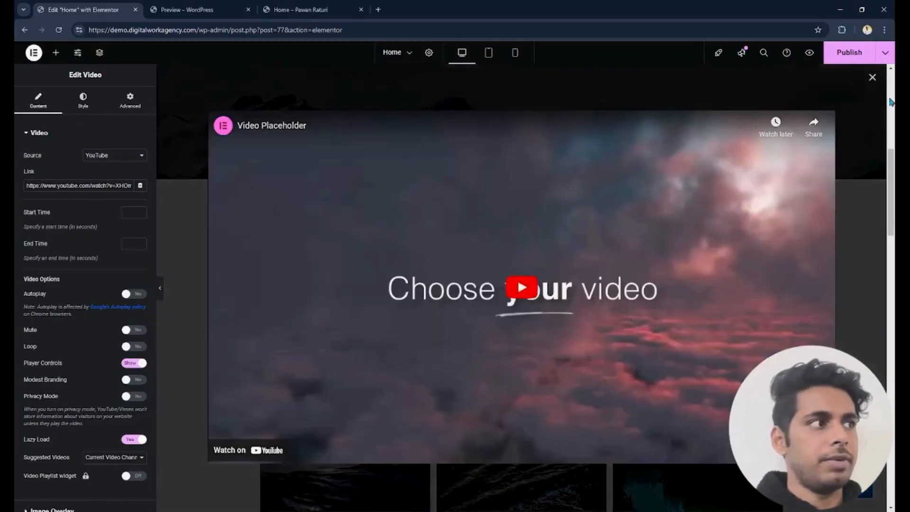
pyautogui.click(872, 78)
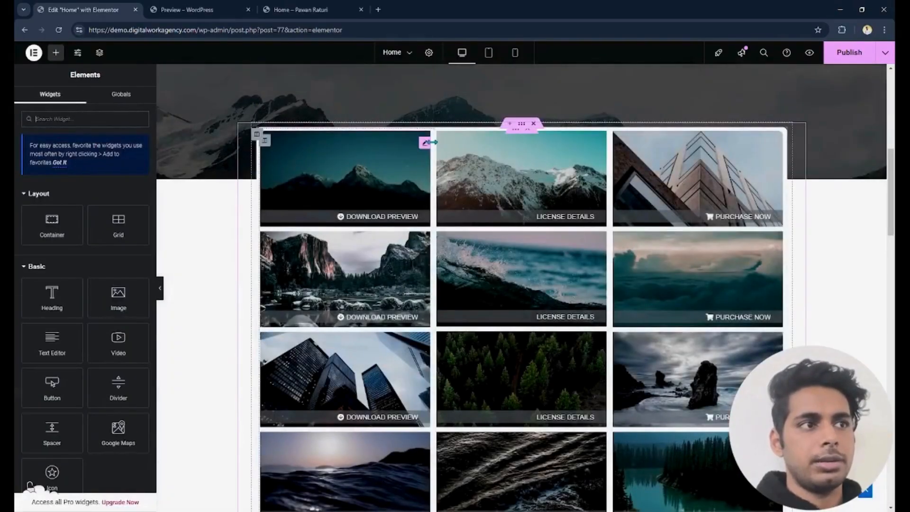
pyautogui.click(427, 142)
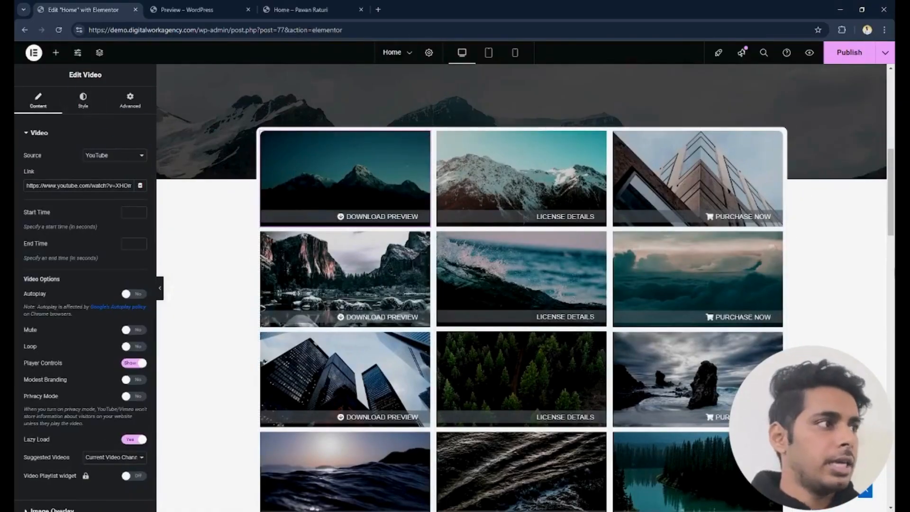
# - Review the Home page's hero, gallery and Drone Footage section in the editor, and the hero on the live site
pyautogui.scroll(6, 522, 284)
pyautogui.scroll(-15, 522, 285)
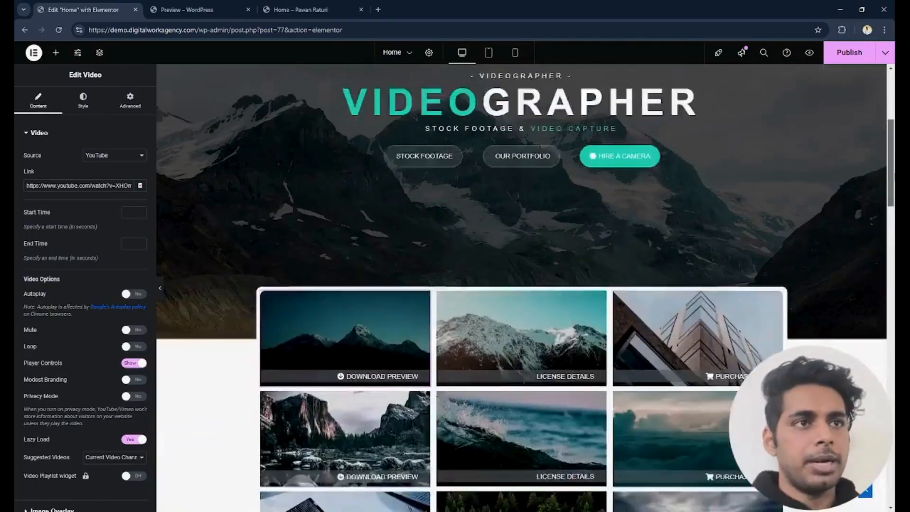
pyautogui.scroll(5, 522, 285)
pyautogui.scroll(10, 521, 285)
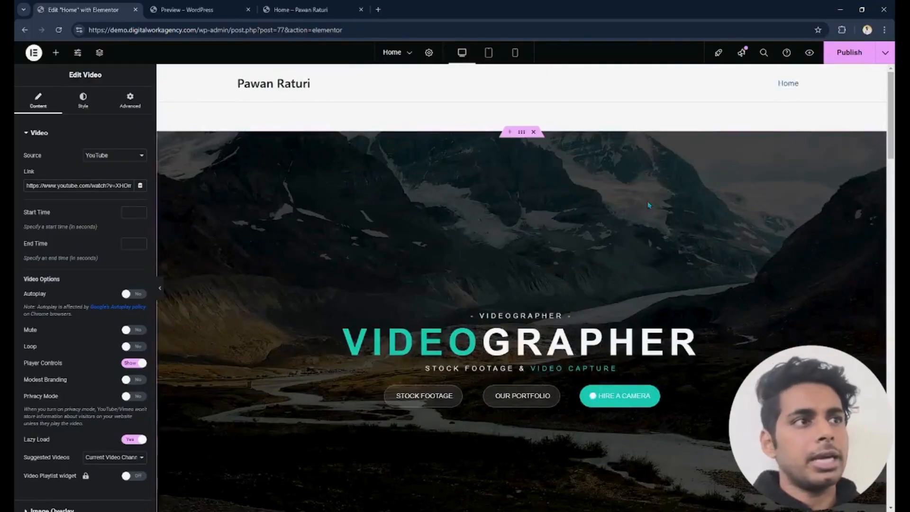
pyautogui.scroll(-15, 522, 285)
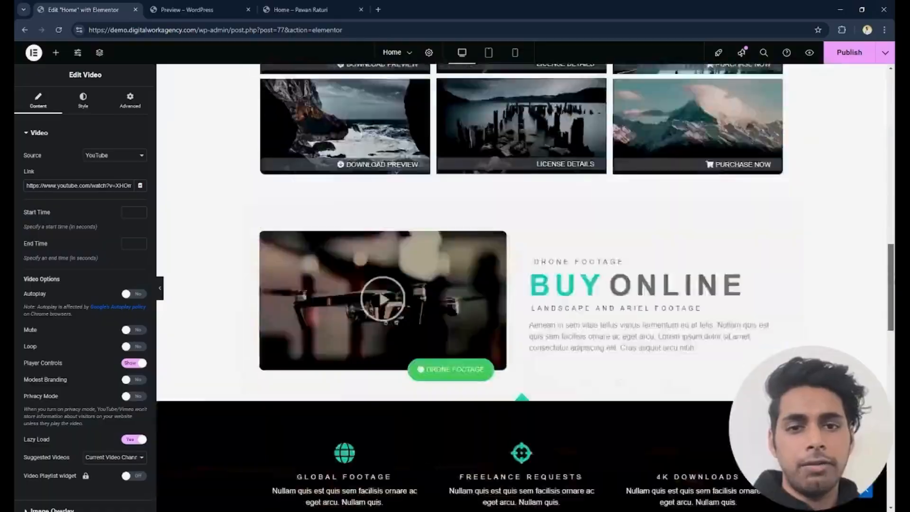
pyautogui.scroll(15, 521, 285)
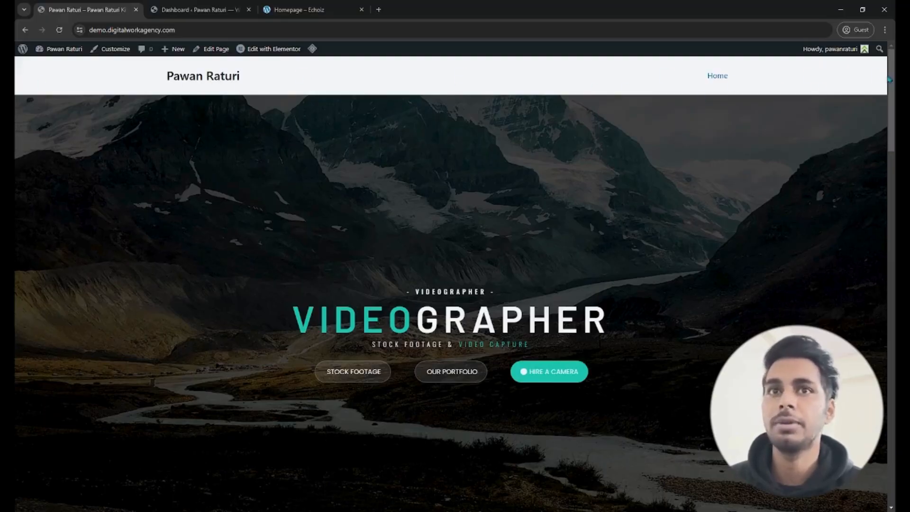
pyautogui.moveTo(891, 85)
pyautogui.mouseDown()
pyautogui.moveTo(892, 438)
pyautogui.moveTo(892, 85)
pyautogui.mouseUp()
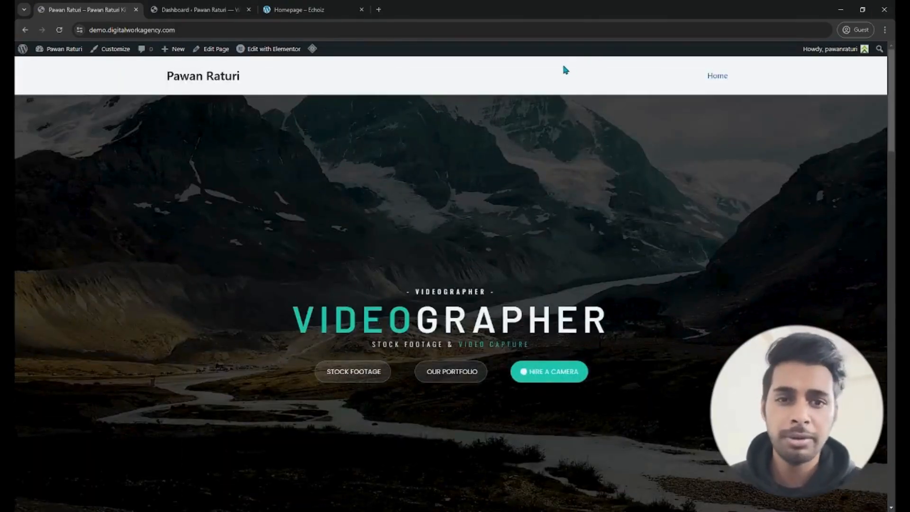
# - Examine the header and footer of the Echoiz demo homepage and compare them with the live site's plain header
pyautogui.click(304, 10)
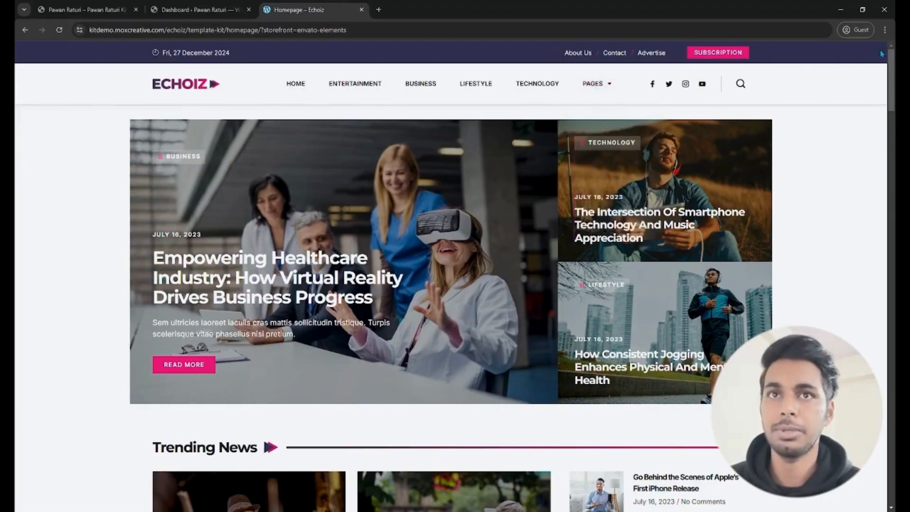
pyautogui.moveTo(891, 64); pyautogui.dragTo(892, 457)
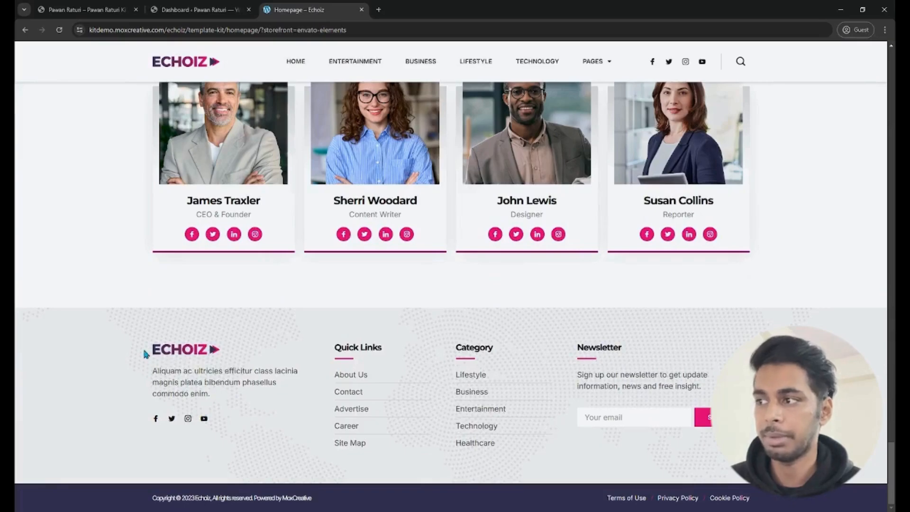
pyautogui.moveTo(154, 376); pyautogui.dragTo(243, 388)
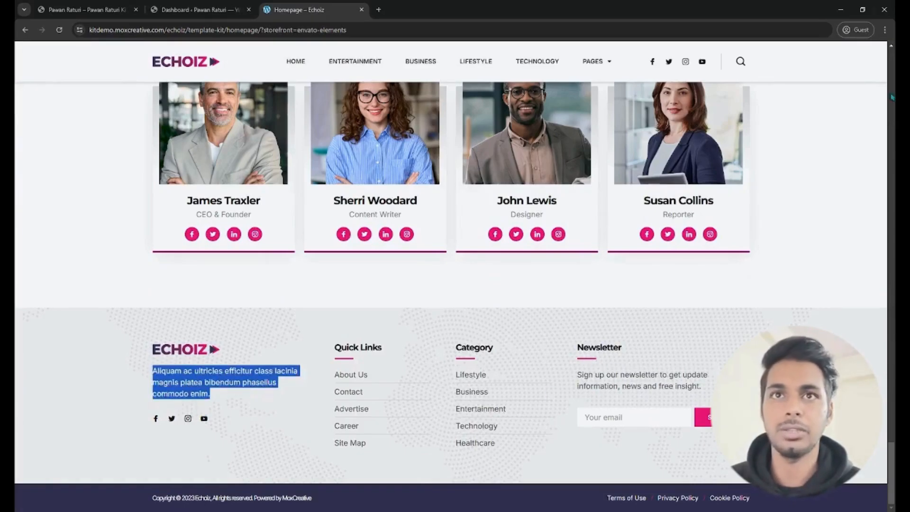
pyautogui.moveTo(891, 470); pyautogui.dragTo(891, 71)
pyautogui.click(60, 9)
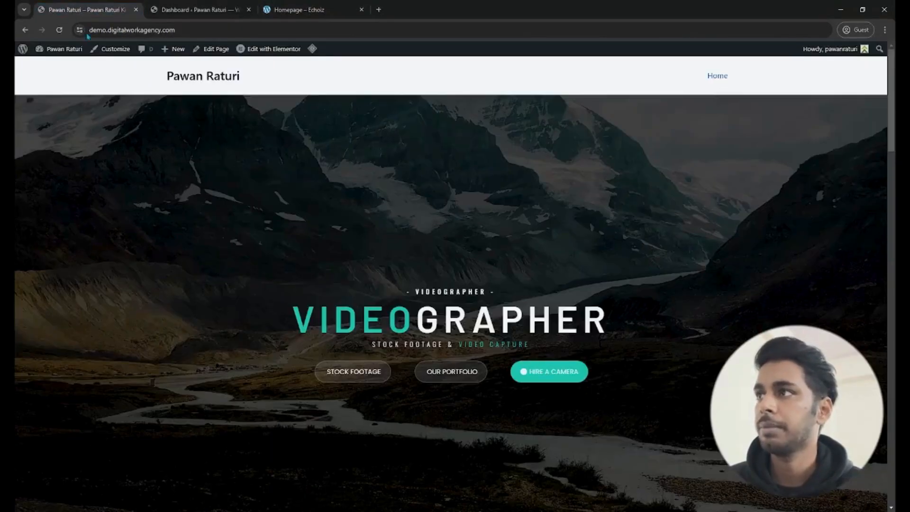
# - Check the installed plugins in the WordPress dashboard and search the plugin directory for "ultimate addons for elementor"
pyautogui.click(182, 10)
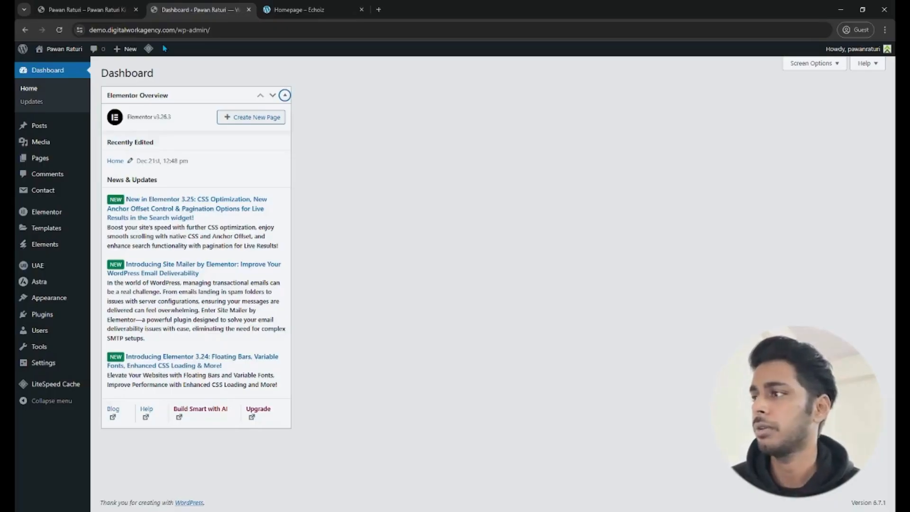
pyautogui.click(54, 320)
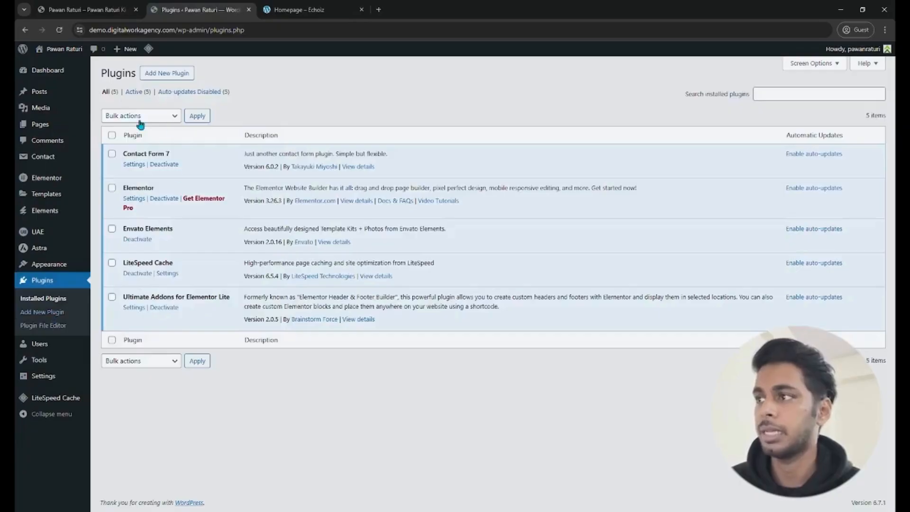
pyautogui.click(176, 74)
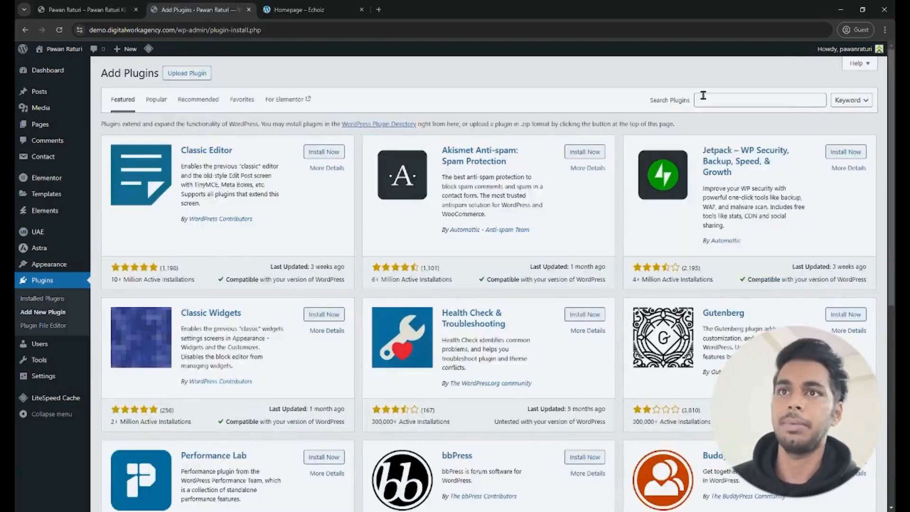
pyautogui.click(718, 100)
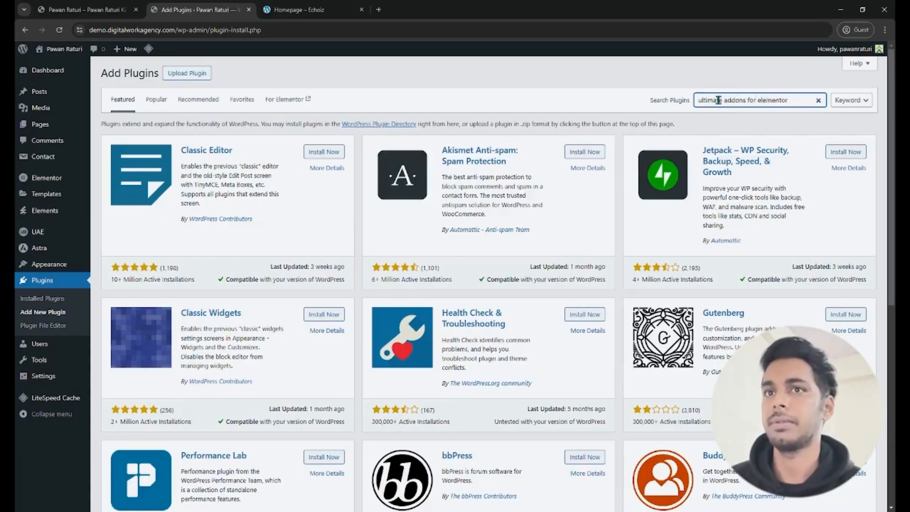
pyautogui.press('Return')
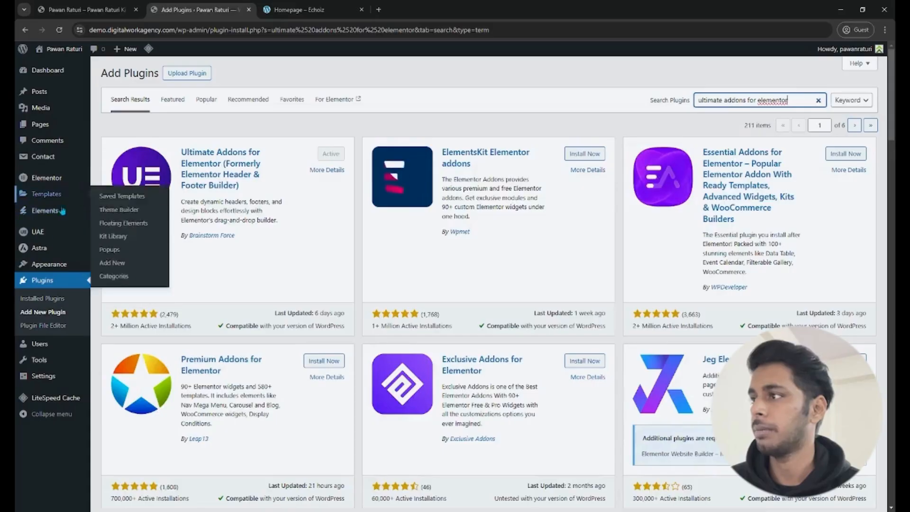
# - Create a new template in the UAE Header & Footer Builder and title it "Header"
pyautogui.moveTo(49, 239)
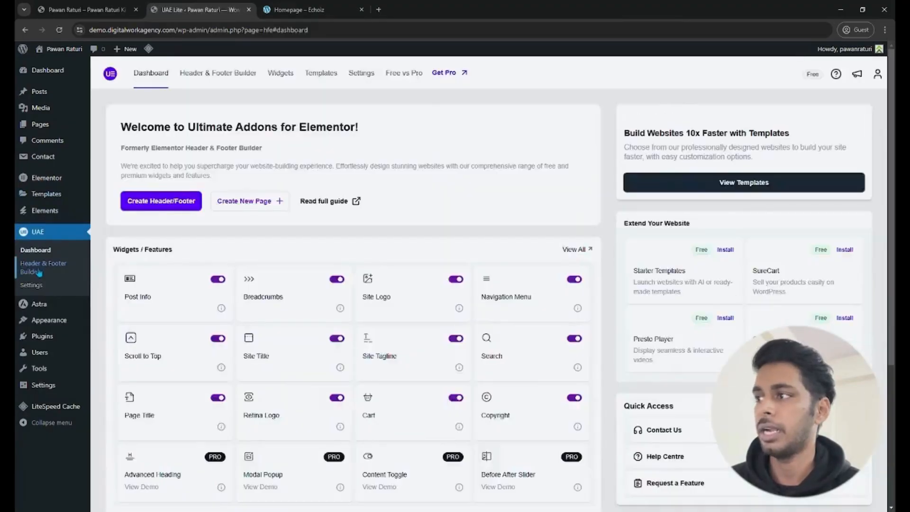
pyautogui.click(38, 272)
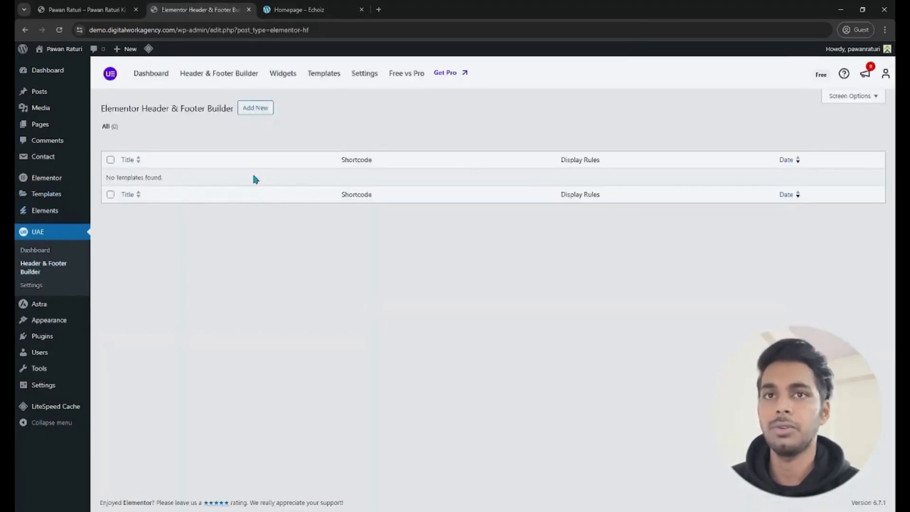
pyautogui.click(246, 109)
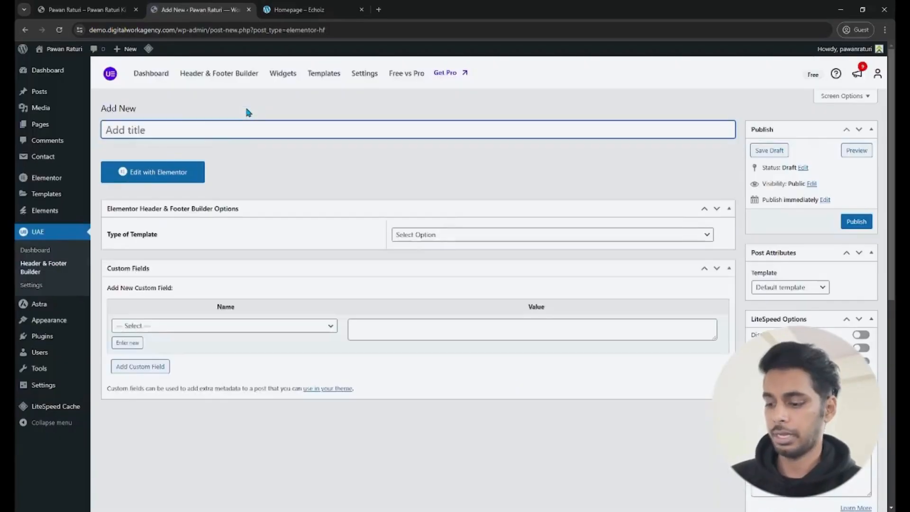
pyautogui.write('He')
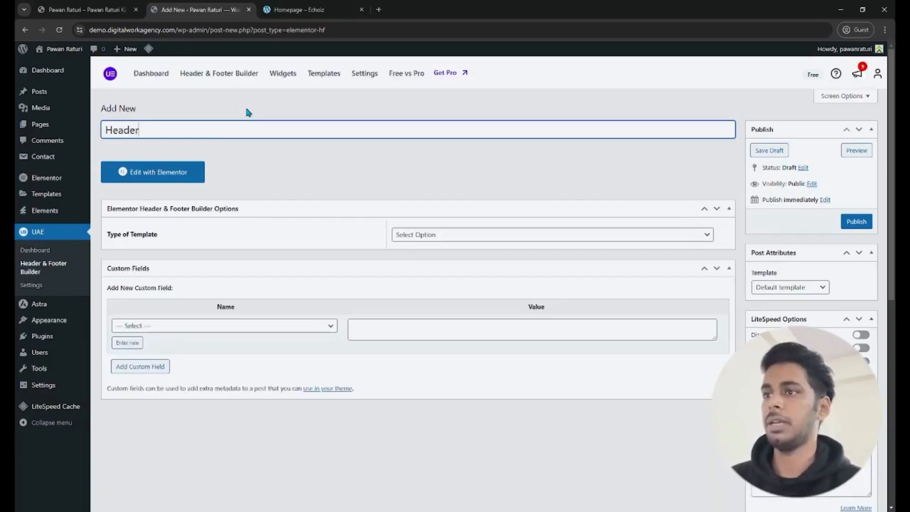
pyautogui.write('ader')
# - Set the template type to Header, display it on the Entire Website, and publish it
pyautogui.click(465, 235)
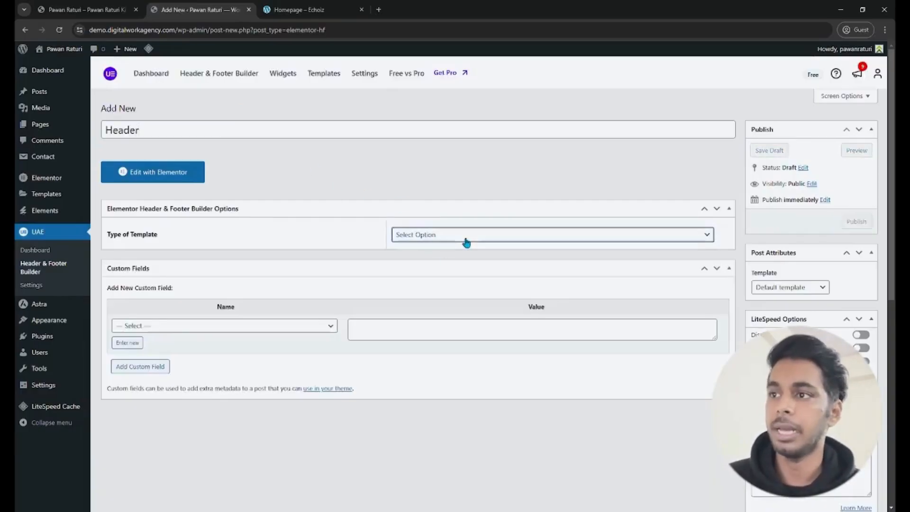
pyautogui.click(435, 266)
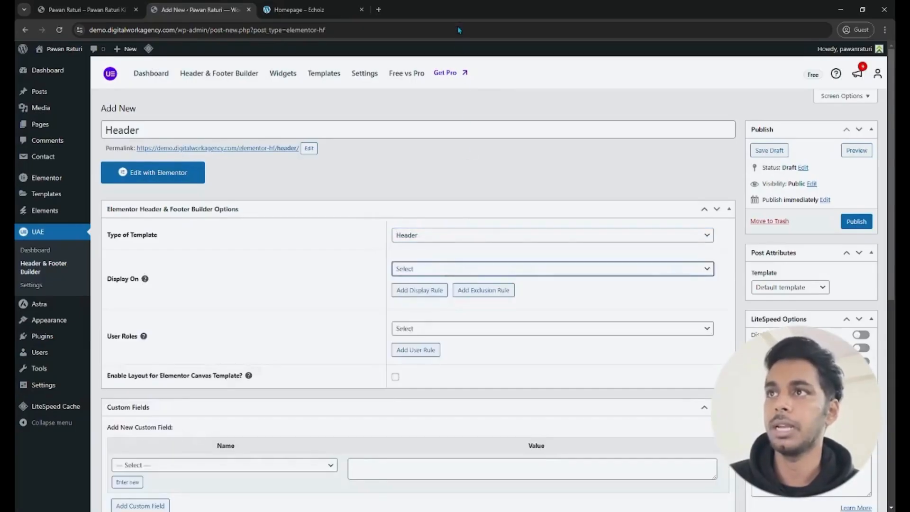
pyautogui.click(860, 221)
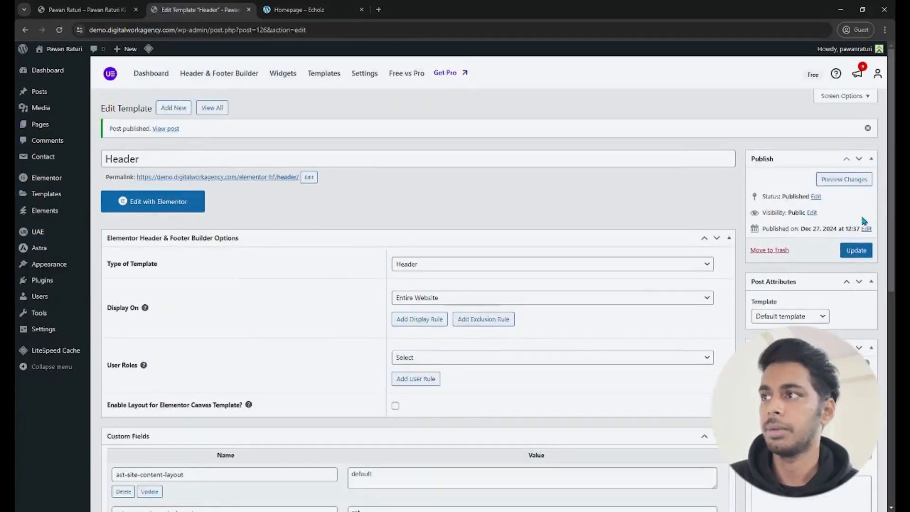
# - Open the Header template in the Elementor editor and add a three-column Flexbox container with a wide middle column
pyautogui.click(147, 205)
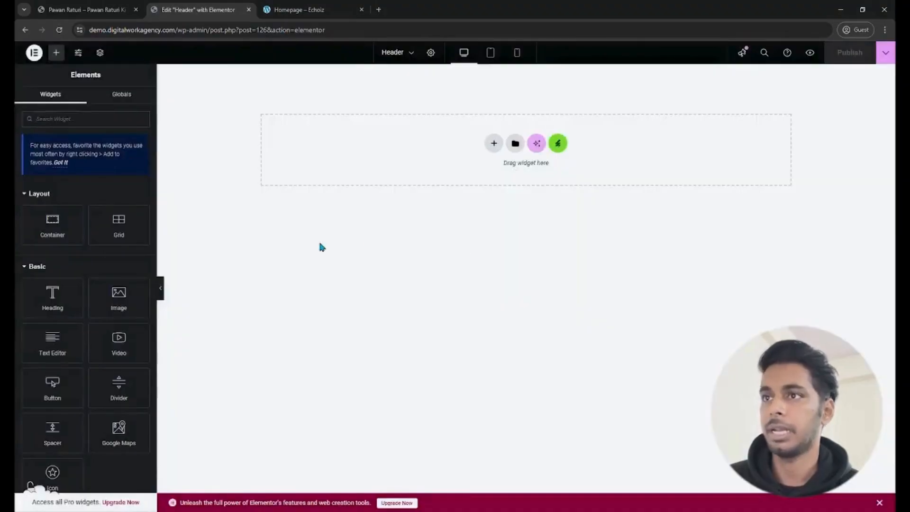
pyautogui.click(494, 146)
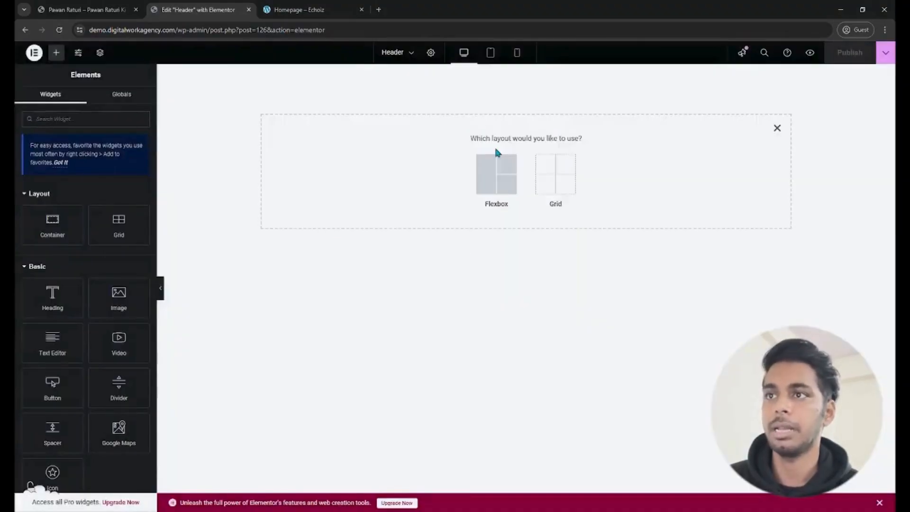
pyautogui.click(494, 177)
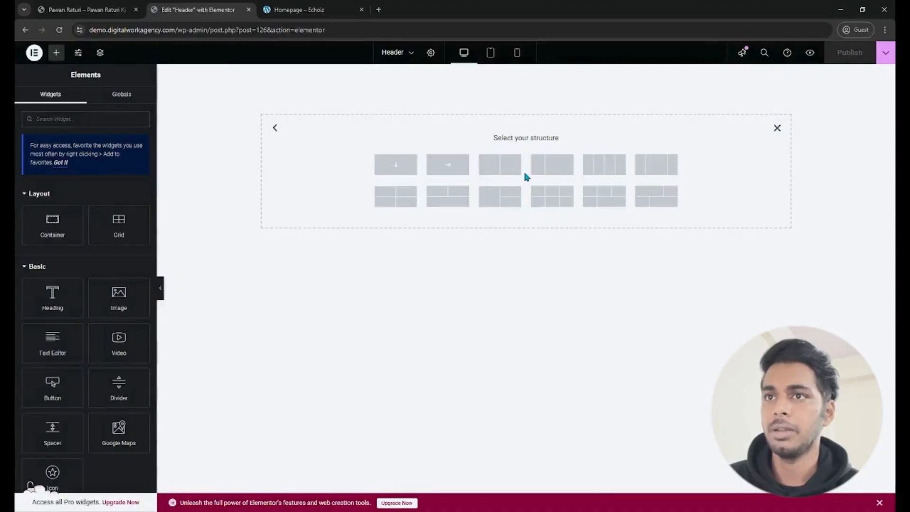
pyautogui.click(651, 170)
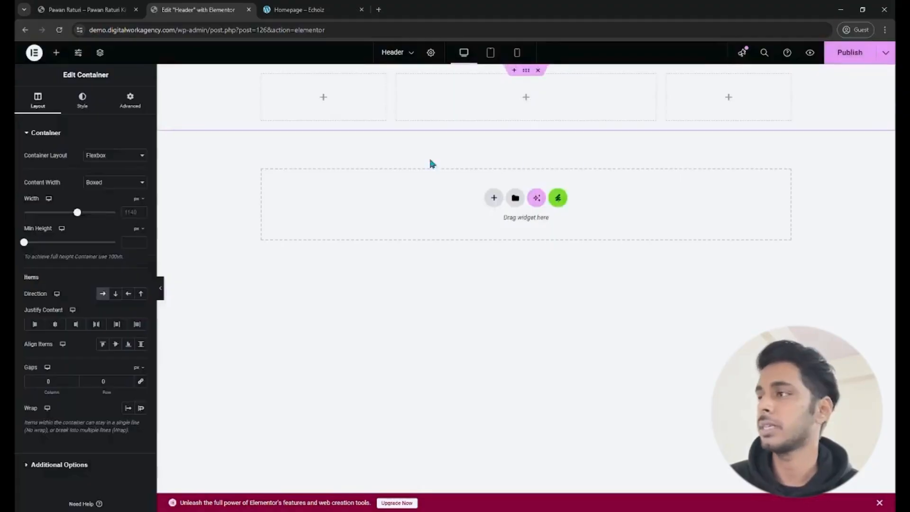
# - Find the UAE Site Logo widget by searching "logo" and place it in the container's first column
pyautogui.click(56, 53)
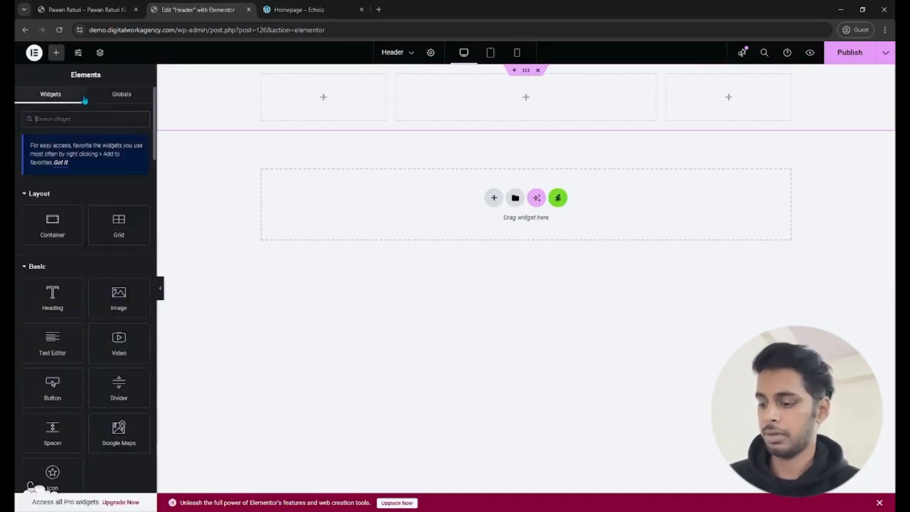
pyautogui.write('logo')
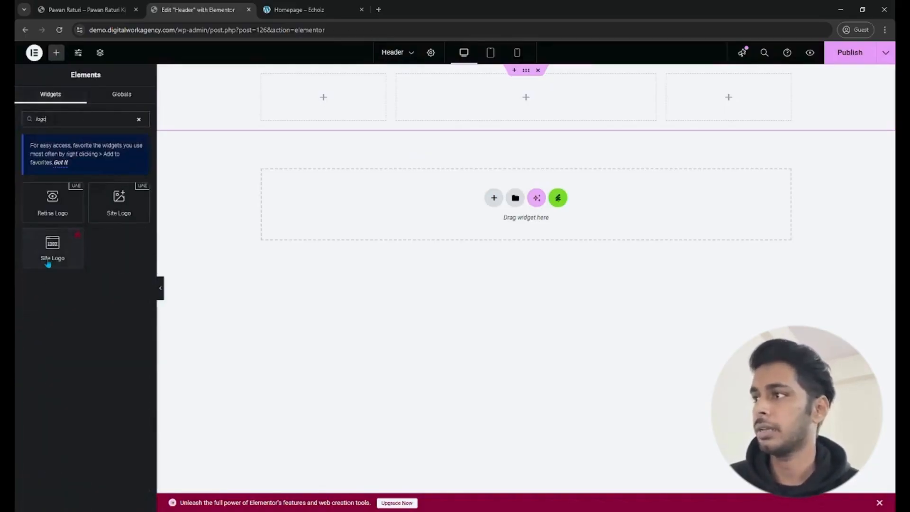
pyautogui.moveTo(119, 199); pyautogui.dragTo(335, 94)
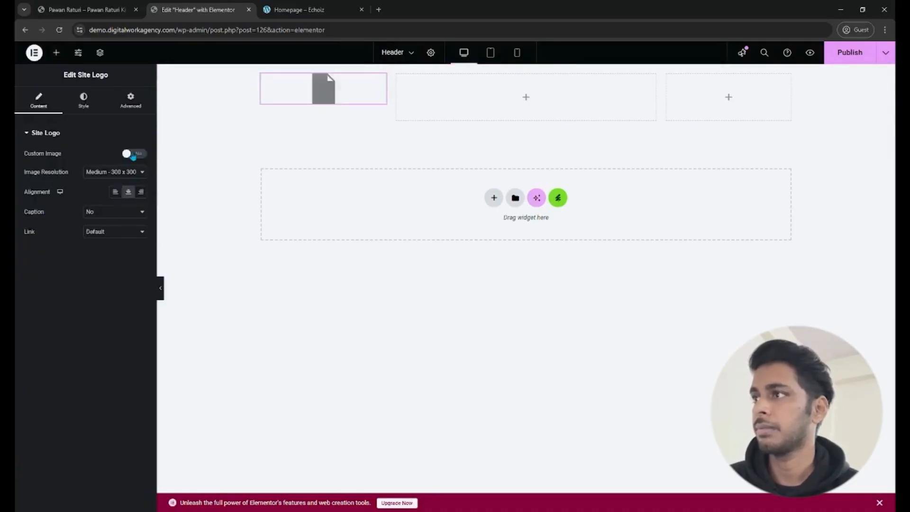
# - Enable Custom Image for the site logo, upload the owner's PNG logo file to the media library and insert it
pyautogui.click(133, 155)
pyautogui.click(90, 192)
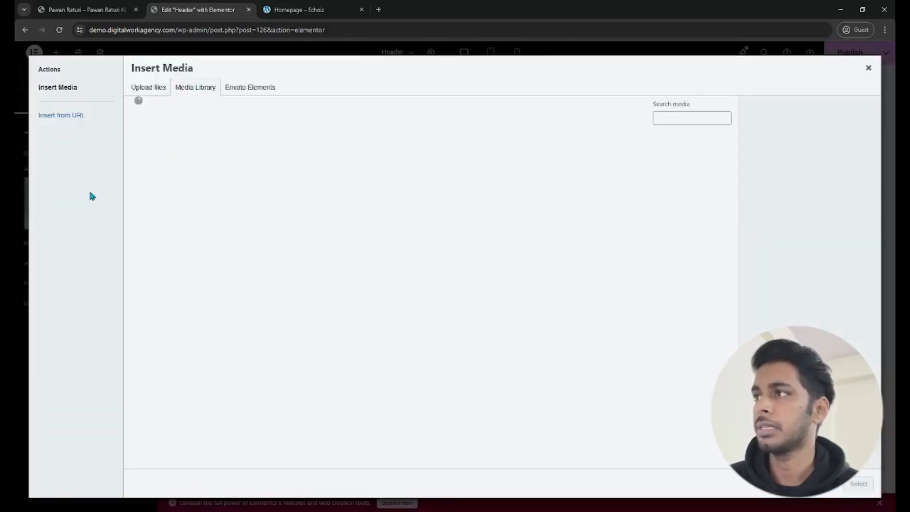
pyautogui.click(159, 88)
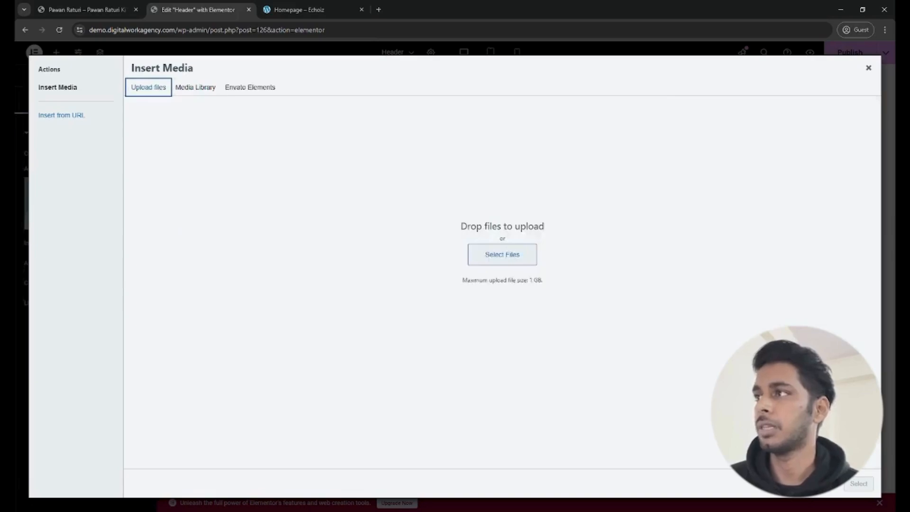
pyautogui.hotkey('alt', 'Tab')
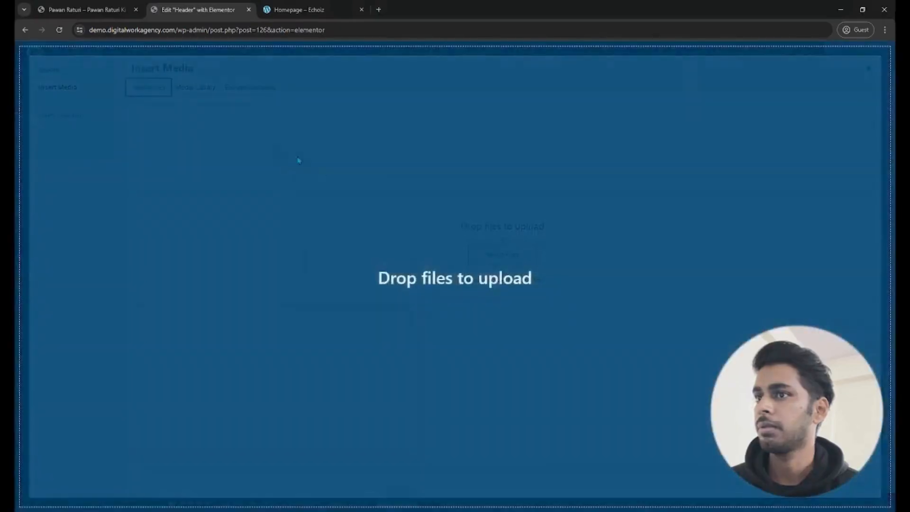
pyautogui.moveTo(299, 161); pyautogui.dragTo(386, 205)
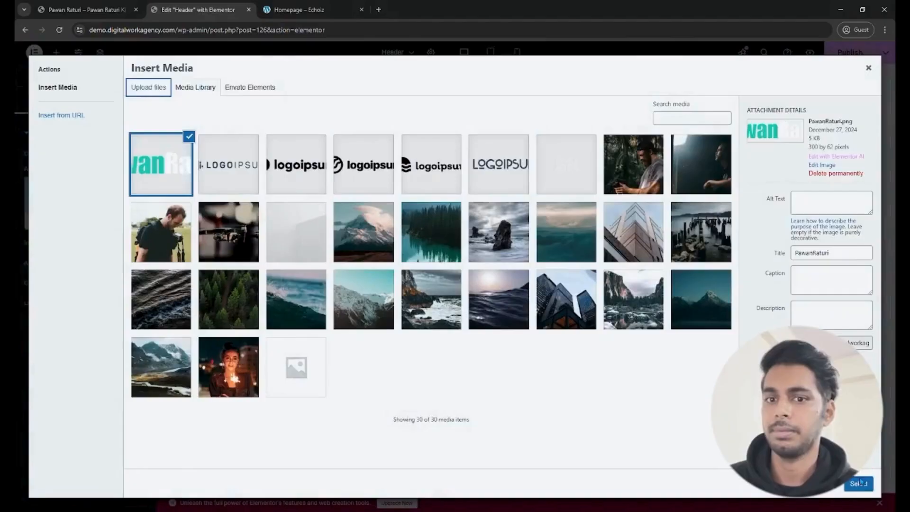
pyautogui.click(859, 483)
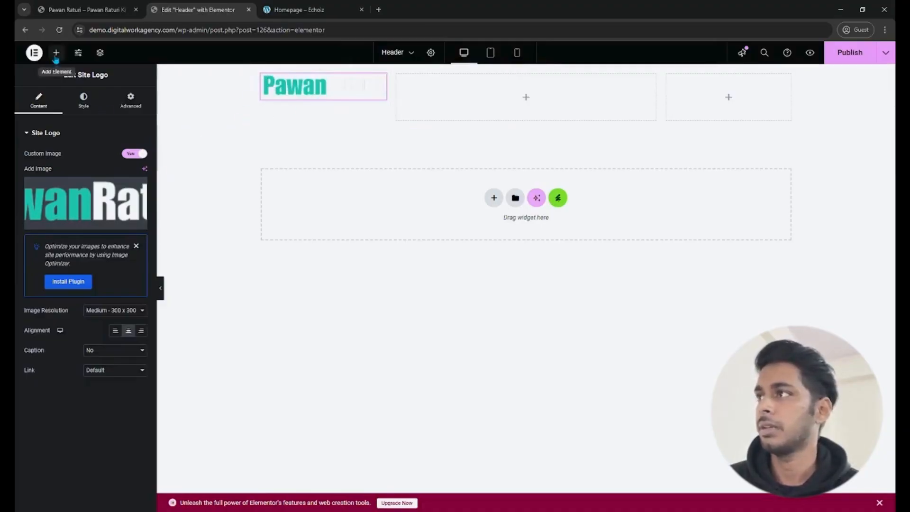
# - Find the UAE Navigation Menu widget by searching "menu", place it in the middle column and check its layout settings
pyautogui.click(56, 53)
pyautogui.write('meu')
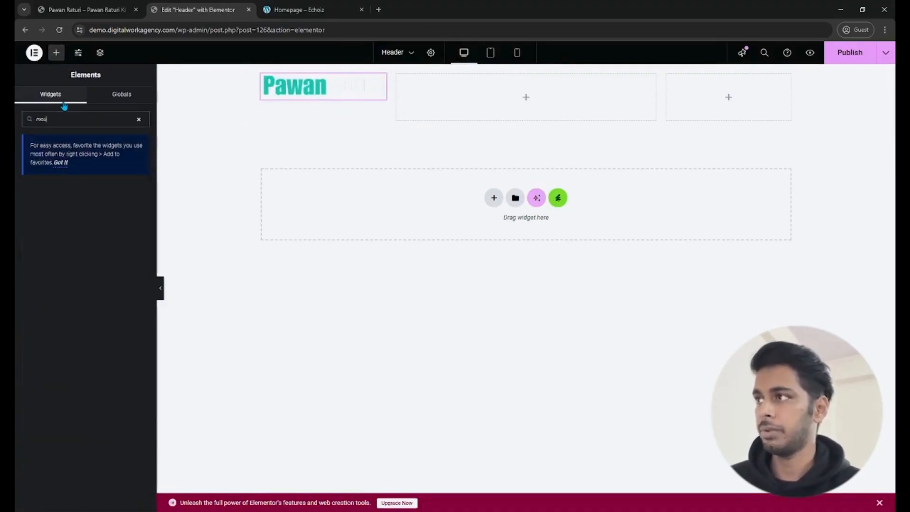
pyautogui.press('BackSpace')
pyautogui.write('nu')
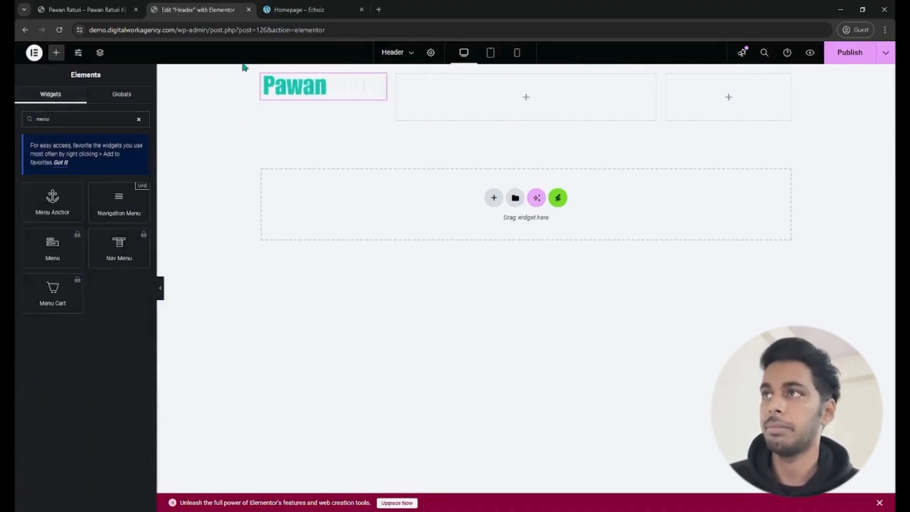
pyautogui.click(297, 10)
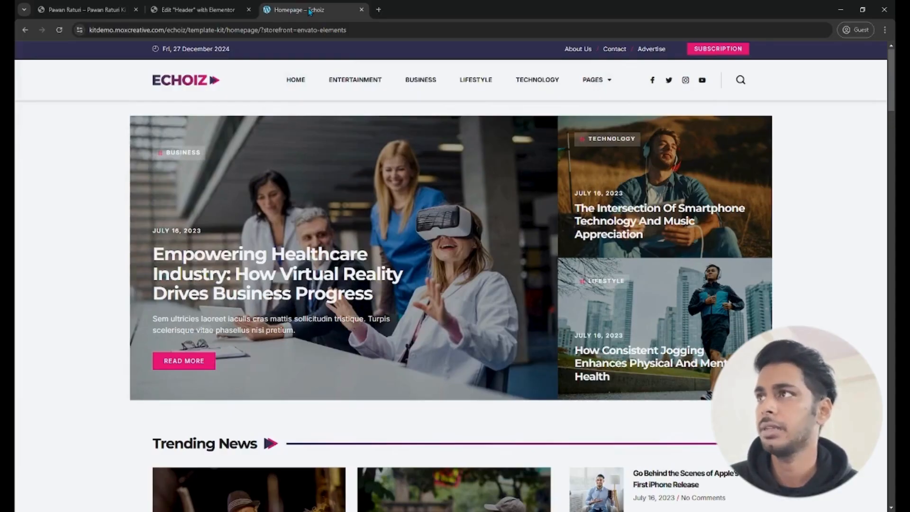
pyautogui.click(211, 8)
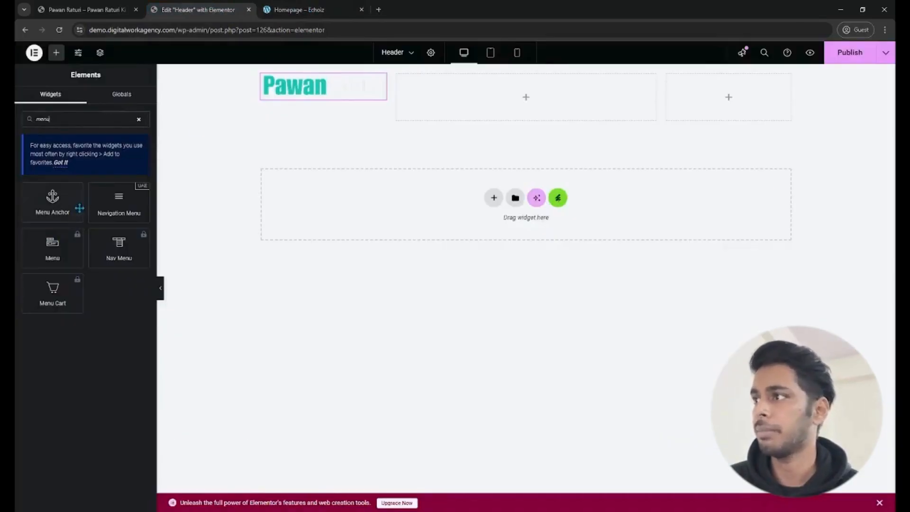
pyautogui.moveTo(113, 209); pyautogui.dragTo(498, 103)
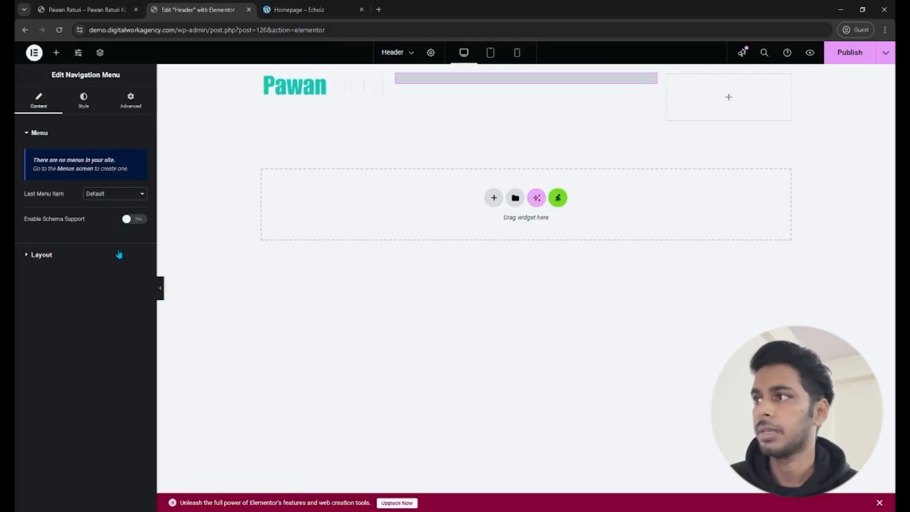
pyautogui.click(119, 254)
pyautogui.click(44, 157)
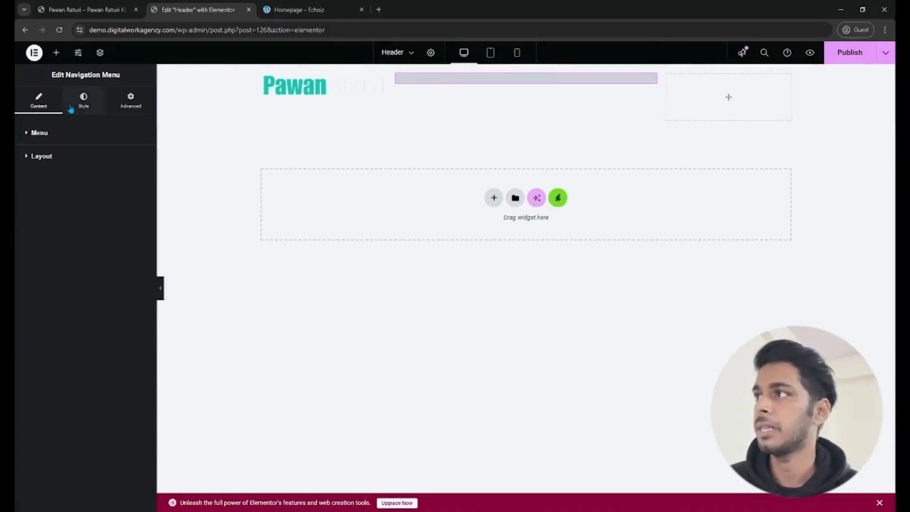
# - Add a Button widget to the third column of the header container and publish the template
pyautogui.click(56, 53)
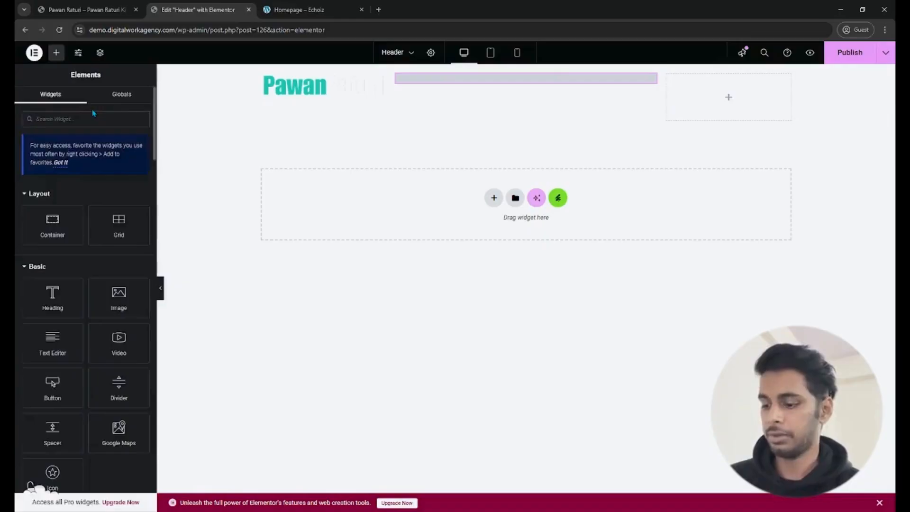
pyautogui.write('button')
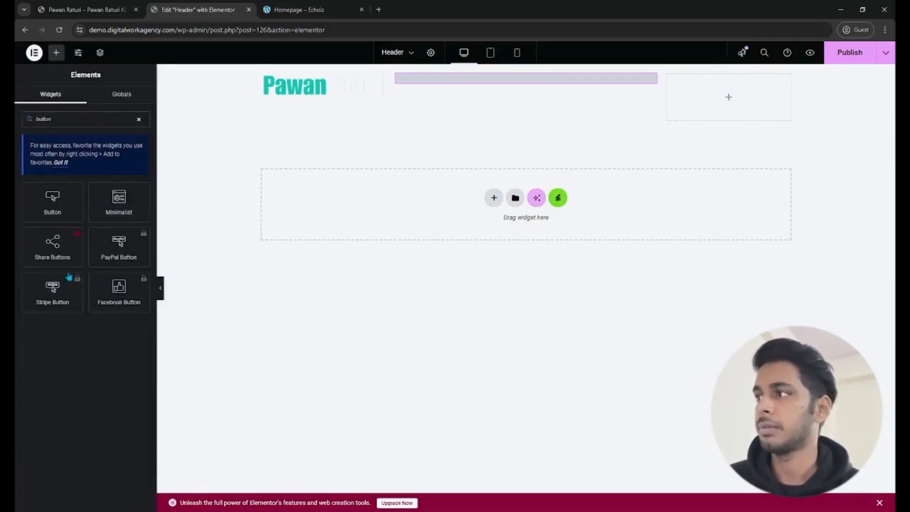
pyautogui.moveTo(52, 198); pyautogui.dragTo(755, 86)
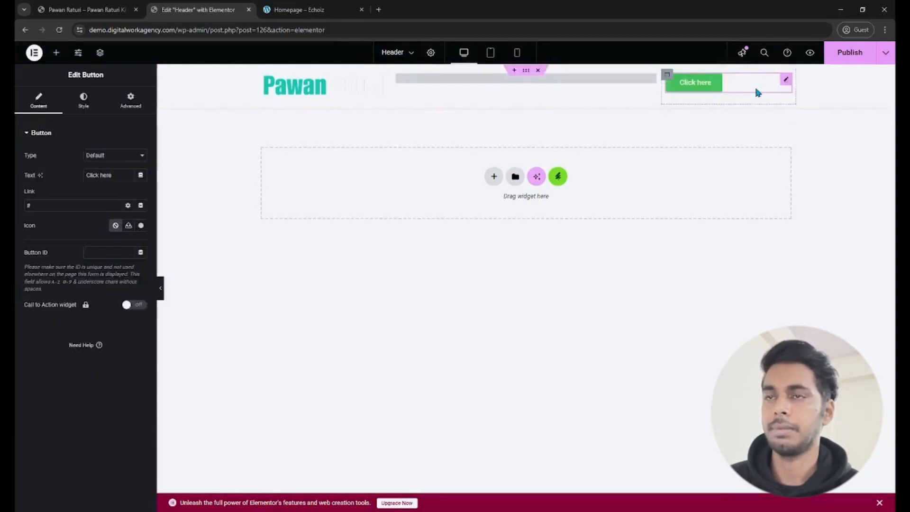
pyautogui.click(850, 53)
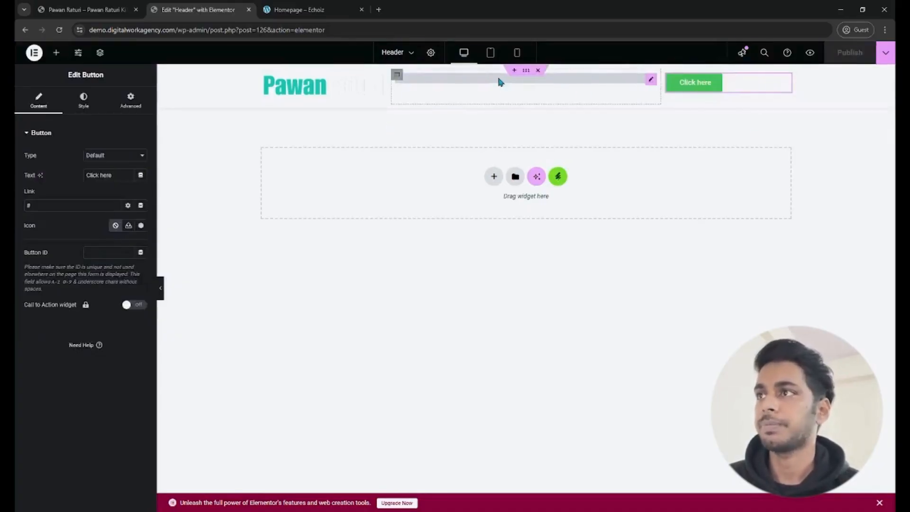
# - Reload the live homepage to check the new header, and return to the header template in the editor
pyautogui.click(84, 8)
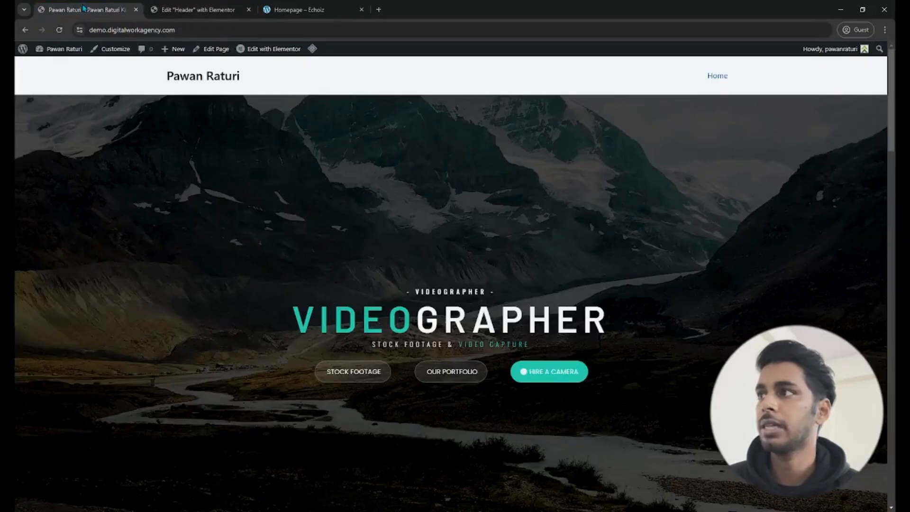
pyautogui.click(61, 35)
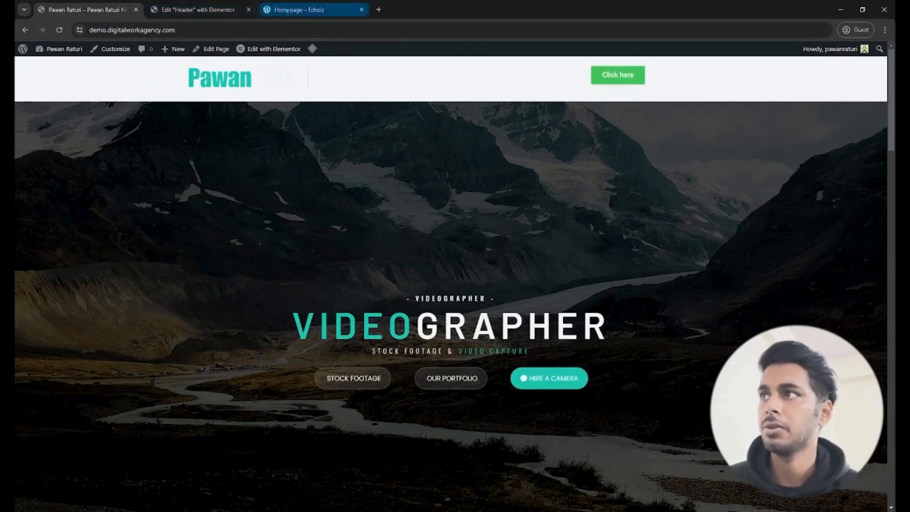
pyautogui.click(198, 9)
# - Try a classic background on the header container, first in the Primary global color and then in near-black #000203
pyautogui.click(525, 71)
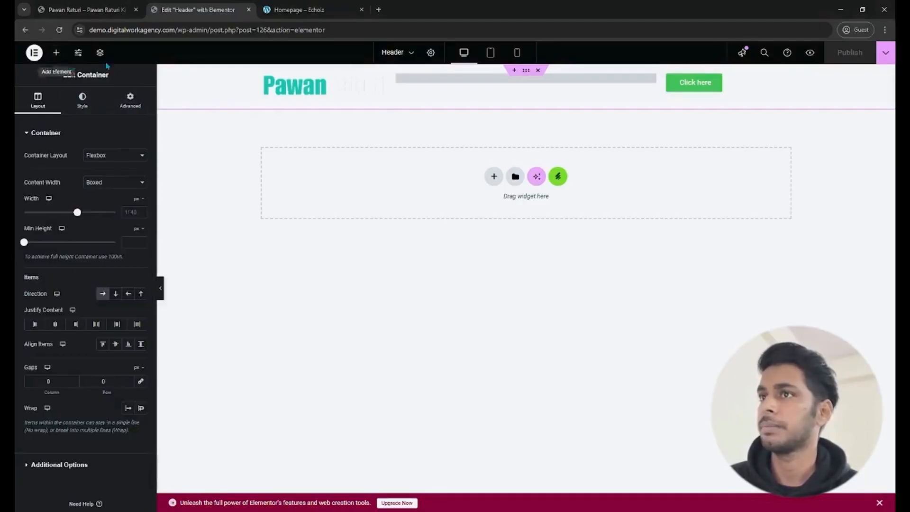
pyautogui.click(92, 105)
pyautogui.click(102, 175)
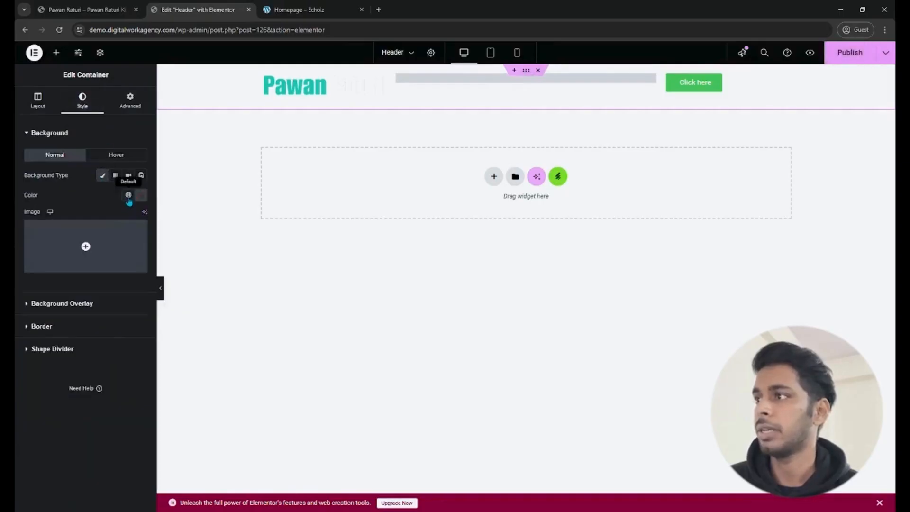
pyautogui.click(128, 195)
pyautogui.click(81, 244)
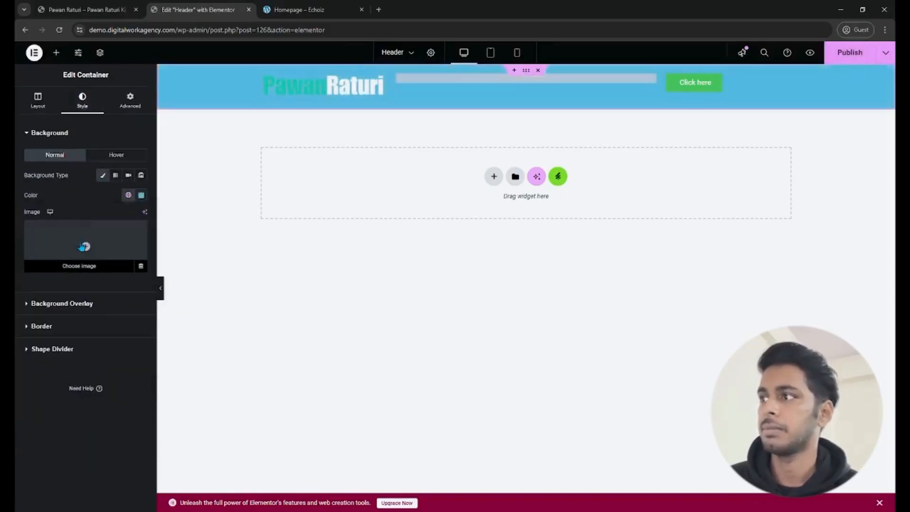
pyautogui.click(128, 195)
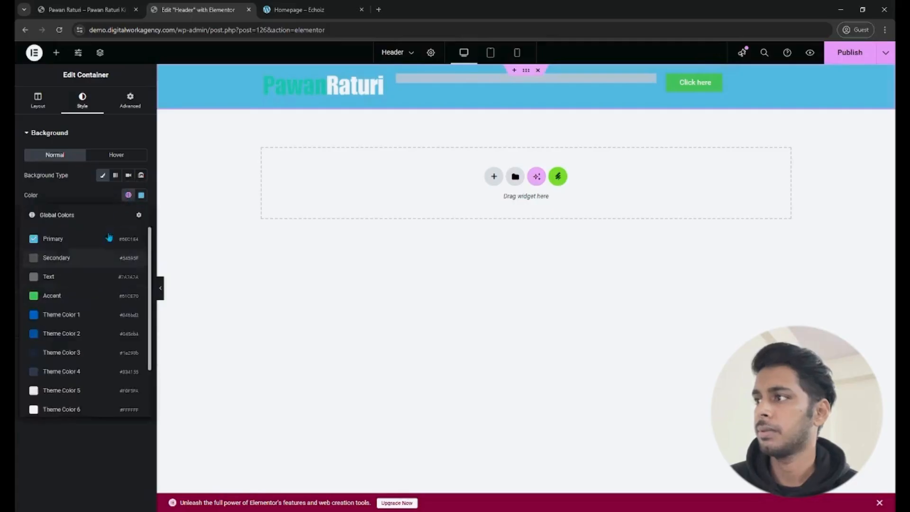
pyautogui.click(141, 195)
pyautogui.moveTo(116, 249); pyautogui.dragTo(217, 321)
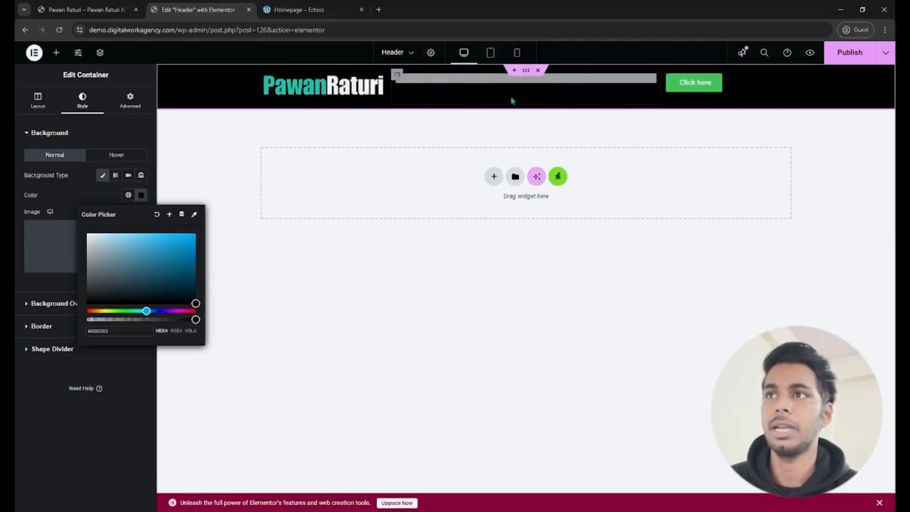
pyautogui.click(524, 75)
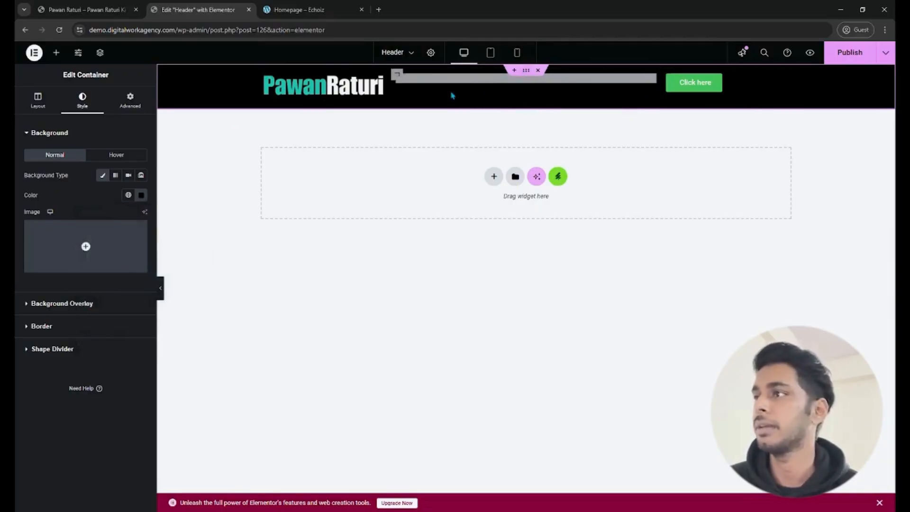
# - Undo the background color changes on the header container
pyautogui.hotkey('ctrl', 'z')
pyautogui.hotkey('ctrl', 'z')
pyautogui.hotkey('ctrl', 'z')
pyautogui.hotkey('ctrl', 'z')
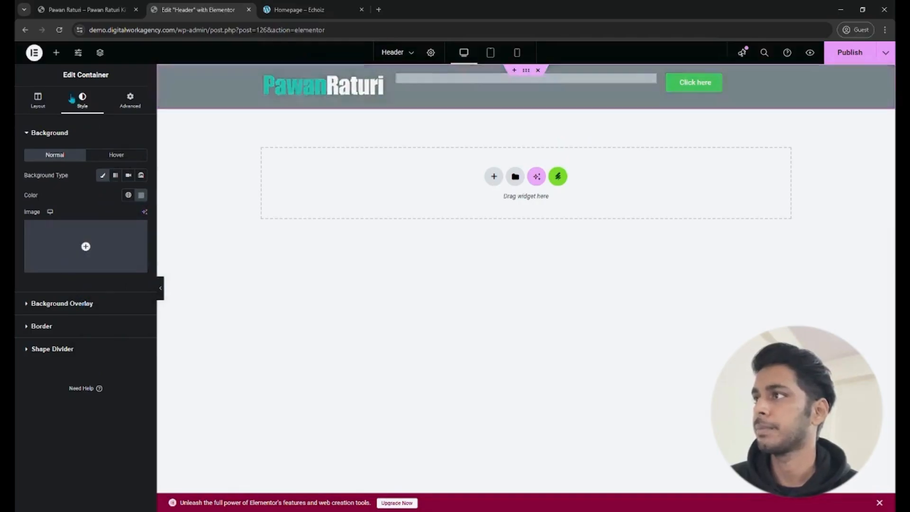
# - Set the boxed content width of the header container to 1300 px and publish the template
pyautogui.click(38, 101)
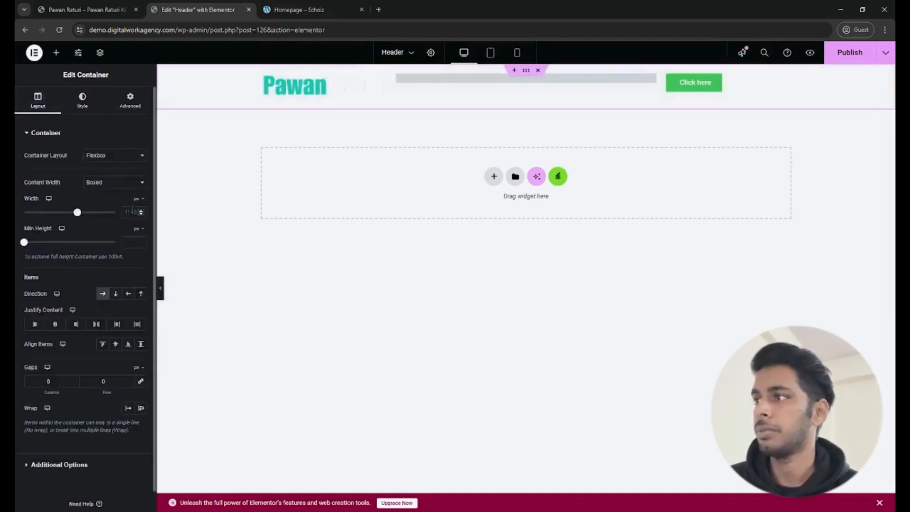
pyautogui.write('1300')
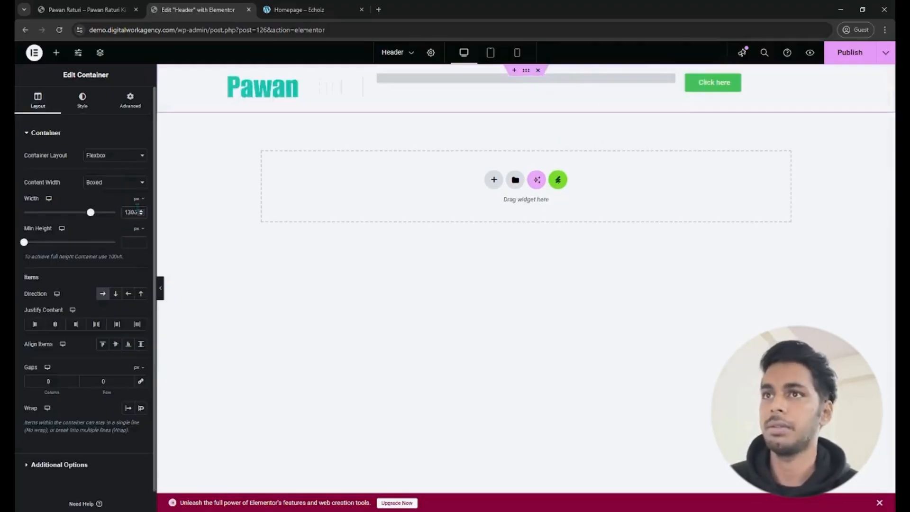
pyautogui.click(842, 53)
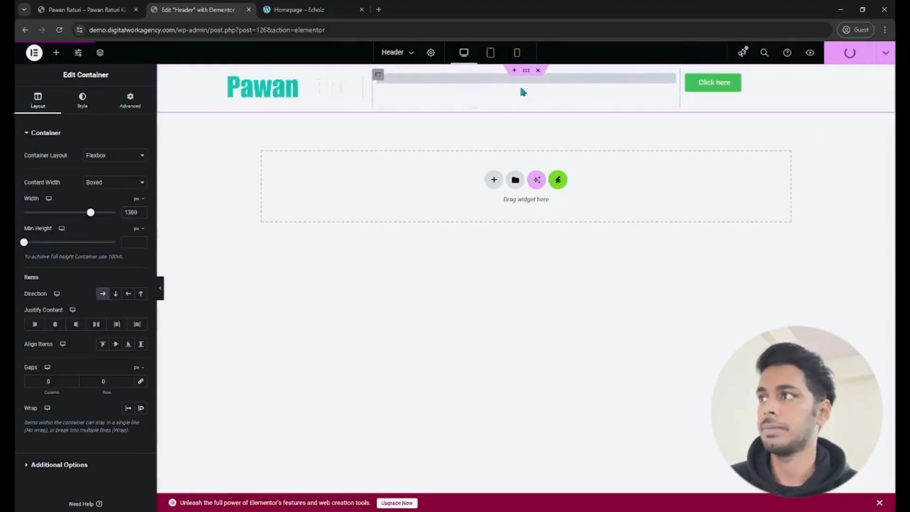
# - Set the header container's background color to black #000000 and publish the template
pyautogui.click(80, 102)
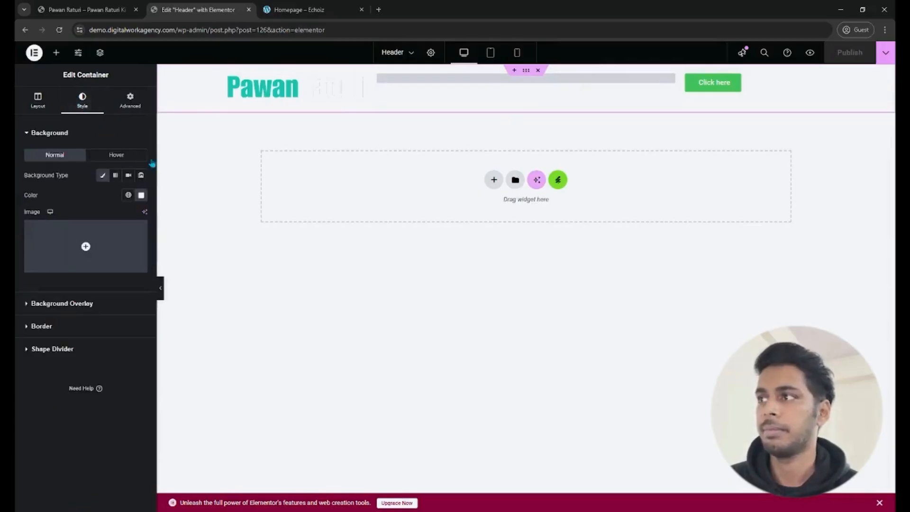
pyautogui.click(141, 196)
pyautogui.moveTo(130, 273); pyautogui.dragTo(86, 304)
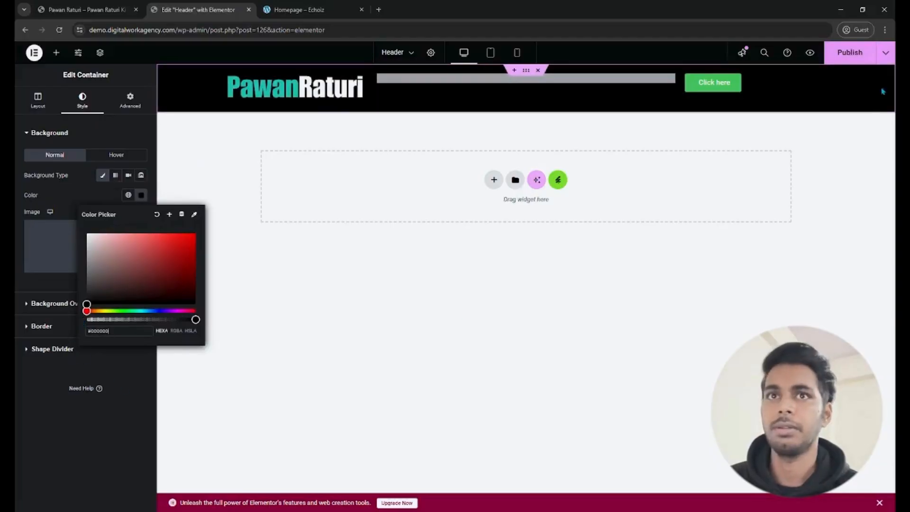
pyautogui.click(862, 59)
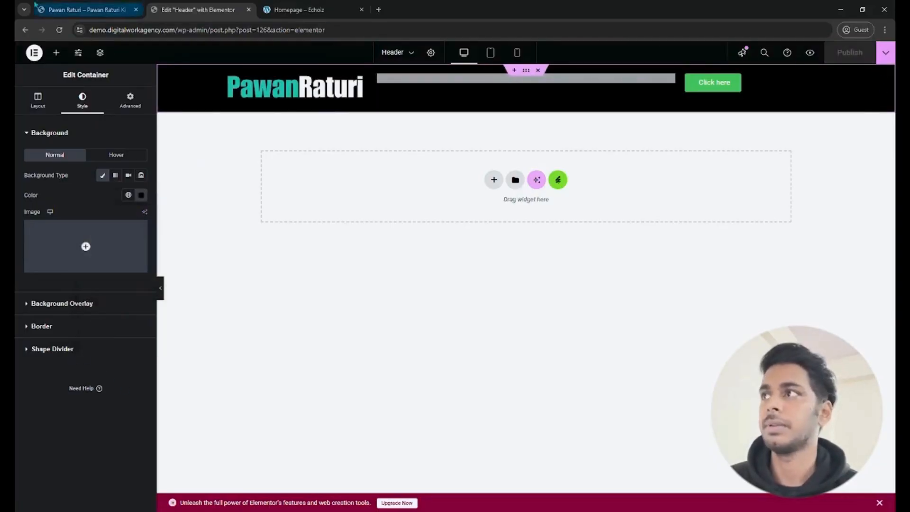
# - Reload the live homepage to check the black header background, and return to the header template in the editor
pyautogui.click(83, 10)
pyautogui.click(59, 30)
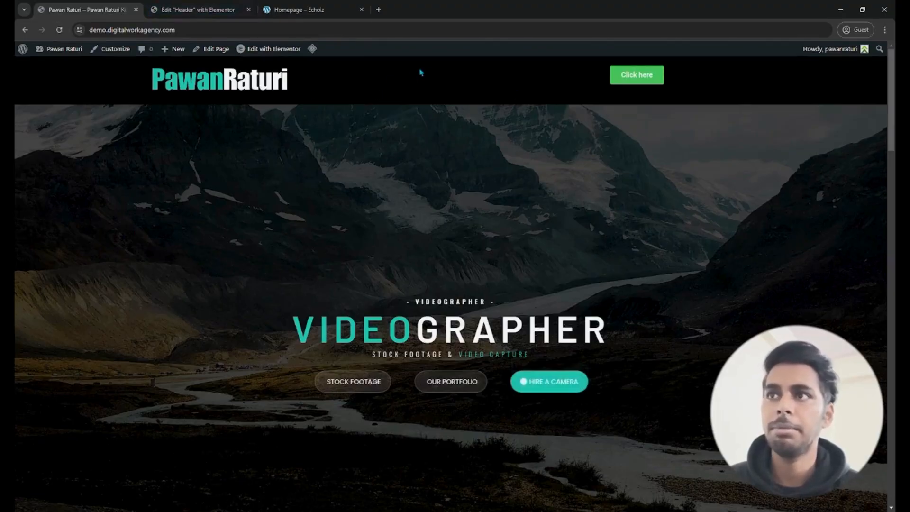
pyautogui.click(195, 8)
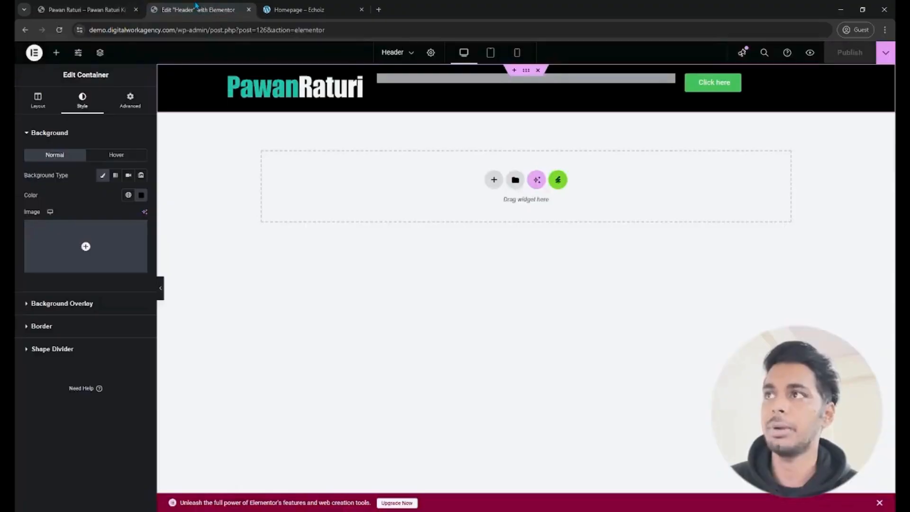
# - Exit the Elementor editor to the WordPress admin and open the Menus page under Appearance
pyautogui.click(34, 52)
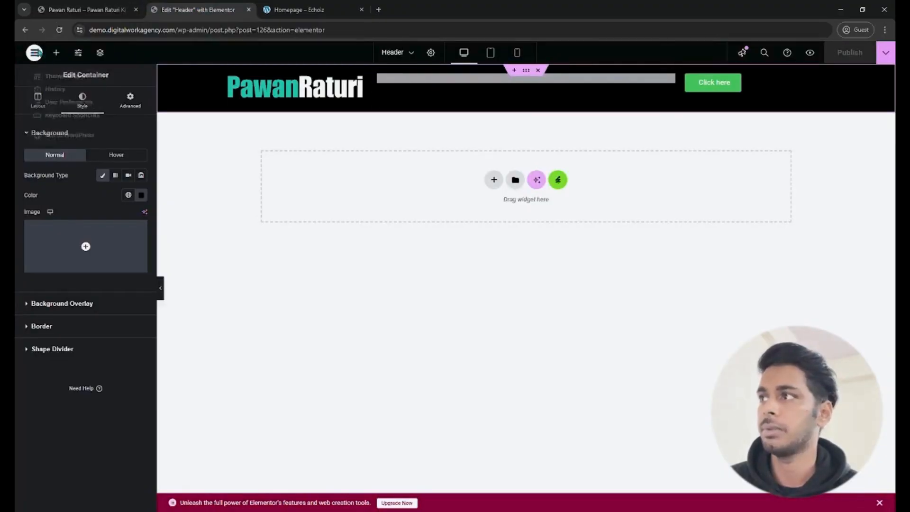
pyautogui.click(84, 144)
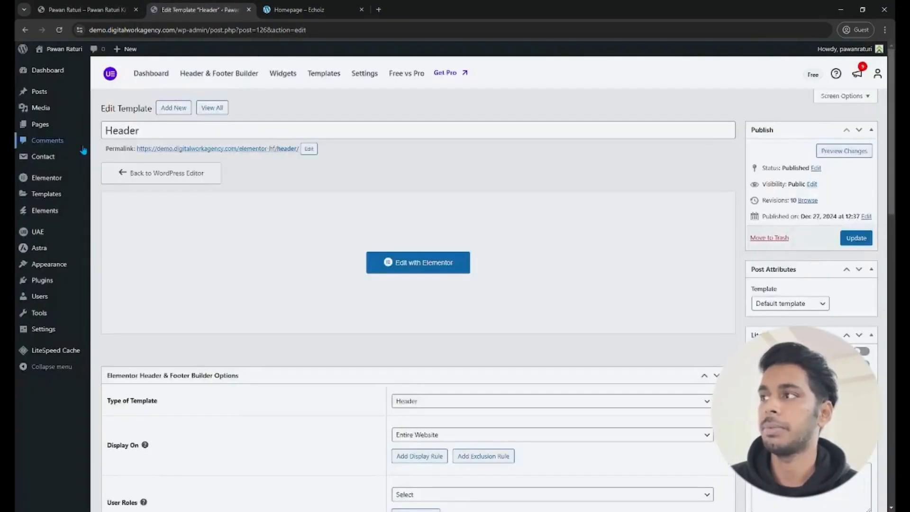
pyautogui.moveTo(56, 274)
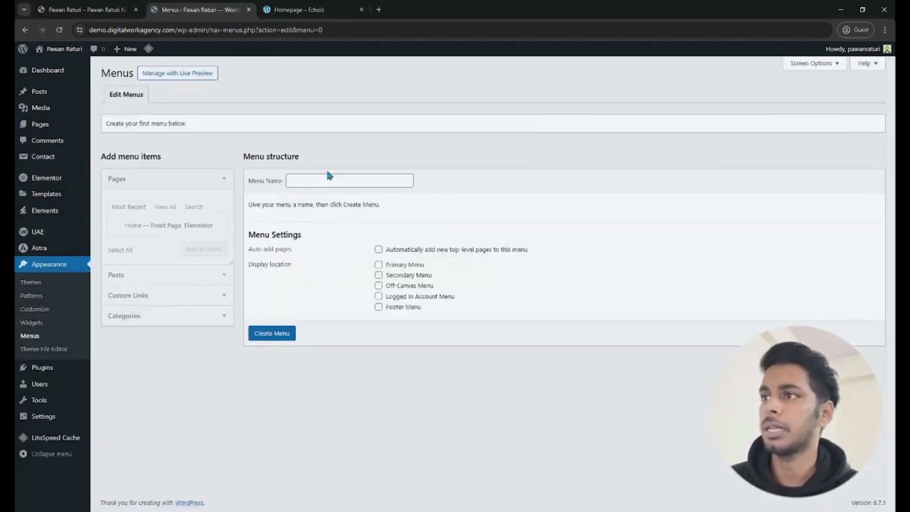
# - Create a menu named Header for the Primary Menu location, add the Home page to it and save it
pyautogui.click(327, 187)
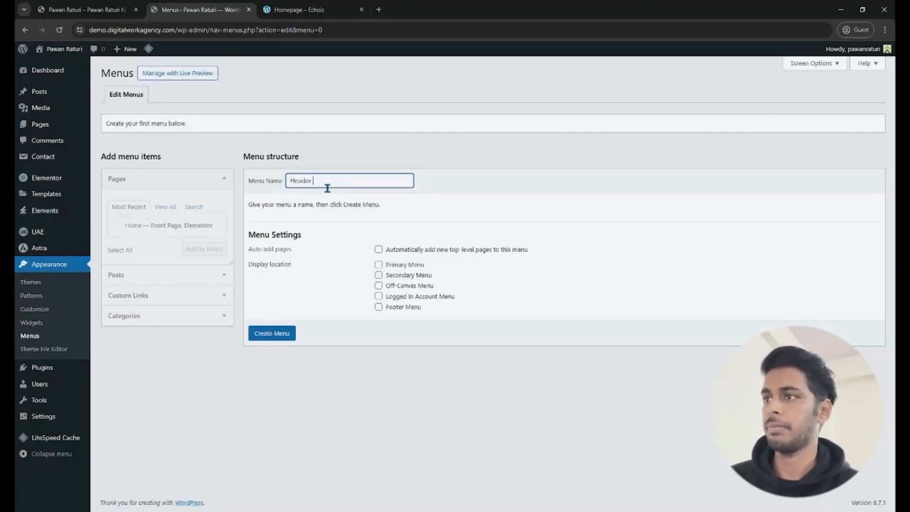
pyautogui.click(378, 265)
pyautogui.click(286, 335)
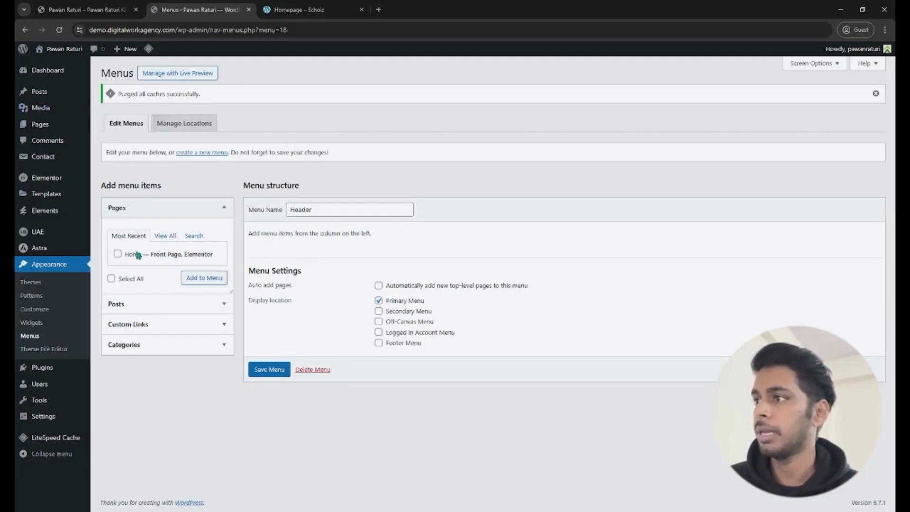
pyautogui.click(205, 279)
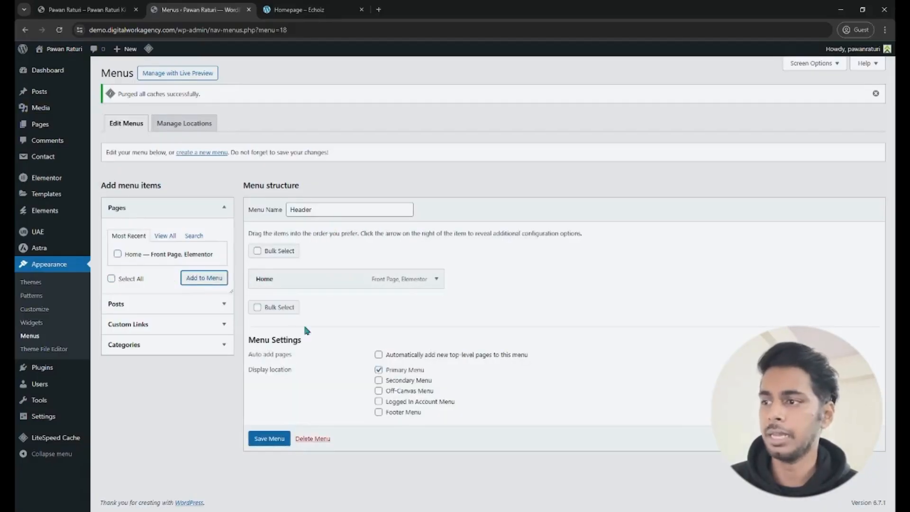
pyautogui.click(270, 439)
# - Reload the live homepage to check the Home link in the header, and return to the Menus page
pyautogui.click(88, 10)
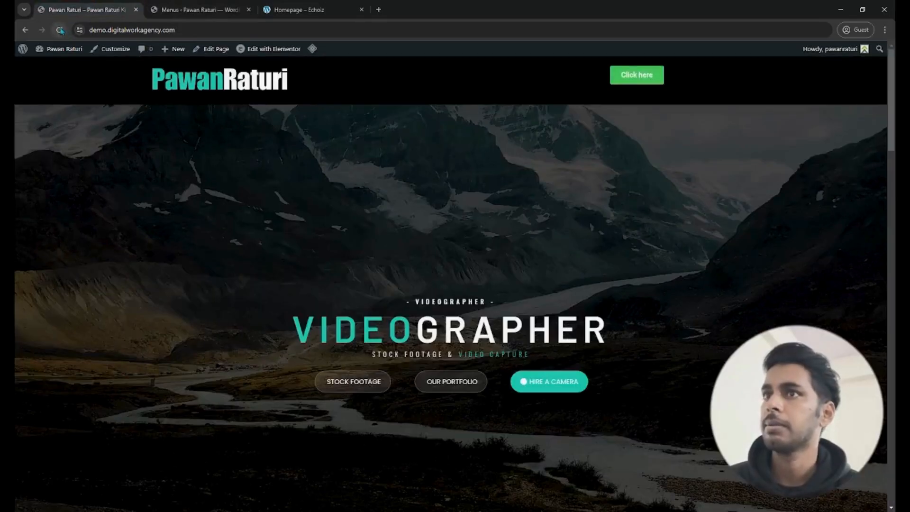
pyautogui.click(59, 30)
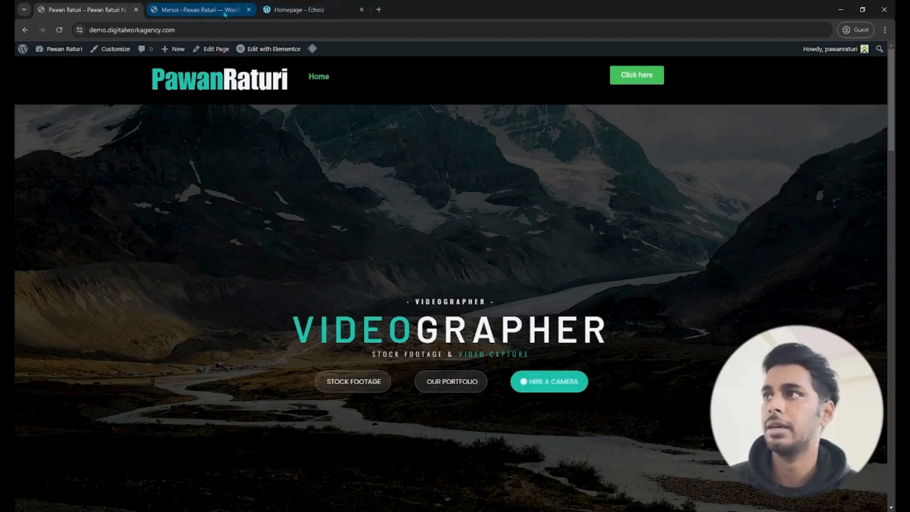
pyautogui.click(239, 13)
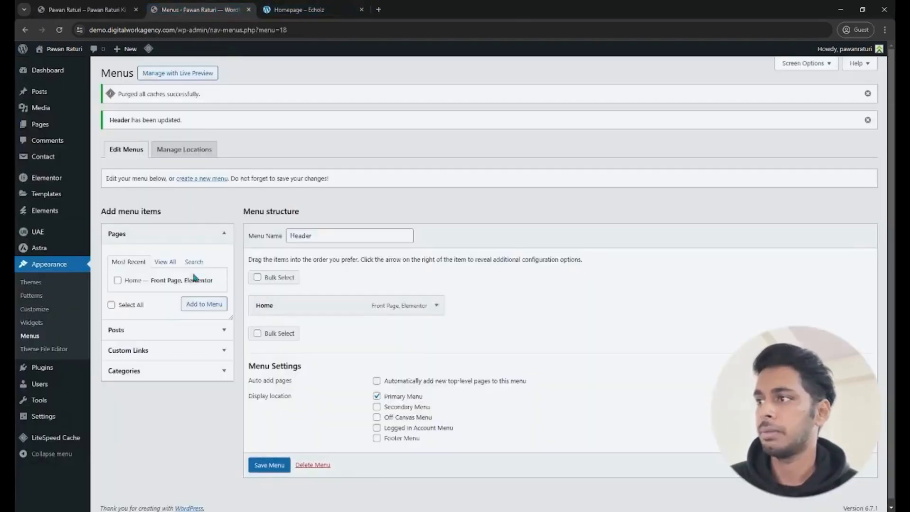
# - Add a custom link with the text About us and the URL # to the Header menu
pyautogui.click(134, 351)
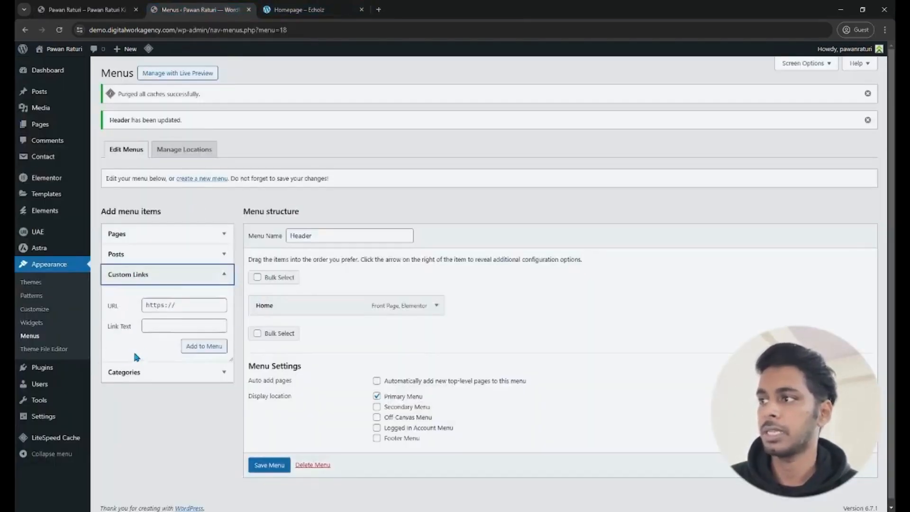
pyautogui.click(164, 330)
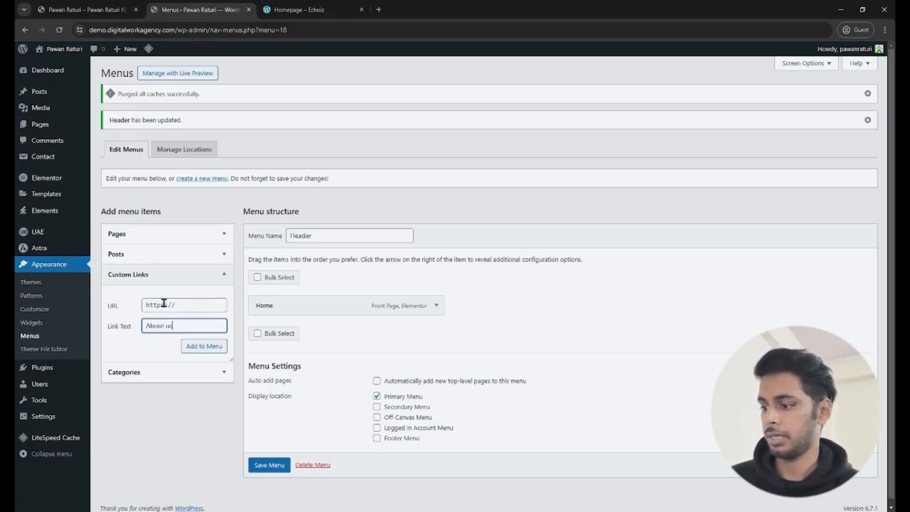
pyautogui.tripleClick(164, 305)
pyautogui.write('#')
pyautogui.click(207, 350)
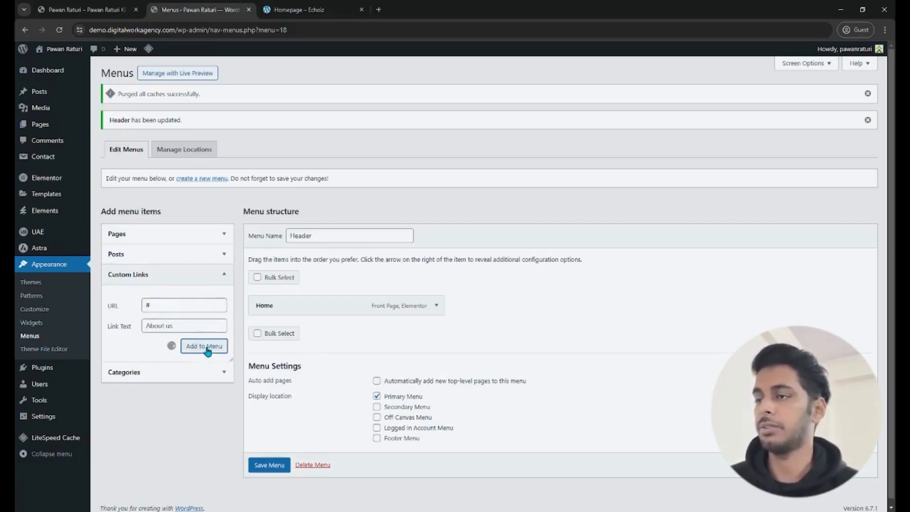
# - Add a custom link with the text Services and the URL # to the Header menu
pyautogui.click(170, 327)
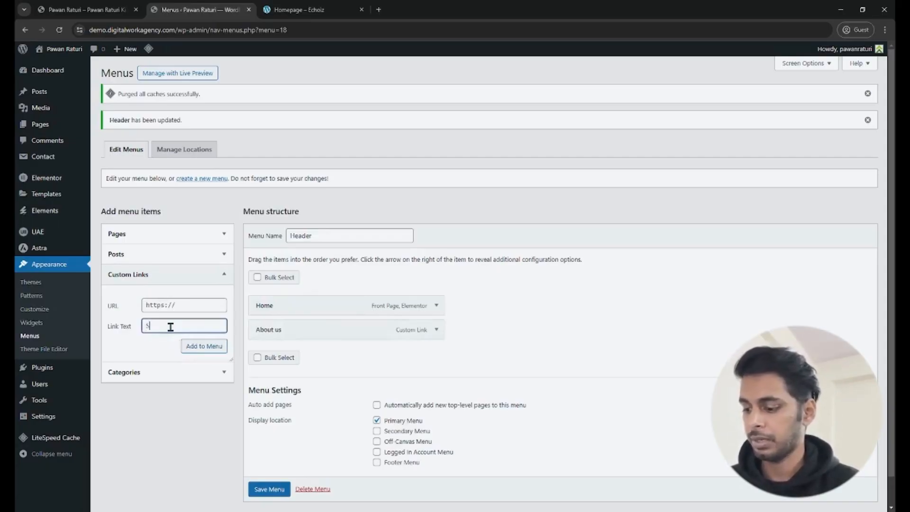
pyautogui.write('Services')
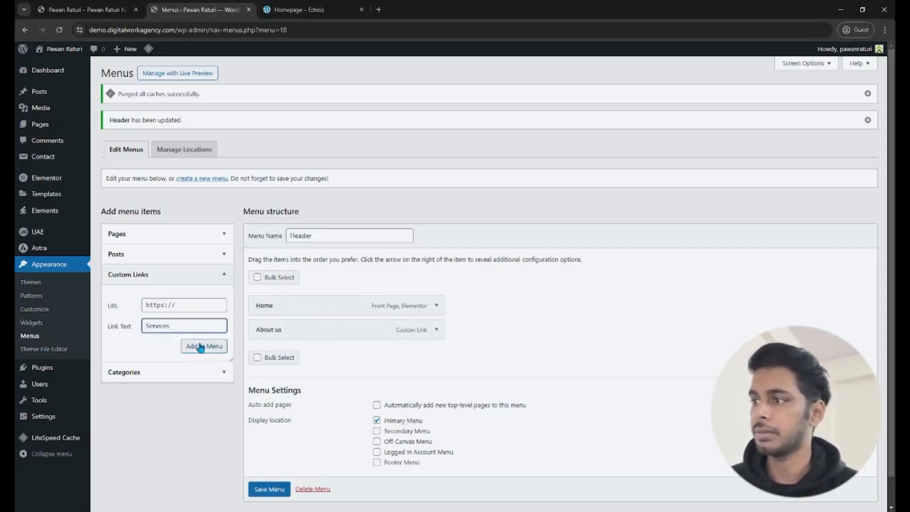
pyautogui.click(199, 346)
pyautogui.hotkey('ctrl', 'a')
pyautogui.write('#')
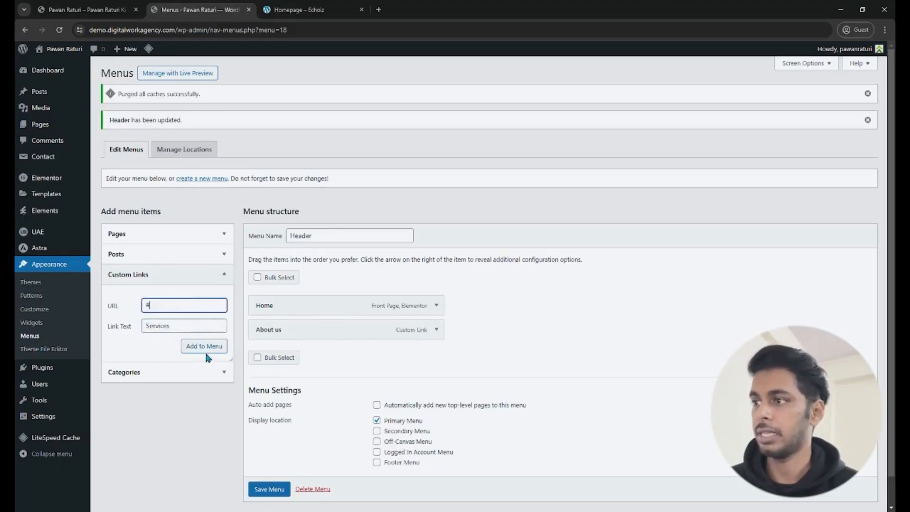
pyautogui.click(203, 346)
# - Add a custom link with the text Blogs and the URL # to the Header menu
pyautogui.click(169, 324)
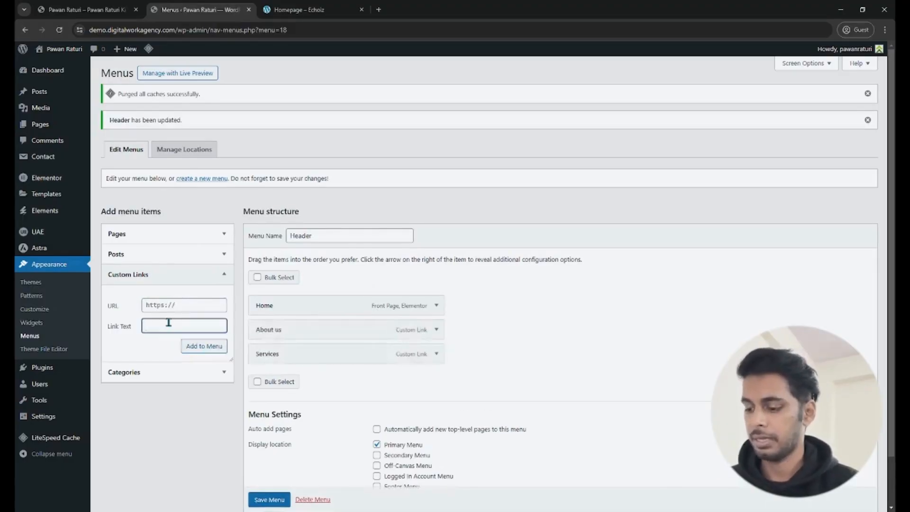
pyautogui.write('Blogs')
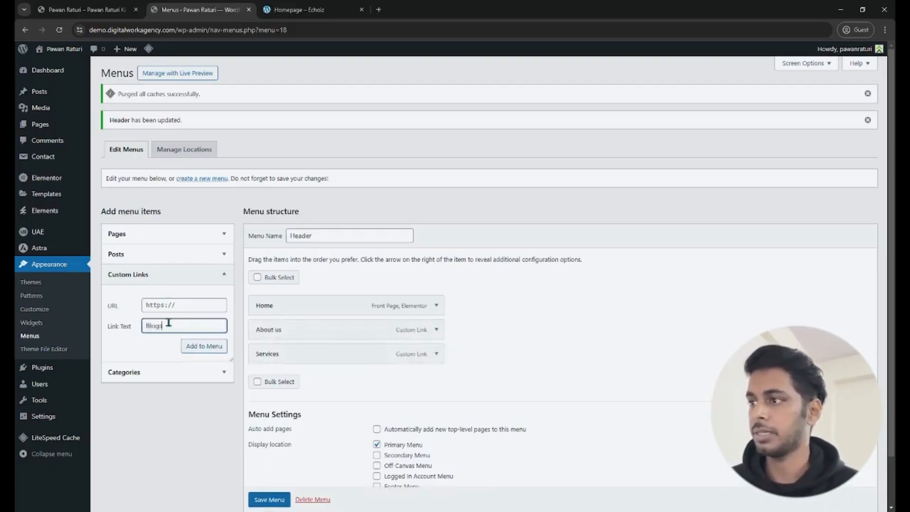
pyautogui.click(167, 305)
pyautogui.hotkey('ctrl', 'a')
pyautogui.write('#')
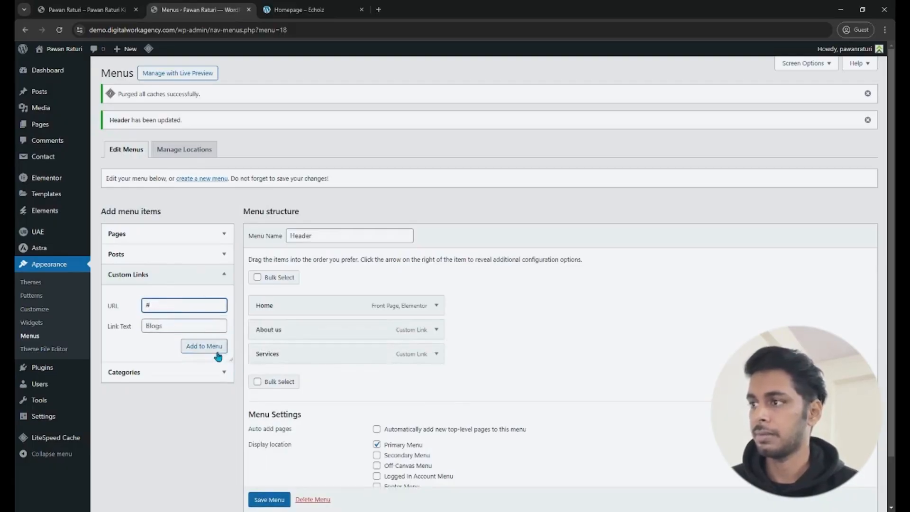
pyautogui.click(217, 353)
# - Add a custom link with the text Portfolio and the URL # to the Header menu
pyautogui.click(163, 325)
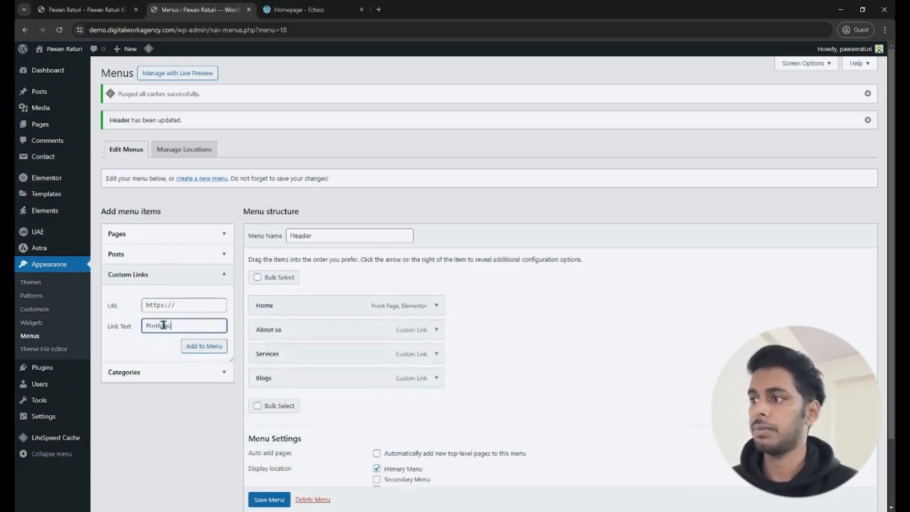
pyautogui.write('Portfolio')
pyautogui.click(167, 305)
pyautogui.hotkey('ctrl', 'a')
pyautogui.write('#')
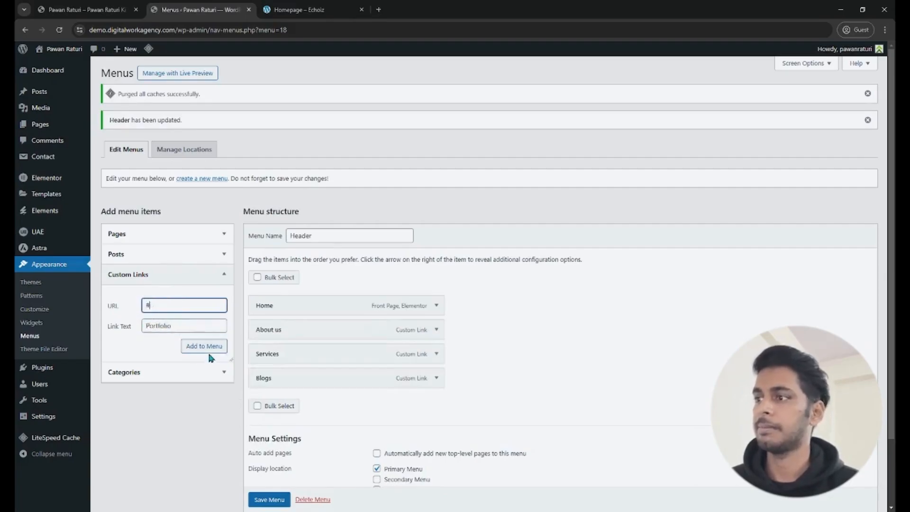
pyautogui.click(208, 351)
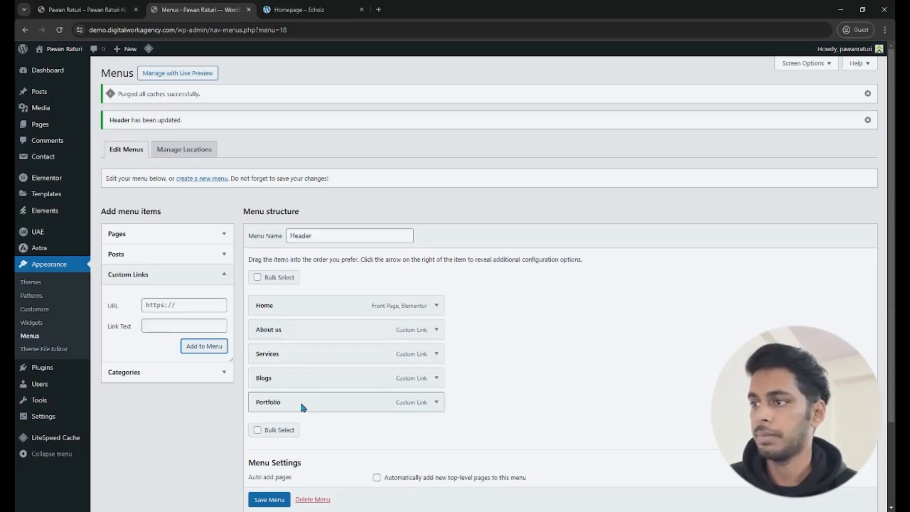
# - Move the Portfolio item between About us and Services in the Header menu and save the menu
pyautogui.moveTo(301, 404); pyautogui.dragTo(303, 357)
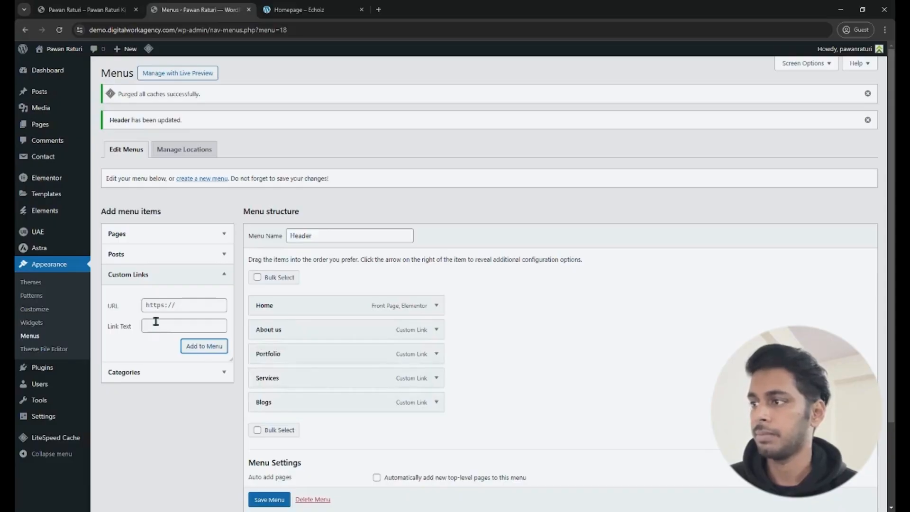
pyautogui.click(270, 502)
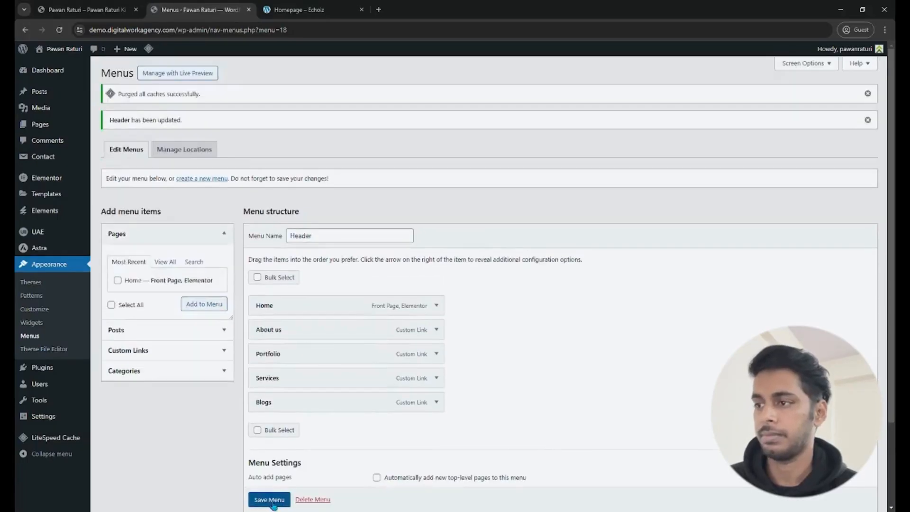
pyautogui.click(139, 351)
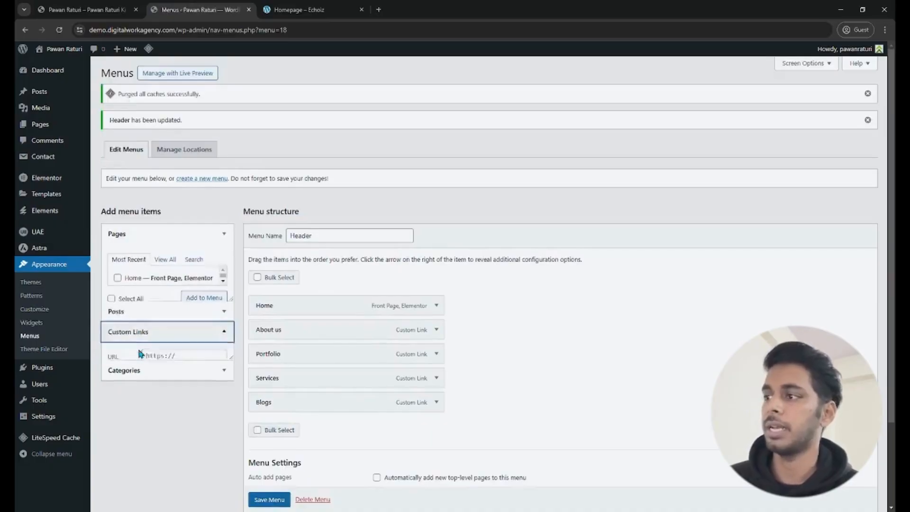
pyautogui.click(165, 327)
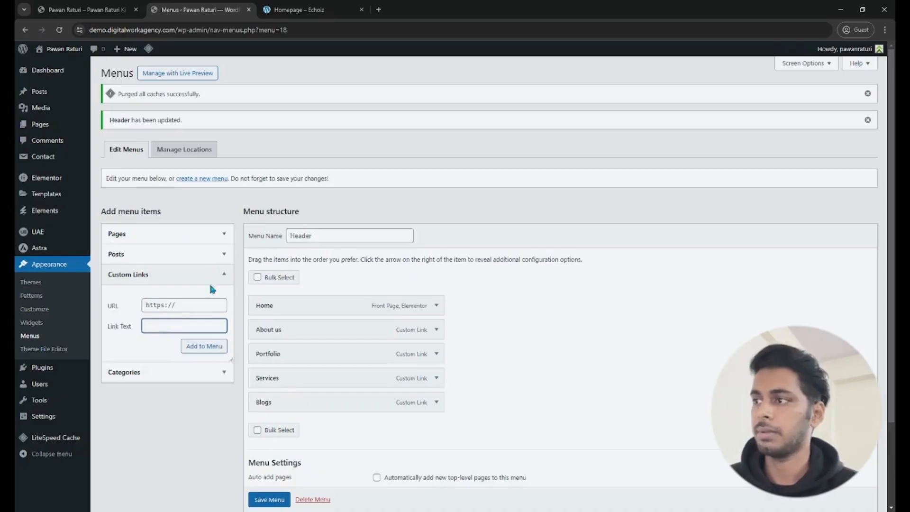
pyautogui.click(173, 277)
pyautogui.click(282, 505)
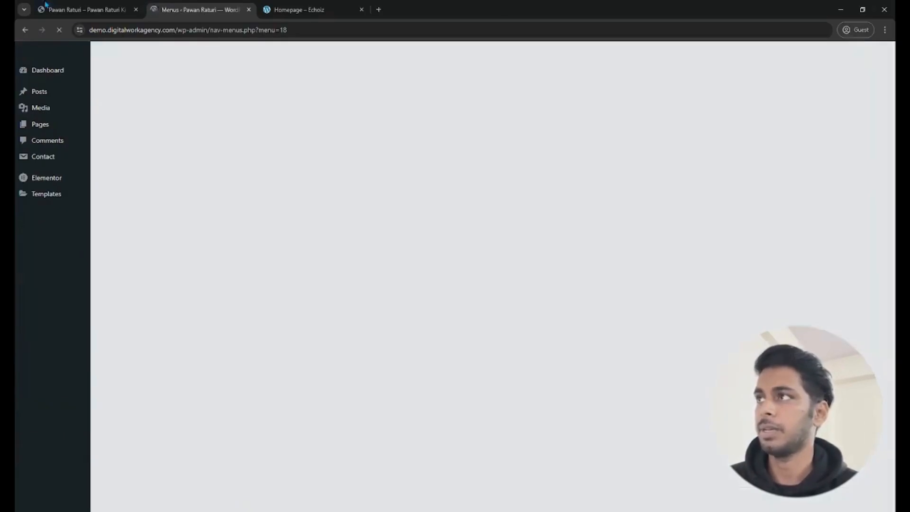
# - Reload the live homepage to check the full navigation menu, and open the UAE dashboard in the WordPress admin
pyautogui.click(85, 10)
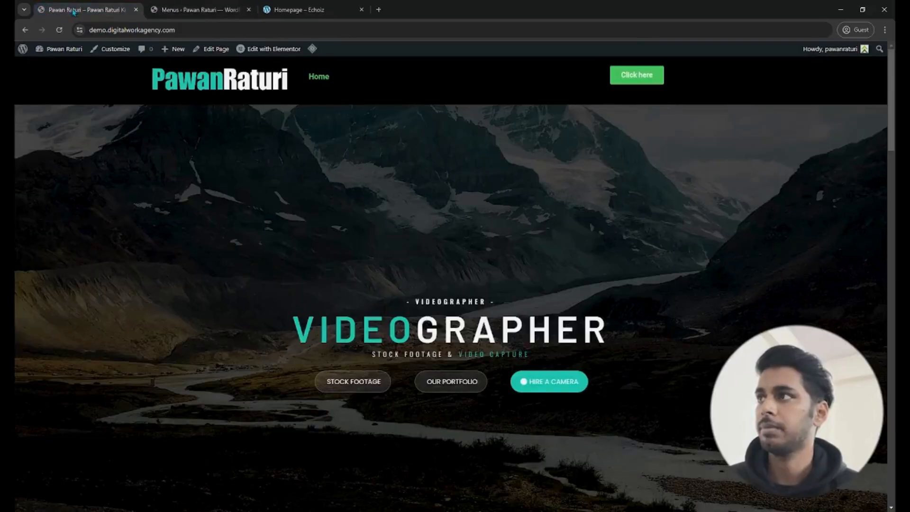
pyautogui.click(59, 29)
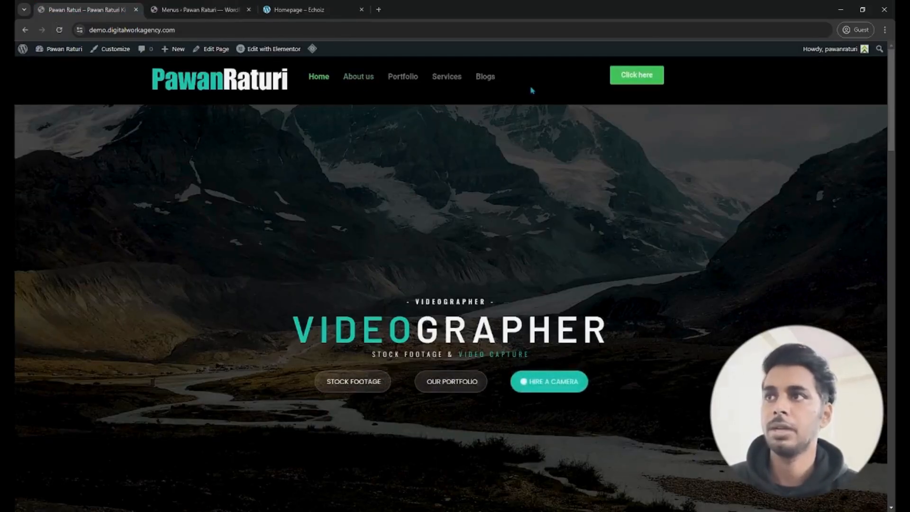
pyautogui.click(199, 10)
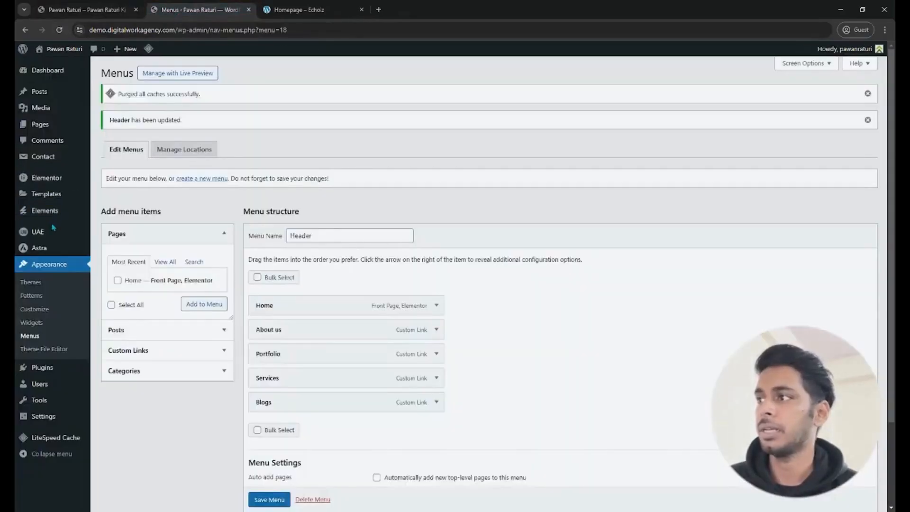
pyautogui.moveTo(52, 231)
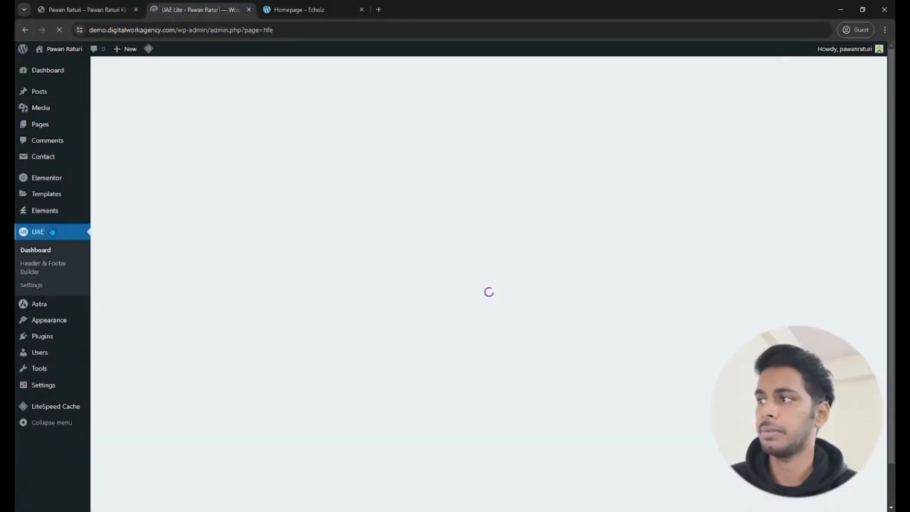
# - Open the Header template in Elementor from the Header & Footer Builder and set the site logo's width to about 57%
pyautogui.click(39, 267)
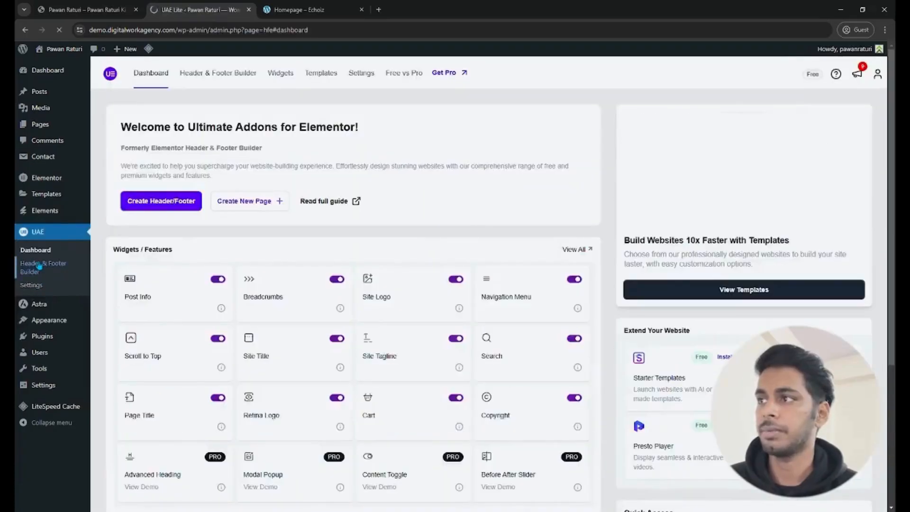
pyautogui.click(247, 200)
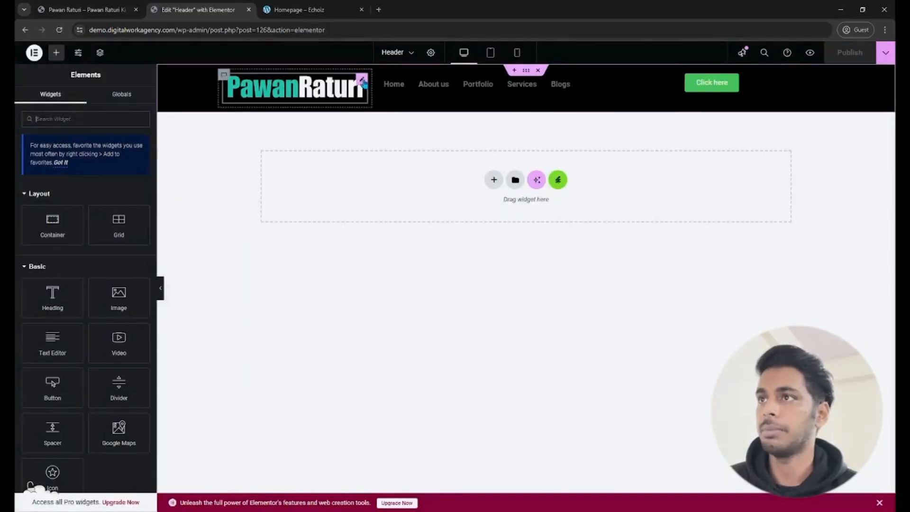
pyautogui.click(362, 81)
pyautogui.click(84, 101)
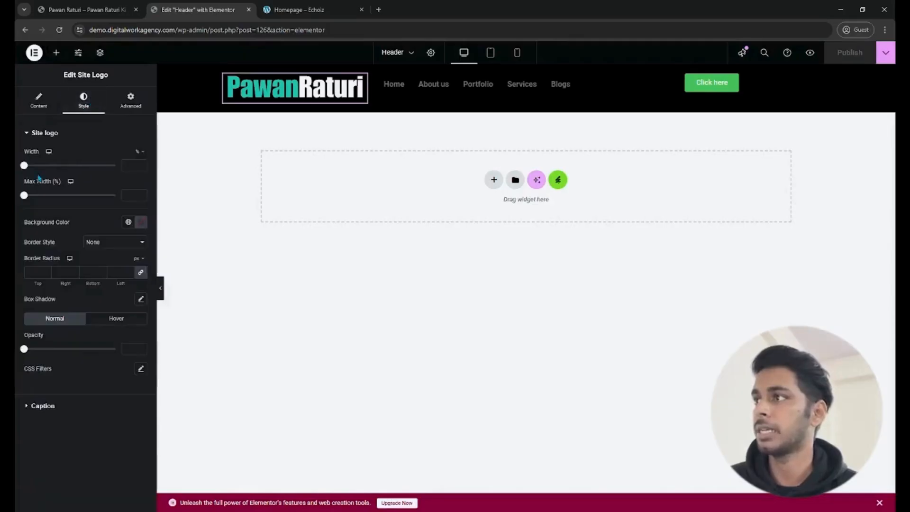
pyautogui.moveTo(23, 166); pyautogui.dragTo(71, 178)
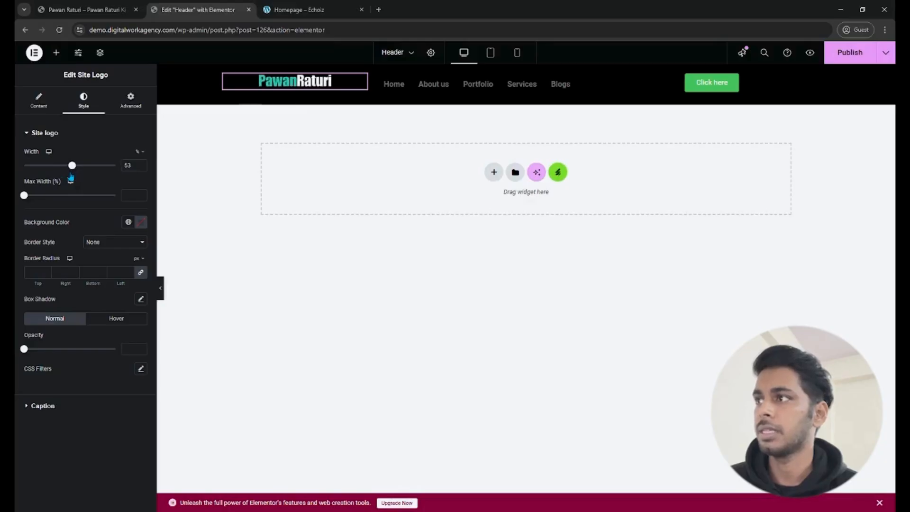
pyautogui.click(141, 165)
pyautogui.click(141, 165)
pyautogui.click(142, 165)
pyautogui.click(141, 165)
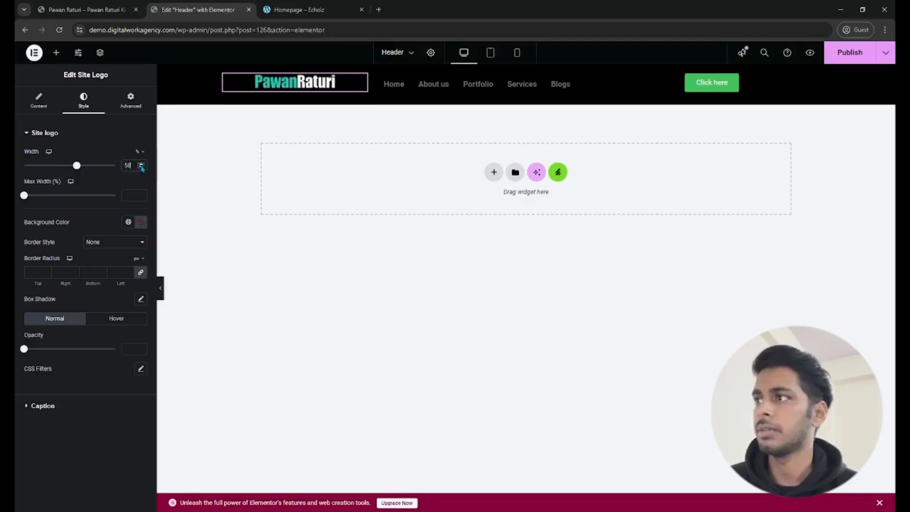
# - Align the site logo to the left within its container
pyautogui.click(223, 77)
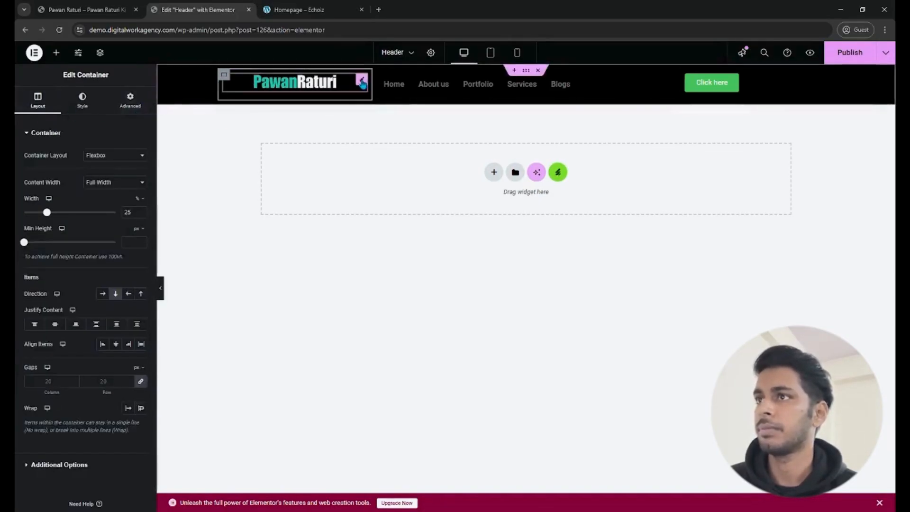
pyautogui.click(362, 83)
pyautogui.click(39, 101)
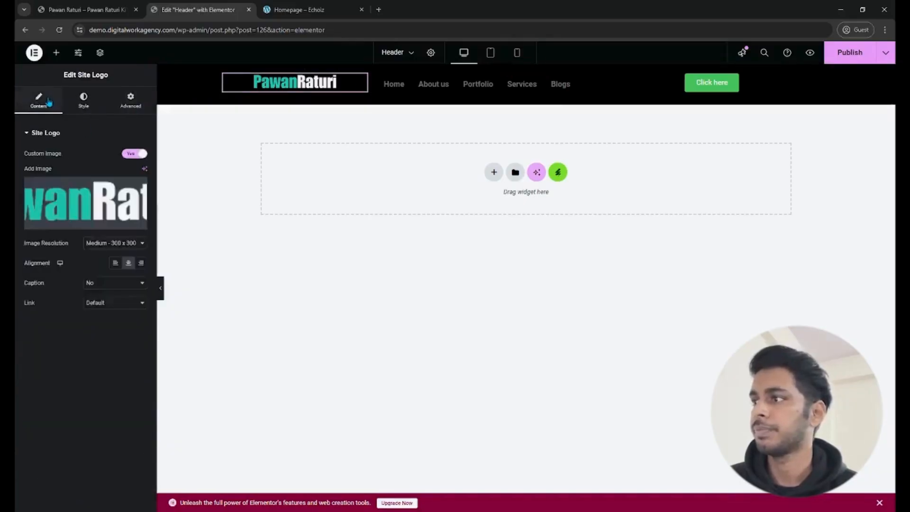
pyautogui.click(118, 332)
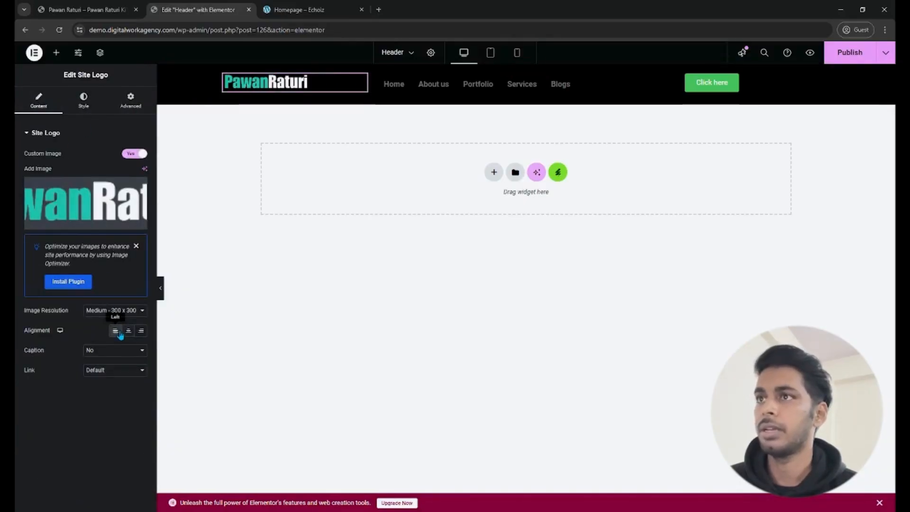
# - Right-align the navigation menu in its layout settings and narrow its container so the button's container moves closer to the menu
pyautogui.click(453, 89)
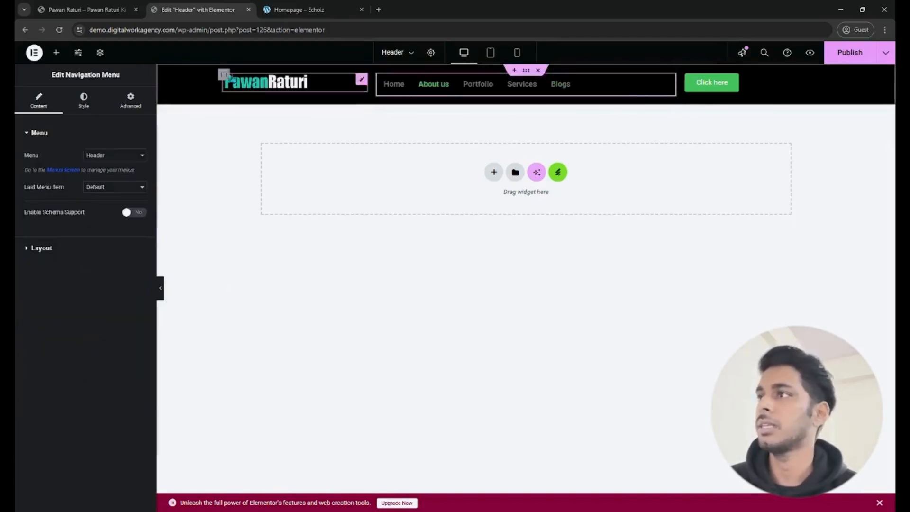
pyautogui.click(83, 101)
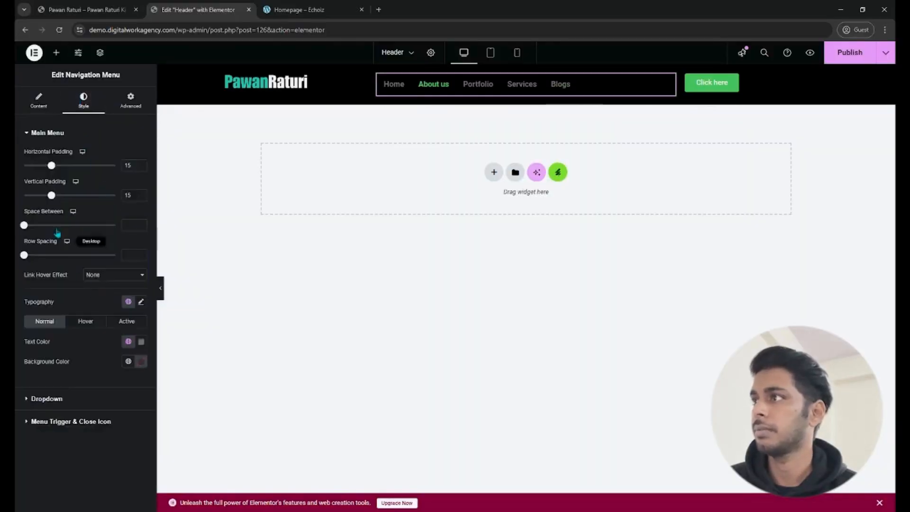
pyautogui.click(41, 108)
pyautogui.click(41, 248)
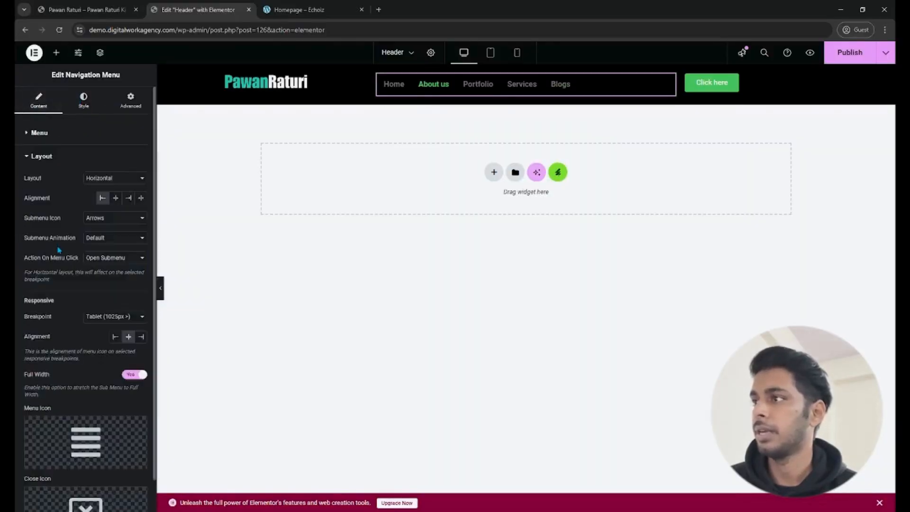
pyautogui.click(129, 198)
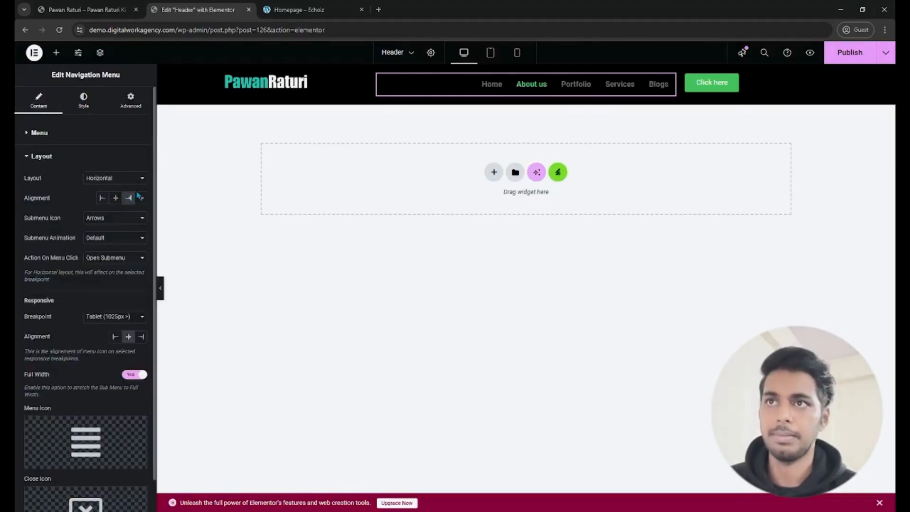
pyautogui.click(687, 76)
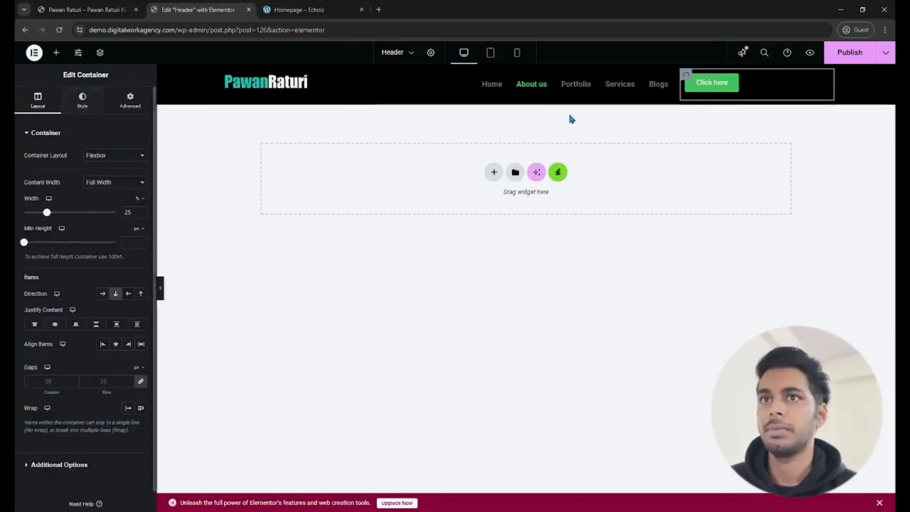
pyautogui.moveTo(679, 85); pyautogui.dragTo(704, 88)
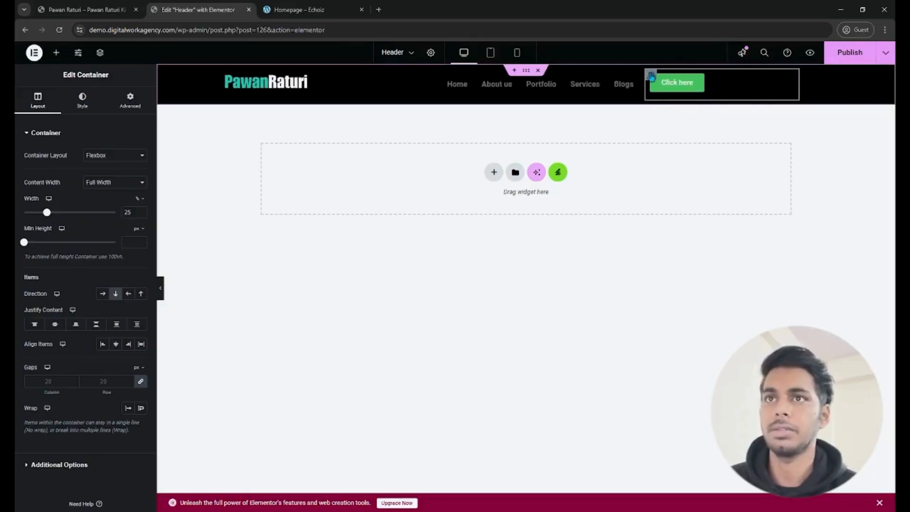
# - Set the button container's item alignment to Center and publish the header
pyautogui.click(75, 105)
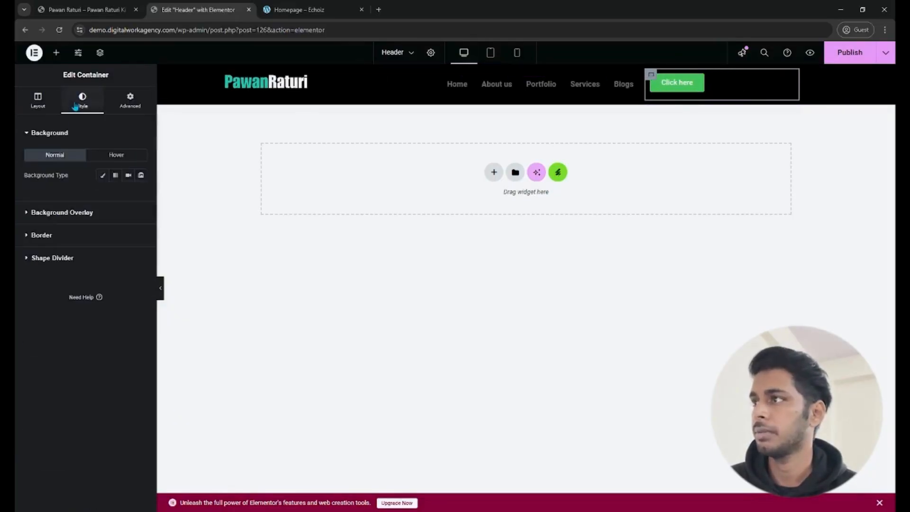
pyautogui.click(38, 101)
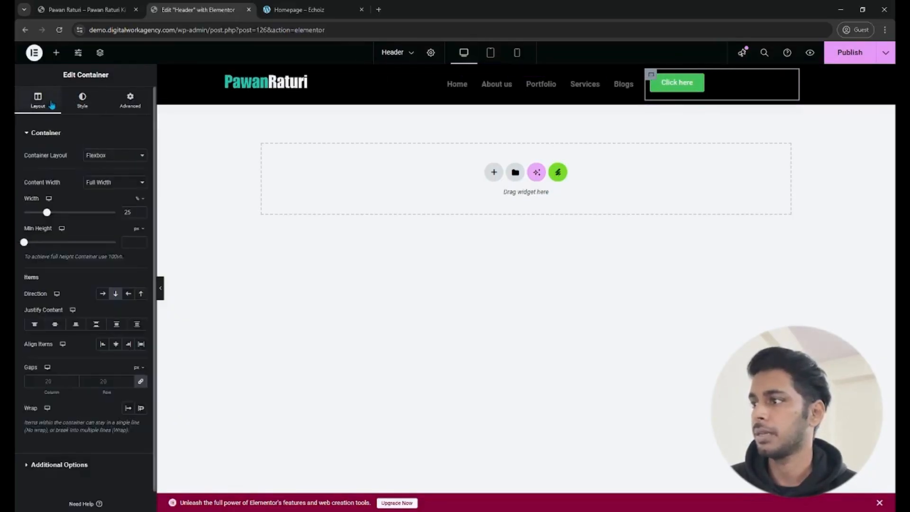
pyautogui.click(115, 345)
pyautogui.click(860, 51)
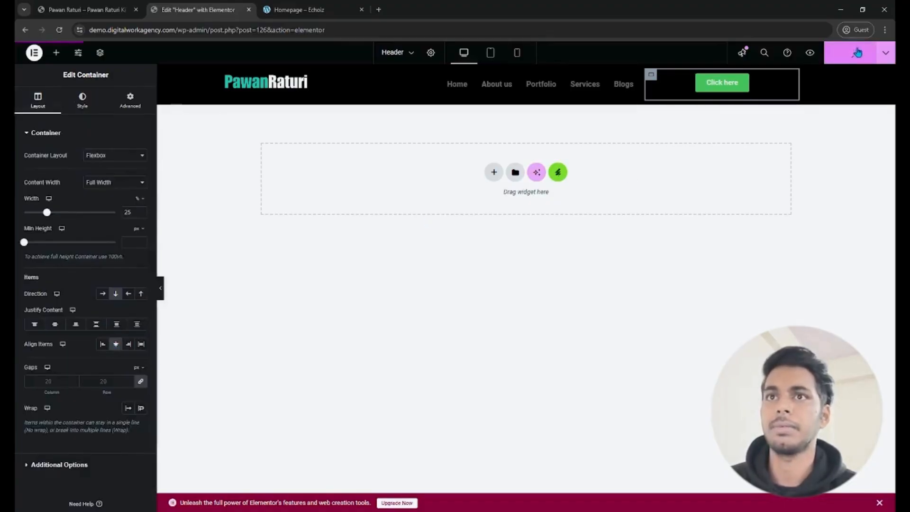
# - Change the header button's text to Book Appointment
pyautogui.click(723, 83)
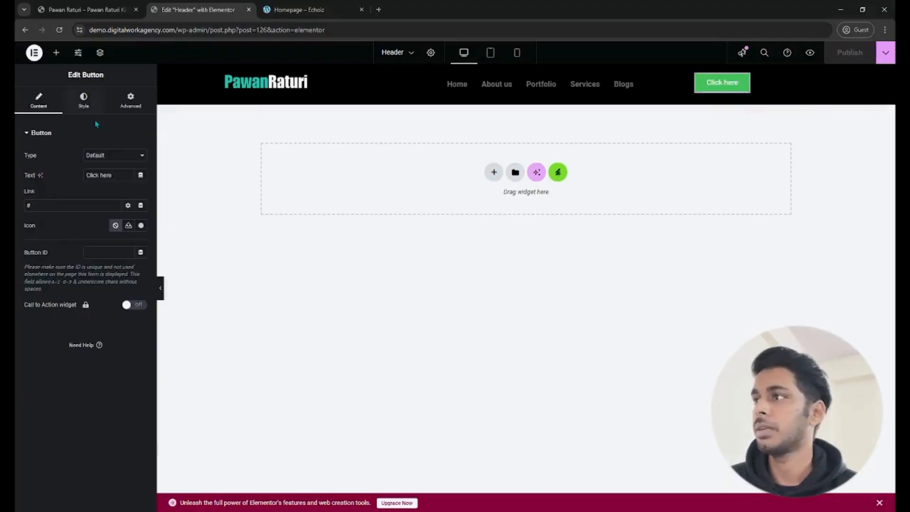
pyautogui.tripleClick(108, 175)
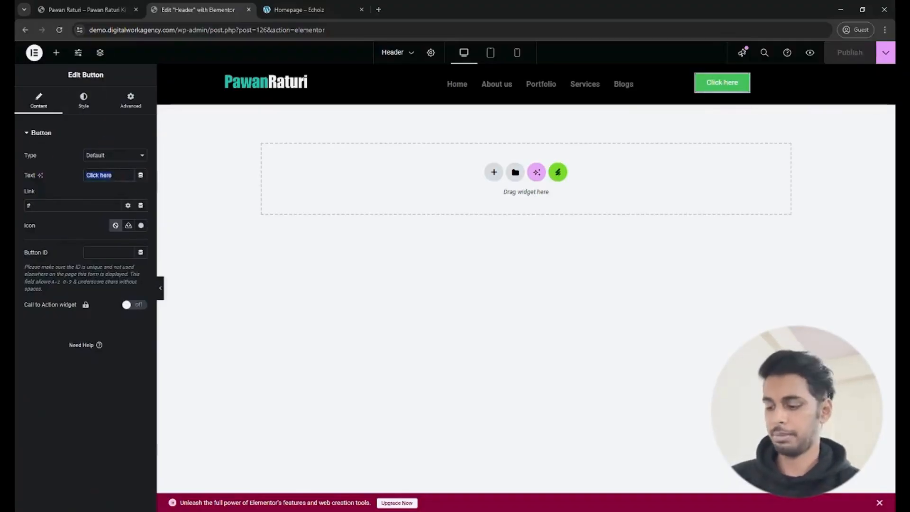
pyautogui.write('Co')
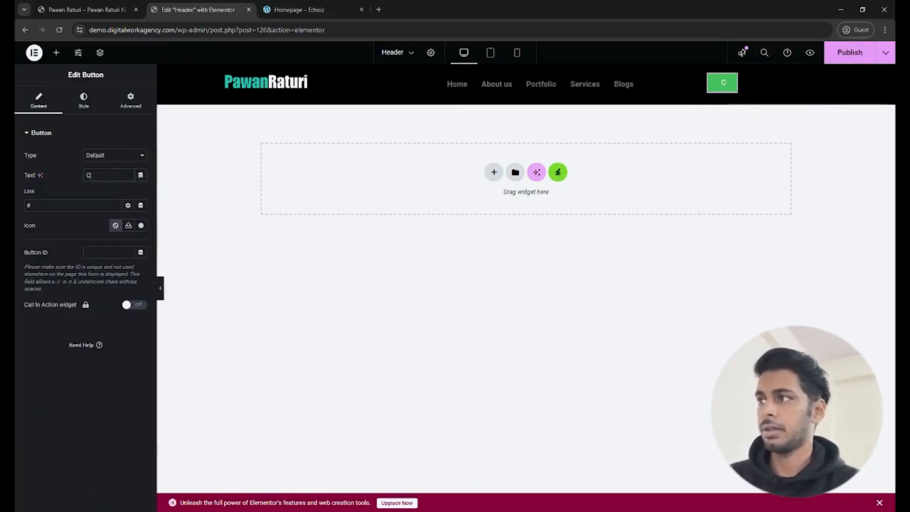
pyautogui.press('BackSpace')
pyautogui.press('BackSpace')
pyautogui.write('B')
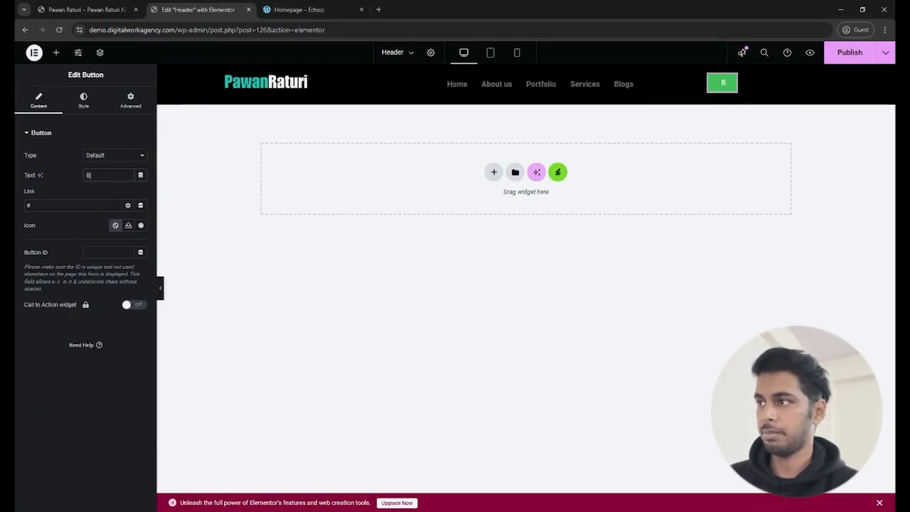
pyautogui.write('ook Appo')
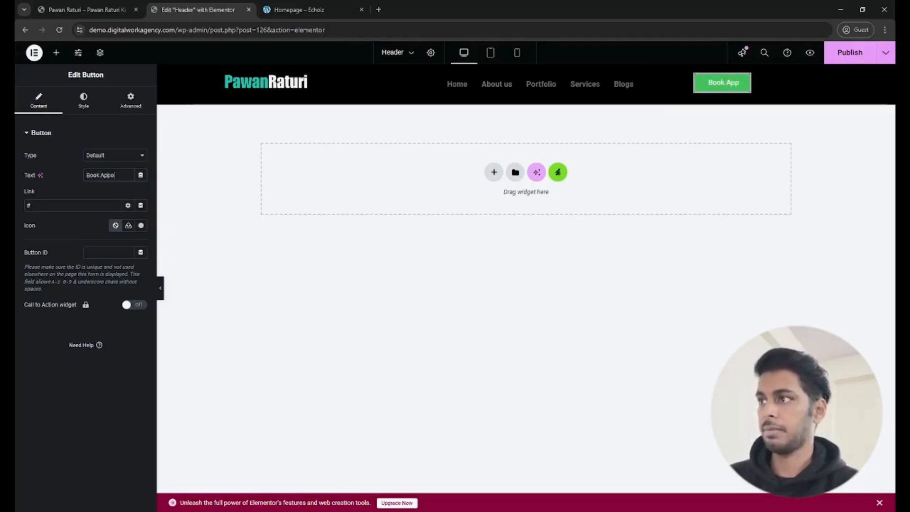
pyautogui.write('intment')
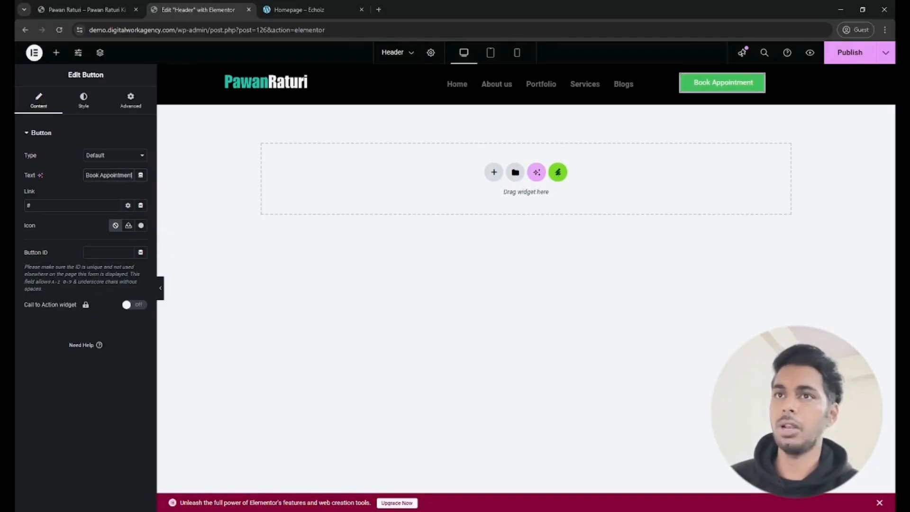
# - Try Call Now as the header button's text and restore the wording Book Appointment
pyautogui.hotkey('ctrl', 'a')
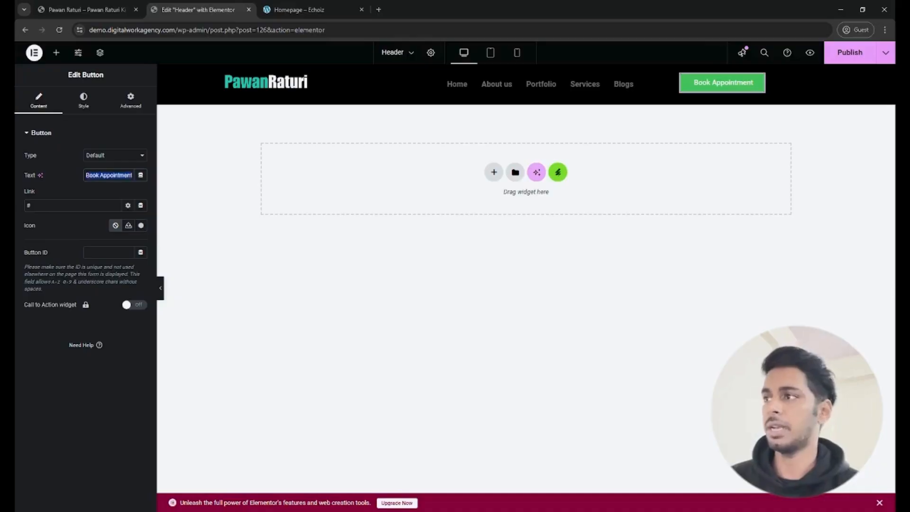
pyautogui.write('Call Now')
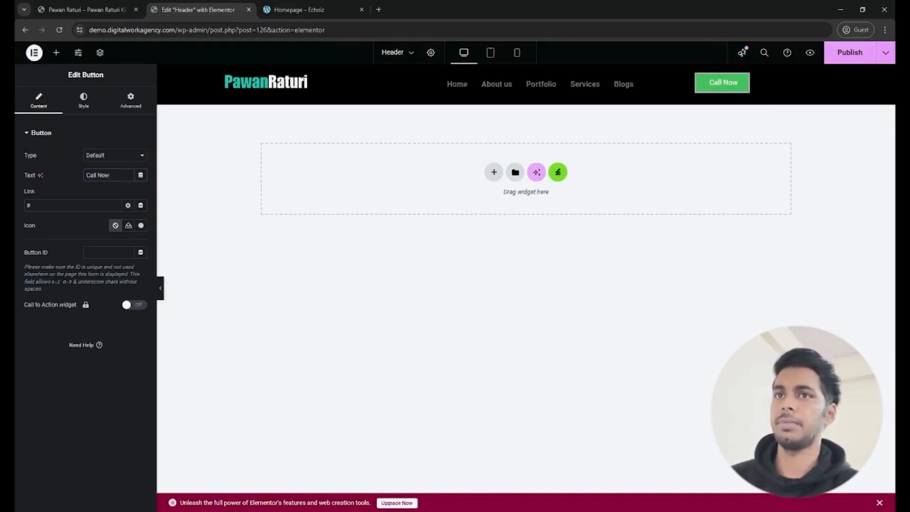
pyautogui.hotkey('ctrl', 'a')
pyautogui.write('Book')
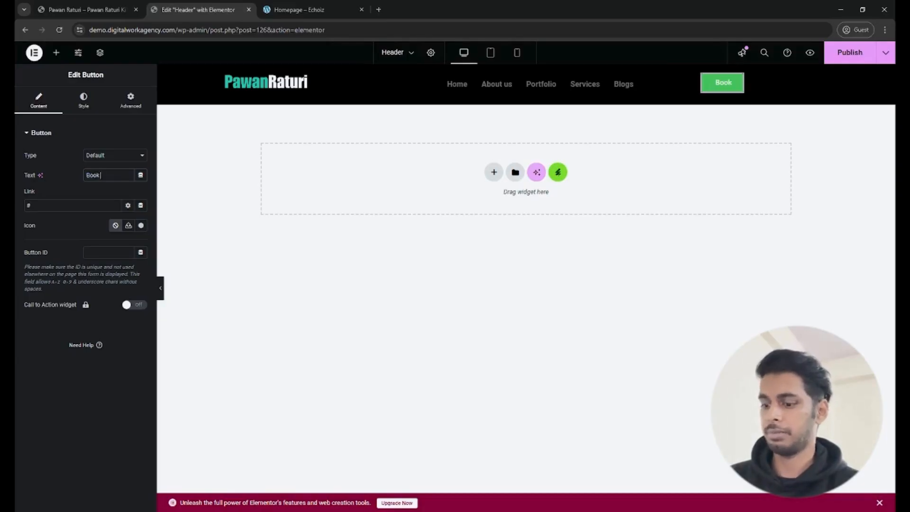
pyautogui.write(' Appointment')
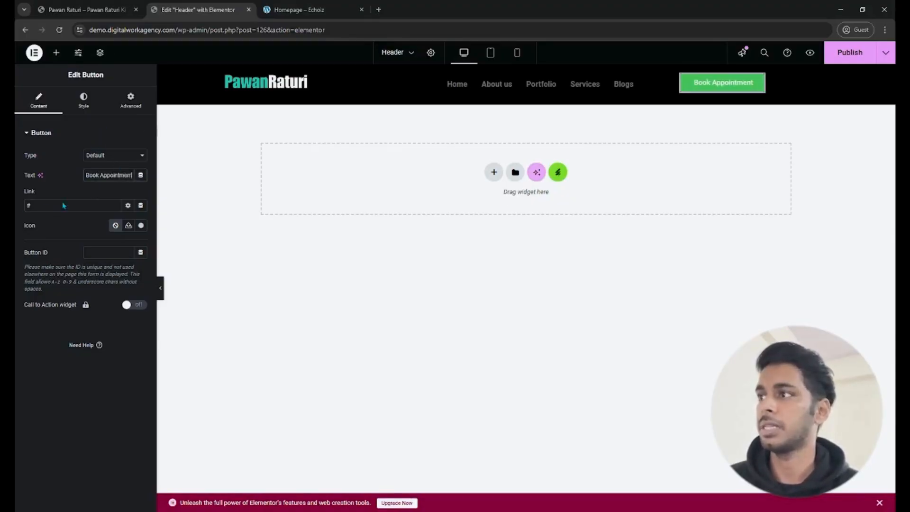
pyautogui.hotkey('alt', 'Tab')
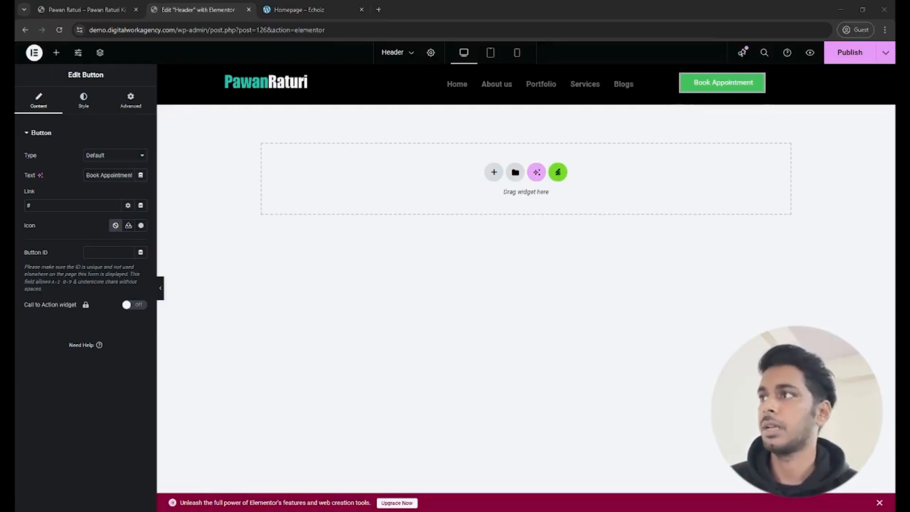
pyautogui.hotkey('alt', 'Tab')
# - Set the Book Appointment button's normal background colour to white, #FFFFFF
pyautogui.click(102, 109)
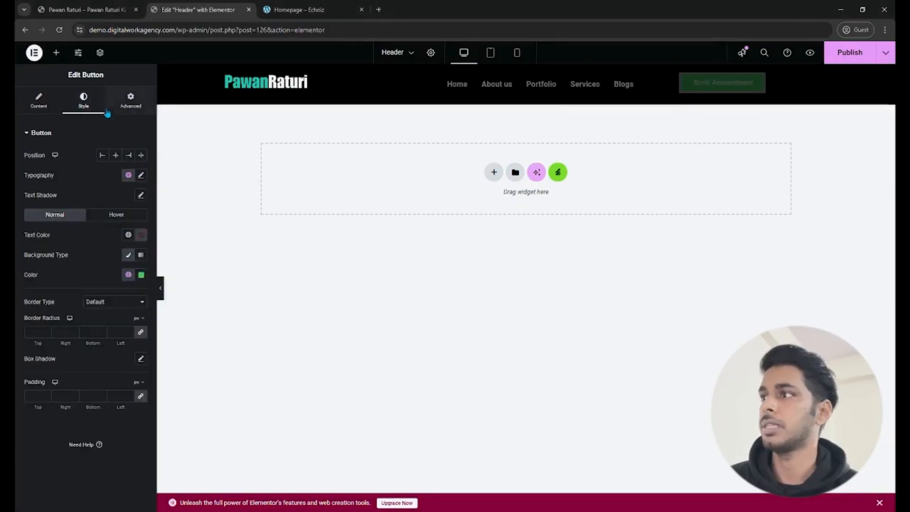
pyautogui.click(130, 276)
pyautogui.write('#000000')
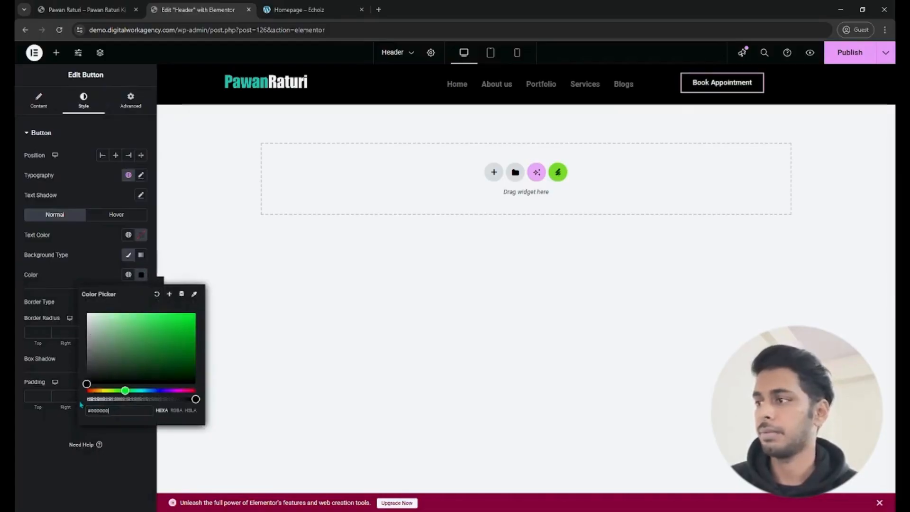
pyautogui.moveTo(86, 384); pyautogui.dragTo(85, 313)
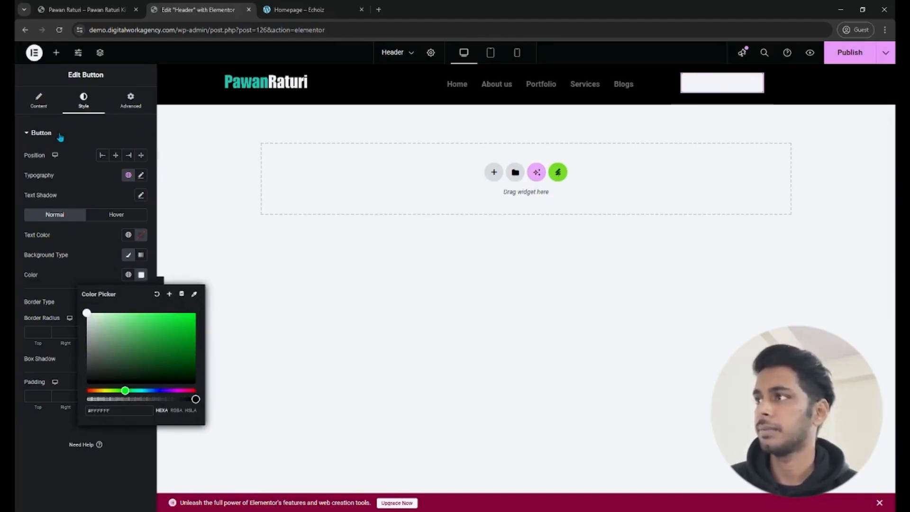
# - Set the Book Appointment button's normal text colour to black, #000000
pyautogui.click(113, 197)
pyautogui.click(129, 234)
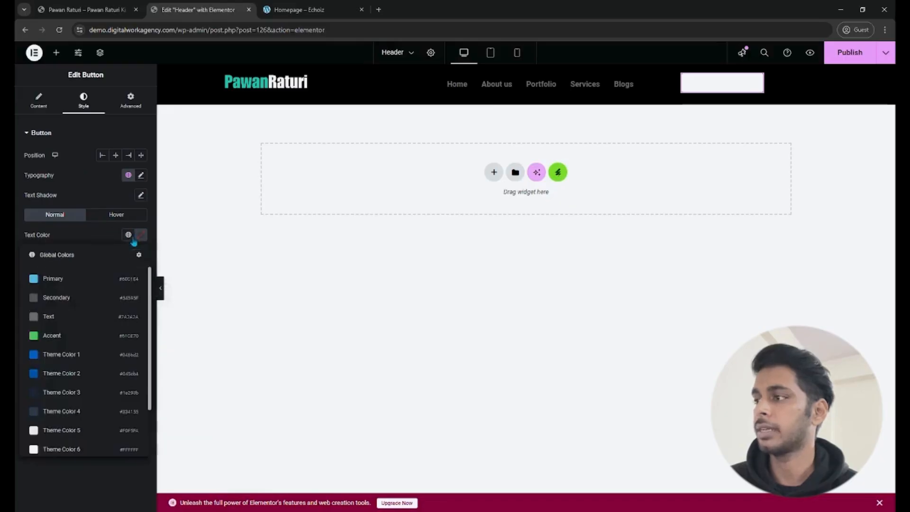
pyautogui.scroll(-2, 130, 343)
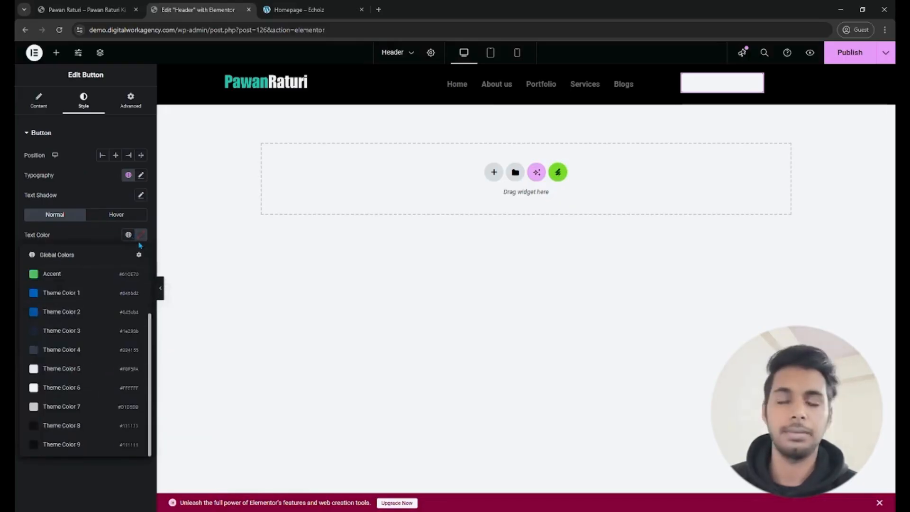
pyautogui.click(141, 235)
pyautogui.moveTo(133, 298); pyautogui.dragTo(75, 366)
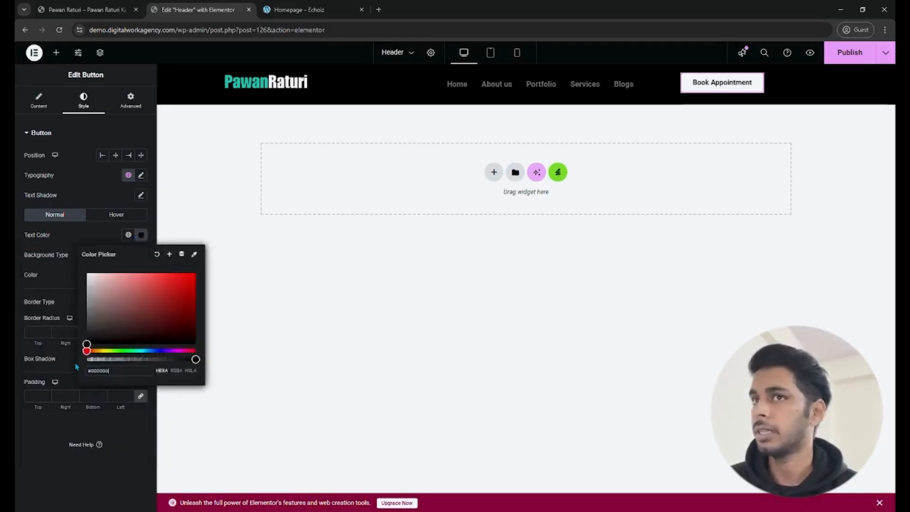
pyautogui.click(68, 237)
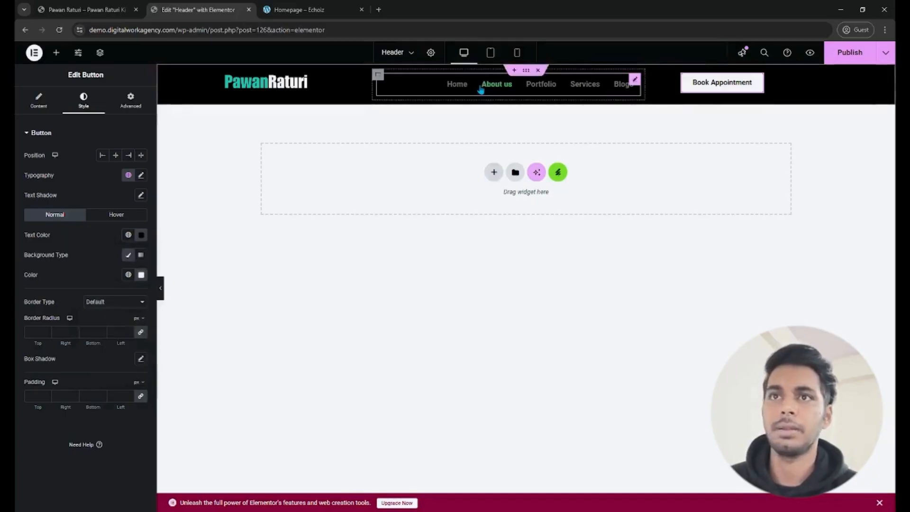
# - Publish the header changes, and set the navigation menu's typography to the DM Sans family at 18 px
pyautogui.click(496, 86)
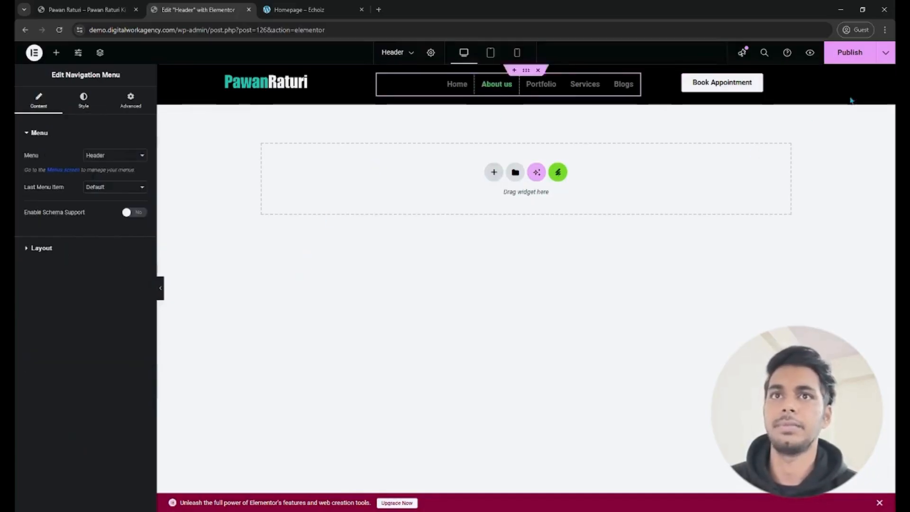
pyautogui.click(839, 55)
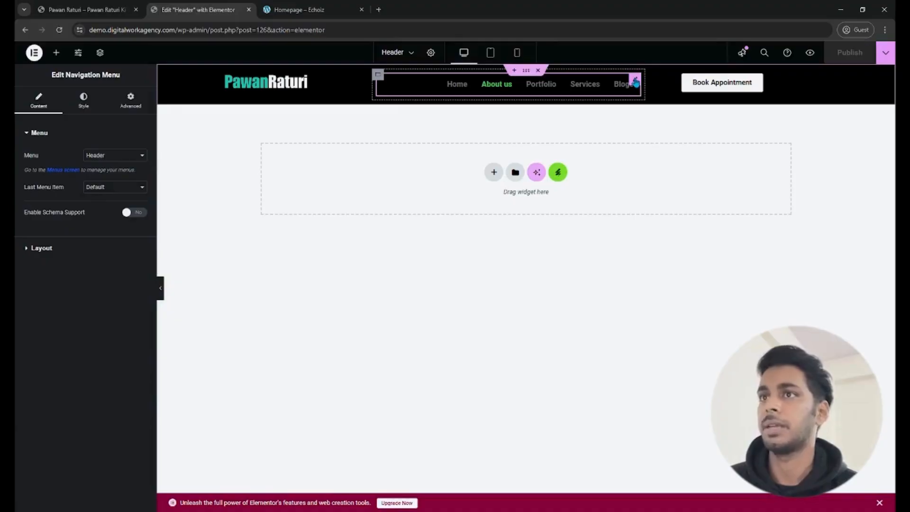
pyautogui.click(83, 101)
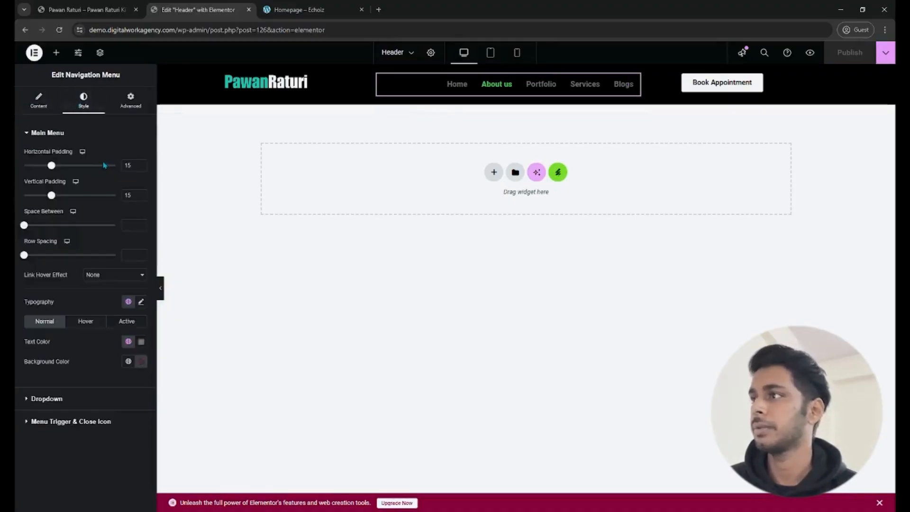
pyautogui.click(141, 302)
pyautogui.click(99, 354)
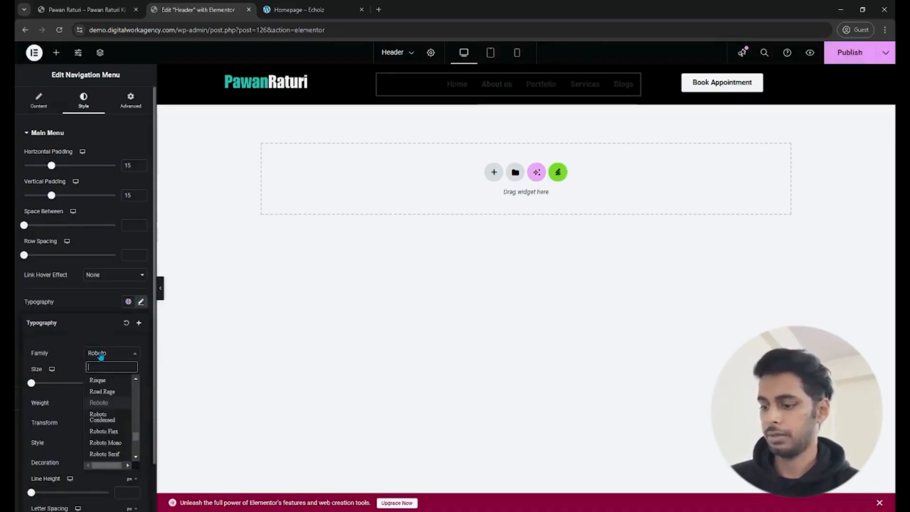
pyautogui.write('dm sans')
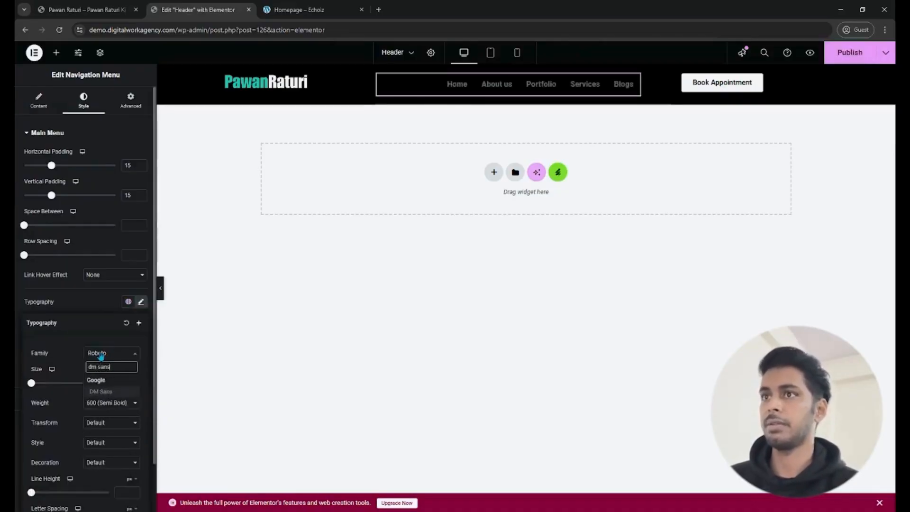
pyautogui.press('Return')
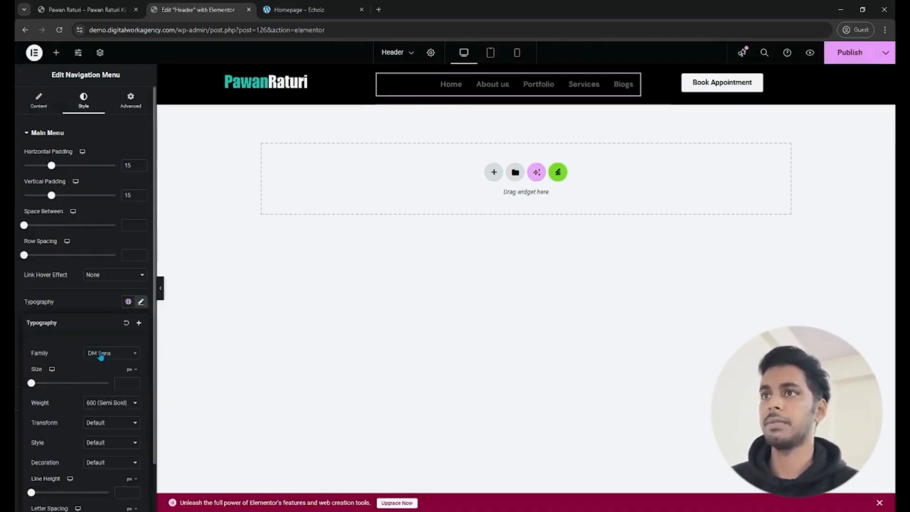
pyautogui.click(118, 383)
pyautogui.write('18')
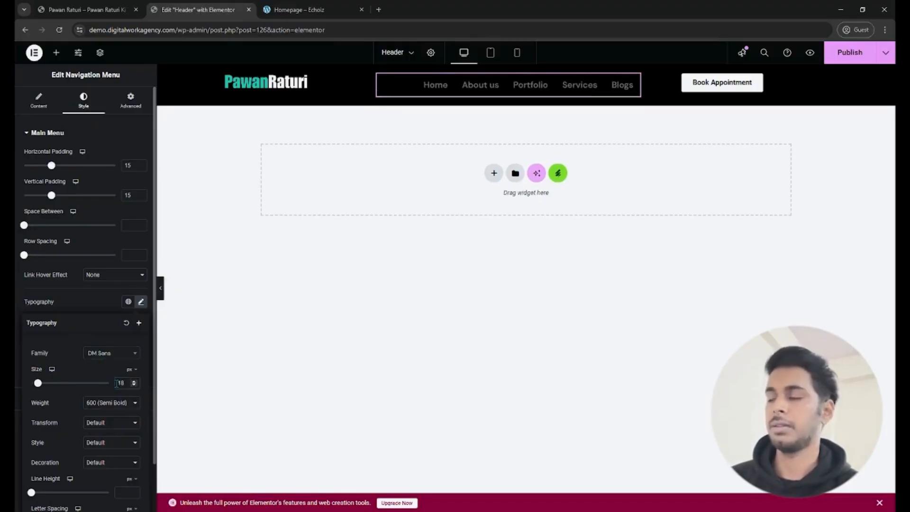
pyautogui.click(97, 309)
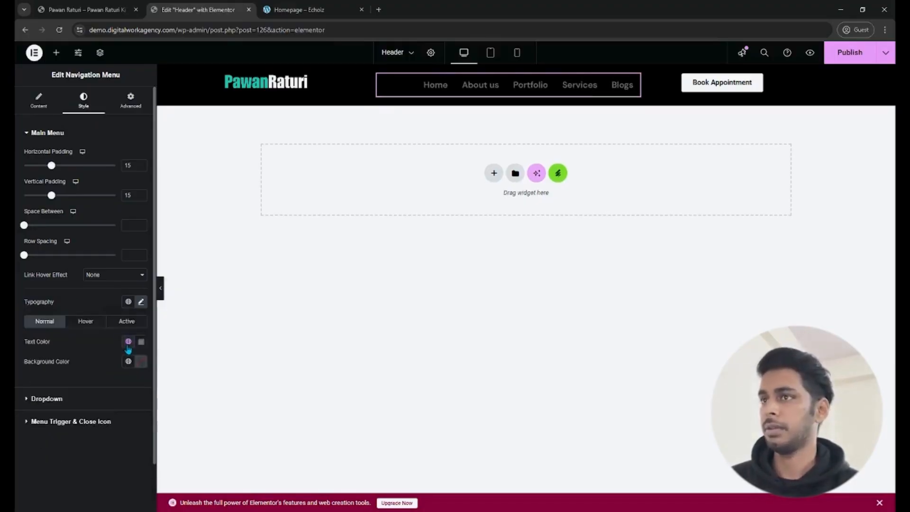
# - Try the Primary global colour for the navigation menu's normal text, and settle on Theme Color 6, #FFFFFF
pyautogui.click(128, 347)
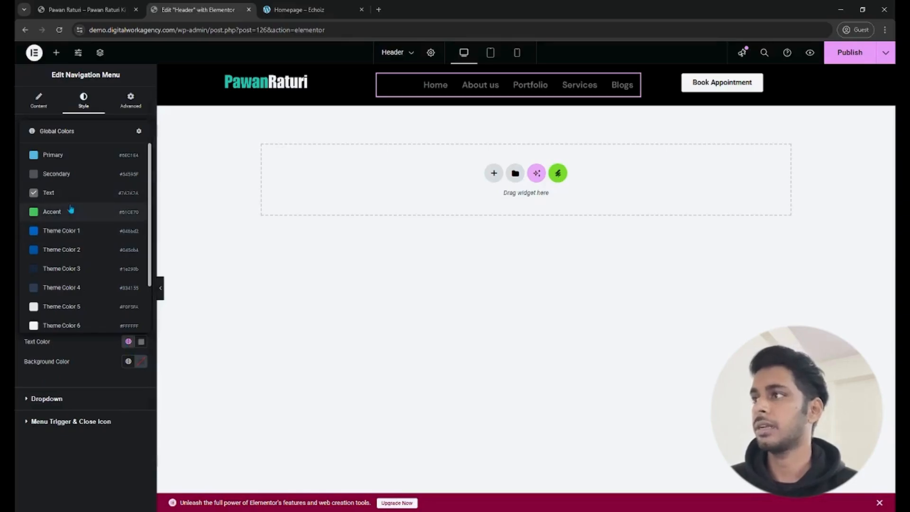
pyautogui.click(81, 157)
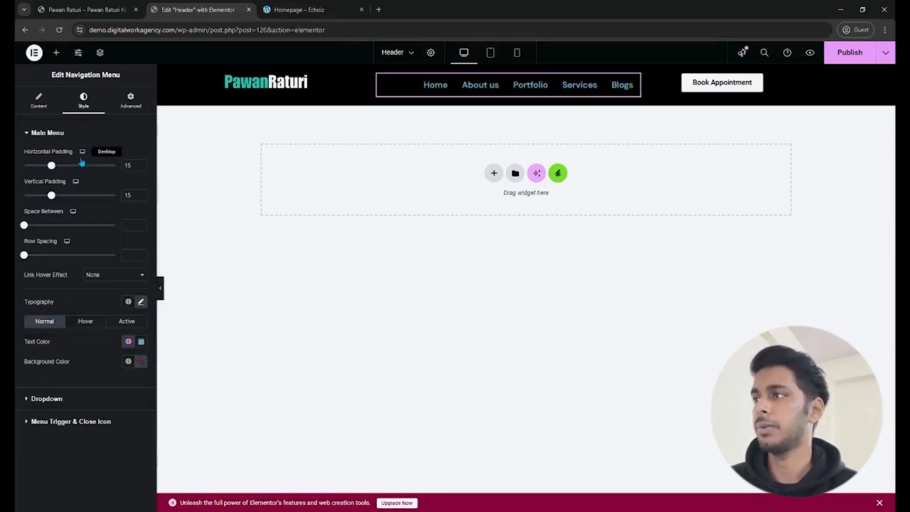
pyautogui.click(128, 341)
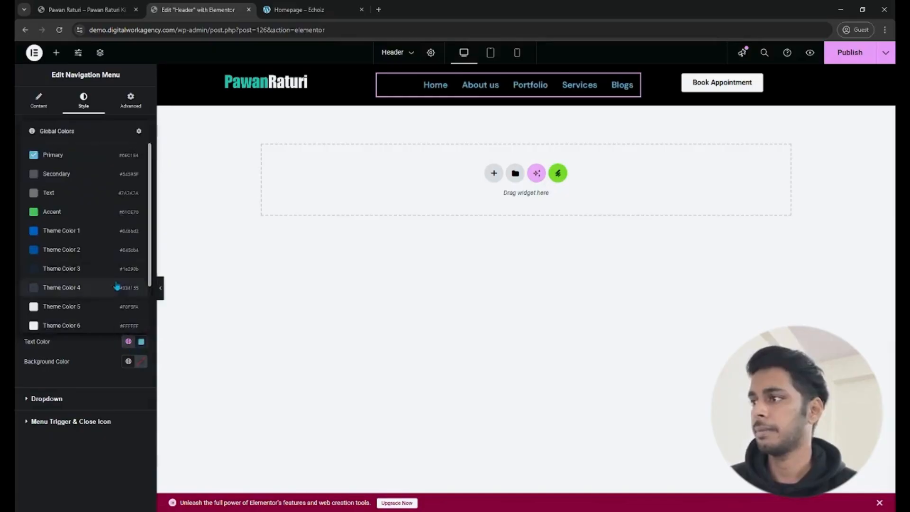
pyautogui.click(98, 325)
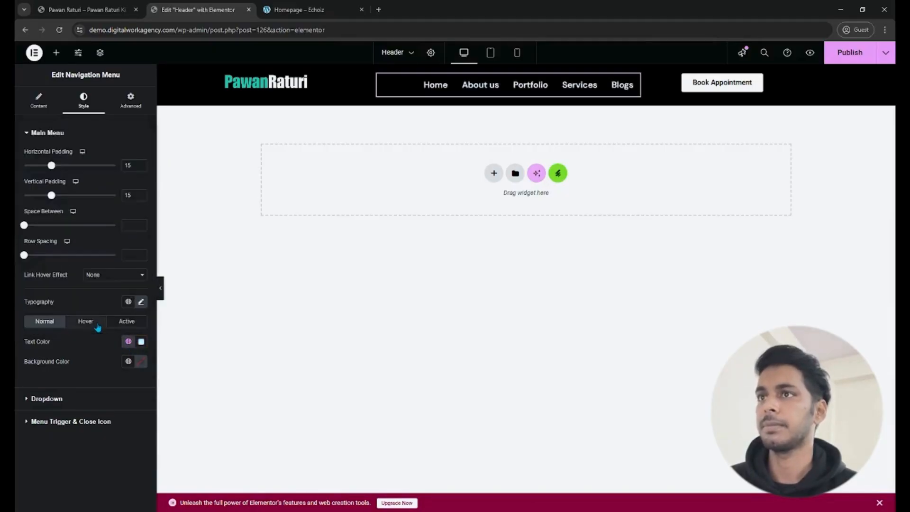
# - Set the navigation menu's font weight to 500 (Medium)
pyautogui.click(141, 302)
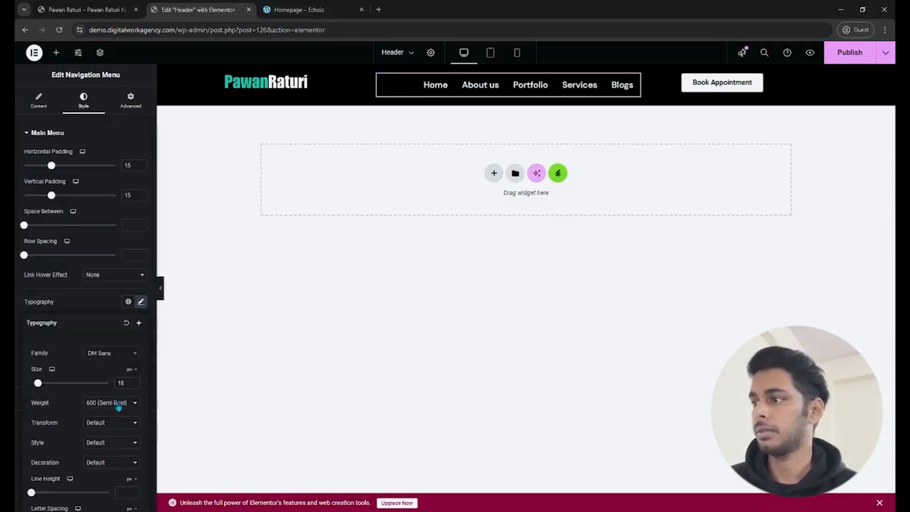
pyautogui.click(113, 311)
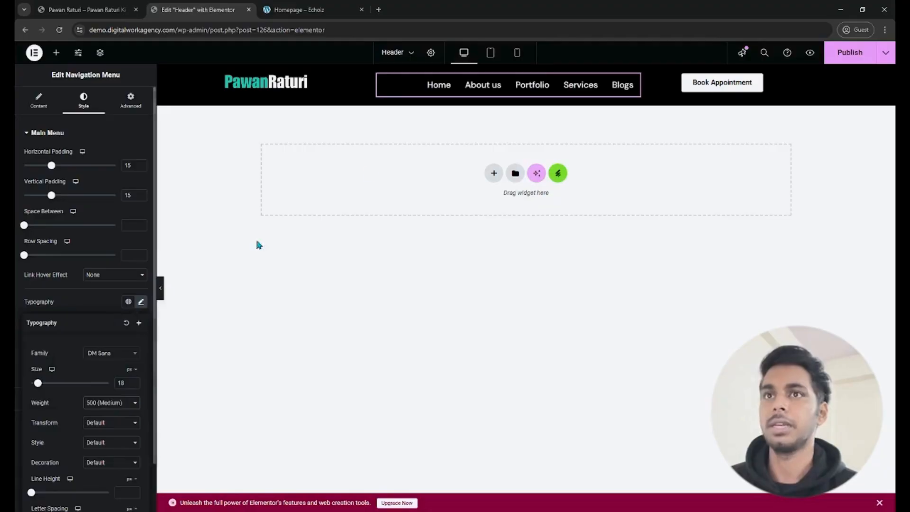
pyautogui.click(697, 285)
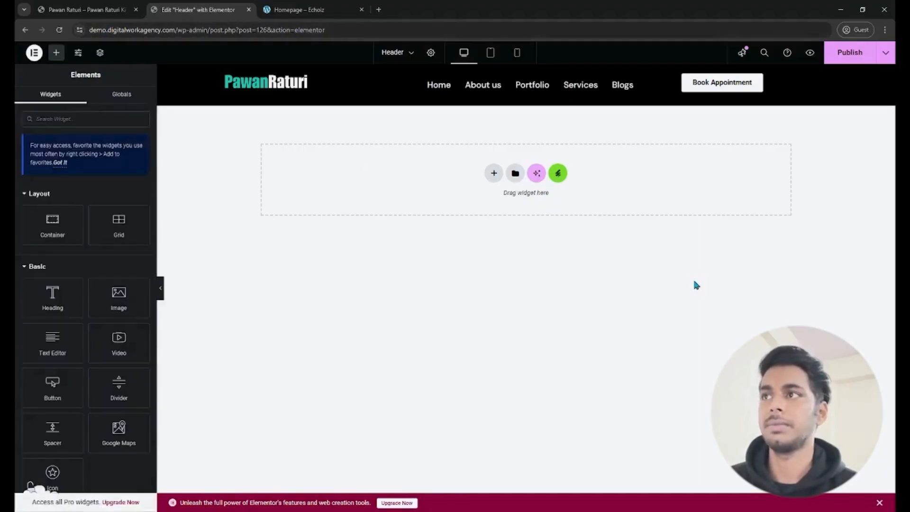
# - Justify the logo container's content to the center and publish the header
pyautogui.click(223, 75)
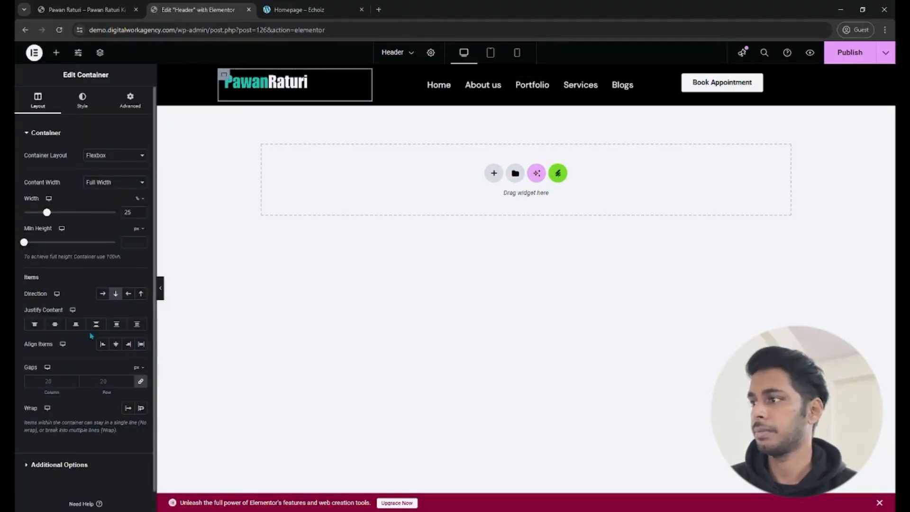
pyautogui.click(56, 325)
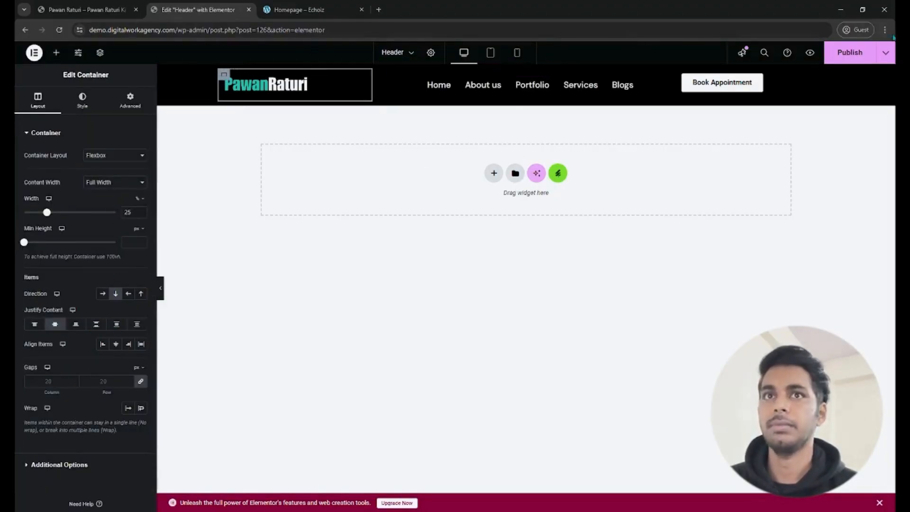
pyautogui.click(846, 56)
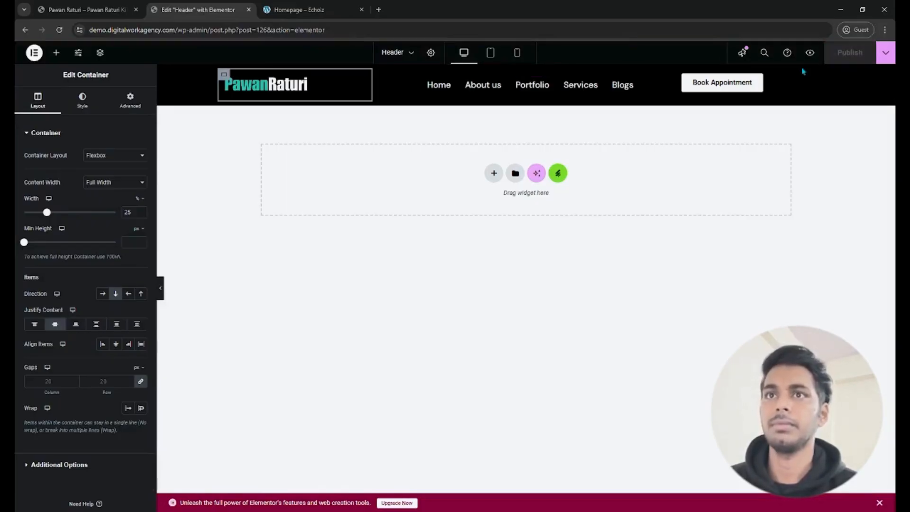
# - Justify the Book Appointment container's content to the center, and check the same setting on the navigation menu's container
pyautogui.click(651, 76)
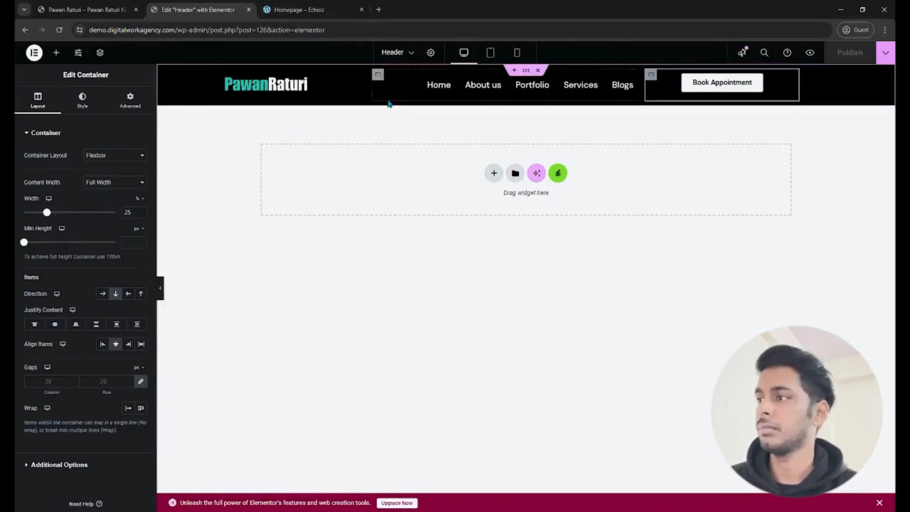
pyautogui.click(55, 324)
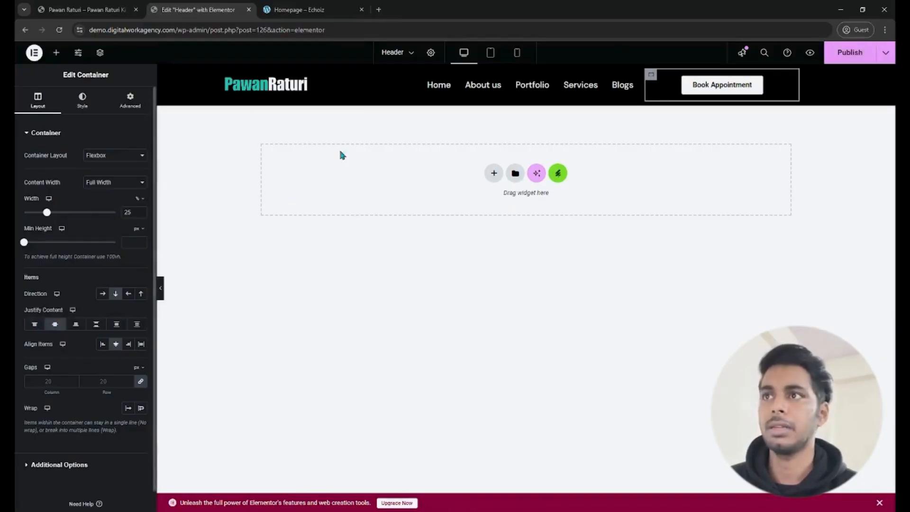
pyautogui.click(378, 76)
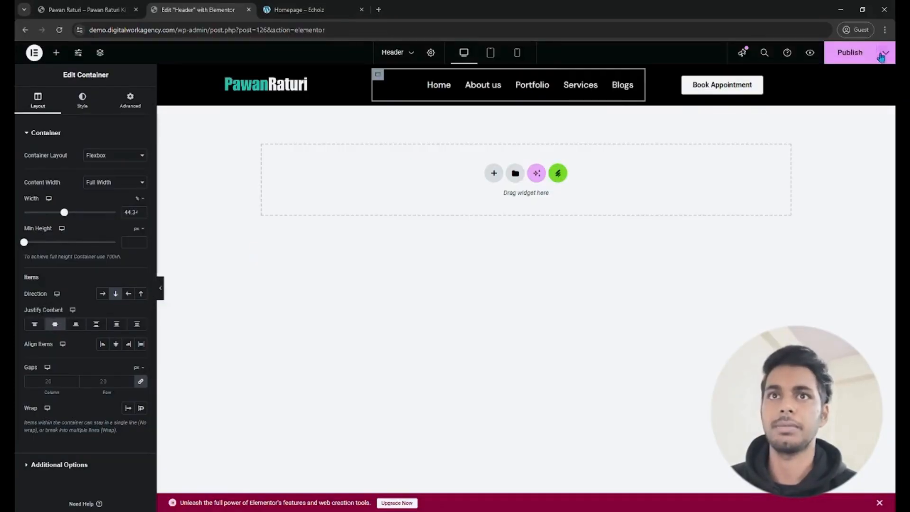
# - Publish the header, check it on the reloaded live homepage and return to the header editor
pyautogui.click(848, 56)
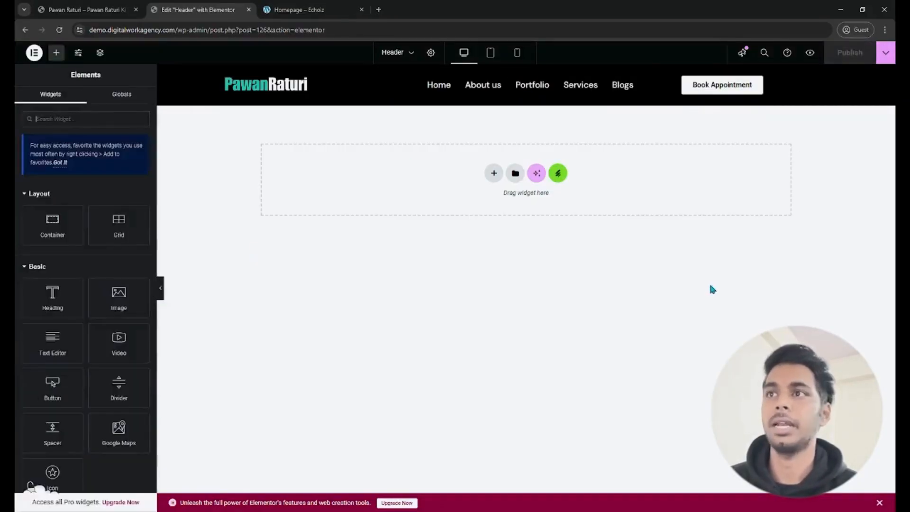
pyautogui.click(43, 15)
pyautogui.click(60, 31)
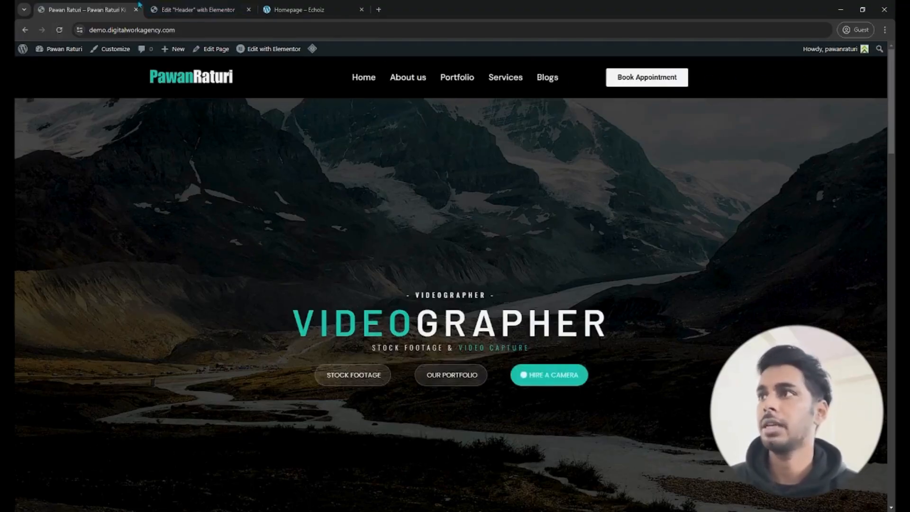
pyautogui.click(157, 9)
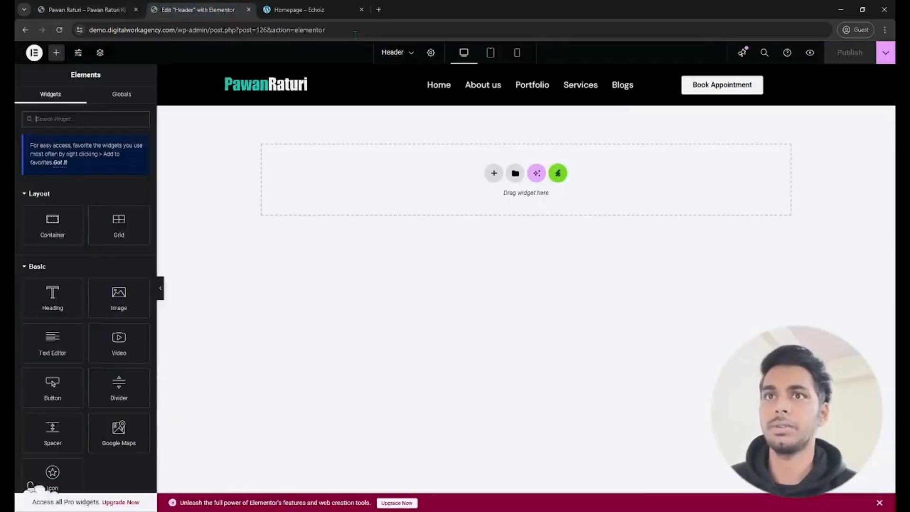
# - Align the Book Appointment container's items to the end and reduce the container's width to 18%
pyautogui.click(651, 75)
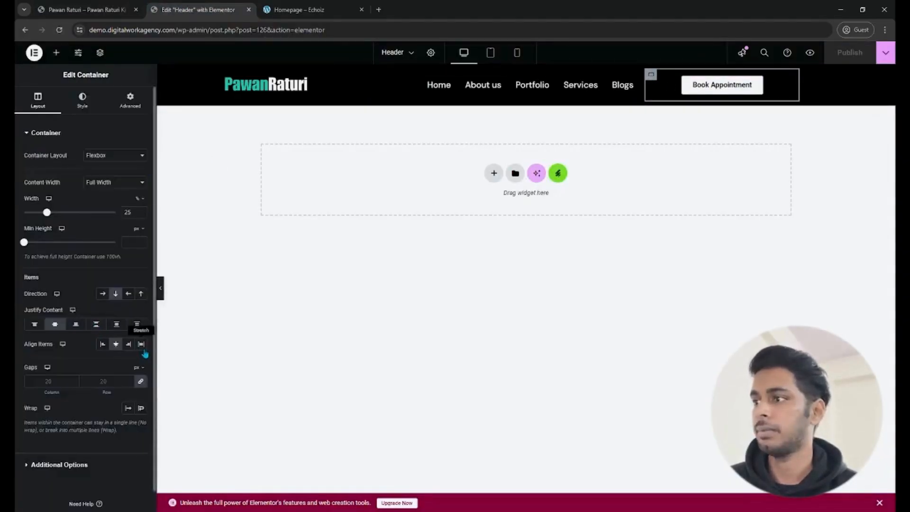
pyautogui.click(128, 344)
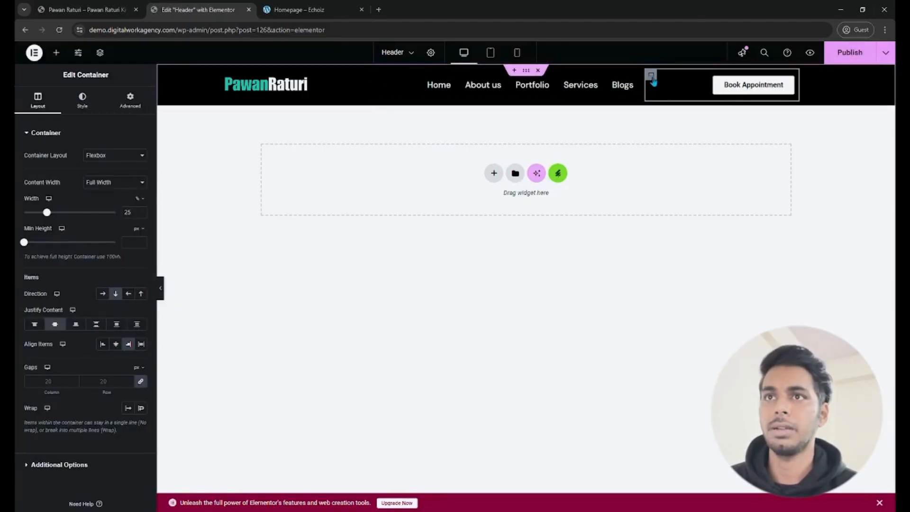
pyautogui.click(140, 215)
pyautogui.click(140, 216)
pyautogui.click(140, 215)
pyautogui.click(140, 215)
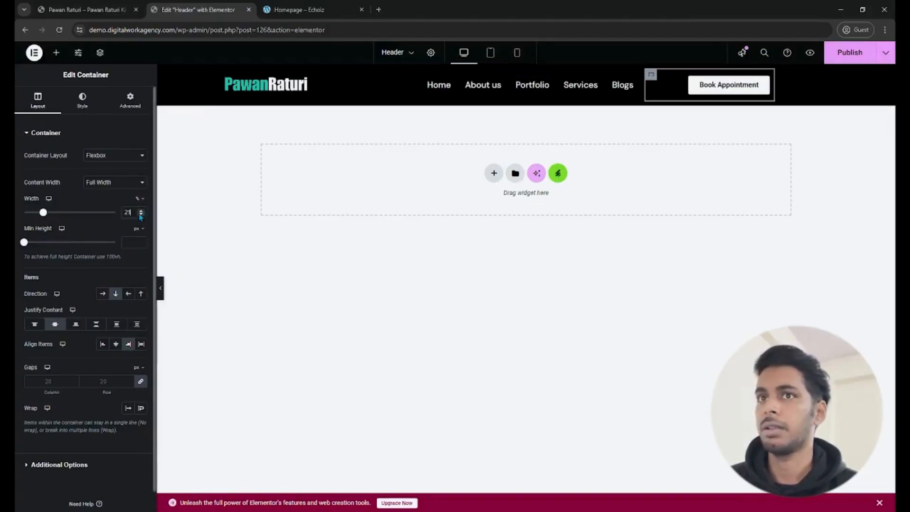
pyautogui.click(140, 216)
pyautogui.click(140, 215)
pyautogui.click(140, 215)
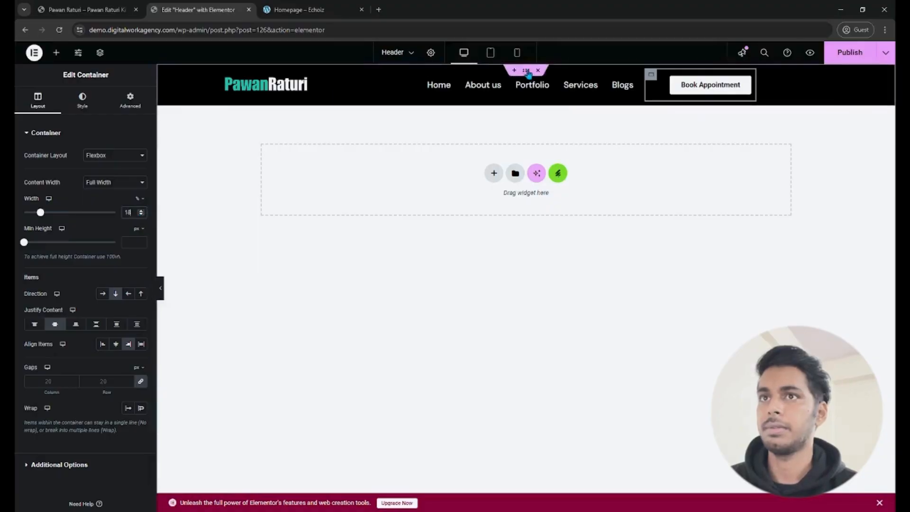
# - Set the header's outer boxed container width to 1400 px
pyautogui.click(526, 70)
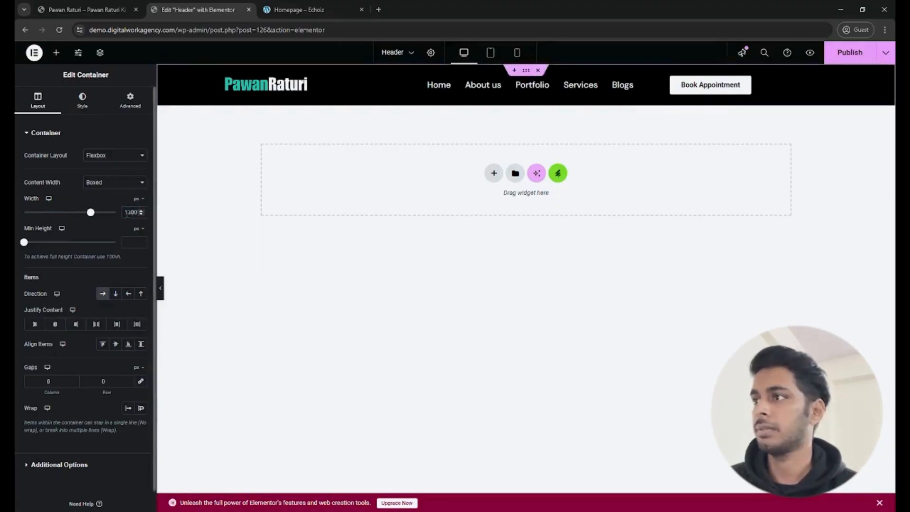
pyautogui.click(130, 213)
pyautogui.press('BackSpace')
pyautogui.write('4')
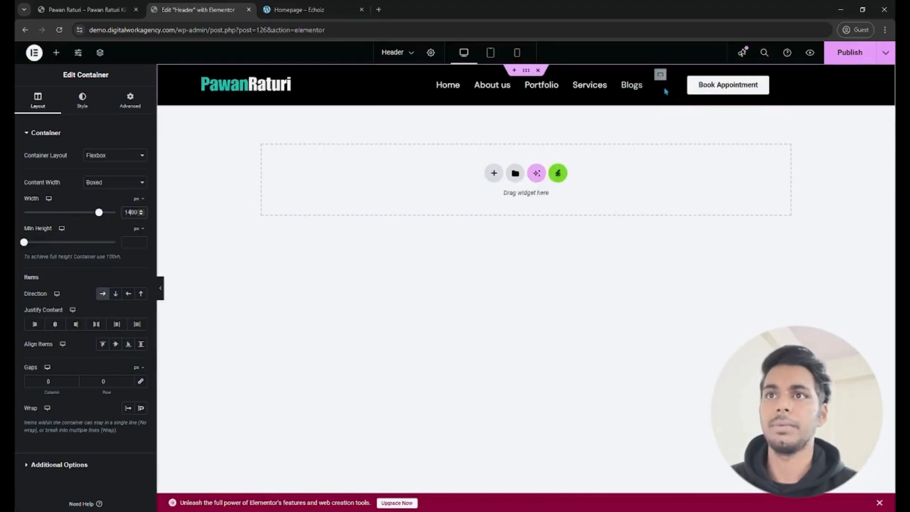
# - Widen the navigation menu's container to 50%
pyautogui.click(366, 74)
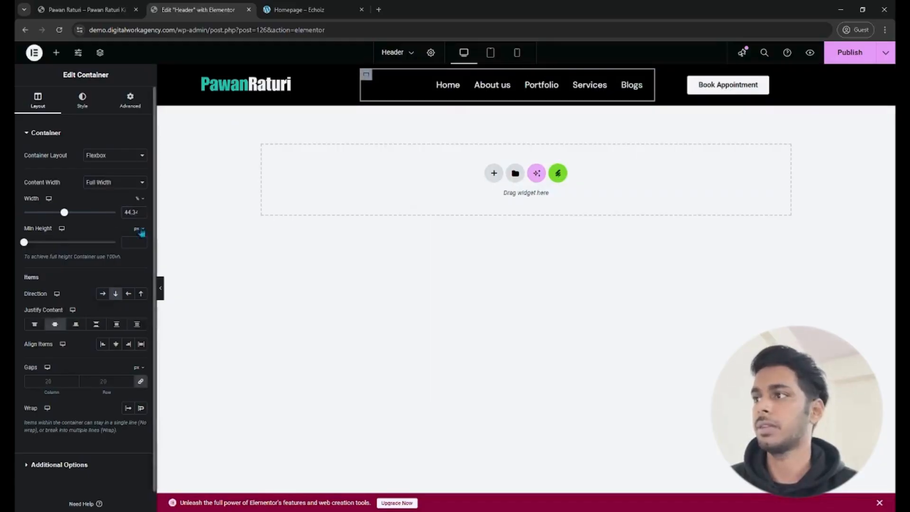
pyautogui.click(143, 211)
pyautogui.click(143, 211)
pyautogui.click(143, 211)
pyautogui.click(143, 211)
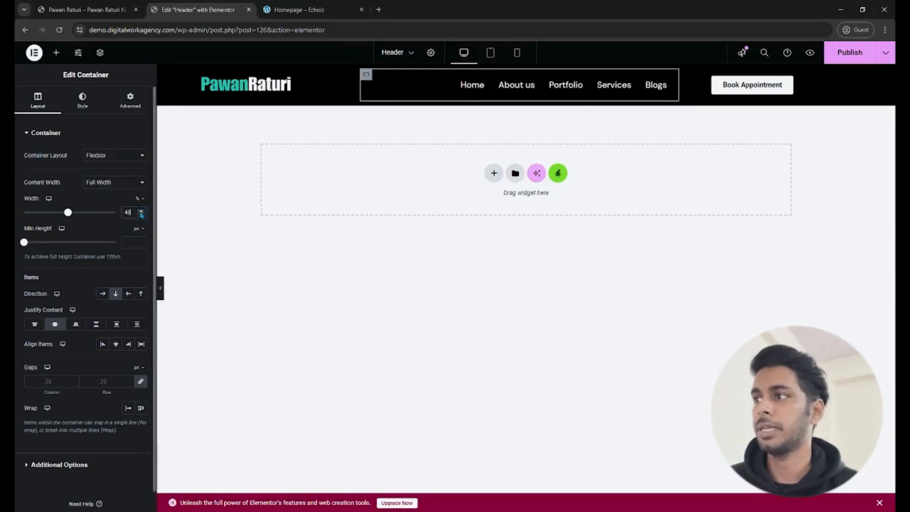
pyautogui.click(142, 212)
pyautogui.click(141, 211)
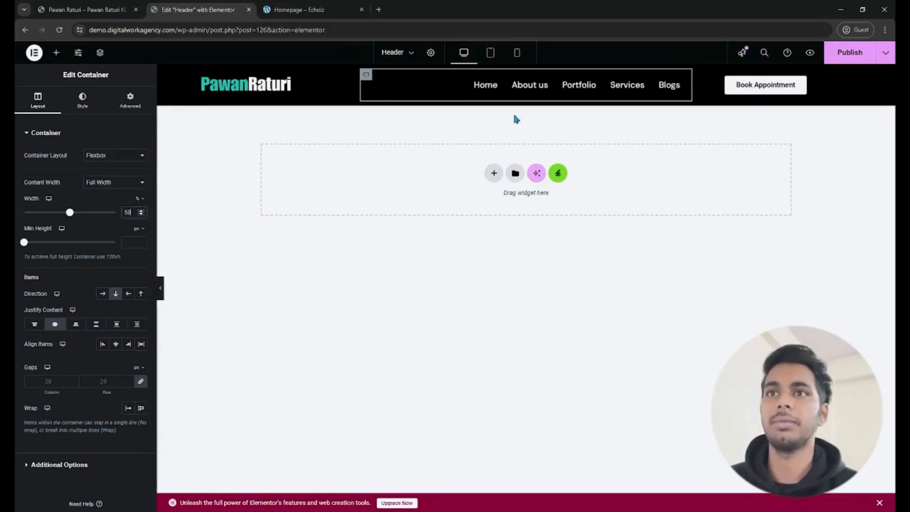
# - Set the space between the navigation menu's items to 27
pyautogui.click(682, 79)
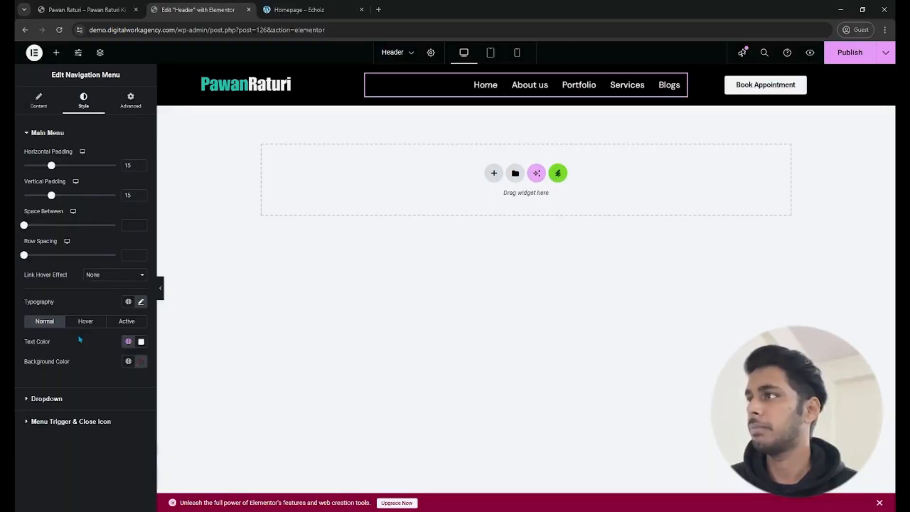
pyautogui.moveTo(23, 226); pyautogui.dragTo(48, 225)
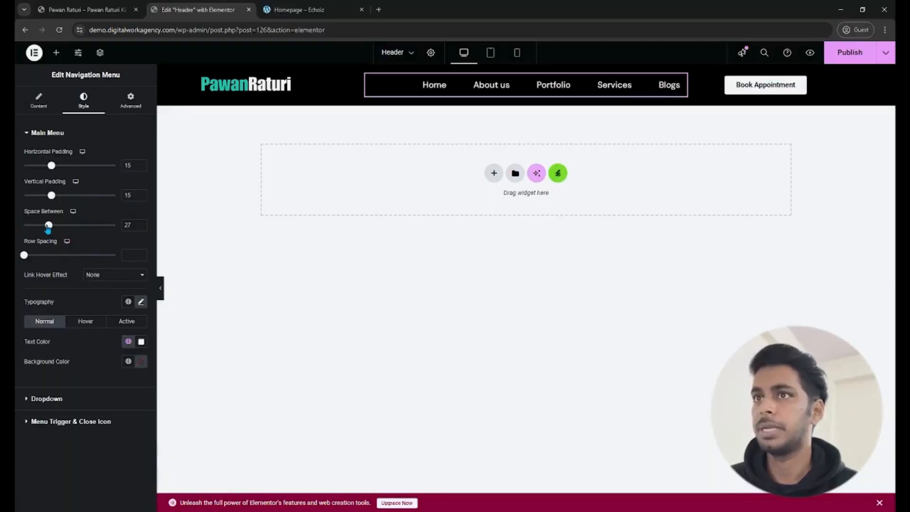
# - Set the space between the navigation menu's items to 25
pyautogui.click(141, 224)
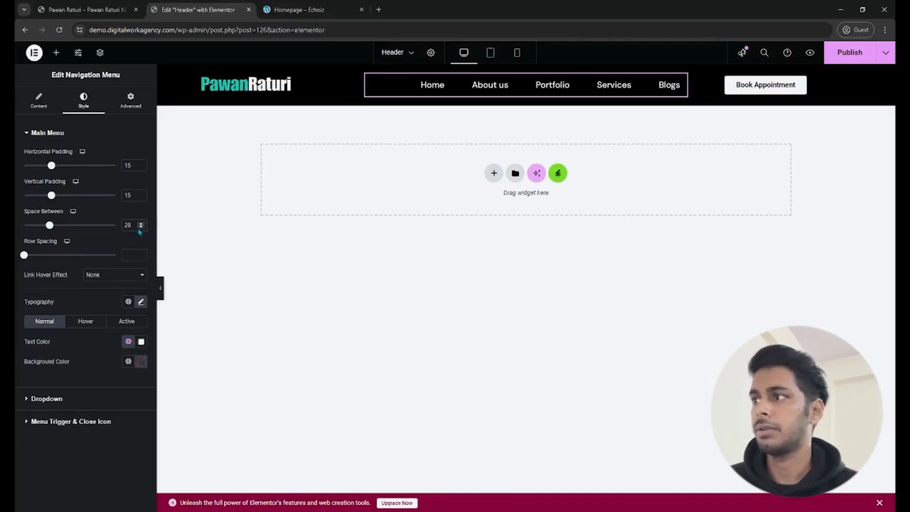
pyautogui.click(141, 227)
pyautogui.click(141, 227)
pyautogui.click(141, 227)
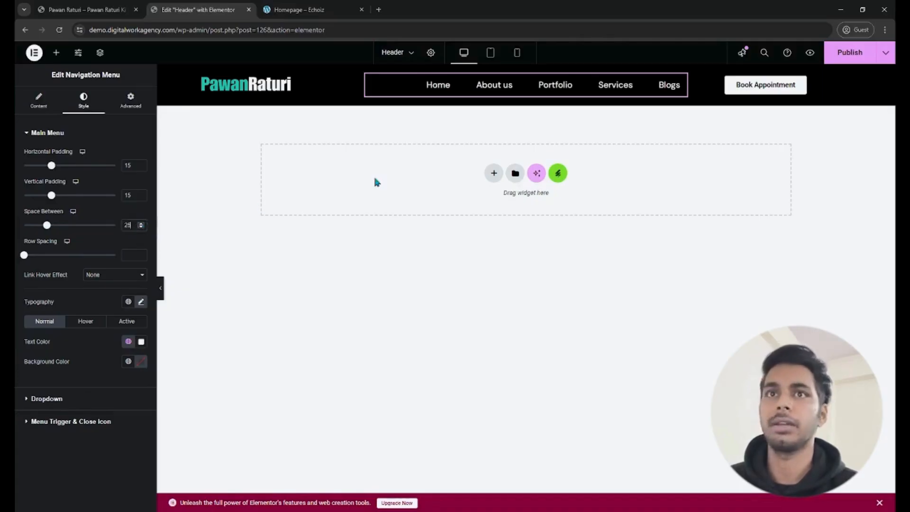
# - Publish the header template and reload the live home page to check the header
pyautogui.click(849, 56)
pyautogui.click(85, 6)
pyautogui.click(60, 31)
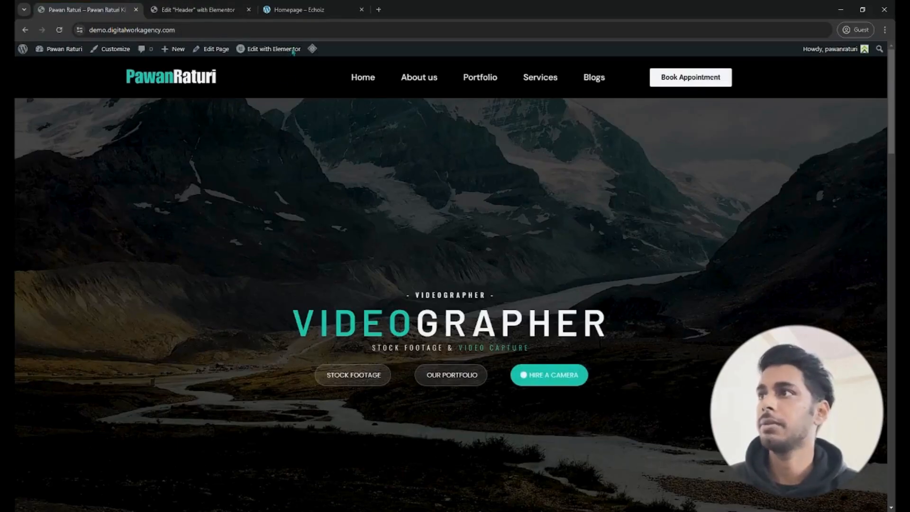
# - Exit the header's Elementor editor to WordPress and start a new header/footer builder template titled Footer
pyautogui.click(186, 18)
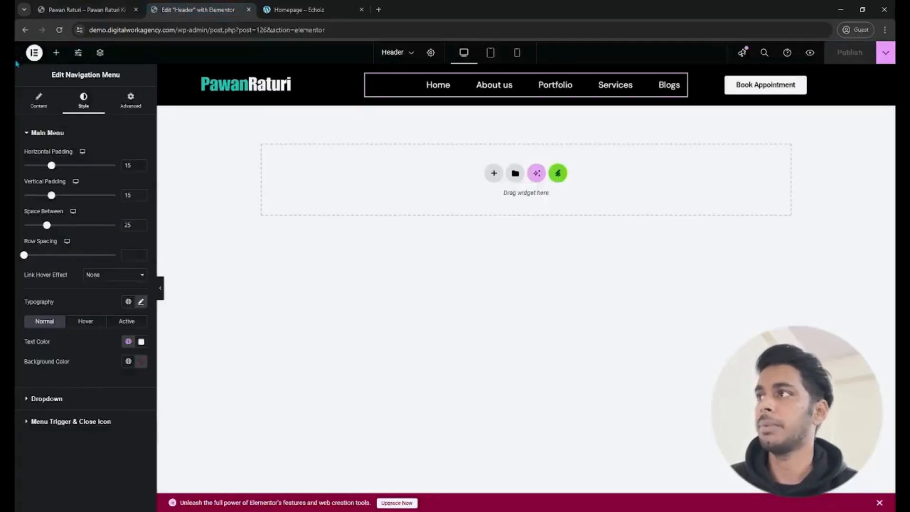
pyautogui.click(34, 52)
pyautogui.click(78, 147)
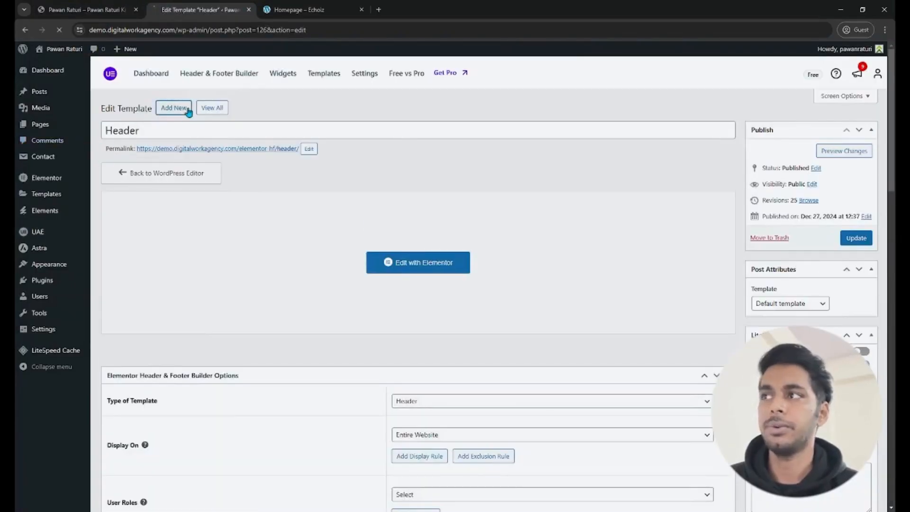
pyautogui.click(188, 109)
pyautogui.write('F')
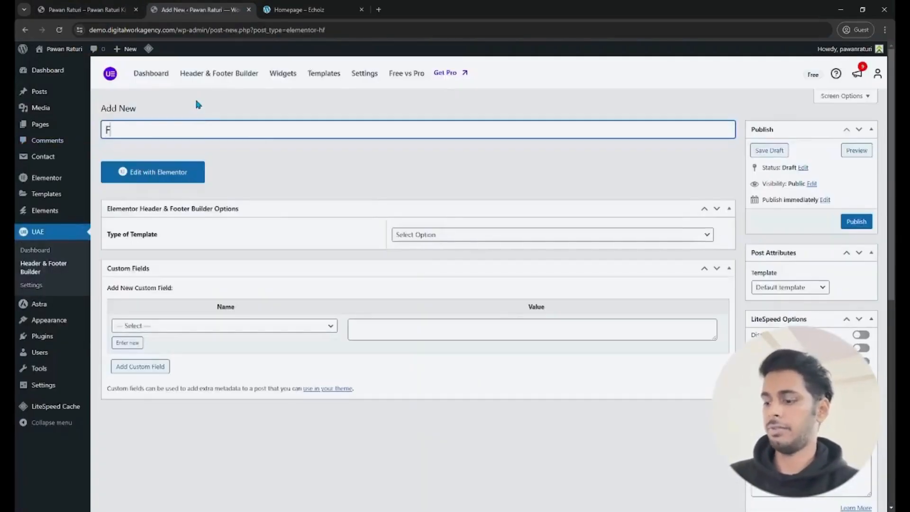
pyautogui.write('ooter')
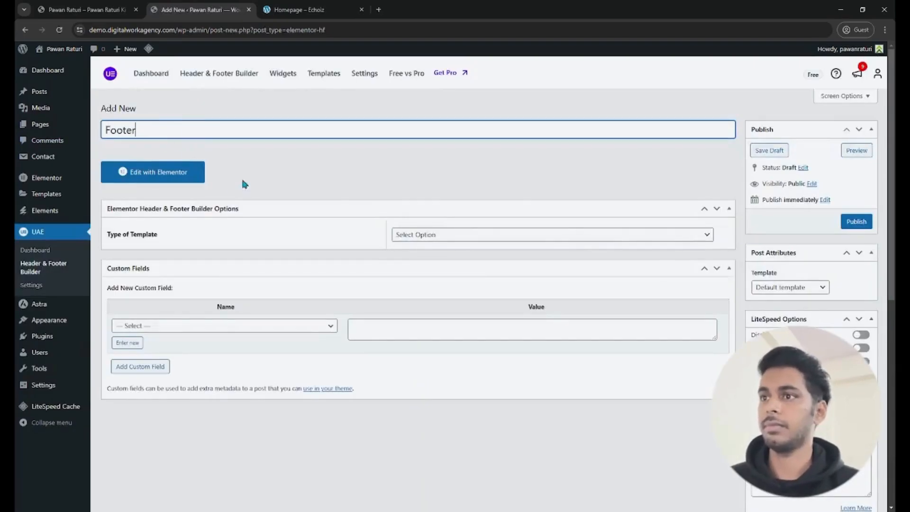
# - Set the template type to Footer, display it on the Entire Website, and publish it
pyautogui.click(432, 235)
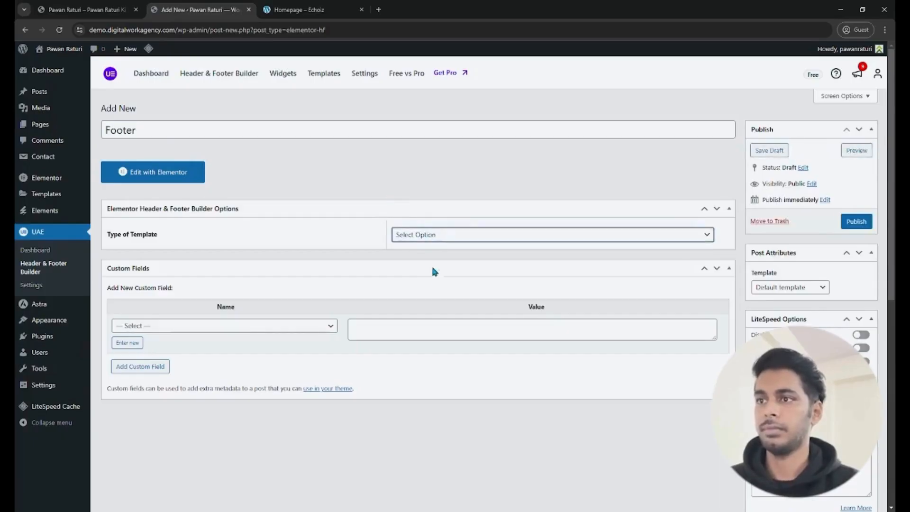
pyautogui.click(435, 300)
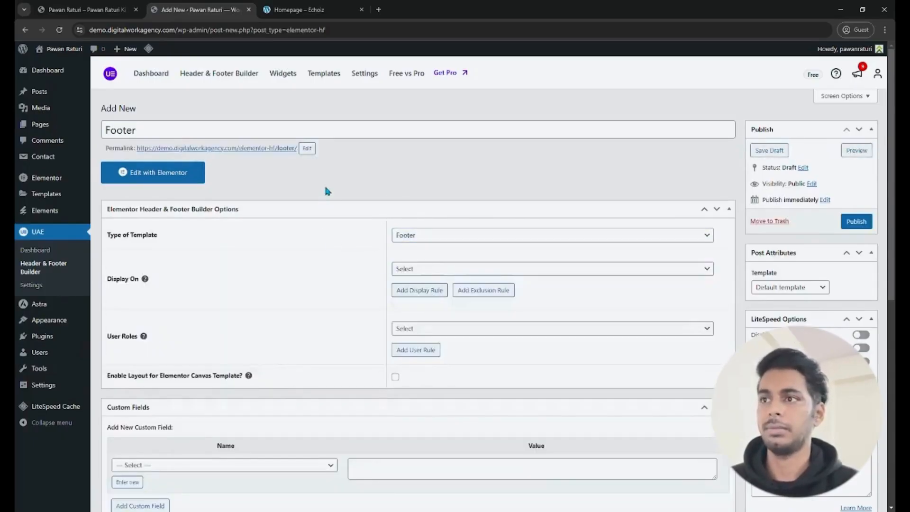
pyautogui.click(430, 269)
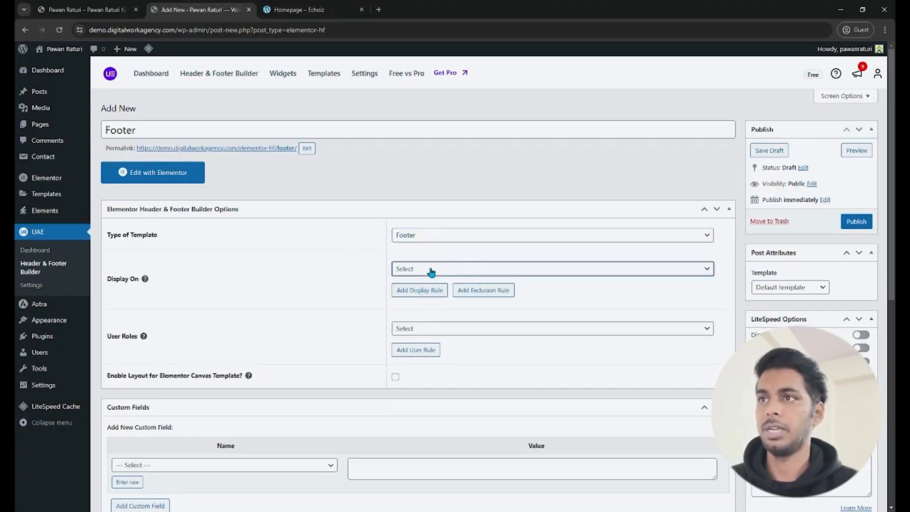
pyautogui.click(461, 33)
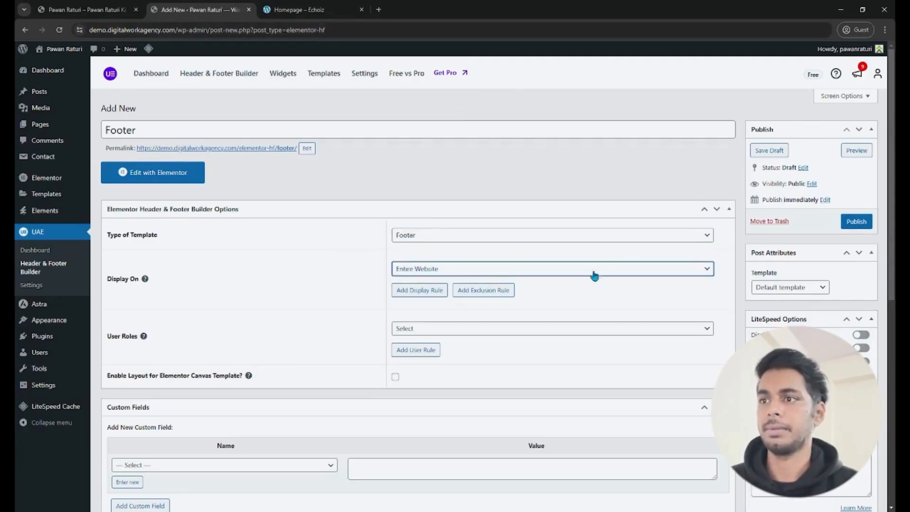
pyautogui.click(869, 224)
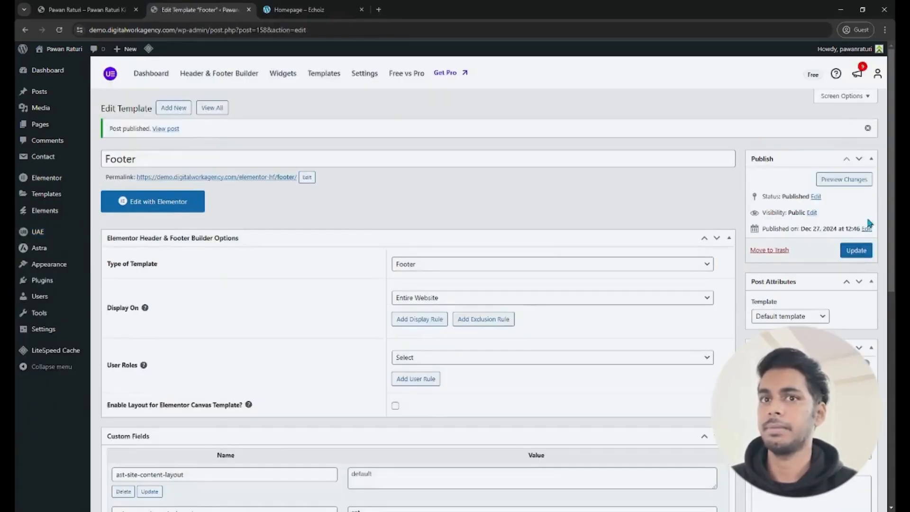
# - Open the Footer template in Elementor and insert the dark four-column footer with Company Inc. from the Envato free footer blocks
pyautogui.click(159, 212)
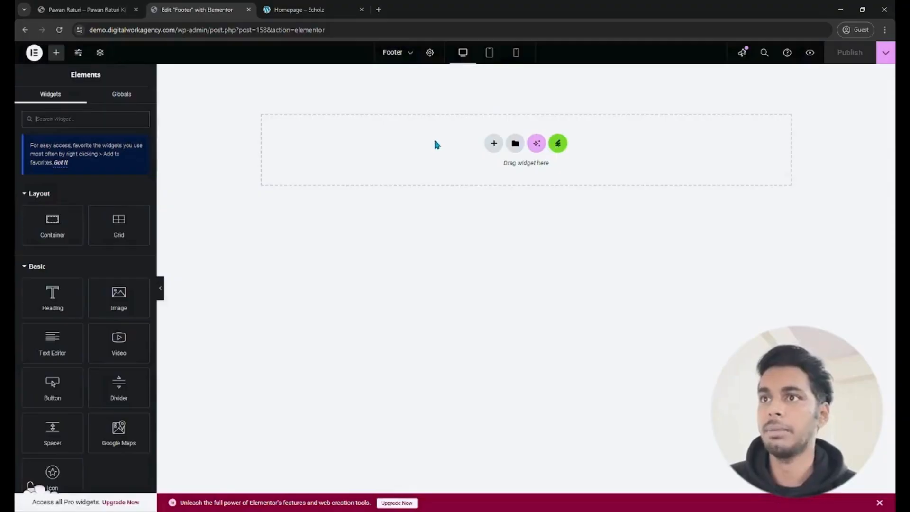
pyautogui.click(561, 150)
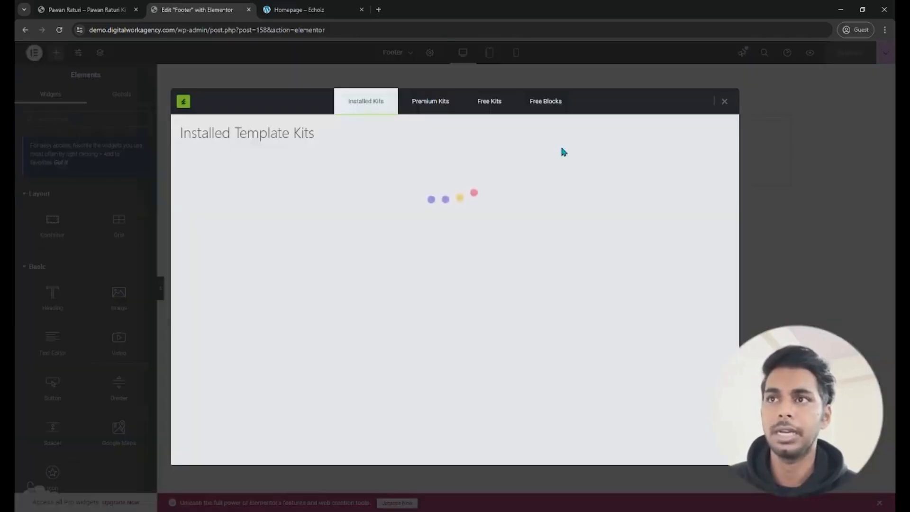
pyautogui.click(555, 101)
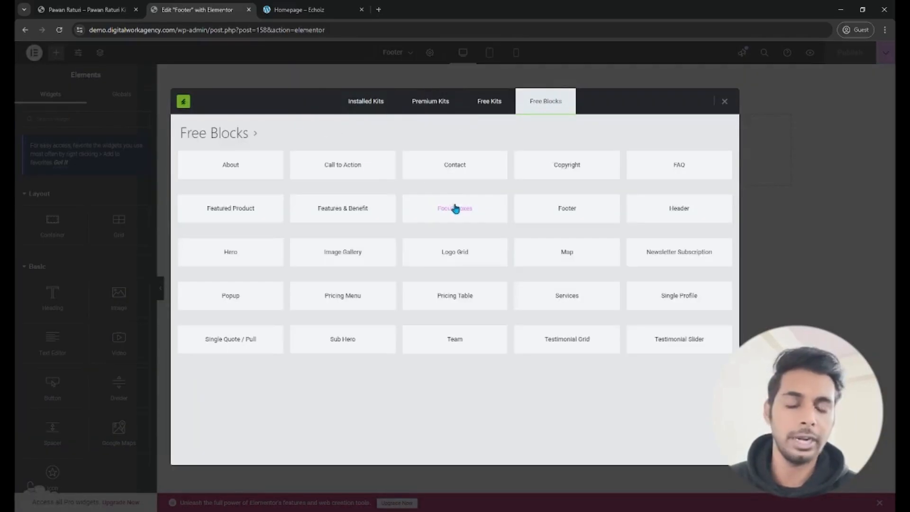
pyautogui.click(365, 107)
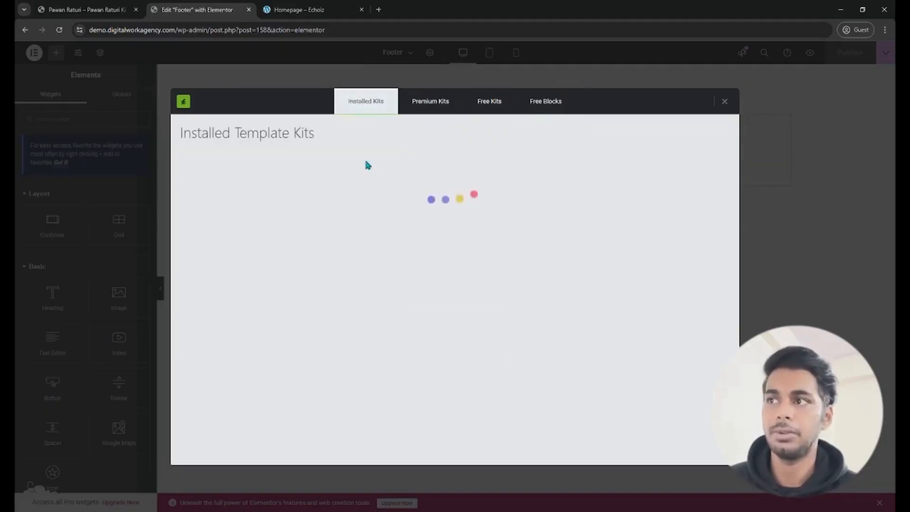
pyautogui.click(544, 99)
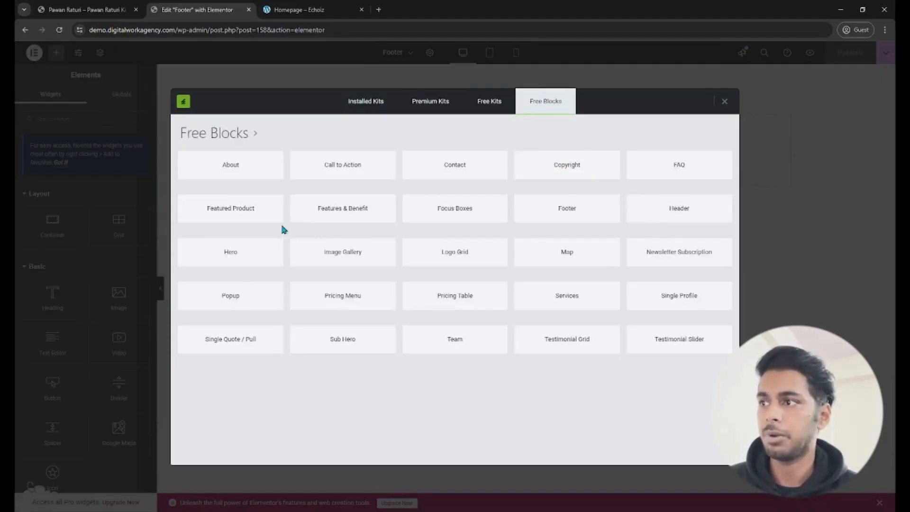
pyautogui.click(577, 207)
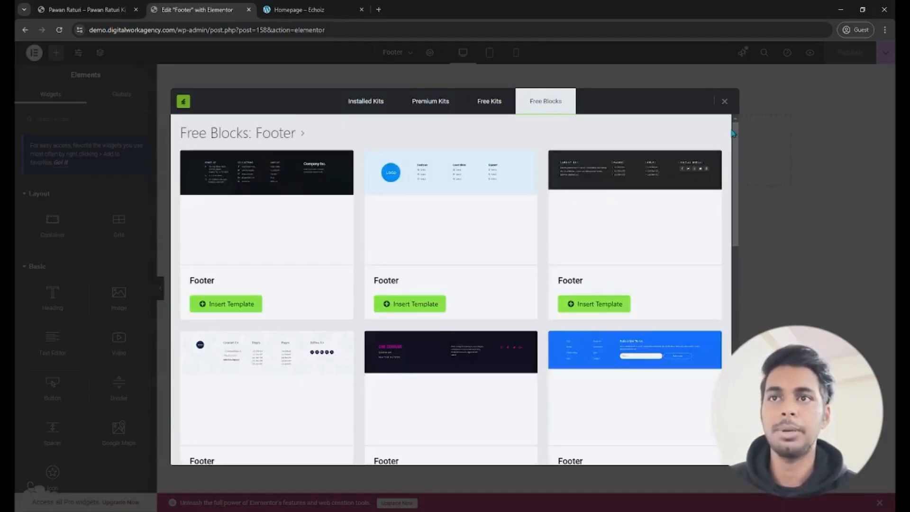
pyautogui.moveTo(731, 140); pyautogui.dragTo(734, 99)
pyautogui.click(702, 132)
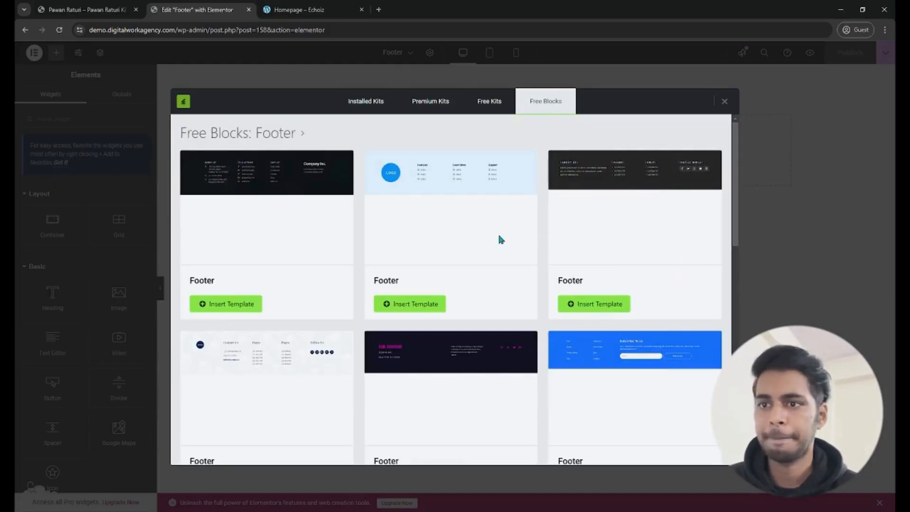
pyautogui.moveTo(735, 136)
pyautogui.mouseDown()
pyautogui.moveTo(735, 348)
pyautogui.moveTo(741, 123)
pyautogui.mouseUp()
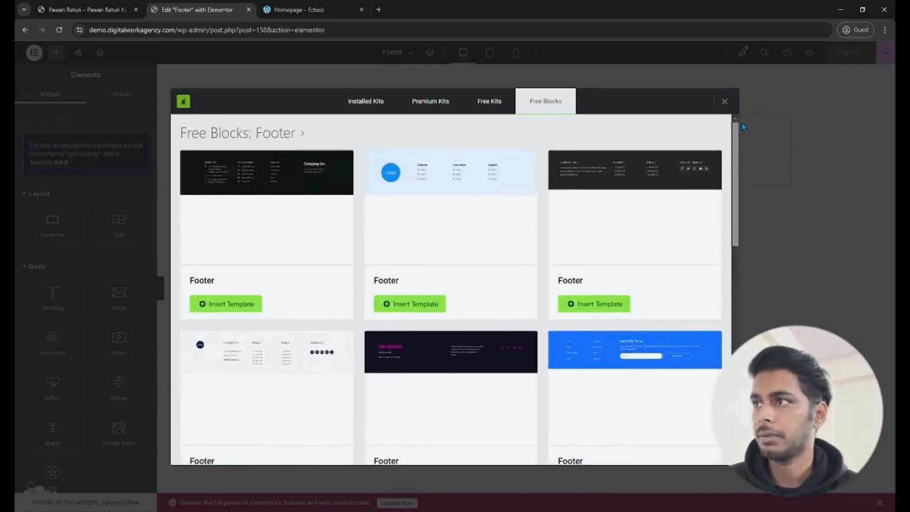
pyautogui.click(234, 304)
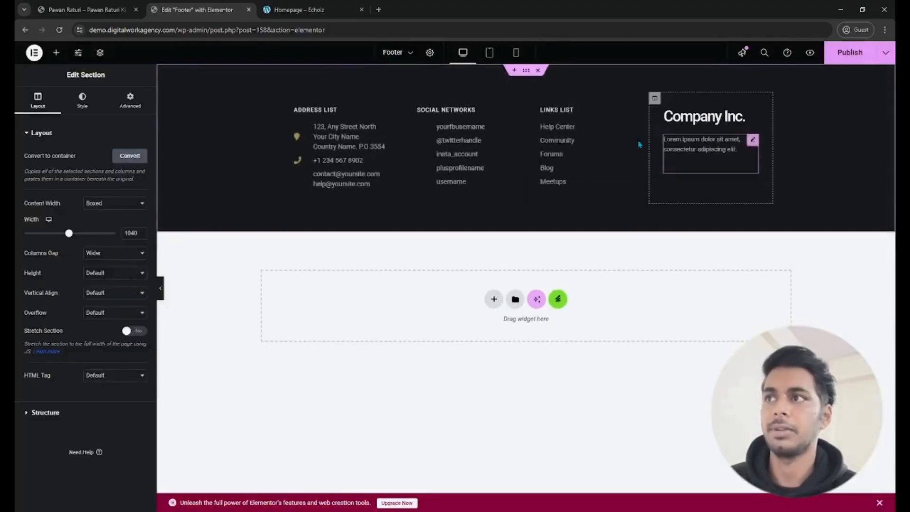
pyautogui.click(711, 116)
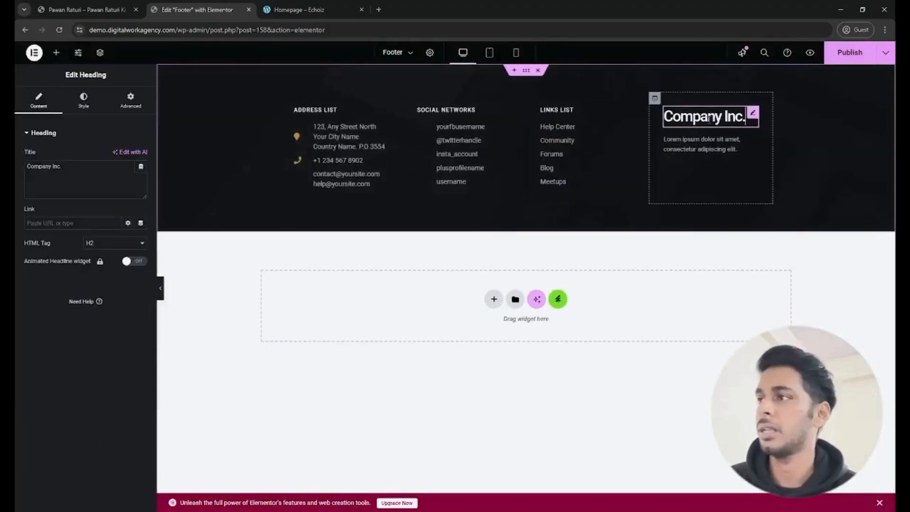
pyautogui.moveTo(62, 167); pyautogui.dragTo(34, 166)
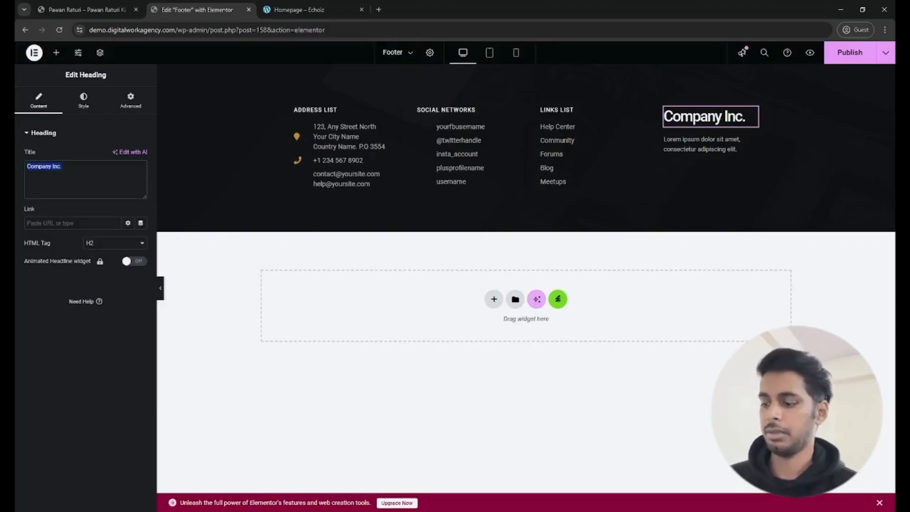
pyautogui.write('D')
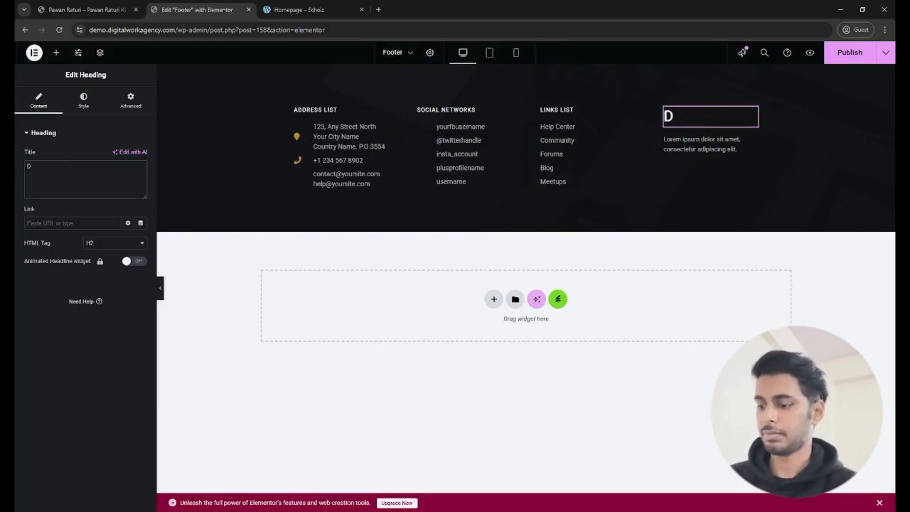
pyautogui.press('BackSpace')
pyautogui.press('BackSpace')
pyautogui.press('BackSpace')
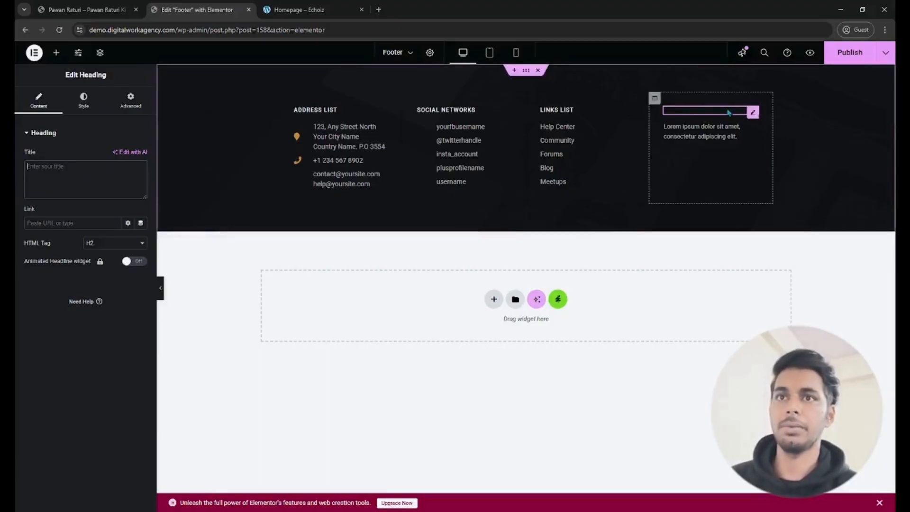
# - Delete the heading above the lorem ipsum text in the footer's last column and place a UAE Site Logo widget there
pyautogui.rightClick(753, 114)
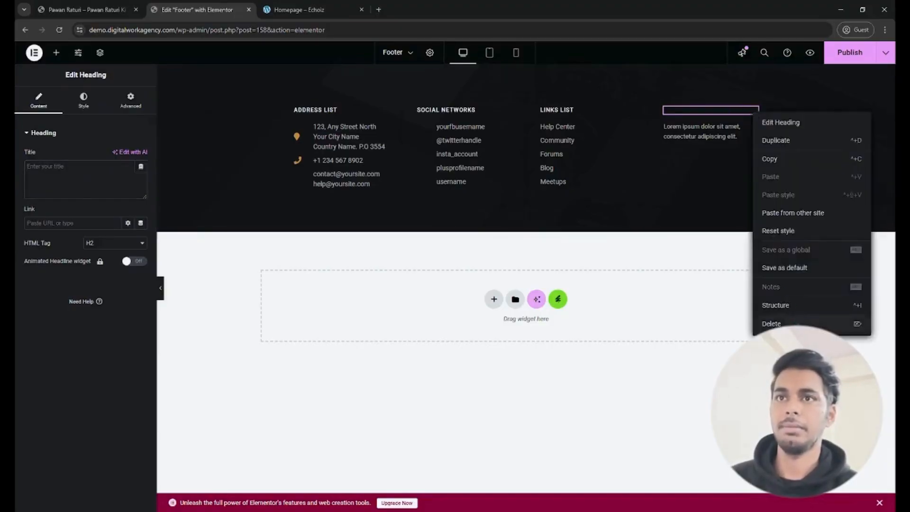
pyautogui.click(772, 324)
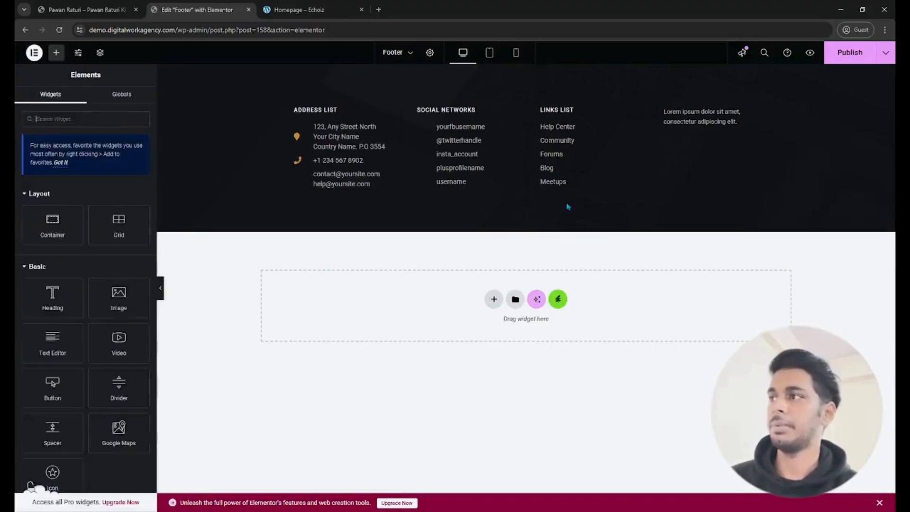
pyautogui.click(70, 122)
pyautogui.write('logo')
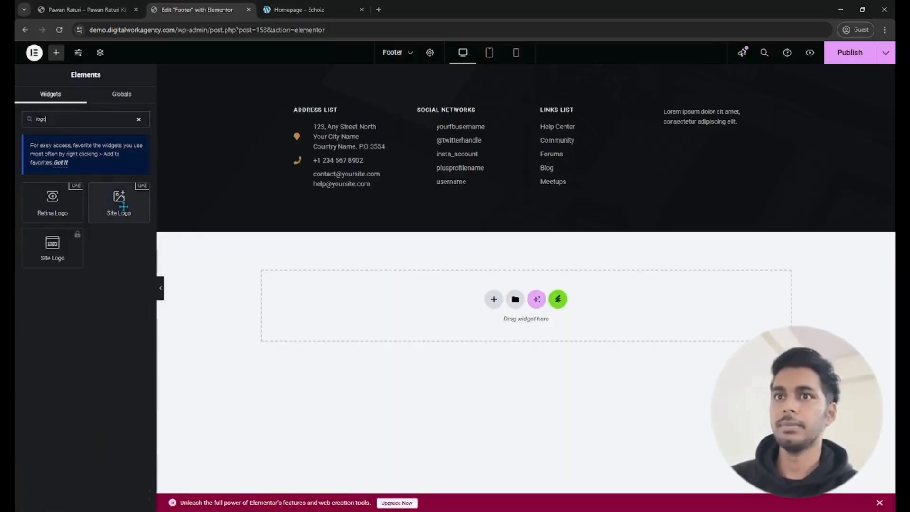
pyautogui.moveTo(123, 206); pyautogui.dragTo(739, 119)
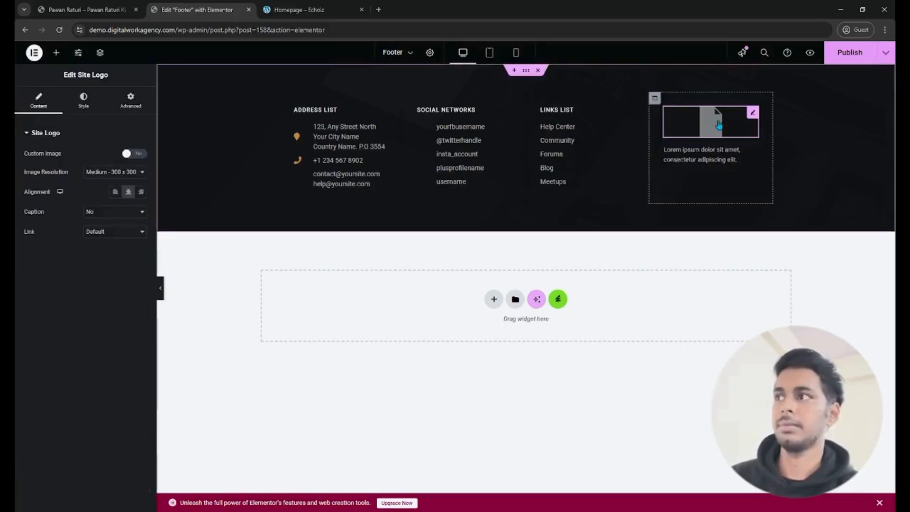
# - Enable a custom image for the footer's site logo and select the site's wordmark logo from the media library
pyautogui.click(133, 153)
pyautogui.click(81, 218)
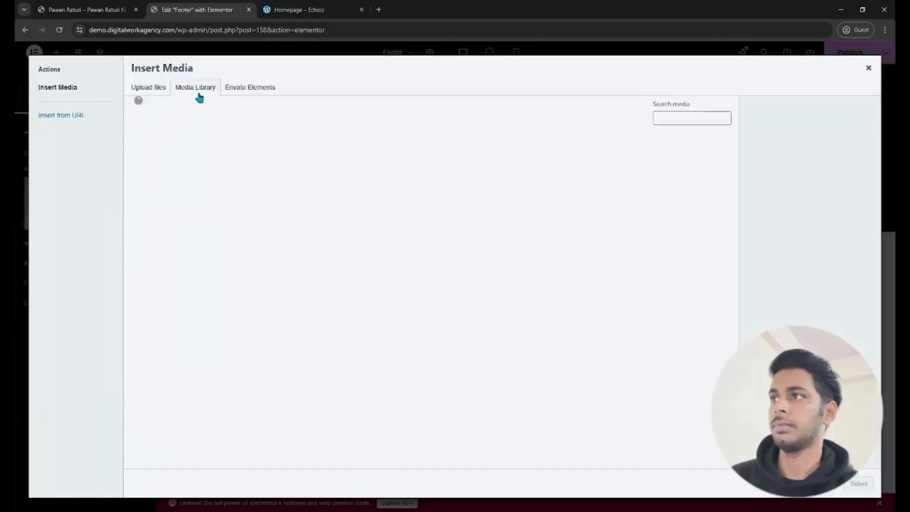
pyautogui.click(207, 166)
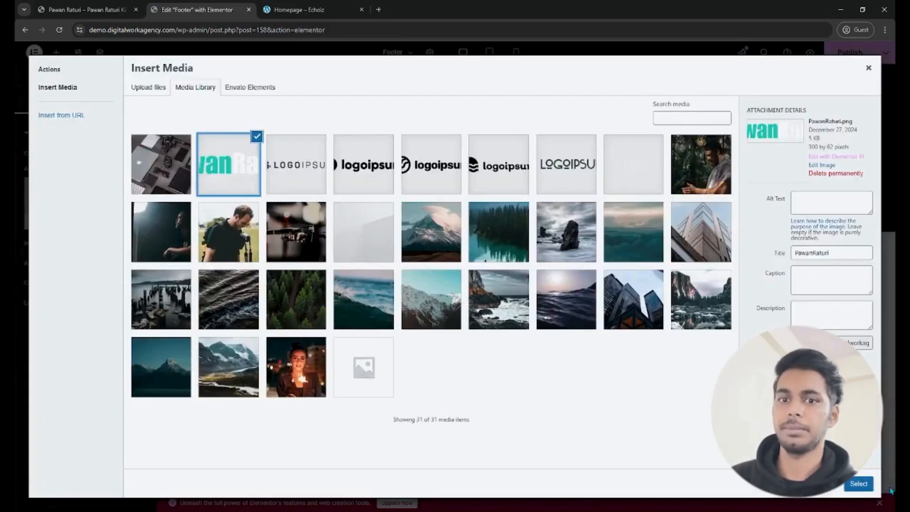
pyautogui.click(859, 483)
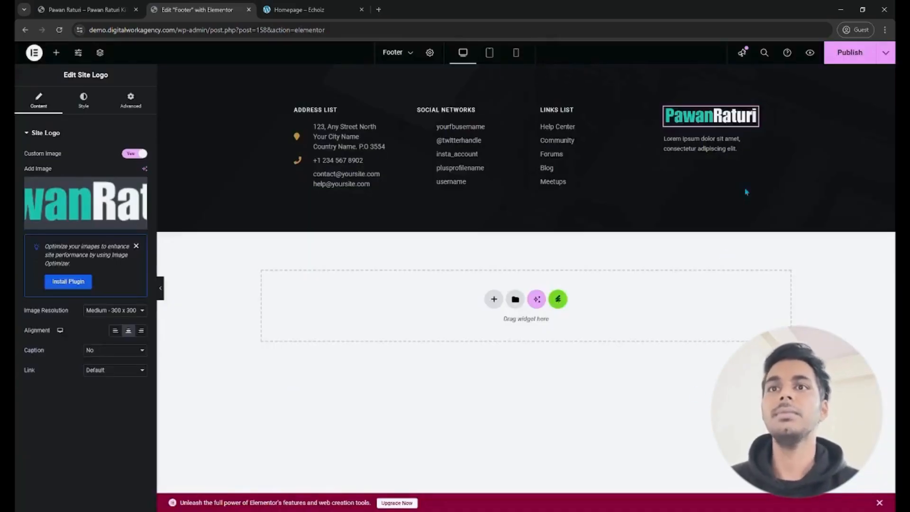
# - Review the items of the footer's Social Networks and Address List icon lists and publish the footer
pyautogui.click(505, 127)
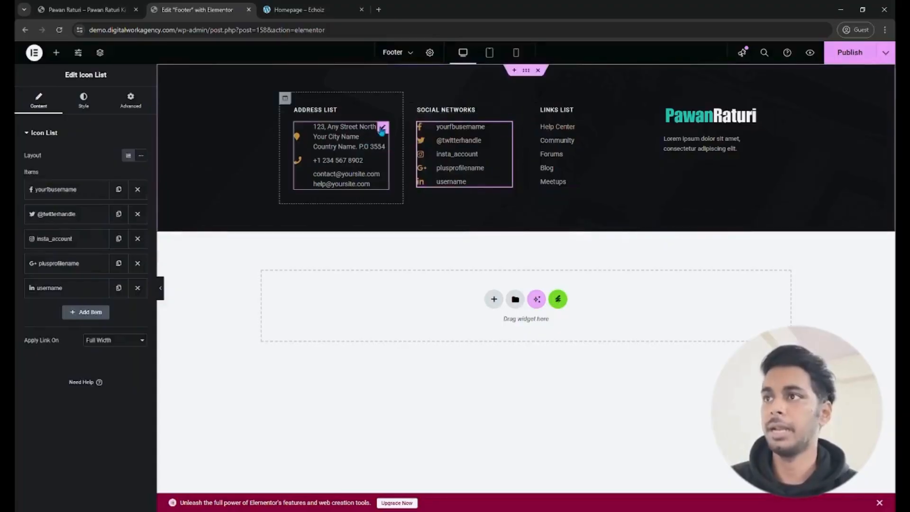
pyautogui.click(382, 129)
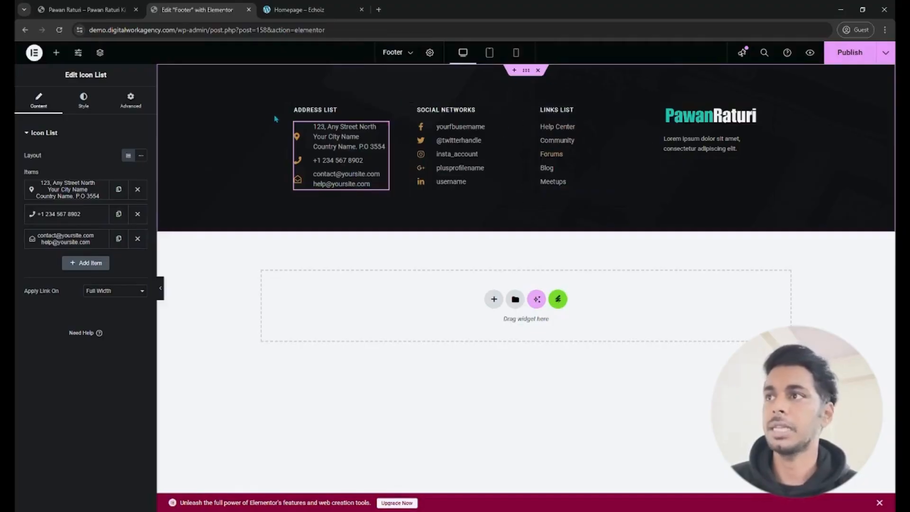
pyautogui.click(855, 60)
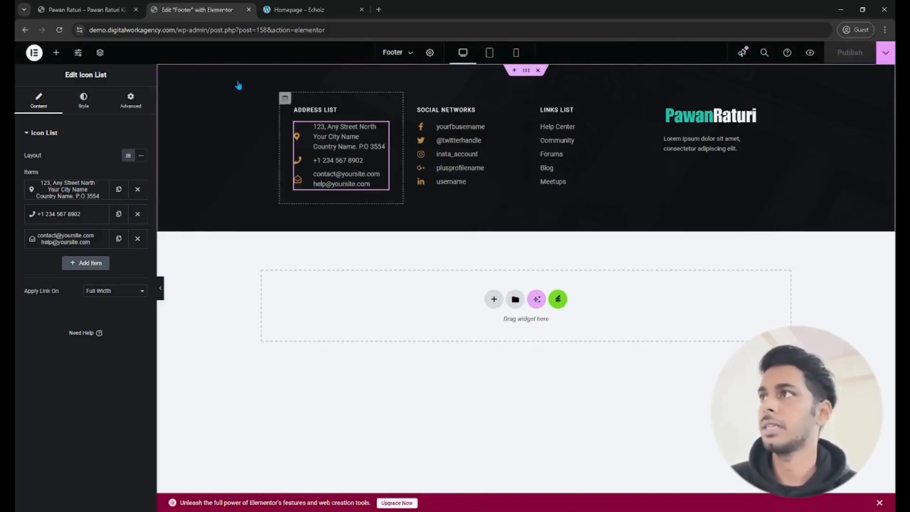
# - Reload the live homepage and check the new footer at the end of the page
pyautogui.click(81, 9)
pyautogui.click(60, 30)
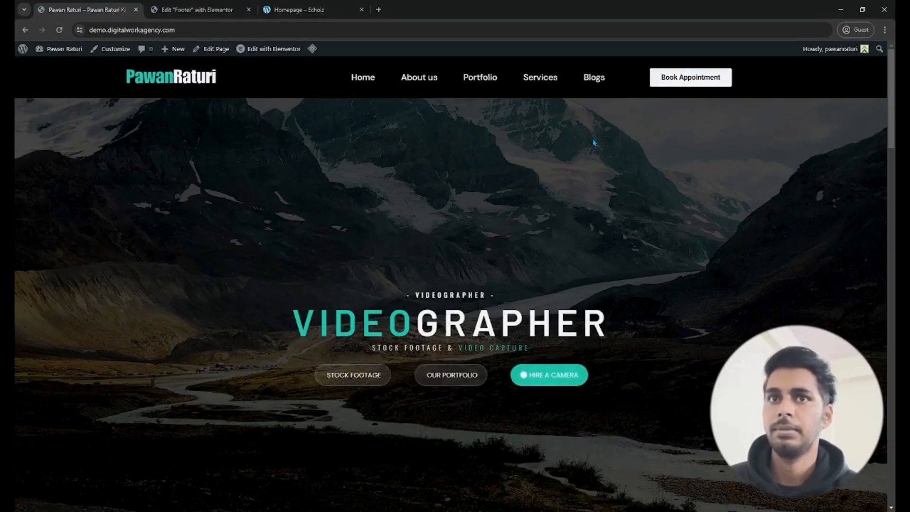
pyautogui.scroll(-20, 451, 285)
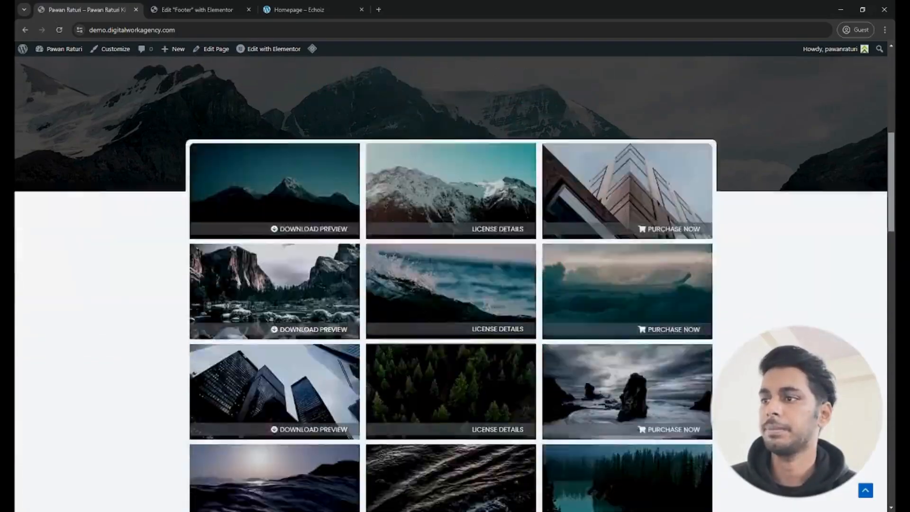
pyautogui.scroll(-7, 450, 284)
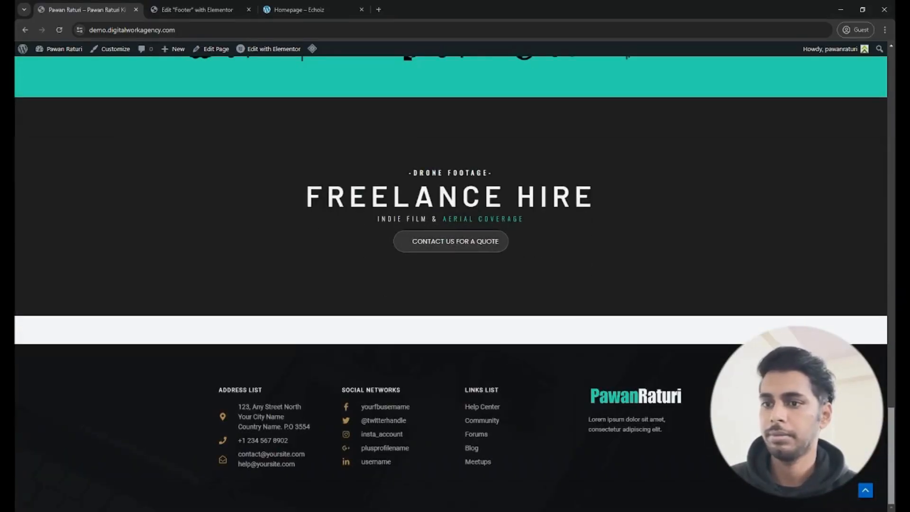
pyautogui.moveTo(892, 476); pyautogui.dragTo(891, 114)
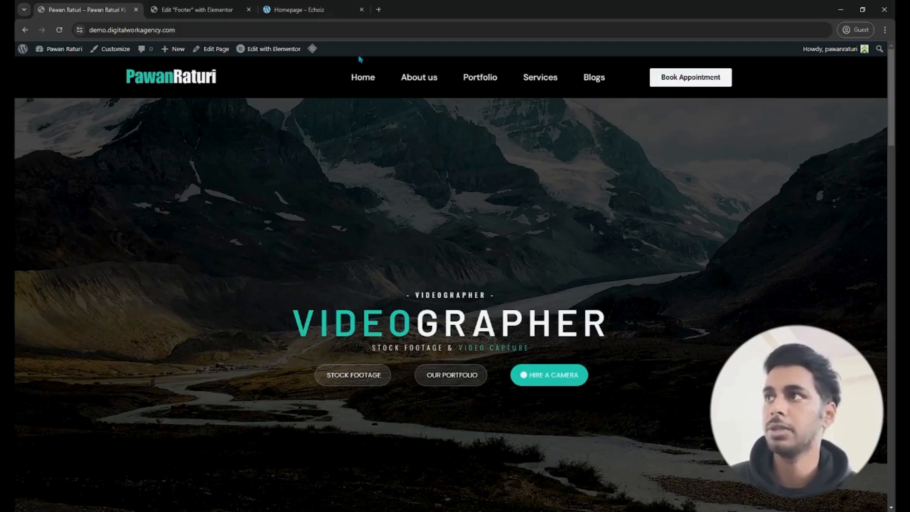
# - Exit the footer editor to WordPress and open the Header template from the UAE Header & Footer Builder in Elementor
pyautogui.click(201, 9)
pyautogui.click(32, 53)
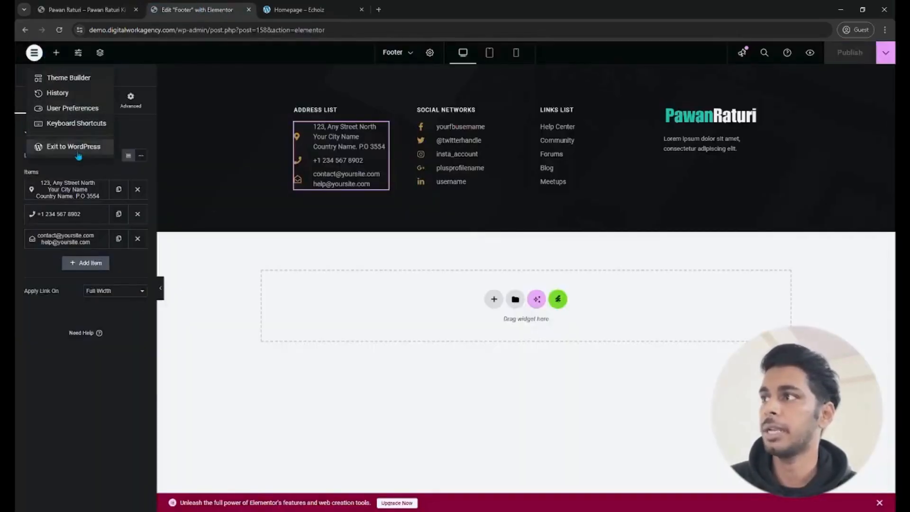
pyautogui.click(71, 150)
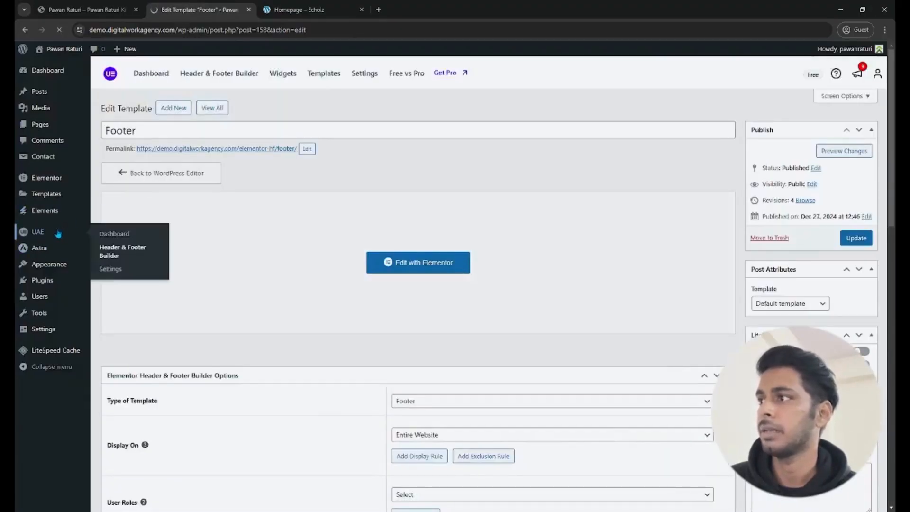
pyautogui.click(58, 233)
pyautogui.click(57, 267)
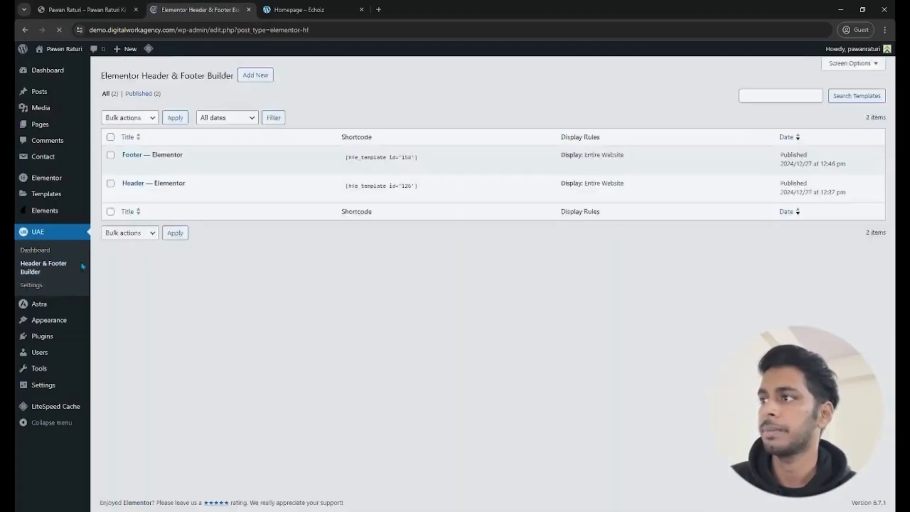
pyautogui.click(238, 230)
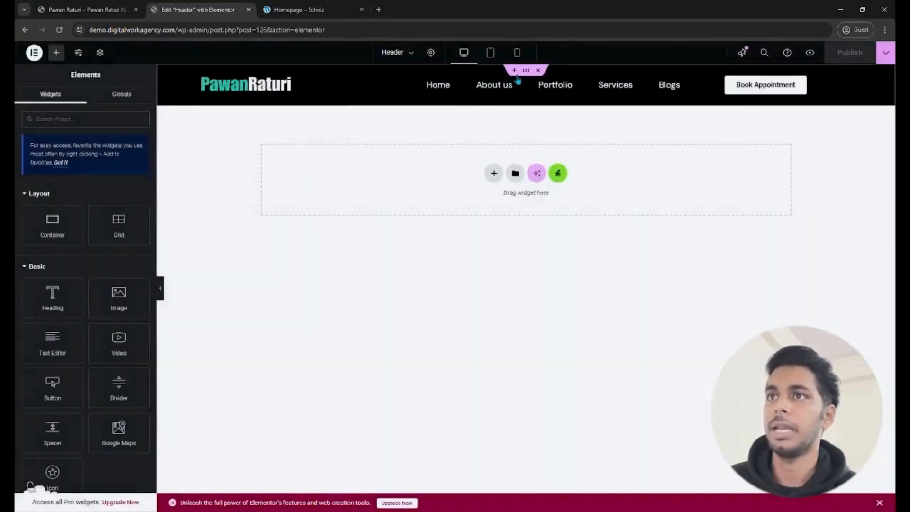
# - Make the header container's background color fully transparent (#00000000), publish the header and reload the live homepage
pyautogui.click(526, 70)
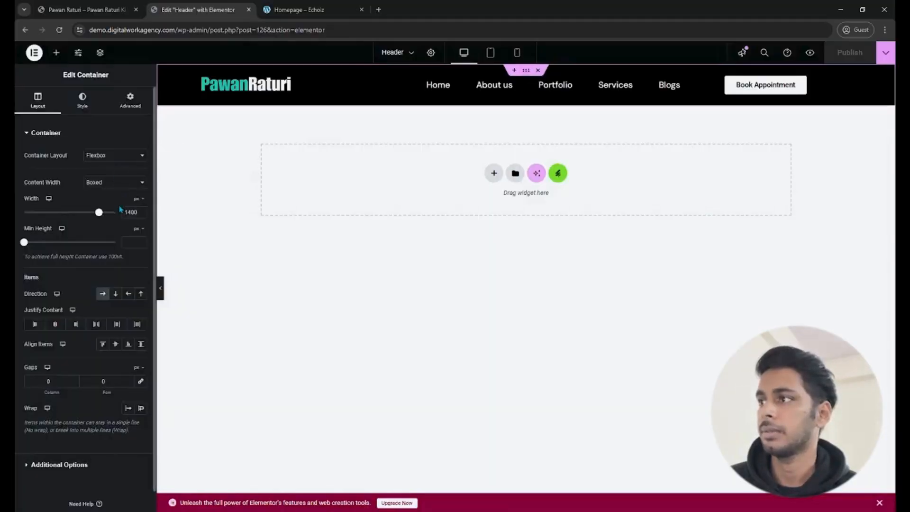
pyautogui.click(88, 107)
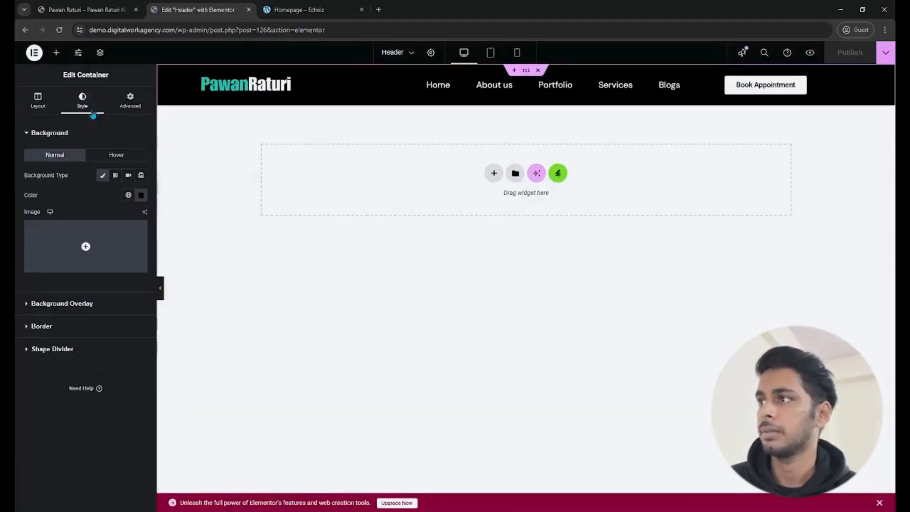
pyautogui.click(141, 196)
pyautogui.click(157, 215)
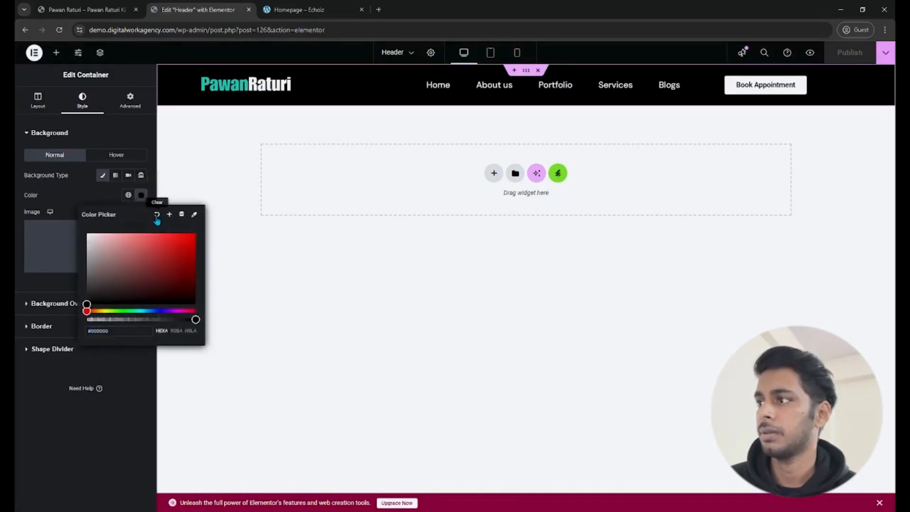
pyautogui.click(141, 196)
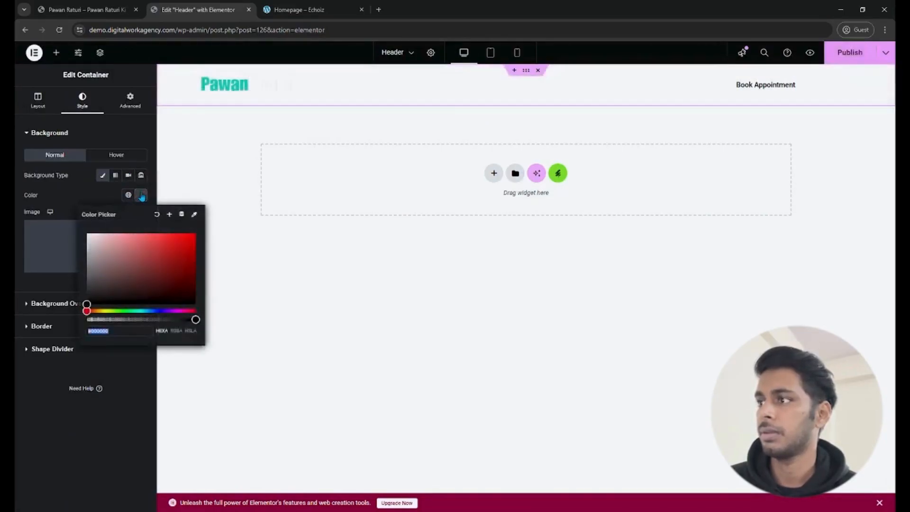
pyautogui.moveTo(109, 319); pyautogui.dragTo(66, 327)
pyautogui.click(114, 377)
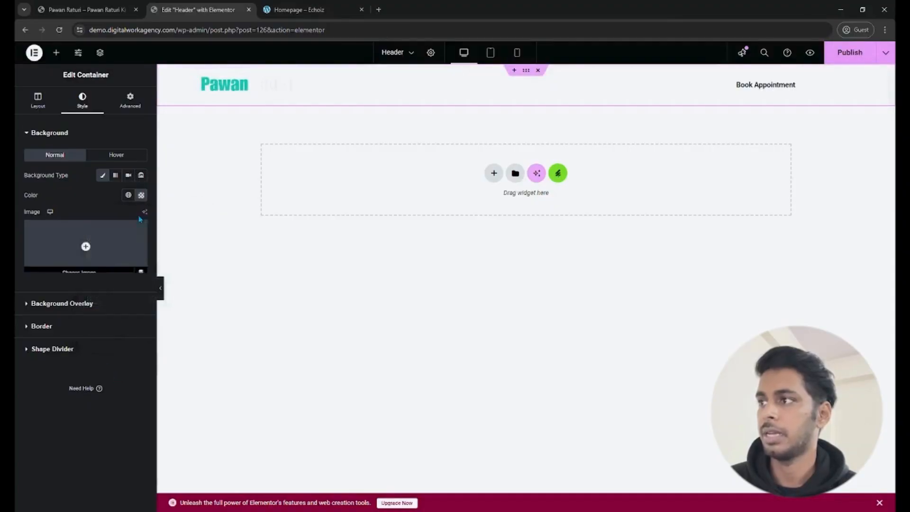
pyautogui.click(141, 195)
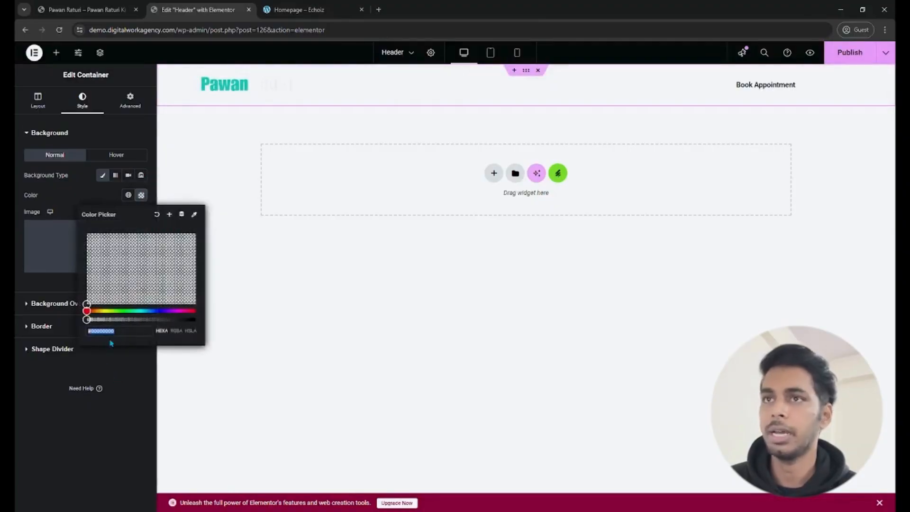
pyautogui.click(851, 54)
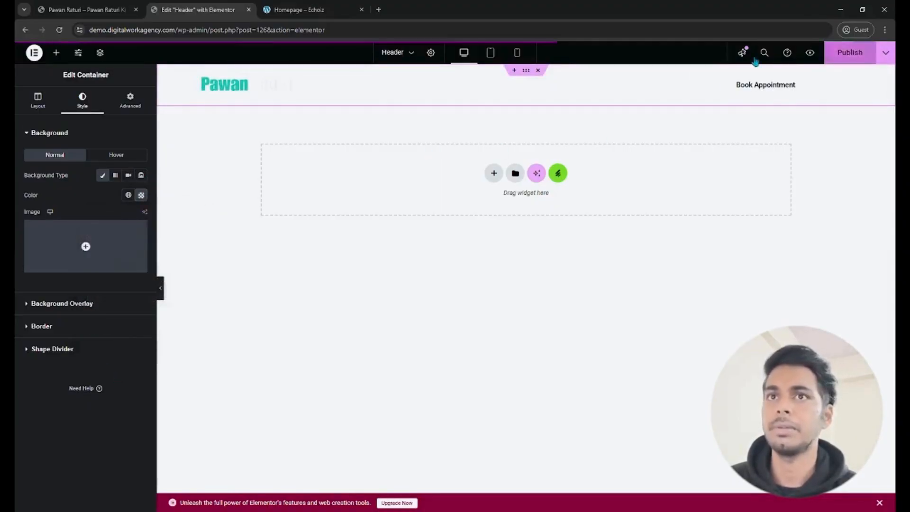
pyautogui.click(69, 6)
pyautogui.click(61, 31)
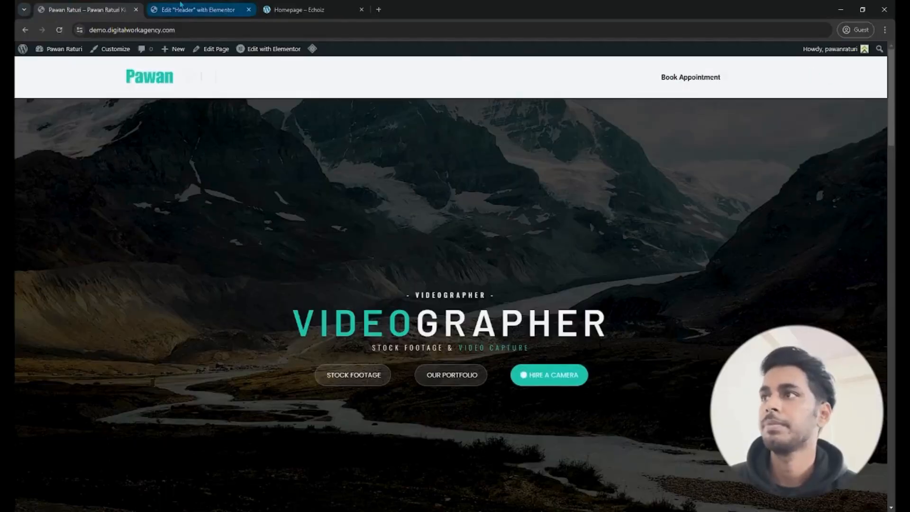
# - Unlink the header container's margin values, set the bottom margin to 100 px, publish and check the reloaded homepage
pyautogui.click(194, 10)
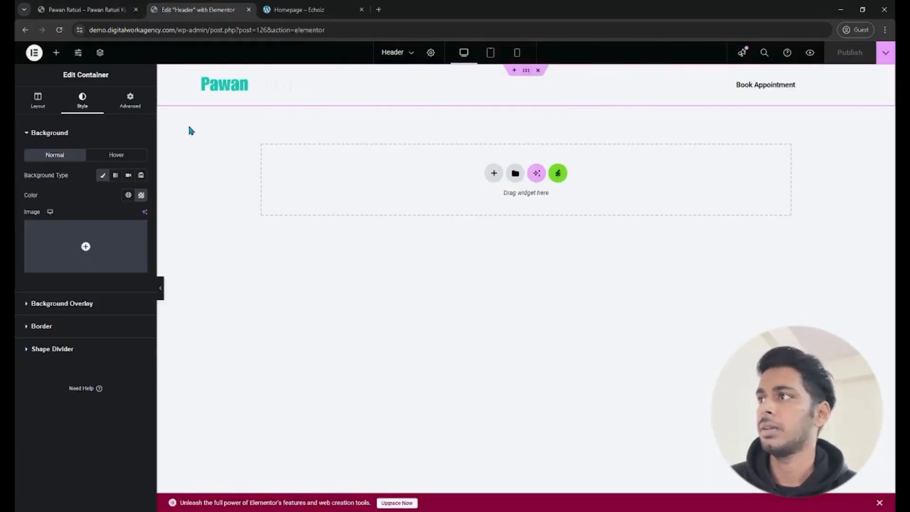
pyautogui.click(130, 101)
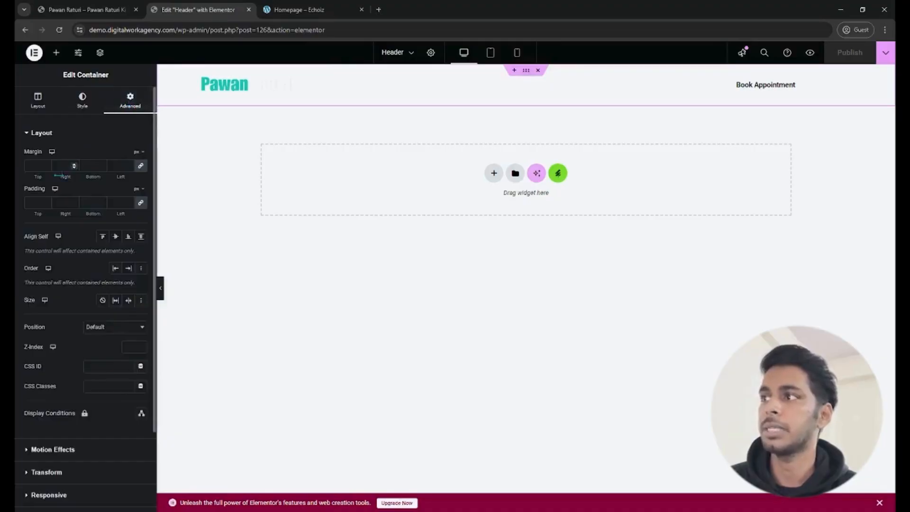
pyautogui.click(140, 165)
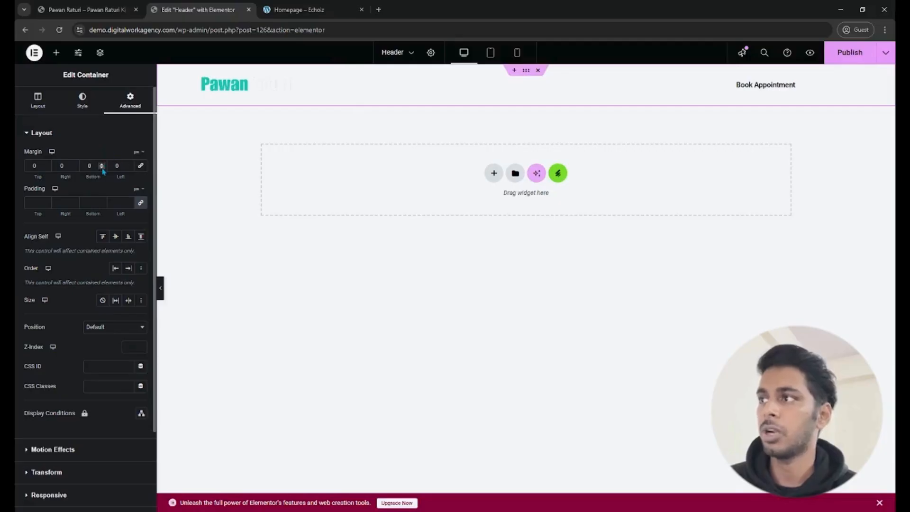
pyautogui.moveTo(103, 169); pyautogui.dragTo(103, 169)
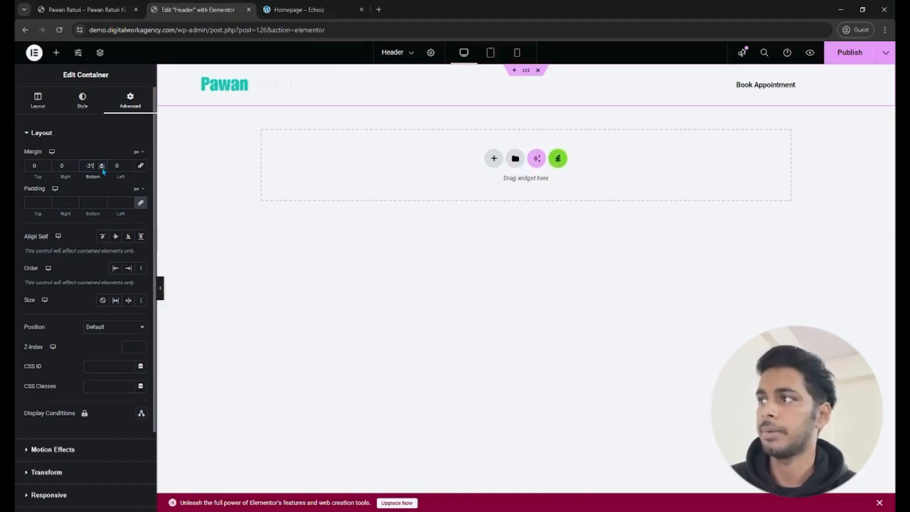
pyautogui.write('100')
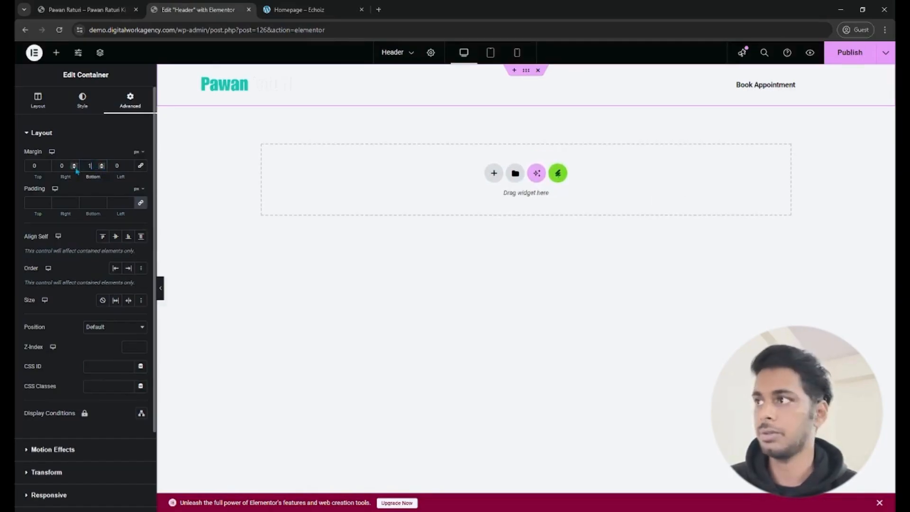
pyautogui.click(836, 58)
pyautogui.click(109, 10)
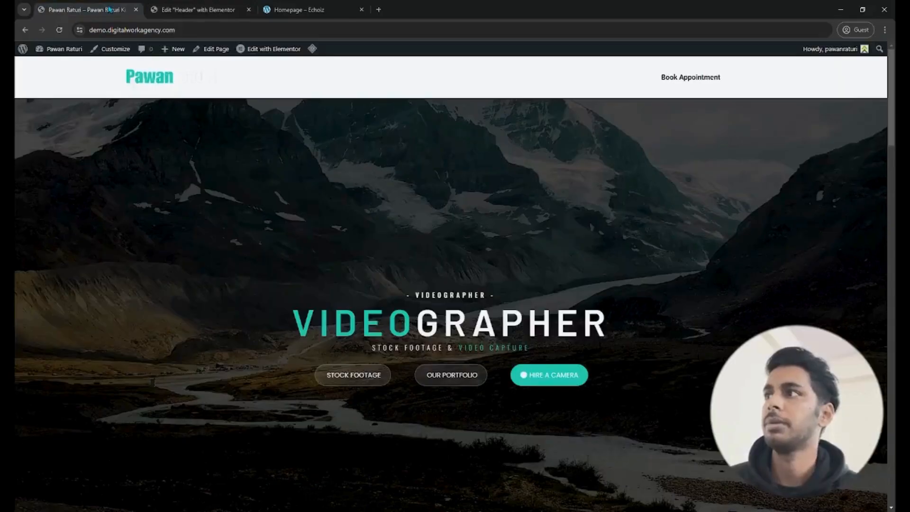
pyautogui.click(59, 30)
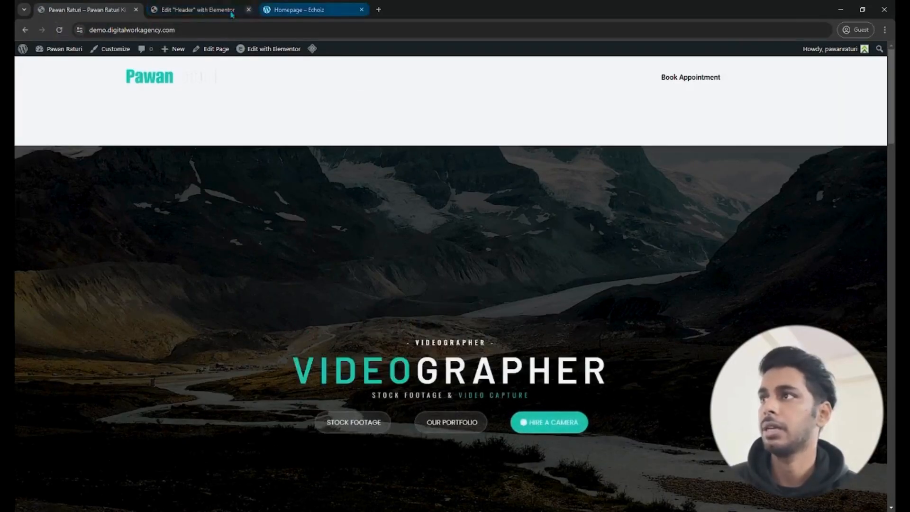
# - Set the header container's bottom margin to -100 px, publish the header and reload the live homepage
pyautogui.click(199, 16)
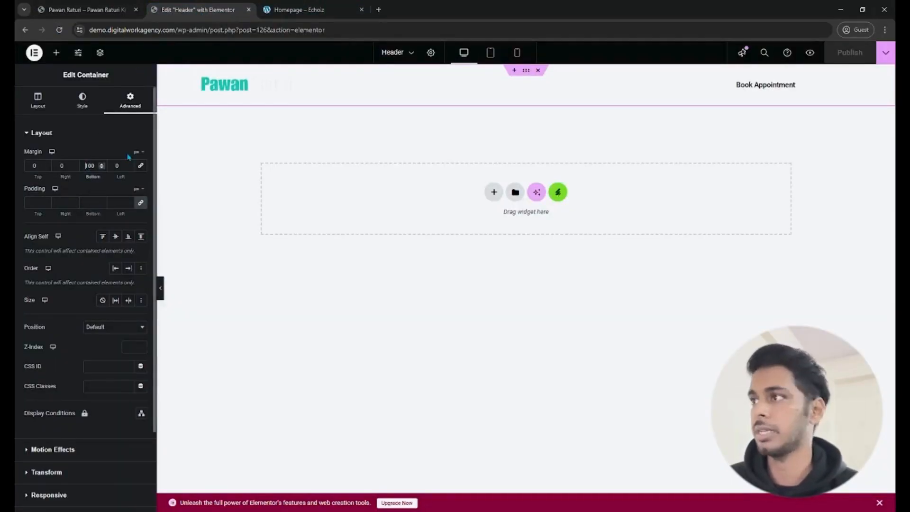
pyautogui.click(850, 53)
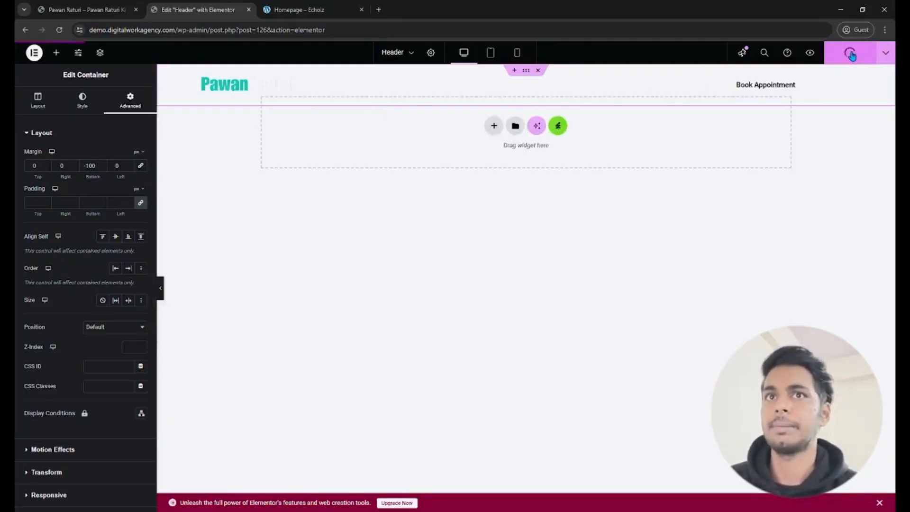
pyautogui.click(76, 9)
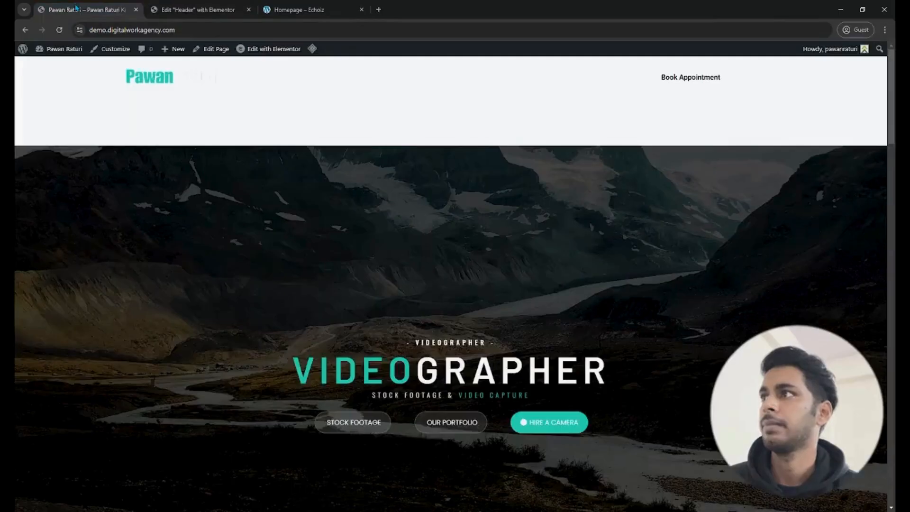
pyautogui.click(60, 31)
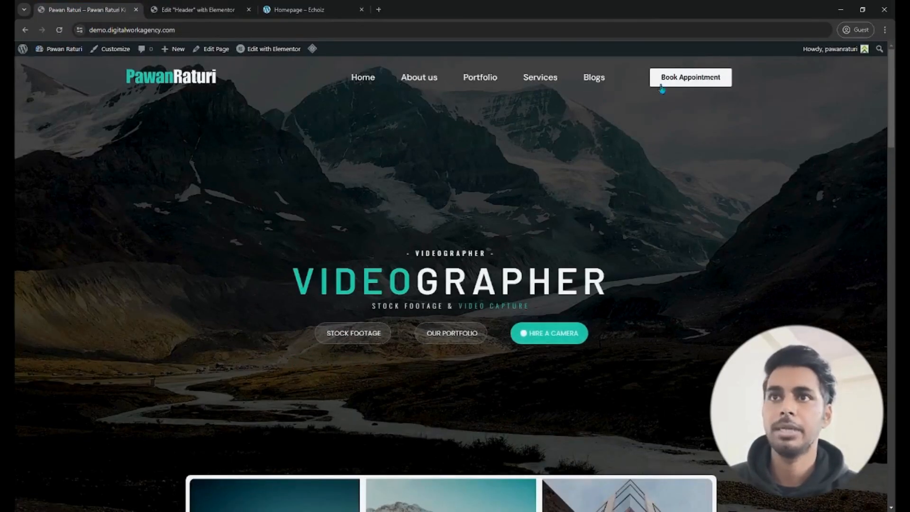
# - Unlink the header container's padding, set 30 px top and 0 on the other sides, publish and reload the homepage
pyautogui.click(219, 8)
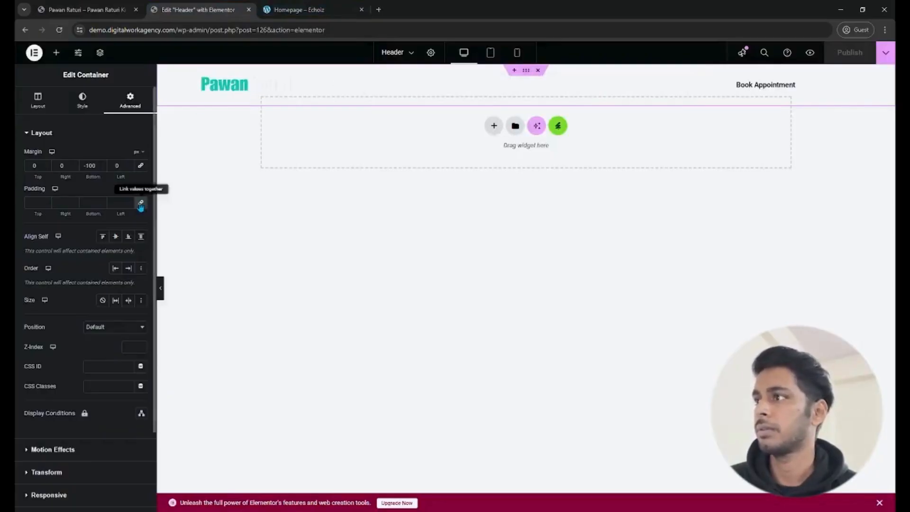
pyautogui.click(34, 203)
pyautogui.write('0')
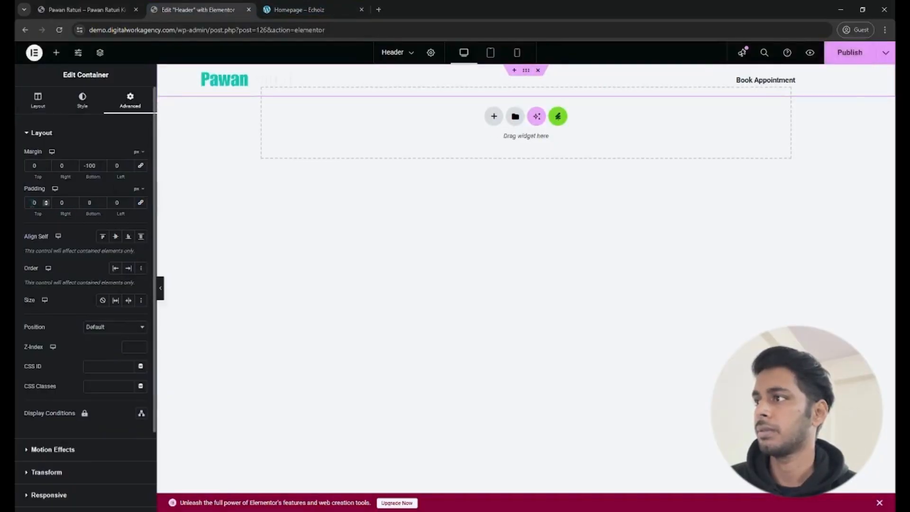
pyautogui.write('5')
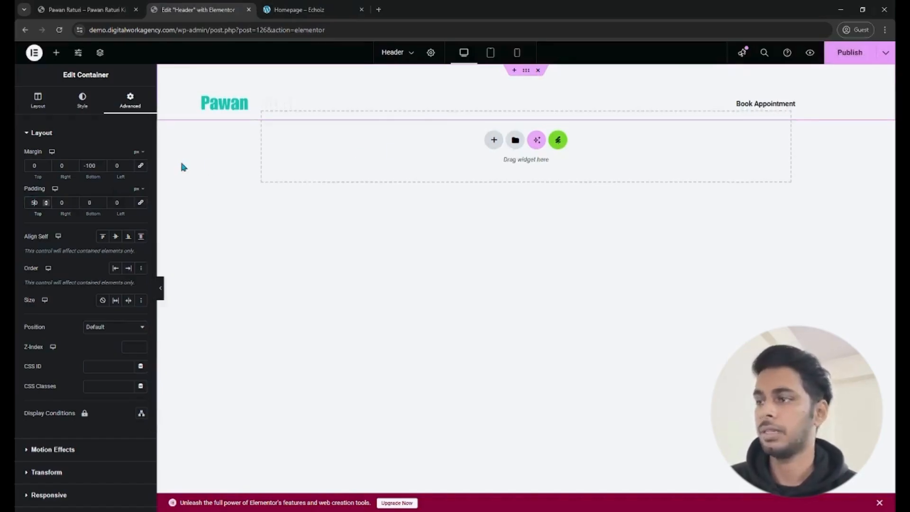
pyautogui.press('BackSpace')
pyautogui.write('4')
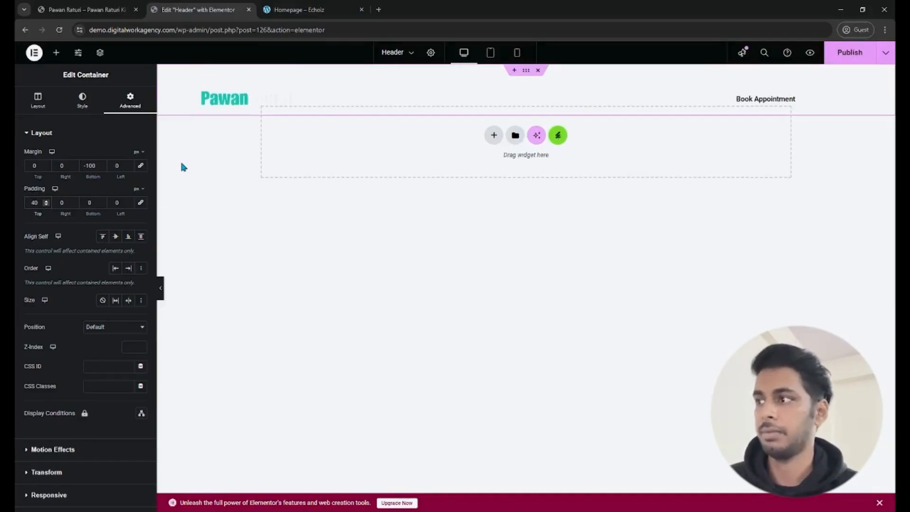
pyautogui.press('BackSpace')
pyautogui.write('3')
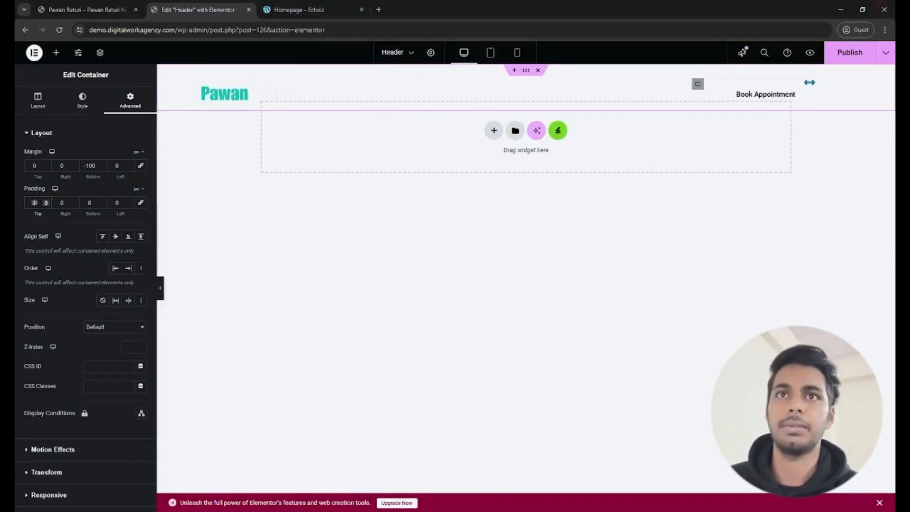
pyautogui.click(837, 52)
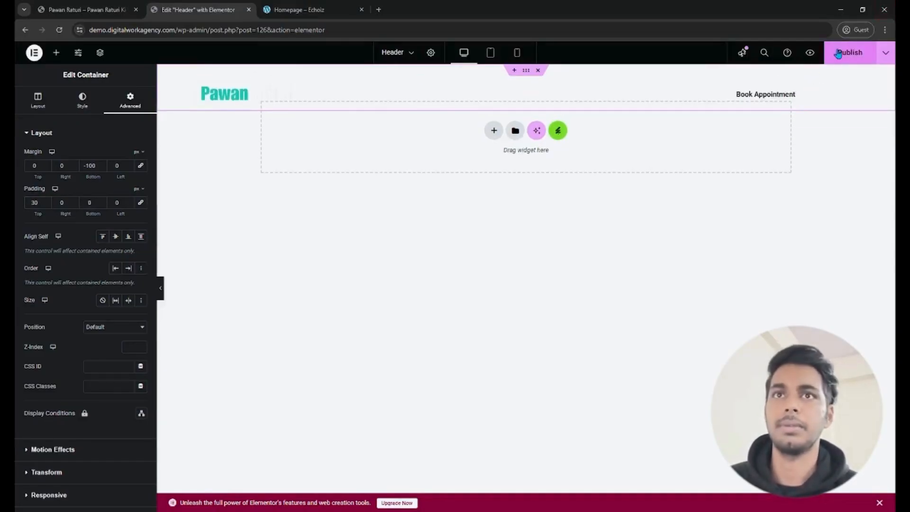
pyautogui.click(95, 6)
pyautogui.click(60, 30)
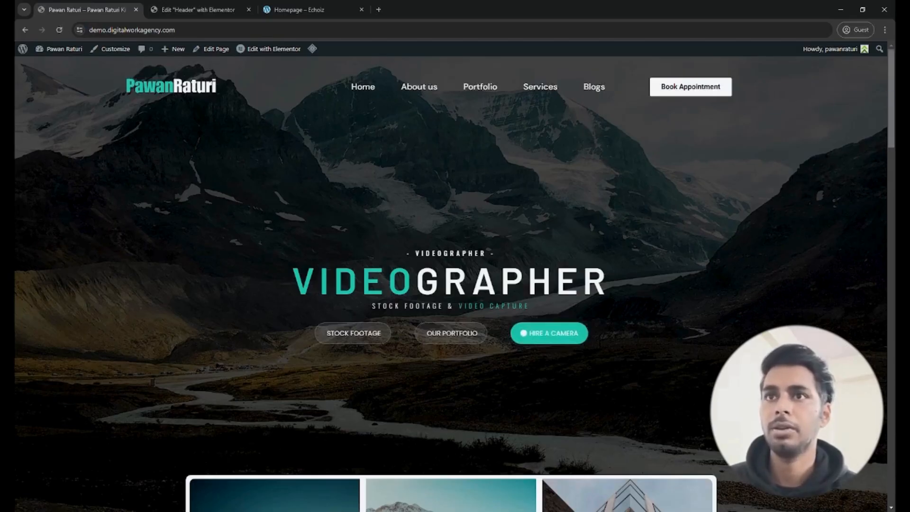
# - Review the live homepage with the transparent header overlaying the hero image
pyautogui.moveTo(891, 98)
pyautogui.mouseDown()
pyautogui.moveTo(891, 108)
pyautogui.moveTo(891, 98)
pyautogui.mouseUp()
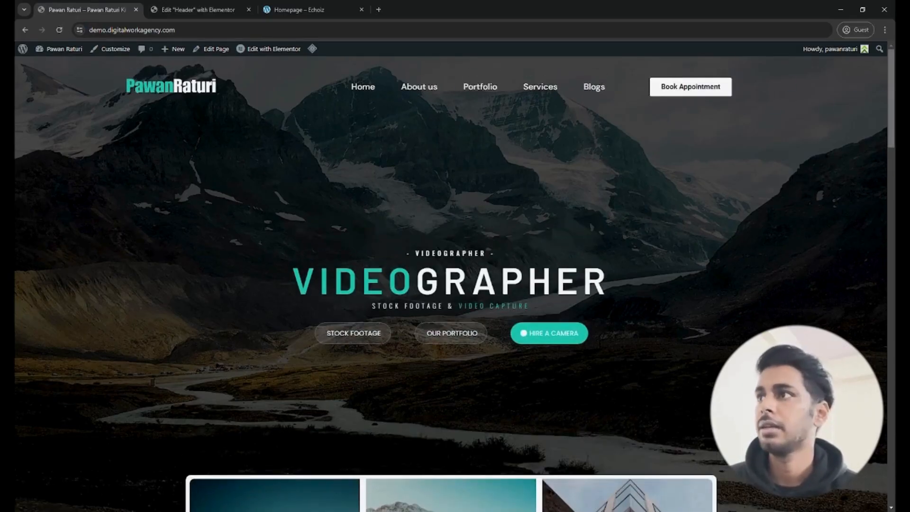
pyautogui.scroll(-15, 450, 284)
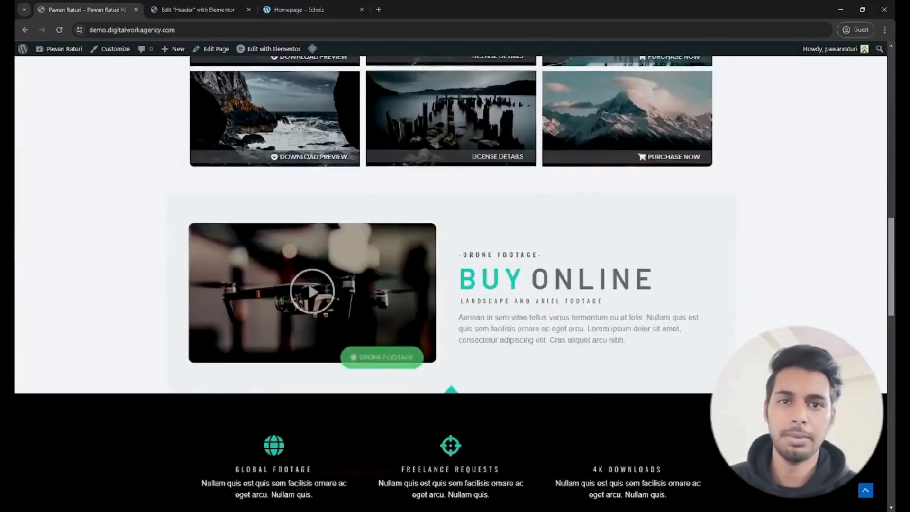
pyautogui.scroll(15, 450, 284)
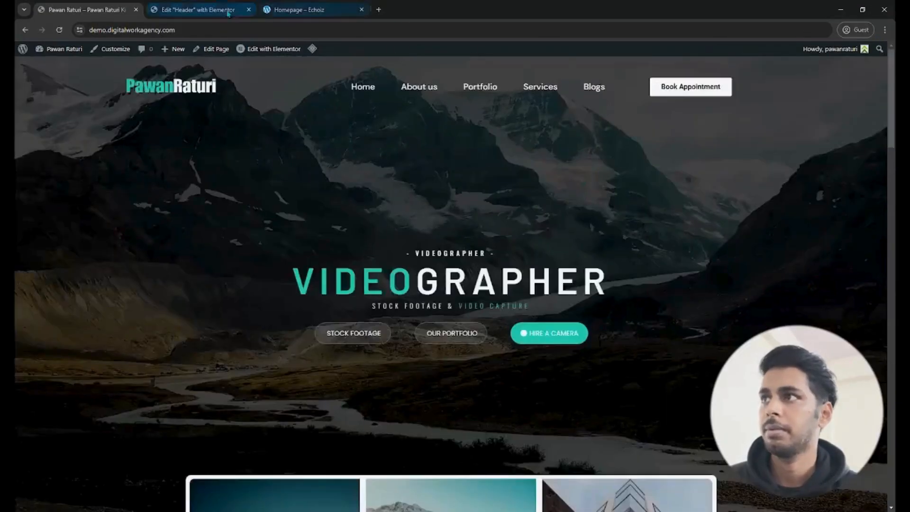
pyautogui.click(227, 13)
pyautogui.click(99, 12)
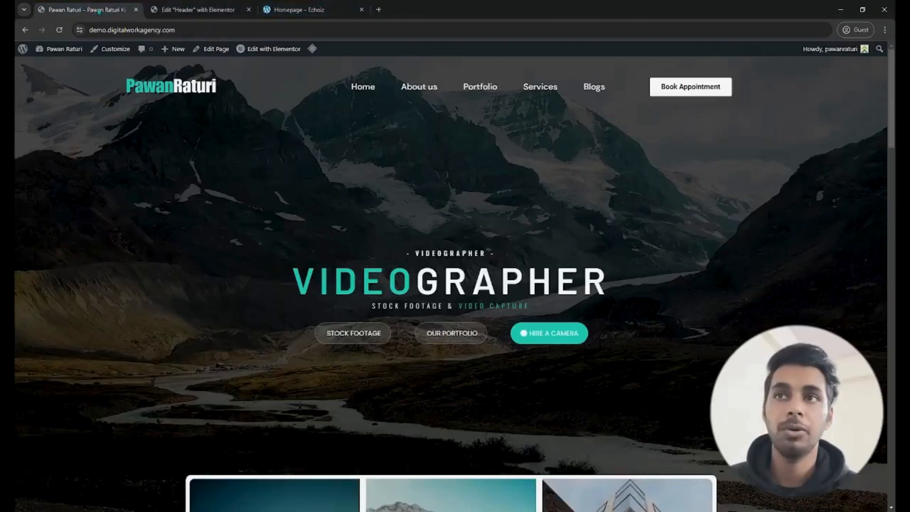
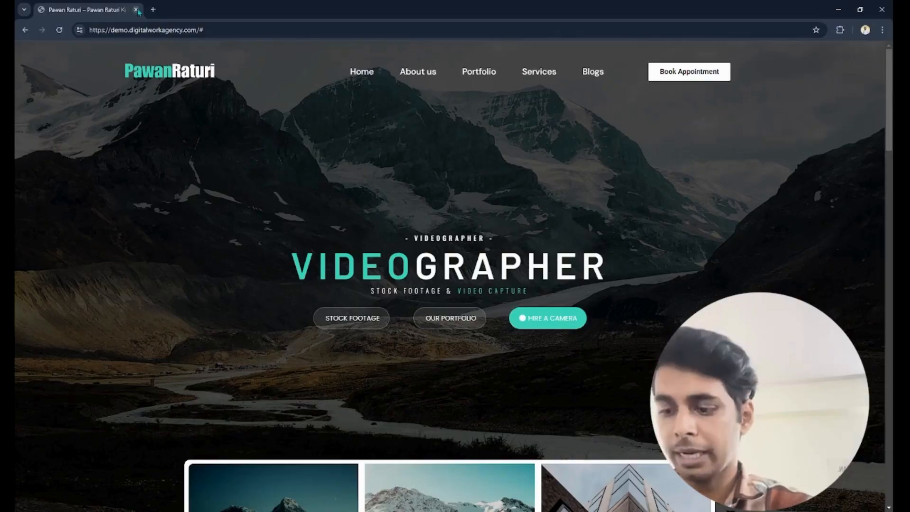
# - Open demo.digitalworkagency.com/wp-admin in a new browser tab and log in to the WordPress dashboard
pyautogui.click(153, 10)
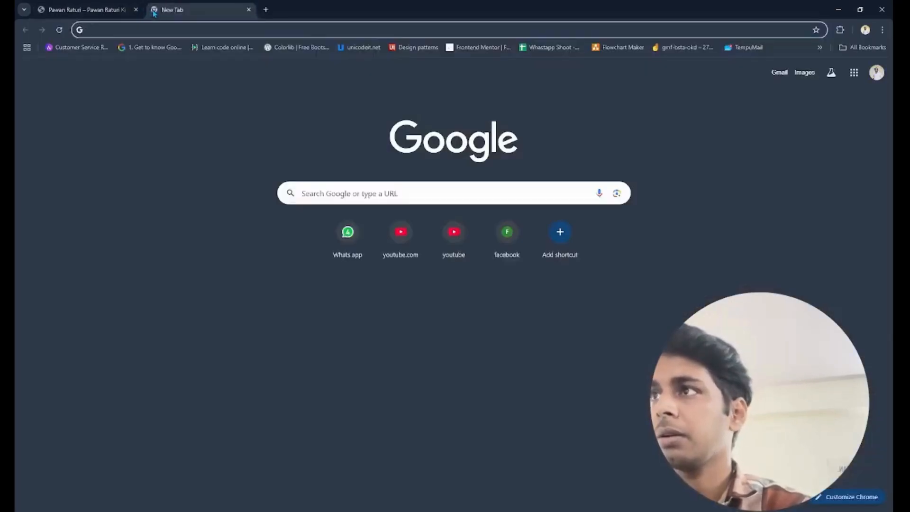
pyautogui.press('Return')
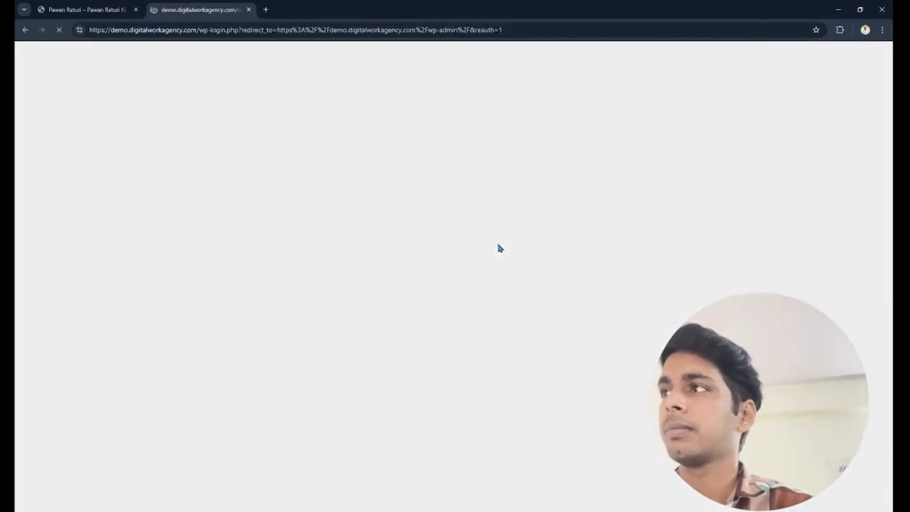
pyautogui.click(505, 235)
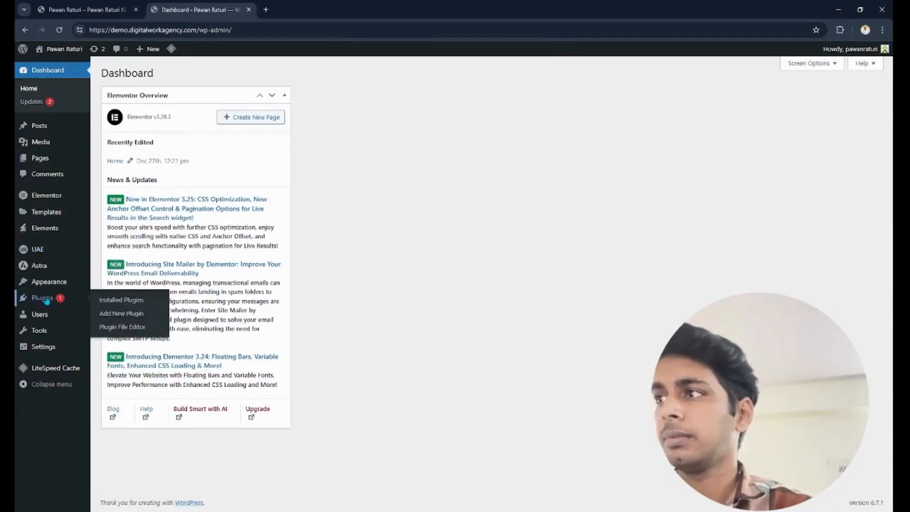
# - Search the plugin directory for "wp forms", then install and activate the WPForms plugin
pyautogui.click(47, 302)
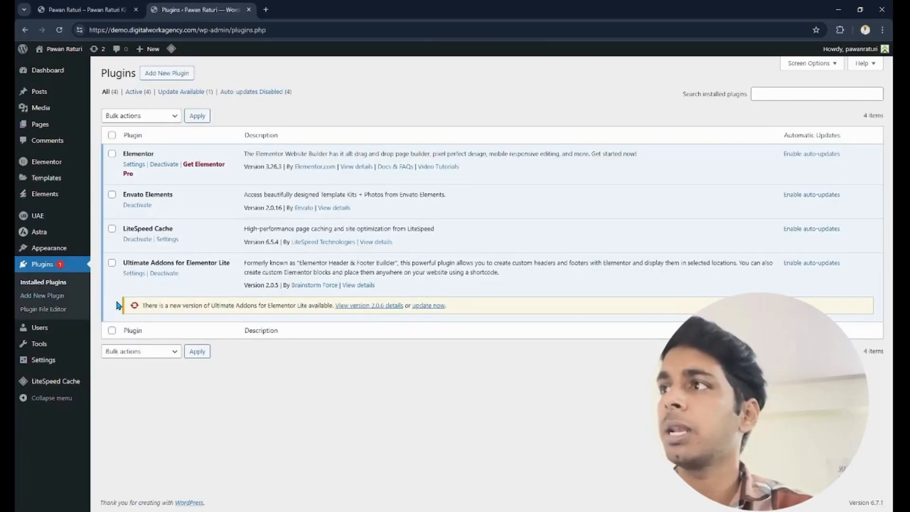
pyautogui.click(183, 73)
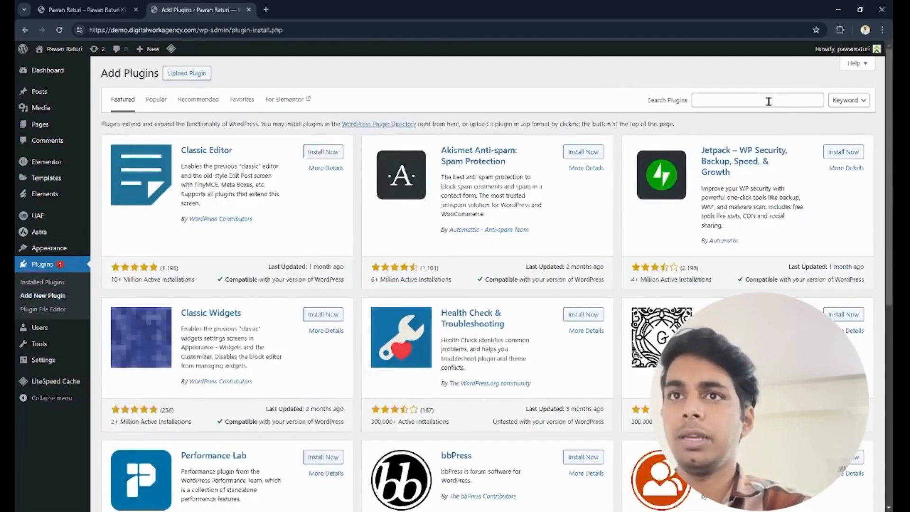
pyautogui.click(760, 99)
pyautogui.write('wp forms')
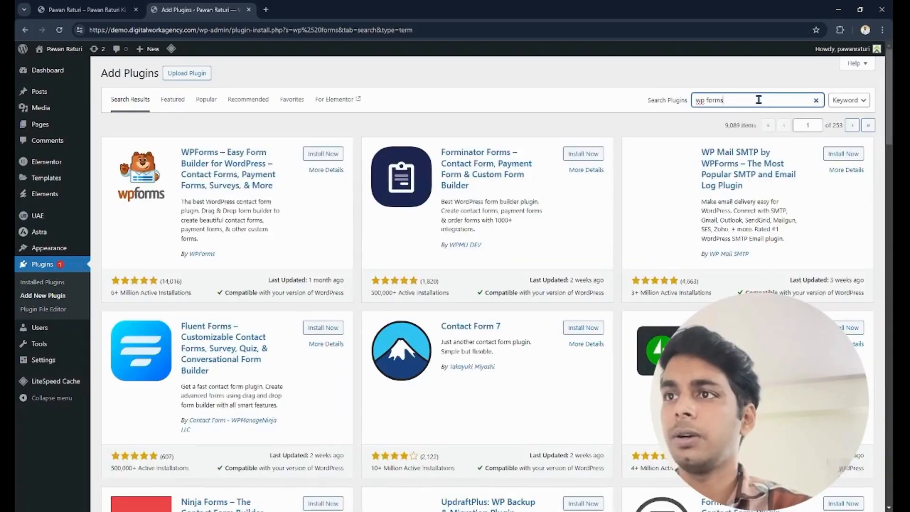
pyautogui.click(318, 156)
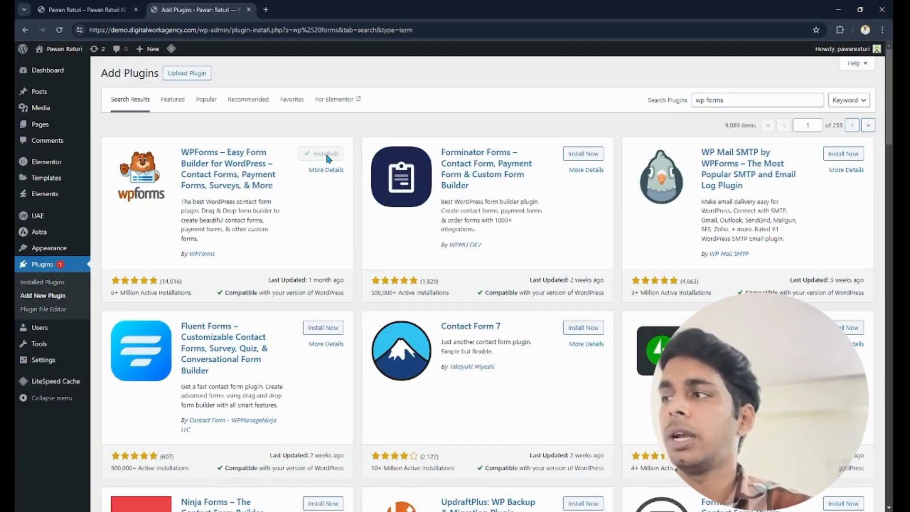
pyautogui.click(325, 159)
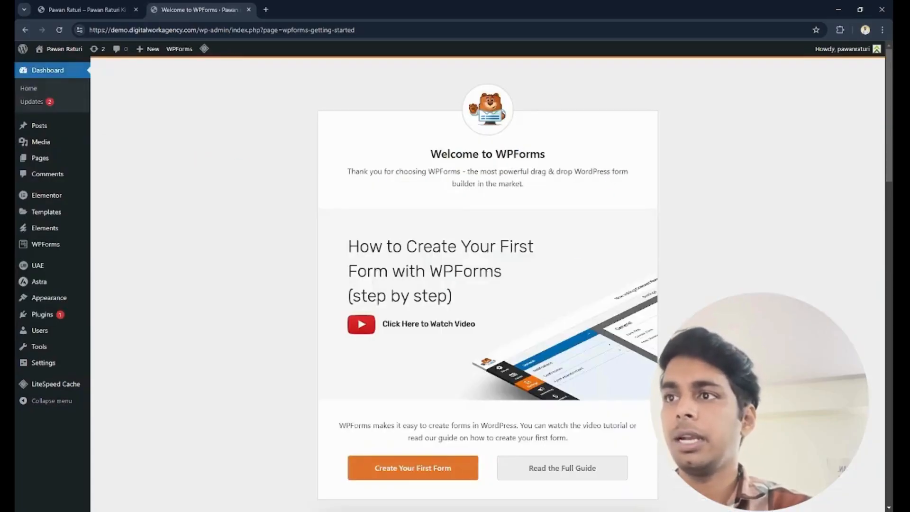
# - Start creating the first form from the WPForms welcome page and choose the Blank Form template
pyautogui.scroll(-1, 487, 285)
pyautogui.scroll(-5, 488, 284)
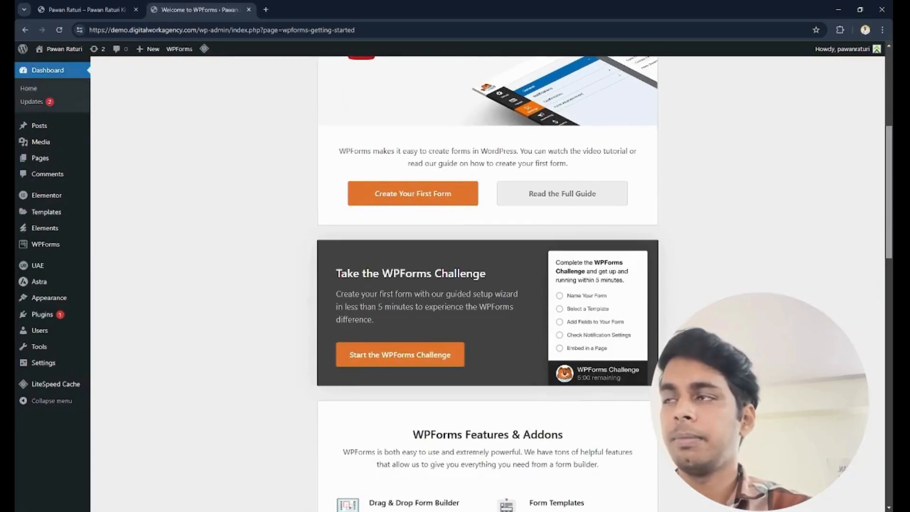
pyautogui.click(396, 194)
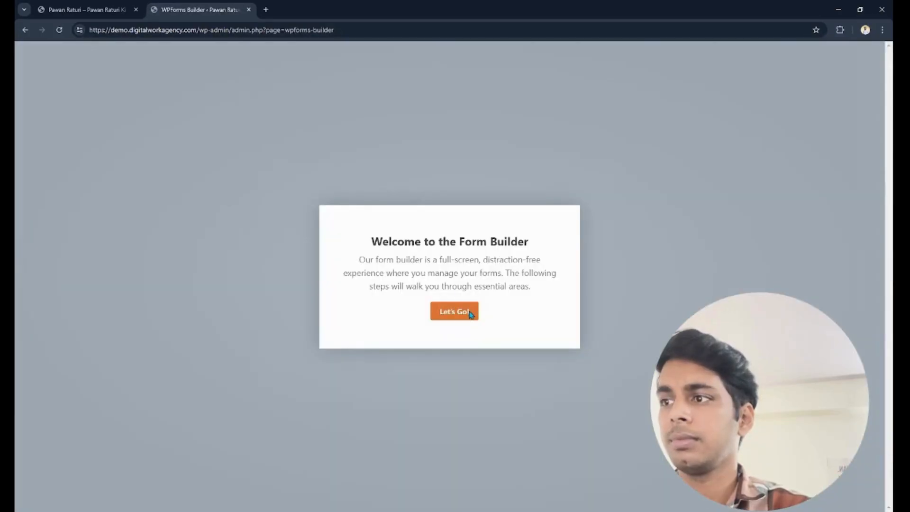
pyautogui.click(471, 314)
pyautogui.moveTo(319, 294)
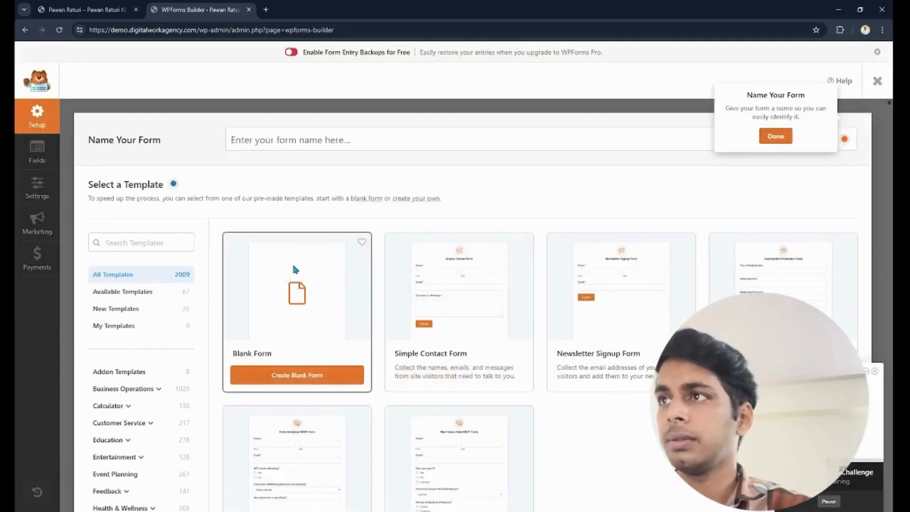
pyautogui.click(299, 376)
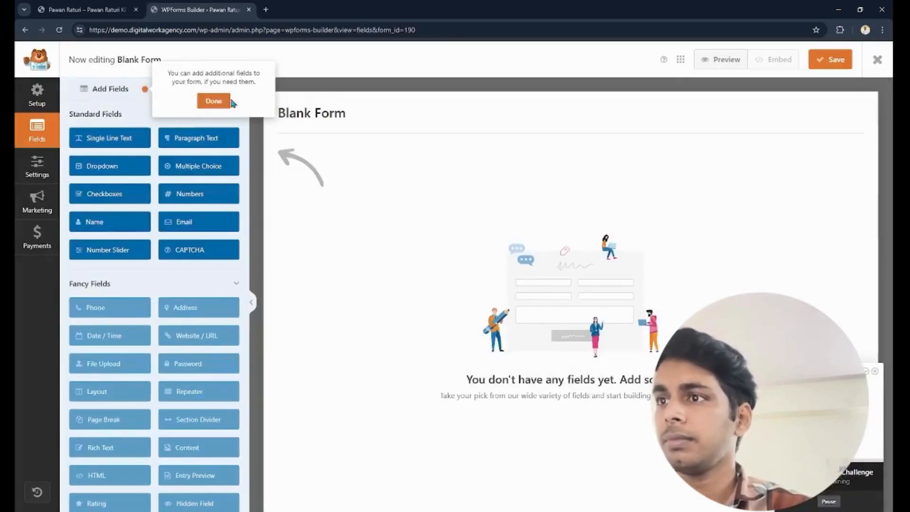
# - Dismiss the fields tip, view the form's general settings and reapply the Blank Form template
pyautogui.click(214, 101)
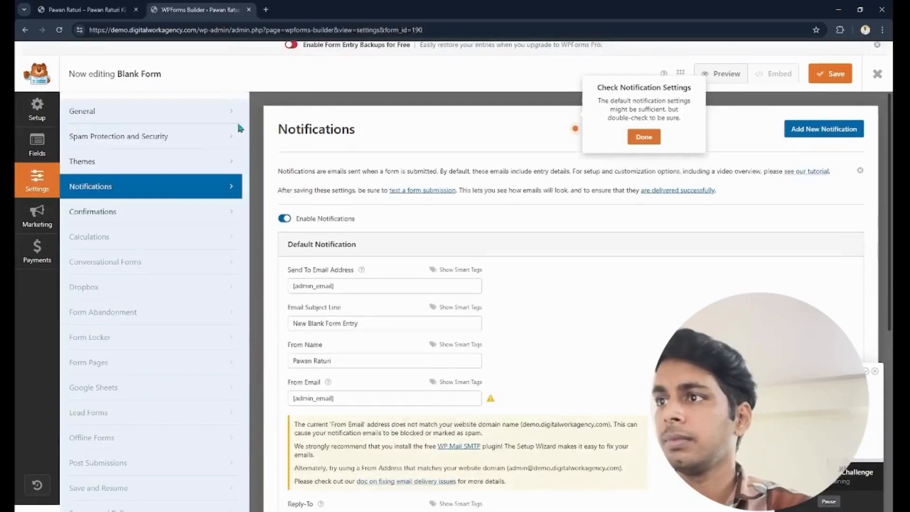
pyautogui.click(109, 111)
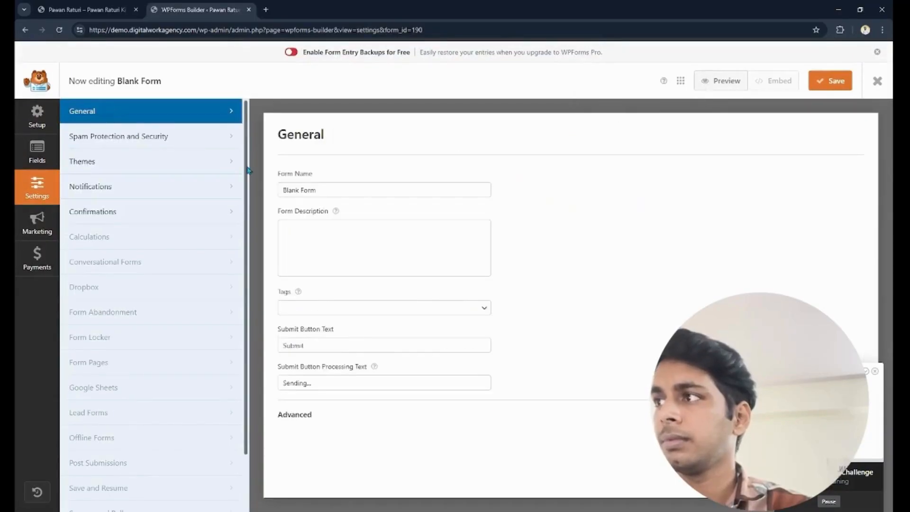
pyautogui.click(46, 113)
pyautogui.click(37, 150)
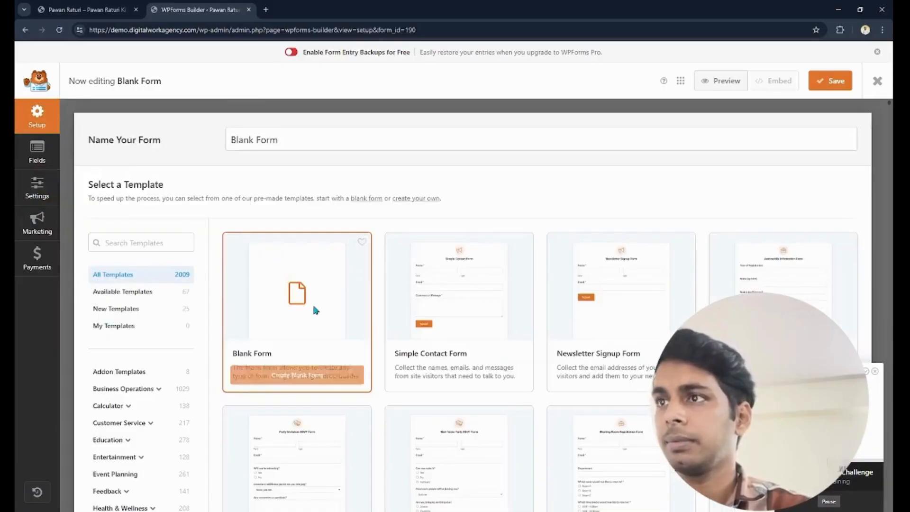
pyautogui.click(311, 378)
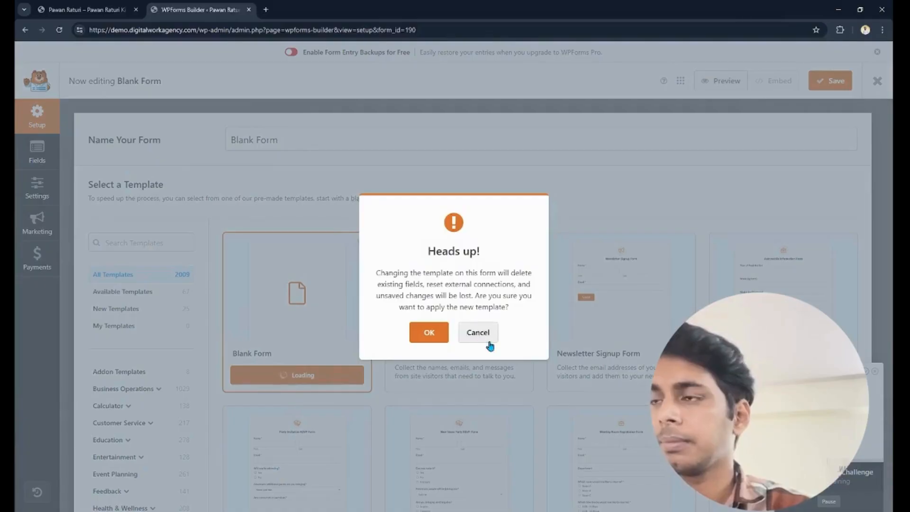
pyautogui.click(429, 333)
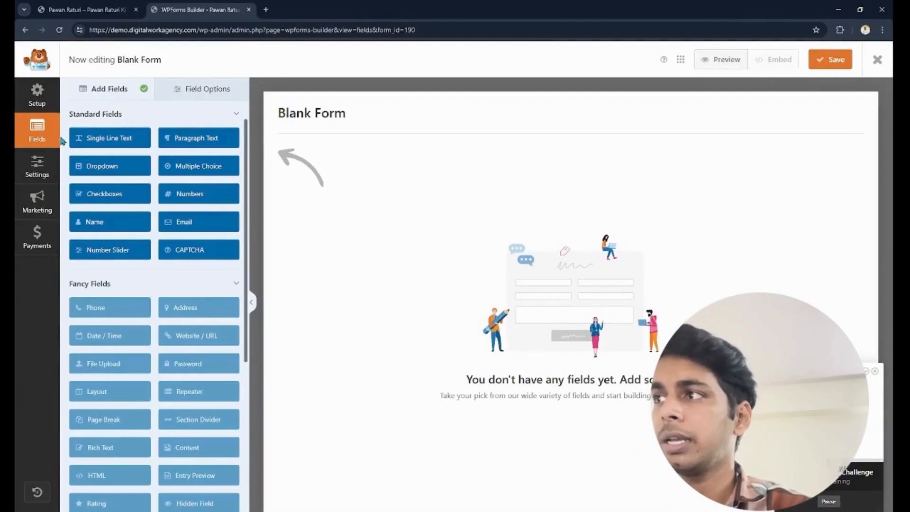
# - Add two Single Line Text fields, Email, Numbers and Dropdown fields to the form, and place a Name field above them
pyautogui.moveTo(109, 138); pyautogui.dragTo(450, 204)
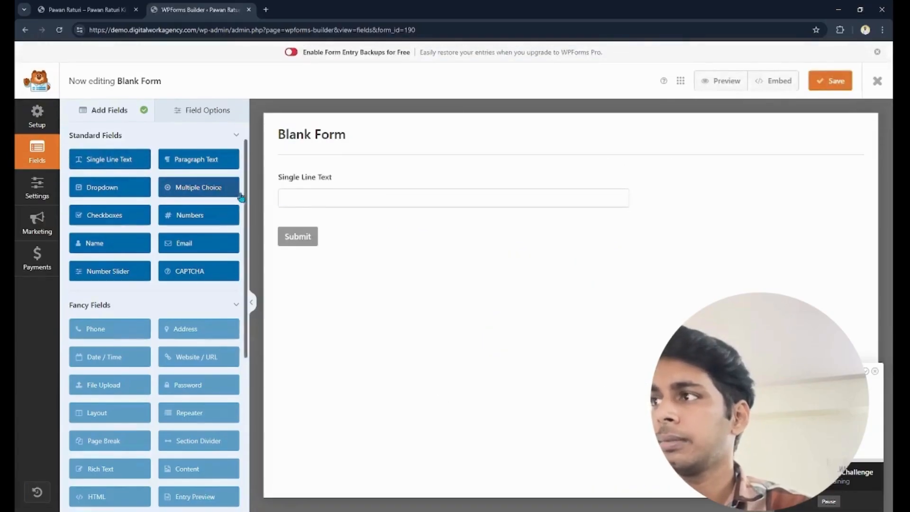
pyautogui.click(88, 159)
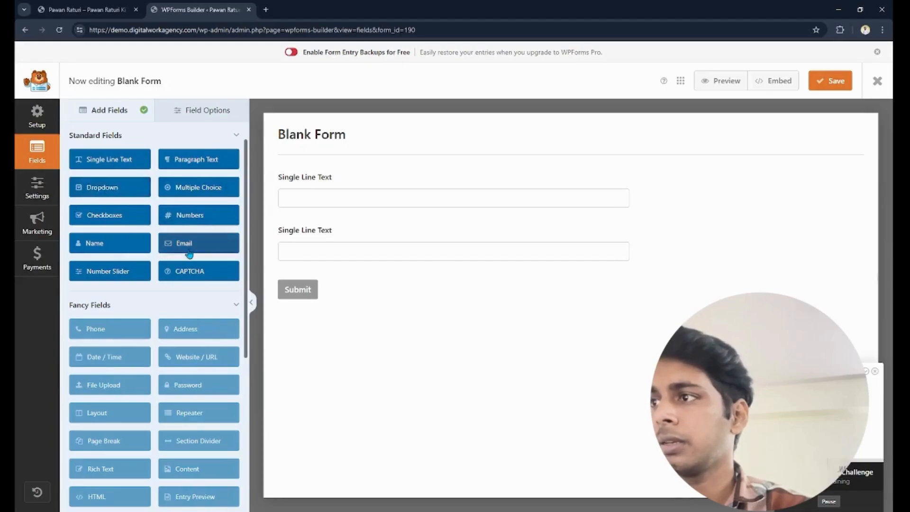
pyautogui.moveTo(188, 253); pyautogui.dragTo(372, 275)
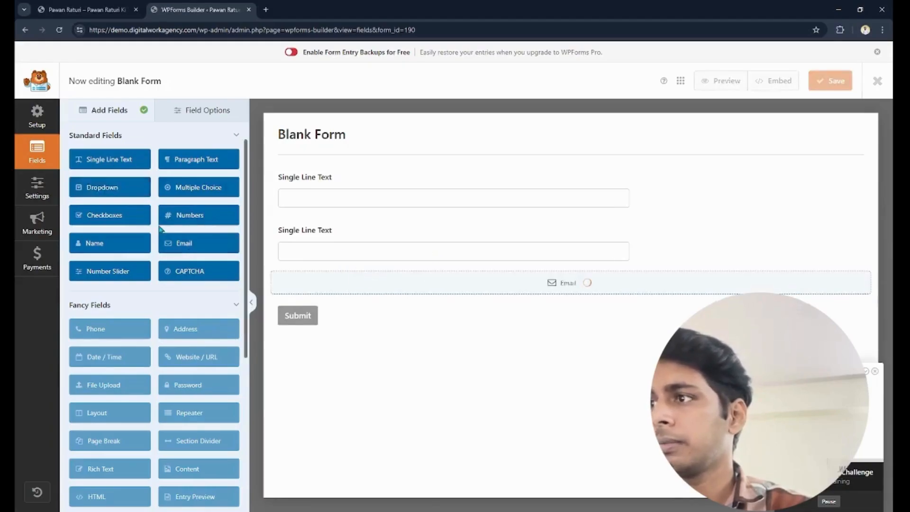
pyautogui.moveTo(188, 213); pyautogui.dragTo(329, 335)
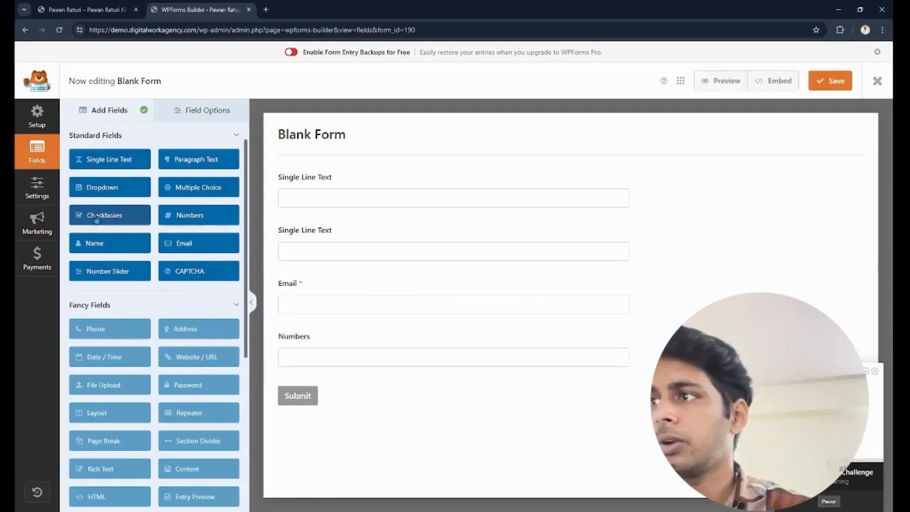
pyautogui.moveTo(98, 191); pyautogui.dragTo(364, 376)
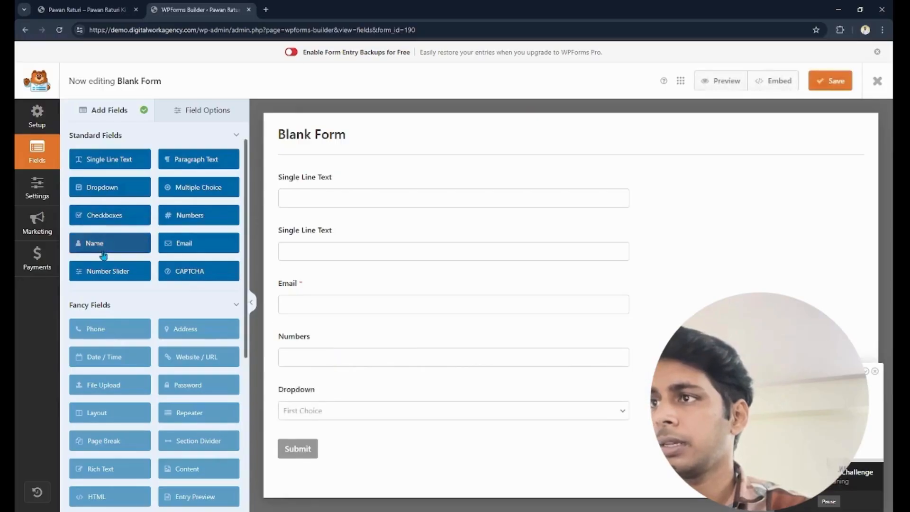
pyautogui.moveTo(103, 255); pyautogui.dragTo(319, 199)
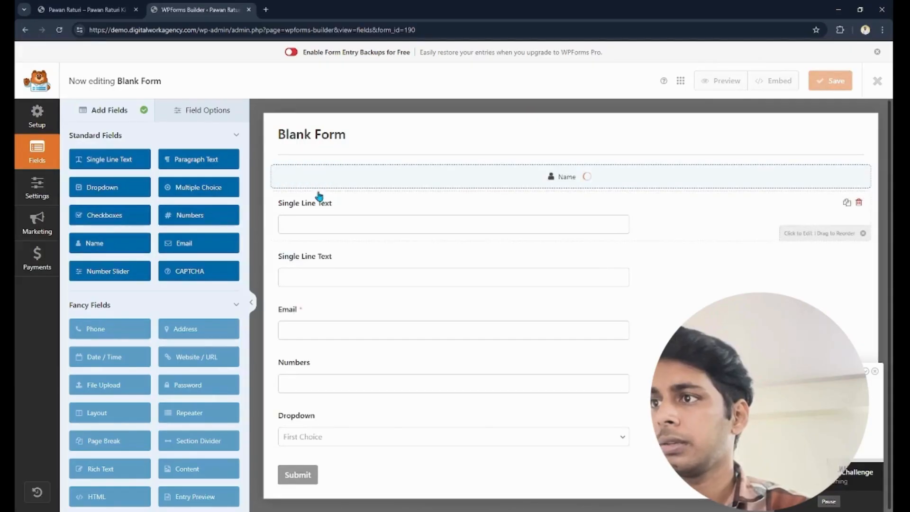
# - Delete both Single Line Text fields and add a Paragraph Text field below the Dropdown field
pyautogui.rightClick(340, 269)
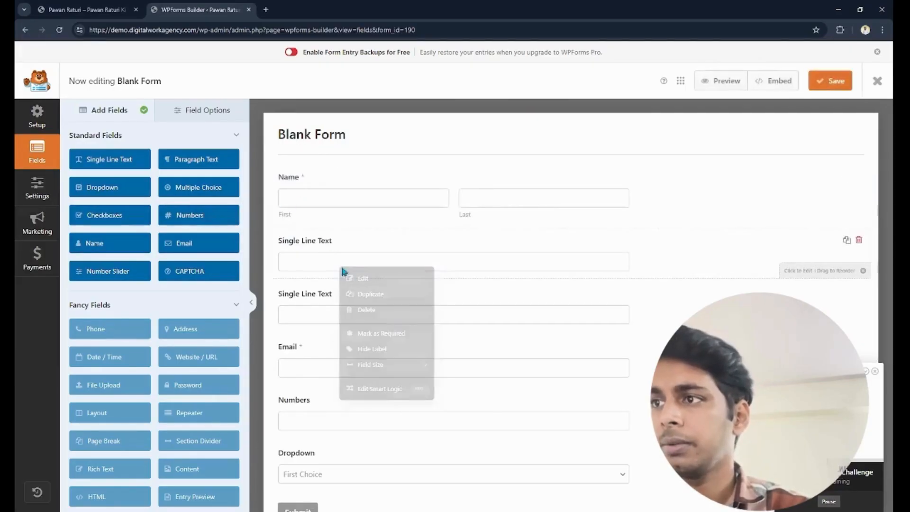
pyautogui.click(367, 310)
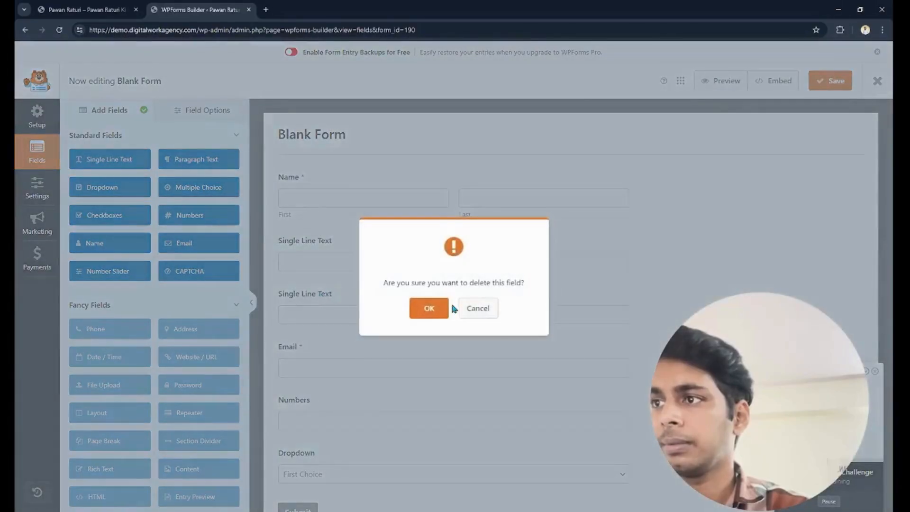
pyautogui.click(429, 309)
pyautogui.rightClick(365, 256)
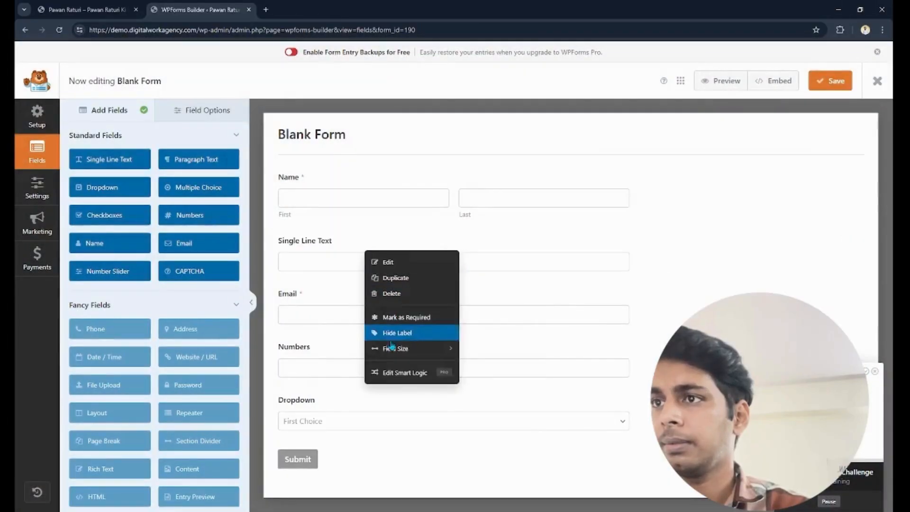
pyautogui.click(393, 294)
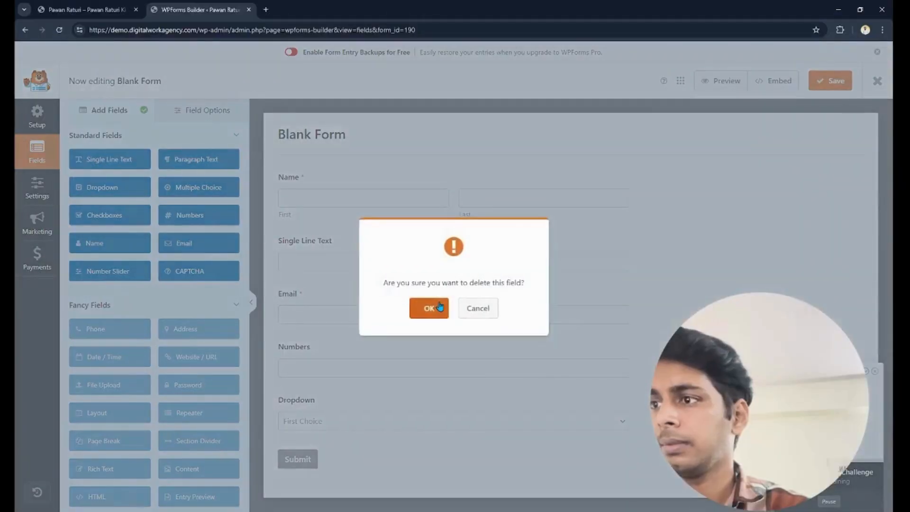
pyautogui.click(431, 308)
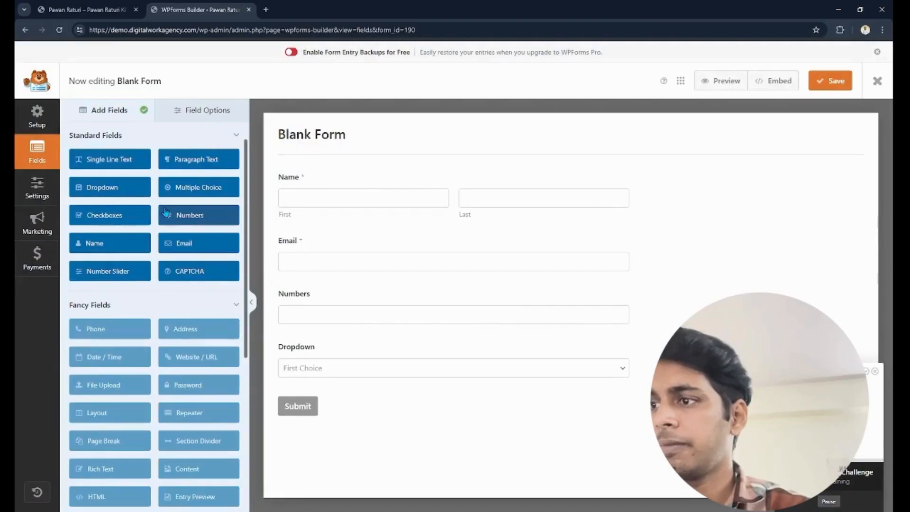
pyautogui.moveTo(194, 159); pyautogui.dragTo(359, 397)
# - Review the Name field's general options and the Email field's general and advanced options
pyautogui.click(329, 178)
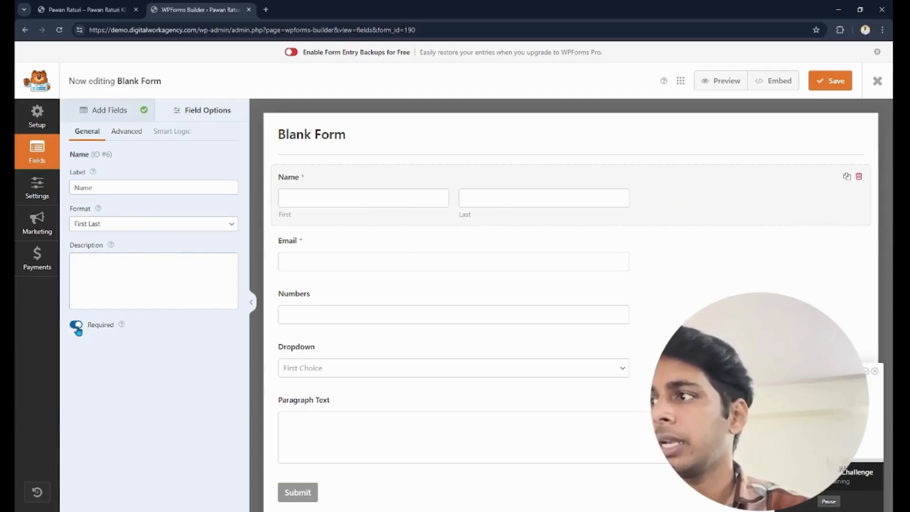
pyautogui.click(397, 248)
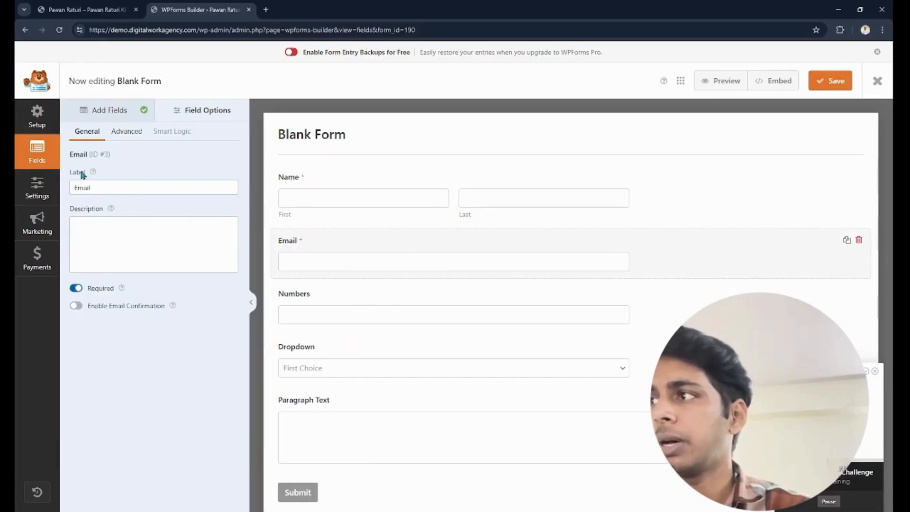
pyautogui.click(117, 135)
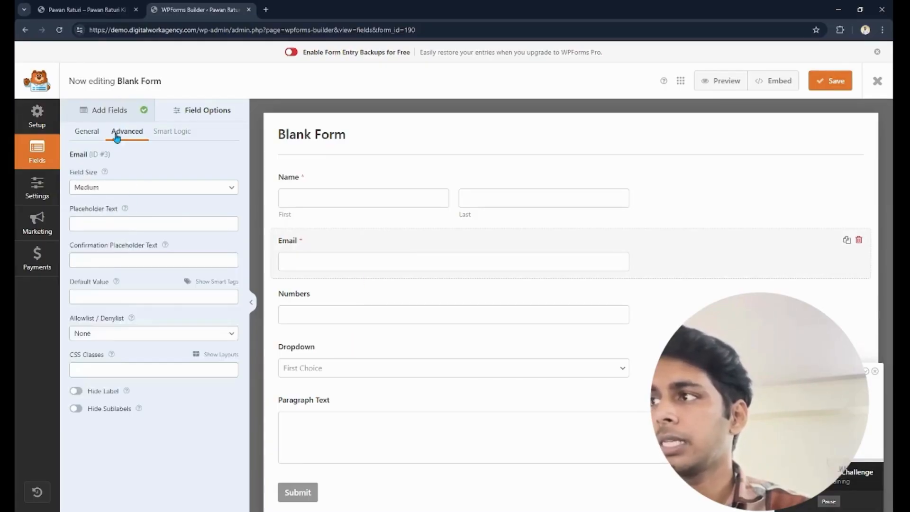
# - Try the Small and Large sizes on the Email field, then set its size back to Medium
pyautogui.click(134, 192)
pyautogui.click(122, 198)
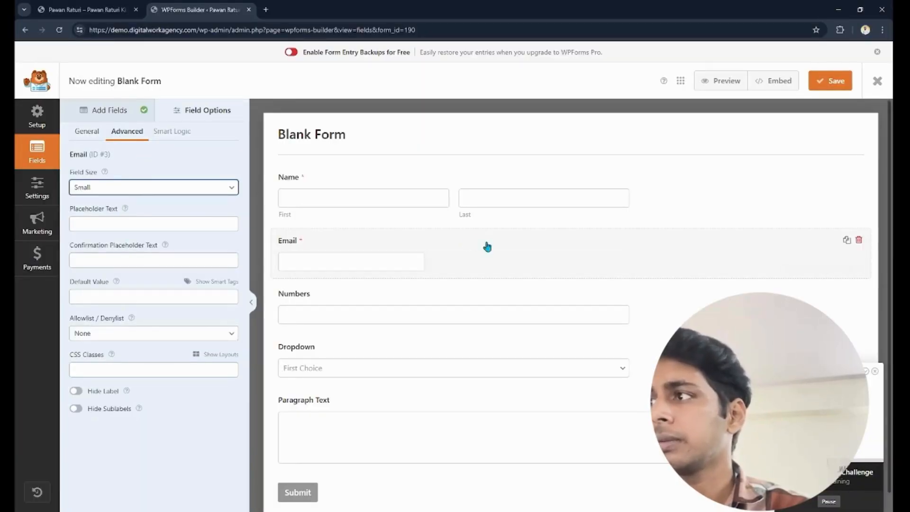
pyautogui.click(129, 192)
pyautogui.click(119, 220)
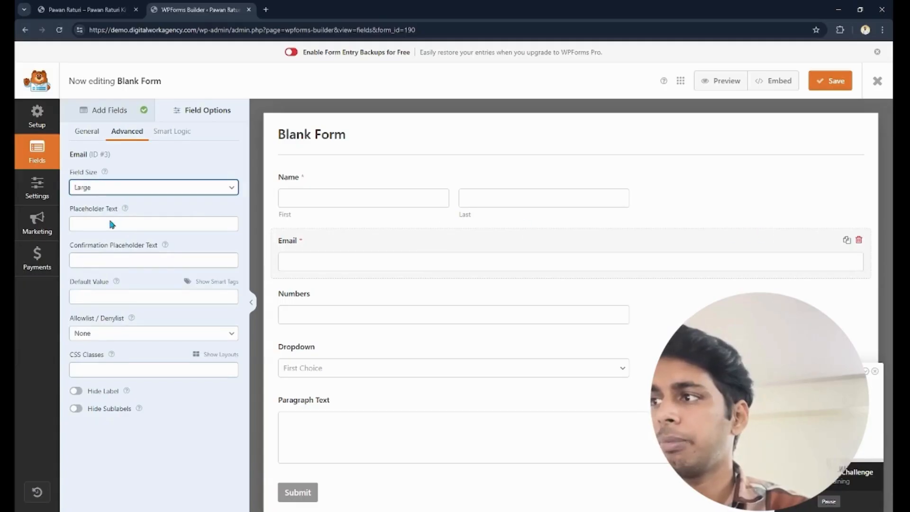
pyautogui.press('Up')
pyautogui.click(123, 258)
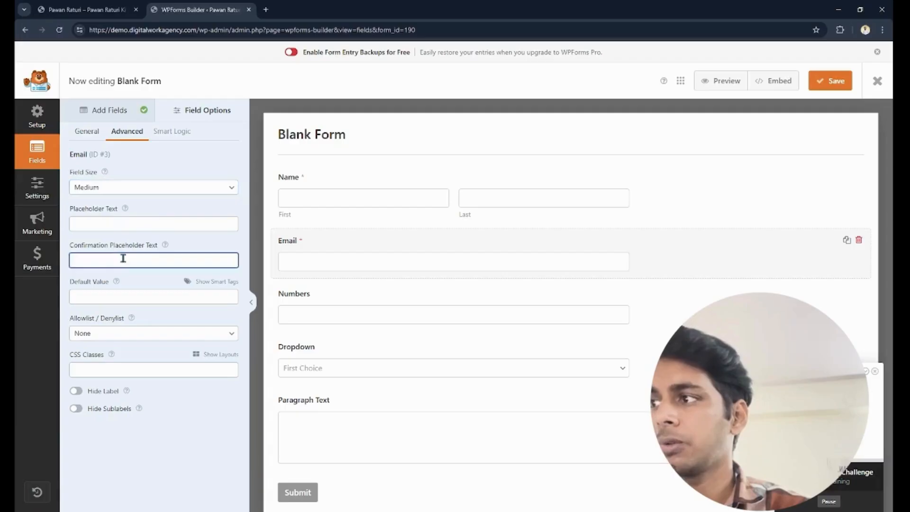
pyautogui.click(96, 216)
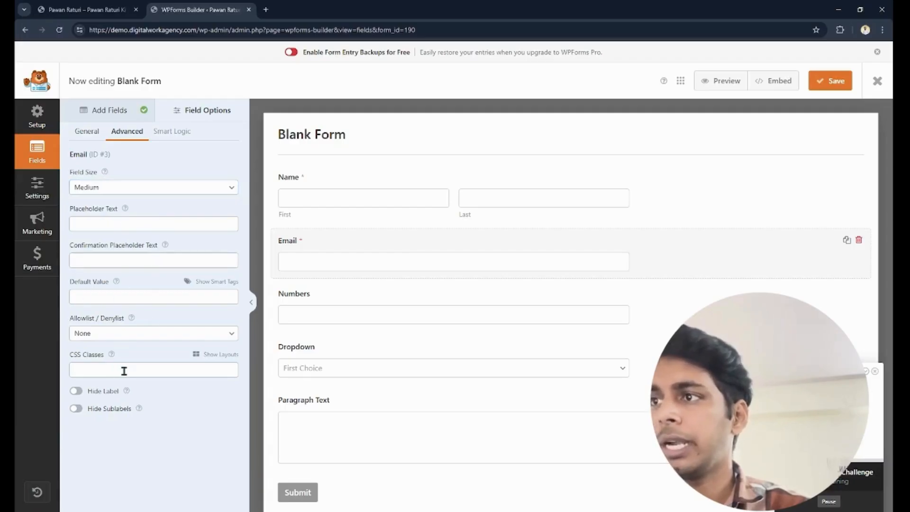
# - Try hiding the Email field's label, then show the label again
pyautogui.click(76, 393)
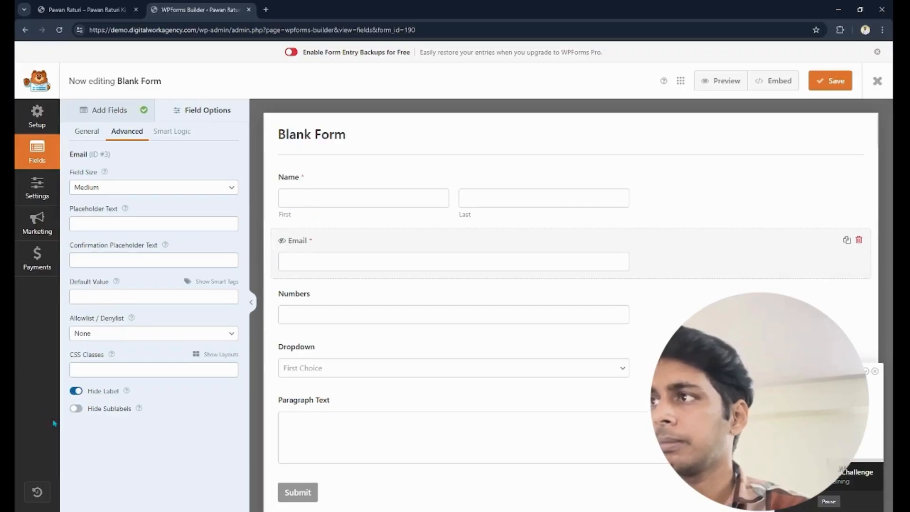
pyautogui.click(77, 391)
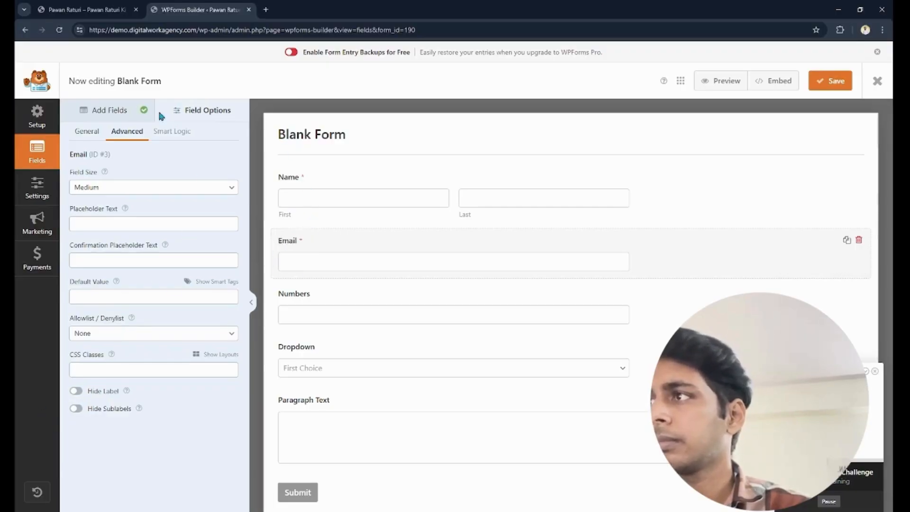
pyautogui.click(119, 113)
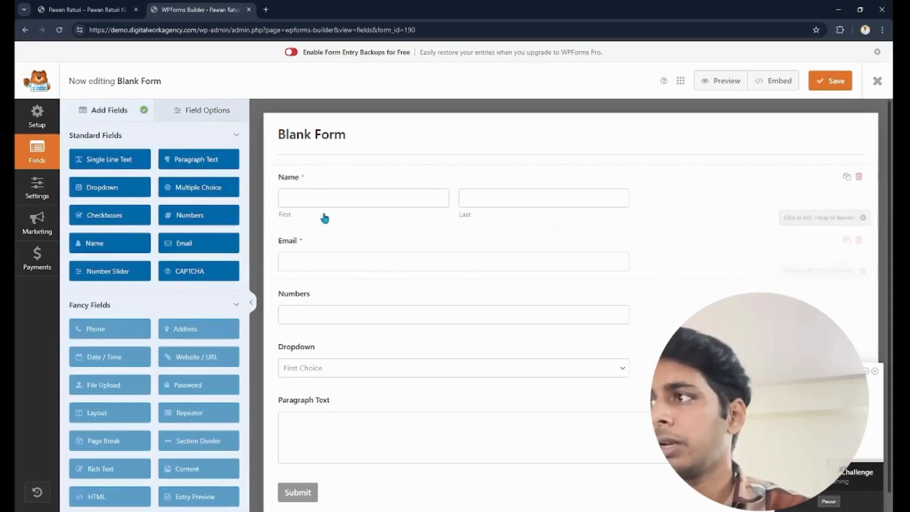
# - Relabel the Numbers field as Phone and make it required
pyautogui.click(327, 303)
pyautogui.moveTo(120, 187); pyautogui.dragTo(40, 185)
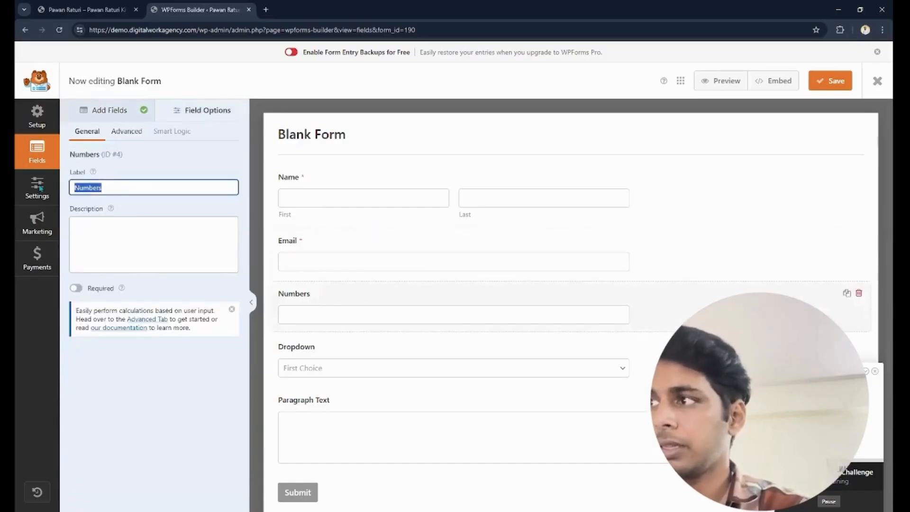
pyautogui.write('Phone')
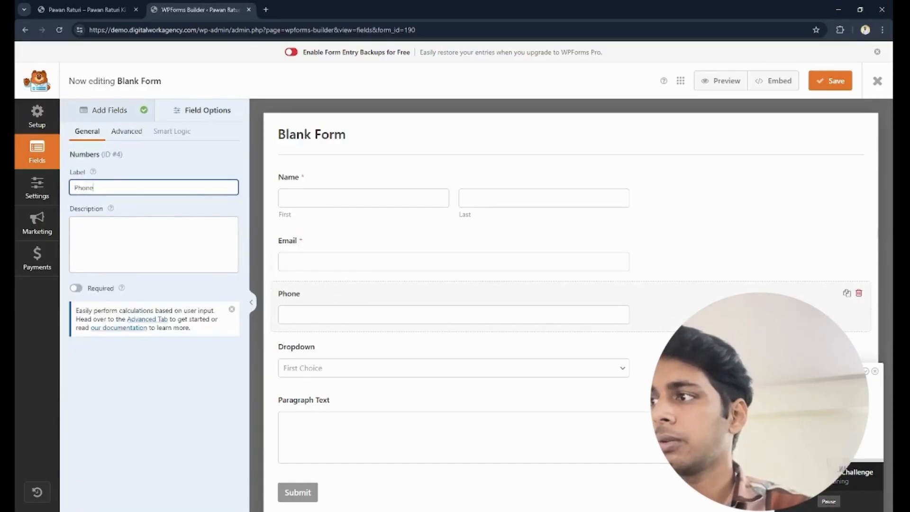
pyautogui.click(78, 289)
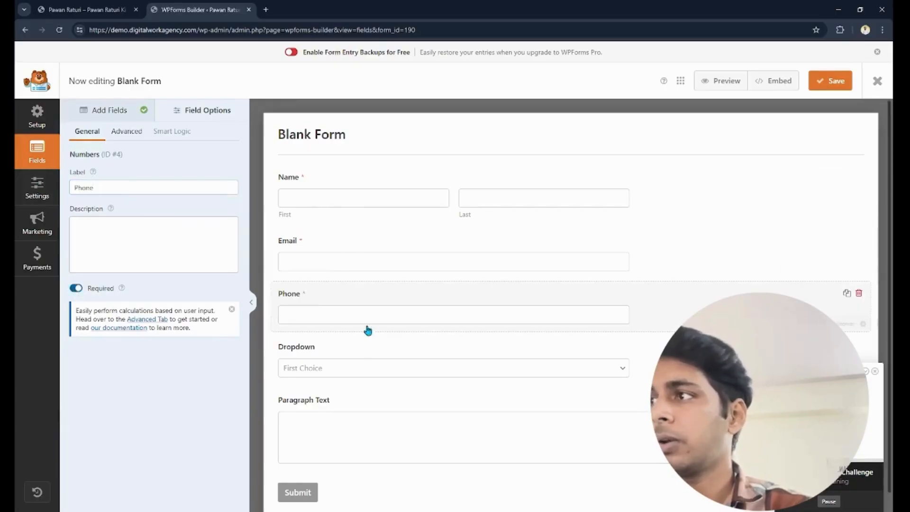
# - Relabel the Dropdown field as Services and set its first choice to Videography
pyautogui.click(377, 354)
pyautogui.doubleClick(123, 189)
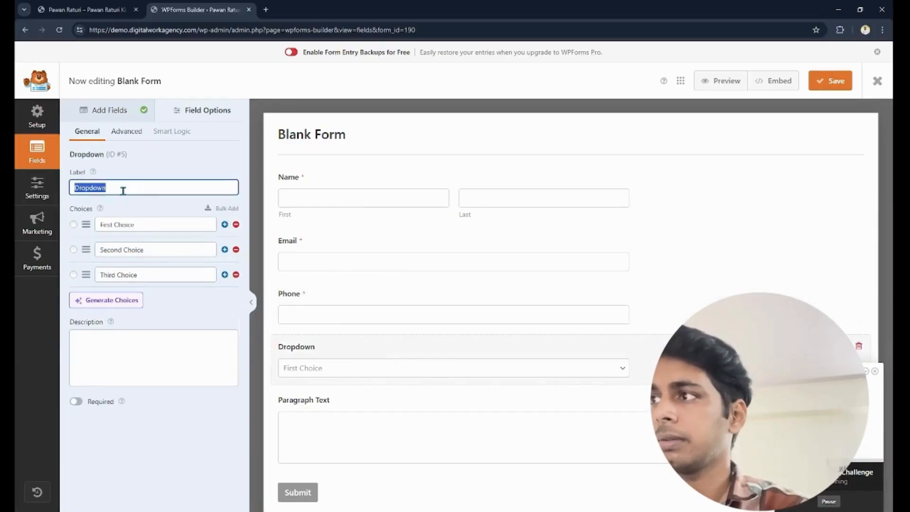
pyautogui.write('Services')
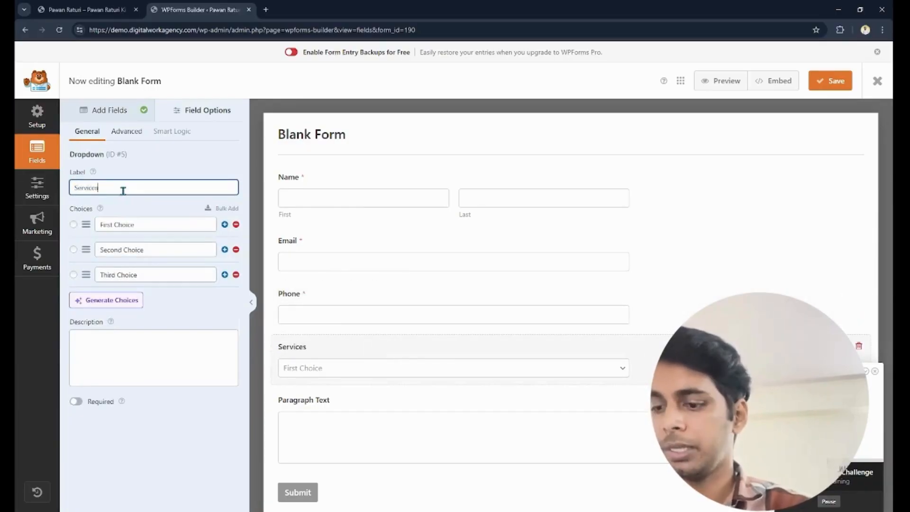
pyautogui.click(136, 225)
pyautogui.tripleClick(139, 225)
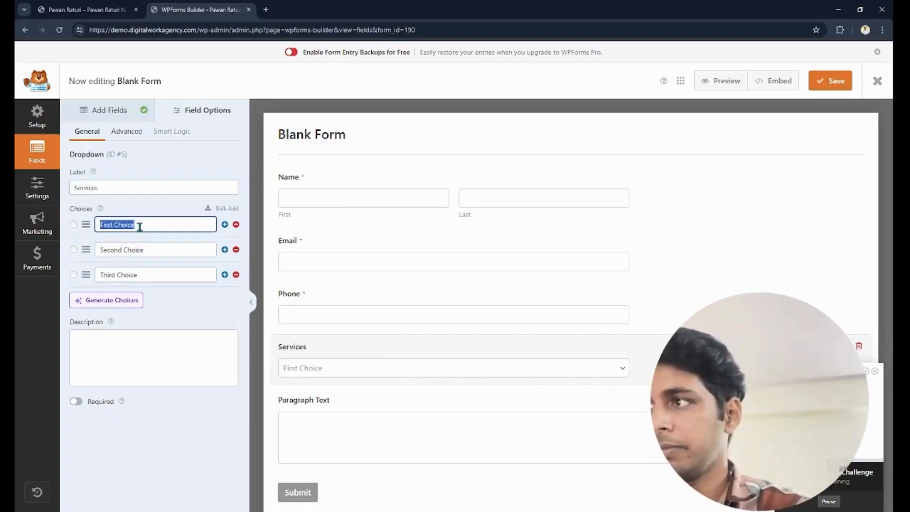
pyautogui.write('Vuid')
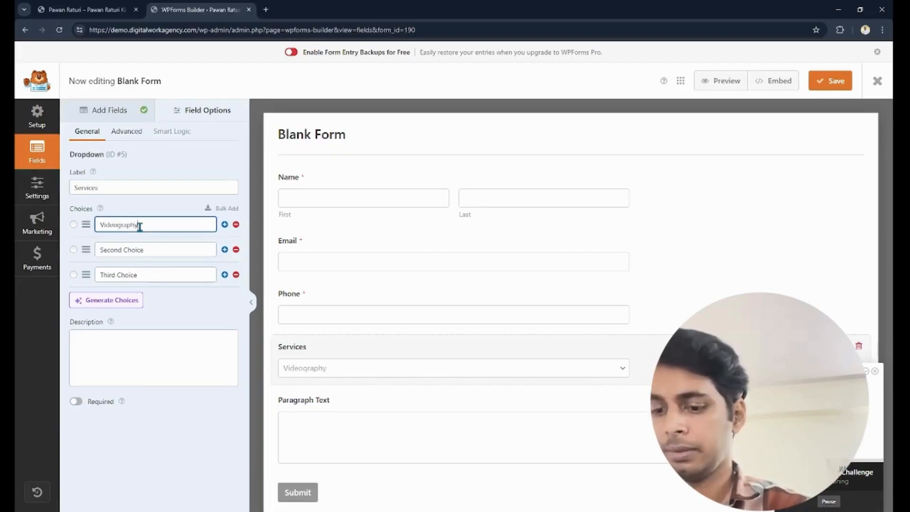
# - Rename the second choice of the Services dropdown to Photoshoot
pyautogui.click(148, 253)
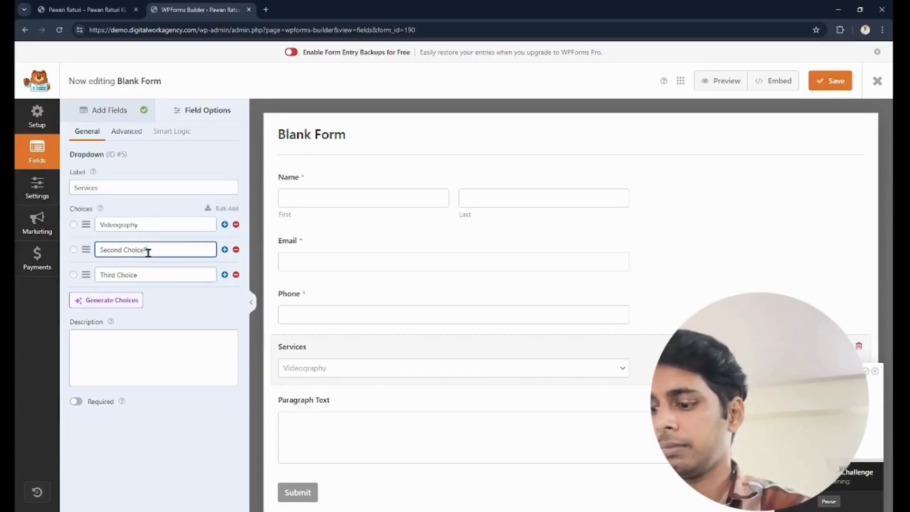
pyautogui.write('Photo')
pyautogui.hotkey('ctrl', 'a')
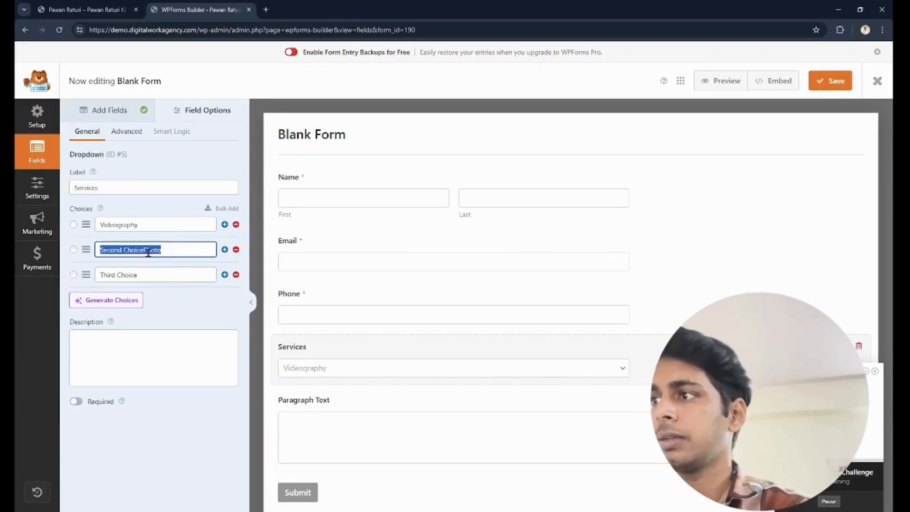
pyautogui.write('Photoshoot')
pyautogui.press('Tab')
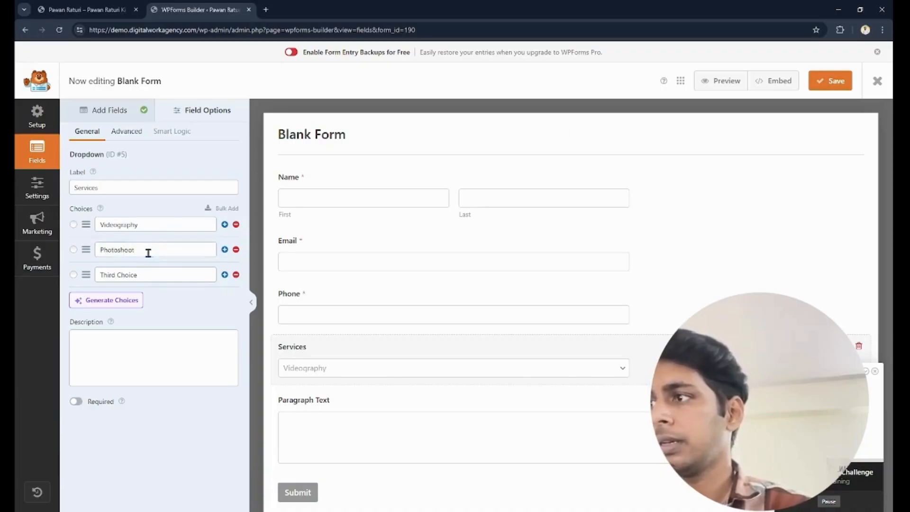
# - Rename the Services dropdown's third choice to Maketing, make the field required and save the form
pyautogui.click(152, 274)
pyautogui.hotkey('ctrl', 'a')
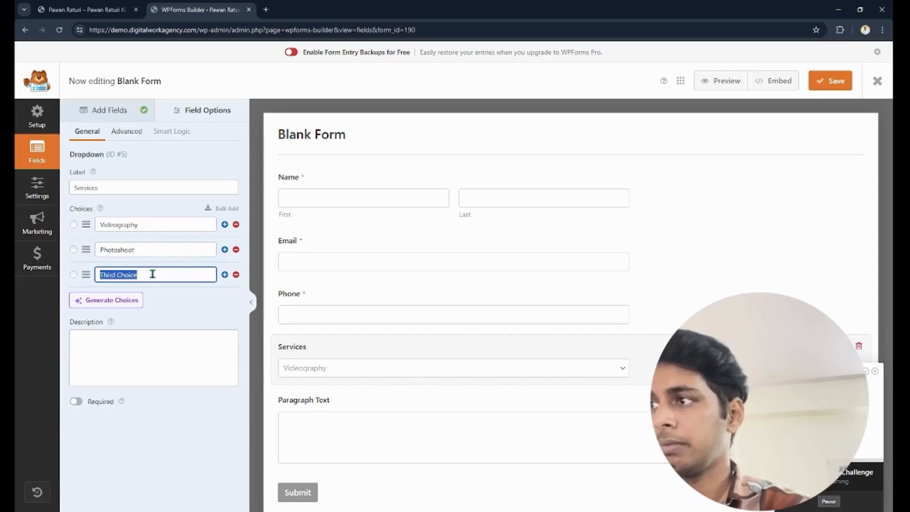
pyautogui.write('Maketing')
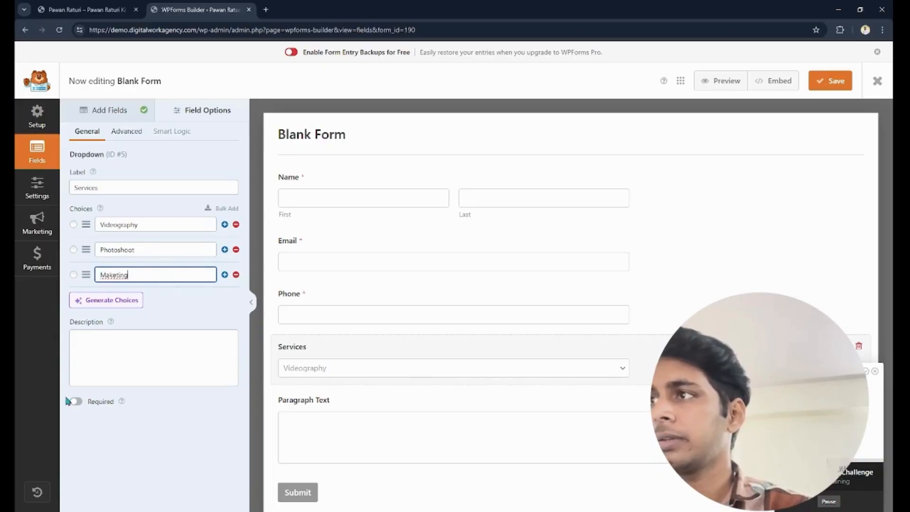
pyautogui.click(75, 402)
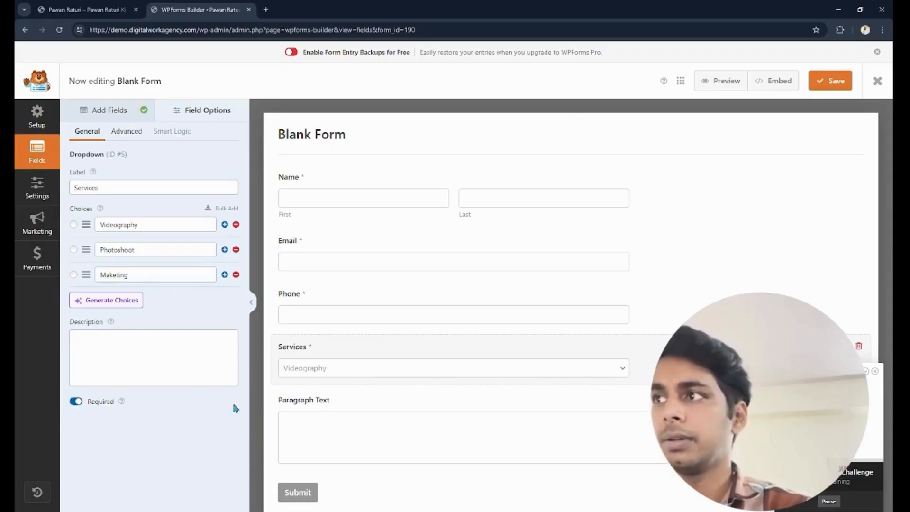
pyautogui.click(827, 81)
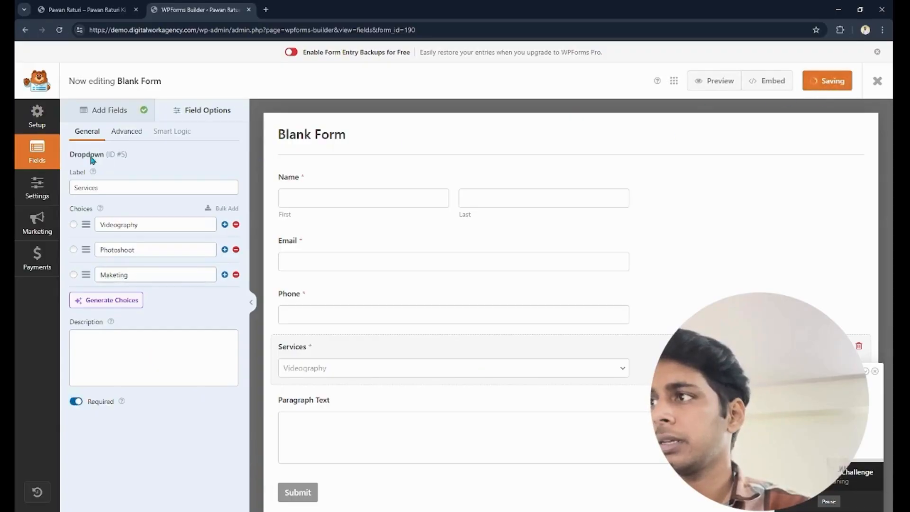
# - Relabel the Paragraph Text field as Message and save the form
pyautogui.click(357, 408)
pyautogui.doubleClick(133, 189)
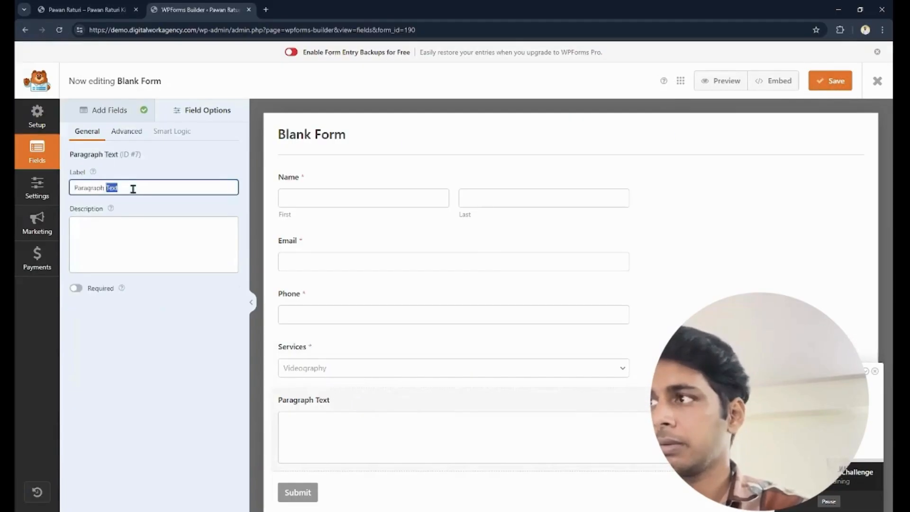
pyautogui.tripleClick(134, 189)
pyautogui.write('Message')
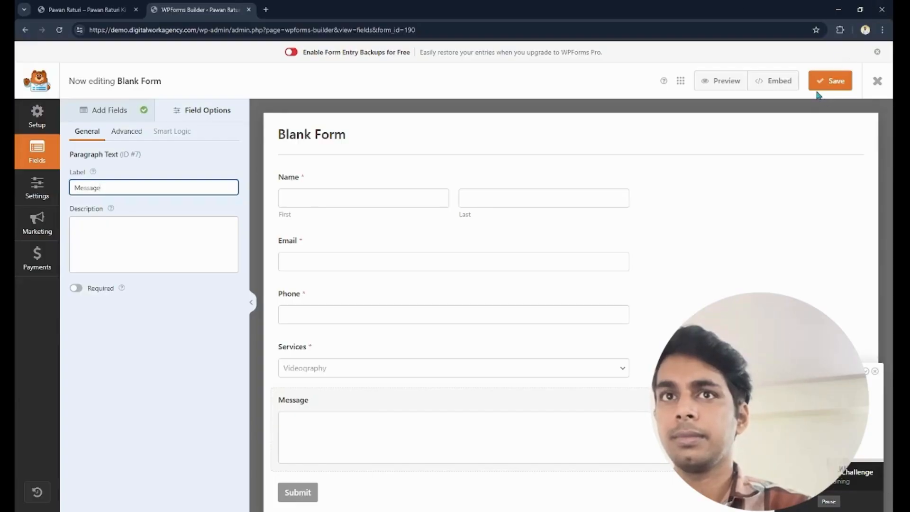
pyautogui.click(838, 83)
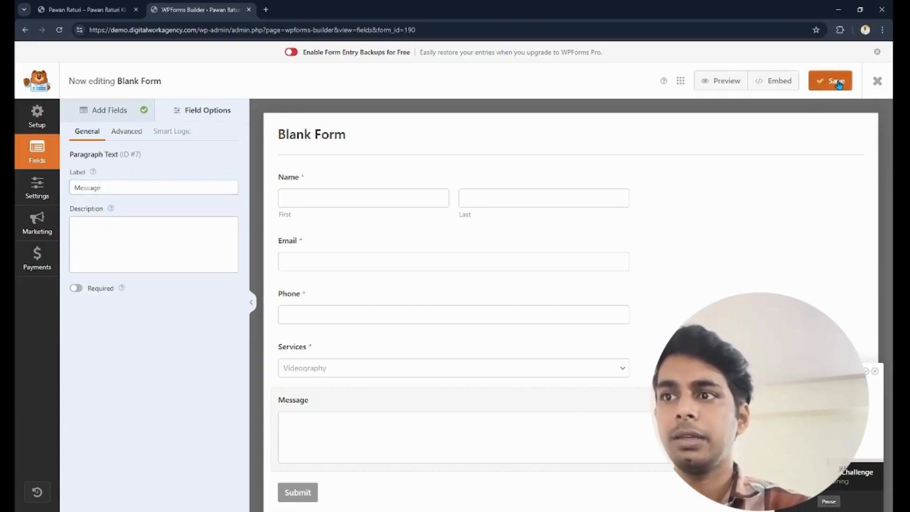
# - Look at the form's page embedding options and its spam protection and security settings
pyautogui.click(779, 83)
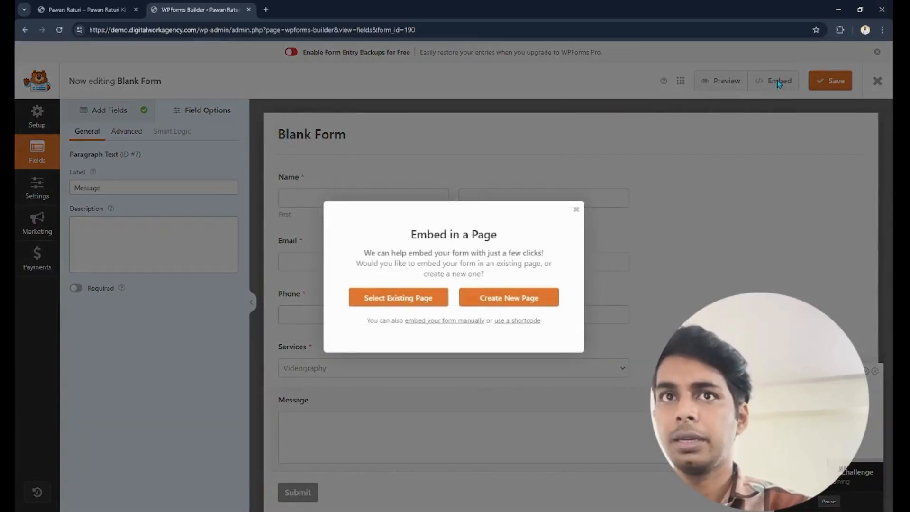
pyautogui.click(577, 211)
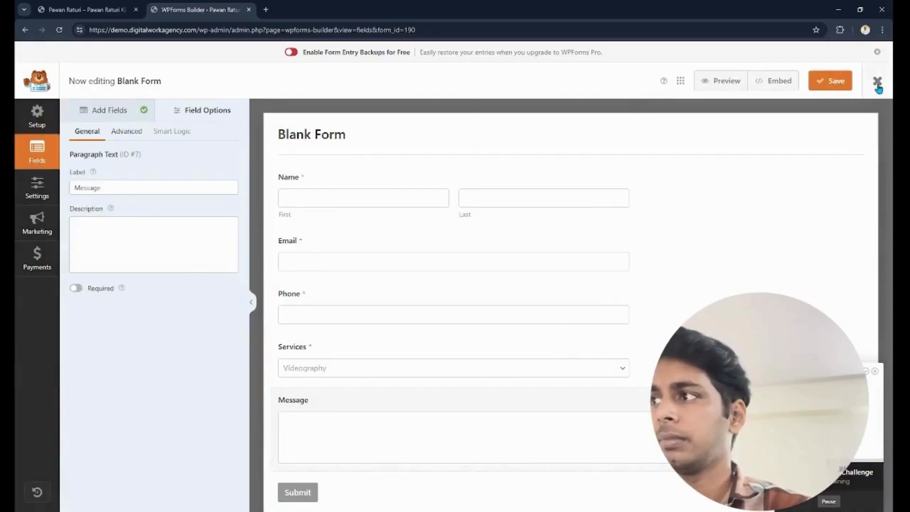
pyautogui.click(37, 188)
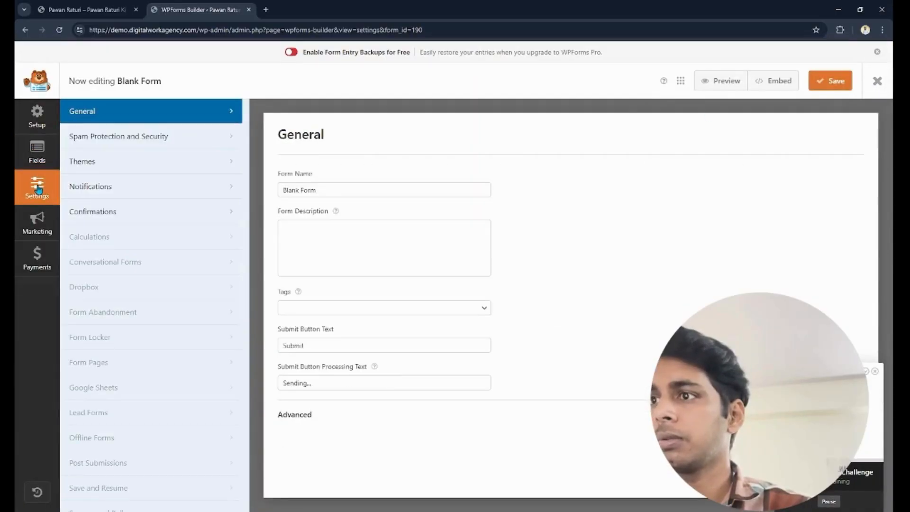
pyautogui.click(124, 141)
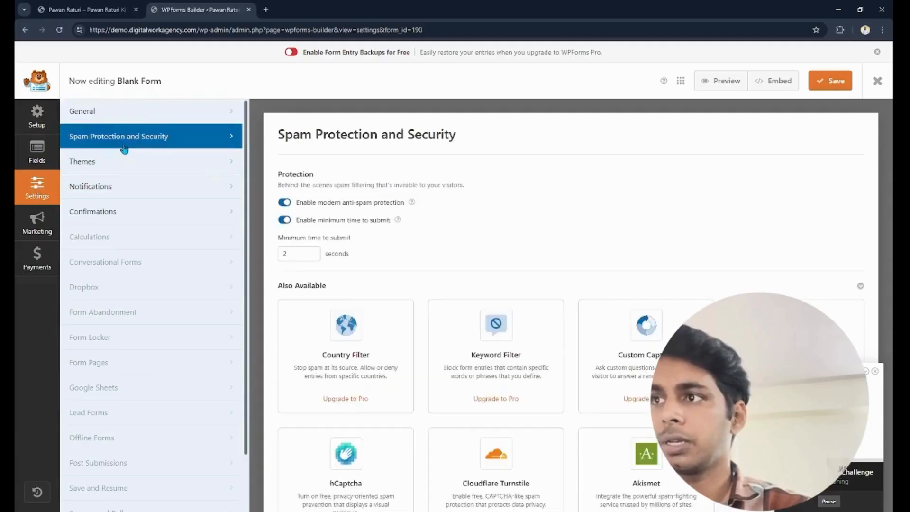
# - Rename the form as Contact form in its general settings
pyautogui.click(143, 117)
pyautogui.tripleClick(336, 191)
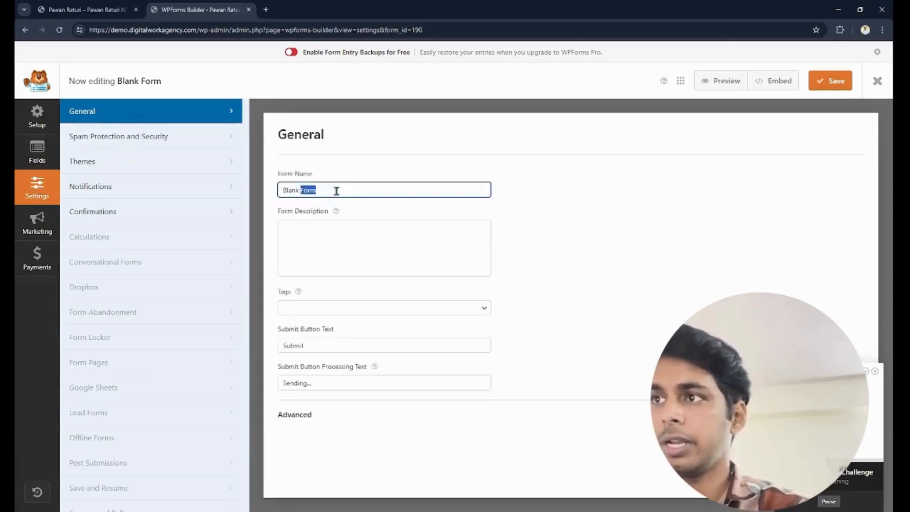
pyautogui.write('Conta')
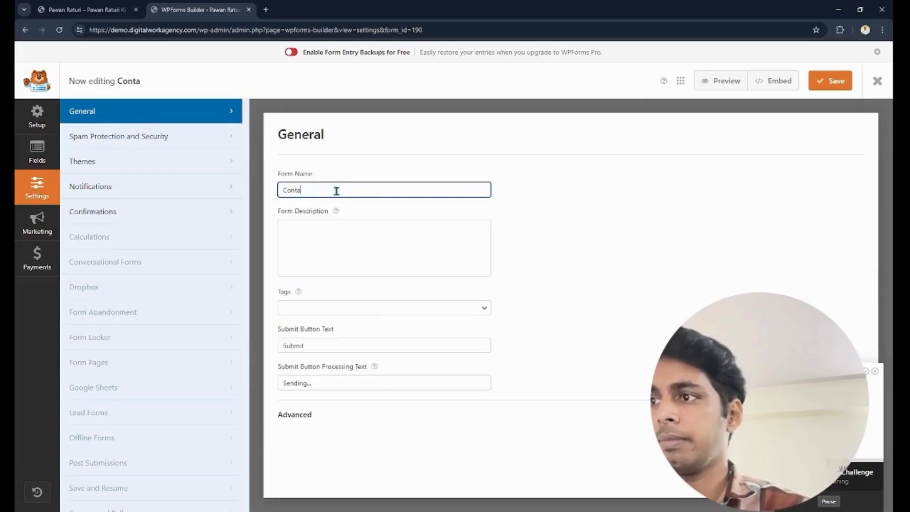
pyautogui.write('ct form')
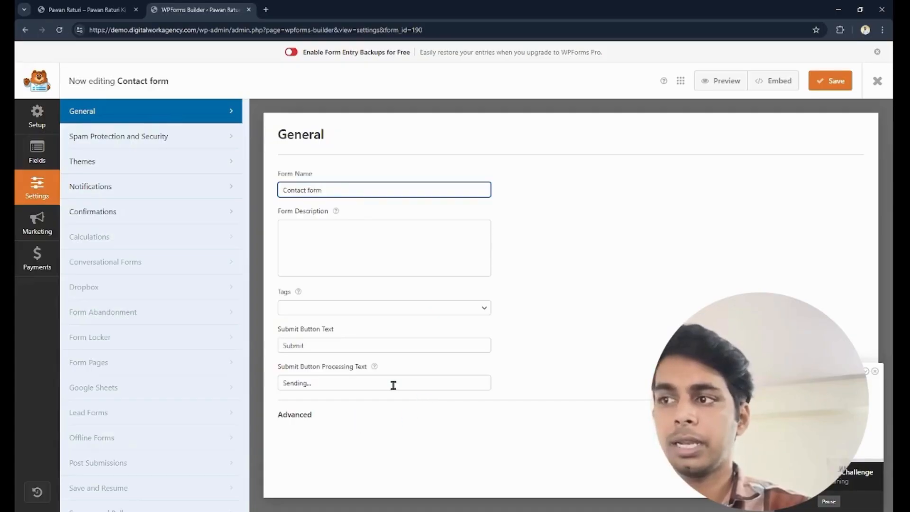
# - Review the submit button text and the submit button processing text in the general settings
pyautogui.tripleClick(325, 344)
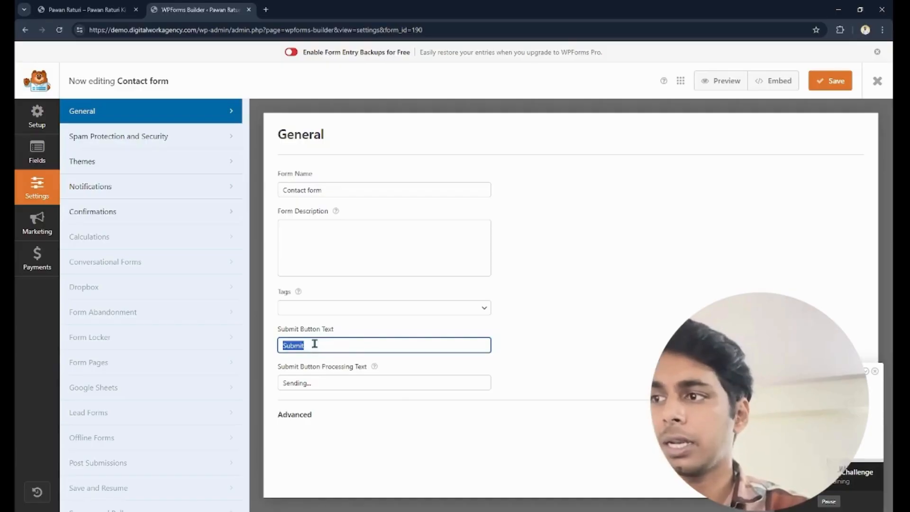
pyautogui.click(324, 382)
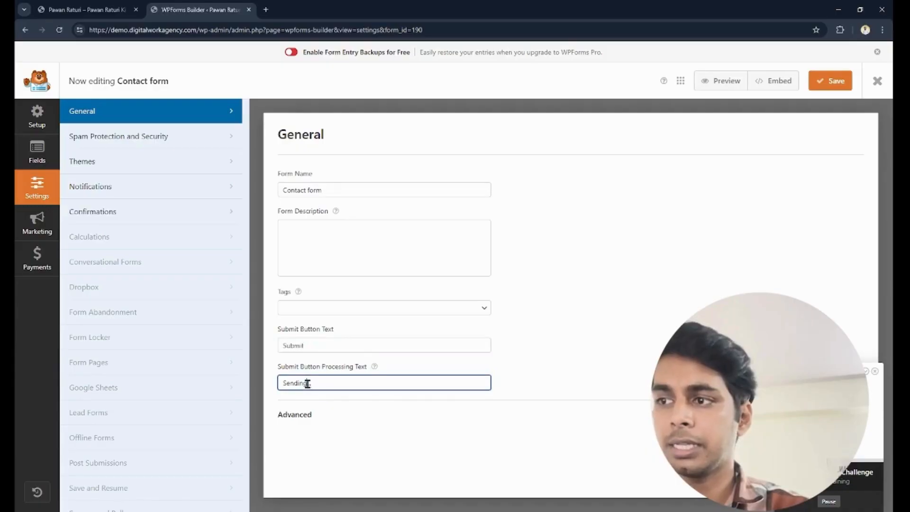
pyautogui.moveTo(307, 383); pyautogui.dragTo(345, 383)
pyautogui.moveTo(258, 382); pyautogui.dragTo(237, 385)
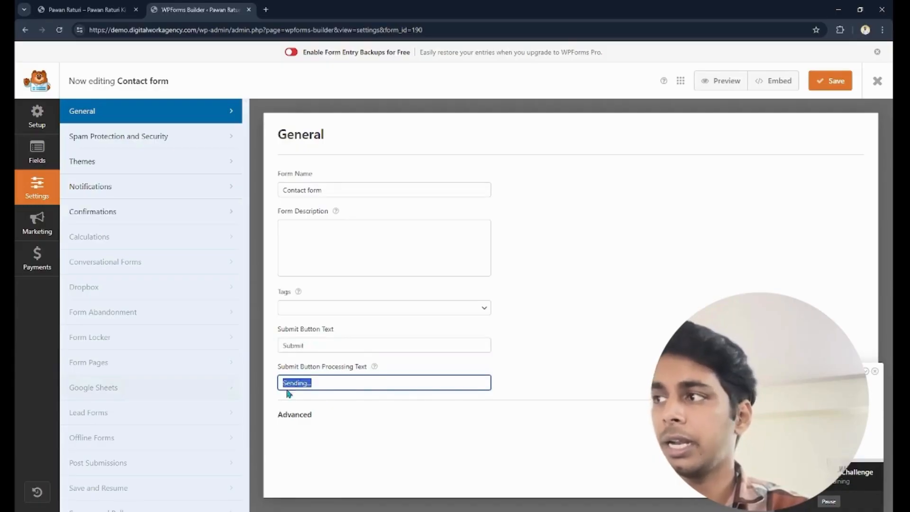
pyautogui.click(327, 382)
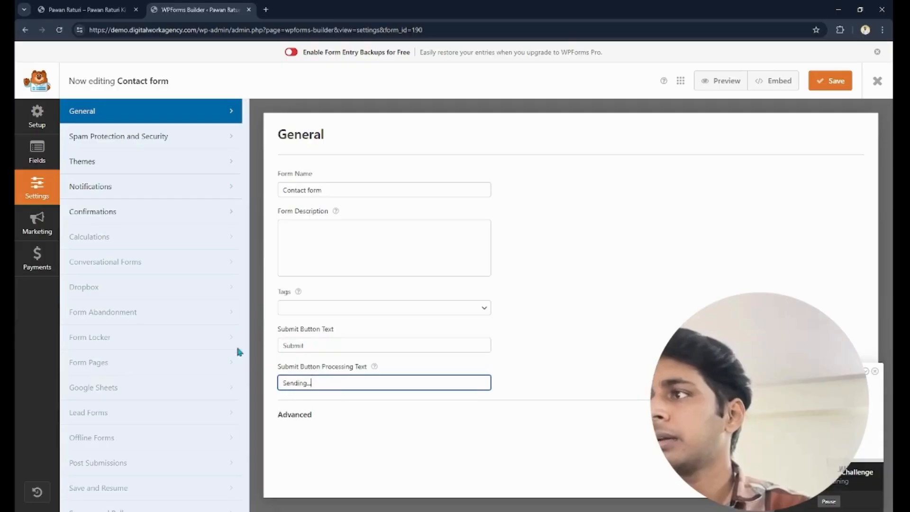
# - Check the form's fields and setup pages, then save the form and exit the form builder
pyautogui.click(37, 151)
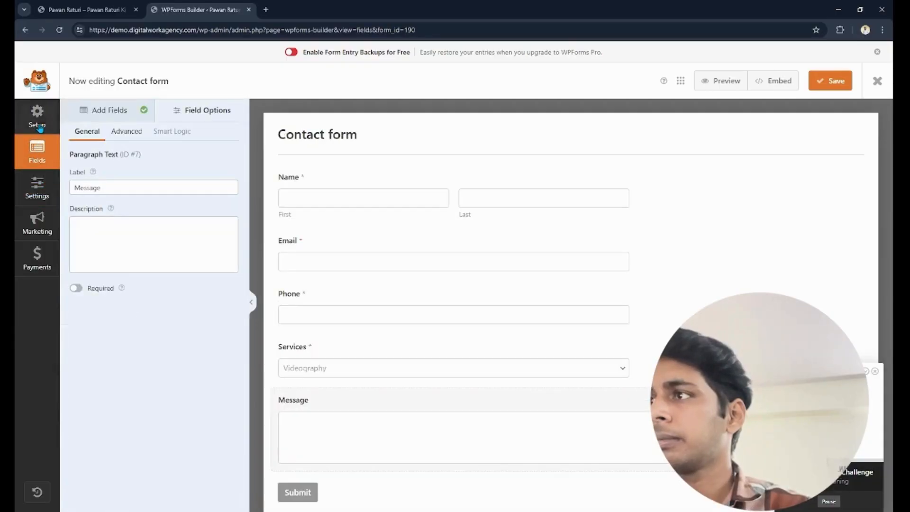
pyautogui.click(41, 127)
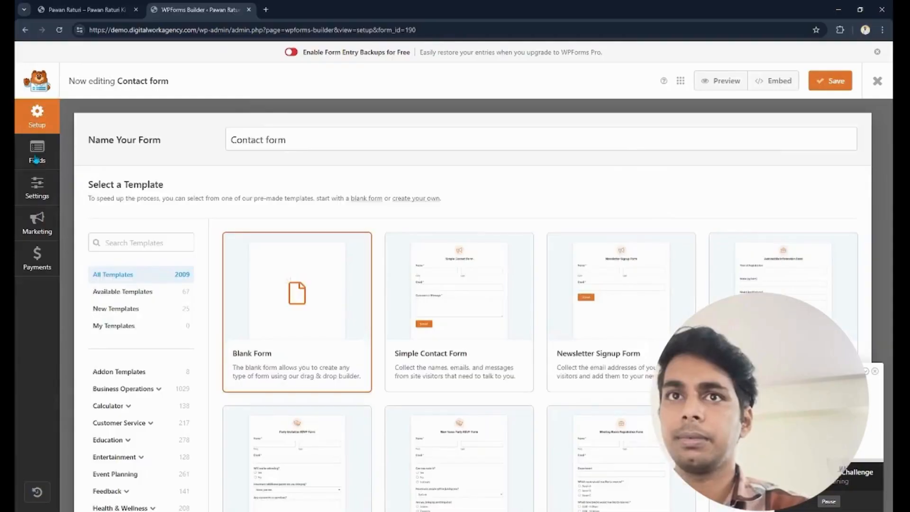
pyautogui.click(838, 86)
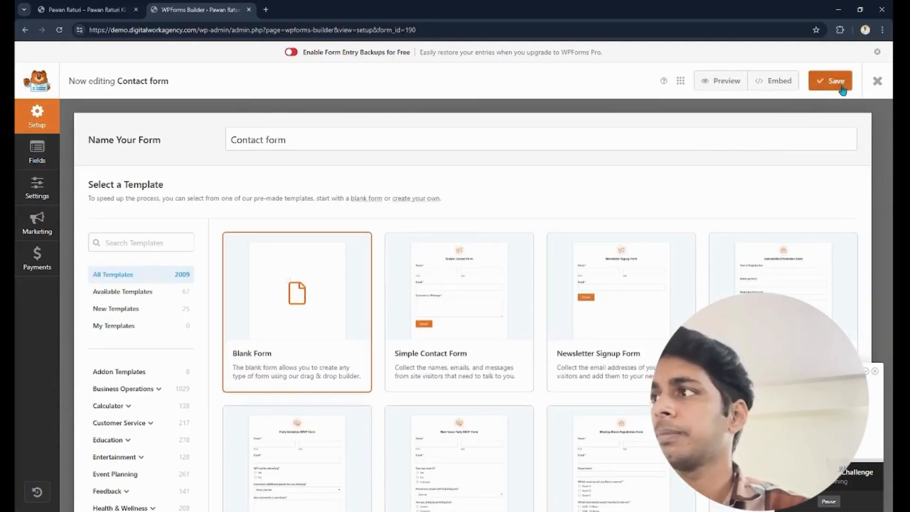
pyautogui.click(878, 81)
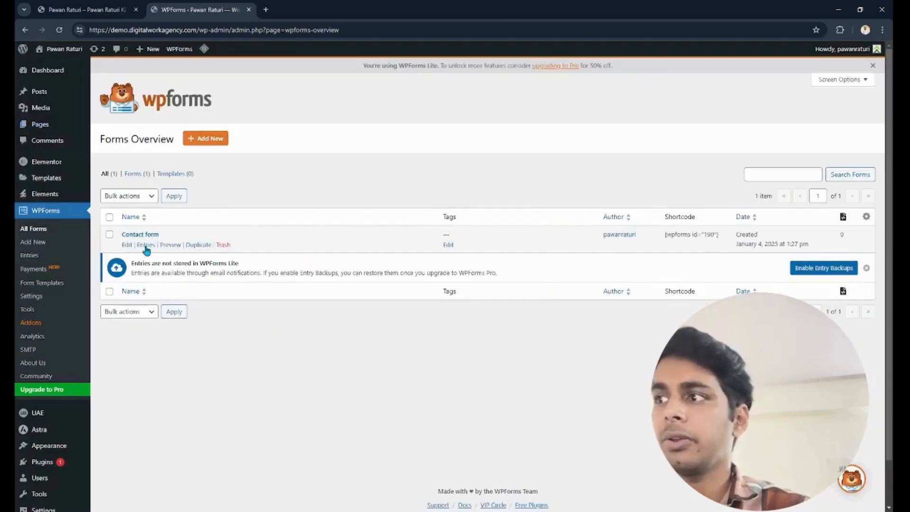
# - View the contact form's entries page, then create and publish a new page titled Contact
pyautogui.click(146, 245)
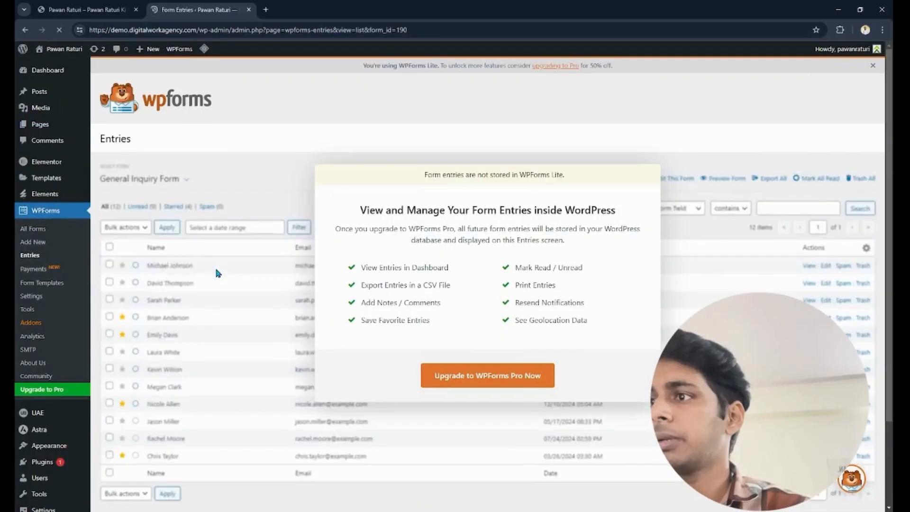
pyautogui.moveTo(43, 127)
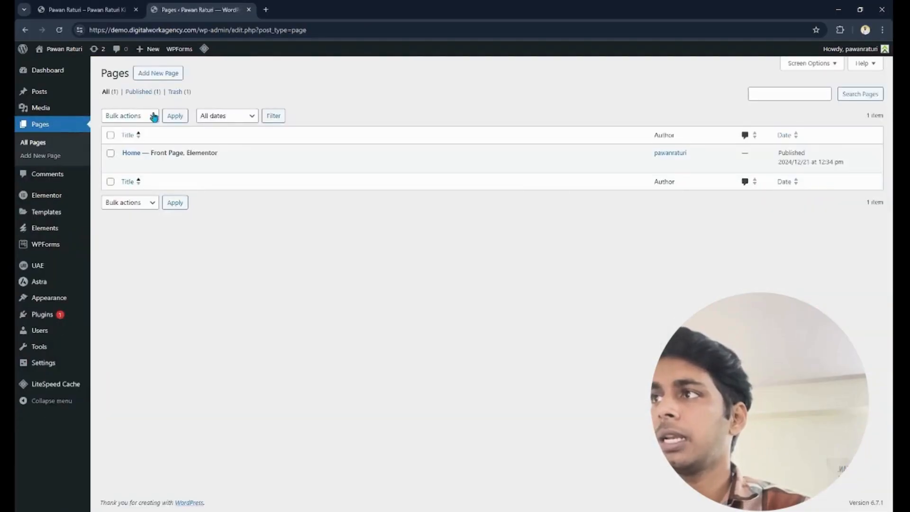
pyautogui.click(135, 80)
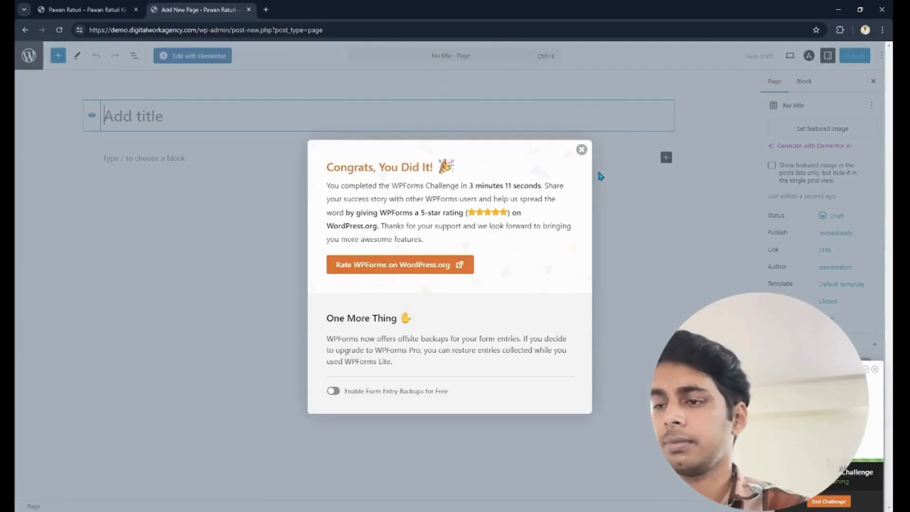
pyautogui.click(582, 150)
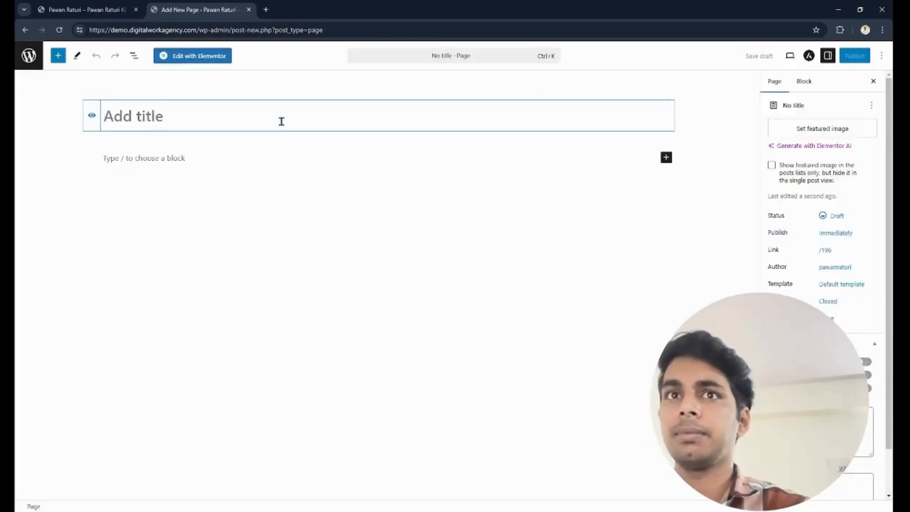
pyautogui.write('Contact')
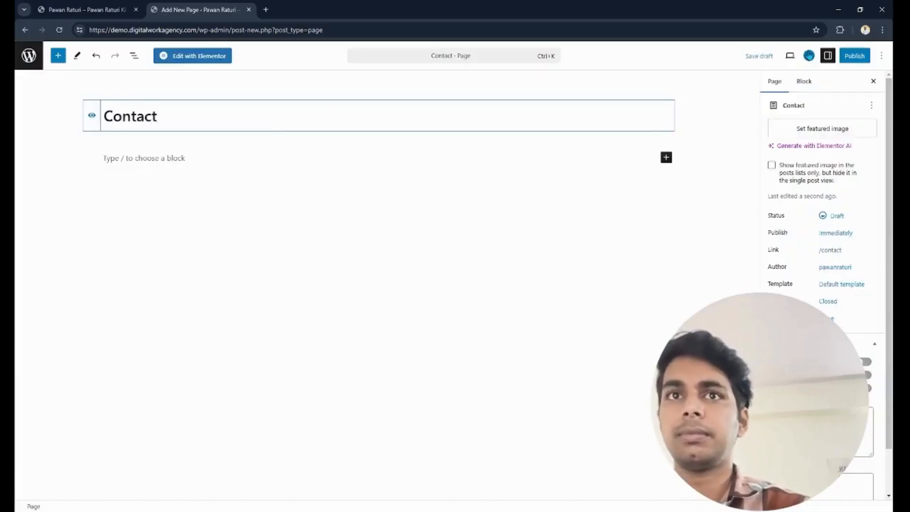
pyautogui.click(855, 56)
pyautogui.click(851, 55)
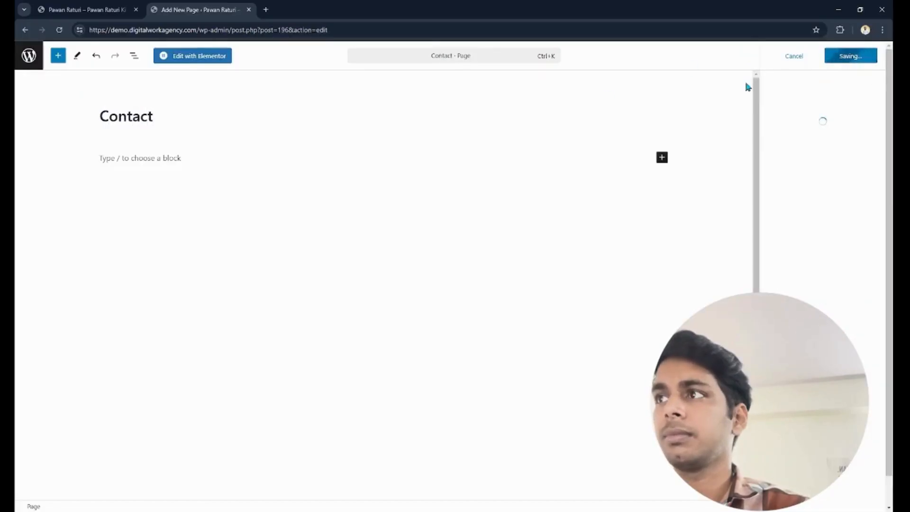
# - Edit the Contact page with Elementor, insert the contact template from the installed Videographer kit and publish the page
pyautogui.click(185, 55)
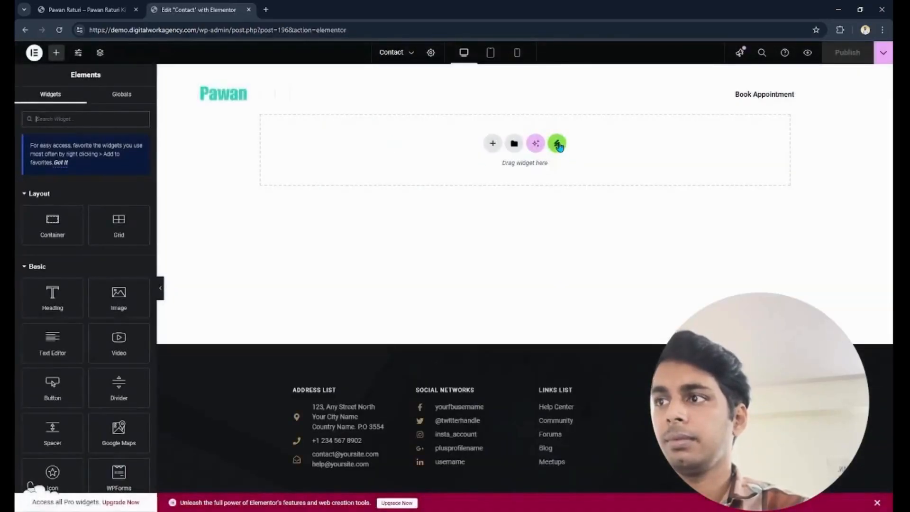
pyautogui.click(557, 144)
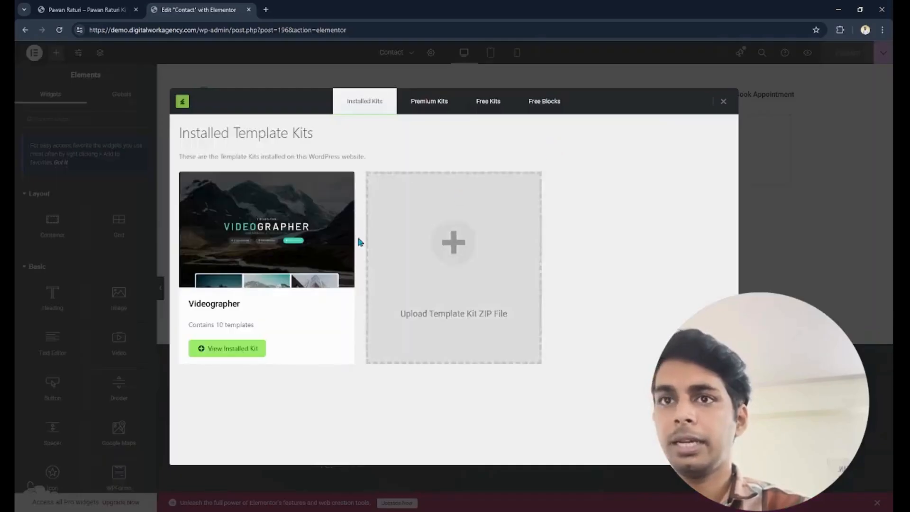
pyautogui.click(246, 349)
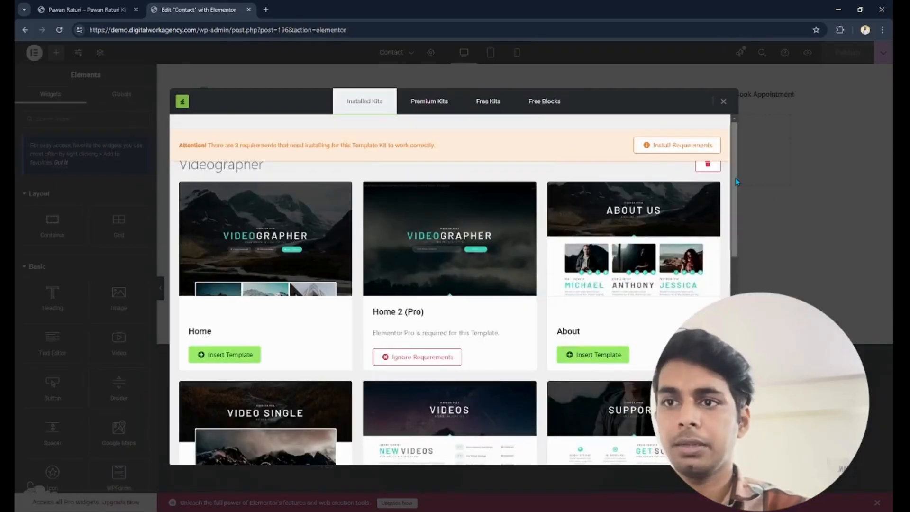
pyautogui.scroll(-10, 737, 181)
pyautogui.click(586, 319)
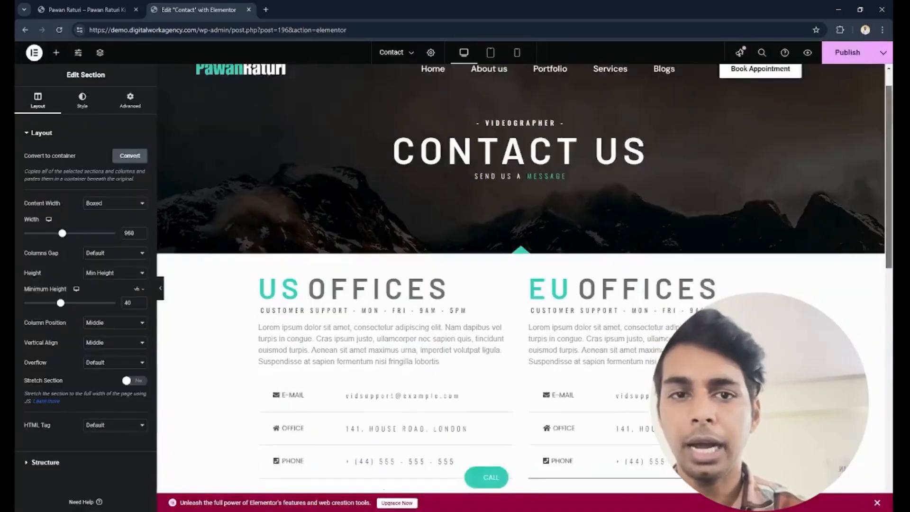
pyautogui.scroll(-6, 522, 284)
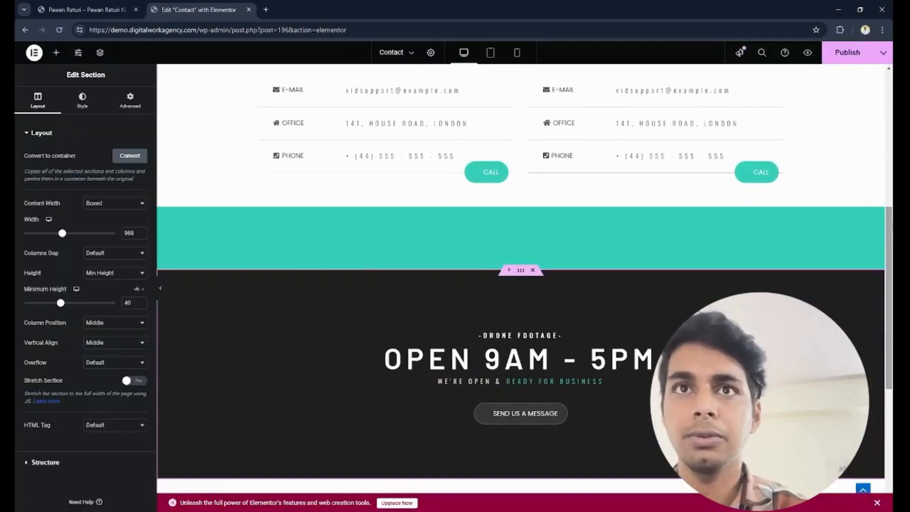
pyautogui.scroll(7, 521, 280)
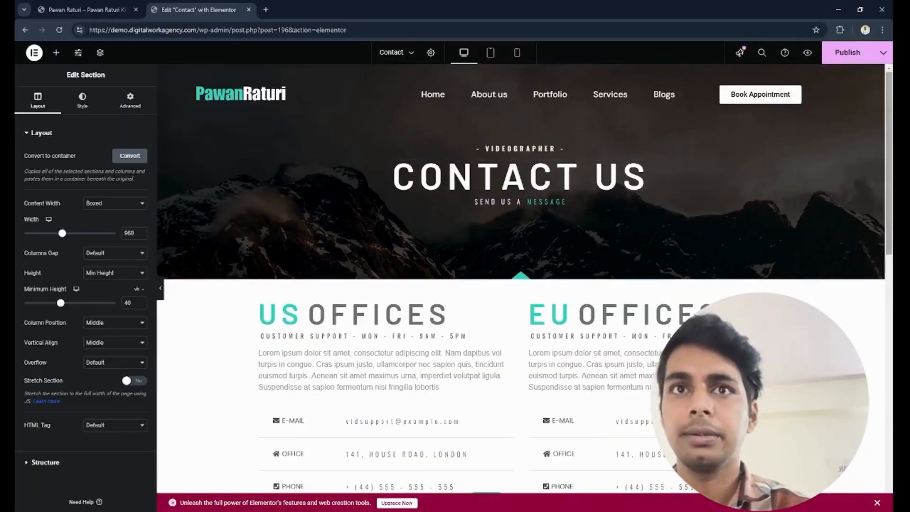
pyautogui.click(850, 54)
# - Add a WPForms widget above the Send Us a Message button in the Open 9AM - 5PM section and assign the Contact form to it
pyautogui.moveTo(889, 104); pyautogui.dragTo(889, 285)
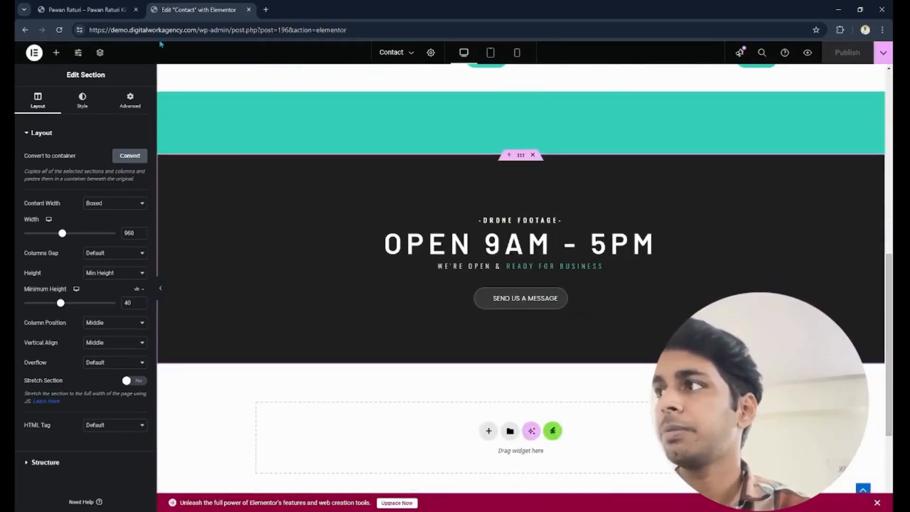
pyautogui.click(55, 53)
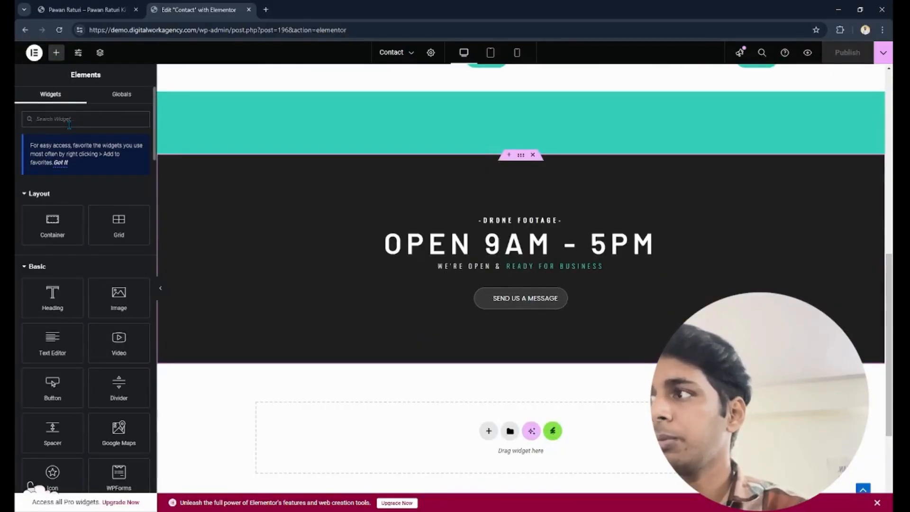
pyautogui.write('wp')
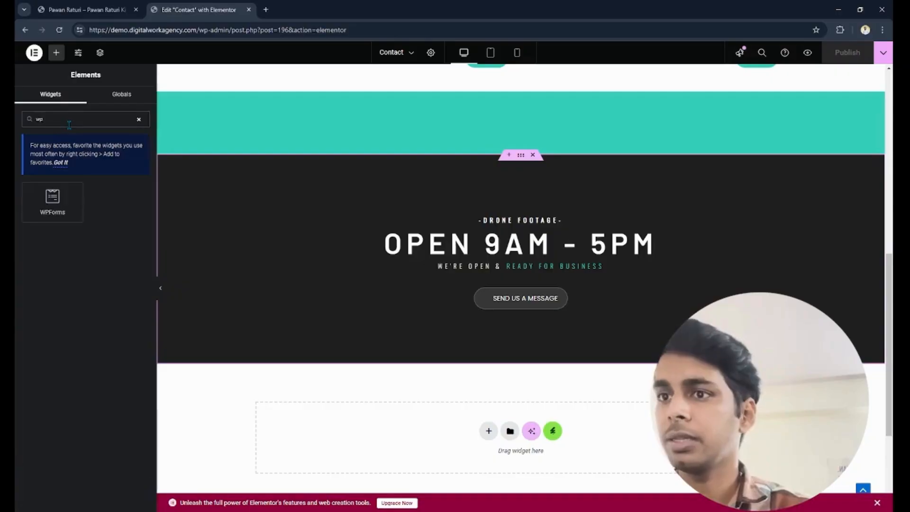
pyautogui.moveTo(50, 207); pyautogui.dragTo(507, 279)
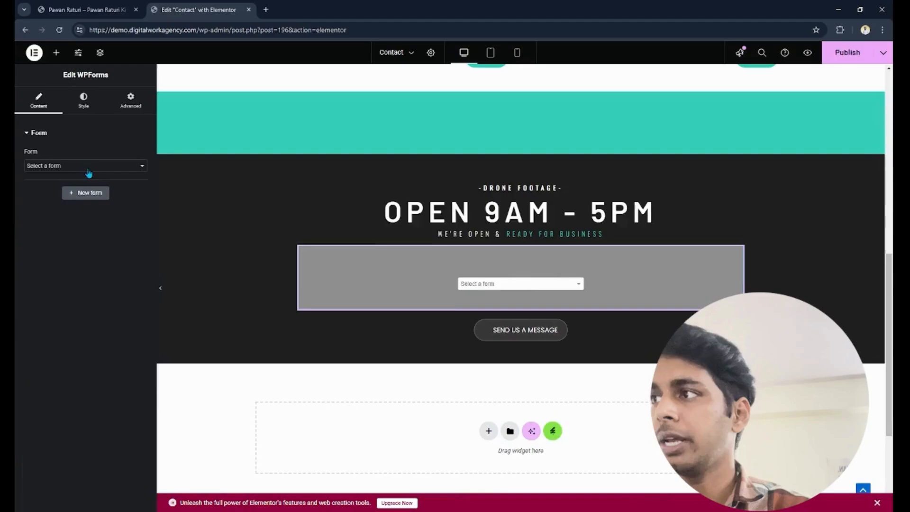
pyautogui.click(83, 167)
pyautogui.click(75, 193)
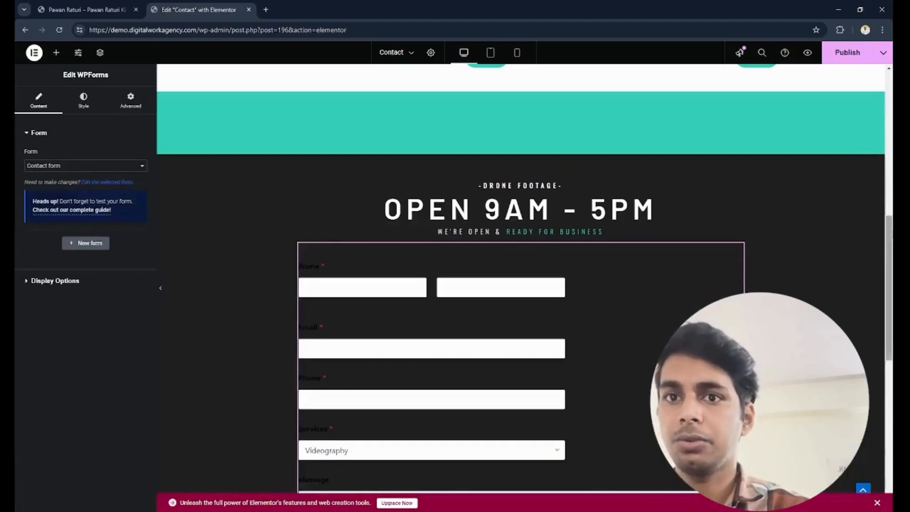
pyautogui.scroll(-5, 486, 288)
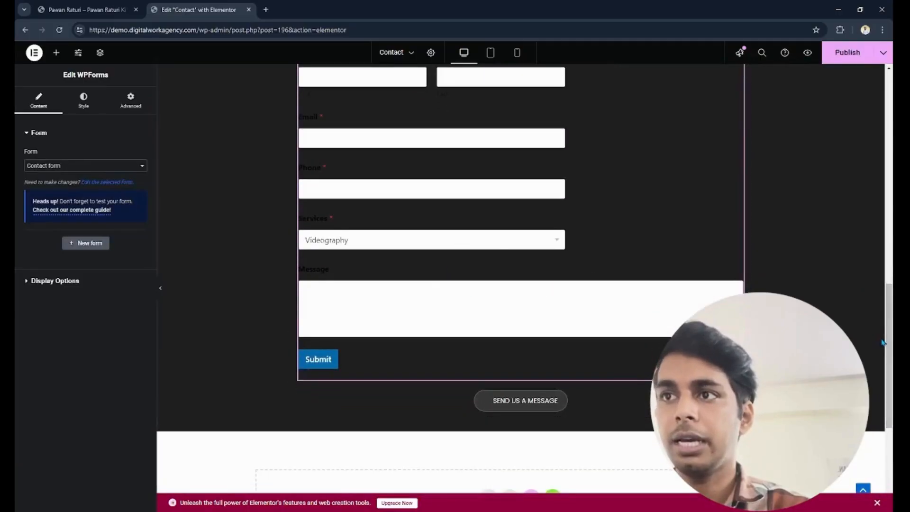
pyautogui.scroll(2, 498, 268)
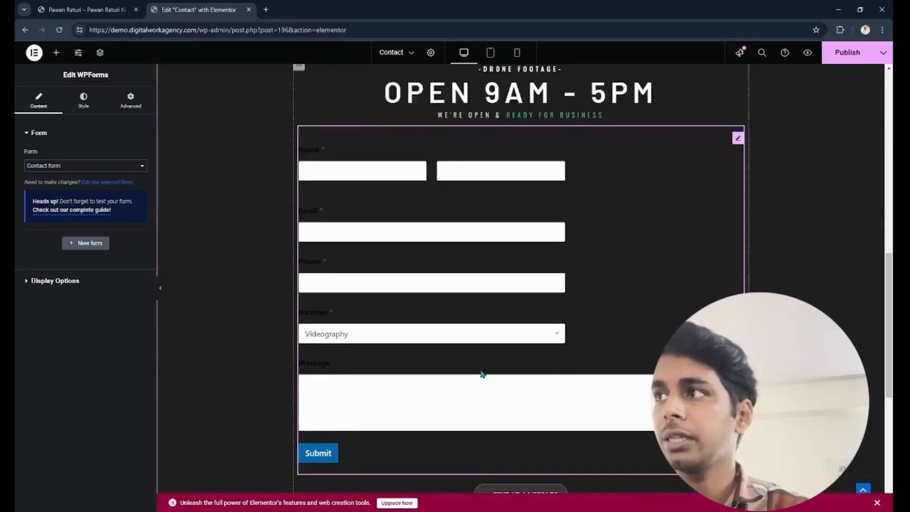
# - Set the form's field size to Small and the field border radius to 10 px
pyautogui.click(87, 102)
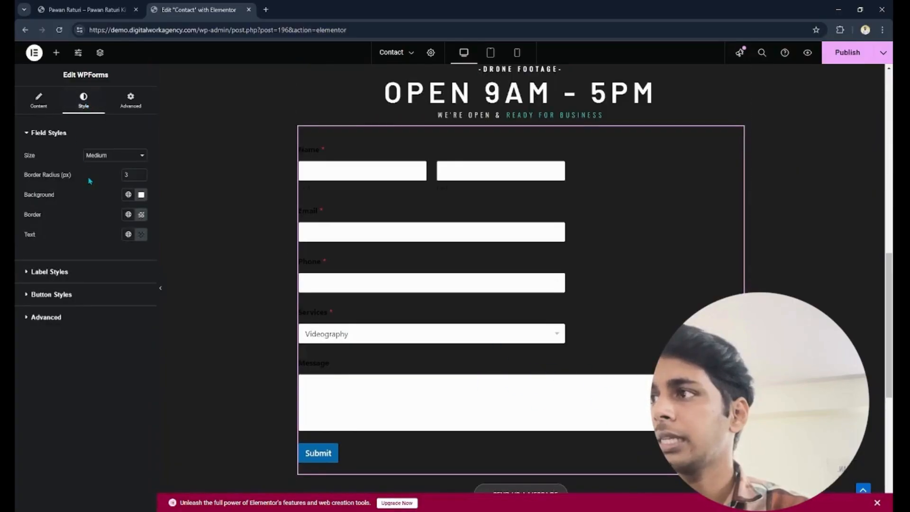
pyautogui.click(108, 160)
pyautogui.click(114, 169)
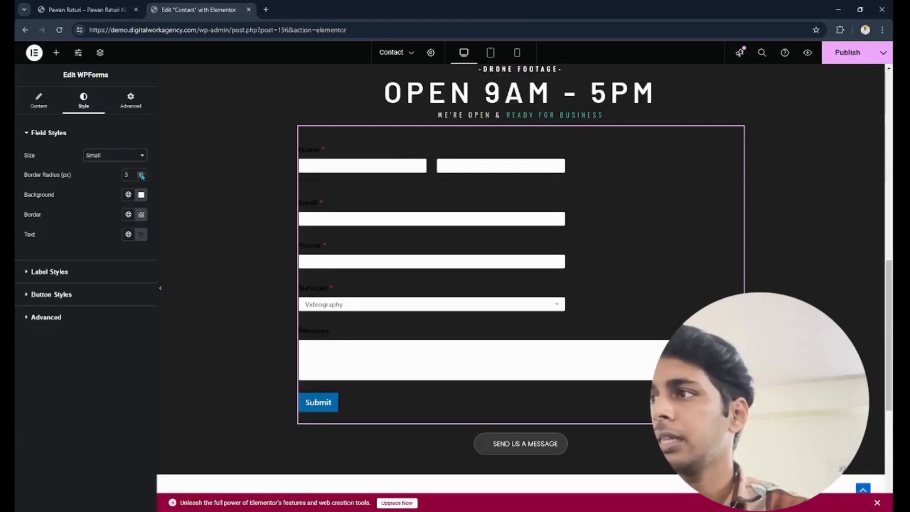
pyautogui.click(141, 174)
pyautogui.click(141, 174)
pyautogui.click(142, 174)
pyautogui.click(142, 174)
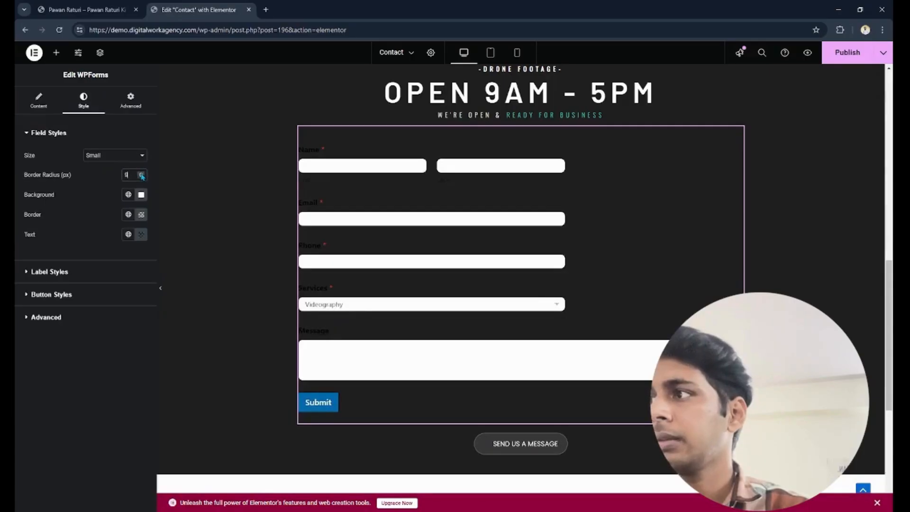
pyautogui.click(141, 174)
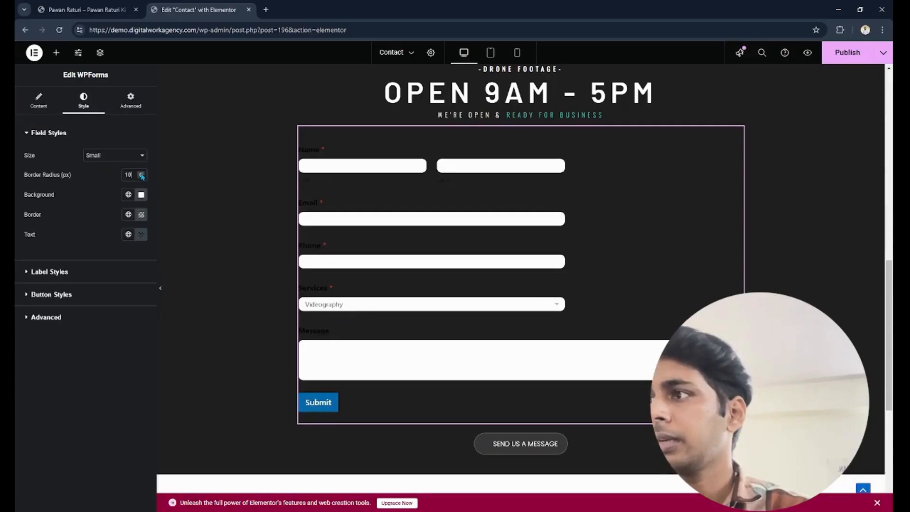
# - Apply the global colour Theme Color 6 to the form's field text and to its labels
pyautogui.click(128, 238)
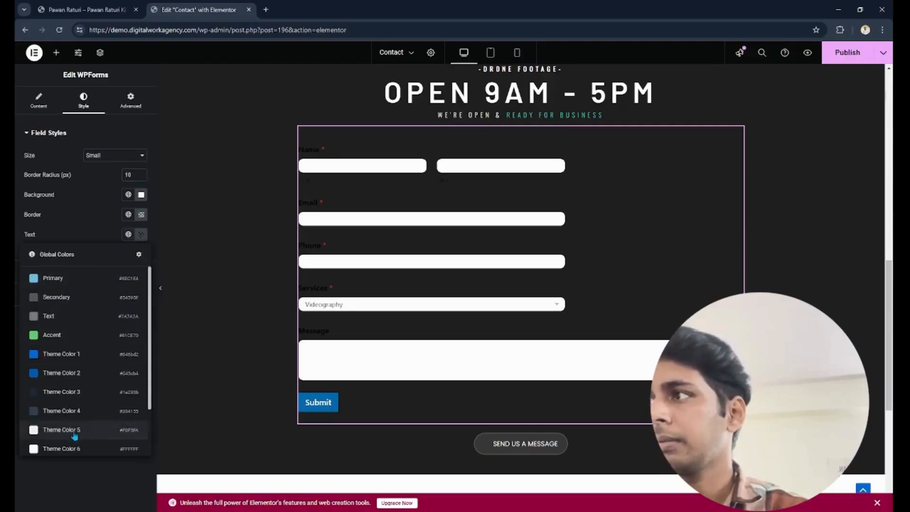
pyautogui.click(87, 449)
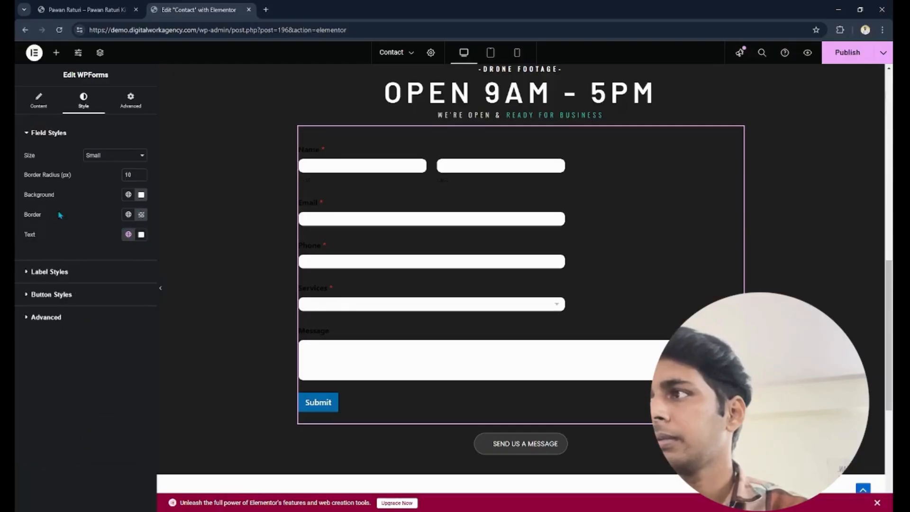
pyautogui.click(42, 134)
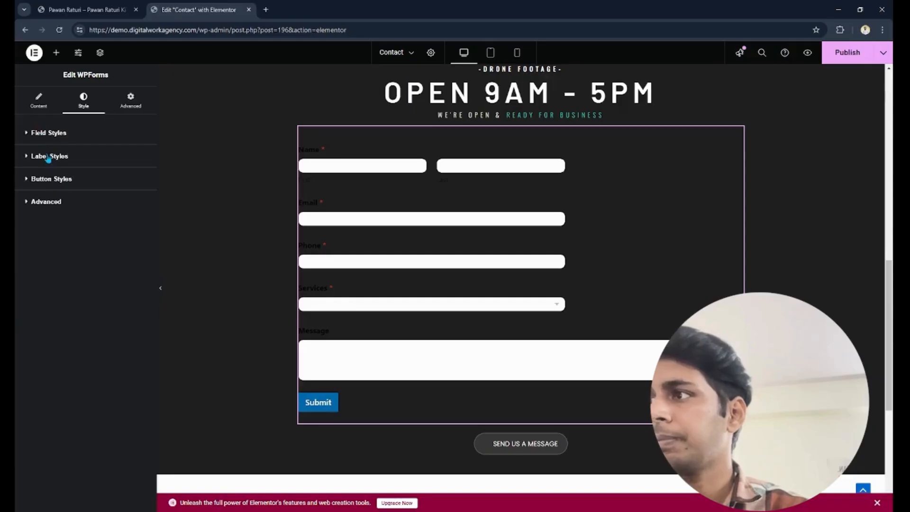
pyautogui.click(48, 158)
pyautogui.click(129, 198)
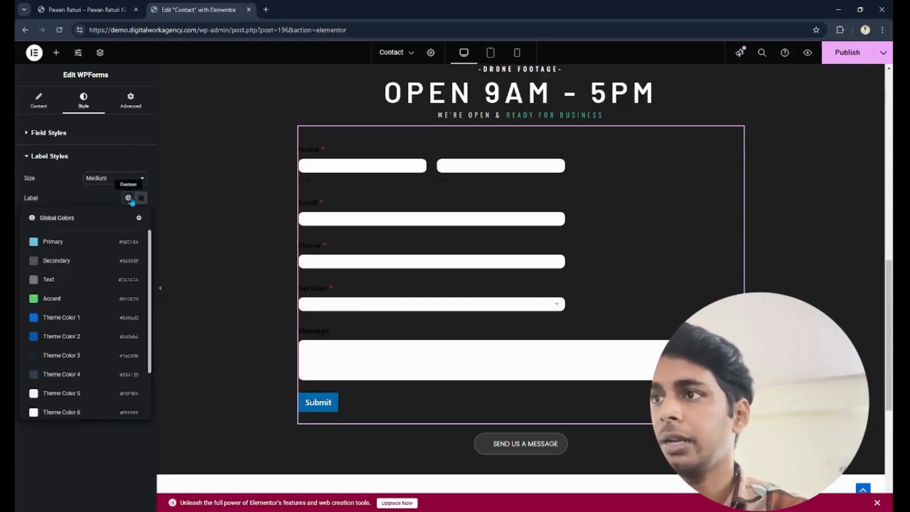
pyautogui.click(83, 412)
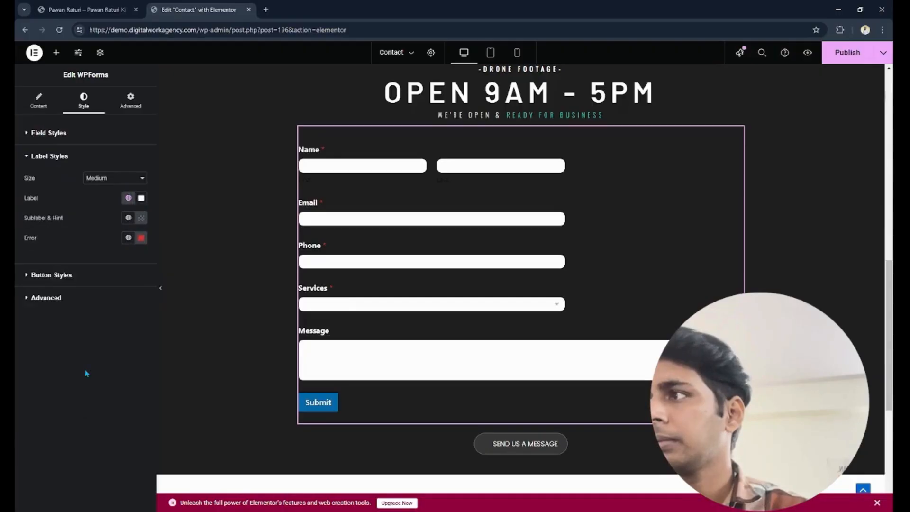
pyautogui.click(36, 161)
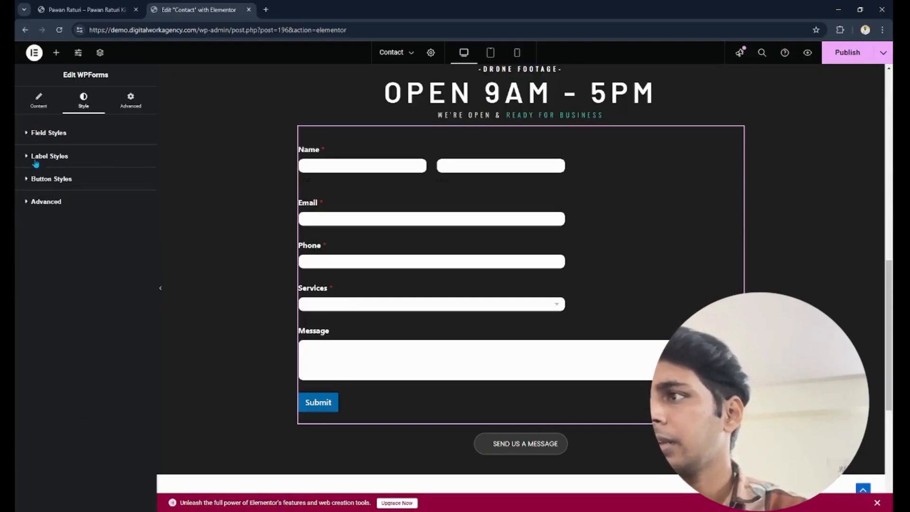
# - Style the form's Submit button with Large size, the Accent global colour as background and a custom text colour of #000000
pyautogui.click(48, 185)
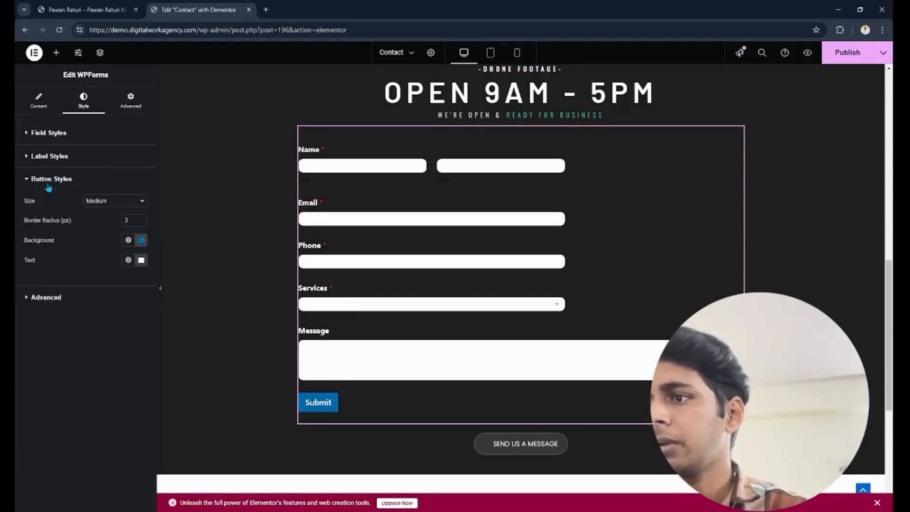
pyautogui.click(112, 241)
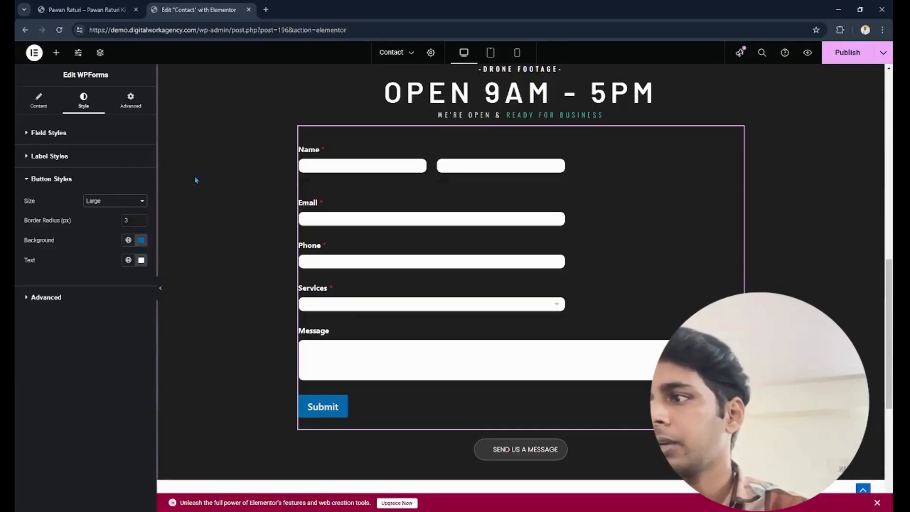
pyautogui.click(128, 239)
pyautogui.click(52, 340)
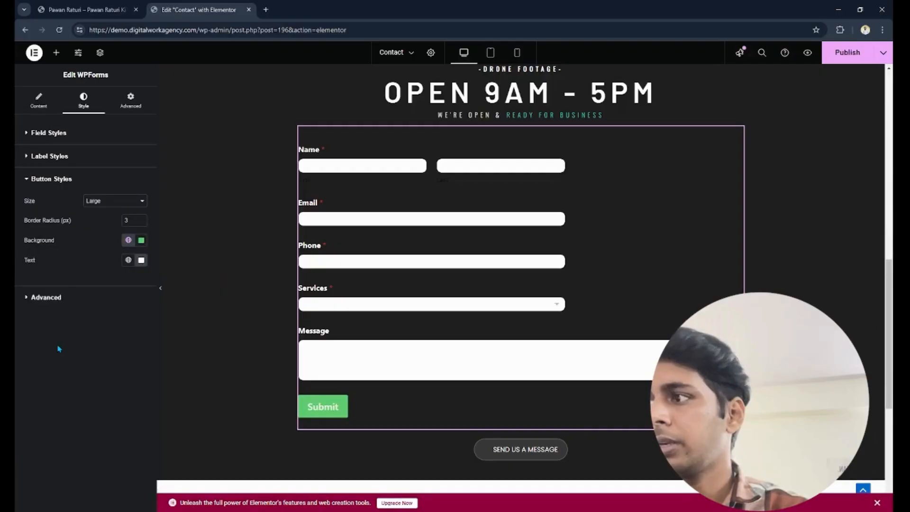
pyautogui.click(128, 259)
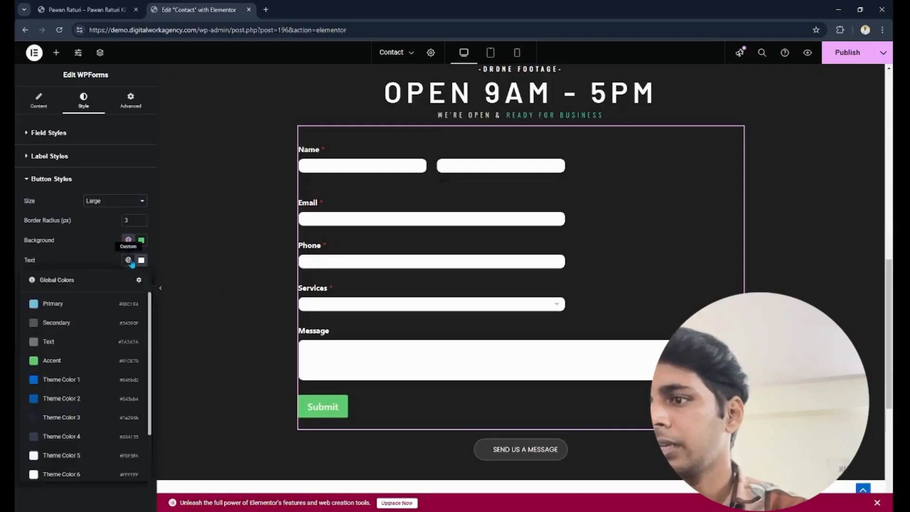
pyautogui.click(77, 416)
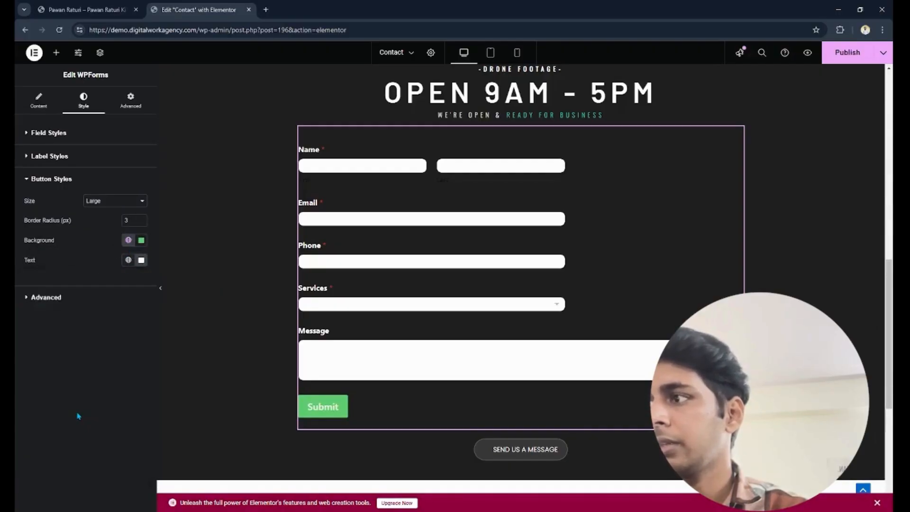
pyautogui.click(128, 260)
pyautogui.click(141, 260)
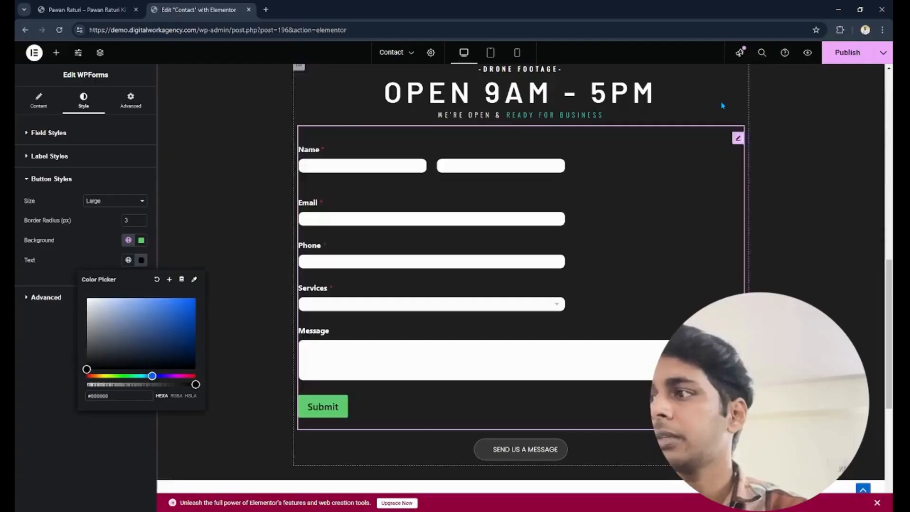
# - Publish the Contact page with the styled form and look through the widget's advanced style section
pyautogui.click(844, 51)
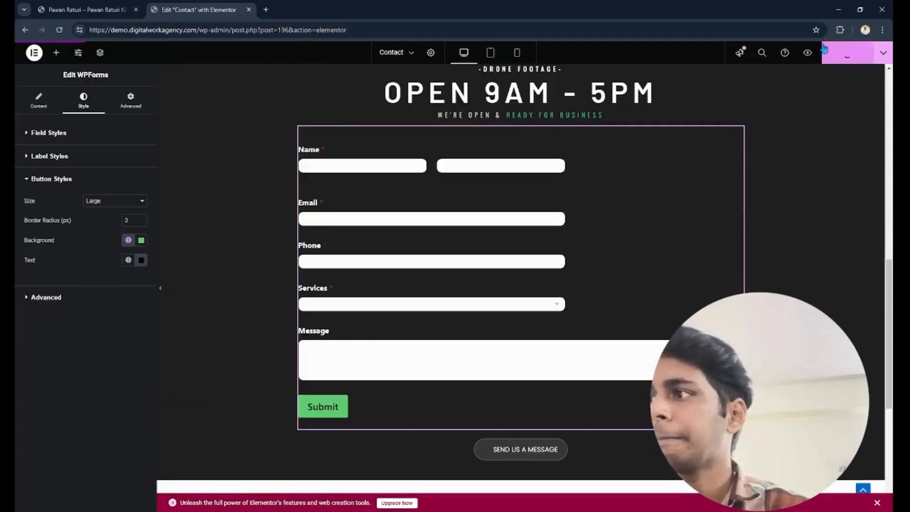
pyautogui.click(82, 307)
pyautogui.moveTo(112, 292); pyautogui.dragTo(30, 271)
pyautogui.click(46, 203)
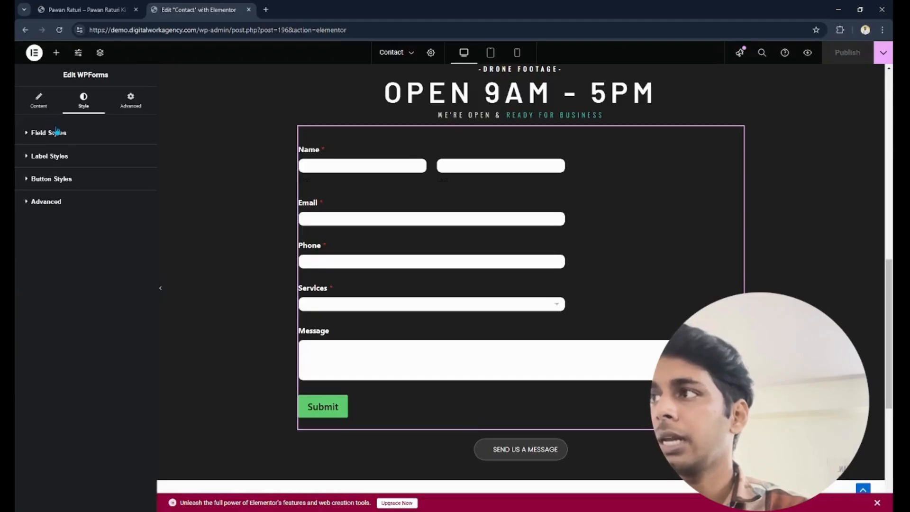
# - Apply the white global colour to the form's sublabels and hints, and publish the Contact page
pyautogui.click(58, 133)
pyautogui.click(40, 98)
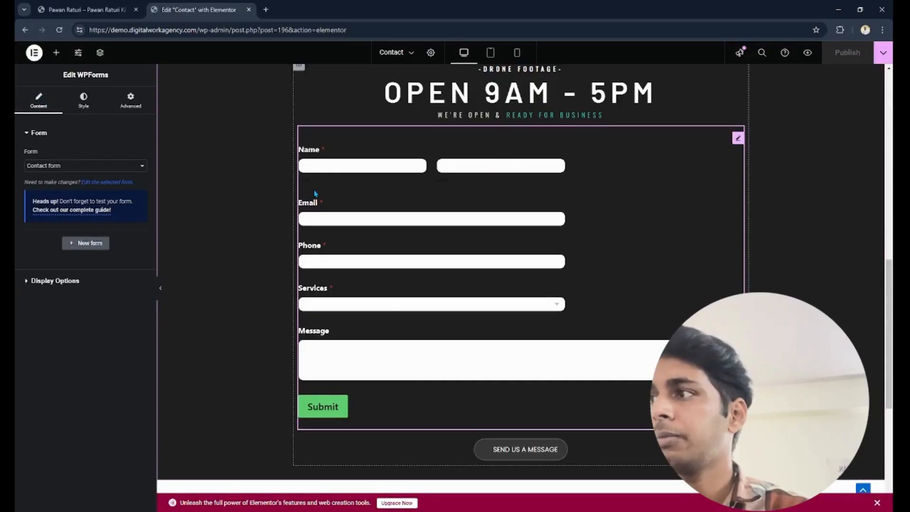
pyautogui.click(93, 105)
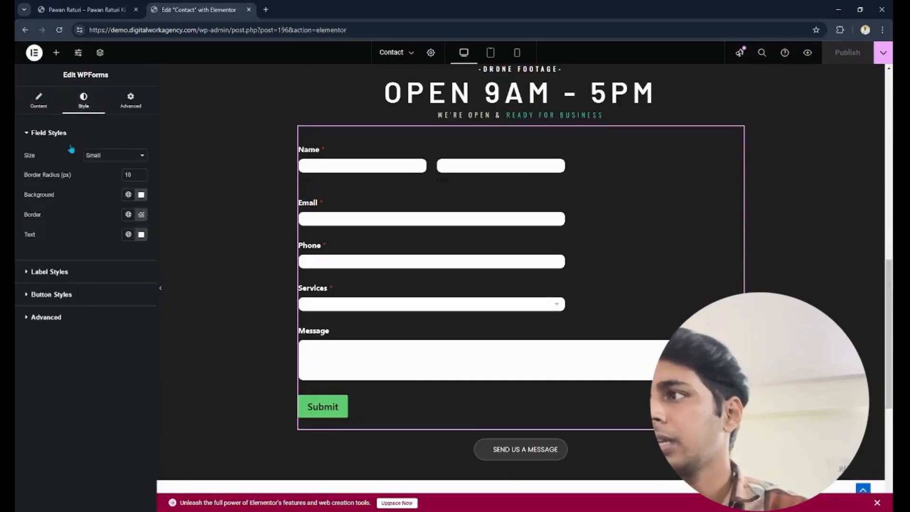
pyautogui.click(39, 135)
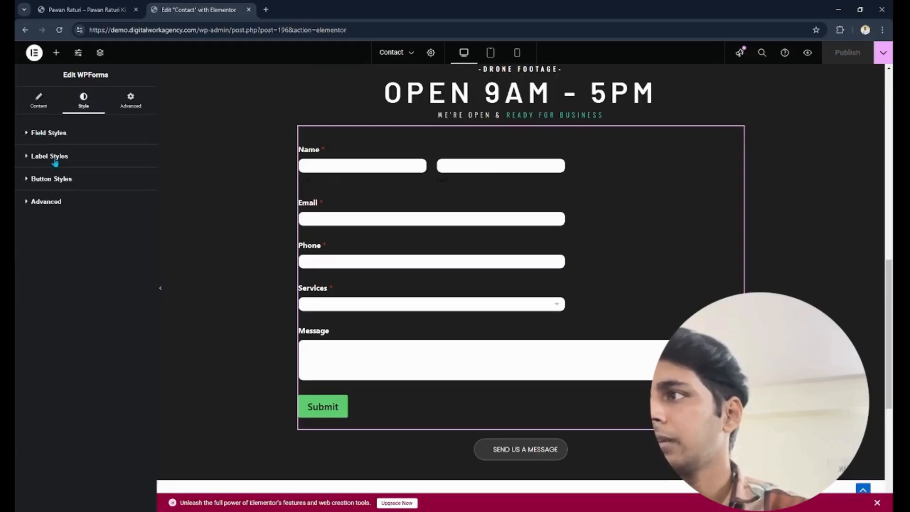
pyautogui.click(54, 134)
pyautogui.click(53, 134)
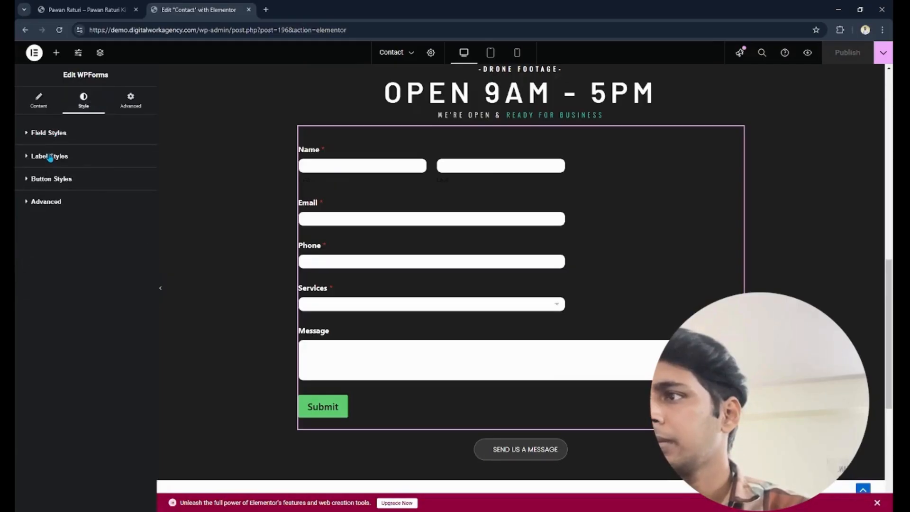
pyautogui.click(50, 157)
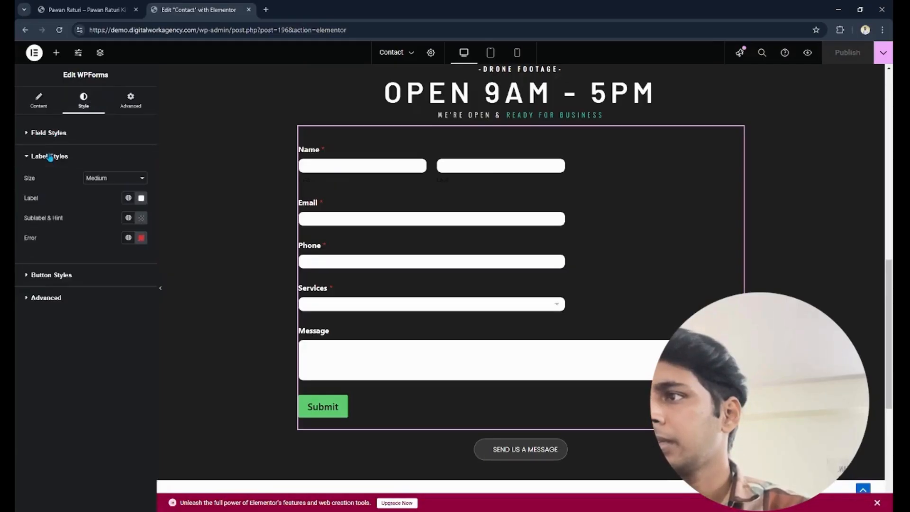
pyautogui.click(128, 218)
pyautogui.click(97, 432)
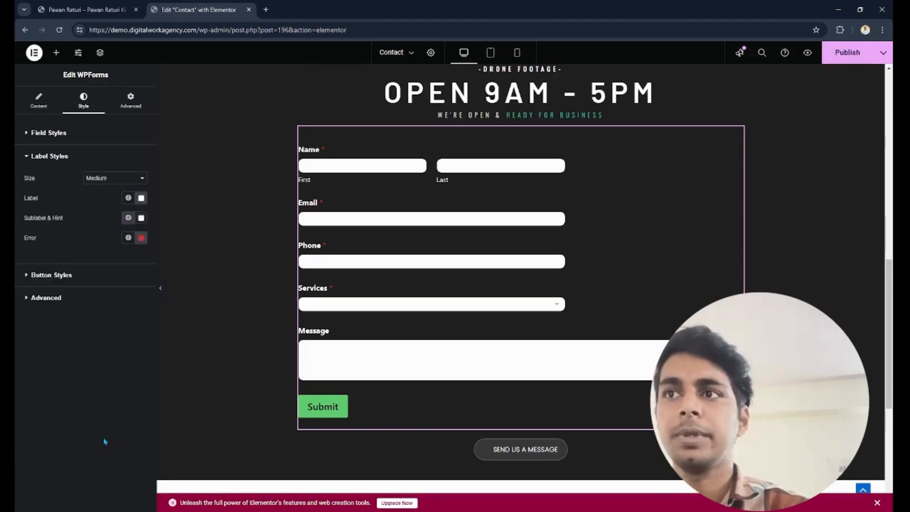
pyautogui.click(843, 53)
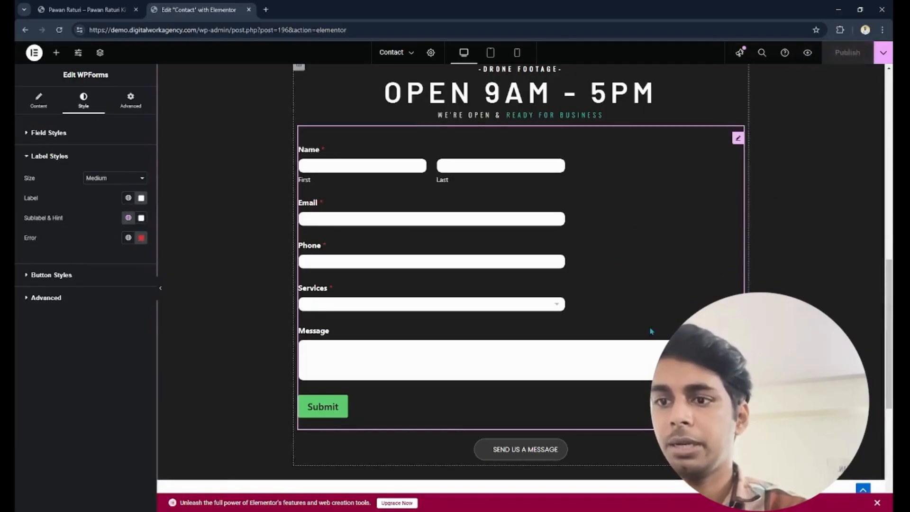
# - Delete the Send Us a Message button below the contact form and publish the page
pyautogui.rightClick(576, 450)
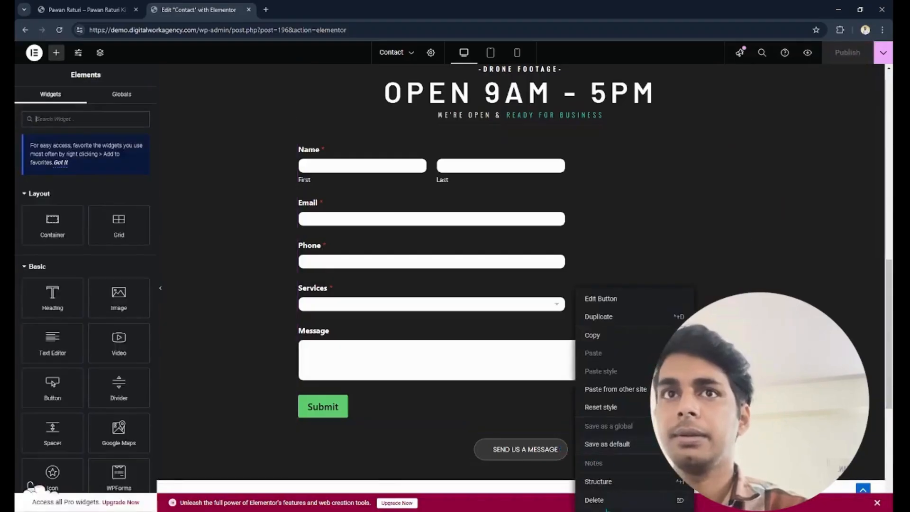
pyautogui.click(594, 500)
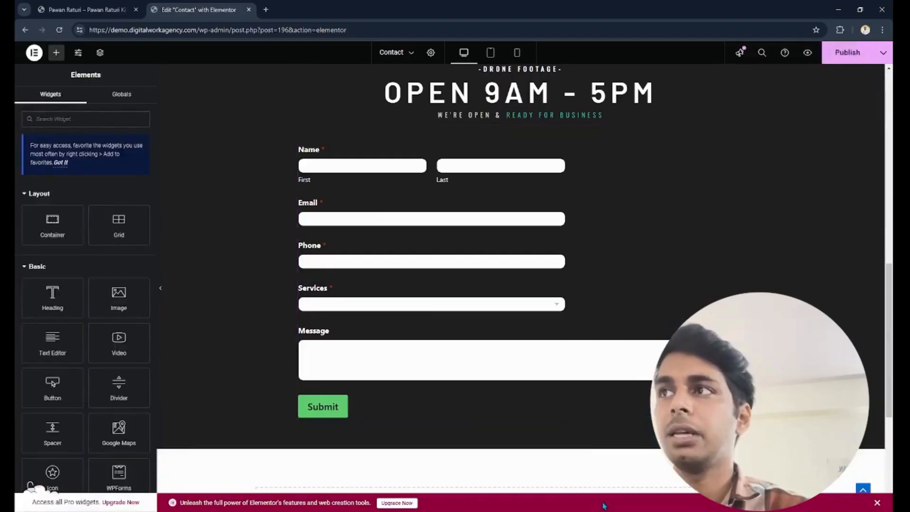
pyautogui.click(853, 56)
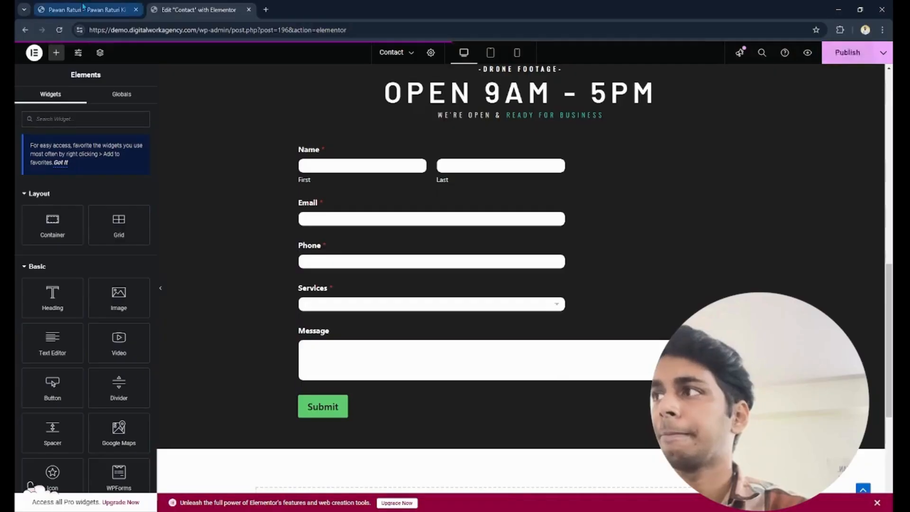
# - Exit the Contact page editor to the WordPress dashboard and open the WPForms forms overview
pyautogui.click(34, 52)
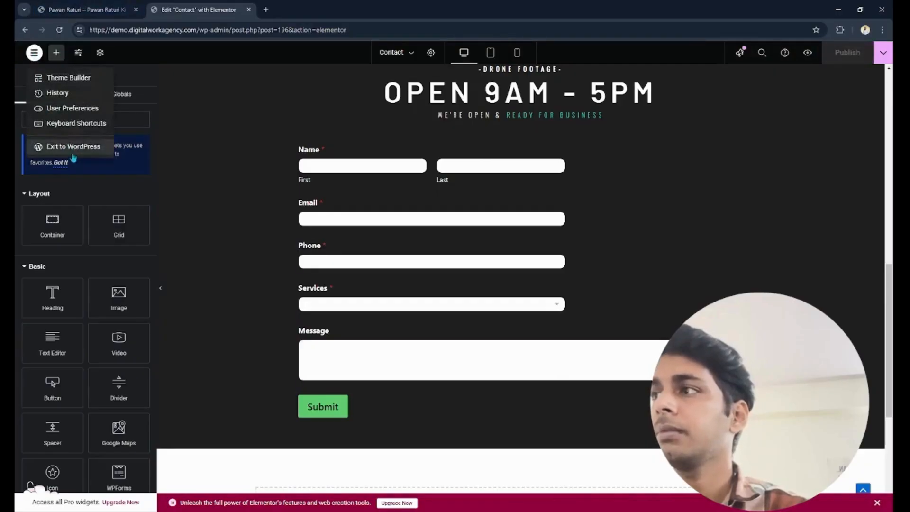
pyautogui.click(35, 53)
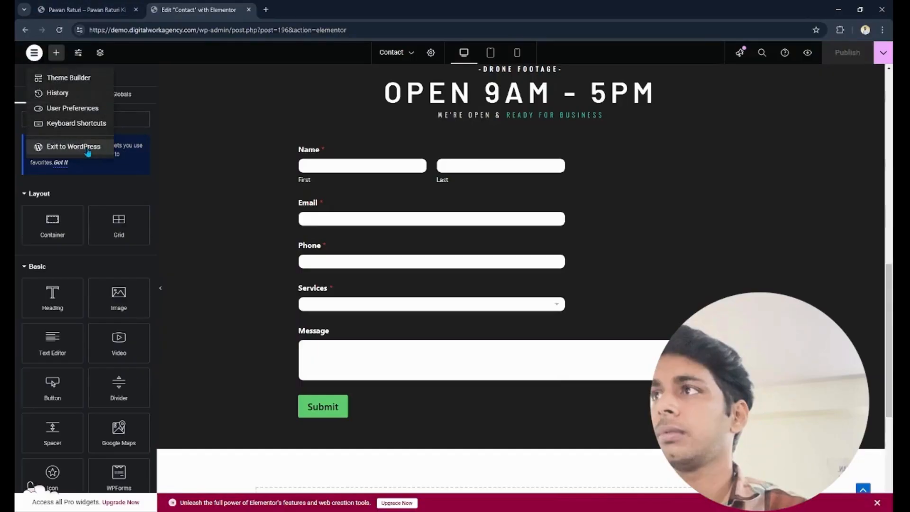
pyautogui.click(74, 147)
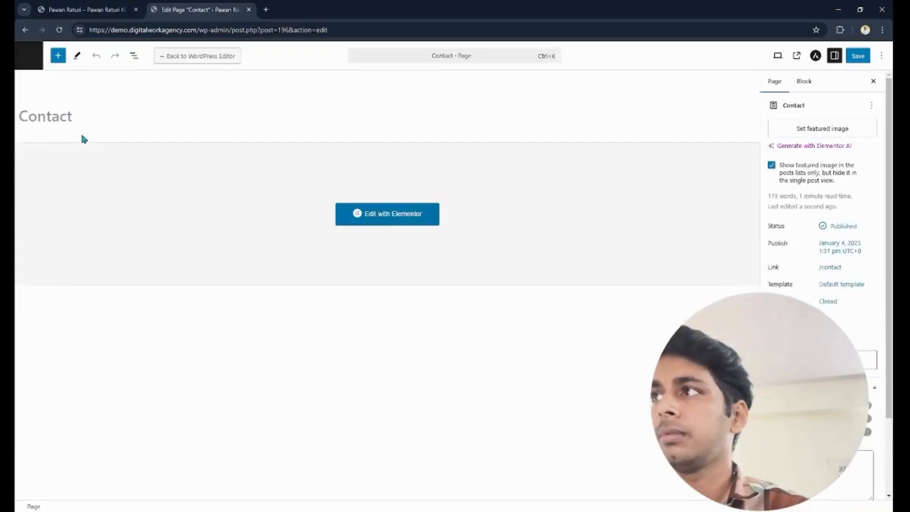
pyautogui.click(38, 67)
pyautogui.click(84, 10)
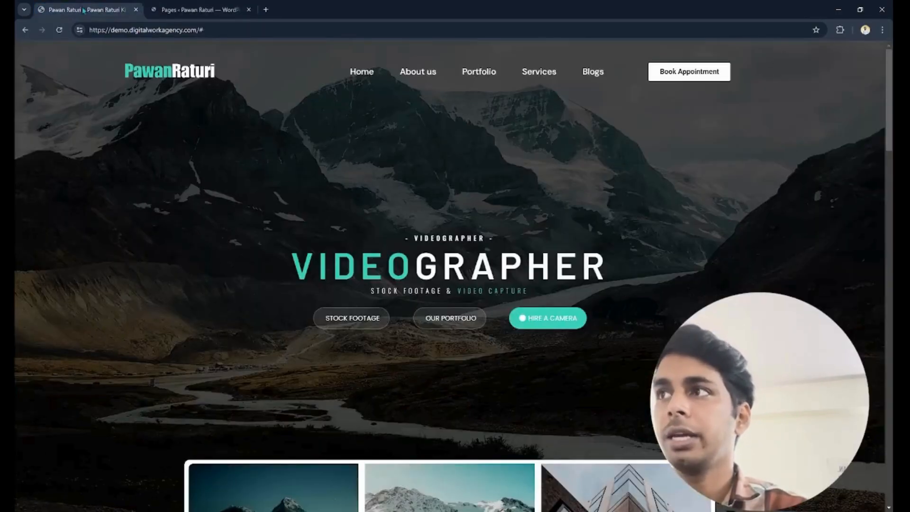
pyautogui.click(182, 11)
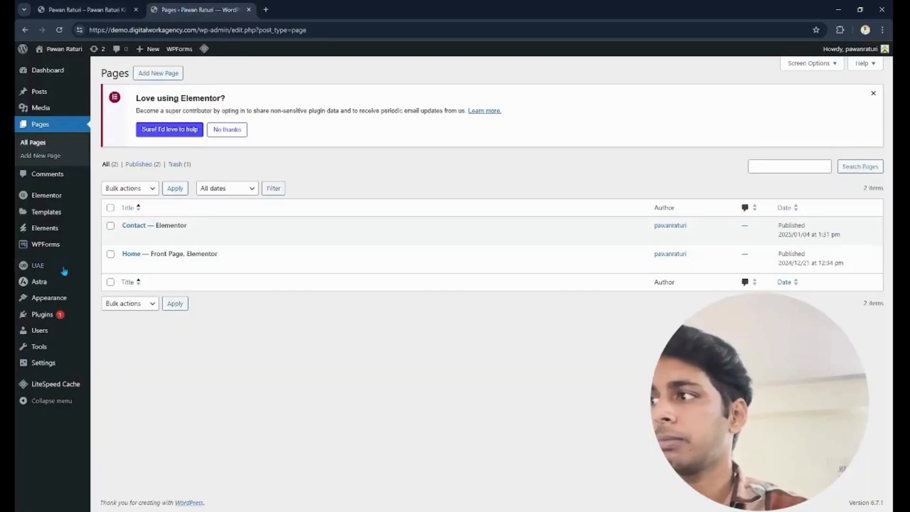
pyautogui.moveTo(61, 297)
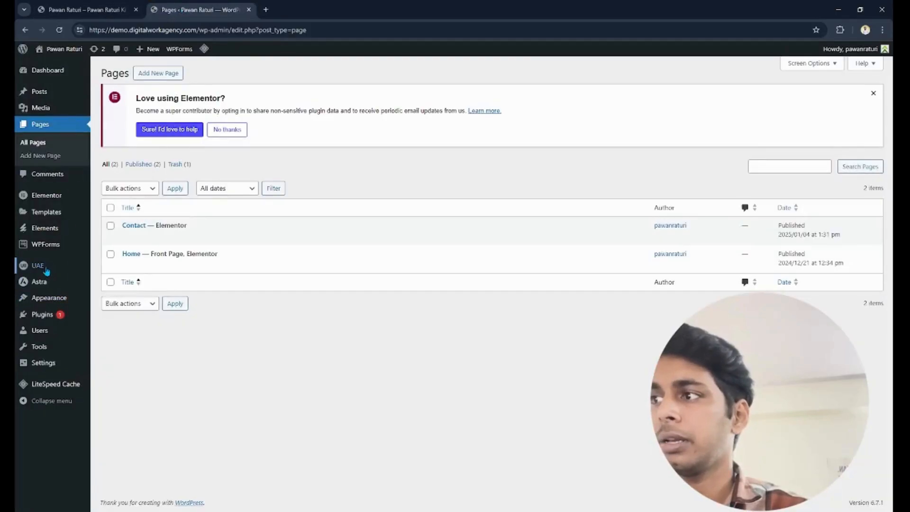
pyautogui.moveTo(45, 265)
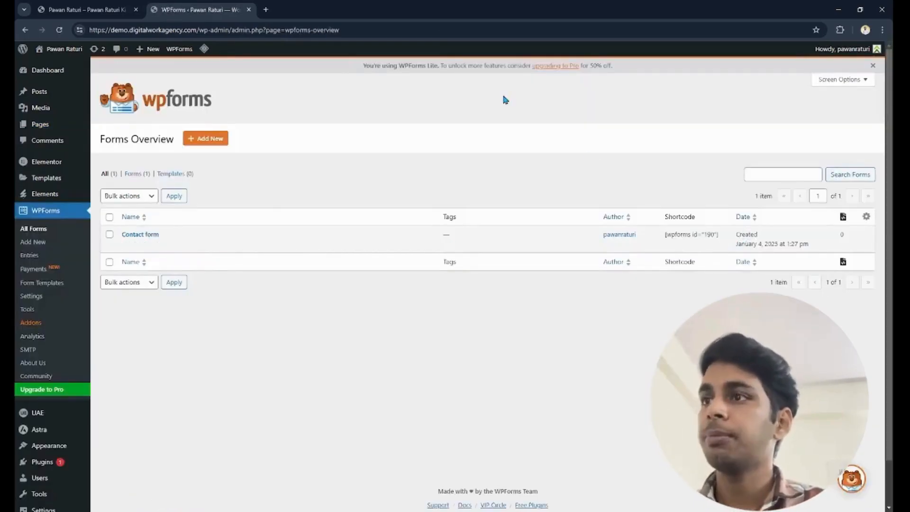
# - Open the Header template from the UAE Header & Footer Builder for editing in Elementor
pyautogui.click(85, 10)
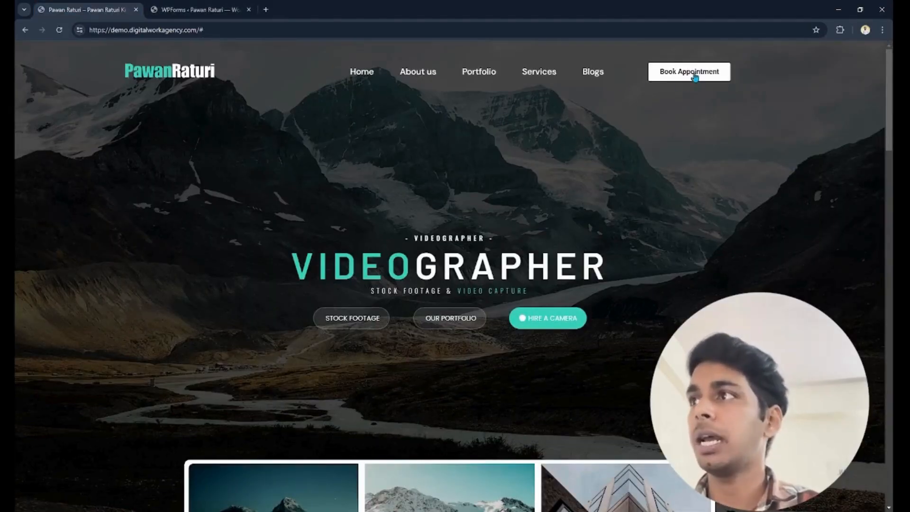
pyautogui.click(190, 10)
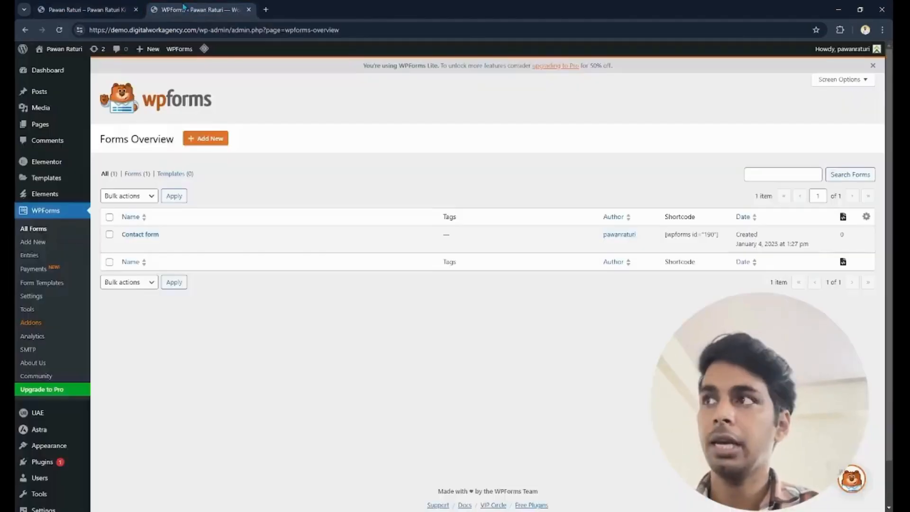
pyautogui.click(78, 11)
pyautogui.click(195, 9)
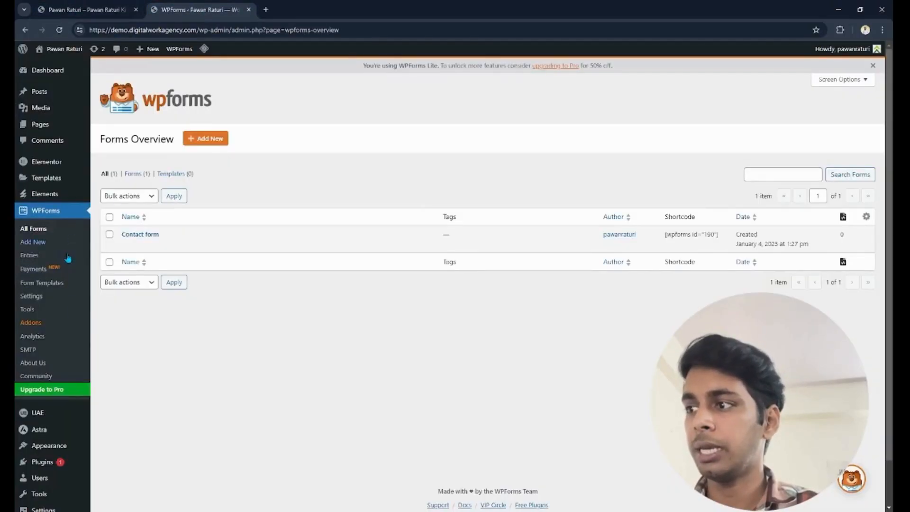
pyautogui.moveTo(50, 424)
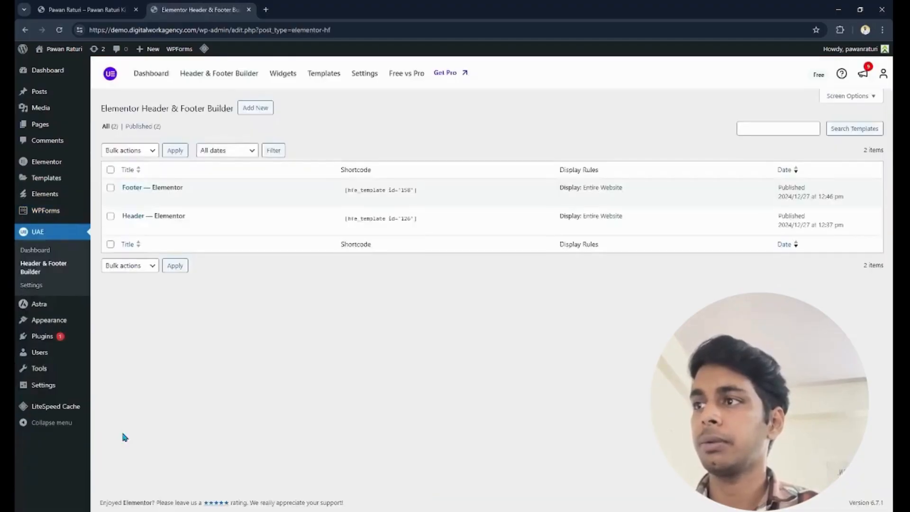
pyautogui.click(231, 229)
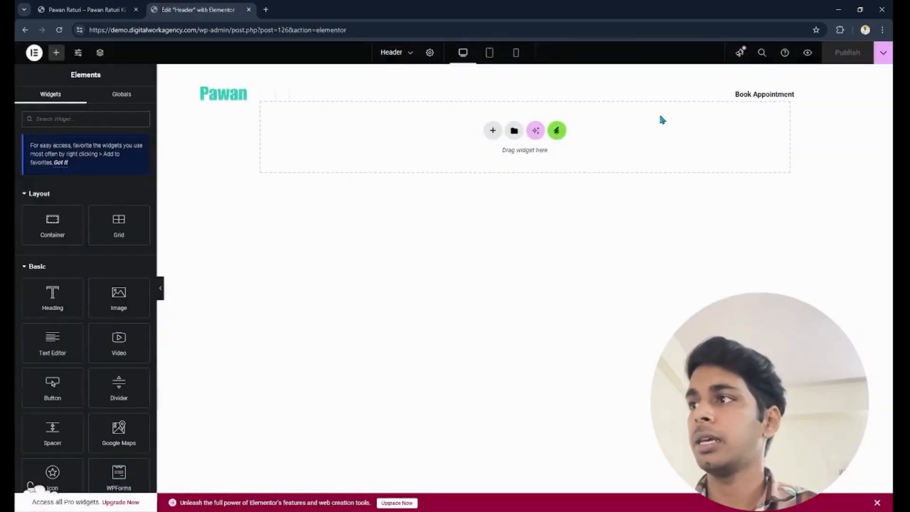
# - Link the header's Book Appointment button to the Contact page and publish the Header template
pyautogui.click(755, 95)
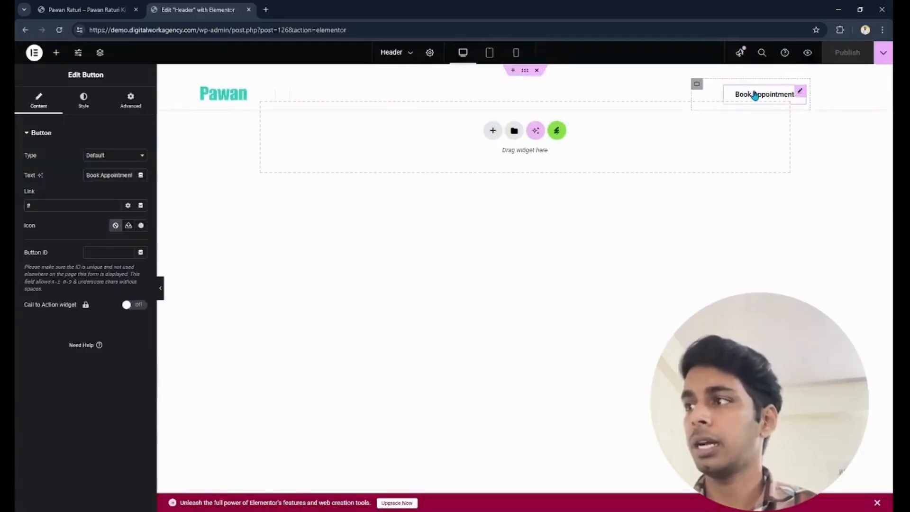
pyautogui.click(53, 208)
pyautogui.write('contact')
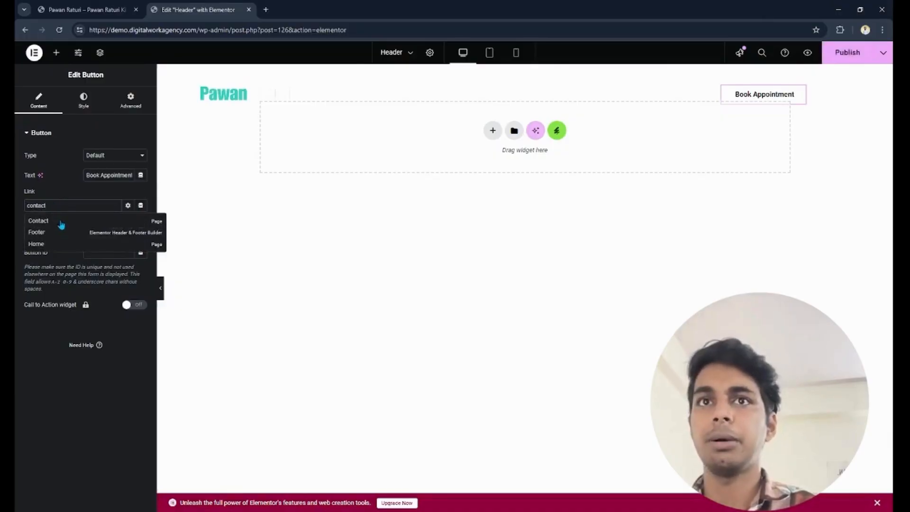
pyautogui.click(38, 221)
pyautogui.click(853, 53)
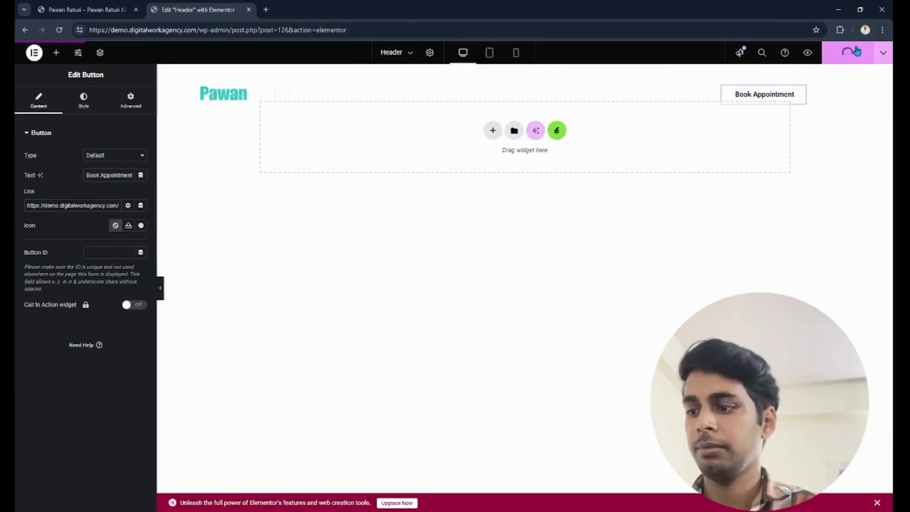
# - Test the Book Appointment link on the live site and try entering a first name in the contact form
pyautogui.click(54, 9)
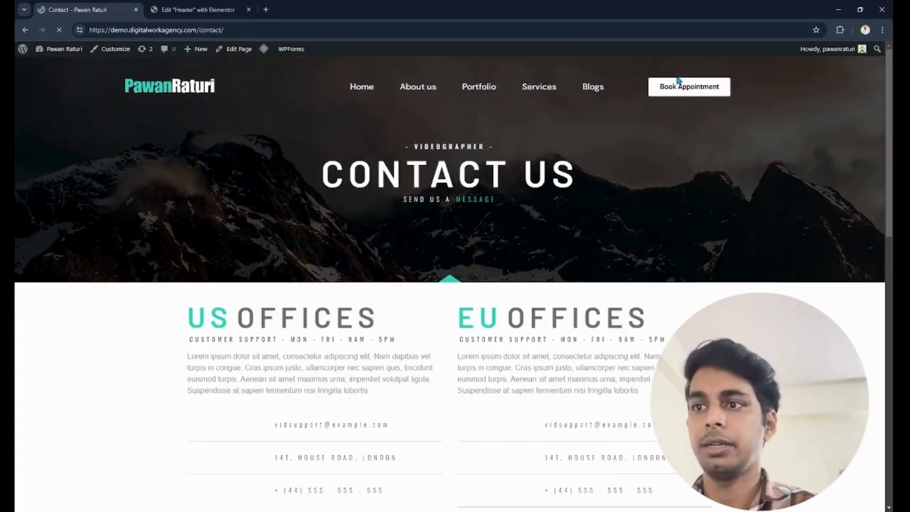
pyautogui.scroll(-12, 369, 200)
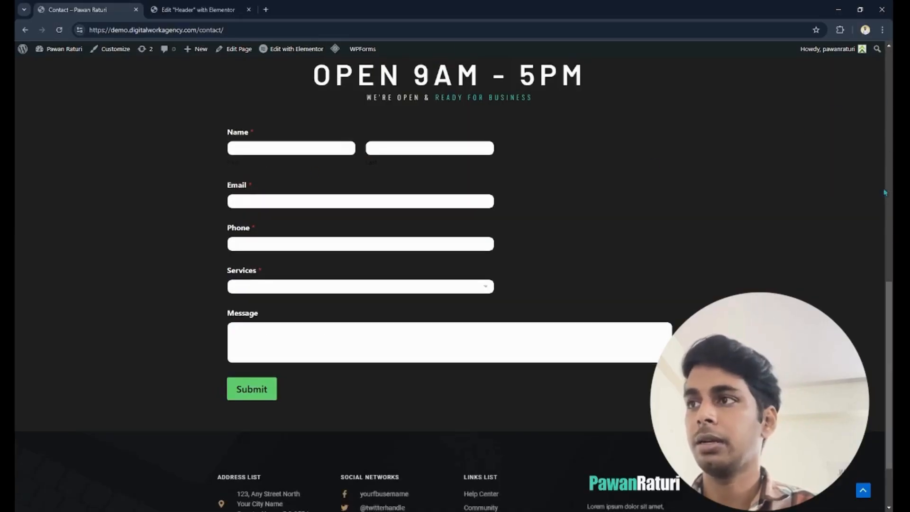
pyautogui.click(271, 148)
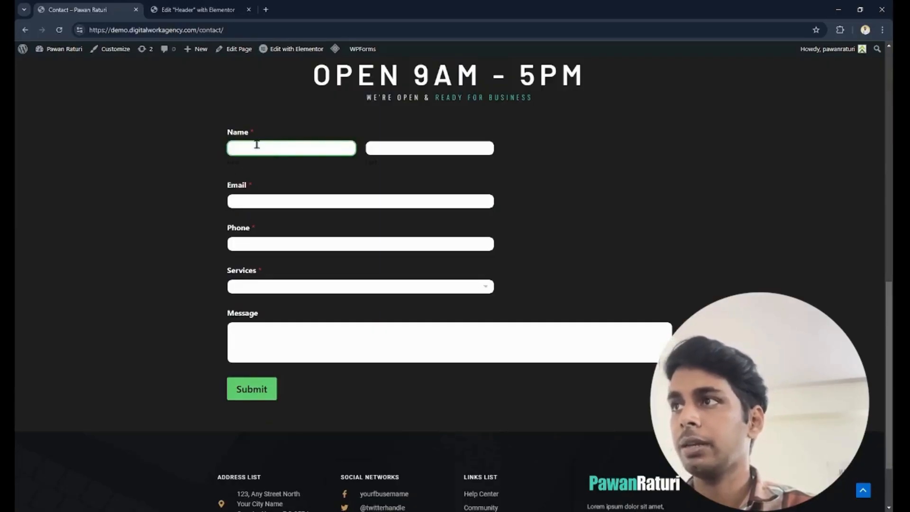
pyautogui.moveTo(276, 146); pyautogui.dragTo(230, 149)
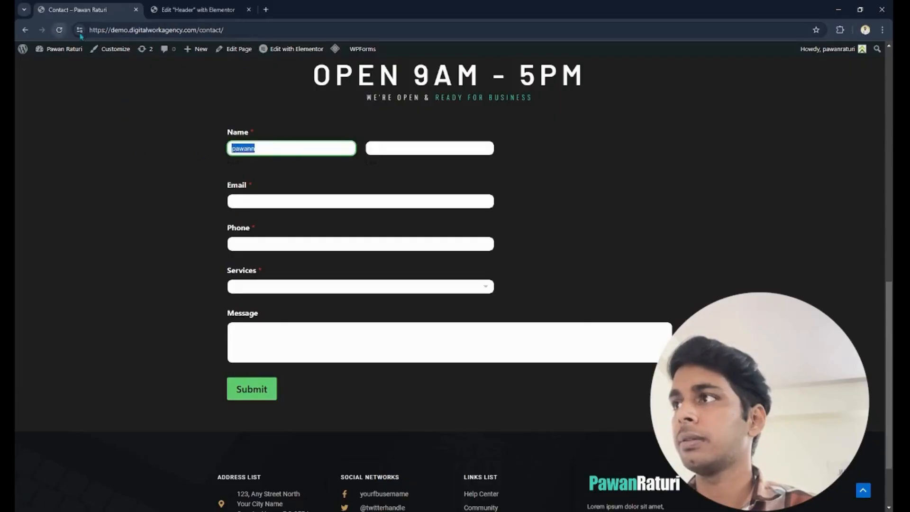
# - Exit the Header template's Elementor editor to WordPress and open the Contact form in the WPForms builder
pyautogui.click(198, 10)
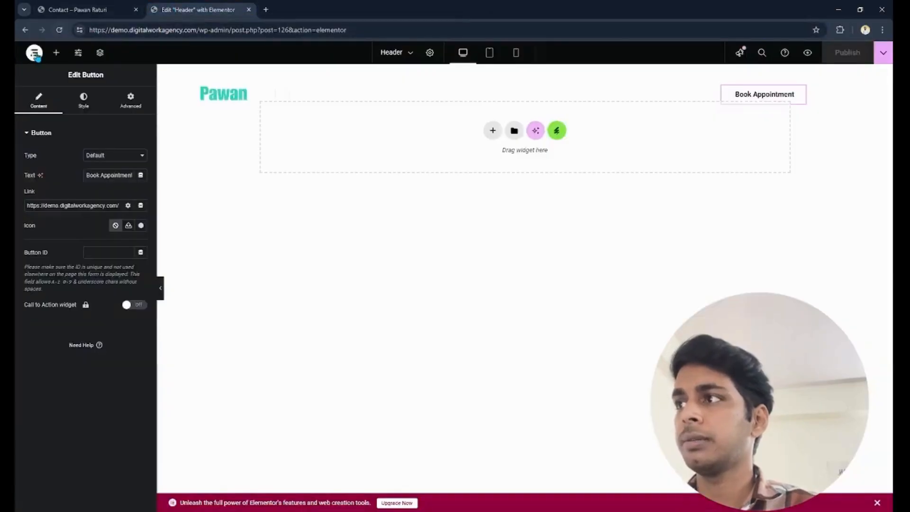
pyautogui.click(34, 52)
pyautogui.click(78, 148)
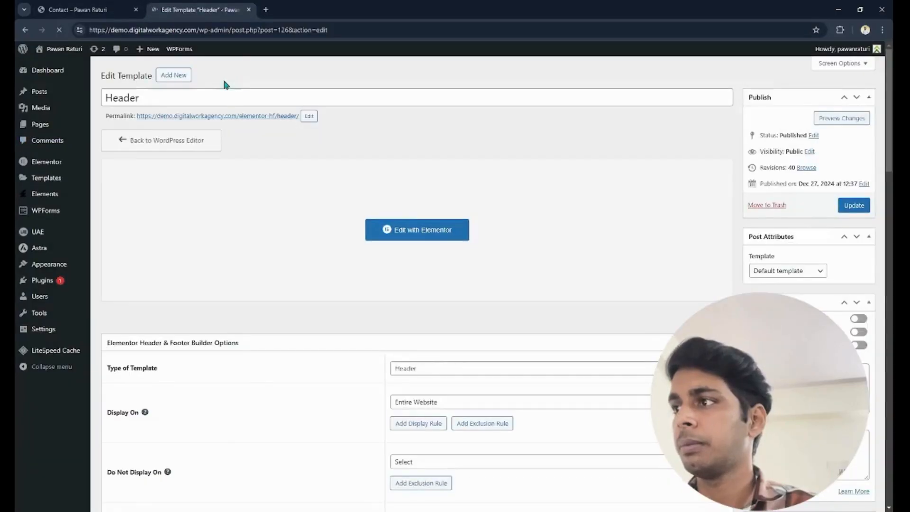
pyautogui.moveTo(42, 213)
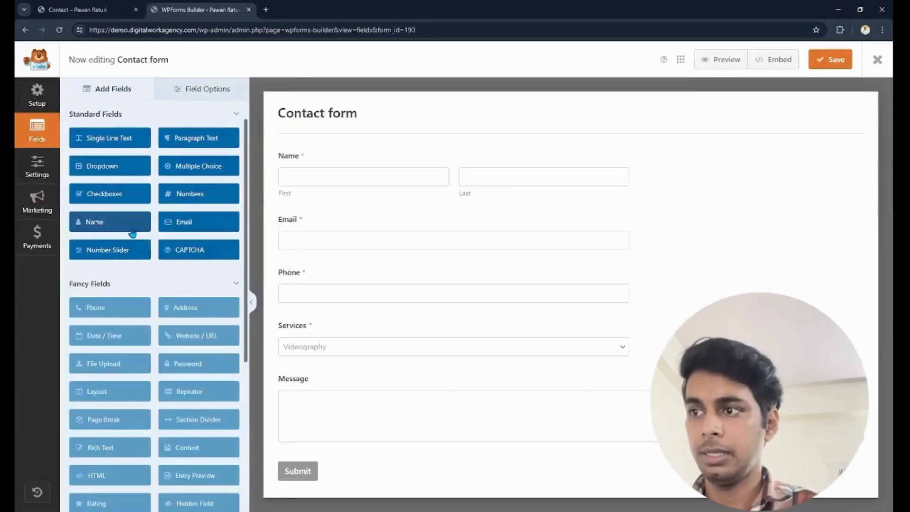
# - Set the Message field's size to Small and try to open its Smart Logic options
pyautogui.click(575, 396)
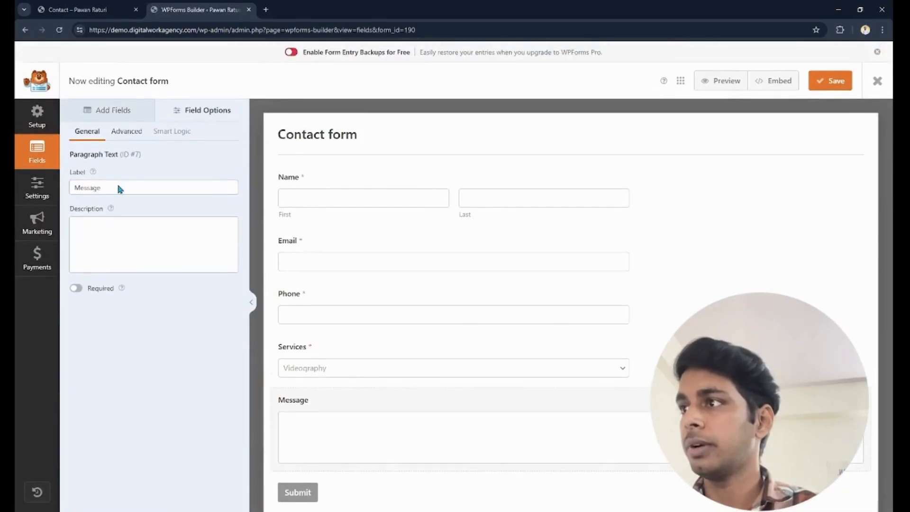
pyautogui.click(126, 132)
pyautogui.click(141, 192)
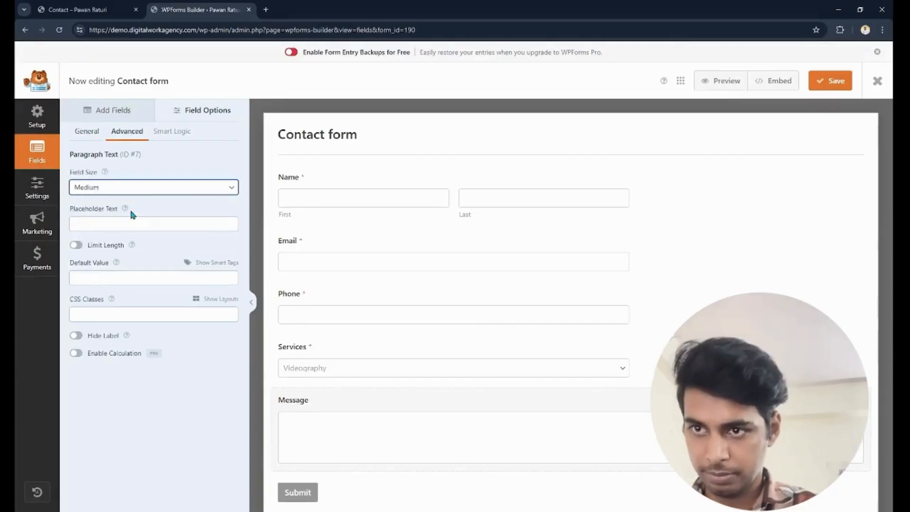
pyautogui.click(126, 210)
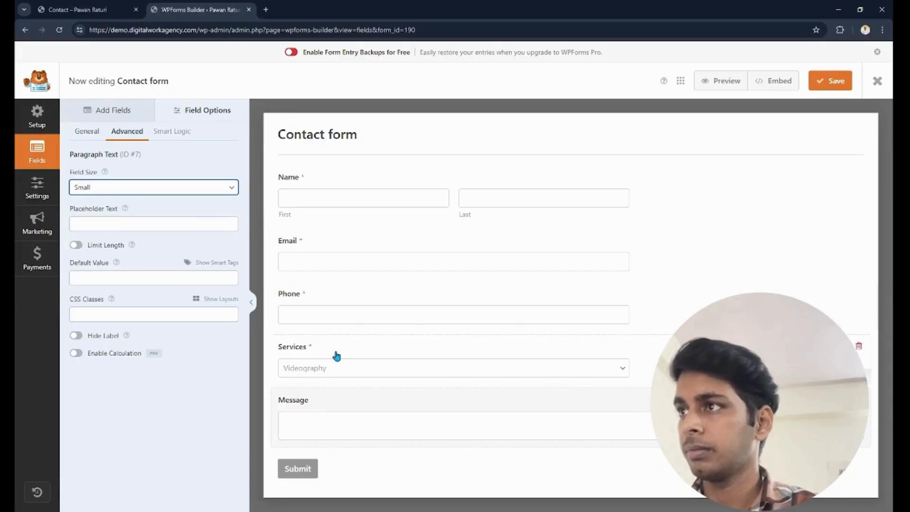
pyautogui.click(168, 132)
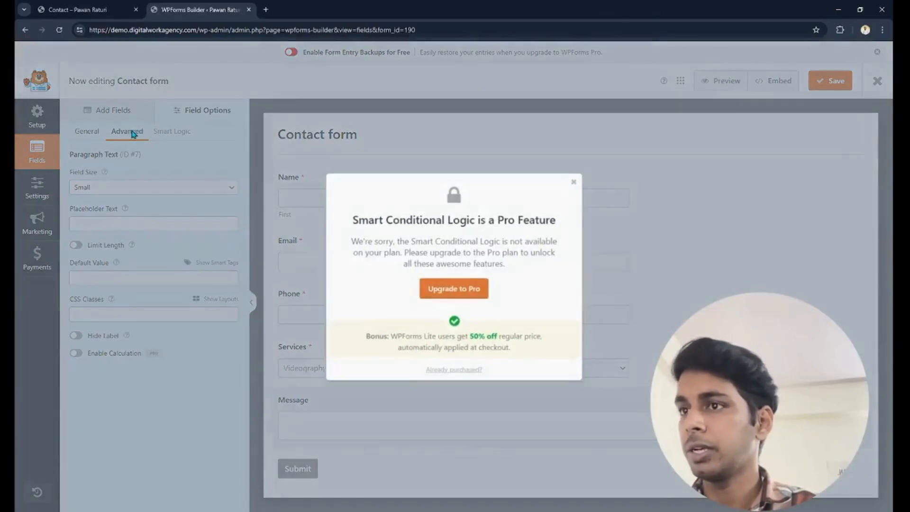
pyautogui.click(576, 182)
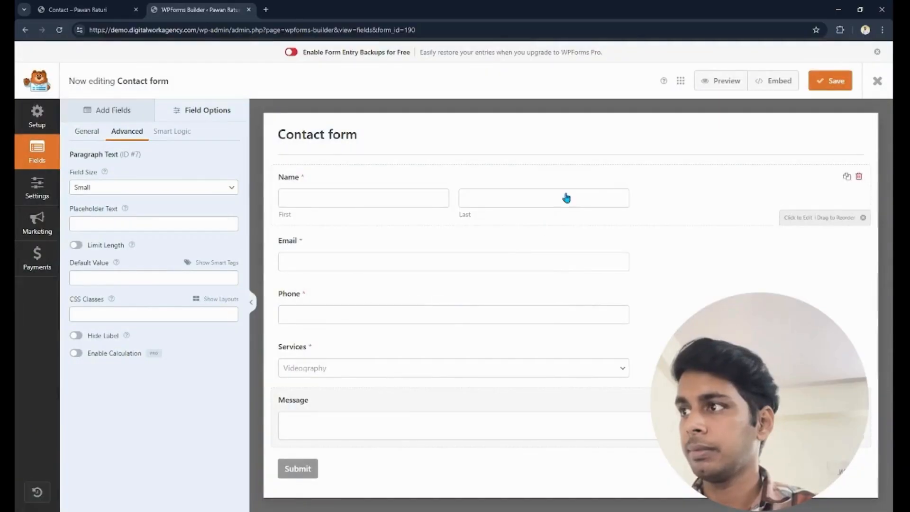
# - Set the Services dropdown's field size to Large
pyautogui.click(364, 351)
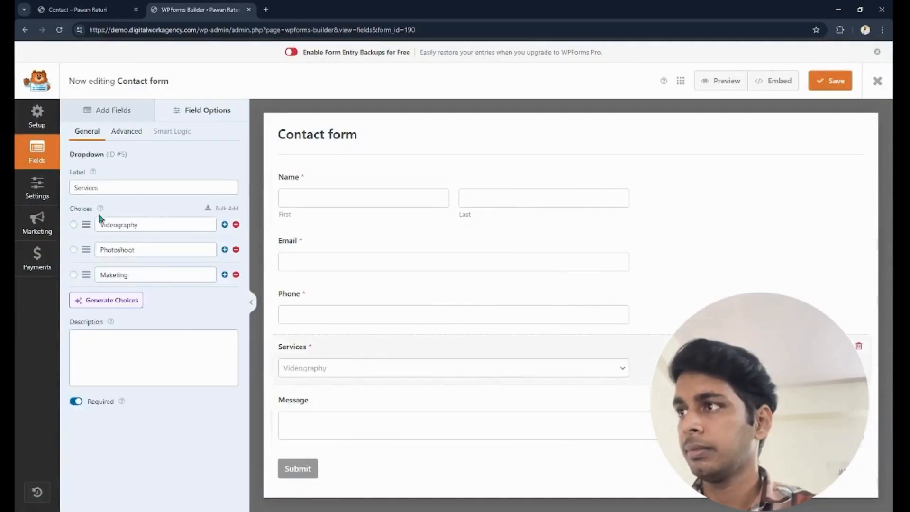
pyautogui.click(126, 132)
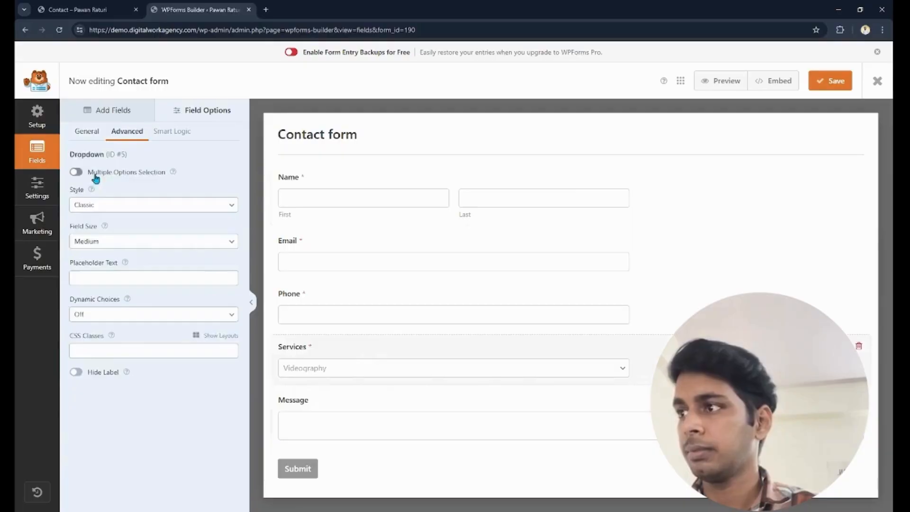
pyautogui.click(112, 243)
pyautogui.click(115, 272)
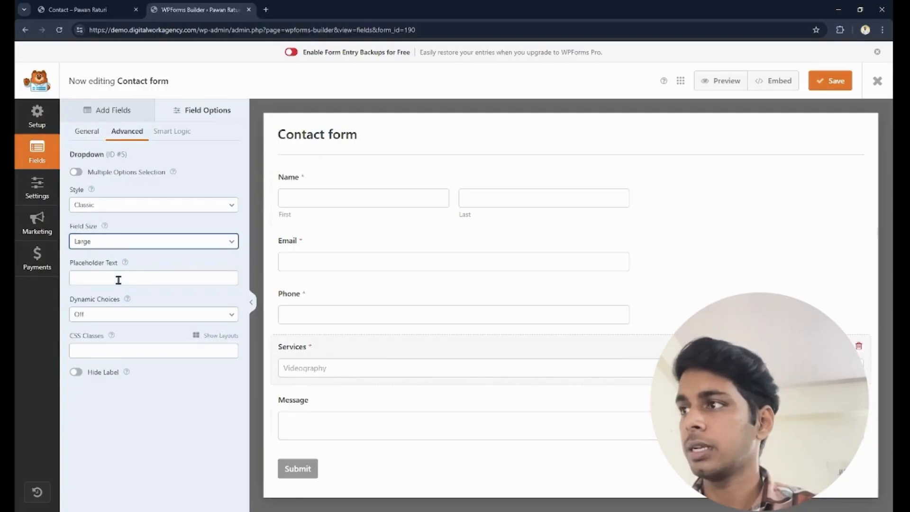
# - Set the Phone field's size to Large
pyautogui.click(495, 292)
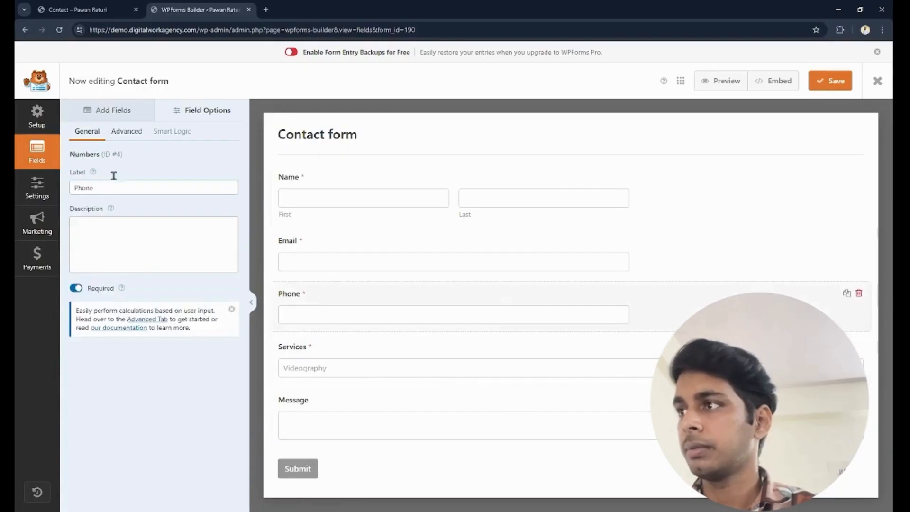
pyautogui.click(126, 137)
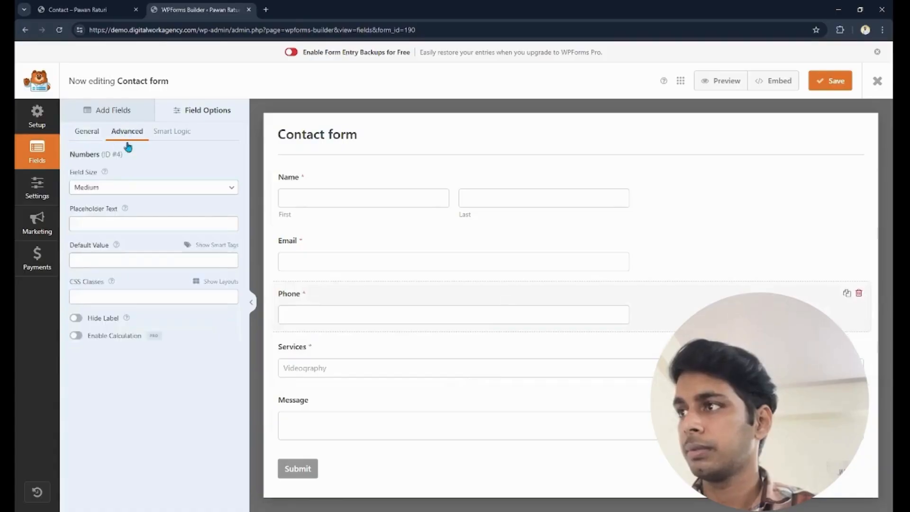
pyautogui.click(125, 194)
pyautogui.click(112, 228)
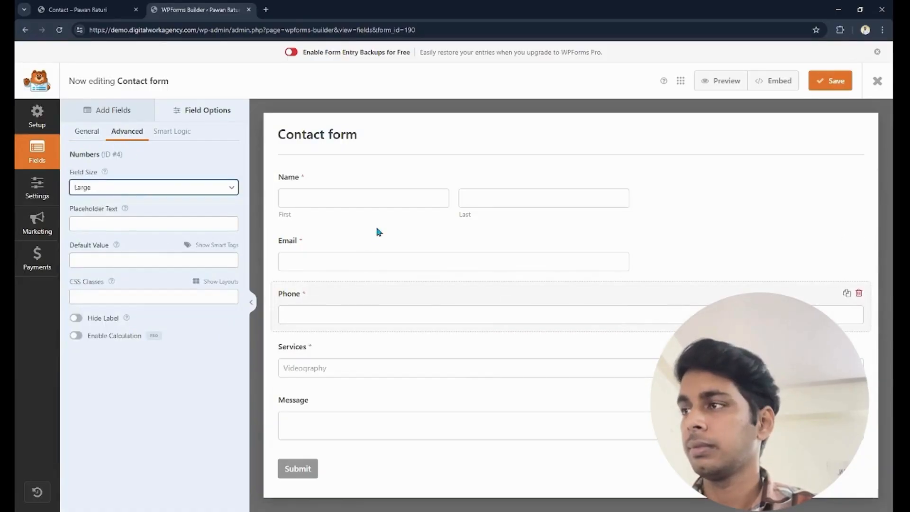
# - Set the Email field's size to Large
pyautogui.click(376, 240)
pyautogui.click(127, 131)
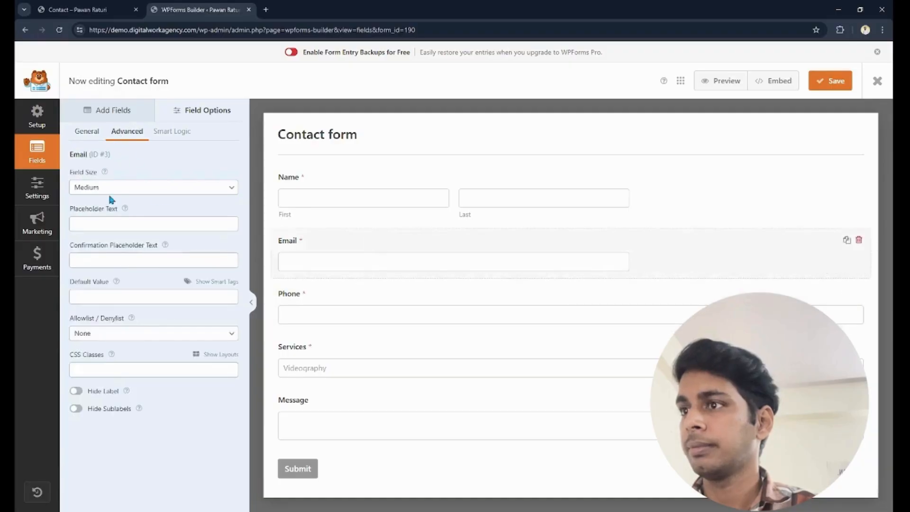
pyautogui.click(112, 197)
pyautogui.click(109, 225)
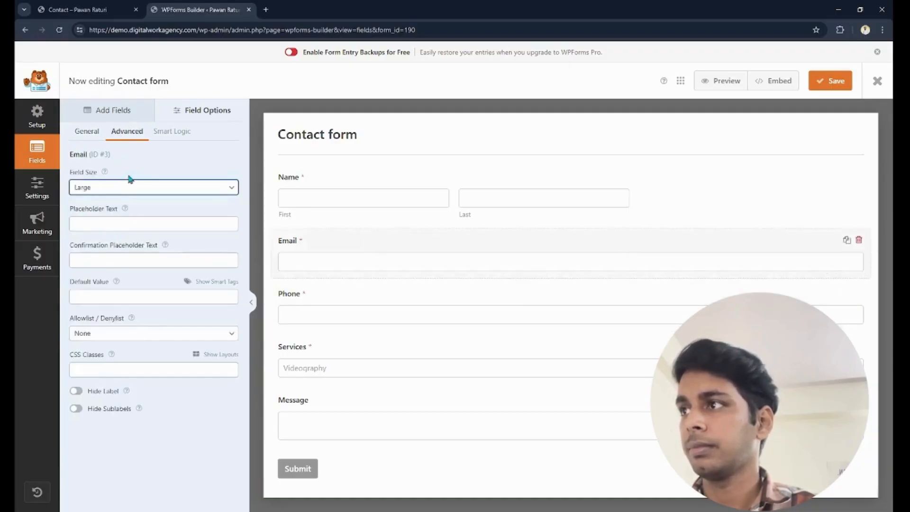
# - Set the Name field's size to Large and save the form
pyautogui.click(357, 186)
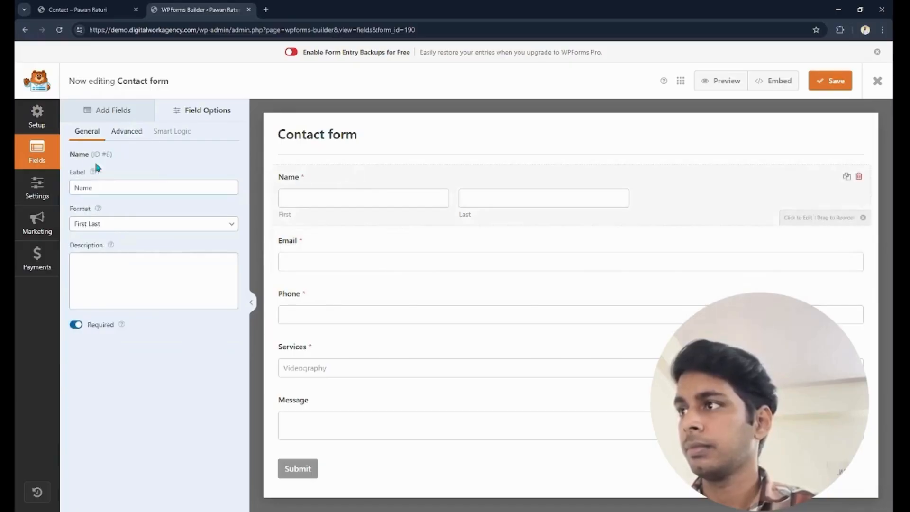
pyautogui.click(126, 134)
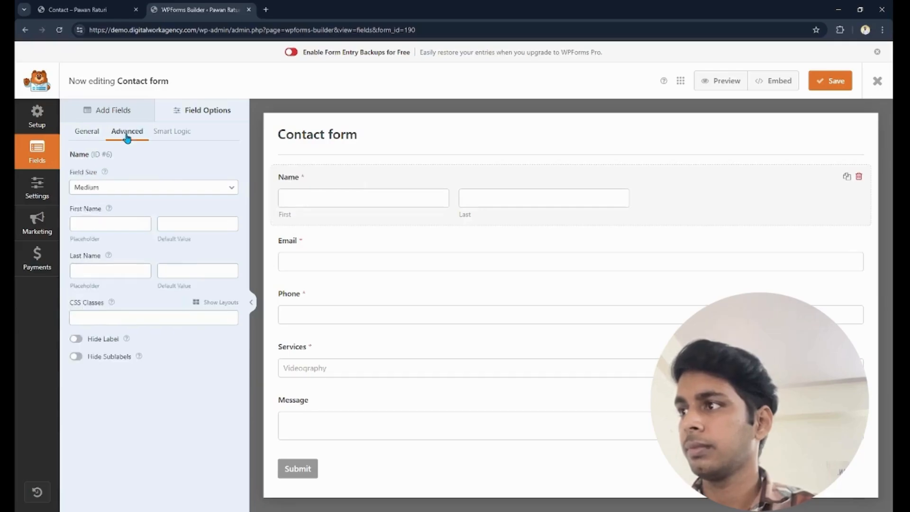
pyautogui.click(108, 226)
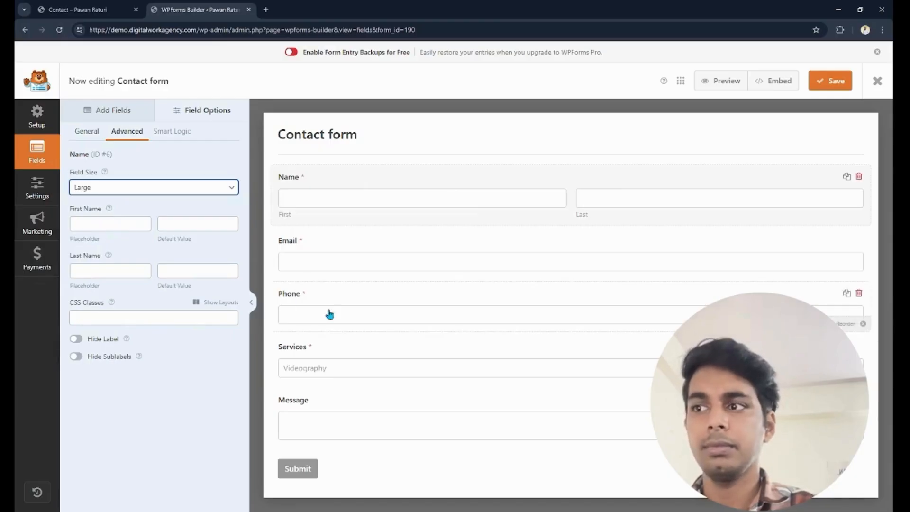
pyautogui.click(839, 88)
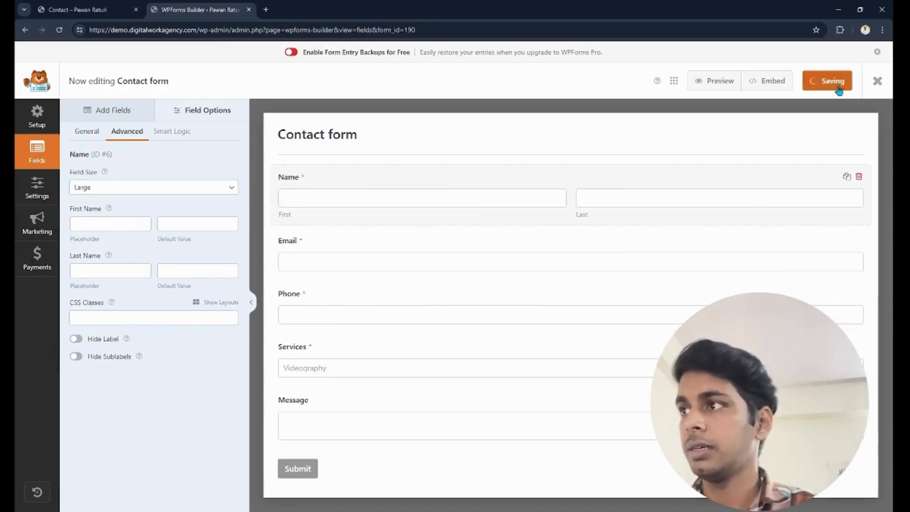
# - Set the Message field's size to Medium and save the form
pyautogui.click(406, 391)
pyautogui.click(133, 189)
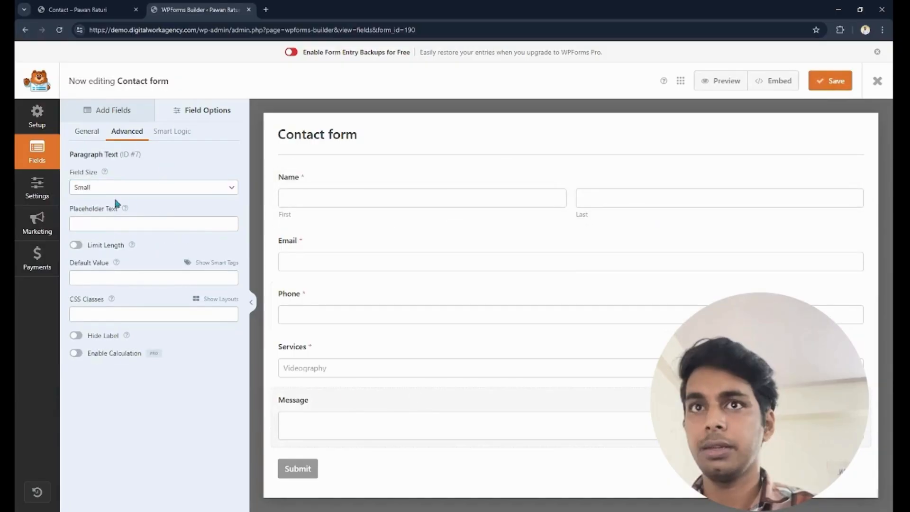
pyautogui.click(113, 212)
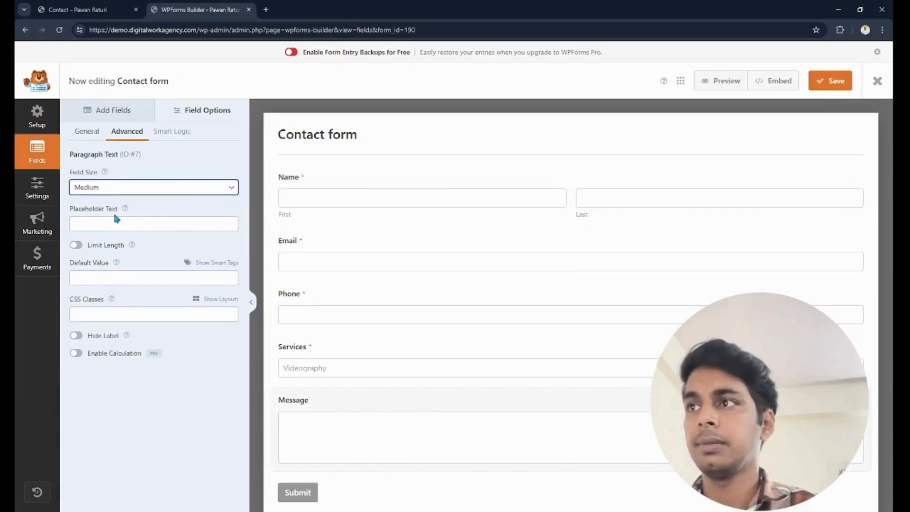
pyautogui.click(829, 80)
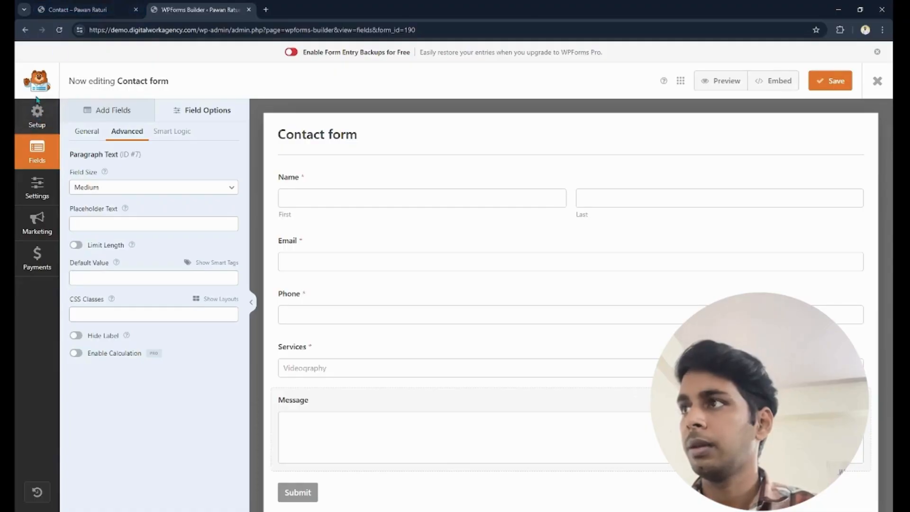
# - Reload the live Contact page to check the form's field widths, and open the page for editing in Elementor
pyautogui.click(65, 10)
pyautogui.click(59, 31)
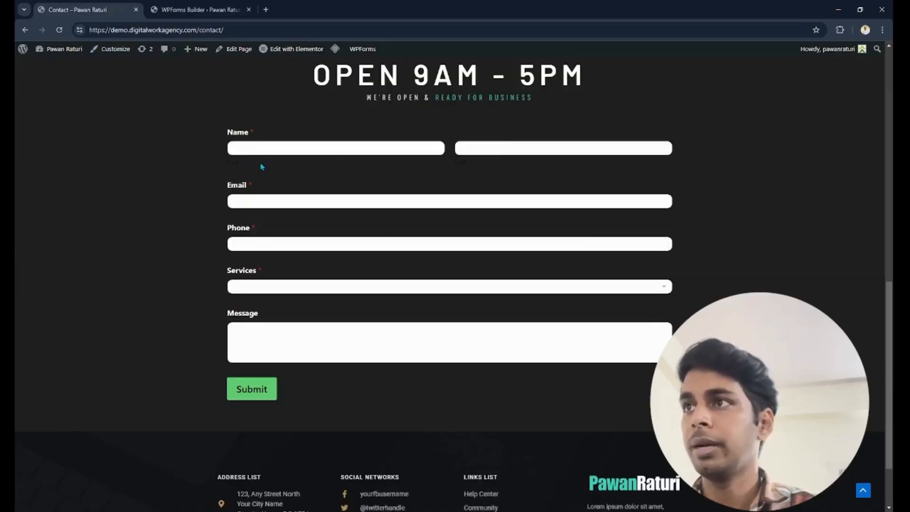
pyautogui.moveTo(293, 52)
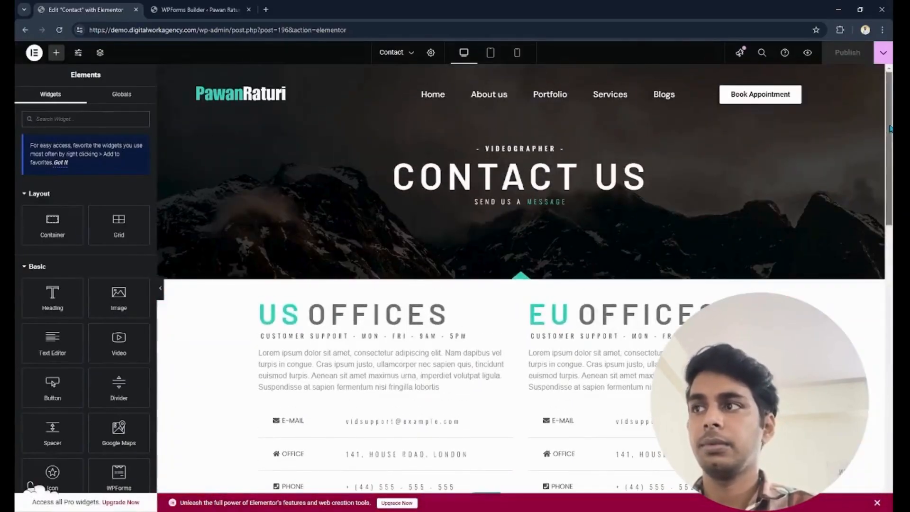
# - Set the contact form widget's sublabel and hint color to the global Theme Color 6 (#FFFFFF) in its label styles
pyautogui.scroll(-10, 699, 185)
pyautogui.click(703, 177)
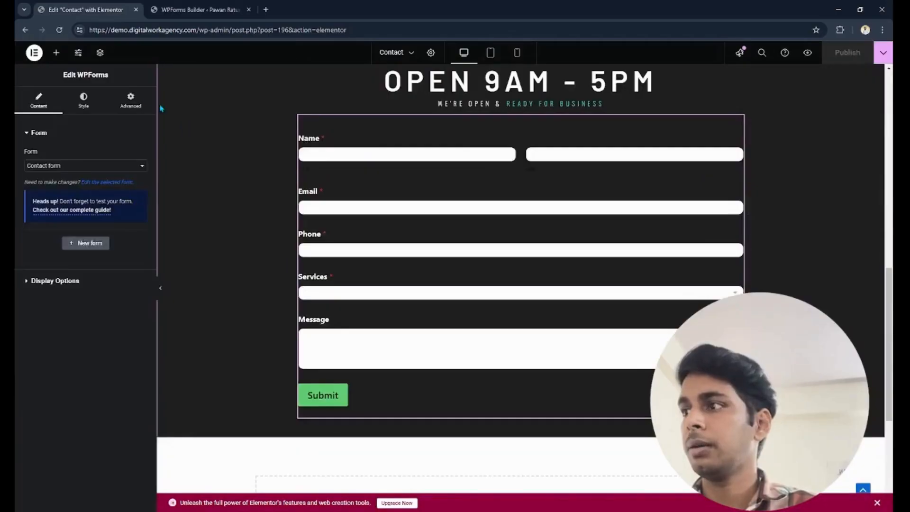
pyautogui.click(84, 100)
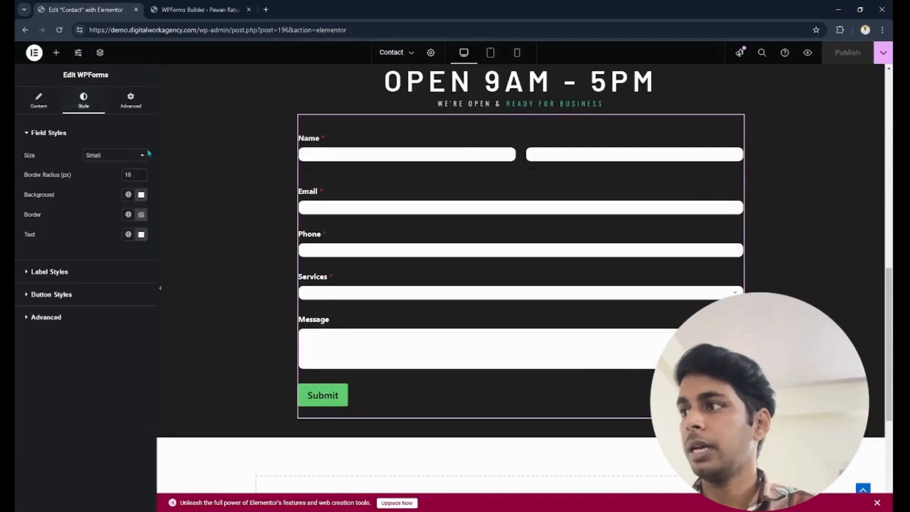
pyautogui.click(98, 274)
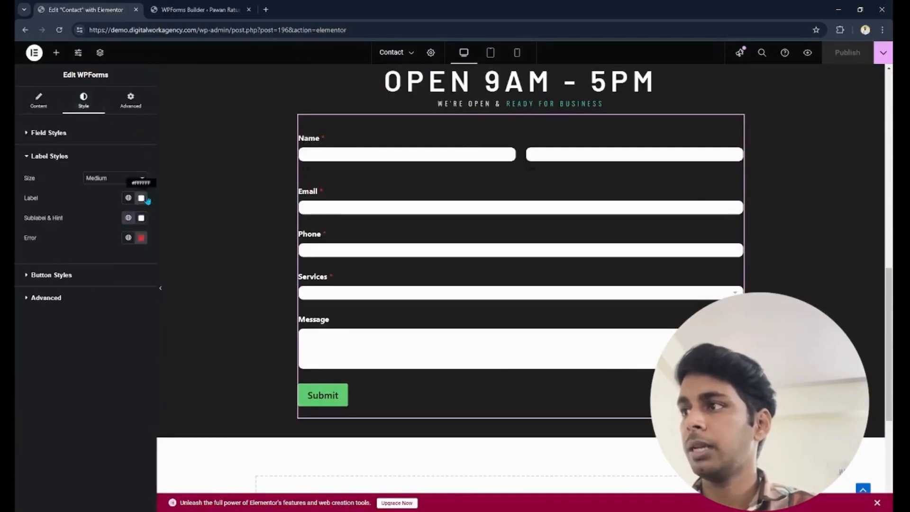
pyautogui.click(128, 219)
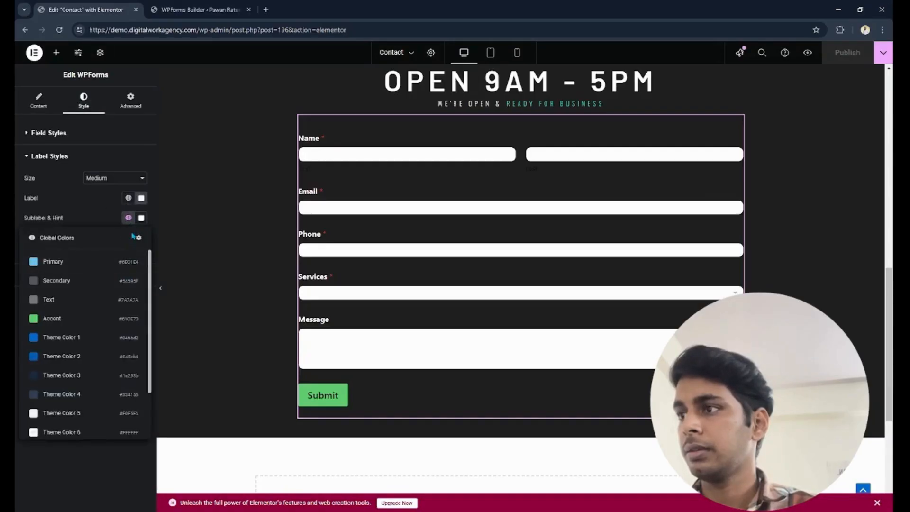
pyautogui.scroll(-2, 149, 295)
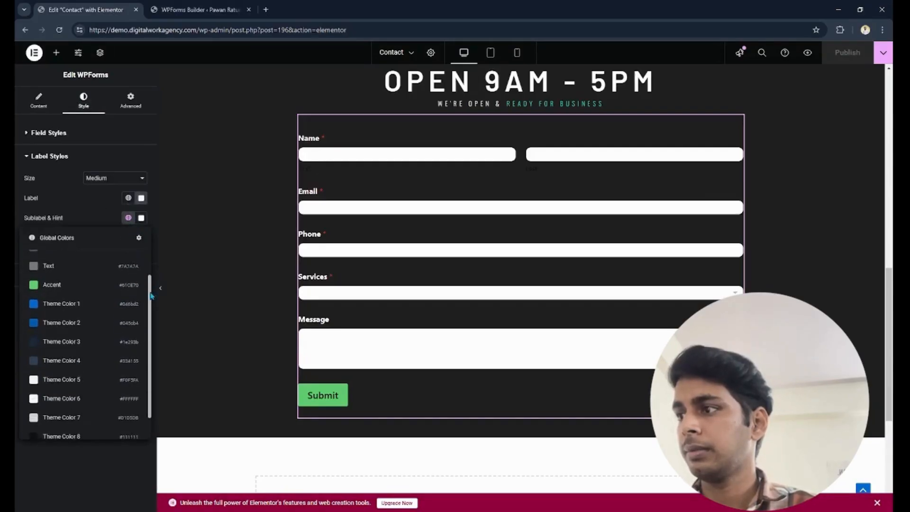
pyautogui.scroll(-2, 151, 295)
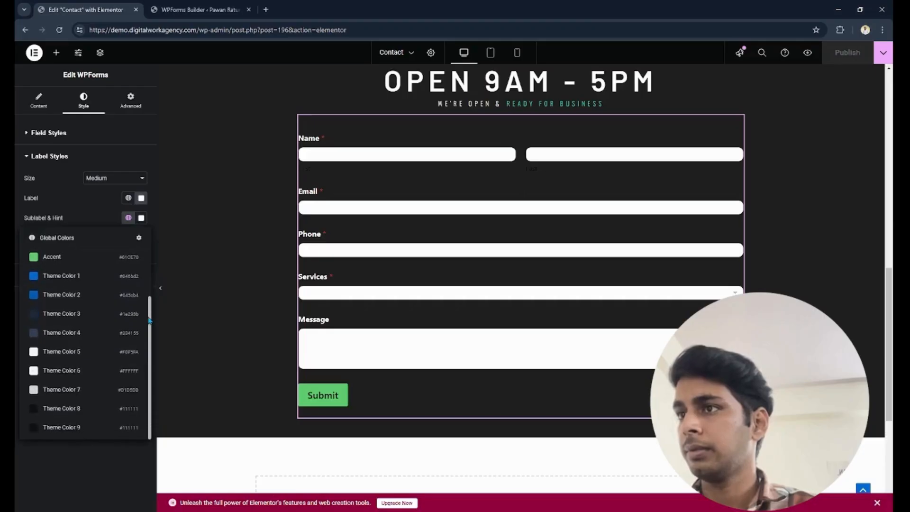
pyautogui.click(78, 373)
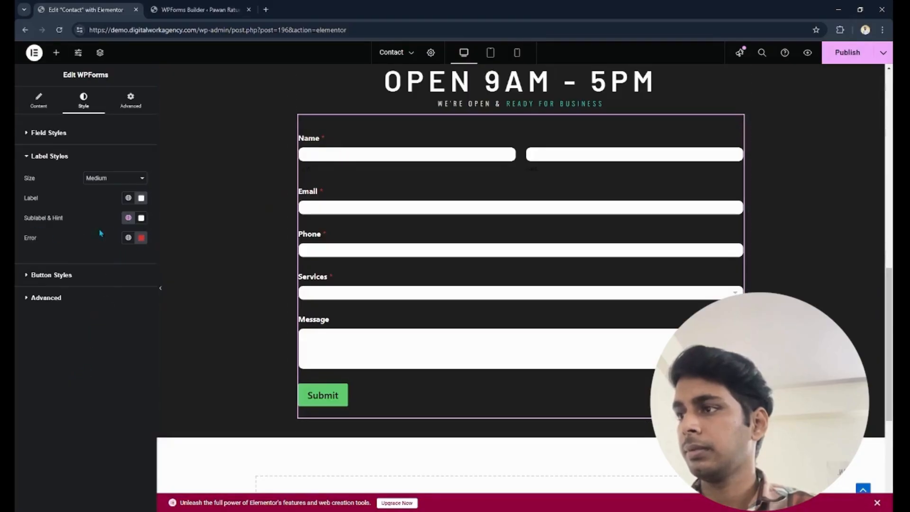
# - Switch the form's sublabel and hint color to the global Primary color and back to Theme Color 6
pyautogui.click(128, 217)
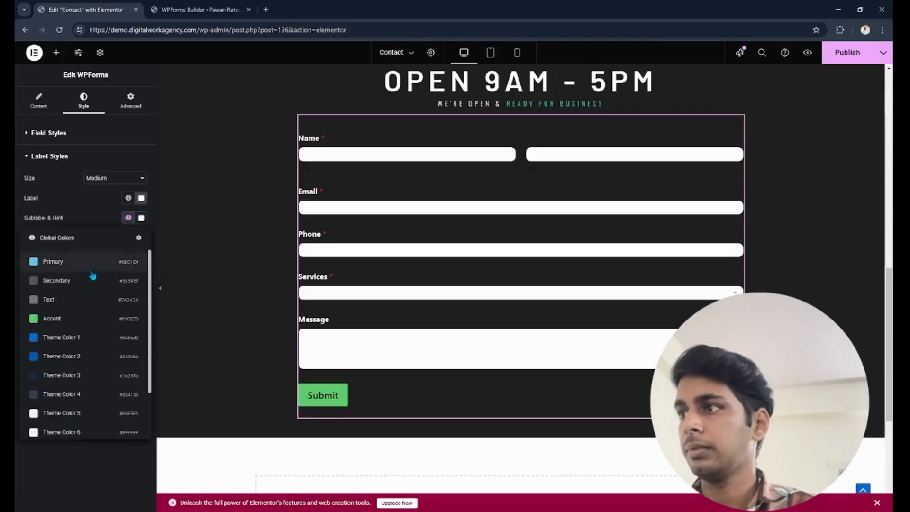
pyautogui.click(90, 276)
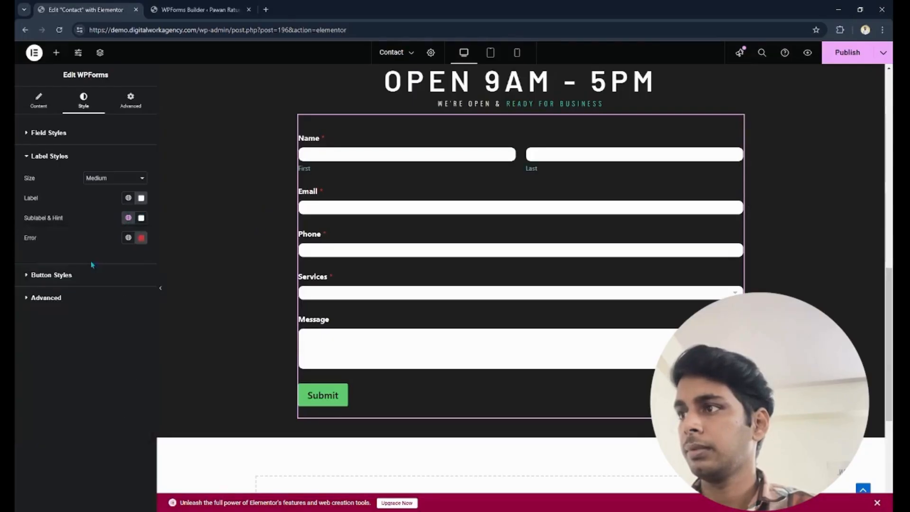
pyautogui.click(129, 218)
pyautogui.click(90, 432)
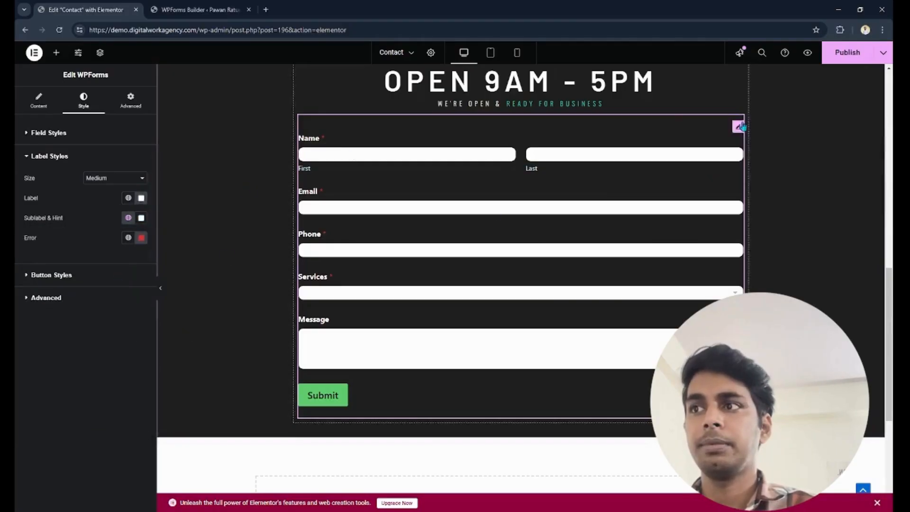
# - Publish the Contact page changes and open the live Contact page from the site's home page to view its form
pyautogui.click(840, 55)
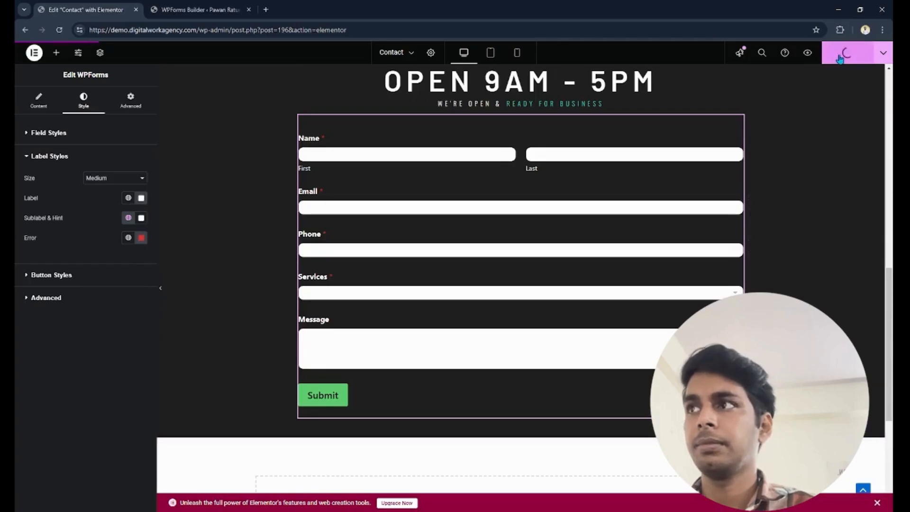
pyautogui.click(187, 10)
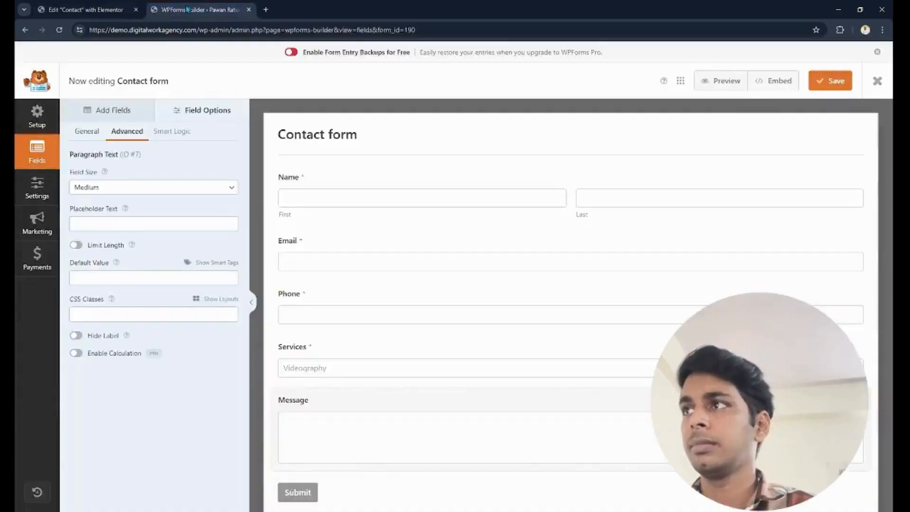
pyautogui.click(85, 9)
pyautogui.click(209, 9)
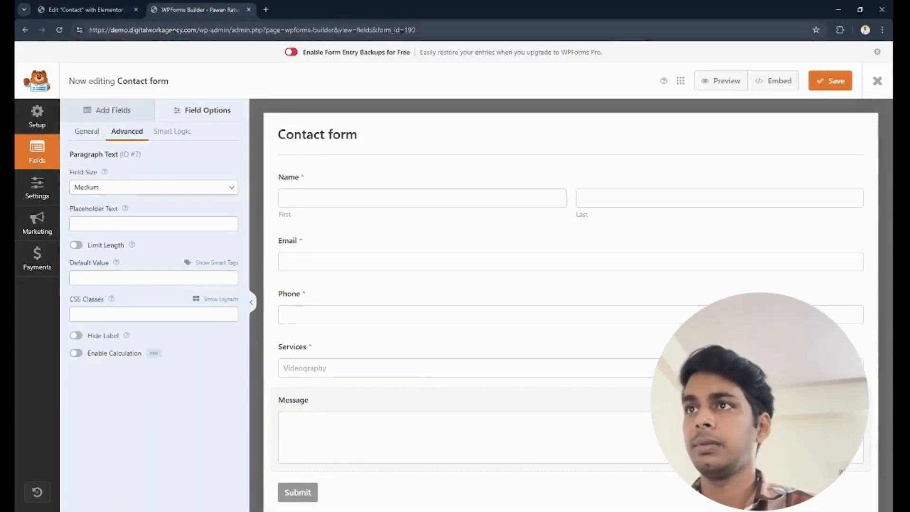
pyautogui.moveTo(199, 29); pyautogui.dragTo(418, 30)
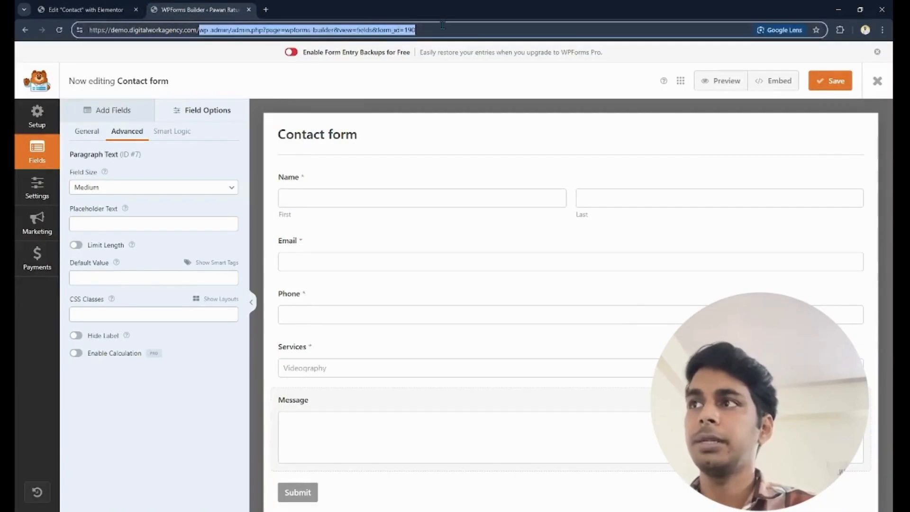
pyautogui.press('BackSpace')
pyautogui.press('Return')
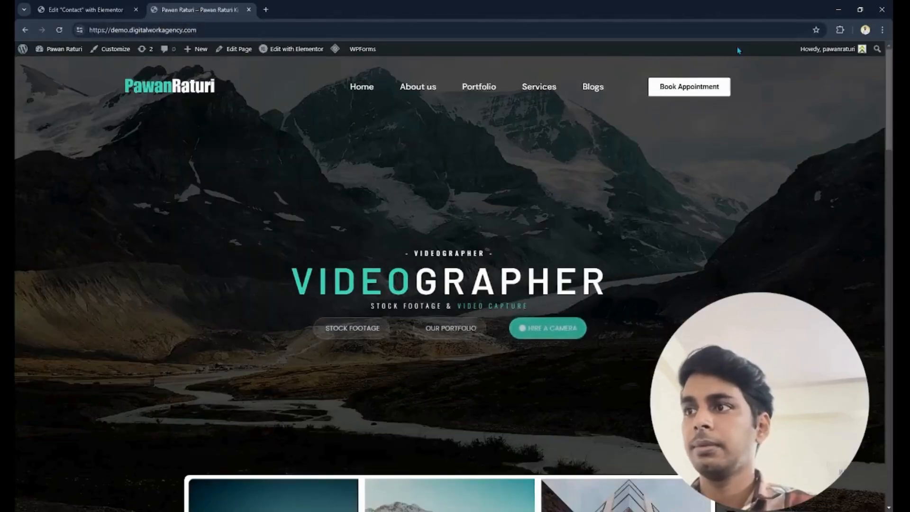
pyautogui.click(696, 91)
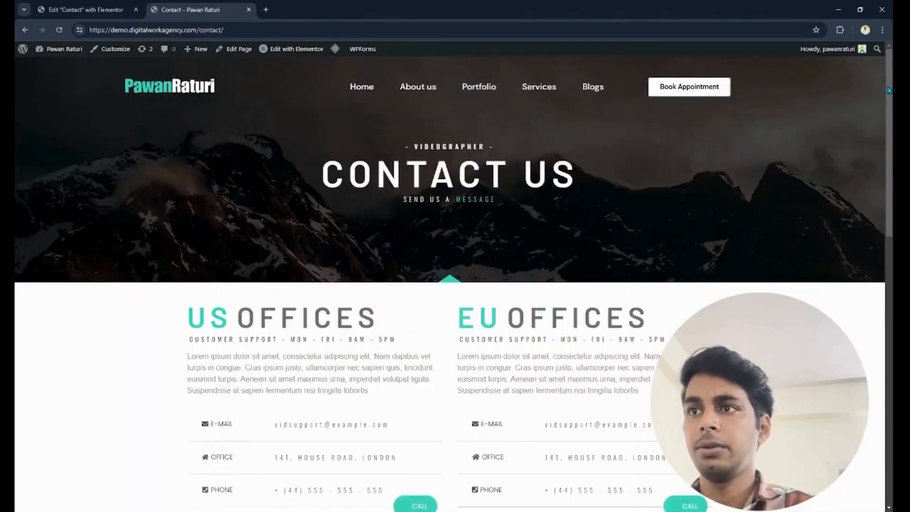
pyautogui.moveTo(890, 91); pyautogui.dragTo(890, 312)
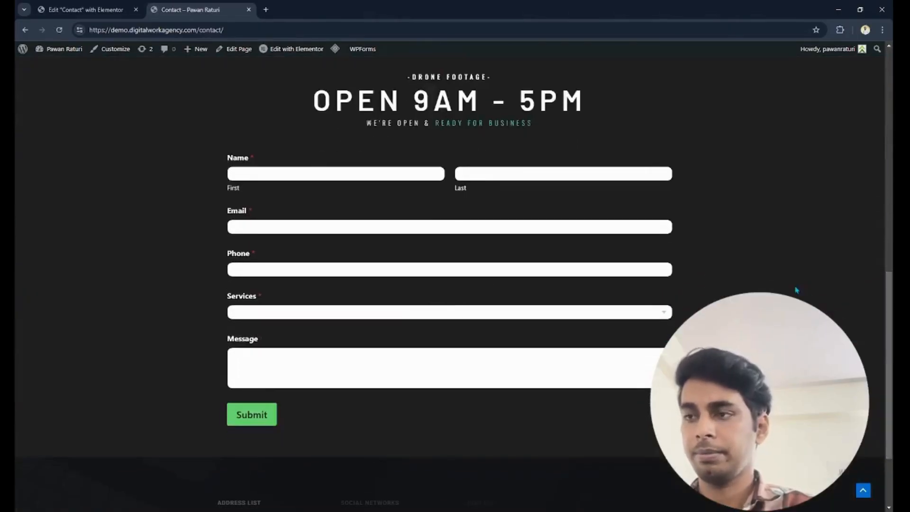
# - Enter a sample first name in the live form's Name field to check the legibility of the typed text
pyautogui.click(301, 171)
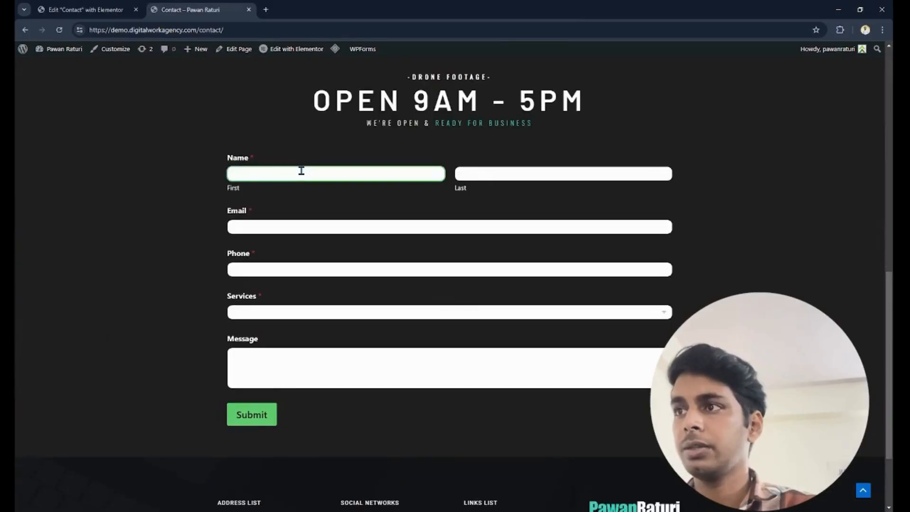
pyautogui.press('Tab')
pyautogui.click(240, 172)
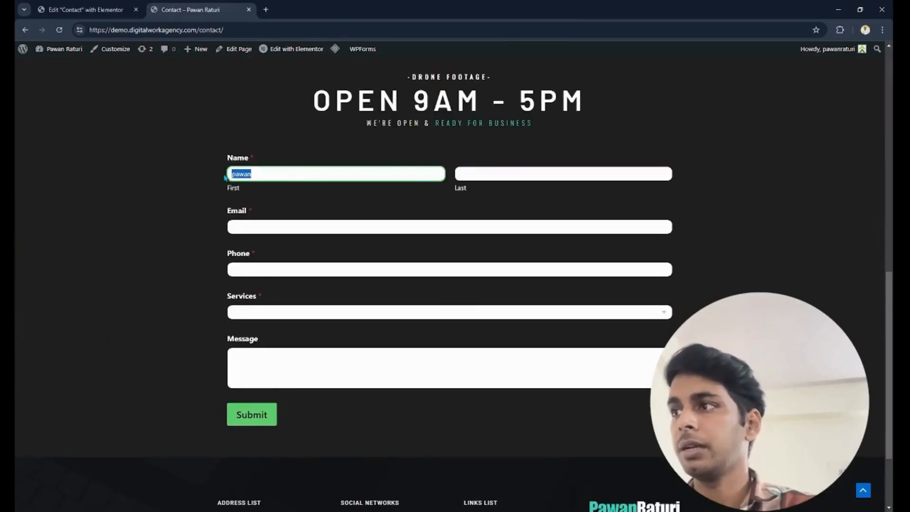
# - Set the form's field text color to the global Theme Color 8 (#111111) in Elementor and publish the page
pyautogui.click(95, 15)
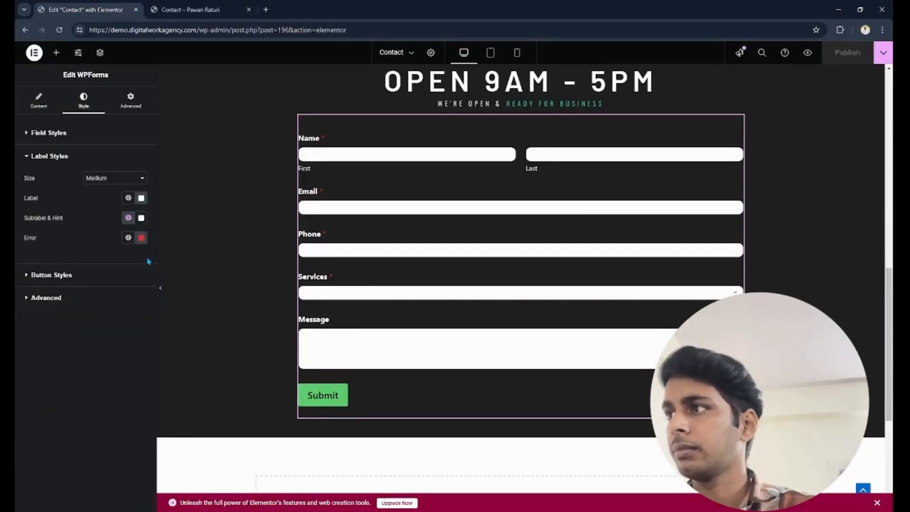
pyautogui.click(72, 135)
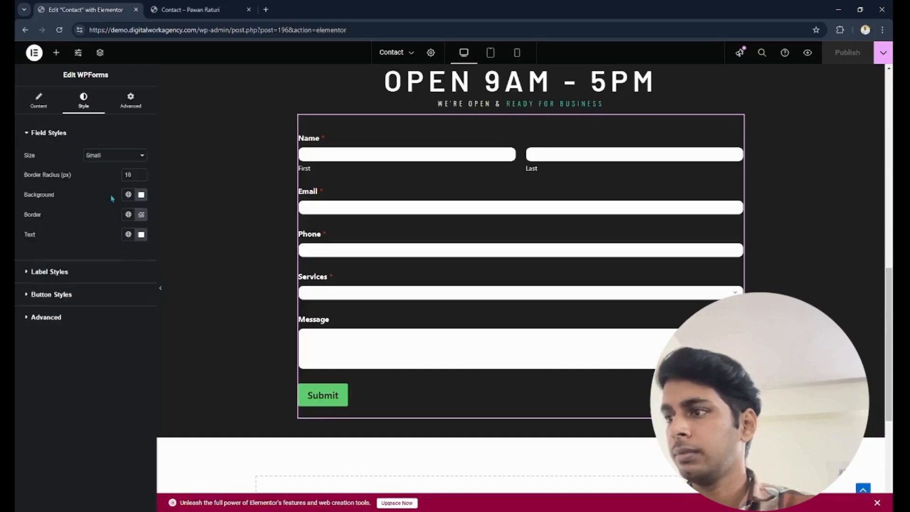
pyautogui.click(128, 234)
pyautogui.moveTo(151, 340); pyautogui.dragTo(154, 441)
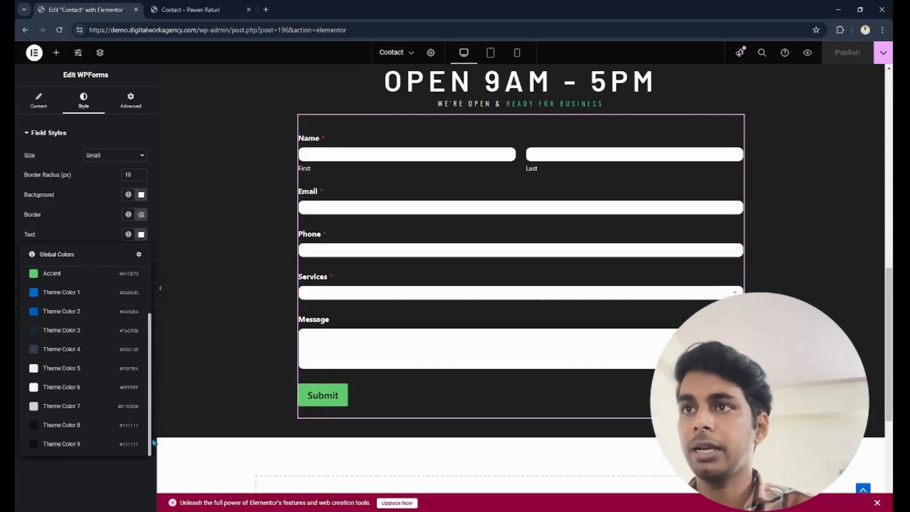
pyautogui.click(84, 425)
pyautogui.click(141, 234)
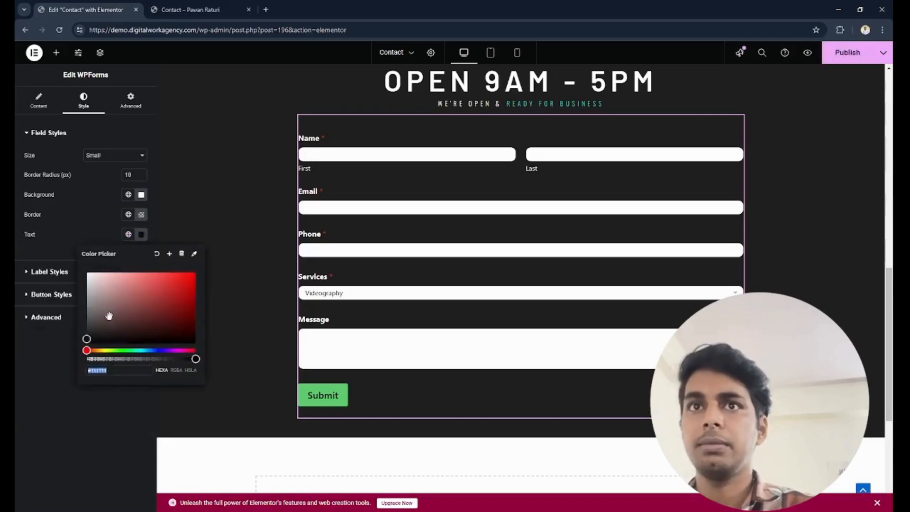
pyautogui.click(836, 55)
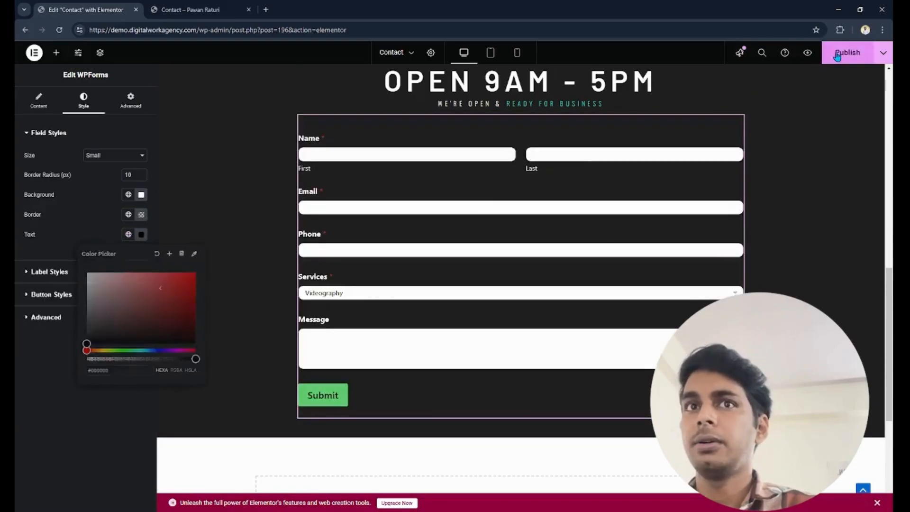
# - Reload the live Contact page and fill in the form's first name, last name, email and phone number
pyautogui.click(209, 10)
pyautogui.click(61, 31)
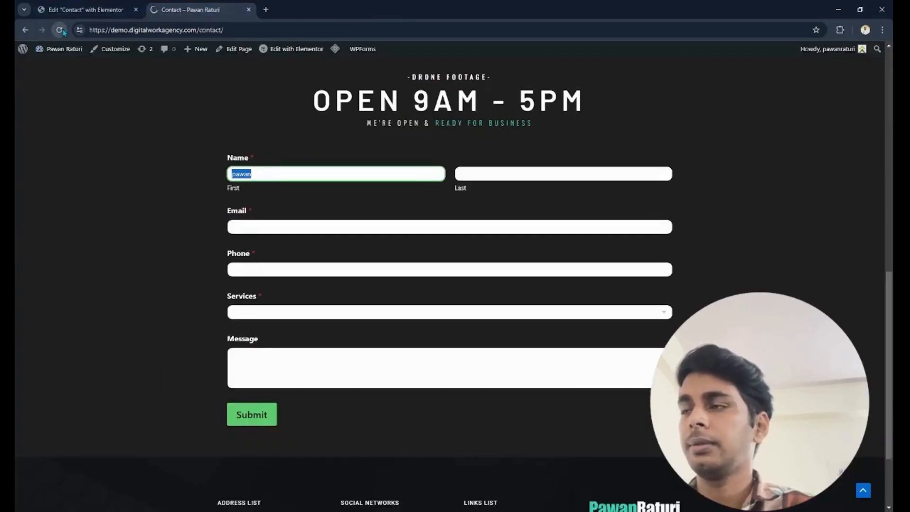
pyautogui.click(248, 175)
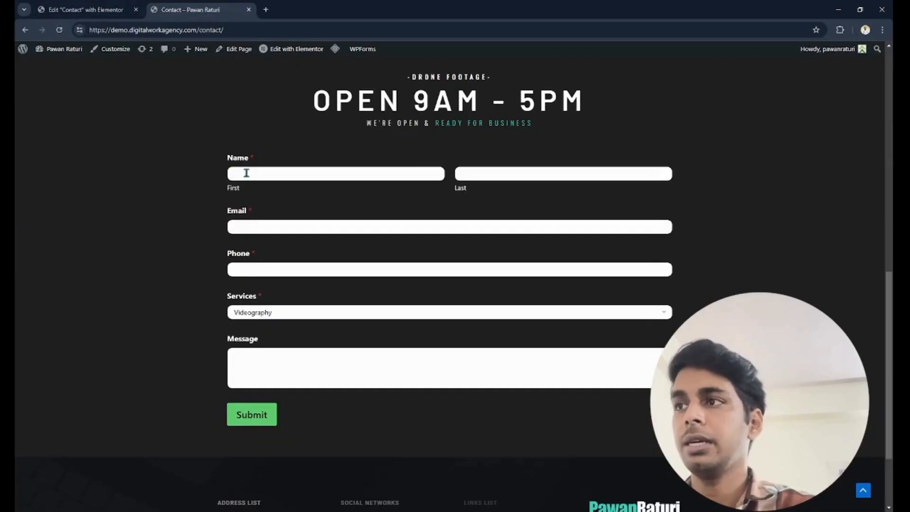
pyautogui.write('d')
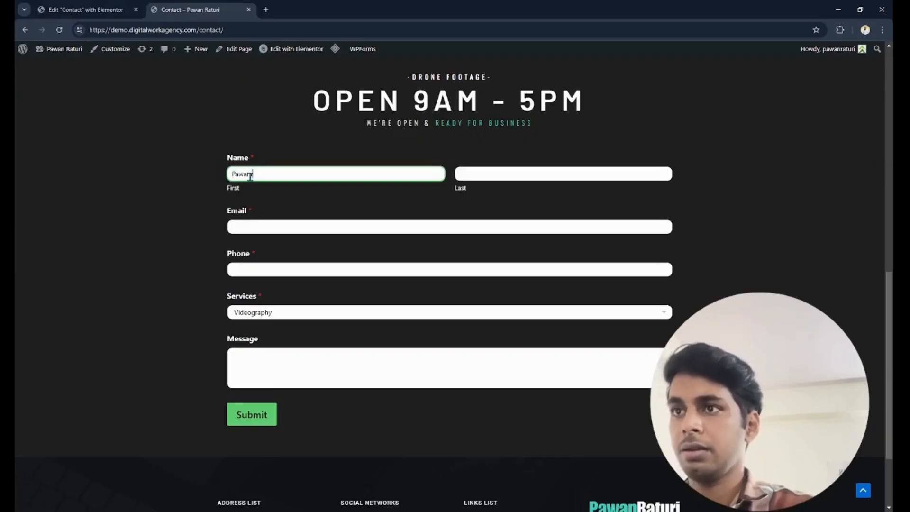
pyautogui.press('Tab')
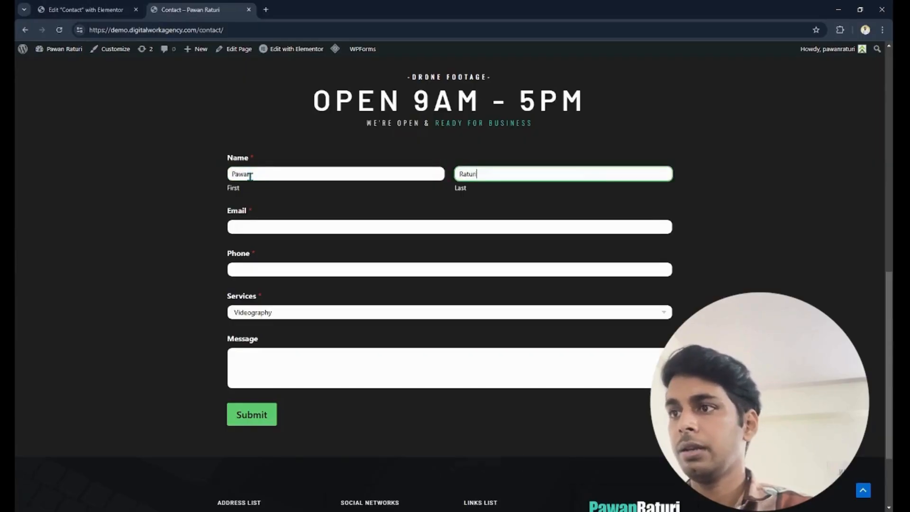
pyautogui.press('Tab')
pyautogui.click(381, 265)
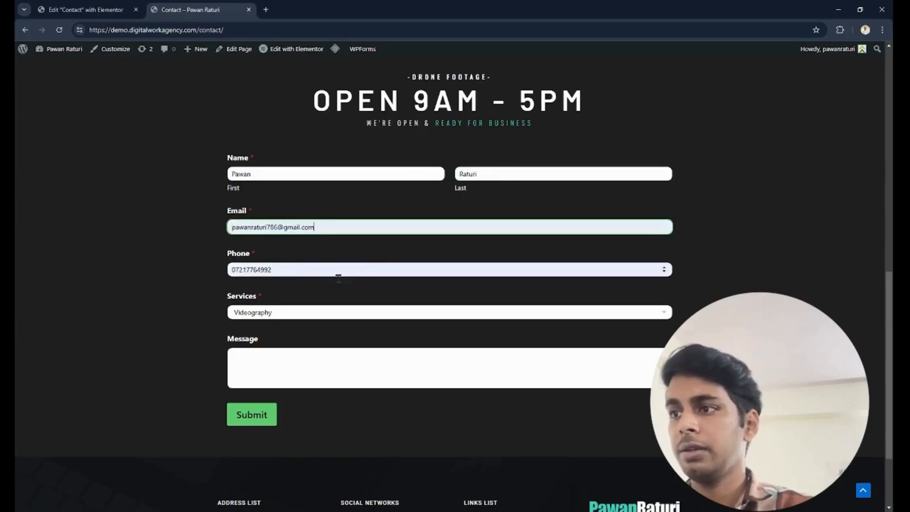
# - Choose Photoshoot as the service, write a message enquiring about the photoshoot service and submit the form
pyautogui.click(294, 316)
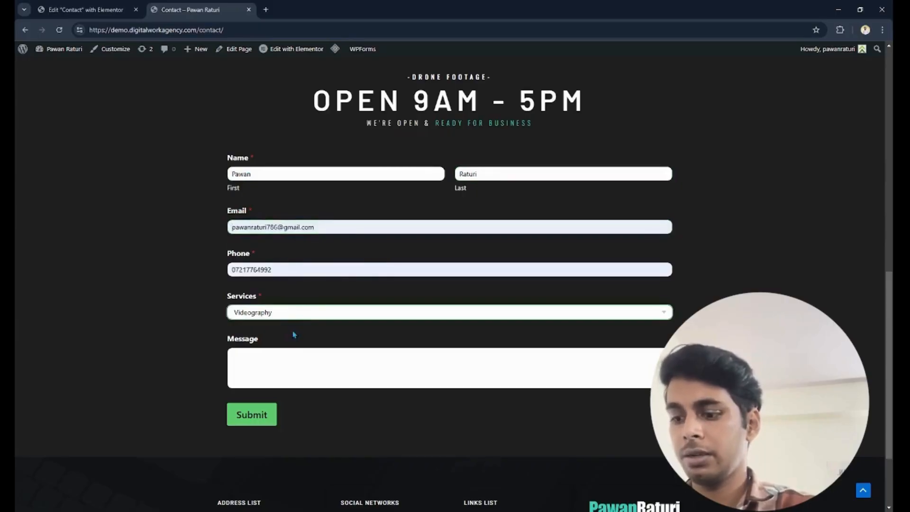
pyautogui.click(292, 344)
pyautogui.click(293, 370)
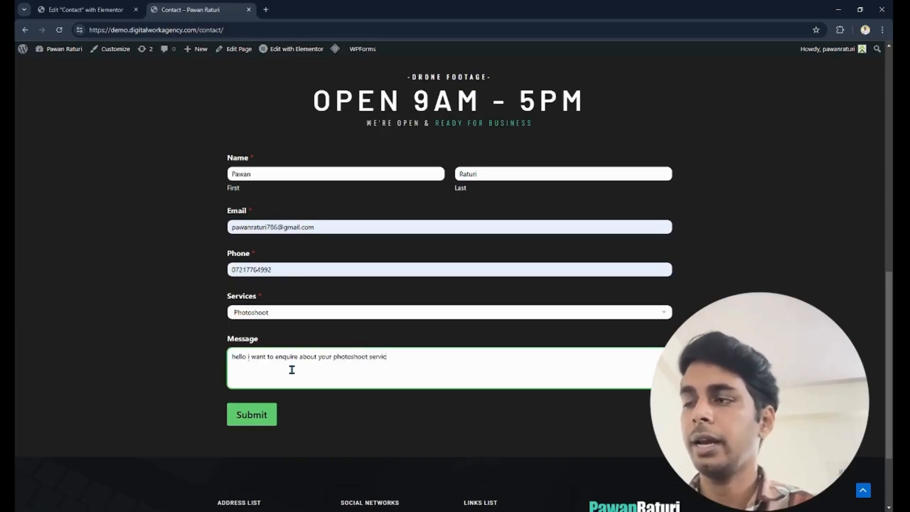
pyautogui.click(249, 425)
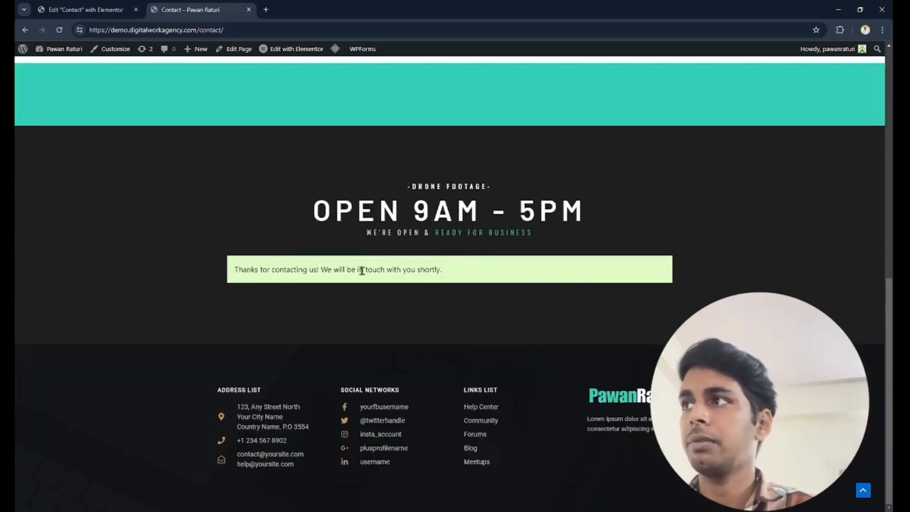
# - Exit Elementor to the WordPress admin, open the Contact form's entries in WPForms and dismiss the upgrade notice
pyautogui.click(87, 9)
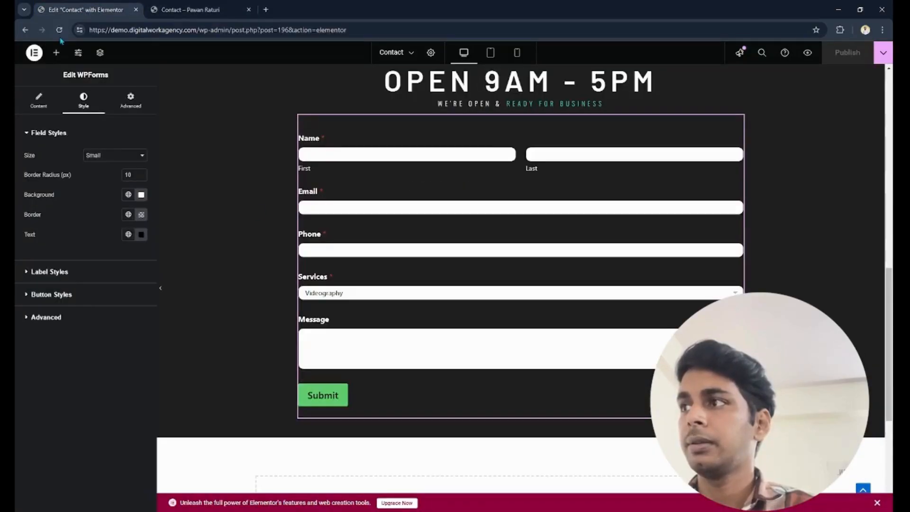
pyautogui.click(34, 52)
pyautogui.click(87, 146)
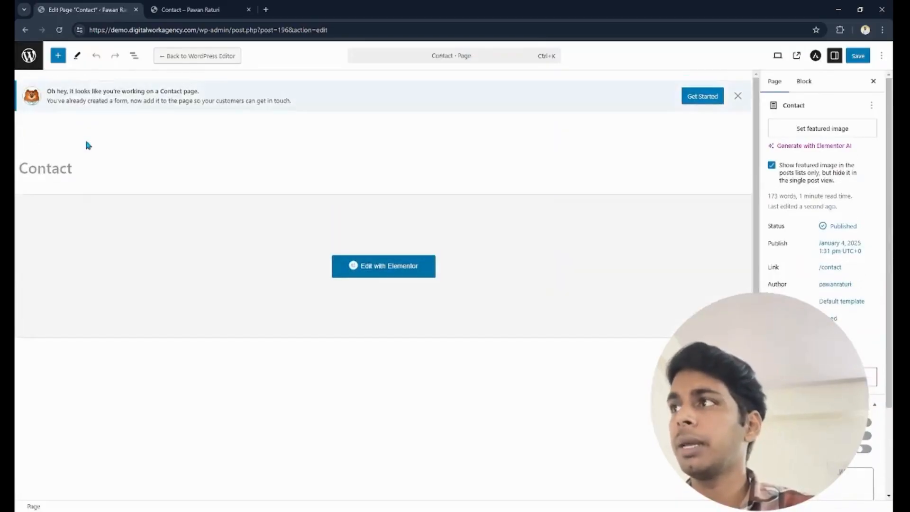
pyautogui.click(31, 63)
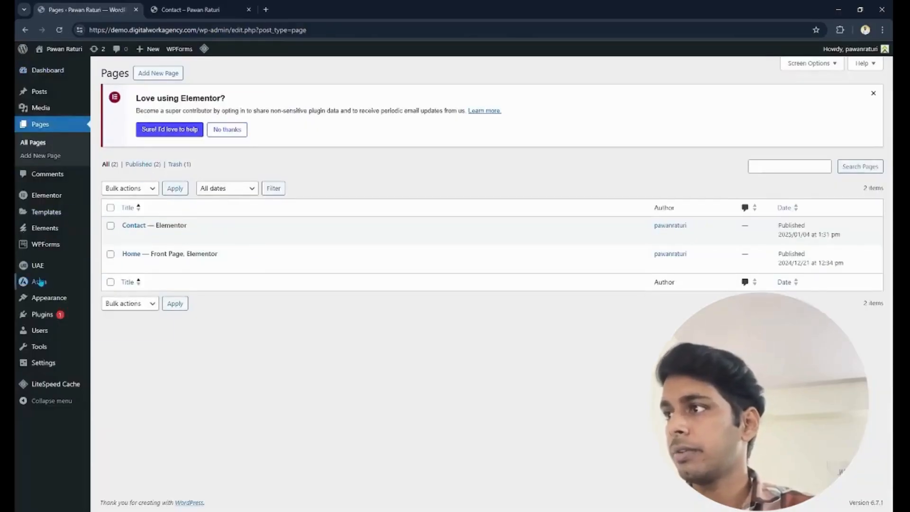
pyautogui.moveTo(43, 244)
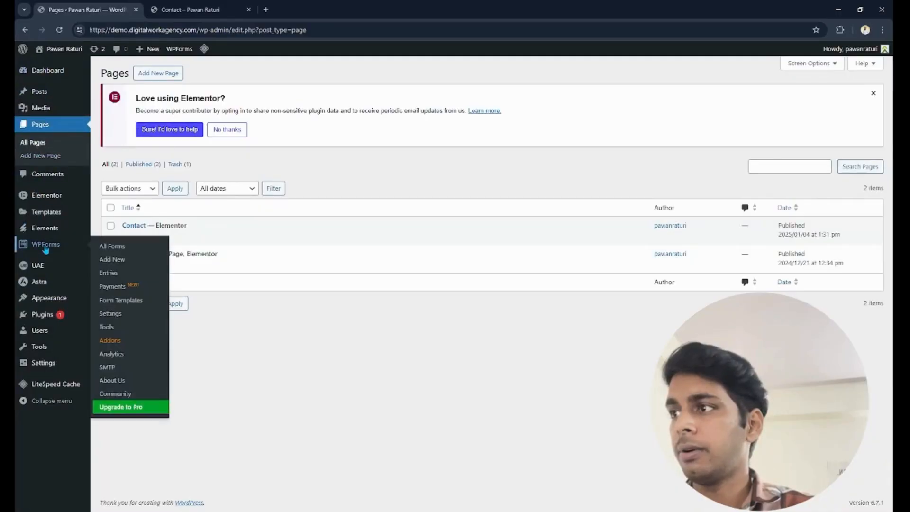
pyautogui.click(116, 248)
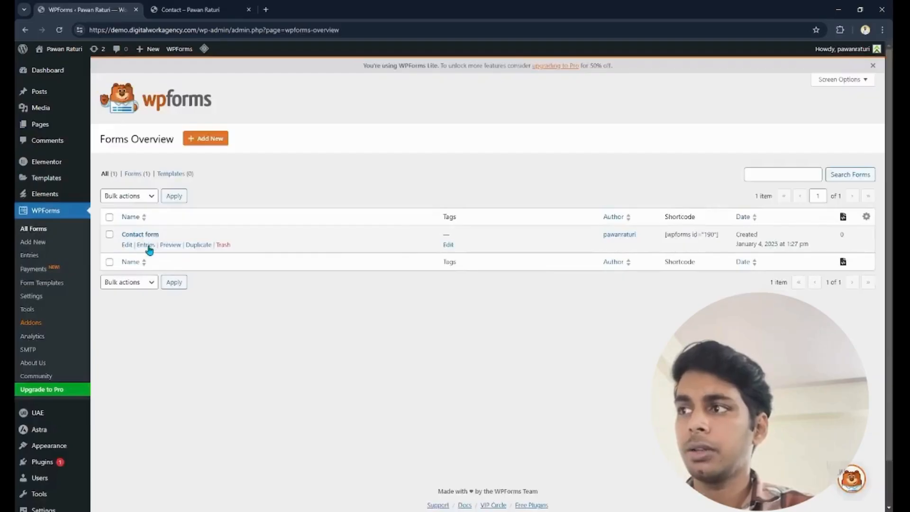
pyautogui.click(146, 245)
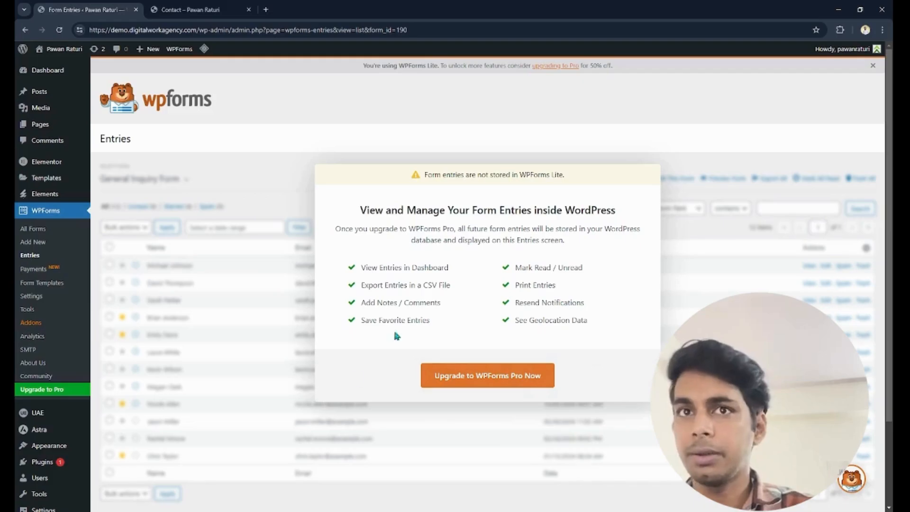
pyautogui.click(874, 66)
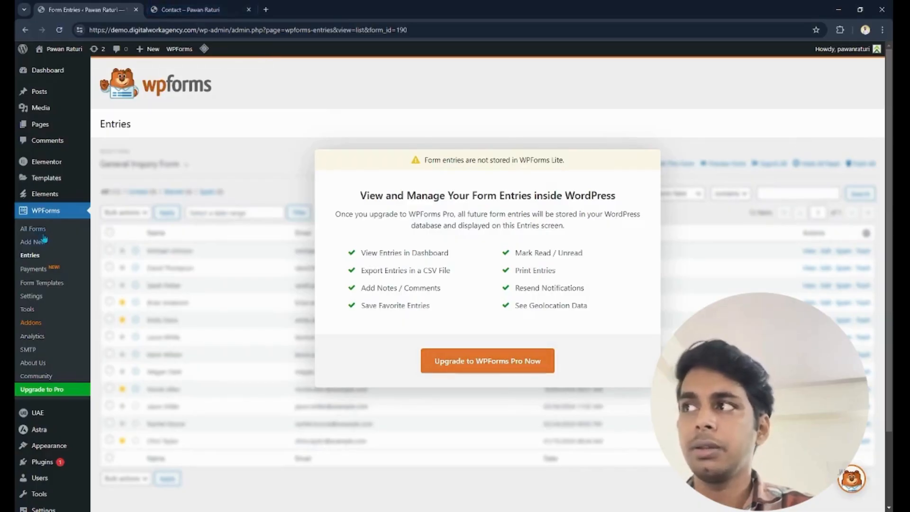
pyautogui.click(56, 80)
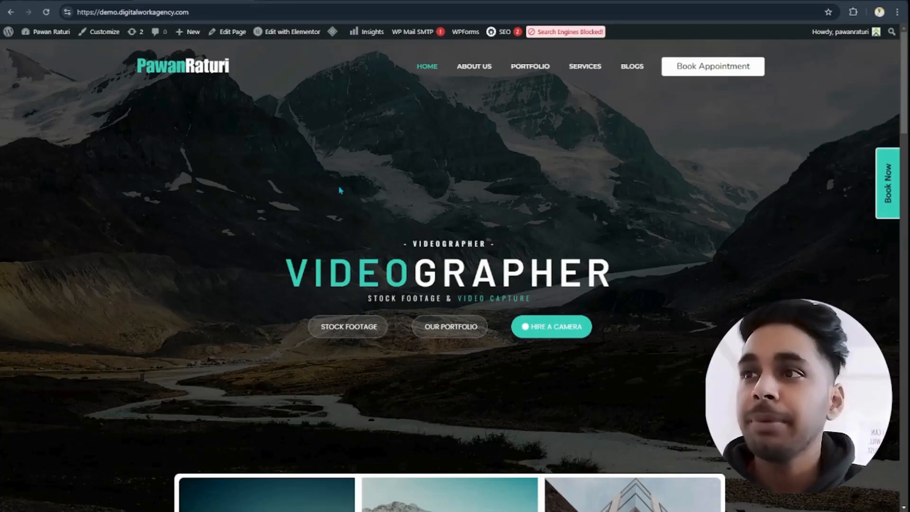
# - Examine the live home page and its floating Book Now button across the hero, gallery and Buy Online sections
pyautogui.scroll(-3, 351, 159)
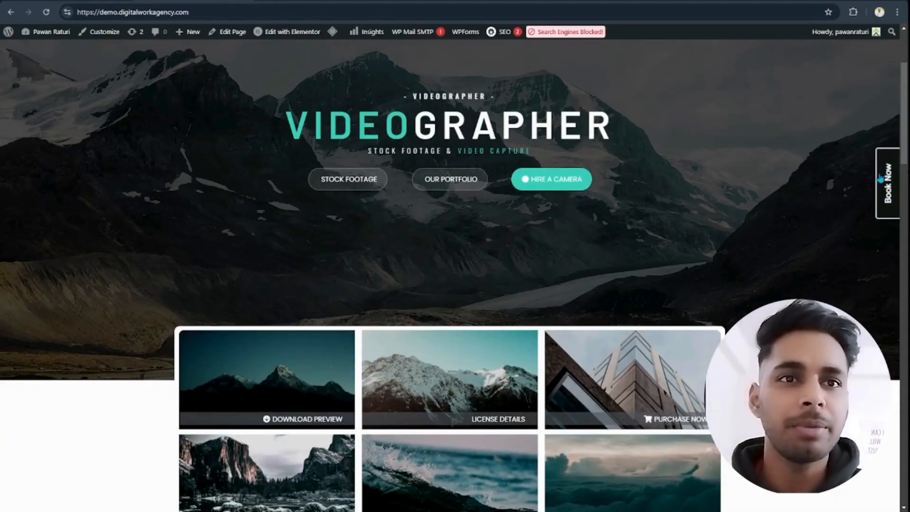
pyautogui.scroll(-9, 880, 180)
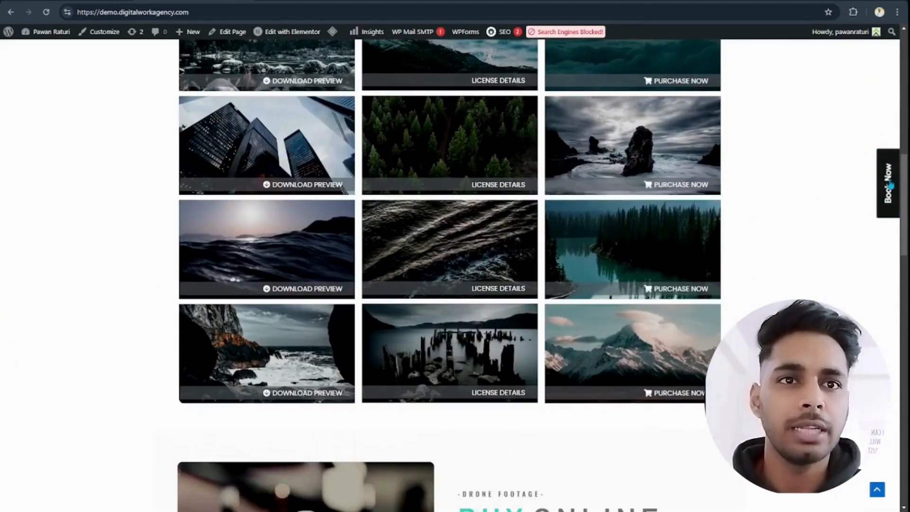
pyautogui.scroll(5, 880, 177)
pyautogui.scroll(-10, 881, 176)
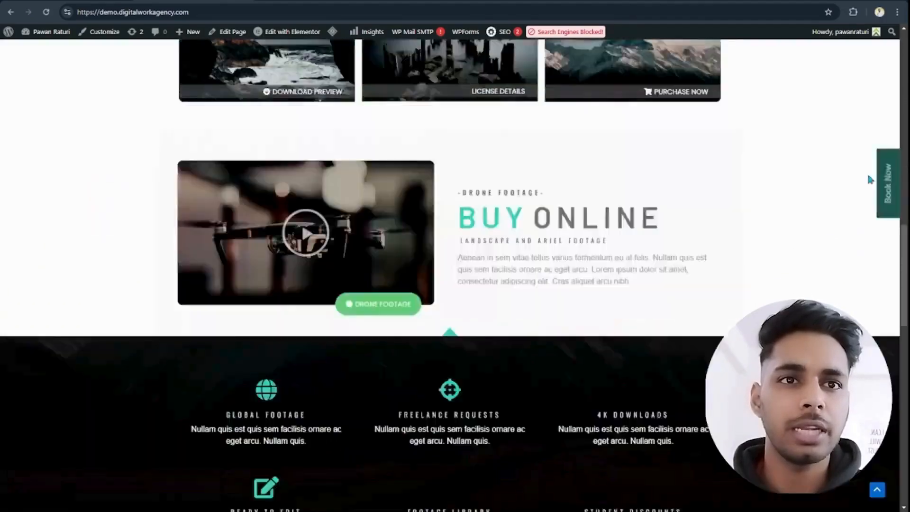
pyautogui.scroll(-5, 878, 175)
pyautogui.scroll(12, 878, 176)
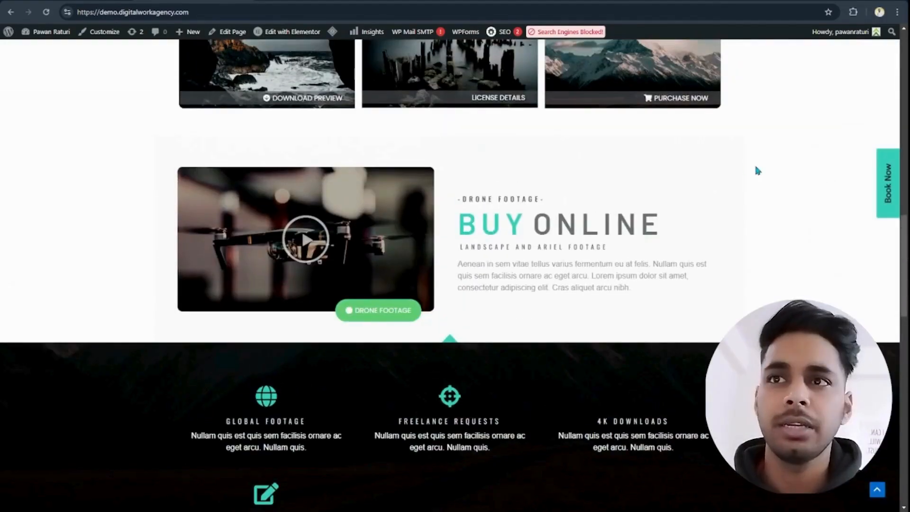
pyautogui.scroll(7, 741, 168)
pyautogui.scroll(-11, 825, 180)
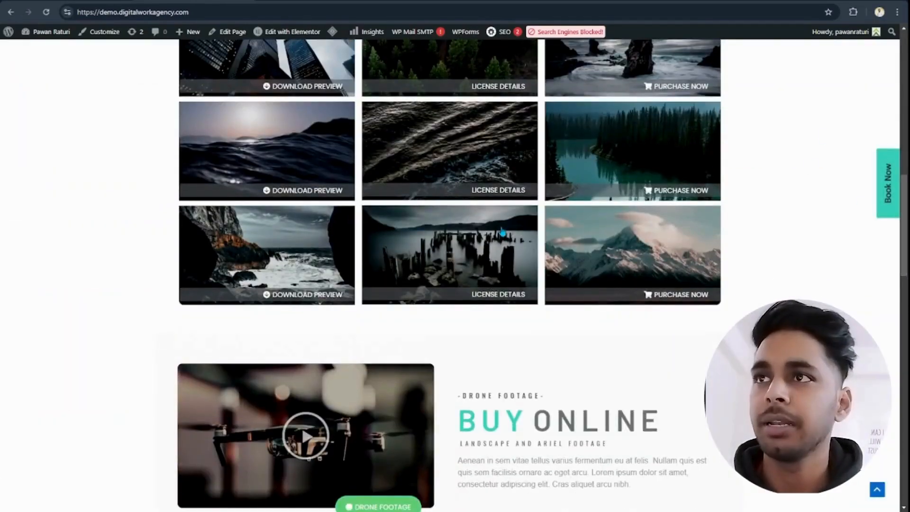
# - Open the WordPress admin in another browser tab and edit the Home page with Elementor from the Pages list
pyautogui.scroll(4, 878, 193)
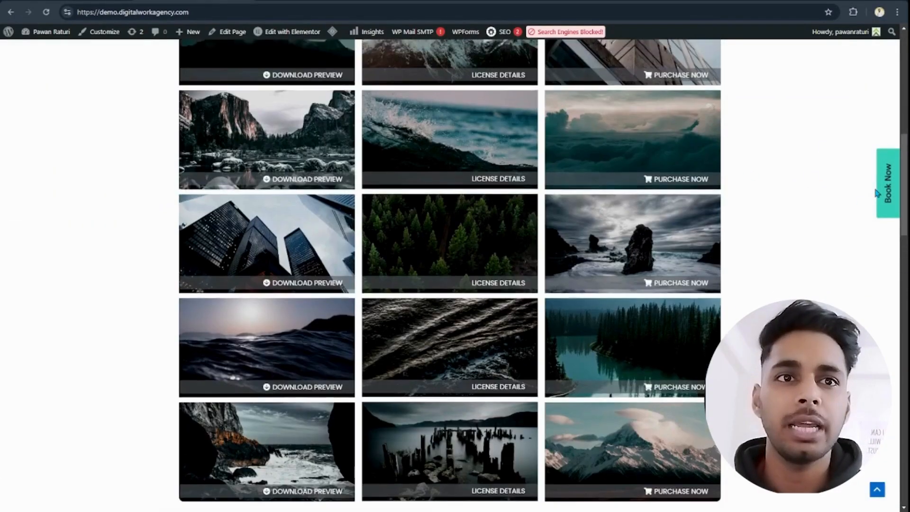
pyautogui.scroll(5, 366, 133)
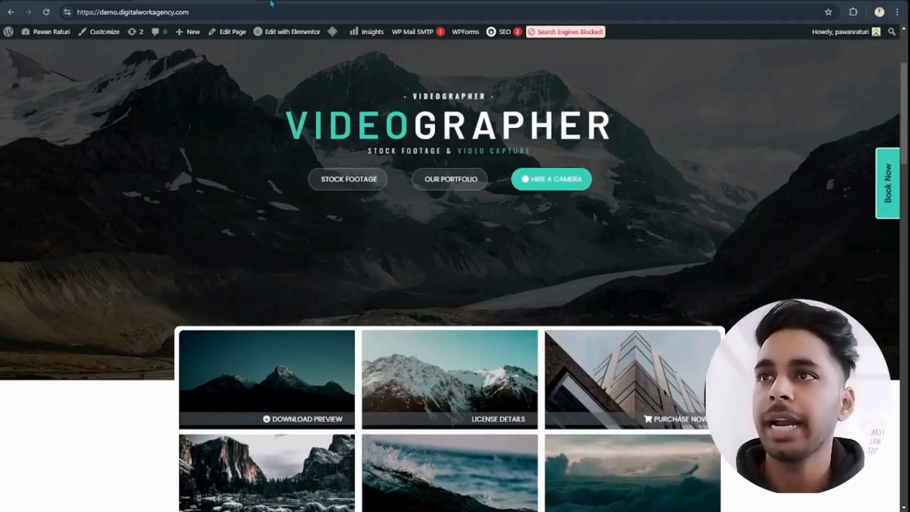
pyautogui.hotkey('ctrl', 't')
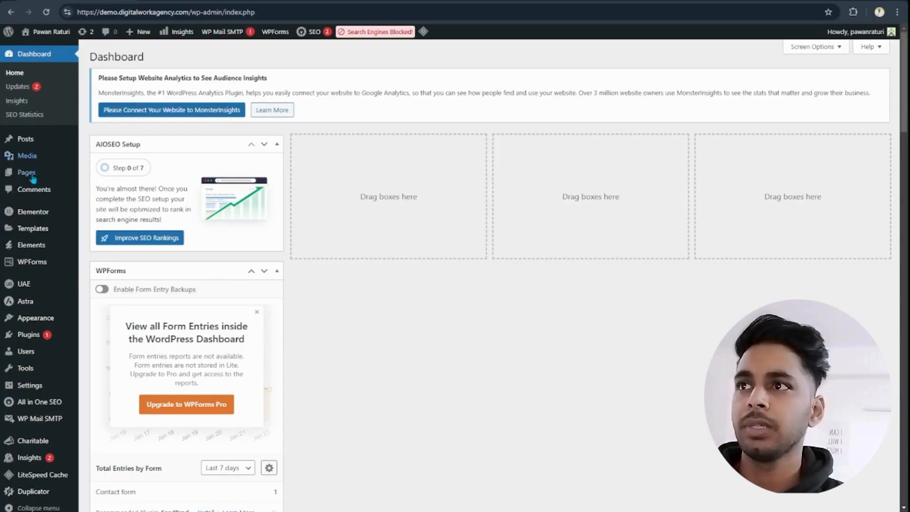
pyautogui.moveTo(30, 178)
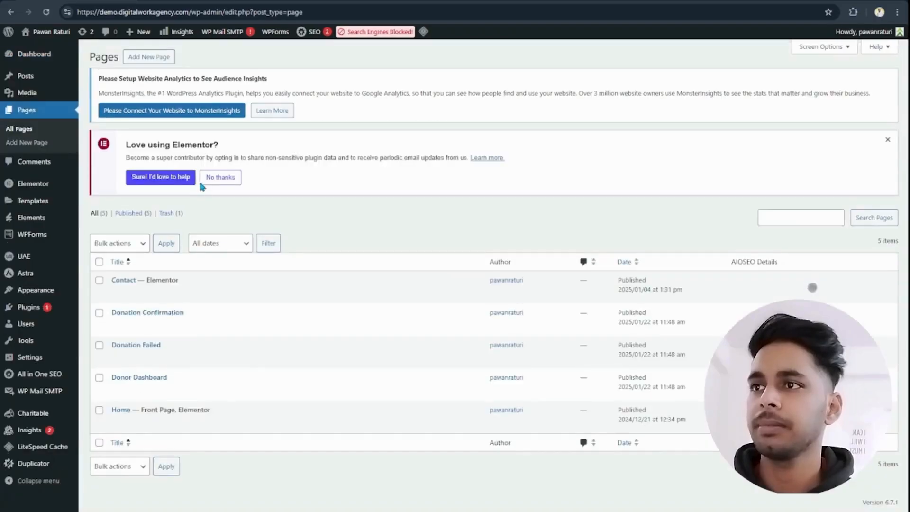
pyautogui.scroll(-3, 147, 458)
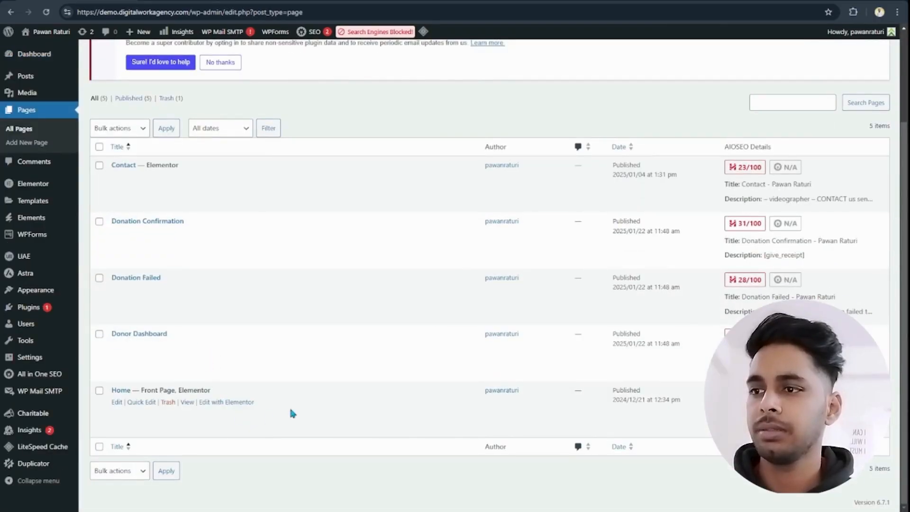
pyautogui.click(232, 402)
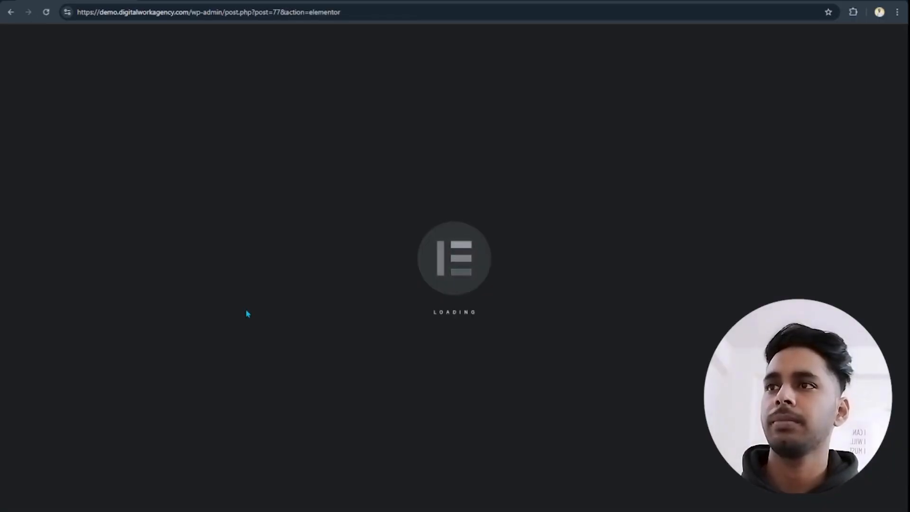
# - Add a Button widget at the end of the Home page, below the Contact Us for a Quote section, and label it "Book Now"
pyautogui.scroll(-10, 478, 206)
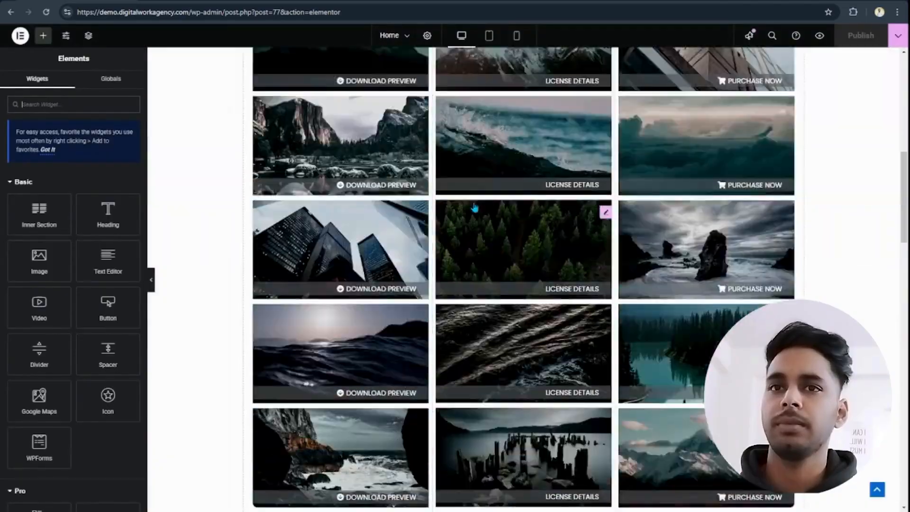
pyautogui.scroll(10, 496, 219)
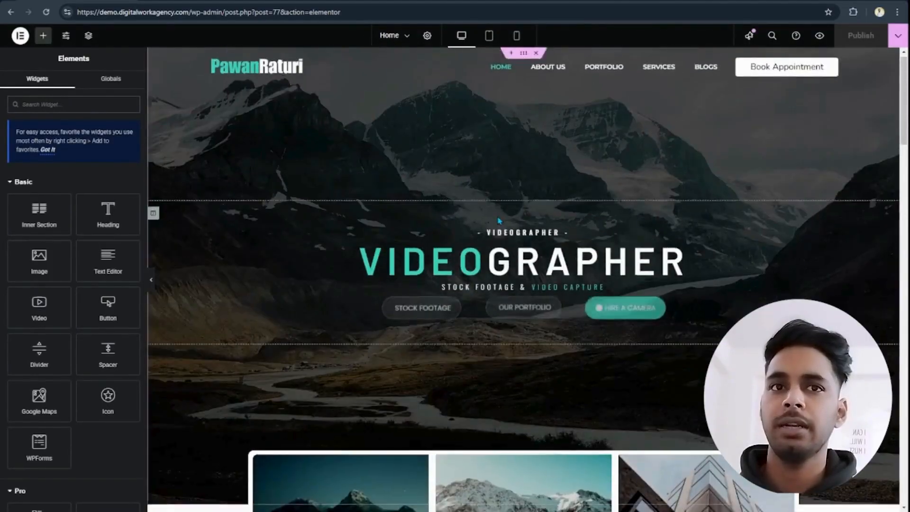
pyautogui.scroll(-5, 742, 158)
pyautogui.scroll(-5, 838, 133)
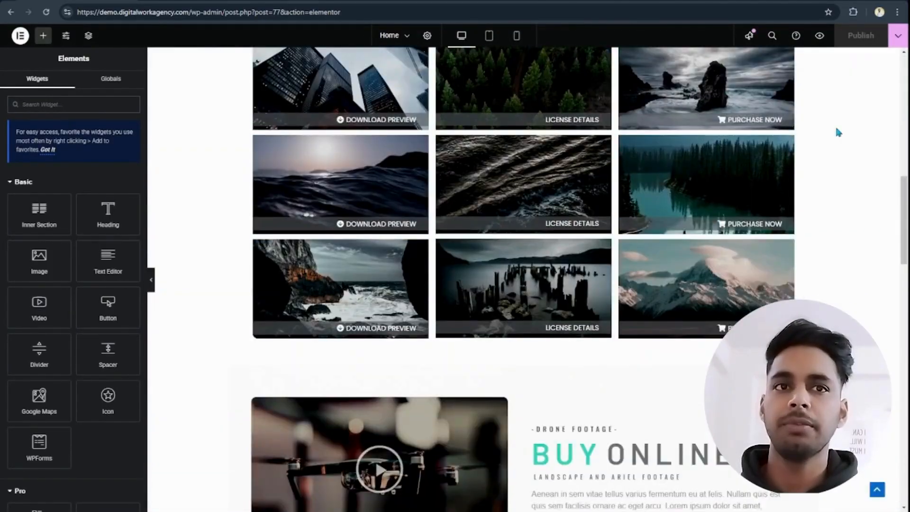
pyautogui.scroll(-20, 880, 173)
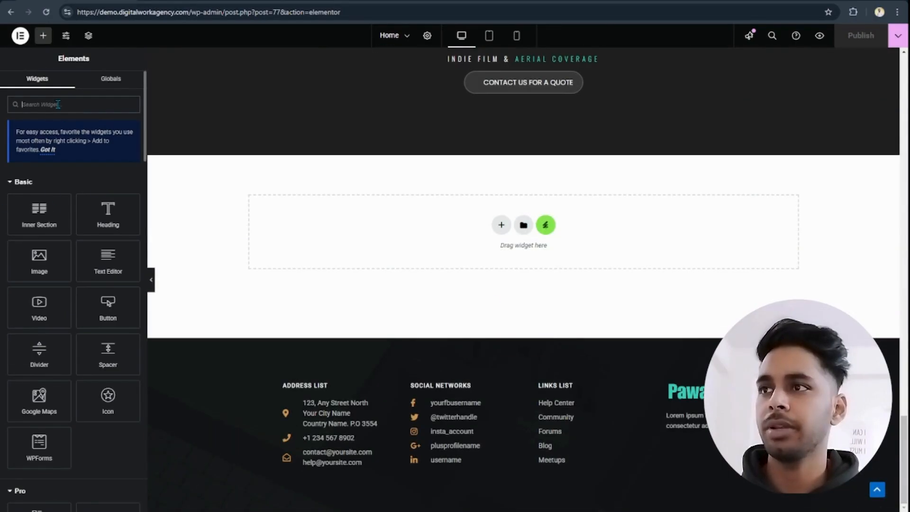
pyautogui.write('button')
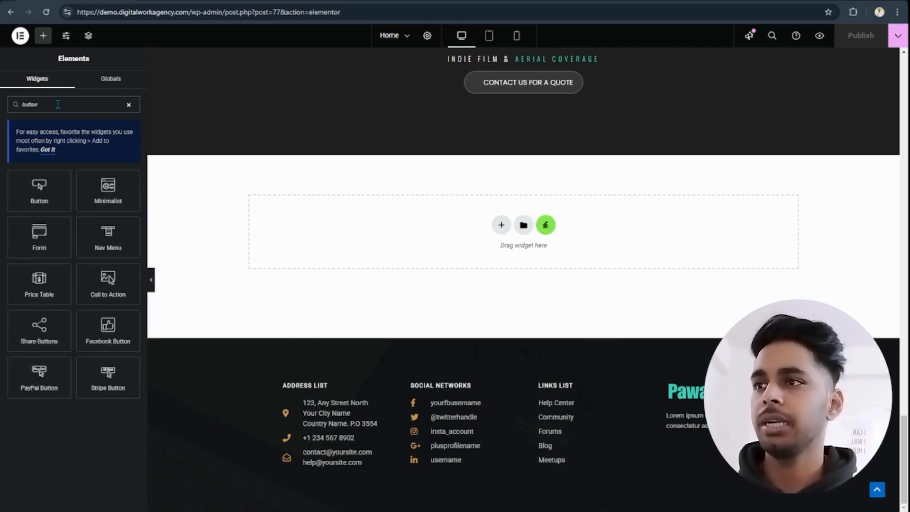
pyautogui.moveTo(37, 190); pyautogui.dragTo(418, 228)
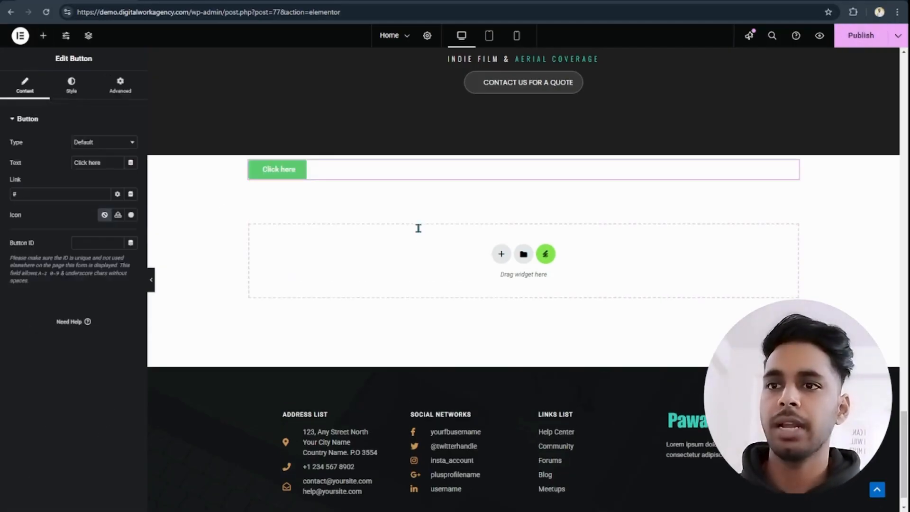
pyautogui.write('Book Now')
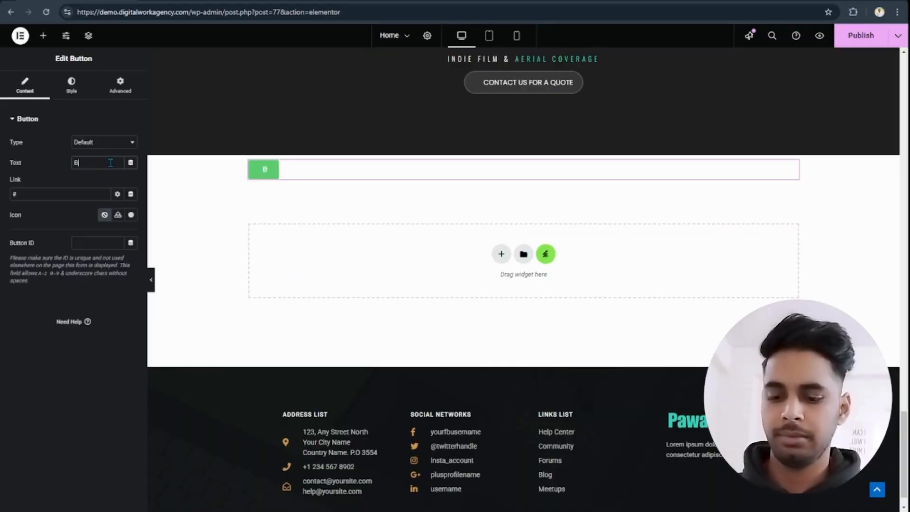
# - Set the Book Now button's typography to size 17 px and weight 600 (Semi Bold)
pyautogui.click(71, 84)
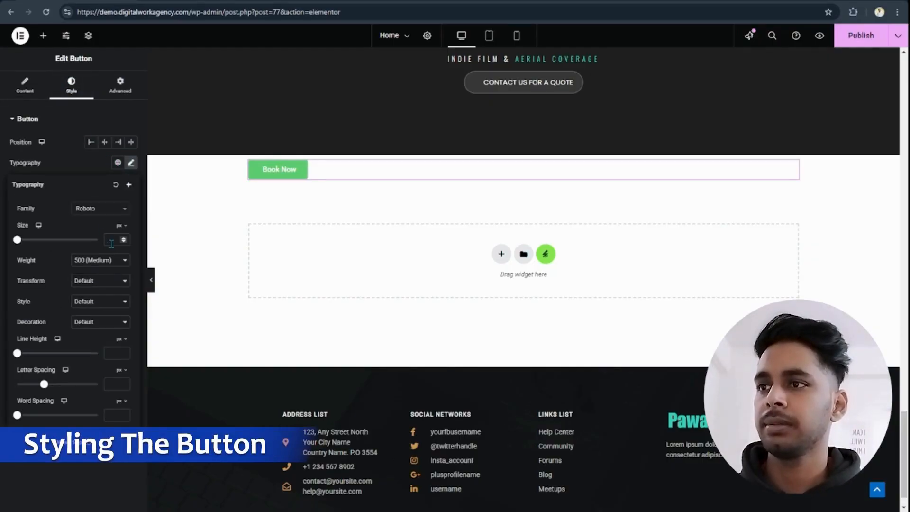
pyautogui.click(114, 244)
pyautogui.write('17')
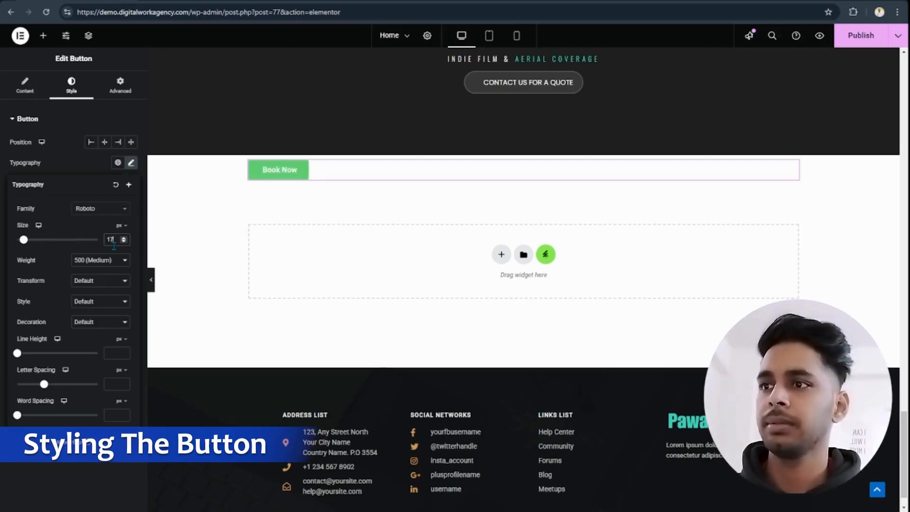
pyautogui.click(103, 337)
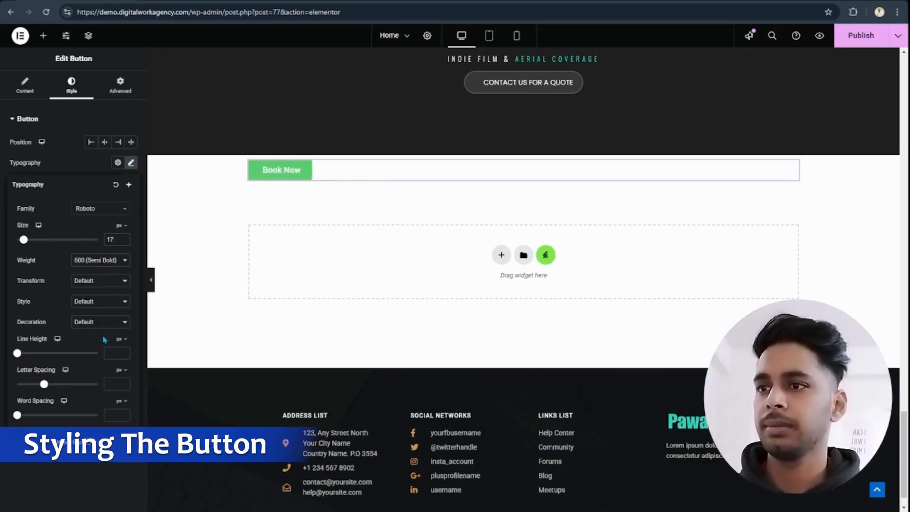
pyautogui.click(82, 173)
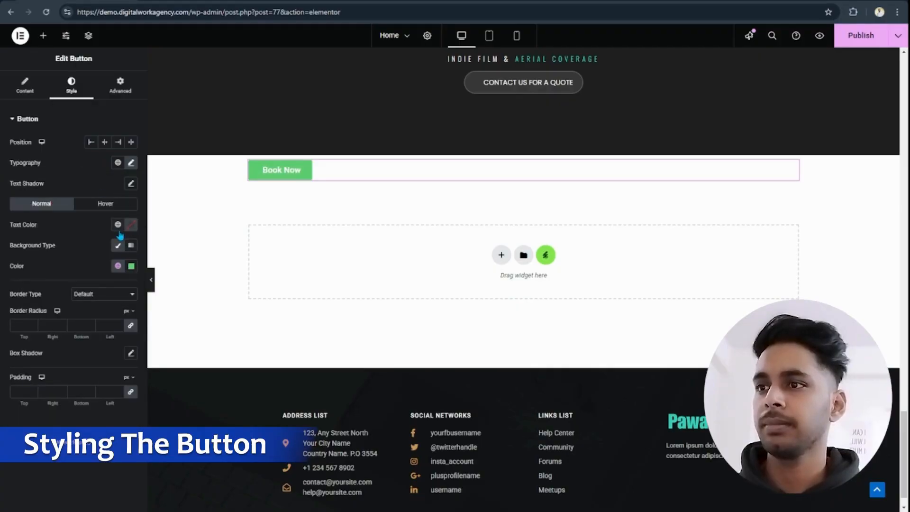
# - Give the Book Now button a dark global text color and the teal New Global Color as its background
pyautogui.click(118, 225)
pyautogui.click(56, 408)
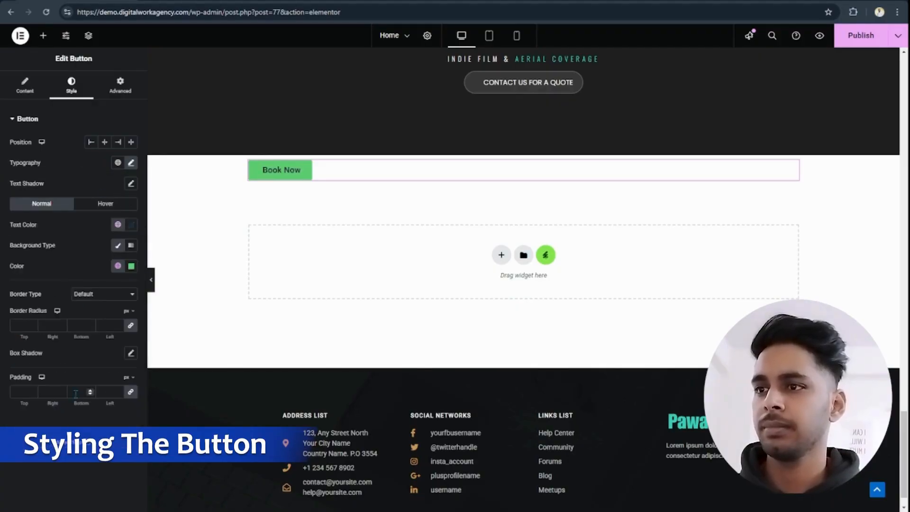
pyautogui.click(118, 266)
pyautogui.scroll(-1, 65, 382)
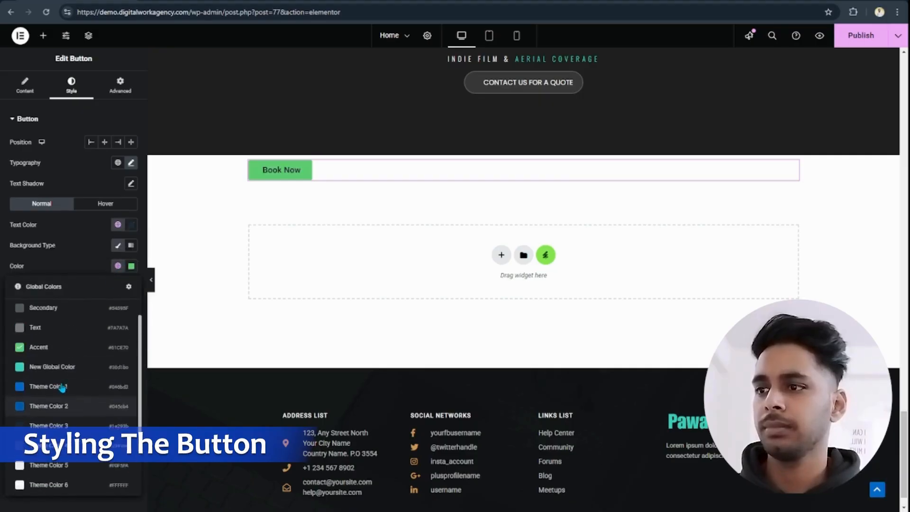
pyautogui.scroll(1, 63, 388)
pyautogui.click(62, 393)
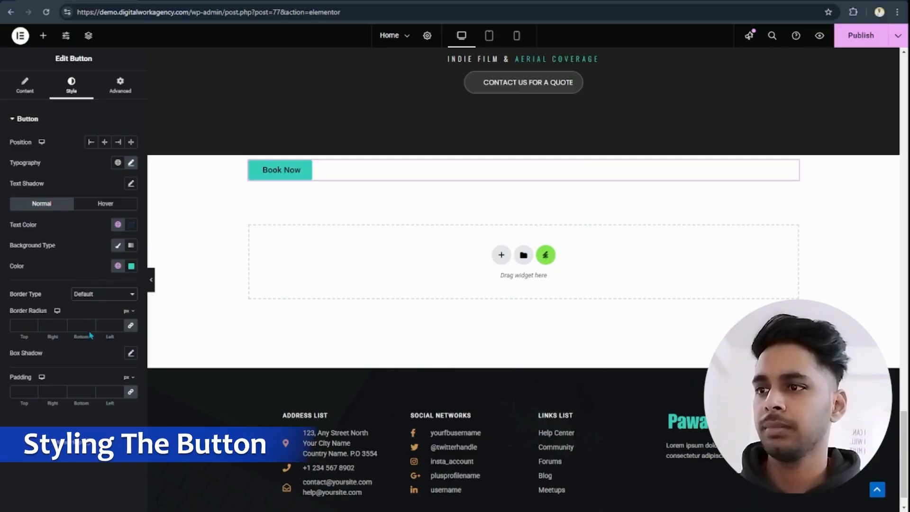
# - Give the button a solid 2 px border on all sides with border radius values of 10, 9, 0 and 0 px
pyautogui.click(90, 335)
pyautogui.write('2')
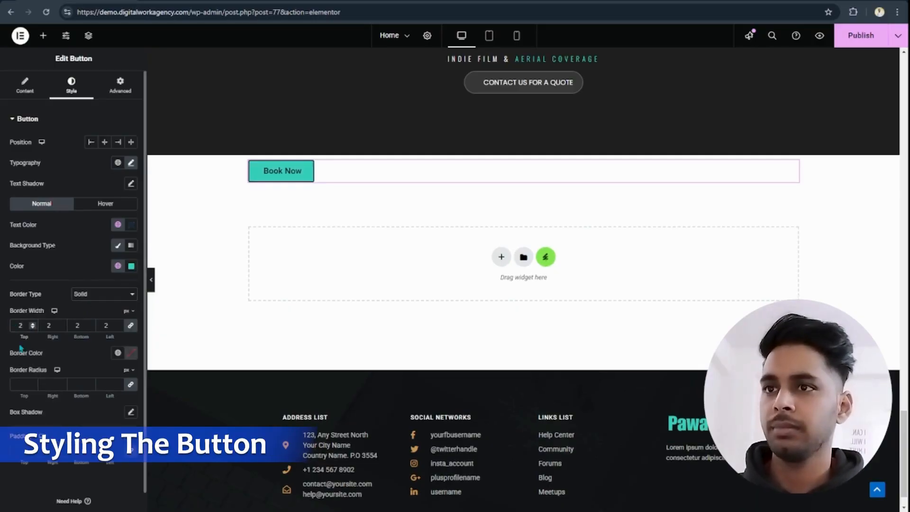
pyautogui.click(19, 385)
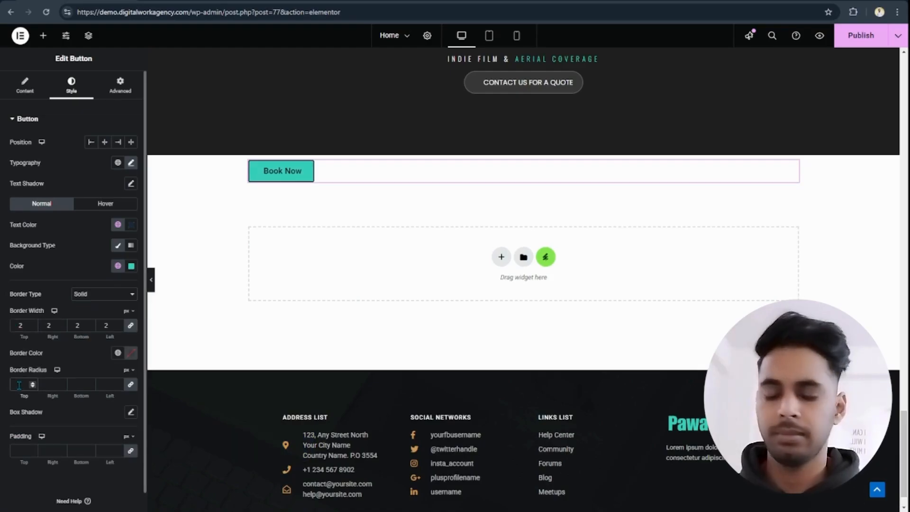
pyautogui.write('0')
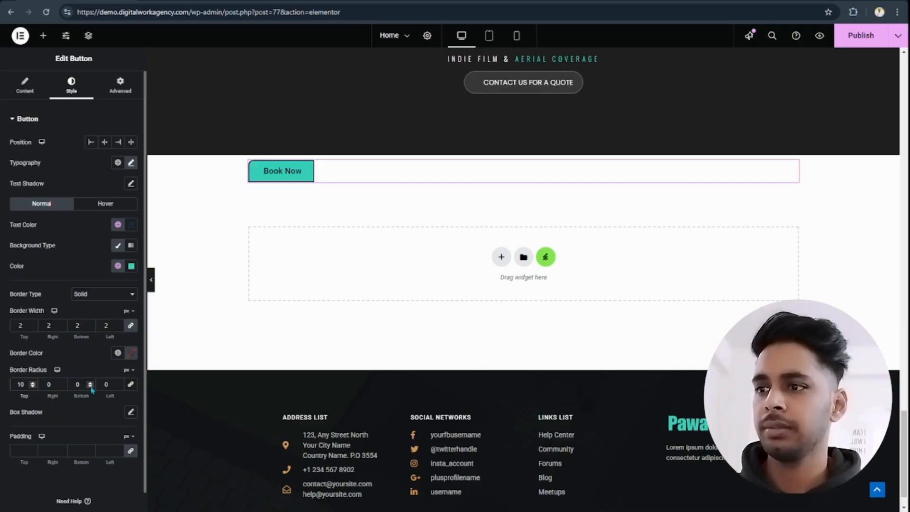
pyautogui.click(49, 385)
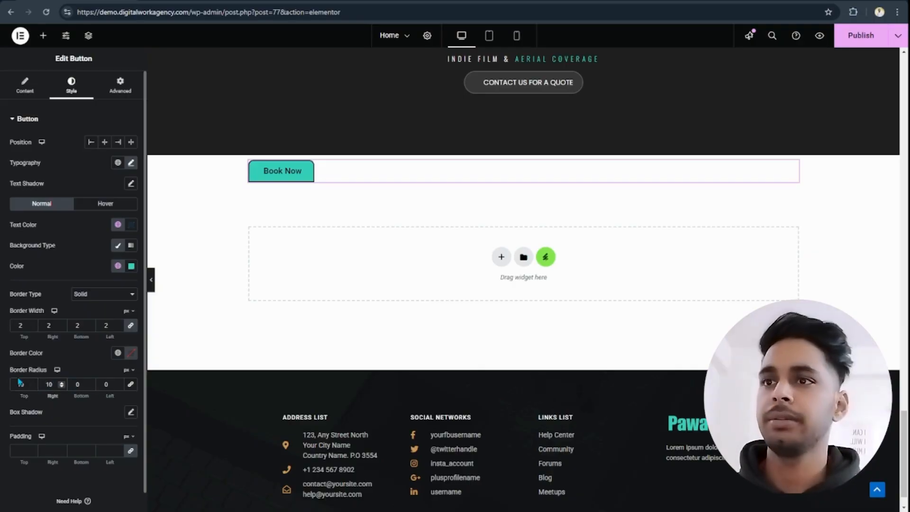
pyautogui.scroll(-1, 65, 384)
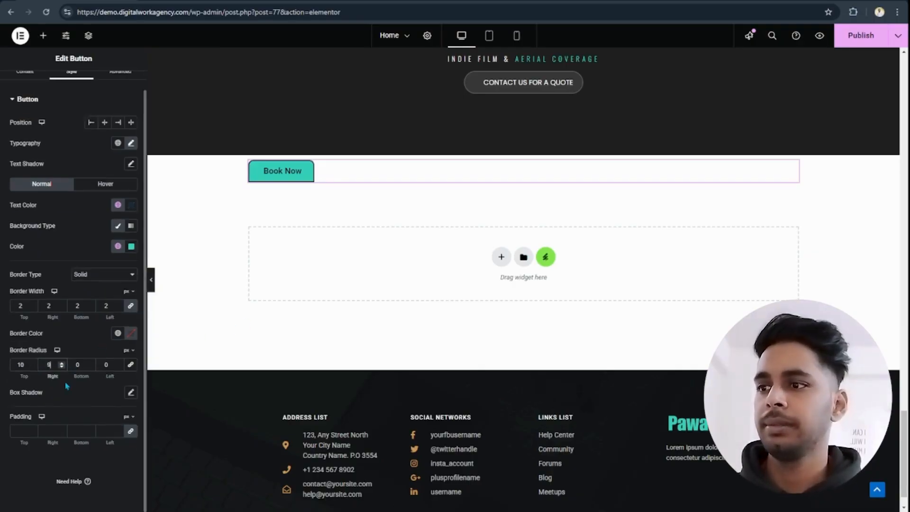
# - Set the button's padding to 15 px top and bottom and 30 px right and left, and add a default box shadow
pyautogui.click(18, 433)
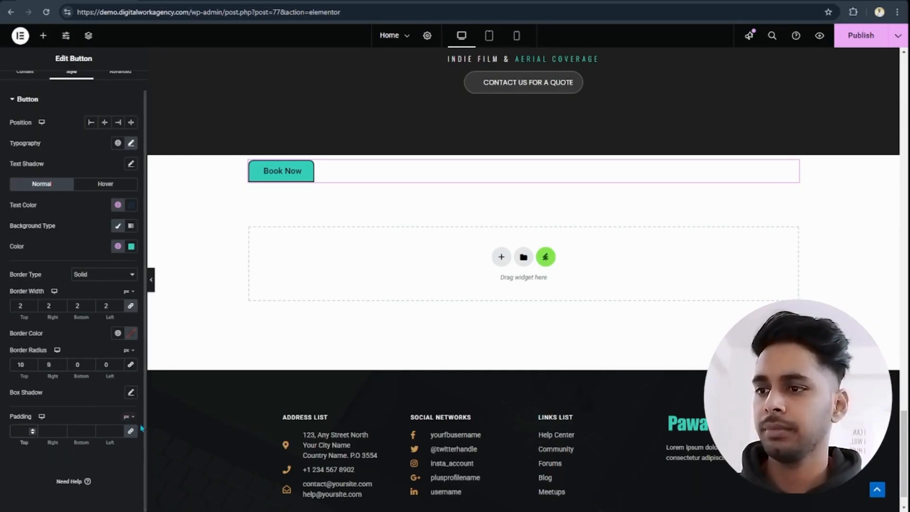
pyautogui.write('0')
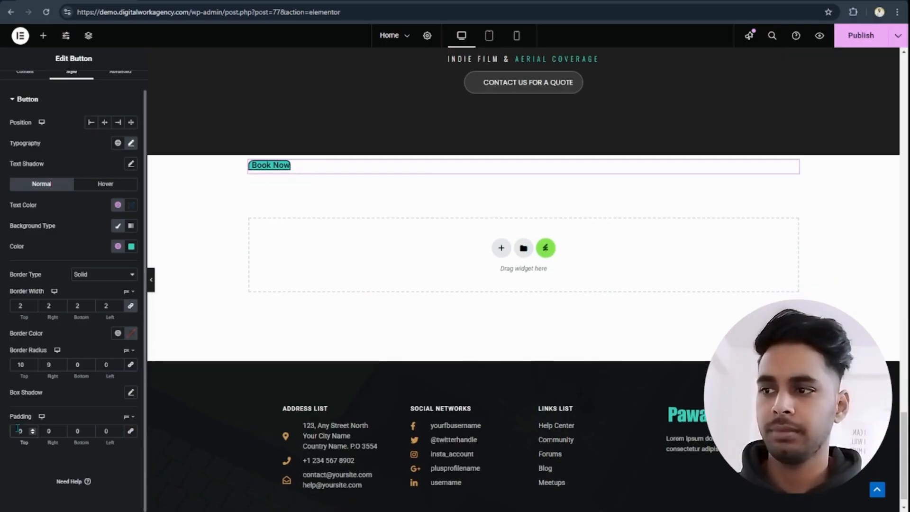
pyautogui.write('15')
pyautogui.press('Delete')
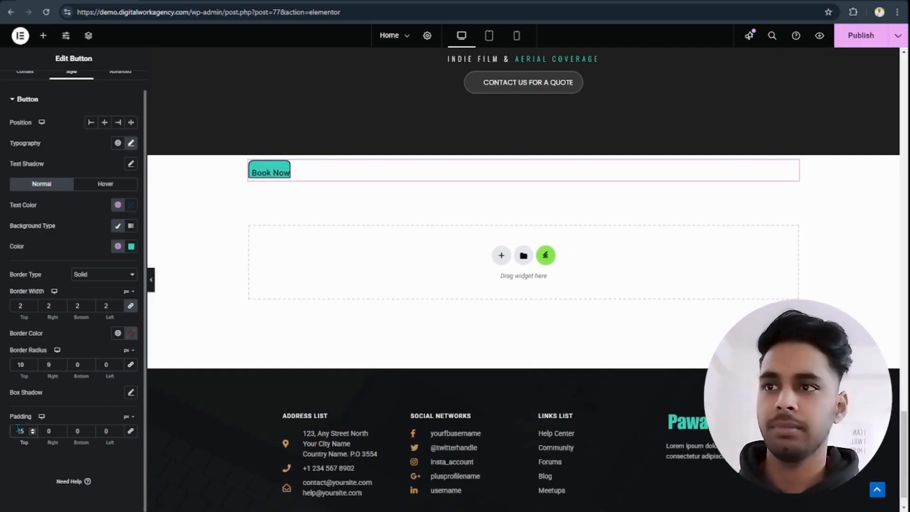
pyautogui.click(80, 430)
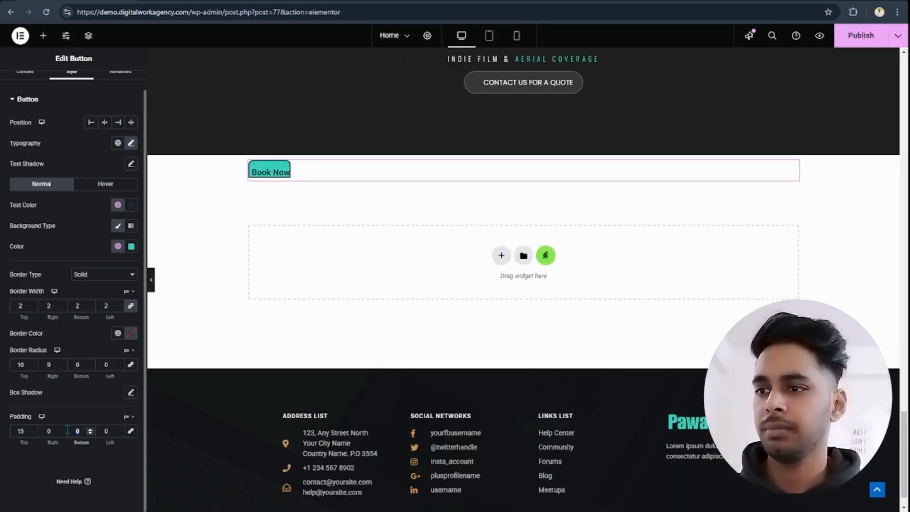
pyautogui.write('15')
pyautogui.click(47, 430)
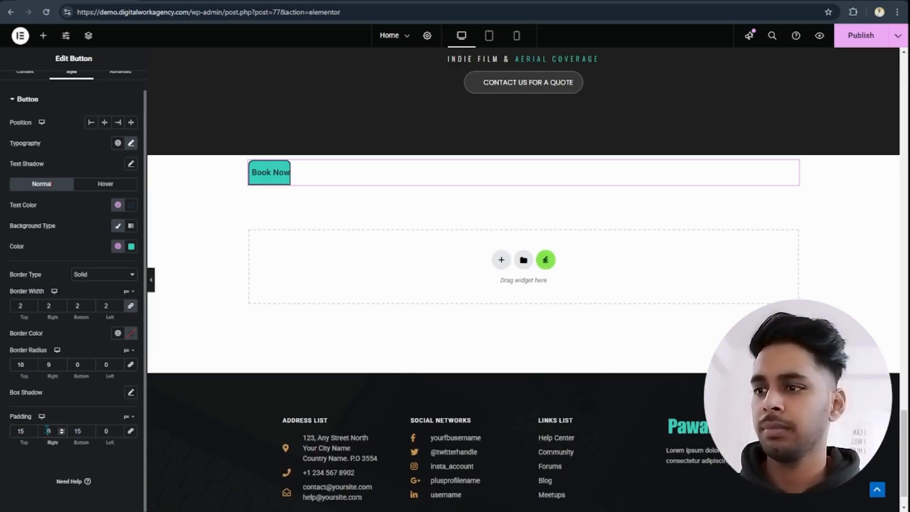
pyautogui.write('30')
pyautogui.click(105, 430)
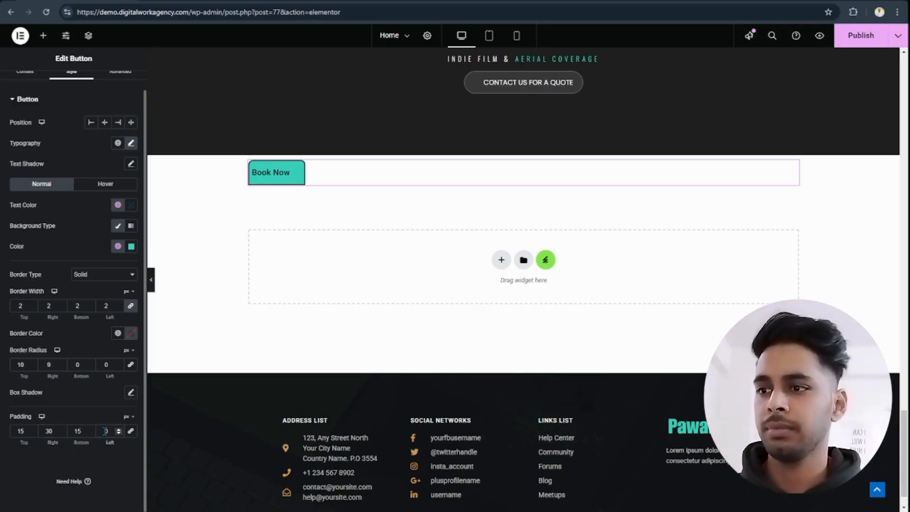
pyautogui.write('30')
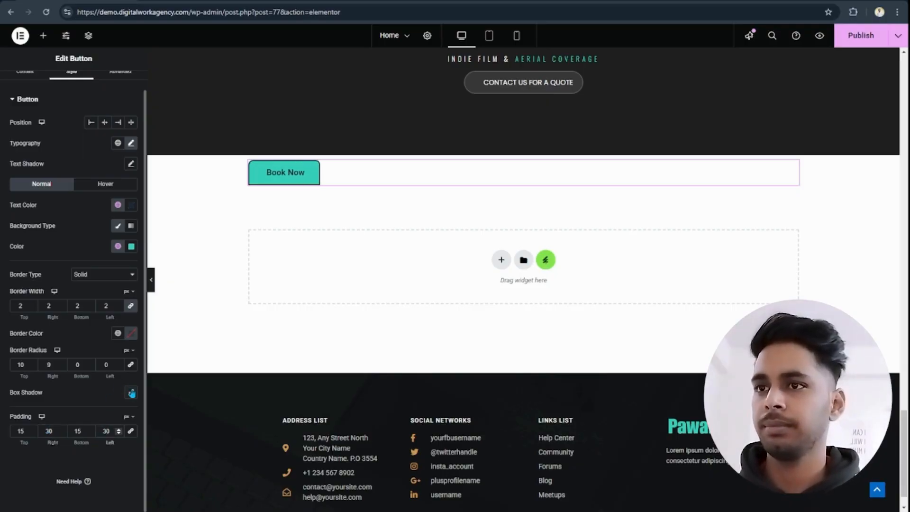
pyautogui.click(131, 393)
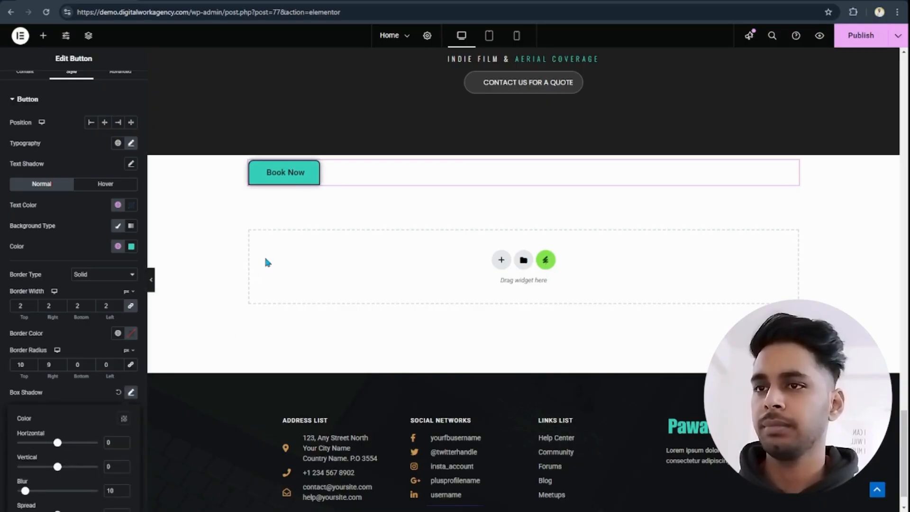
# - Assign the CSS class book-now-btn to the Book Now button
pyautogui.scroll(1, 78, 128)
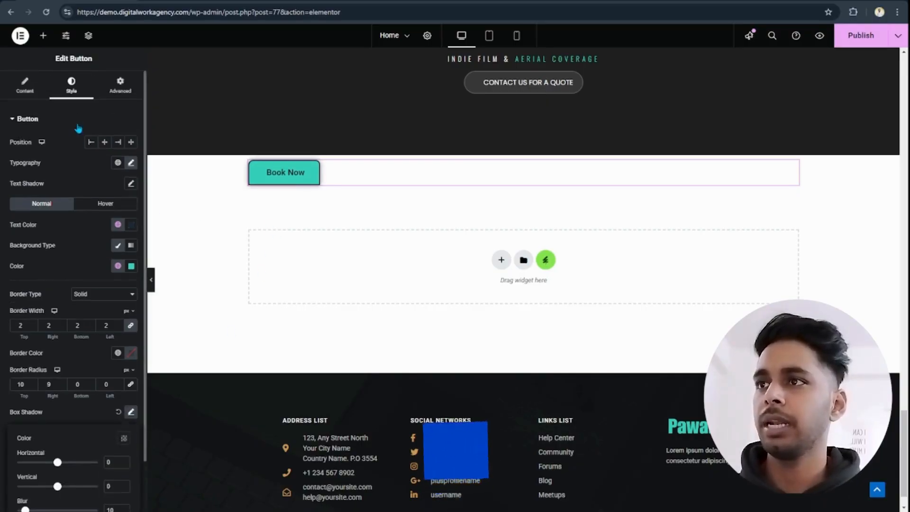
pyautogui.click(120, 86)
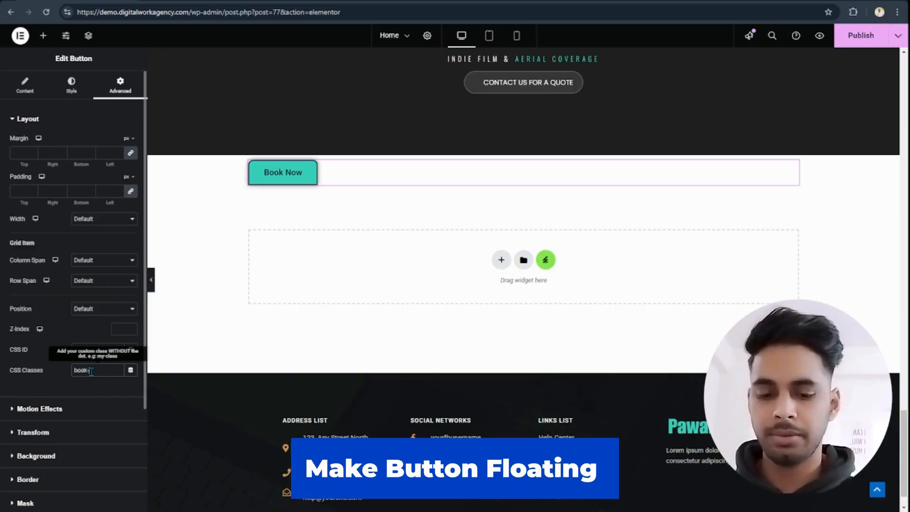
pyautogui.click(91, 373)
pyautogui.write('book-now-btn')
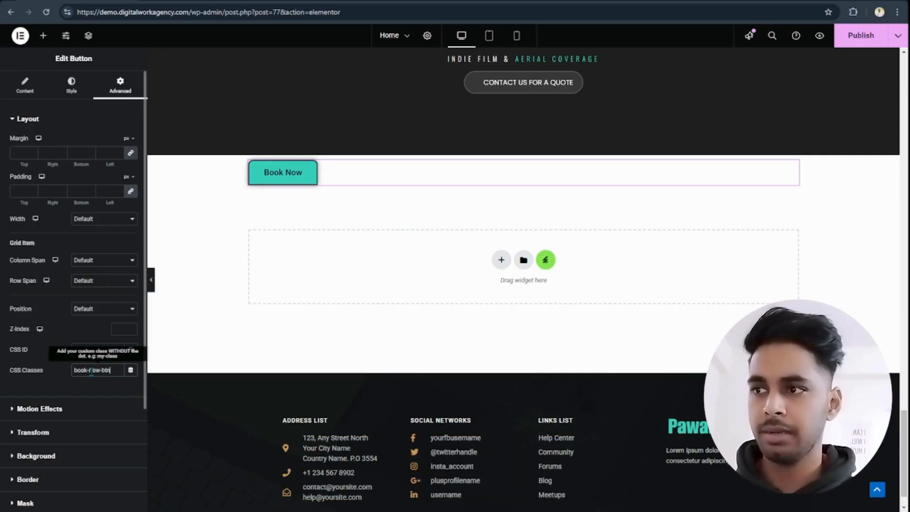
# - Add custom CSS to the button that applies transform: rotate(270deg); to the .book-now-btn class
pyautogui.hotkey('ctrl', 'a')
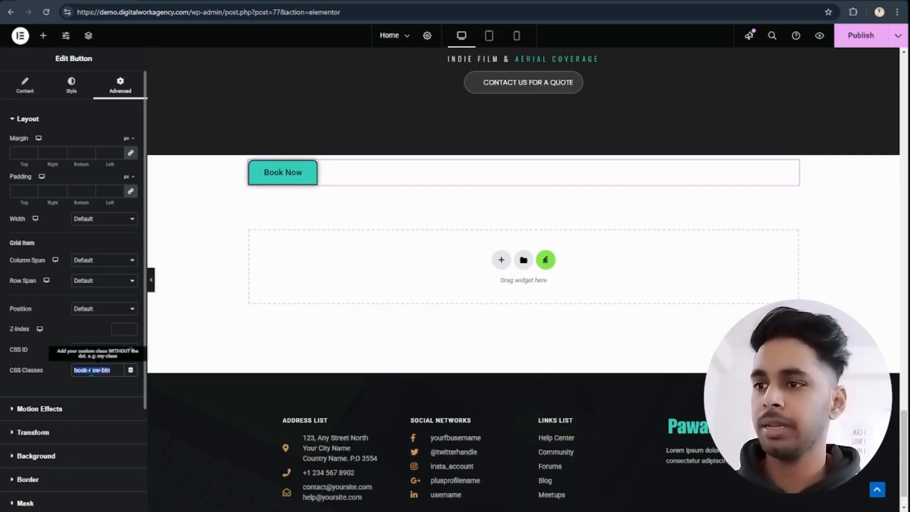
pyautogui.scroll(-3, 91, 372)
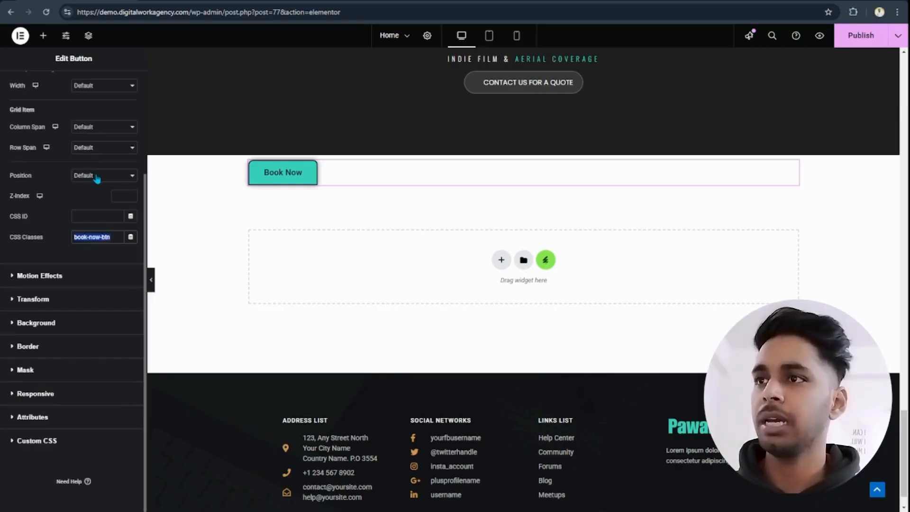
pyautogui.click(45, 443)
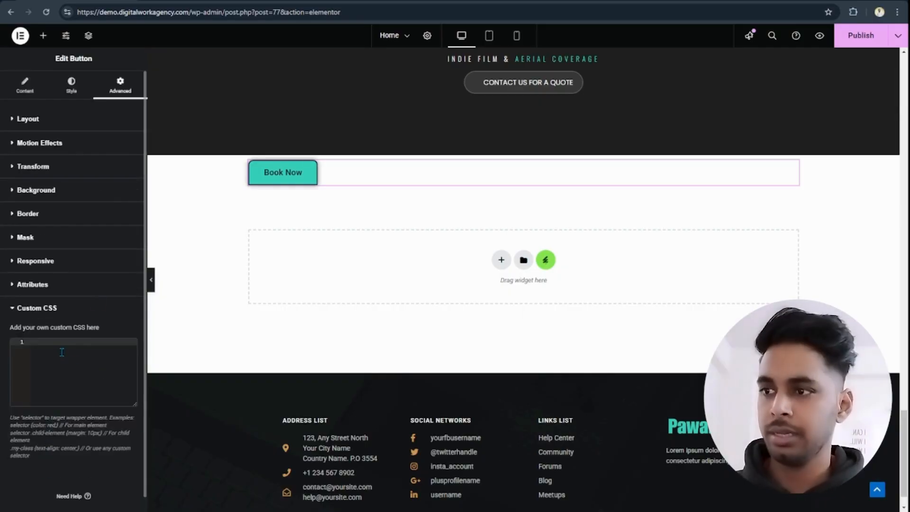
pyautogui.write('.book-now-btn{')
pyautogui.press('Return')
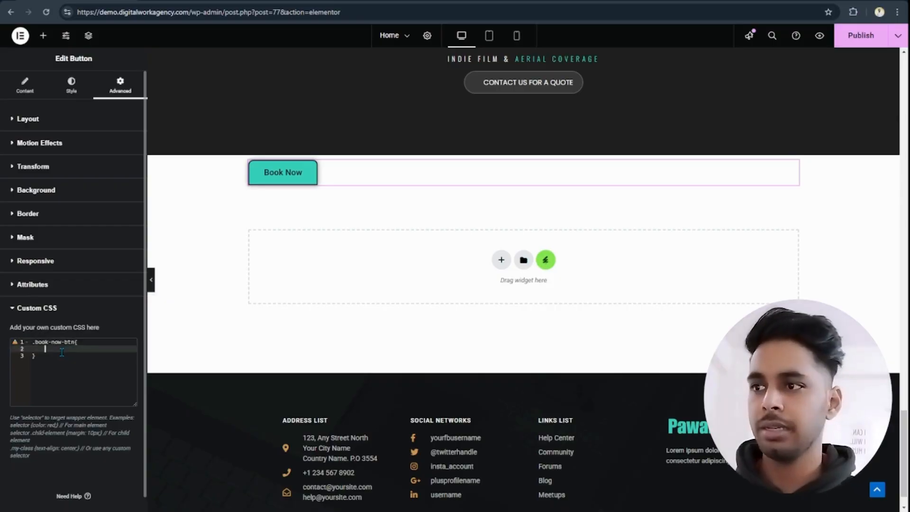
pyautogui.write('transfor')
pyautogui.press('Return')
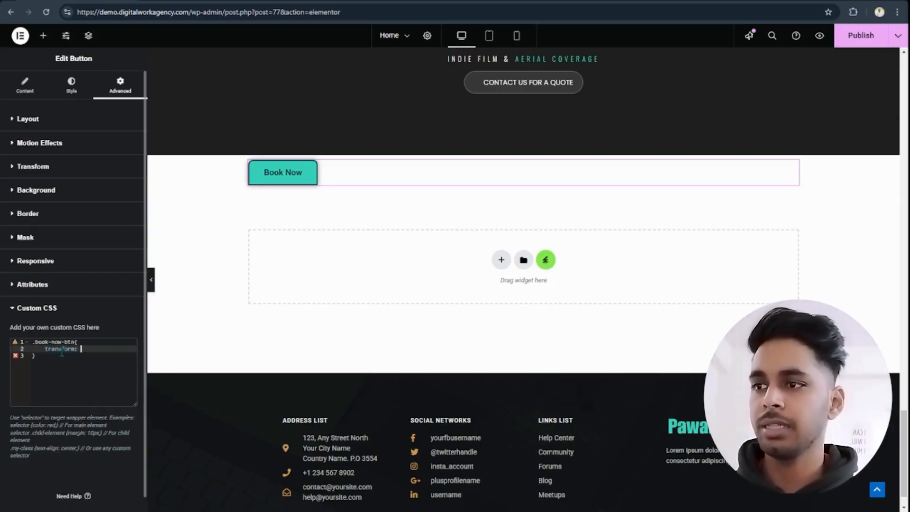
pyautogui.write('rotate')
pyautogui.press('Return')
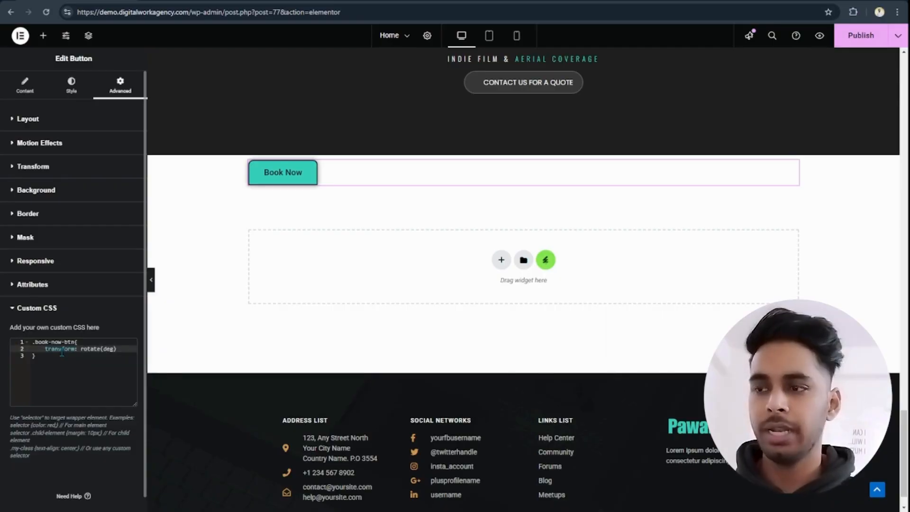
pyautogui.write('270')
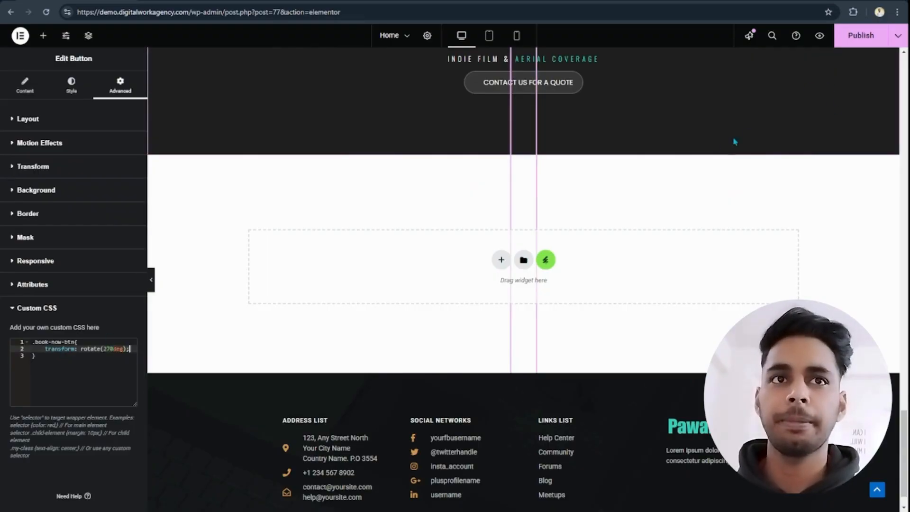
pyautogui.scroll(3, 539, 254)
pyautogui.scroll(-3, 539, 254)
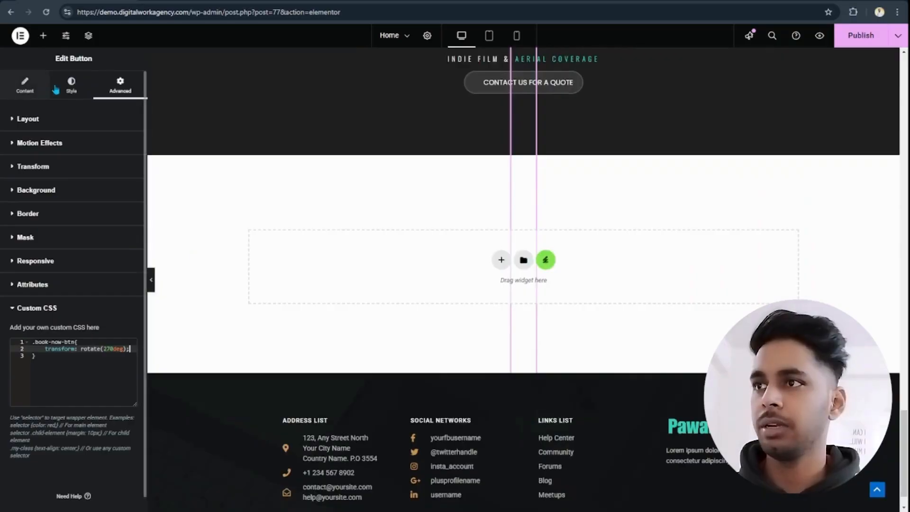
# - Center the Book Now button's position and set its width to Inline (auto)
pyautogui.click(71, 85)
pyautogui.click(104, 143)
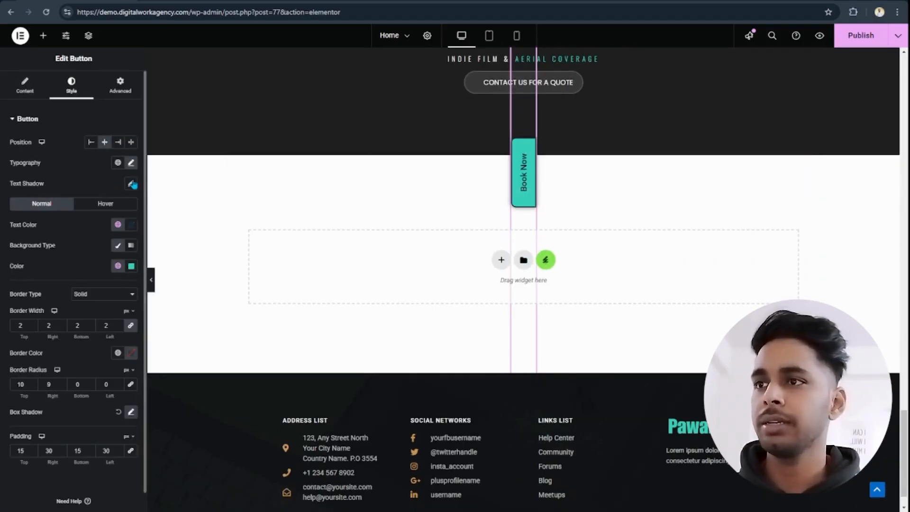
pyautogui.click(117, 86)
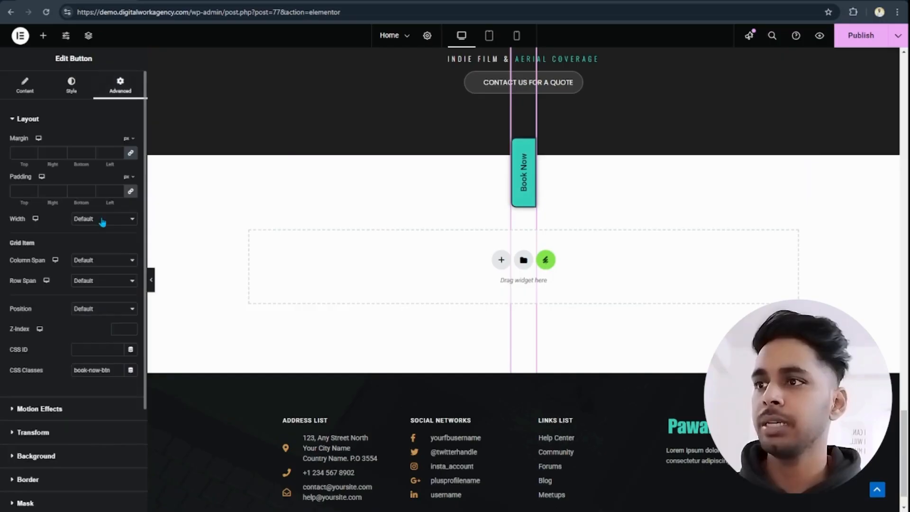
pyautogui.click(95, 257)
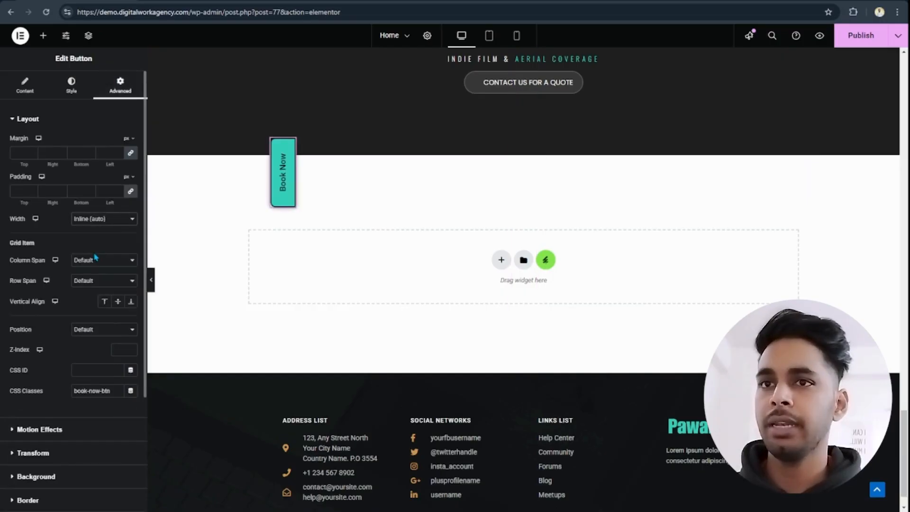
# - Set the Book Now button's position to Fixed with its horizontal orientation on the right
pyautogui.scroll(-1, 97, 367)
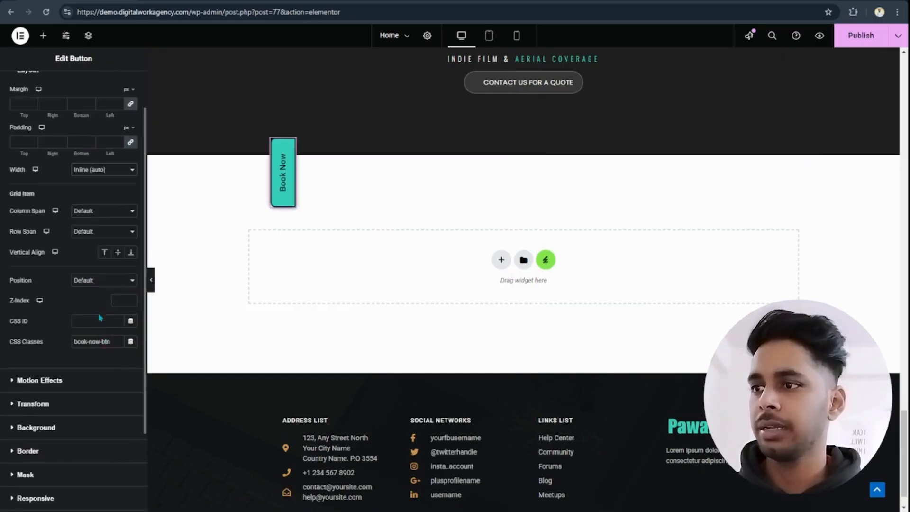
pyautogui.click(105, 317)
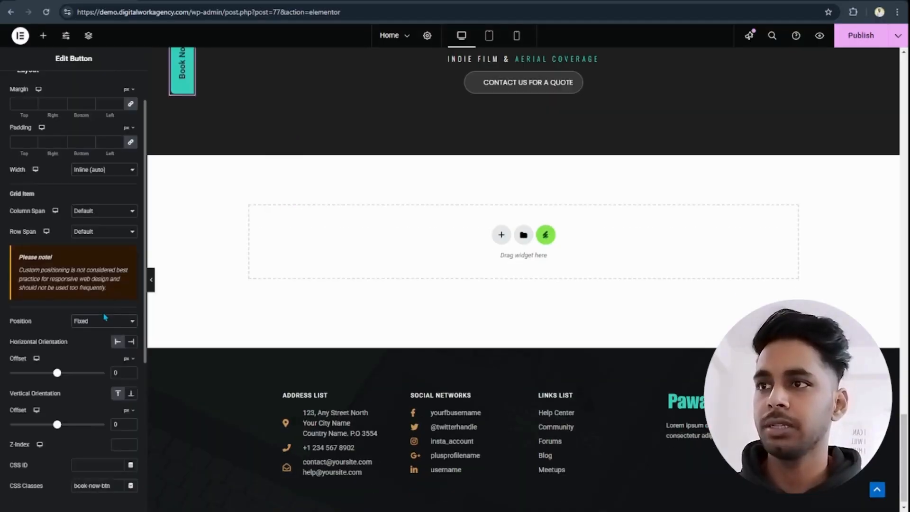
pyautogui.click(131, 344)
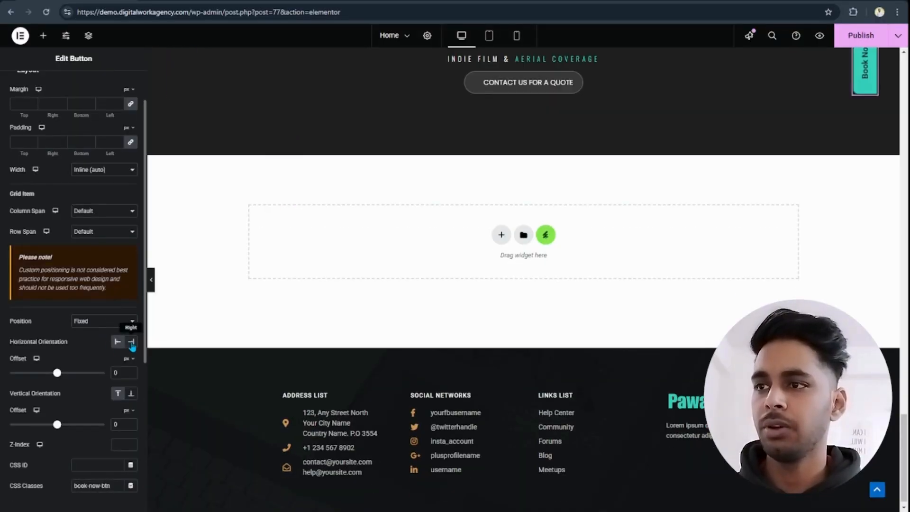
pyautogui.scroll(4, 360, 280)
pyautogui.scroll(-4, 364, 288)
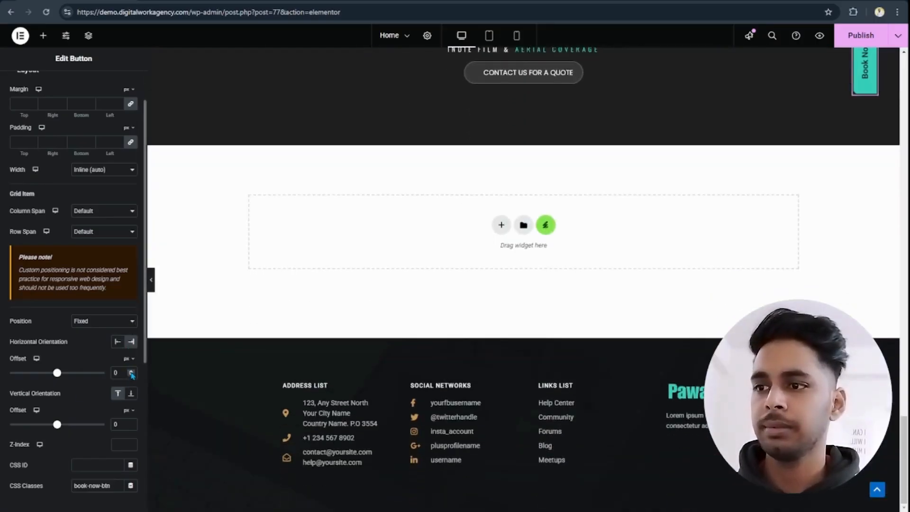
# - Set the fixed button's horizontal offset to -50 px and its vertical offset to 300 px
pyautogui.press('BackSpace')
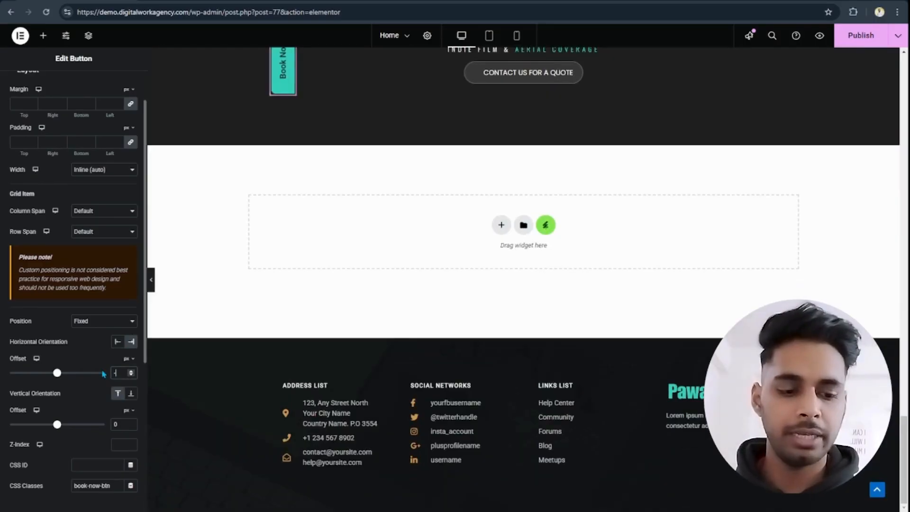
pyautogui.write('-50')
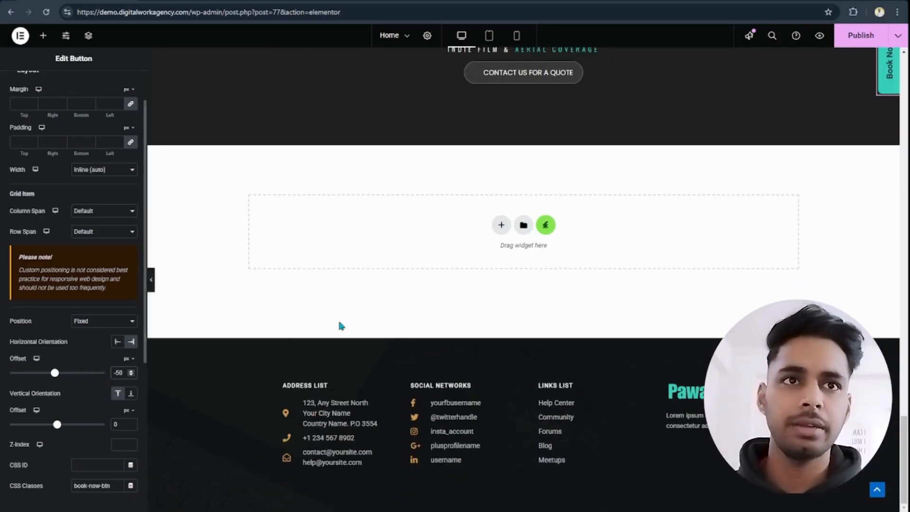
pyautogui.scroll(2, 337, 318)
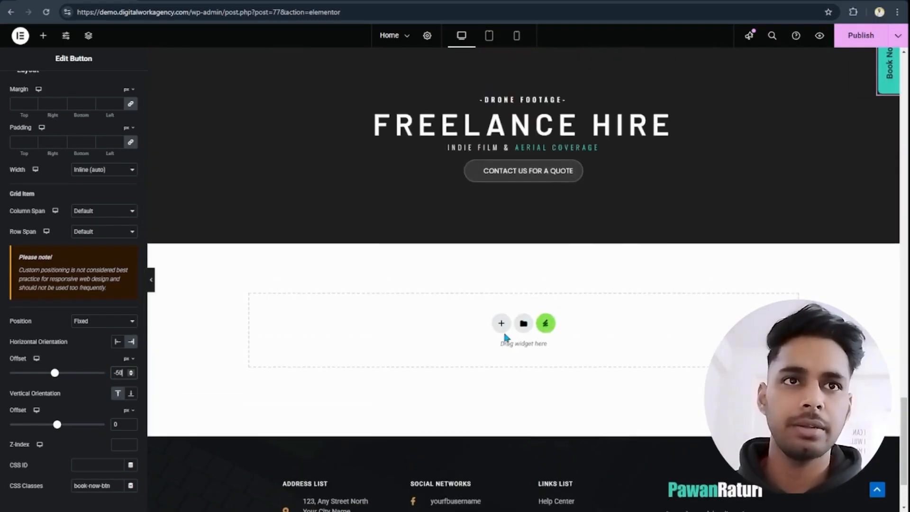
pyautogui.click(121, 423)
pyautogui.press('BackSpace')
pyautogui.write('300')
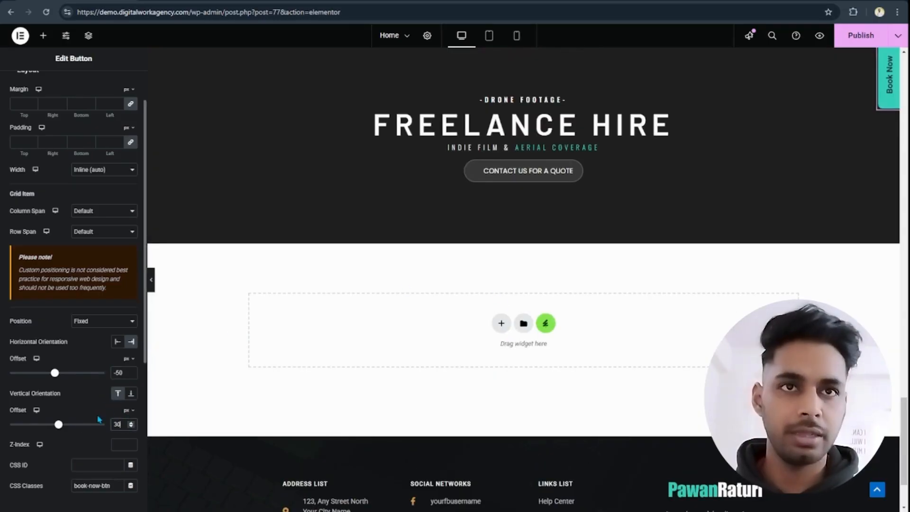
pyautogui.scroll(-2, 503, 329)
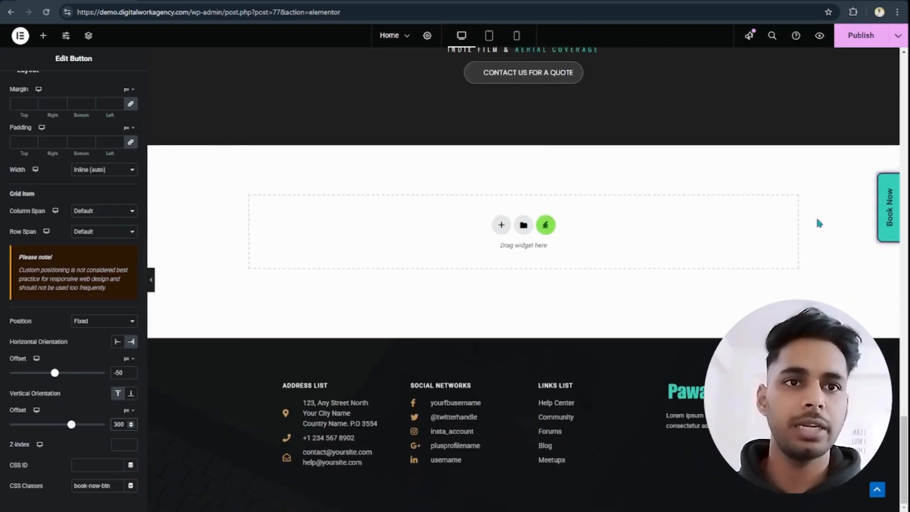
pyautogui.scroll(4, 818, 247)
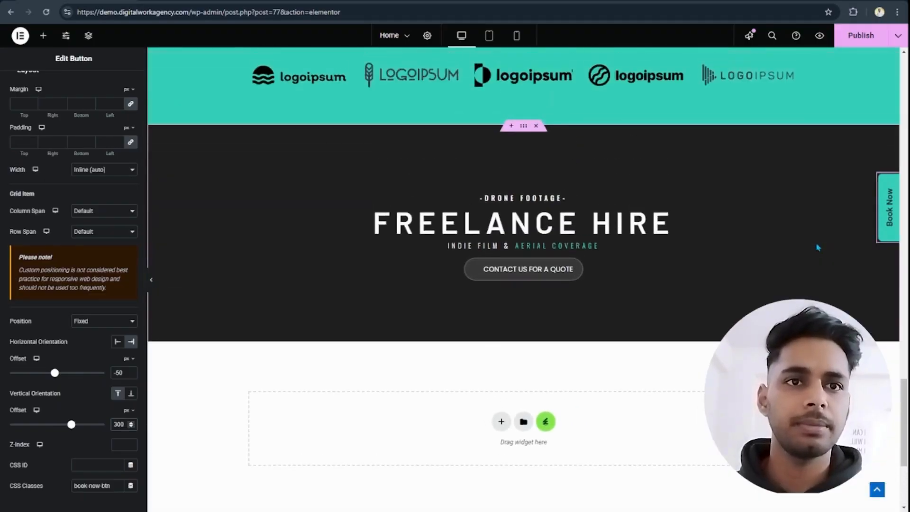
pyautogui.scroll(7, 817, 247)
pyautogui.scroll(-3, 817, 248)
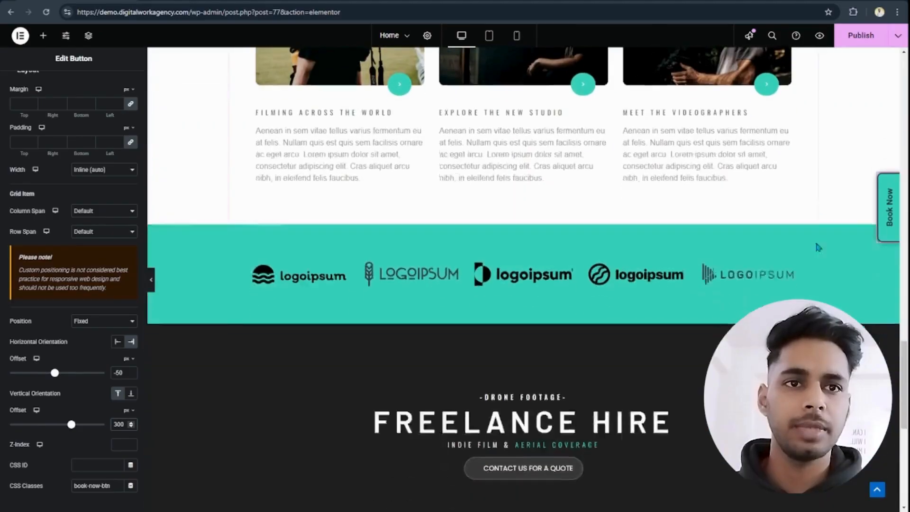
pyautogui.scroll(6, 152, 81)
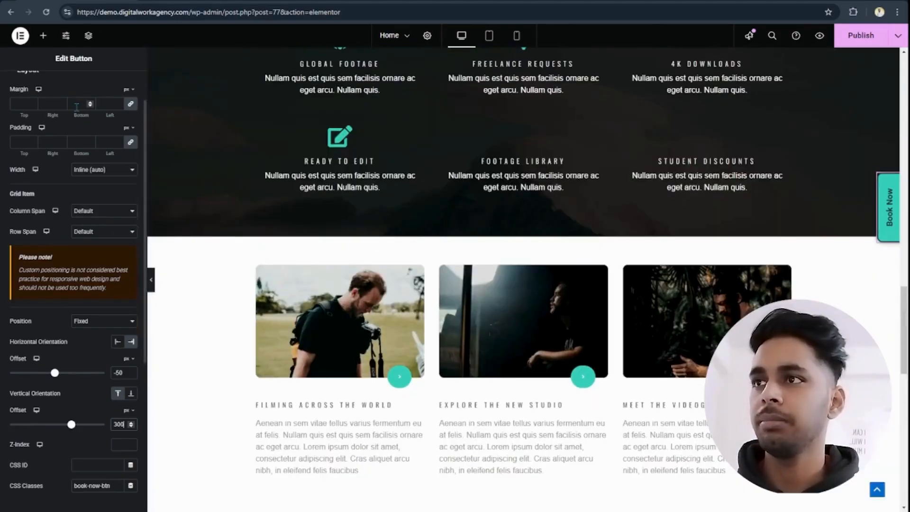
# - Give the Book Now button's border the white global Theme Color 6
pyautogui.scroll(1, 71, 100)
pyautogui.click(71, 92)
pyautogui.scroll(-1, 88, 303)
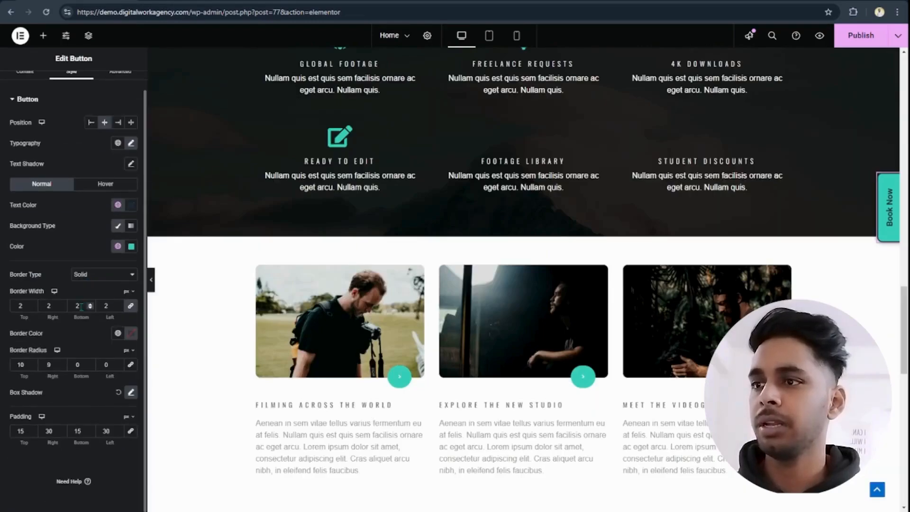
pyautogui.click(118, 334)
pyautogui.scroll(-2, 102, 275)
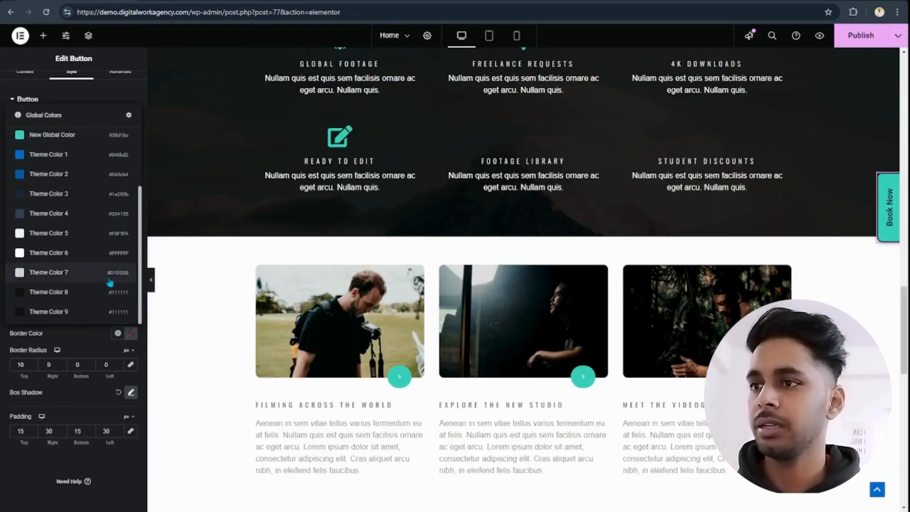
pyautogui.click(101, 254)
# - Examine how the floating Book Now button looks and behaves across the Home page's sections
pyautogui.scroll(7, 192, 272)
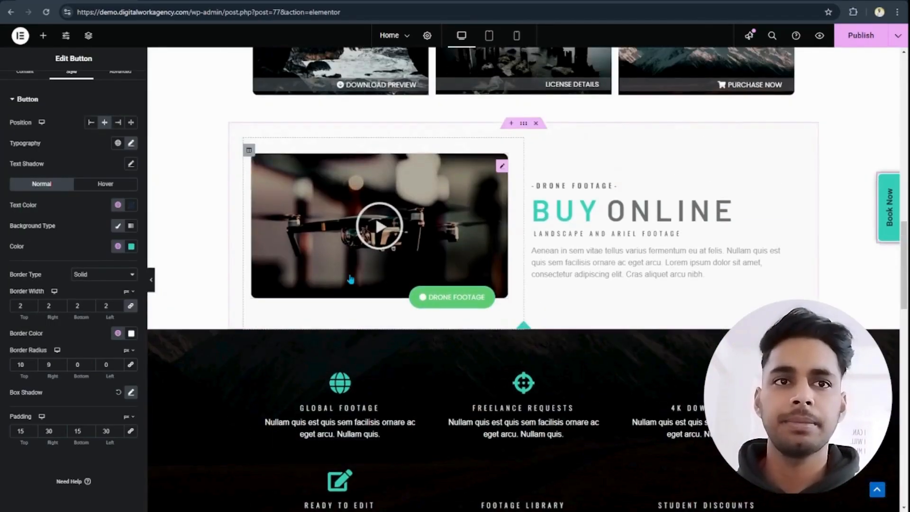
pyautogui.scroll(-1, 276, 279)
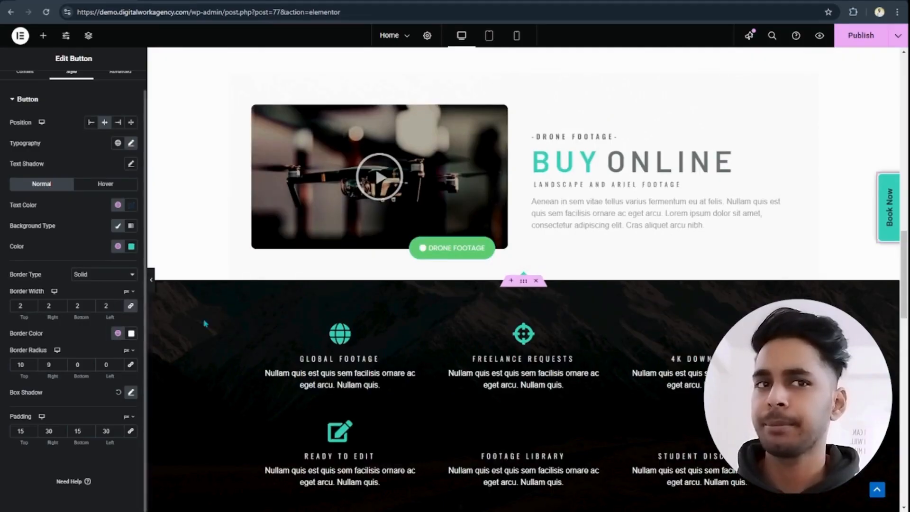
pyautogui.scroll(-2, 305, 300)
pyautogui.scroll(2, 266, 223)
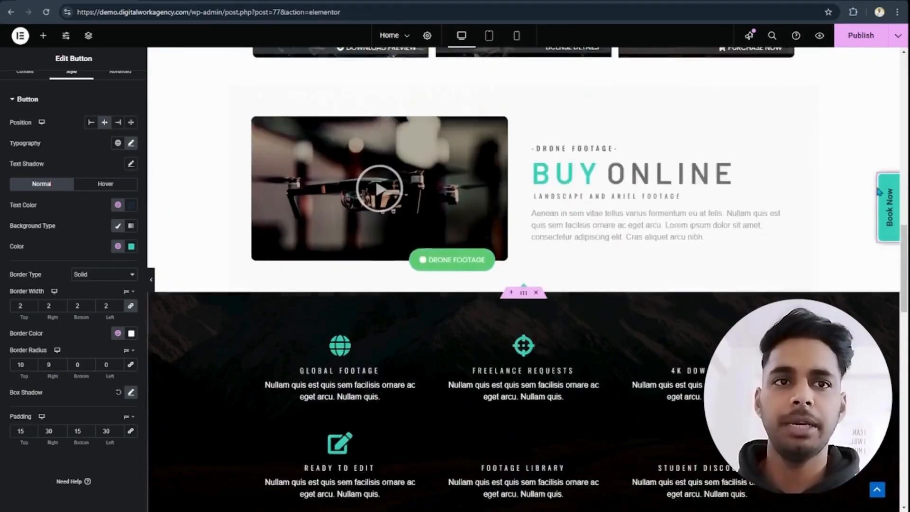
pyautogui.scroll(-4, 641, 230)
pyautogui.scroll(-13, 640, 230)
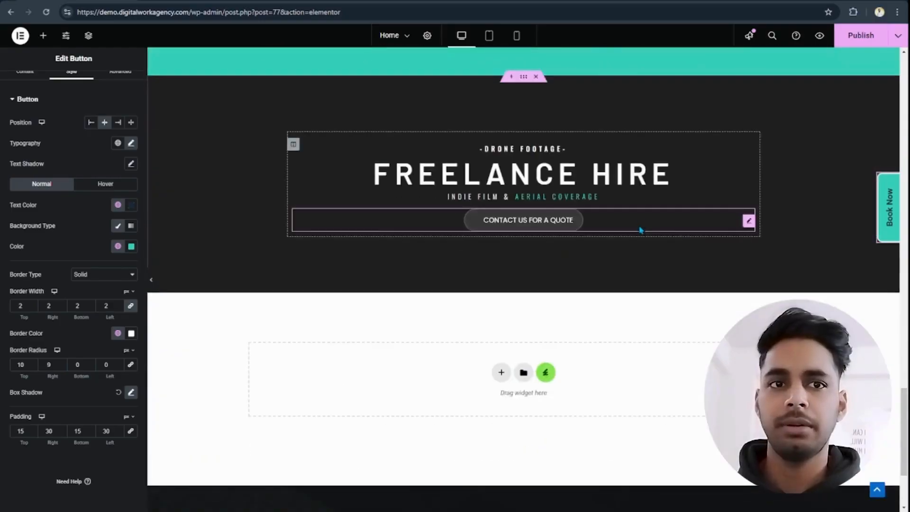
pyautogui.scroll(6, 637, 234)
pyautogui.scroll(-9, 637, 234)
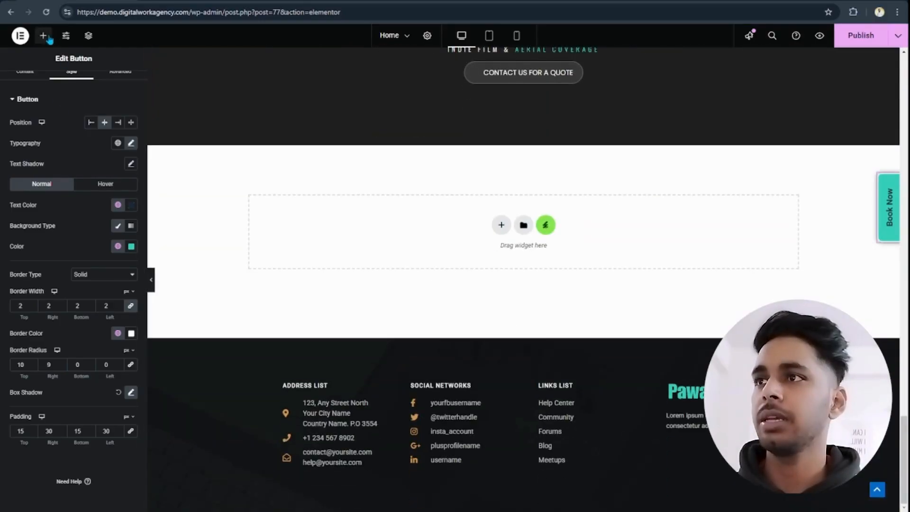
# - Find the Social Icons widget and add it to the empty container above the footer
pyautogui.click(43, 35)
pyautogui.write('social')
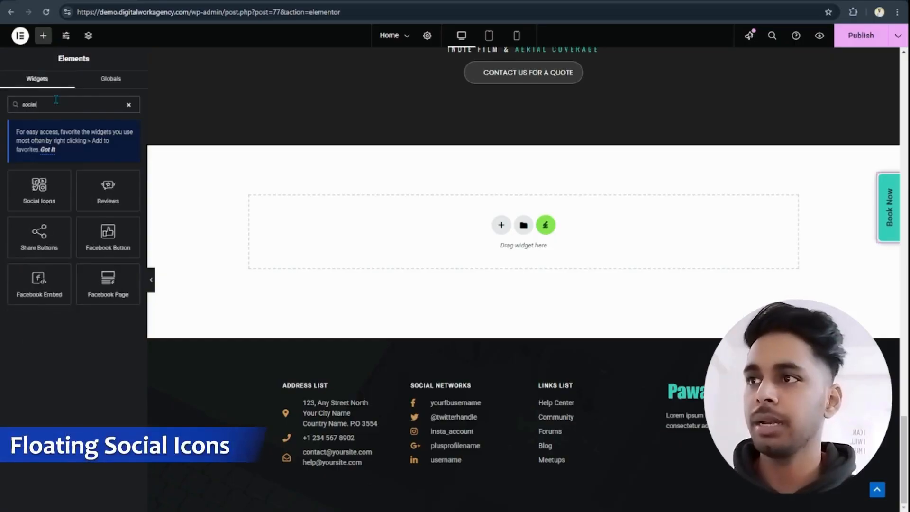
pyautogui.moveTo(24, 188); pyautogui.dragTo(404, 222)
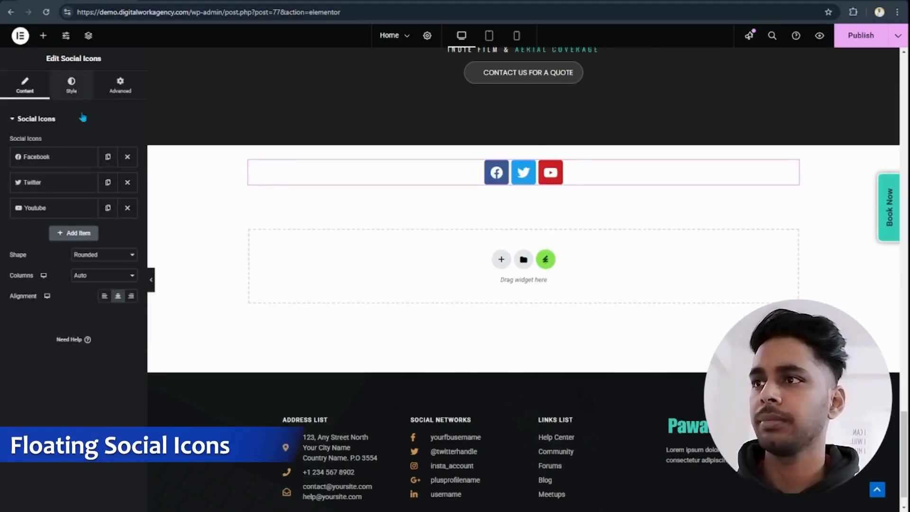
# - Add a fourth item to the Social Icons widget and set its icon to WhatsApp from the icon library
pyautogui.click(63, 159)
pyautogui.click(63, 159)
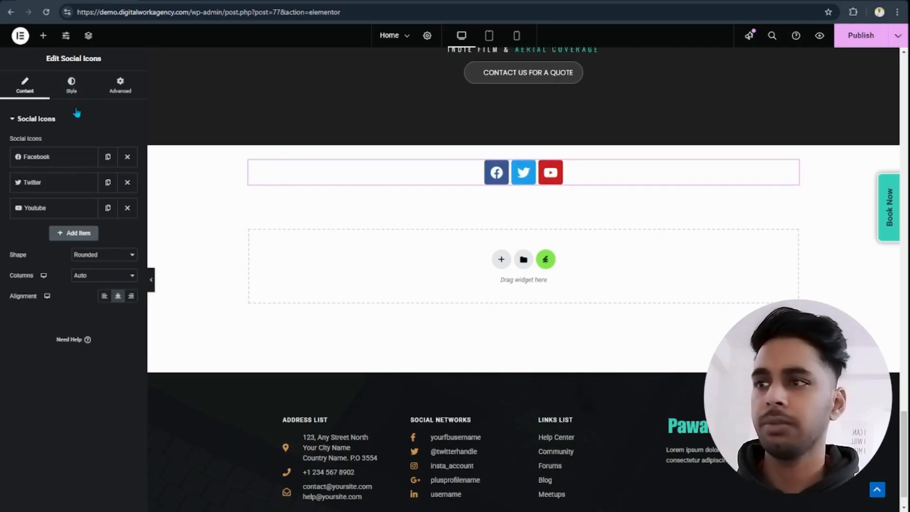
pyautogui.click(74, 233)
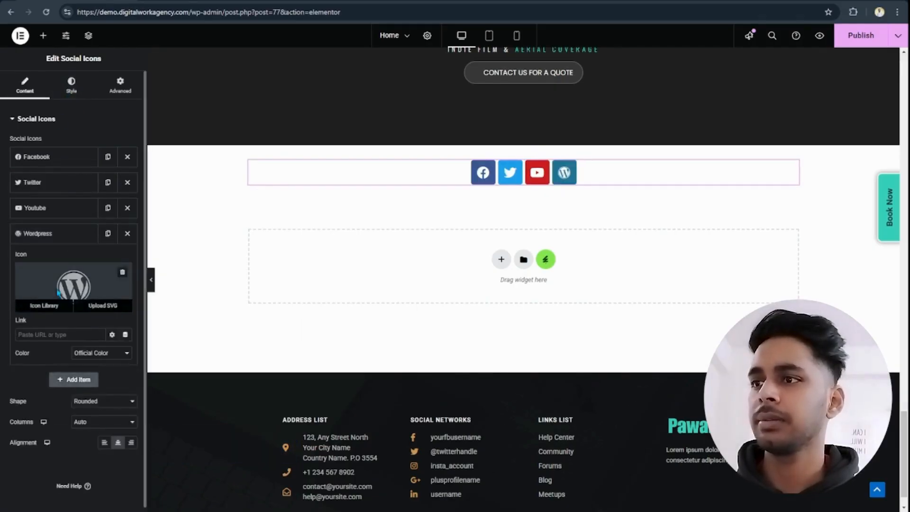
pyautogui.click(67, 302)
pyautogui.click(413, 117)
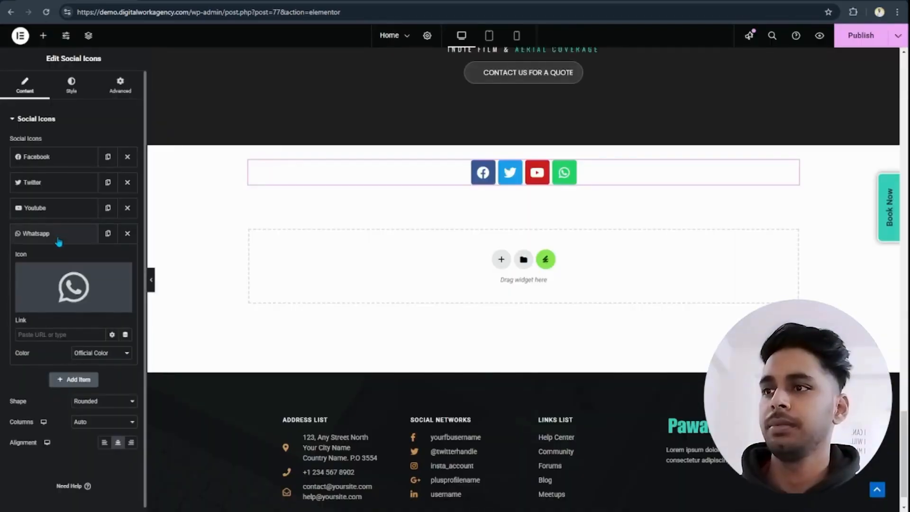
pyautogui.click(59, 240)
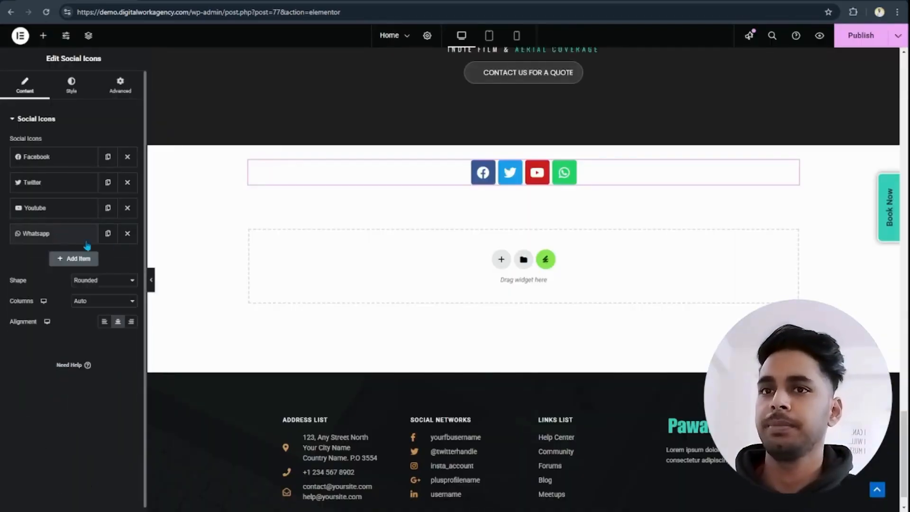
# - Switch the social icons' color to Custom and apply the green global Accent color as their primary color
pyautogui.click(57, 90)
pyautogui.click(92, 143)
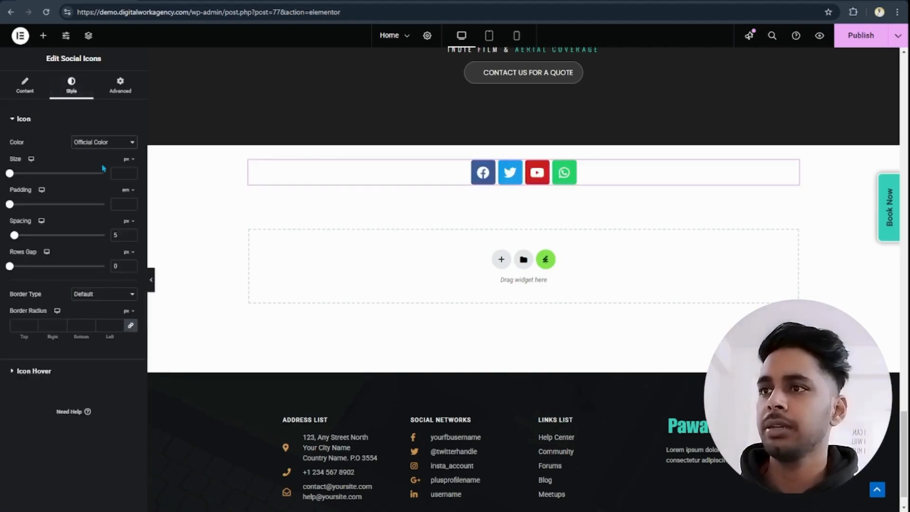
pyautogui.click(103, 170)
pyautogui.click(117, 163)
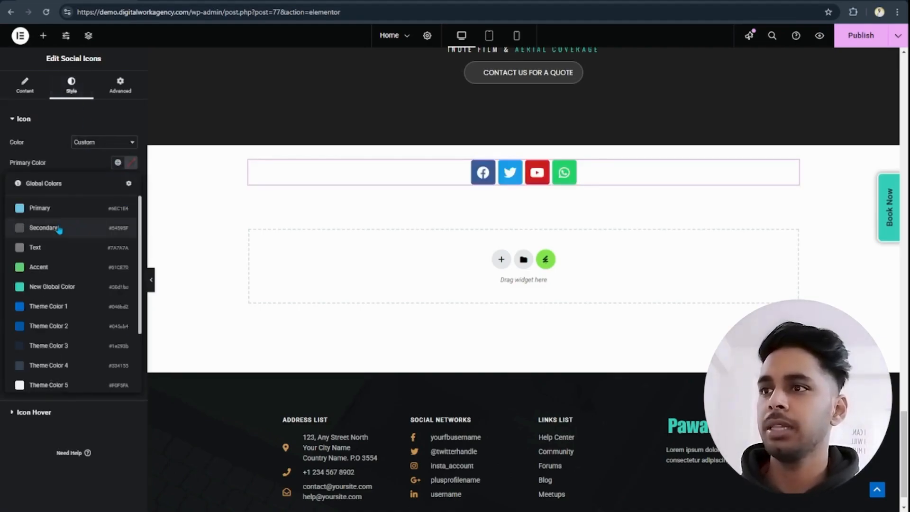
pyautogui.scroll(-1, 74, 267)
pyautogui.scroll(3, 72, 268)
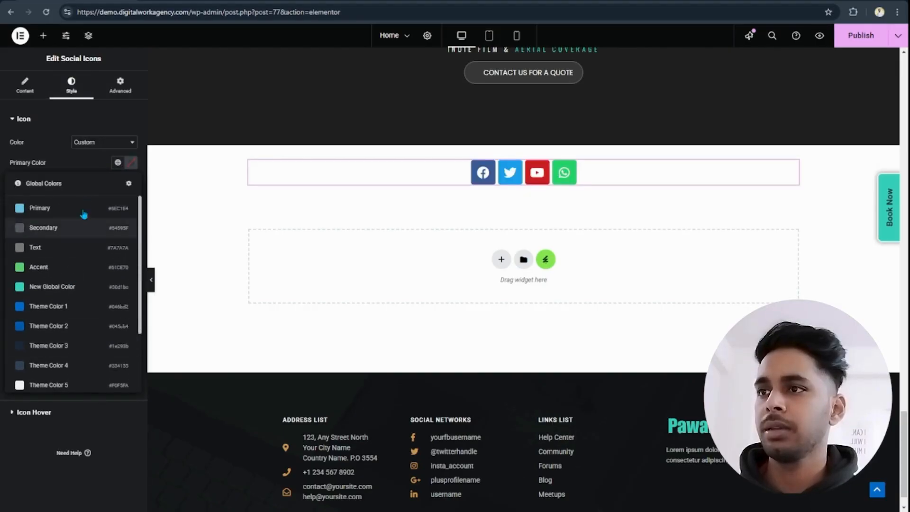
pyautogui.click(71, 268)
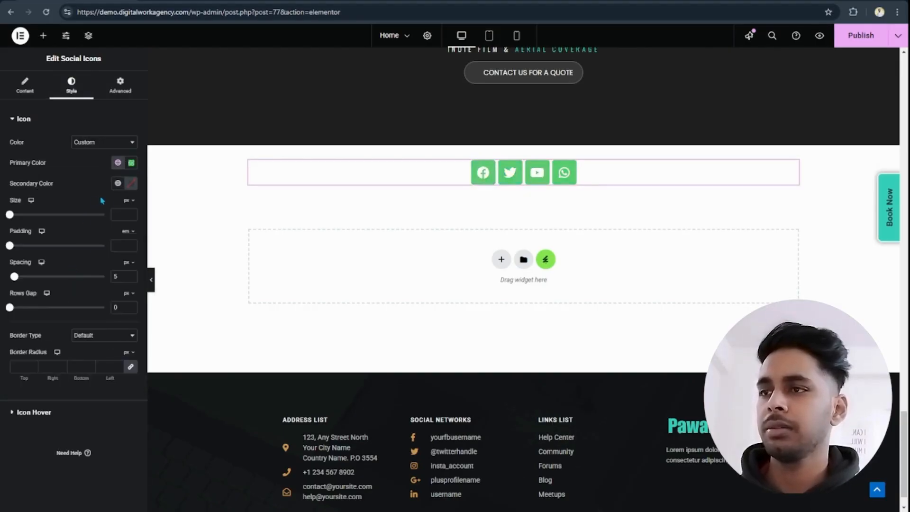
# - Change the social icons' primary color to the teal New Global Color
pyautogui.click(117, 163)
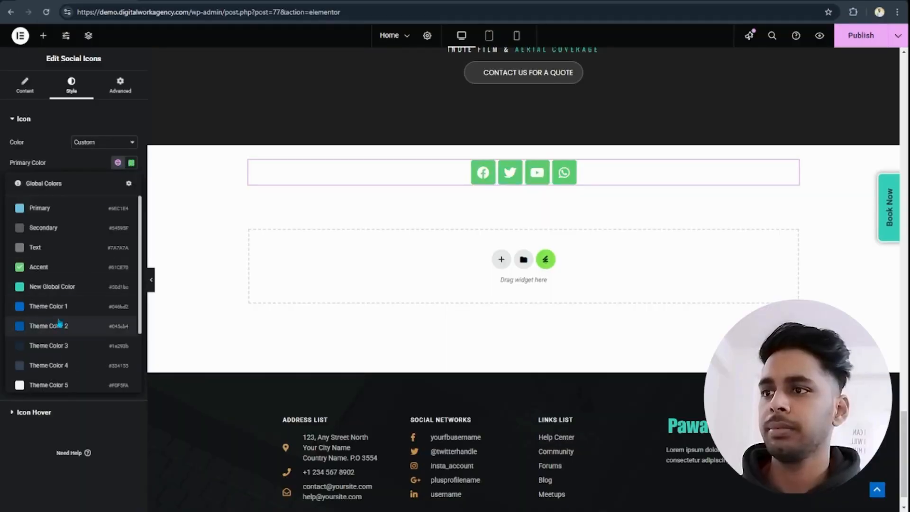
pyautogui.scroll(-2, 59, 313)
pyautogui.click(67, 260)
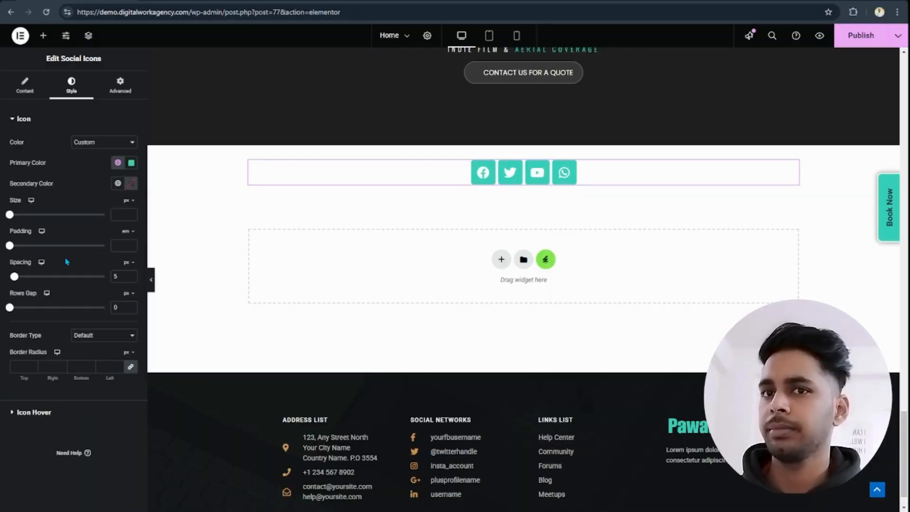
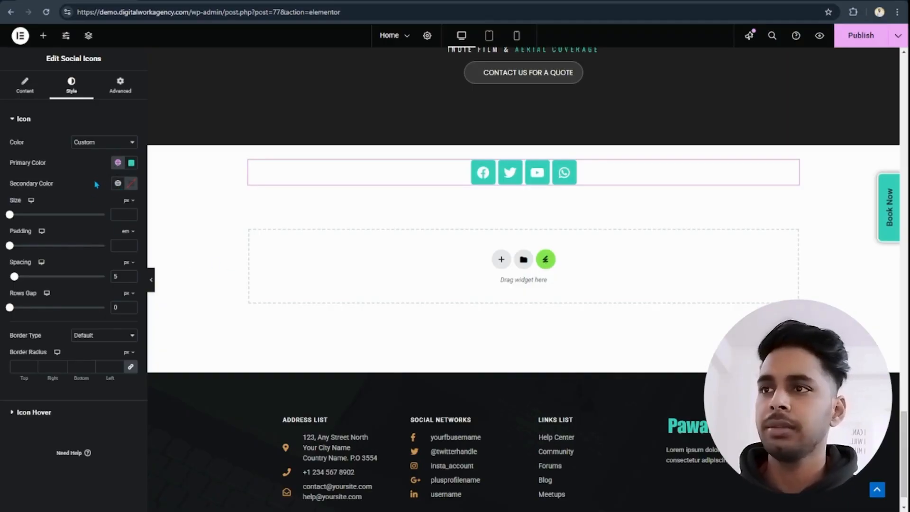
# - Set the social icons' size to 25 px and arrange them in 1 column
pyautogui.click(122, 212)
pyautogui.write('15')
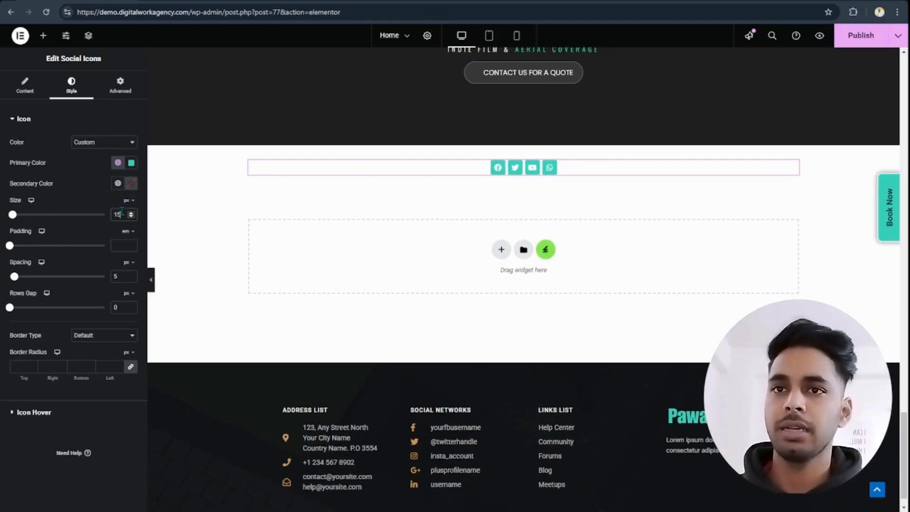
pyautogui.press('BackSpace')
pyautogui.press('BackSpace')
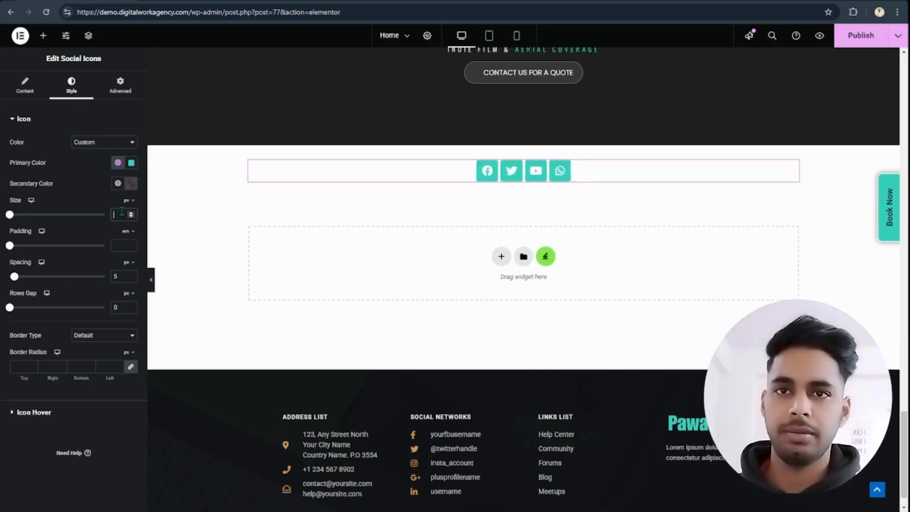
pyautogui.write('25')
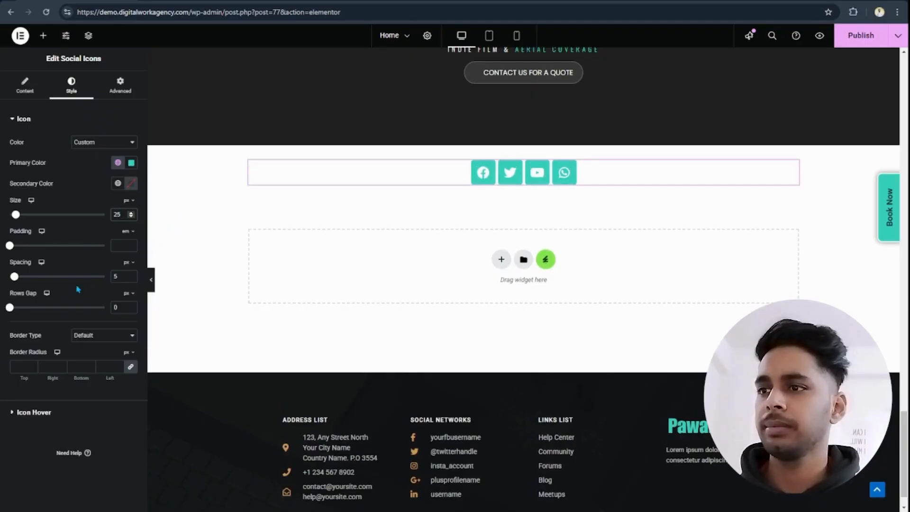
pyautogui.click(35, 87)
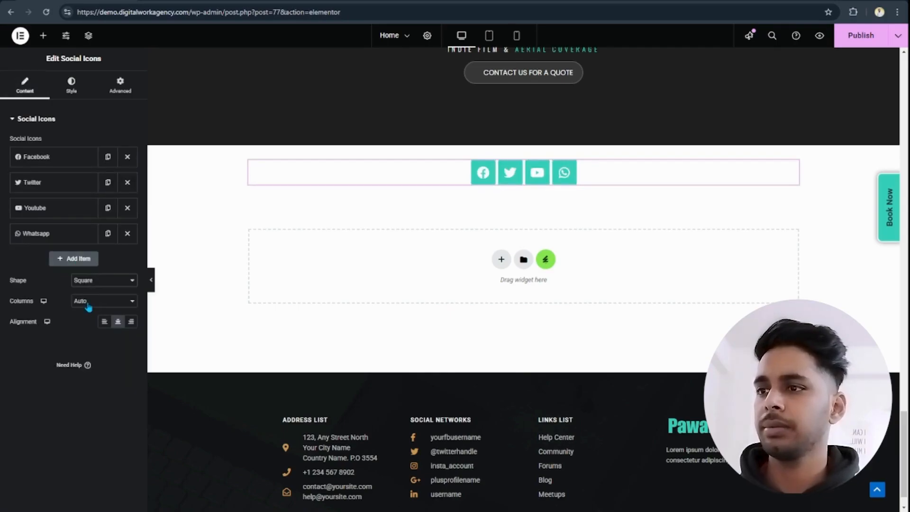
pyautogui.click(87, 328)
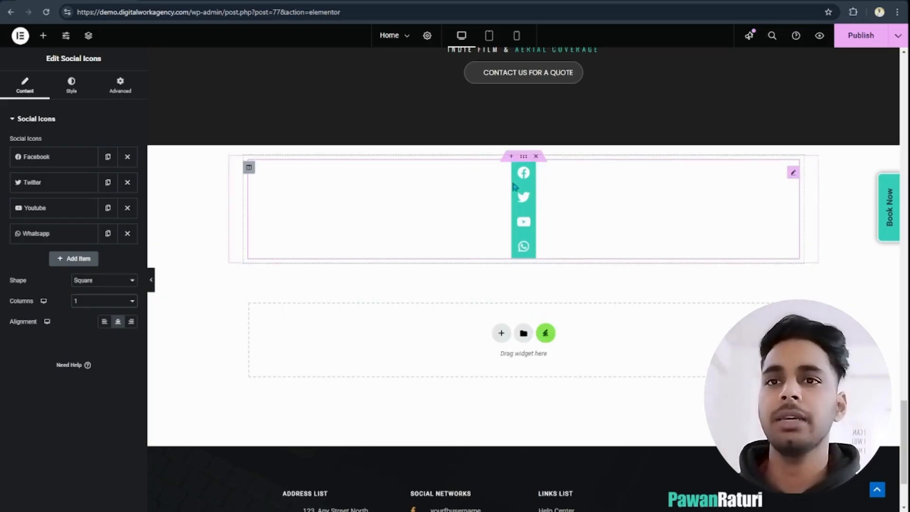
# - Assign the CSS class social-icon-btns to the social icons widget and select the class name for copying
pyautogui.click(121, 88)
pyautogui.scroll(-3, 40, 313)
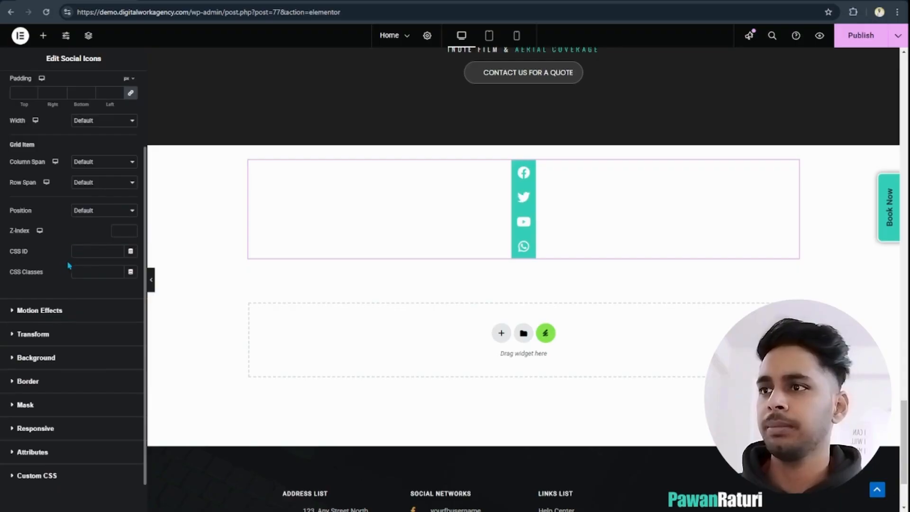
pyautogui.click(91, 274)
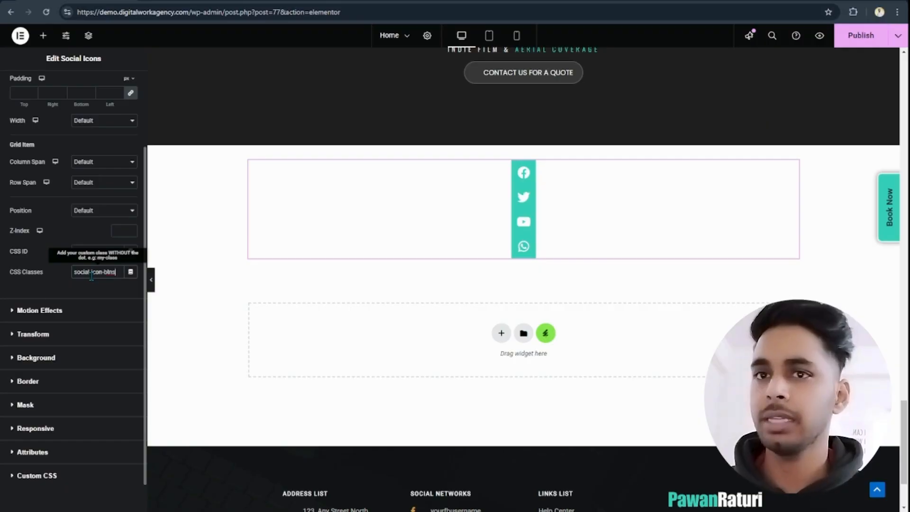
pyautogui.tripleClick(91, 273)
pyautogui.hotkey('ctrl', 'c')
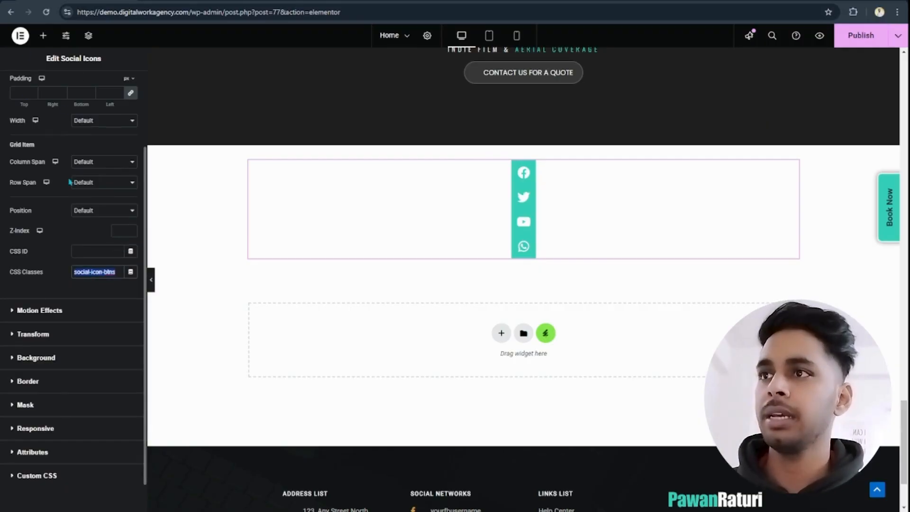
# - Try a custom CSS rule for .social-icon-btns with transform: rotate(deg), and clear the code
pyautogui.scroll(-1, 61, 313)
pyautogui.click(28, 427)
pyautogui.click(38, 417)
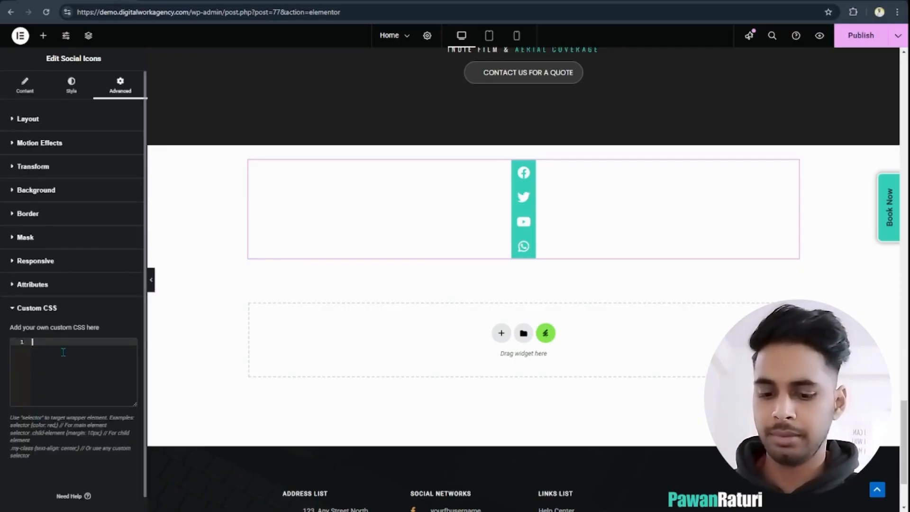
pyautogui.write('.')
pyautogui.hotkey('ctrl', 'v')
pyautogui.write('{')
pyautogui.press('Return')
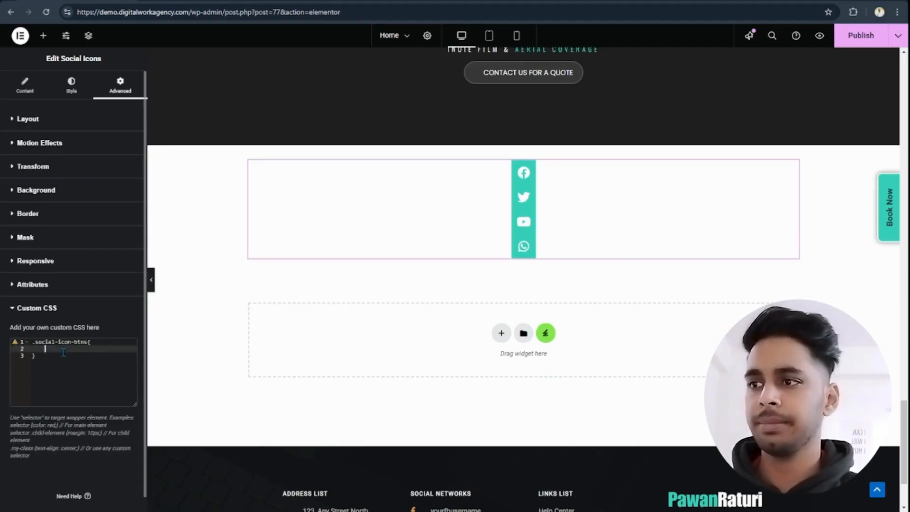
pyautogui.write('transform: ')
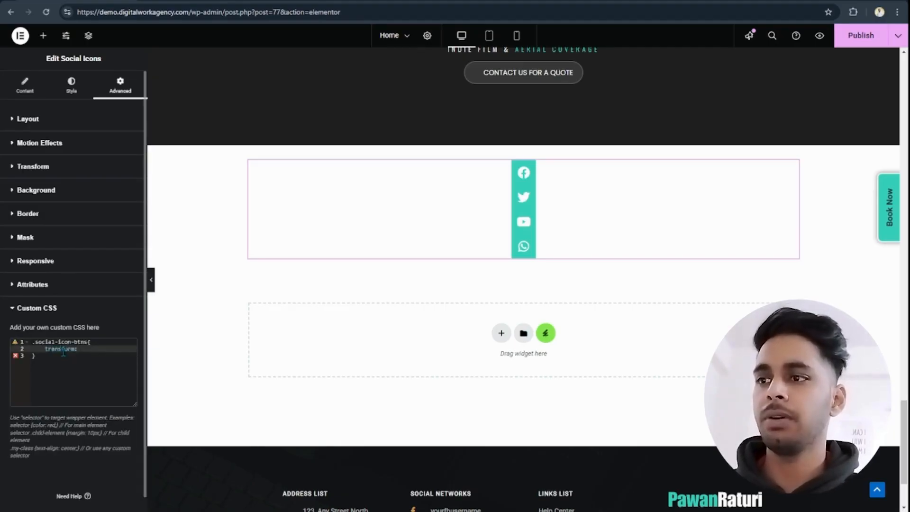
pyautogui.write('rotate(deg)')
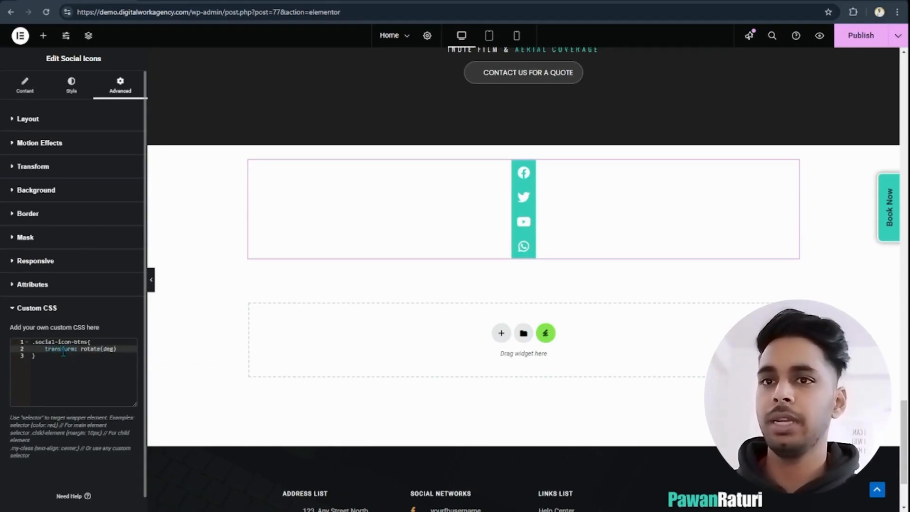
pyautogui.press('BackSpace')
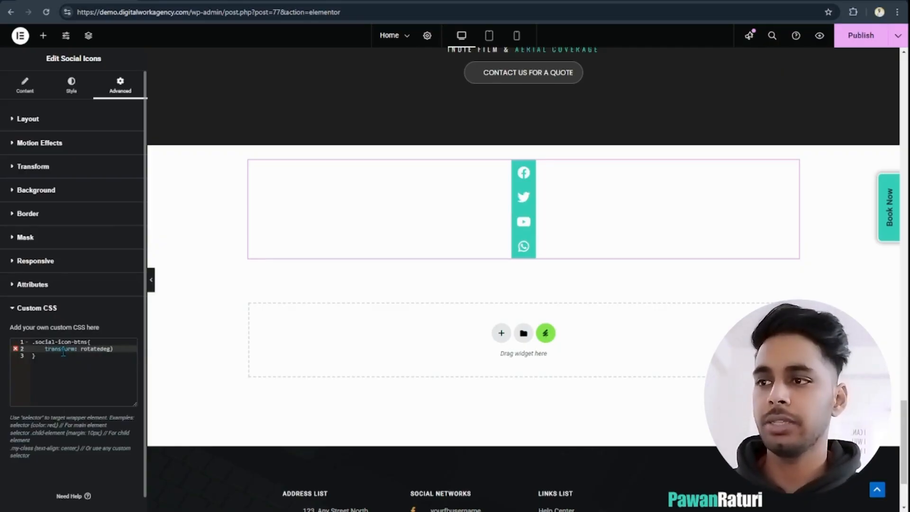
pyautogui.hotkey('ctrl', 'a')
pyautogui.press('BackSpace')
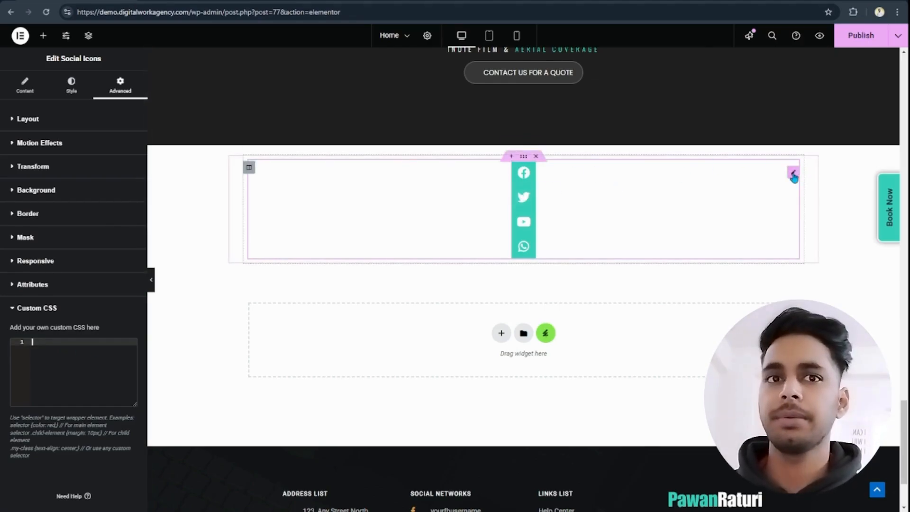
# - Set the social icons widget's position to Fixed and shift its horizontal offset to about -269 px
pyautogui.click(76, 87)
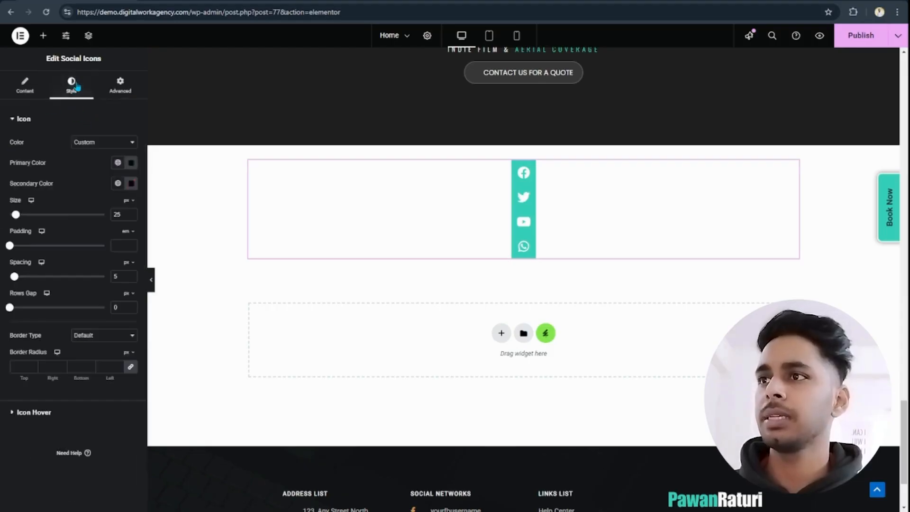
pyautogui.click(120, 86)
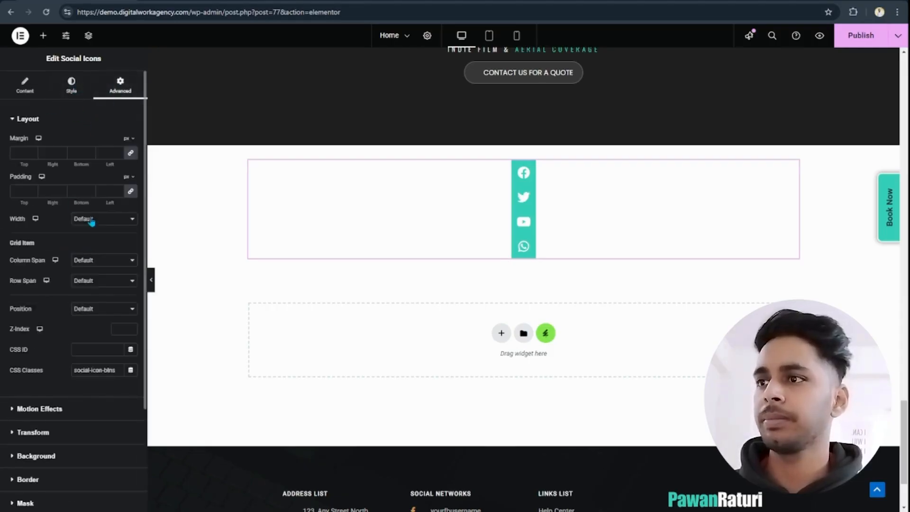
pyautogui.click(93, 309)
pyautogui.click(99, 352)
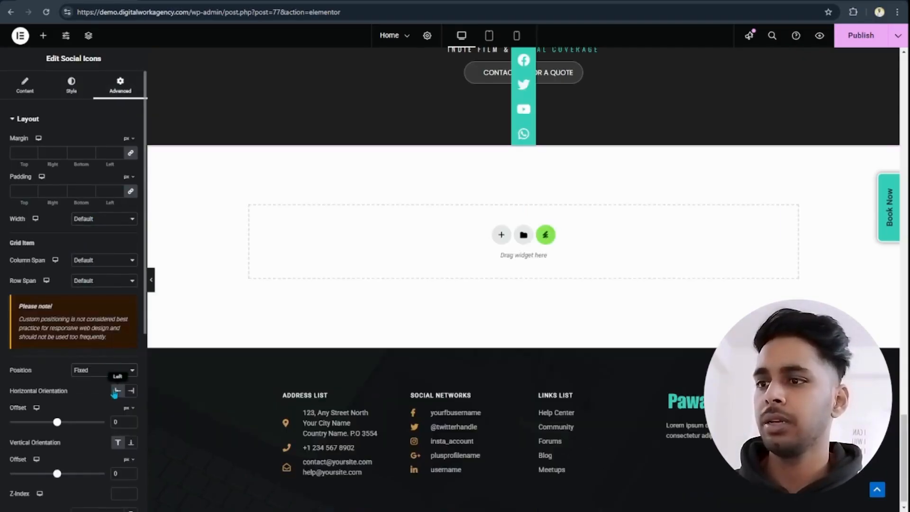
pyautogui.scroll(-2, 114, 393)
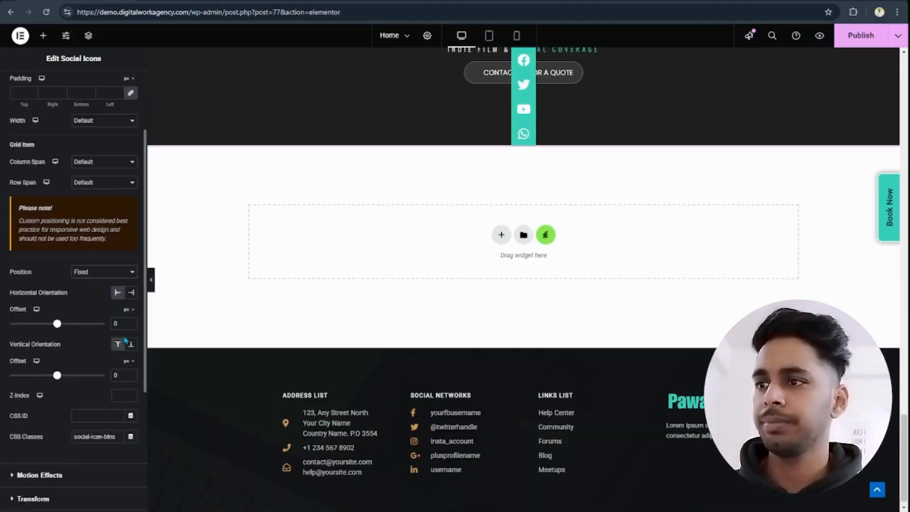
pyautogui.moveTo(57, 323)
pyautogui.mouseDown()
pyautogui.moveTo(67, 325)
pyautogui.moveTo(18, 323)
pyautogui.moveTo(44, 324)
pyautogui.mouseUp()
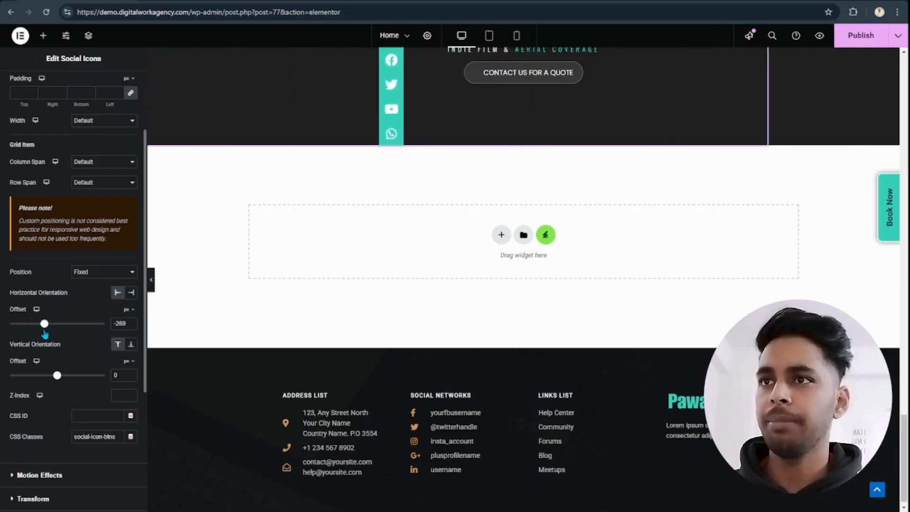
# - Set the social icons widget's width to Inline (auto)
pyautogui.scroll(2, 29, 124)
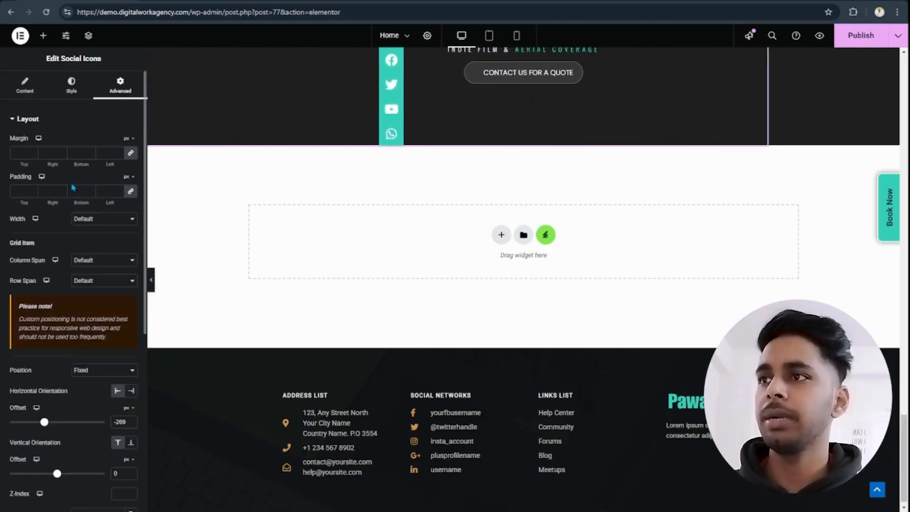
pyautogui.click(99, 262)
pyautogui.scroll(4, 296, 267)
pyautogui.scroll(-3, 297, 267)
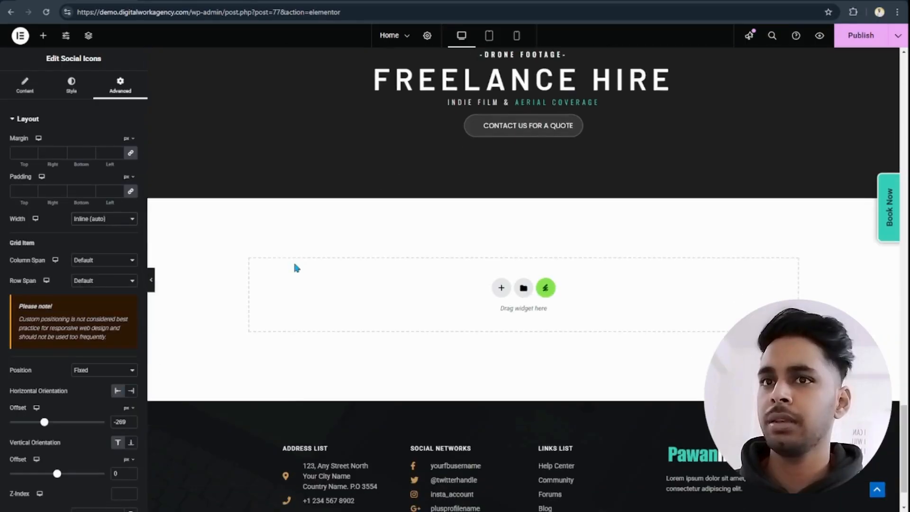
# - Bring the icon column to the page's left edge with a horizontal offset of 0 px
pyautogui.moveTo(44, 422)
pyautogui.mouseDown()
pyautogui.moveTo(67, 423)
pyautogui.moveTo(59, 423)
pyautogui.mouseUp()
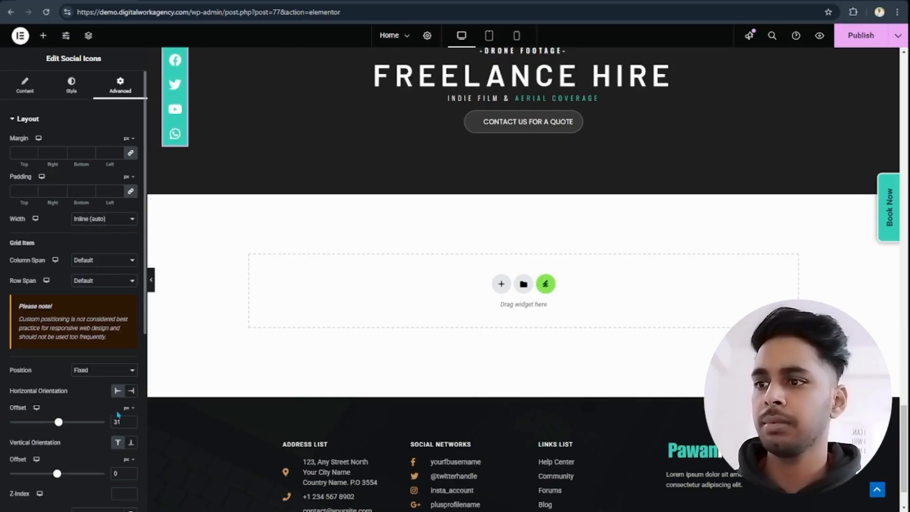
pyautogui.click(131, 421)
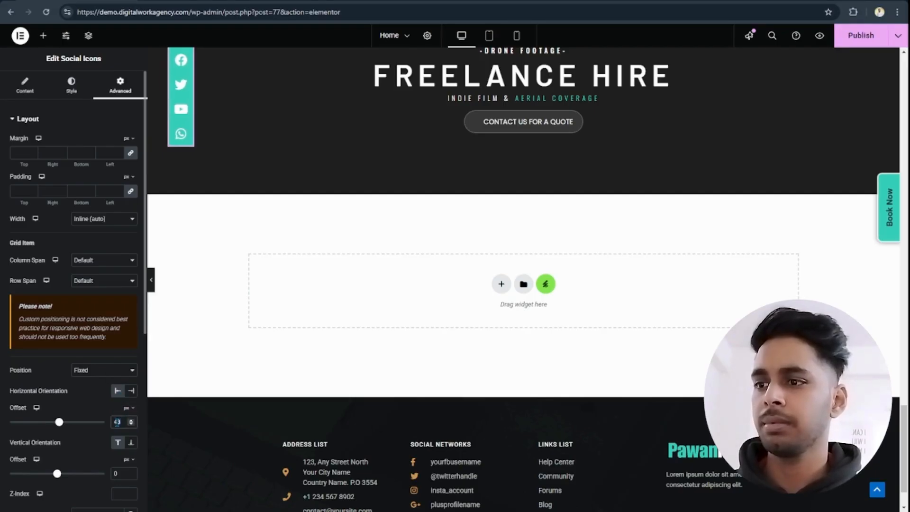
pyautogui.moveTo(58, 423); pyautogui.dragTo(57, 427)
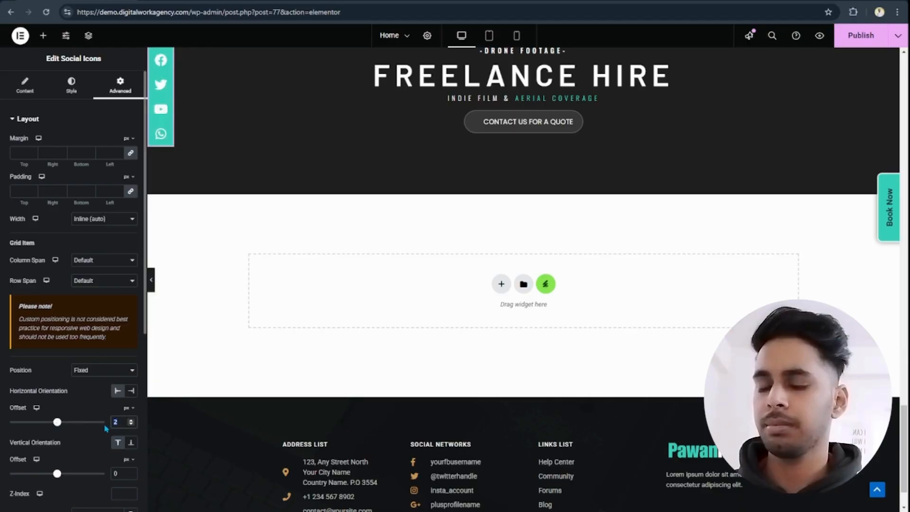
pyautogui.write('0')
# - Lower the fixed icon column with a vertical offset of 250 px
pyautogui.scroll(-1, 200, 426)
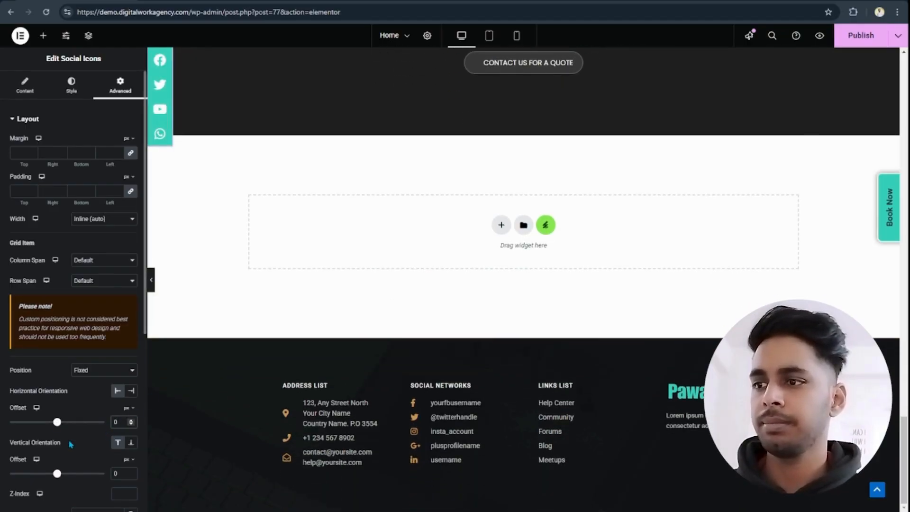
pyautogui.scroll(-1, 70, 443)
pyautogui.moveTo(57, 424); pyautogui.dragTo(66, 437)
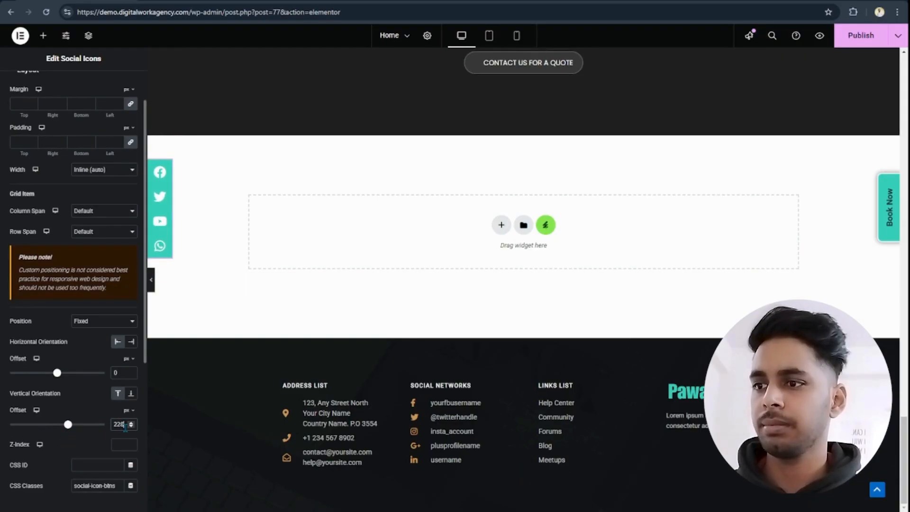
pyautogui.press('BackSpace')
pyautogui.press('BackSpace')
pyautogui.press('BackSpace')
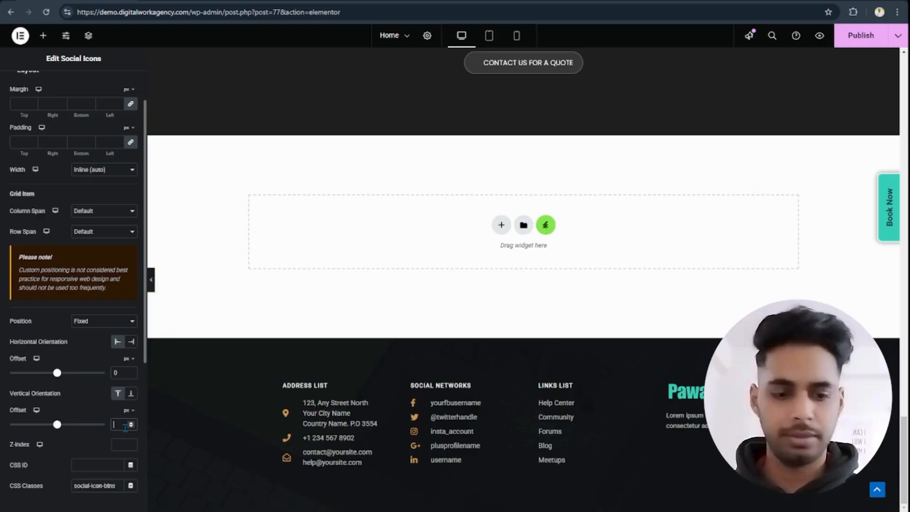
pyautogui.write('2')
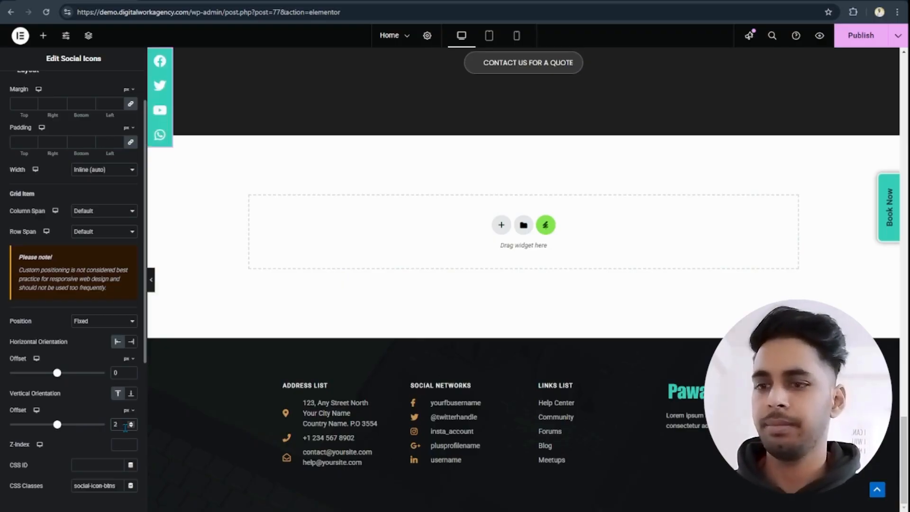
pyautogui.write('50')
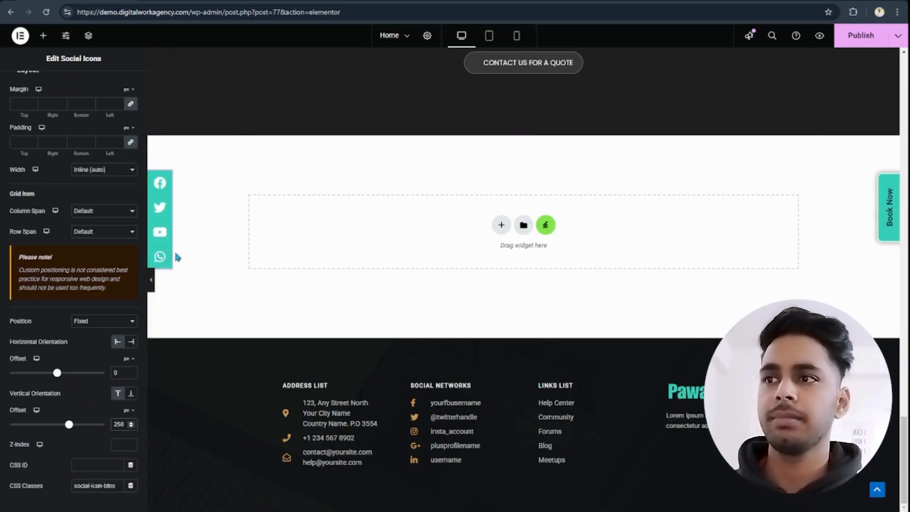
# - Set the social icons' padding to 0.4 em and their spacing to 26 px
pyautogui.click(167, 185)
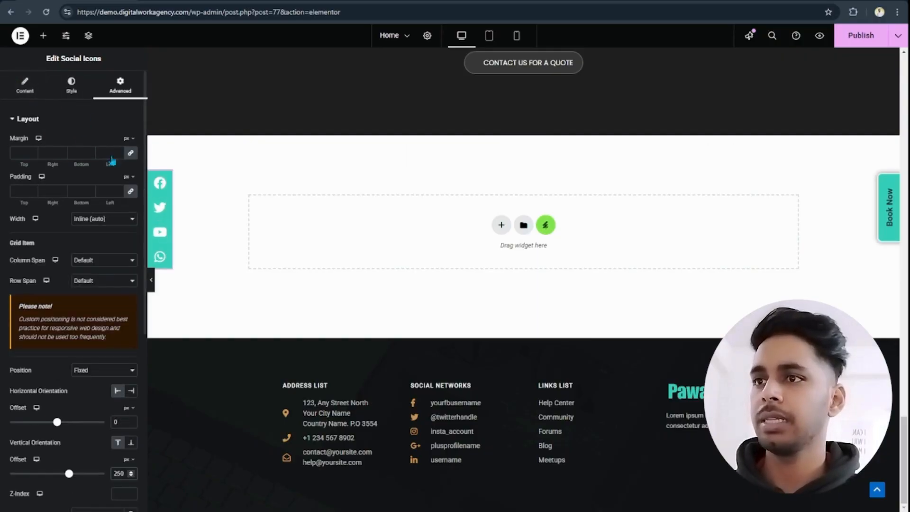
pyautogui.click(71, 86)
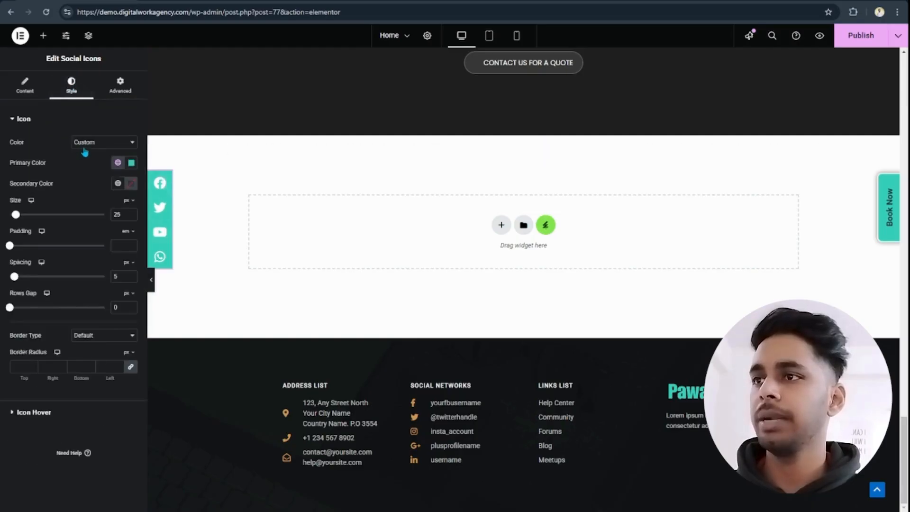
pyautogui.click(132, 247)
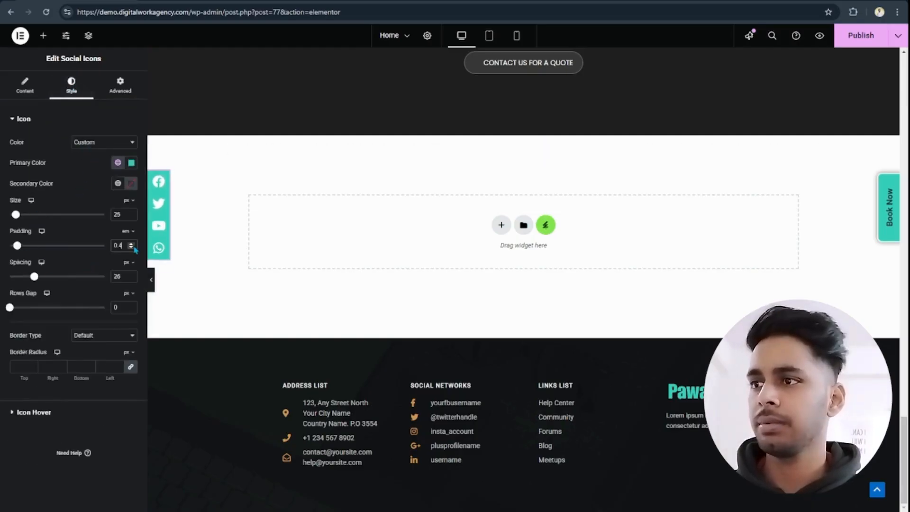
# - Set the gap between the icon rows to 5 px and increase the icon padding to 0.6 em
pyautogui.click(131, 306)
pyautogui.click(131, 306)
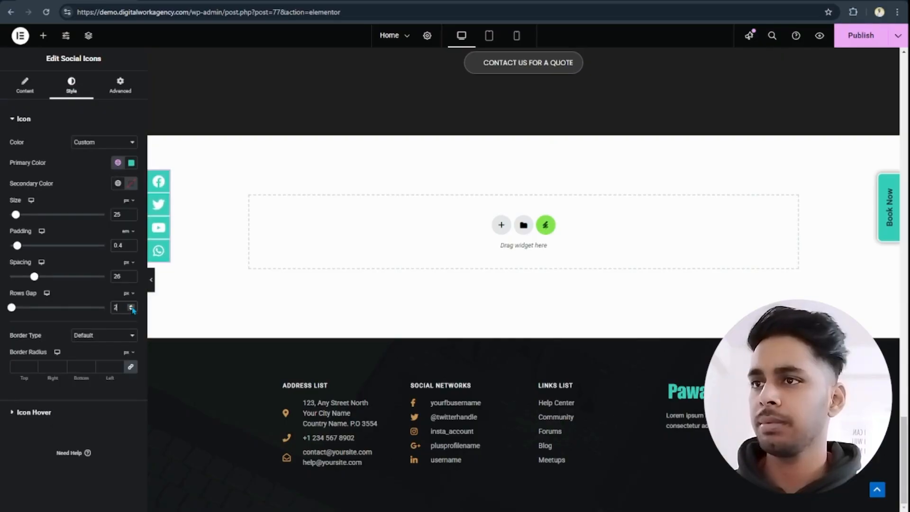
pyautogui.click(131, 305)
pyautogui.click(132, 306)
pyautogui.click(131, 306)
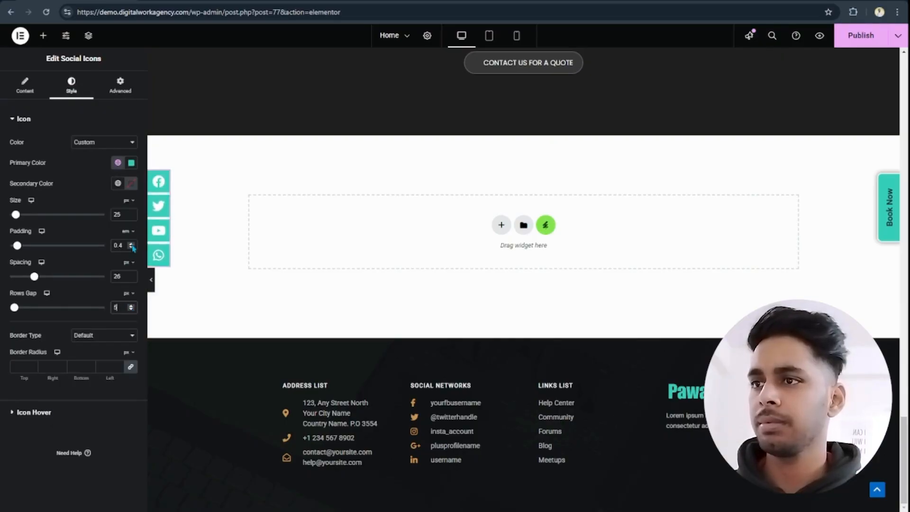
pyautogui.click(132, 244)
pyautogui.click(131, 244)
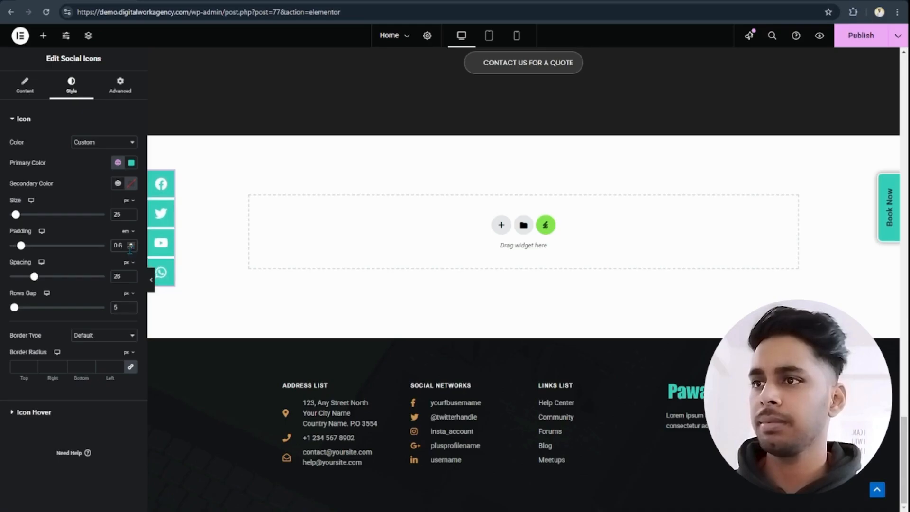
# - Reduce the social icons' padding to 0.4 em and clear the custom padding value
pyautogui.click(132, 248)
pyautogui.click(132, 248)
pyautogui.moveTo(122, 245); pyautogui.dragTo(98, 245)
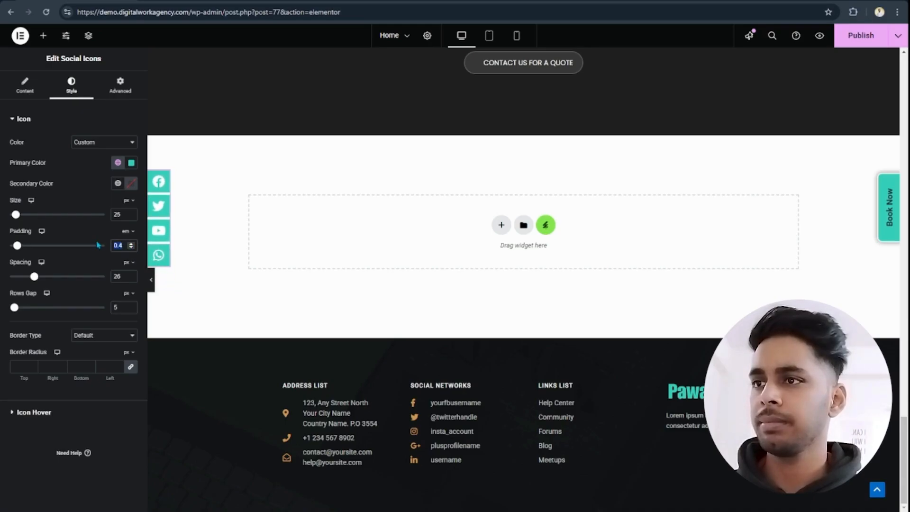
pyautogui.press('BackSpace')
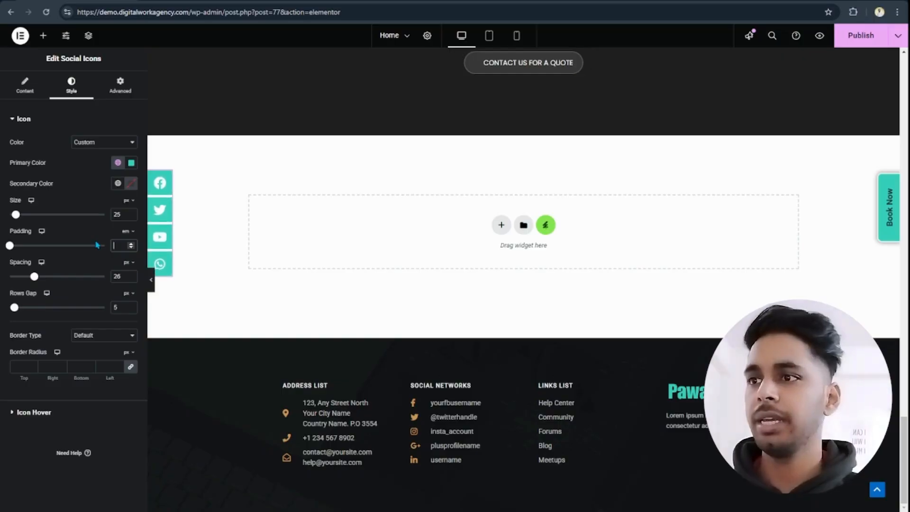
# - Set the gap between the icon rows to 10 px and publish the Home page
pyautogui.click(131, 306)
pyautogui.click(132, 306)
pyautogui.click(131, 306)
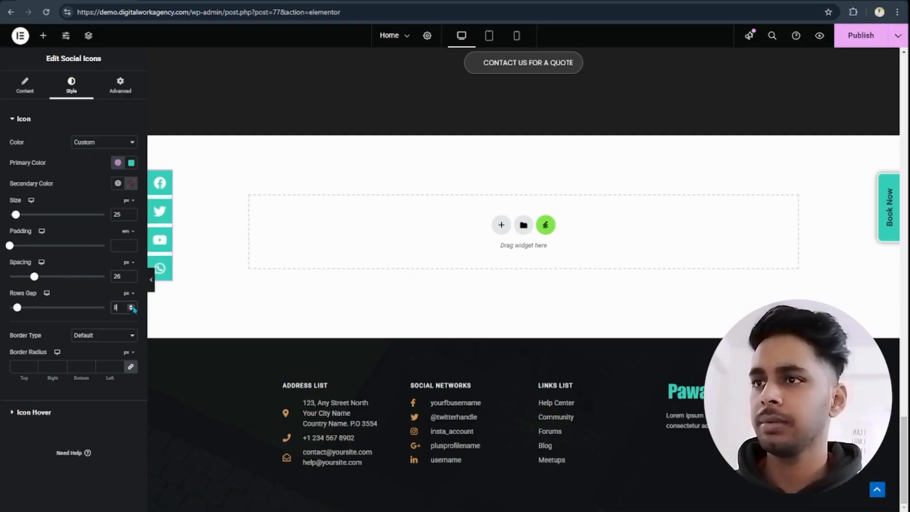
pyautogui.click(132, 306)
pyautogui.click(132, 306)
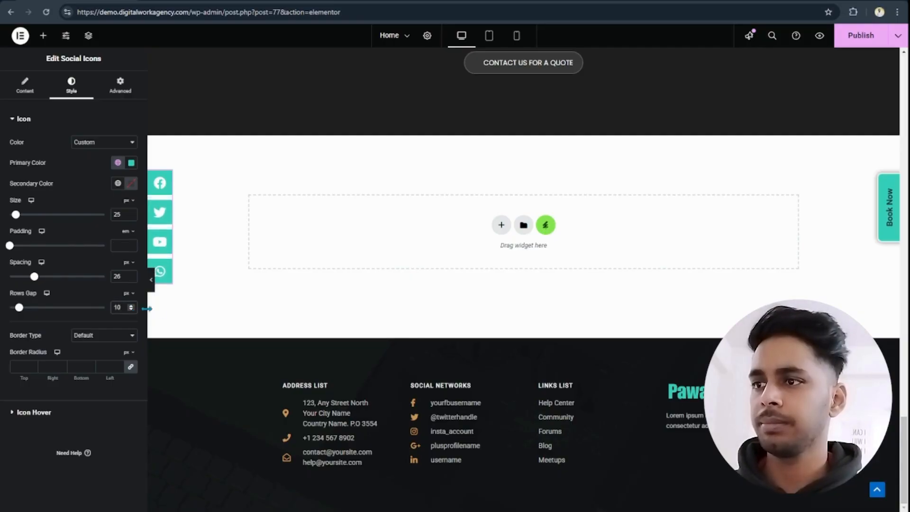
pyautogui.click(859, 35)
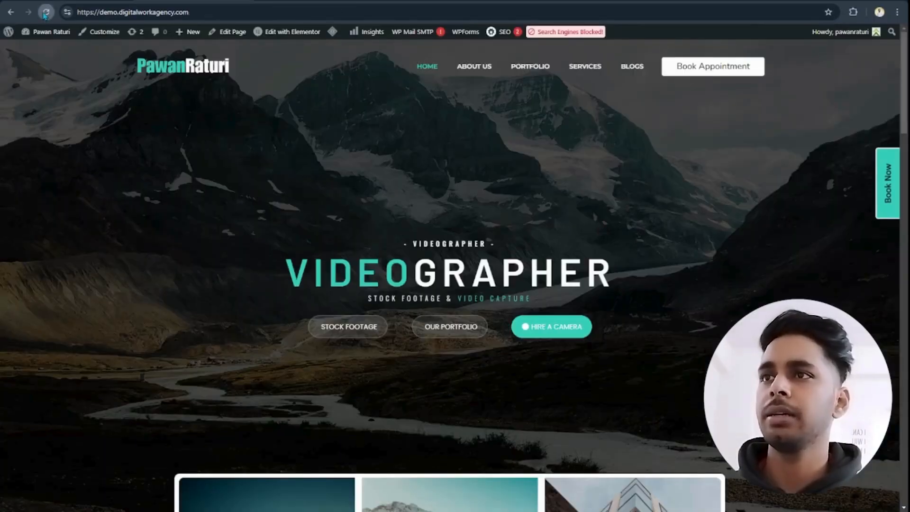
# - Reload the live homepage and check the fixed social icon column along the whole page
pyautogui.click(45, 12)
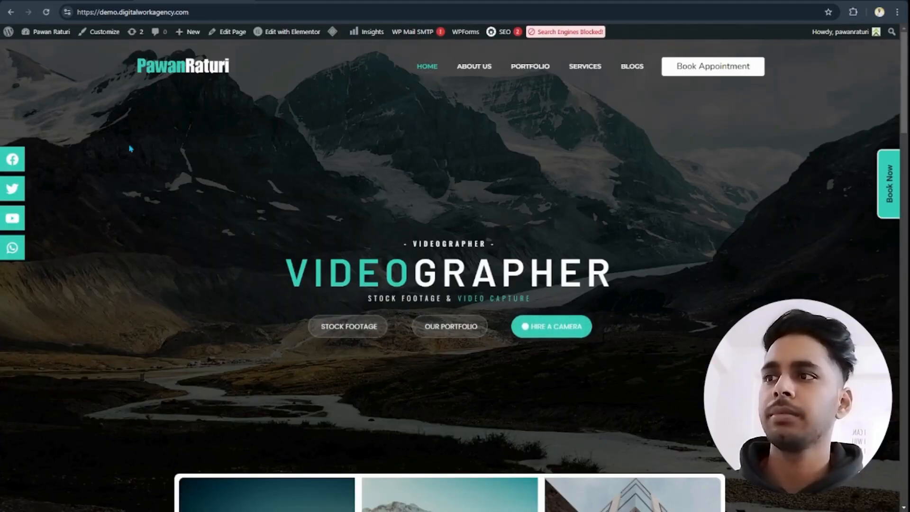
pyautogui.scroll(-4, 136, 170)
pyautogui.scroll(-8, 137, 170)
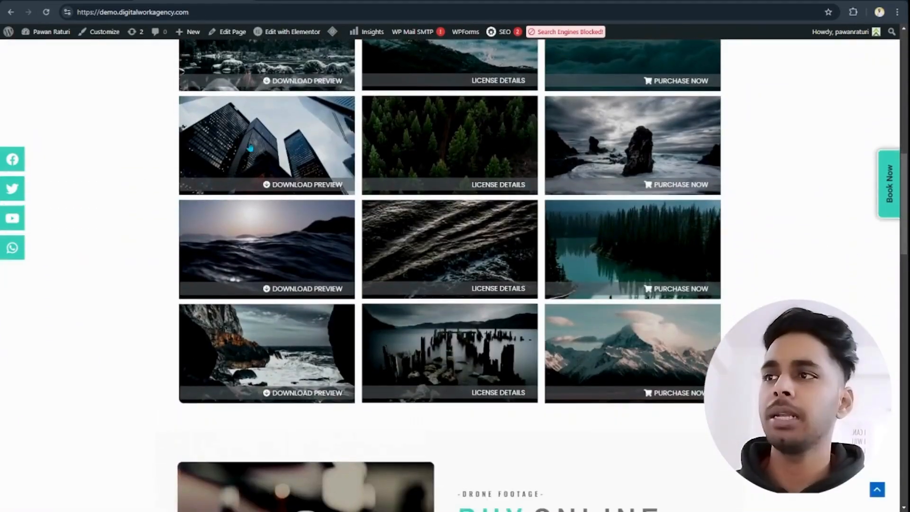
pyautogui.scroll(-17, 869, 183)
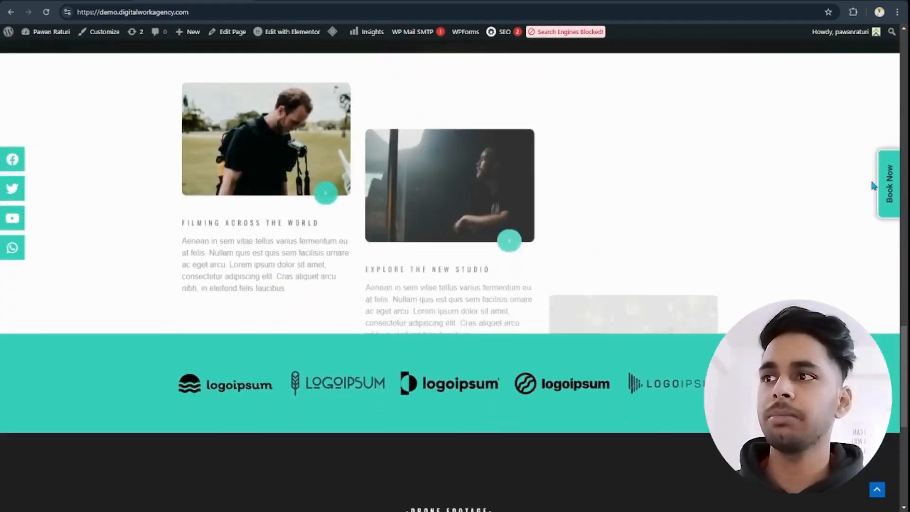
pyautogui.scroll(10, 872, 181)
pyautogui.scroll(10, 874, 184)
pyautogui.scroll(-1, 849, 187)
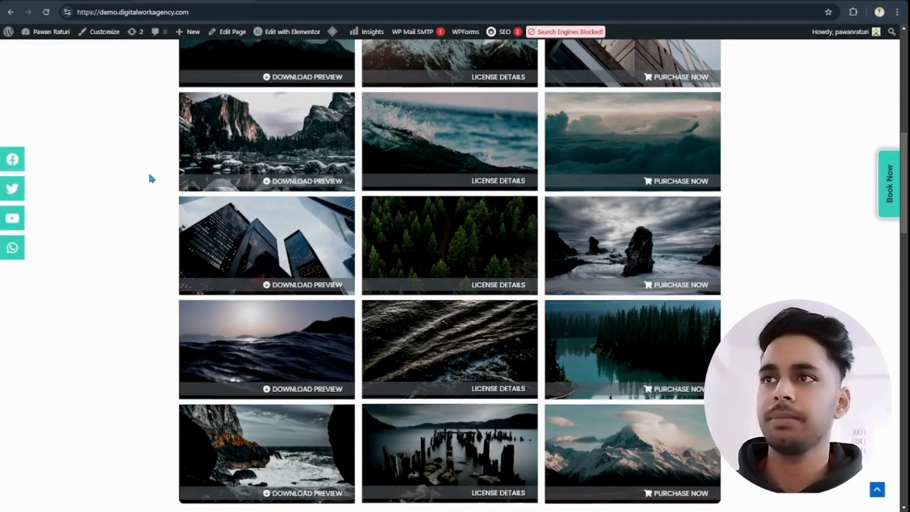
pyautogui.scroll(5, 148, 177)
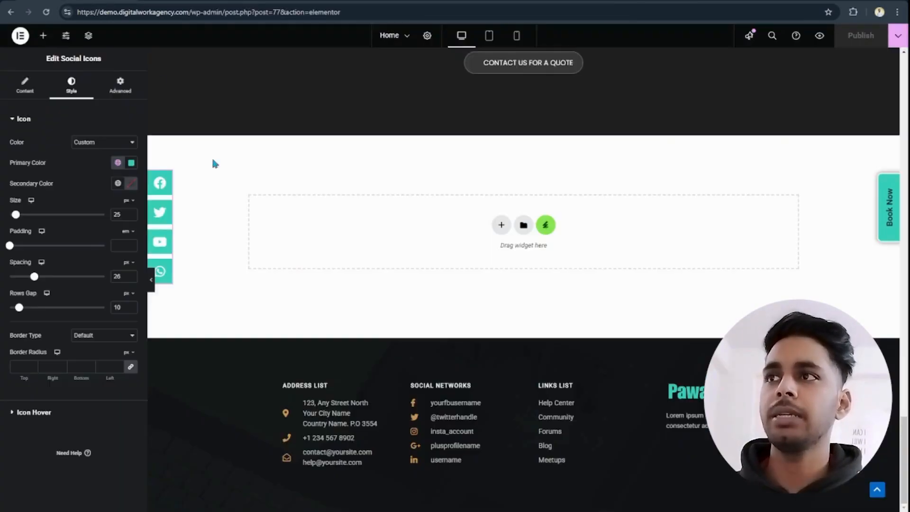
pyautogui.scroll(20, 319, 210)
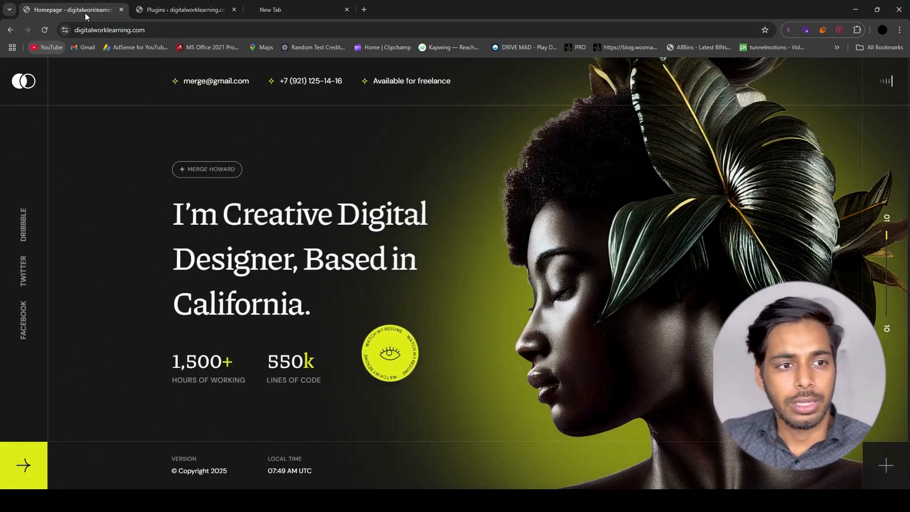
pyautogui.click(178, 9)
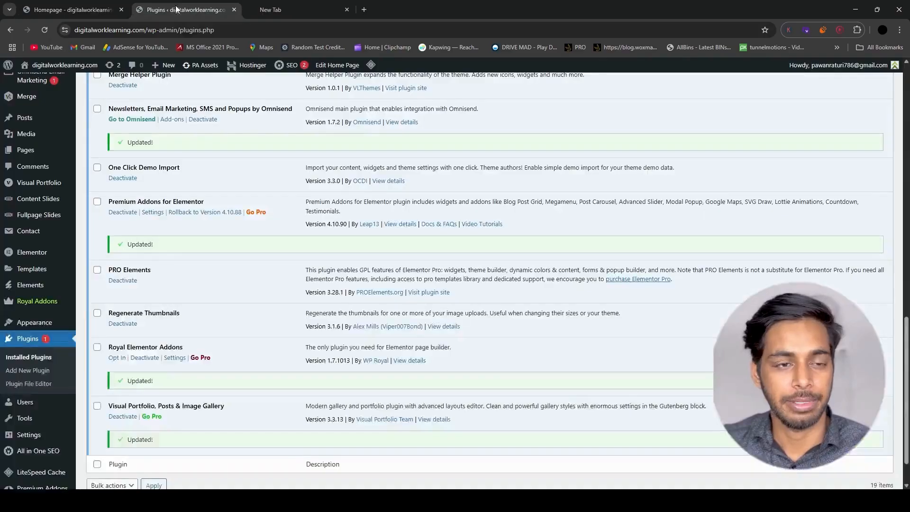
pyautogui.click(71, 11)
pyautogui.click(178, 10)
pyautogui.click(97, 5)
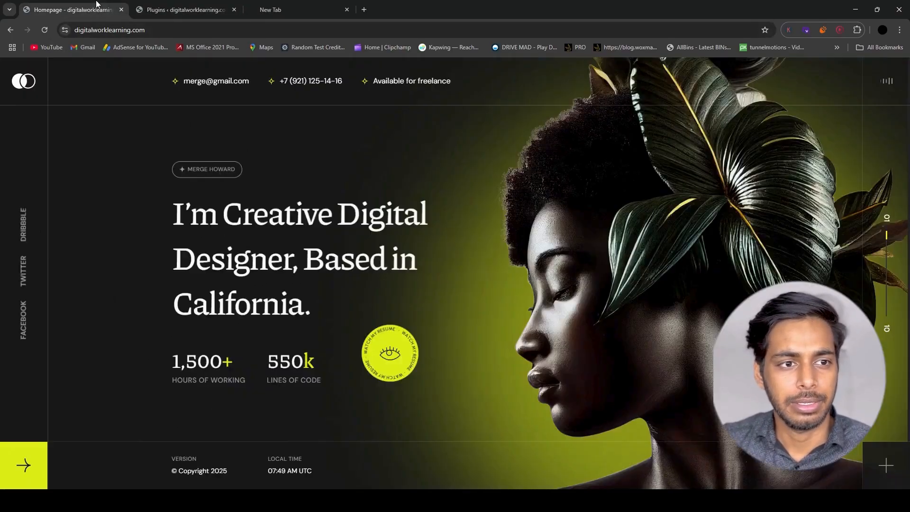
# - Open the WordPress dashboard of digitalworklearning.com by adding /wp-admin to the site address
pyautogui.click(157, 27)
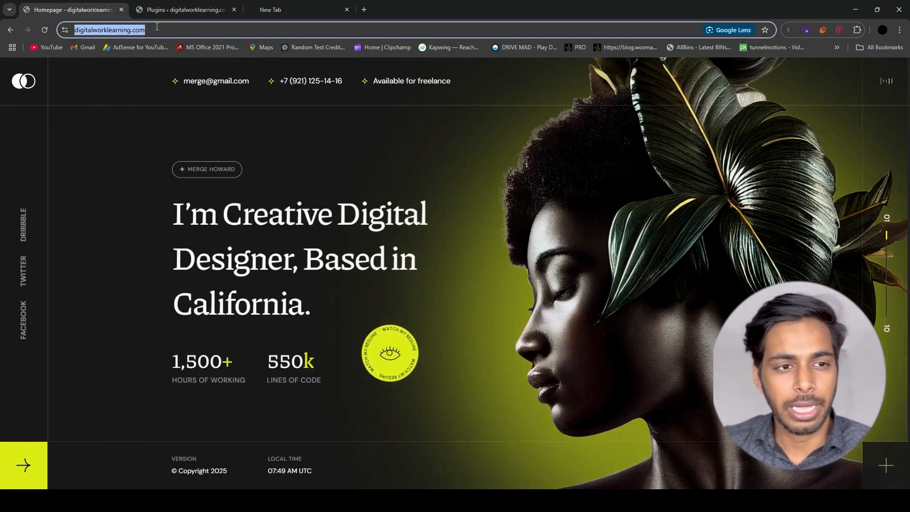
pyautogui.click(159, 36)
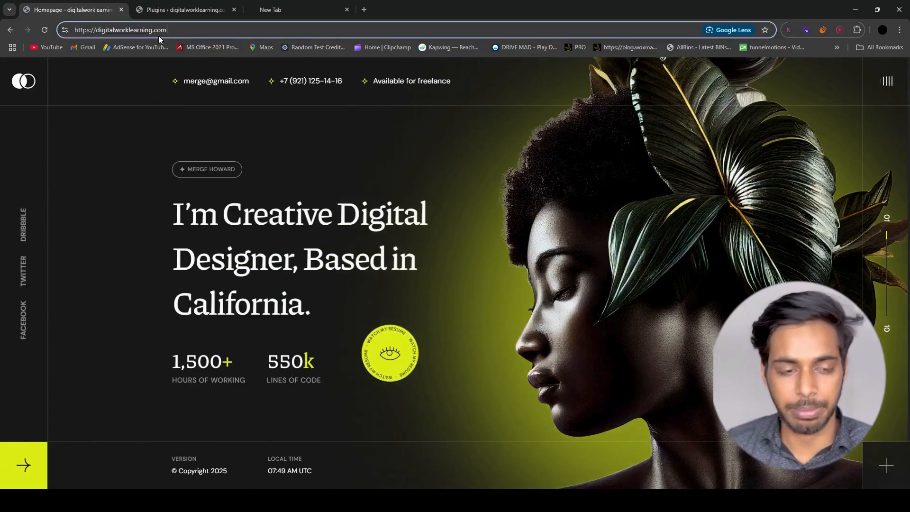
pyautogui.write('/')
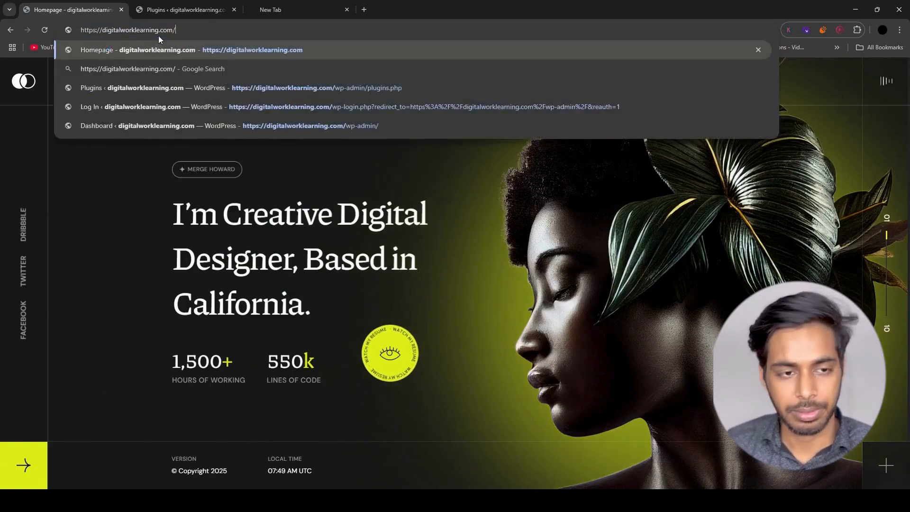
pyautogui.write('wp-admin')
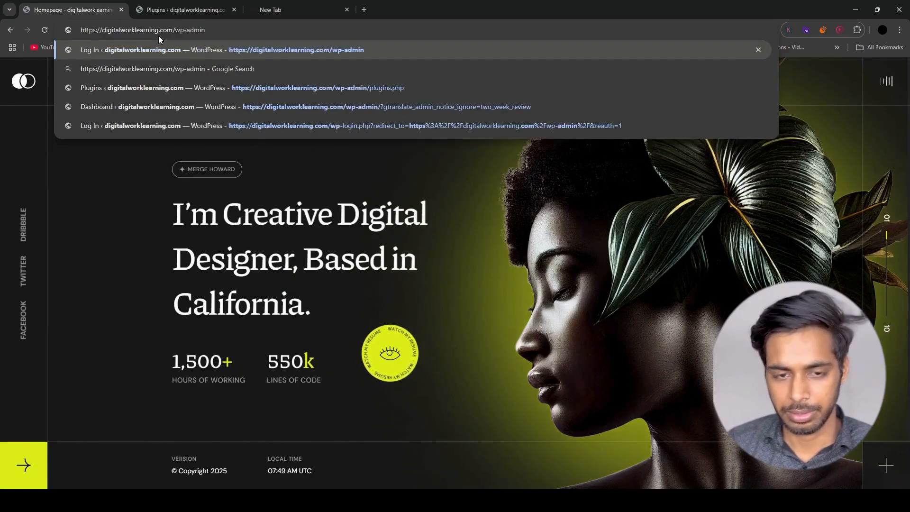
pyautogui.press('Return')
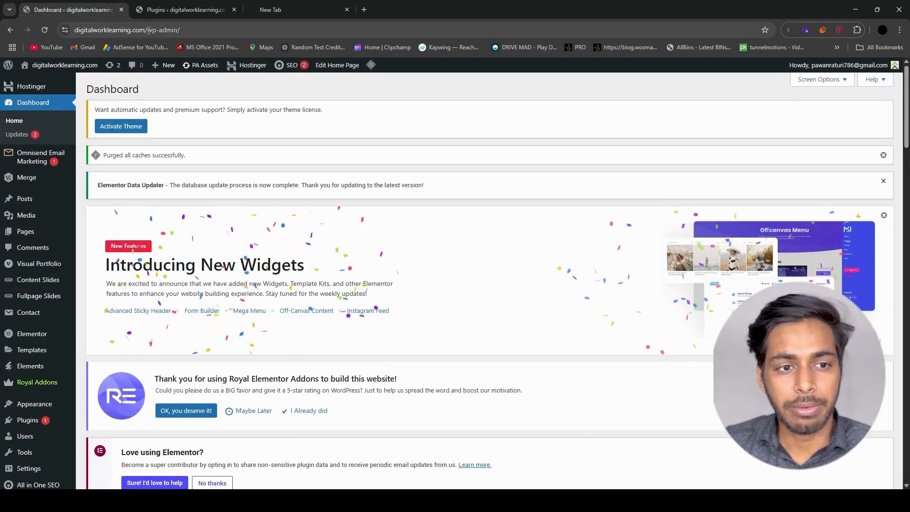
# - Highlight the wp-admin part of the dashboard's address to examine the default login path
pyautogui.moveTo(149, 30); pyautogui.dragTo(180, 30)
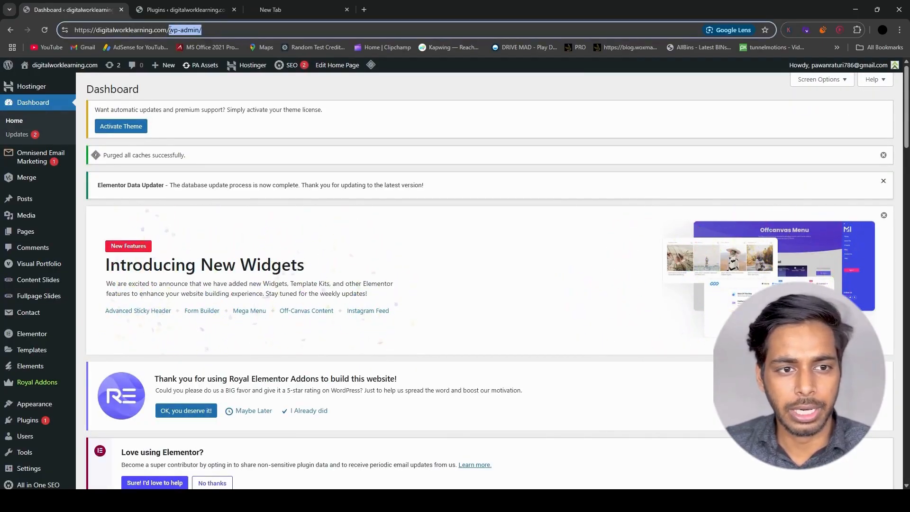
pyautogui.click(254, 28)
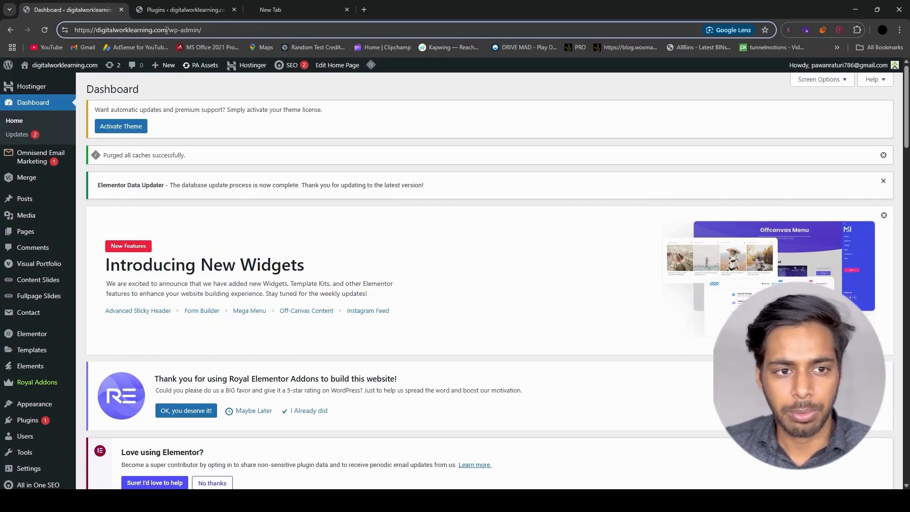
pyautogui.moveTo(169, 30); pyautogui.dragTo(240, 32)
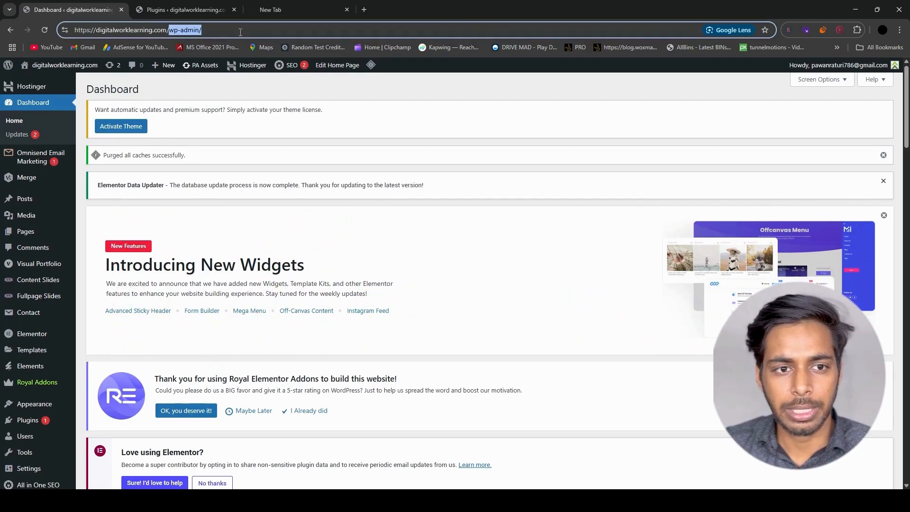
pyautogui.click(173, 31)
pyautogui.moveTo(170, 30); pyautogui.dragTo(203, 31)
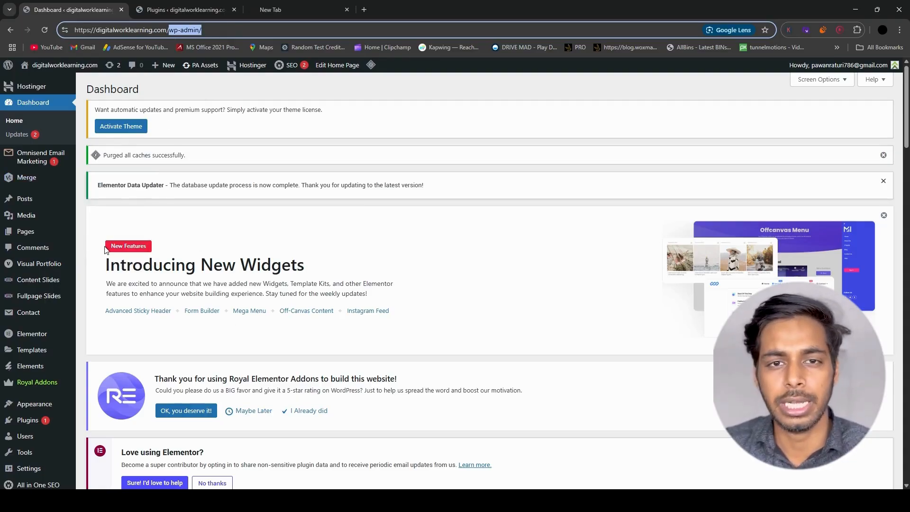
# - Go to the site's plugins and open the page for adding a new plugin
pyautogui.scroll(-1, 61, 304)
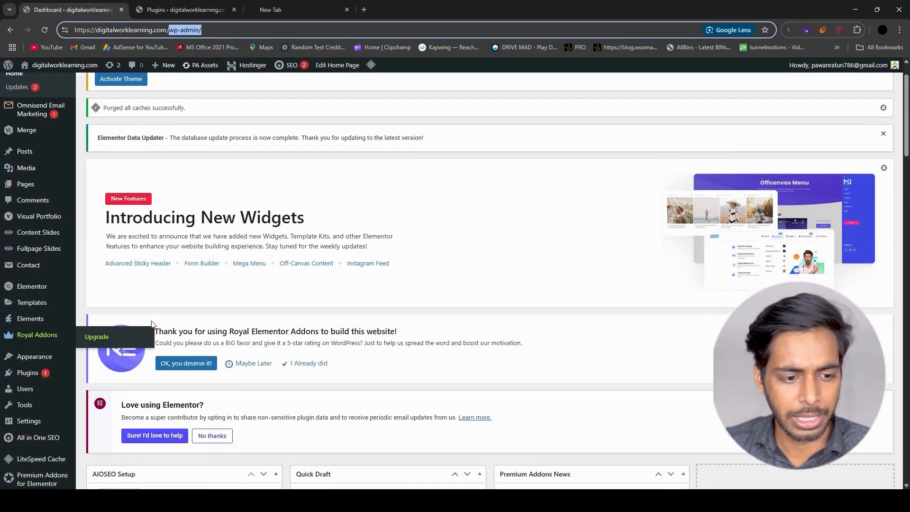
pyautogui.scroll(-2, 39, 351)
pyautogui.click(39, 355)
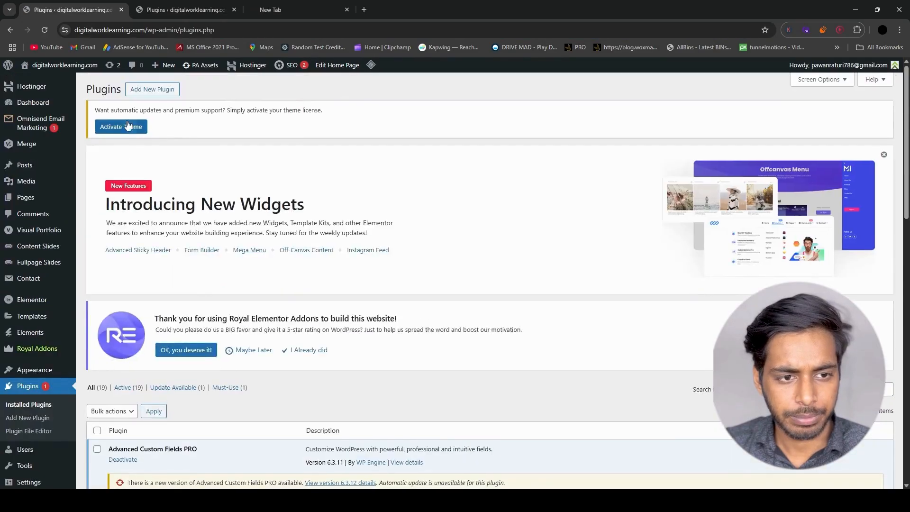
pyautogui.click(151, 89)
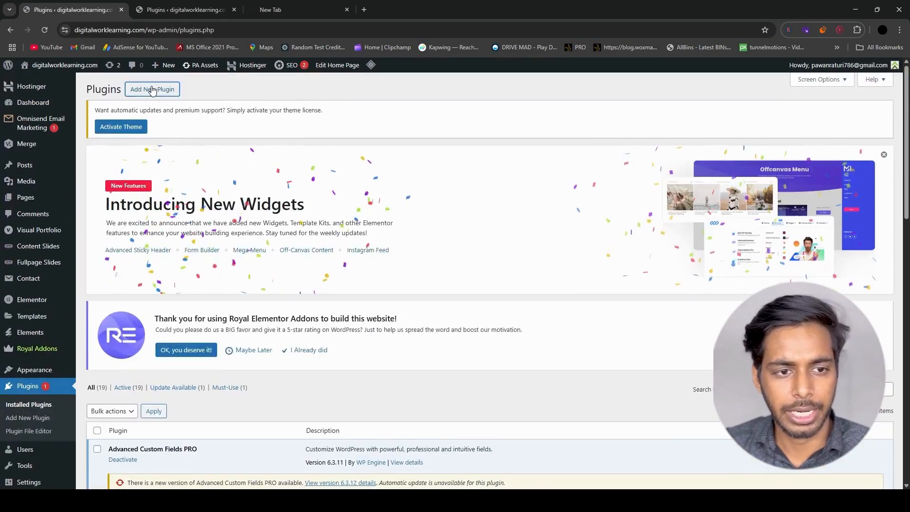
# - Search the plugin directory for "wps hide login"
pyautogui.scroll(-2, 137, 102)
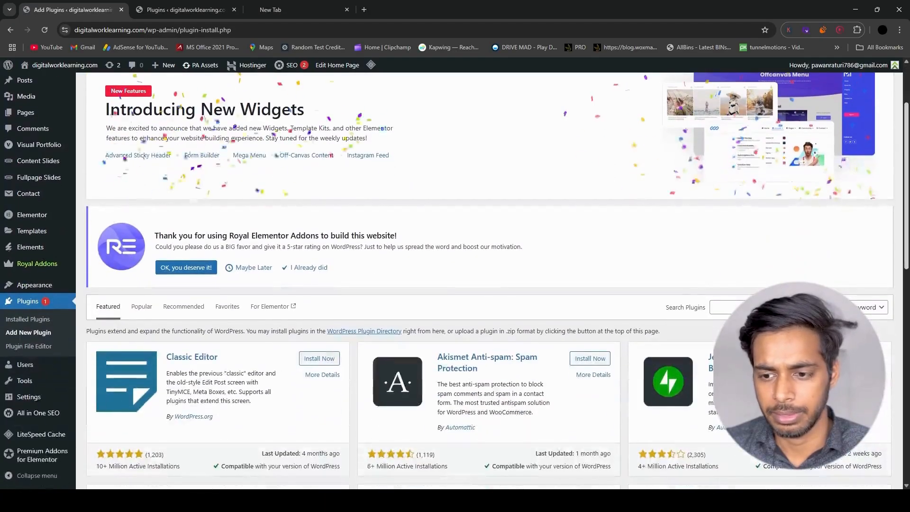
pyautogui.click(749, 307)
pyautogui.write('wps')
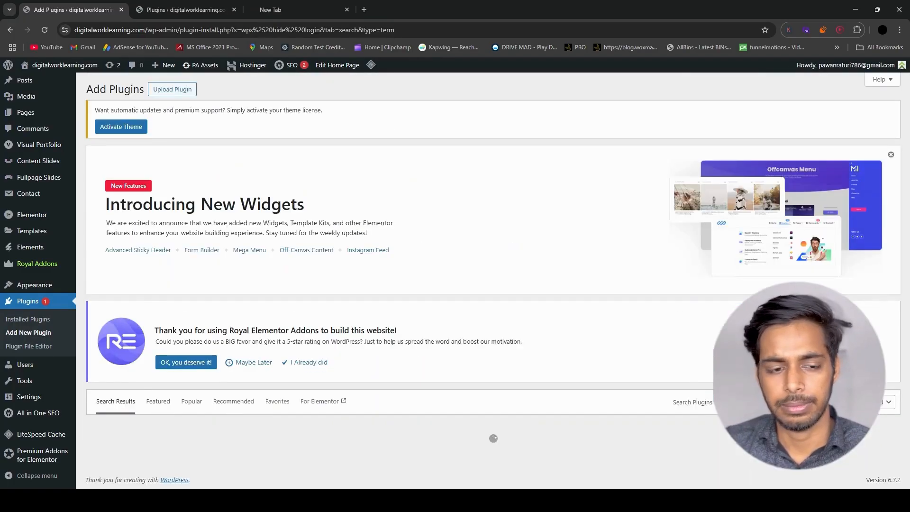
# - Install and activate the WPS Hide Login plugin from the search results
pyautogui.scroll(-5, 260, 156)
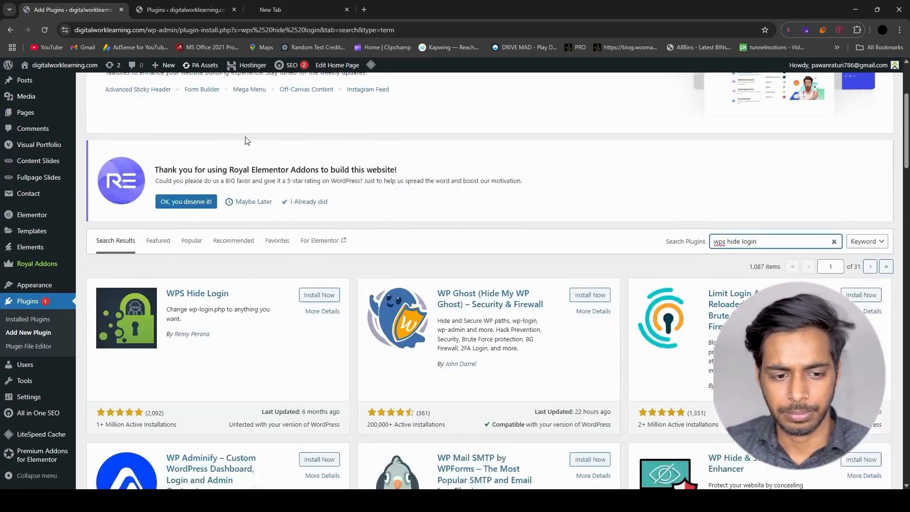
pyautogui.scroll(-1, 266, 176)
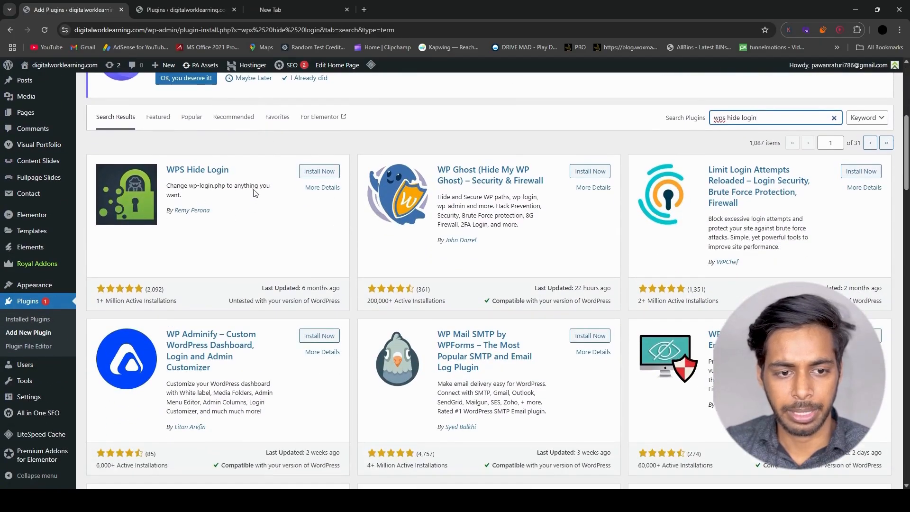
pyautogui.click(313, 174)
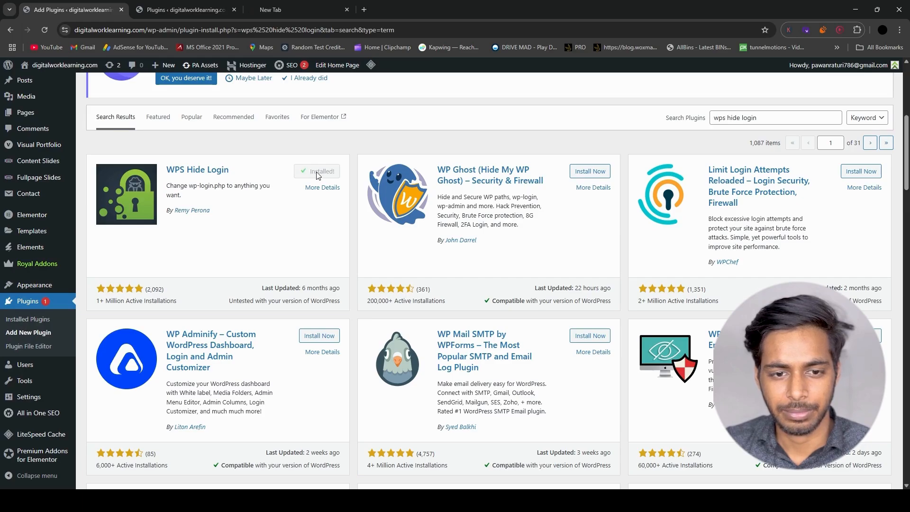
pyautogui.click(318, 172)
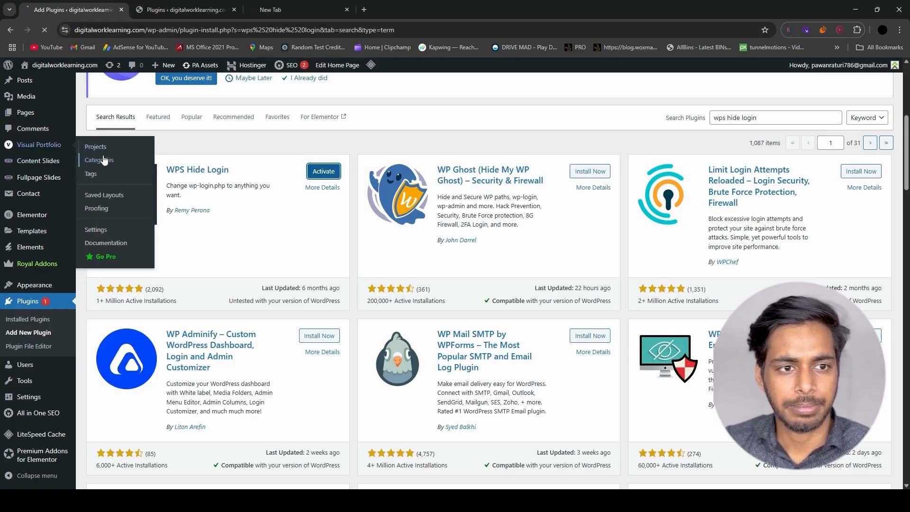
# - Open the WPS Hide Login settings and go to the Login url field
pyautogui.scroll(-9, 155, 183)
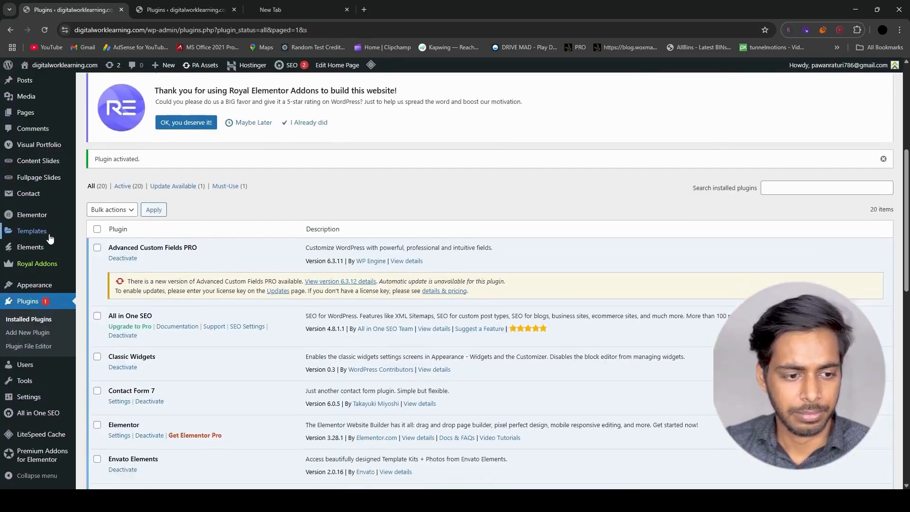
pyautogui.moveTo(37, 255)
pyautogui.scroll(-1, 37, 265)
pyautogui.moveTo(24, 394)
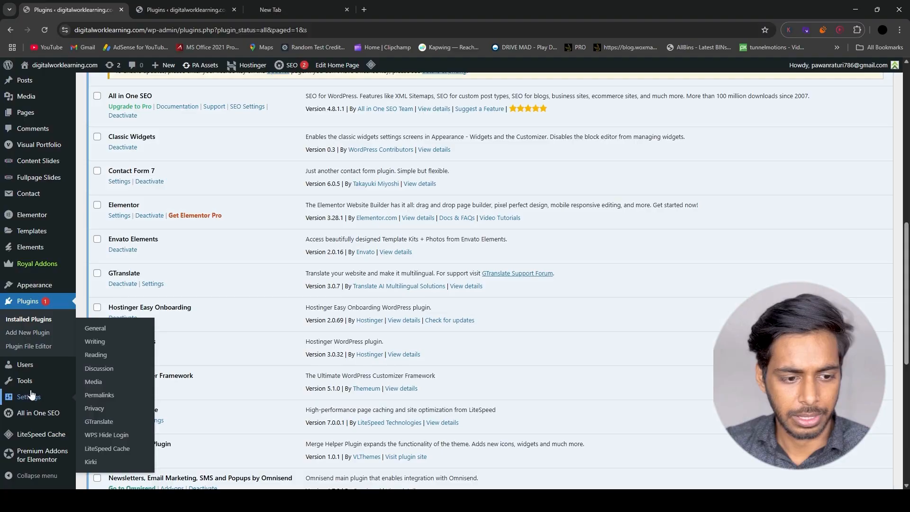
pyautogui.click(119, 436)
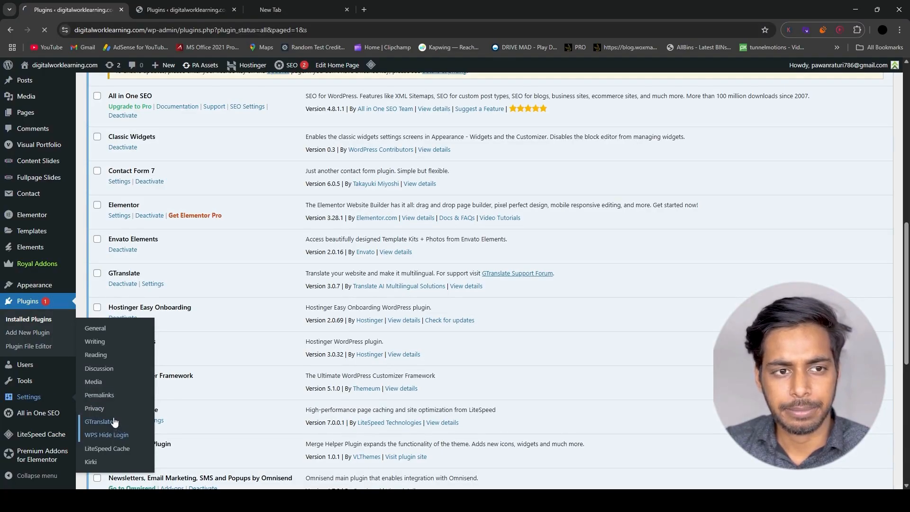
pyautogui.scroll(15, 220, 297)
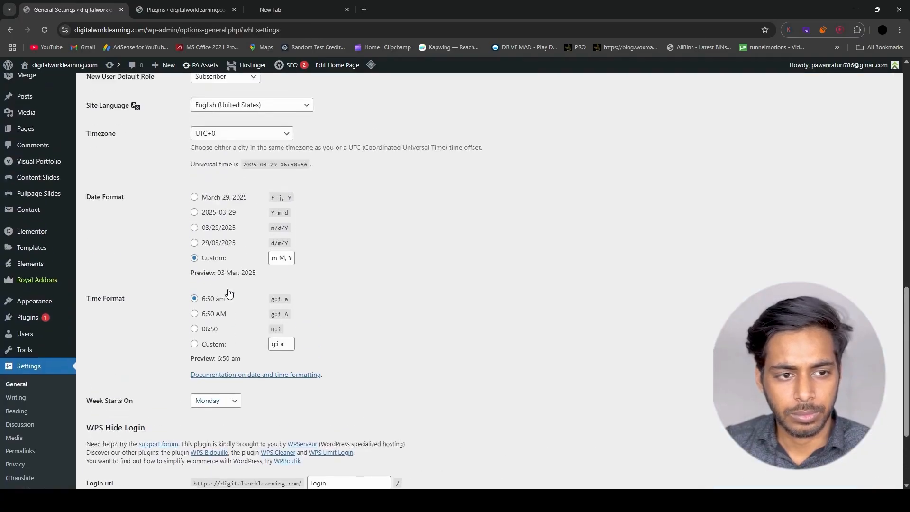
pyautogui.scroll(-15, 243, 290)
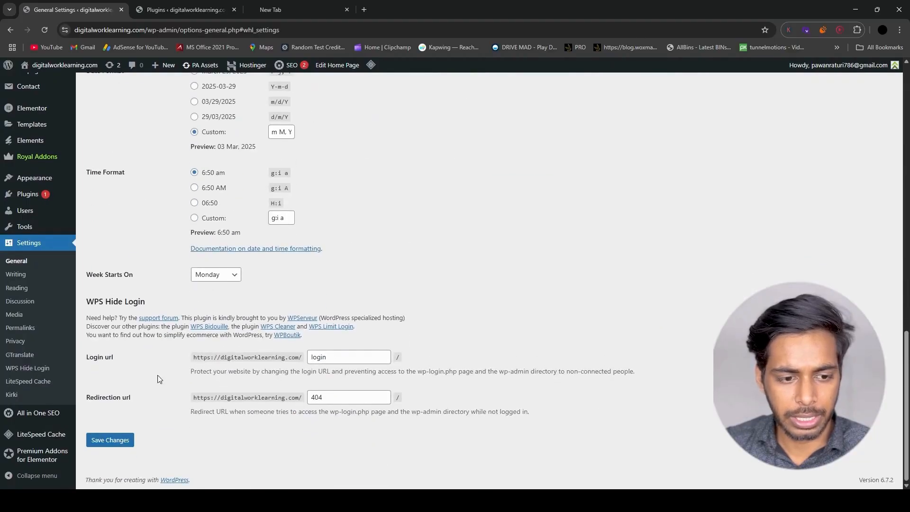
# - Set the WPS Hide Login login URL to "master-login" and save the changes
pyautogui.doubleClick(327, 356)
pyautogui.press('BackSpace')
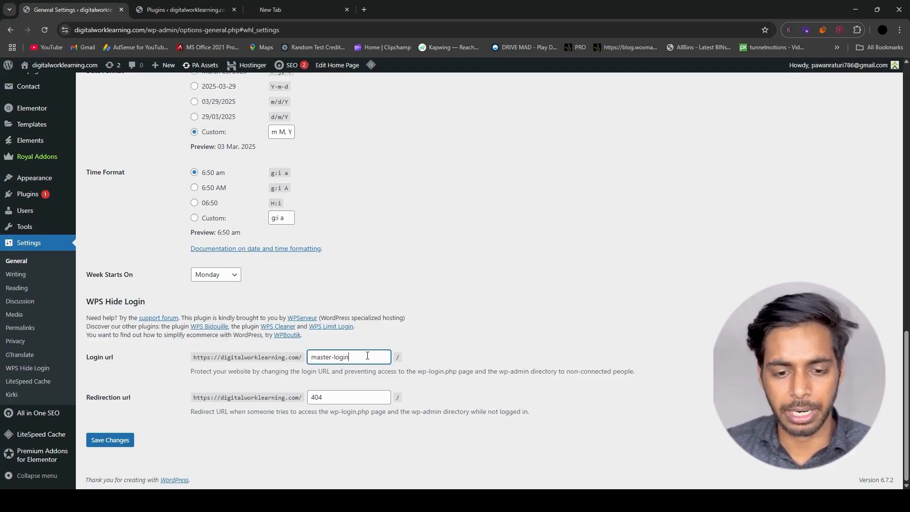
pyautogui.moveTo(358, 358); pyautogui.dragTo(283, 355)
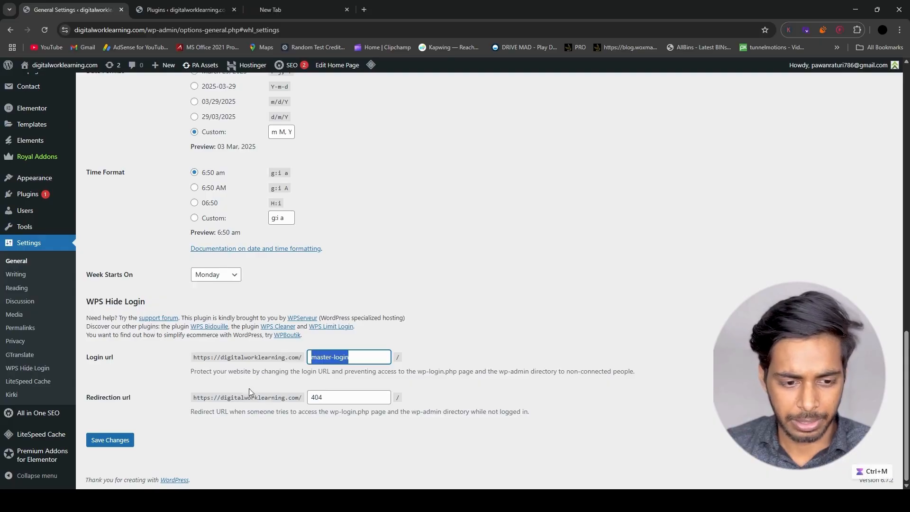
pyautogui.click(141, 401)
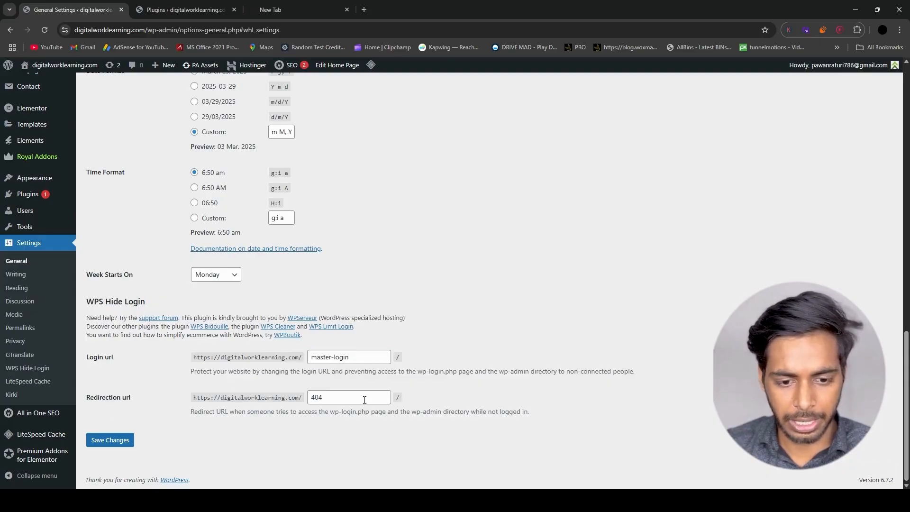
pyautogui.click(334, 395)
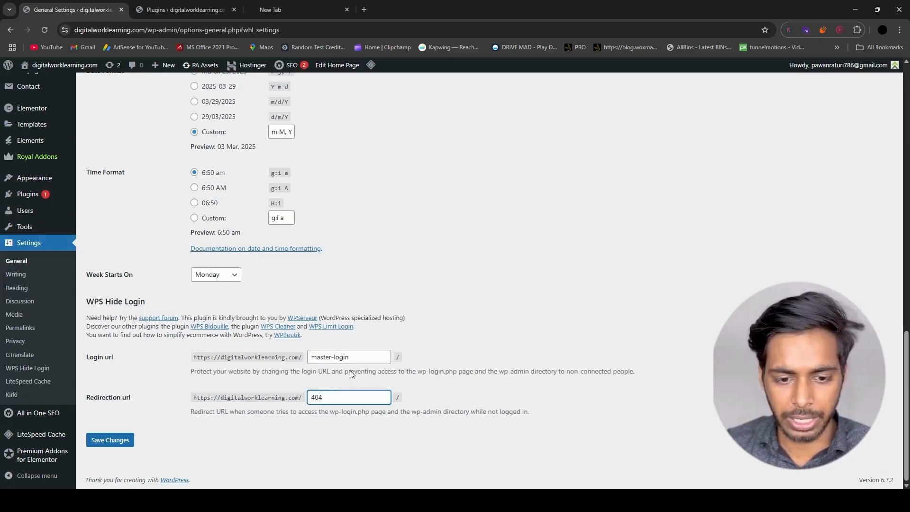
pyautogui.click(106, 446)
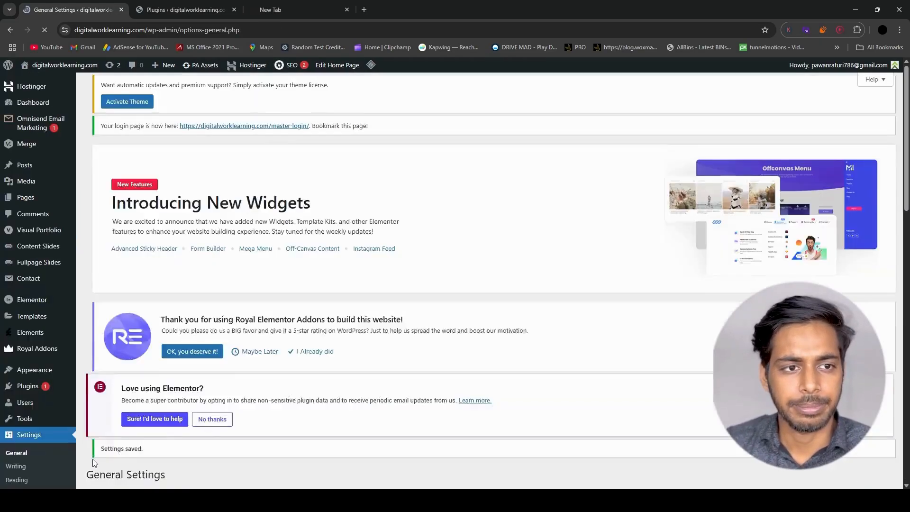
# - Test the old login address by loading digitalworklearning.com/wp-admin in a separate, logged-out browser window
pyautogui.click(185, 9)
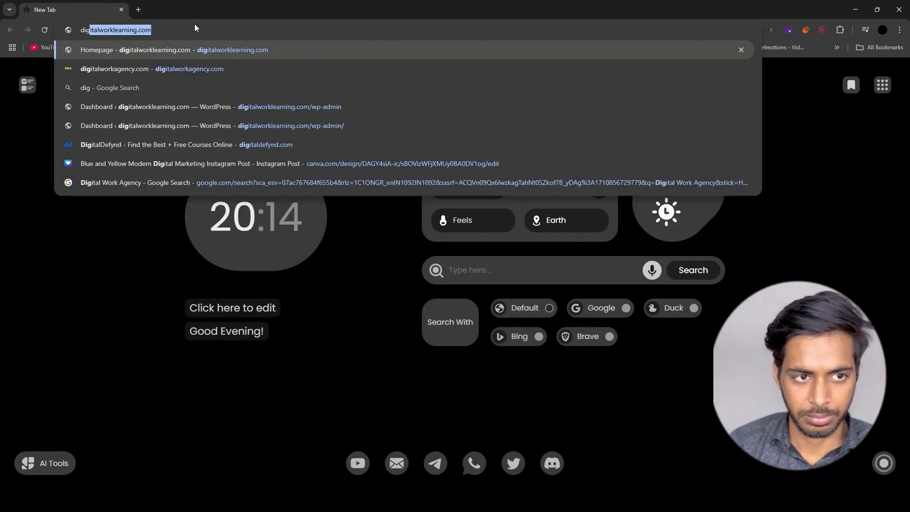
pyautogui.write('digitalwork')
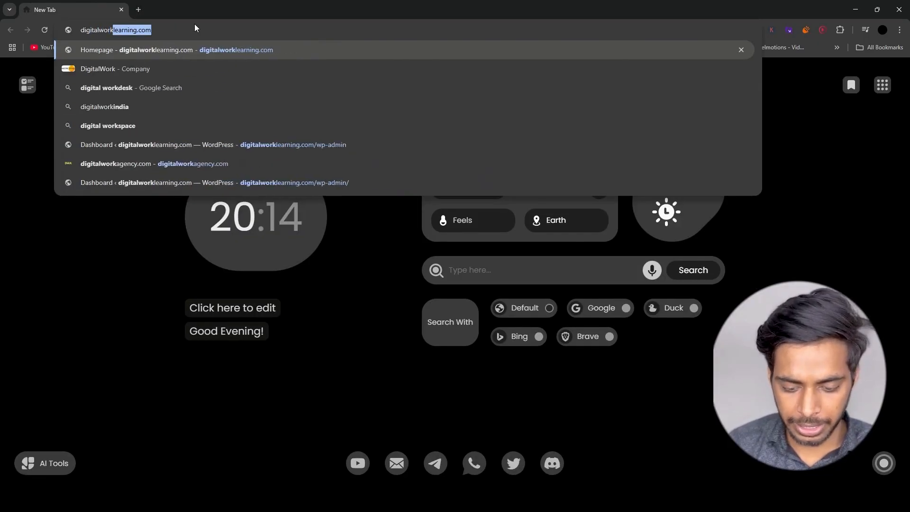
pyautogui.write('learni')
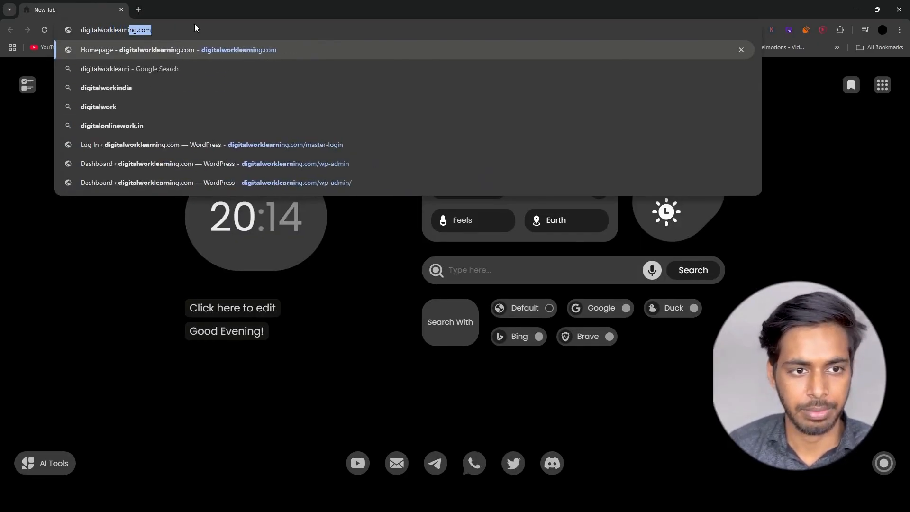
pyautogui.write('ng.com')
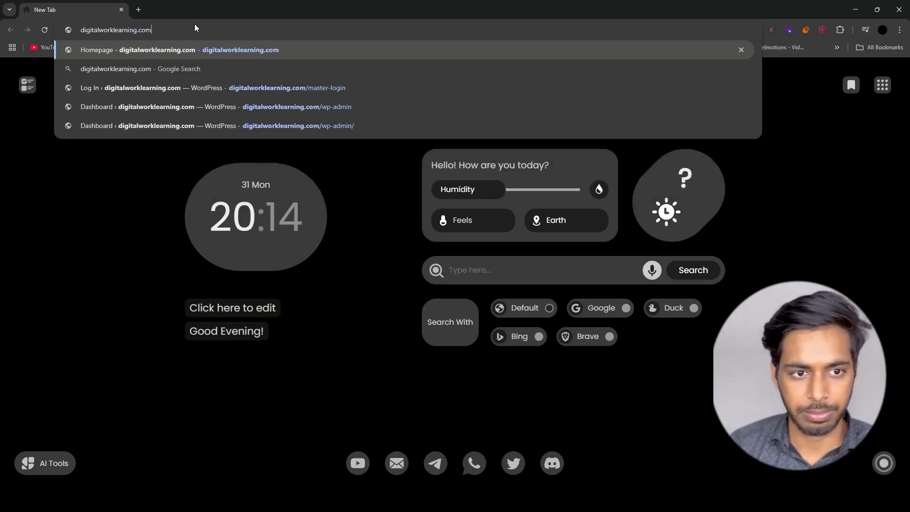
pyautogui.write('/wp-admin')
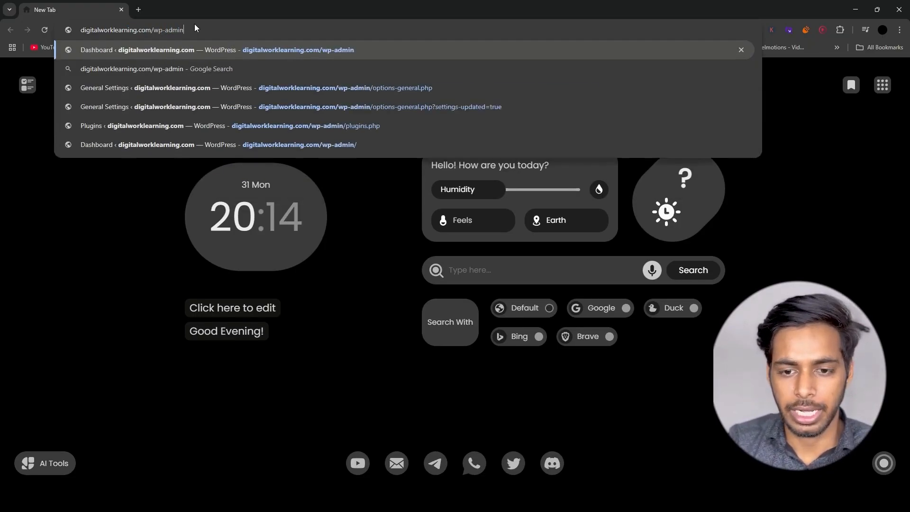
pyautogui.press('Return')
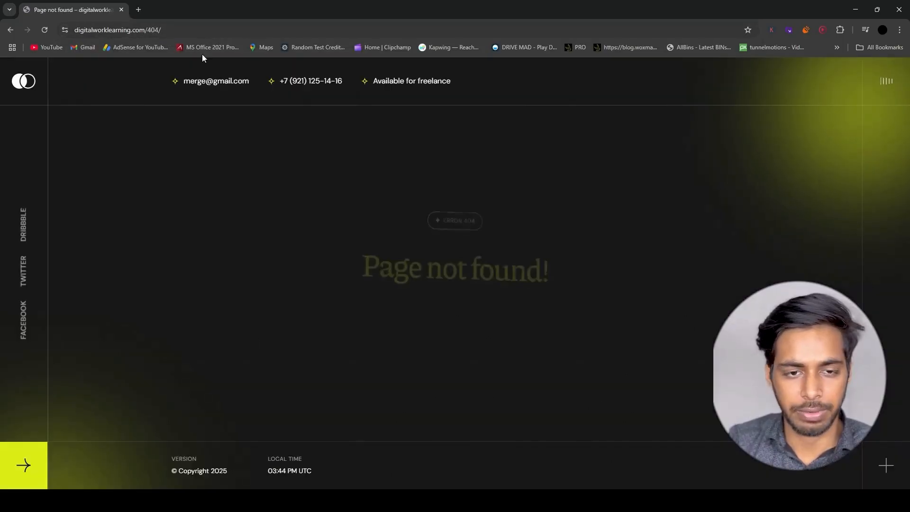
# - Load digitalworklearning.com/master-login in the same window and log in with the prefilled credentials
pyautogui.click(142, 30)
pyautogui.moveTo(184, 30); pyautogui.dragTo(169, 30)
pyautogui.write('master')
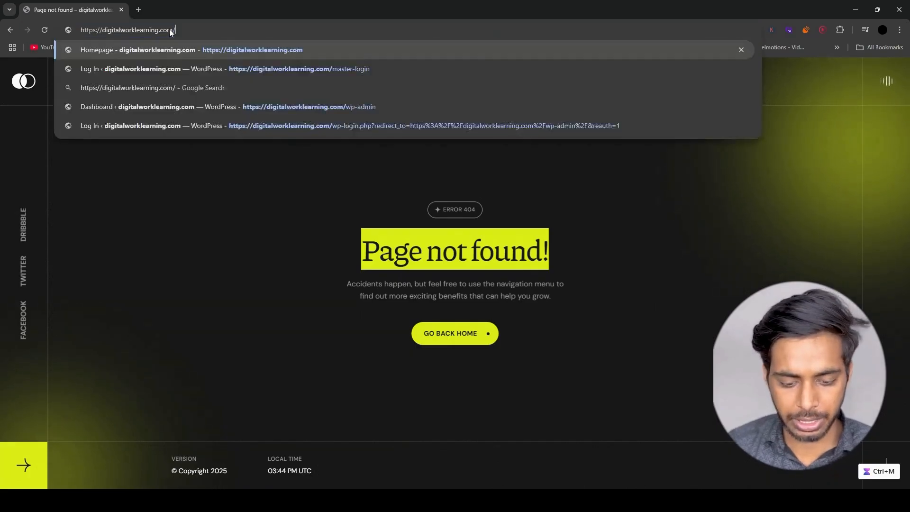
pyautogui.write('-login')
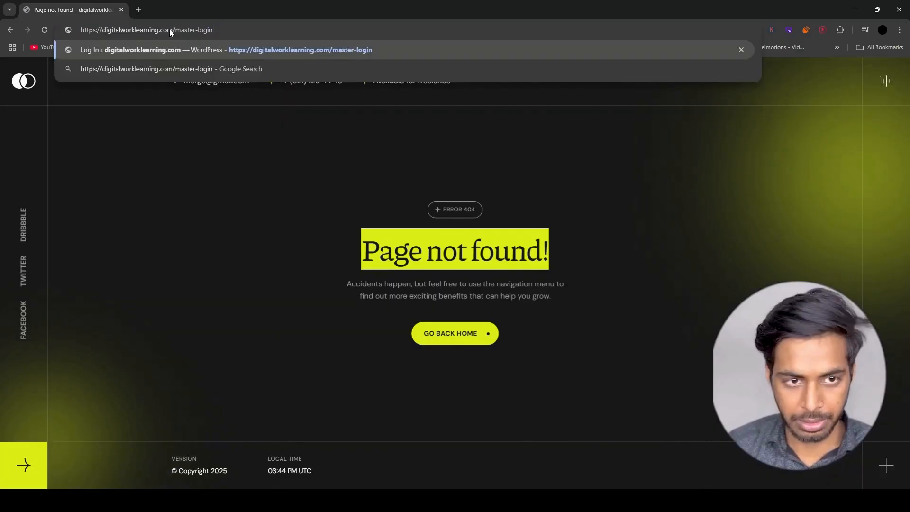
pyautogui.press('Return')
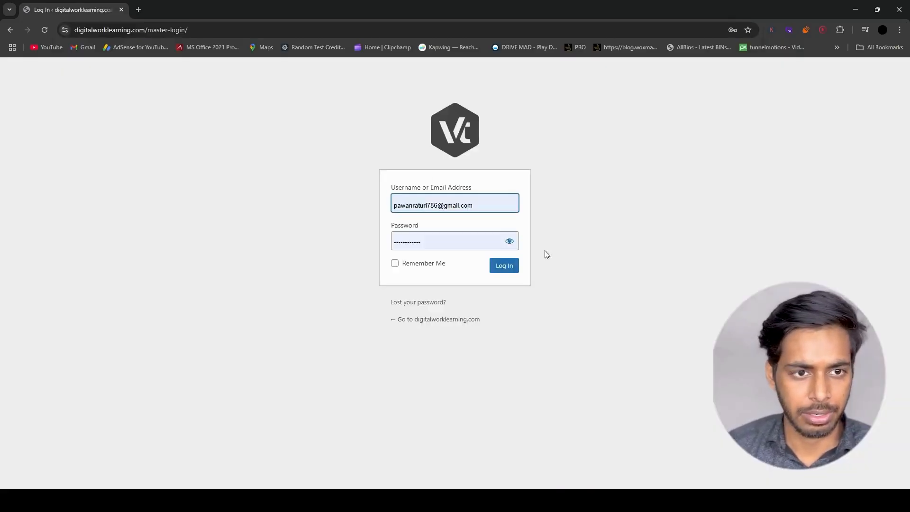
pyautogui.click(509, 266)
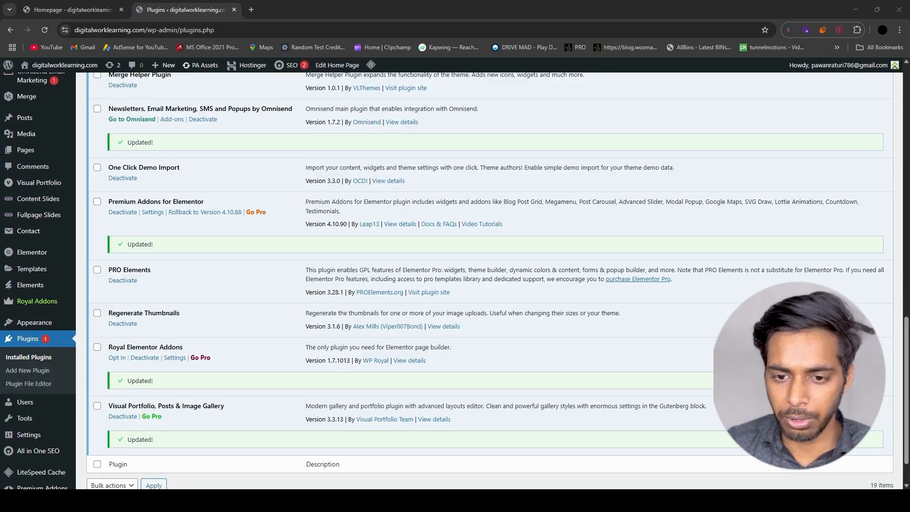
pyautogui.click(251, 9)
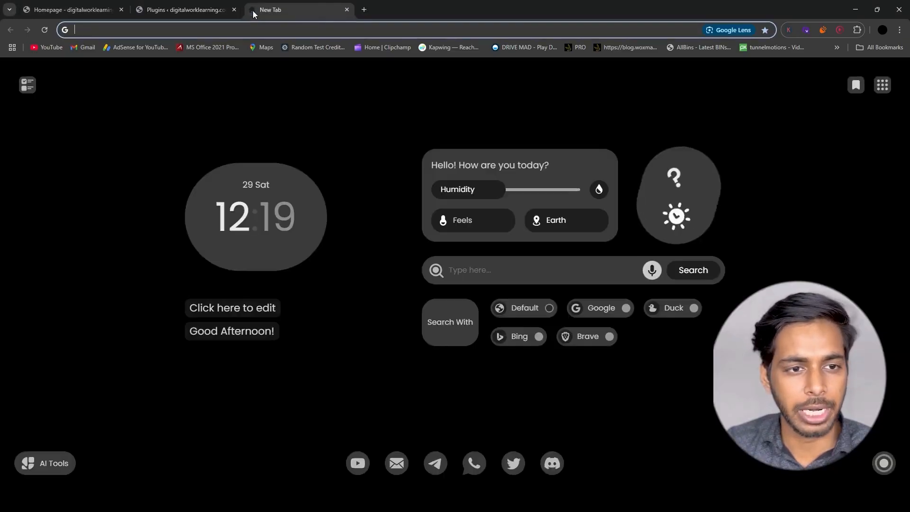
pyautogui.click(27, 6)
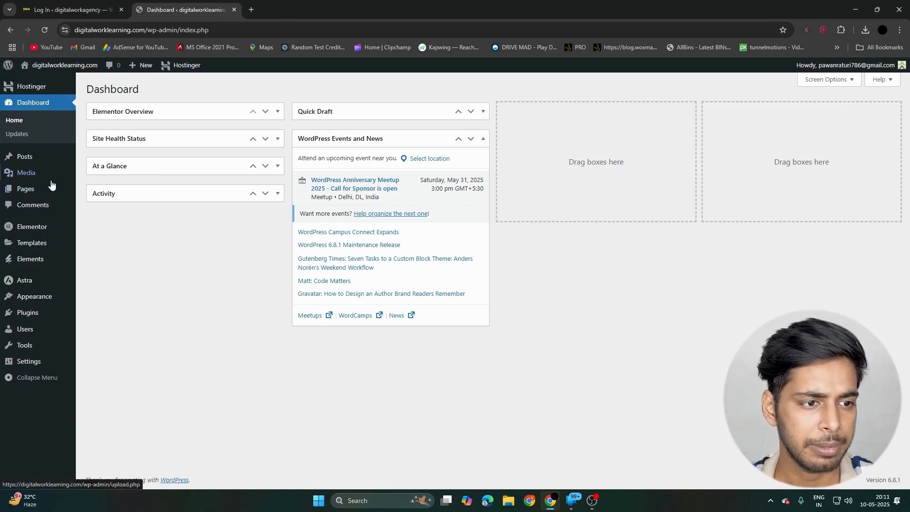
# - Create a new WordPress page and title it "Login"
pyautogui.moveTo(52, 185)
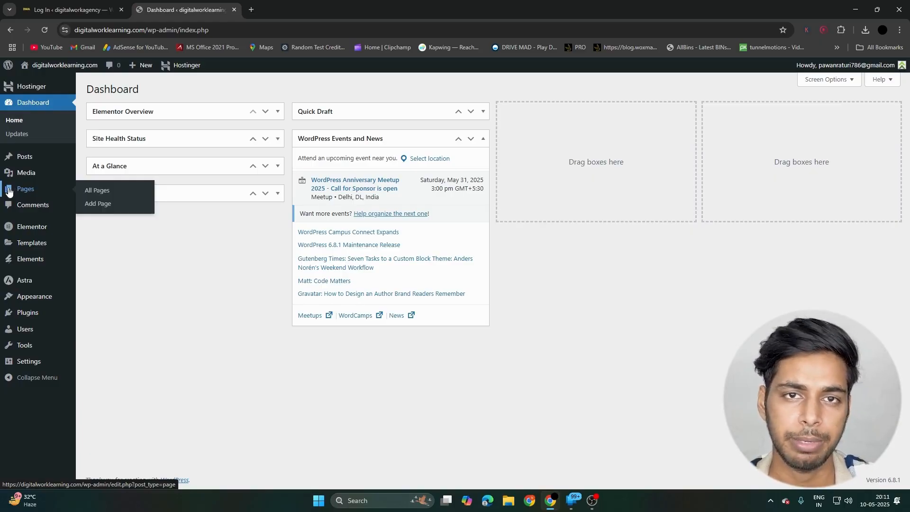
pyautogui.click(32, 185)
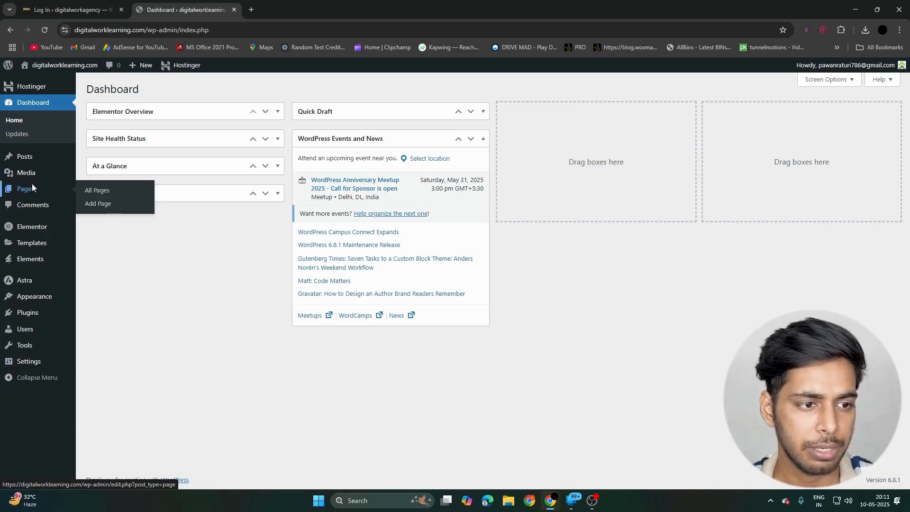
pyautogui.click(136, 96)
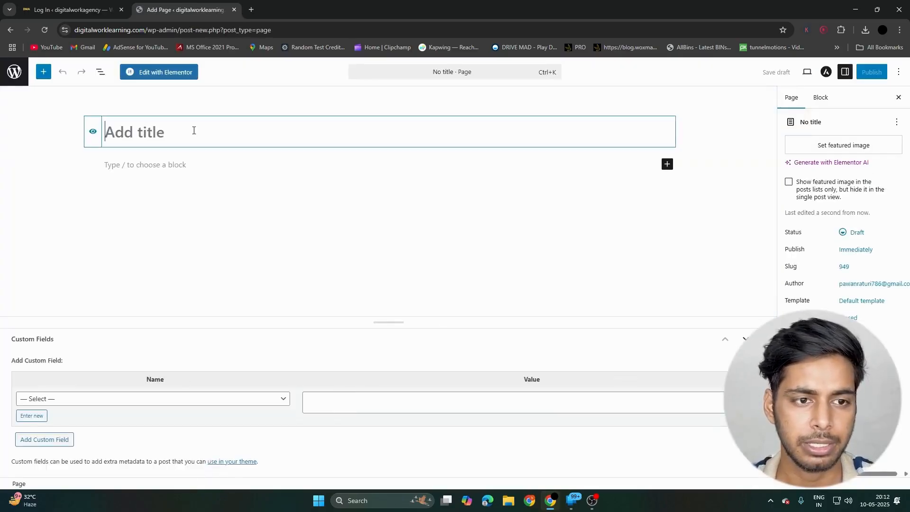
pyautogui.write('Login')
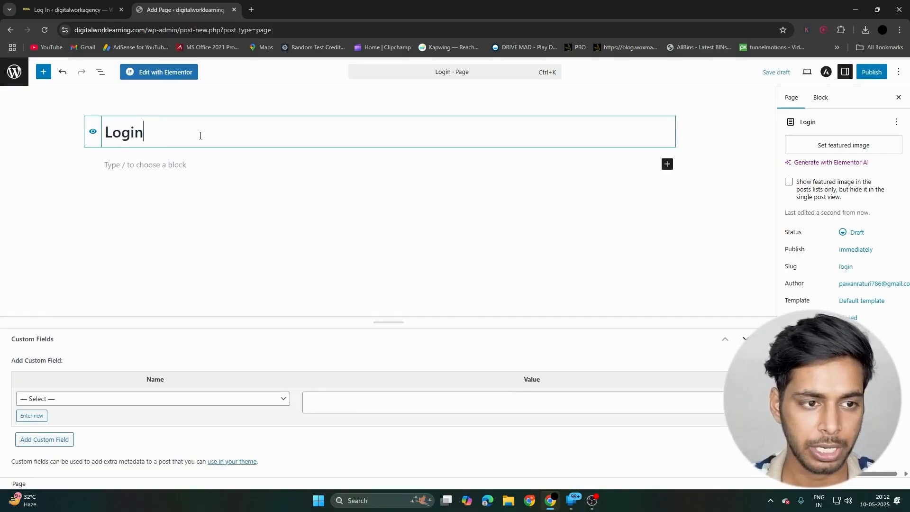
# - Open the Login page in Elementor, find the Login widget and place it in the empty content area
pyautogui.click(152, 75)
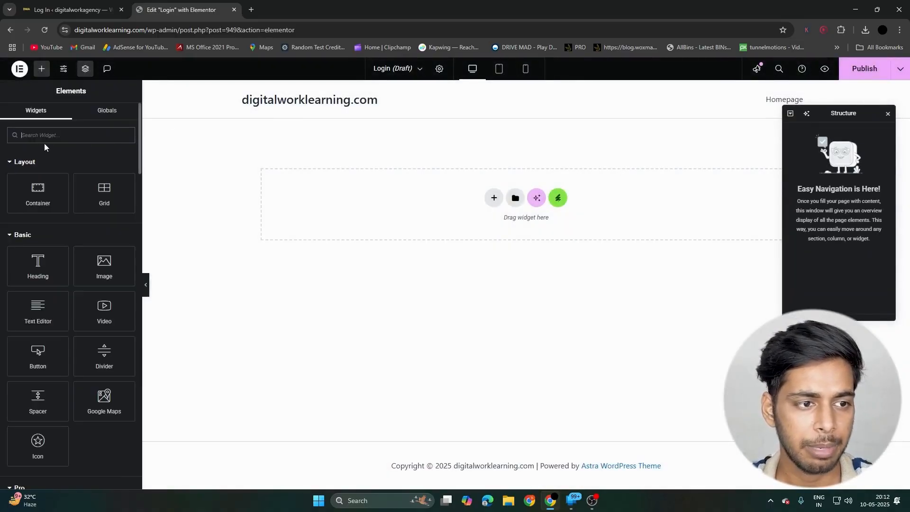
pyautogui.write('login')
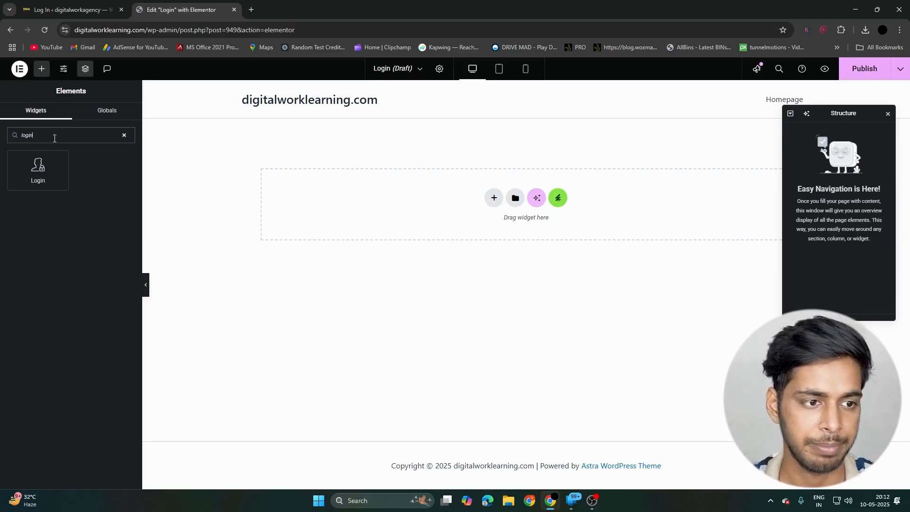
pyautogui.moveTo(38, 169); pyautogui.dragTo(382, 207)
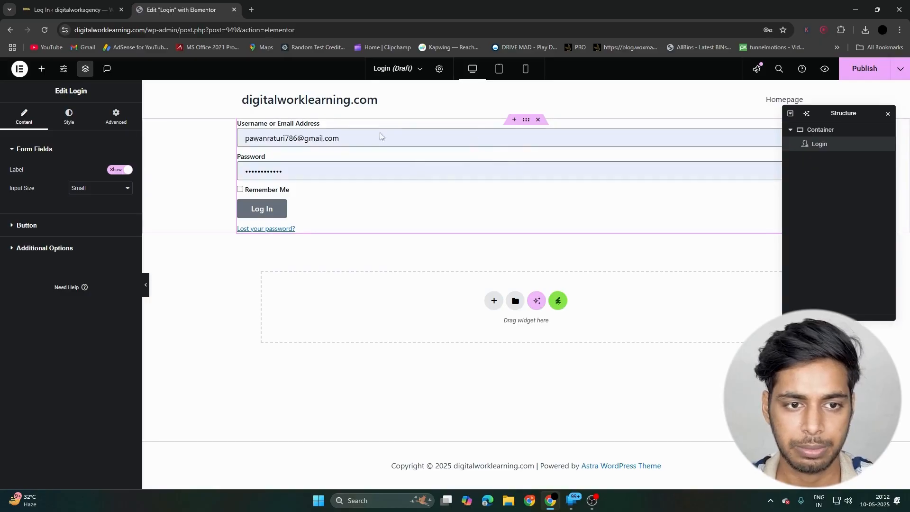
# - Set the minimum height of the container around the login form to 100 vh
pyautogui.click(526, 120)
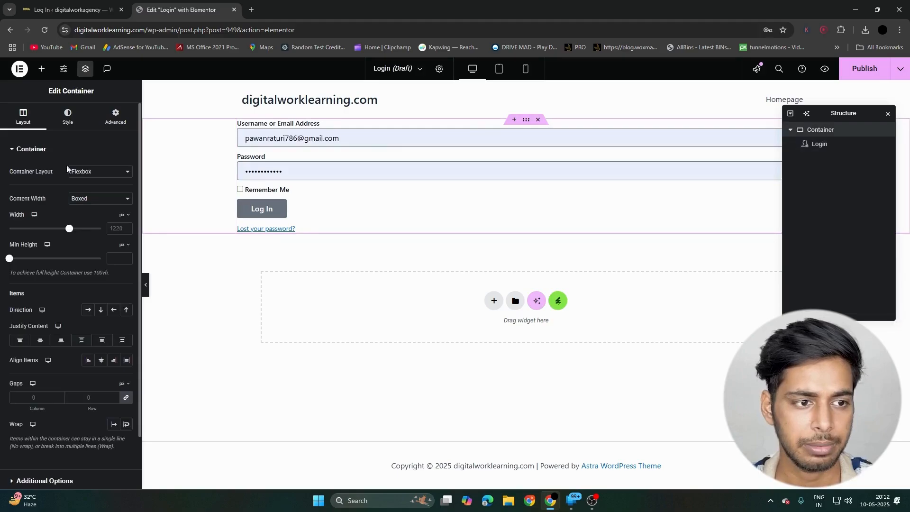
pyautogui.click(68, 114)
pyautogui.click(24, 119)
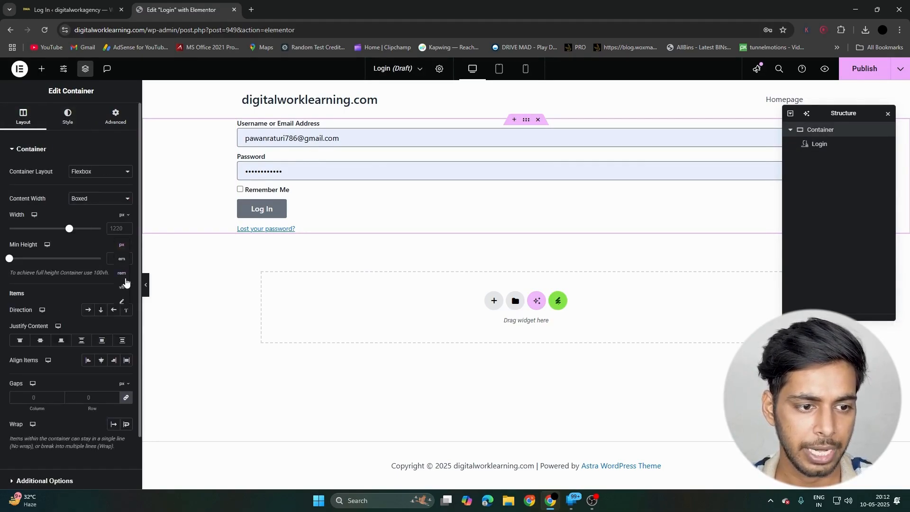
pyautogui.click(122, 287)
pyautogui.click(112, 258)
pyautogui.write('1000')
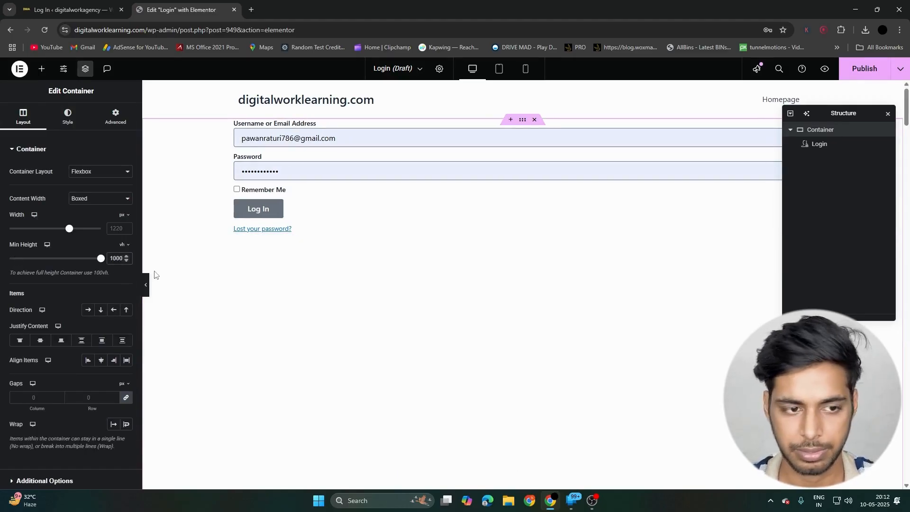
pyautogui.press('BackSpace')
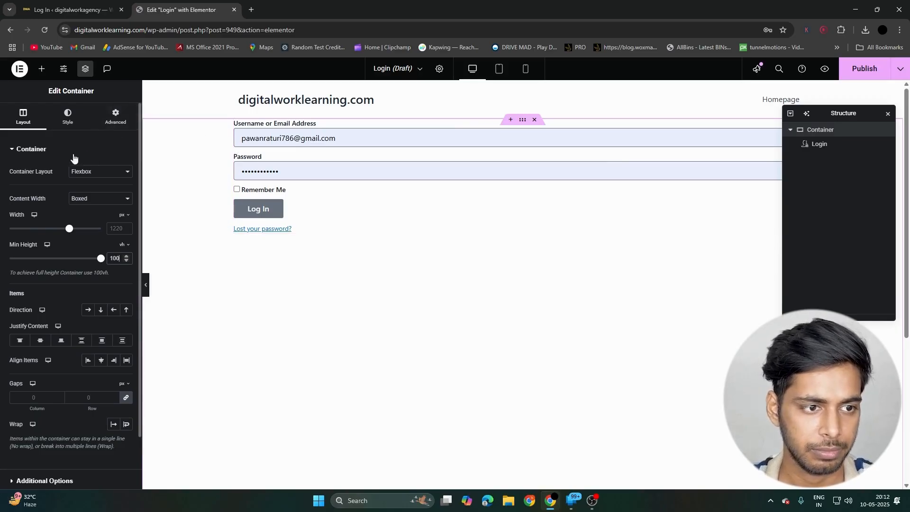
# - Center the login form in its container with both Justify Content and Align Items set to Center
pyautogui.scroll(-1, 99, 209)
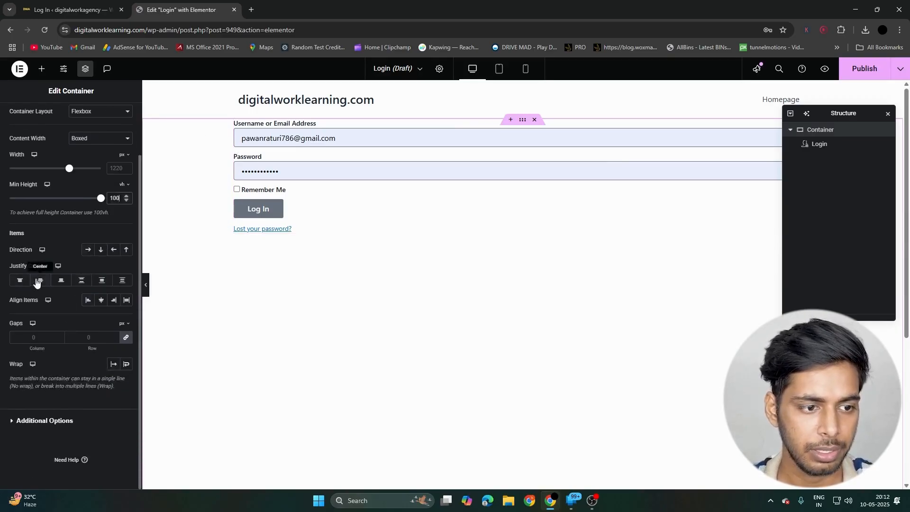
pyautogui.click(39, 281)
pyautogui.click(102, 304)
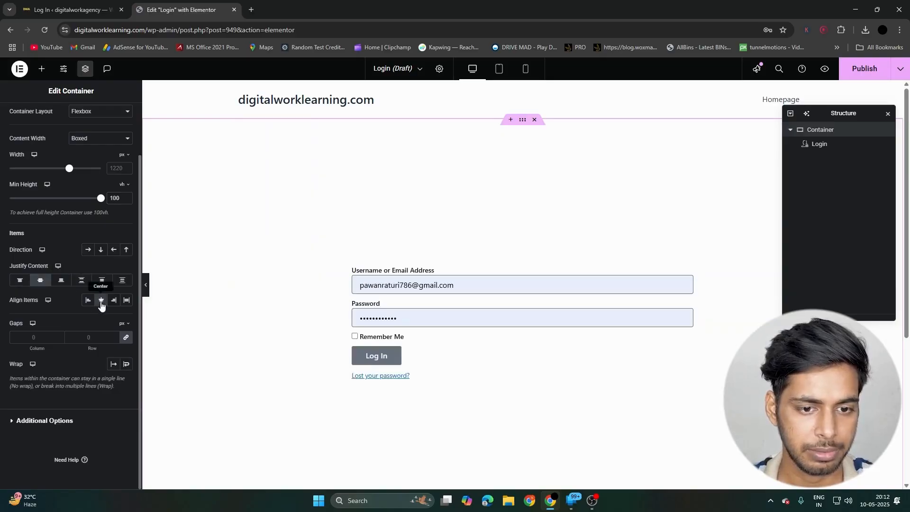
pyautogui.click(99, 304)
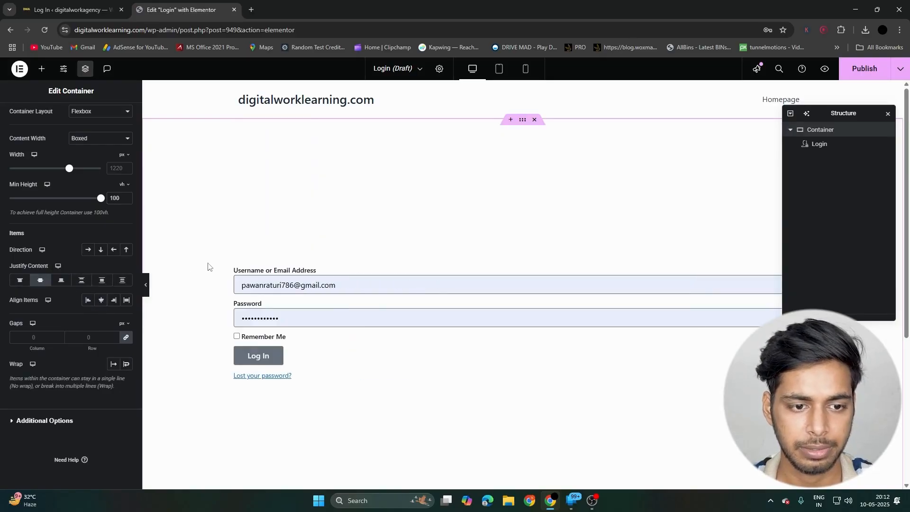
pyautogui.click(101, 300)
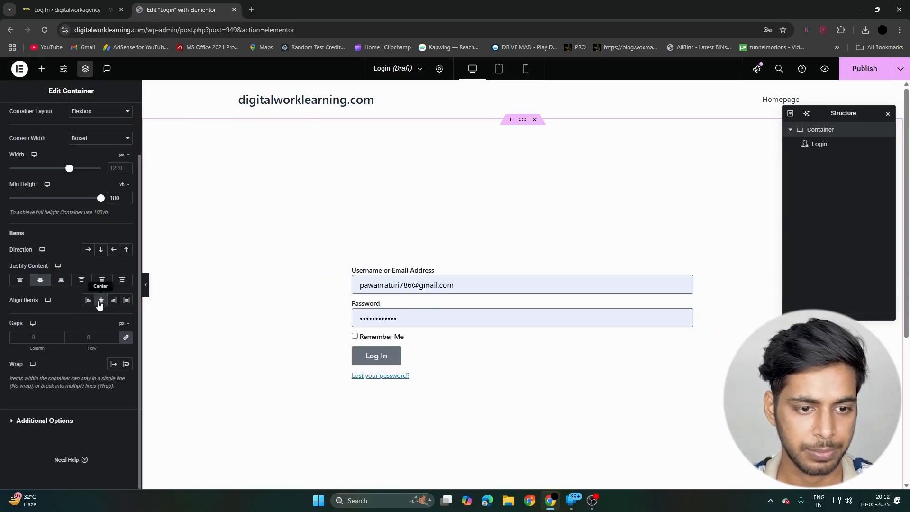
# - Close the Structure panel and look through the login form's style and advanced settings
pyautogui.click(889, 117)
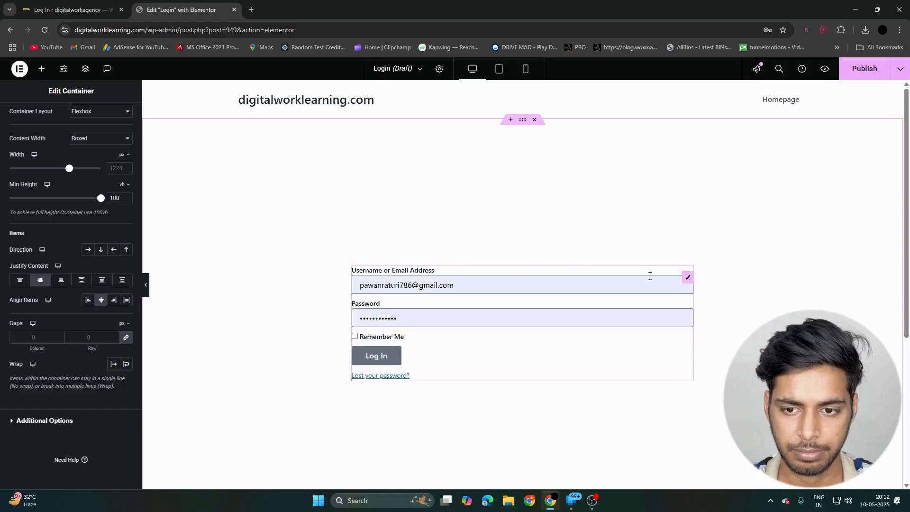
pyautogui.click(688, 278)
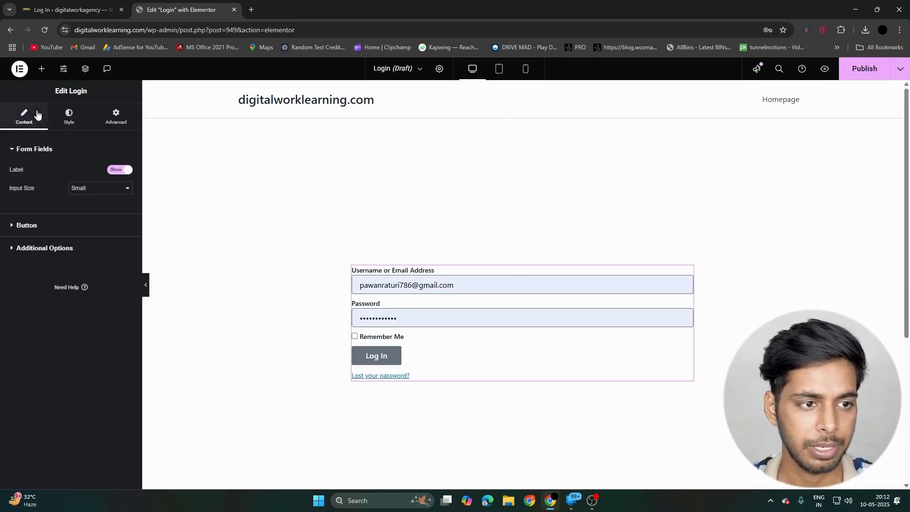
pyautogui.click(58, 117)
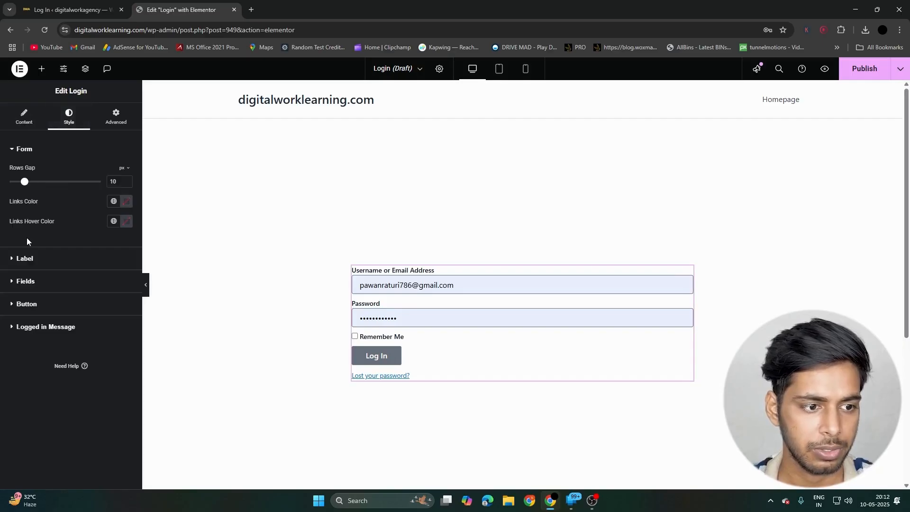
pyautogui.click(119, 117)
pyautogui.scroll(-6, 71, 256)
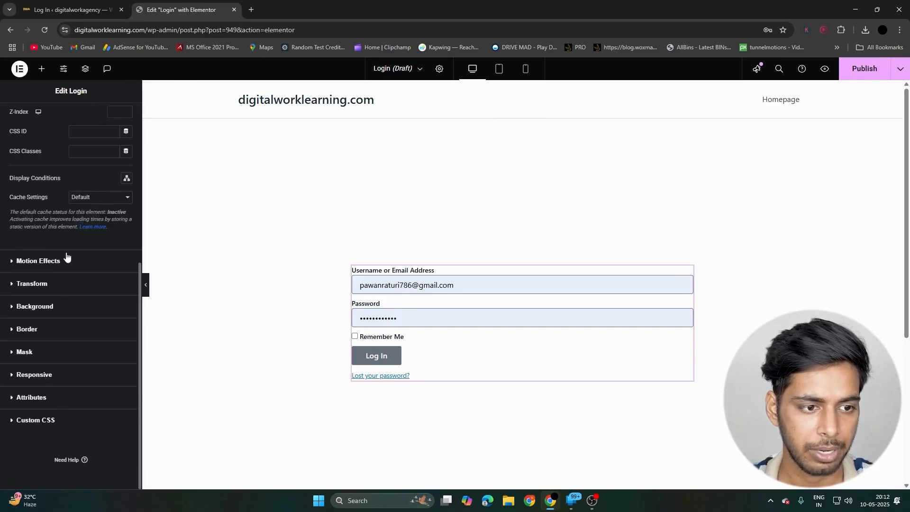
pyautogui.scroll(4, 71, 258)
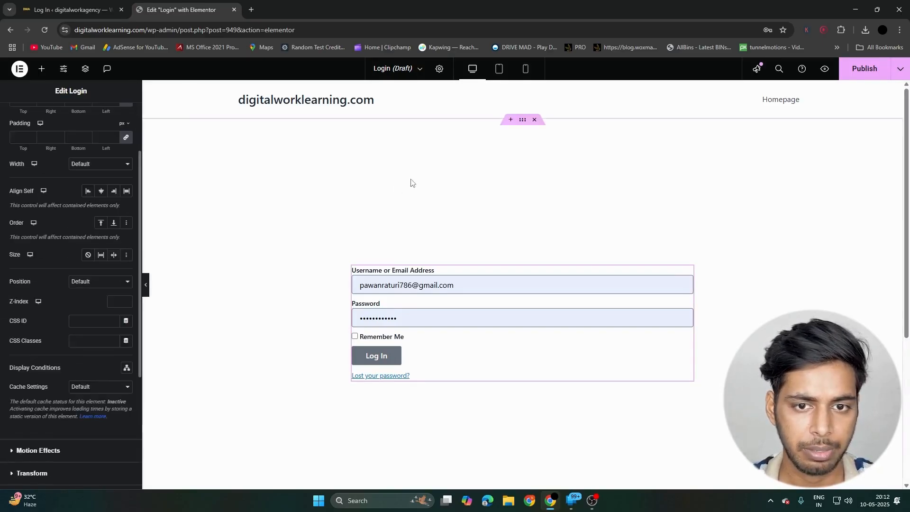
# - Give the container around the login form a Classic background with the dark image bg.jpg from the media library
pyautogui.click(523, 120)
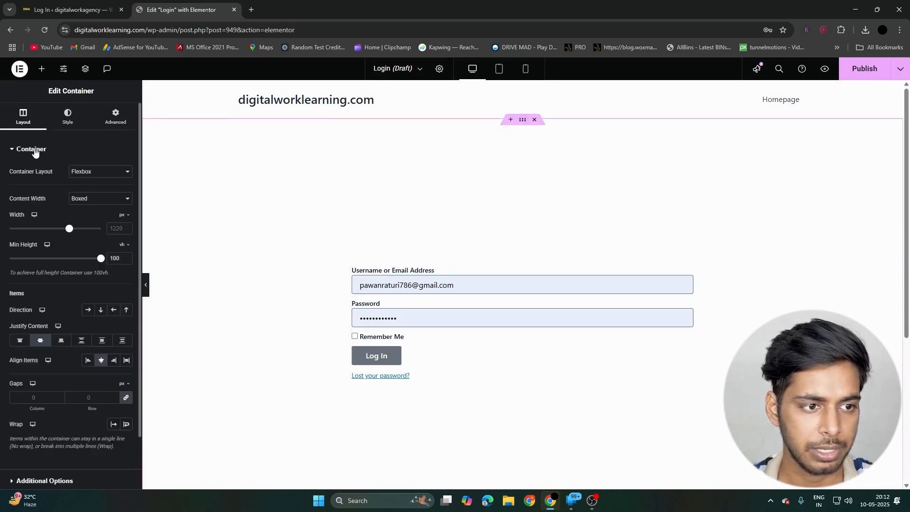
pyautogui.click(69, 118)
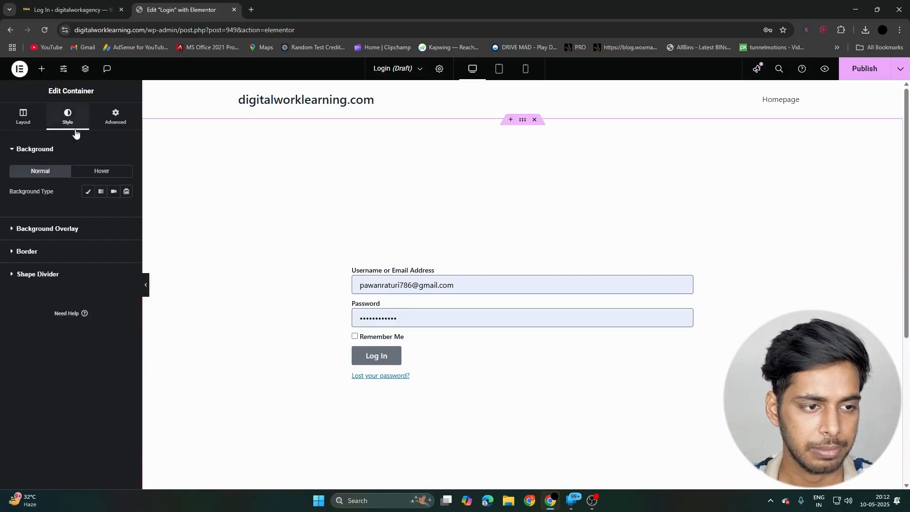
pyautogui.click(88, 191)
pyautogui.click(83, 259)
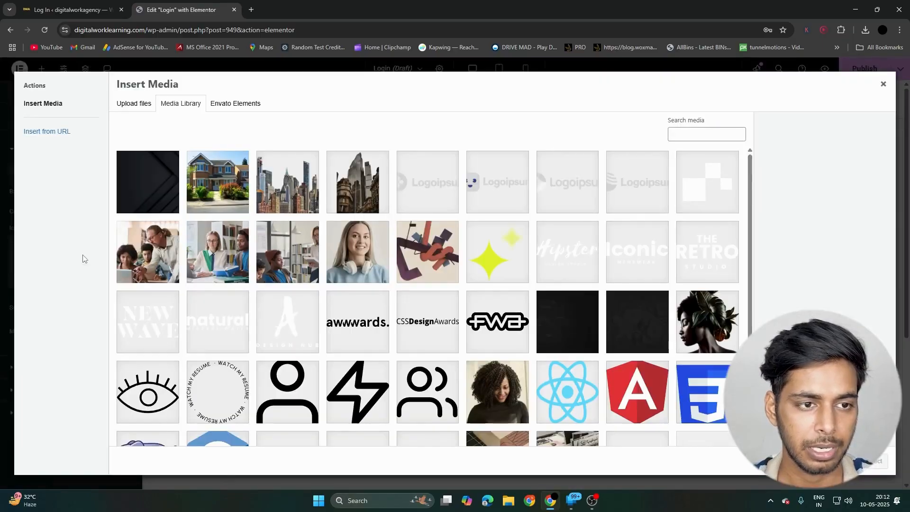
pyautogui.click(155, 189)
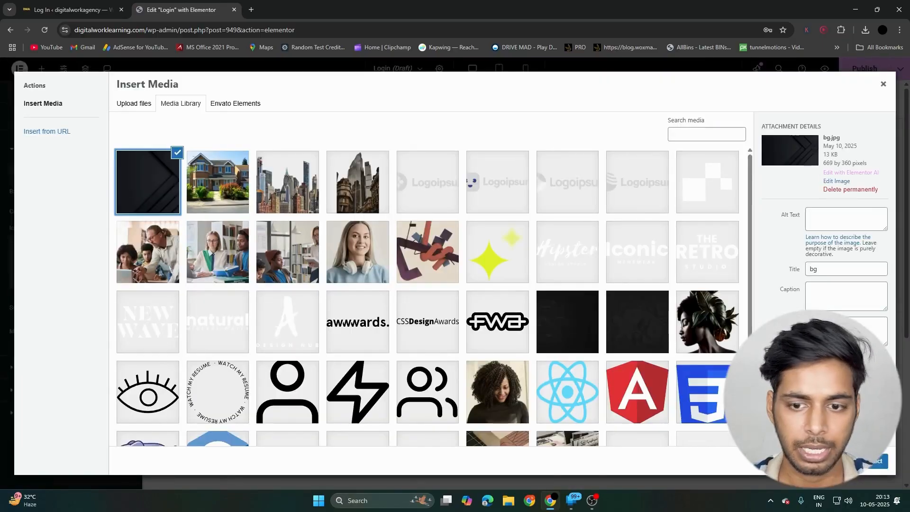
pyautogui.click(880, 460)
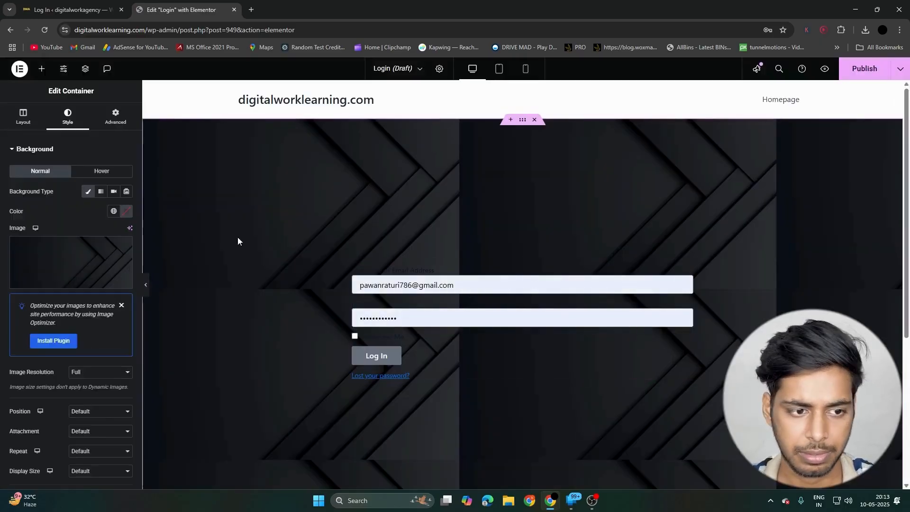
# - Set the container's background image to No-repeat with a Cover display size
pyautogui.scroll(-4, 62, 297)
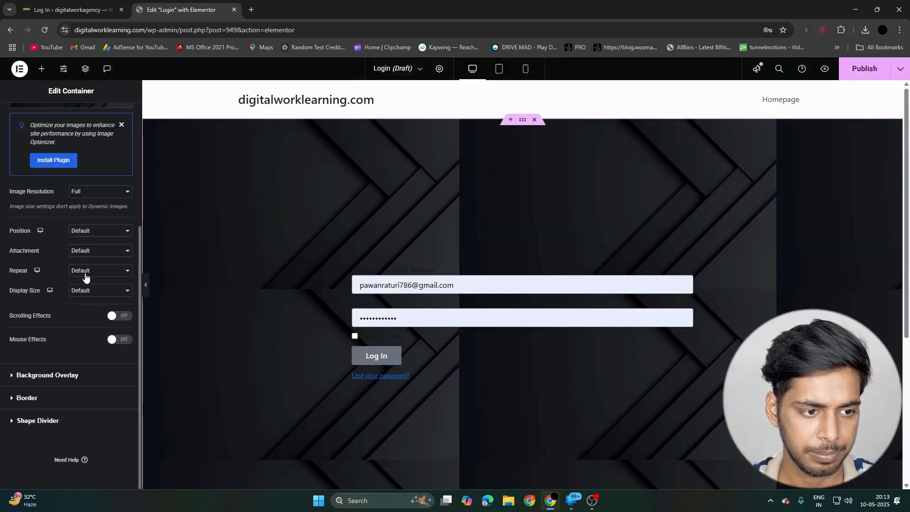
pyautogui.click(90, 270)
pyautogui.click(85, 294)
pyautogui.click(88, 290)
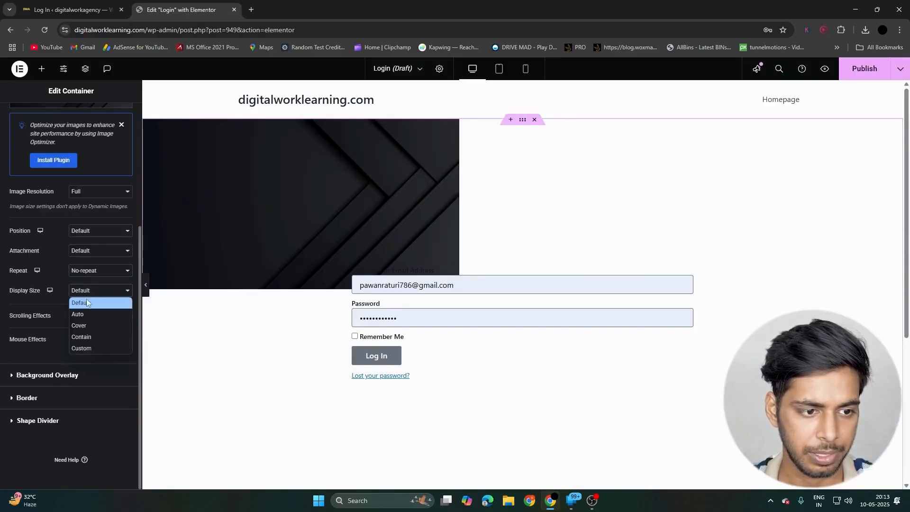
pyautogui.click(91, 326)
pyautogui.scroll(-4, 345, 254)
pyautogui.scroll(4, 344, 254)
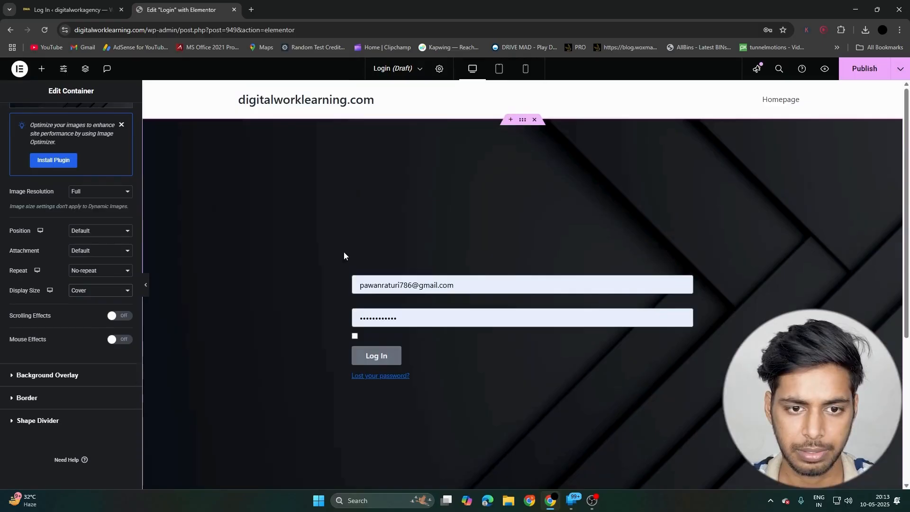
# - Try to replace the container's background image with a newly uploaded video-background file
pyautogui.scroll(4, 61, 272)
pyautogui.click(61, 271)
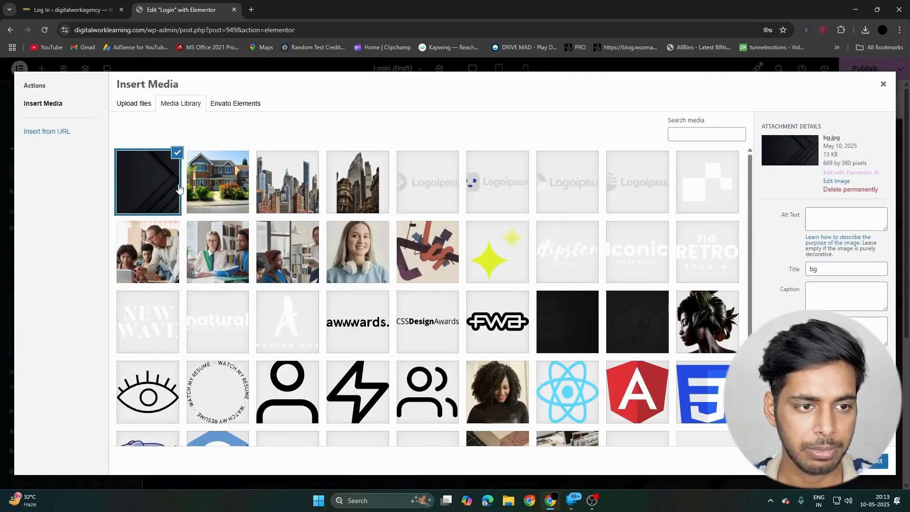
pyautogui.scroll(-1, 342, 209)
pyautogui.scroll(1, 342, 208)
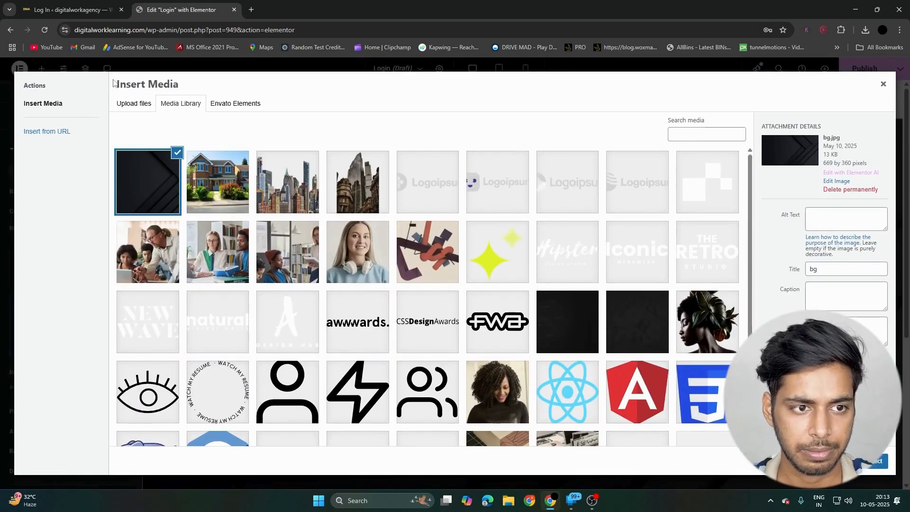
pyautogui.click(134, 103)
pyautogui.click(503, 261)
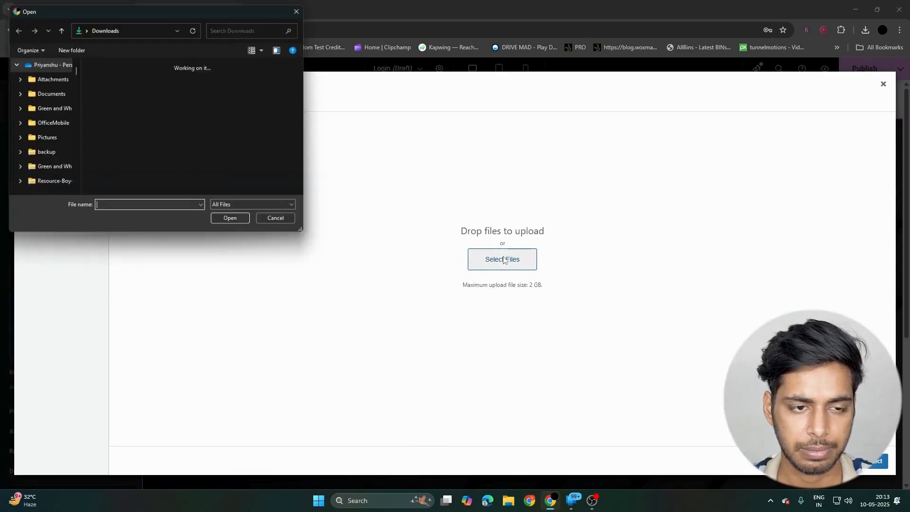
pyautogui.doubleClick(143, 84)
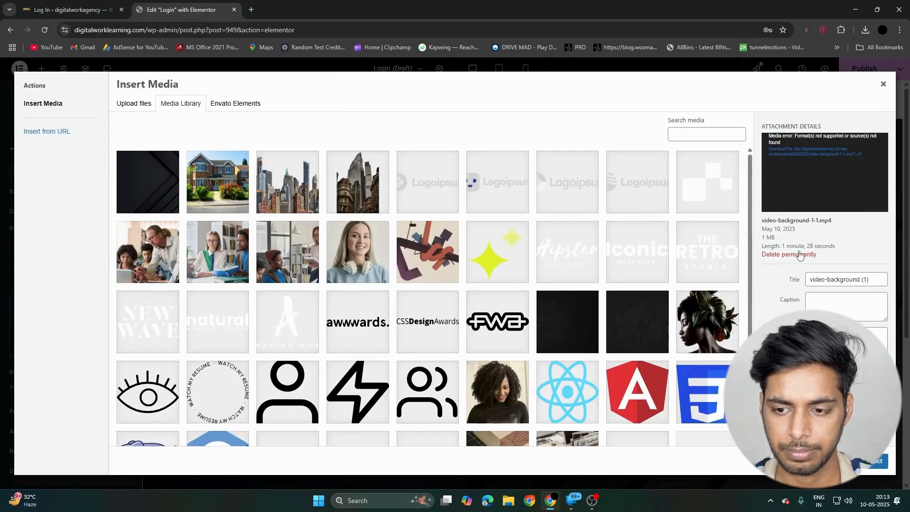
pyautogui.scroll(-1, 349, 250)
pyautogui.scroll(-2, 348, 251)
pyautogui.scroll(4, 349, 250)
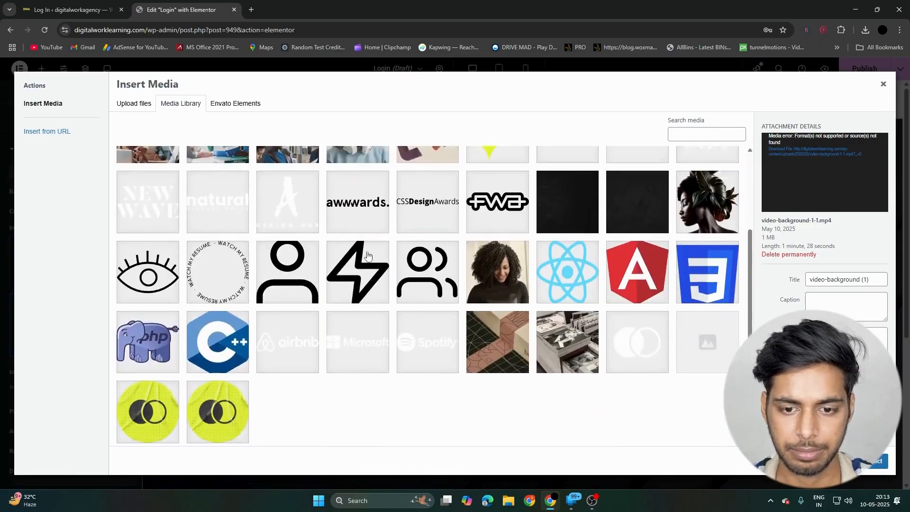
pyautogui.click(884, 85)
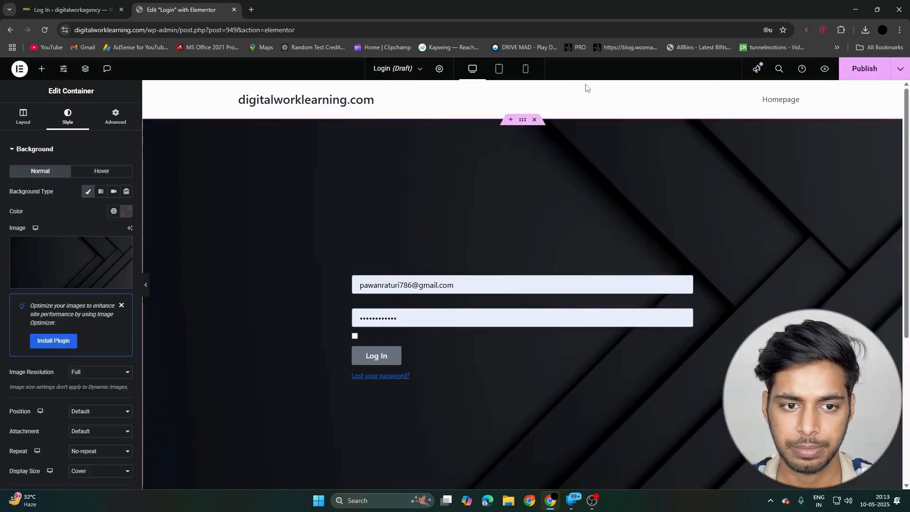
# - Give the login form a Classic background in the Theme Primary Background color
pyautogui.scroll(-1, 420, 232)
pyautogui.scroll(-2, 420, 234)
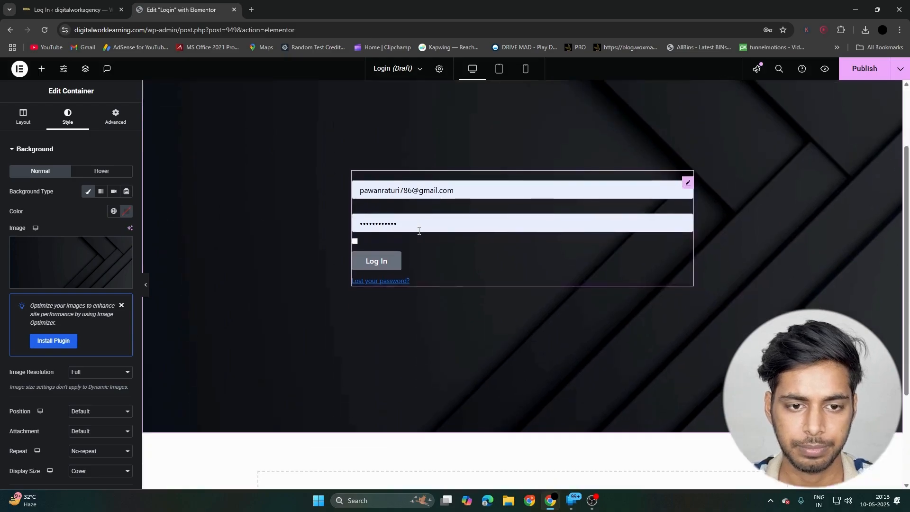
pyautogui.scroll(3, 417, 235)
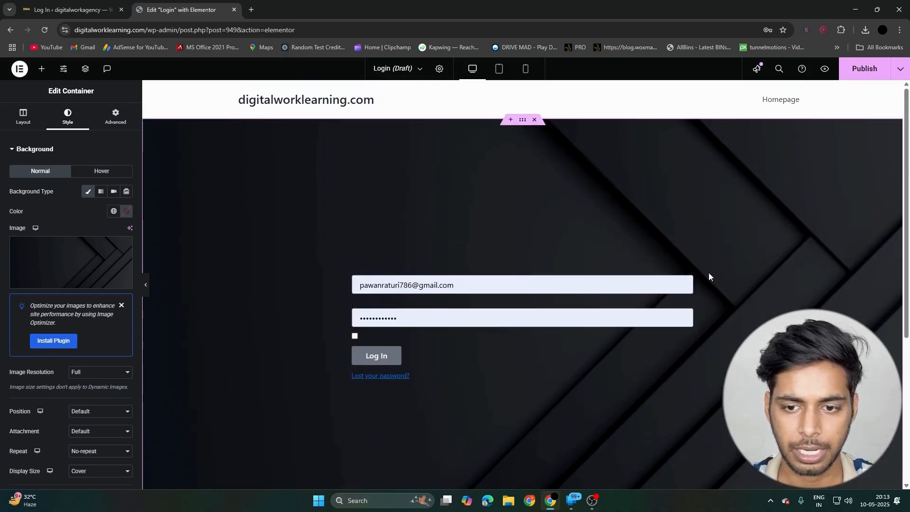
pyautogui.click(690, 271)
pyautogui.scroll(-5, 77, 205)
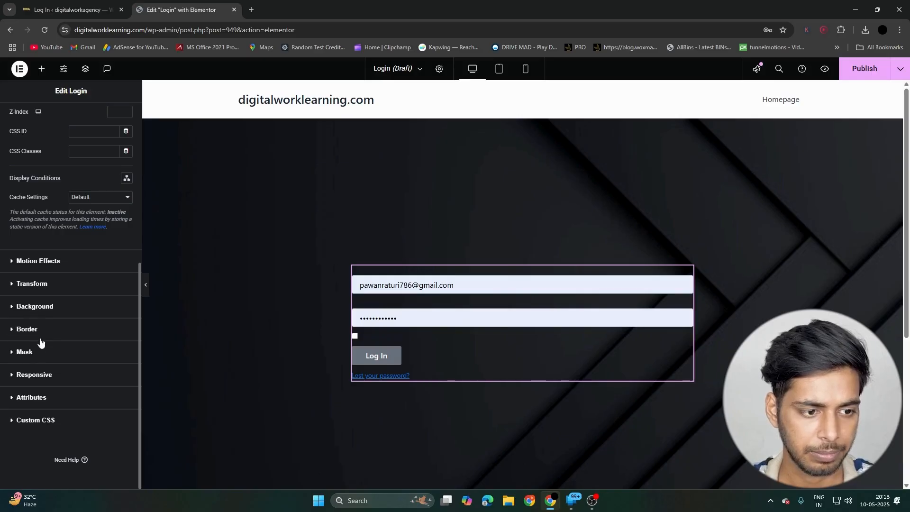
pyautogui.click(56, 306)
pyautogui.click(112, 260)
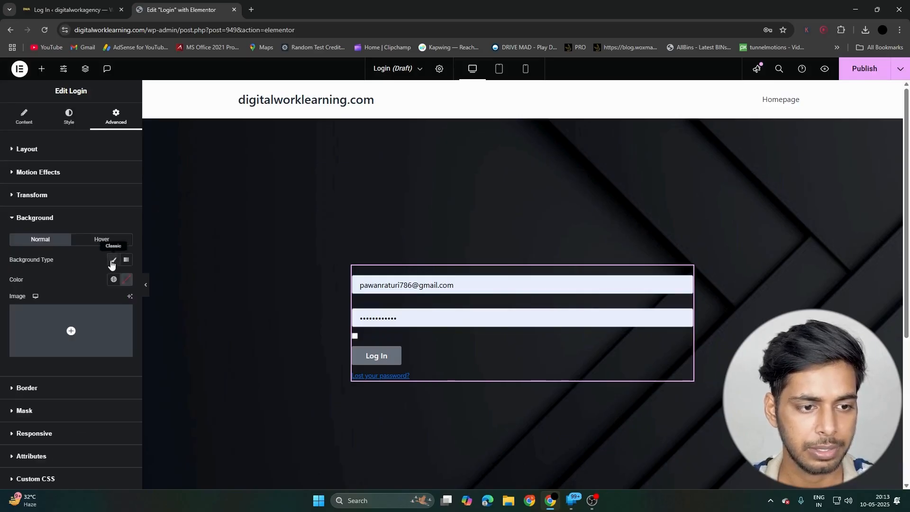
pyautogui.click(113, 280)
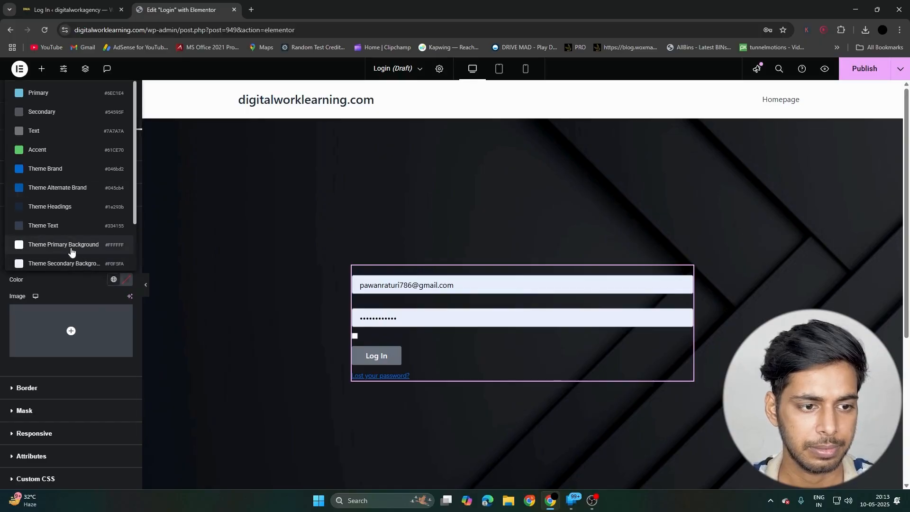
pyautogui.click(71, 249)
# - Give the login form a Solid border 1 px wide with a 5 px radius on all corners
pyautogui.scroll(-1, 43, 275)
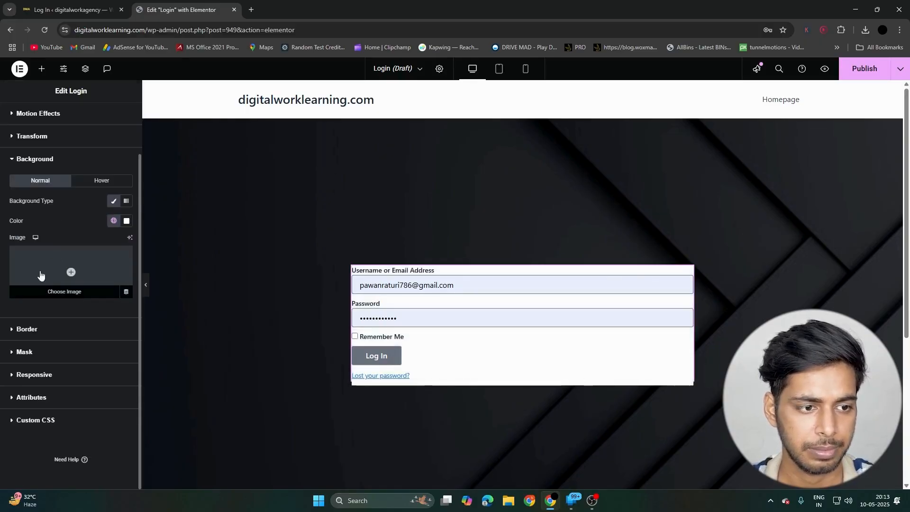
pyautogui.click(41, 342)
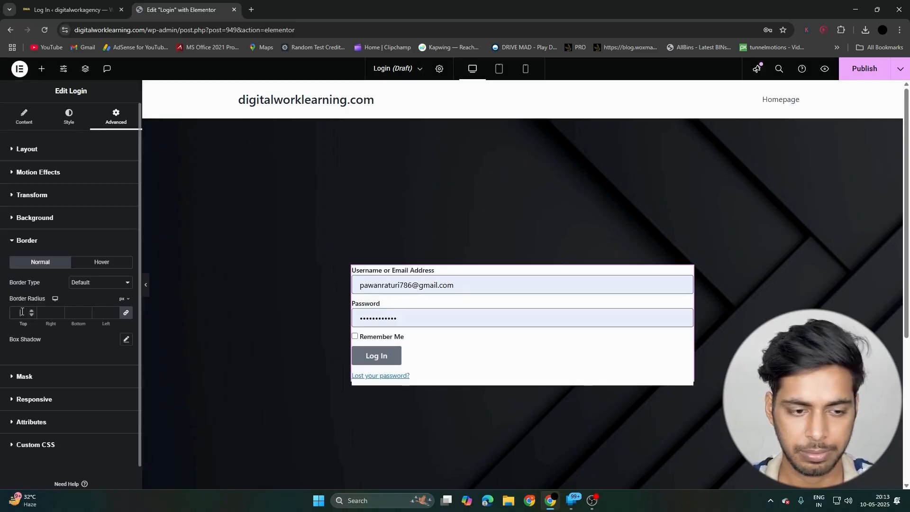
pyautogui.click(22, 312)
pyautogui.write('10')
pyautogui.click(89, 287)
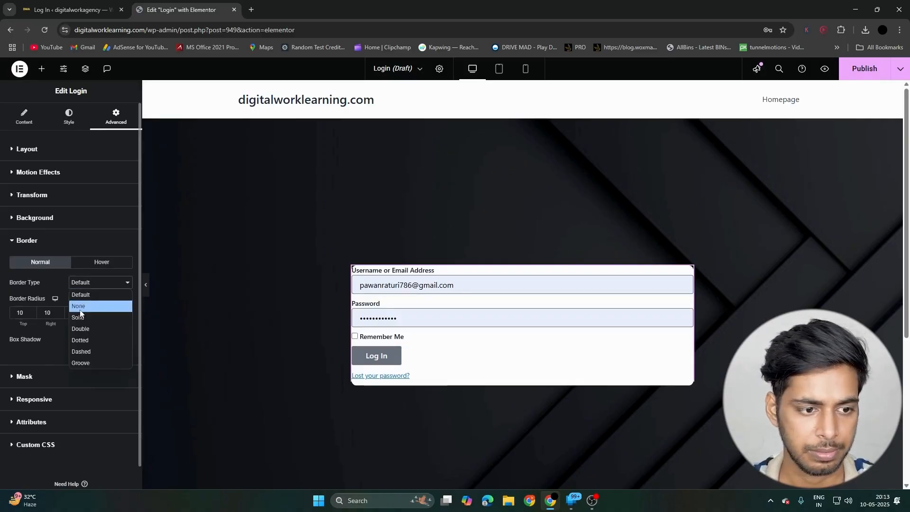
pyautogui.click(71, 315)
pyautogui.click(25, 316)
pyautogui.write('1')
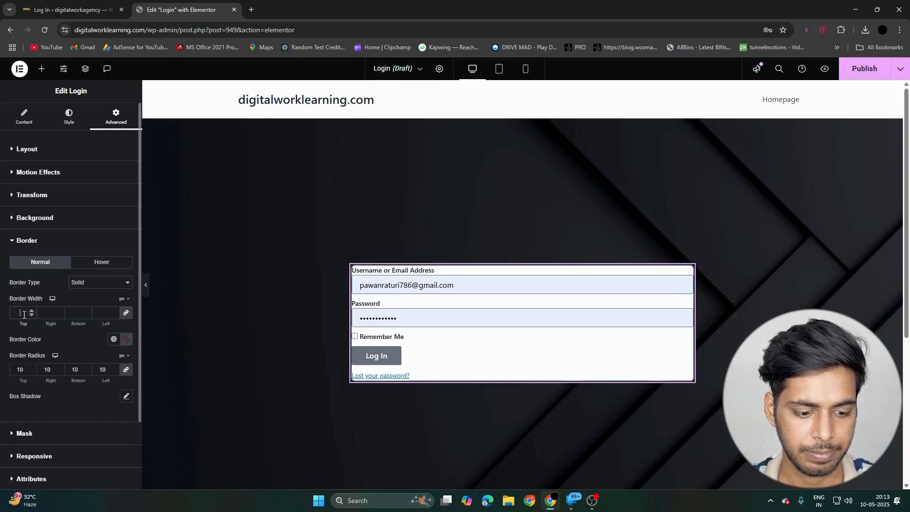
pyautogui.moveTo(25, 369); pyautogui.dragTo(1, 373)
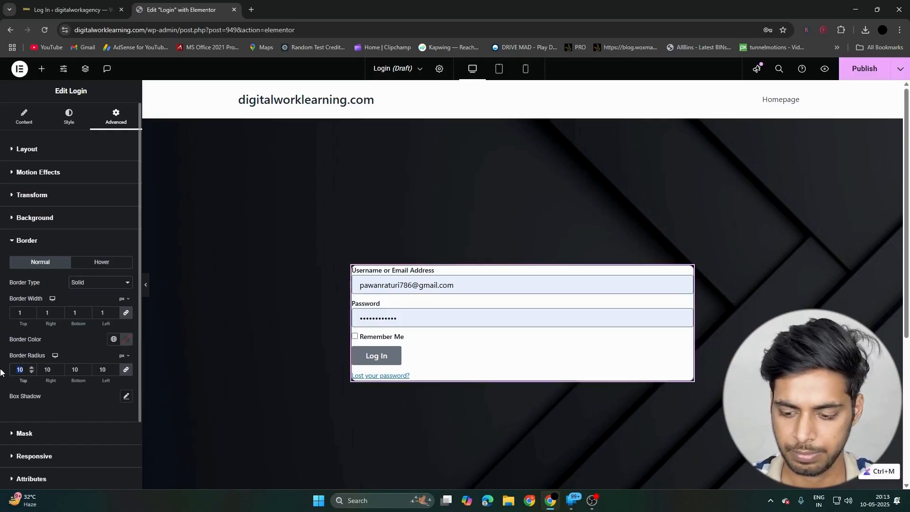
pyautogui.write('5')
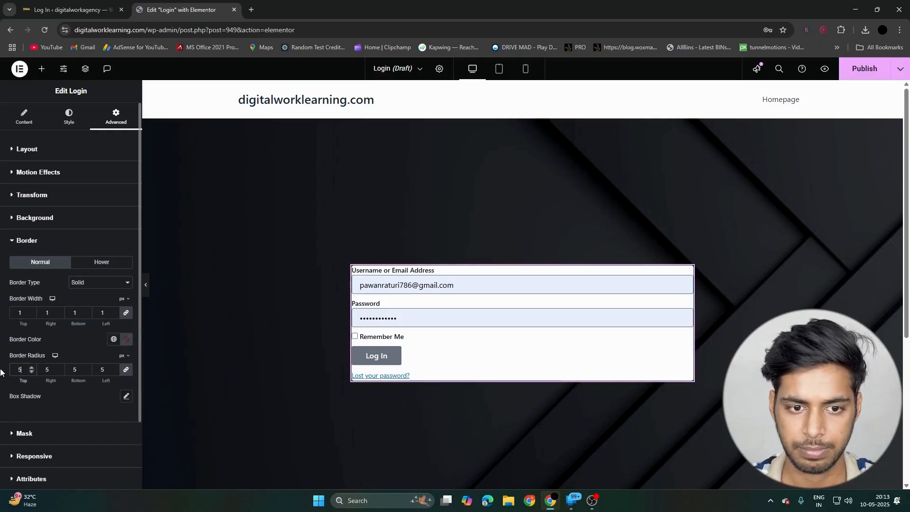
# - Set the login form's padding to 25 px on all sides
pyautogui.click(62, 155)
pyautogui.click(18, 219)
pyautogui.write('50')
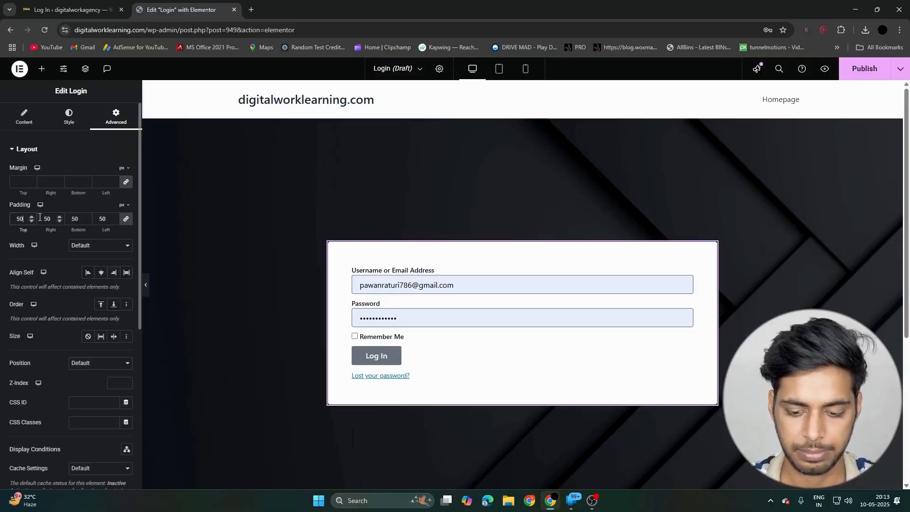
pyautogui.press('BackSpace')
pyautogui.press('BackSpace')
pyautogui.write('25')
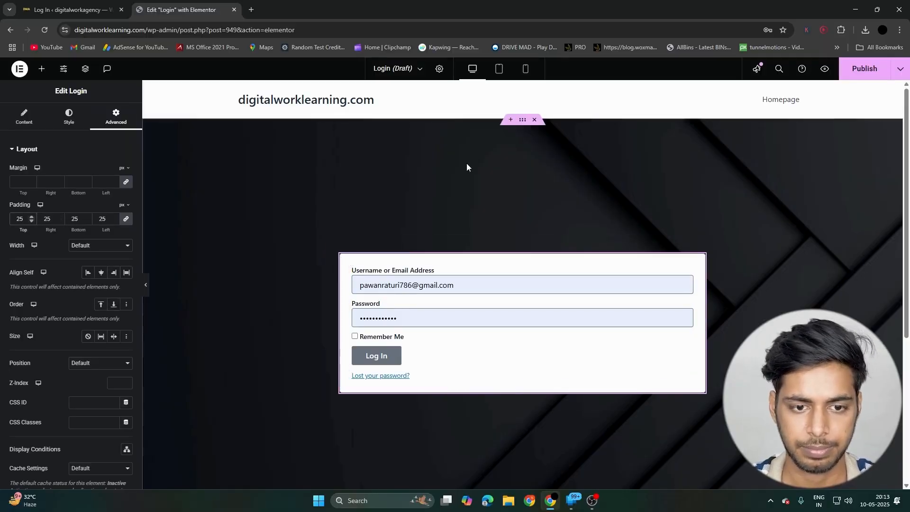
pyautogui.scroll(-2, 439, 225)
pyautogui.scroll(2, 425, 220)
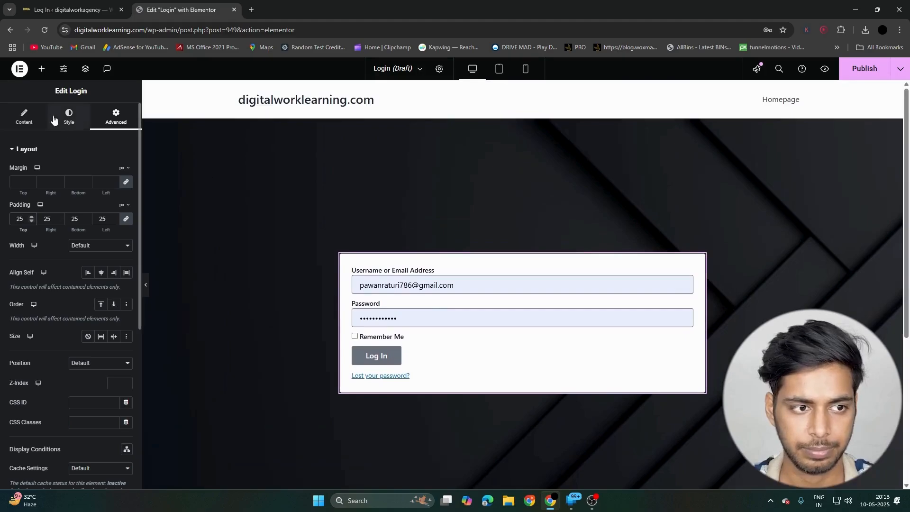
# - Place a Site Logo widget directly above the login form
pyautogui.click(42, 68)
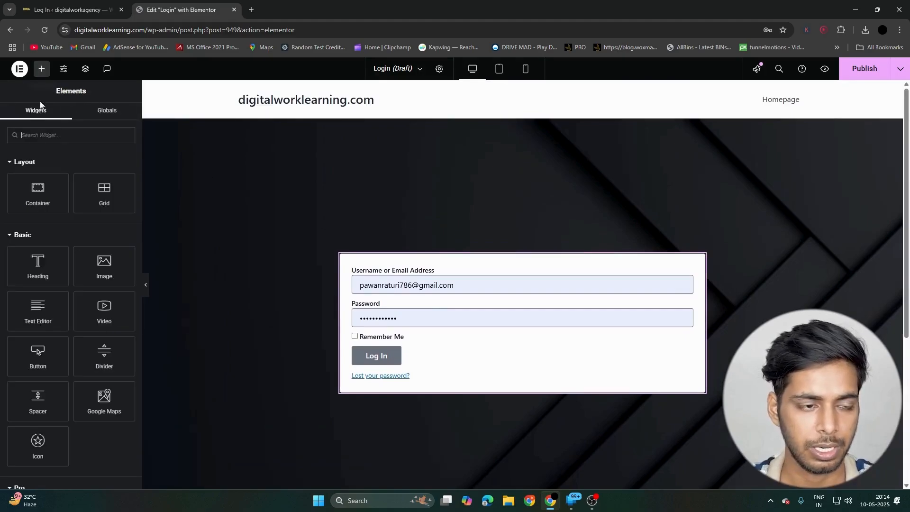
pyautogui.click(50, 136)
pyautogui.write('logo')
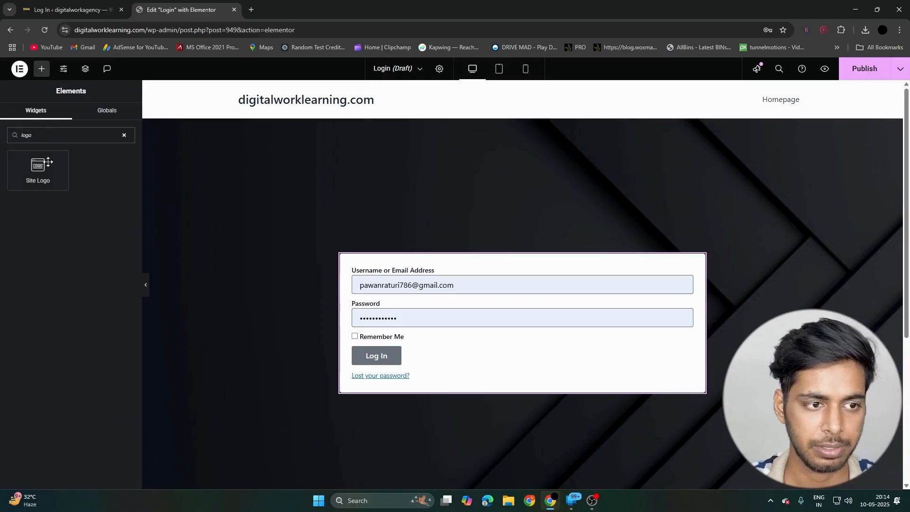
pyautogui.moveTo(48, 161); pyautogui.dragTo(473, 259)
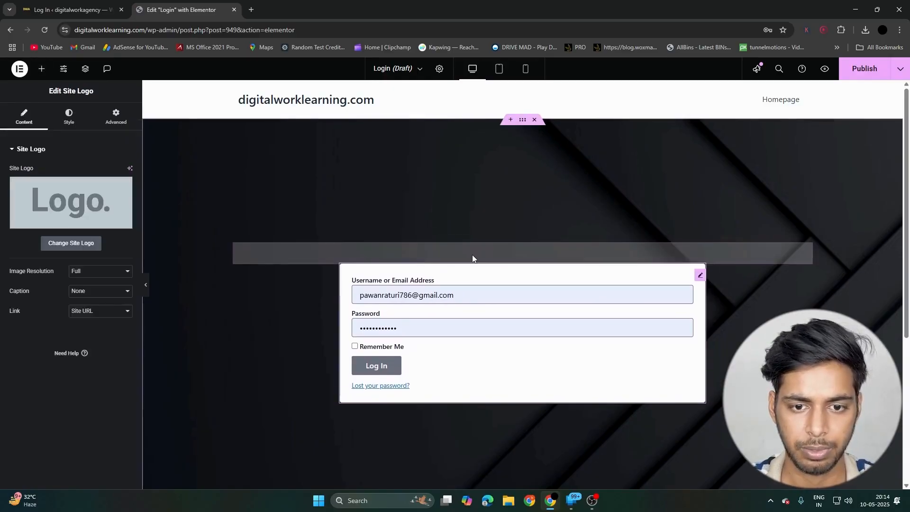
# - Place an Image widget above the site logo
pyautogui.click(44, 72)
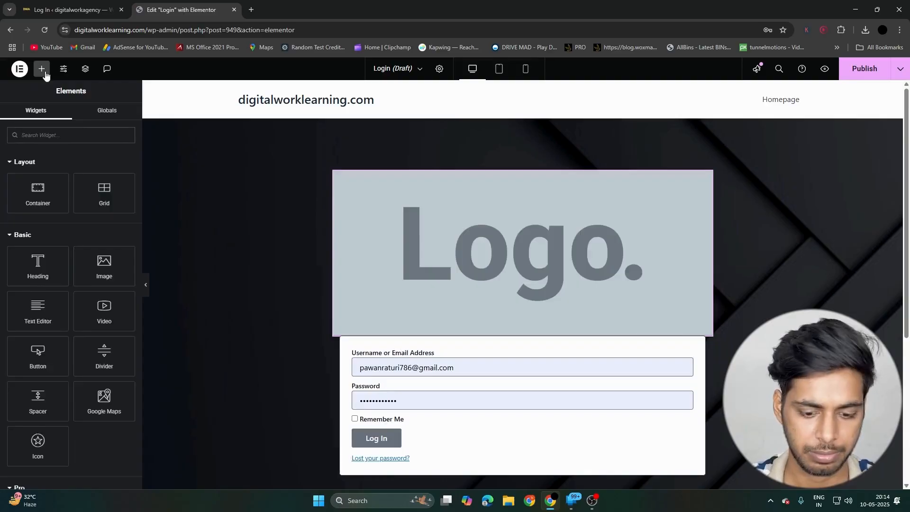
pyautogui.write('image')
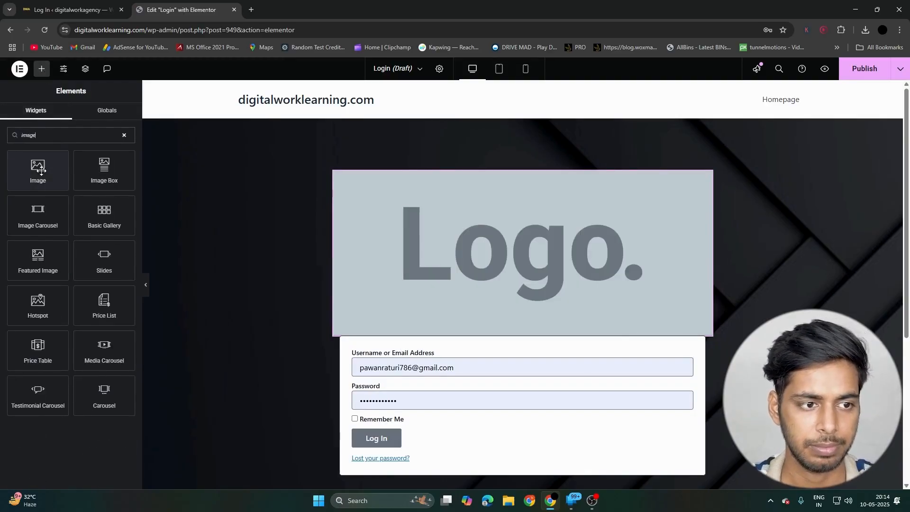
pyautogui.moveTo(38, 170); pyautogui.dragTo(416, 254)
pyautogui.scroll(-10, 439, 319)
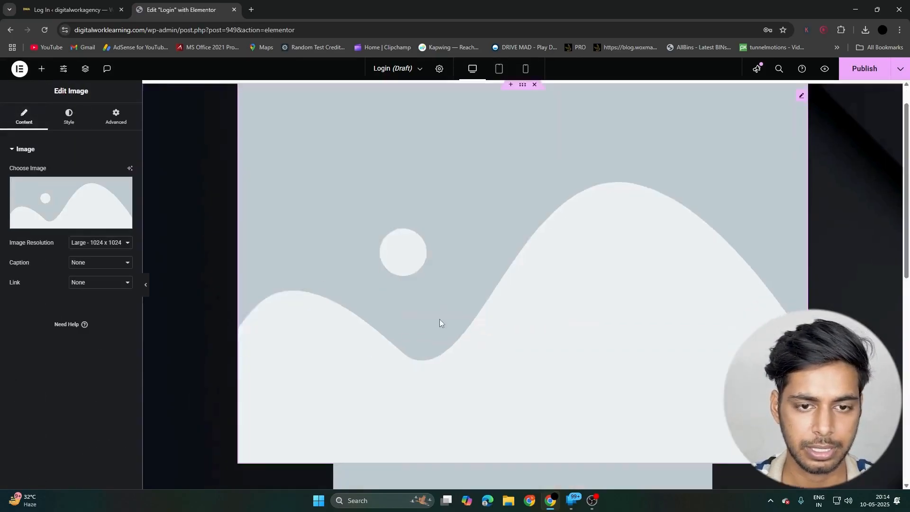
# - Delete the Image and Site Logo widgets above the login form
pyautogui.rightClick(478, 268)
pyautogui.click(511, 482)
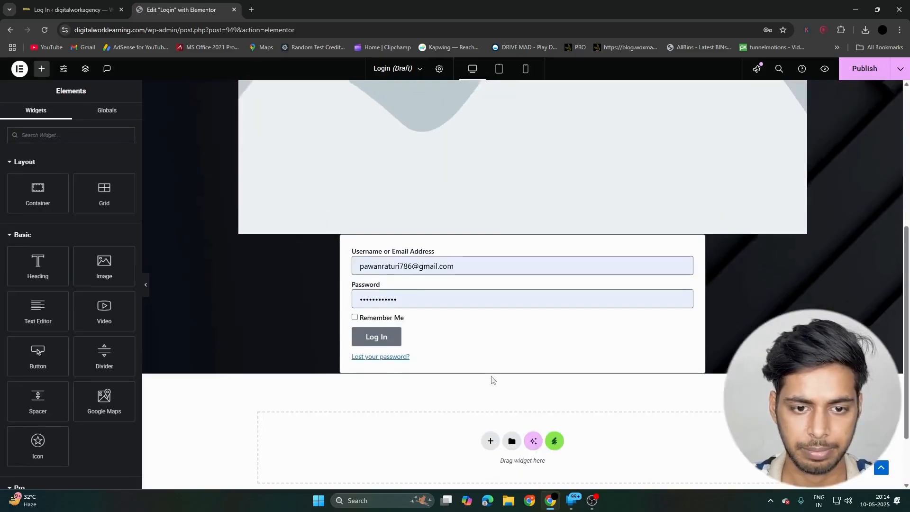
pyautogui.scroll(5, 484, 351)
pyautogui.rightClick(480, 269)
pyautogui.click(517, 481)
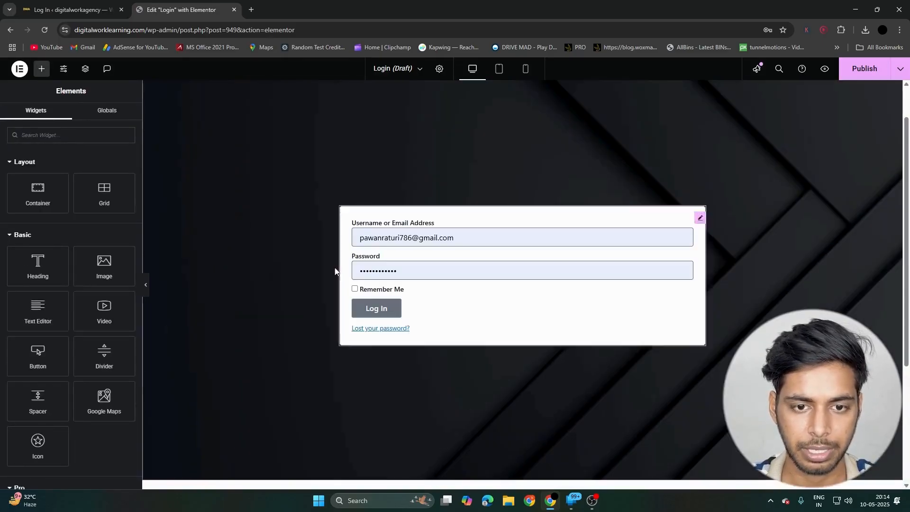
# - Add a Heading widget above the login form with the title "Digital Work Learning"
pyautogui.moveTo(38, 265); pyautogui.dragTo(375, 212)
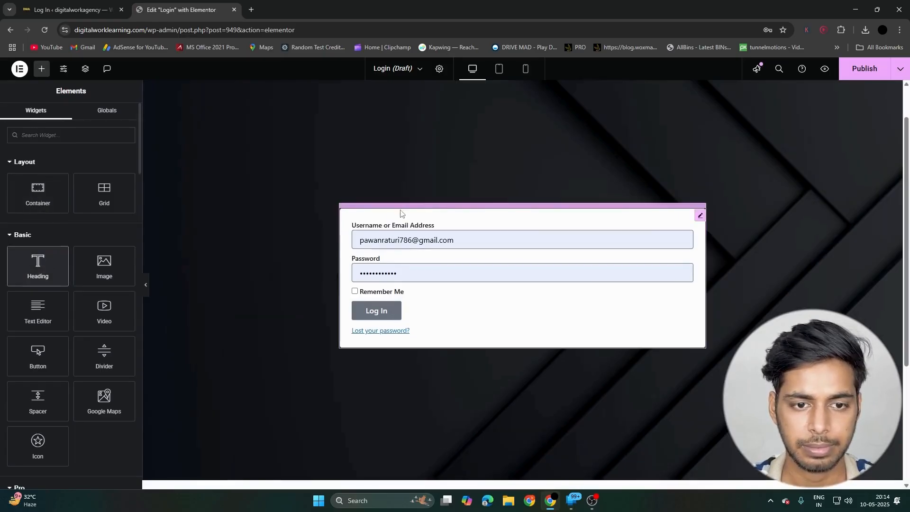
pyautogui.moveTo(38, 262); pyautogui.dragTo(465, 208)
pyautogui.click(102, 207)
pyautogui.hotkey('ctrl', 'a')
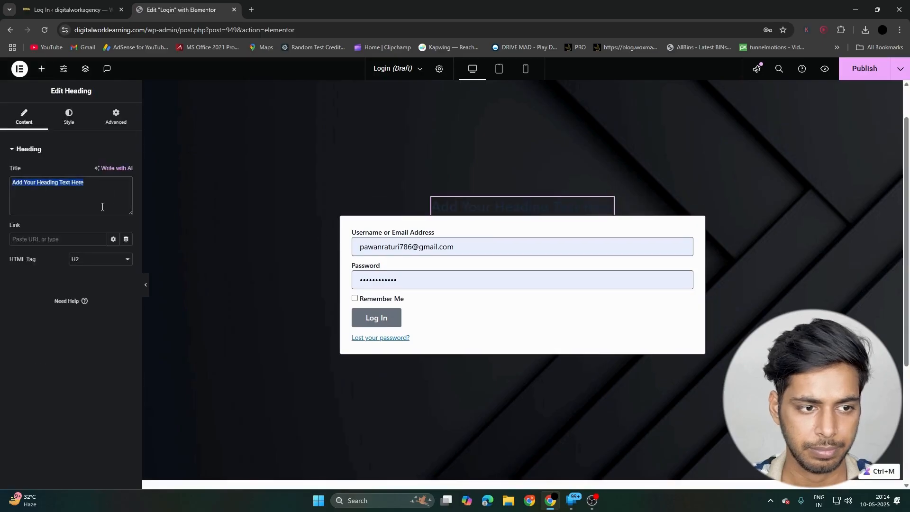
pyautogui.write('Digital W')
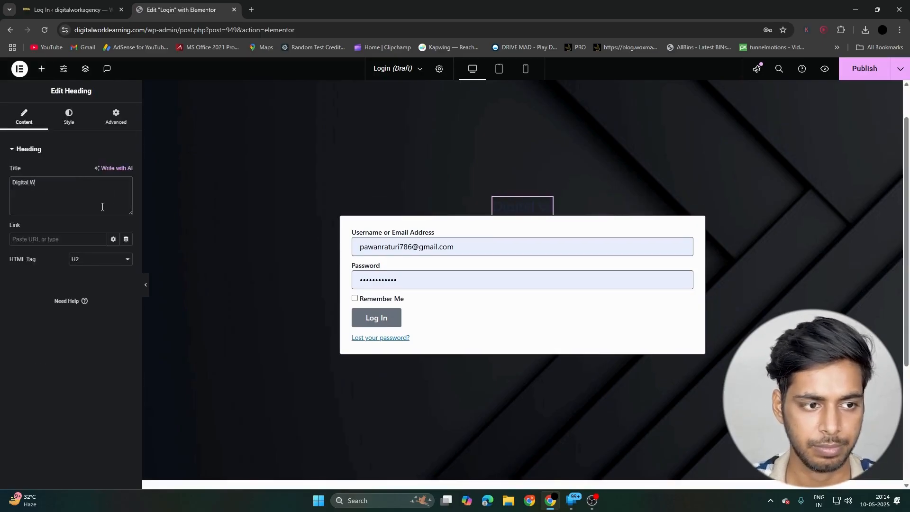
pyautogui.write('ork Learning')
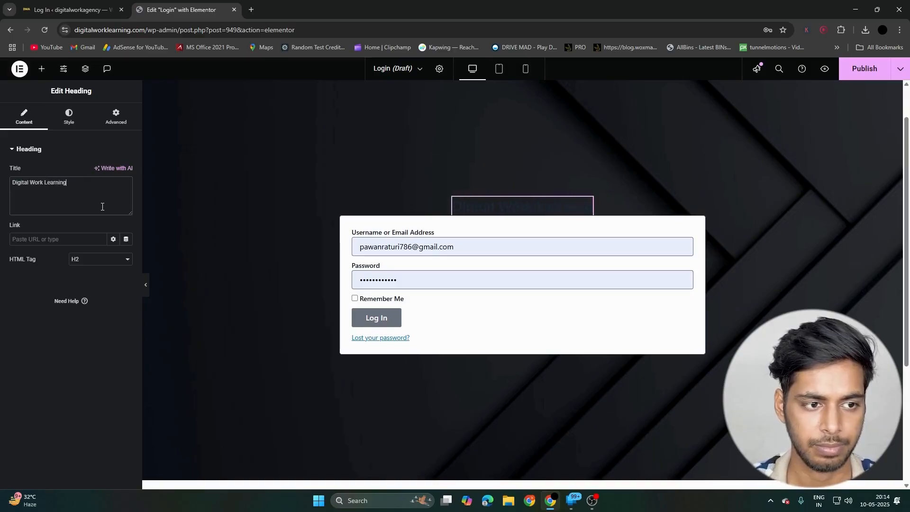
# - Set the heading's typography to the ABeeZee font family at a size of 45 px
pyautogui.click(67, 115)
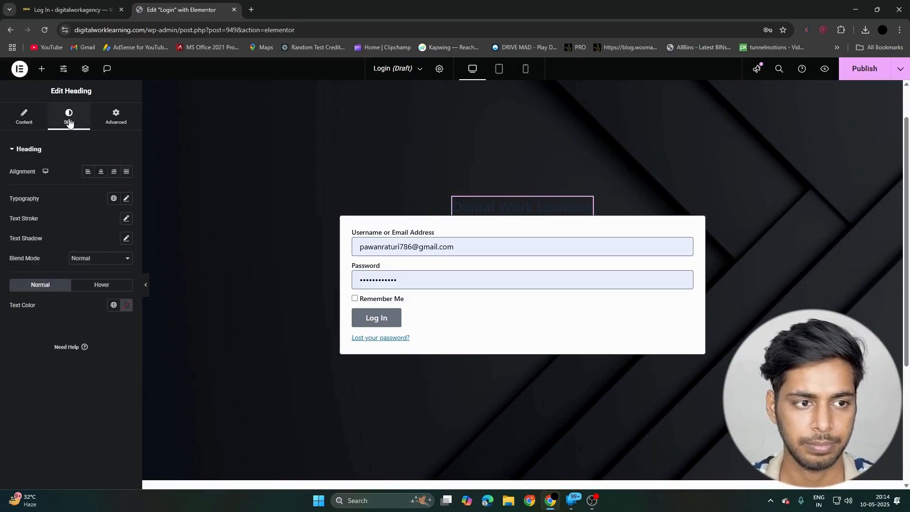
pyautogui.click(127, 200)
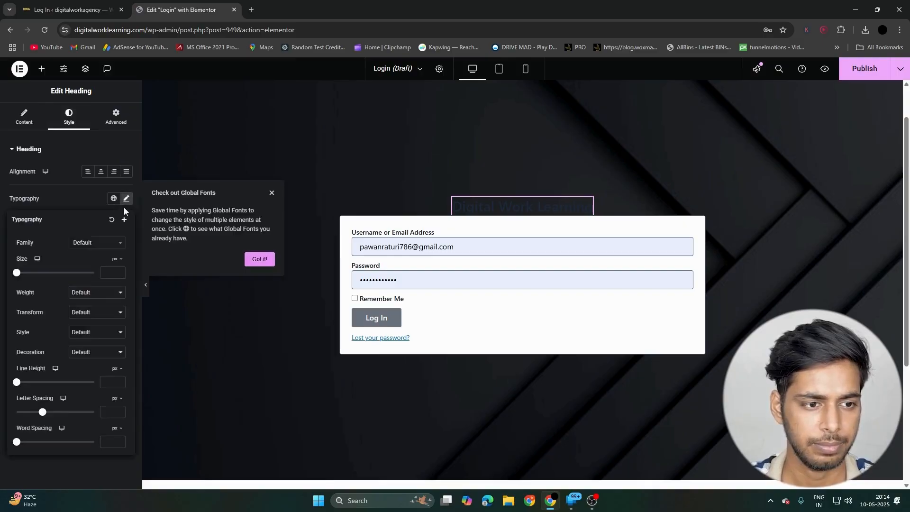
pyautogui.click(114, 199)
pyautogui.click(87, 203)
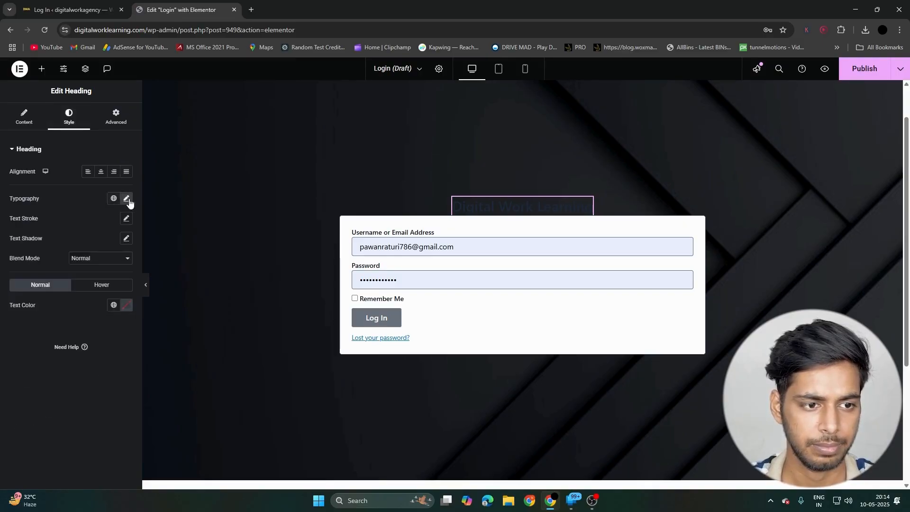
pyautogui.click(128, 199)
pyautogui.click(103, 243)
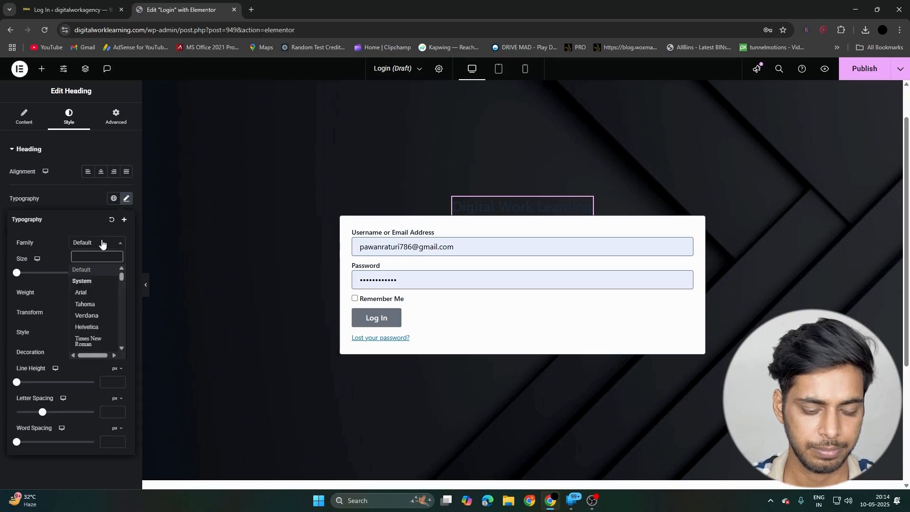
pyautogui.write('abee')
pyautogui.press('Return')
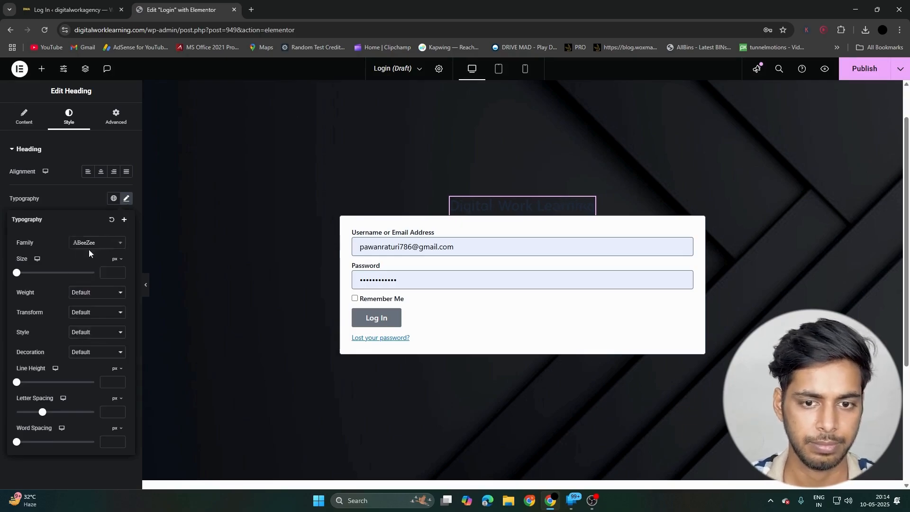
pyautogui.click(108, 273)
pyautogui.write('45')
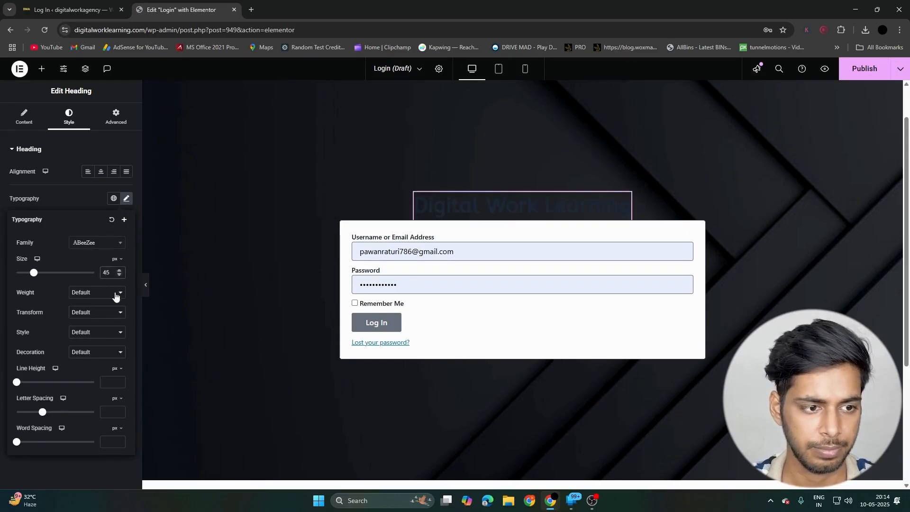
pyautogui.click(80, 200)
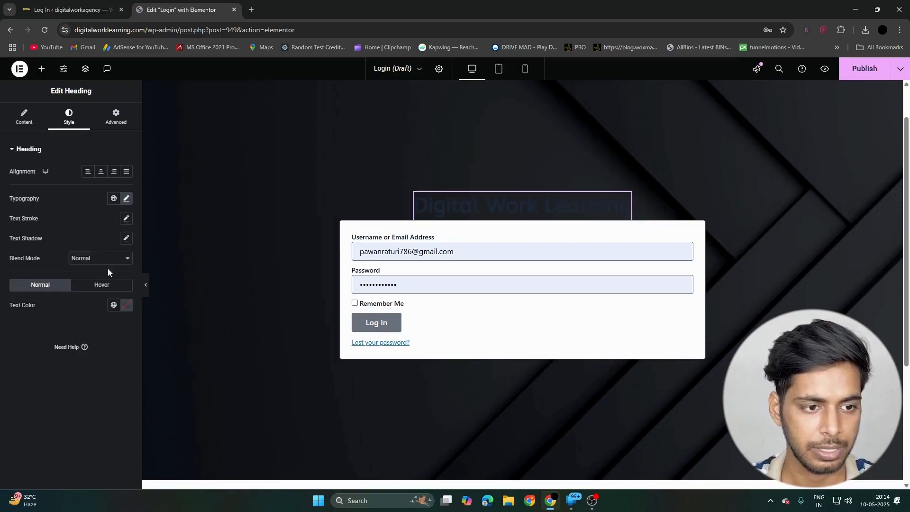
# - Give the heading a white global text color
pyautogui.click(116, 305)
pyautogui.click(70, 268)
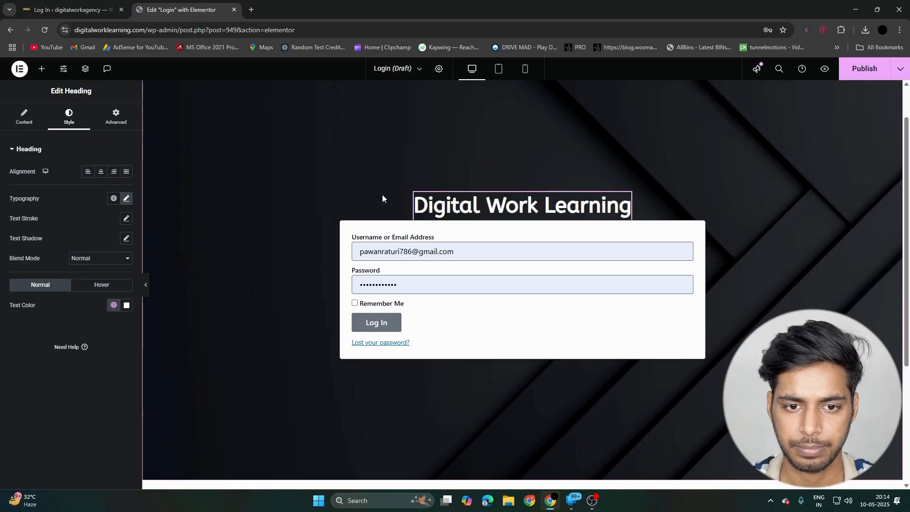
pyautogui.scroll(-2, 382, 197)
pyautogui.scroll(3, 393, 203)
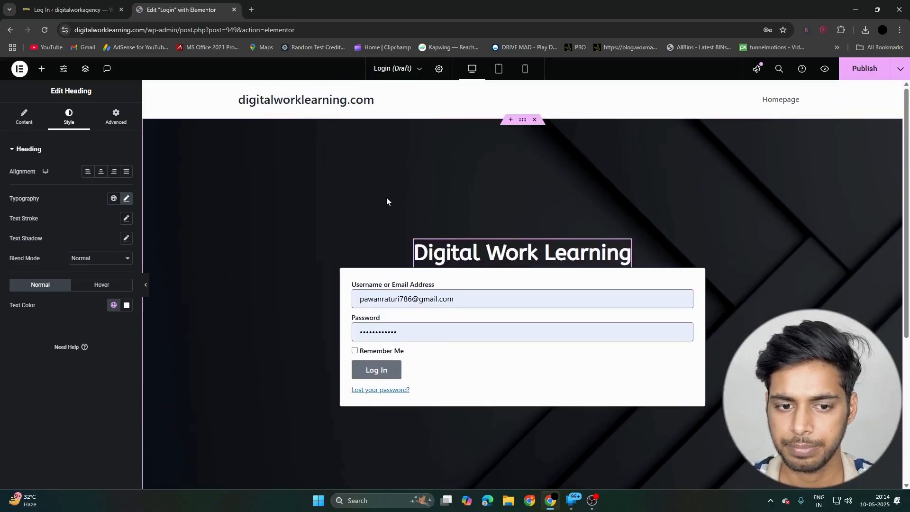
# - Set the font family of the login form's labels to Helvetica
pyautogui.click(398, 280)
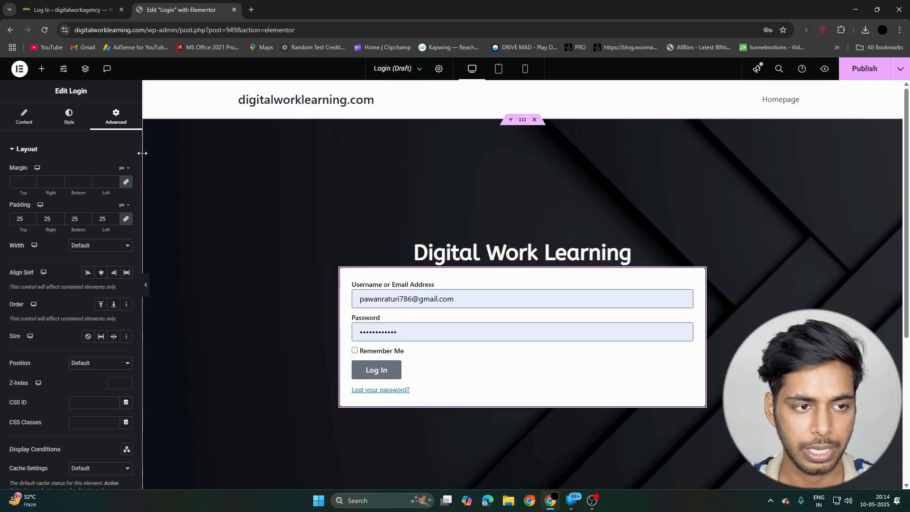
pyautogui.click(69, 116)
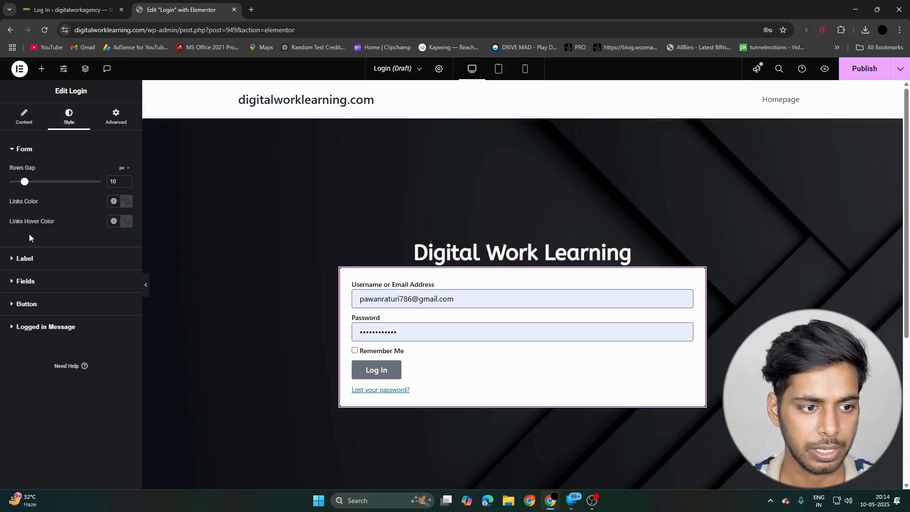
pyautogui.click(25, 258)
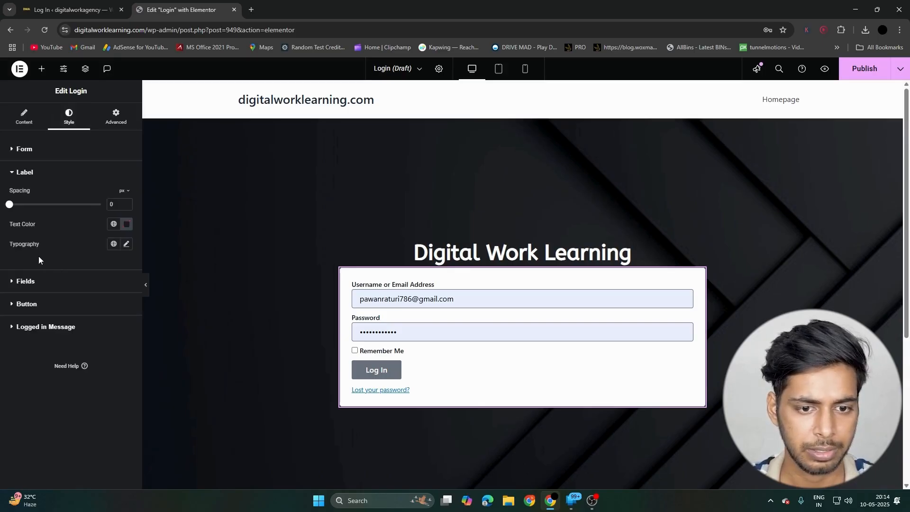
pyautogui.click(127, 244)
pyautogui.click(90, 291)
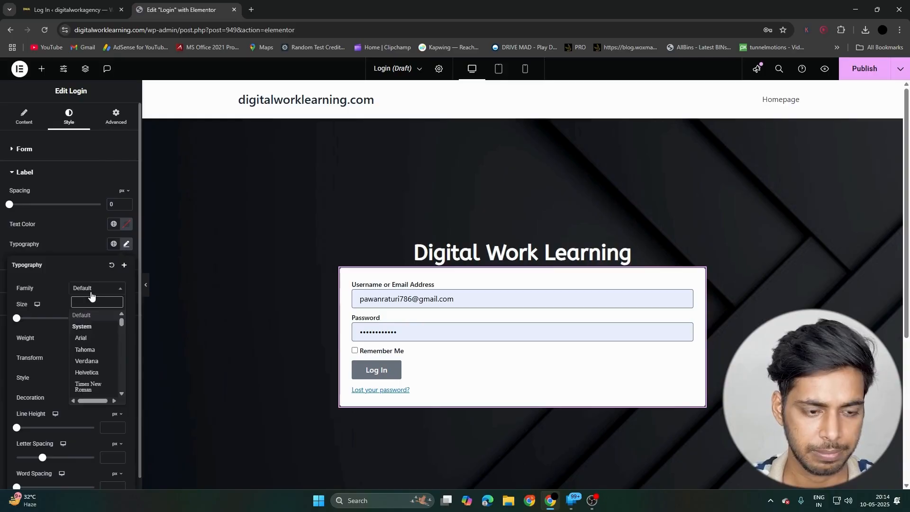
pyautogui.write('helv')
pyautogui.press('Return')
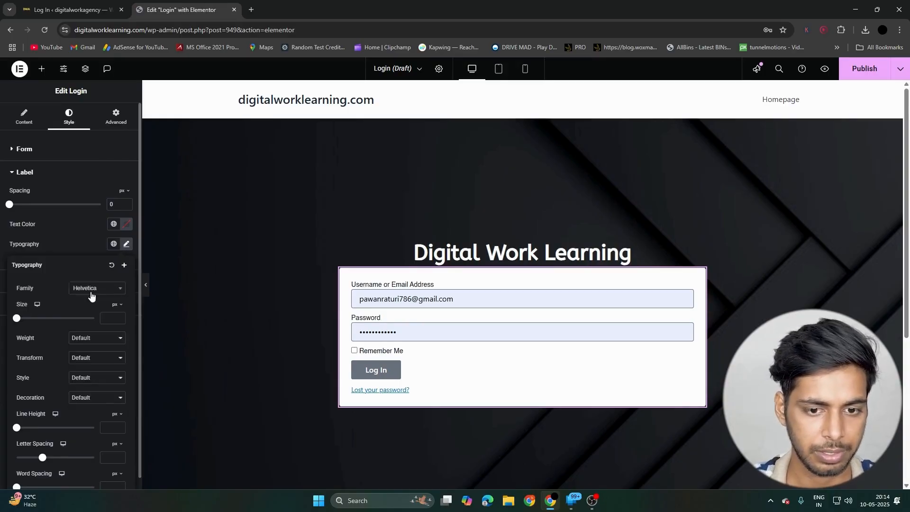
# - Set the login form labels' text size to 17 px and their spacing to 20 px
pyautogui.write('22')
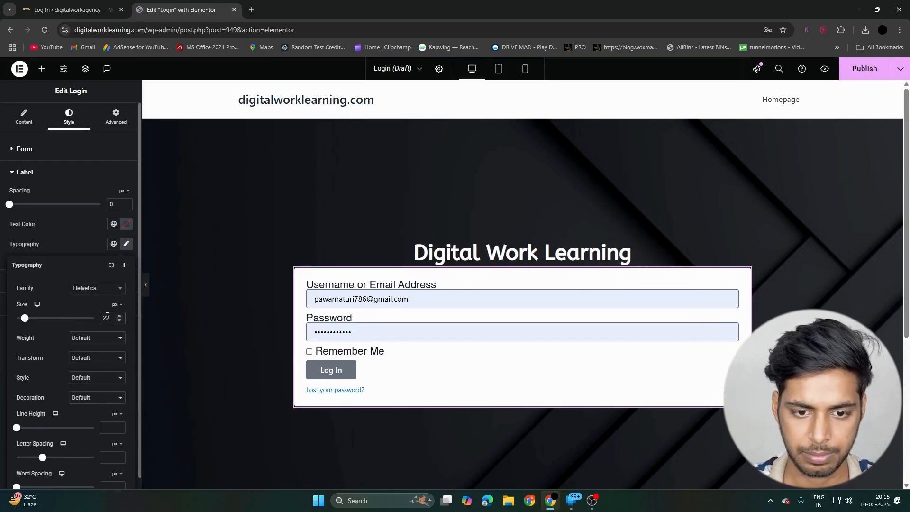
pyautogui.press('BackSpace')
pyautogui.press('BackSpace')
pyautogui.write('12')
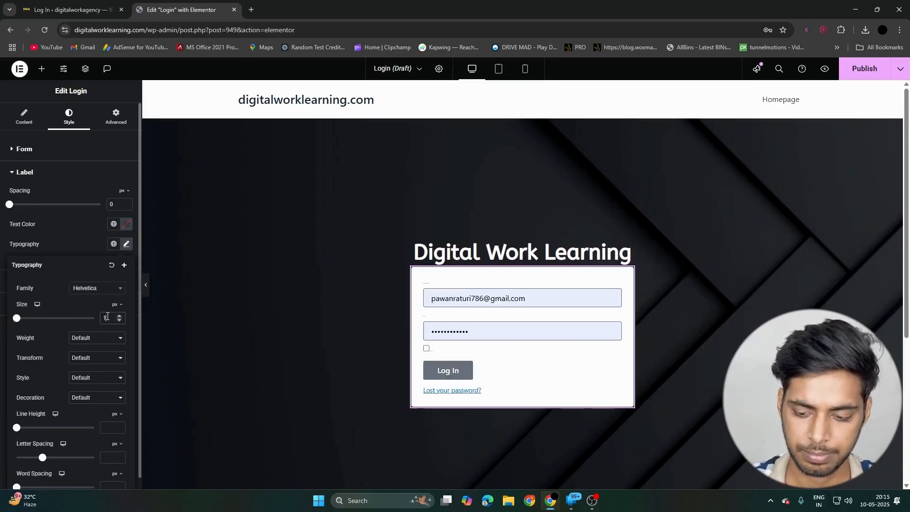
pyautogui.click(64, 229)
pyautogui.moveTo(9, 206); pyautogui.dragTo(40, 211)
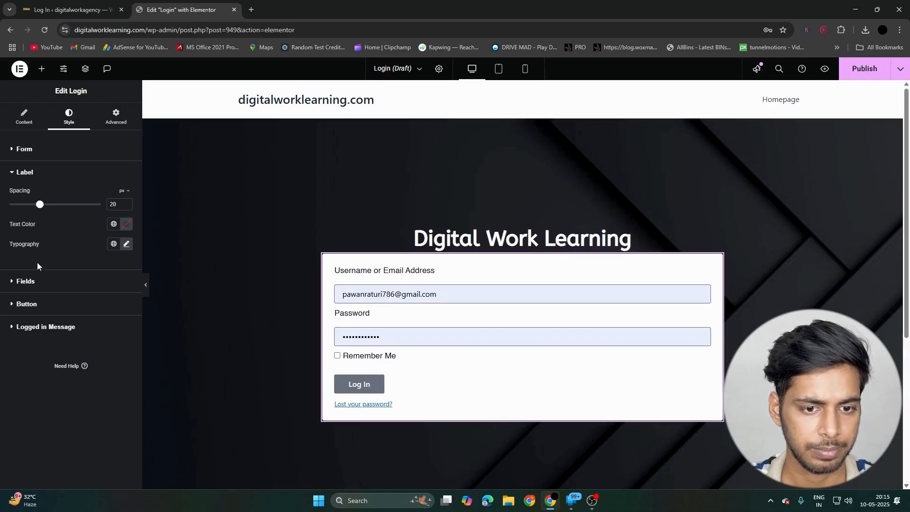
pyautogui.click(46, 281)
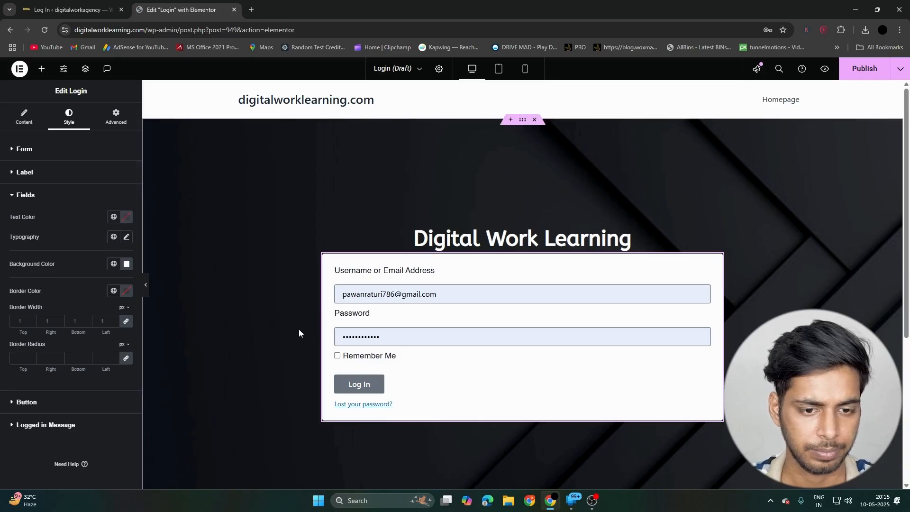
pyautogui.scroll(-1, 159, 296)
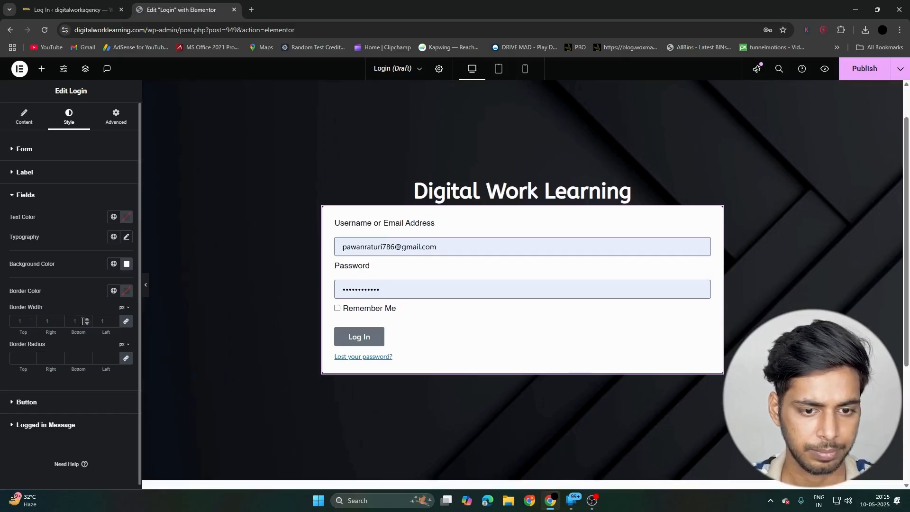
pyautogui.scroll(-1, 30, 338)
# - Give the Log In button a background in the Theme Brand global color
pyautogui.click(49, 402)
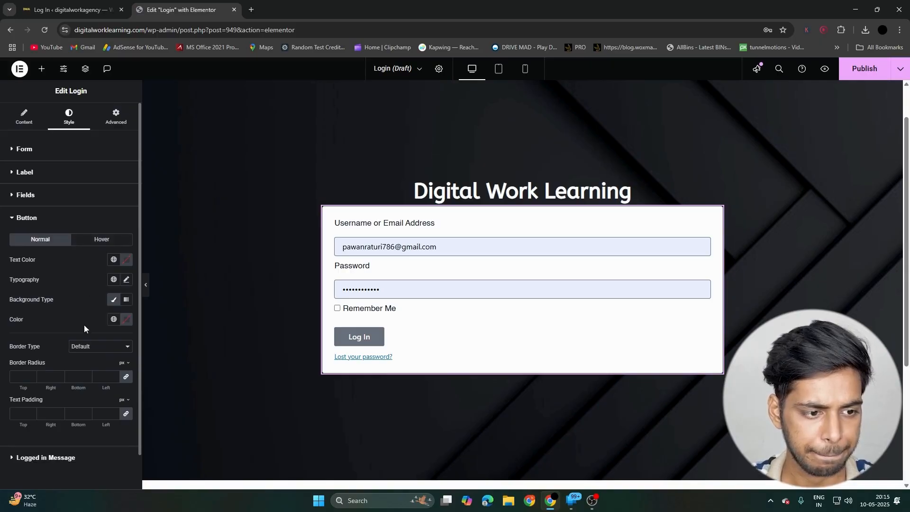
pyautogui.click(114, 320)
pyautogui.click(52, 205)
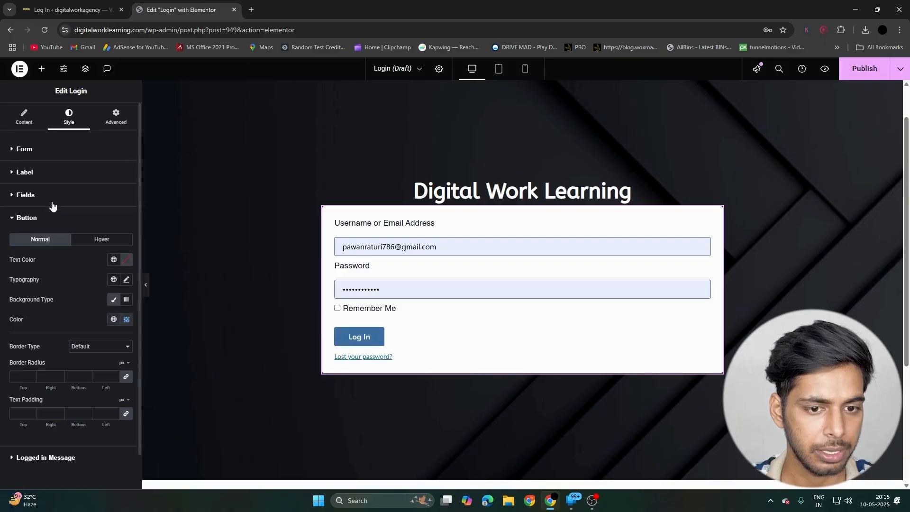
pyautogui.click(113, 319)
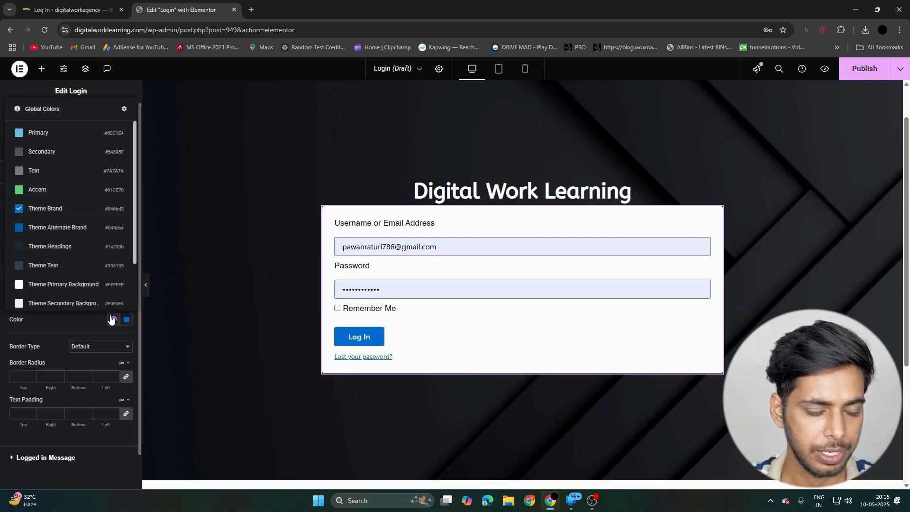
pyautogui.scroll(-1, 66, 203)
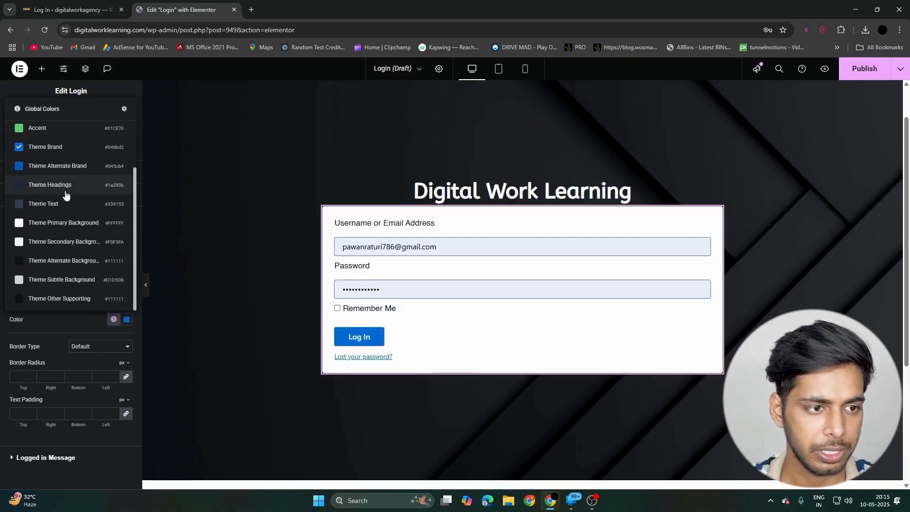
# - Change the Log In button's background color to black (#000000)
pyautogui.click(127, 319)
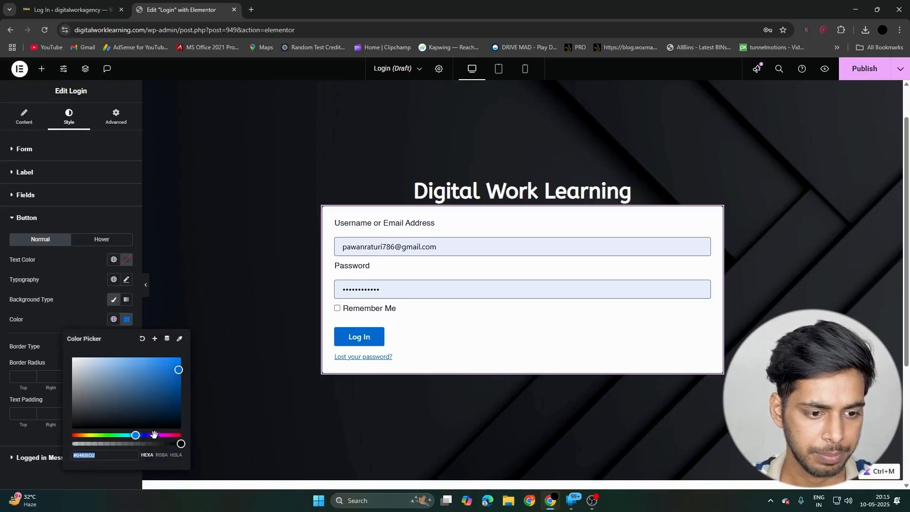
pyautogui.moveTo(154, 435); pyautogui.dragTo(80, 436)
pyautogui.moveTo(116, 404); pyautogui.dragTo(44, 455)
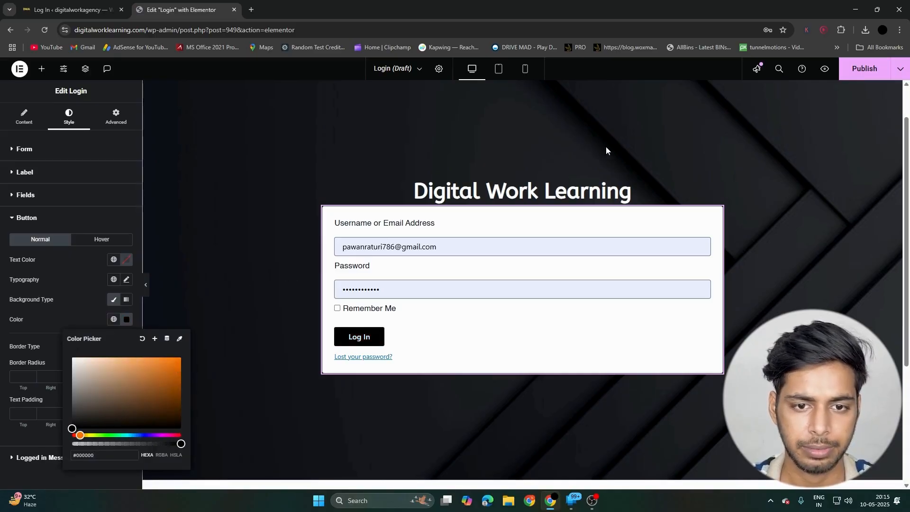
# - Give the heading a 30 px bottom margin with 0 on the other sides, and publish the Login page
pyautogui.click(625, 190)
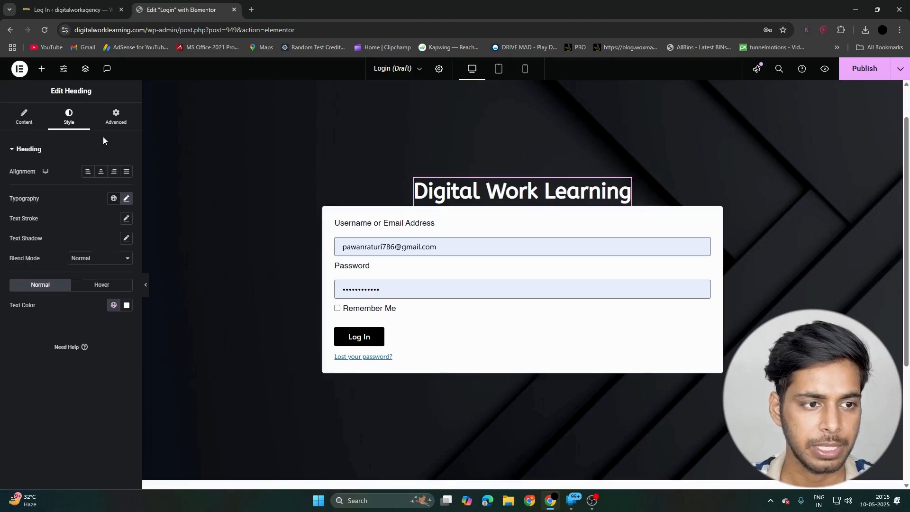
pyautogui.click(116, 117)
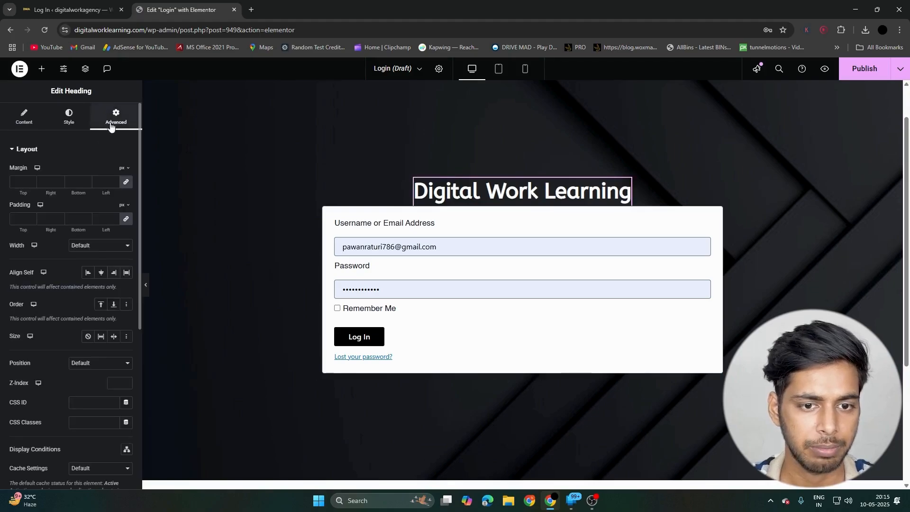
pyautogui.click(126, 184)
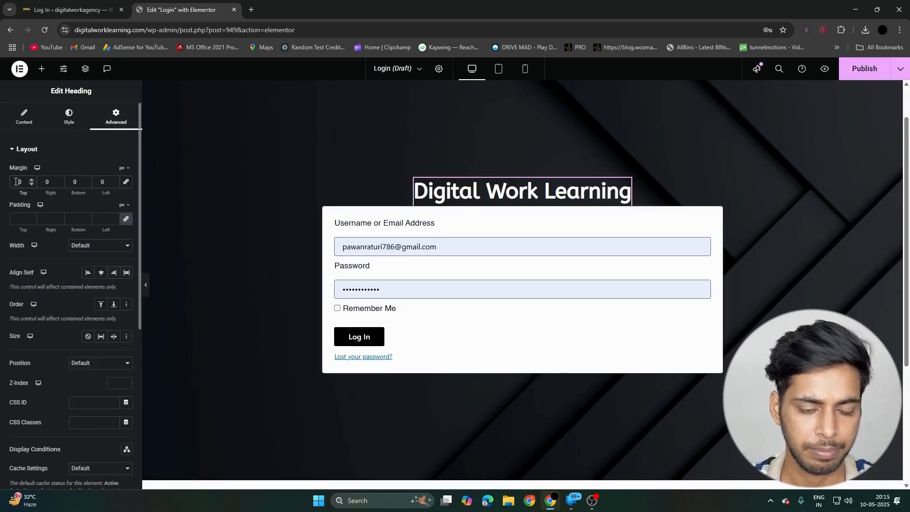
pyautogui.write('3')
pyautogui.press('BackSpace')
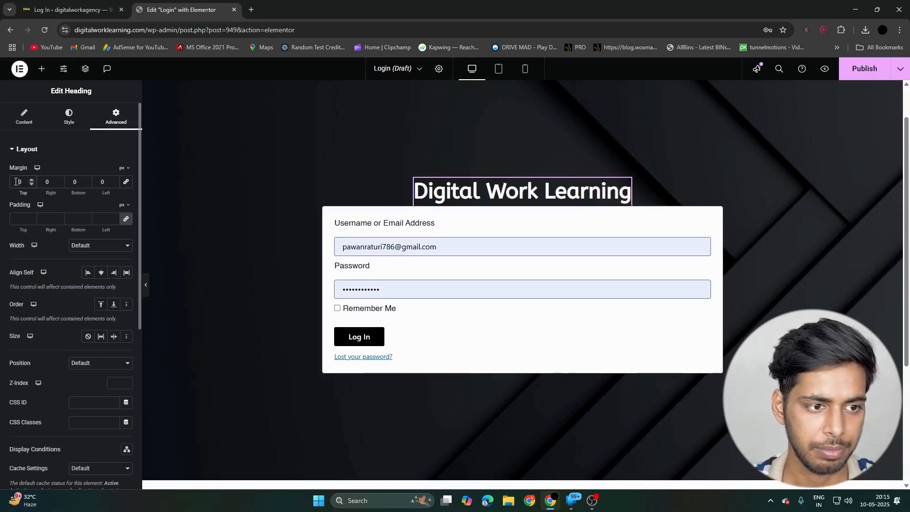
pyautogui.click(78, 182)
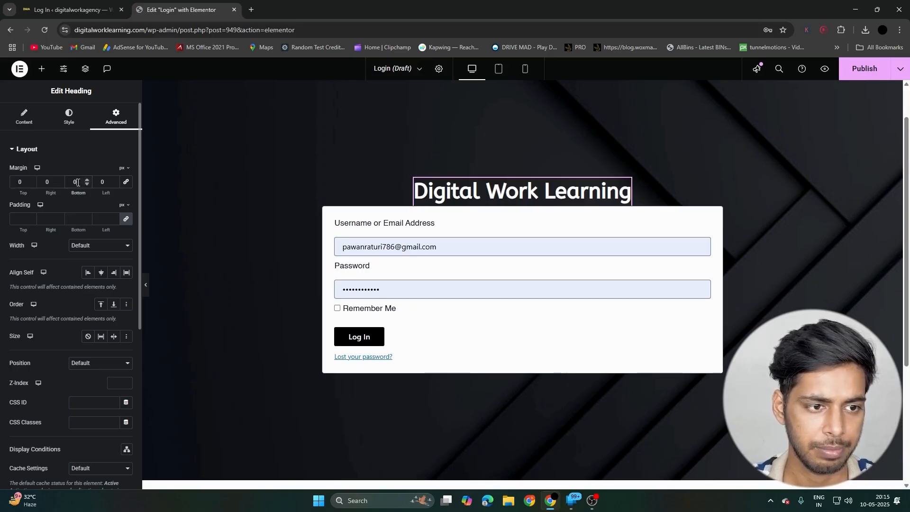
pyautogui.write('3')
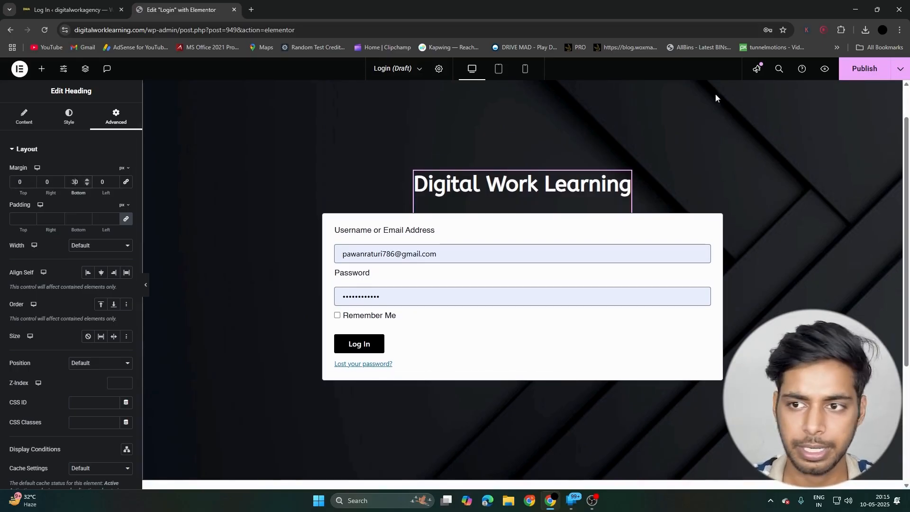
pyautogui.click(855, 74)
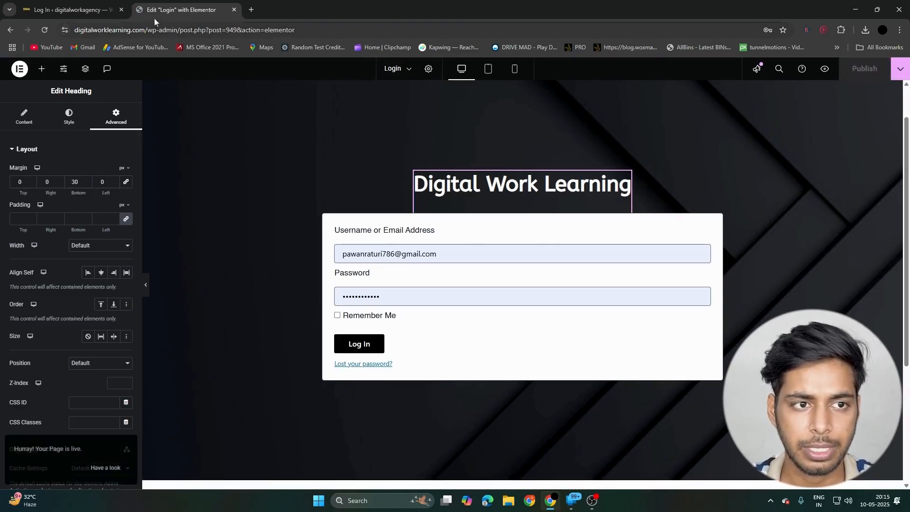
# - Open digitalworklearning.com in a new incognito window
pyautogui.click(253, 10)
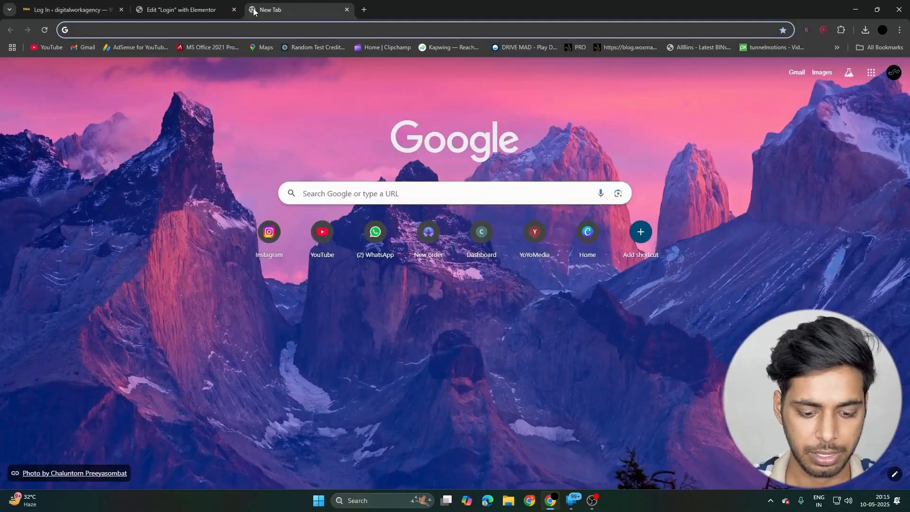
pyautogui.hotkey('ctrl', 'shift', 'n')
pyautogui.write('digital')
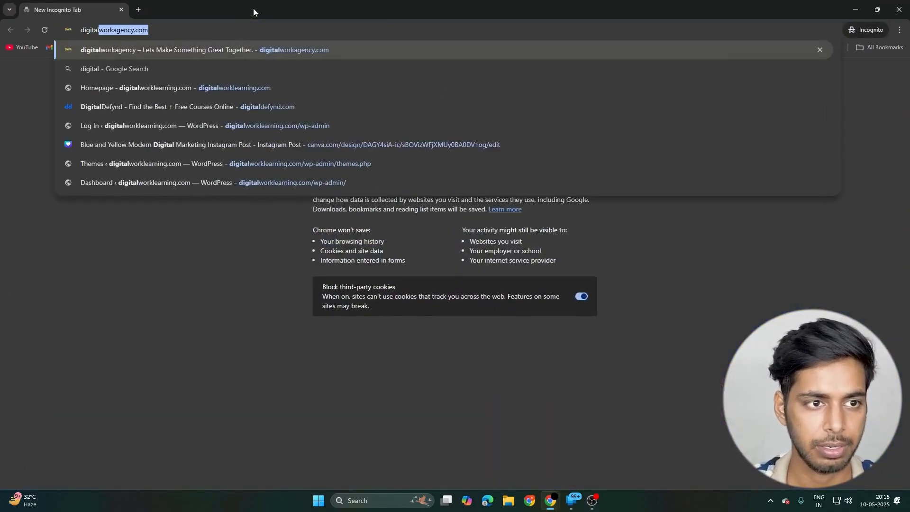
pyautogui.write('worklearning')
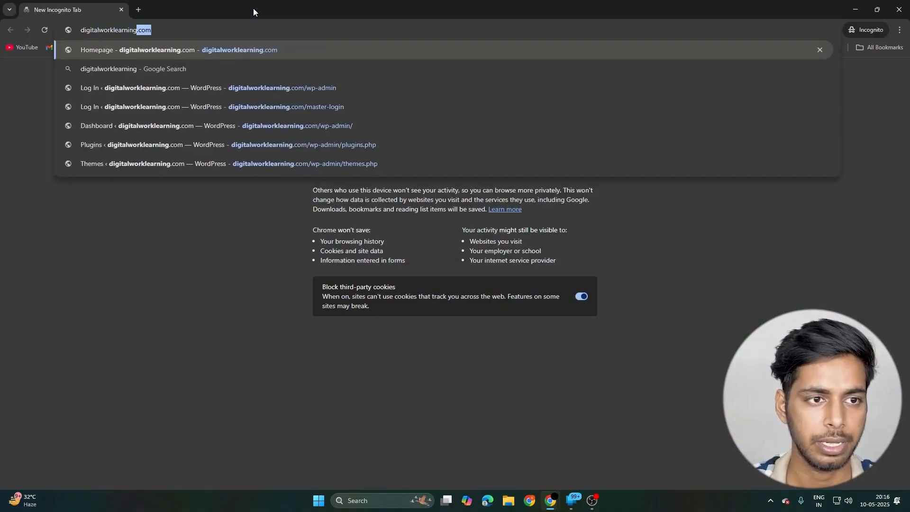
pyautogui.press('Return')
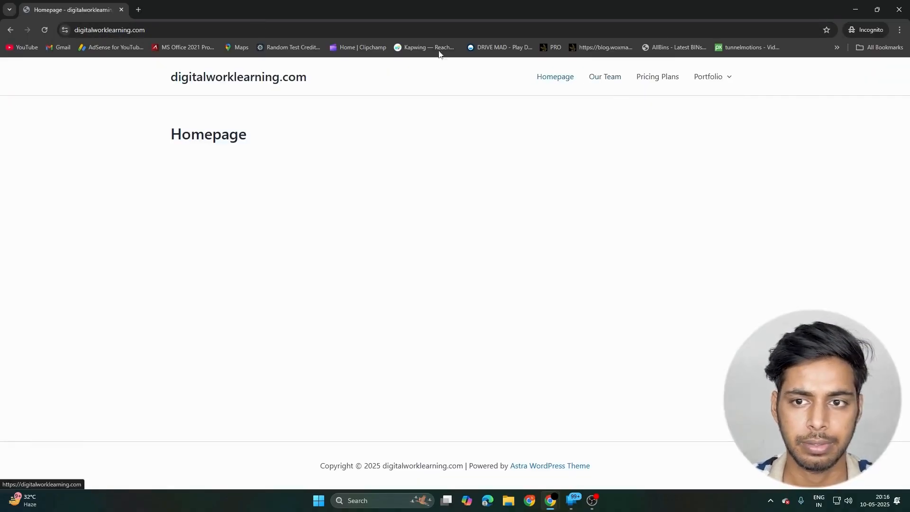
# - Open the site's /login page and look over the custom login page
pyautogui.click(179, 33)
pyautogui.click(179, 35)
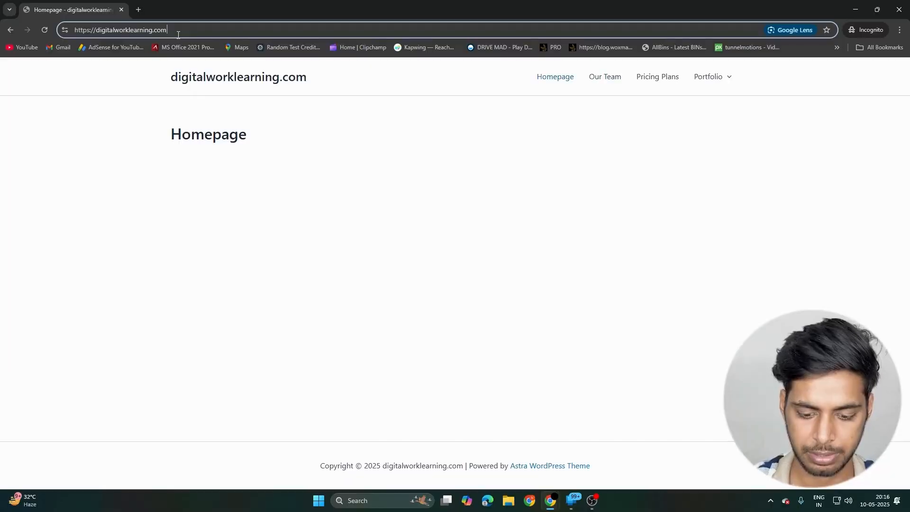
pyautogui.write('login')
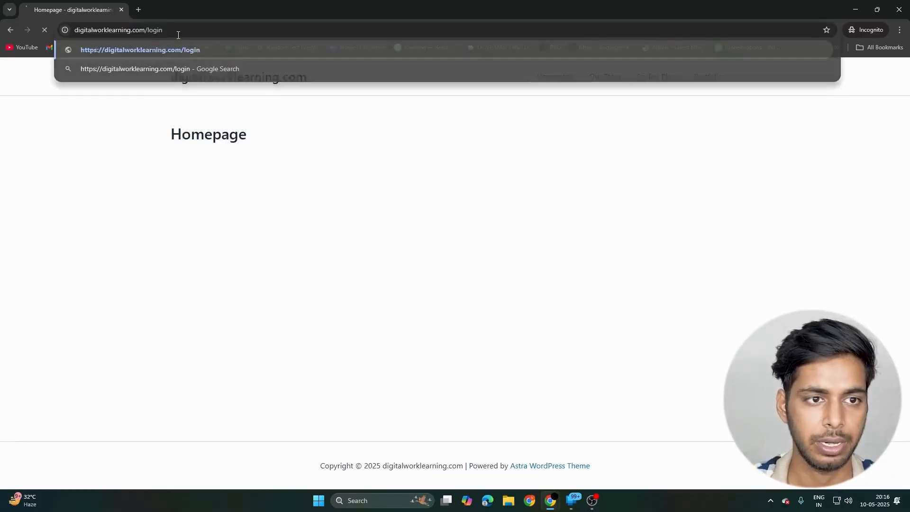
pyautogui.press('Return')
pyautogui.scroll(-2, 431, 204)
pyautogui.scroll(2, 341, 172)
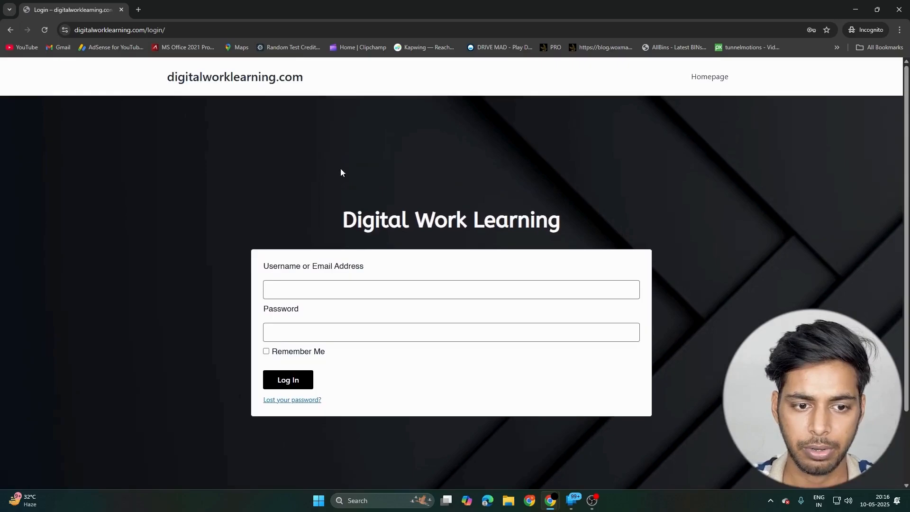
pyautogui.scroll(-2, 305, 169)
pyautogui.scroll(2, 306, 163)
pyautogui.scroll(-2, 307, 163)
# - Fill in the saved username and password on the custom login form, log in, and open the site's dashboard
pyautogui.click(325, 207)
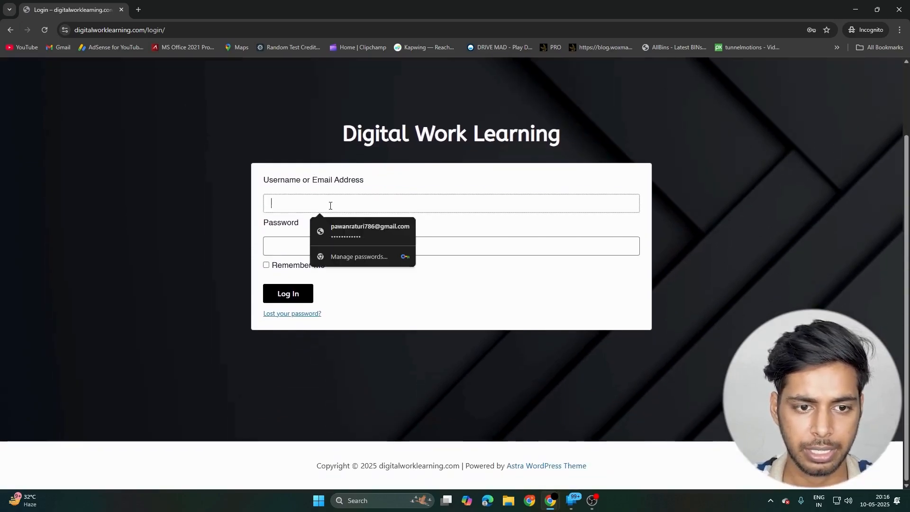
pyautogui.click(351, 232)
pyautogui.click(287, 294)
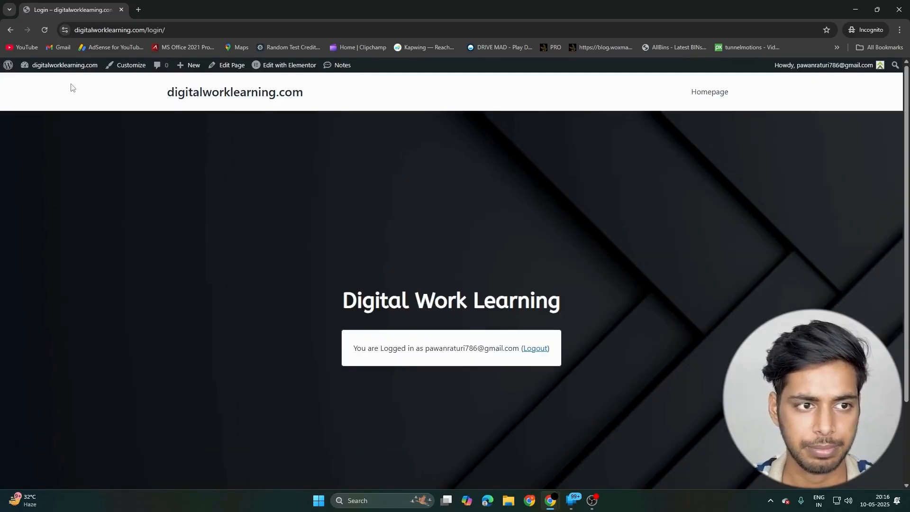
pyautogui.click(61, 65)
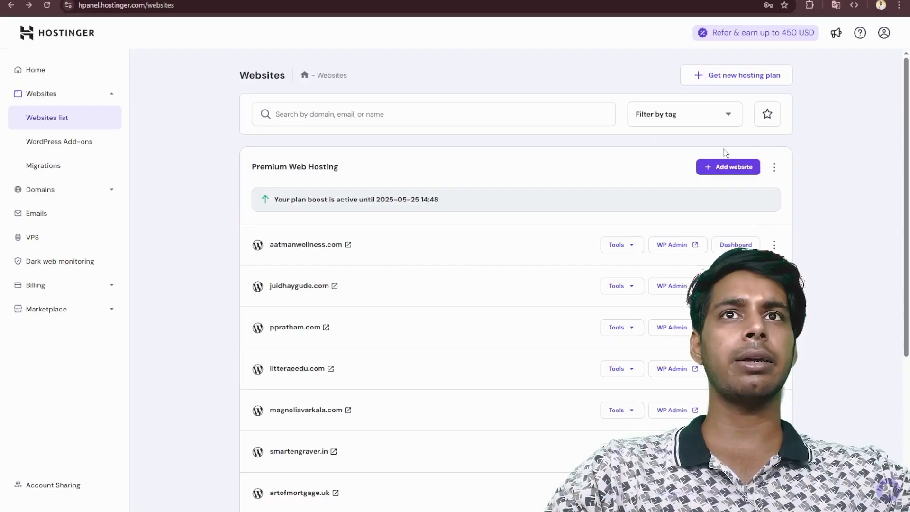
# - In Hostinger, add a WordPress website to the Premium Web Hosting plan and paste the administrator password
pyautogui.click(727, 167)
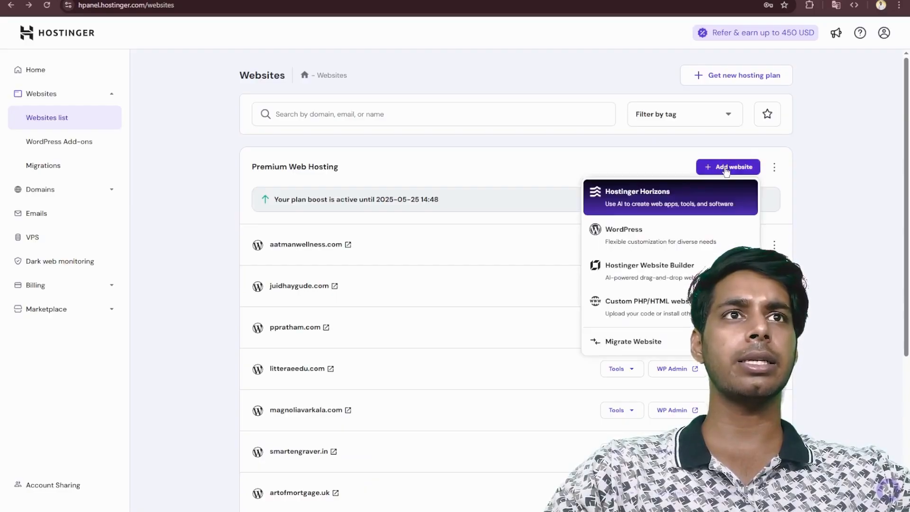
pyautogui.click(622, 236)
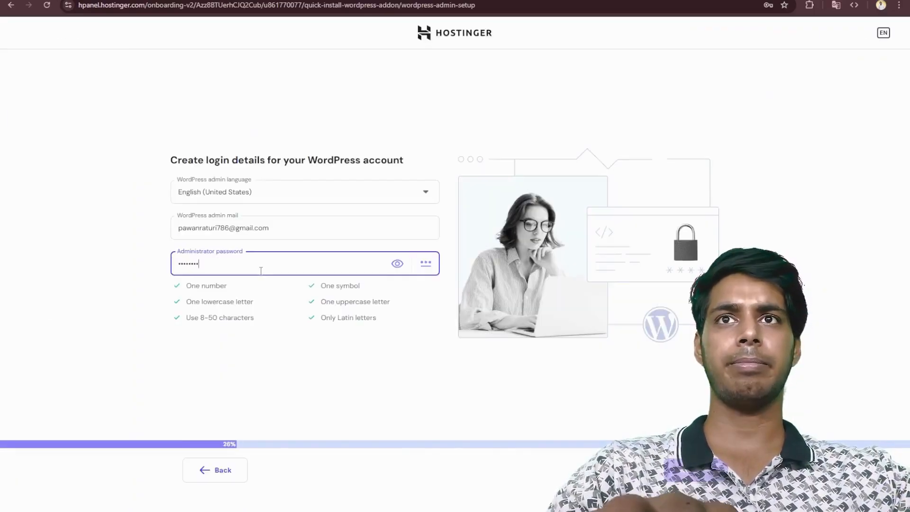
pyautogui.doubleClick(261, 270)
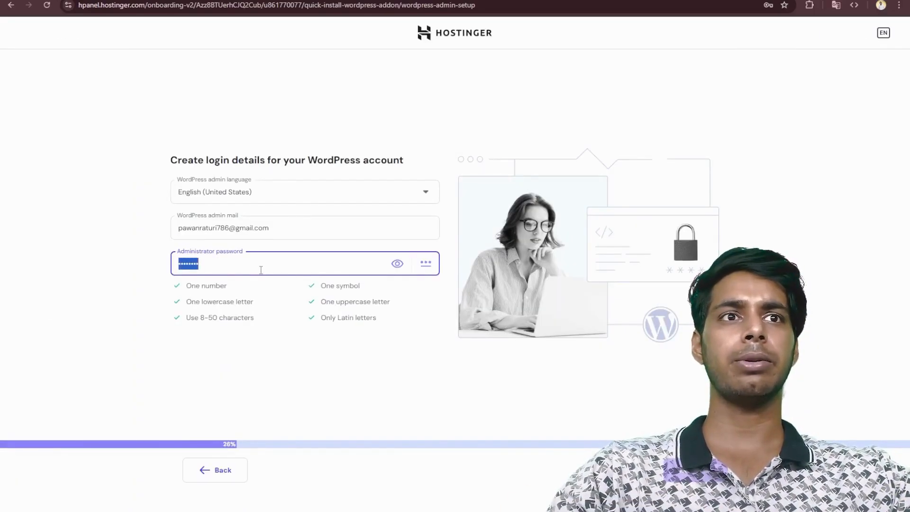
pyautogui.hotkey('ctrl', 'v')
pyautogui.click(695, 470)
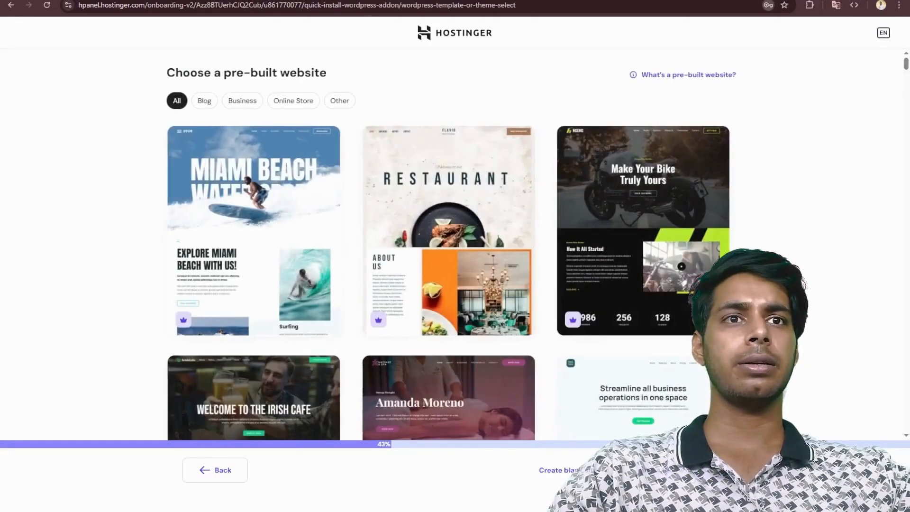
# - Create a blank website instead of using a pre-built one, and assign it the owned domain digitalworklearning.com
pyautogui.click(573, 476)
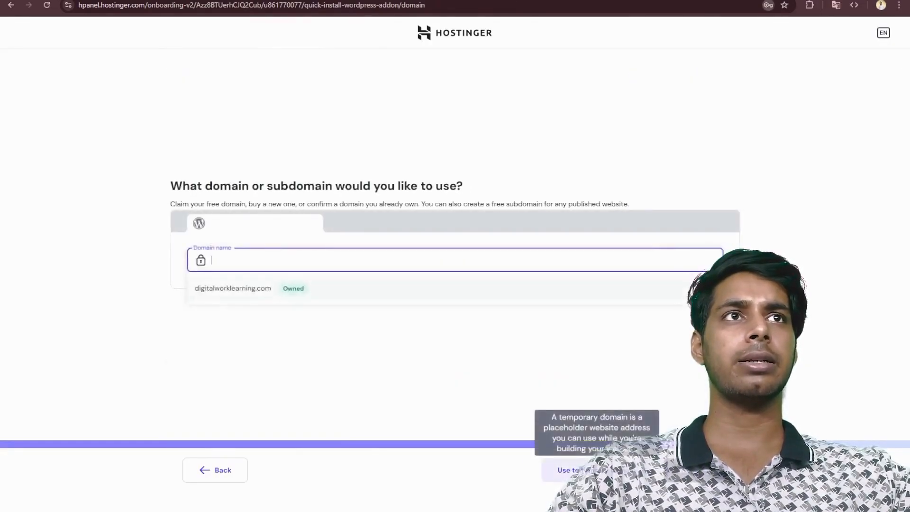
pyautogui.click(764, 160)
pyautogui.click(433, 256)
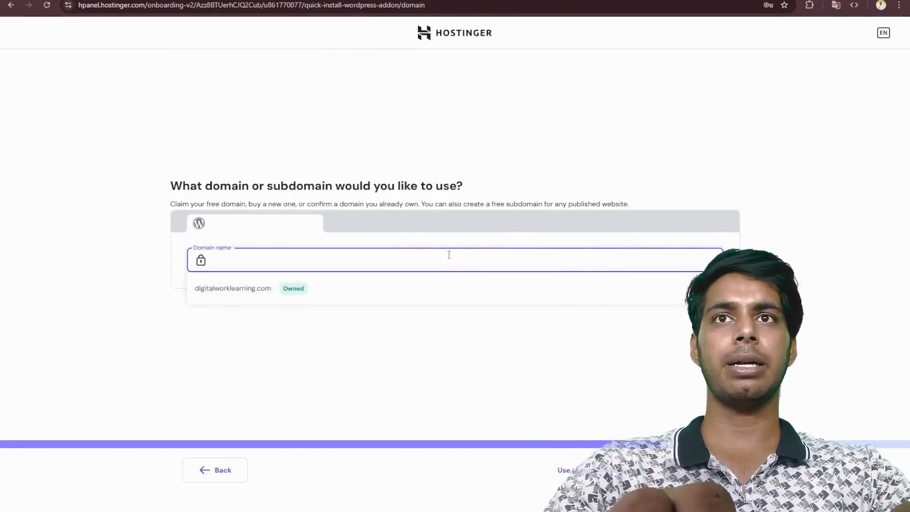
pyautogui.write('digital')
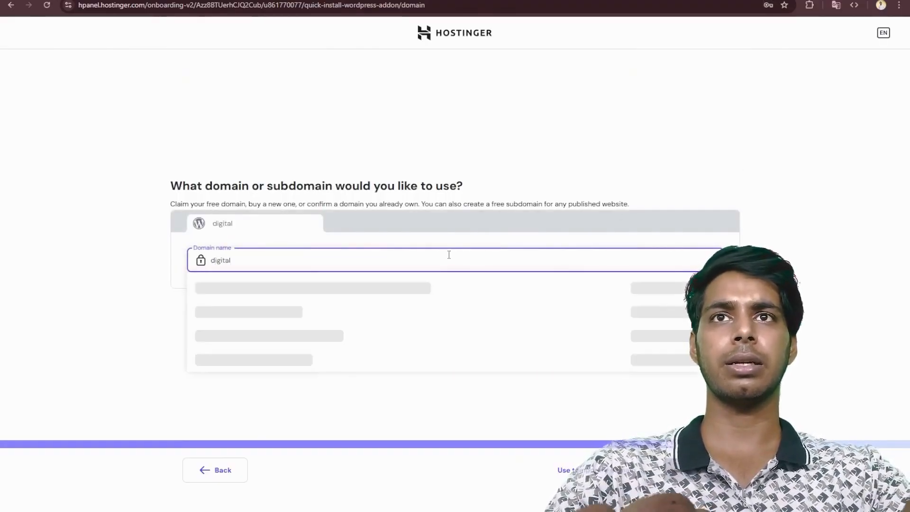
pyautogui.write('wor')
pyautogui.write('klearning.com')
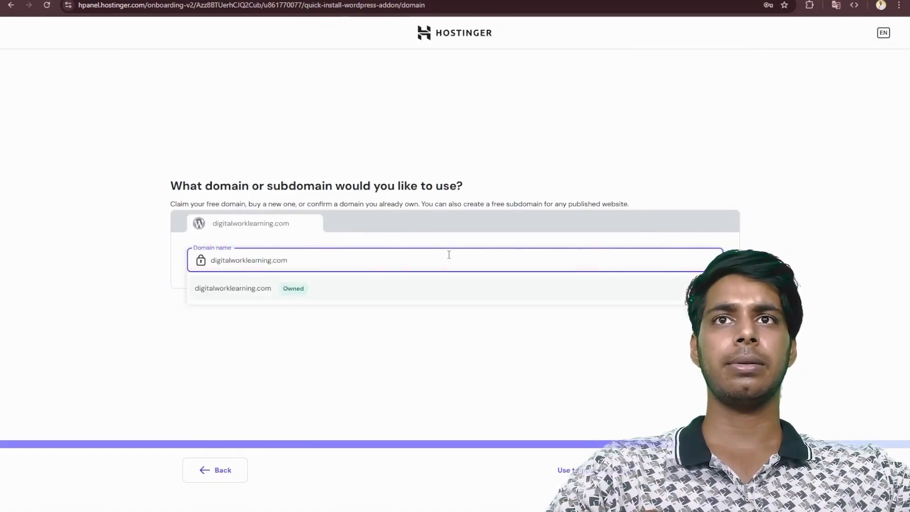
pyautogui.click(231, 290)
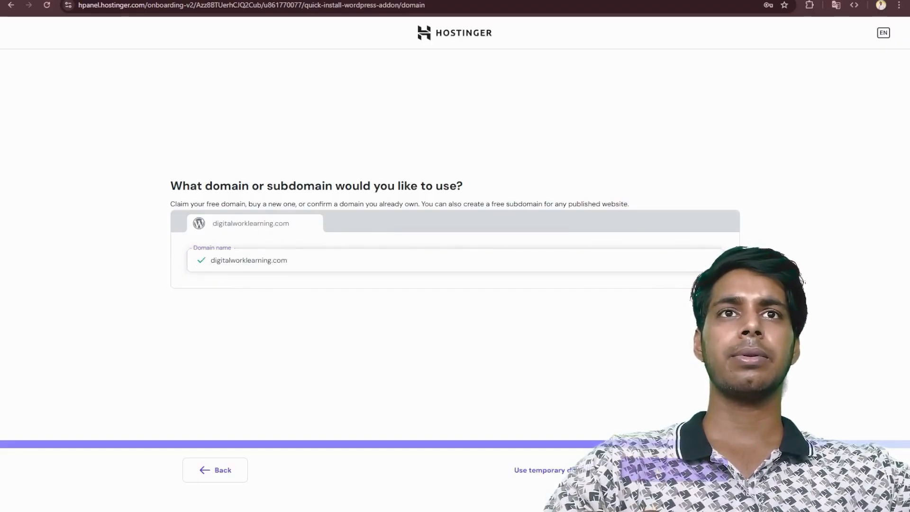
pyautogui.click(658, 472)
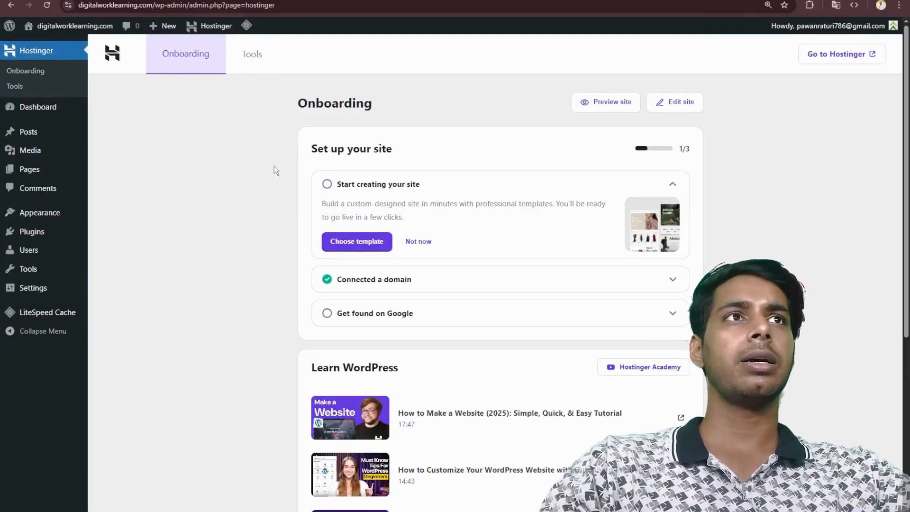
# - Set the site title to Digital Work Learning in the WordPress general settings
pyautogui.scroll(-4, 199, 126)
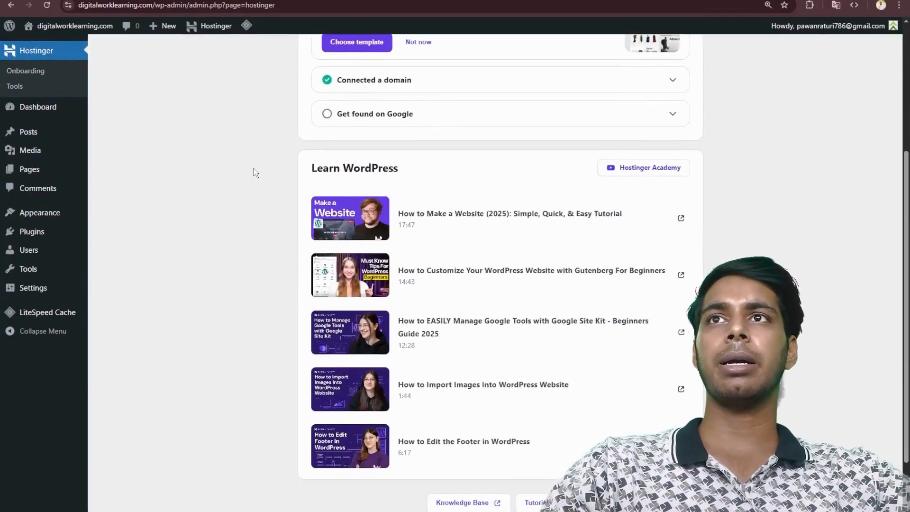
pyautogui.scroll(4, 254, 169)
pyautogui.moveTo(51, 271)
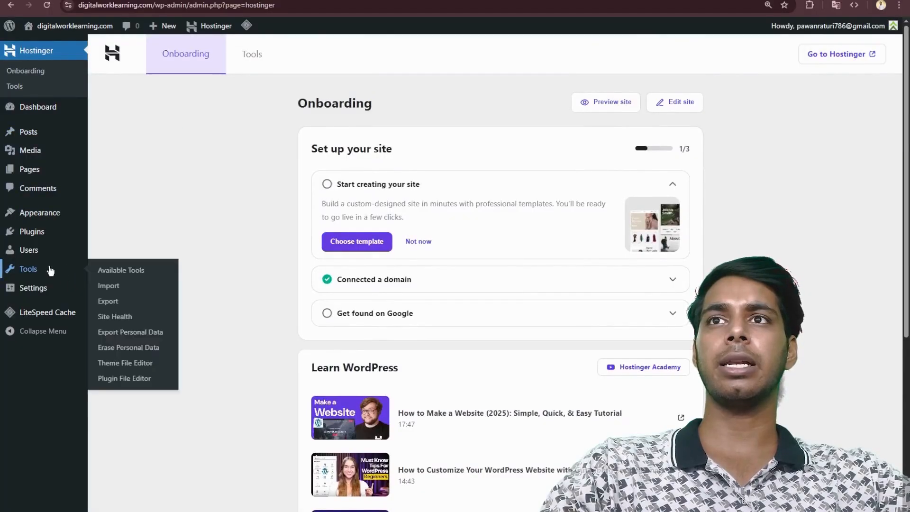
pyautogui.click(39, 295)
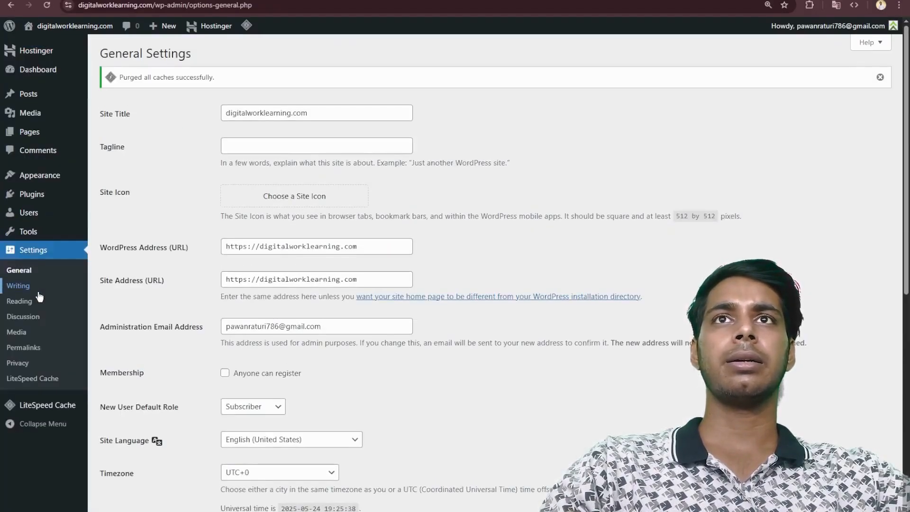
pyautogui.click(331, 113)
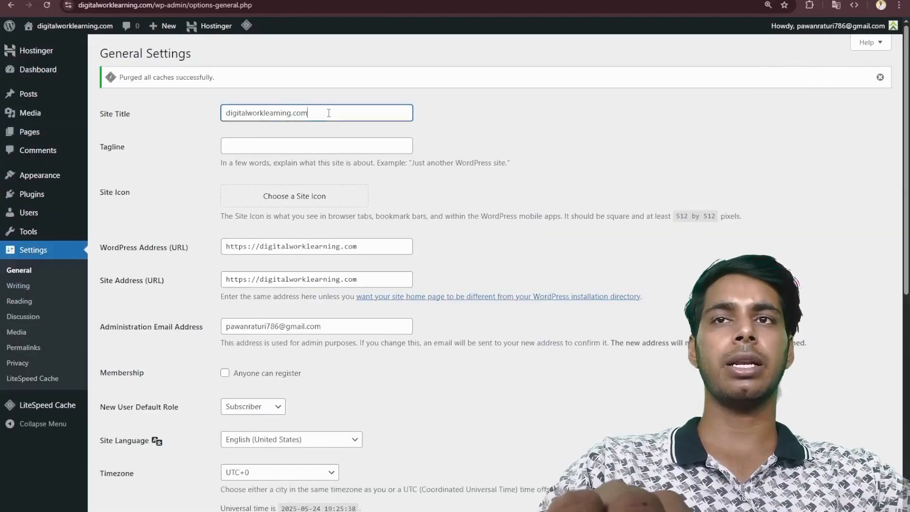
pyautogui.hotkey('ctrl', 'a')
pyautogui.write('Digit')
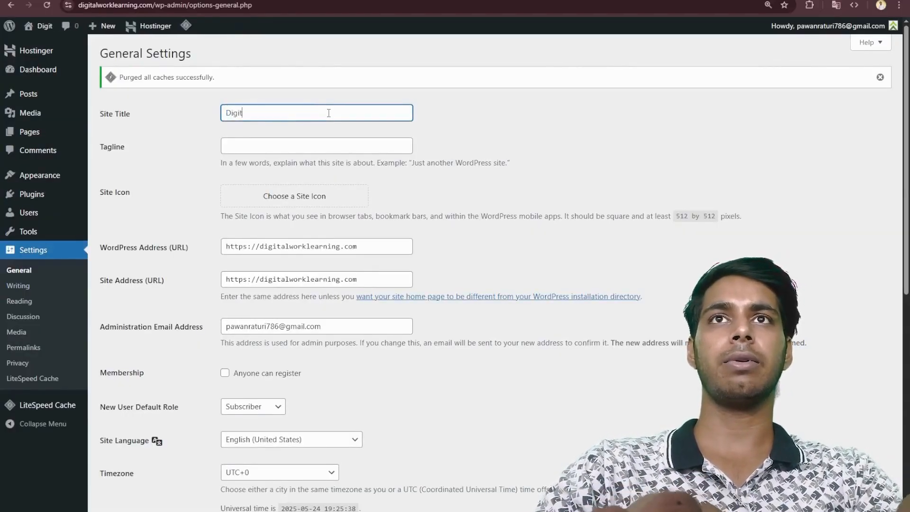
pyautogui.write('al Work ')
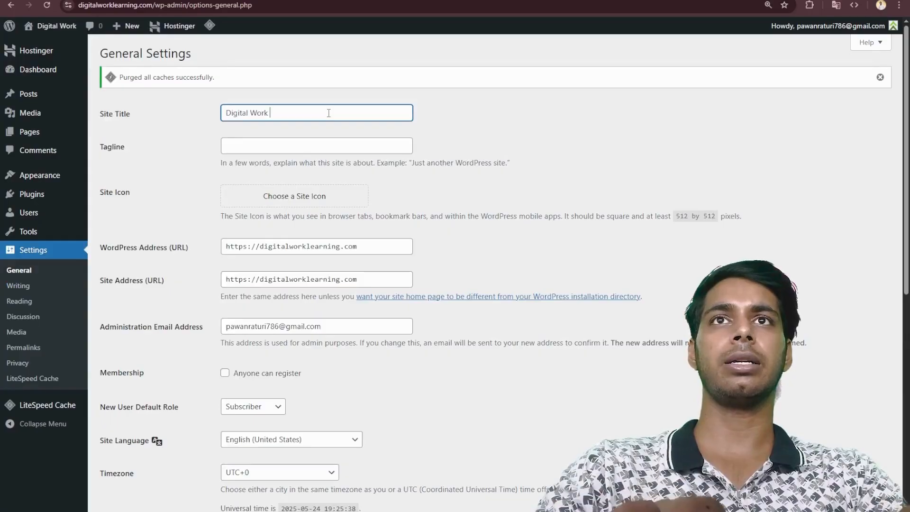
pyautogui.write('Learning')
# - Allow anyone to register as a member in the general settings and save the changes
pyautogui.scroll(-2, 300, 308)
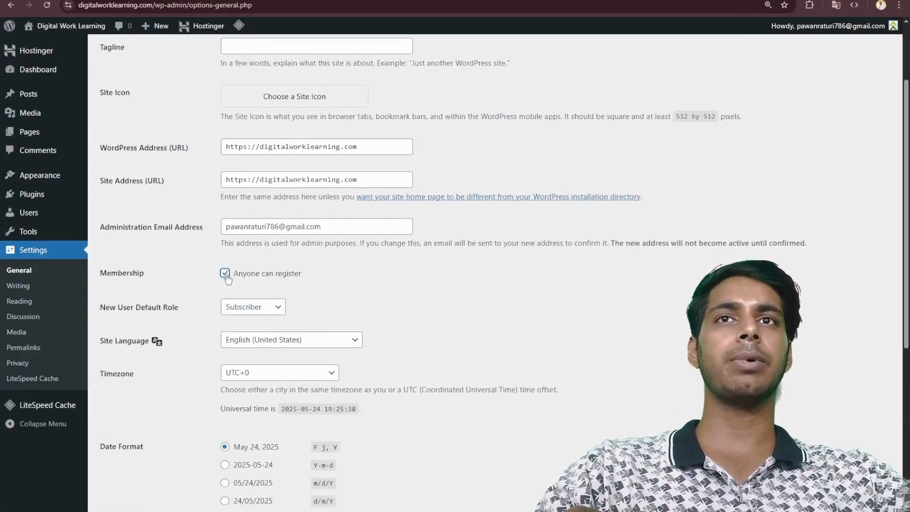
pyautogui.scroll(-3, 346, 272)
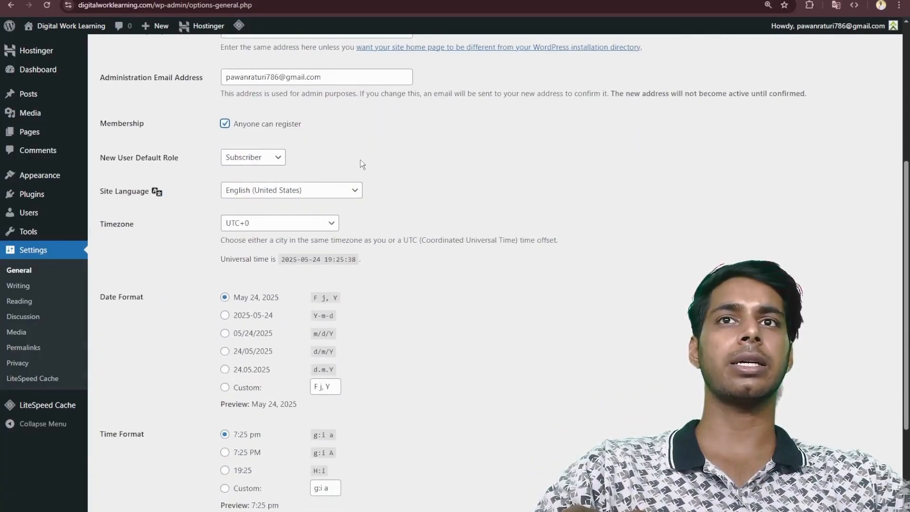
pyautogui.scroll(-3, 361, 160)
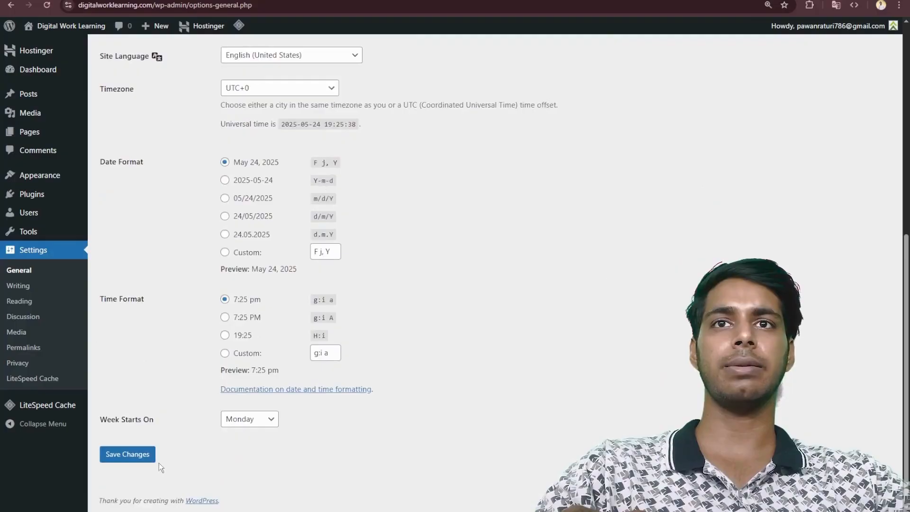
# - Set the site's permalink structure to Post name and save the permalink settings
pyautogui.click(20, 301)
pyautogui.click(32, 349)
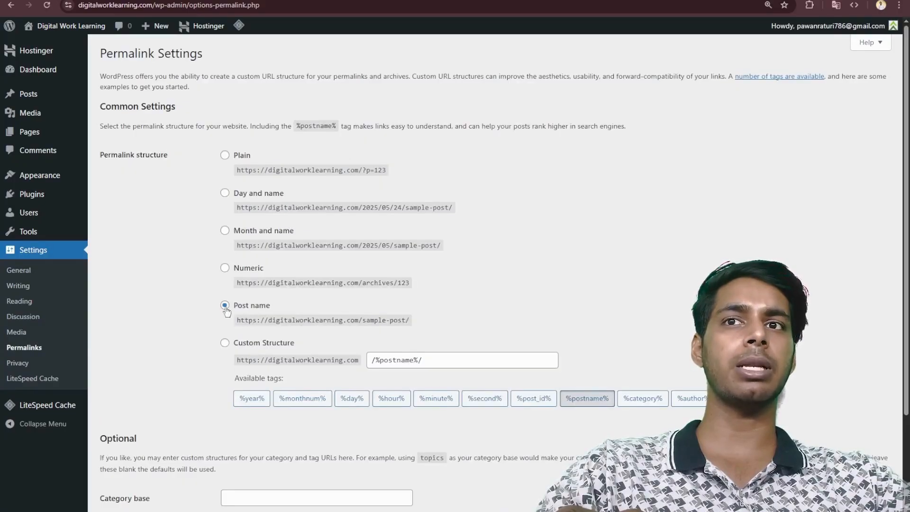
pyautogui.scroll(-2, 225, 310)
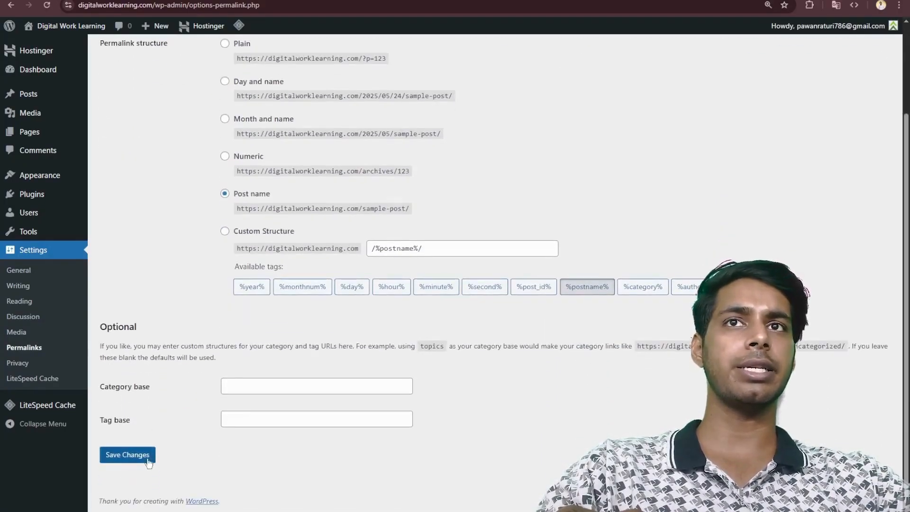
pyautogui.click(136, 456)
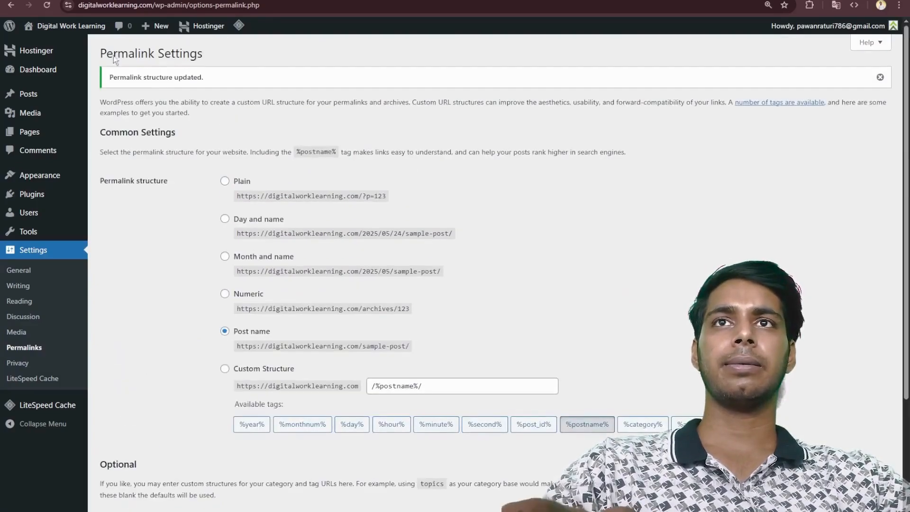
# - Upload the theme file eduvalt.zip to the site, install it and activate the Eduvalt theme
pyautogui.moveTo(37, 200)
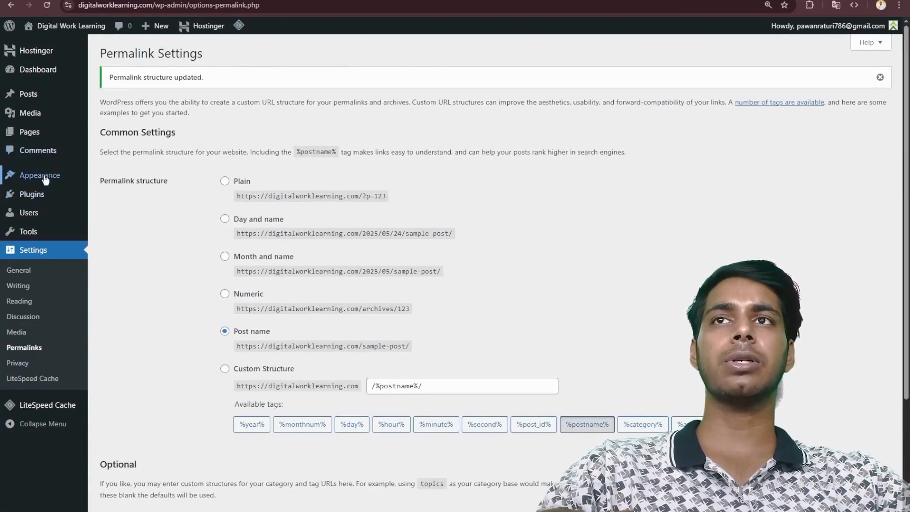
pyautogui.click(41, 180)
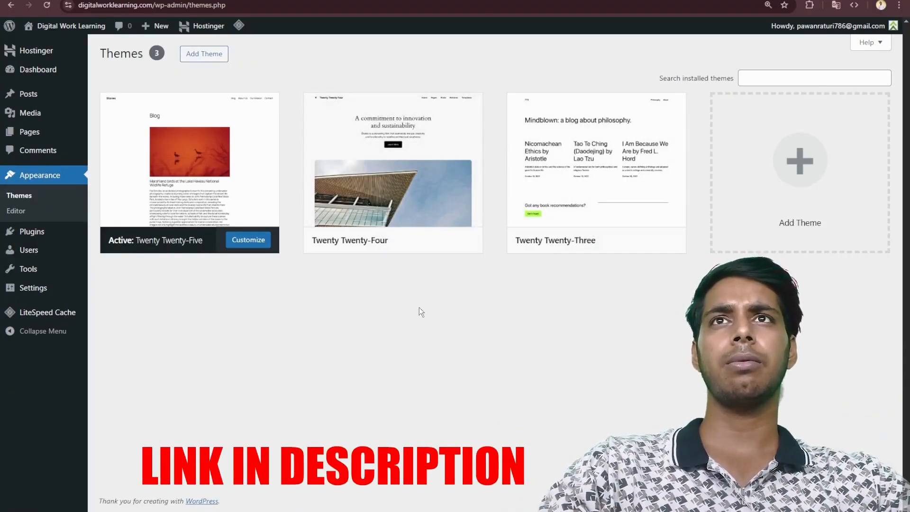
pyautogui.click(210, 56)
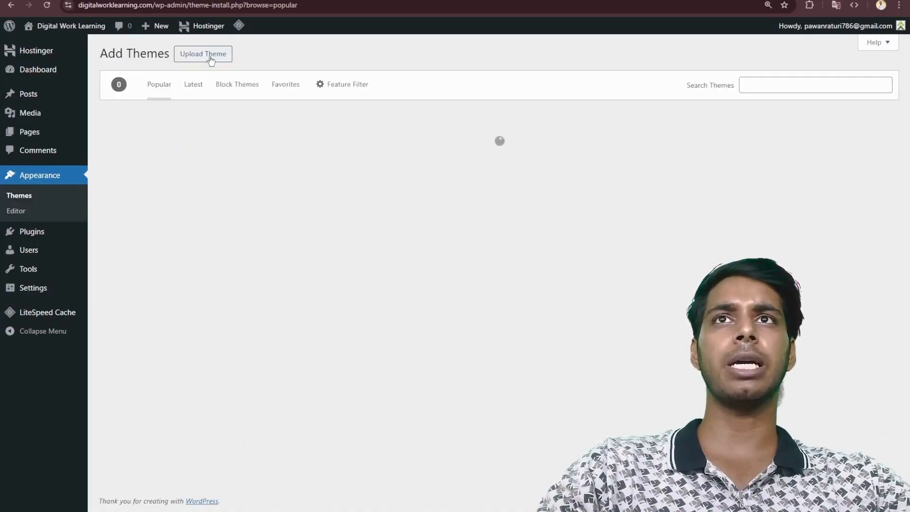
pyautogui.click(211, 56)
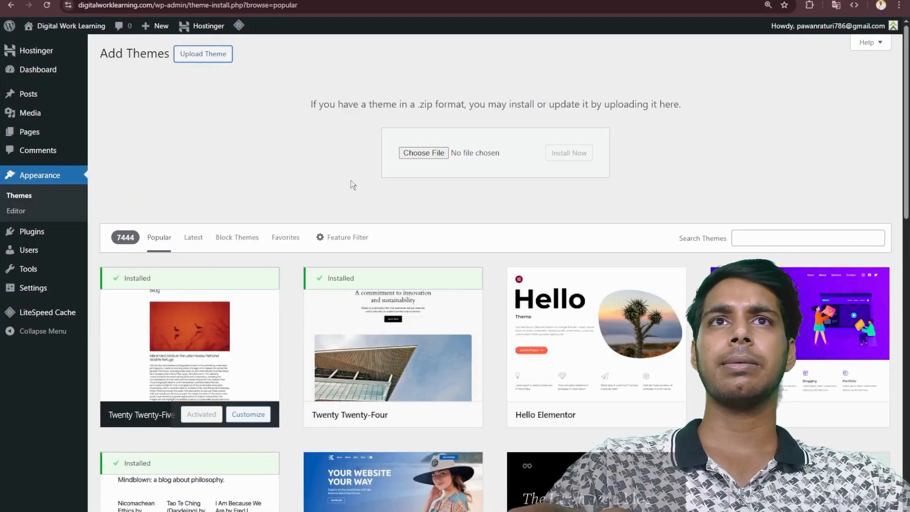
pyautogui.click(439, 153)
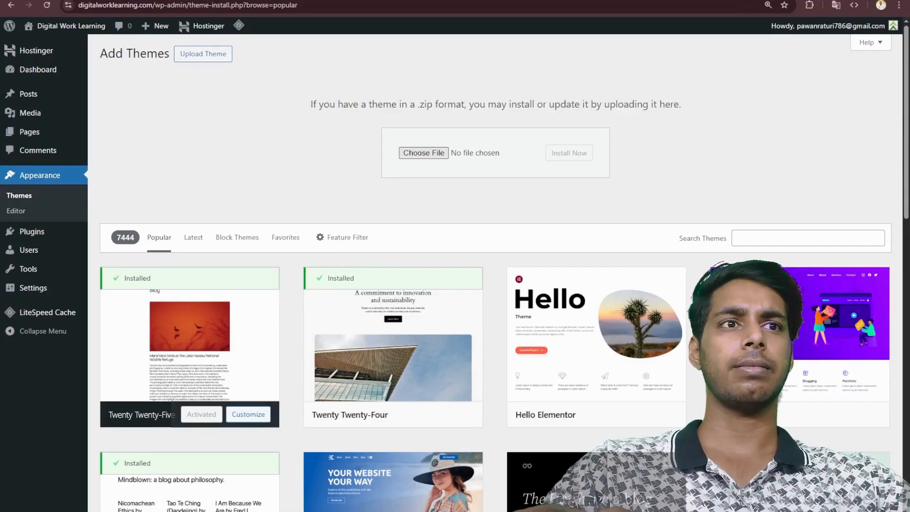
pyautogui.press('Return')
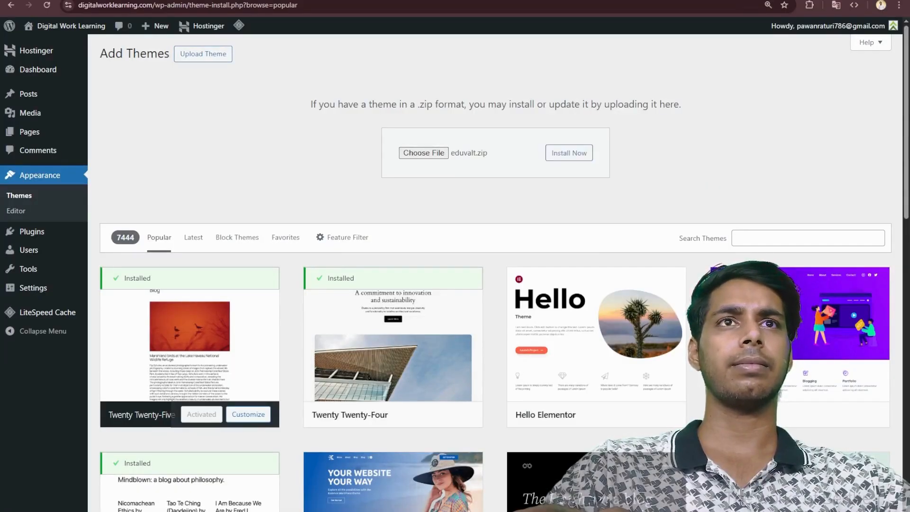
pyautogui.click(584, 153)
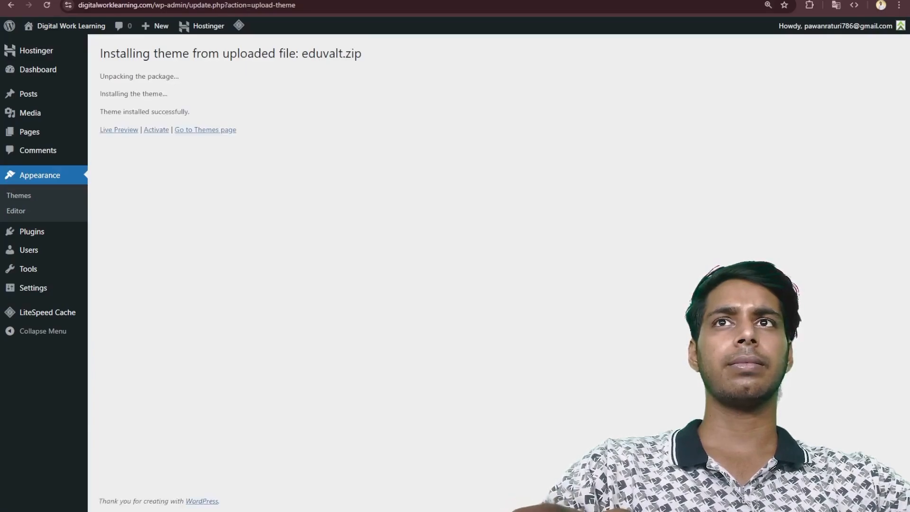
pyautogui.click(157, 132)
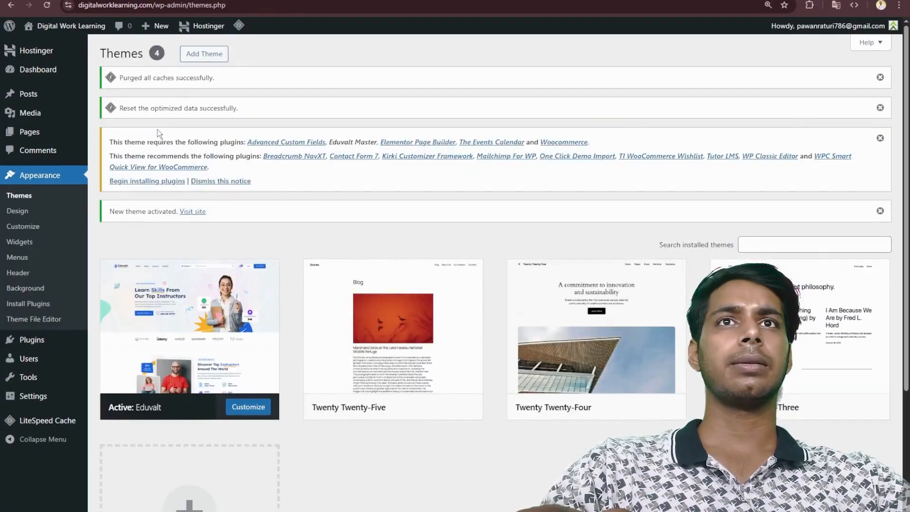
# - Install all the required and recommended plugins of the Eduvalt theme in bulk
pyautogui.click(143, 182)
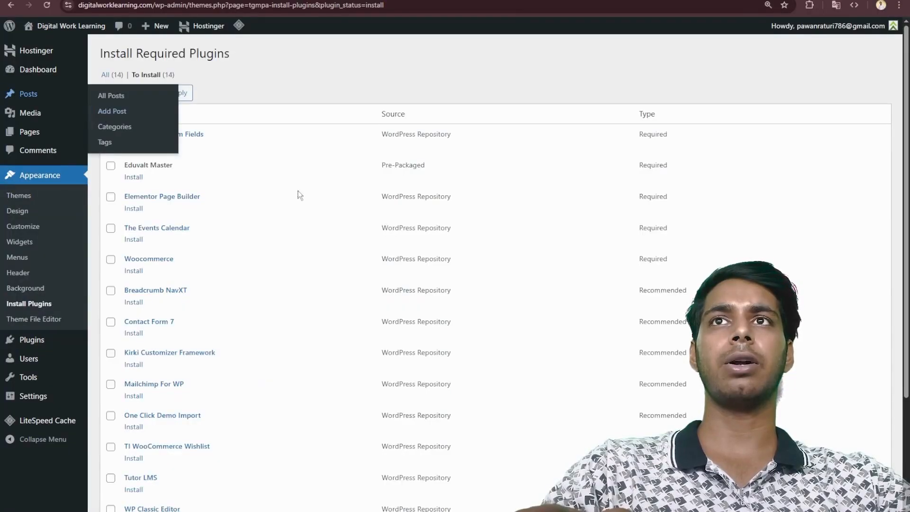
pyautogui.click(111, 115)
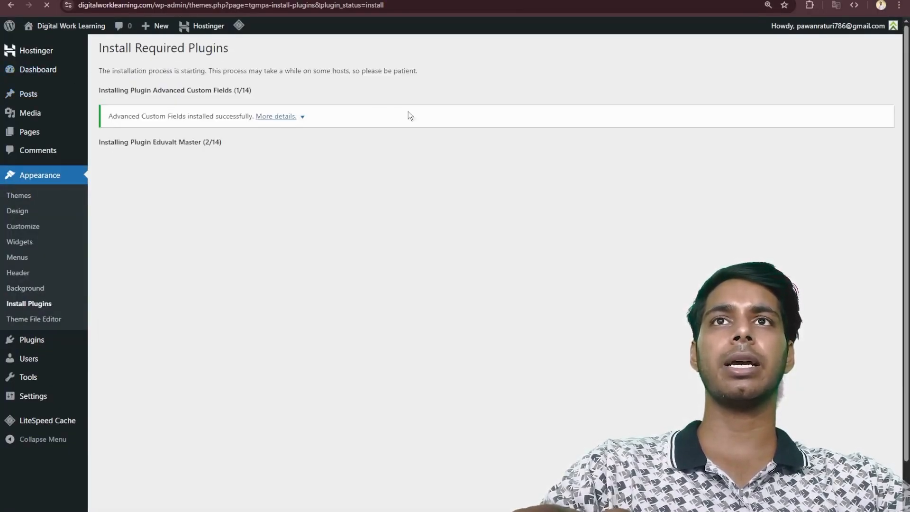
pyautogui.scroll(-1, 272, 160)
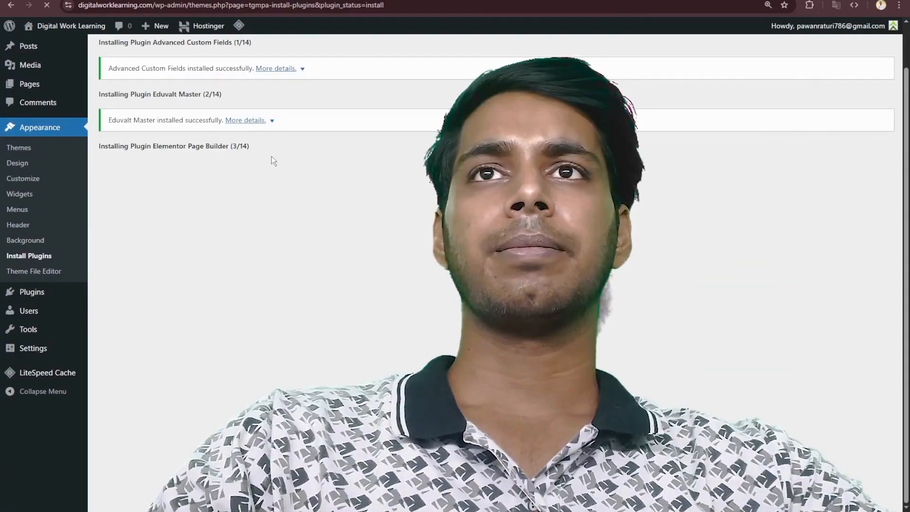
pyautogui.scroll(1, 209, 175)
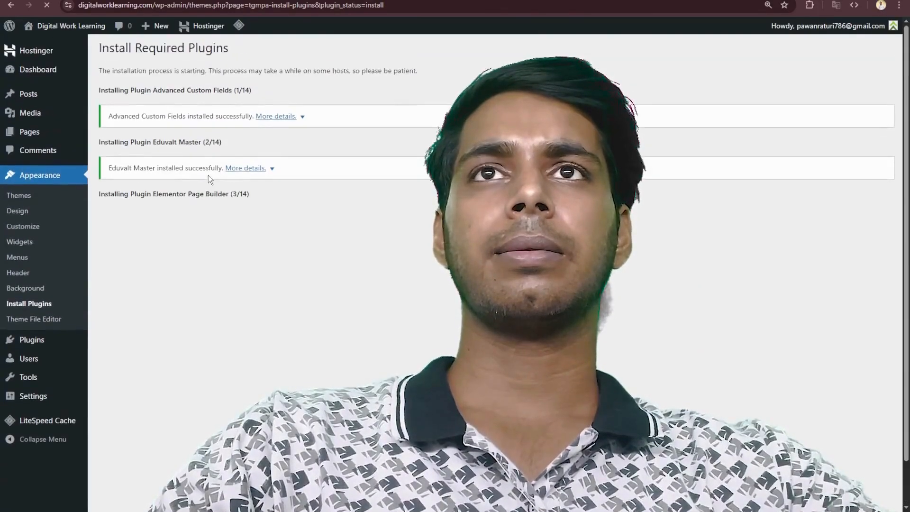
pyautogui.scroll(-1, 208, 175)
pyautogui.scroll(1, 208, 175)
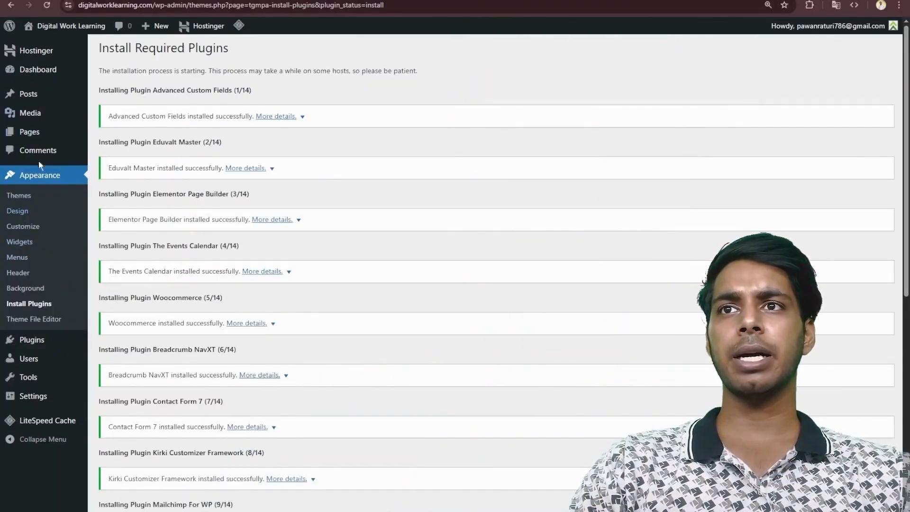
# - Select all installed plugins and activate them with a bulk action
pyautogui.click(38, 342)
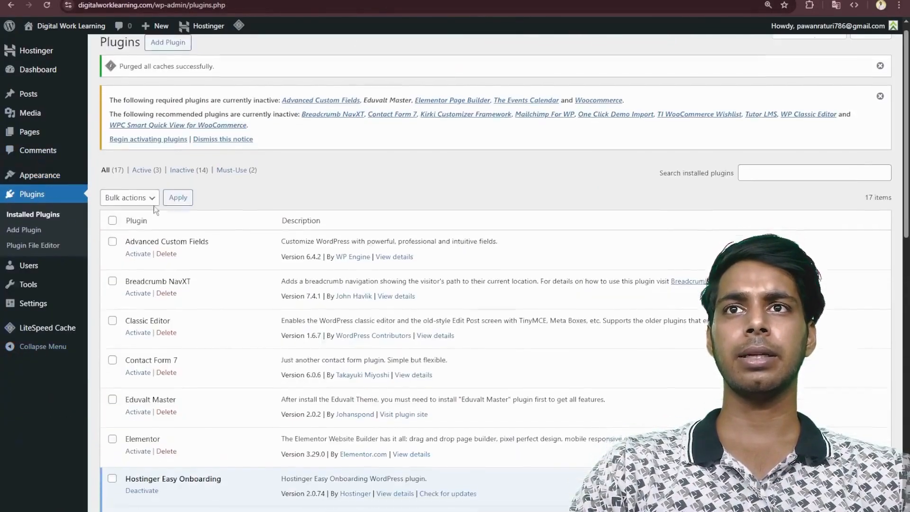
pyautogui.scroll(-10, 167, 261)
pyautogui.scroll(-3, 167, 260)
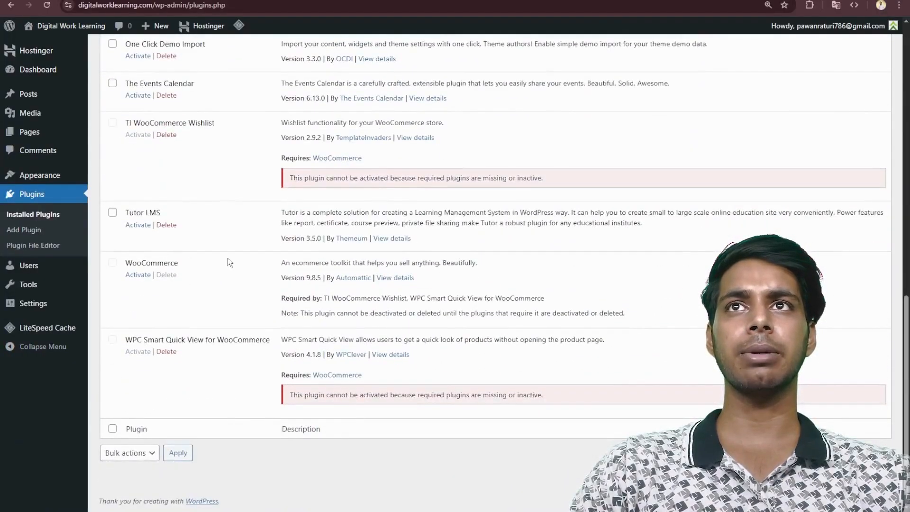
pyautogui.scroll(15, 268, 238)
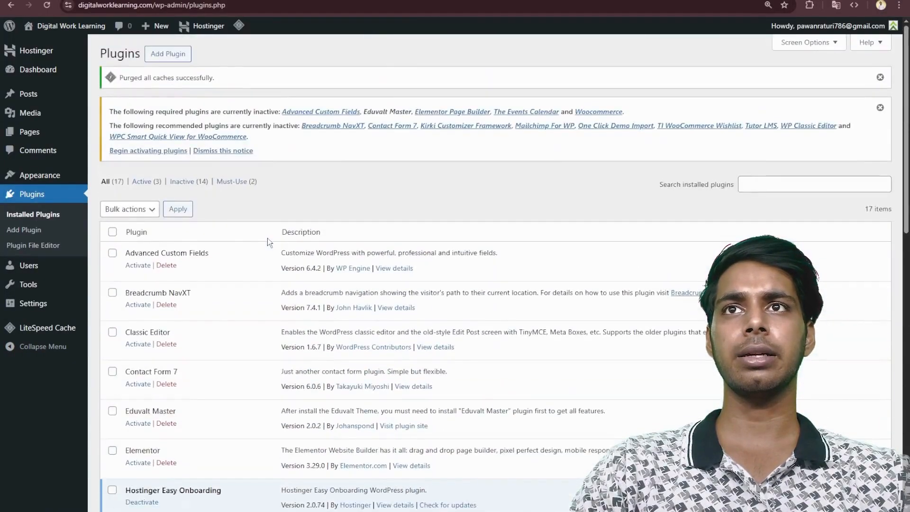
pyautogui.click(129, 209)
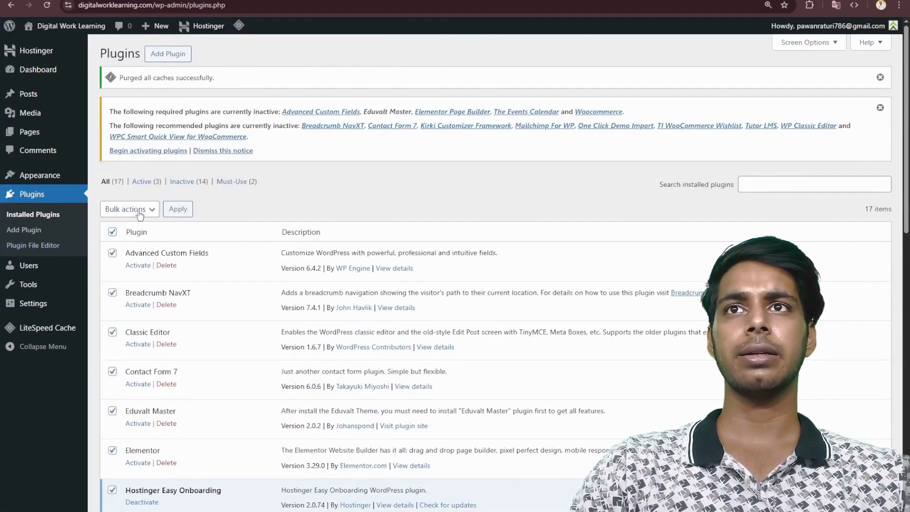
pyautogui.click(130, 238)
pyautogui.click(187, 210)
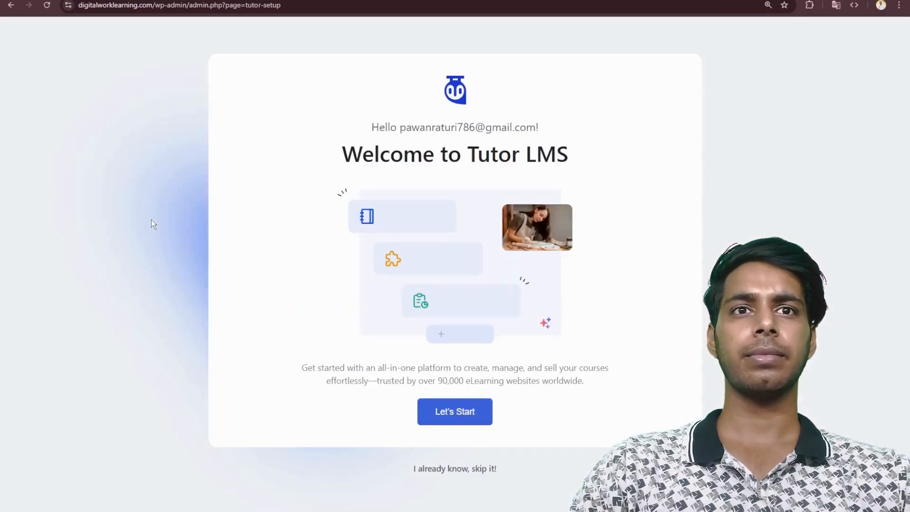
# - Skip the Tutor LMS setup and the Elementor onboarding steps, and open a blank canvas in the Elementor editor
pyautogui.click(473, 470)
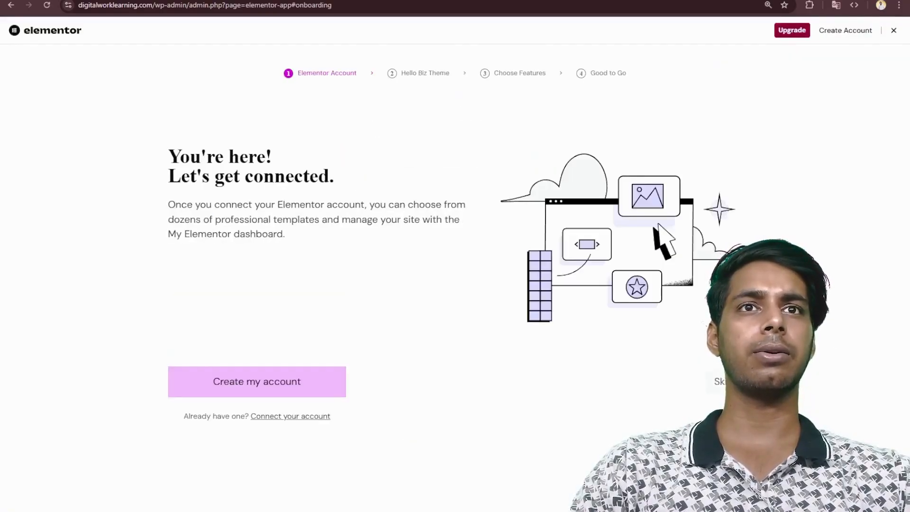
pyautogui.click(724, 382)
pyautogui.click(721, 381)
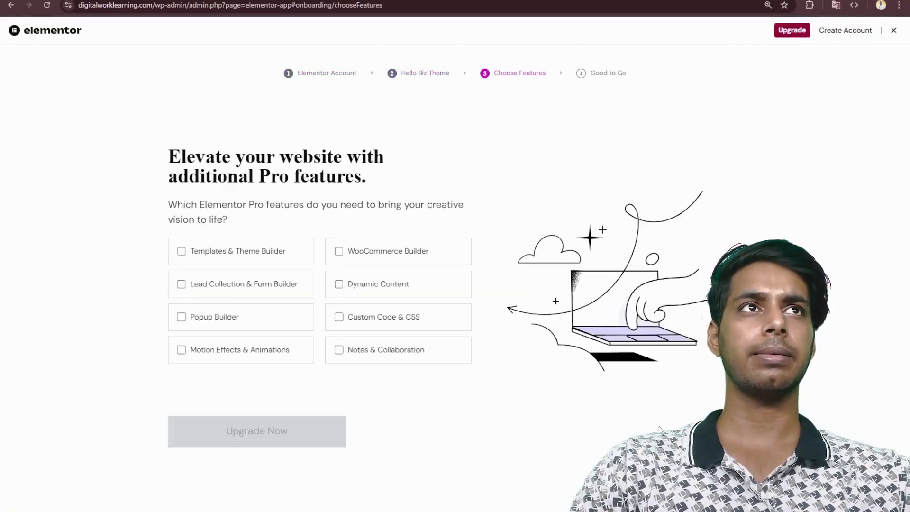
pyautogui.click(722, 381)
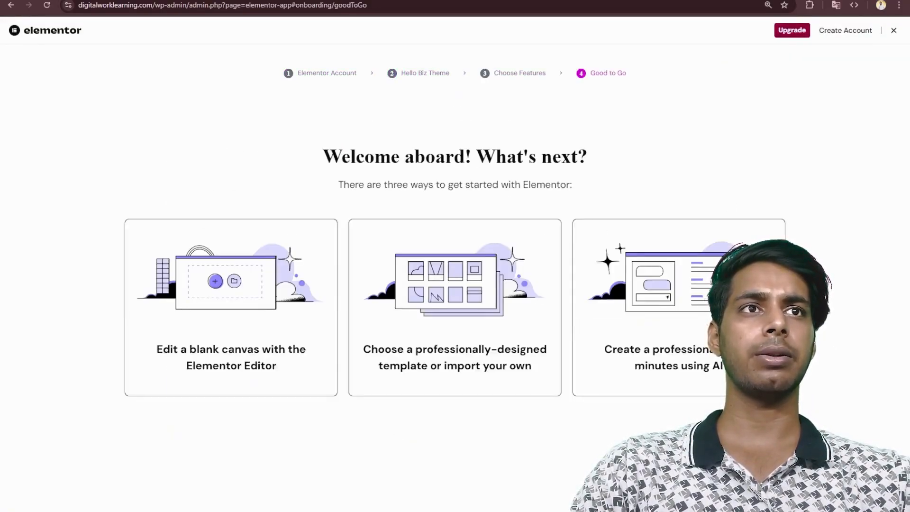
pyautogui.click(226, 308)
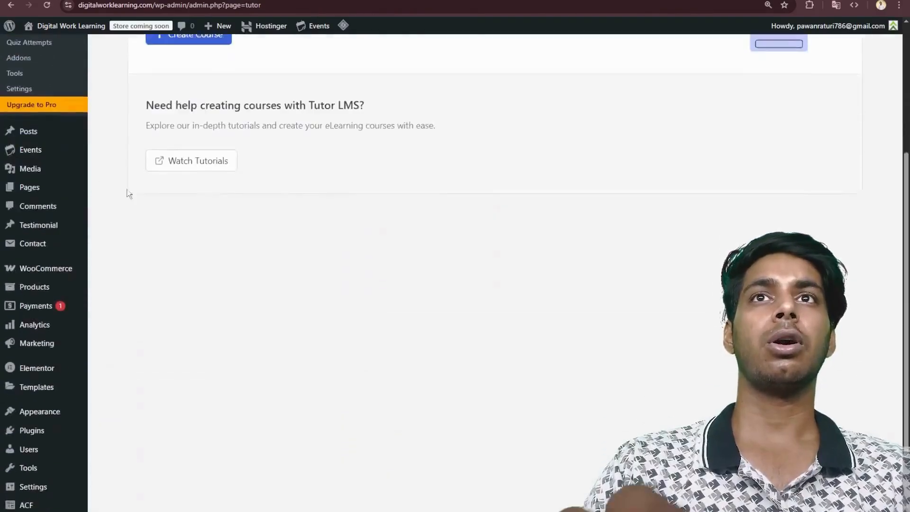
# - Upload tutor-pro-3.5.0.zip as a plugin, install and activate it, and open the Tutor LMS Pro courses page
pyautogui.scroll(5, 30, 214)
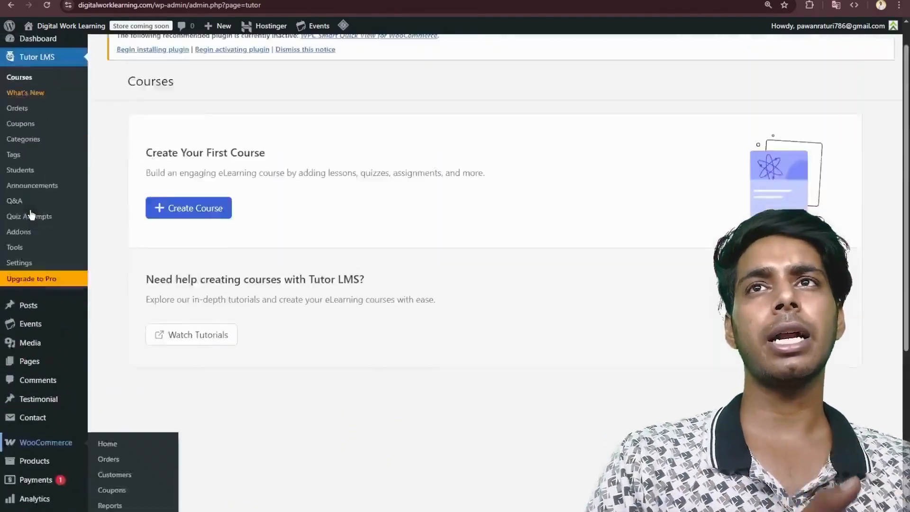
pyautogui.scroll(-5, 95, 167)
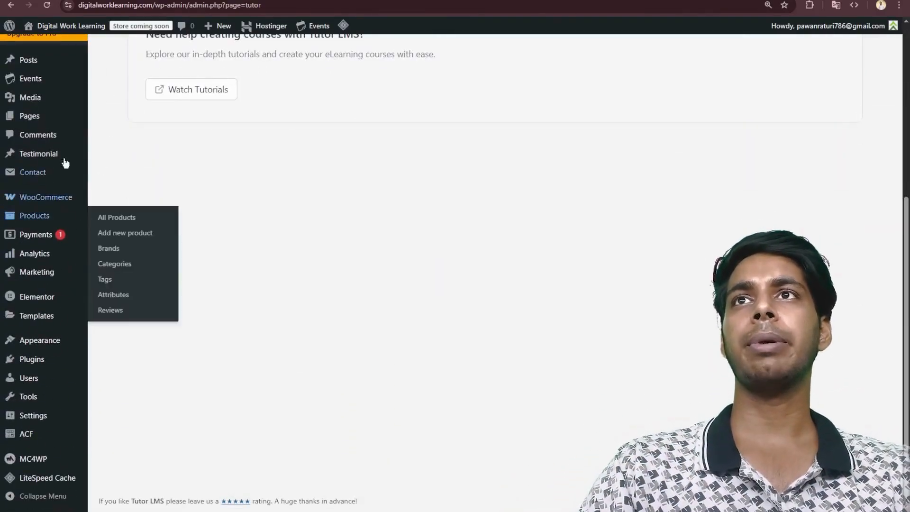
pyautogui.moveTo(37, 369)
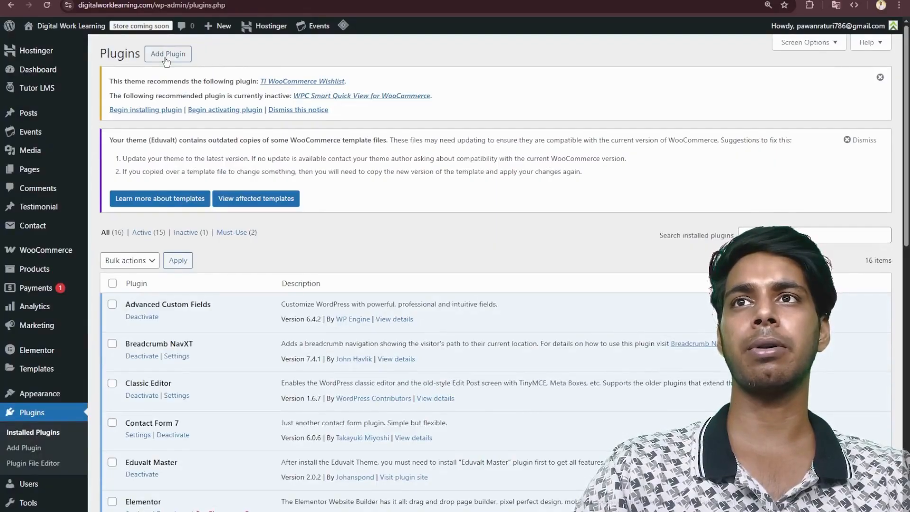
pyautogui.click(169, 54)
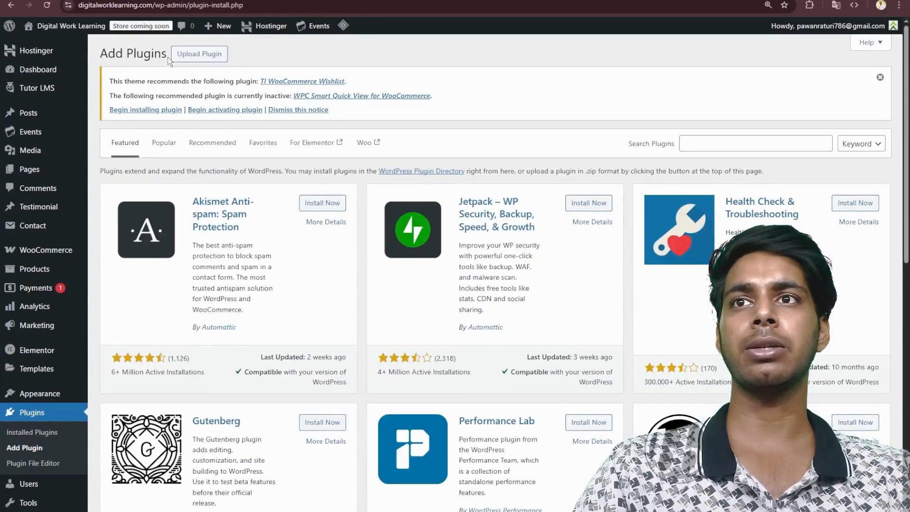
pyautogui.click(204, 55)
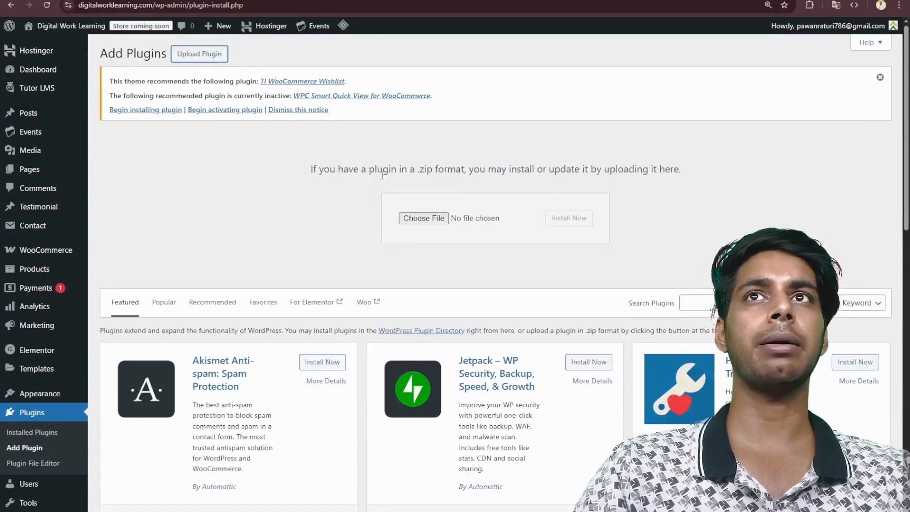
pyautogui.click(405, 218)
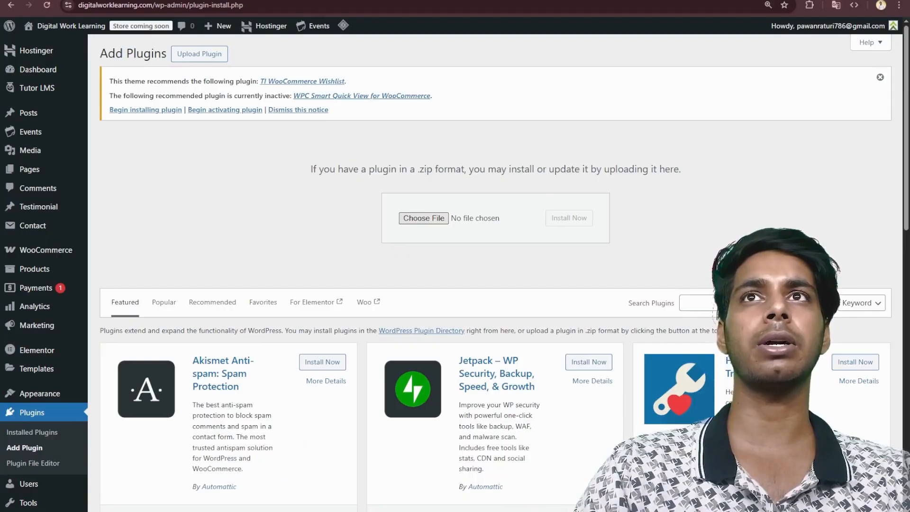
pyautogui.doubleClick(422, 146)
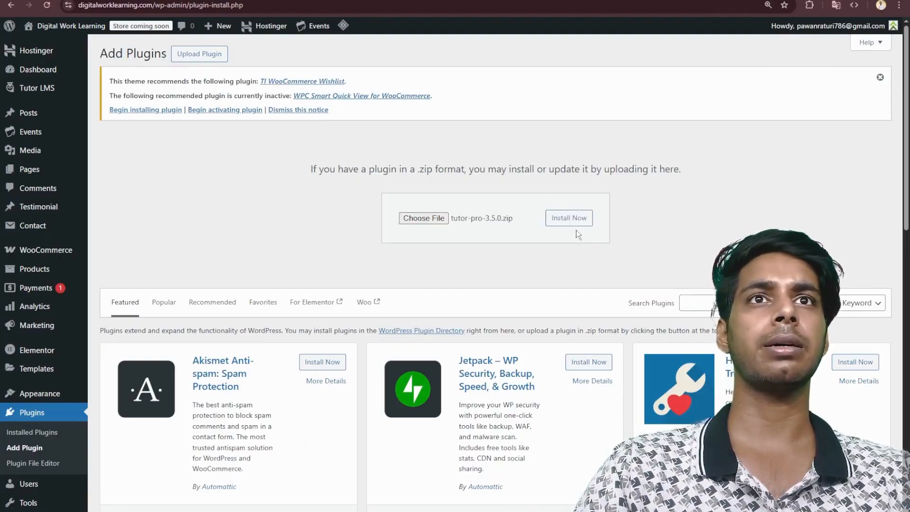
pyautogui.click(570, 219)
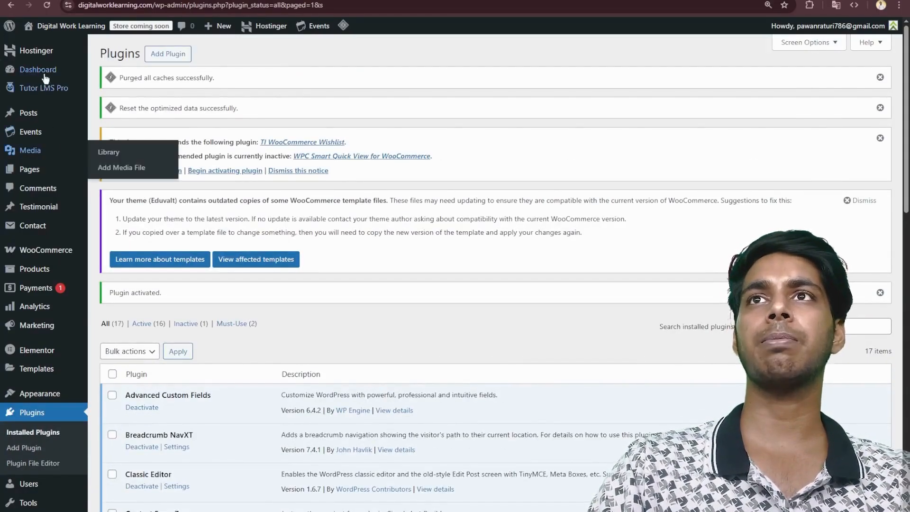
pyautogui.click(109, 91)
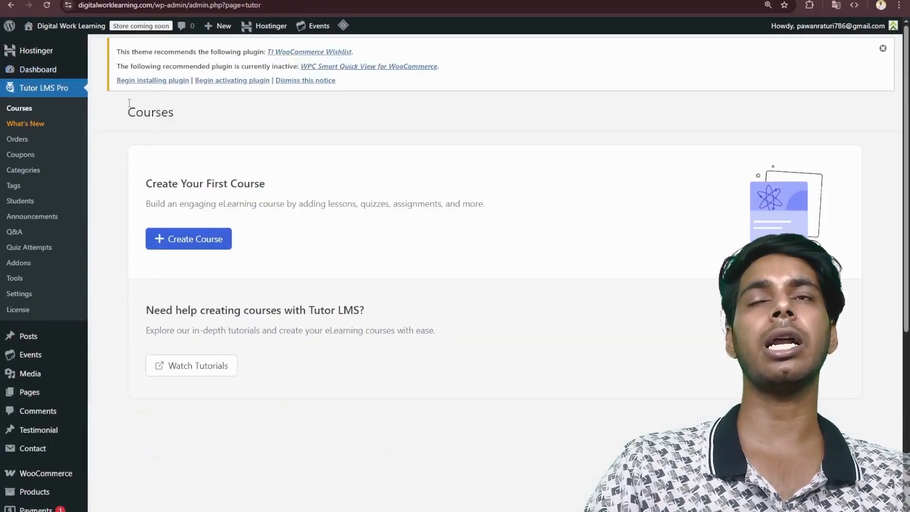
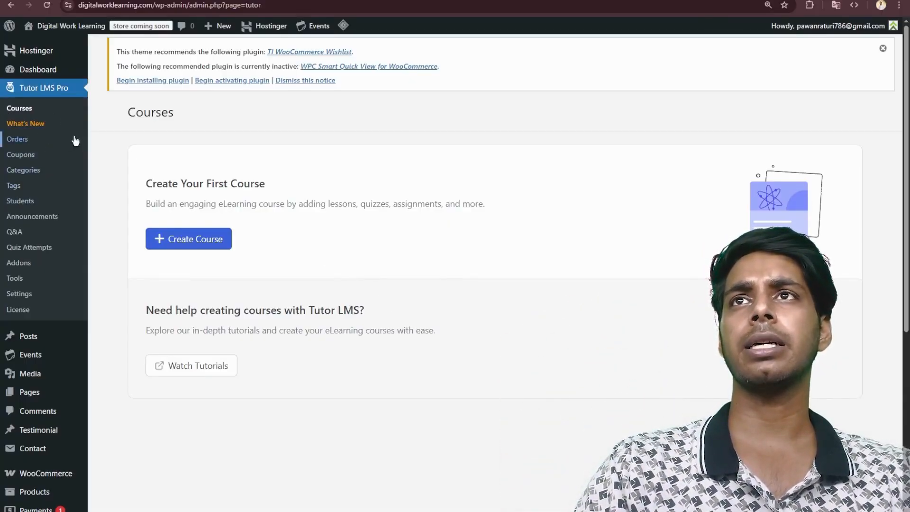
# - Create the course "Start Your Own Online Business – A Beginner's Guide" with difficulty All Levels and the Paid pricing model
pyautogui.click(191, 238)
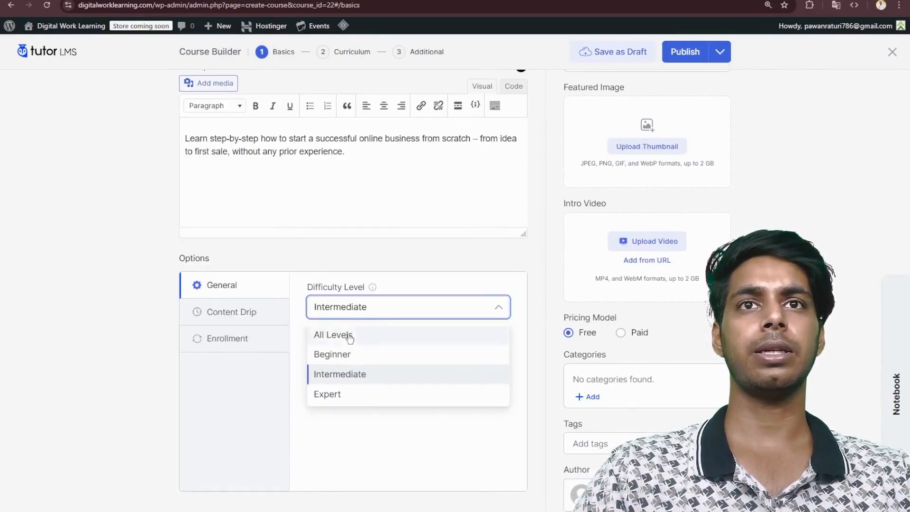
pyautogui.click(350, 332)
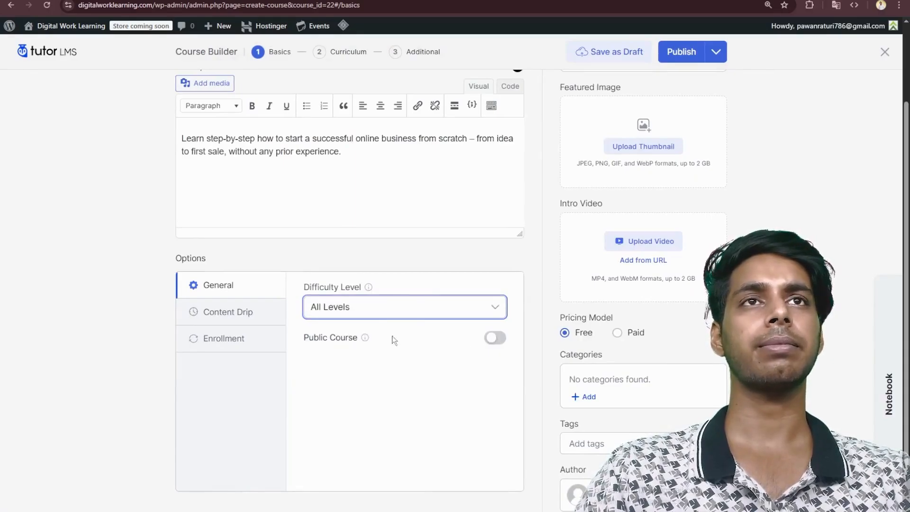
pyautogui.click(491, 340)
pyautogui.click(491, 339)
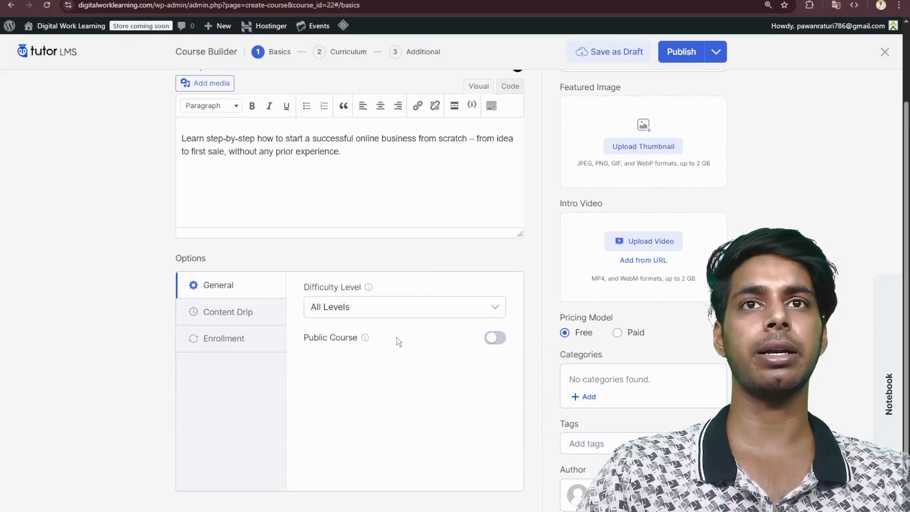
pyautogui.click(619, 337)
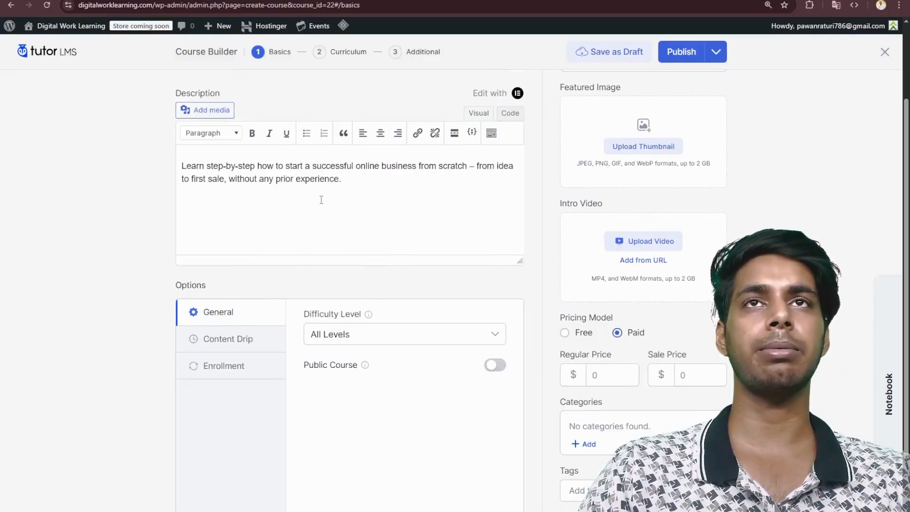
# - Replace the course description with the longer text beginning "This beginner-friendly course will help you turn your business idea into a real online business."
pyautogui.scroll(3, 322, 200)
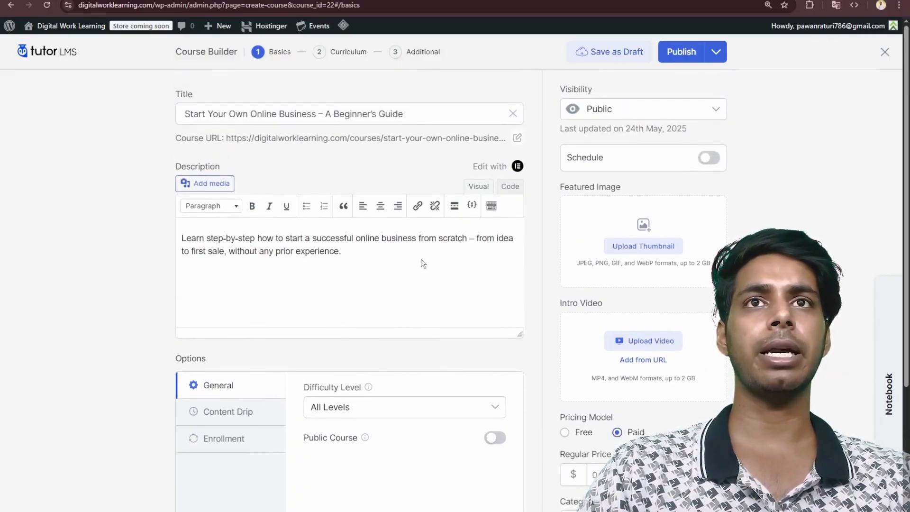
pyautogui.click(273, 252)
pyautogui.hotkey('ctrl', 'a')
pyautogui.write("This beginner-friendly course will help you turn your business idea into a real online business. Whether you're a student, freelancer, or a 9–5 employee, this course is designed to give you the knowledge and confidence to start your own digital venture. You'll learn about niche selection, building a simple website, marketing, and handling your first customers. No technical or business background required!")
# - Look through the course's Content Drip and Enrollment options, including the maximum student setting
pyautogui.scroll(-3, 304, 275)
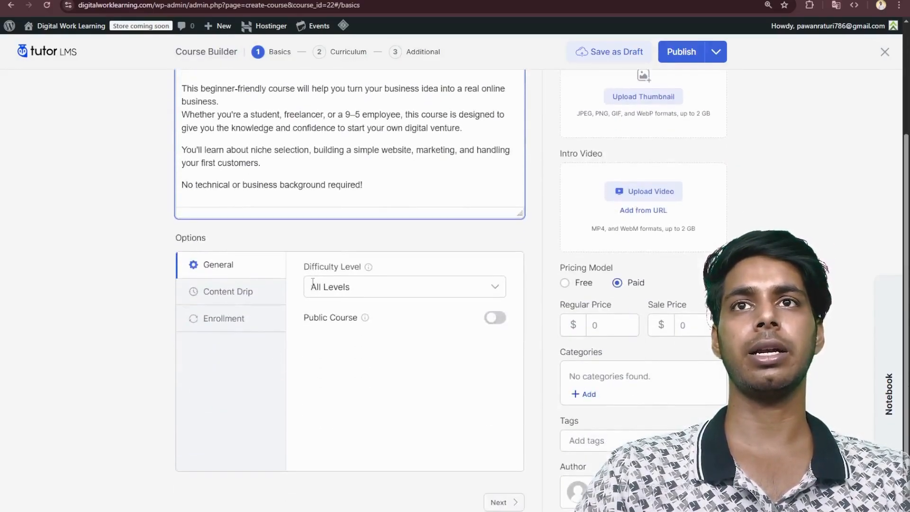
pyautogui.click(226, 280)
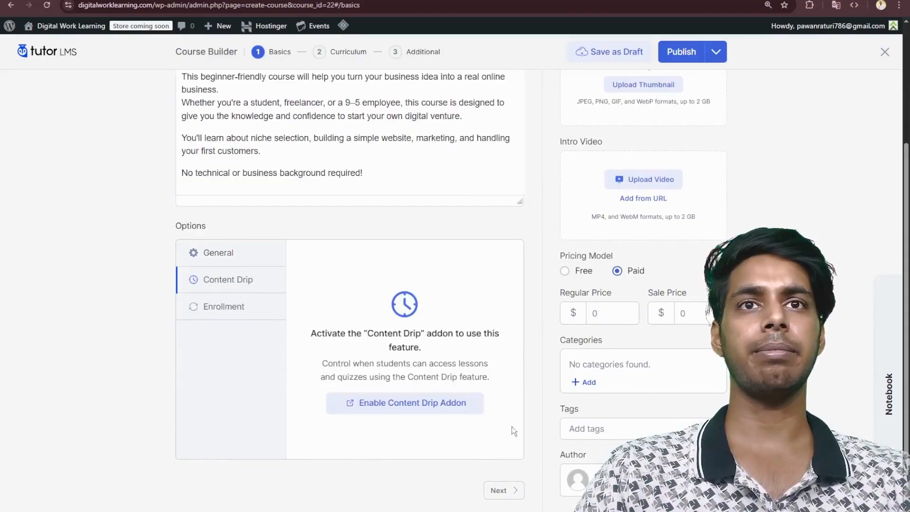
pyautogui.click(225, 309)
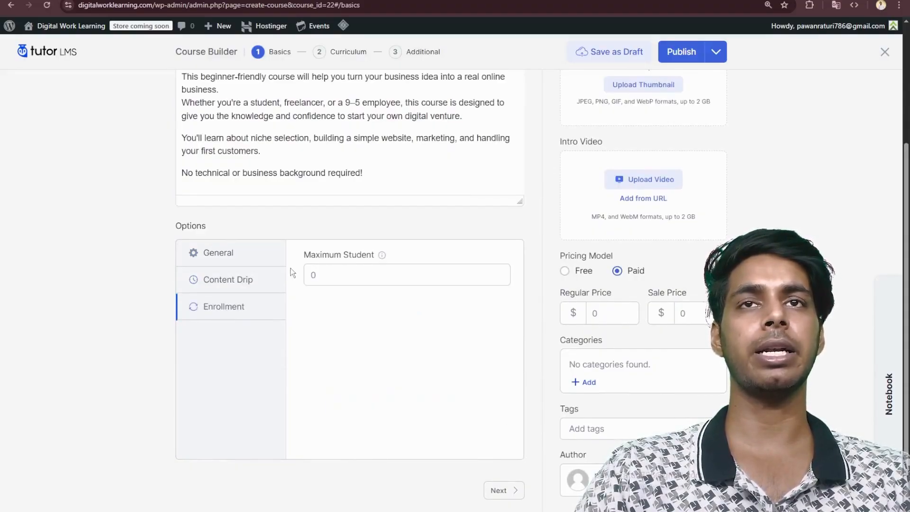
pyautogui.click(324, 277)
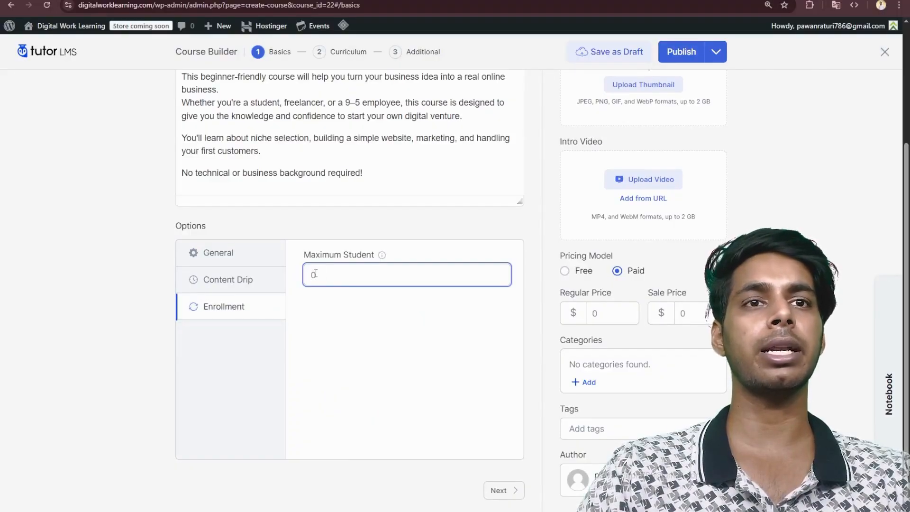
pyautogui.scroll(3, 399, 315)
pyautogui.scroll(-3, 398, 314)
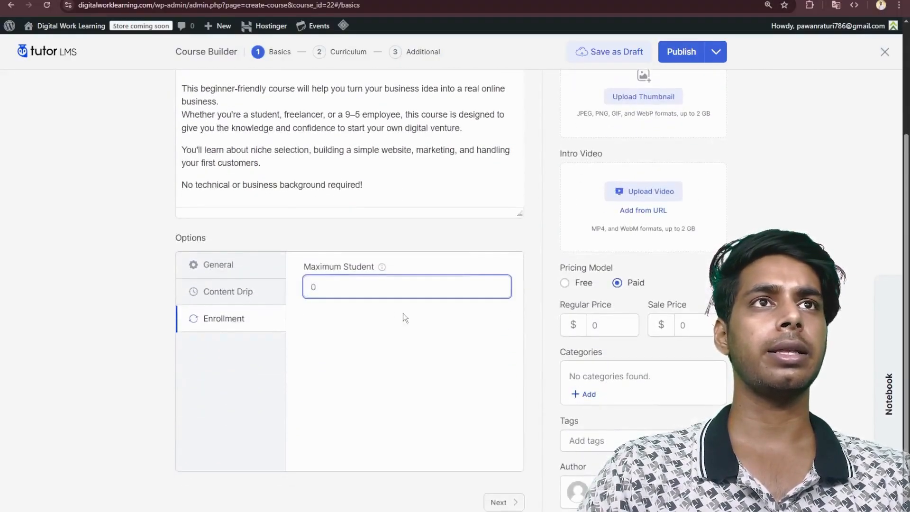
pyautogui.scroll(2, 403, 314)
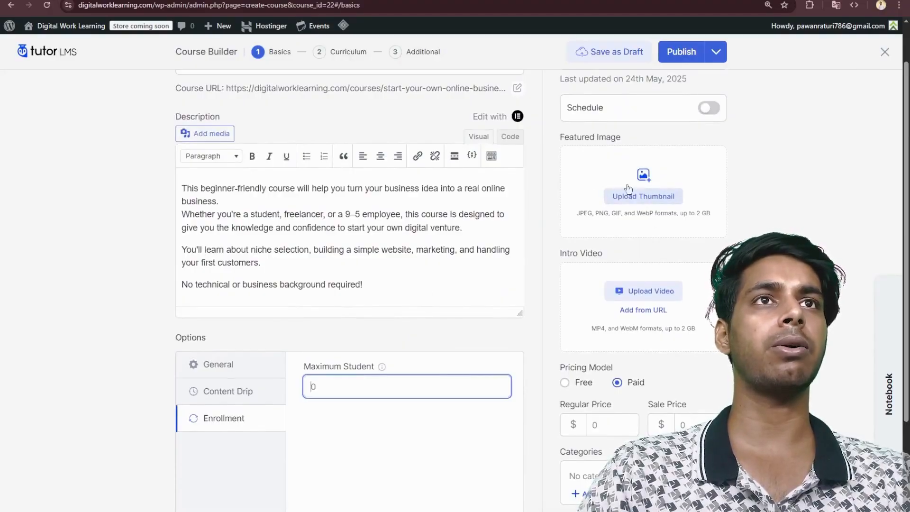
pyautogui.scroll(-2, 628, 217)
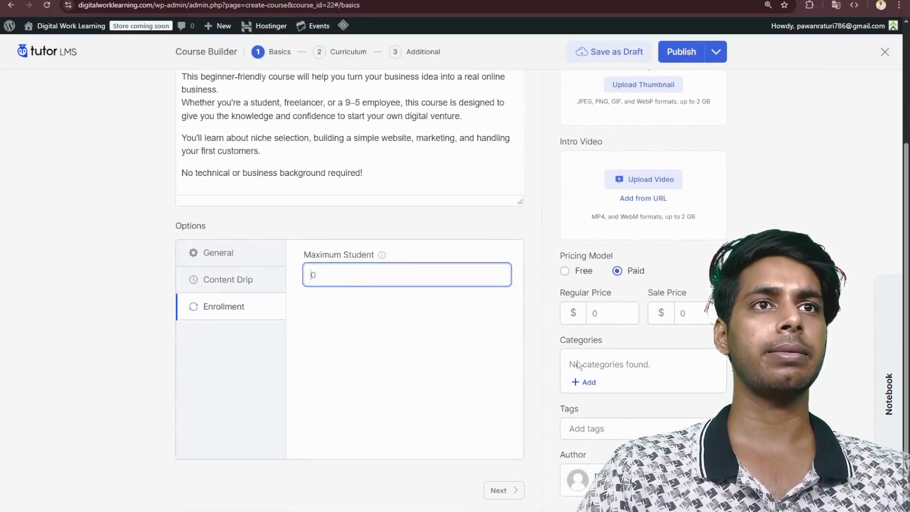
pyautogui.click(292, 281)
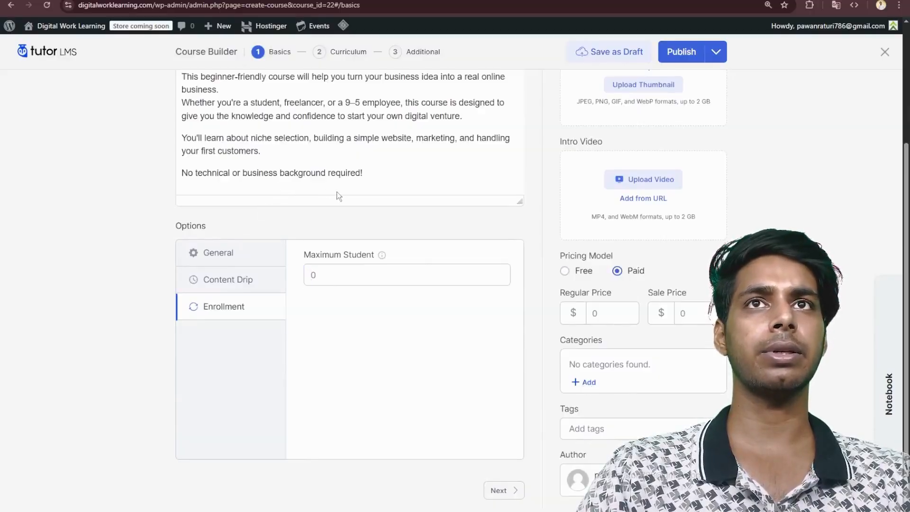
pyautogui.click(374, 274)
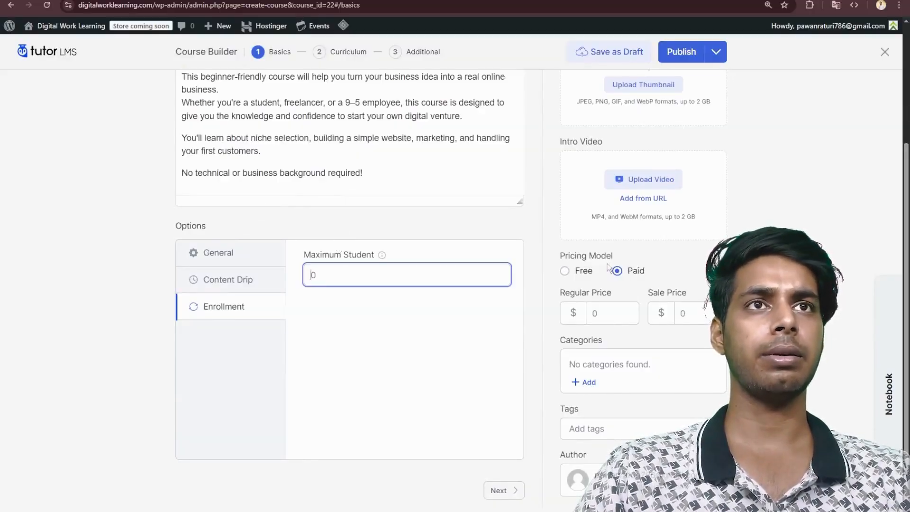
# - Add the course categories Business and Entrepreneurship and assign both to the course
pyautogui.click(586, 382)
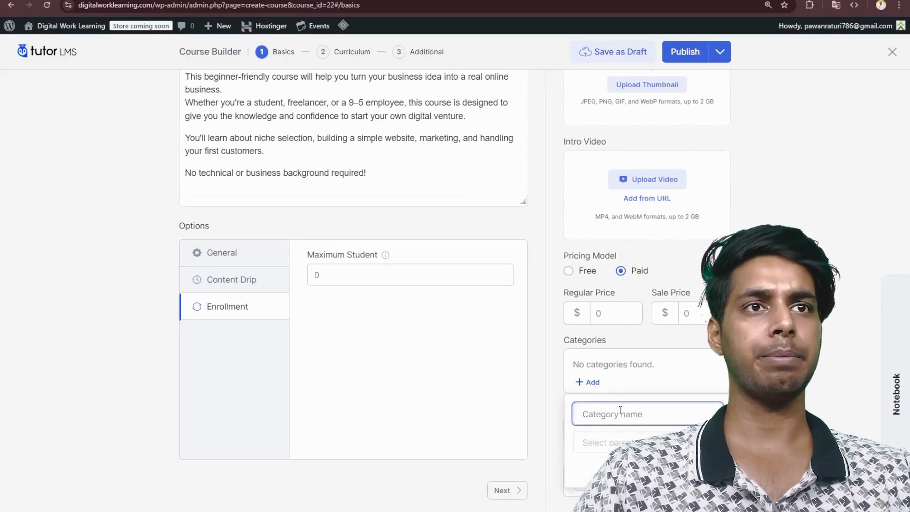
pyautogui.write('Business')
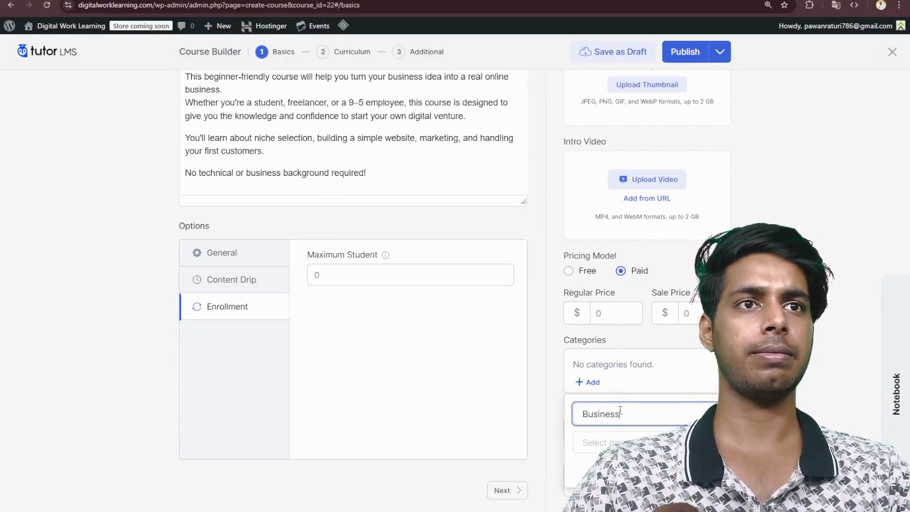
pyautogui.click(710, 471)
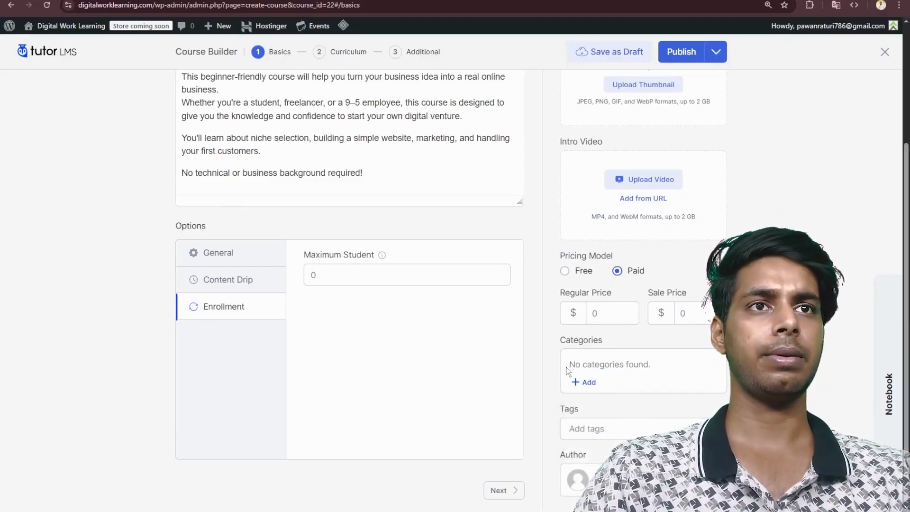
pyautogui.click(585, 382)
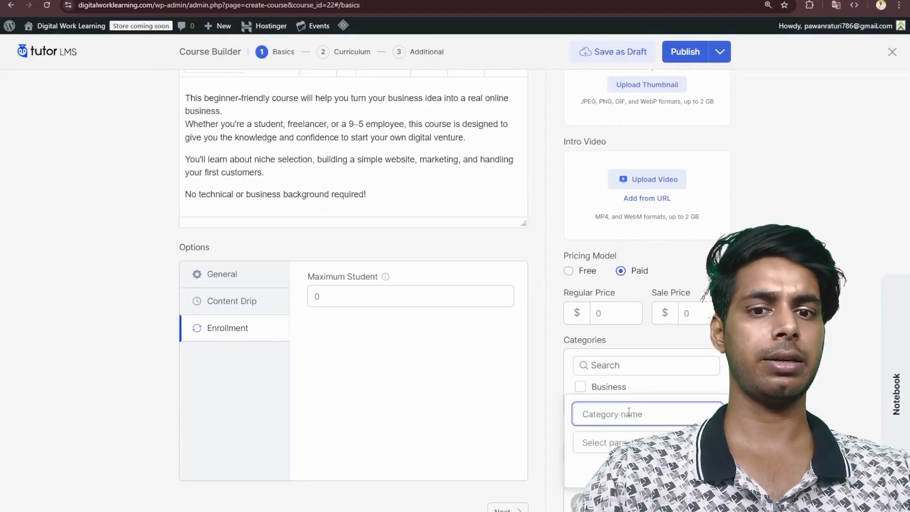
pyautogui.write('Entrepreneurship')
pyautogui.click(711, 471)
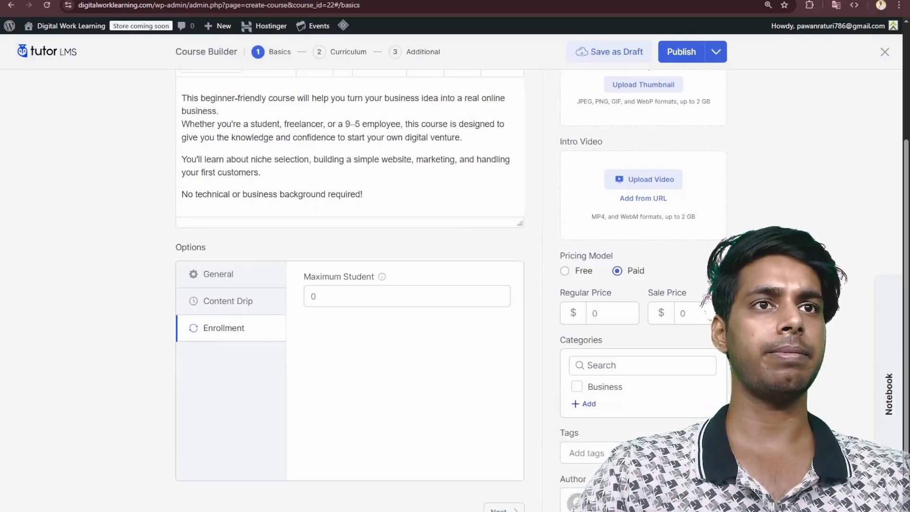
pyautogui.click(576, 366)
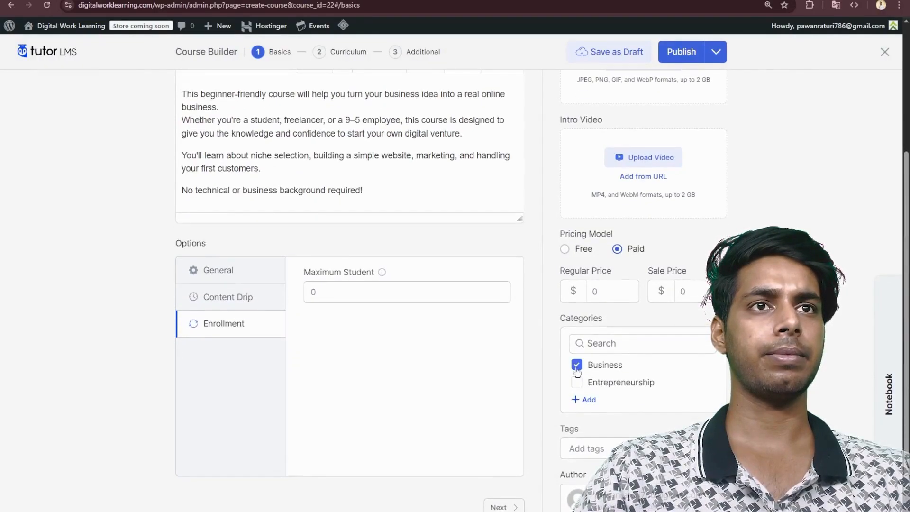
pyautogui.click(578, 383)
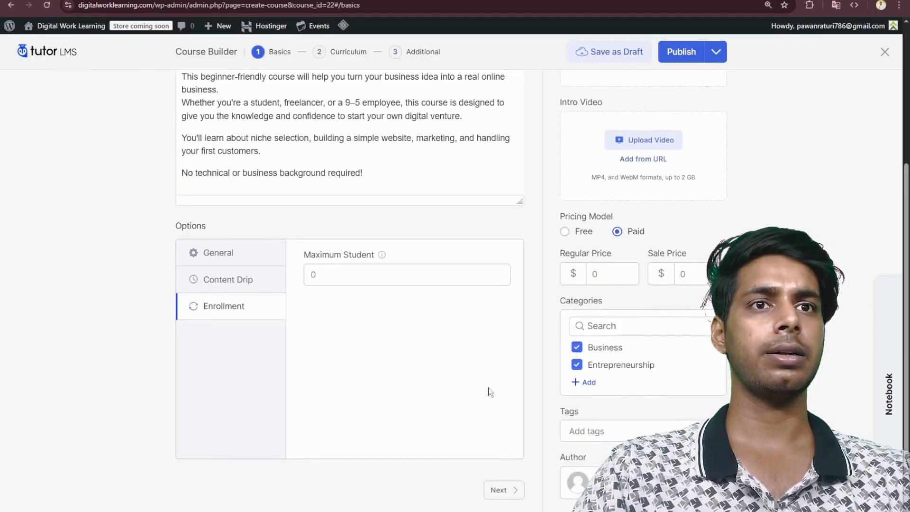
# - Add the curriculum topic "1. Introduction to Online Business" with the summary "Understand what online business really means, different types, and how to get started."
pyautogui.click(500, 490)
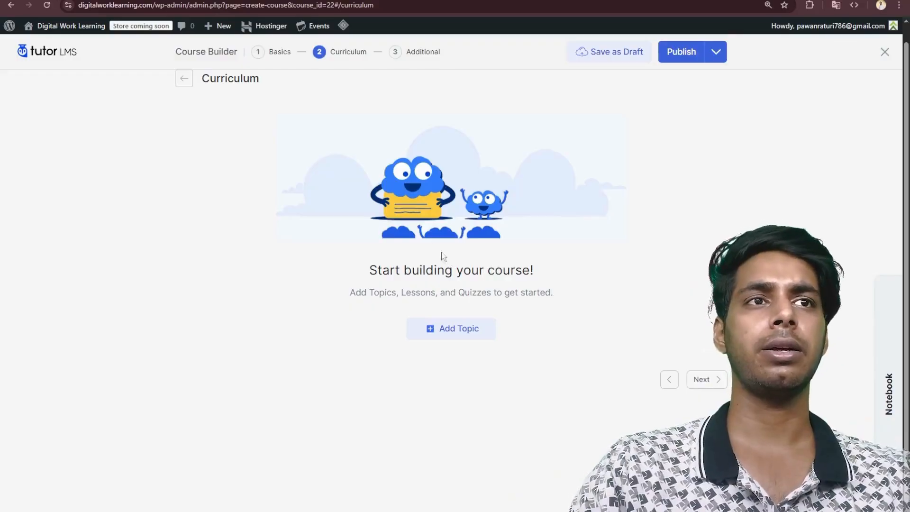
pyautogui.click(451, 330)
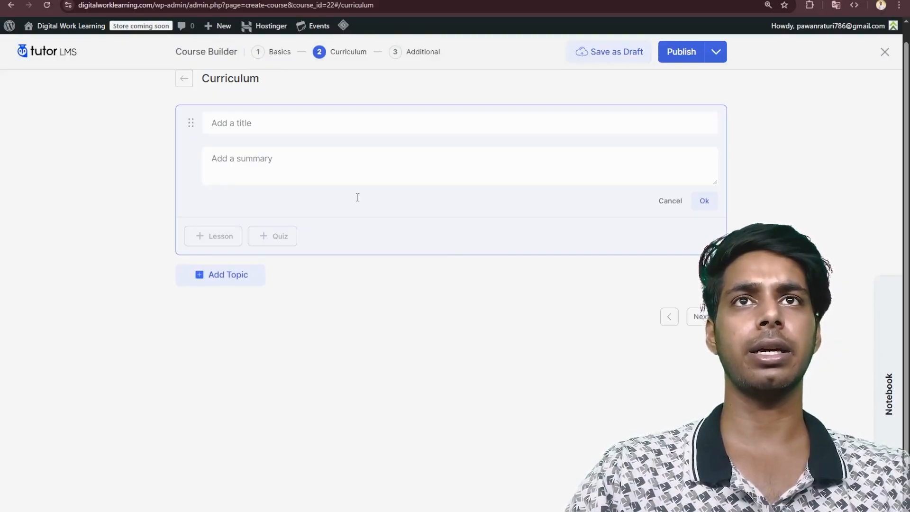
pyautogui.click(286, 131)
pyautogui.write('1. Introduction to Online Business')
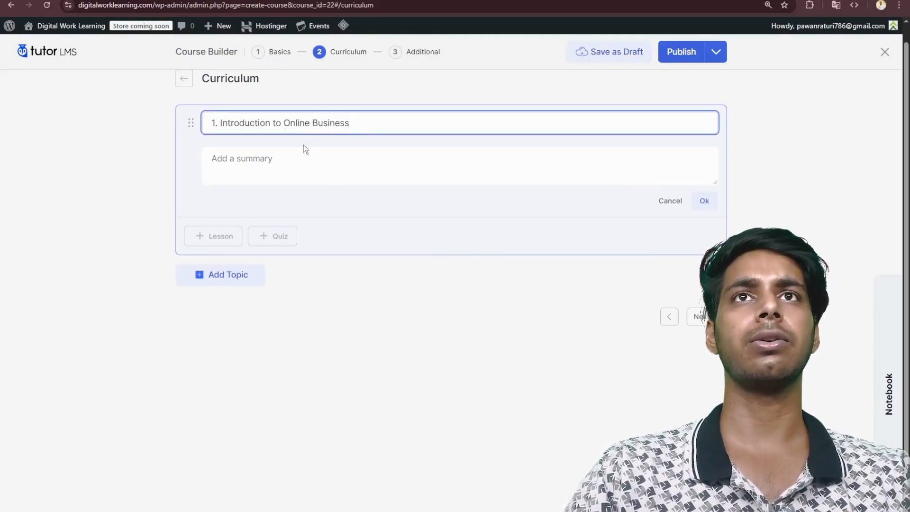
pyautogui.click(427, 260)
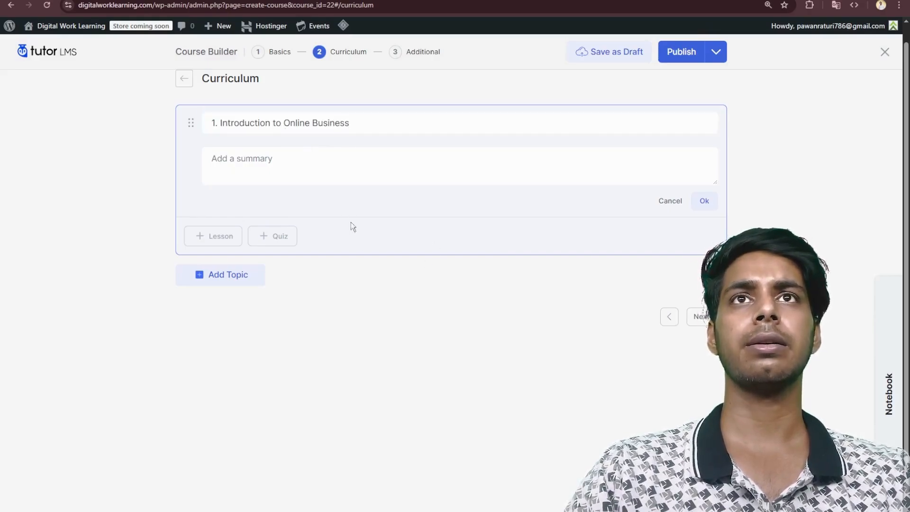
pyautogui.click(286, 180)
pyautogui.write('Understand what online business really means, different types, and how to get started.')
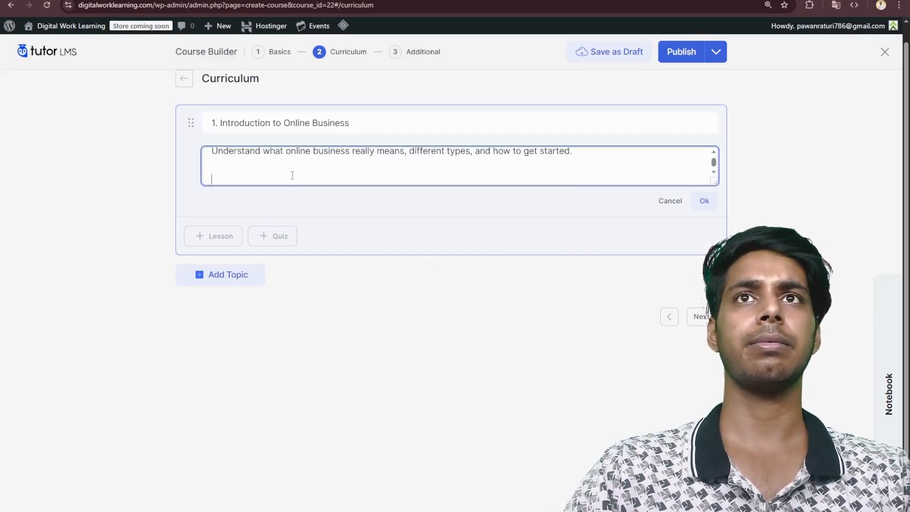
pyautogui.press('BackSpace')
pyautogui.press('BackSpace')
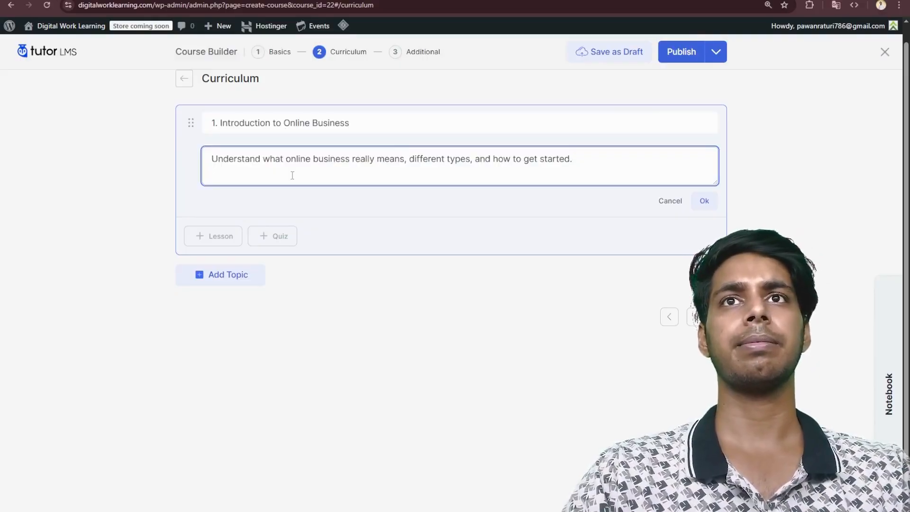
pyautogui.click(216, 242)
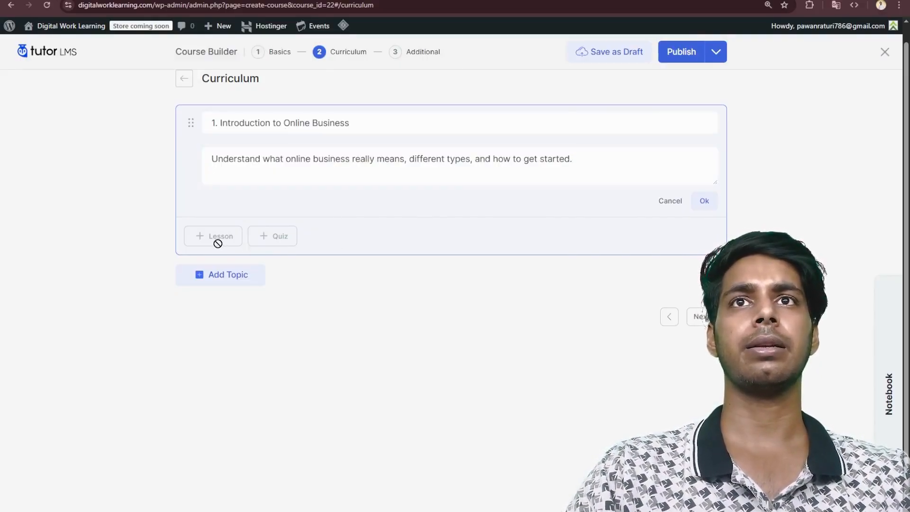
pyautogui.click(697, 201)
# - Add "Lesson 1: What is an Online Business?" to the topic, with content explaining the different types of online businesses, and save it
pyautogui.click(216, 175)
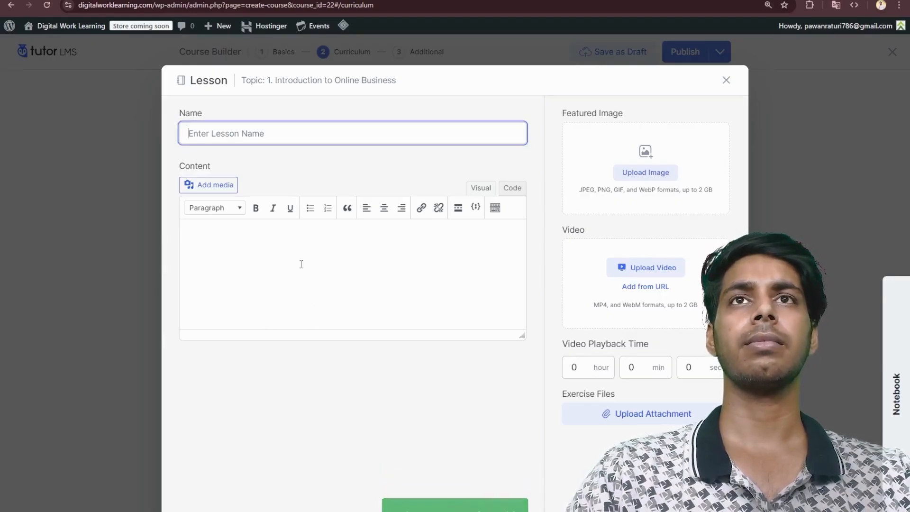
pyautogui.write('Lesson 1: What is an Online Business?')
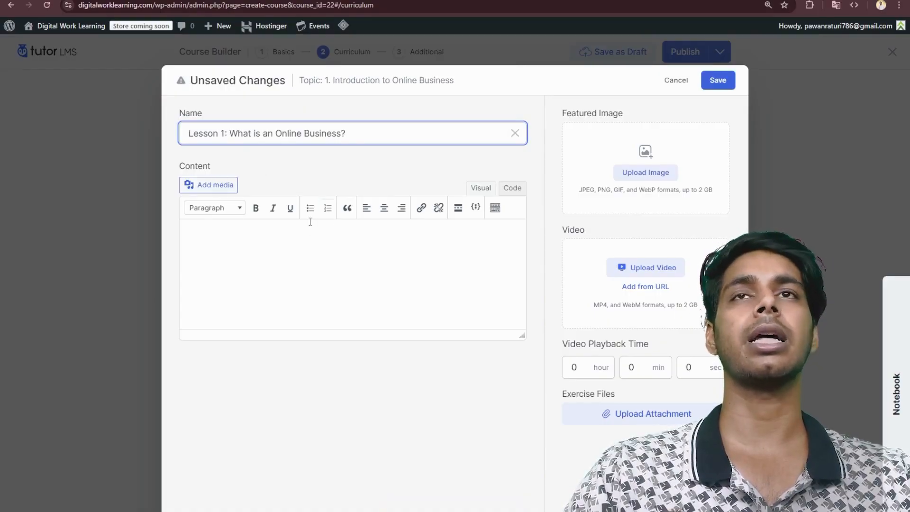
pyautogui.click(379, 297)
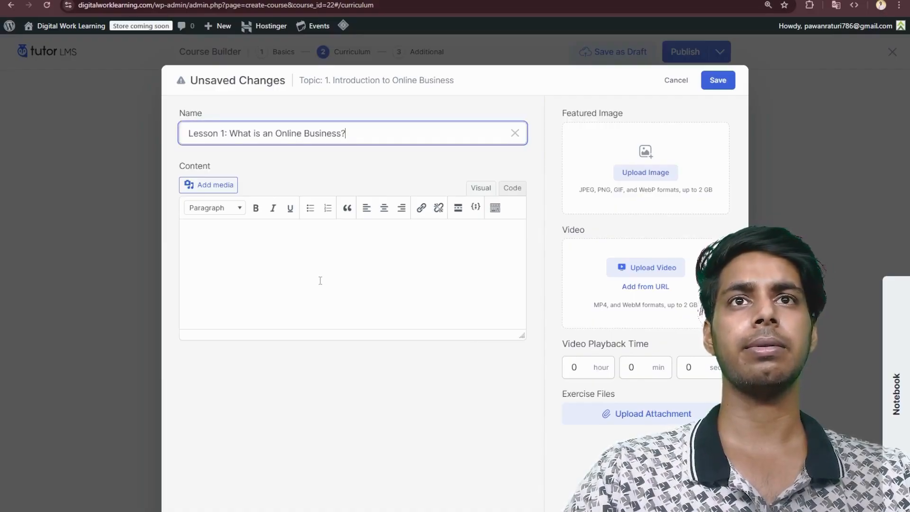
pyautogui.click(255, 226)
pyautogui.write('This lesson explains the different types of online businesses – from freelancing to ecommerce and digital products.')
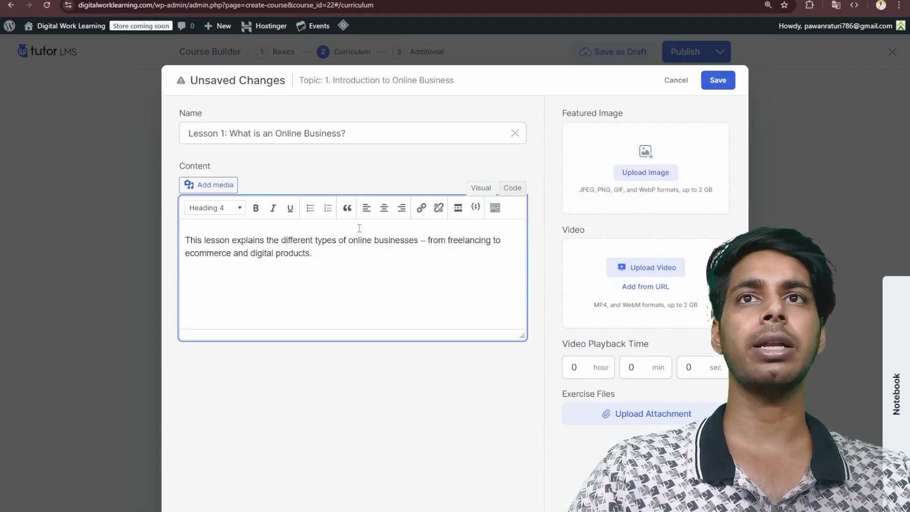
pyautogui.click(720, 81)
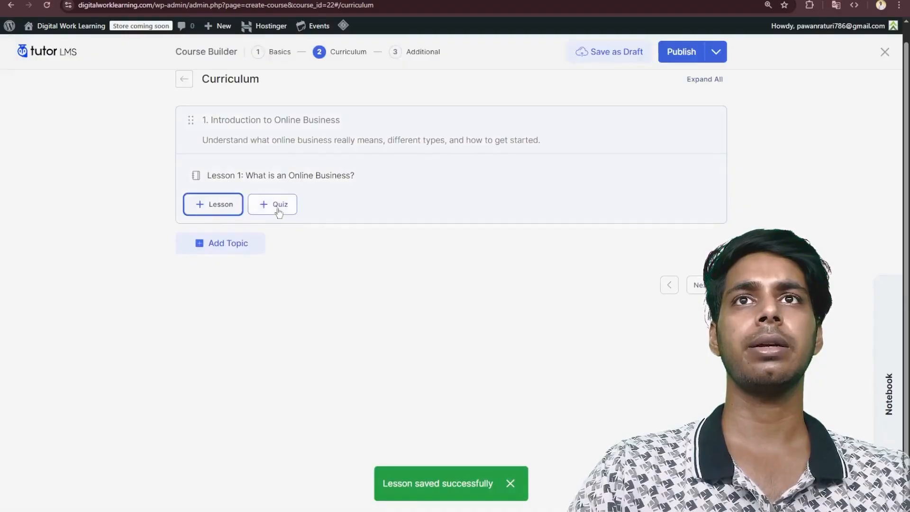
# - Add "Lesson 2: Tools You'll Need to Start" with its content to the Introduction to Online Business topic and save it
pyautogui.click(211, 205)
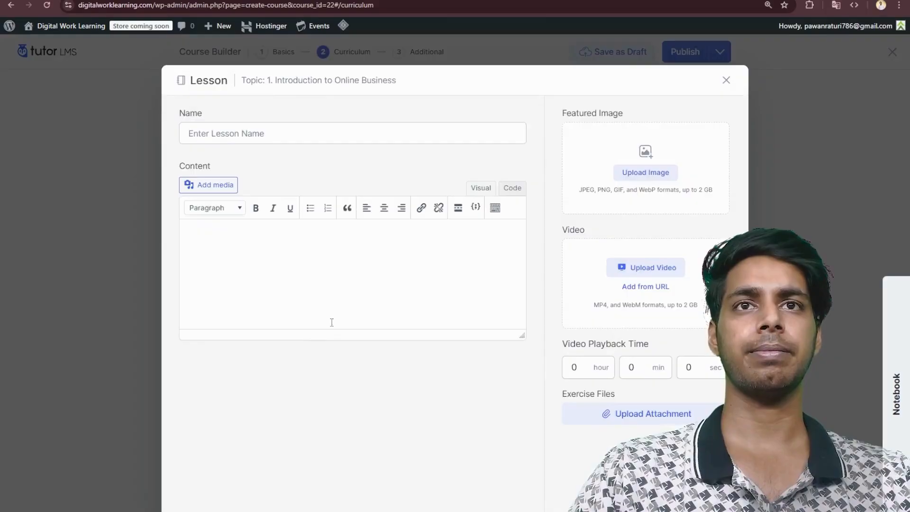
pyautogui.click(223, 134)
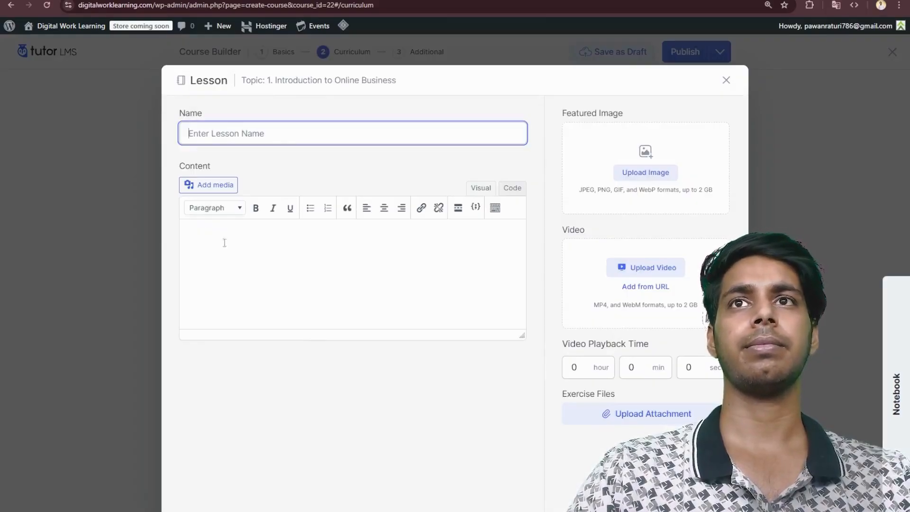
pyautogui.click(238, 120)
pyautogui.click(245, 135)
pyautogui.write('Lesson 2: Tools You’ll Need to Start')
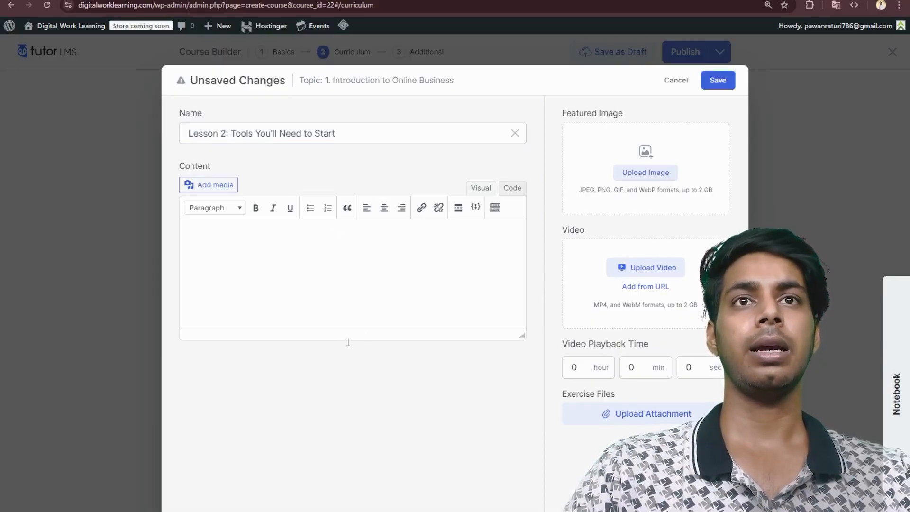
pyautogui.hotkey('alt', 'Tab')
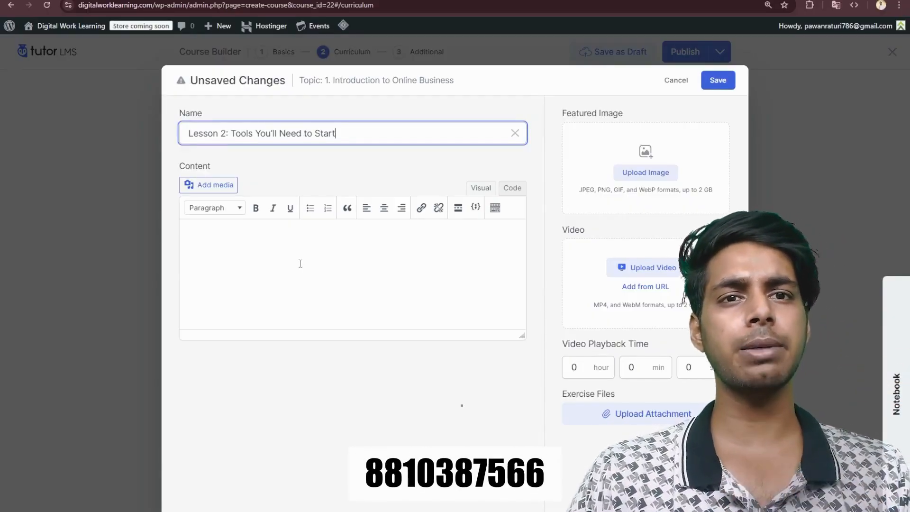
pyautogui.click(300, 264)
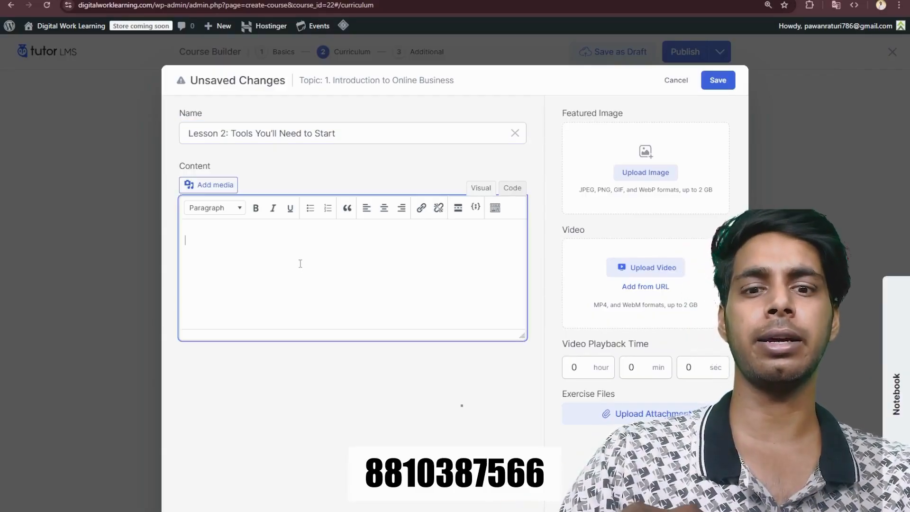
pyautogui.write('A walkthrough of essential free and paid tools for websites, emails, and customer management.')
pyautogui.click(718, 81)
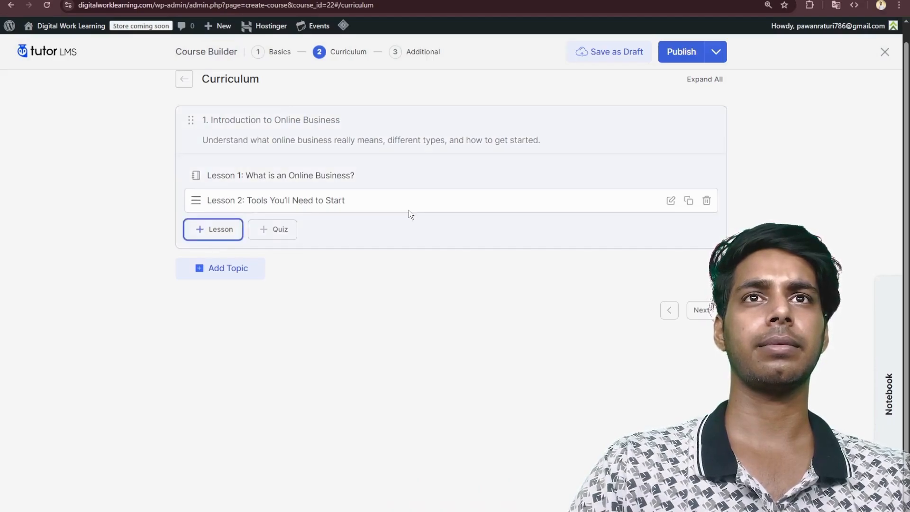
# - Add a quiz titled "Quiz" to the topic with the multiple-choice question "What is the first step in starting an online business?"
pyautogui.click(283, 229)
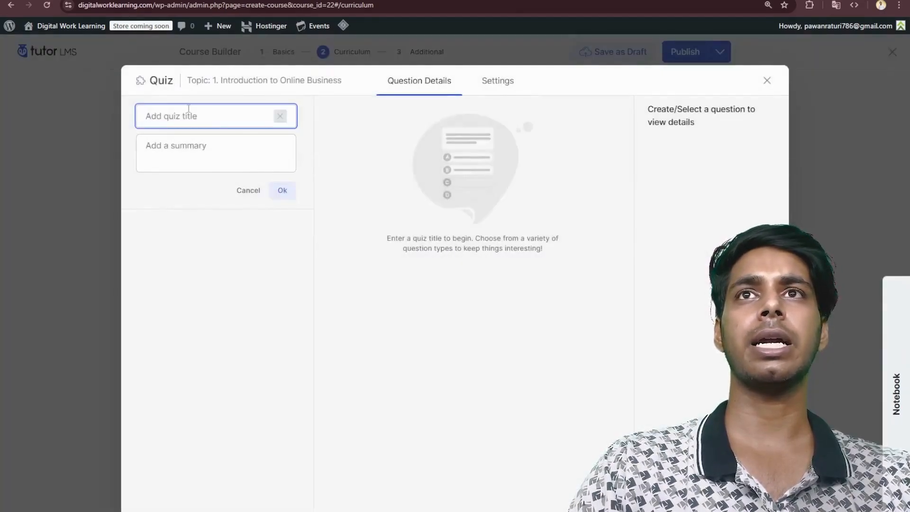
pyautogui.write('Quiz')
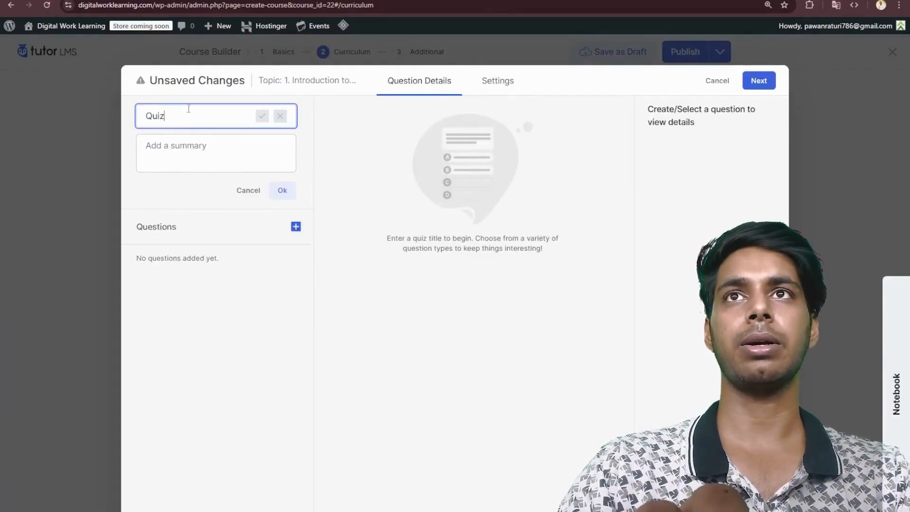
pyautogui.click(262, 118)
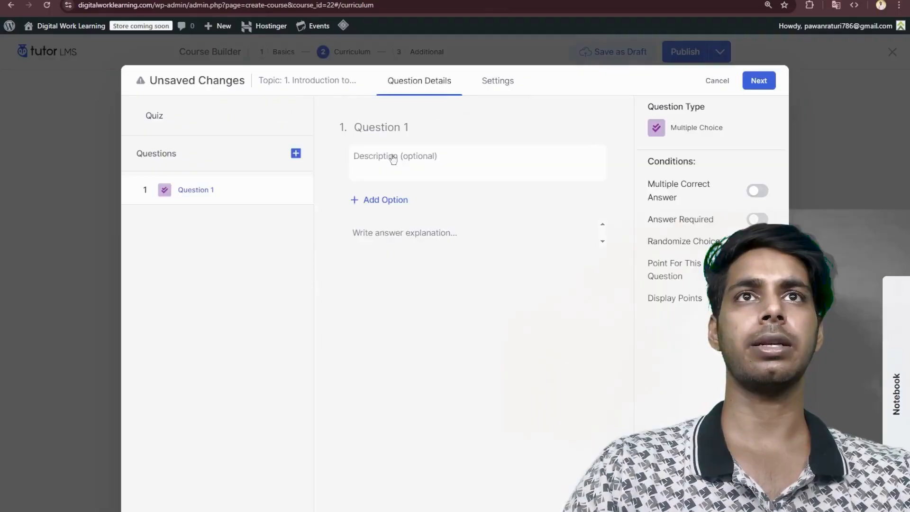
pyautogui.click(393, 121)
pyautogui.write('What is the first step in starting an online business?')
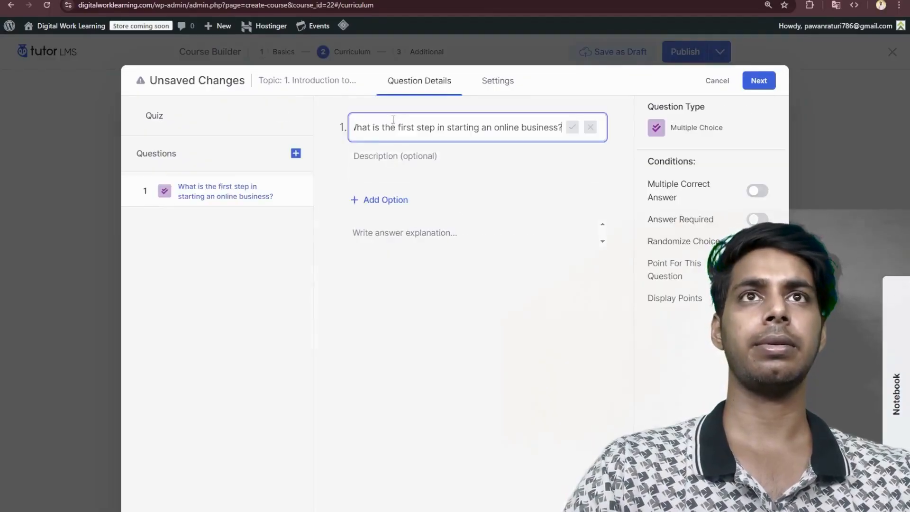
# - Add "Buy a product" as the question's first answer option, without the "a)" prefix
pyautogui.click(394, 215)
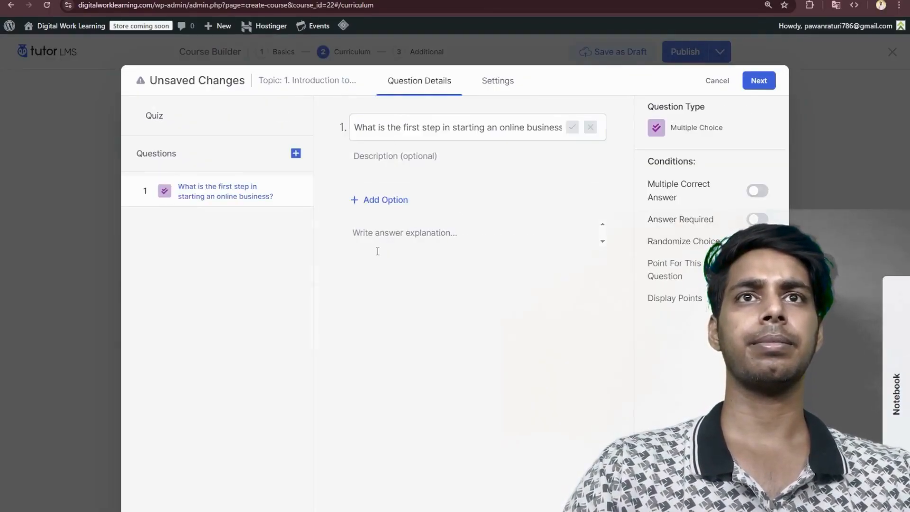
pyautogui.press('Tab')
pyautogui.click(379, 199)
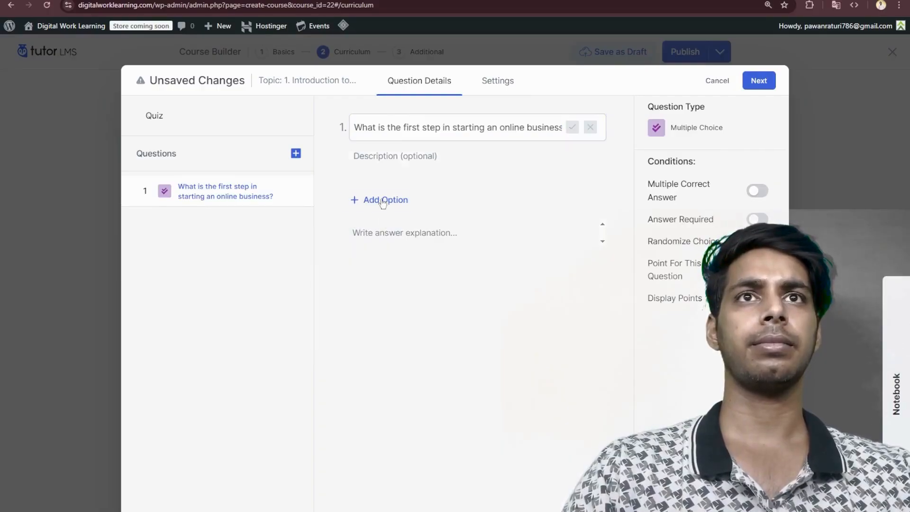
pyautogui.write('a) Buy a product')
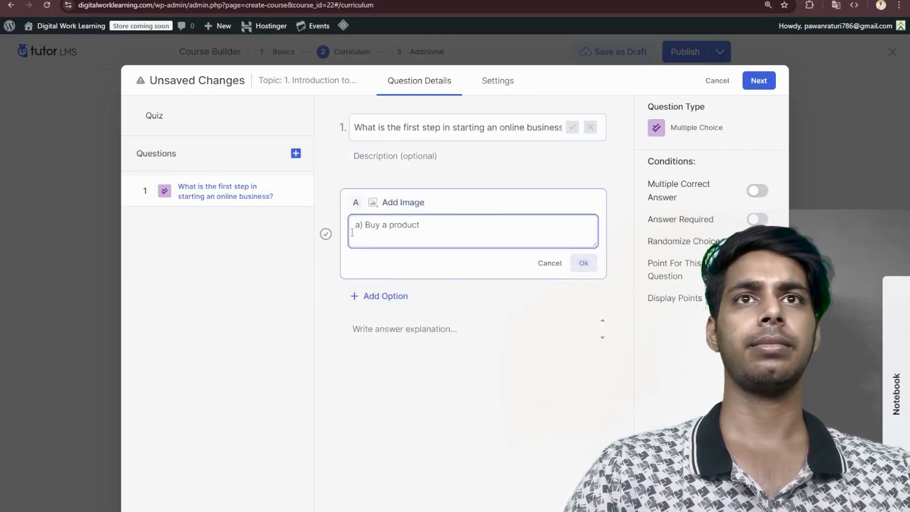
pyautogui.press('Delete')
pyautogui.press('Delete')
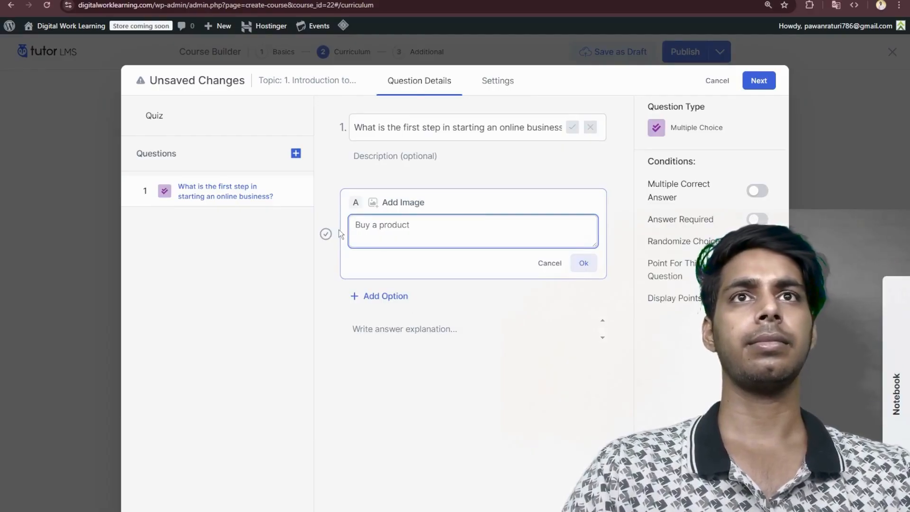
pyautogui.click(584, 263)
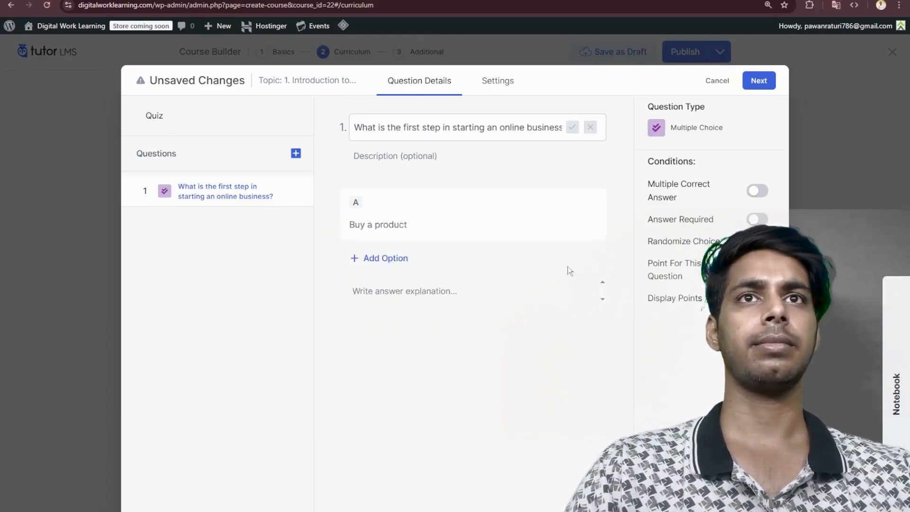
# - Add the answer options "Choose a niche" and "Create social media pages" to the question
pyautogui.click(382, 259)
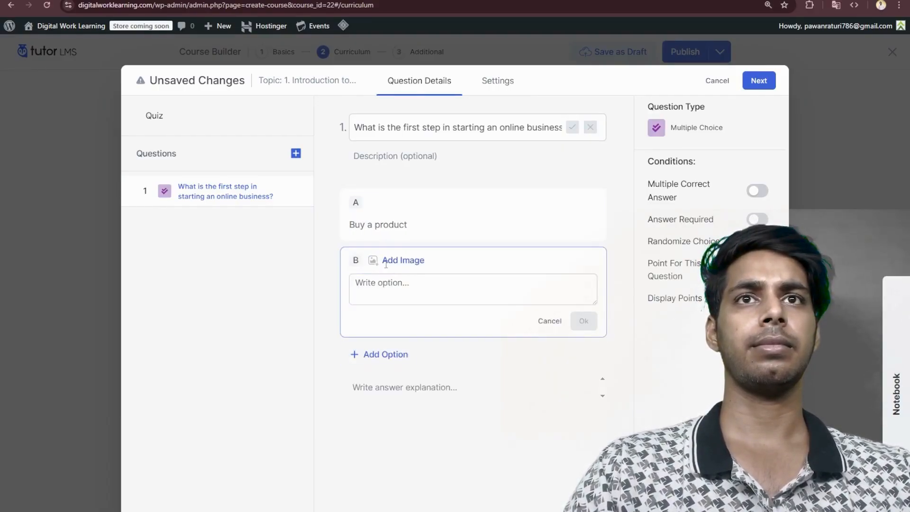
pyautogui.click(382, 281)
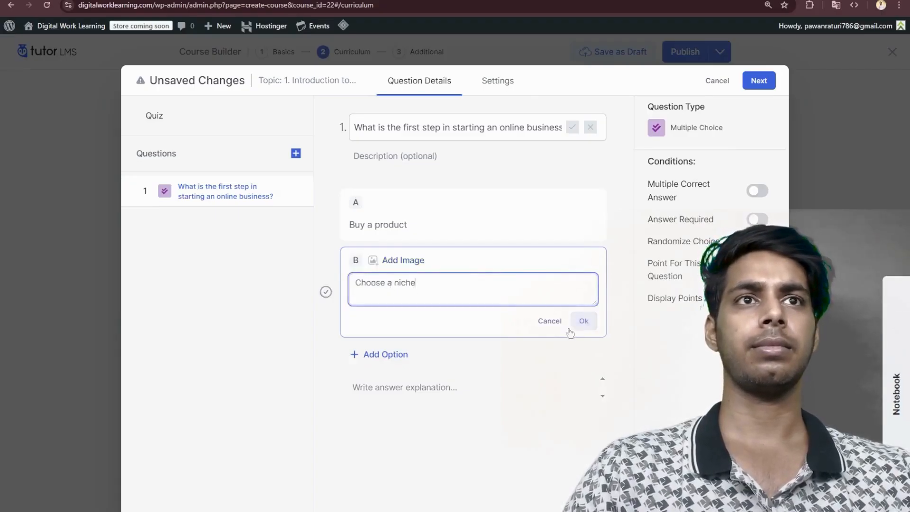
pyautogui.click(583, 321)
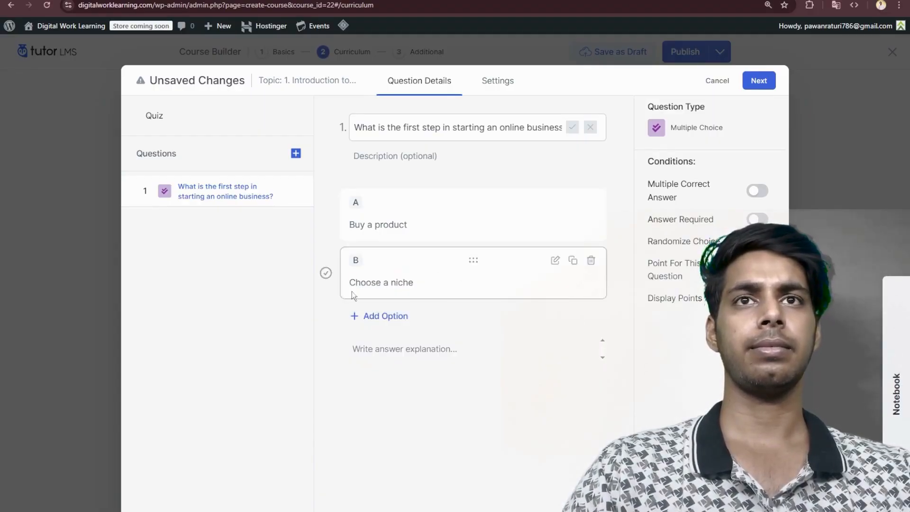
pyautogui.click(381, 316)
pyautogui.write('Create social media pages')
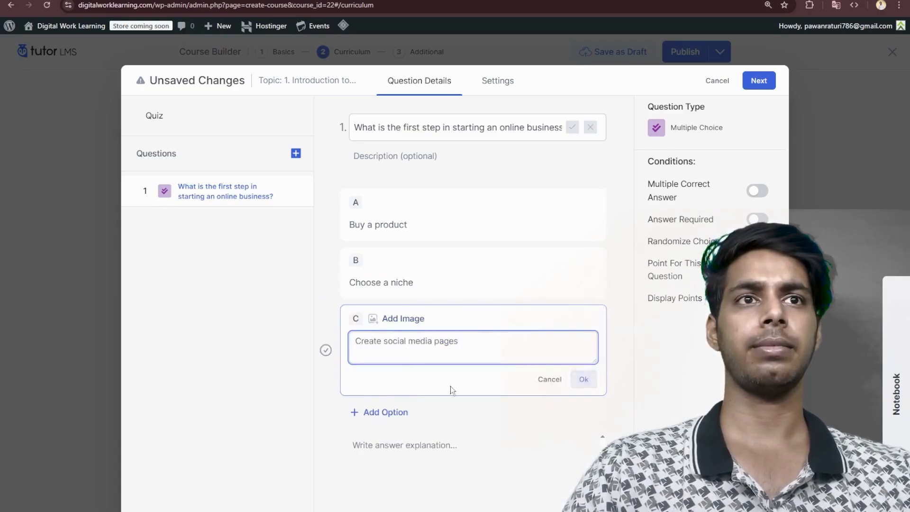
pyautogui.click(584, 380)
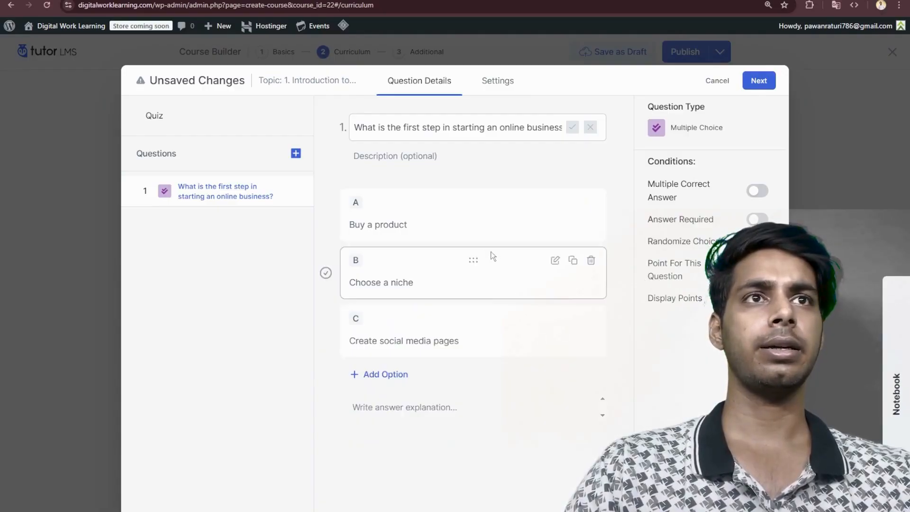
# - Try the Multiple Correct Answer condition with "Choose a niche" marked as correct, and confirm the question text
pyautogui.click(326, 272)
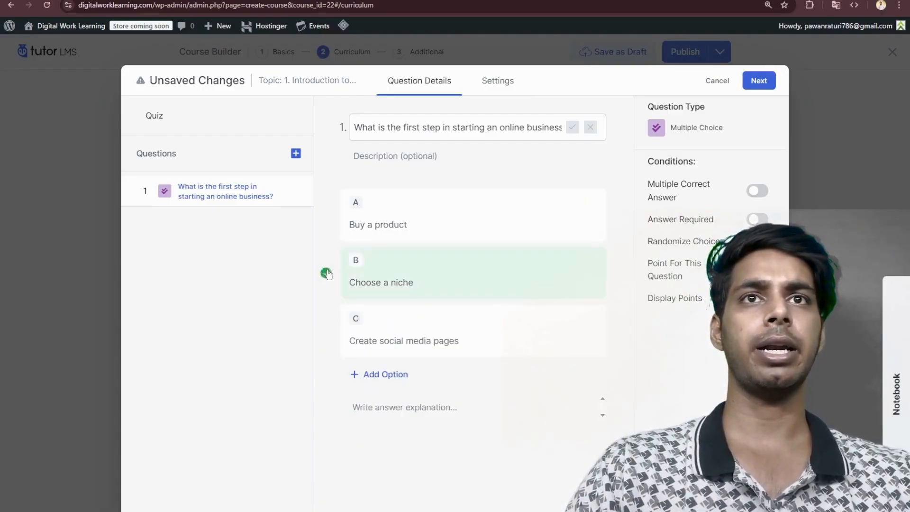
pyautogui.click(760, 191)
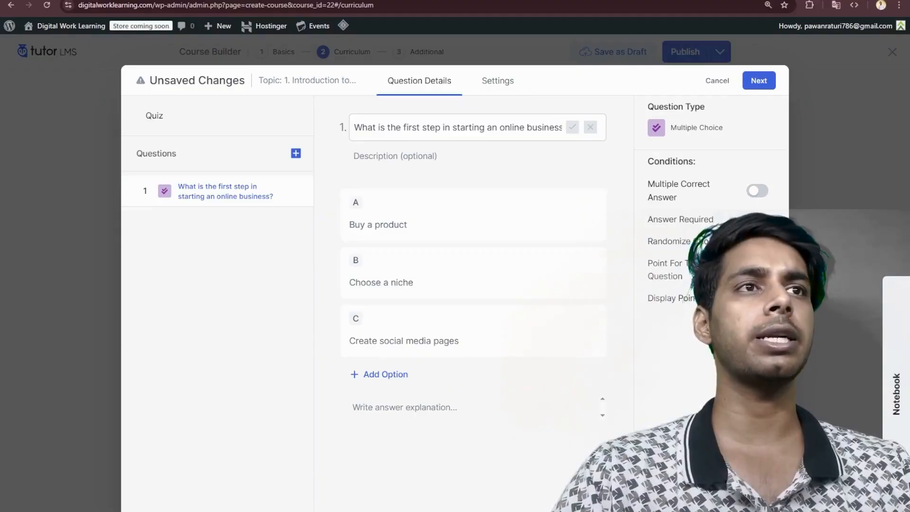
pyautogui.click(574, 127)
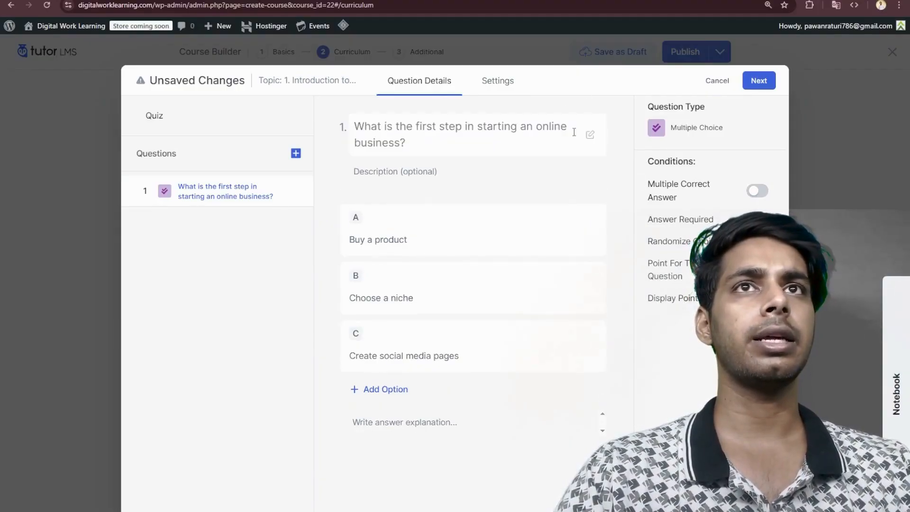
# - Review the quiz's basic and advanced settings, including the time limit, and try to save the quiz
pyautogui.click(759, 82)
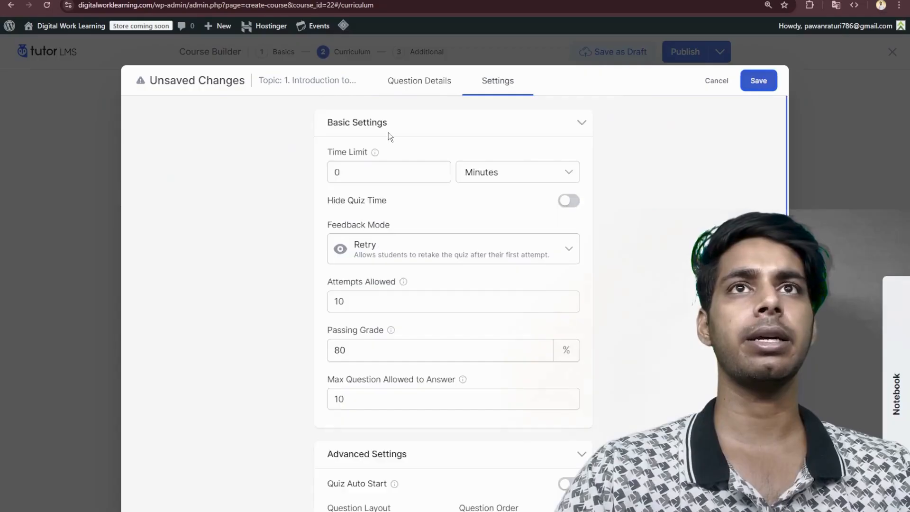
pyautogui.moveTo(365, 172); pyautogui.dragTo(301, 169)
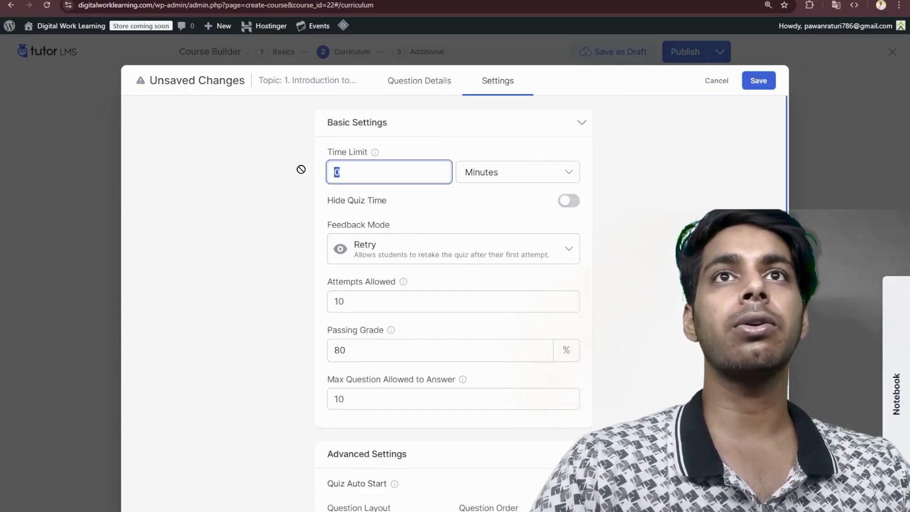
pyautogui.click(389, 171)
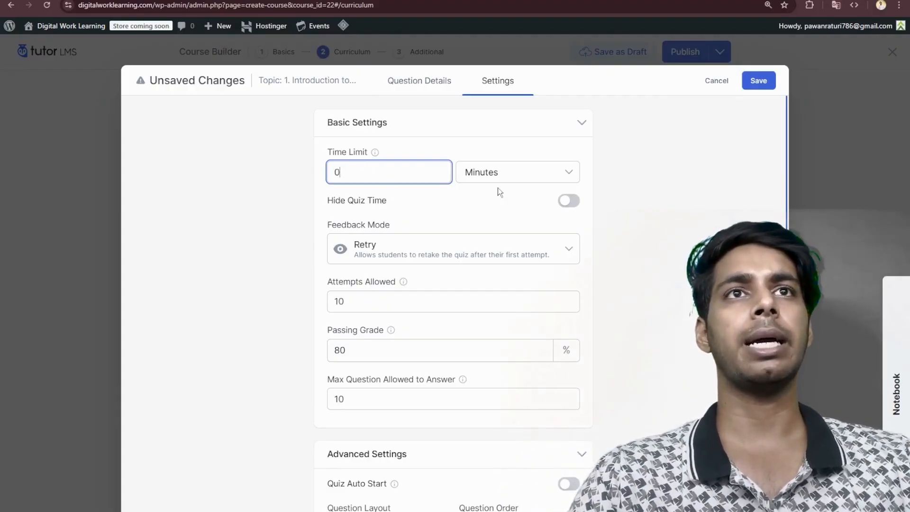
pyautogui.scroll(-4, 421, 257)
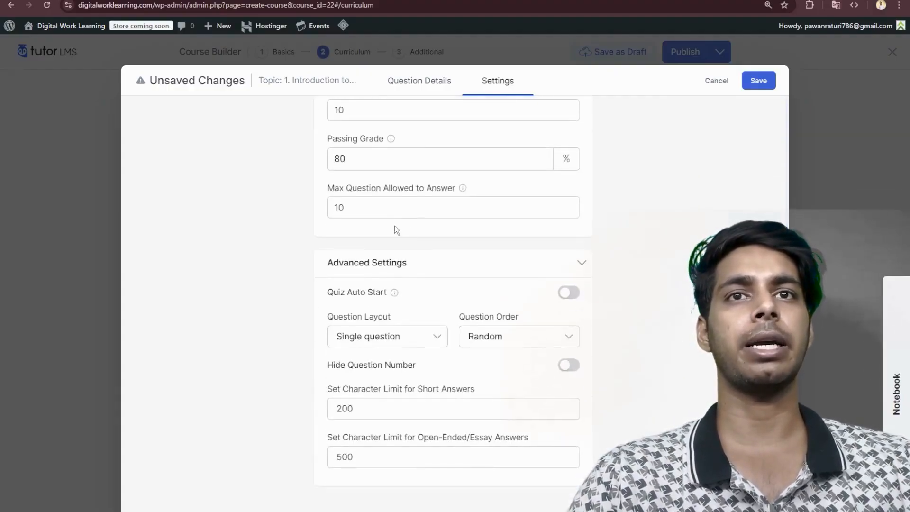
pyautogui.click(758, 84)
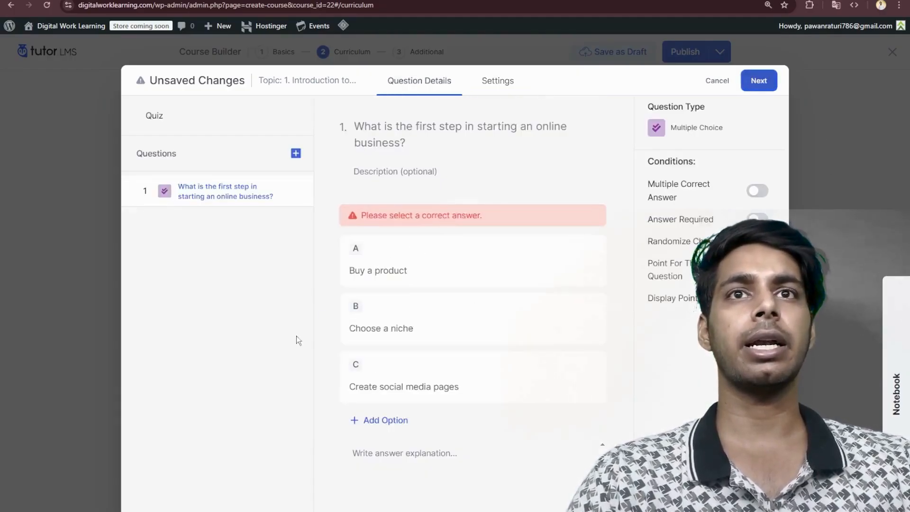
# - Mark "Choose a niche" as the correct answer and save the quiz
pyautogui.click(325, 319)
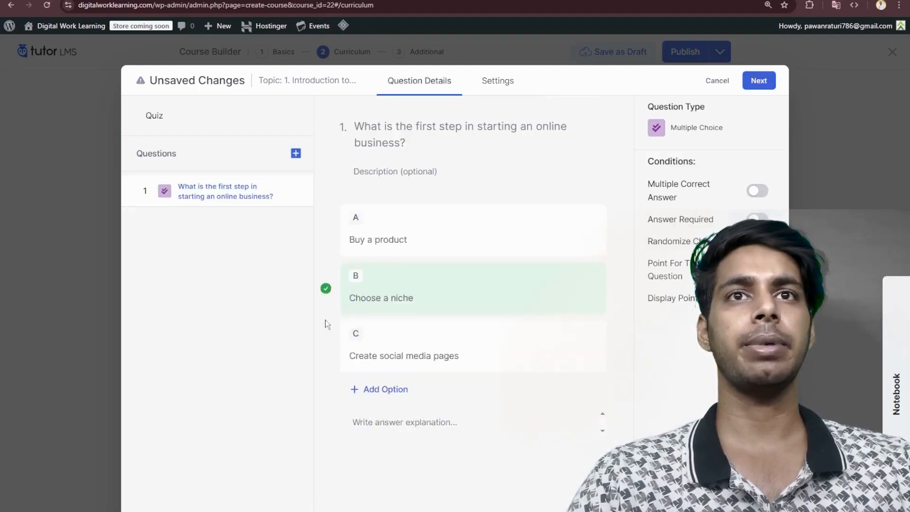
pyautogui.click(752, 84)
pyautogui.click(754, 81)
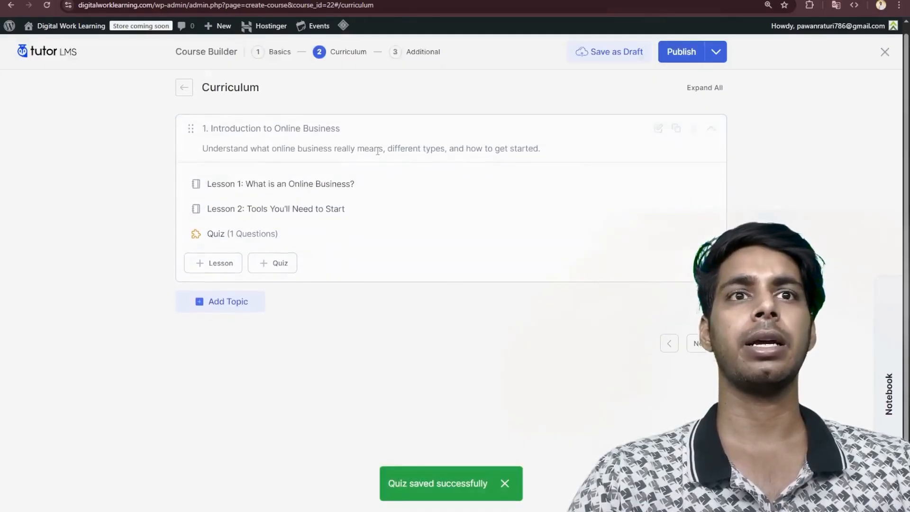
# - Fill in the course's What Will I Learn list, ending with "Common mistakes to avoid while starting out"
pyautogui.click(701, 335)
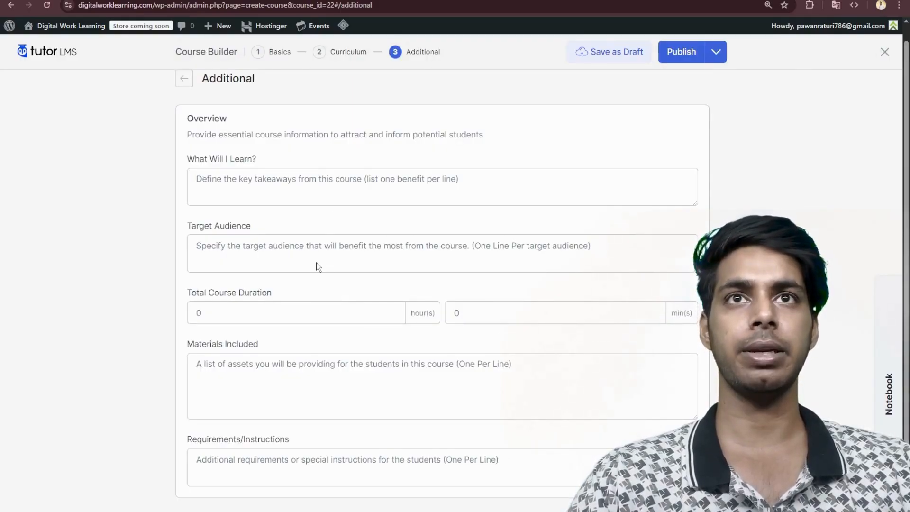
pyautogui.click(316, 188)
pyautogui.hotkey('ctrl', 'v')
pyautogui.click(349, 230)
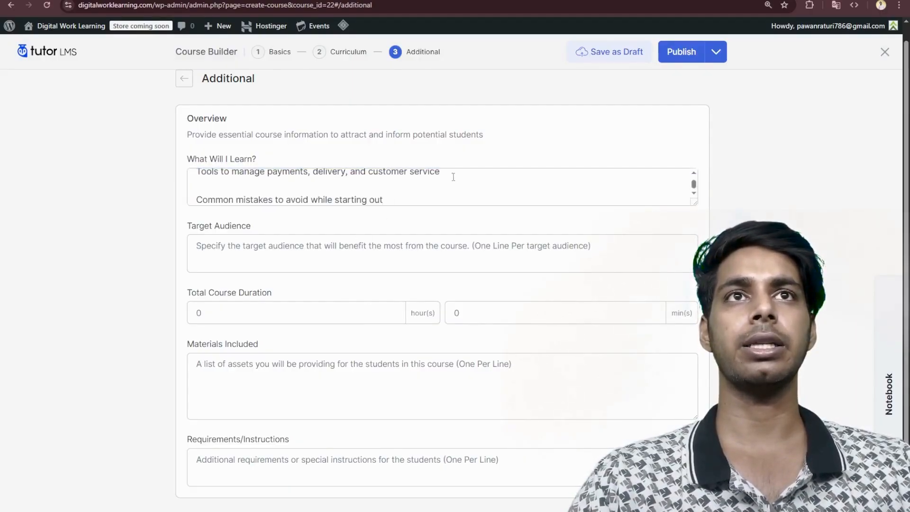
pyautogui.scroll(-1, 336, 175)
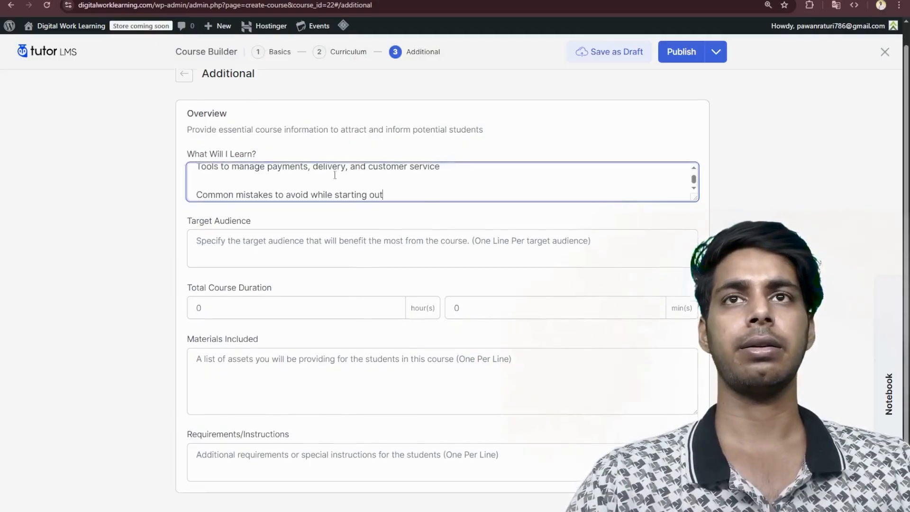
# - Set the target audience to "Anyone who wants to deep dive into business studies" and add requirements starting with "Basic computer and internet knowledge"
pyautogui.click(260, 206)
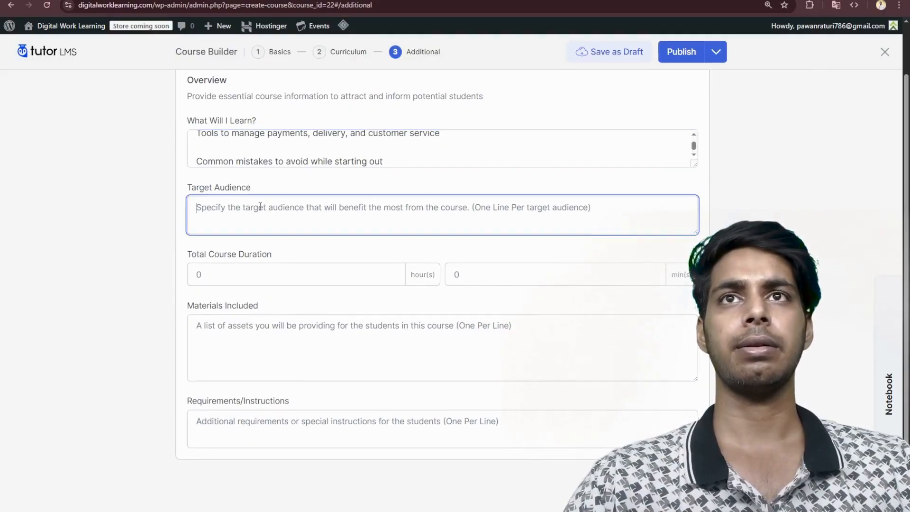
pyautogui.write('A')
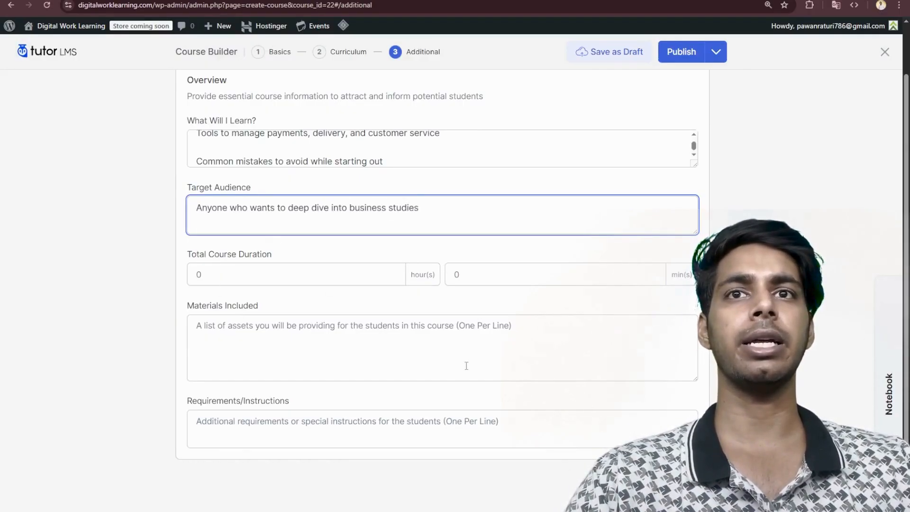
pyautogui.click(303, 440)
pyautogui.hotkey('ctrl', 'v')
pyautogui.scroll(3, 323, 419)
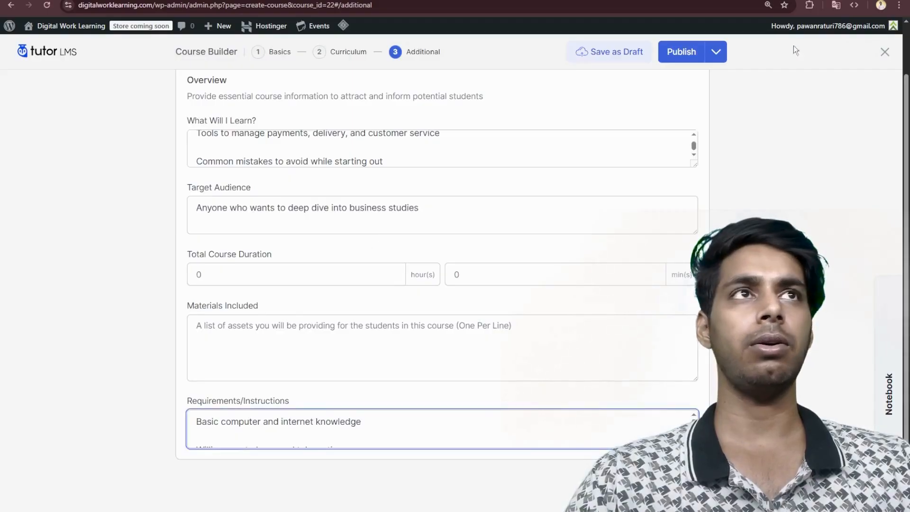
# - Set the course's regular price to $100 and sale price to $80, then publish it and exit the course builder
pyautogui.click(683, 52)
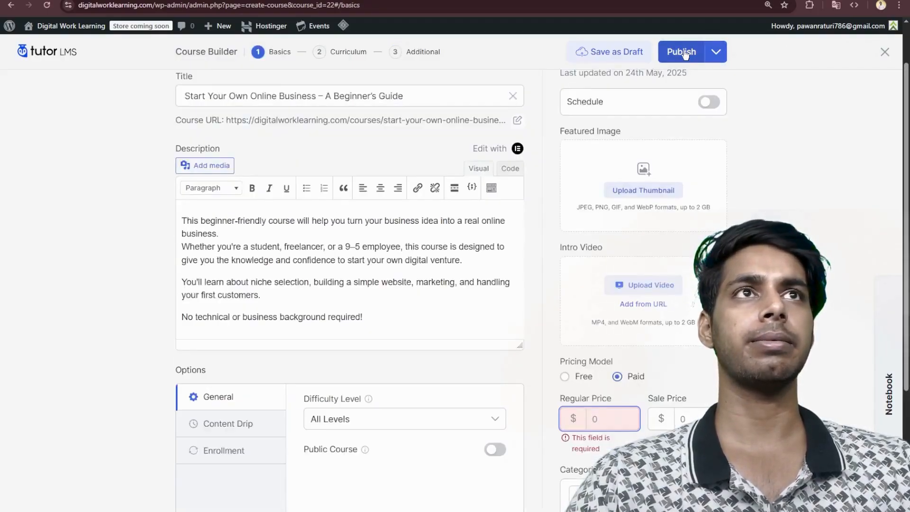
pyautogui.scroll(-3, 640, 155)
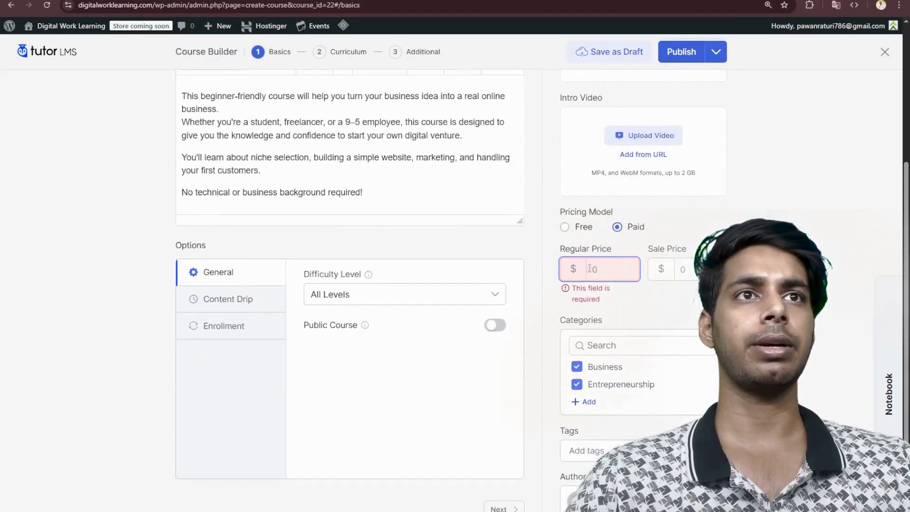
pyautogui.click(594, 268)
pyautogui.write('100')
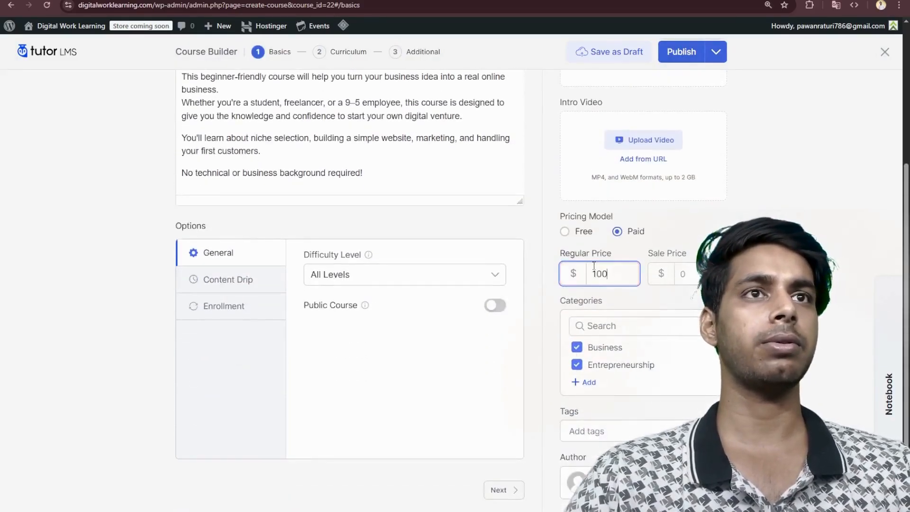
pyautogui.click(682, 274)
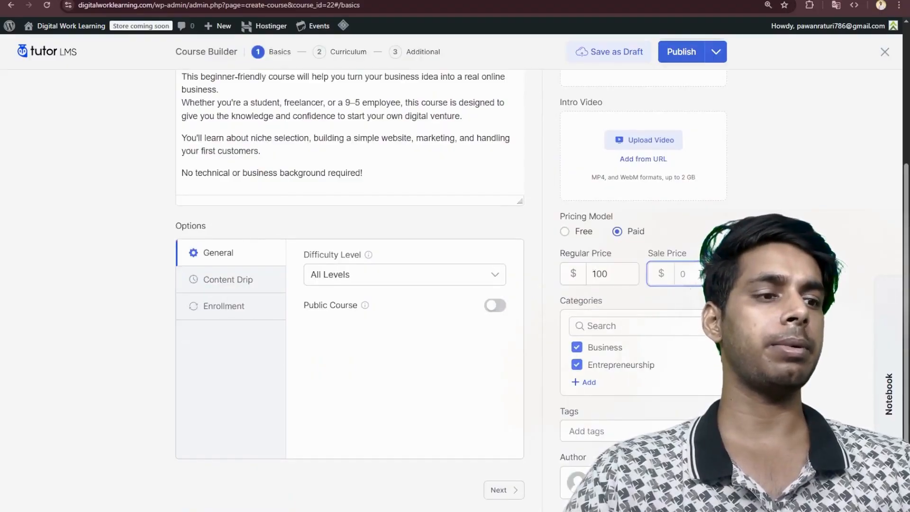
pyautogui.click(677, 53)
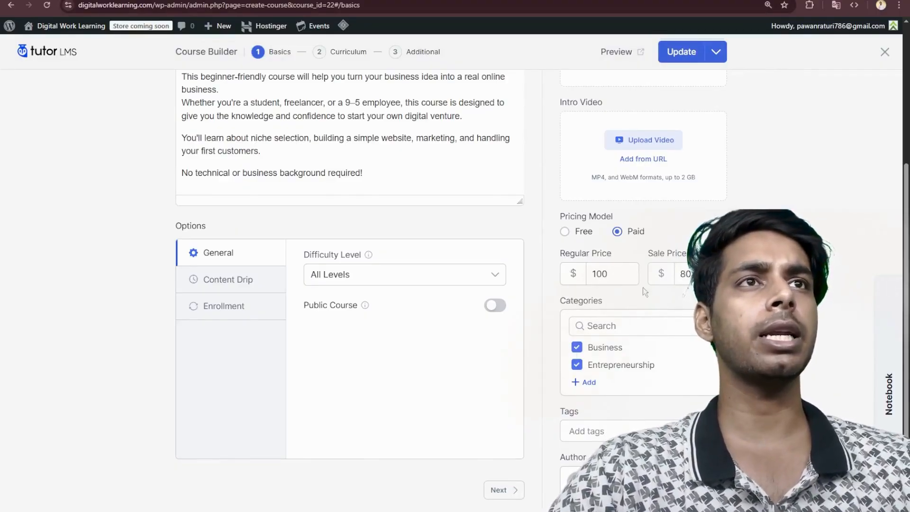
pyautogui.click(674, 50)
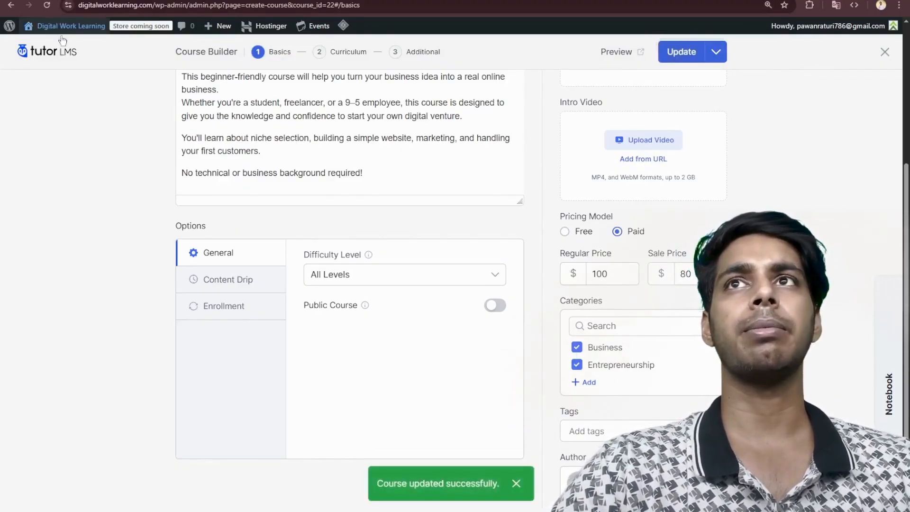
pyautogui.click(884, 53)
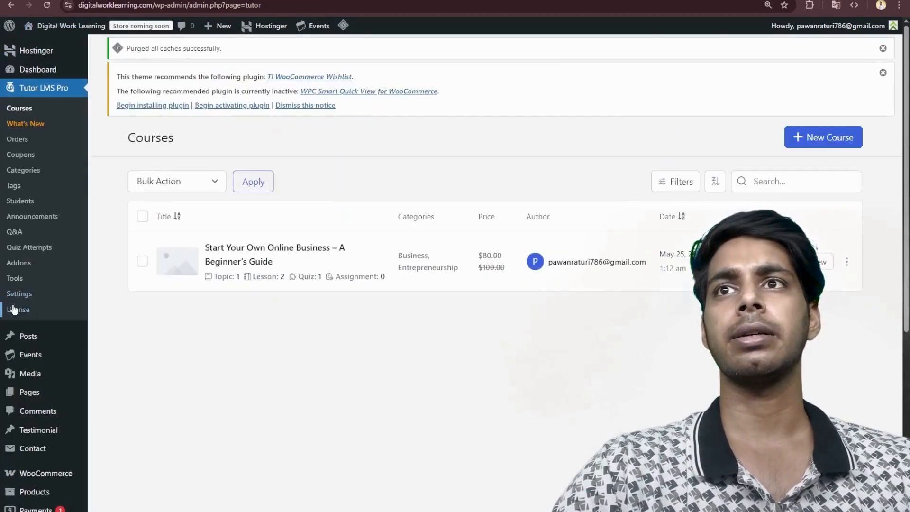
# - In the Tutor LMS course settings, enable Course Visibility so students must be logged in to view courses
pyautogui.click(18, 294)
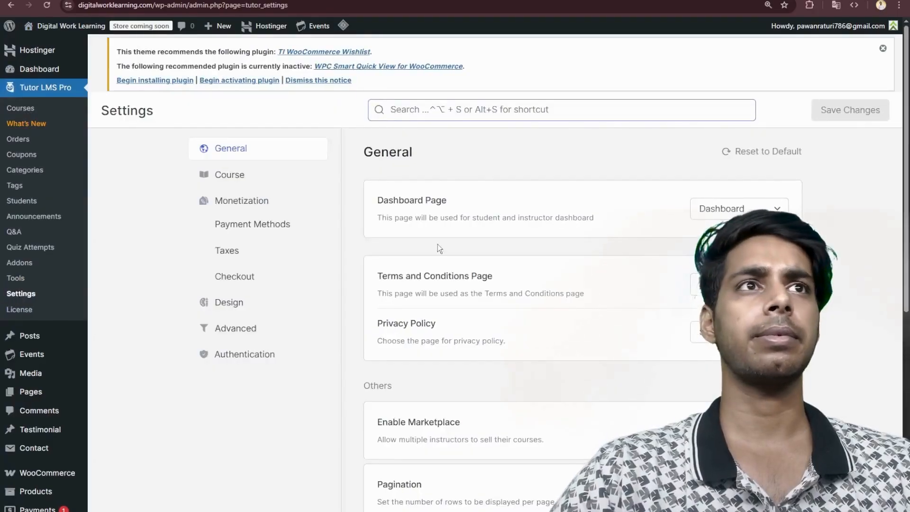
pyautogui.scroll(-2, 608, 291)
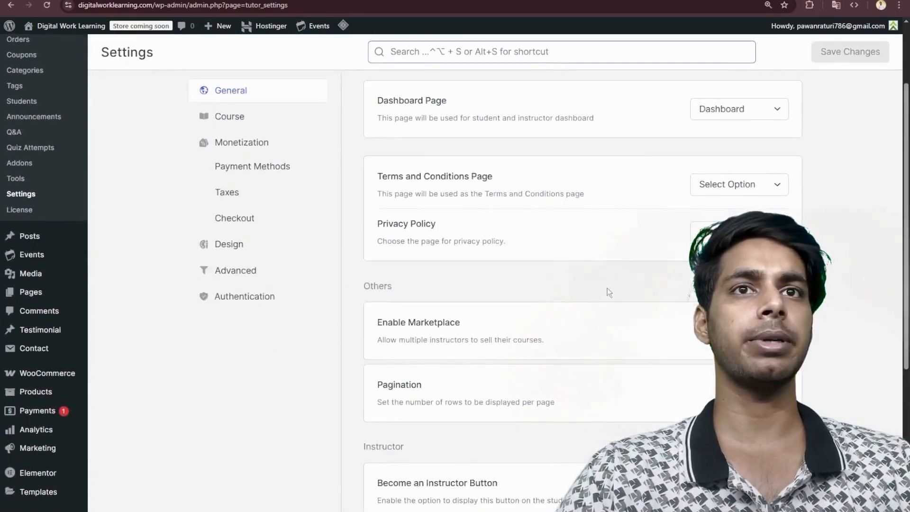
pyautogui.scroll(-2, 608, 291)
pyautogui.scroll(-1, 582, 239)
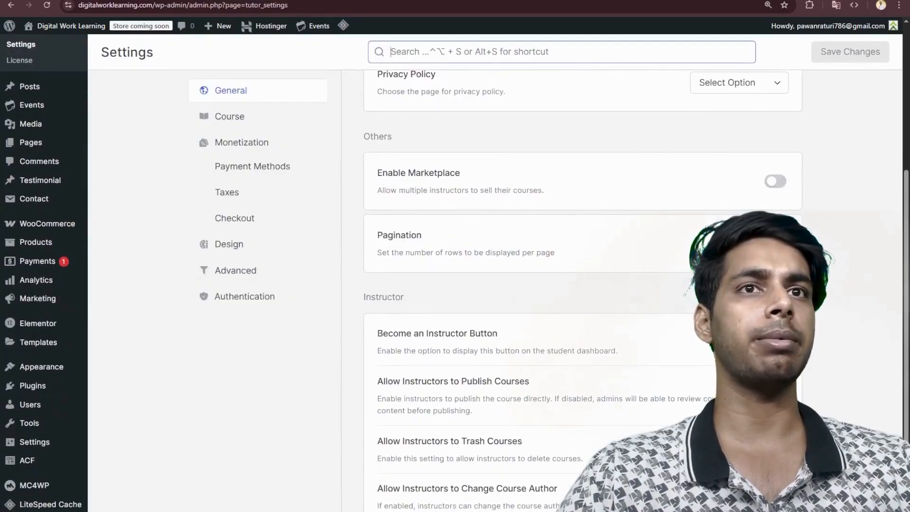
pyautogui.scroll(1, 636, 246)
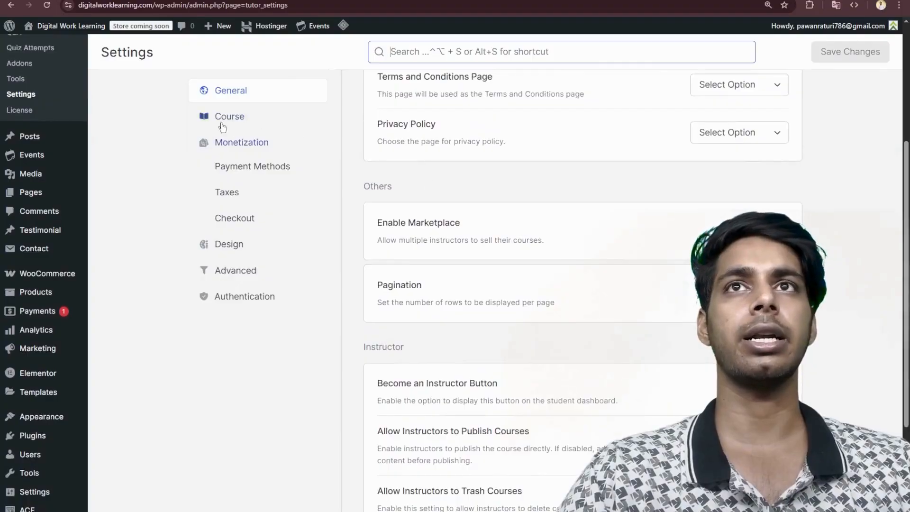
pyautogui.click(220, 119)
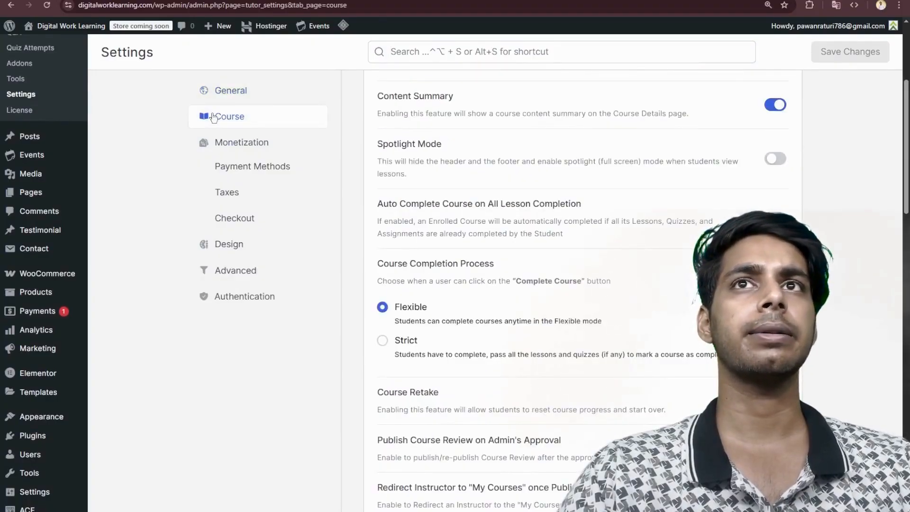
pyautogui.scroll(4, 503, 194)
pyautogui.scroll(-1, 505, 196)
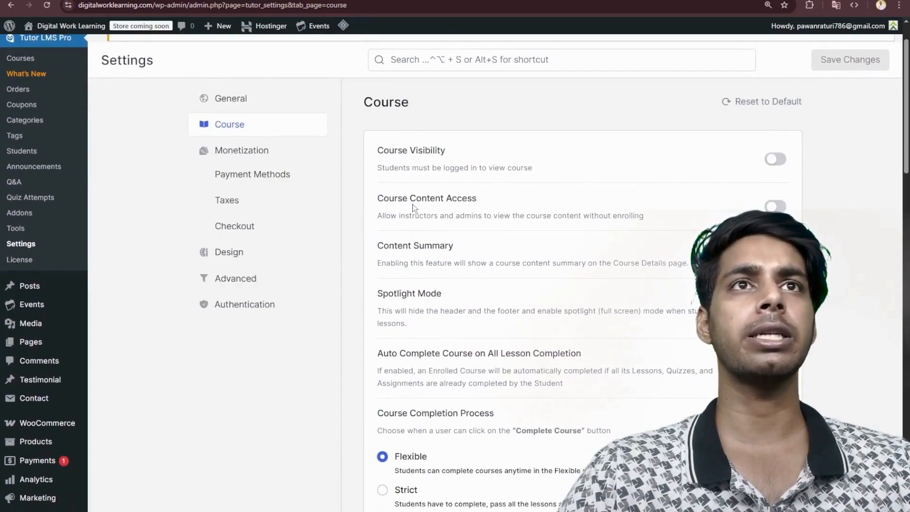
pyautogui.click(776, 159)
# - Limit the preferred video sources in the course settings to YouTube only and save the changes
pyautogui.scroll(-3, 526, 207)
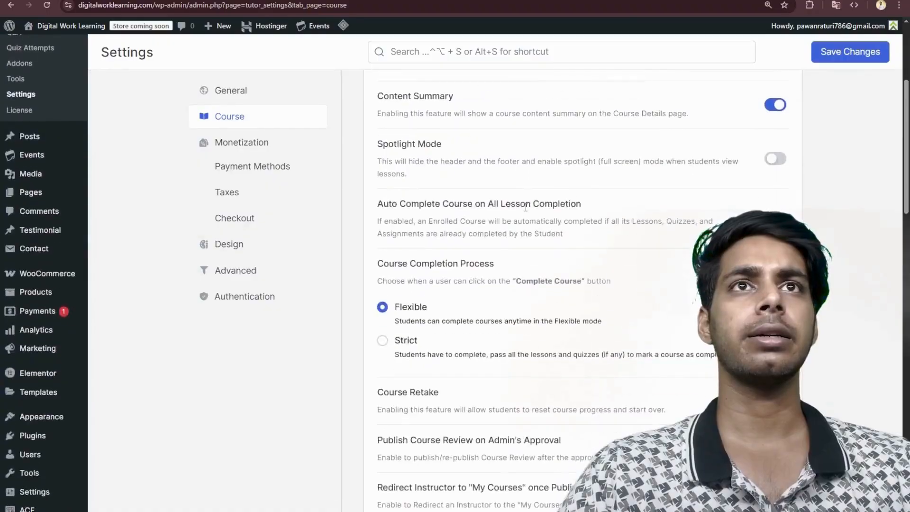
pyautogui.scroll(-10, 526, 207)
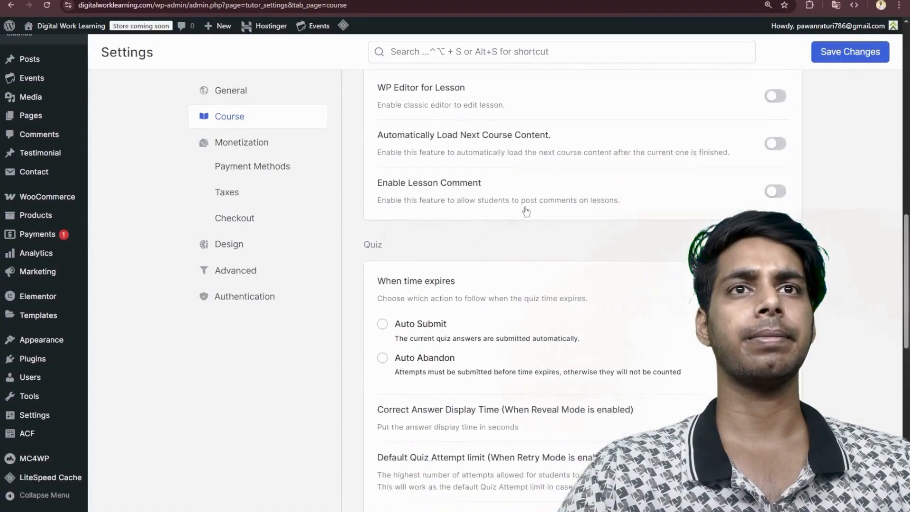
pyautogui.scroll(-12, 526, 211)
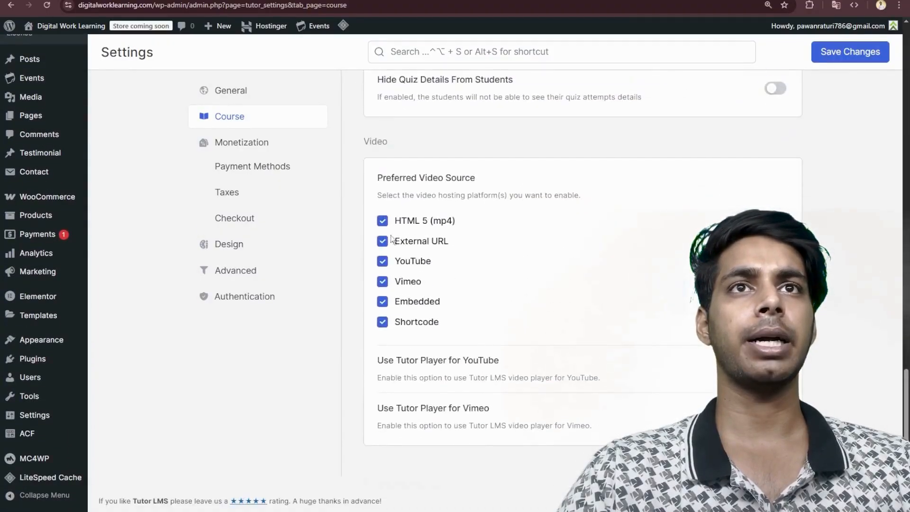
pyautogui.click(384, 238)
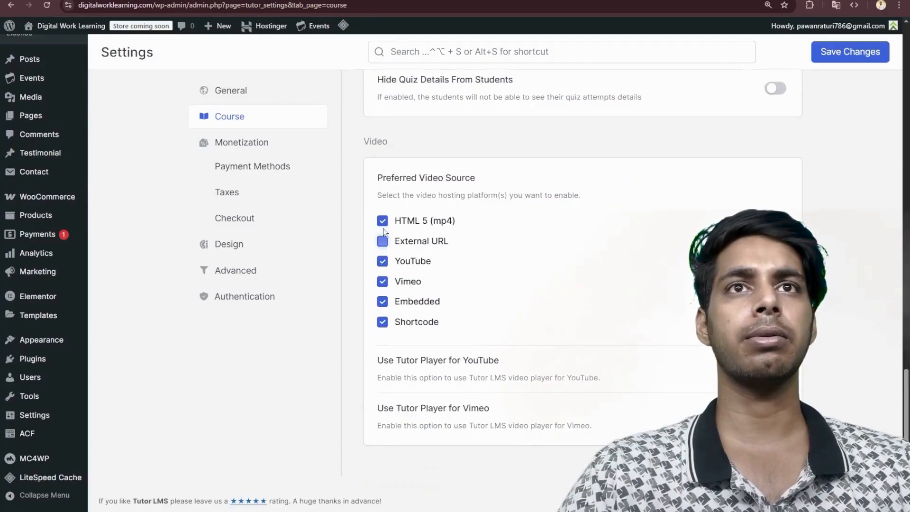
pyautogui.click(383, 302)
pyautogui.click(383, 322)
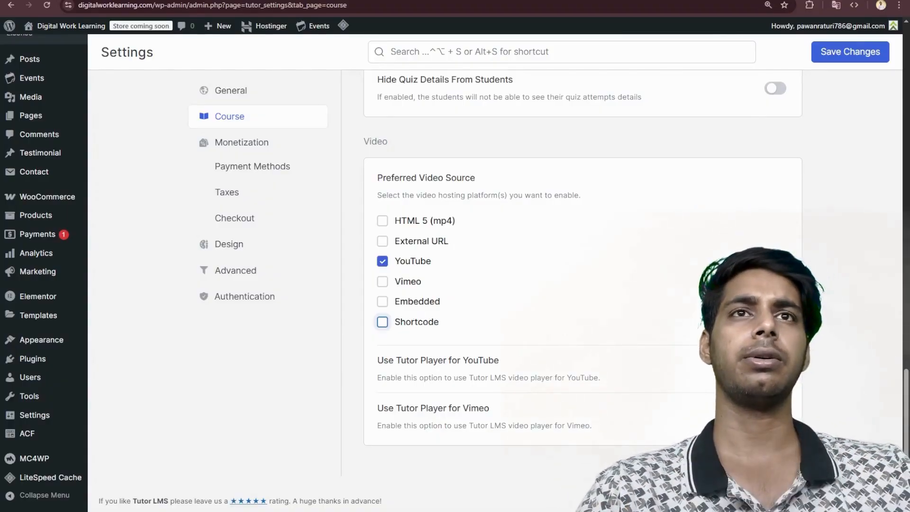
pyautogui.click(863, 52)
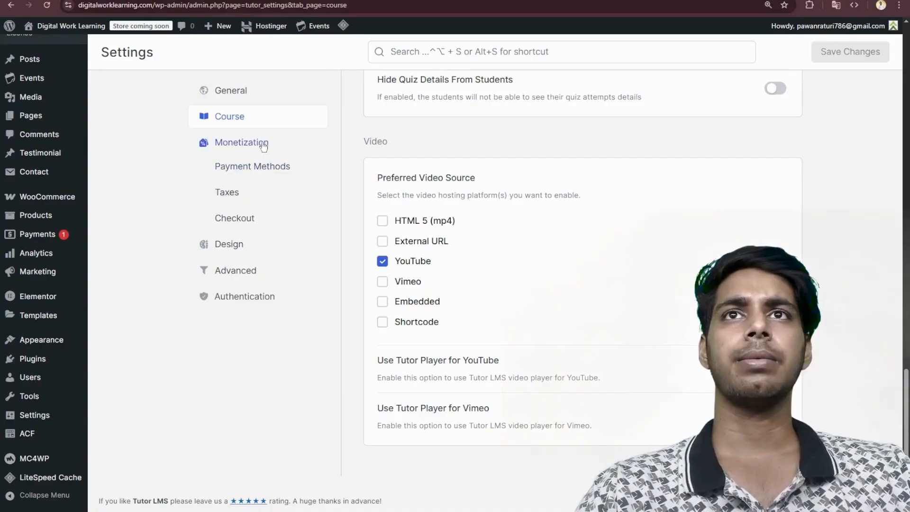
# - Switch the eCommerce engine in the Tutor LMS monetization settings from Native to WooCommerce and save the changes
pyautogui.click(260, 167)
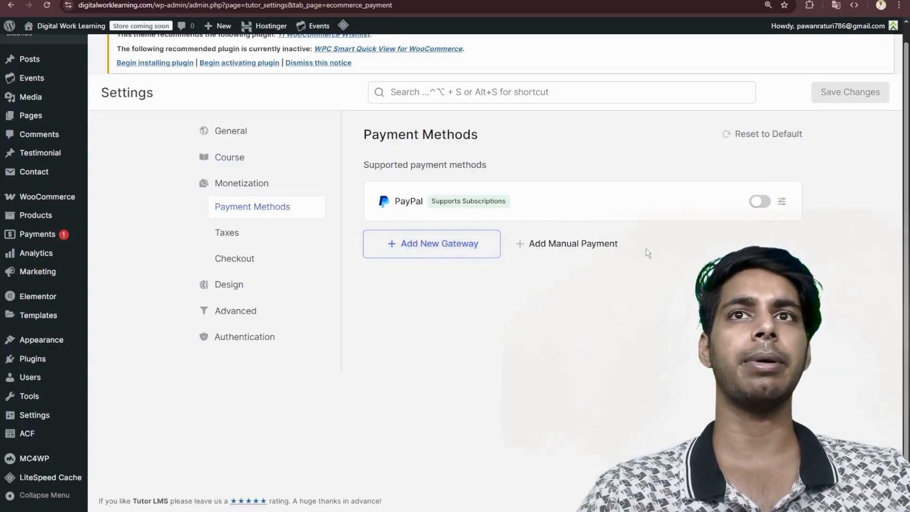
pyautogui.click(233, 185)
pyautogui.scroll(9, 522, 198)
pyautogui.scroll(-1, 522, 198)
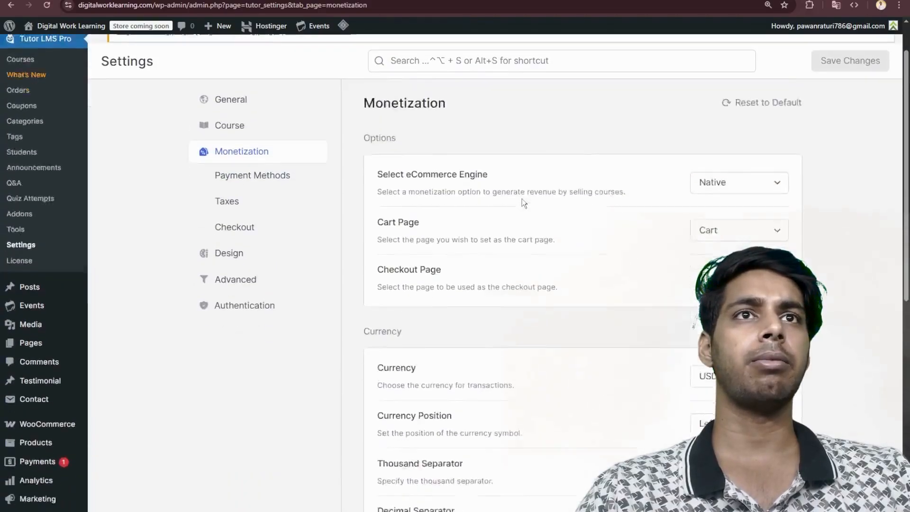
pyautogui.scroll(-2, 522, 198)
pyautogui.scroll(1, 502, 198)
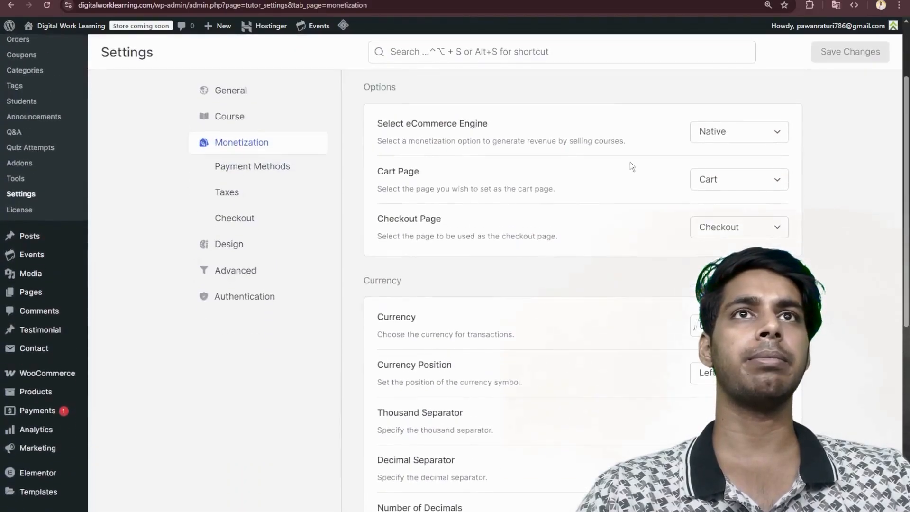
pyautogui.click(714, 136)
pyautogui.click(743, 180)
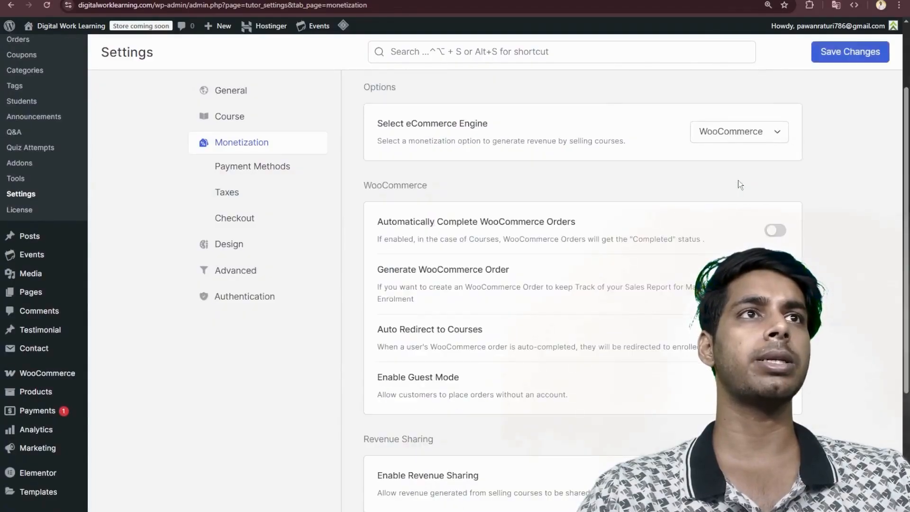
pyautogui.scroll(-1, 738, 184)
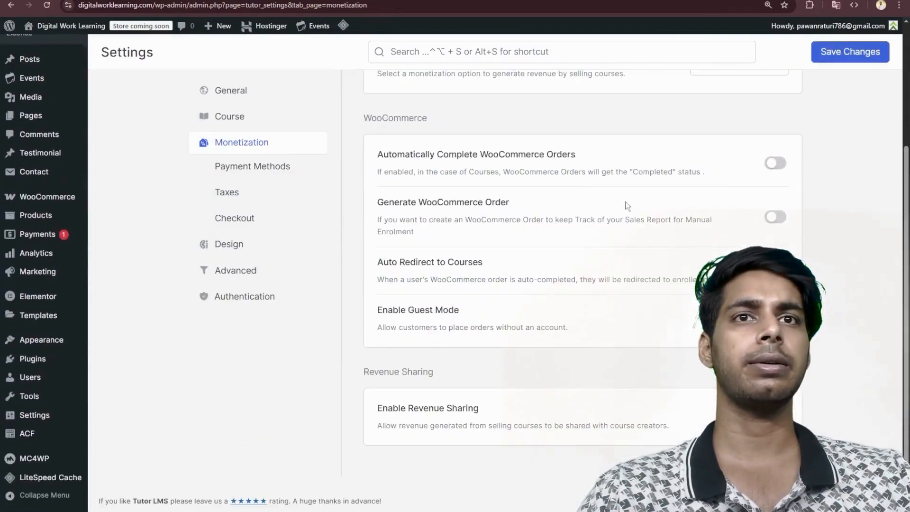
pyautogui.click(844, 55)
# - Enable Instructor Info, Q&A and Author among the course details page features in the design settings and save the changes
pyautogui.click(234, 195)
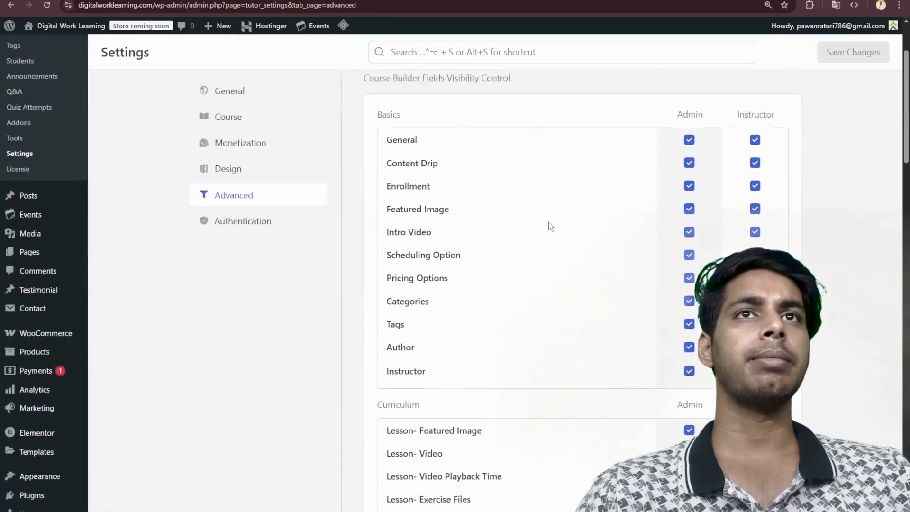
pyautogui.scroll(-8, 687, 199)
pyautogui.scroll(-10, 722, 214)
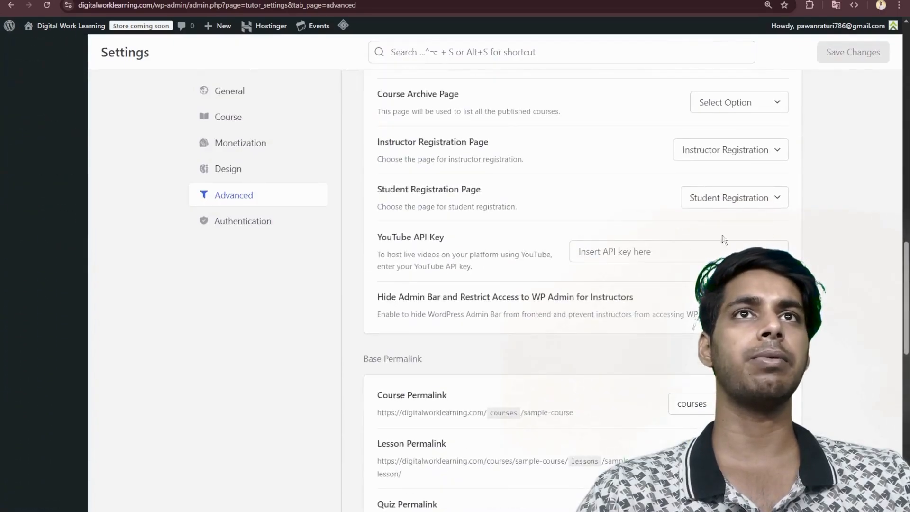
pyautogui.scroll(-8, 649, 269)
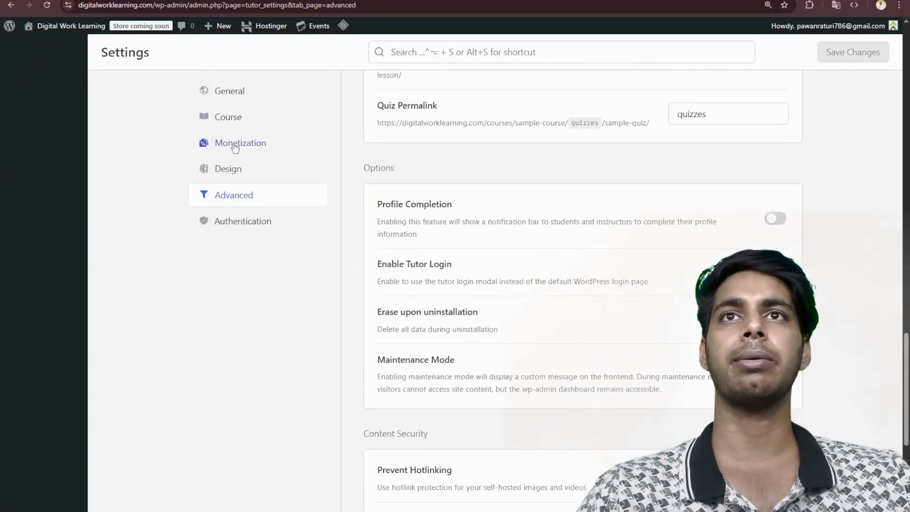
pyautogui.click(211, 170)
pyautogui.scroll(2, 616, 203)
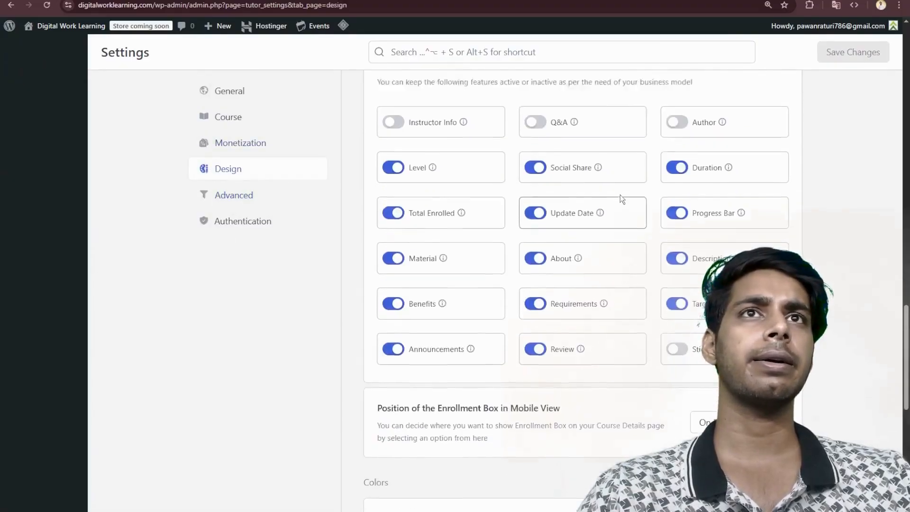
pyautogui.click(536, 197)
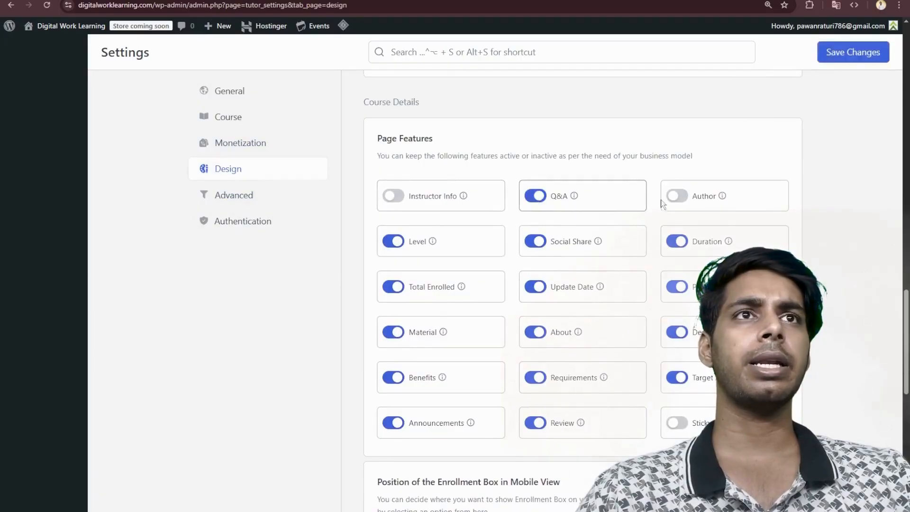
pyautogui.click(688, 197)
pyautogui.click(390, 197)
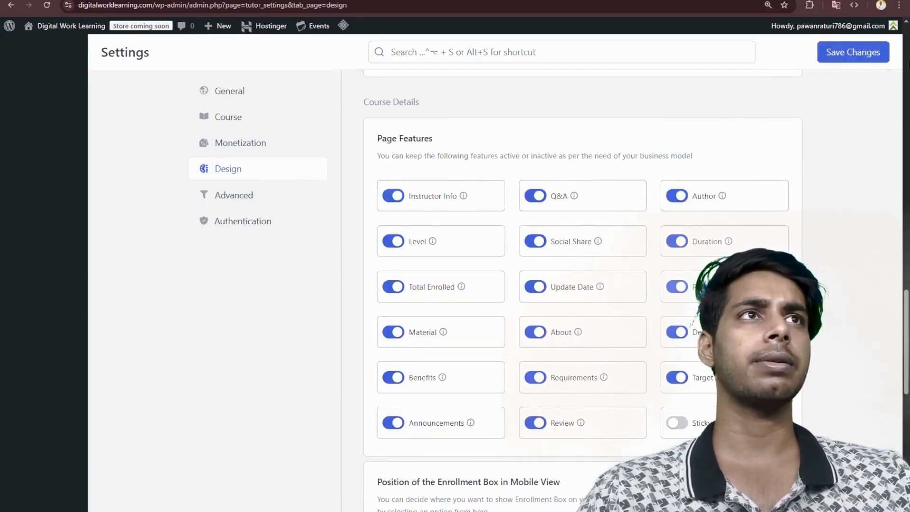
pyautogui.scroll(10, 548, 223)
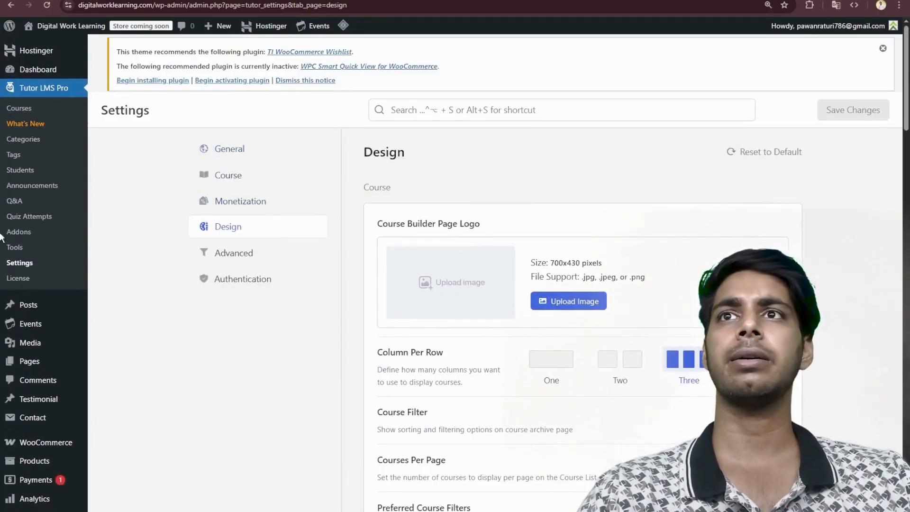
# - In the WooCommerce general settings, set the store's Country / State to India — Delhi
pyautogui.click(258, 204)
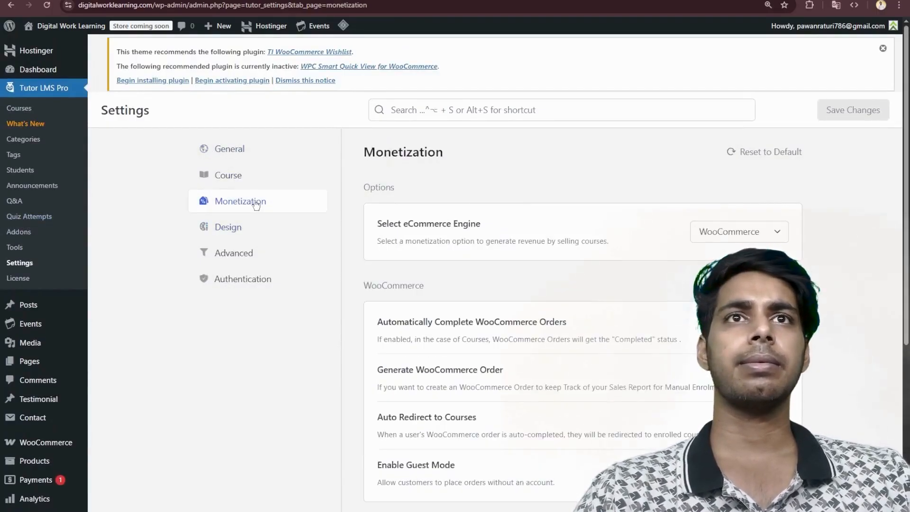
pyautogui.scroll(-4, 526, 241)
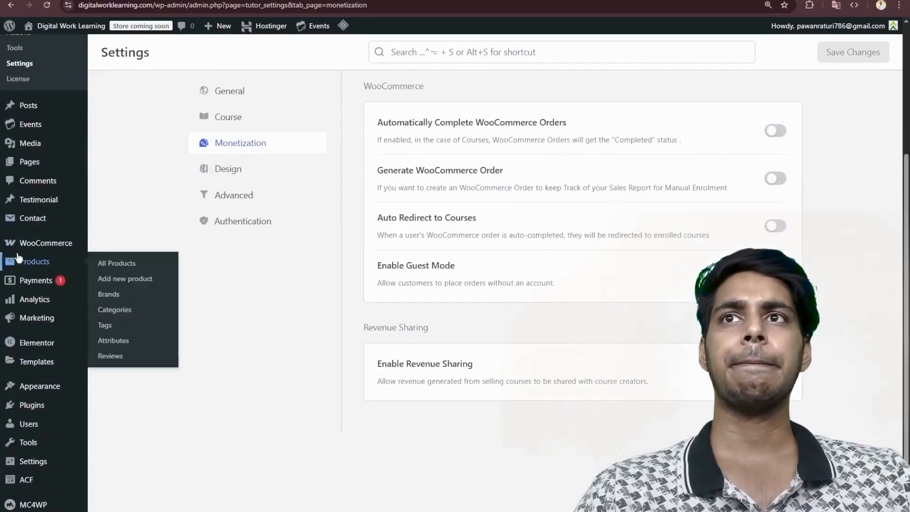
pyautogui.moveTo(46, 246)
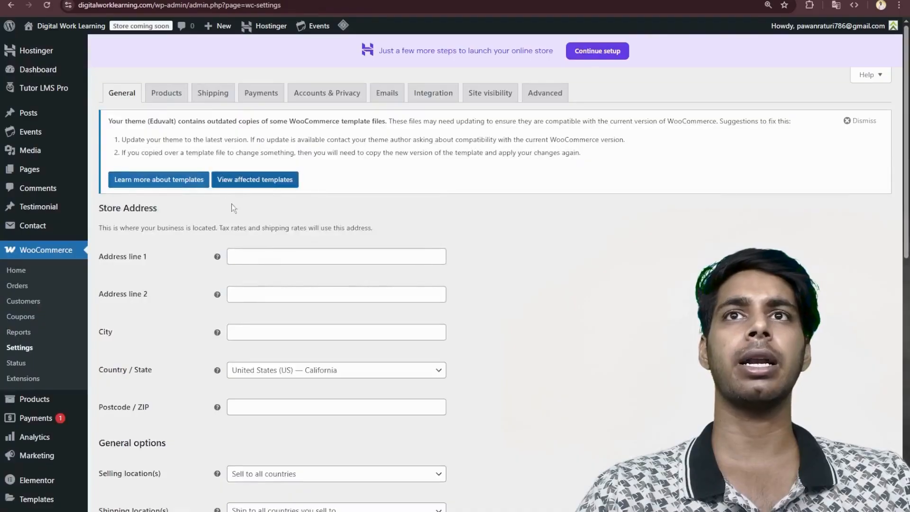
pyautogui.scroll(-3, 254, 268)
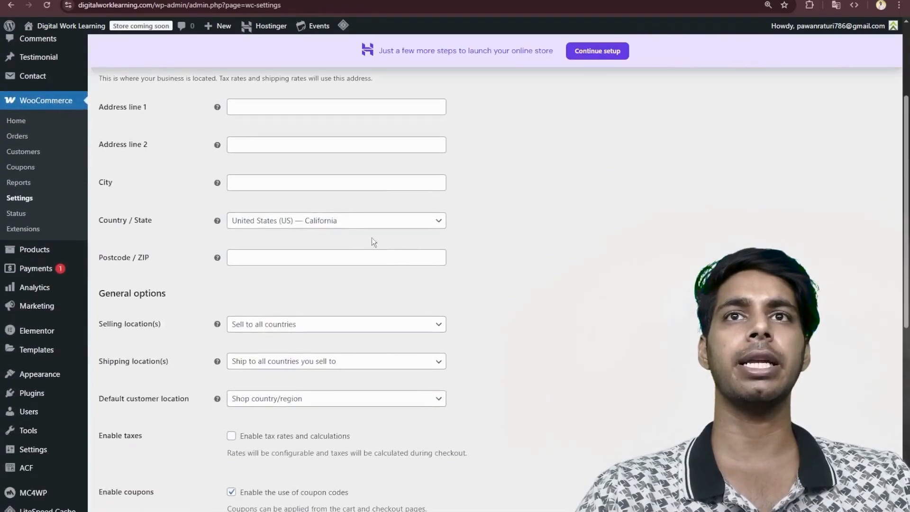
pyautogui.click(299, 224)
pyautogui.write('india')
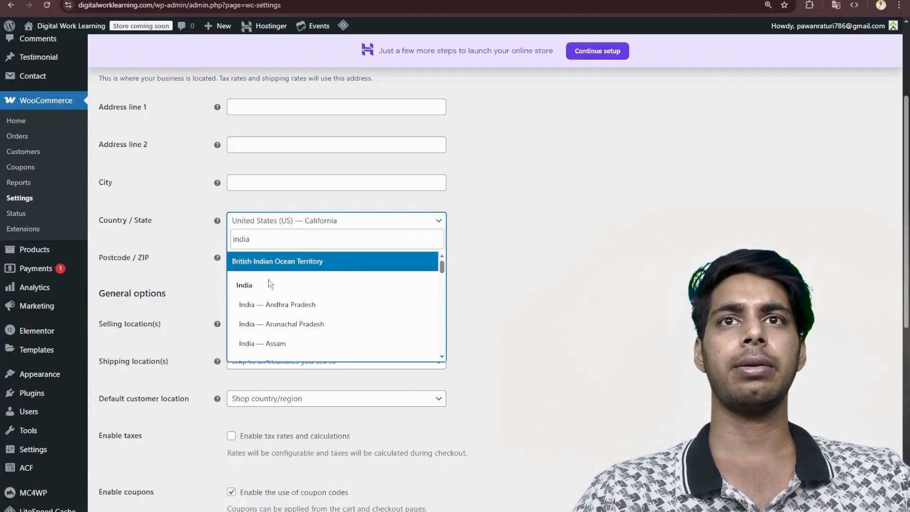
pyautogui.write(' d')
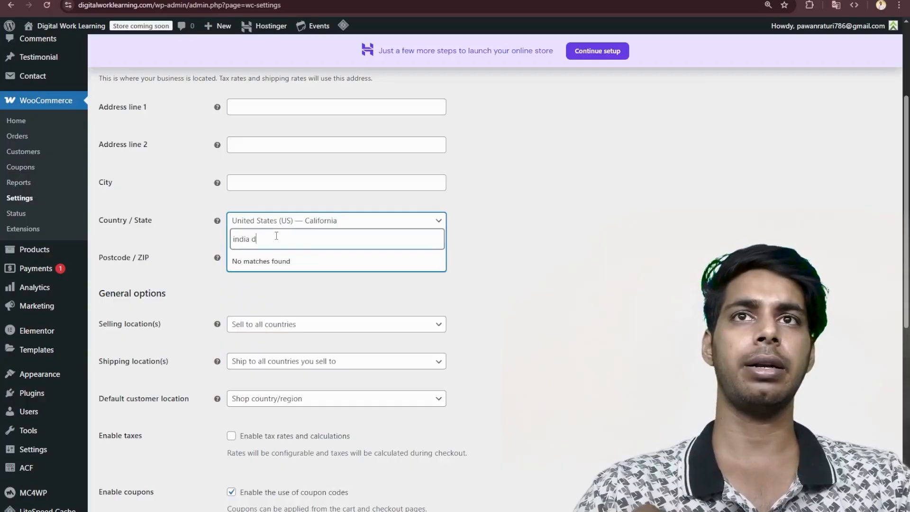
pyautogui.write('elh')
pyautogui.press('BackSpace')
pyautogui.press('BackSpace')
pyautogui.press('BackSpace')
pyautogui.press('BackSpace')
pyautogui.press('BackSpace')
pyautogui.press('BackSpace')
pyautogui.press('BackSpace')
pyautogui.press('BackSpace')
pyautogui.press('BackSpace')
pyautogui.press('BackSpace')
pyautogui.write('delhi')
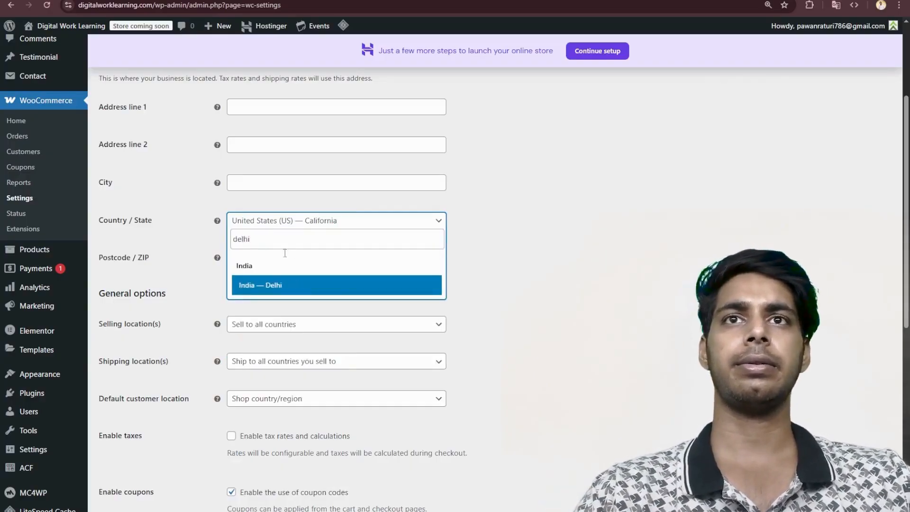
pyautogui.click(285, 283)
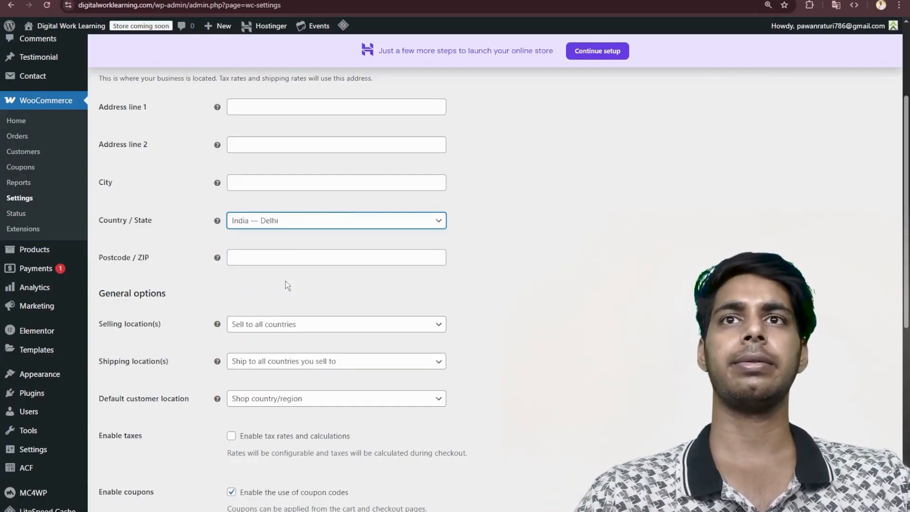
pyautogui.scroll(-2, 285, 265)
pyautogui.click(292, 226)
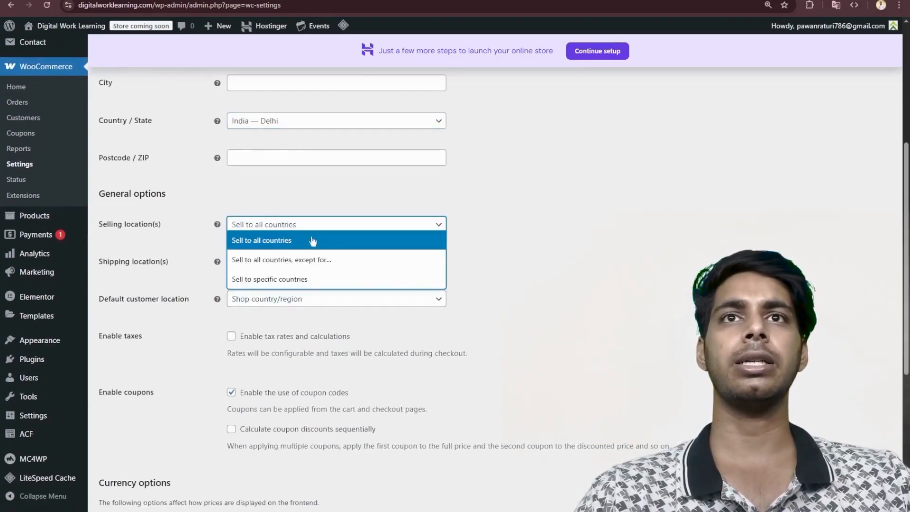
pyautogui.click(317, 279)
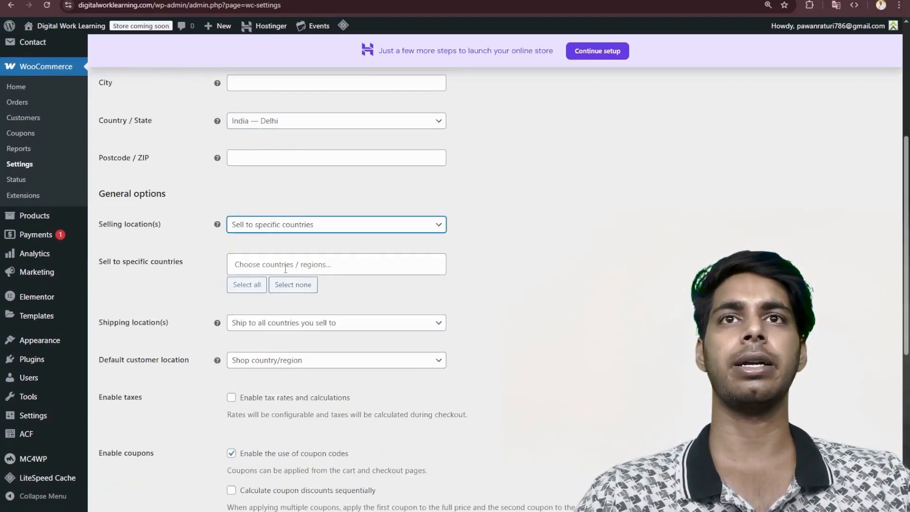
pyautogui.click(280, 231)
pyautogui.click(293, 257)
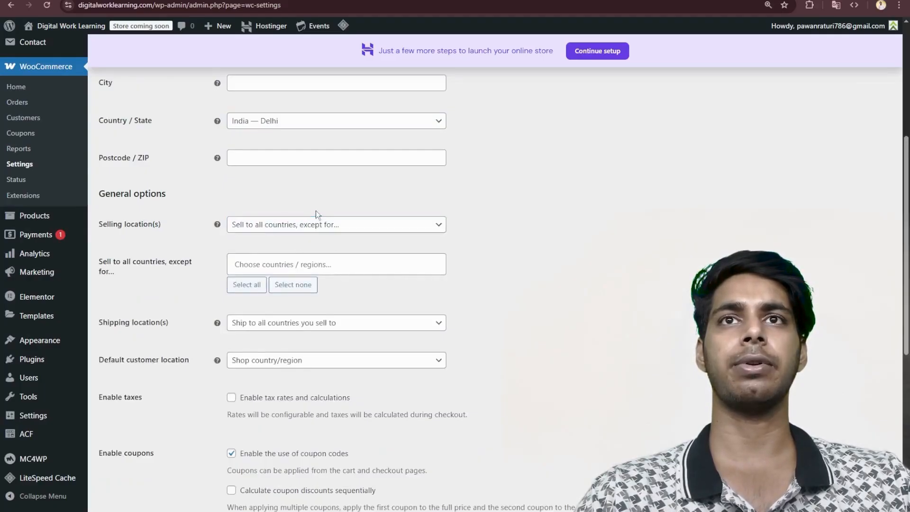
pyautogui.click(315, 225)
pyautogui.click(309, 240)
# - Restrict the selling locations to specific countries and choose India as the only country
pyautogui.click(309, 224)
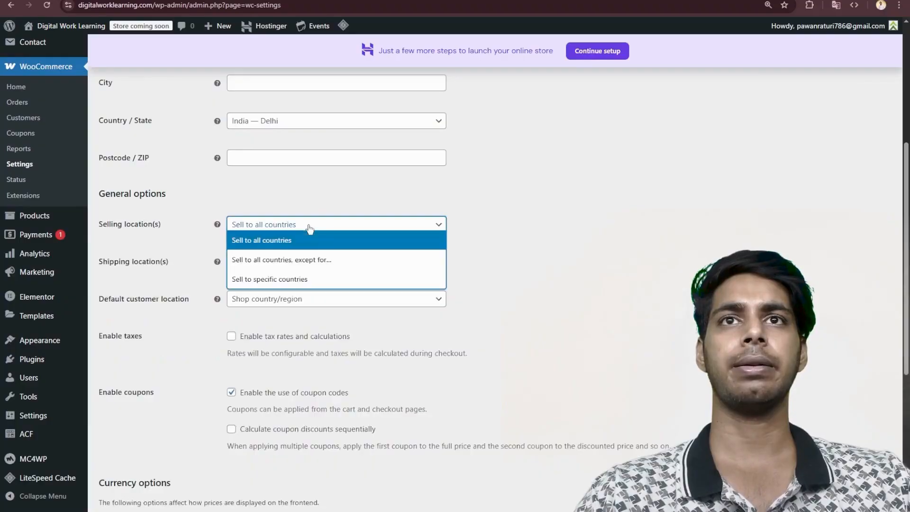
pyautogui.click(315, 279)
pyautogui.click(302, 260)
pyautogui.write('india')
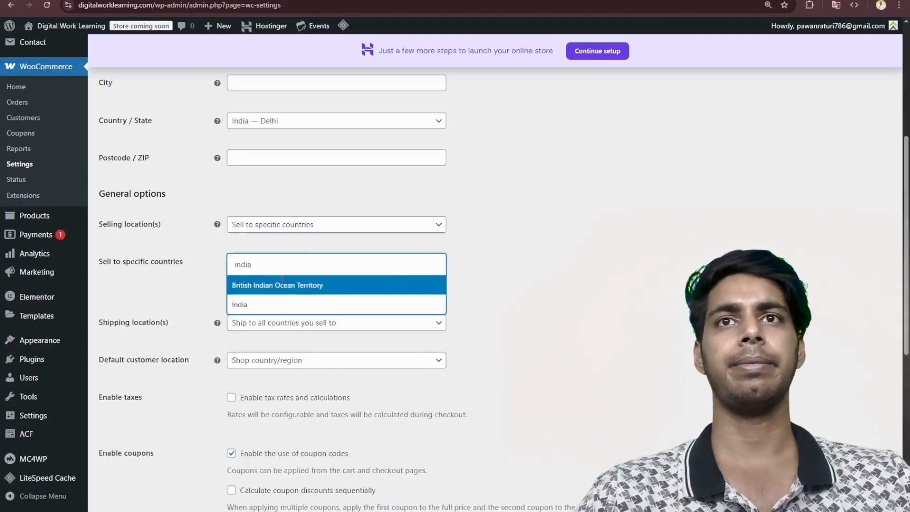
pyautogui.click(272, 305)
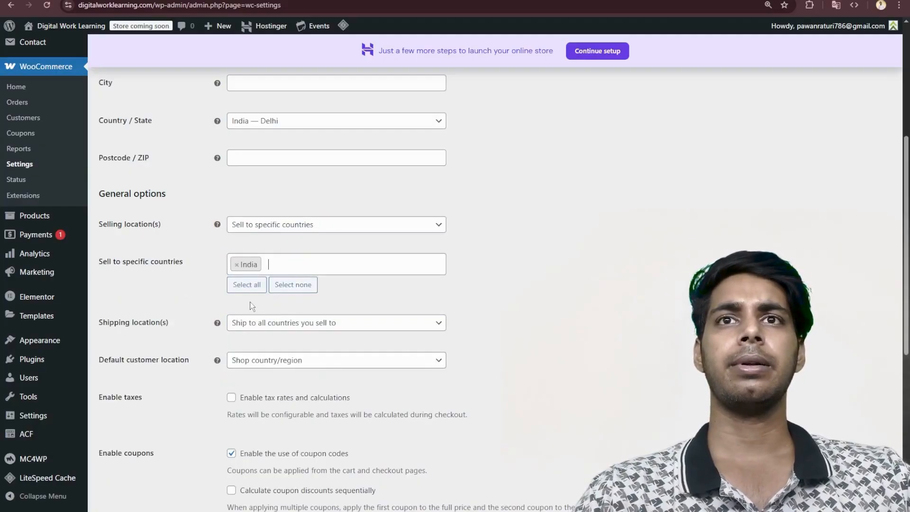
# - Set the store currency to Indian rupee (₹) — INR and save the WooCommerce settings
pyautogui.scroll(-2, 310, 343)
pyautogui.scroll(-5, 399, 260)
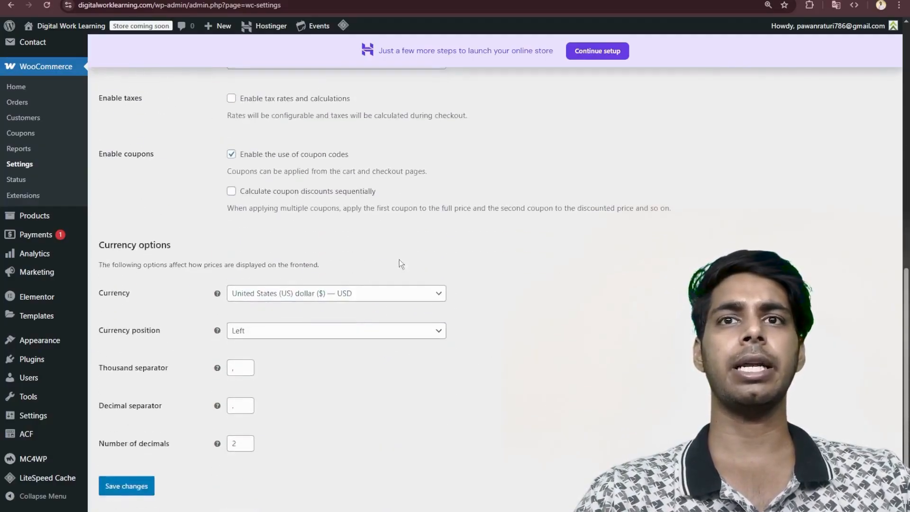
pyautogui.click(349, 267)
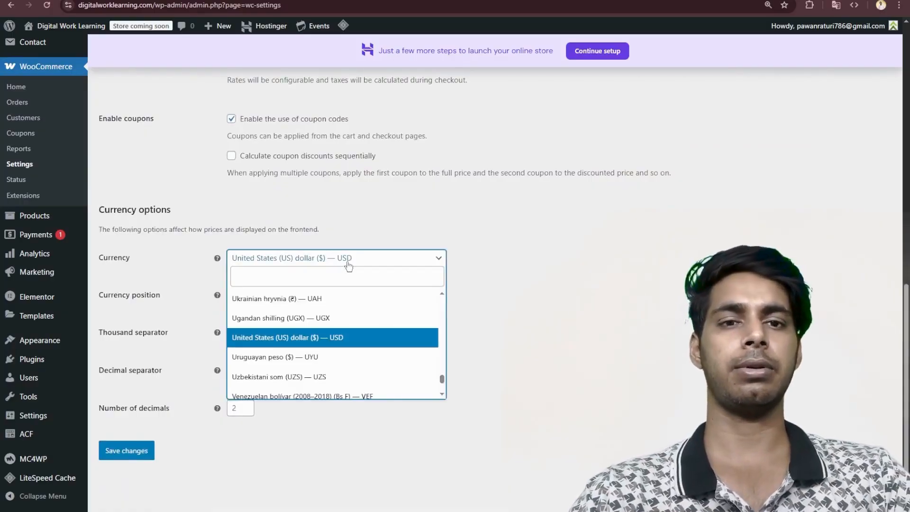
pyautogui.write('indian')
pyautogui.press('Return')
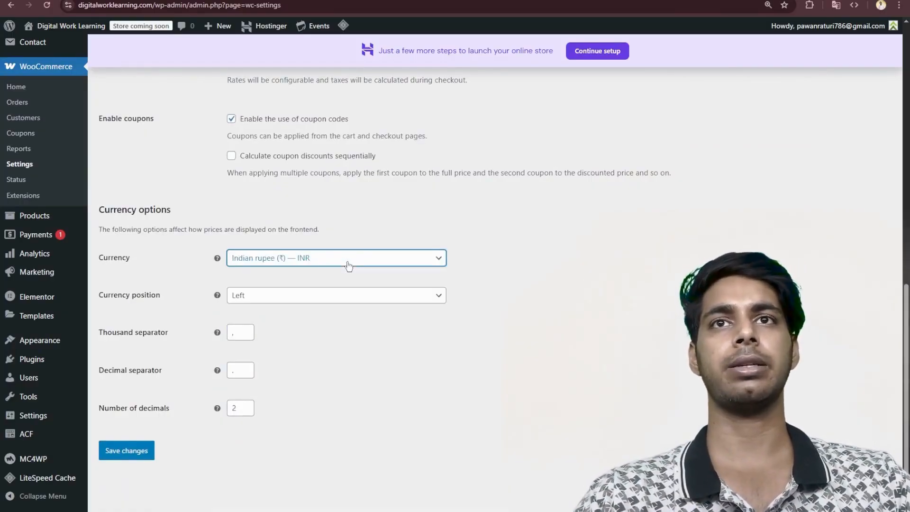
pyautogui.click(133, 450)
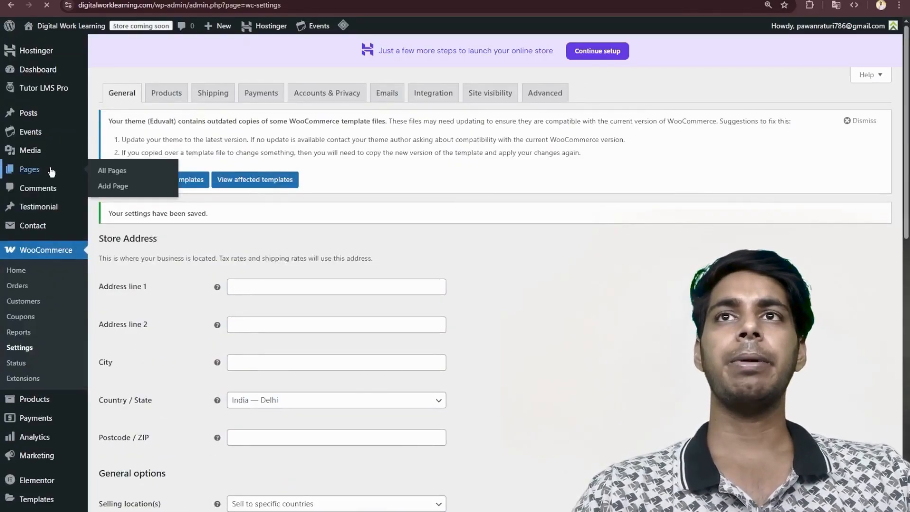
# - Examine the list of all WordPress pages, including the cart, checkout, dashboard, registration and shop pages
pyautogui.click(51, 172)
pyautogui.scroll(-5, 151, 221)
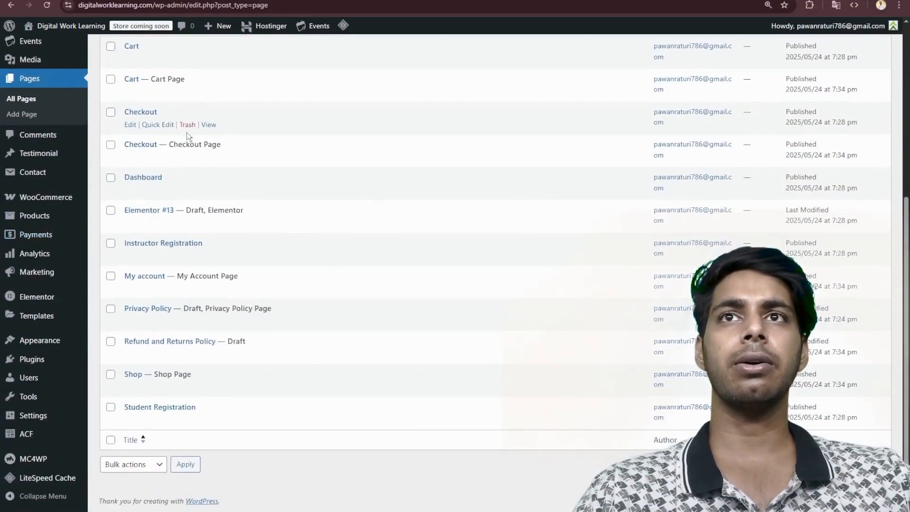
pyautogui.scroll(4, 188, 96)
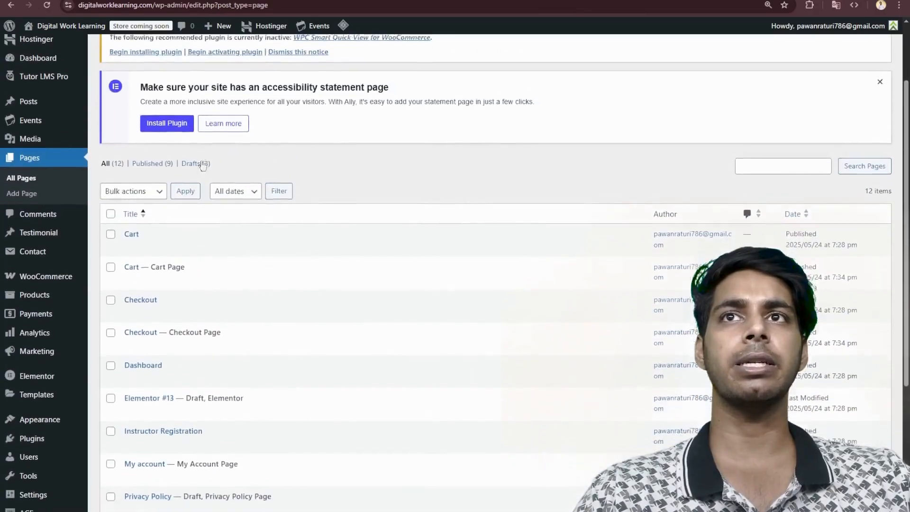
pyautogui.scroll(-3, 153, 160)
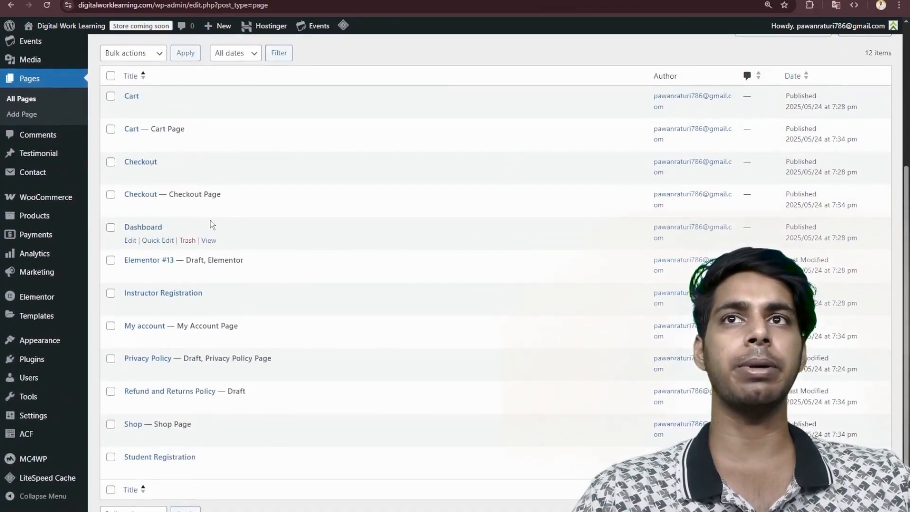
pyautogui.scroll(-1, 212, 224)
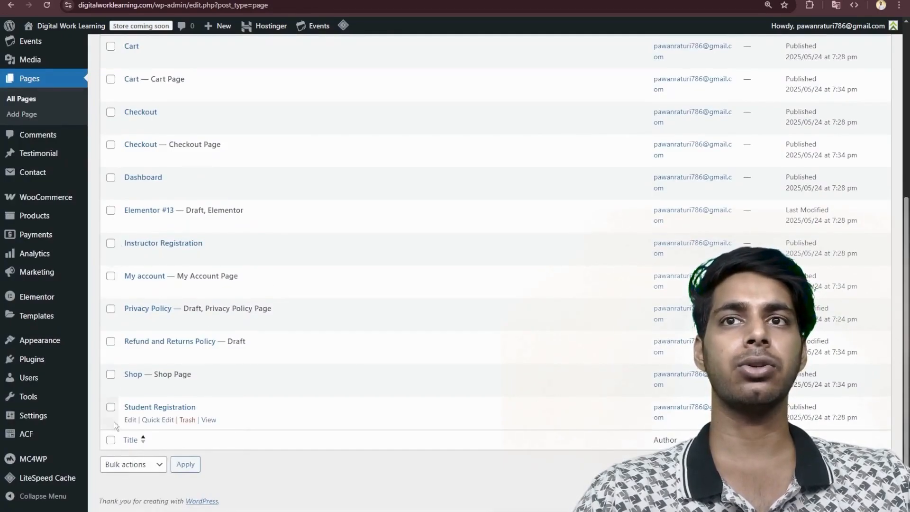
pyautogui.scroll(4, 319, 349)
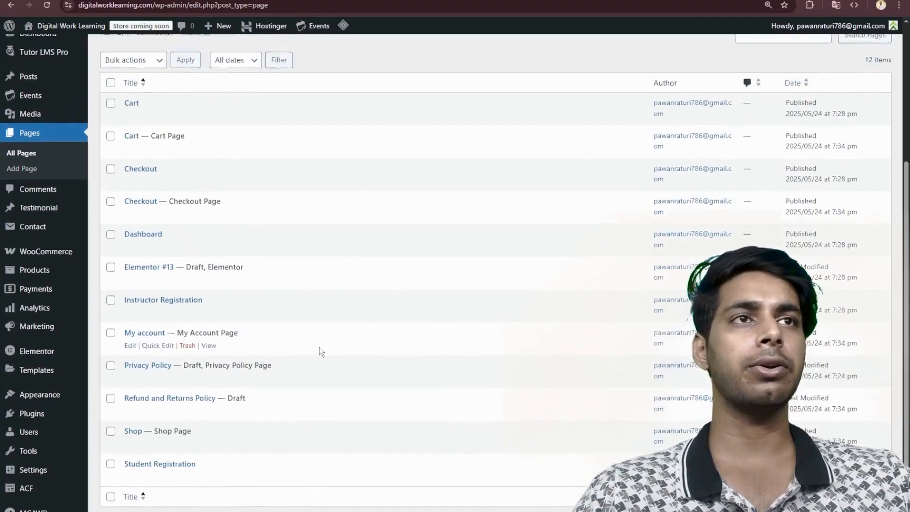
pyautogui.scroll(2, 393, 264)
pyautogui.scroll(-6, 392, 264)
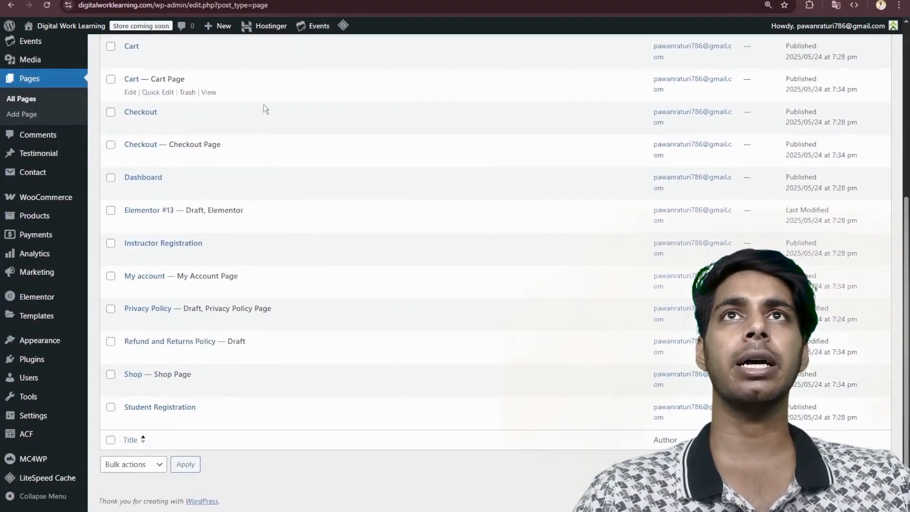
# - Open digitalworklearning.com in a new browser tab and look over the site's current front page
pyautogui.hotkey('ctrl', 't')
pyautogui.write('d')
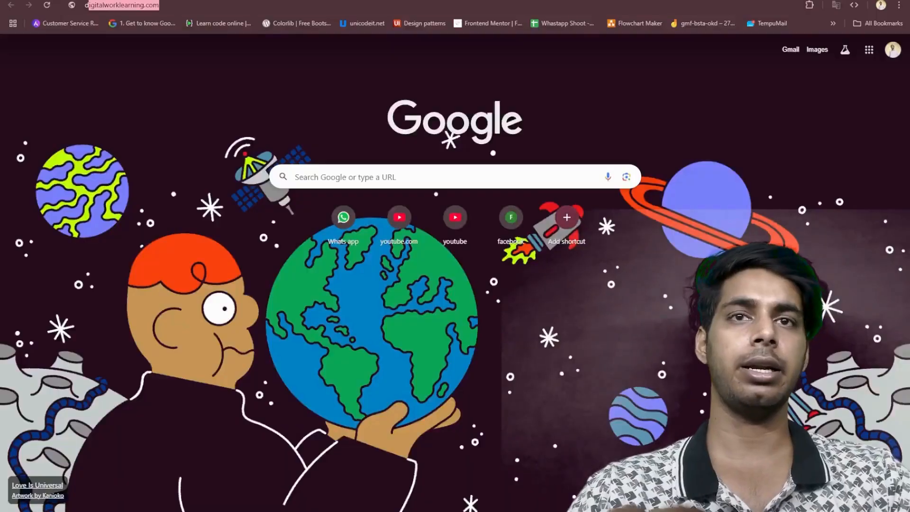
pyautogui.write('igita')
pyautogui.press('Return')
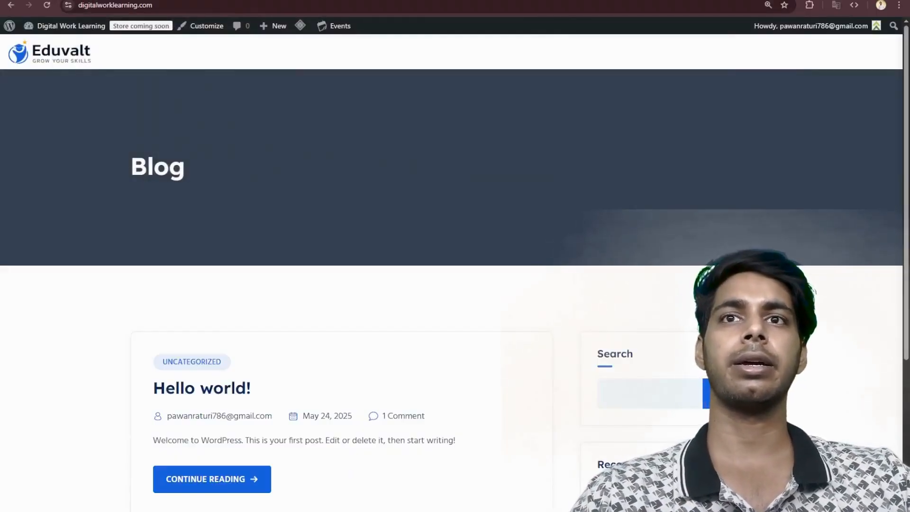
pyautogui.scroll(-4, 465, 141)
pyautogui.scroll(4, 465, 140)
pyautogui.scroll(-4, 439, 178)
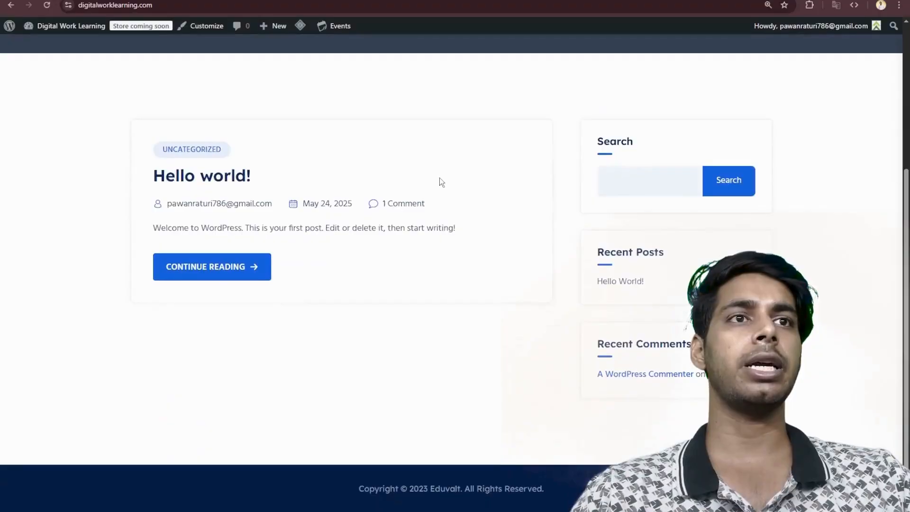
pyautogui.scroll(3, 440, 178)
pyautogui.scroll(-3, 441, 171)
pyautogui.scroll(4, 450, 124)
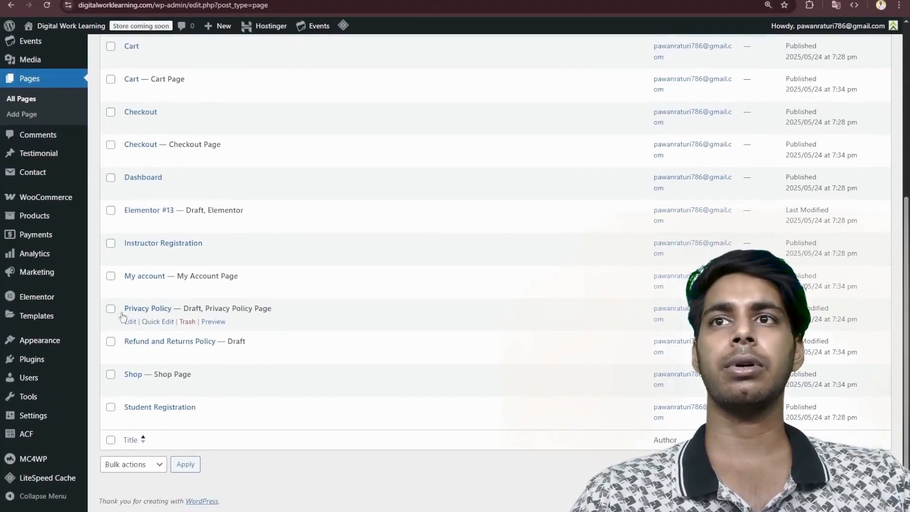
# - Import the Eduvalt theme's Home Default demo data without the optional recommended plugins, and visit the site
pyautogui.moveTo(36, 345)
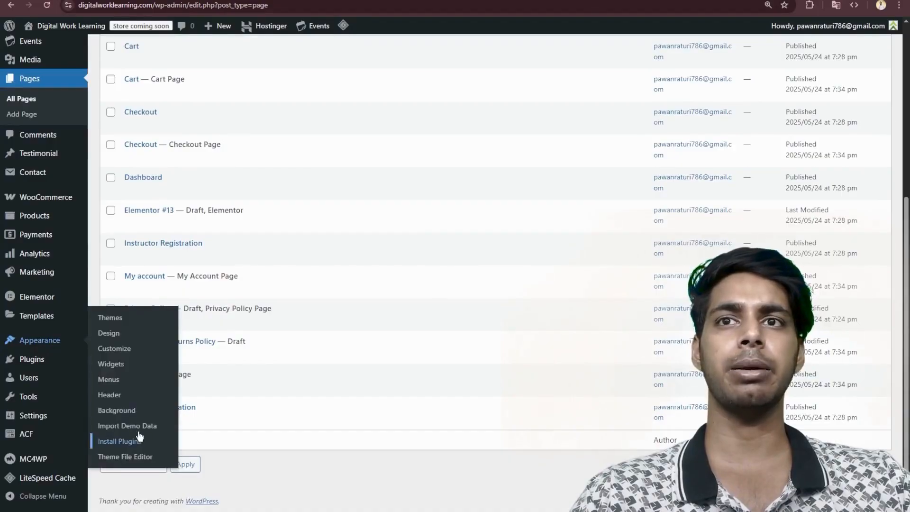
pyautogui.scroll(-5, 371, 343)
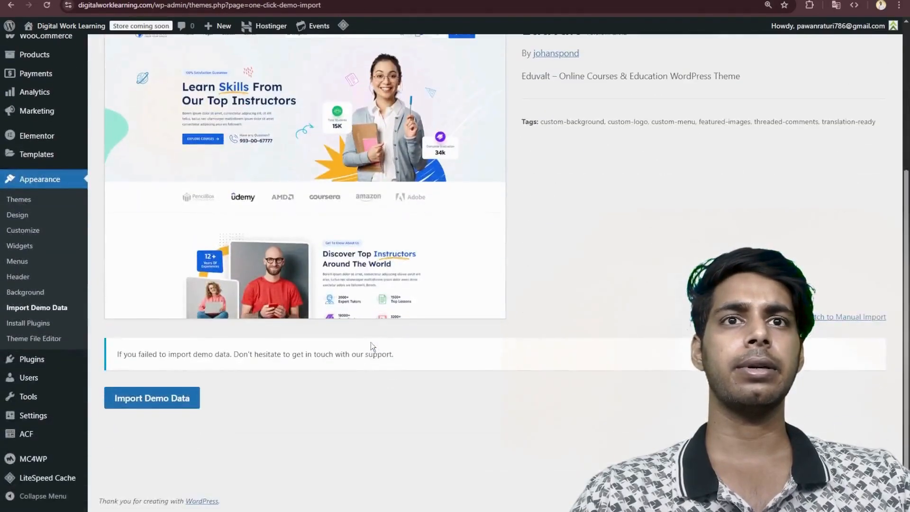
pyautogui.click(155, 405)
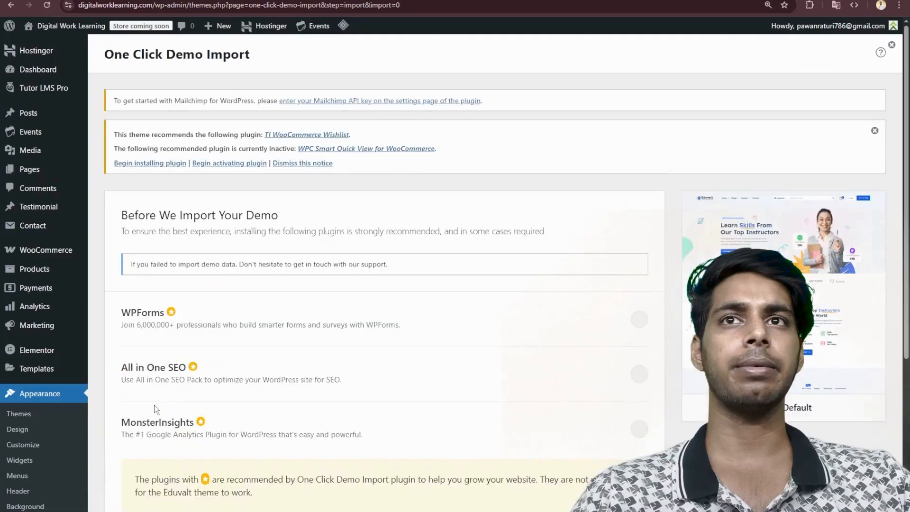
pyautogui.scroll(-3, 406, 281)
pyautogui.scroll(-2, 406, 281)
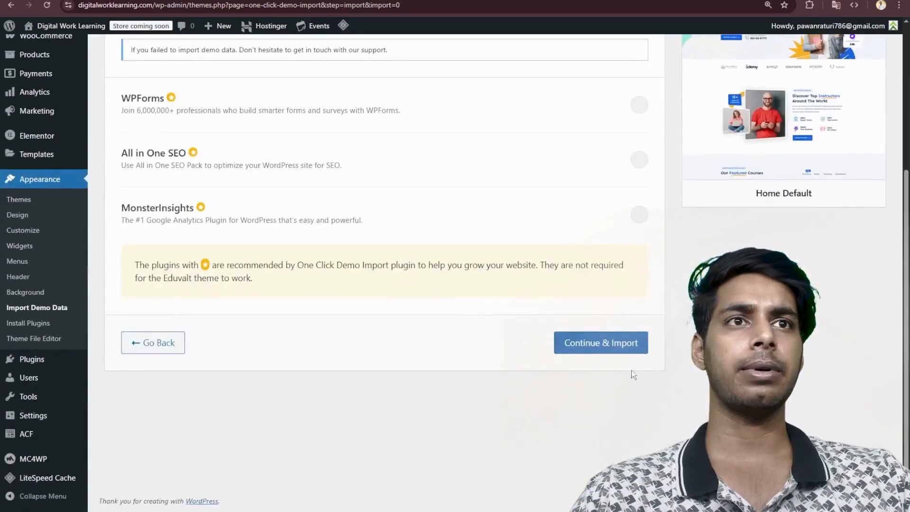
pyautogui.click(598, 342)
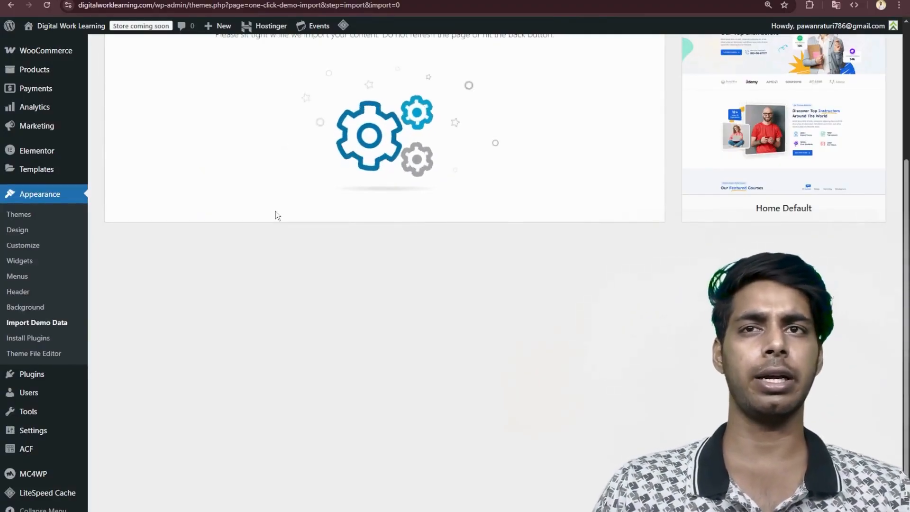
pyautogui.scroll(5, 386, 201)
pyautogui.scroll(-3, 387, 203)
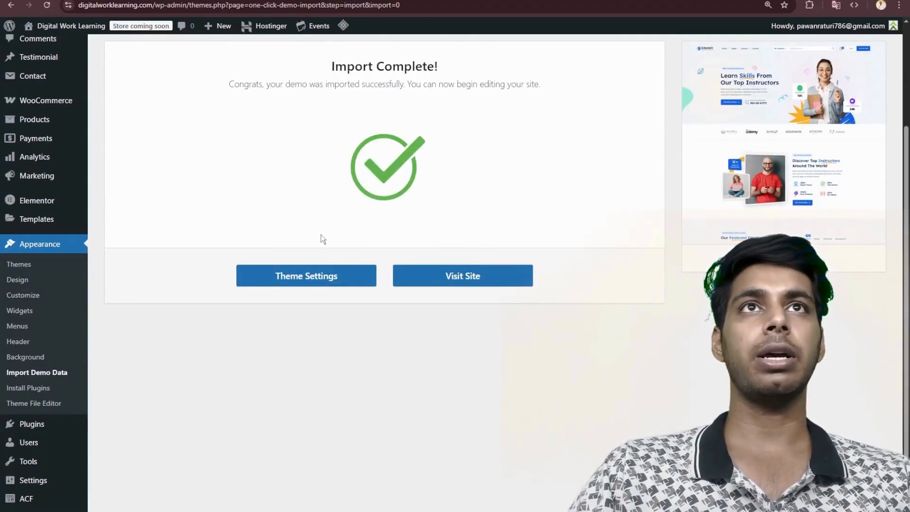
pyautogui.click(440, 280)
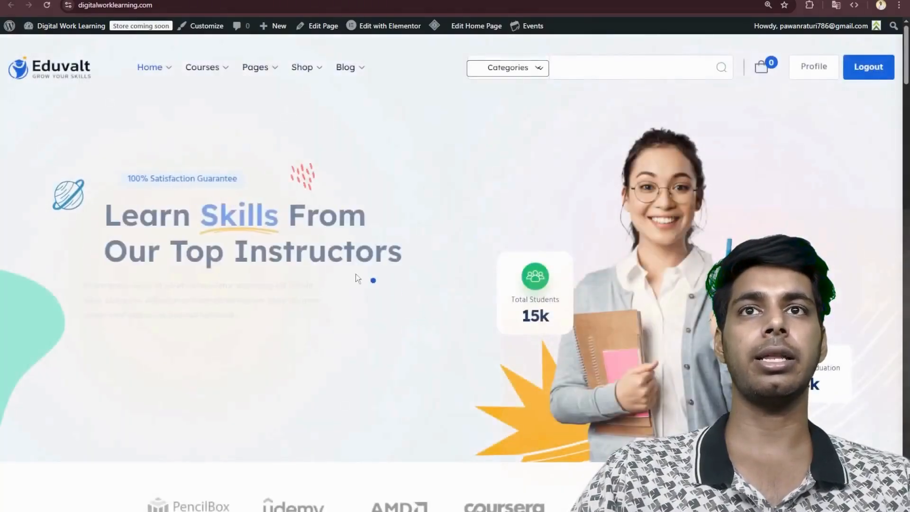
# - Look over the imported Eduvalt home page from the hero banner down to the footer
pyautogui.scroll(-10, 356, 271)
pyautogui.scroll(-20, 357, 269)
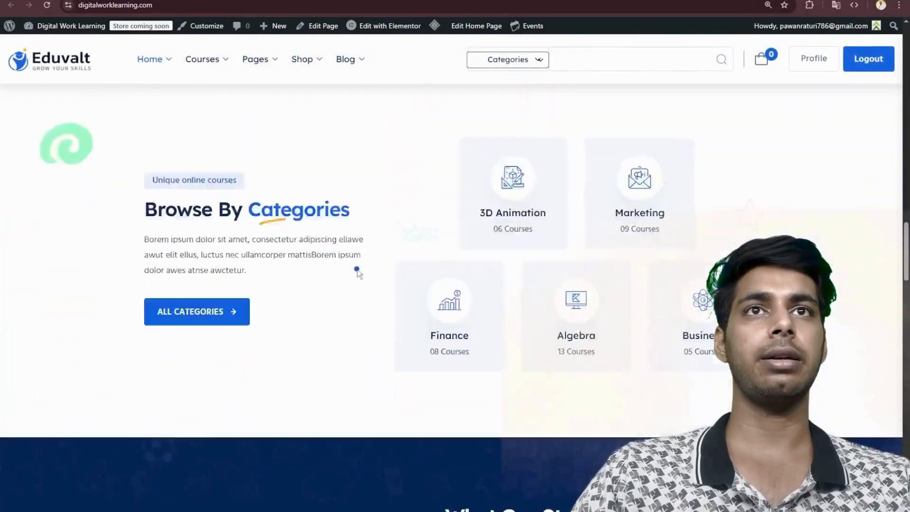
pyautogui.scroll(-12, 358, 271)
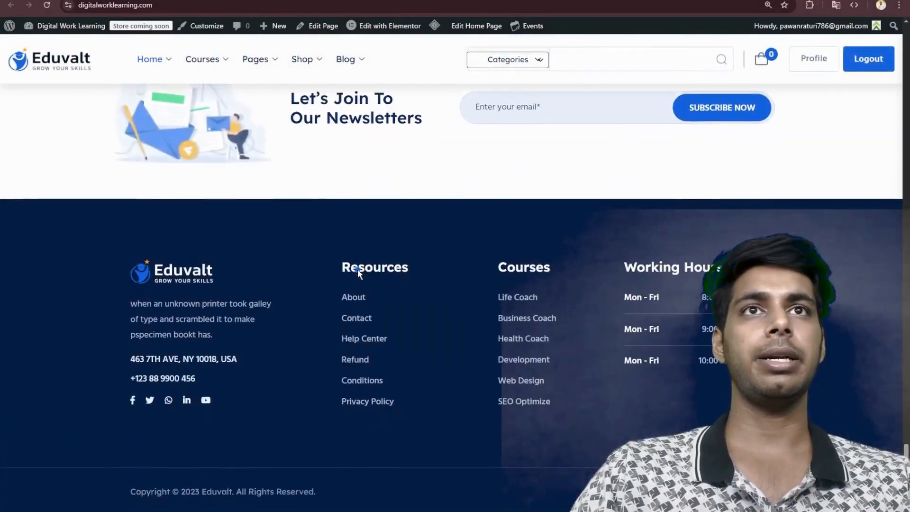
pyautogui.scroll(10, 358, 271)
pyautogui.scroll(20, 358, 269)
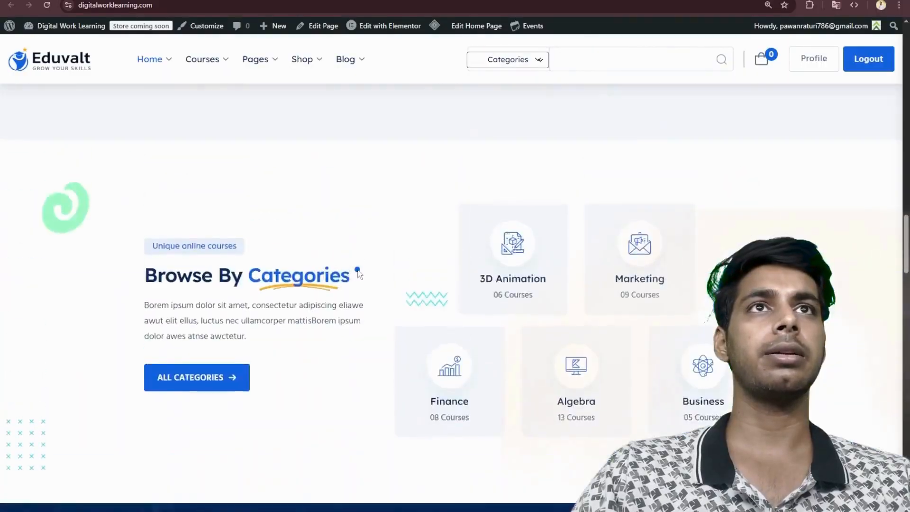
pyautogui.scroll(8, 358, 269)
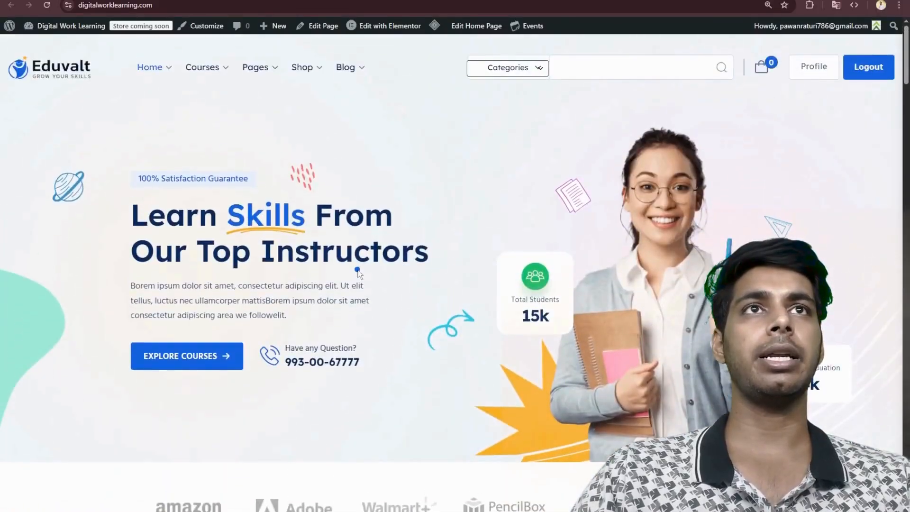
# - Choose Business as the course search category and check the submenus of the header navigation
pyautogui.click(519, 68)
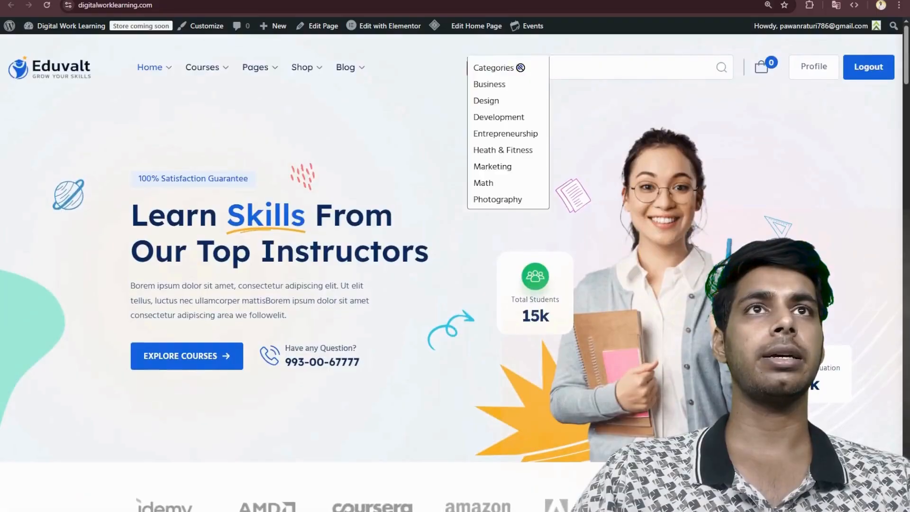
pyautogui.click(504, 85)
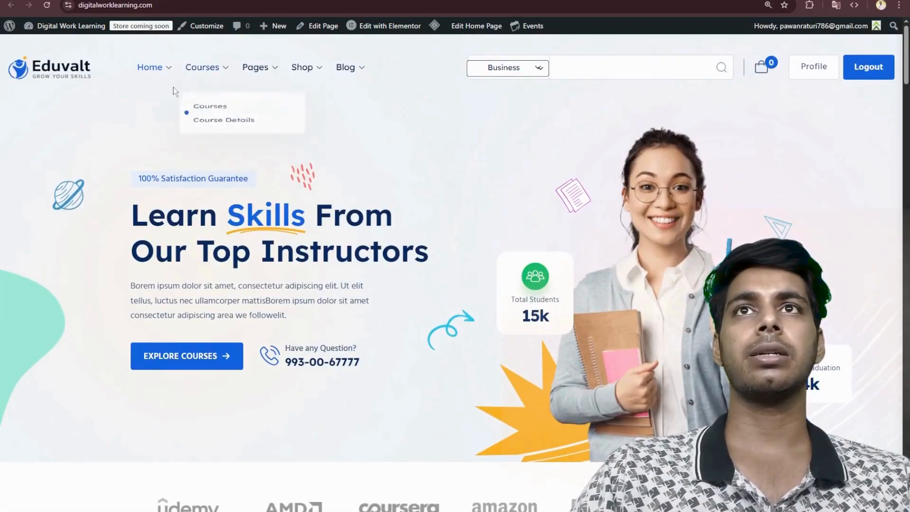
pyautogui.moveTo(311, 72)
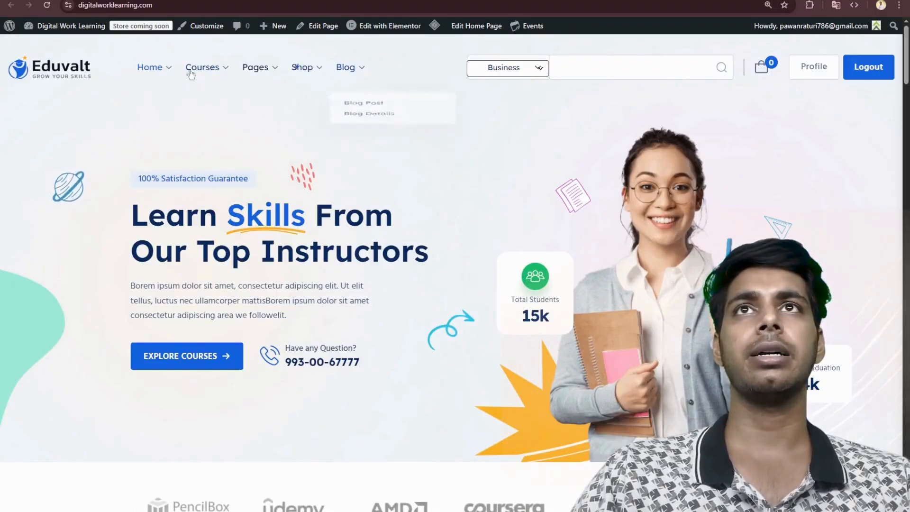
# - Return to the One Click Demo Import completion page, look it over, and visit the site again
pyautogui.scroll(-5, 199, 94)
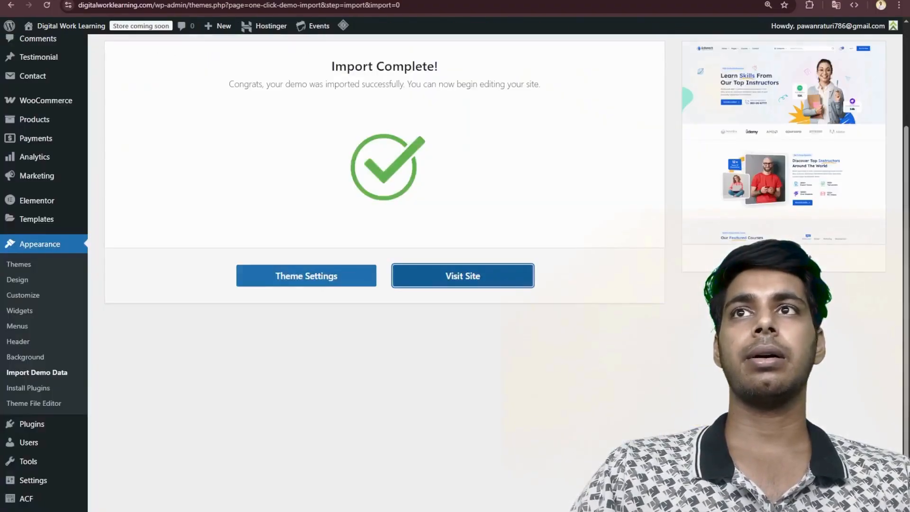
pyautogui.scroll(3, 158, 141)
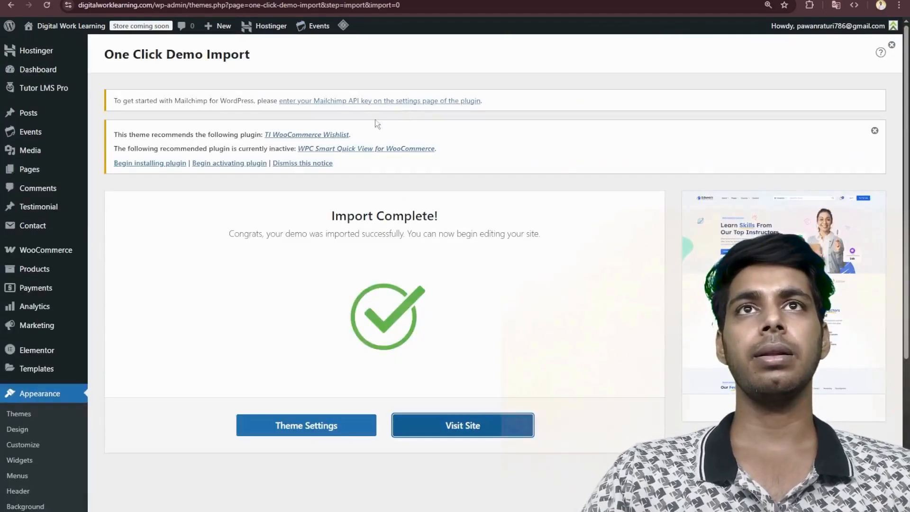
pyautogui.scroll(-4, 294, 157)
pyautogui.scroll(4, 294, 157)
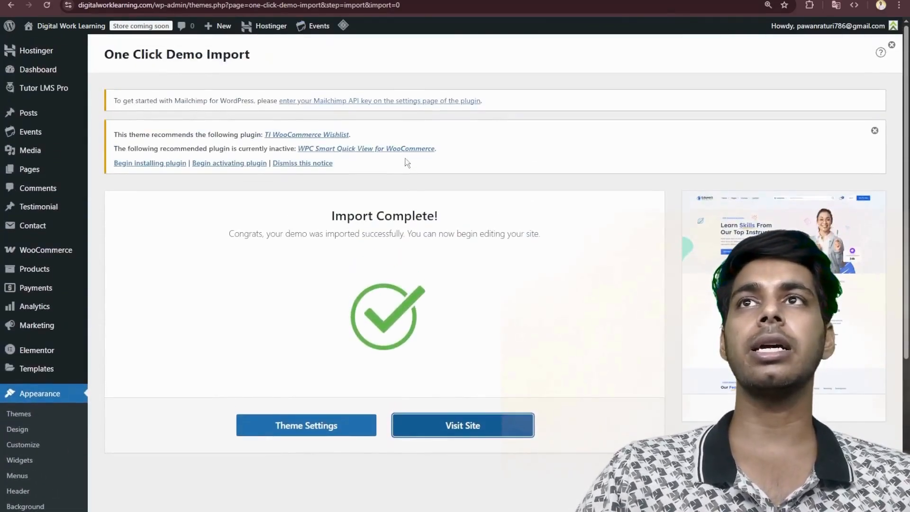
pyautogui.scroll(-2, 295, 157)
pyautogui.scroll(2, 208, 189)
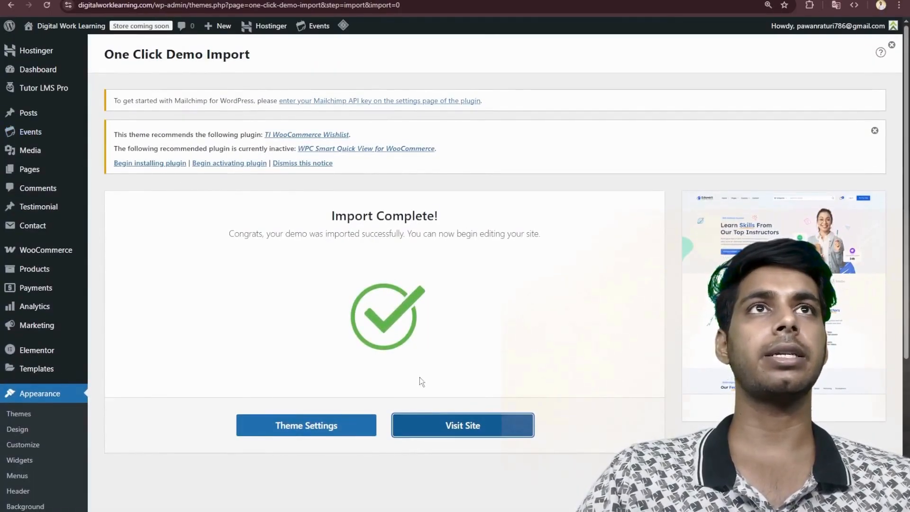
pyautogui.click(469, 427)
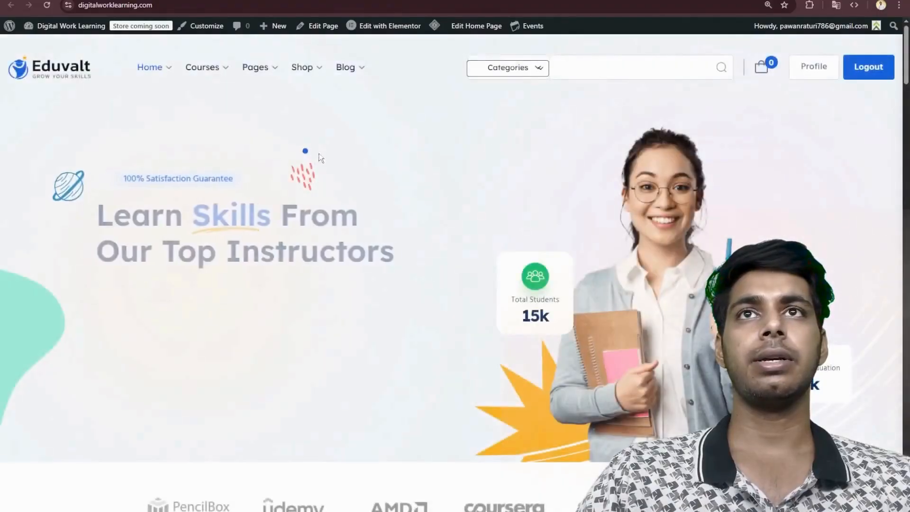
# - Look over the home page content, and try the Home Two and Home Three layouts
pyautogui.scroll(-20, 344, 165)
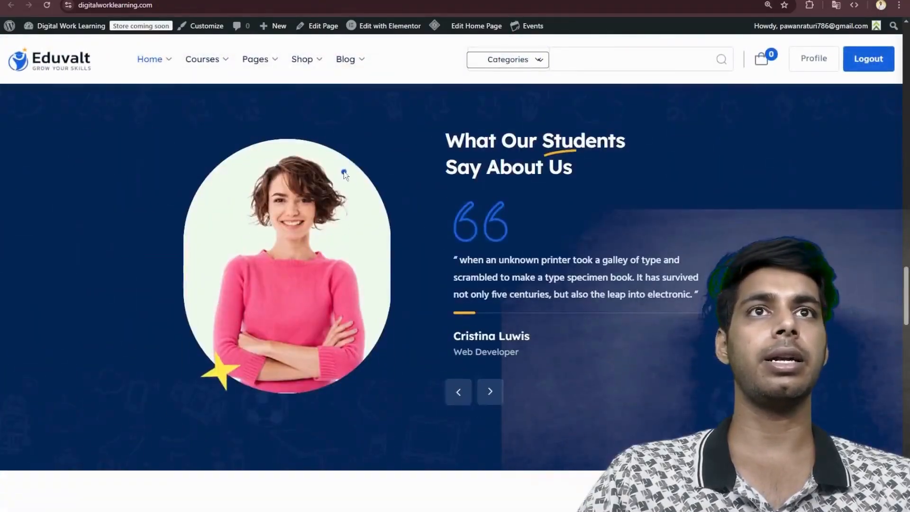
pyautogui.scroll(-12, 344, 174)
pyautogui.moveTo(185, 67)
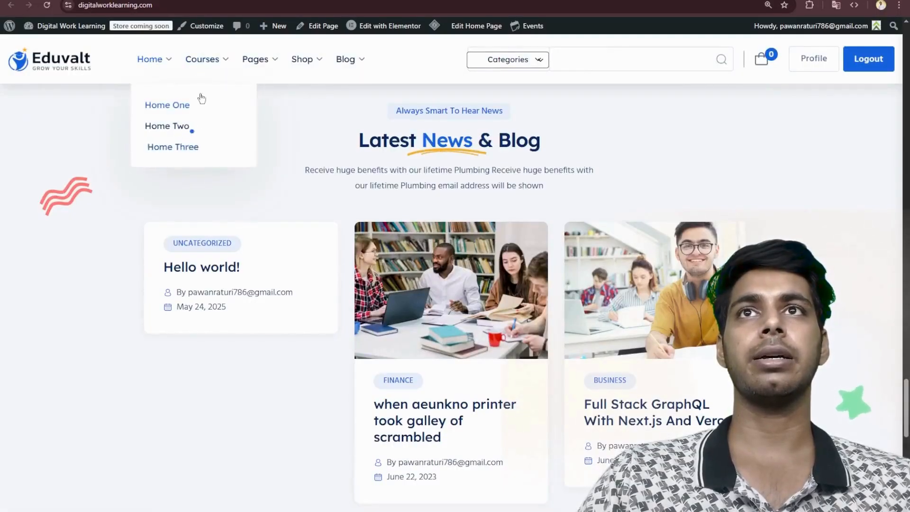
pyautogui.click(175, 124)
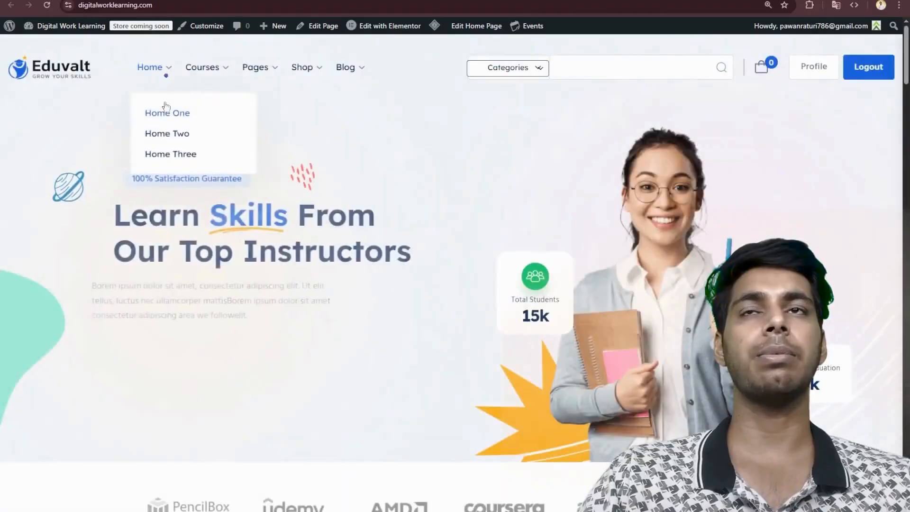
pyautogui.click(187, 152)
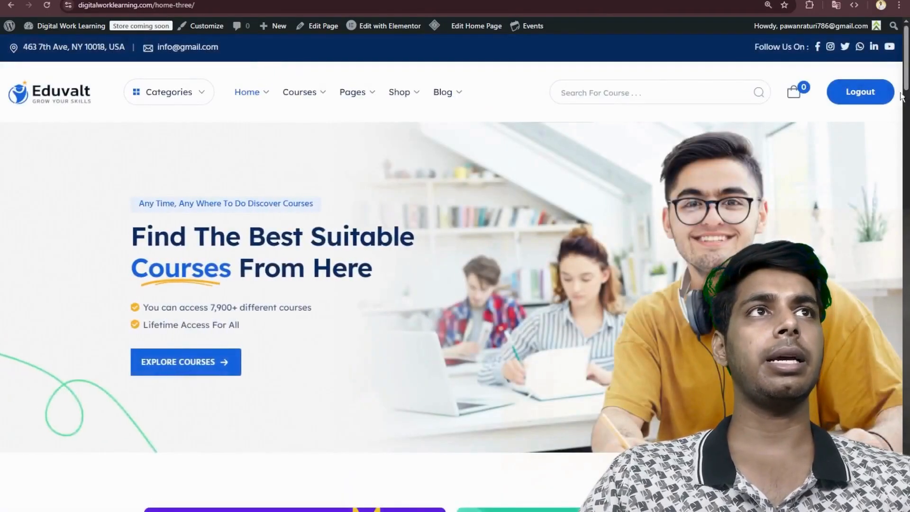
# - Log out of the site on the Home Three page and open the student registration form for signing up
pyautogui.click(849, 97)
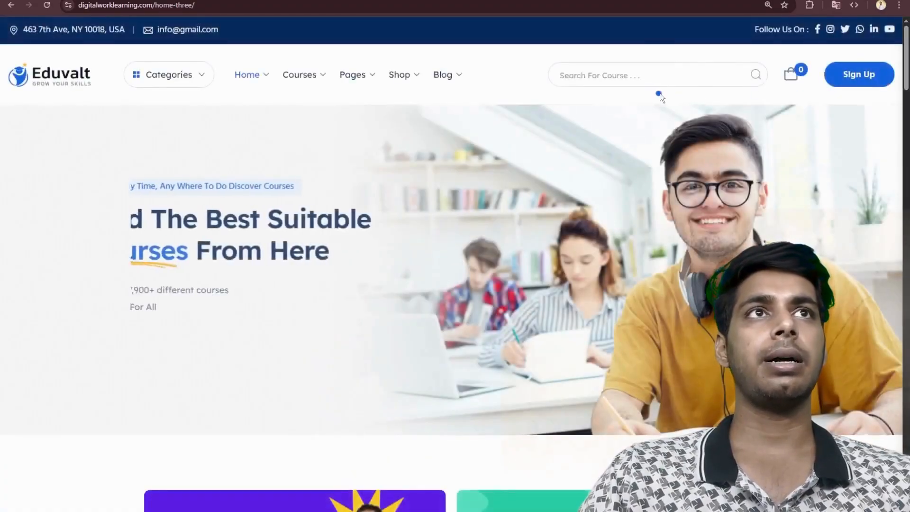
pyautogui.scroll(-5, 654, 97)
pyautogui.scroll(5, 634, 103)
pyautogui.click(864, 78)
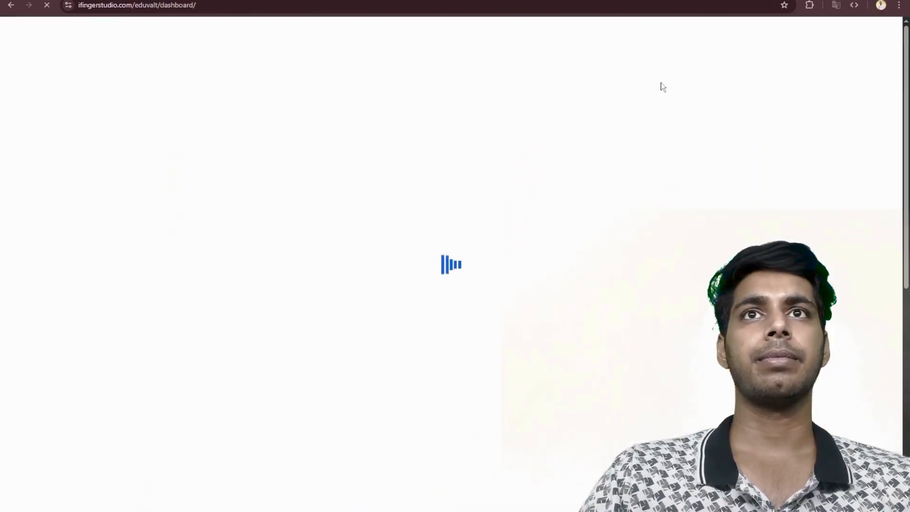
pyautogui.scroll(-4, 633, 117)
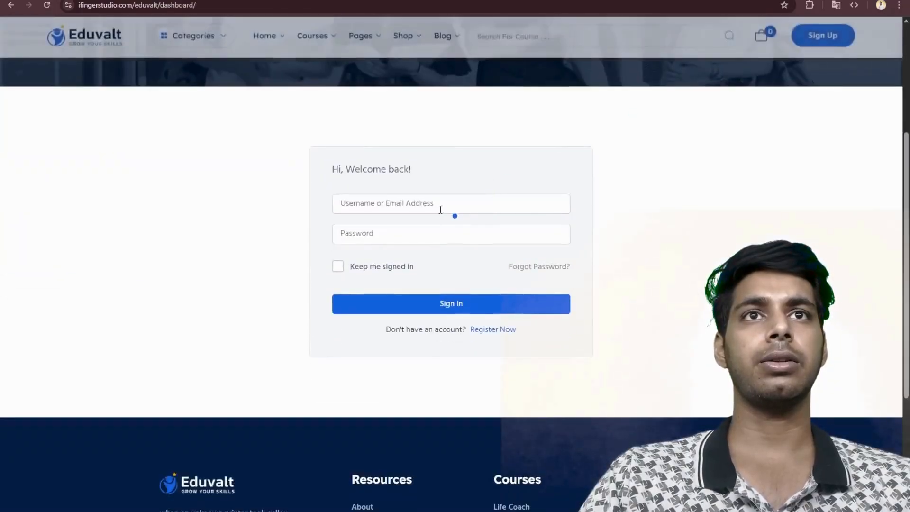
pyautogui.click(439, 199)
pyautogui.click(451, 231)
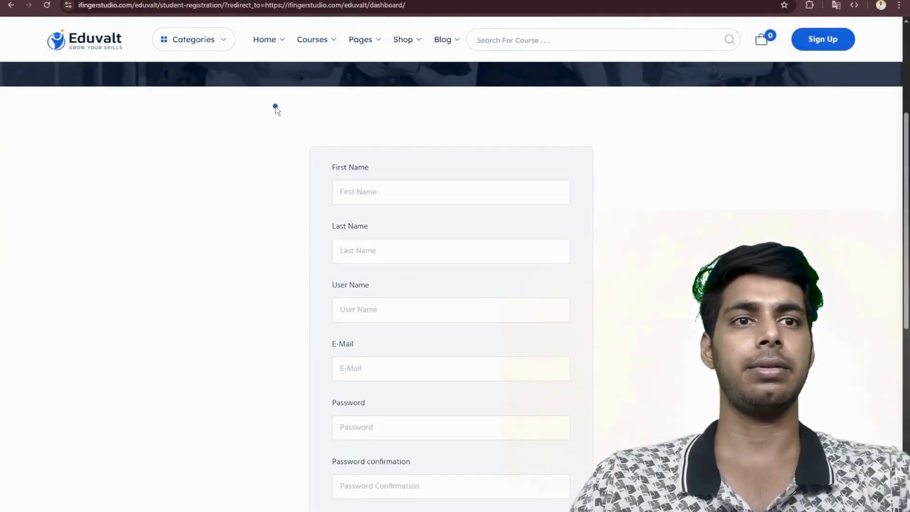
# - Fill in the student's first name, last name, username and e-mail address, trimming the digits and mail domain from the username
pyautogui.click(425, 197)
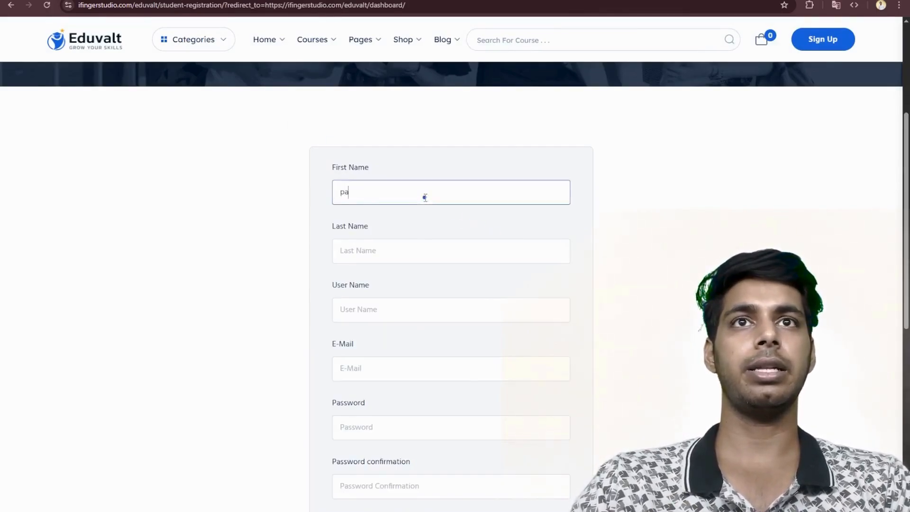
pyautogui.press('Tab')
pyautogui.press('Tab')
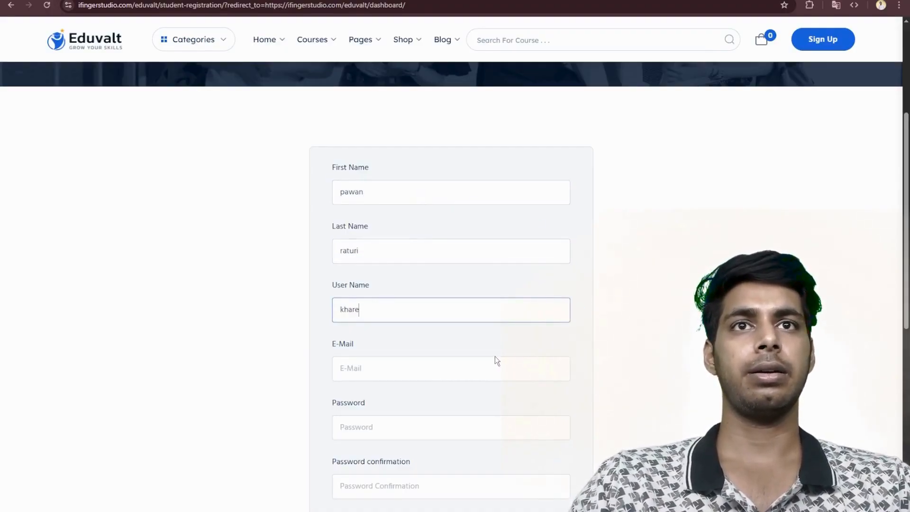
pyautogui.click(415, 339)
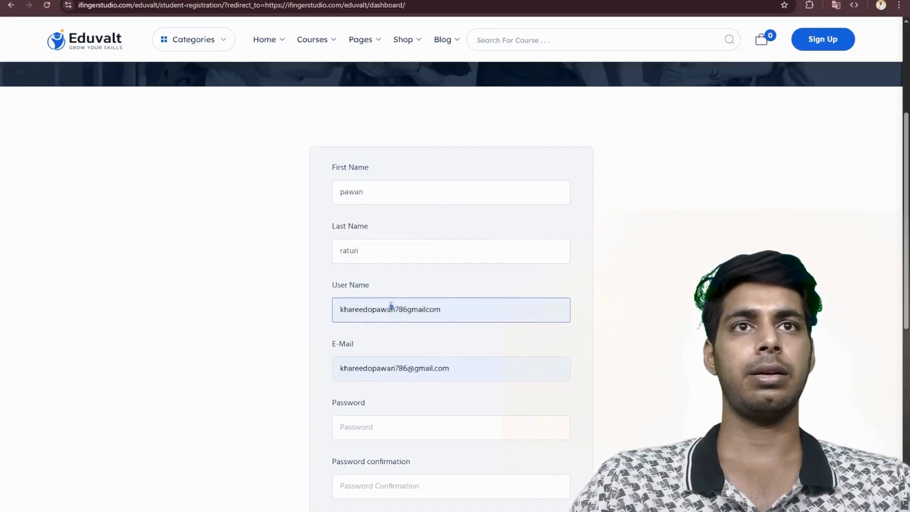
pyautogui.moveTo(391, 308); pyautogui.dragTo(474, 315)
pyautogui.doubleClick(457, 311)
pyautogui.click(394, 311)
pyautogui.press('BackSpace')
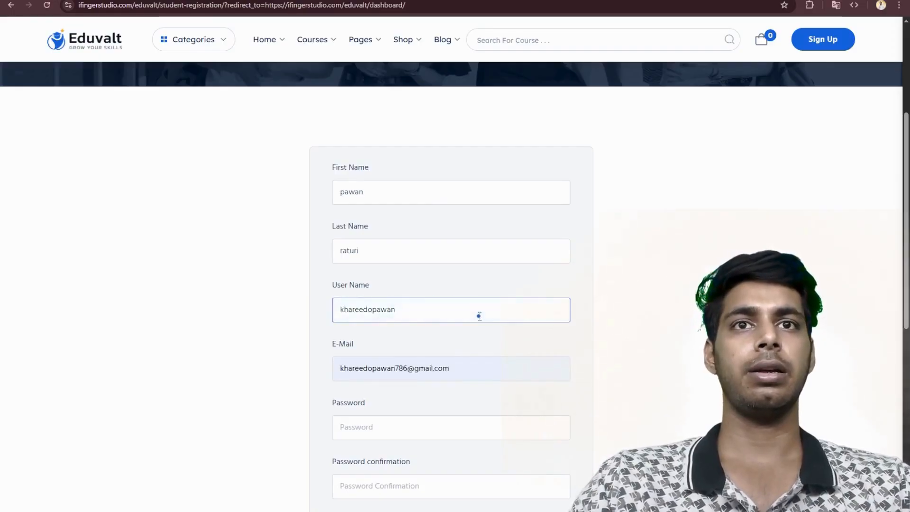
# - Fill in the account password and its confirmation with a suggested password, and register the student account
pyautogui.click(472, 433)
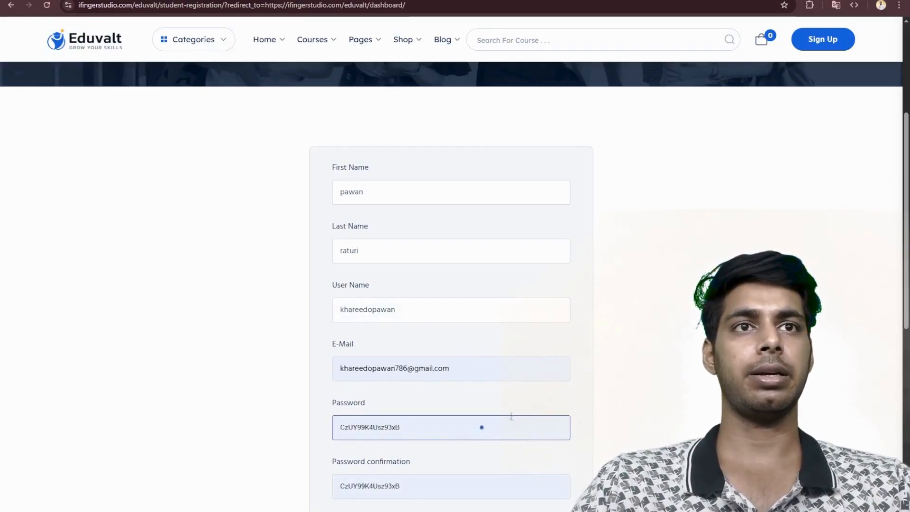
pyautogui.click(569, 406)
pyautogui.scroll(-5, 569, 406)
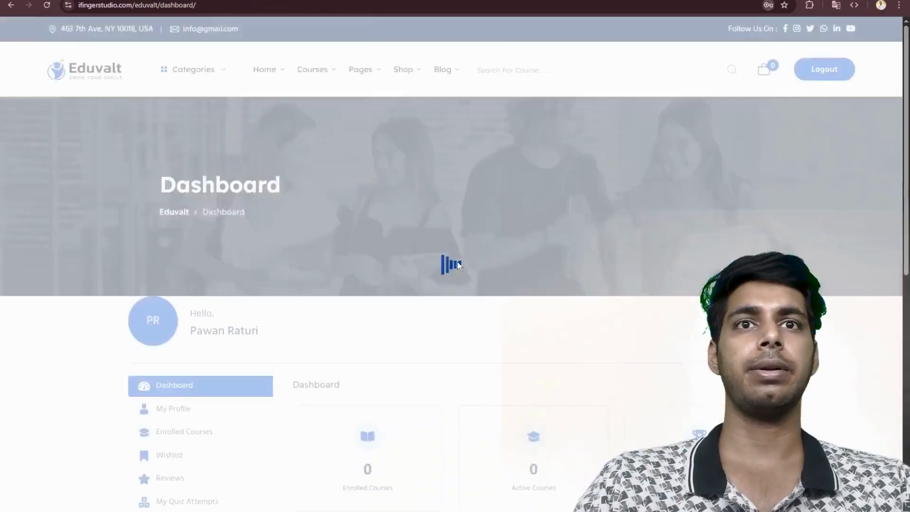
# - Look over the student dashboard's course overview, the My Profile page and the Enrolled Courses page
pyautogui.scroll(-4, 458, 262)
pyautogui.scroll(-4, 621, 286)
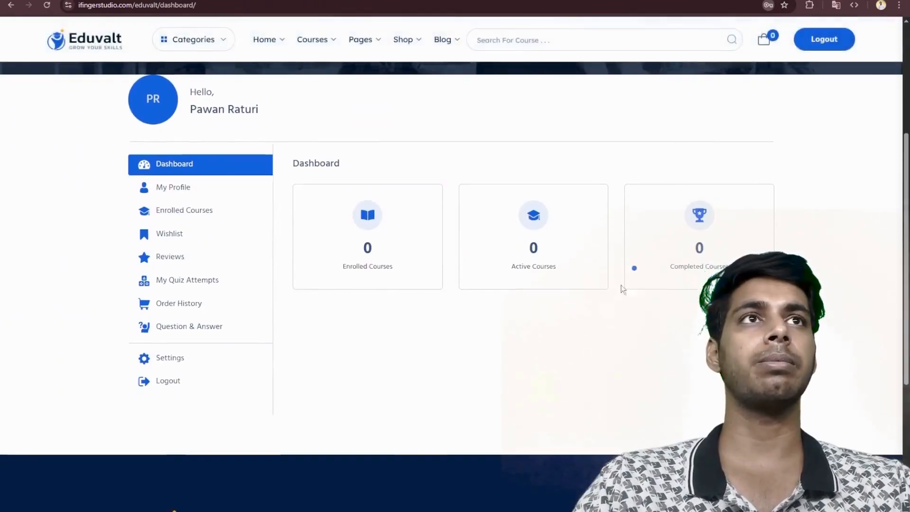
pyautogui.scroll(4, 441, 206)
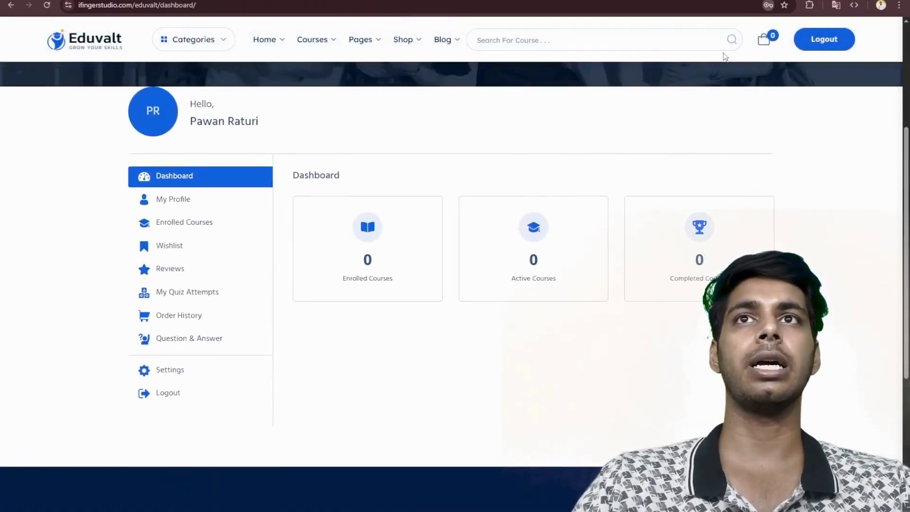
pyautogui.scroll(4, 406, 250)
pyautogui.scroll(-5, 380, 246)
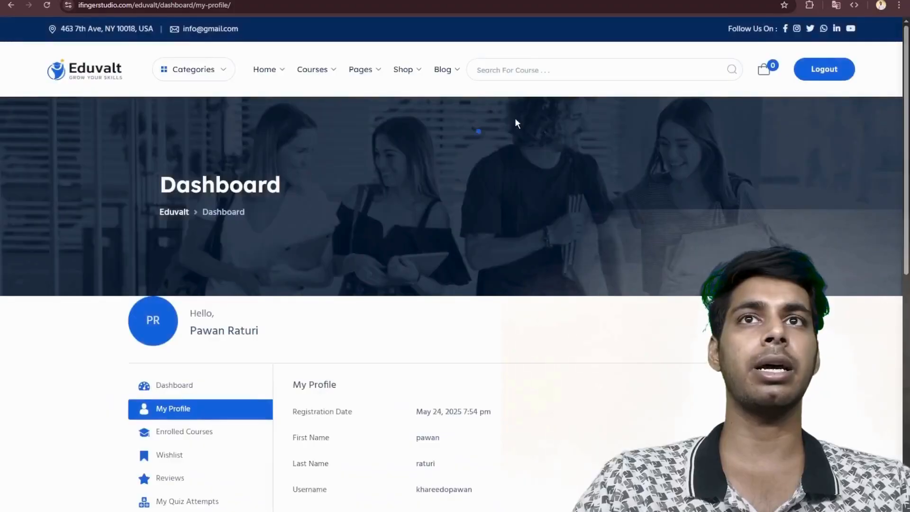
pyautogui.scroll(-4, 593, 231)
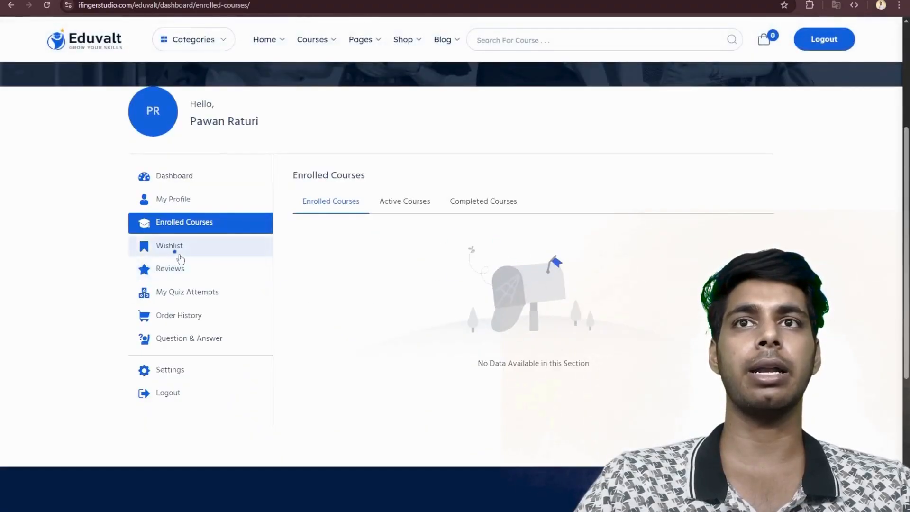
# - View the student's quiz attempts page and examine the profile fields on the dashboard's Settings page
pyautogui.click(203, 295)
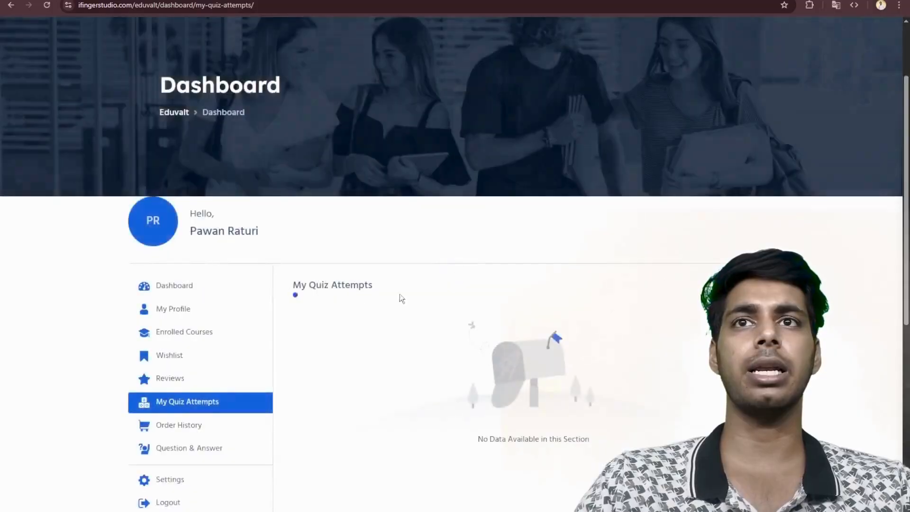
pyautogui.scroll(-4, 400, 296)
pyautogui.click(171, 270)
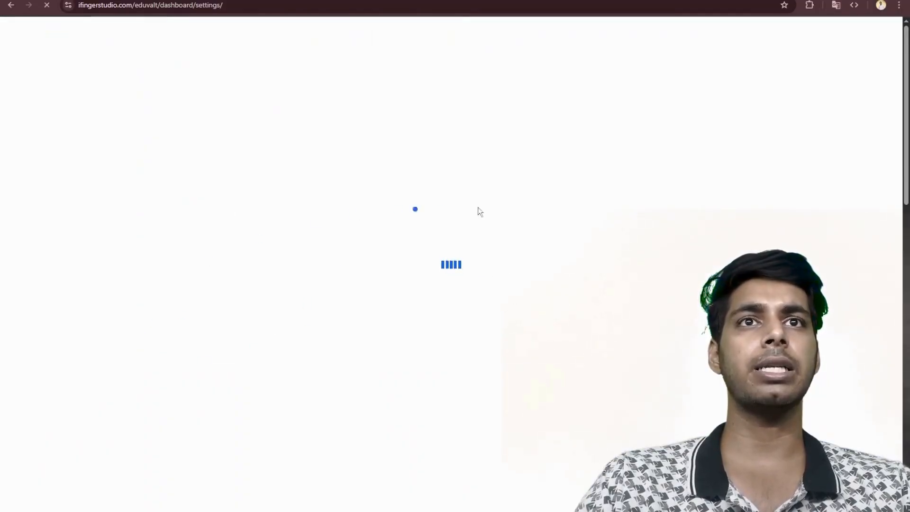
pyautogui.scroll(-12, 379, 341)
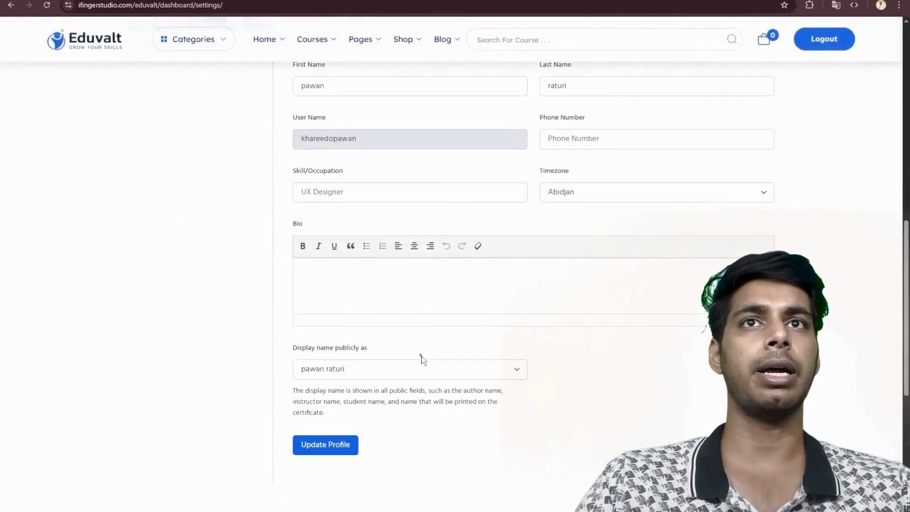
pyautogui.scroll(-3, 497, 299)
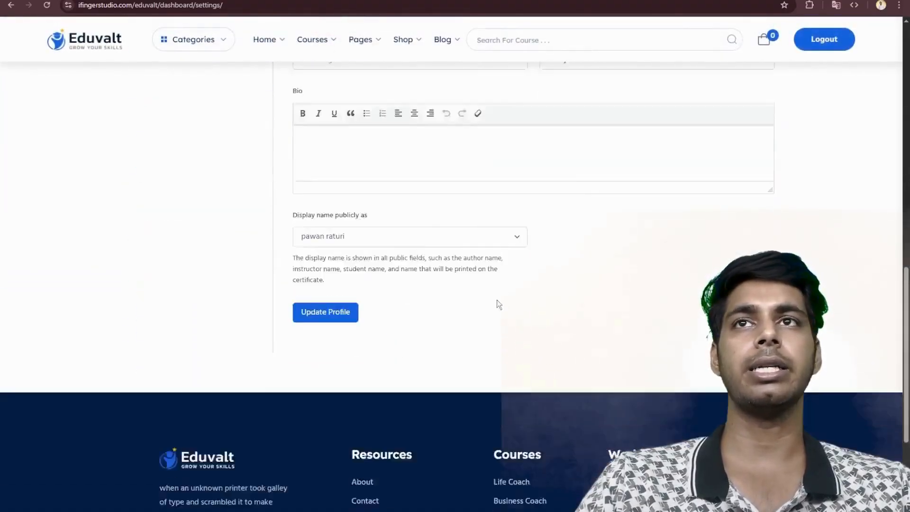
pyautogui.scroll(8, 471, 301)
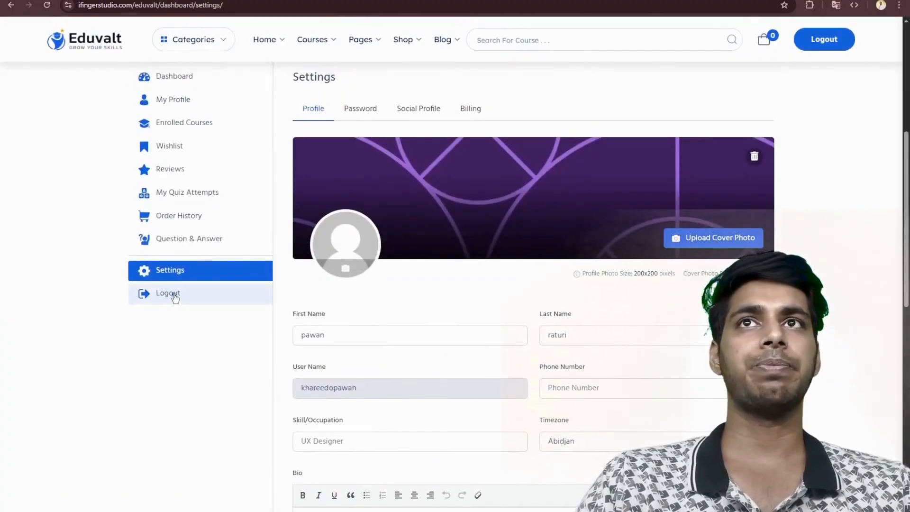
# - Log out of the student account from the dashboard's Settings page
pyautogui.scroll(4, 173, 294)
pyautogui.scroll(-3, 173, 297)
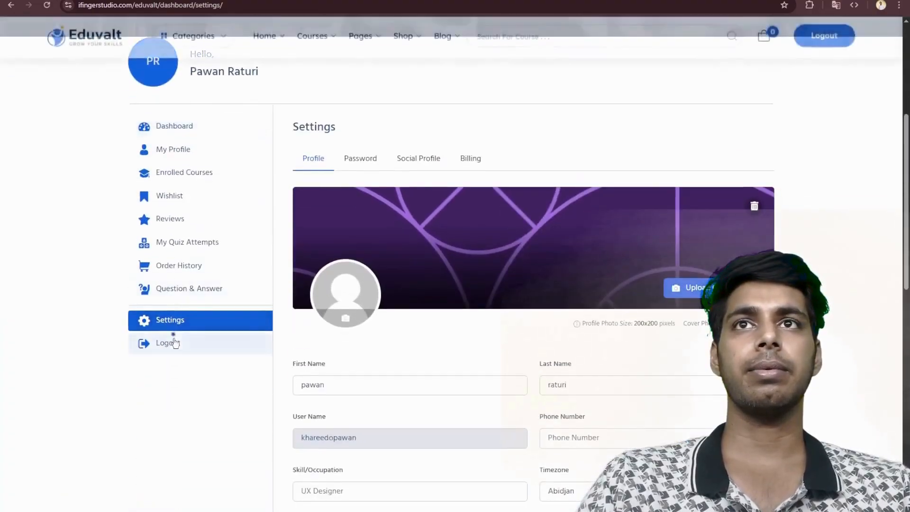
pyautogui.click(174, 340)
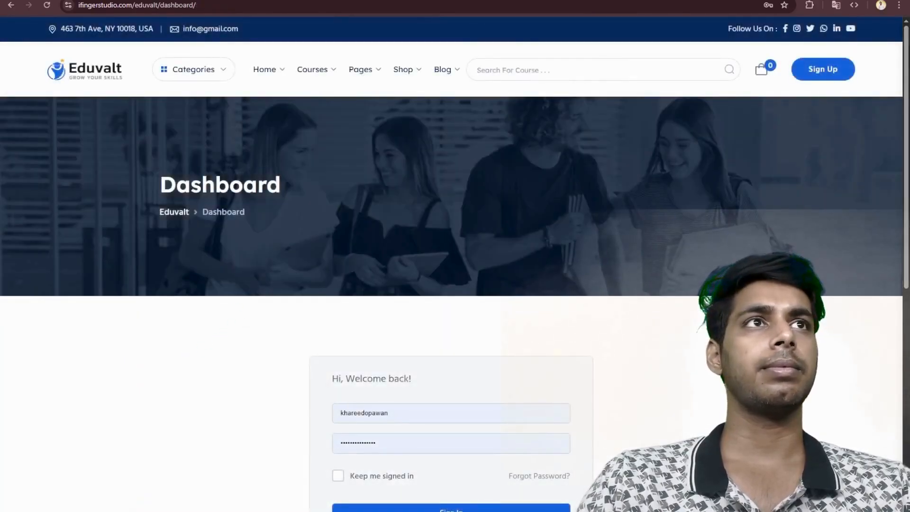
# - Open the site's student-registration page in place of the dashboard address and look over its form fields
pyautogui.doubleClick(175, 6)
pyautogui.write('student-regist')
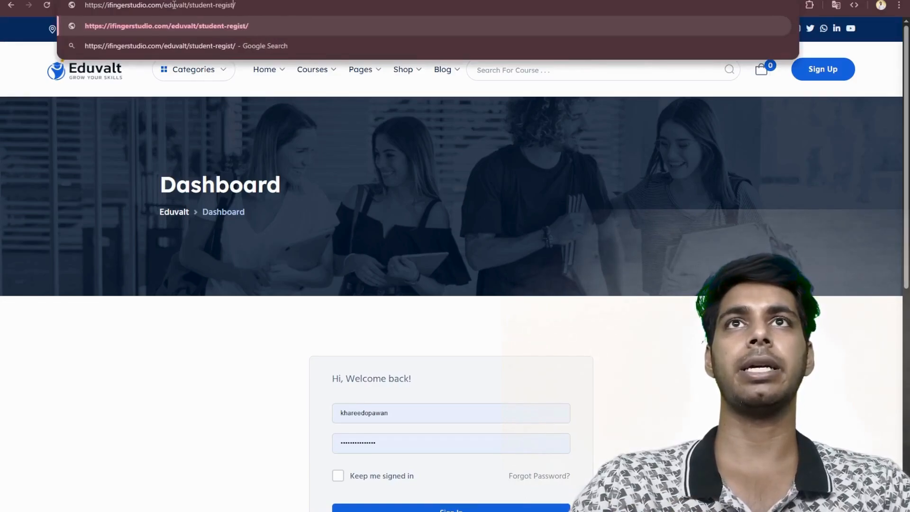
pyautogui.write('ration')
pyautogui.press('Return')
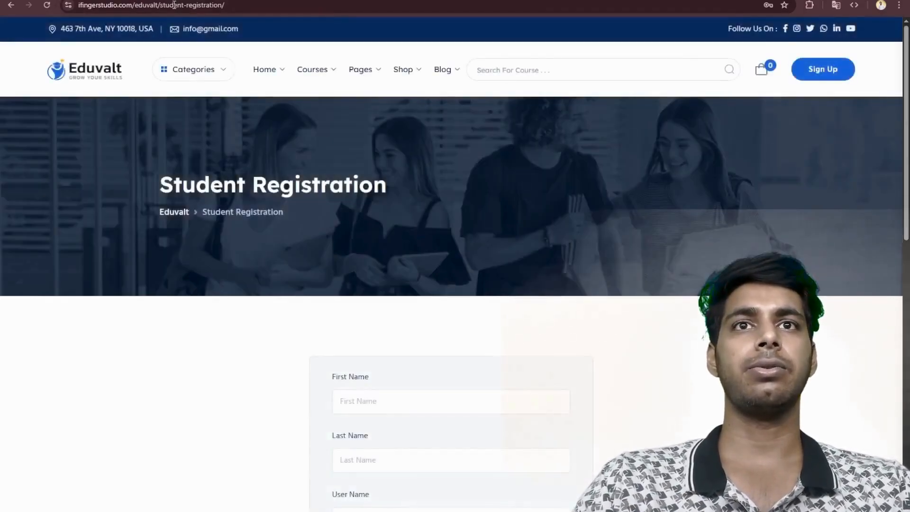
pyautogui.scroll(-3, 392, 230)
pyautogui.scroll(-8, 422, 243)
pyautogui.scroll(10, 427, 252)
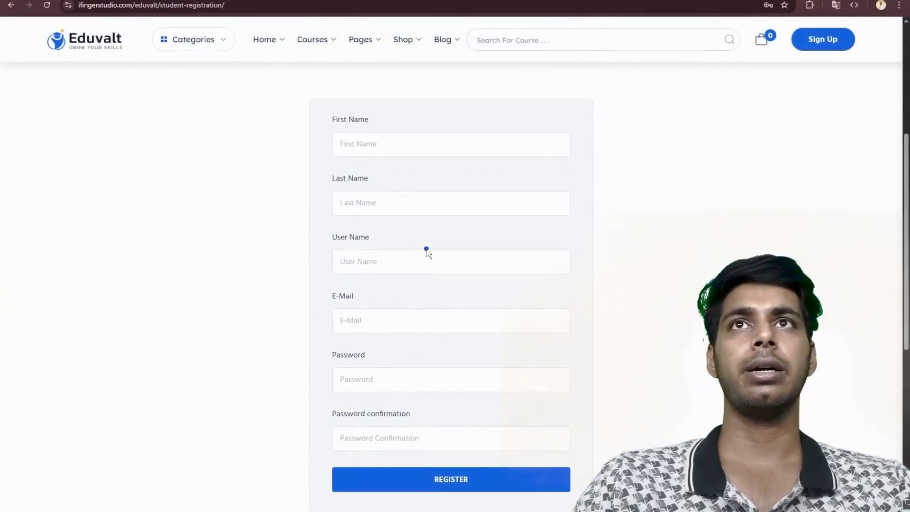
# - Try to open a tutor-registration page by replacing "student" with "tutor" in the page address
pyautogui.doubleClick(174, 5)
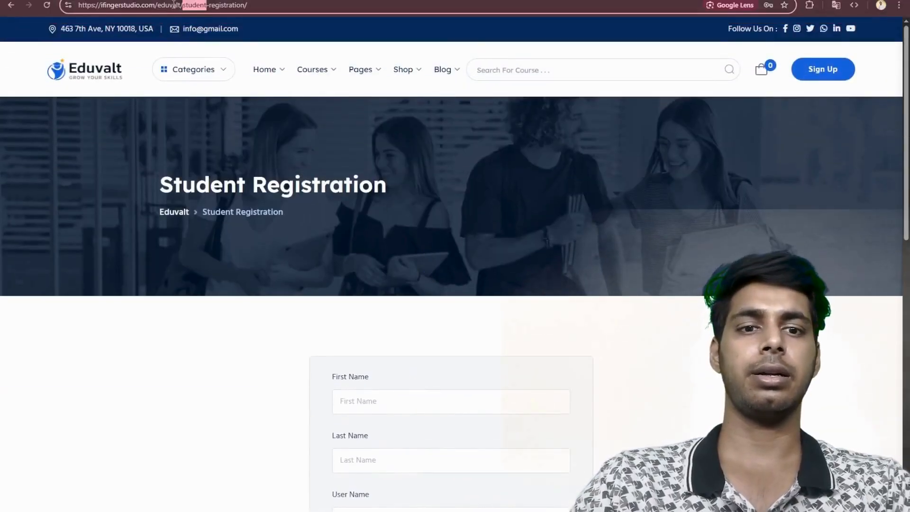
pyautogui.write('tutor')
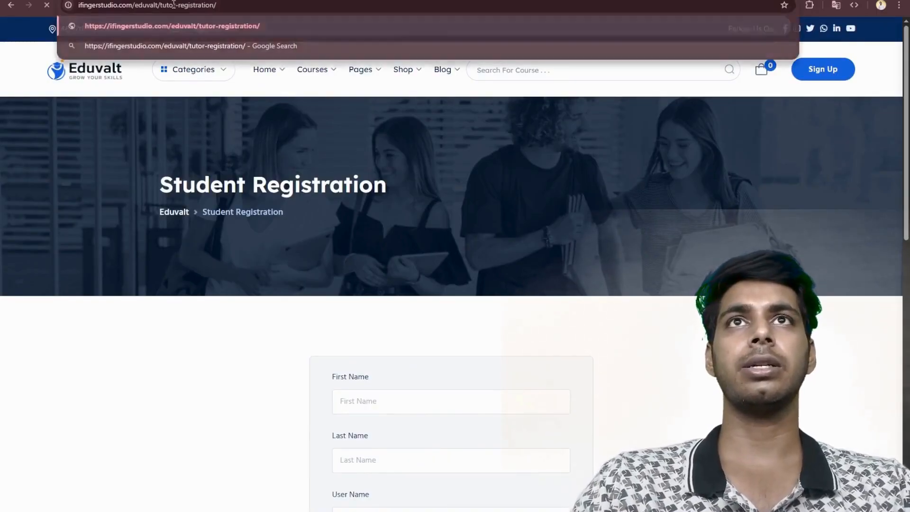
pyautogui.press('Return')
pyautogui.scroll(-5, 505, 379)
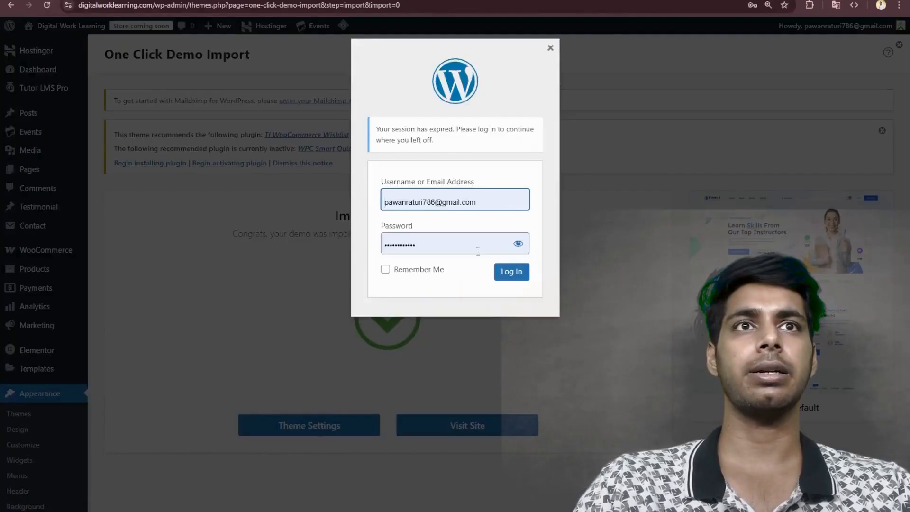
# - Log back in to the Digital Work Learning WordPress admin with the account e-mail and password, and open the list of all pages
pyautogui.click(514, 273)
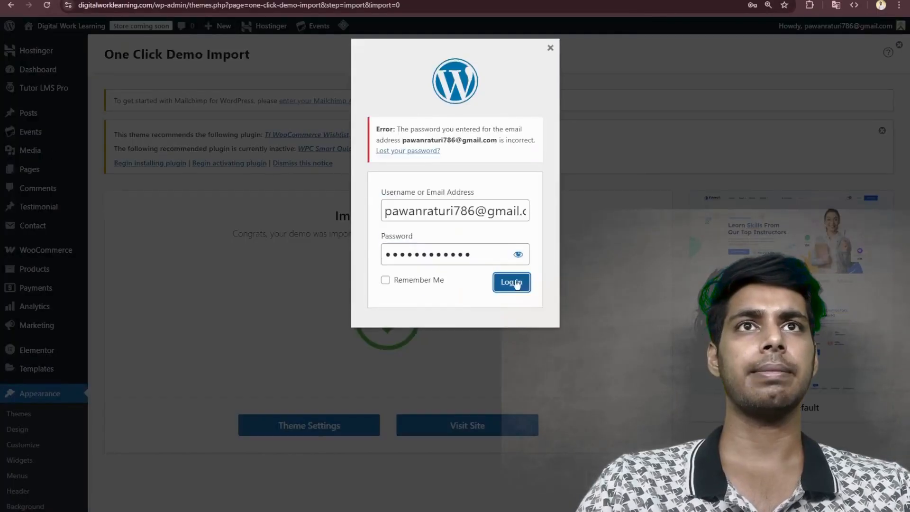
pyautogui.click(517, 282)
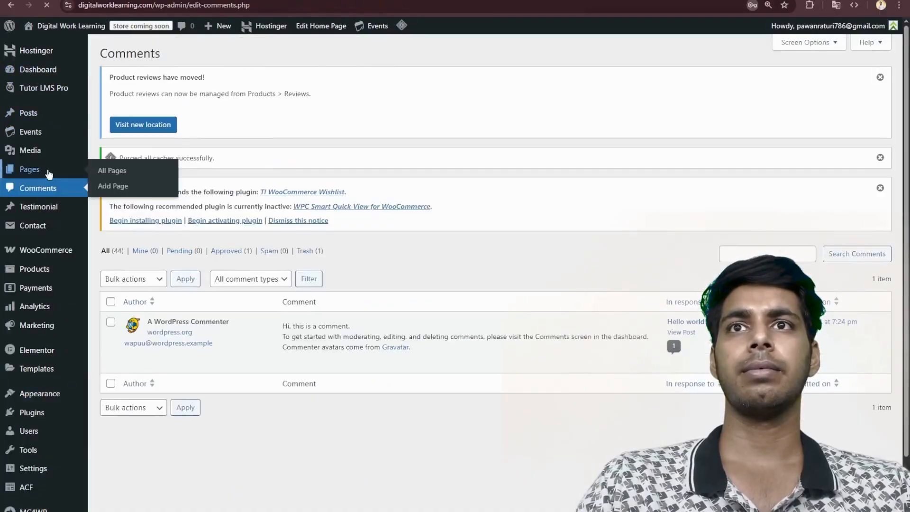
pyautogui.click(47, 171)
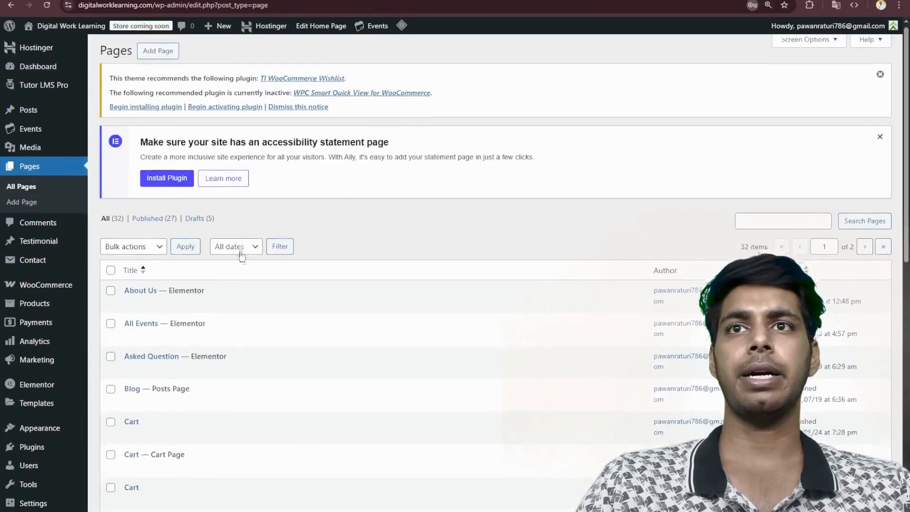
# - Find the first Instructor Registration page in the list and view it on the live site, reading its content
pyautogui.scroll(-6, 240, 256)
pyautogui.scroll(-3, 241, 256)
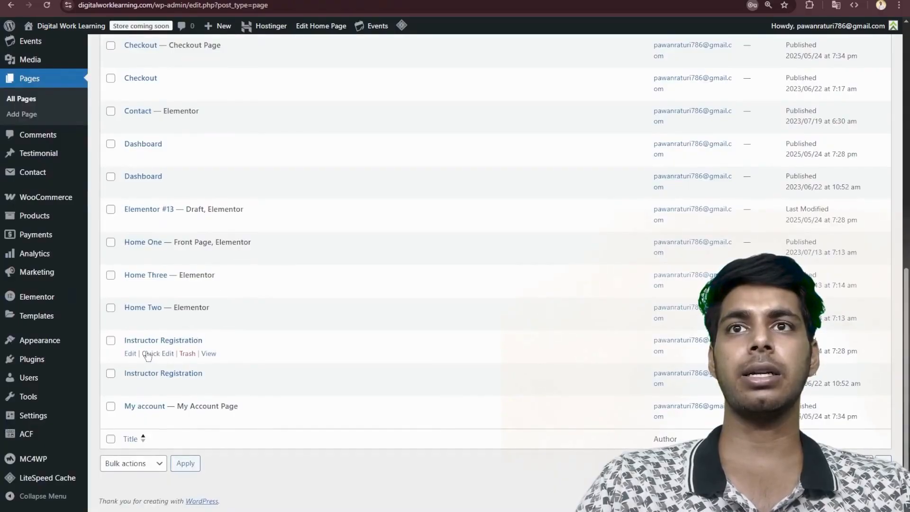
pyautogui.click(157, 354)
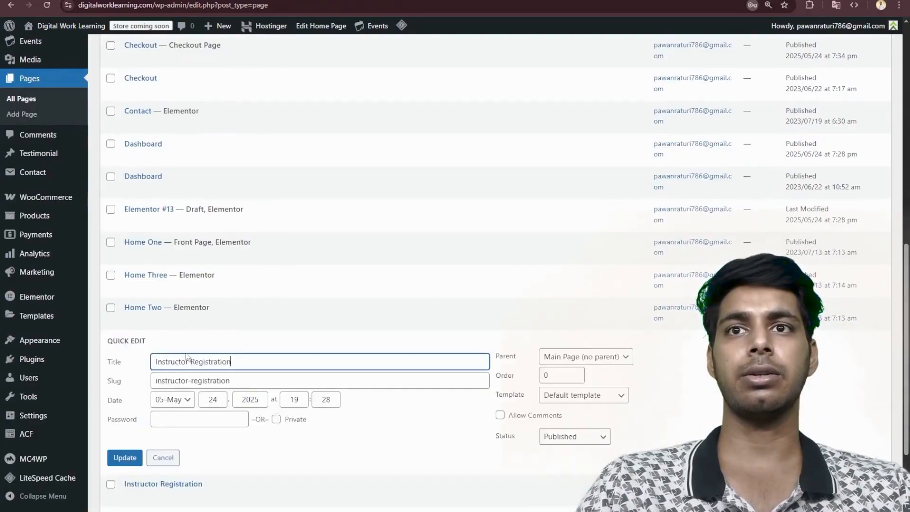
pyautogui.click(159, 457)
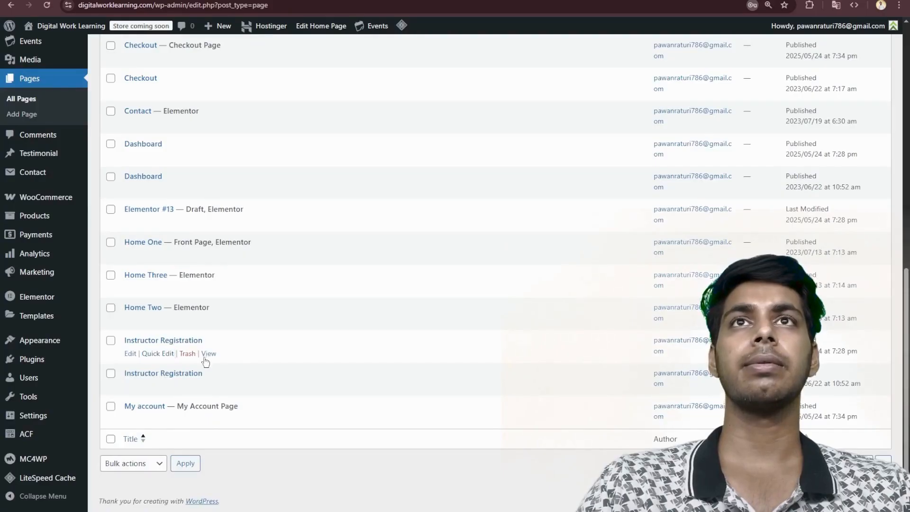
pyautogui.scroll(-5, 351, 332)
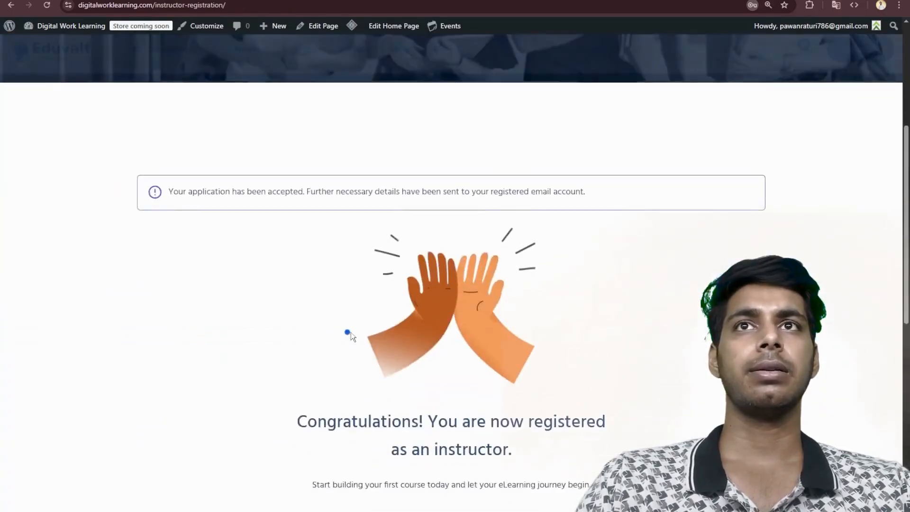
pyautogui.scroll(-3, 354, 327)
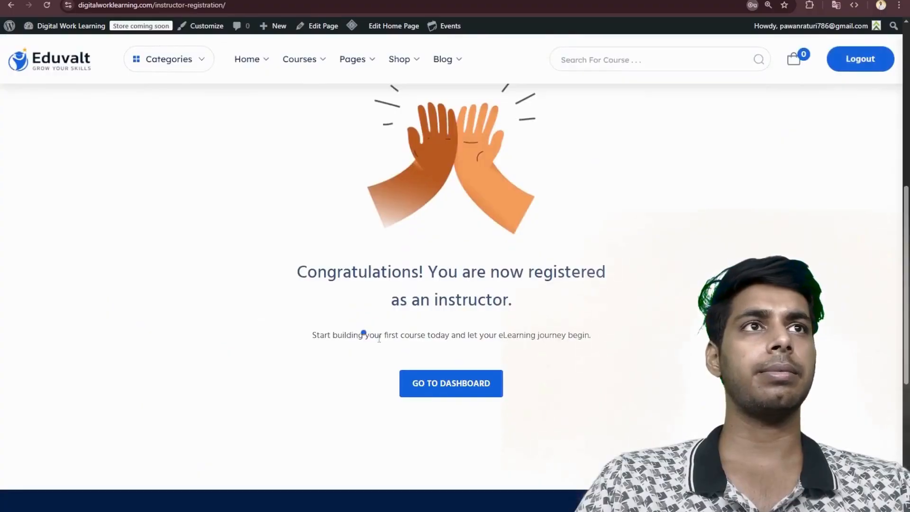
pyautogui.scroll(3, 508, 266)
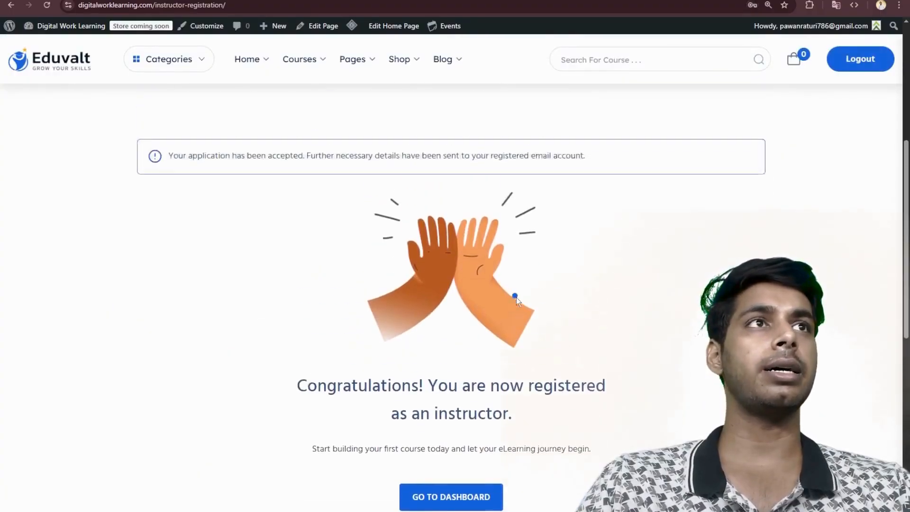
pyautogui.scroll(-3, 759, 213)
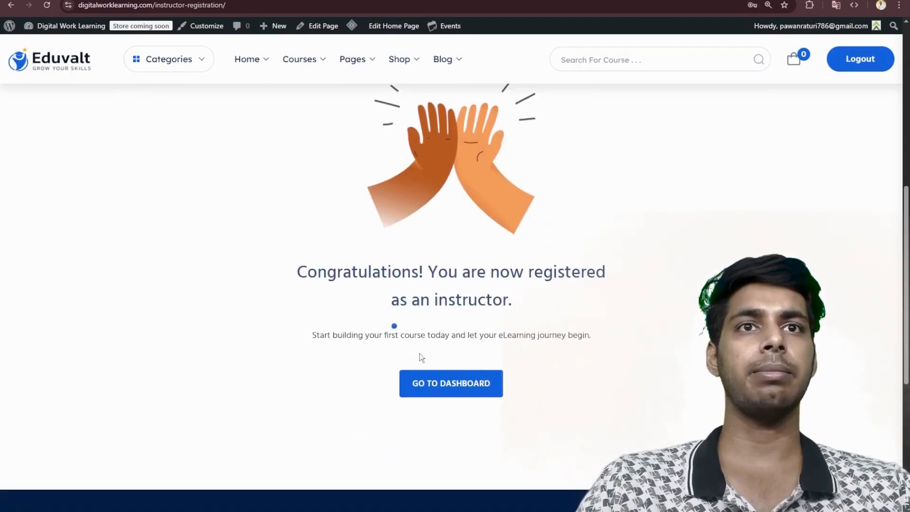
# - Log out on the Instructor Registration page and look over the fields of its sign-up form
pyautogui.click(861, 60)
pyautogui.scroll(-10, 228, 221)
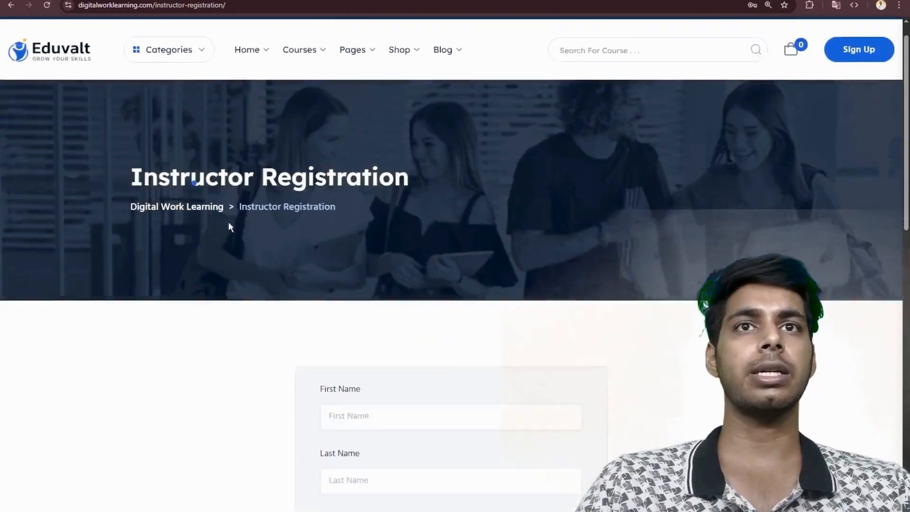
pyautogui.scroll(-4, 228, 223)
pyautogui.scroll(9, 229, 224)
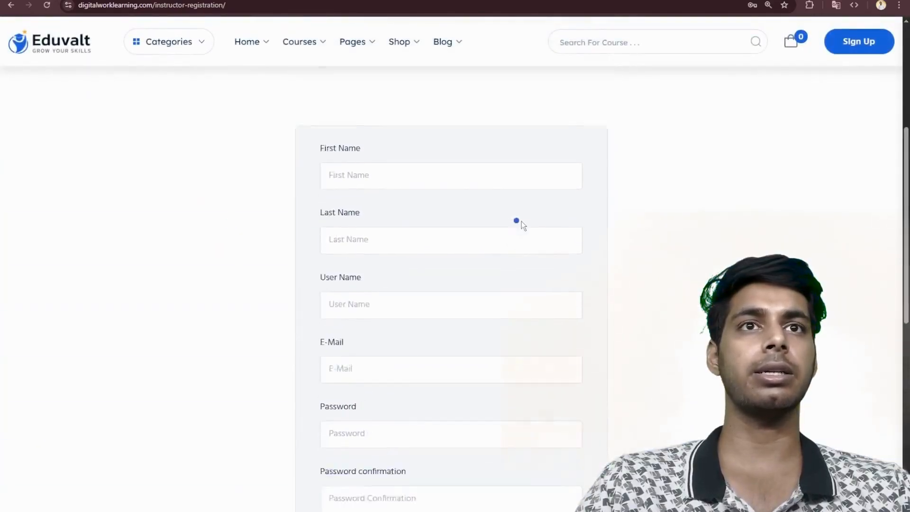
pyautogui.scroll(-4, 521, 221)
pyautogui.scroll(5, 527, 227)
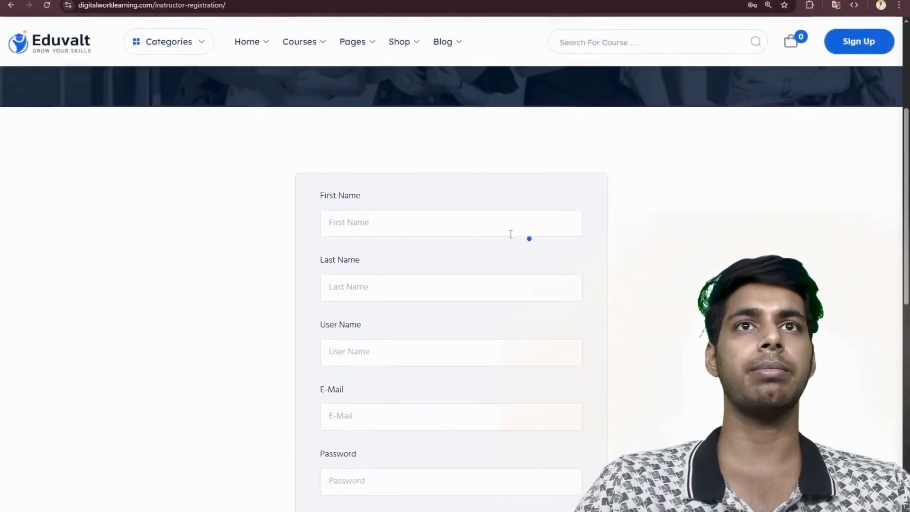
# - Fill in the instructor form with first name "instructor", last name "test", user name "instructor" and the contact's e-mail
pyautogui.click(398, 215)
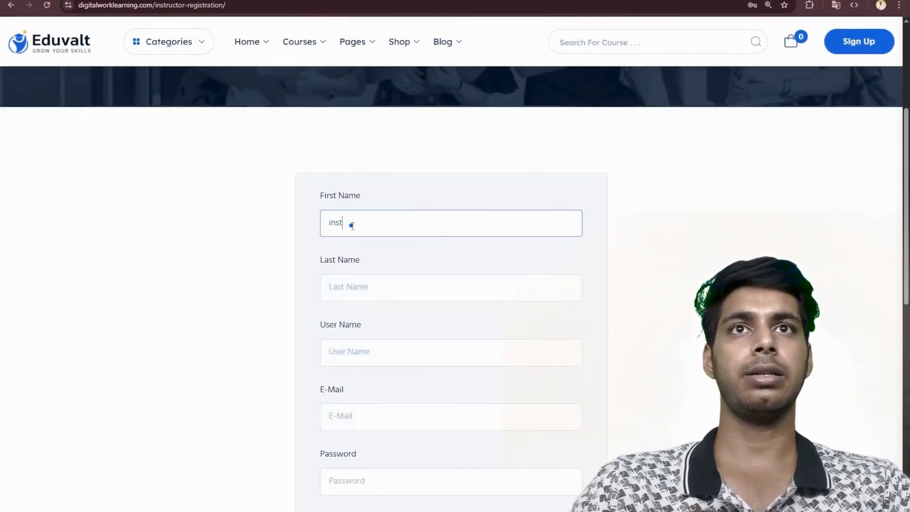
pyautogui.write('instruct')
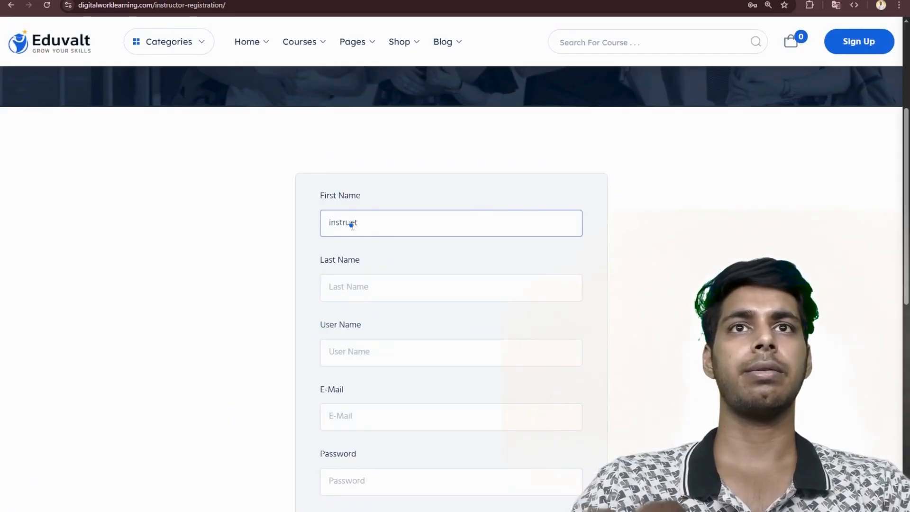
pyautogui.write('or')
pyautogui.press('Tab')
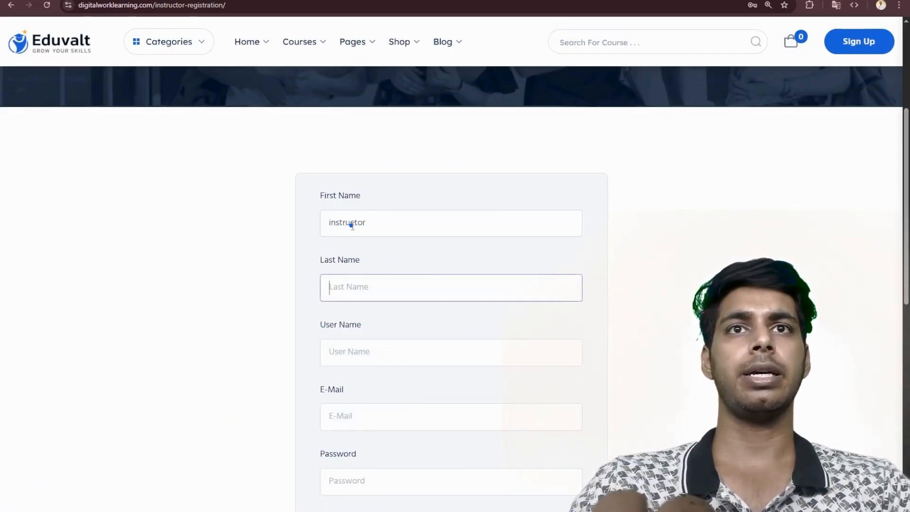
pyautogui.write('test')
pyautogui.press('Tab')
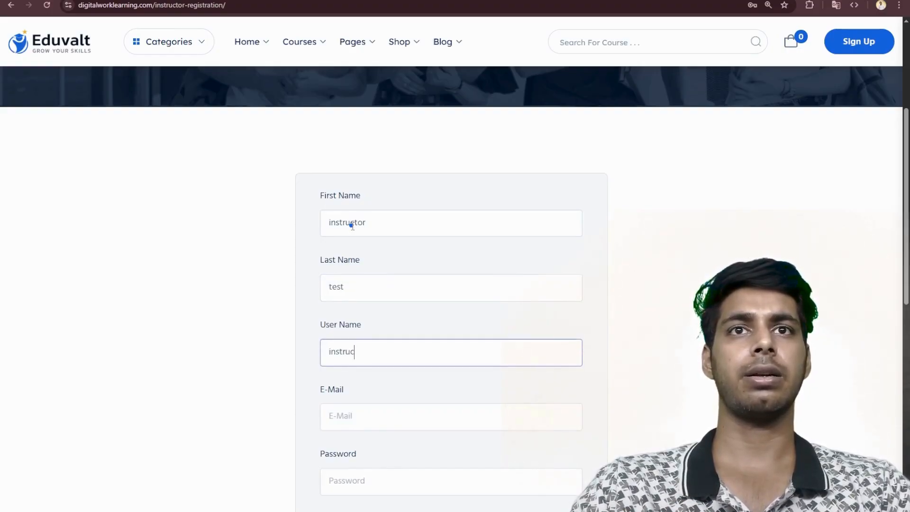
pyautogui.press('Tab')
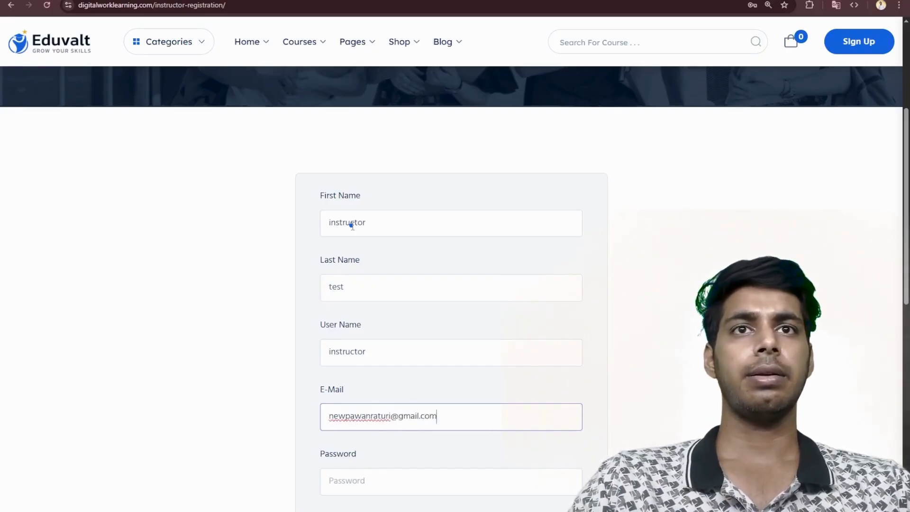
# - Fill in the account password and its confirmation with a suggested password, and register as an instructor
pyautogui.scroll(-4, 377, 235)
pyautogui.click(379, 291)
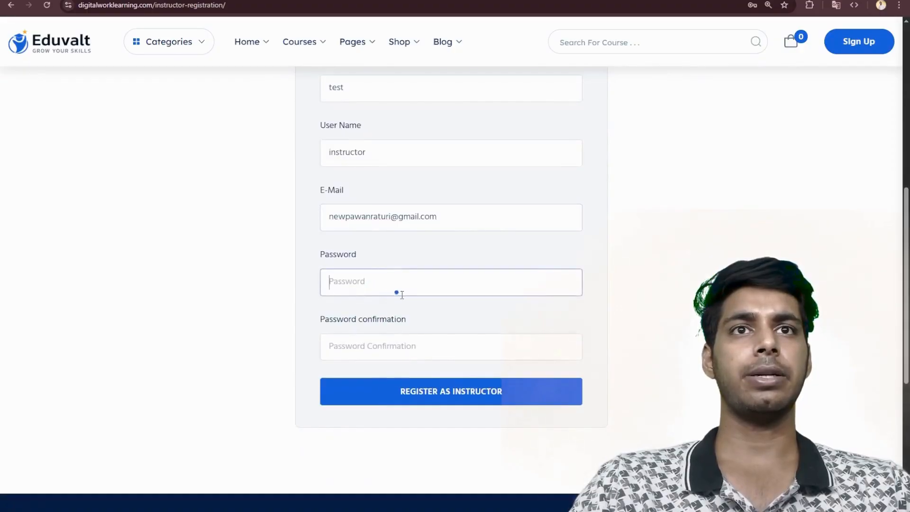
pyautogui.click(413, 345)
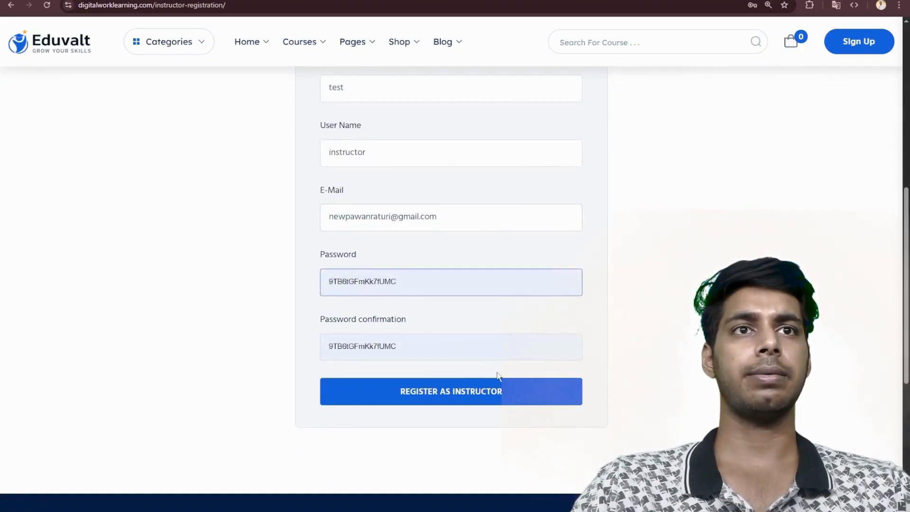
pyautogui.click(428, 388)
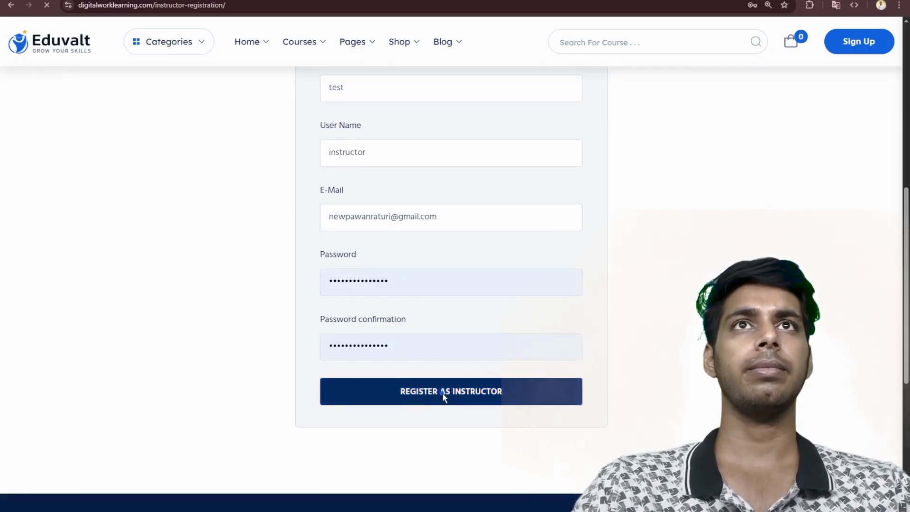
# - Read the application notice and confirmation text on the page shown after registering as an instructor
pyautogui.scroll(-3, 442, 393)
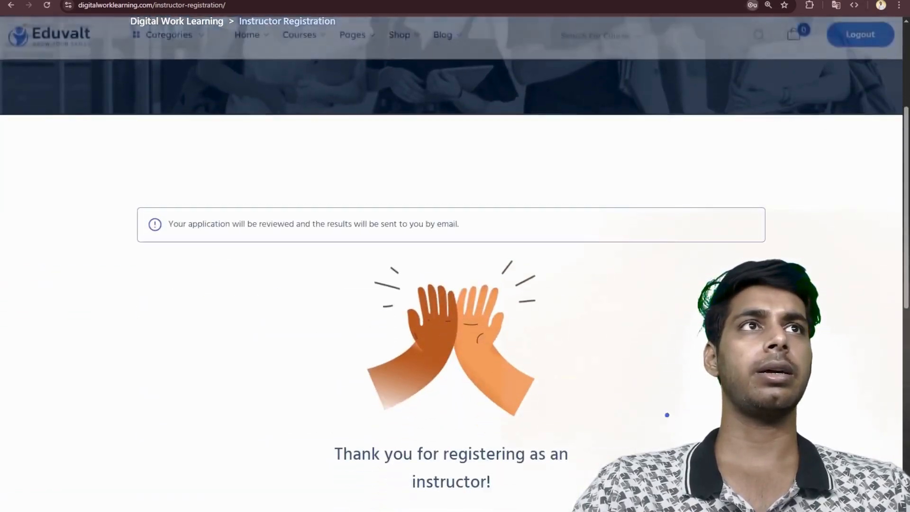
pyautogui.scroll(4, 667, 414)
pyautogui.scroll(-5, 582, 278)
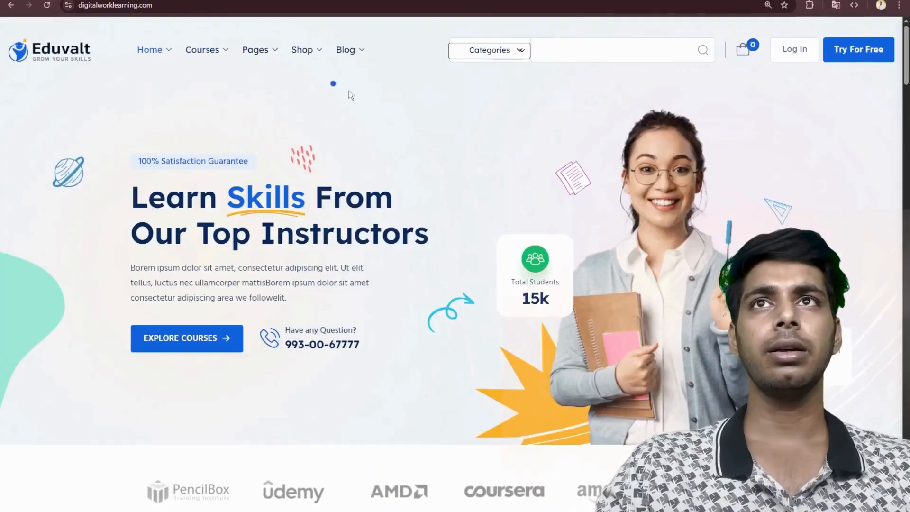
# - Look over the Digital Work Learning home page, from the statistics and featured courses to the testimonial and instructor sections
pyautogui.scroll(-5, 228, 95)
pyautogui.scroll(-10, 232, 101)
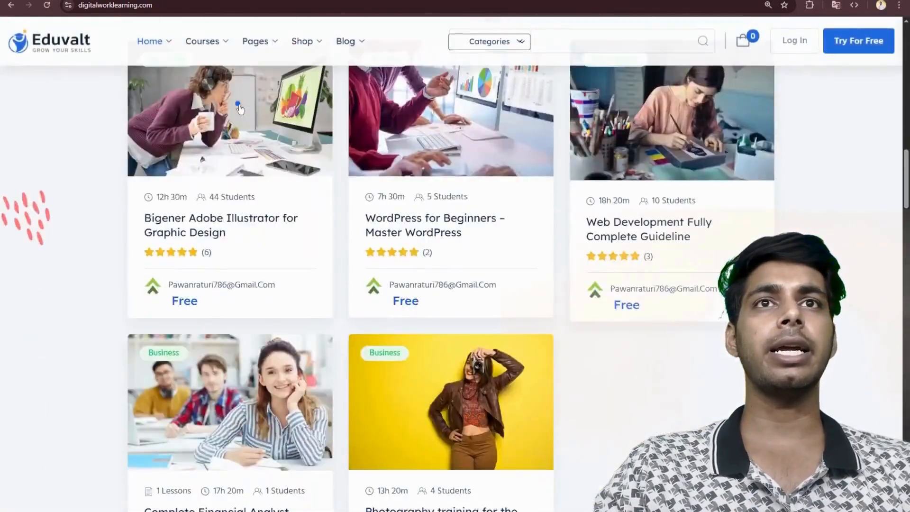
pyautogui.scroll(5, 546, 192)
pyautogui.scroll(12, 545, 189)
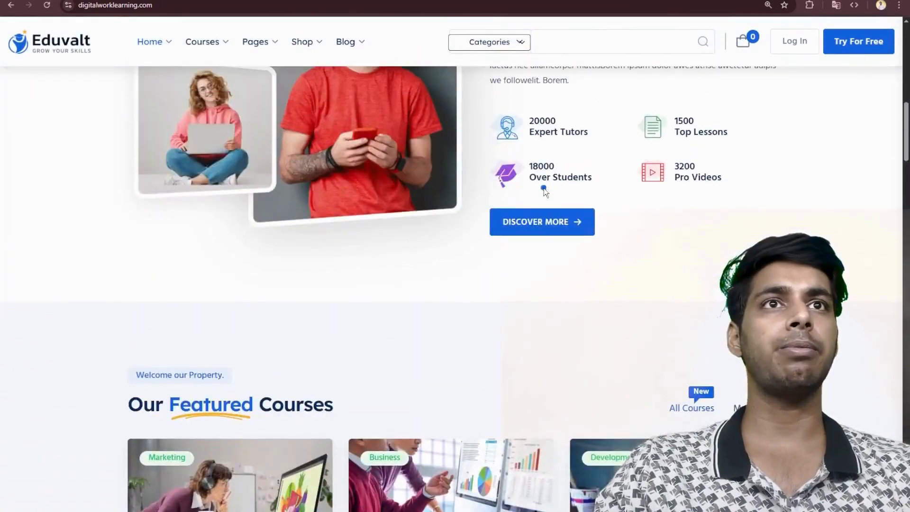
pyautogui.scroll(-9, 534, 180)
pyautogui.scroll(-15, 536, 186)
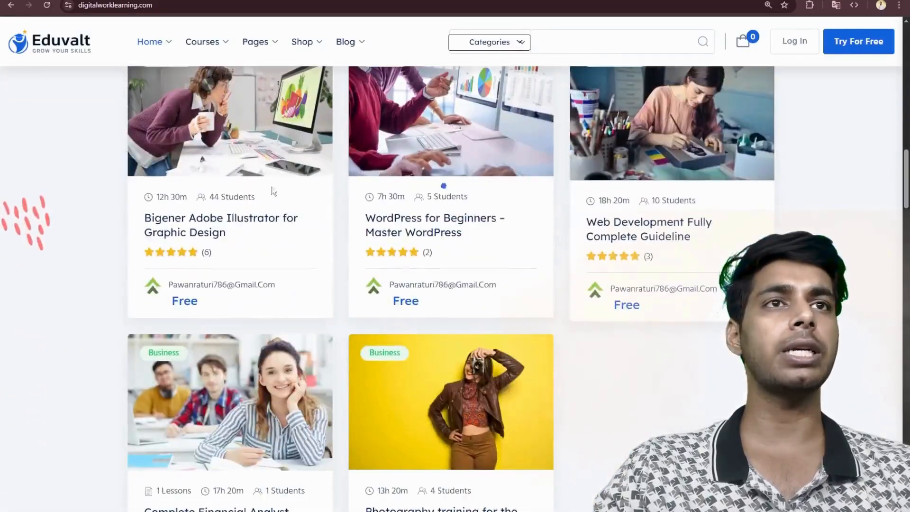
pyautogui.scroll(-15, 634, 194)
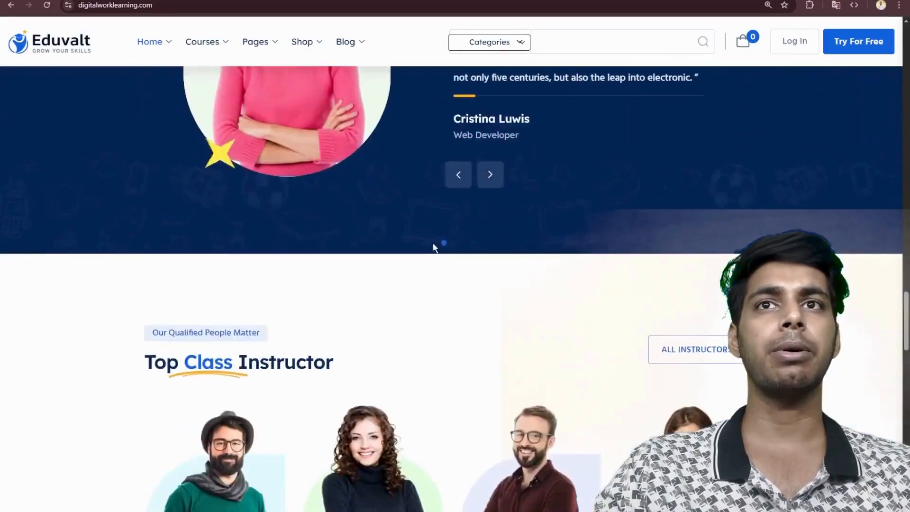
# - Review the Digital Work Learning home page again, covering the instructor, news and blog, hero, statistics and featured courses sections
pyautogui.scroll(20, 687, 229)
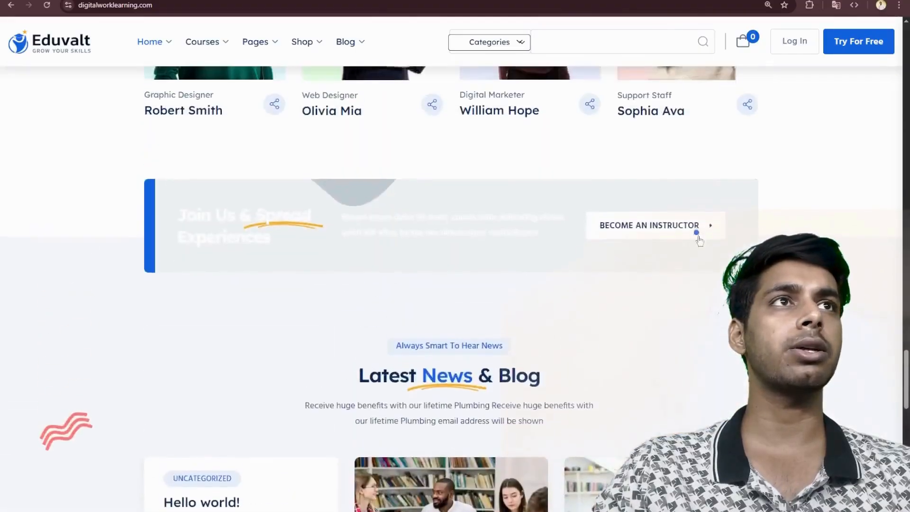
pyautogui.scroll(20, 276, 189)
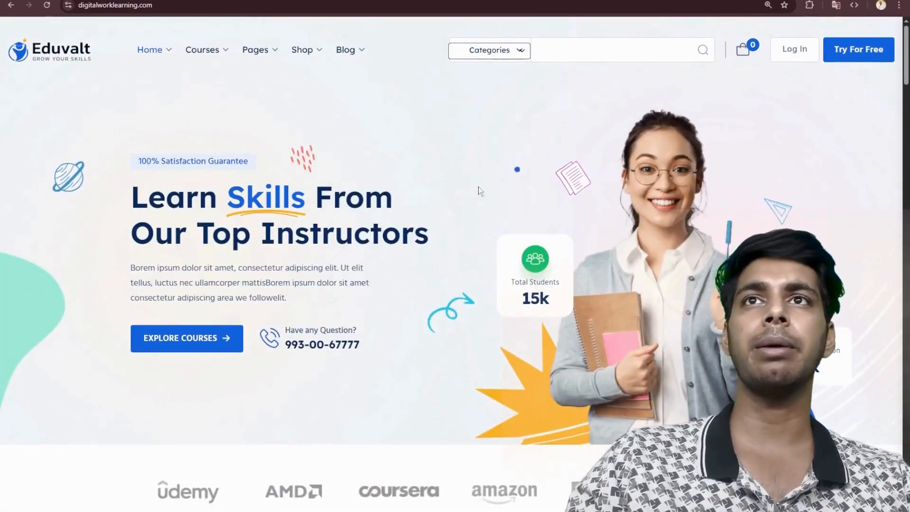
pyautogui.scroll(-7, 371, 211)
pyautogui.scroll(-5, 368, 220)
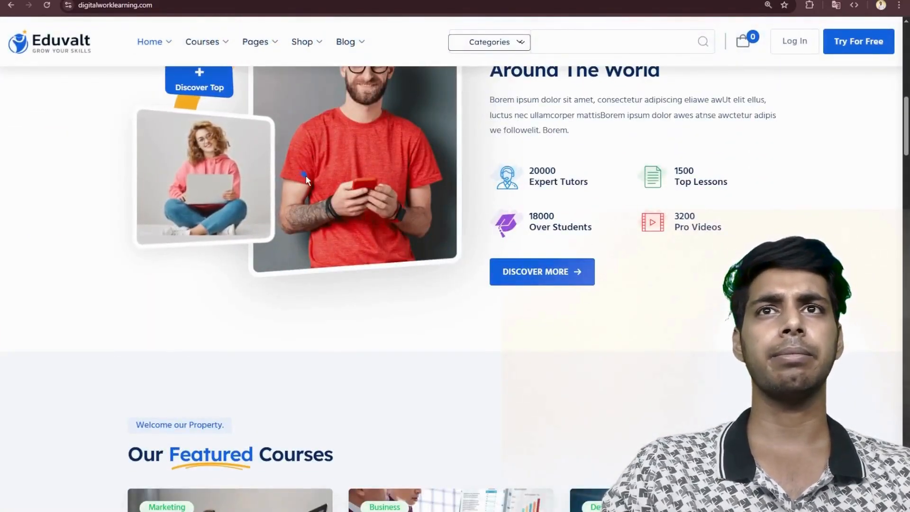
pyautogui.scroll(-10, 306, 177)
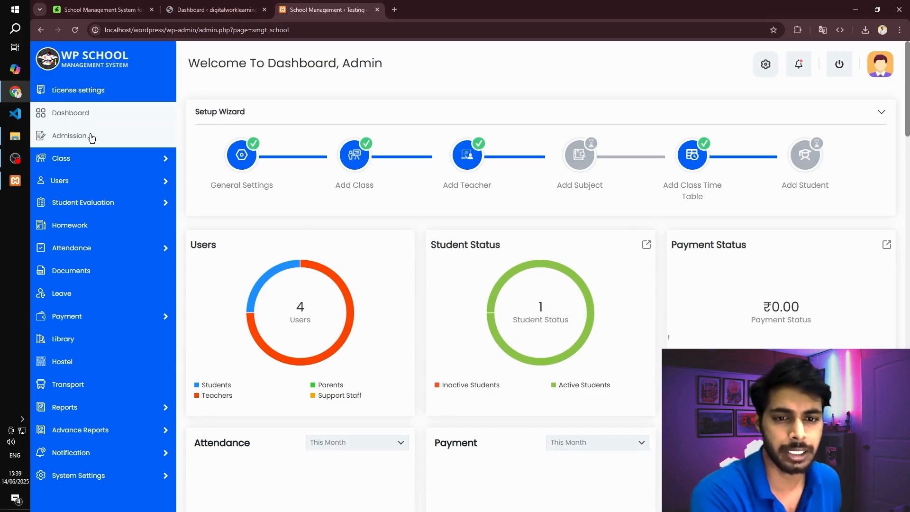
# - Look over the WP School dashboard on the local site, including its class, student evaluation and attendance modules
pyautogui.scroll(-2, 95, 142)
pyautogui.moveTo(102, 163)
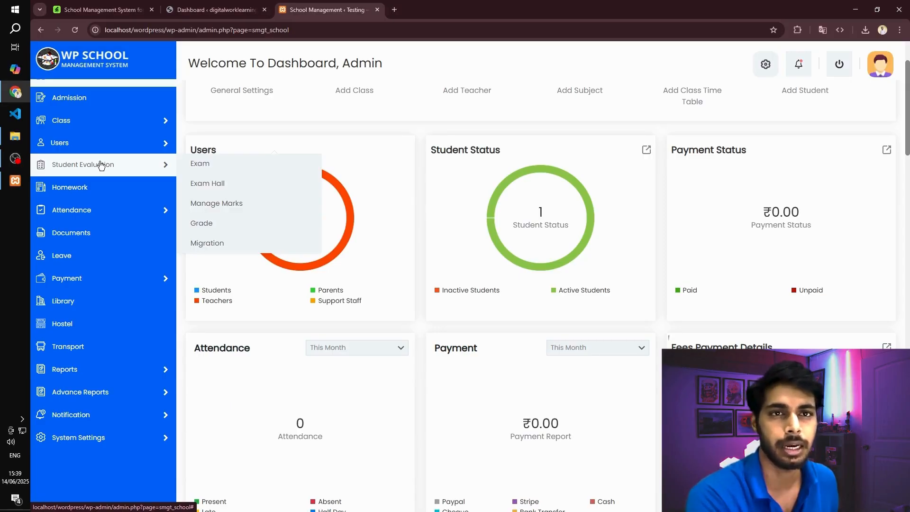
pyautogui.scroll(2, 121, 152)
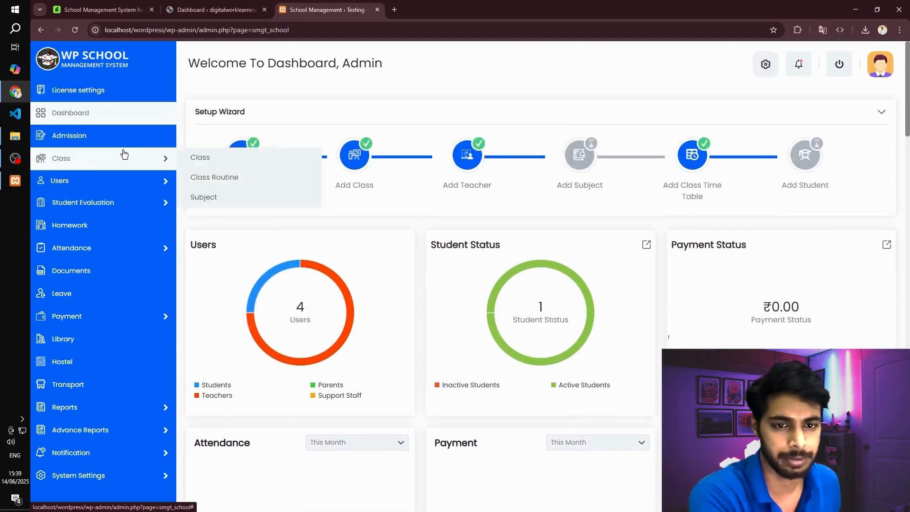
pyautogui.scroll(-3, 329, 200)
pyautogui.scroll(3, 157, 266)
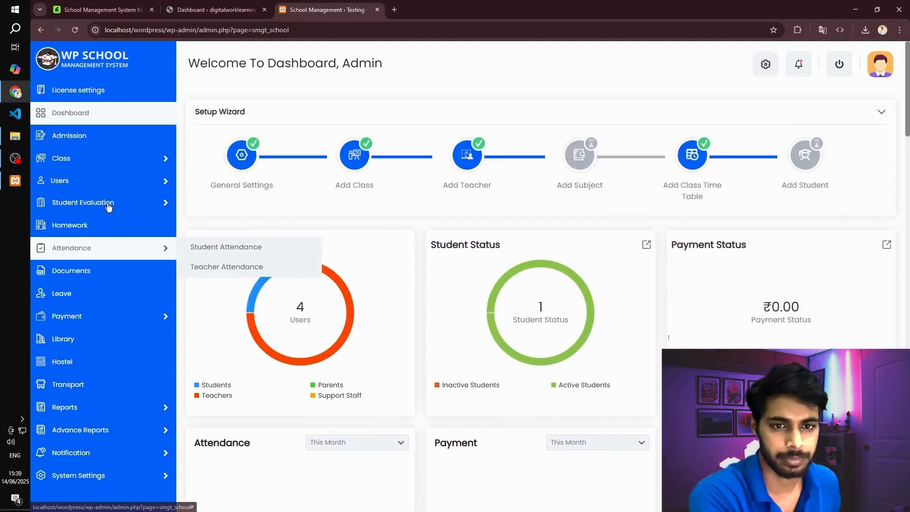
pyautogui.moveTo(108, 206)
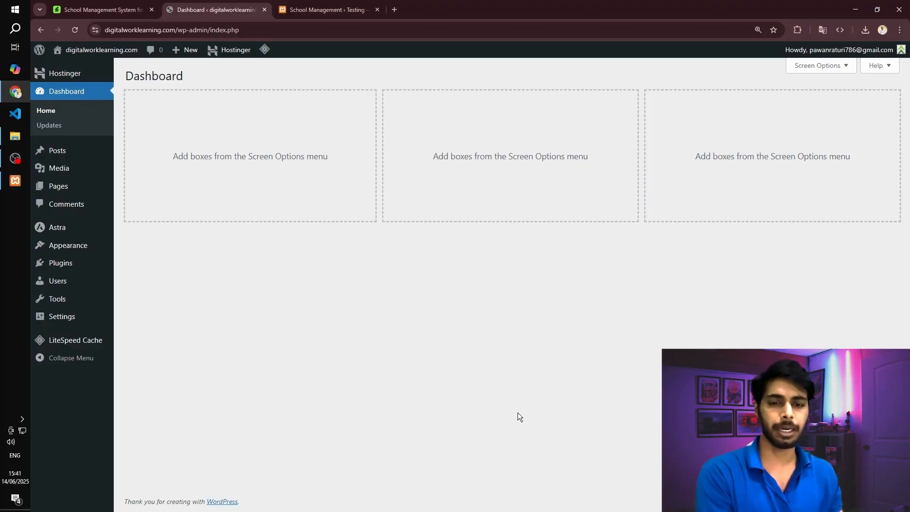
# - Set the permalink structure of the digitalworklearning.com site to Post name and save the changes
pyautogui.moveTo(70, 317)
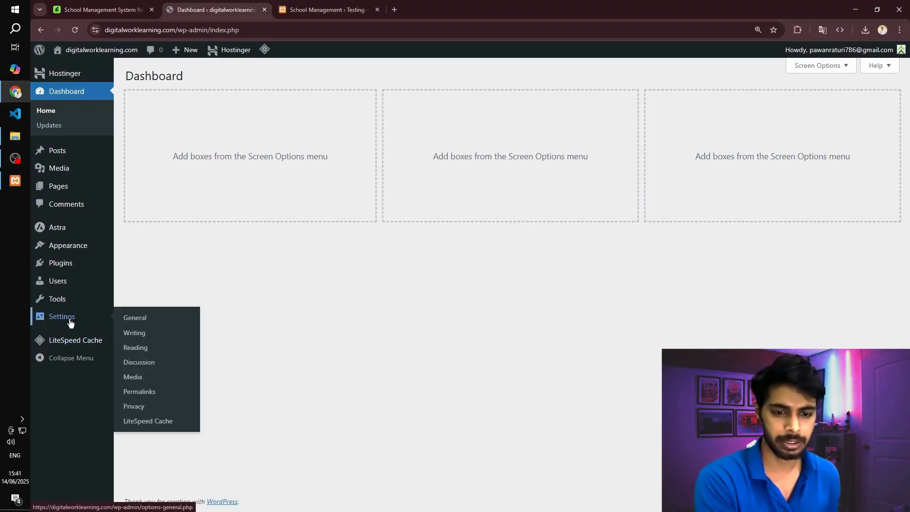
pyautogui.click(152, 393)
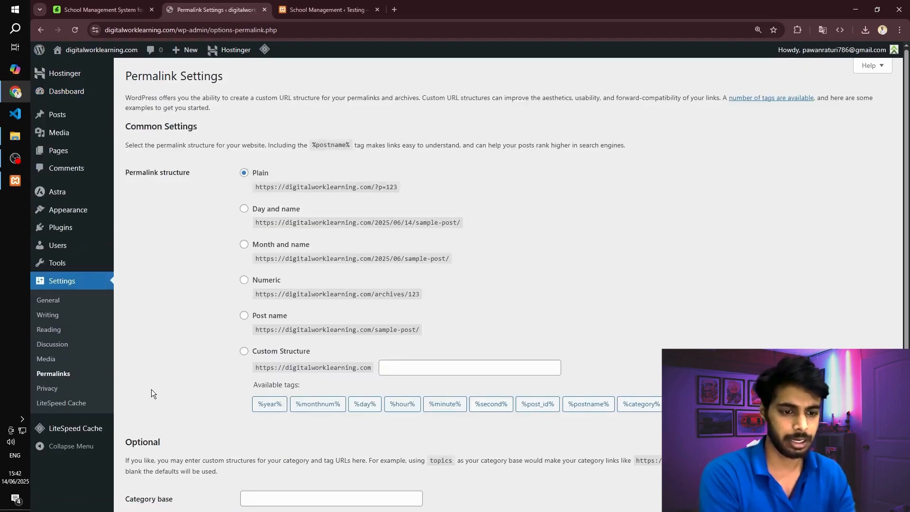
pyautogui.click(244, 316)
pyautogui.scroll(-3, 194, 316)
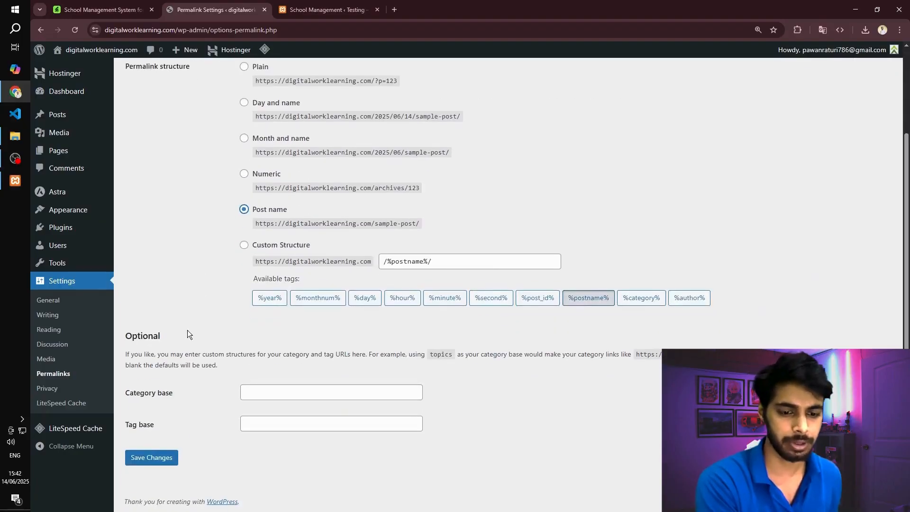
pyautogui.click(152, 459)
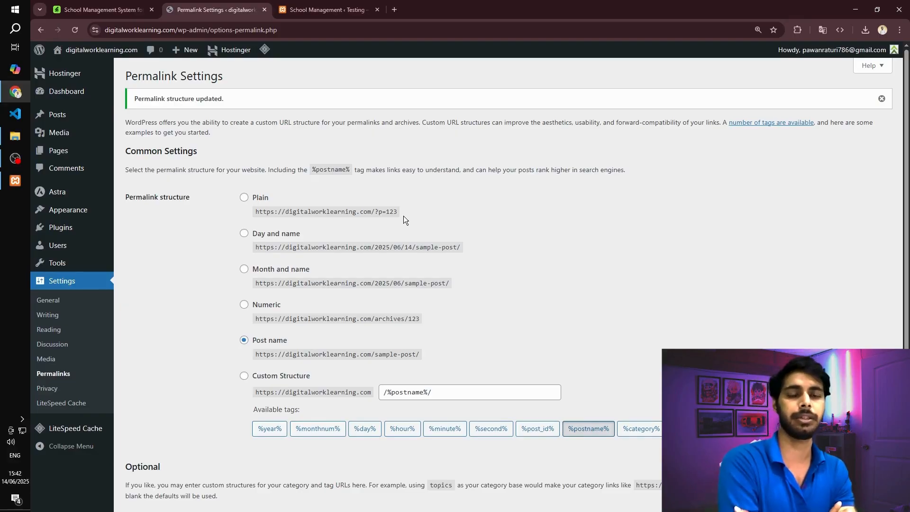
# - Examine the CodeCanyon page of School Management System for Wordpress, including its license price, purchase option and demo details
pyautogui.click(72, 5)
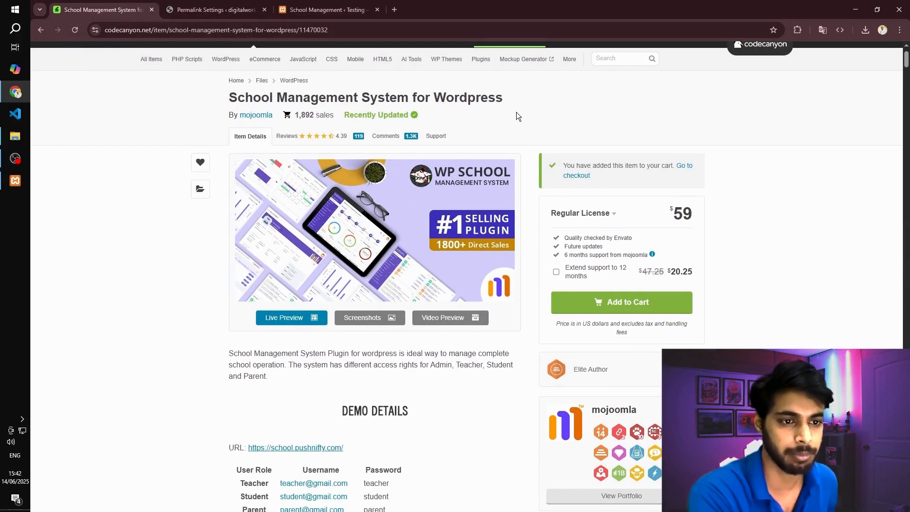
pyautogui.scroll(-1, 501, 115)
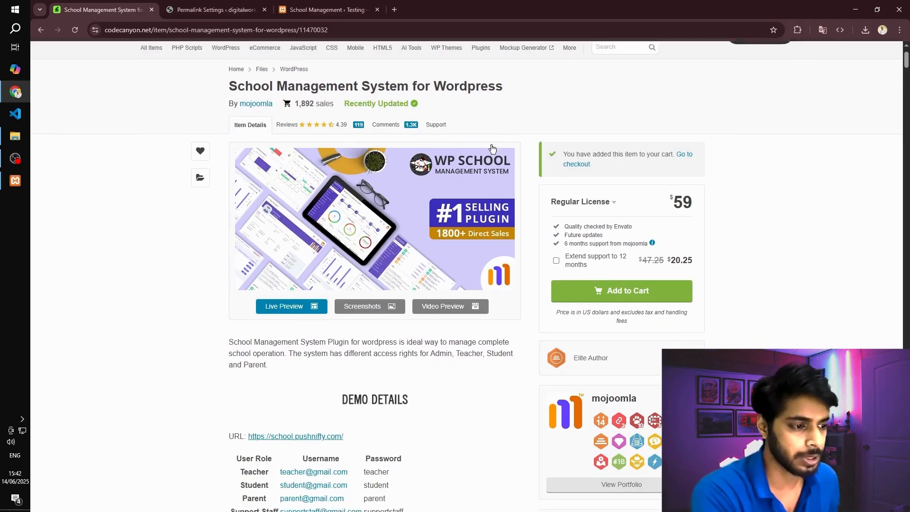
pyautogui.click(636, 254)
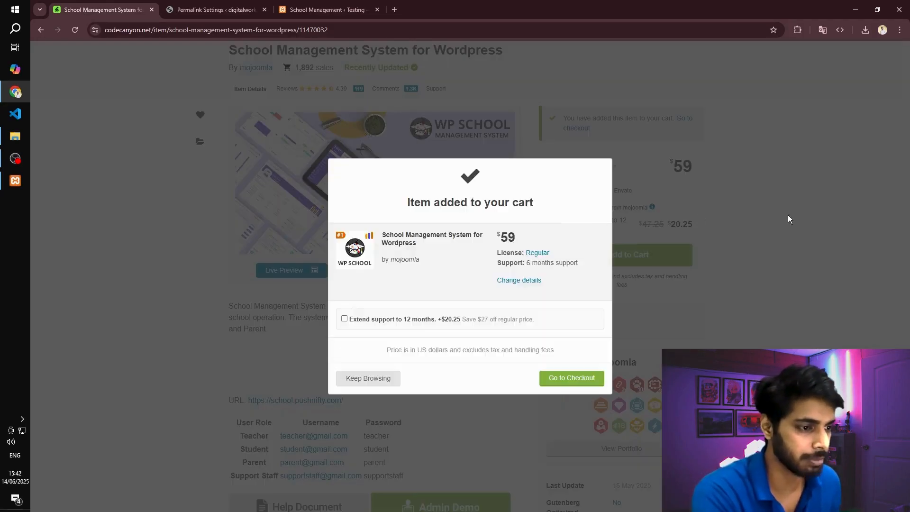
pyautogui.click(775, 217)
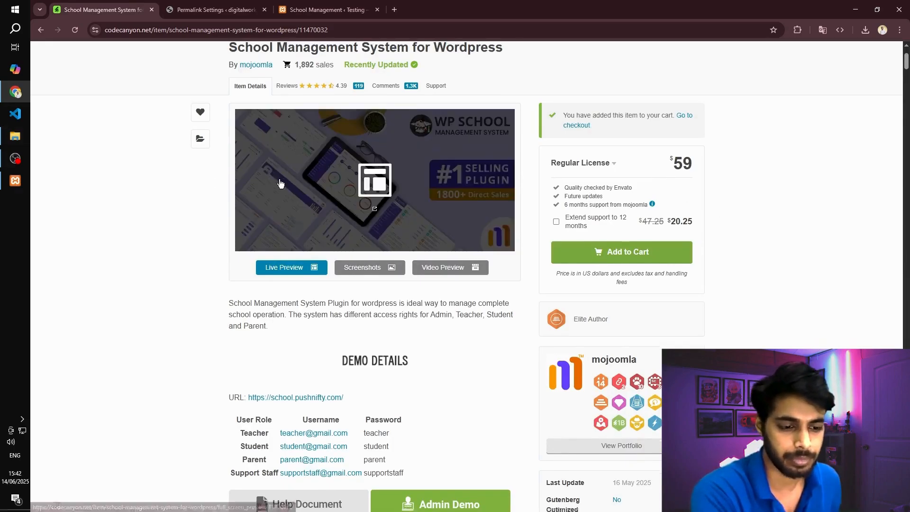
pyautogui.scroll(-3, 332, 179)
pyautogui.scroll(5, 670, 166)
pyautogui.scroll(-4, 417, 152)
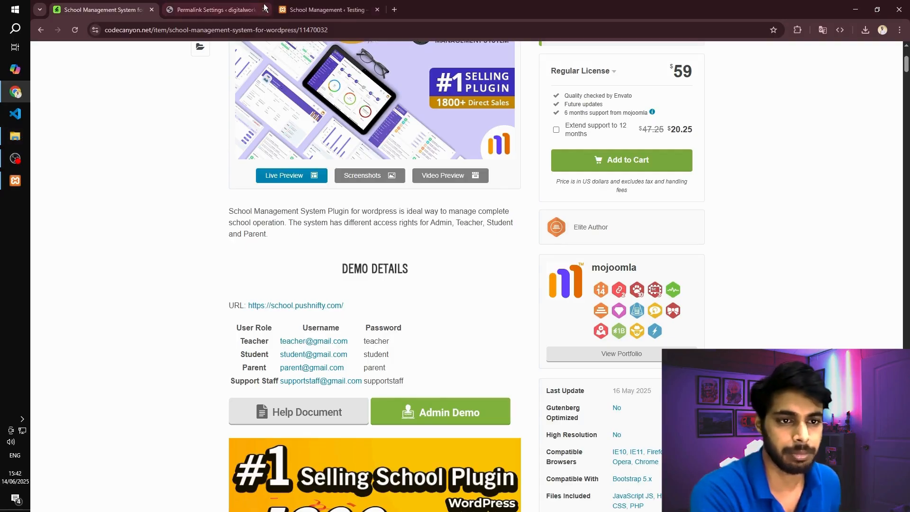
# - Upload school-management.zip as a new plugin on the digitalworklearning.com WordPress site and install it
pyautogui.click(215, 10)
pyautogui.moveTo(67, 209)
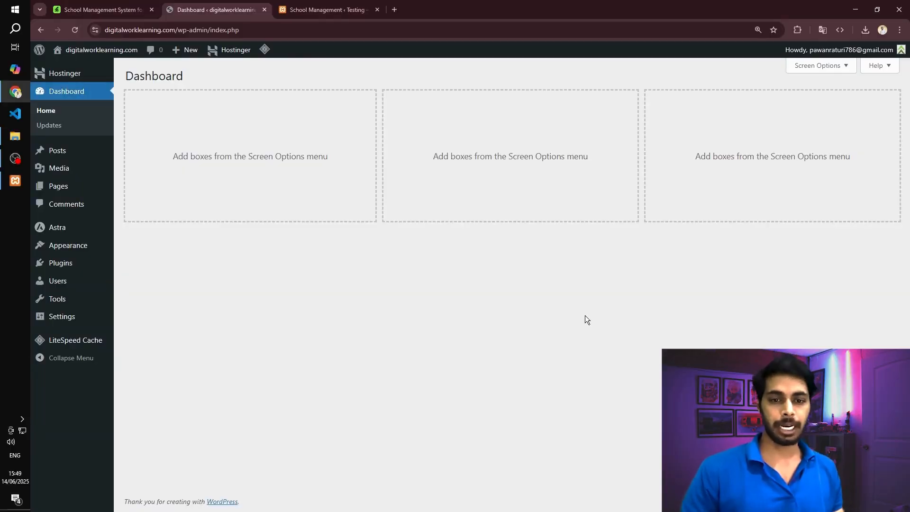
pyautogui.click(73, 269)
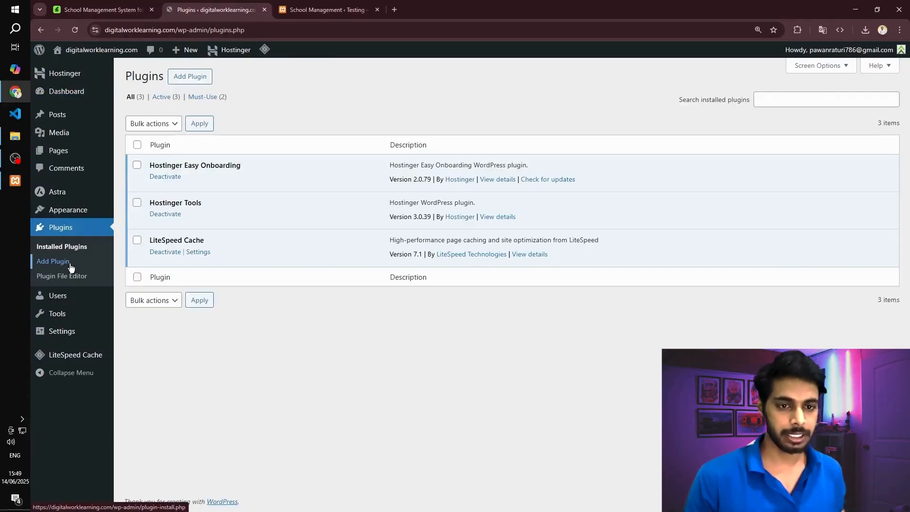
pyautogui.click(200, 84)
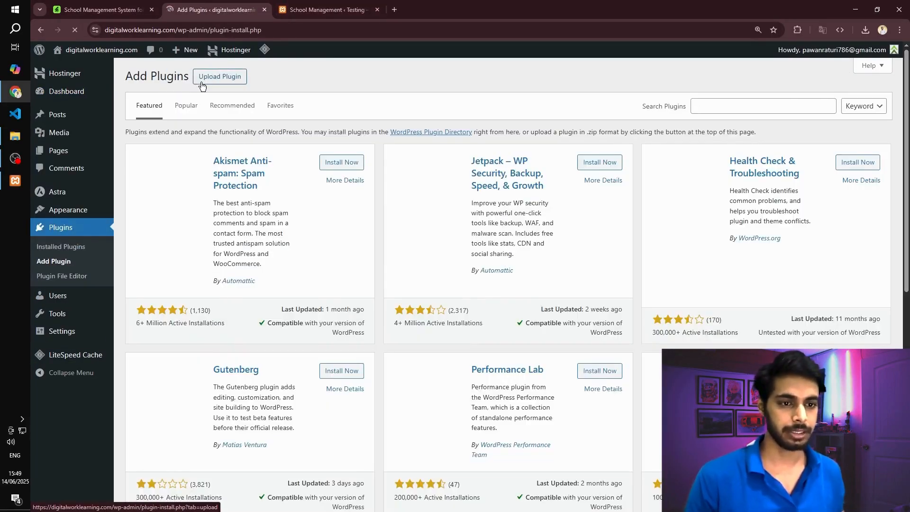
pyautogui.click(219, 83)
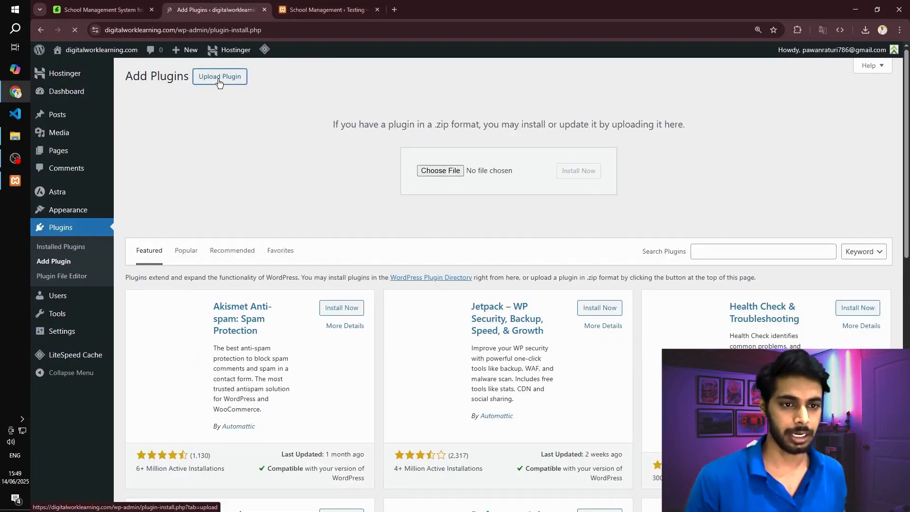
pyautogui.click(15, 136)
pyautogui.moveTo(157, 98); pyautogui.dragTo(445, 177)
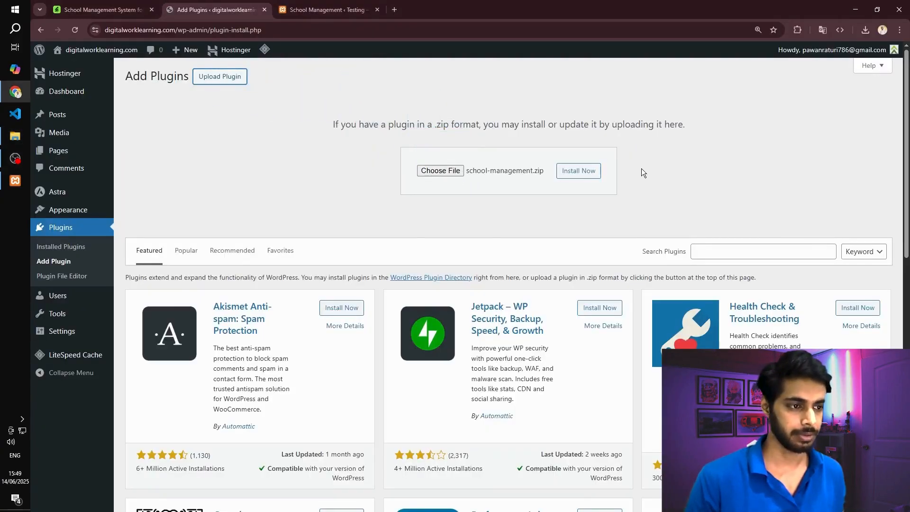
pyautogui.click(592, 177)
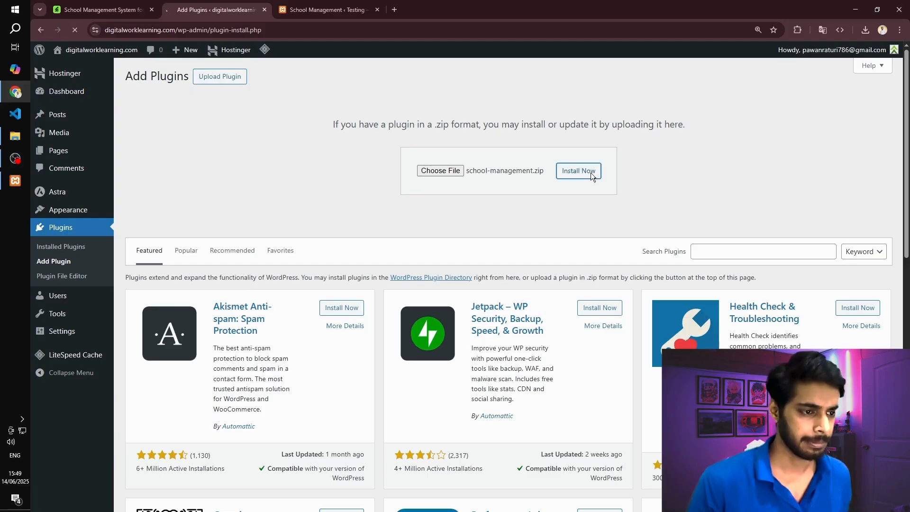
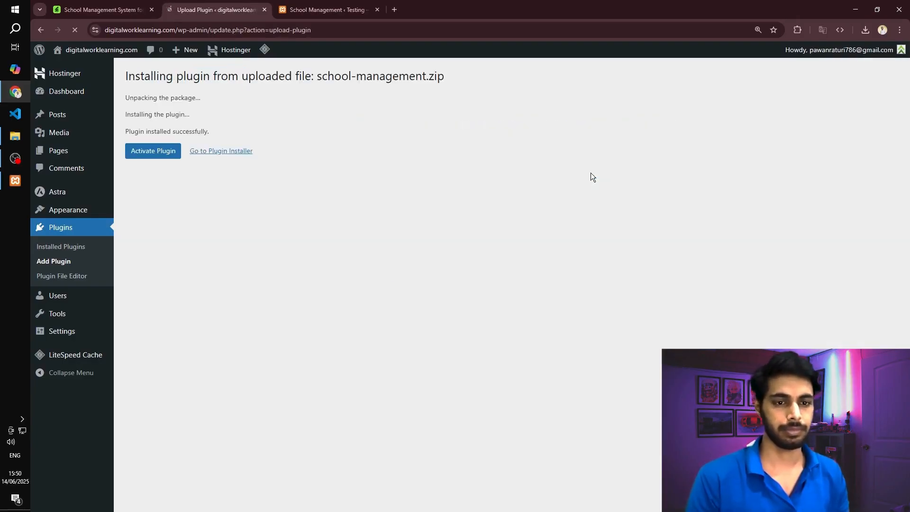
# - Activate the installed School Management System plugin and open its School Management dashboard
pyautogui.click(159, 153)
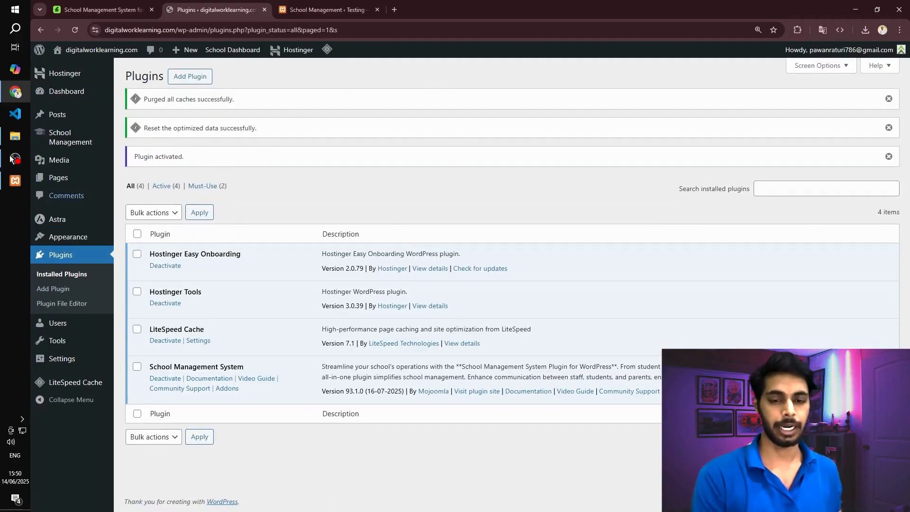
pyautogui.moveTo(56, 140)
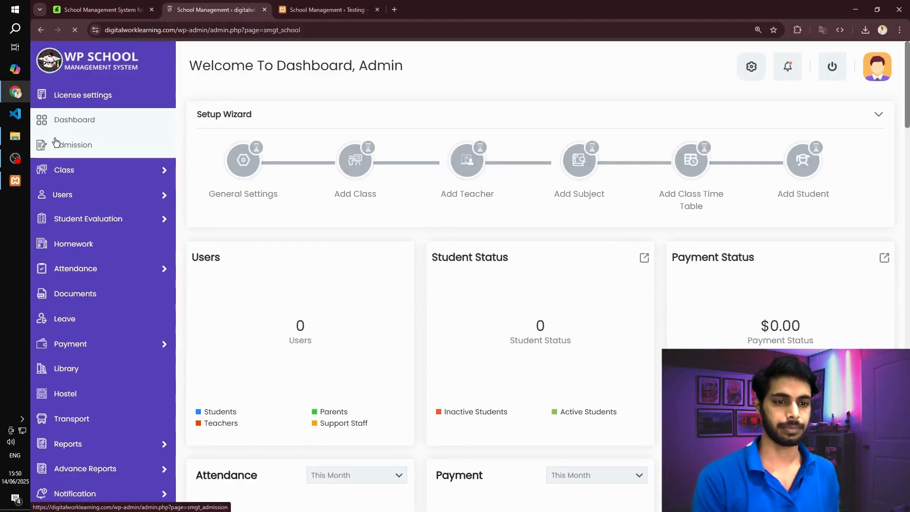
# - Look over the WP School dashboard, including the setup wizard, the users, attendance and payment cards, and the calendar
pyautogui.scroll(-7, 487, 144)
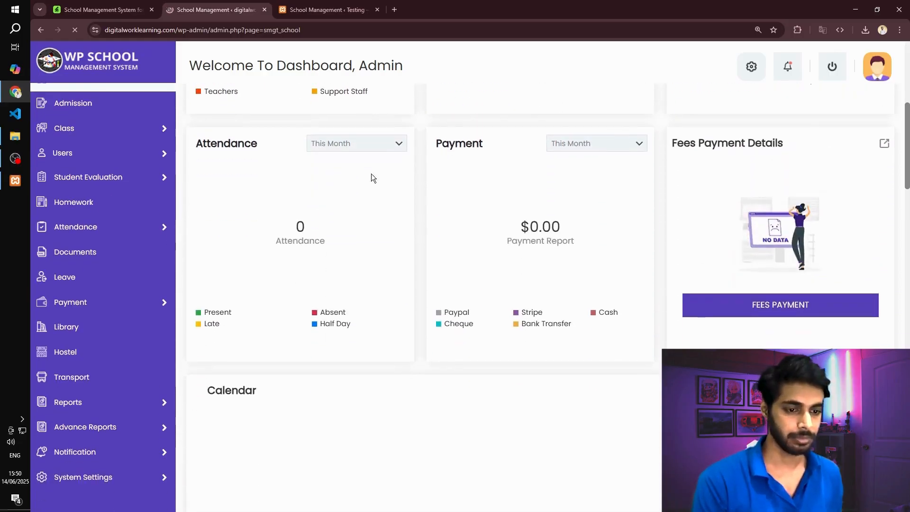
pyautogui.scroll(7, 372, 176)
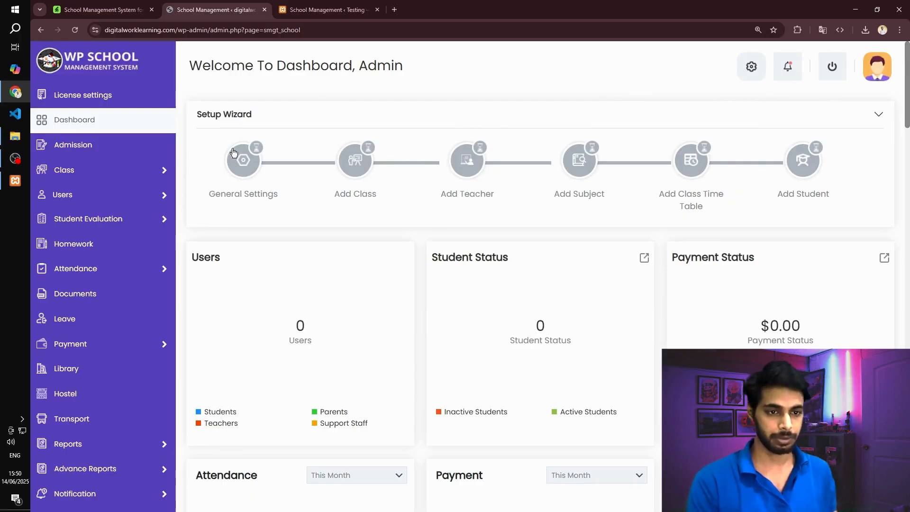
pyautogui.scroll(-2, 363, 103)
pyautogui.scroll(-2, 362, 102)
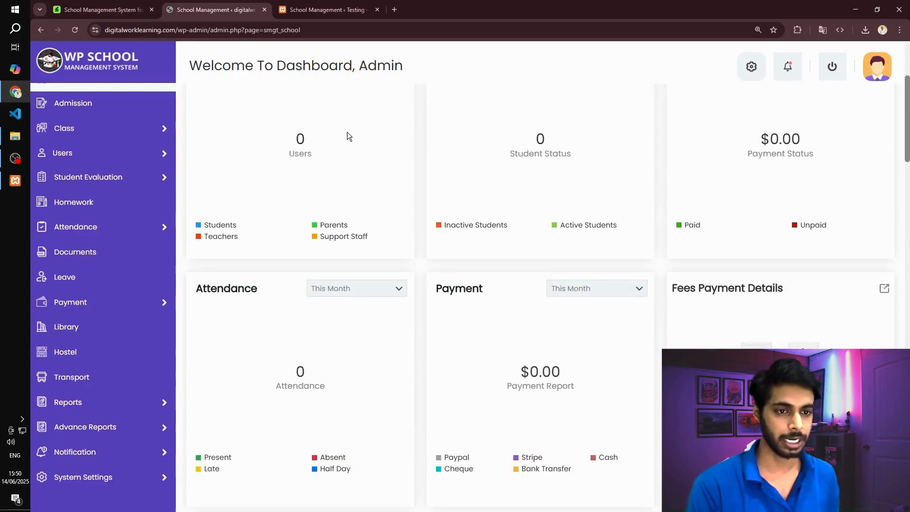
pyautogui.scroll(4, 348, 138)
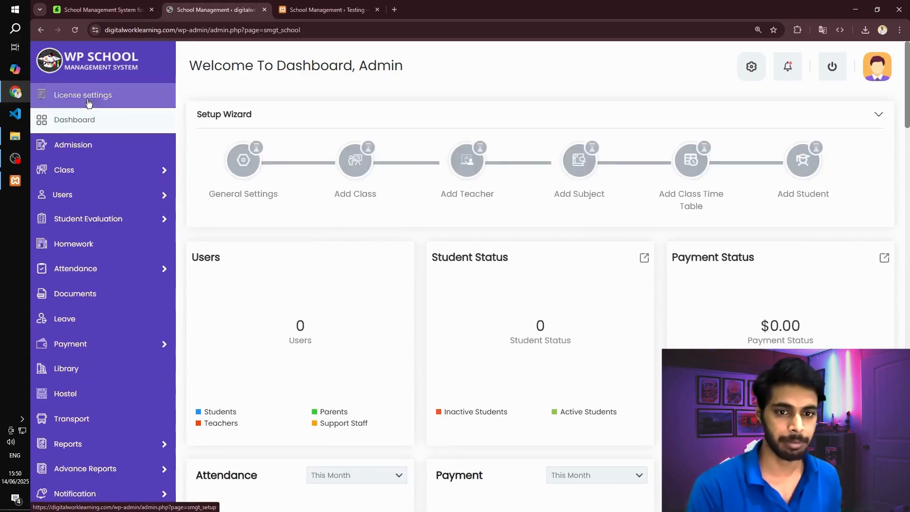
pyautogui.scroll(-1, 110, 138)
pyautogui.moveTo(111, 133)
pyautogui.scroll(-7, 601, 180)
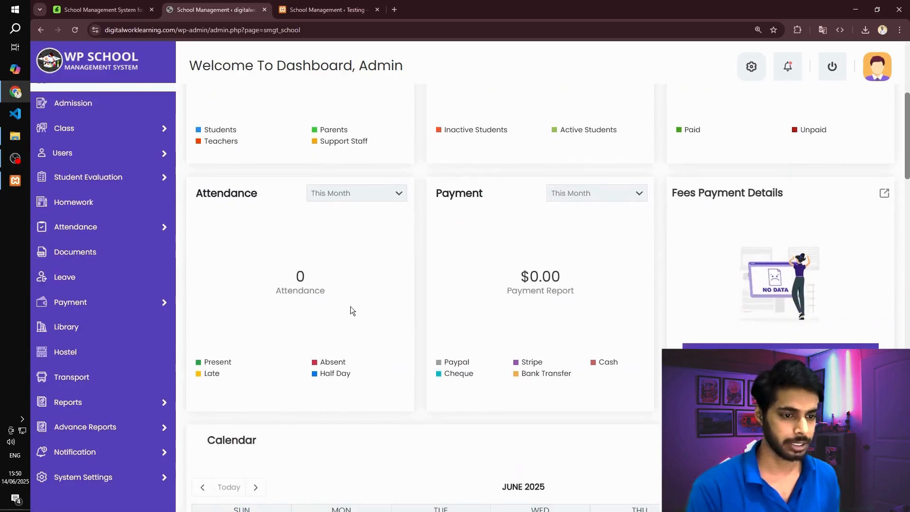
pyautogui.scroll(8, 741, 171)
pyautogui.scroll(-1, 543, 148)
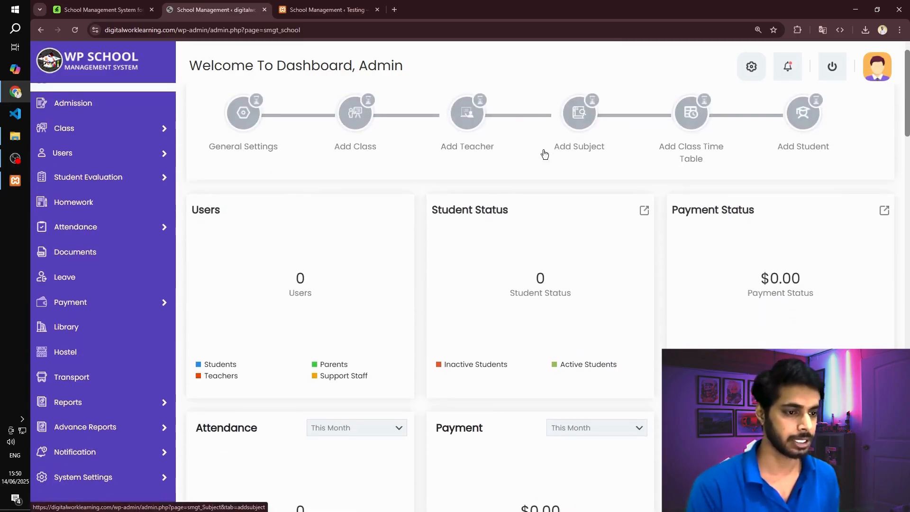
pyautogui.scroll(-3, 545, 199)
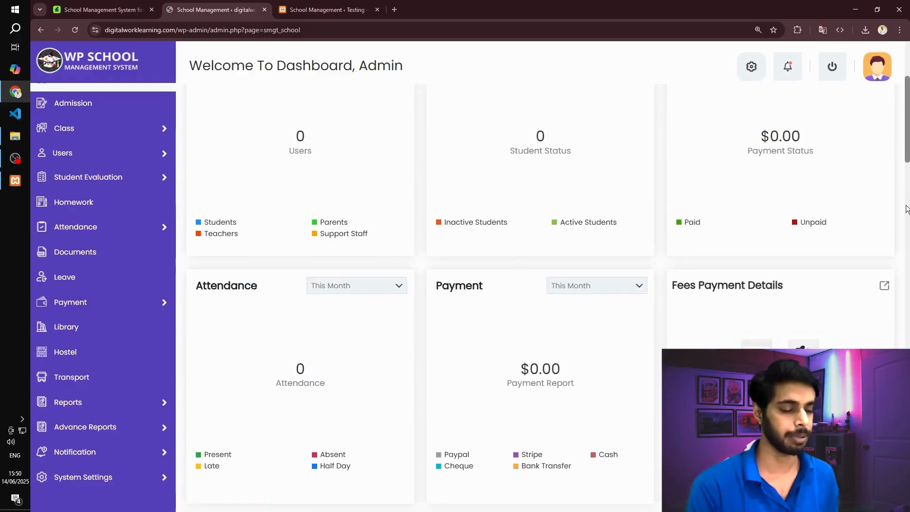
pyautogui.scroll(-1, 397, 238)
pyautogui.scroll(-4, 519, 222)
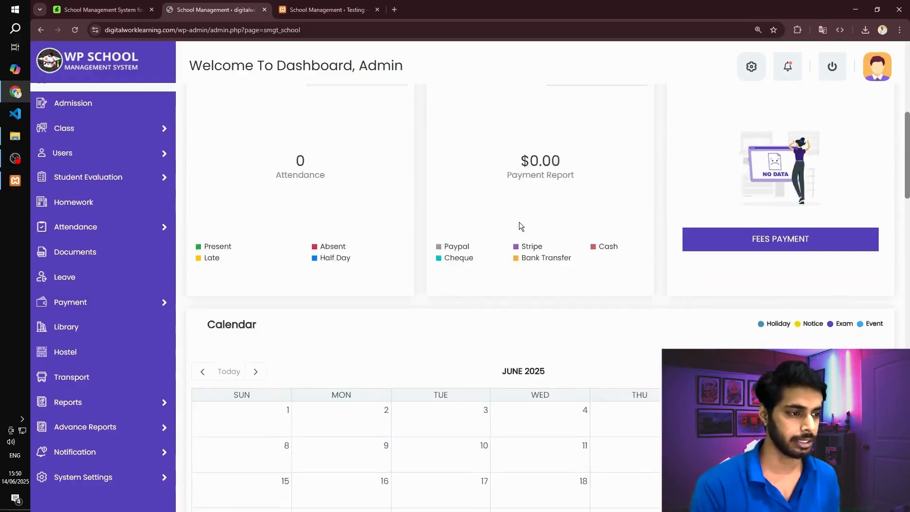
pyautogui.scroll(-15, 520, 222)
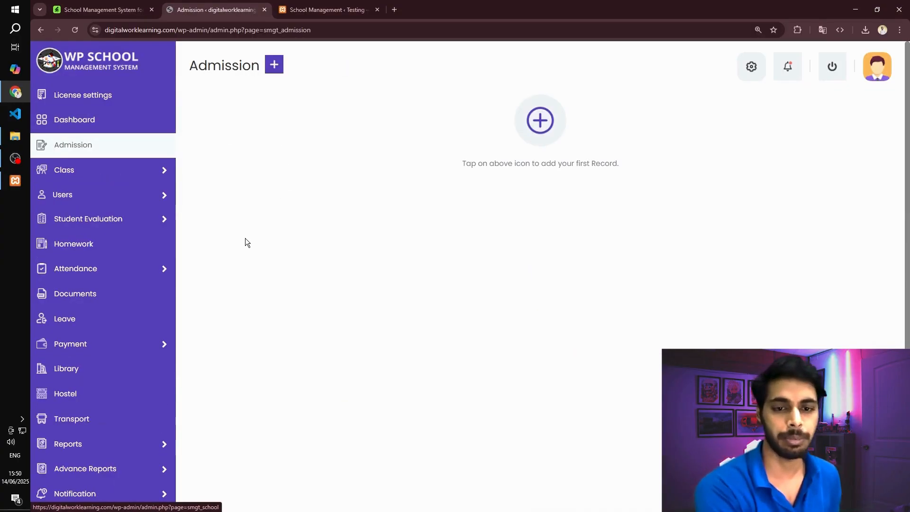
# - Examine the WP School modules from the Admission page, including the Class, Users, Student Evaluation, Payment and Advance Reports entries
pyautogui.moveTo(109, 172)
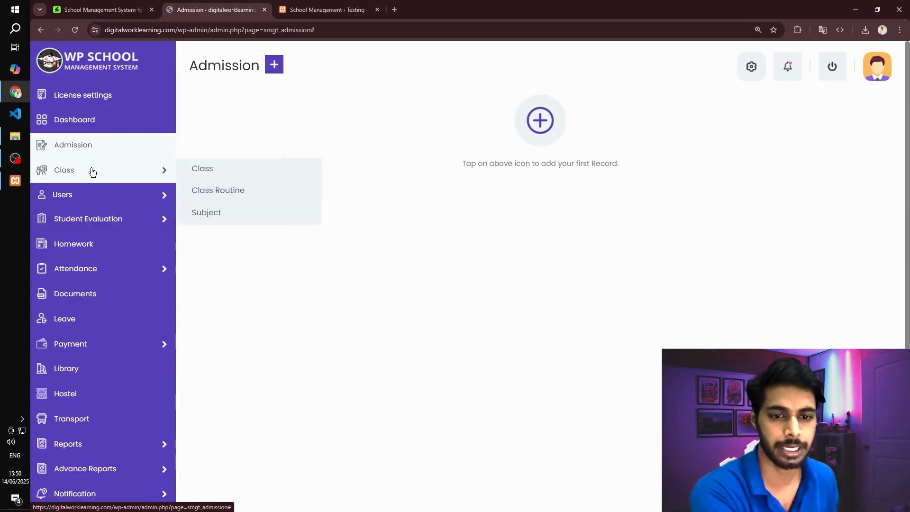
pyautogui.moveTo(87, 190)
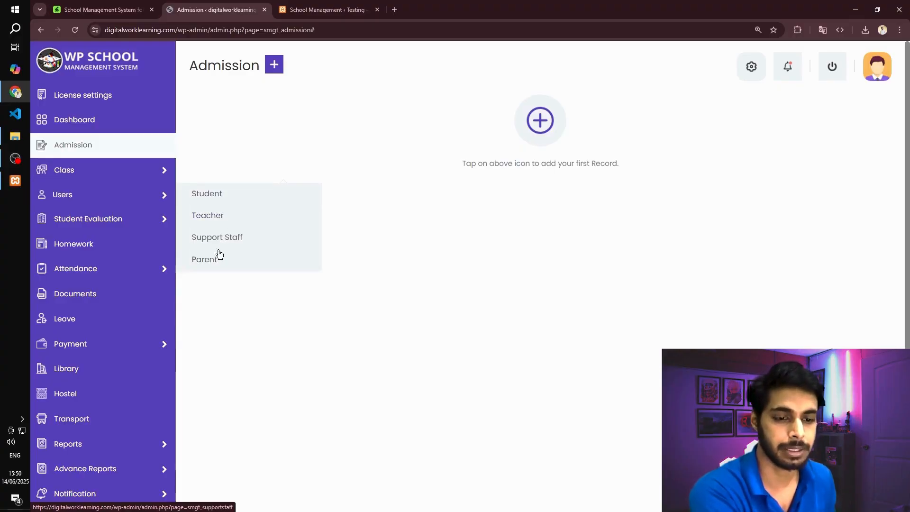
pyautogui.moveTo(99, 221)
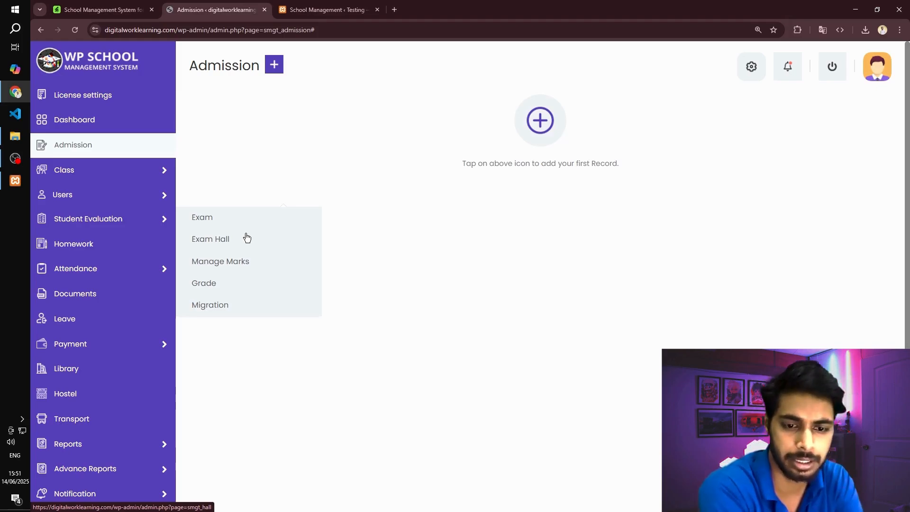
pyautogui.scroll(-2, 134, 273)
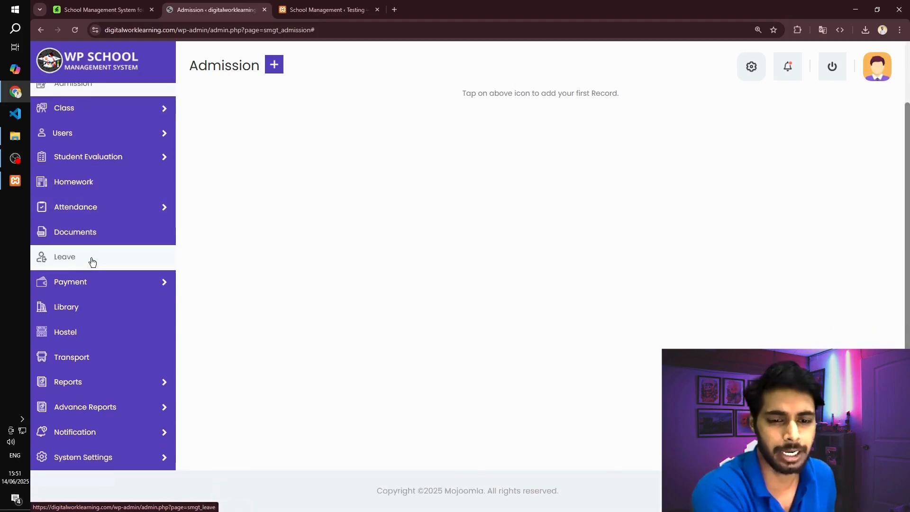
pyautogui.moveTo(98, 278)
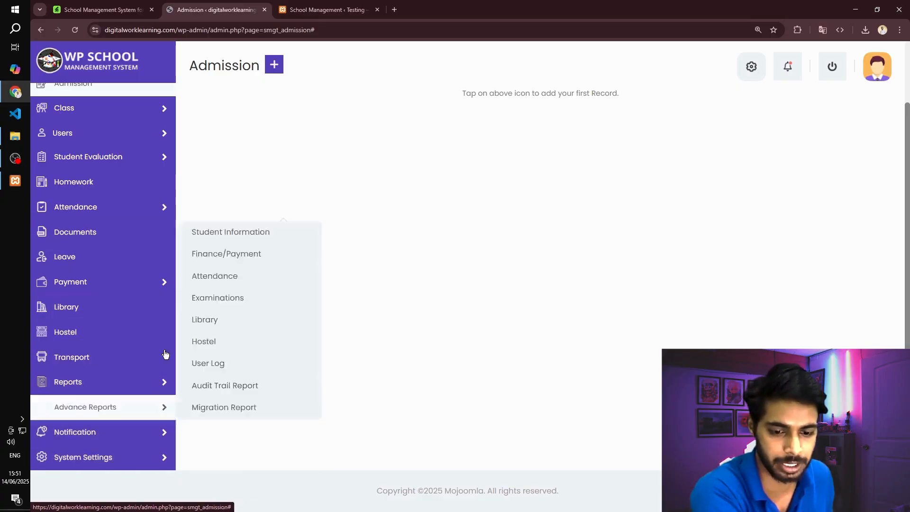
pyautogui.scroll(2, 438, 251)
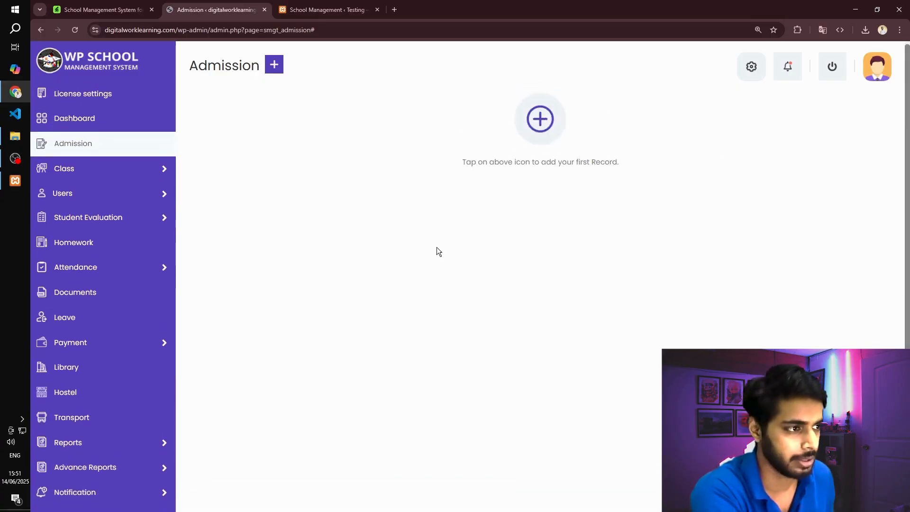
# - Open General Settings from the dashboard's setup wizard, set the school name to BRS and the starting year to 2020
pyautogui.click(101, 127)
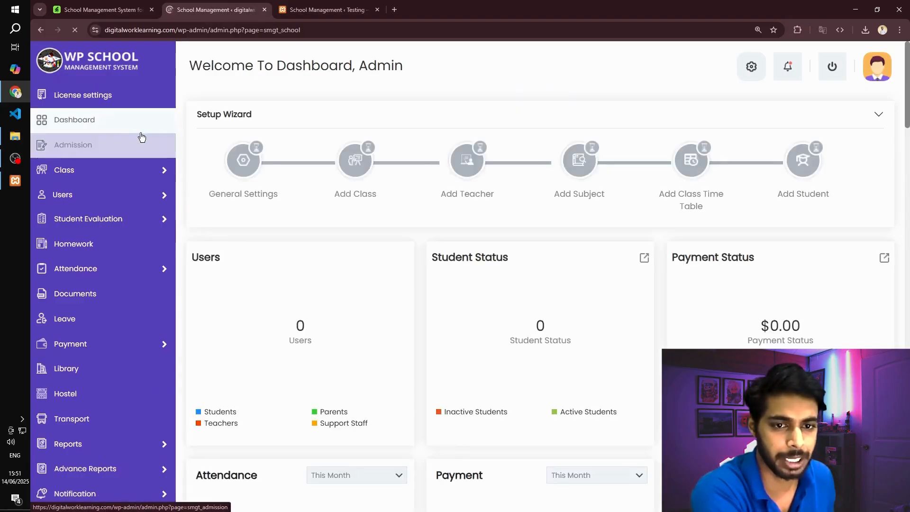
pyautogui.click(243, 161)
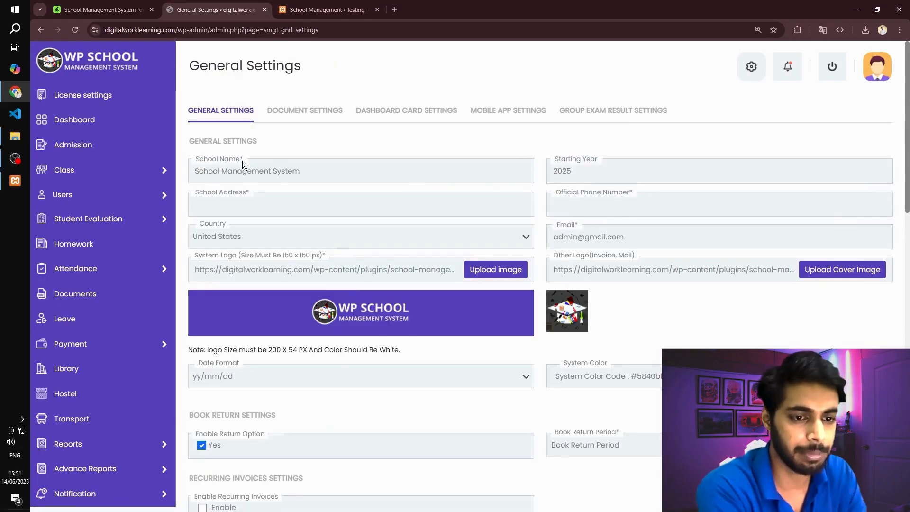
pyautogui.tripleClick(327, 164)
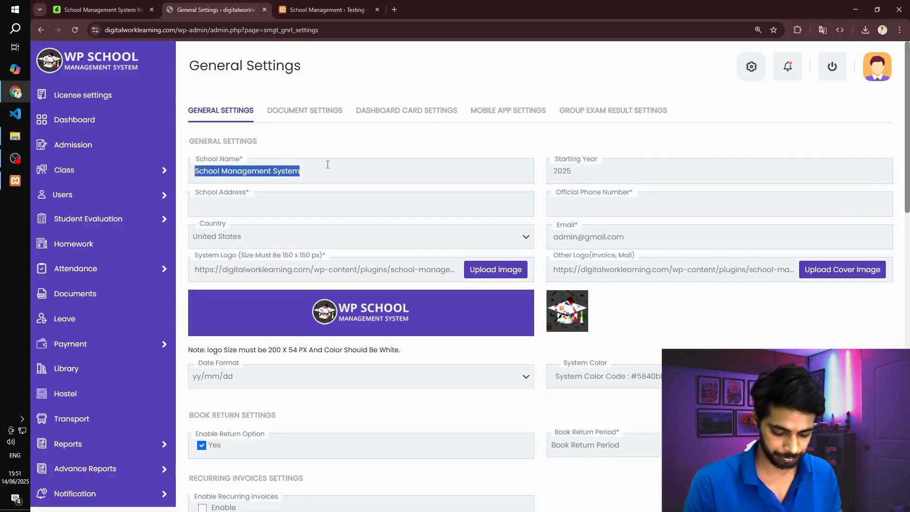
pyautogui.write('BRS')
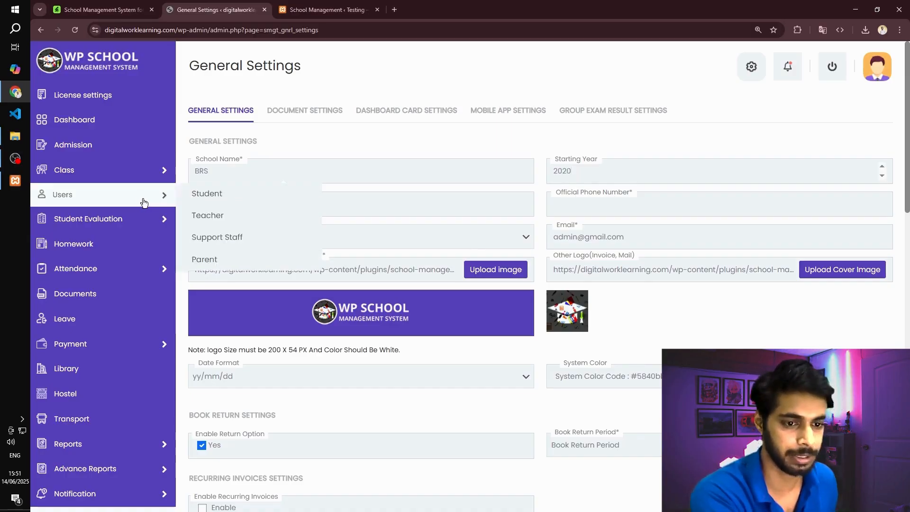
# - Fill in the school's address and its official phone number in General Settings
pyautogui.click(497, 203)
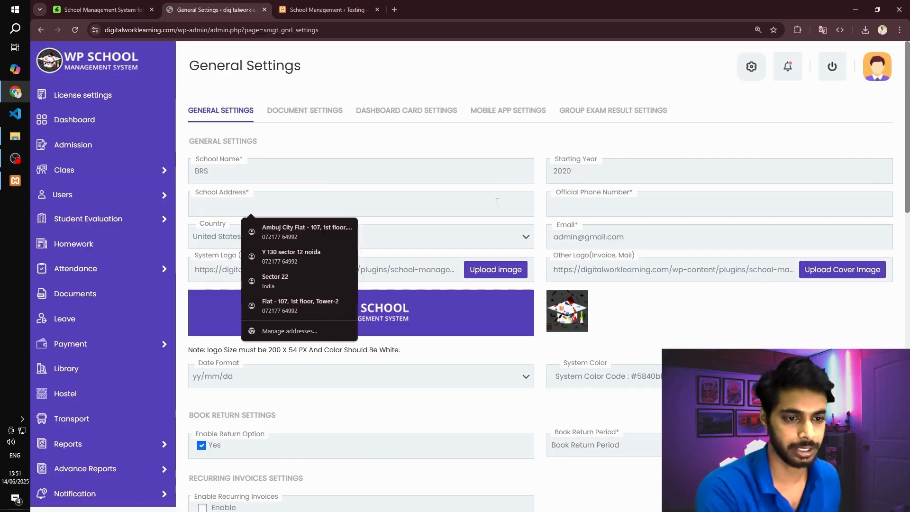
pyautogui.write('Noida')
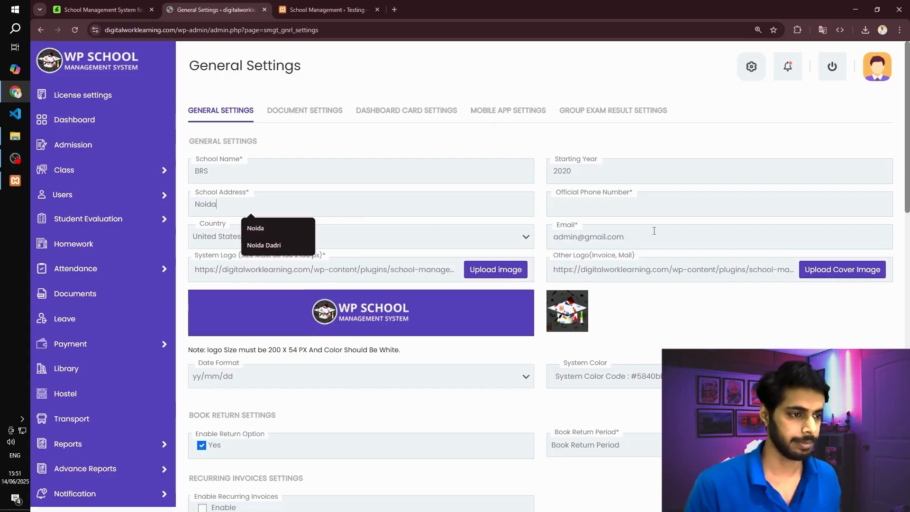
pyautogui.click(628, 206)
pyautogui.write('987654')
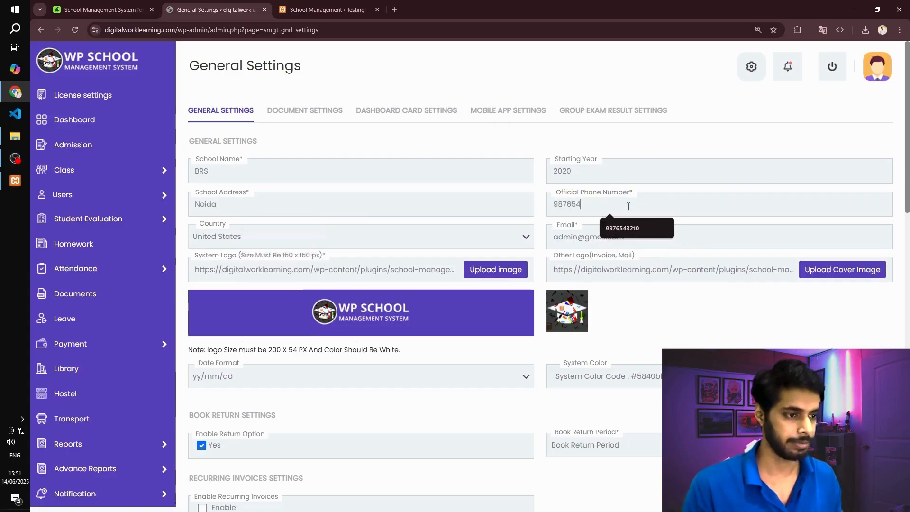
pyautogui.write('3210')
# - Set the school's country to India and replace the default email with the administrator's email address
pyautogui.click(306, 234)
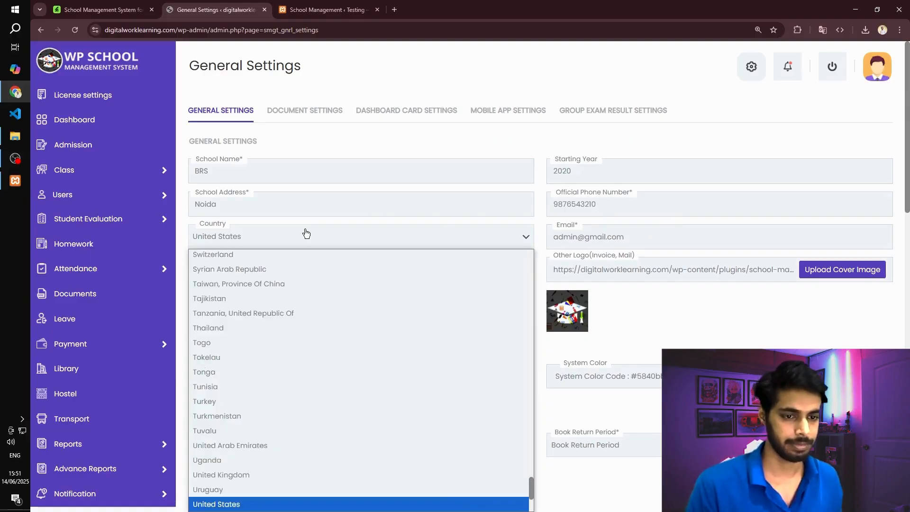
pyautogui.write('india')
pyautogui.press('Return')
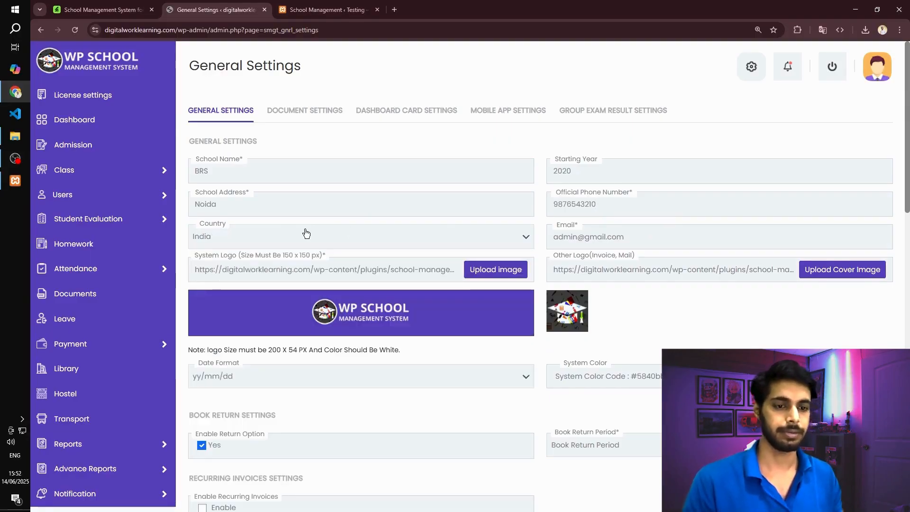
pyautogui.tripleClick(625, 239)
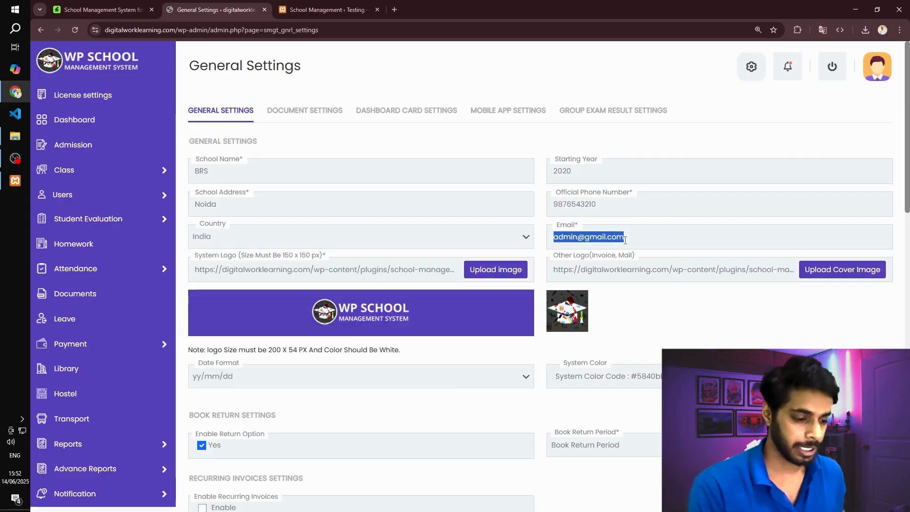
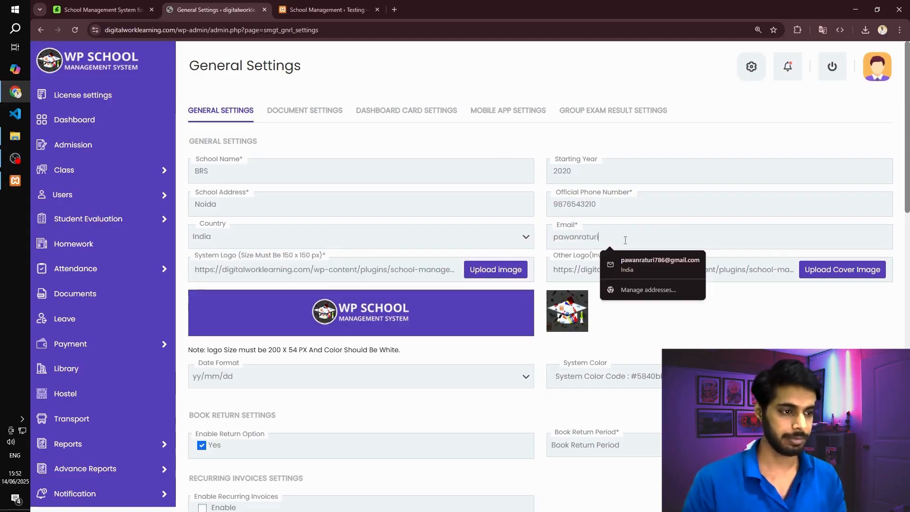
pyautogui.click(624, 264)
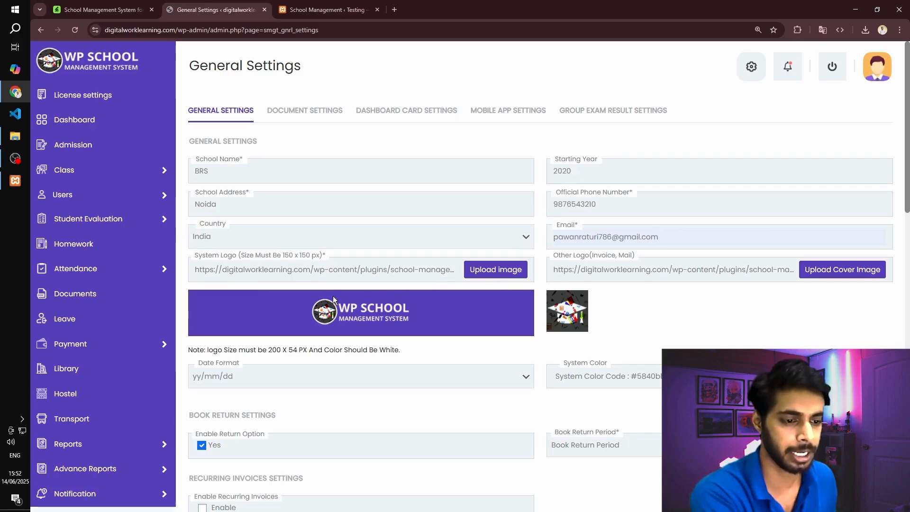
# - Change the system color to bright cyan, RGB 10, 214, 255
pyautogui.scroll(-1, 420, 302)
pyautogui.scroll(-2, 489, 232)
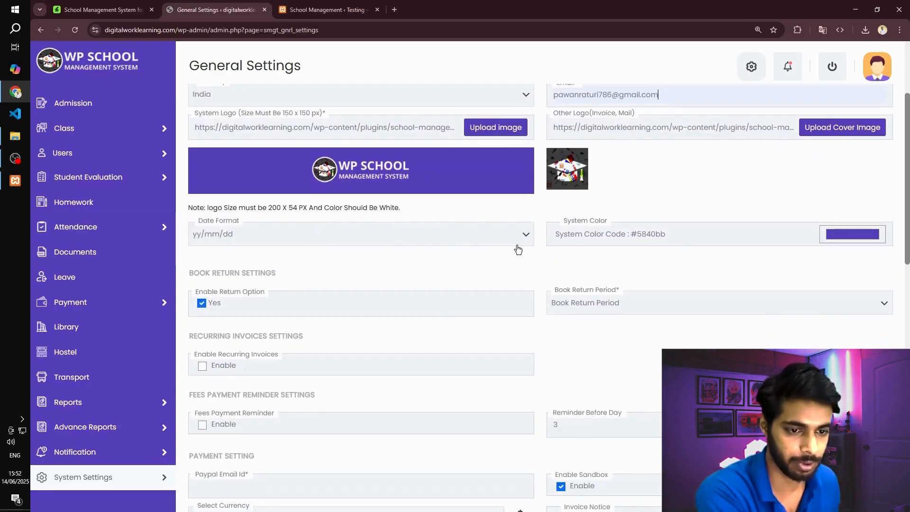
pyautogui.scroll(-1, 575, 251)
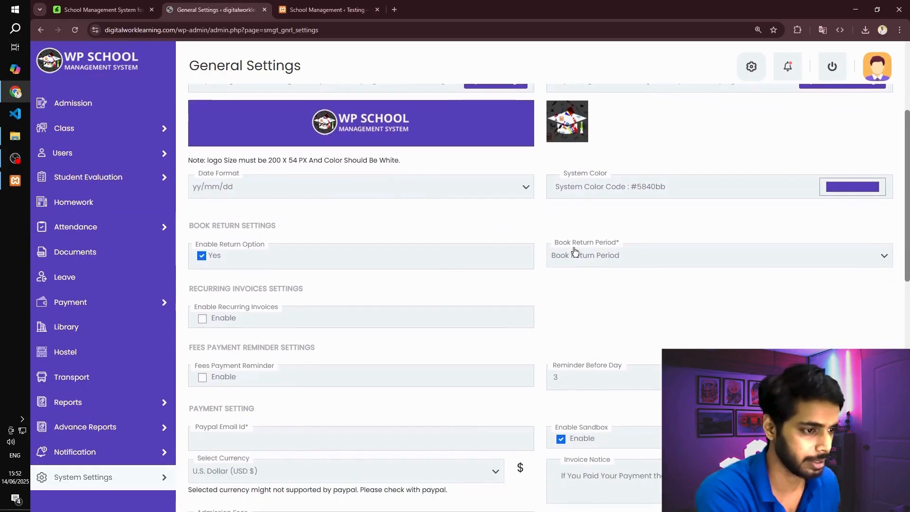
pyautogui.click(849, 189)
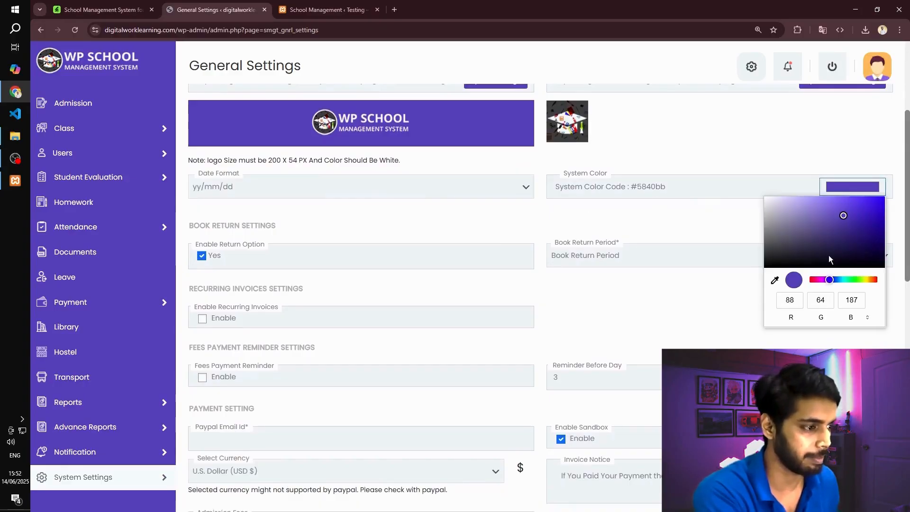
pyautogui.moveTo(830, 281)
pyautogui.mouseDown()
pyautogui.moveTo(852, 279)
pyautogui.moveTo(842, 279)
pyautogui.mouseUp()
pyautogui.click(861, 212)
pyautogui.moveTo(861, 212); pyautogui.dragTo(882, 199)
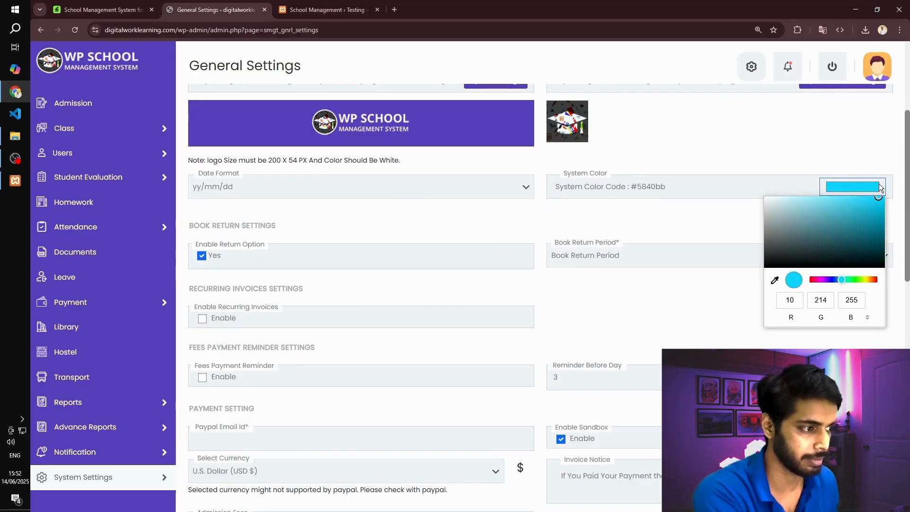
pyautogui.click(636, 221)
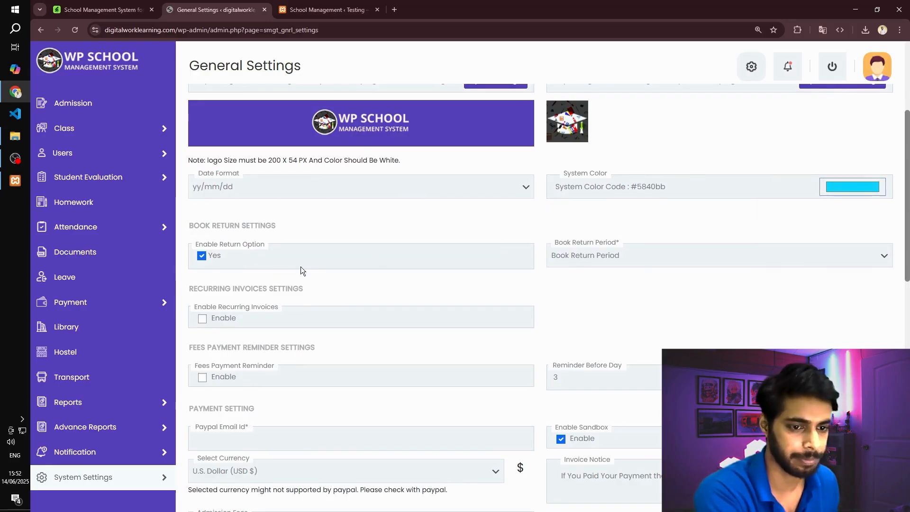
# - Enable recurring invoices and set the payment currency to Indian Rupee (INR ₹)
pyautogui.scroll(-1, 285, 271)
pyautogui.scroll(-2, 206, 237)
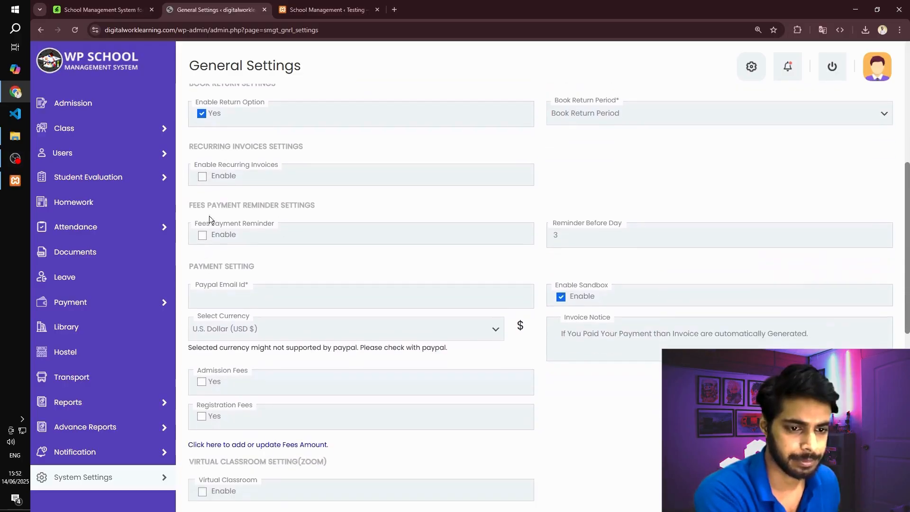
pyautogui.click(202, 178)
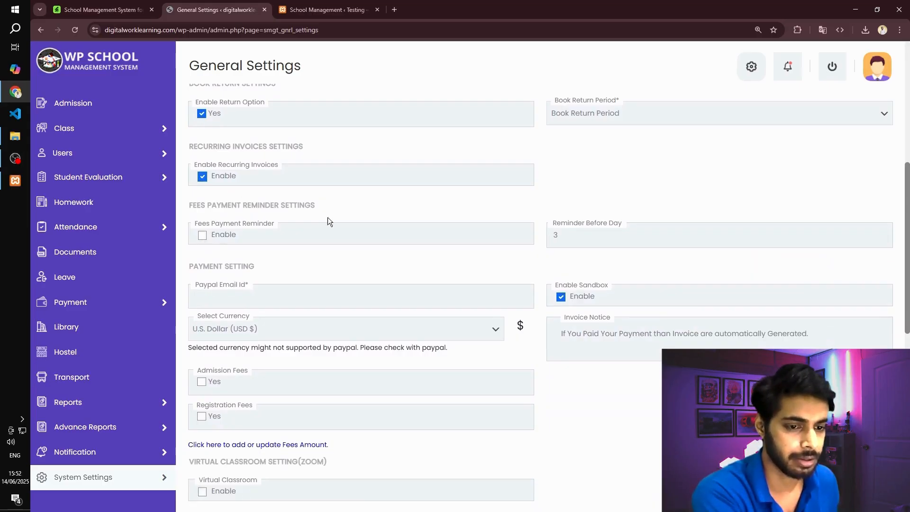
pyautogui.scroll(-2, 329, 219)
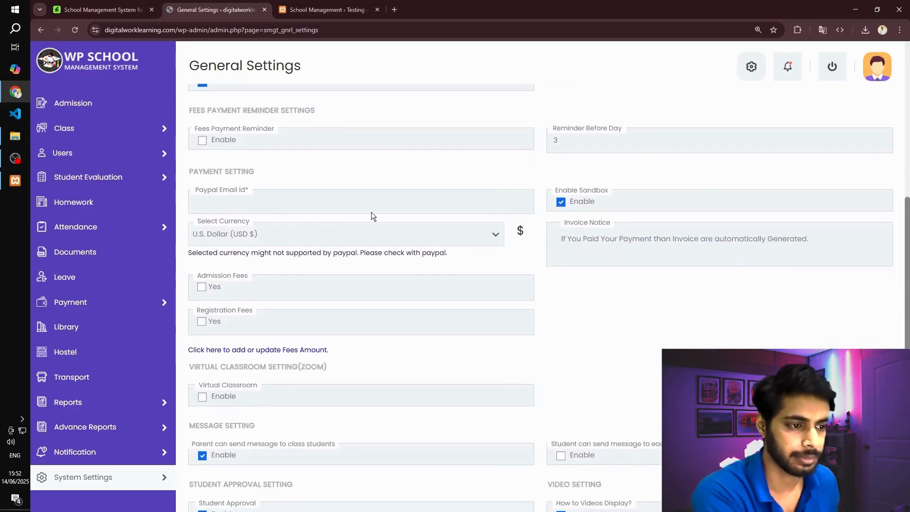
pyautogui.click(247, 234)
pyautogui.press('i')
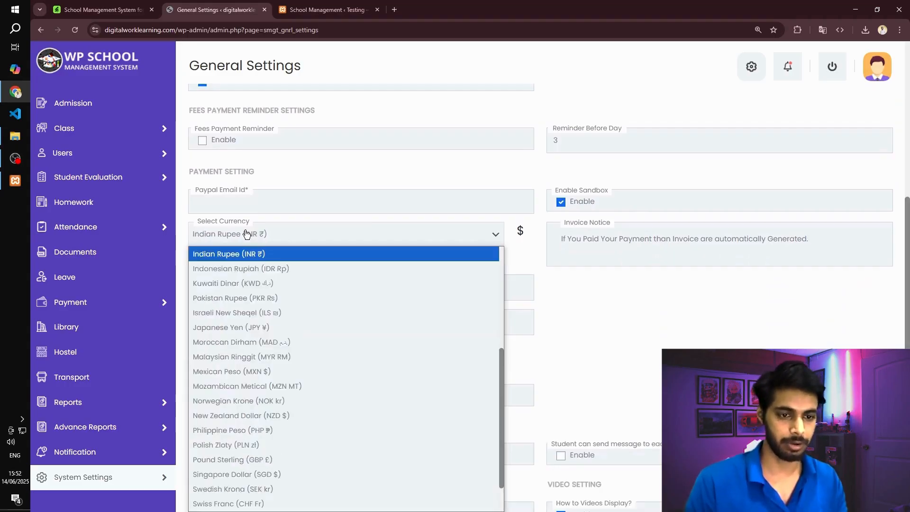
pyautogui.press('Return')
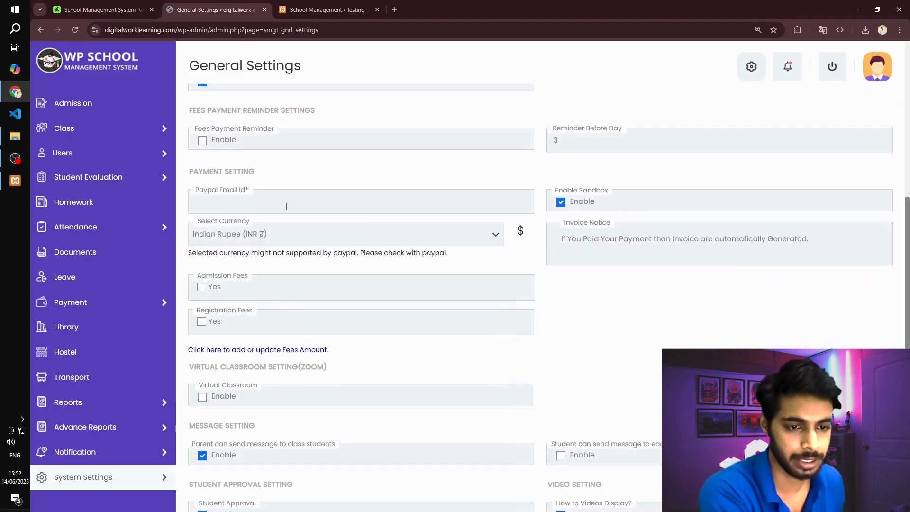
pyautogui.click(285, 207)
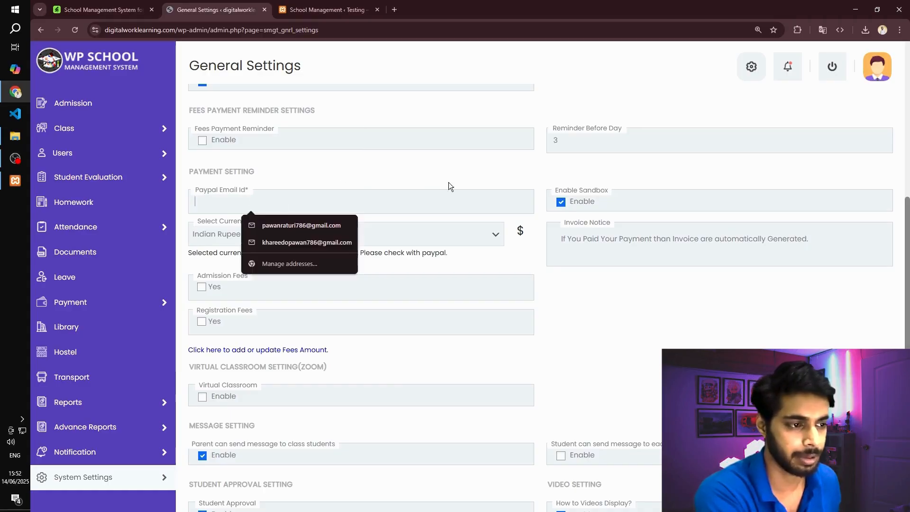
pyautogui.scroll(-2, 182, 252)
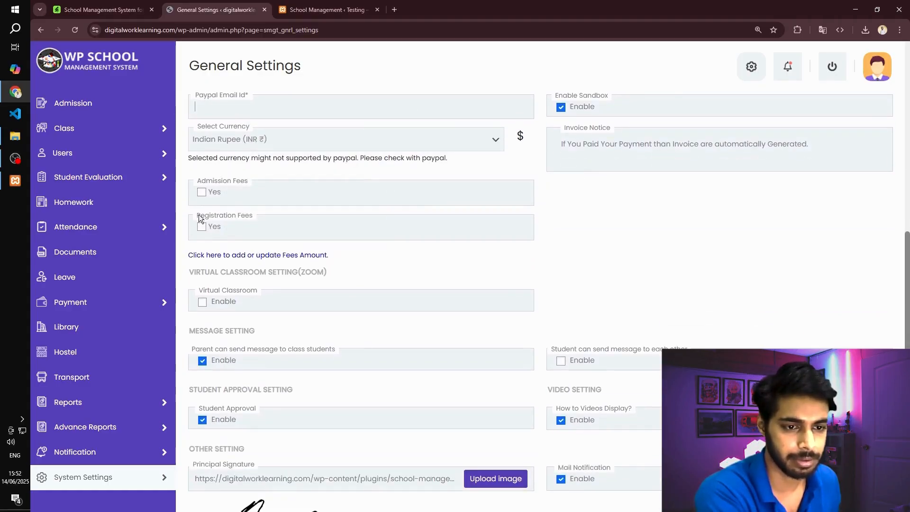
pyautogui.click(201, 192)
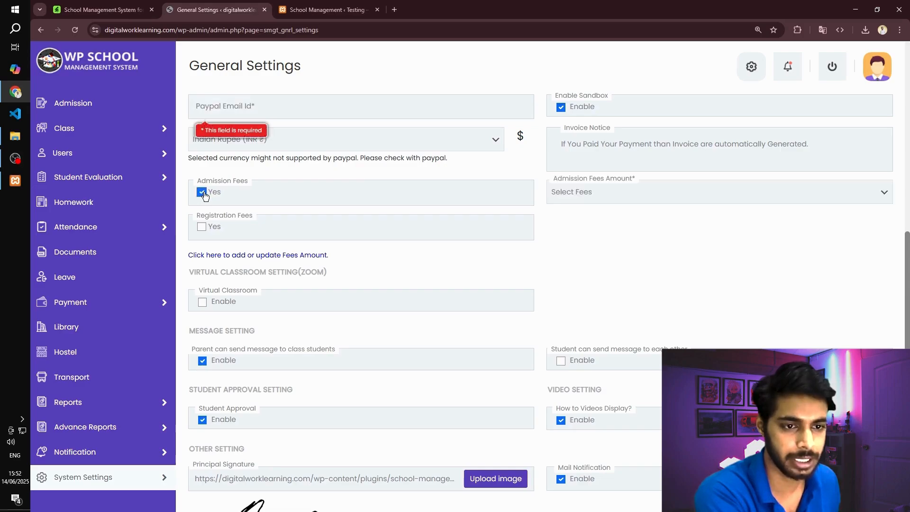
pyautogui.click(202, 192)
# - Disable the sandbox option in the payment settings
pyautogui.scroll(2, 309, 208)
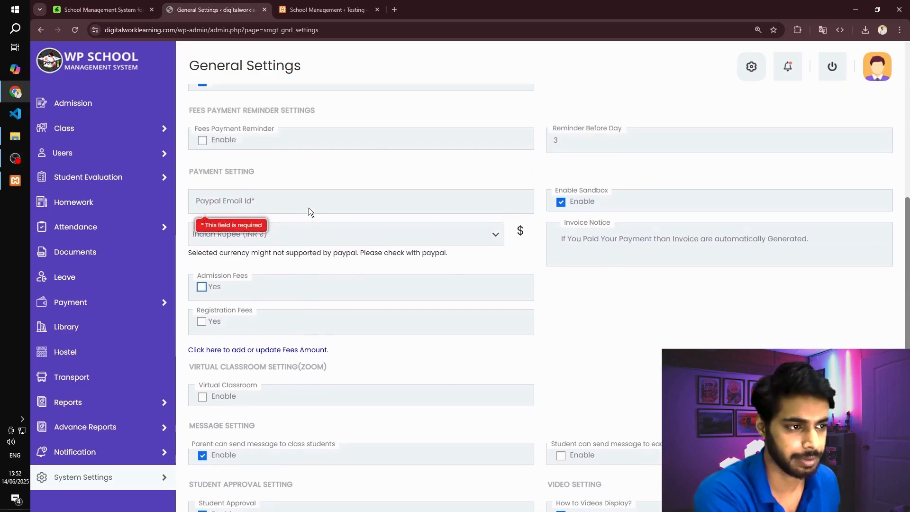
pyautogui.click(560, 203)
pyautogui.scroll(-2, 253, 244)
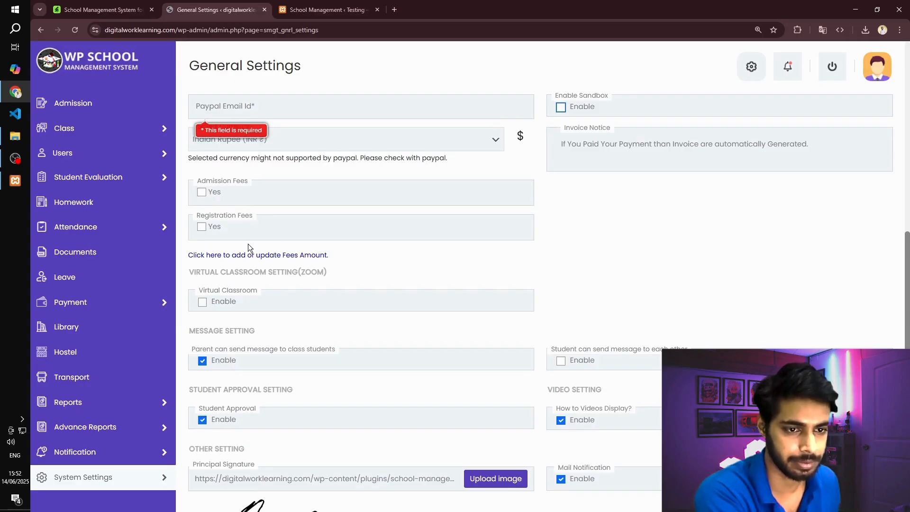
pyautogui.click(203, 228)
pyautogui.click(656, 232)
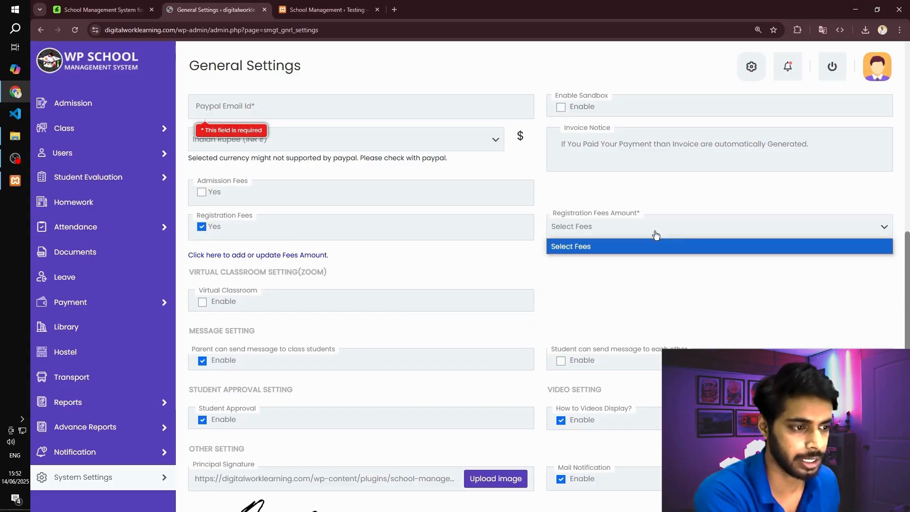
pyautogui.click(638, 236)
pyautogui.moveTo(156, 227)
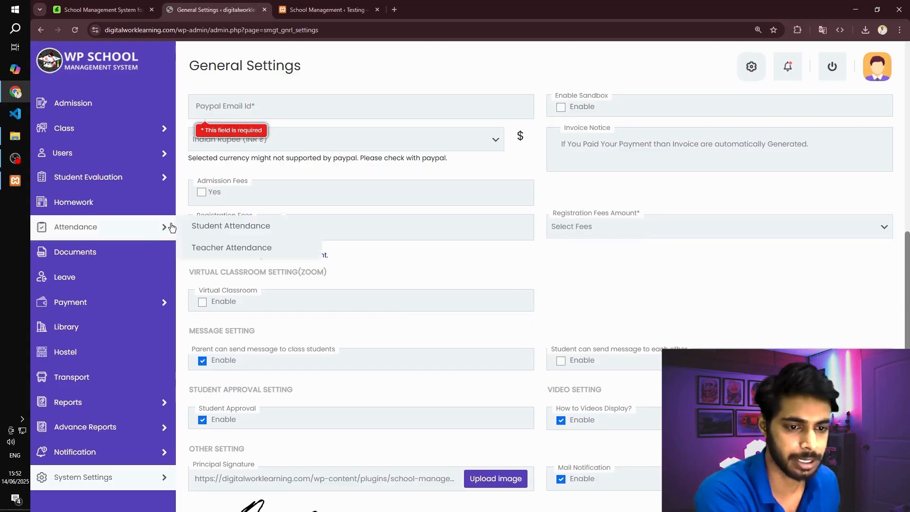
pyautogui.click(207, 227)
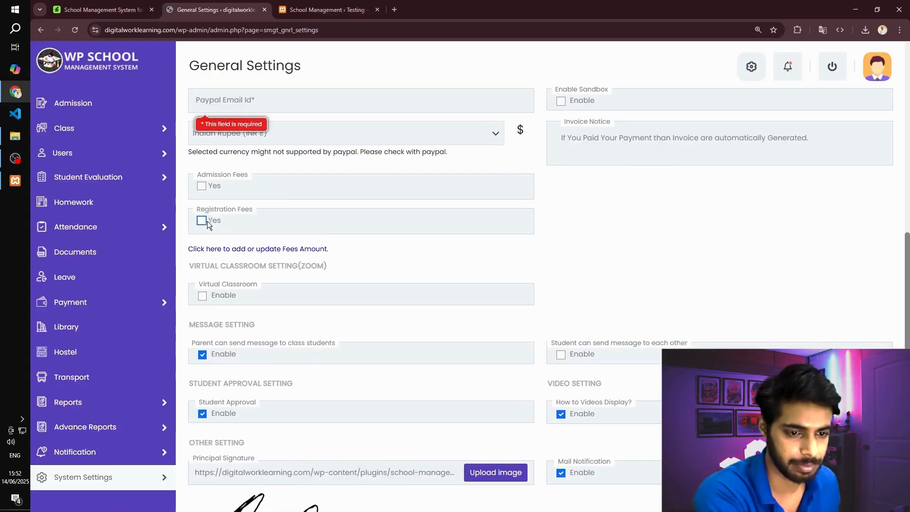
# - Disable the message setting that lets parents send messages to class students
pyautogui.scroll(-2, 191, 233)
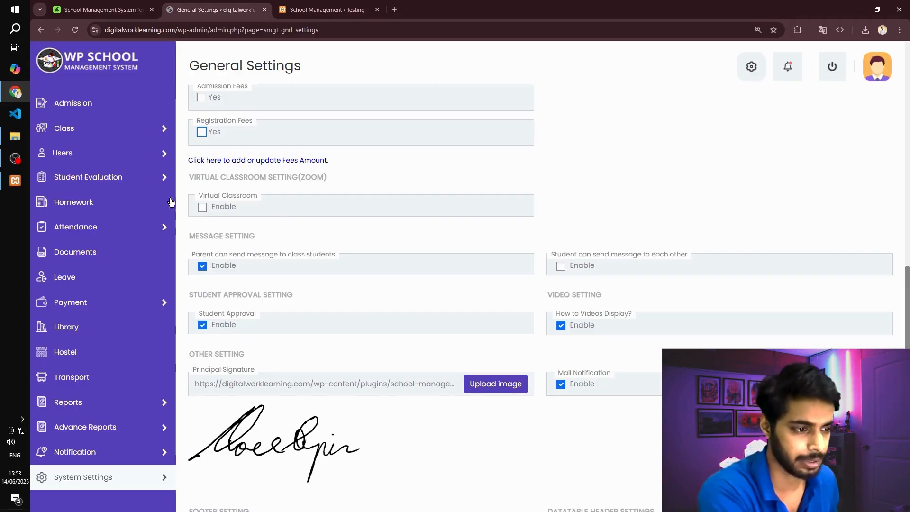
pyautogui.scroll(-2, 266, 241)
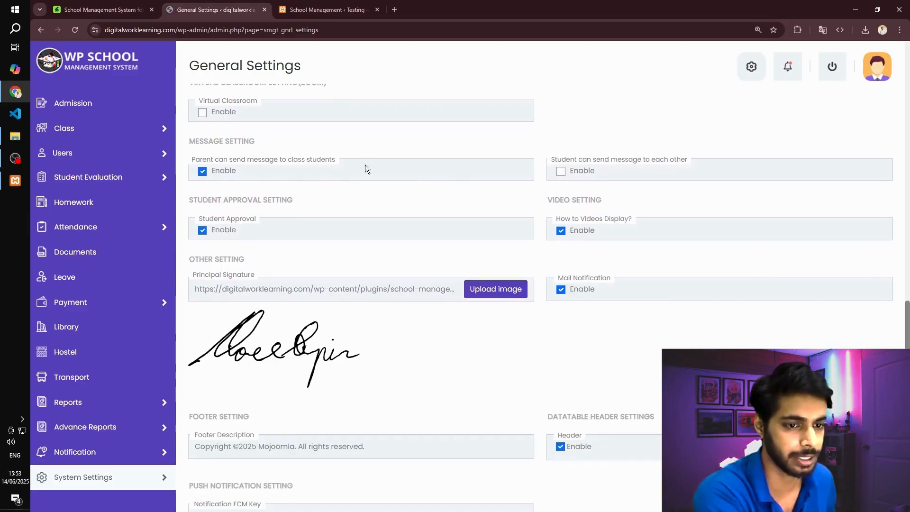
pyautogui.click(202, 172)
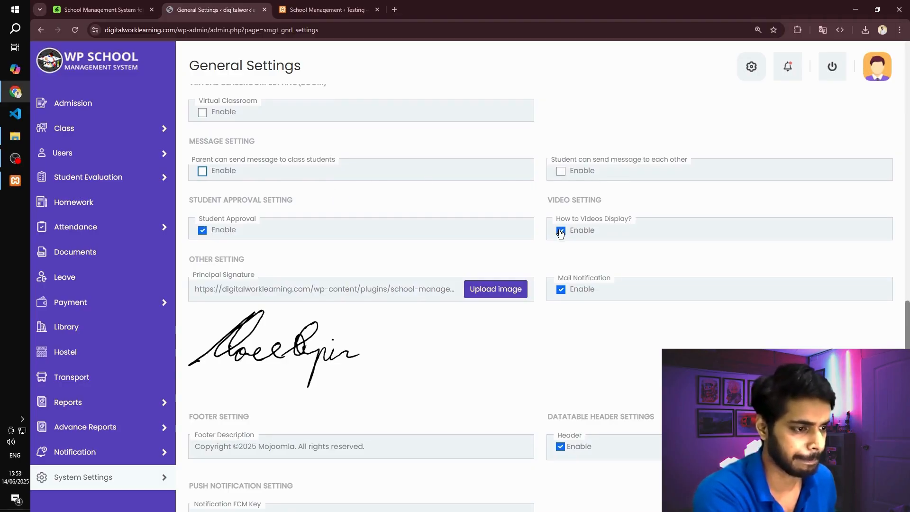
# - Try to save the general settings with the default footer description
pyautogui.scroll(-1, 446, 251)
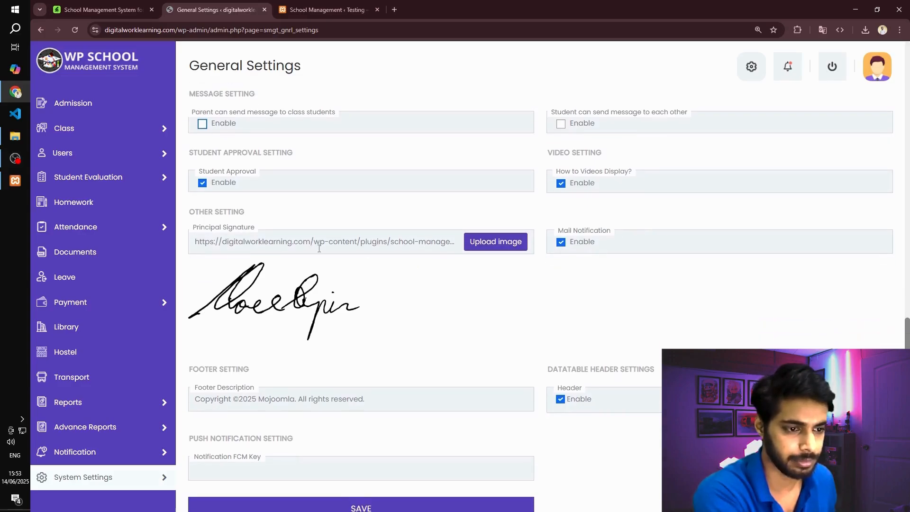
pyautogui.scroll(-1, 374, 272)
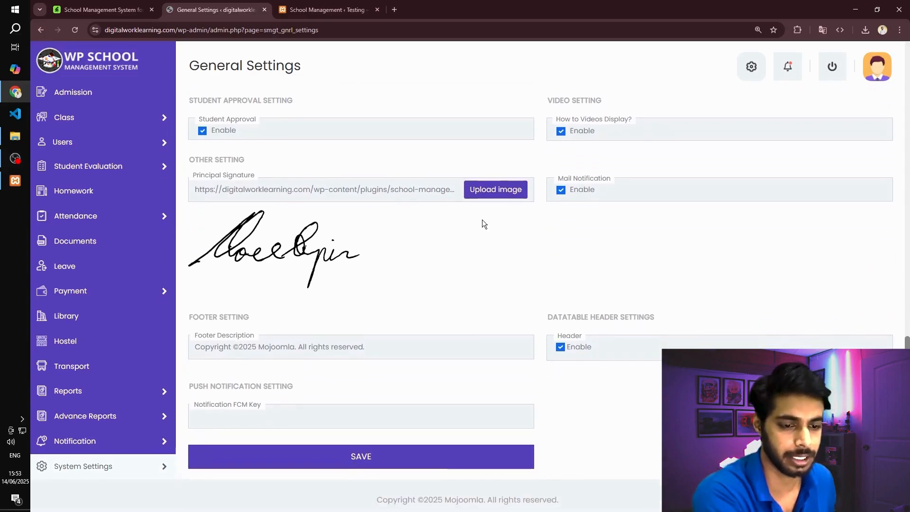
pyautogui.scroll(-1, 482, 220)
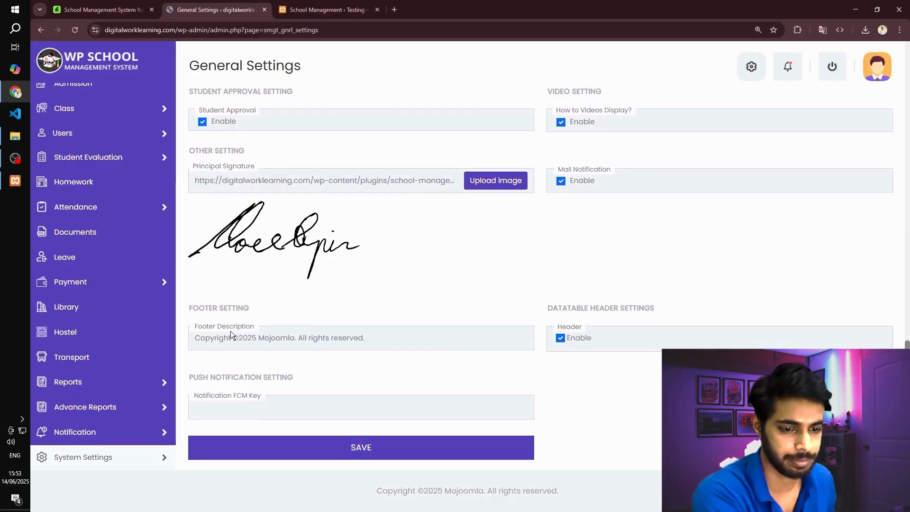
pyautogui.click(203, 337)
pyautogui.moveTo(200, 338); pyautogui.dragTo(418, 337)
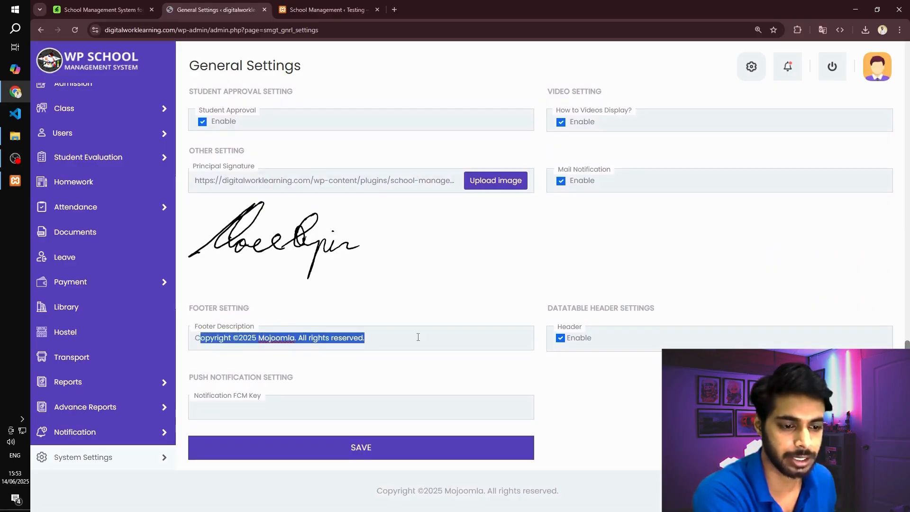
pyautogui.click(280, 454)
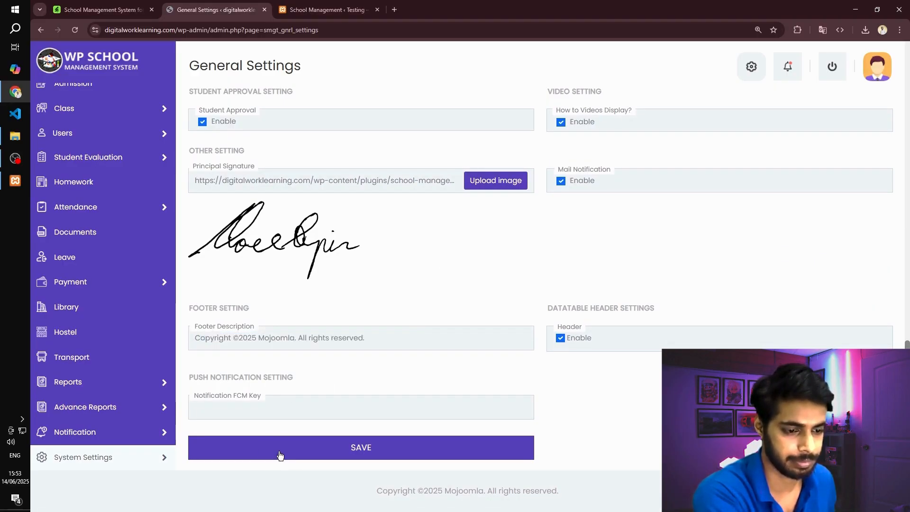
# - Disable the return option in the book return settings
pyautogui.scroll(1, 278, 451)
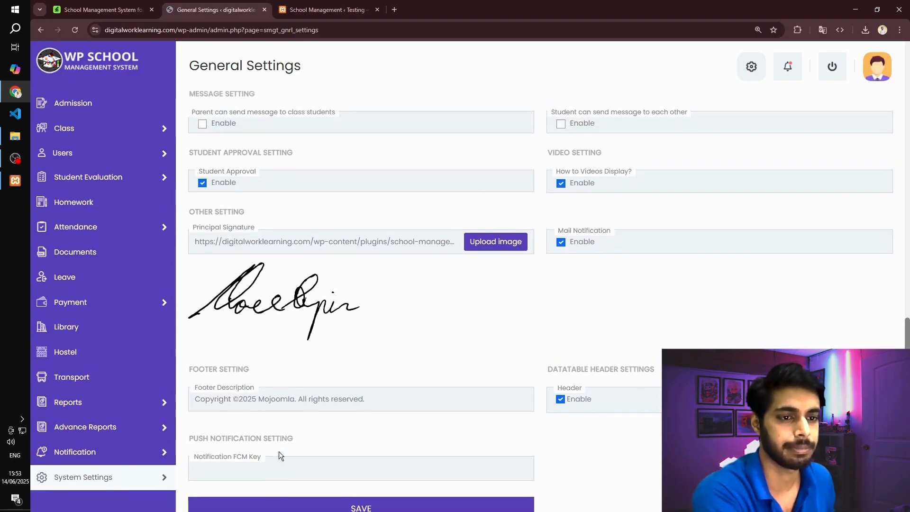
pyautogui.scroll(10, 279, 456)
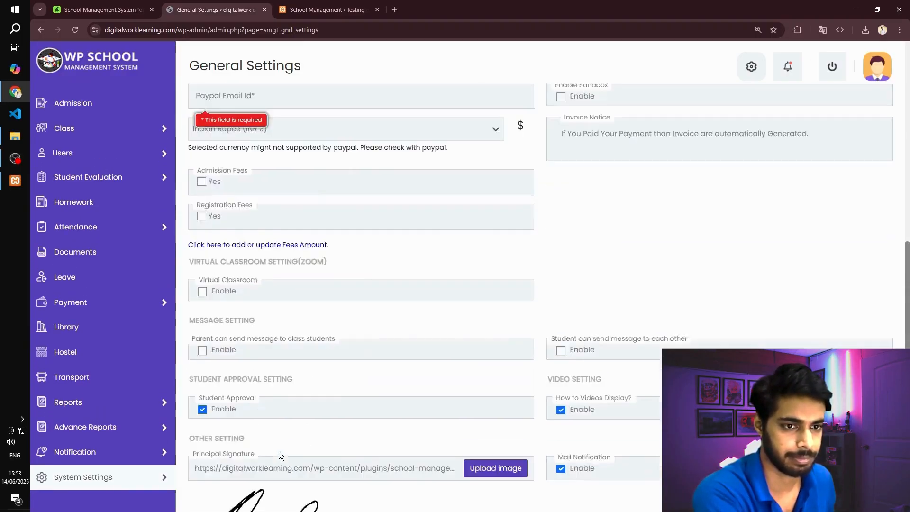
pyautogui.scroll(1, 319, 454)
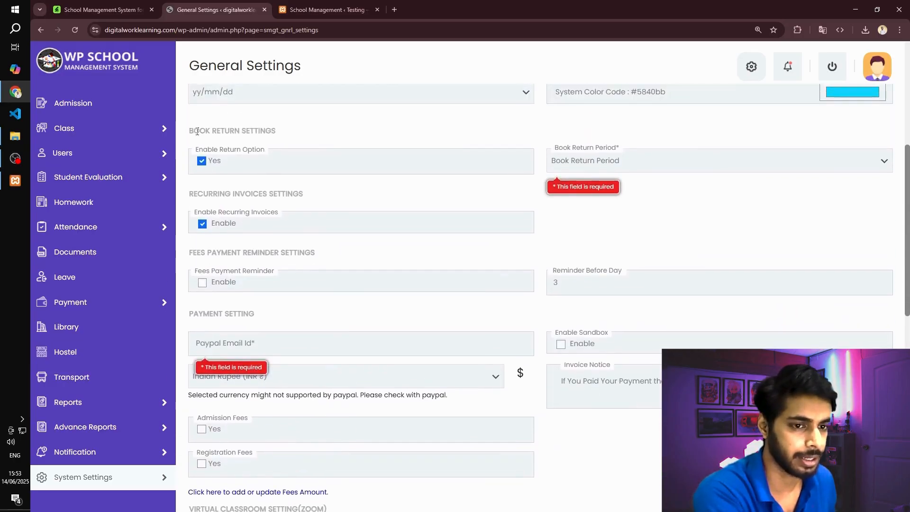
pyautogui.click(199, 161)
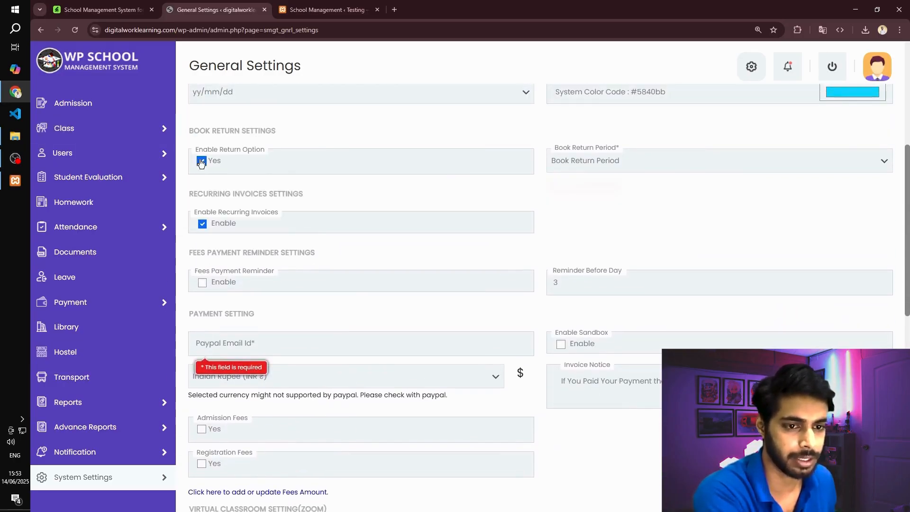
# - Fill in the required PayPal email with the administrator's address and save the general settings
pyautogui.scroll(-2, 285, 227)
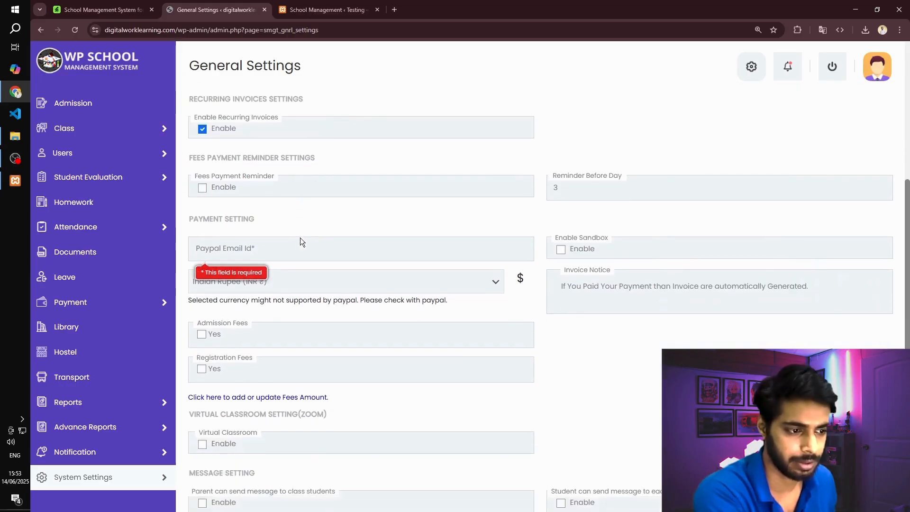
pyautogui.click(267, 248)
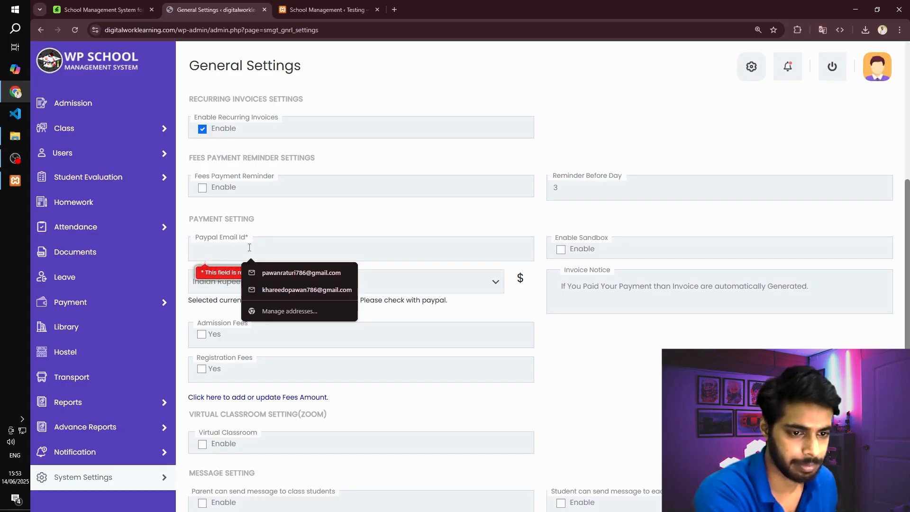
pyautogui.click(284, 267)
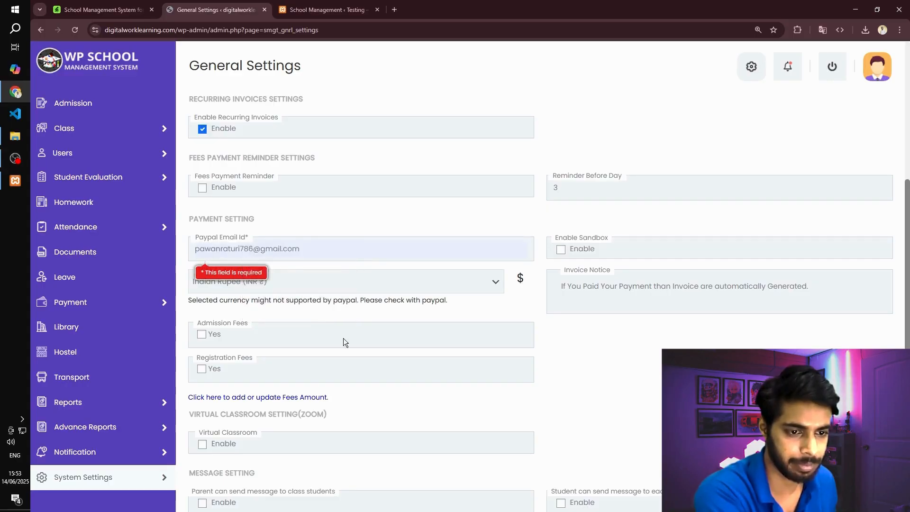
pyautogui.scroll(-9, 343, 338)
pyautogui.click(392, 448)
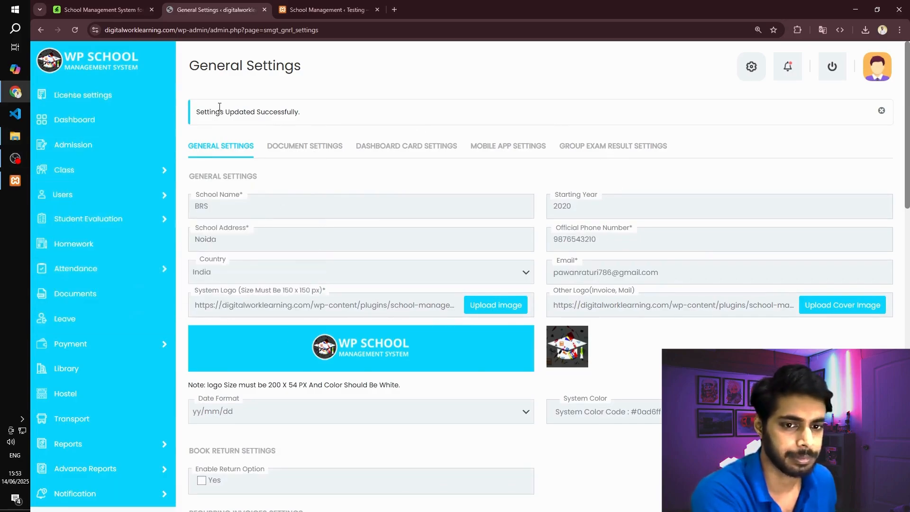
# - From the dashboard's setup wizard, add a class named Class 12th with numeric value 12 and a student capacity of 40
pyautogui.click(86, 121)
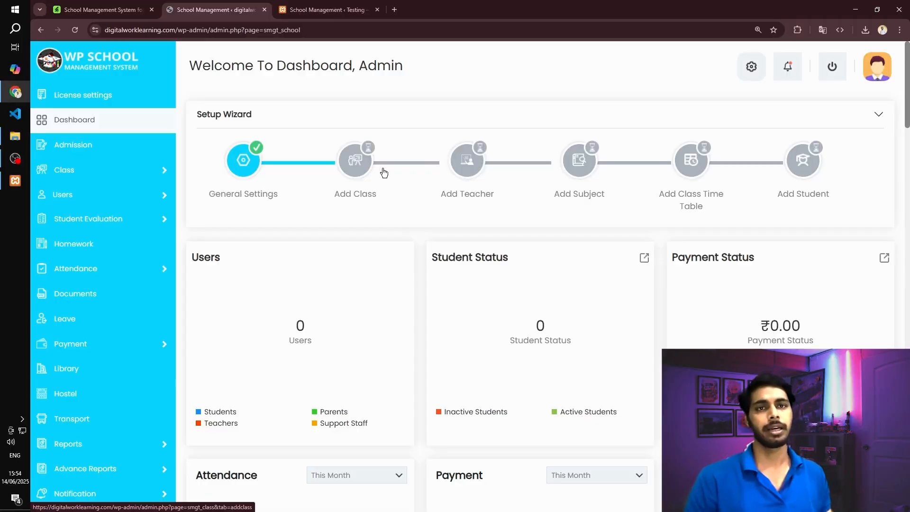
pyautogui.click(359, 160)
pyautogui.click(281, 140)
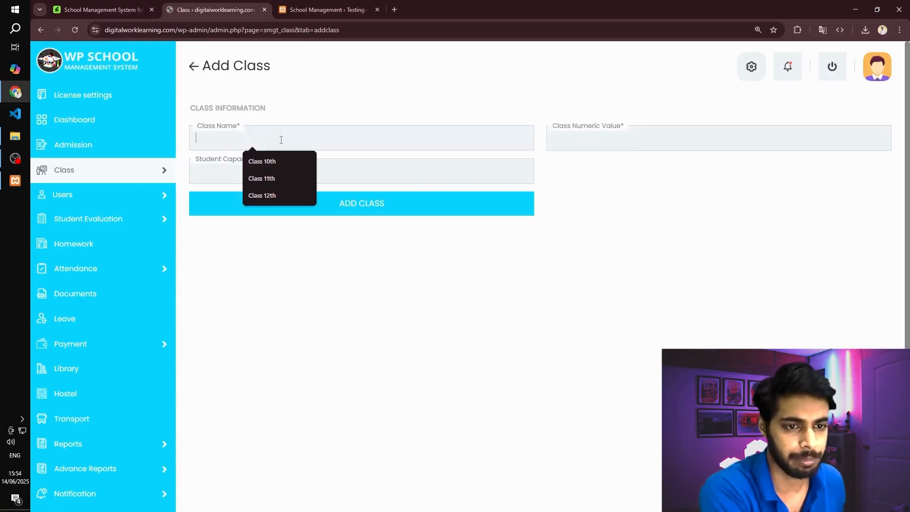
pyautogui.write('Cl')
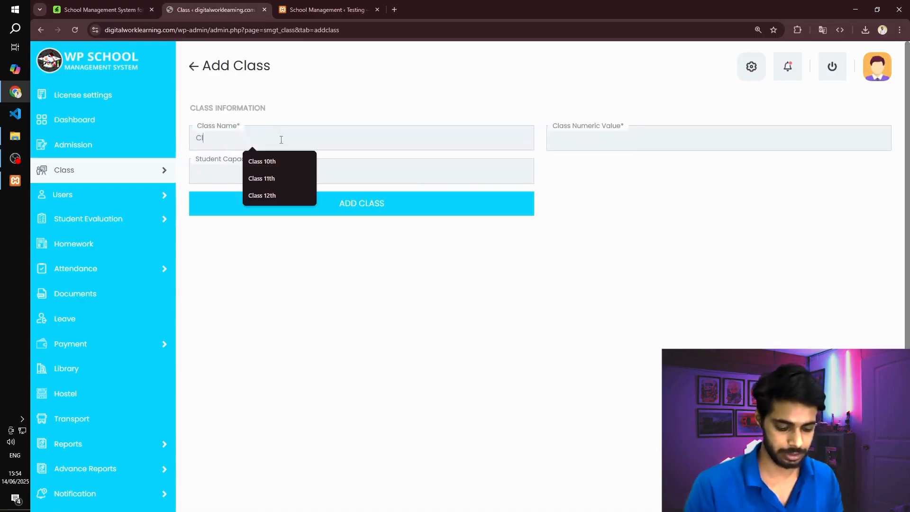
pyautogui.write('ass 12th')
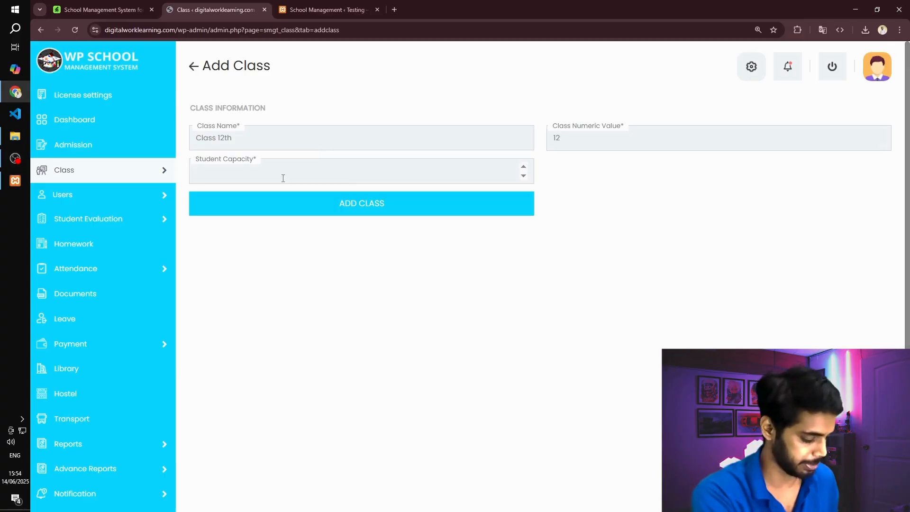
pyautogui.click(351, 204)
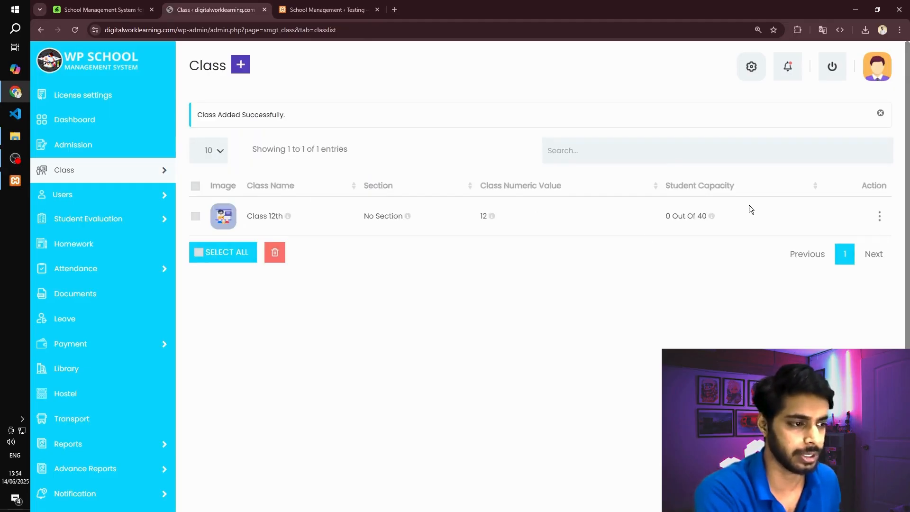
# - Add a class named Class 11th with numeric value 11 and a student capacity of 40
pyautogui.click(241, 65)
pyautogui.click(263, 134)
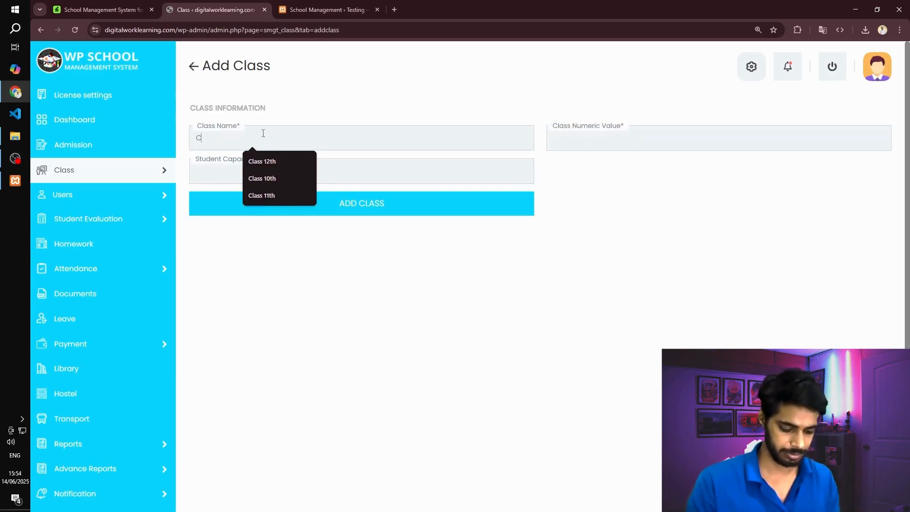
pyautogui.write('Class 11th')
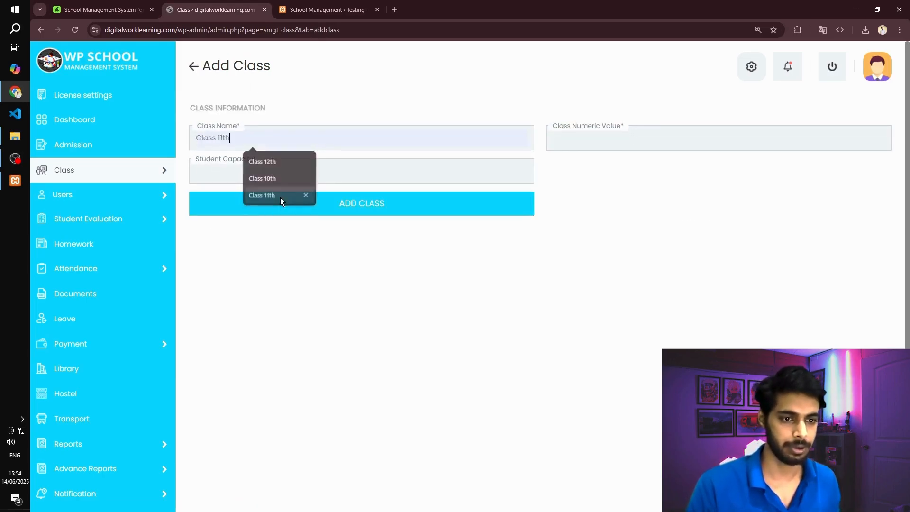
pyautogui.click(280, 198)
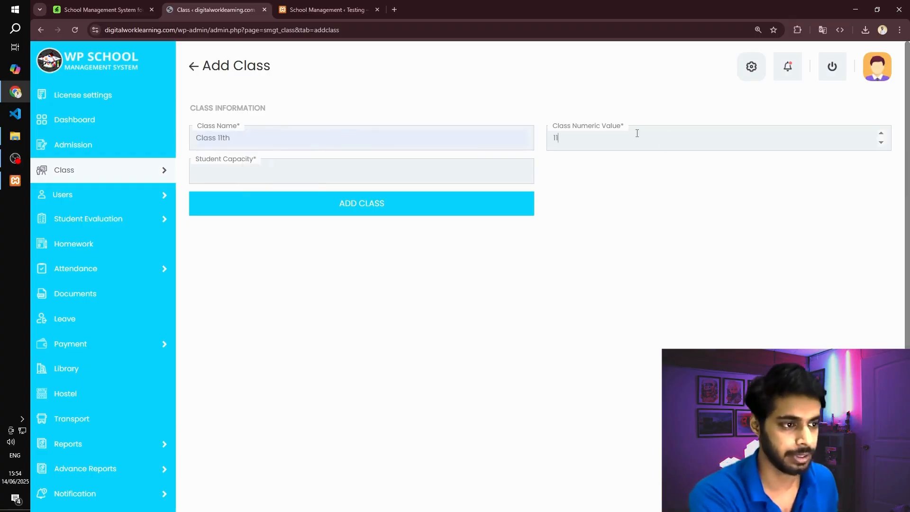
pyautogui.click(260, 174)
pyautogui.write('40')
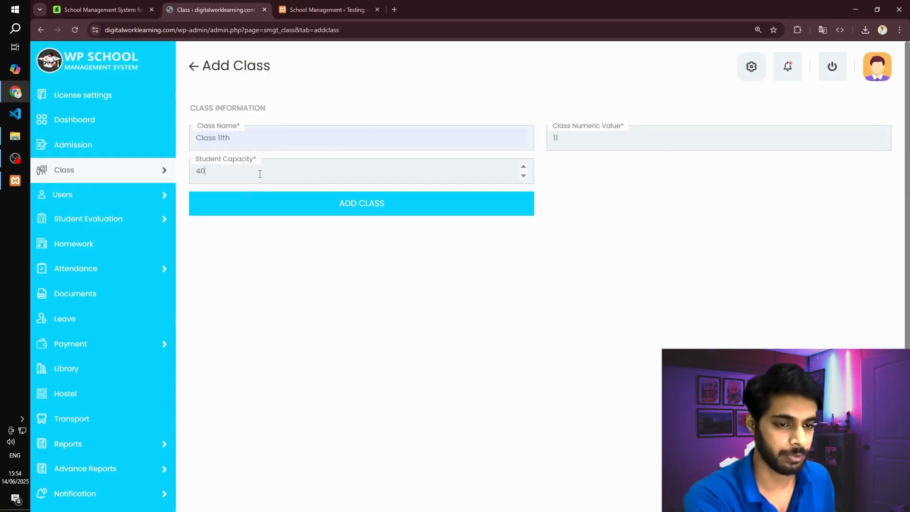
pyautogui.click(368, 203)
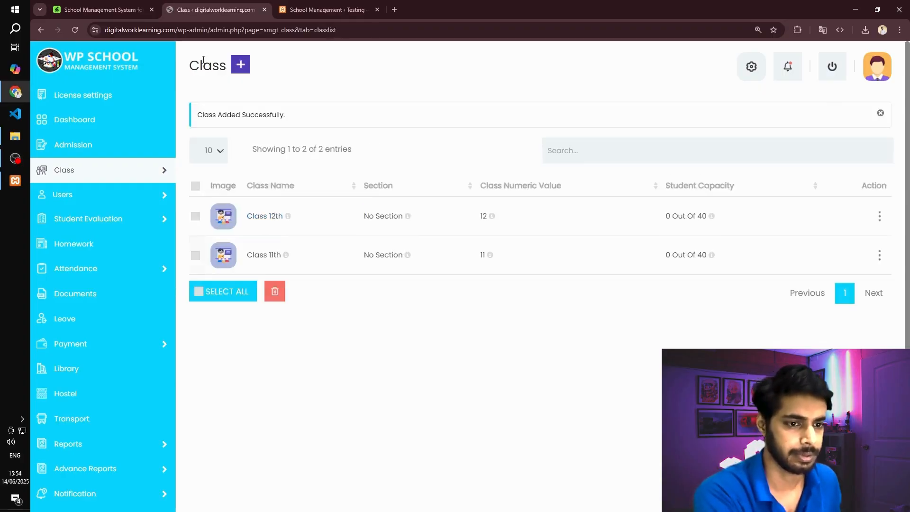
# - Add a class named Class 10th with numeric value 10 and a student capacity of 40
pyautogui.click(242, 65)
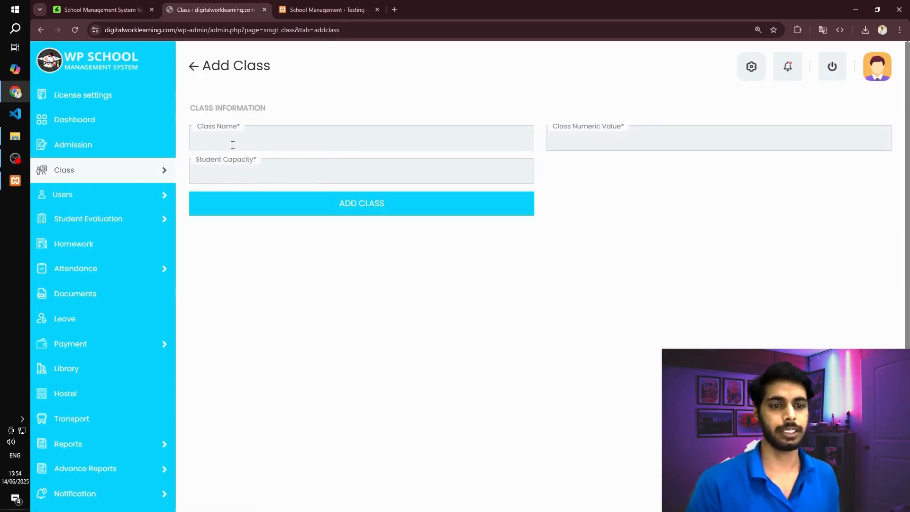
pyautogui.click(233, 144)
pyautogui.write('Class')
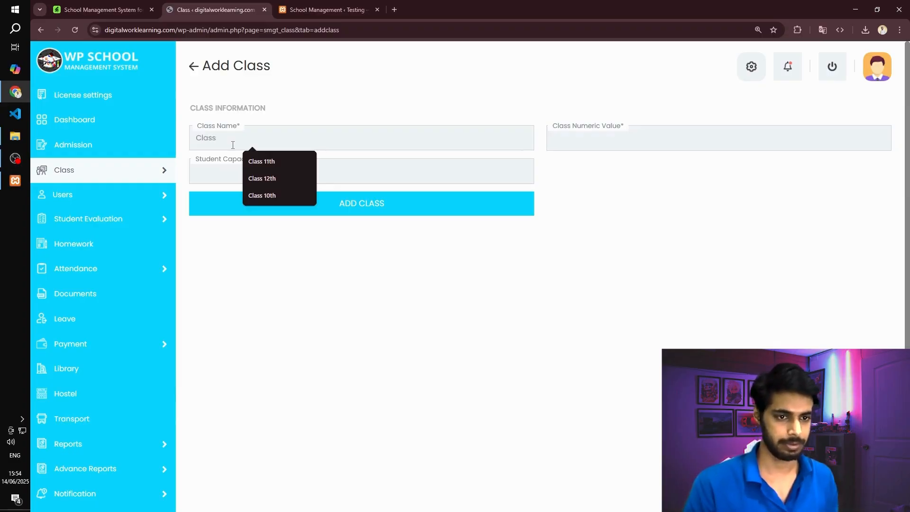
pyautogui.write(' 10th')
pyautogui.press('Tab')
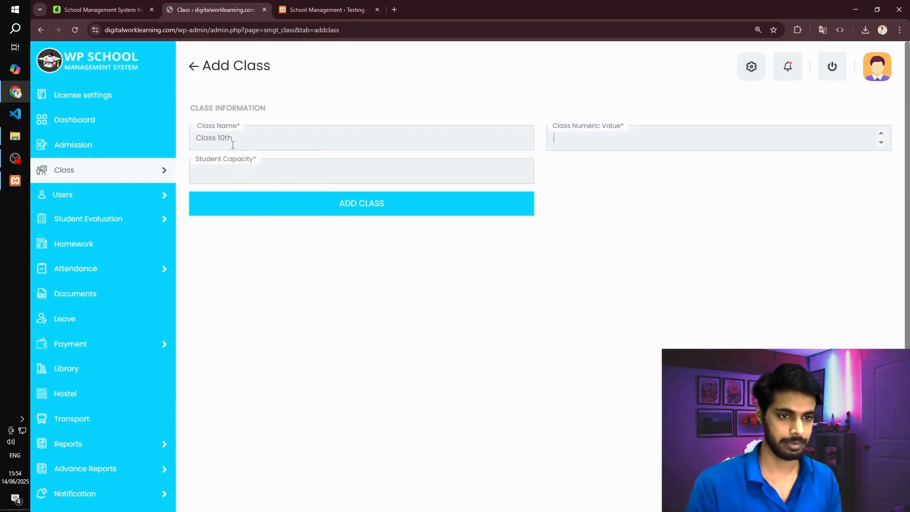
pyautogui.press('Tab')
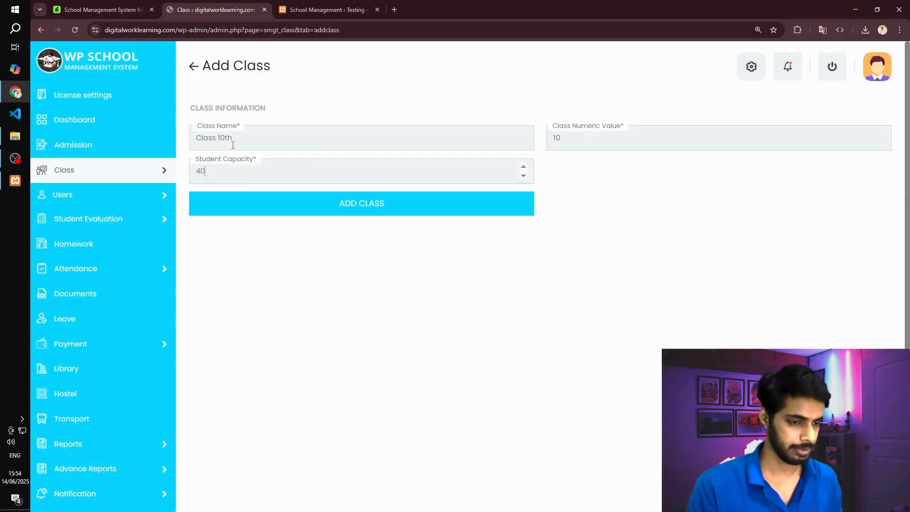
pyautogui.click(363, 207)
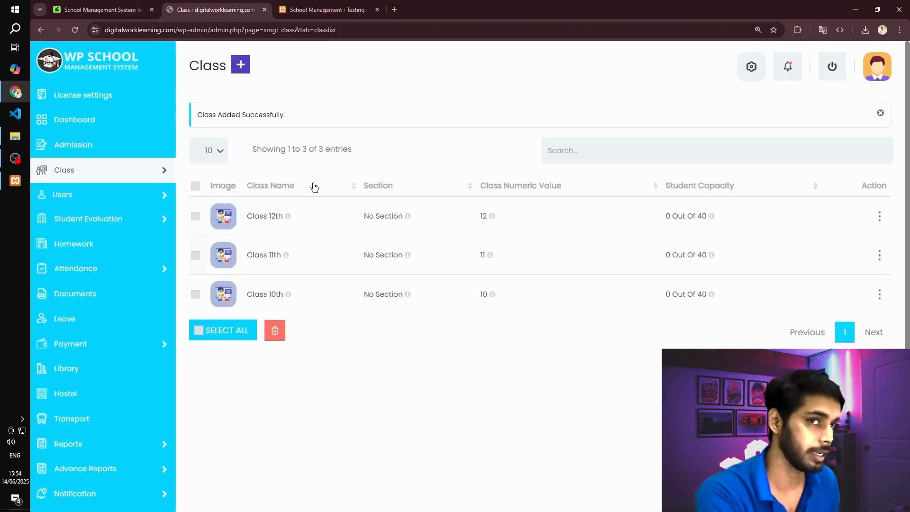
# - Check the setup wizard's progress on the dashboard and open the teacher management page
pyautogui.moveTo(67, 199)
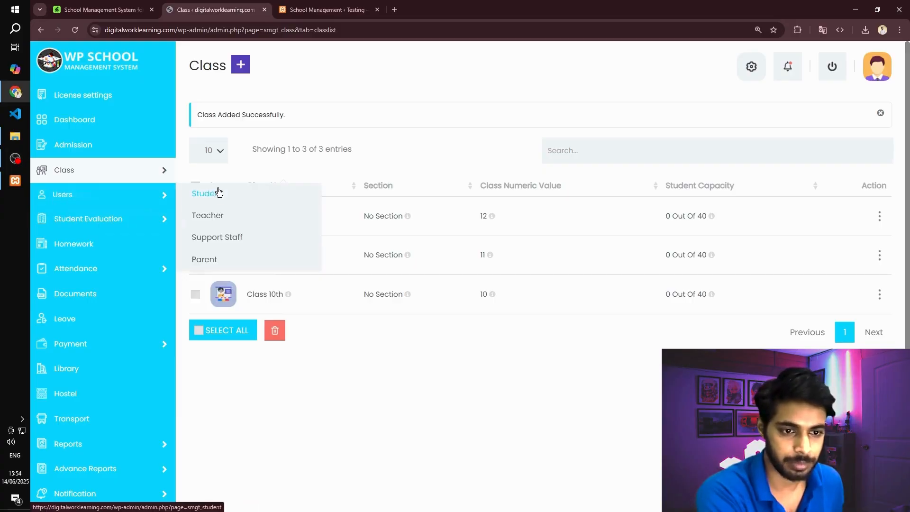
pyautogui.click(99, 119)
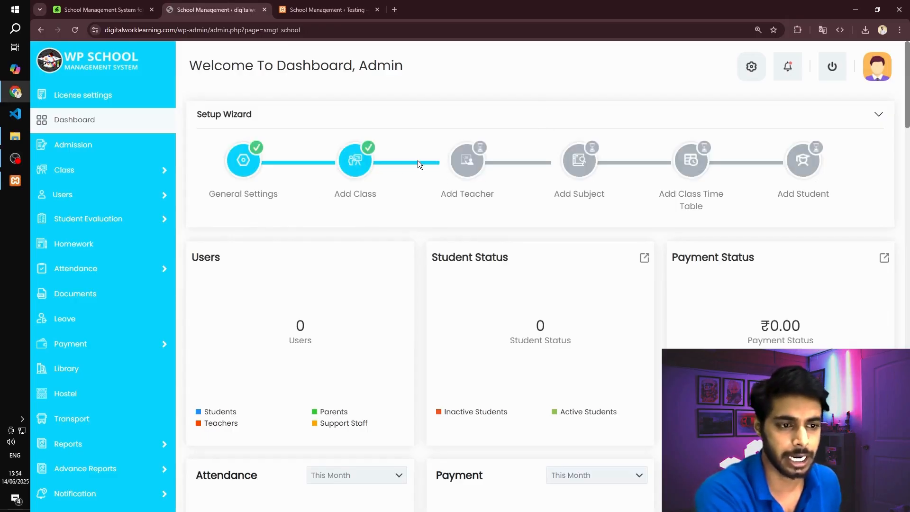
pyautogui.moveTo(146, 191)
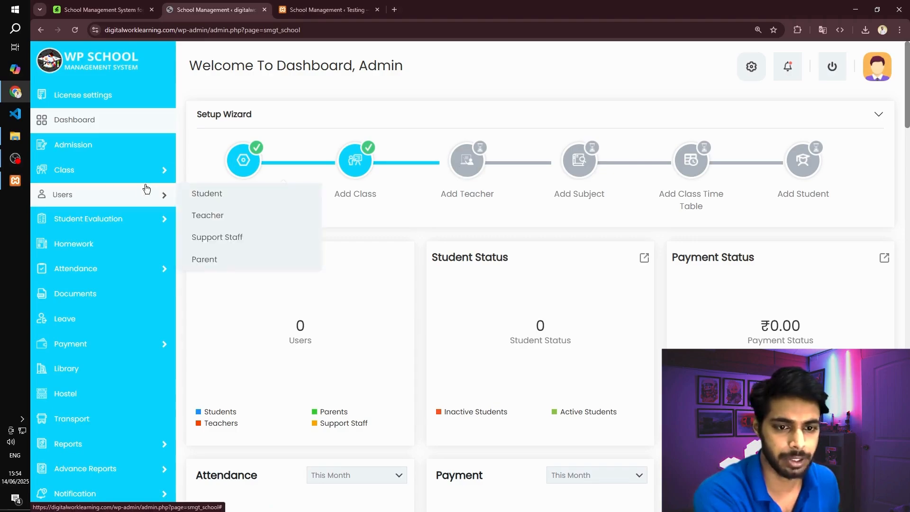
pyautogui.click(205, 219)
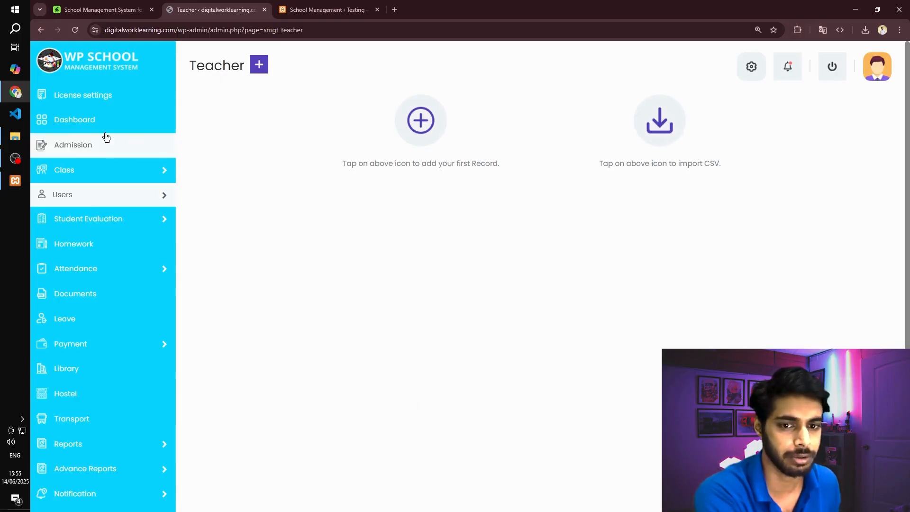
# - Switch to File Explorer, examine the import templates in the samplecsv folder, and return to the teacher page in the browser
pyautogui.click(15, 136)
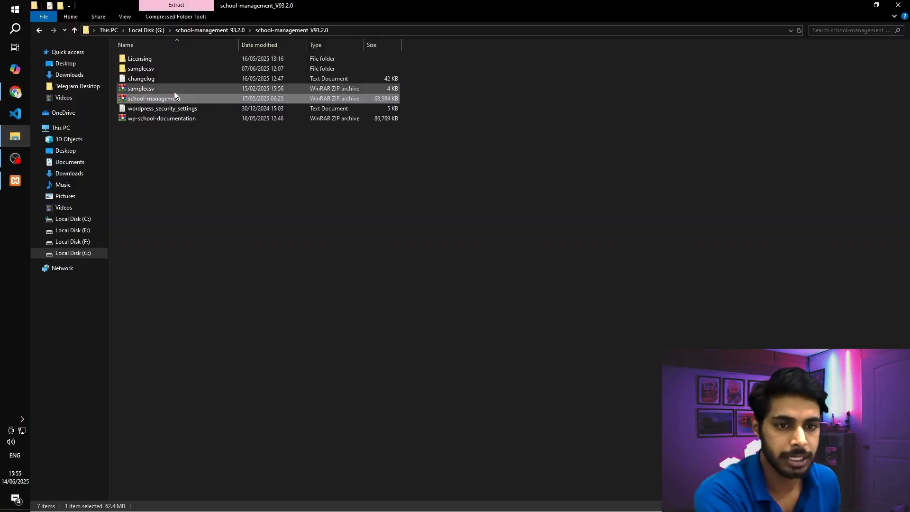
pyautogui.click(154, 68)
pyautogui.doubleClick(154, 69)
pyautogui.doubleClick(147, 55)
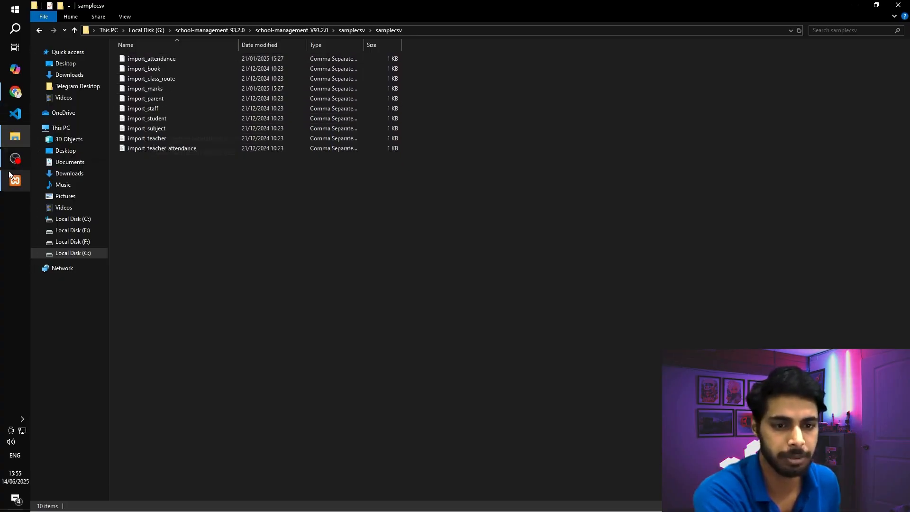
pyautogui.click(15, 96)
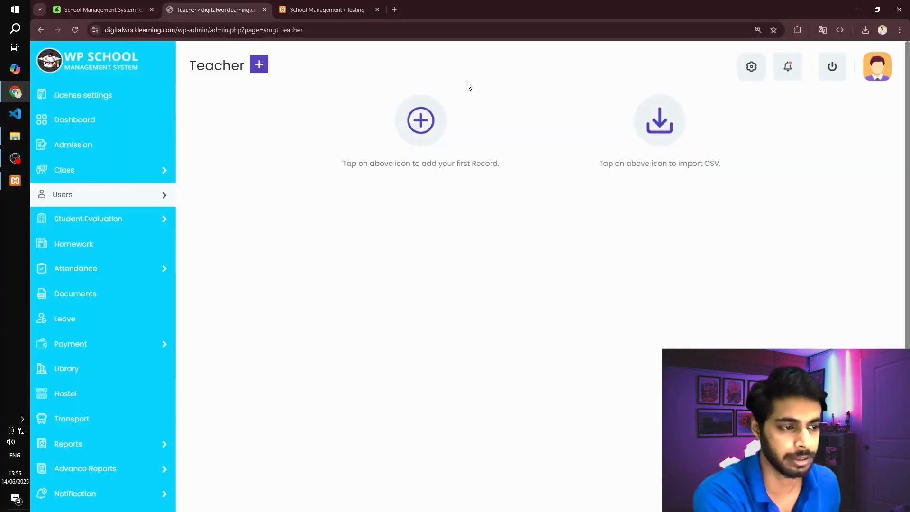
# - Start a new teacher record and enter the teacher's first name
pyautogui.click(431, 122)
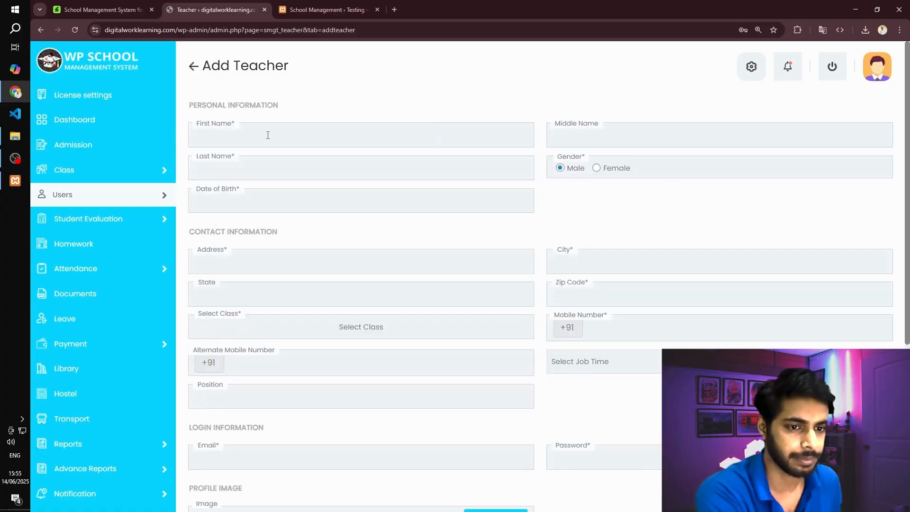
pyautogui.click(266, 135)
pyautogui.click(443, 89)
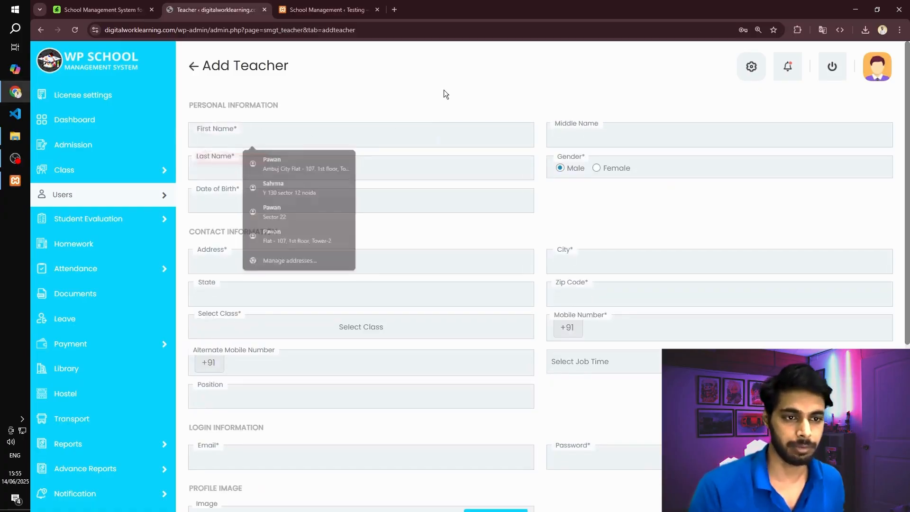
pyautogui.click(266, 141)
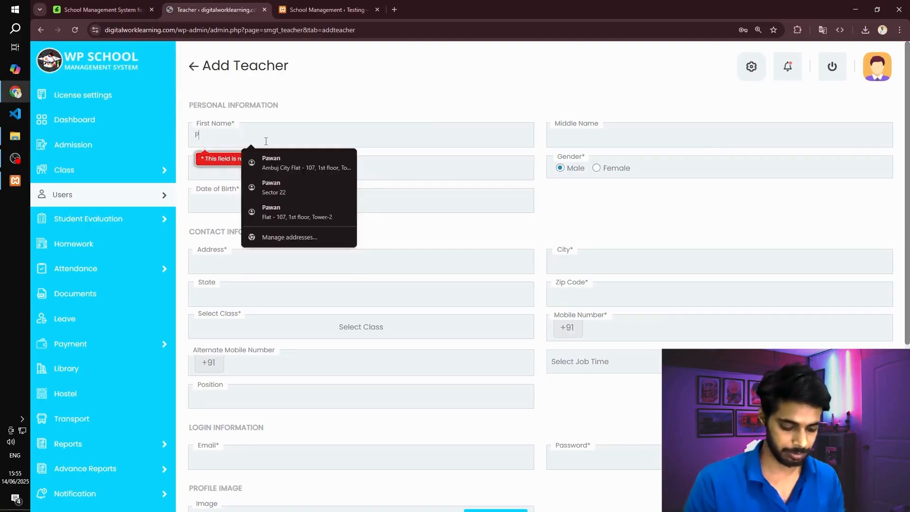
pyautogui.press('Tab')
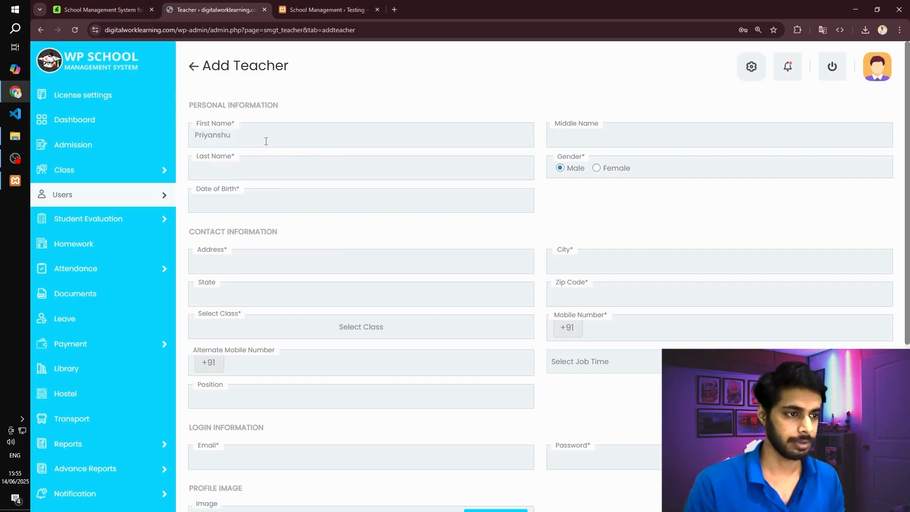
# - Enter the teacher's last name and leave the optional middle name empty
pyautogui.press('Tab')
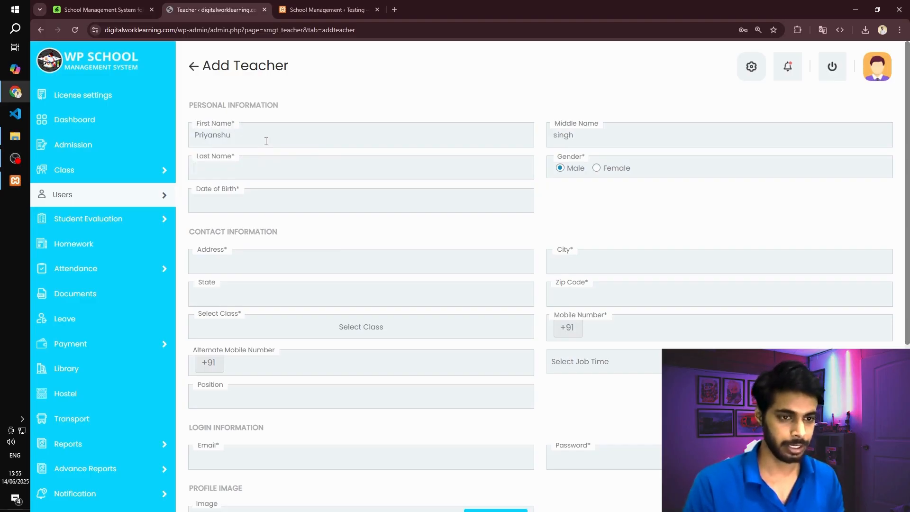
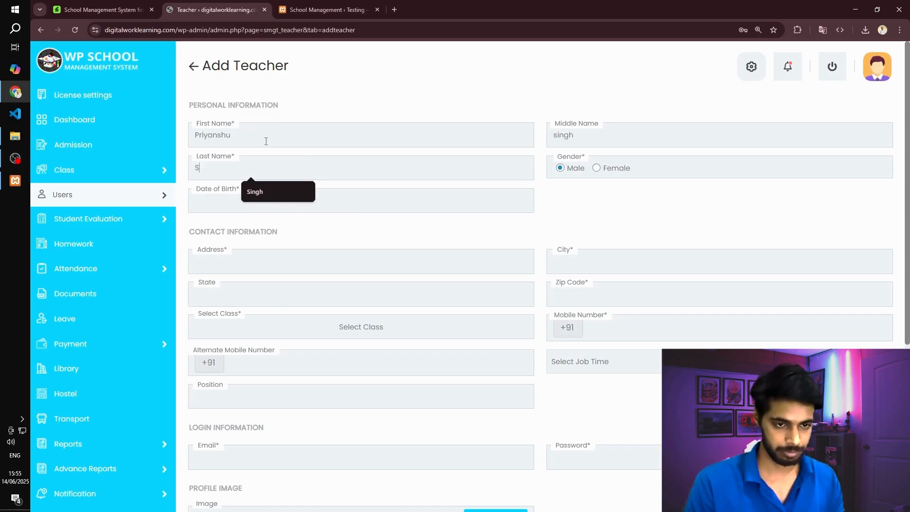
pyautogui.press('Tab')
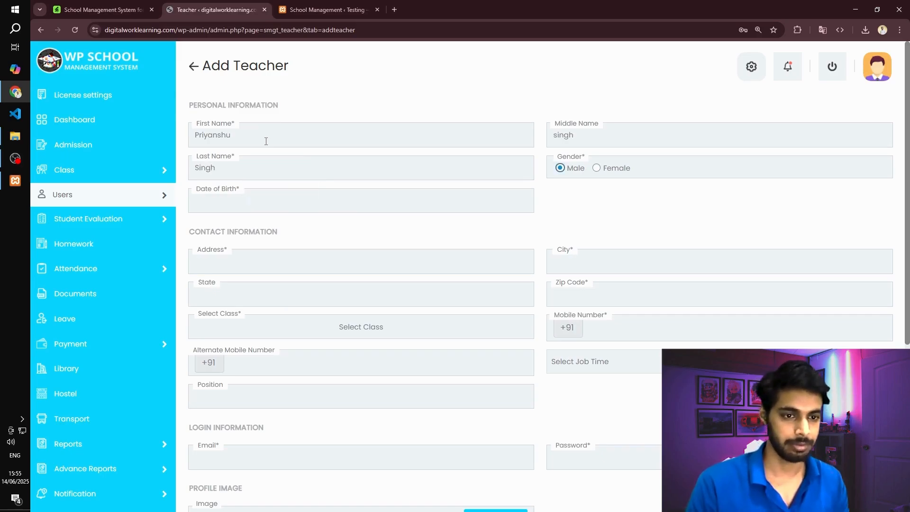
pyautogui.doubleClick(565, 135)
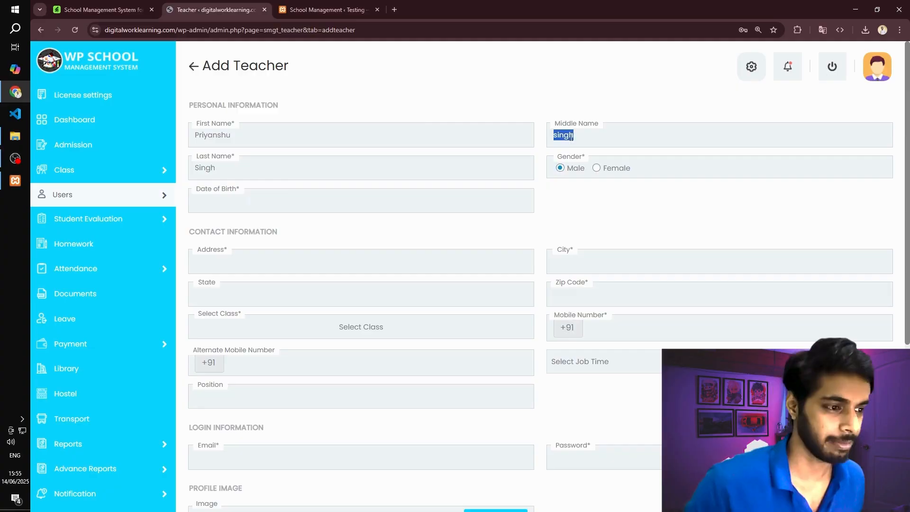
pyautogui.press('BackSpace')
# - Set the teacher's date of birth using the calendar's month, year and day choices
pyautogui.click(241, 204)
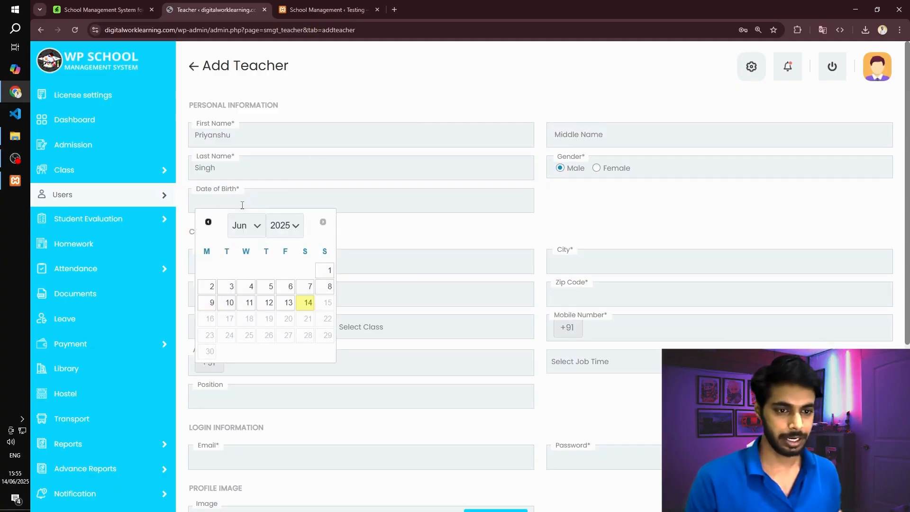
pyautogui.click(255, 222)
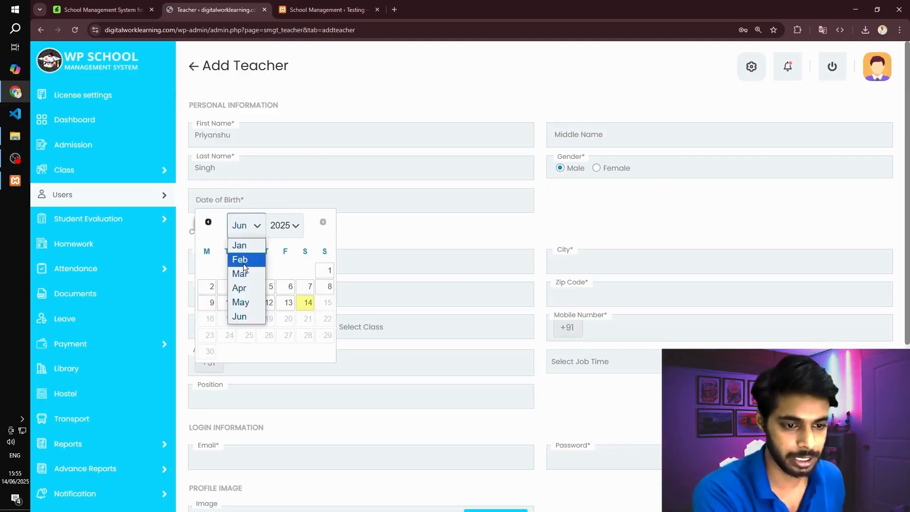
pyautogui.click(244, 244)
pyautogui.click(281, 231)
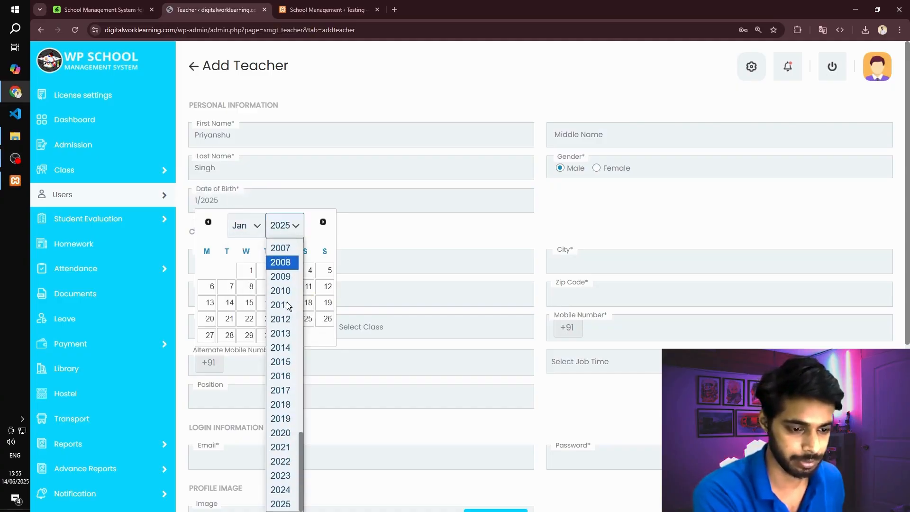
pyautogui.scroll(10, 286, 368)
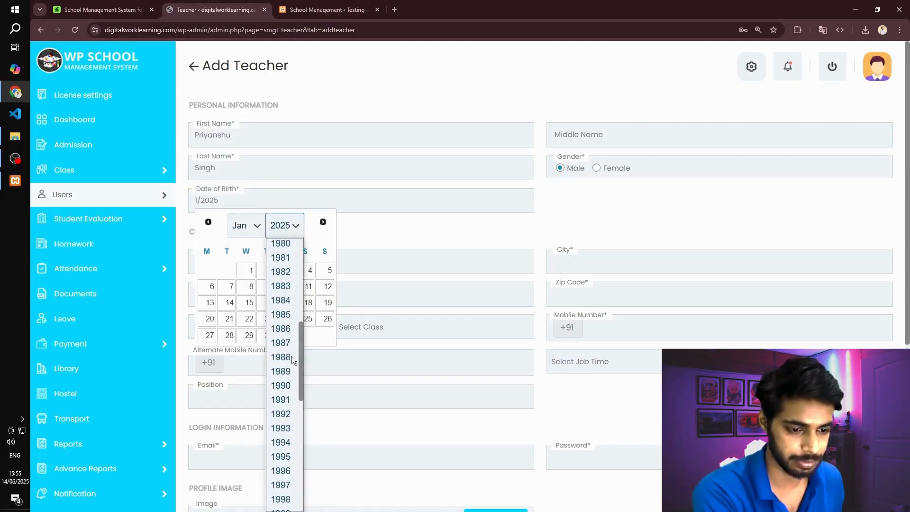
pyautogui.scroll(-7, 292, 317)
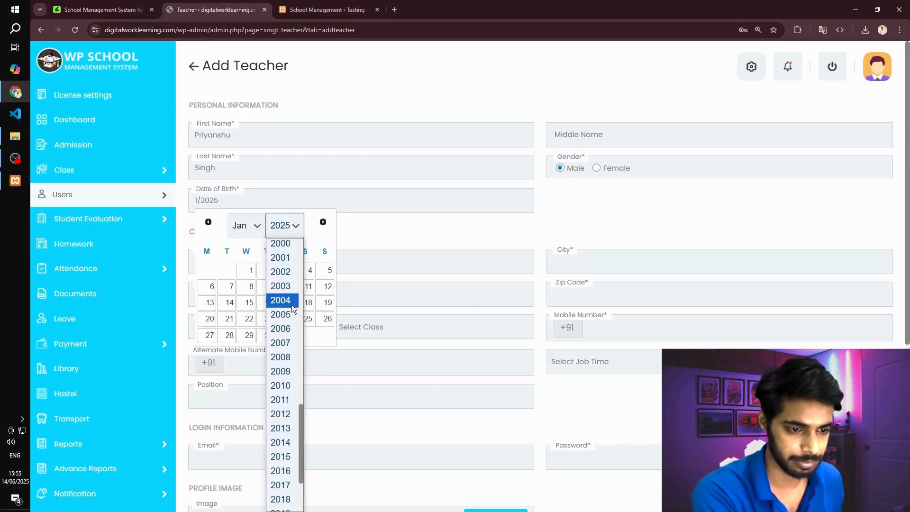
pyautogui.click(281, 243)
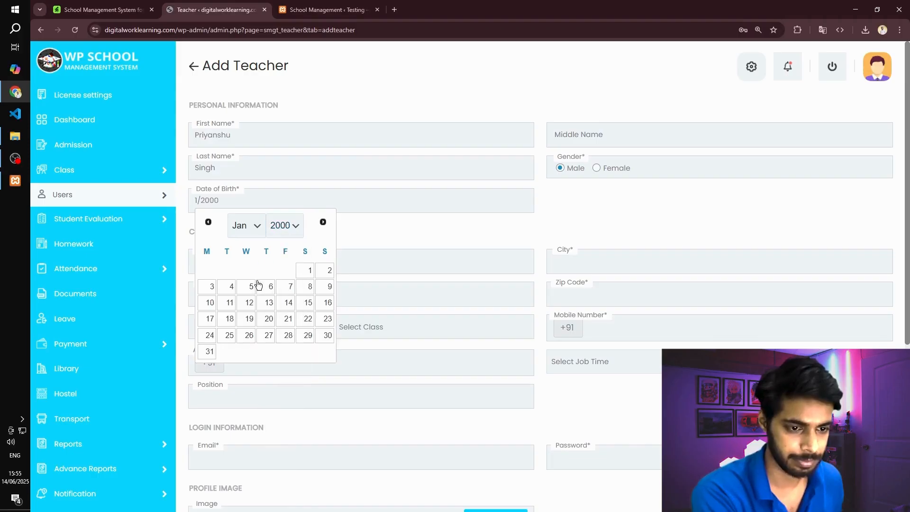
pyautogui.click(306, 271)
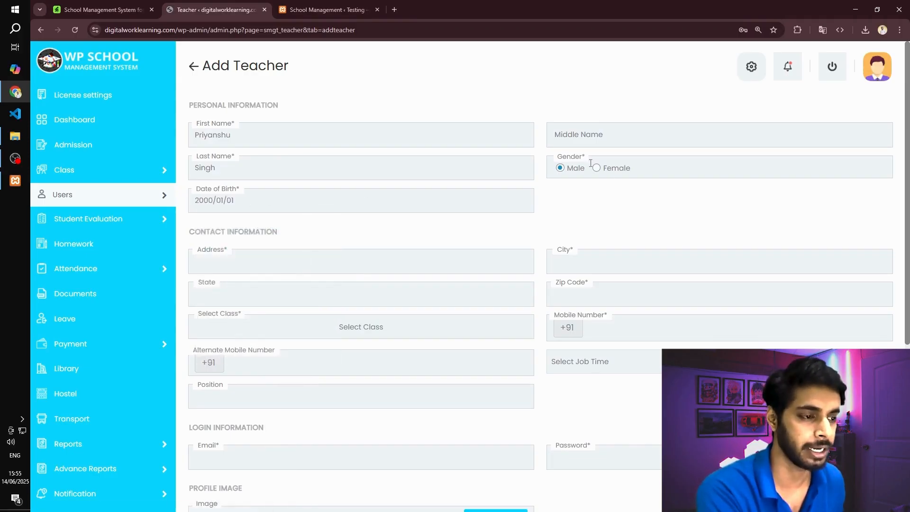
# - Enter "test" as the teacher's address and also as the city
pyautogui.click(297, 260)
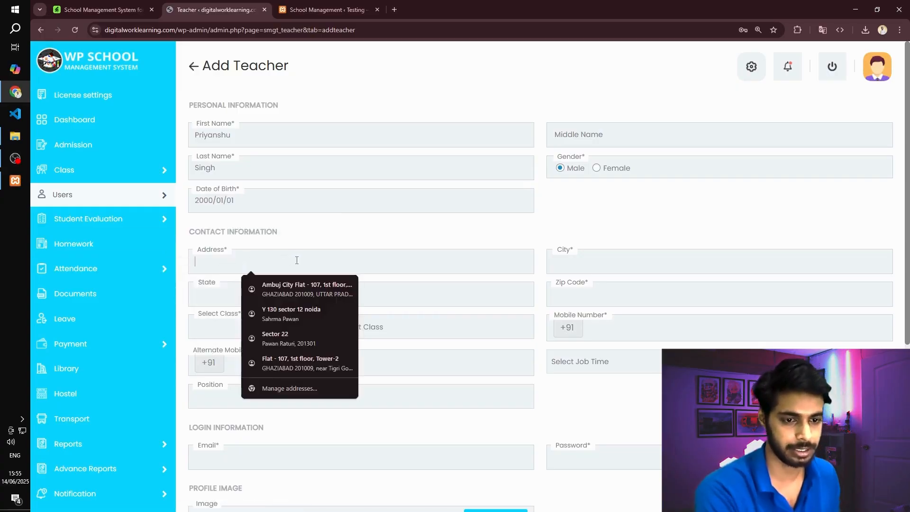
pyautogui.write('test')
pyautogui.press('Tab')
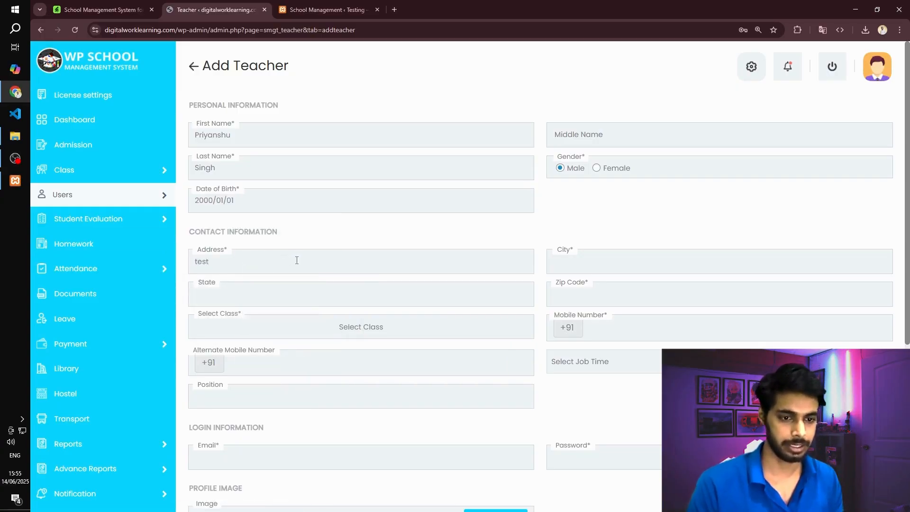
pyautogui.write('test')
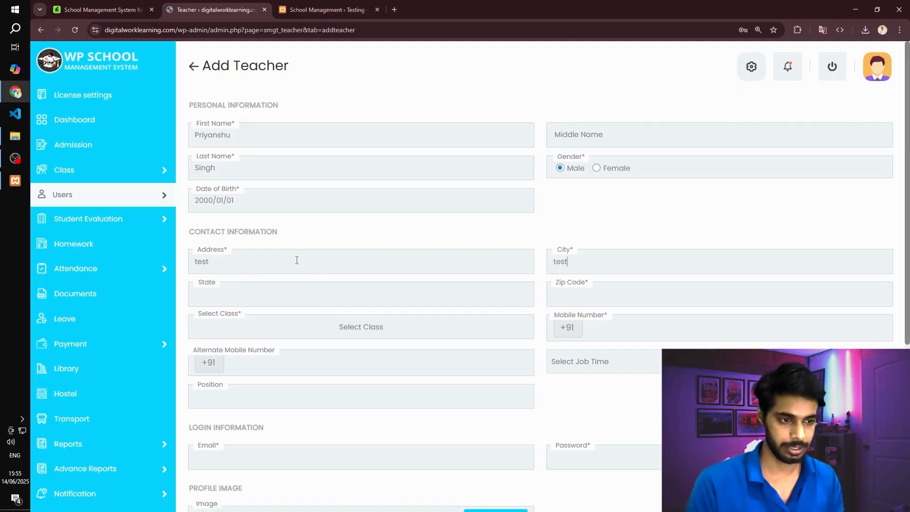
pyautogui.press('Tab')
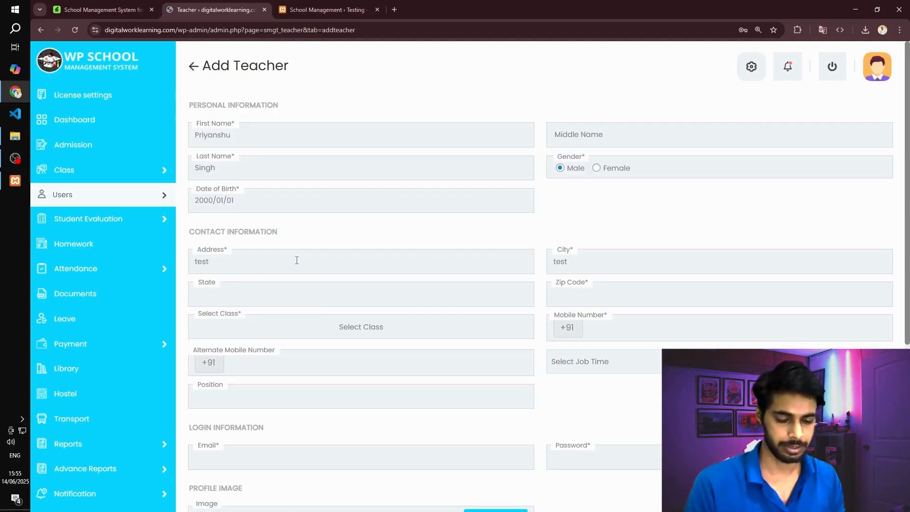
pyautogui.write('delhi')
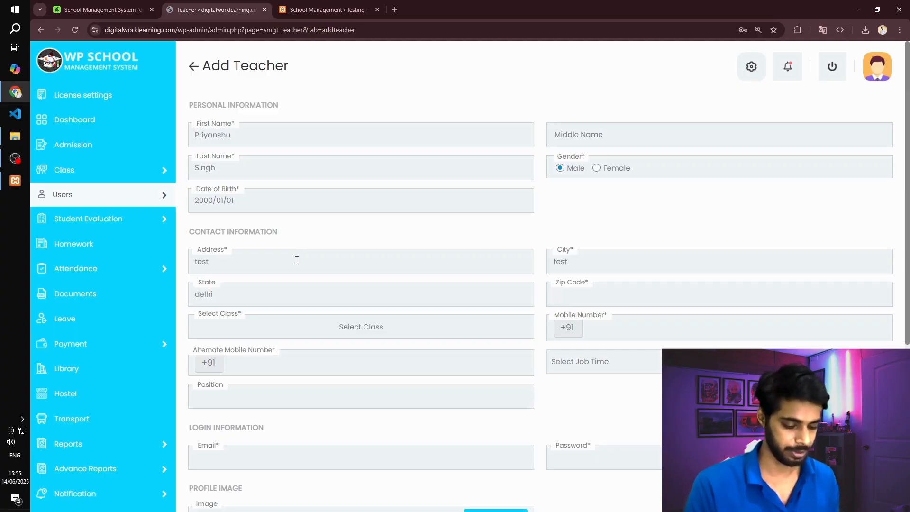
pyautogui.hotkey('shift', 'Tab')
pyautogui.write('Noida')
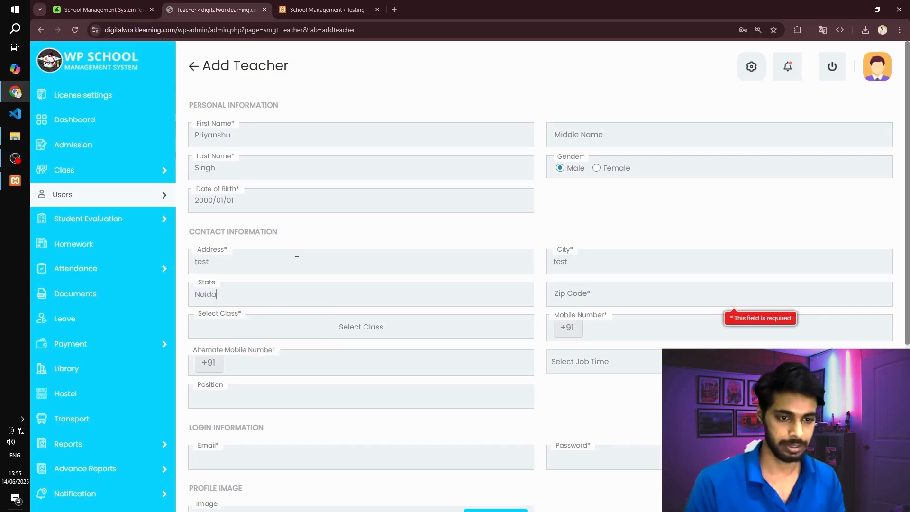
pyautogui.hotkey('ctrl', 'BackSpace')
# - Set the teacher's state to Uttarpradesh and enter the zip code
pyautogui.write('U')
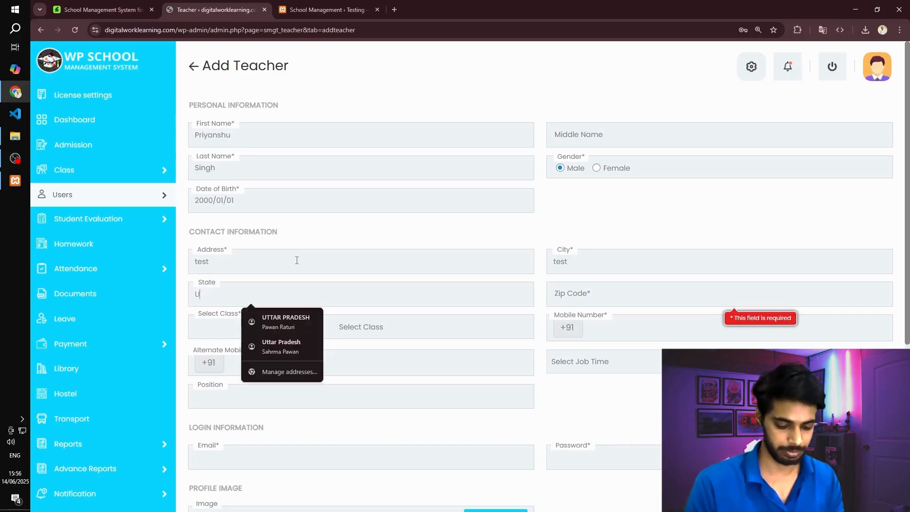
pyautogui.write('ttarpred')
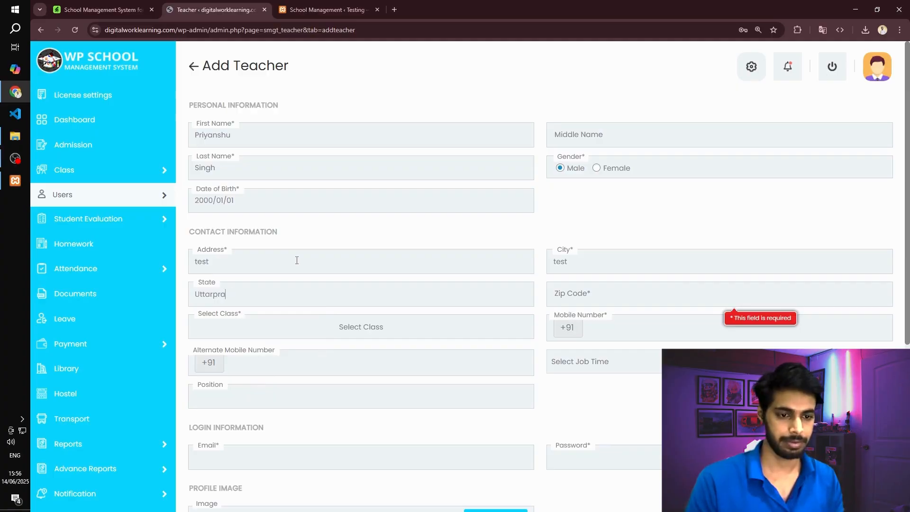
pyautogui.write('sh')
pyautogui.press('Tab')
pyautogui.write('2')
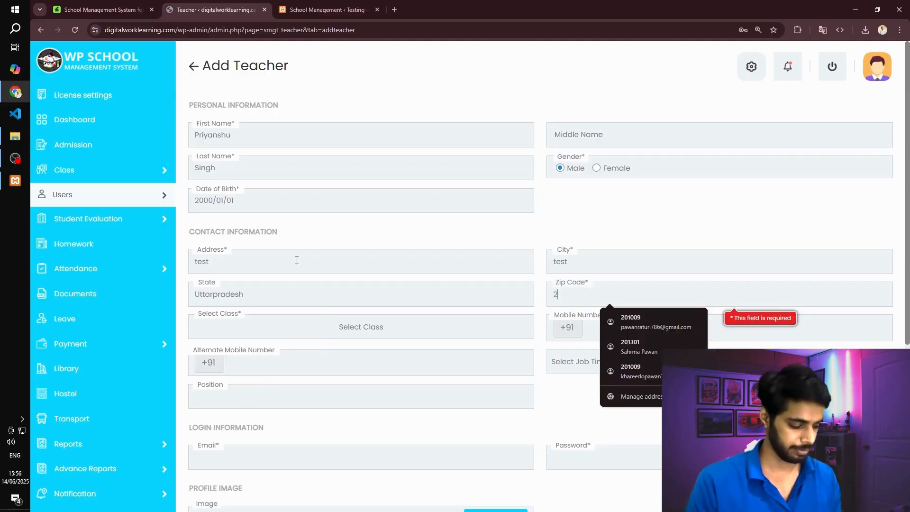
pyautogui.write('01301')
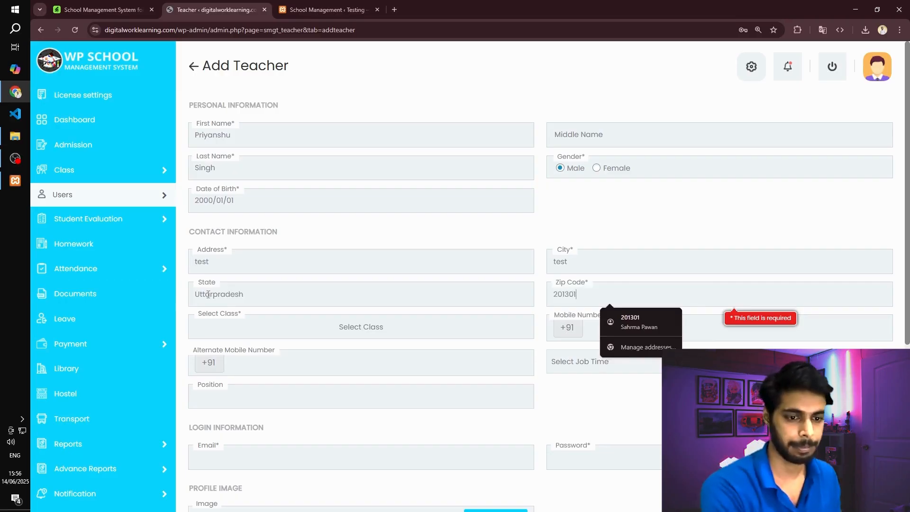
# - Assign Class 12th to the teacher
pyautogui.click(245, 338)
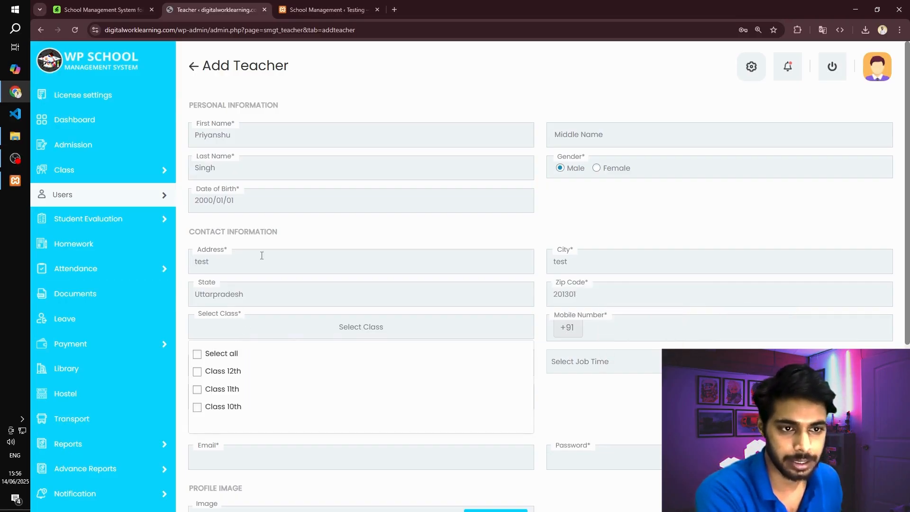
pyautogui.scroll(-2, 262, 255)
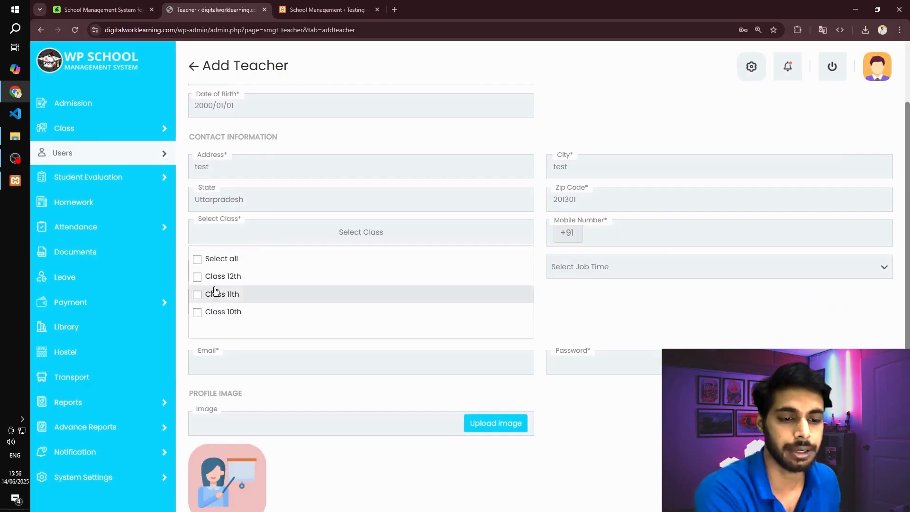
pyautogui.click(197, 278)
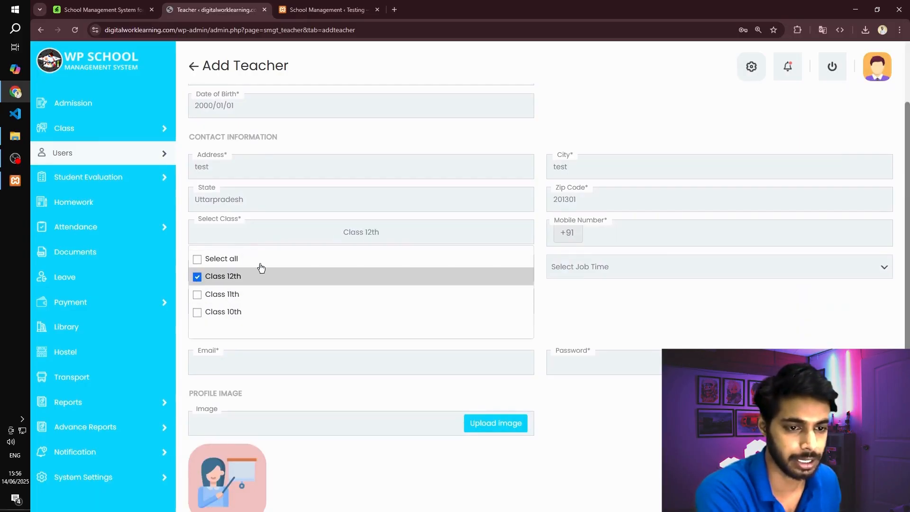
# - Enter the teacher's mobile number and leave the alternate mobile number empty
pyautogui.click(616, 237)
pyautogui.write('98')
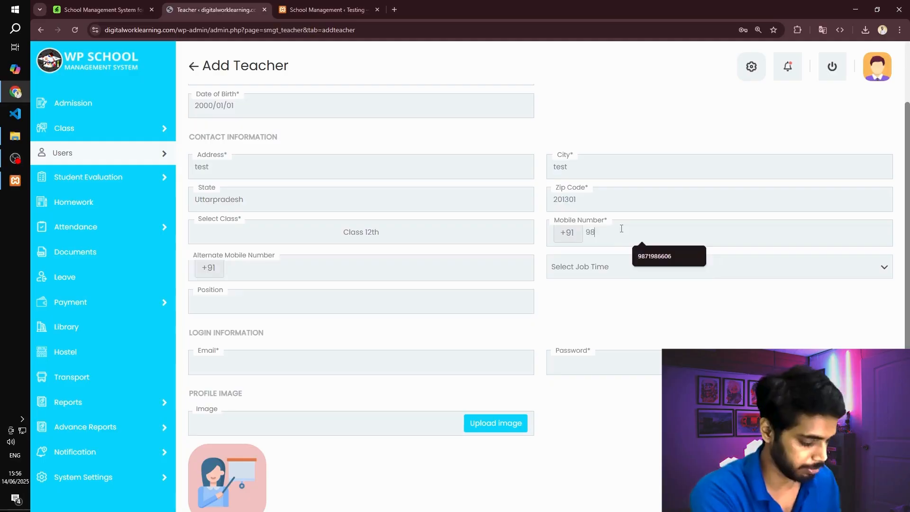
pyautogui.write('765432140')
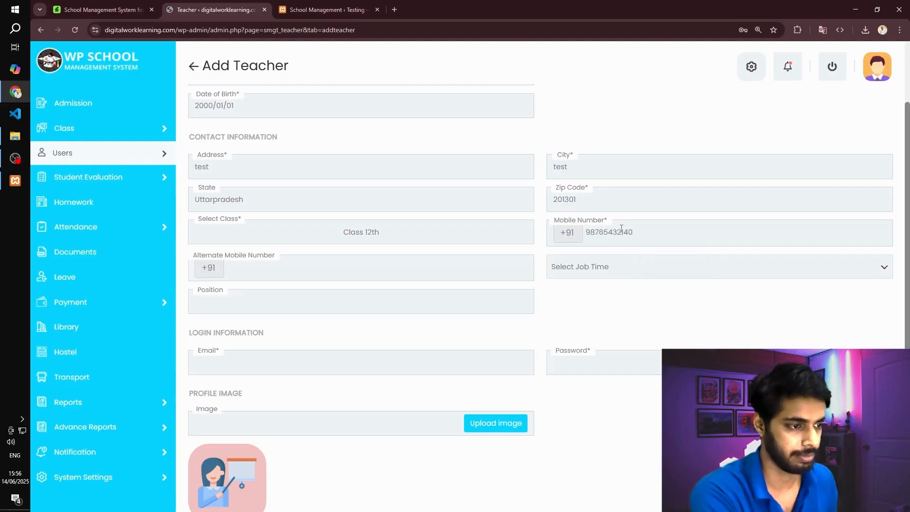
pyautogui.click(265, 269)
# - Set the teacher's job time to Full Time and the position to Hindi Teacher
pyautogui.click(609, 271)
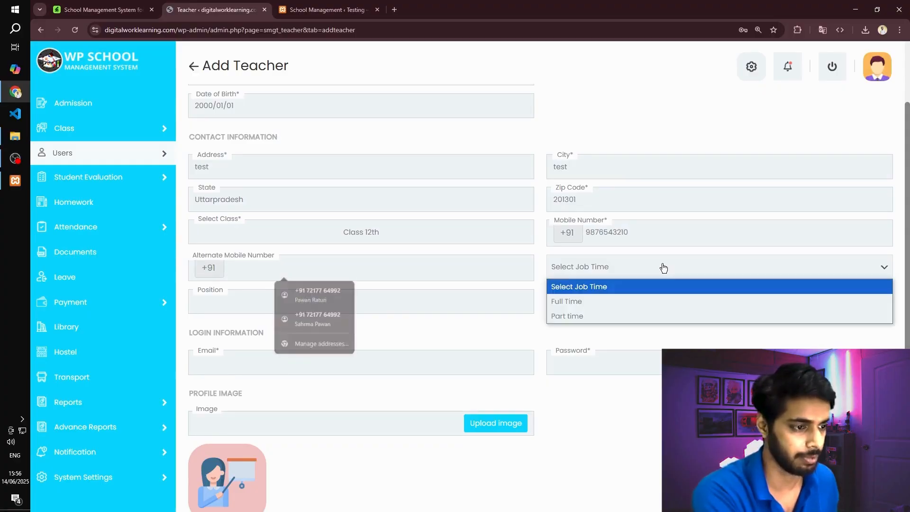
pyautogui.click(612, 301)
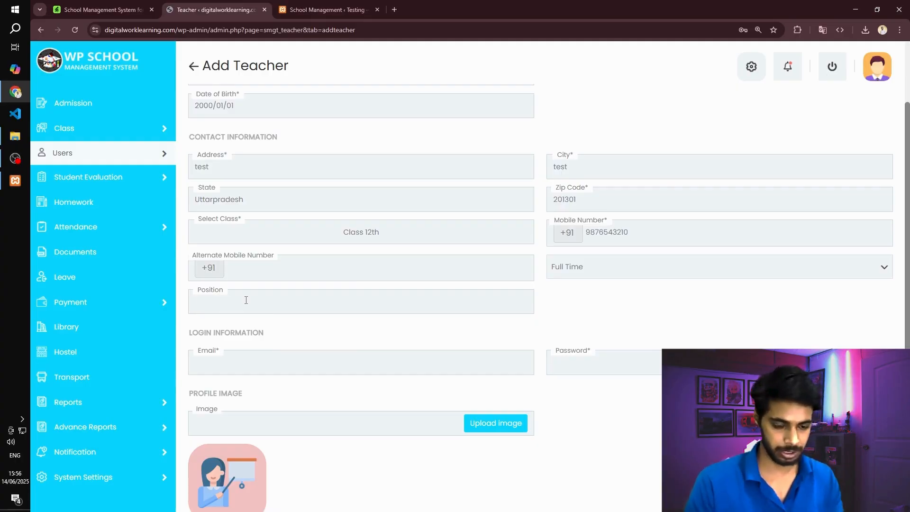
pyautogui.write('Hind')
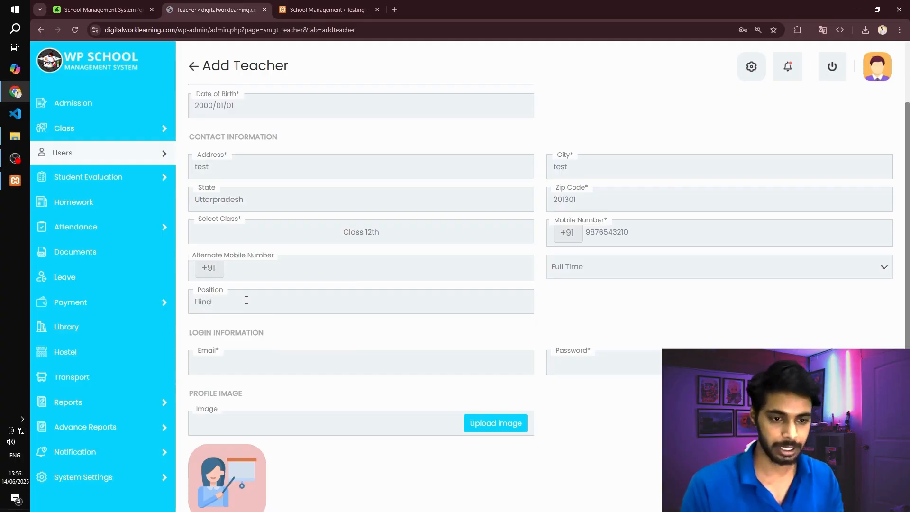
pyautogui.write('i Teacher')
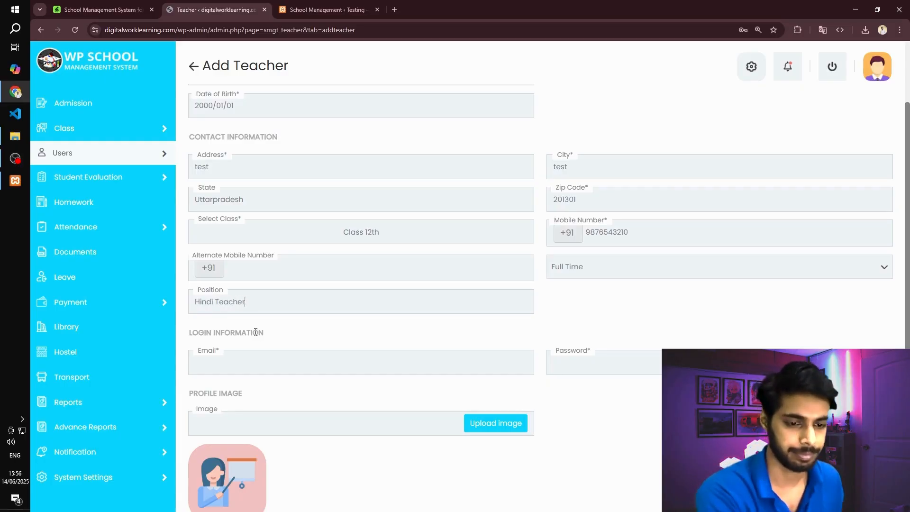
# - Fill in the teacher's login information with the teacher's email and account password
pyautogui.click(252, 368)
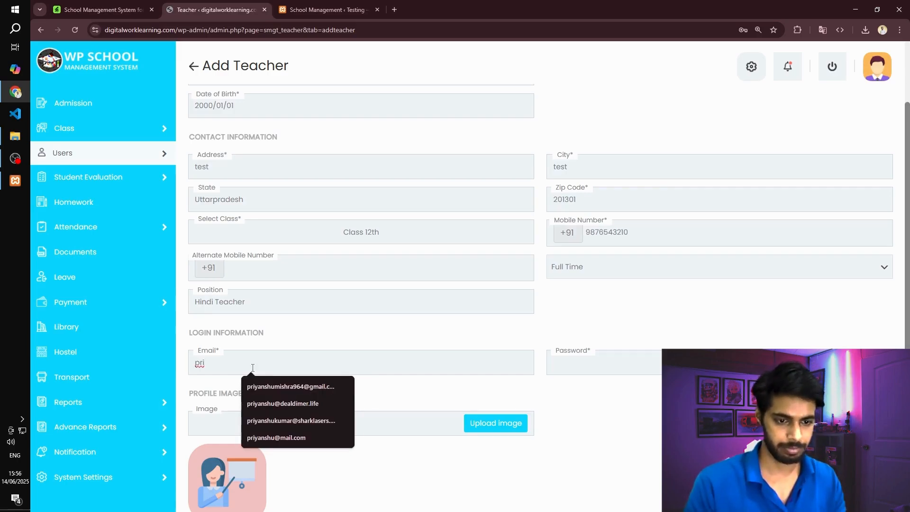
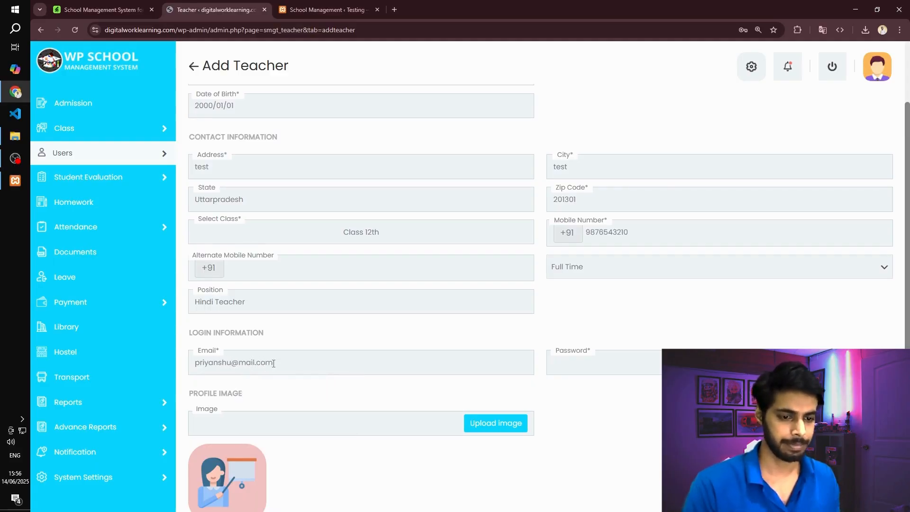
pyautogui.scroll(-4, 350, 343)
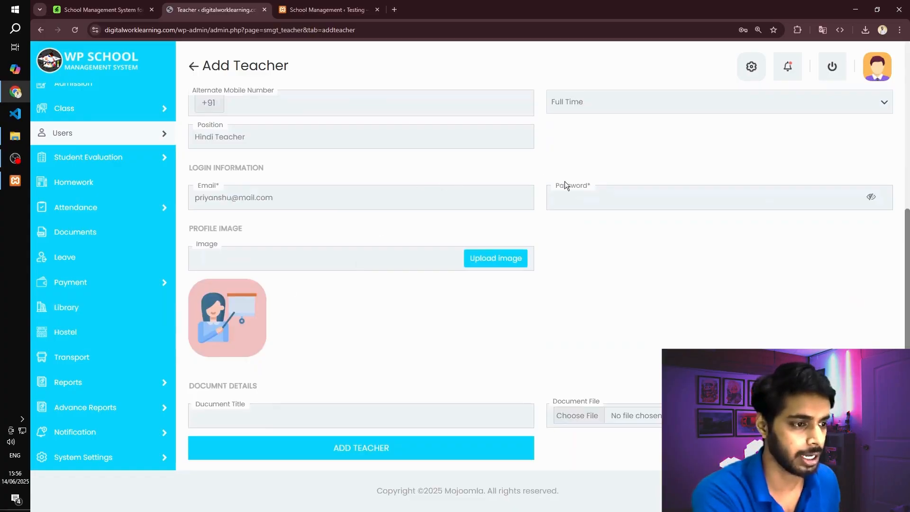
pyautogui.click(647, 202)
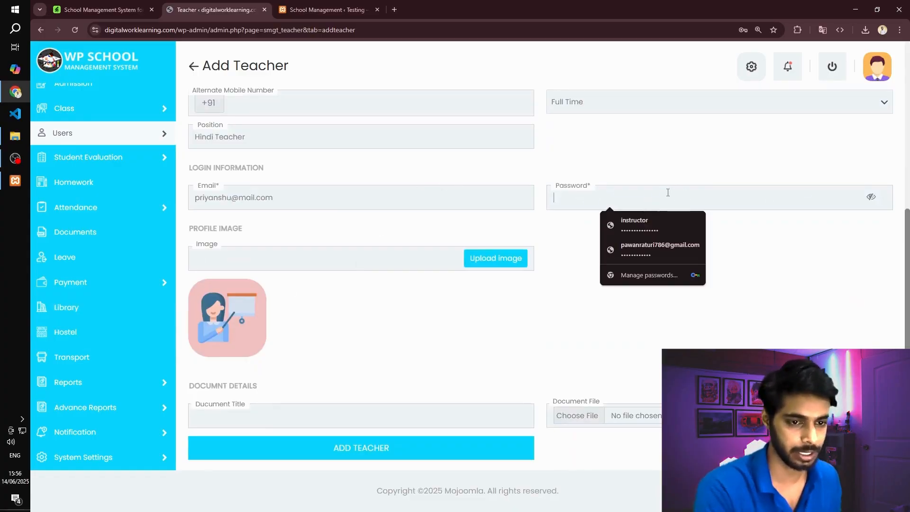
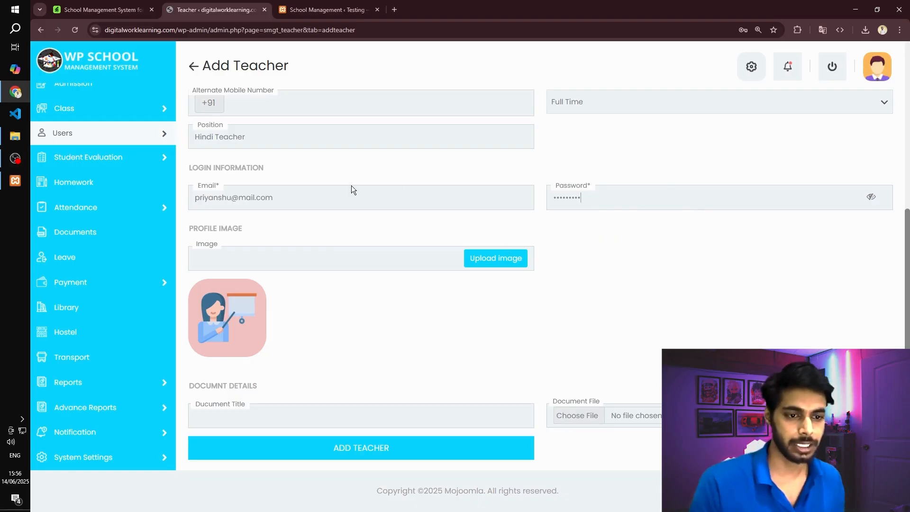
# - Open a new Notepad note beside the teacher form and start it with the heading "Teacher Login:"
pyautogui.press('super')
pyautogui.write('note')
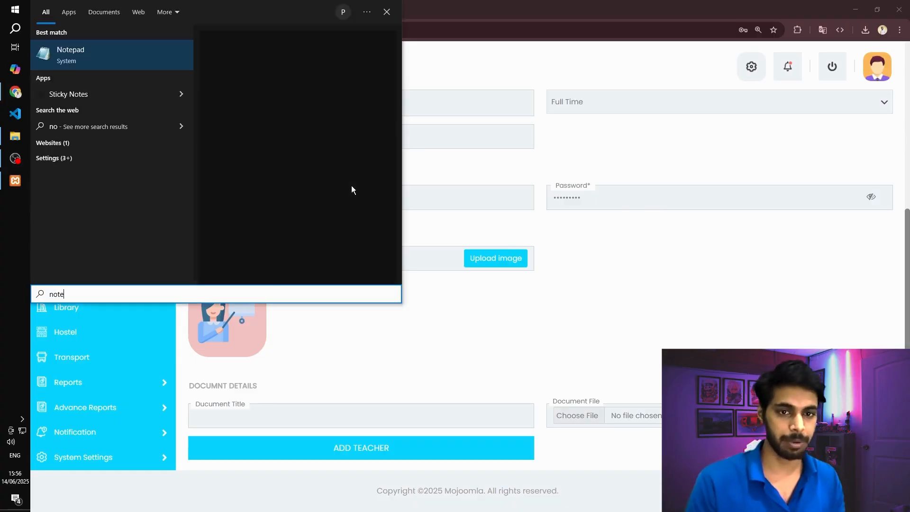
pyautogui.press('Return')
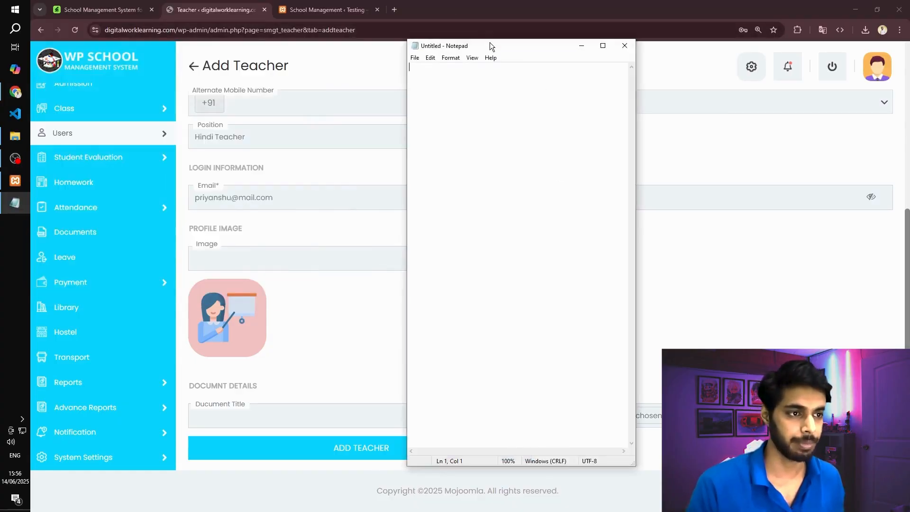
pyautogui.moveTo(490, 42); pyautogui.dragTo(589, 58)
pyautogui.write('Teacher Login')
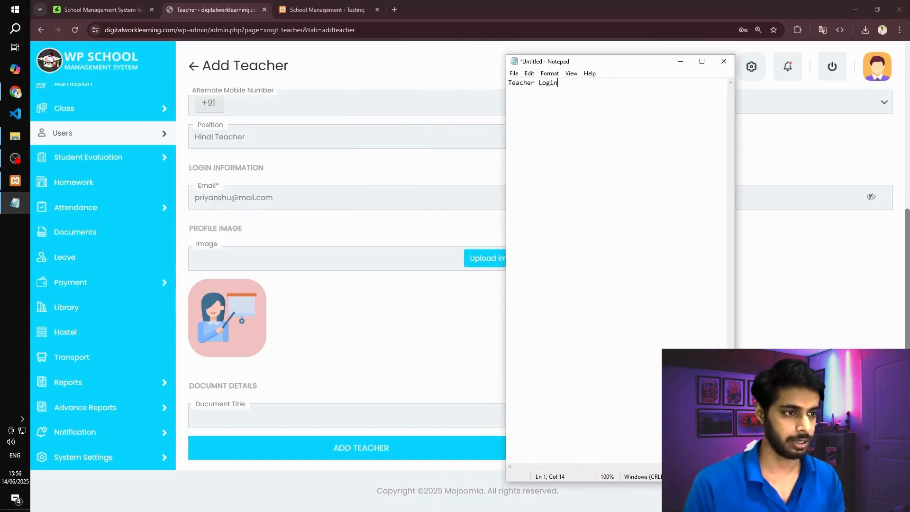
pyautogui.write(':')
pyautogui.press('Return')
pyautogui.press('Return')
# - Add a username line to the note containing the teacher's login email
pyautogui.write('username ')
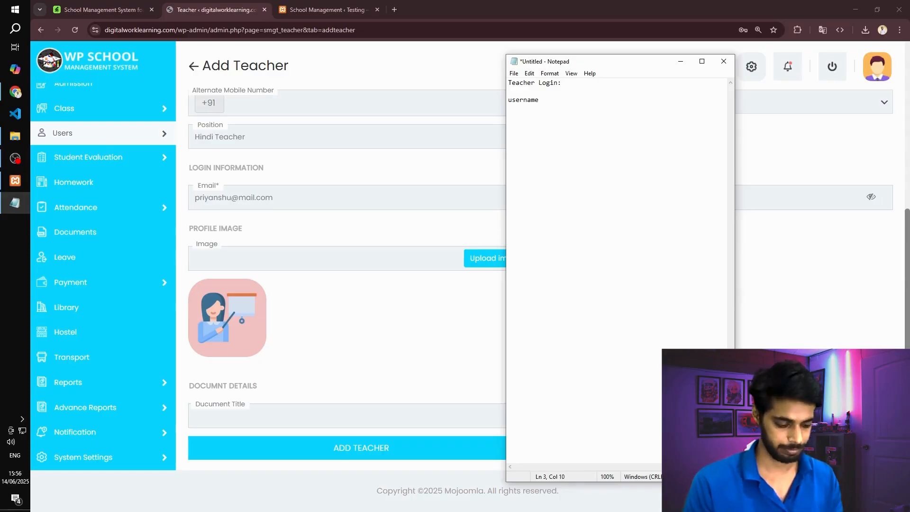
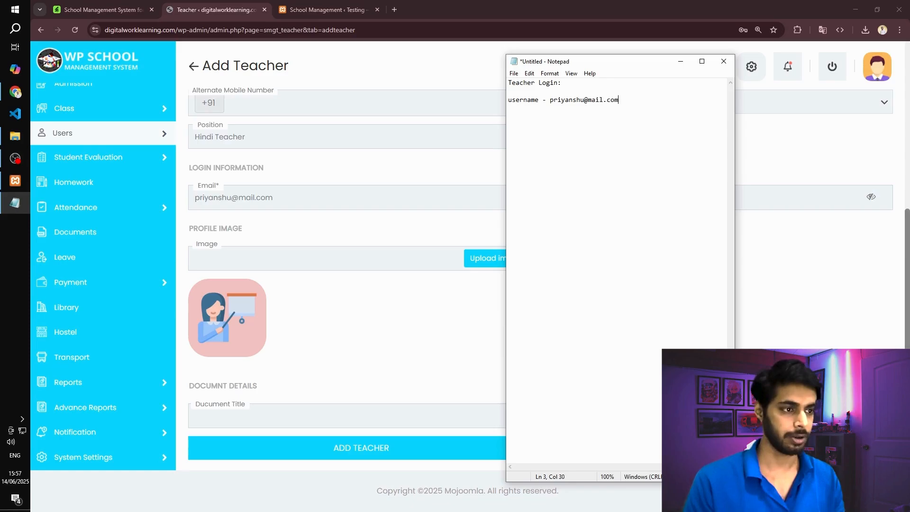
# - Add a password line with the teacher's account password and save the note as Credentials
pyautogui.press('Return')
pyautogui.write('password ')
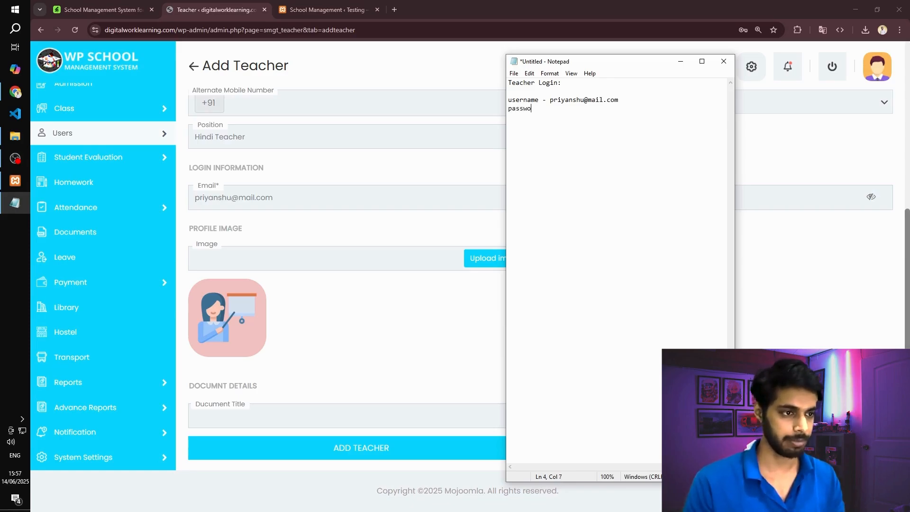
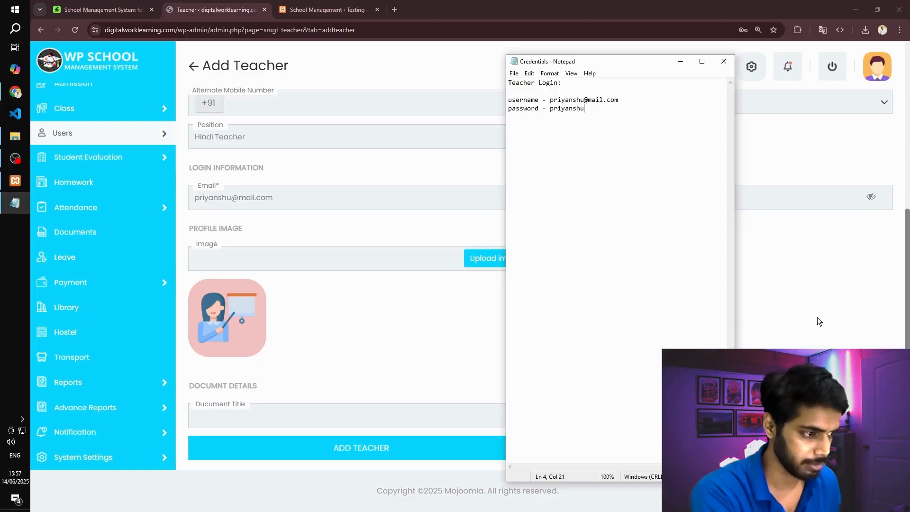
# - Return to the teacher form in the browser and submit it to add the teacher
pyautogui.click(349, 228)
pyautogui.click(407, 448)
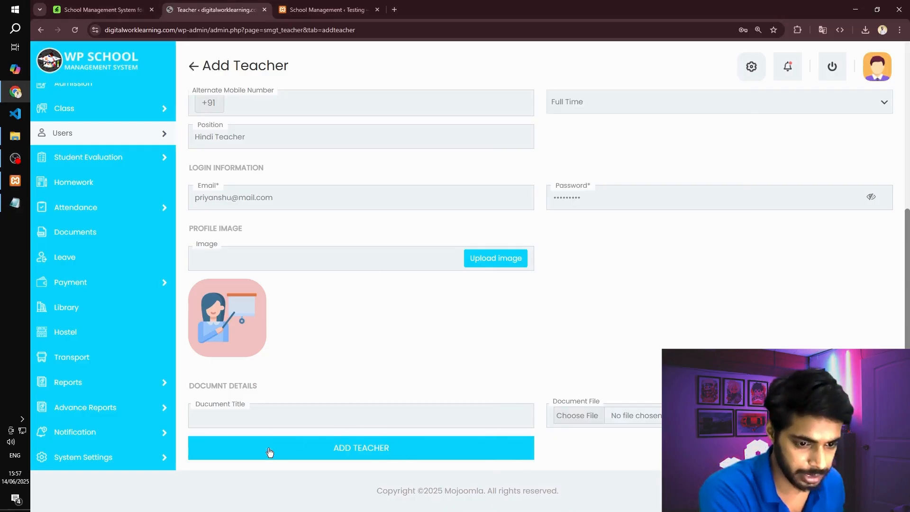
# - Dismiss the browser's password warning on the Teacher list page
pyautogui.click(752, 213)
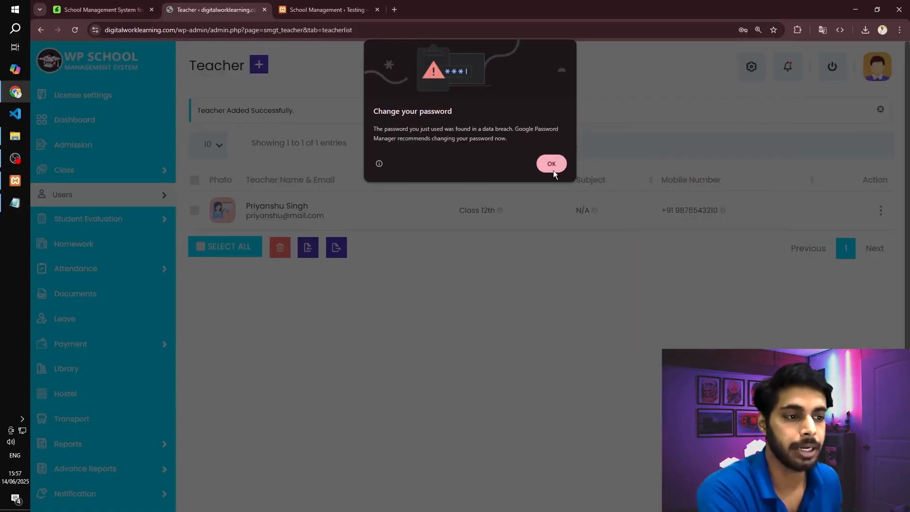
pyautogui.click(552, 166)
pyautogui.scroll(-2, 612, 162)
pyautogui.click(767, 175)
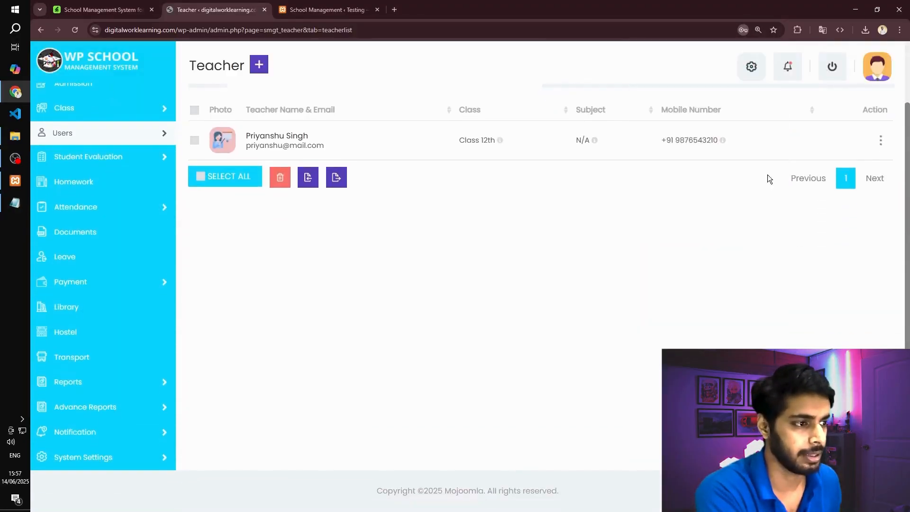
# - Start the Add Subject form from the dashboard's setup wizard and name the subject Hindi, leaving edition and author blank
pyautogui.moveTo(168, 157)
pyautogui.scroll(2, 133, 142)
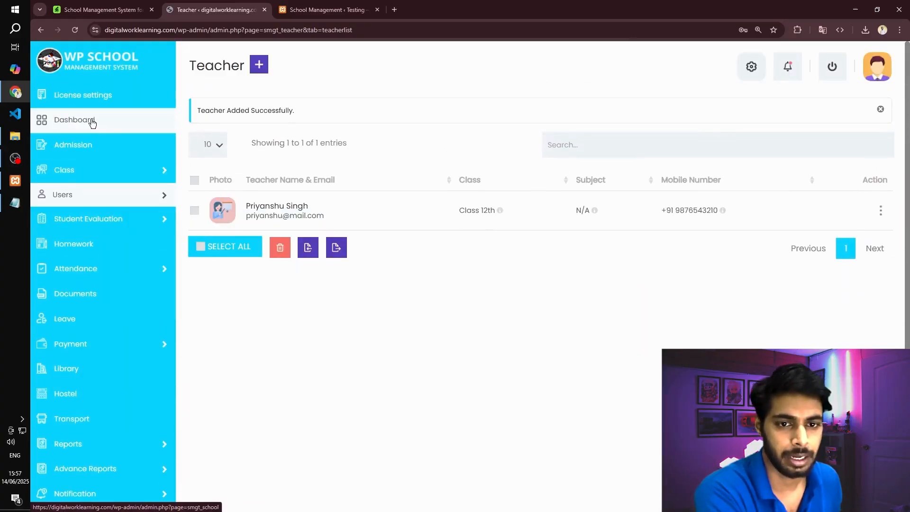
pyautogui.click(92, 121)
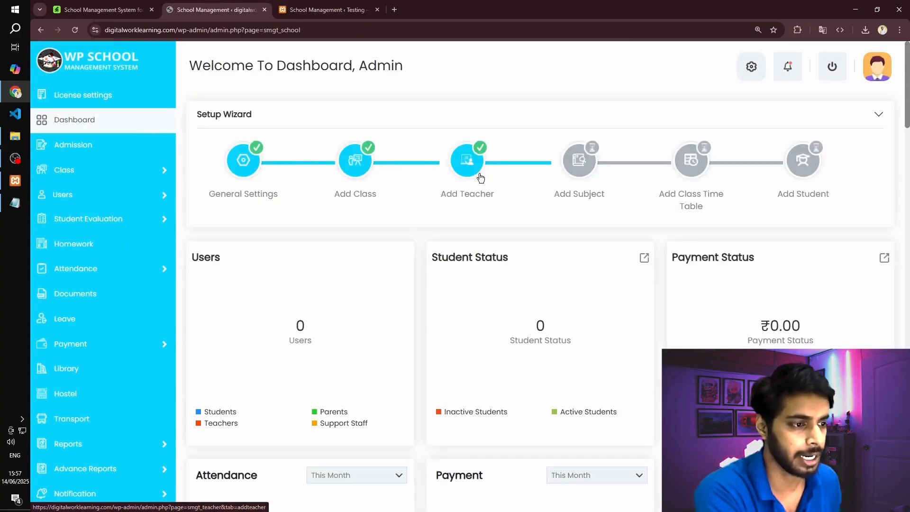
pyautogui.click(577, 166)
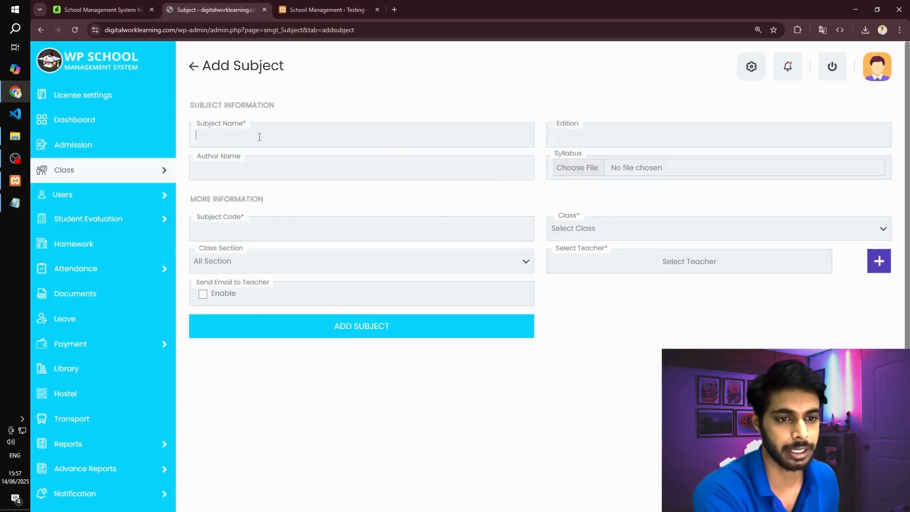
pyautogui.write('Hindi')
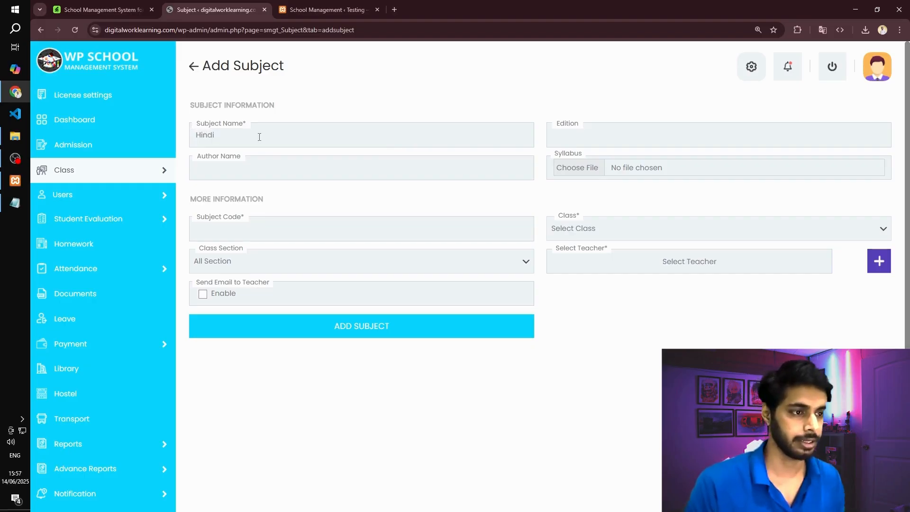
pyautogui.press('Tab')
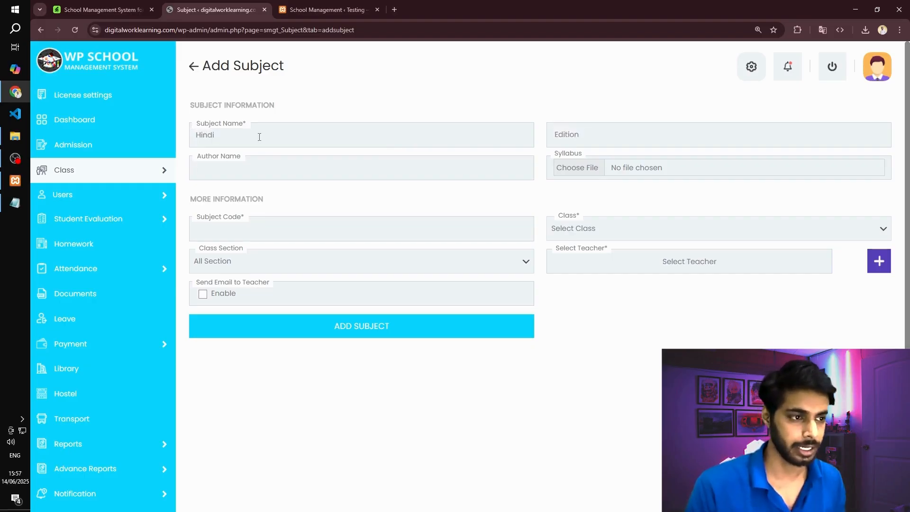
pyautogui.press('Tab')
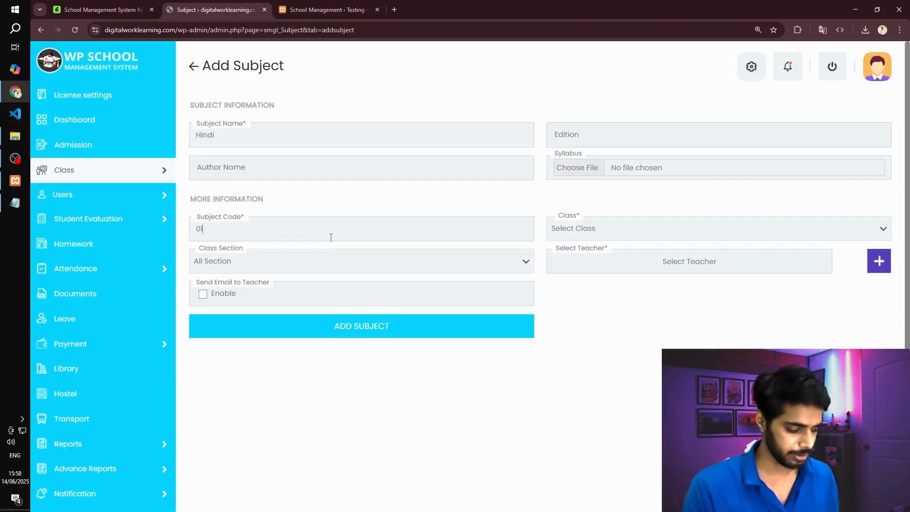
# - Enter 01-HIndi as the subject code and assign the subject to Class 12th
pyautogui.write('HIndi')
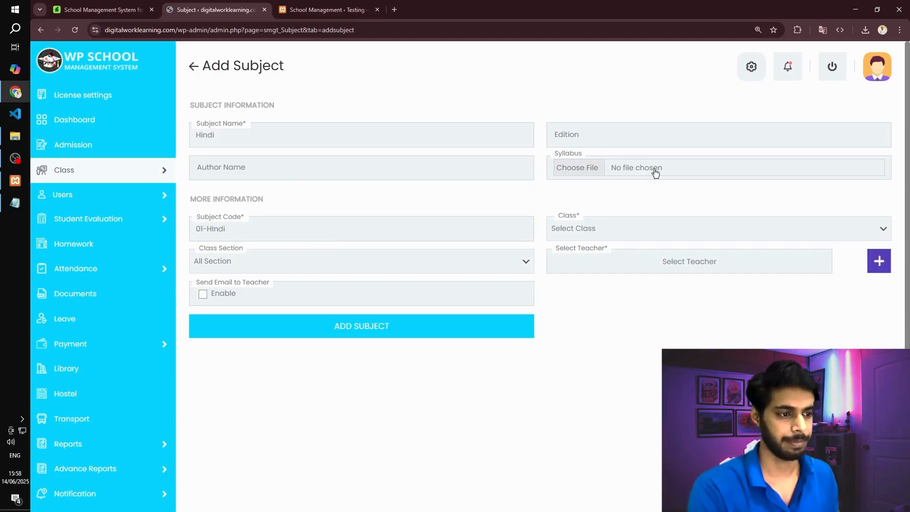
pyautogui.click(626, 228)
pyautogui.click(602, 264)
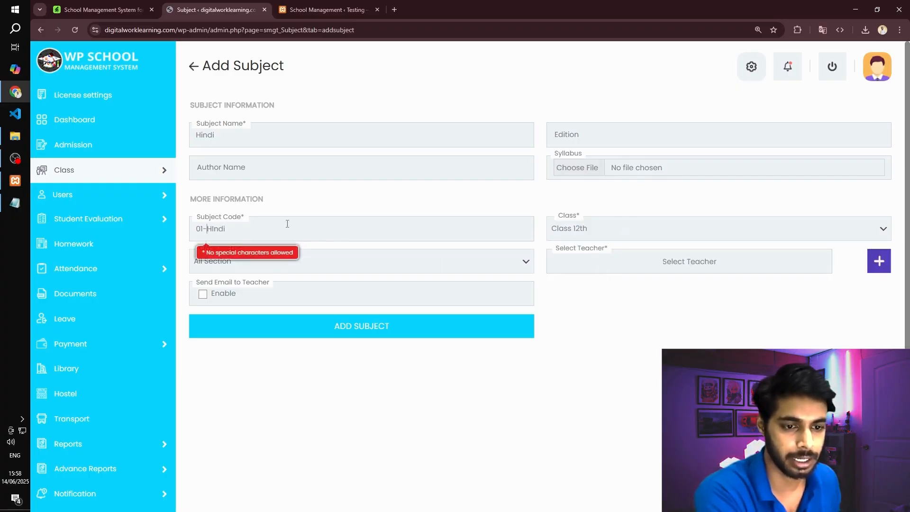
# - Change the subject code to Hindi, without the number prefix and hyphen, and keep the section at All Section
pyautogui.press('BackSpace')
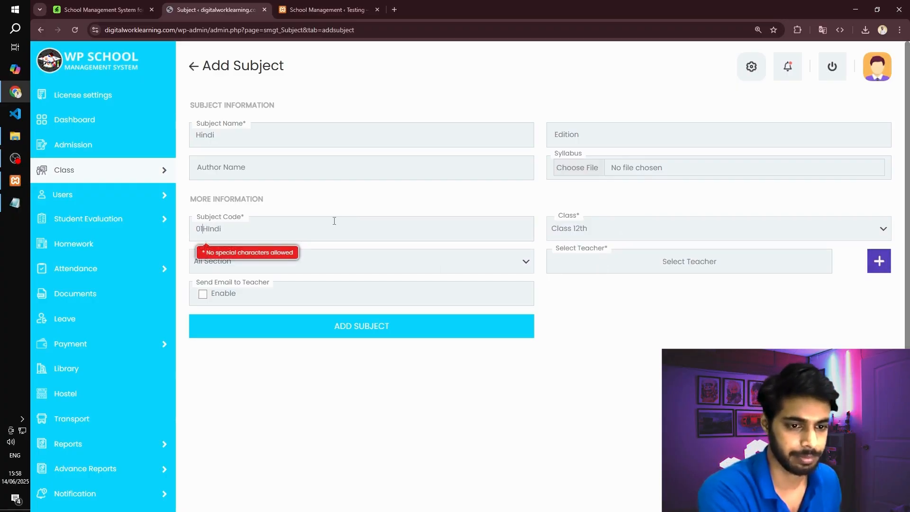
pyautogui.press('BackSpace')
pyautogui.press('BackSpace')
pyautogui.press('BackSpace')
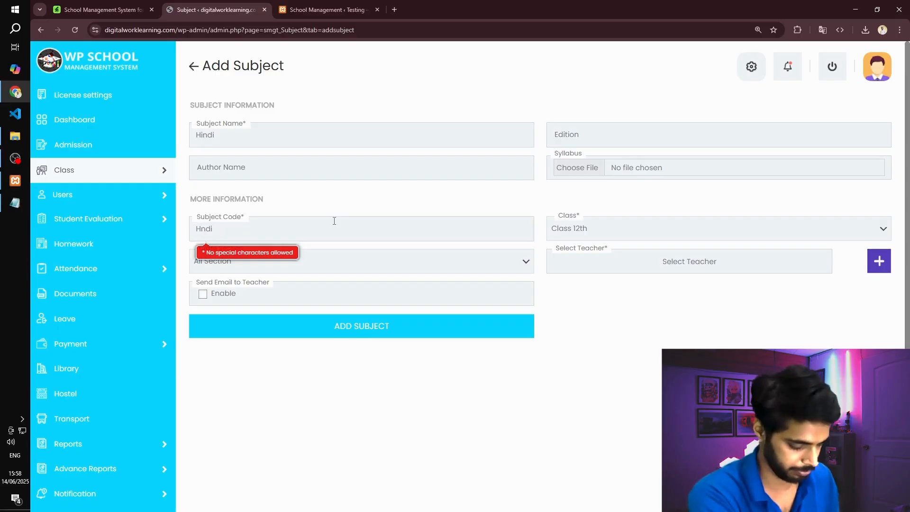
pyautogui.write('i')
pyautogui.scroll(-1, 428, 194)
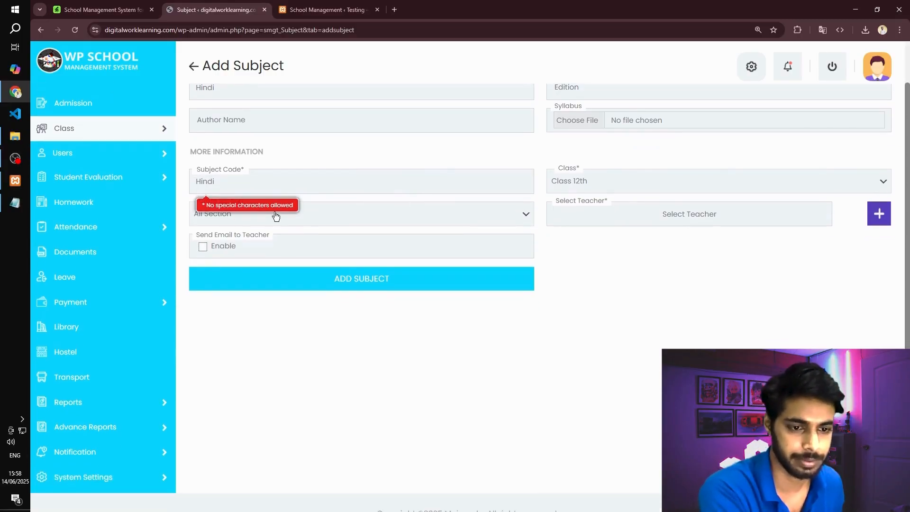
pyautogui.click(306, 217)
pyautogui.click(306, 217)
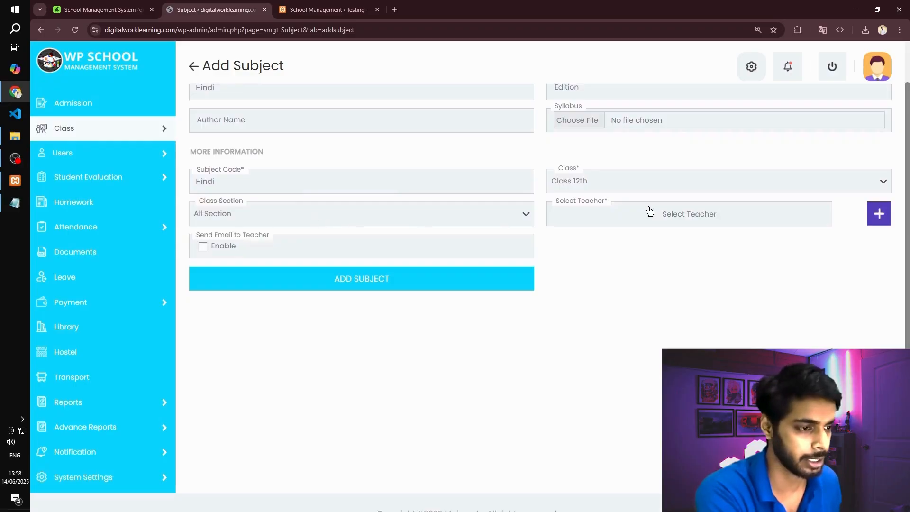
# - Assign the listed teacher to the Hindi subject and submit the form to add it
pyautogui.click(605, 223)
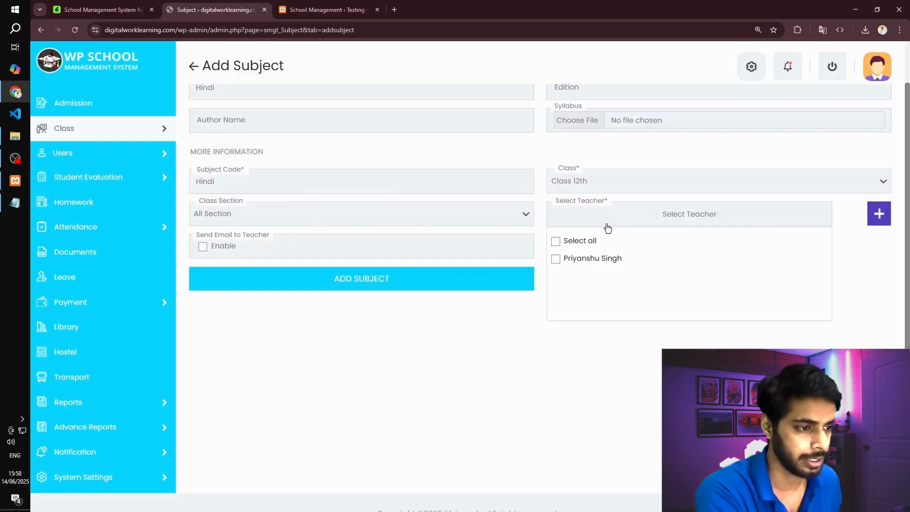
pyautogui.click(584, 261)
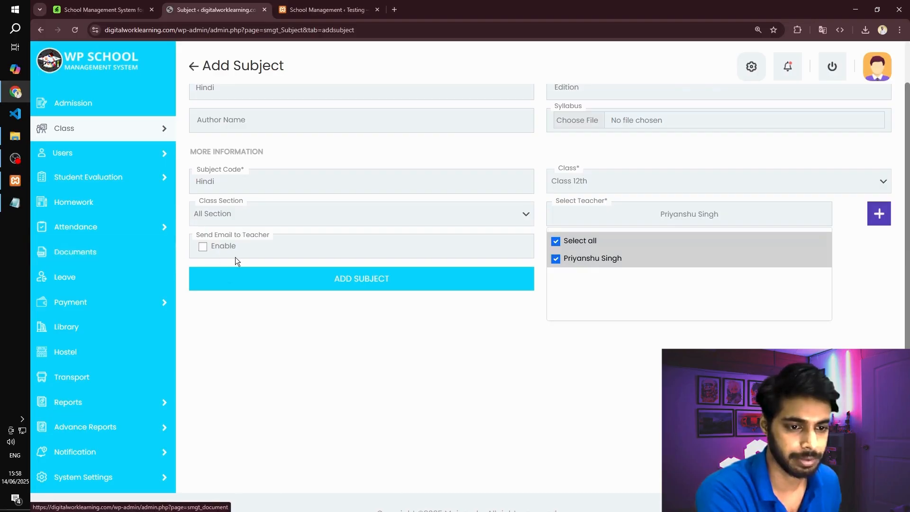
pyautogui.click(334, 286)
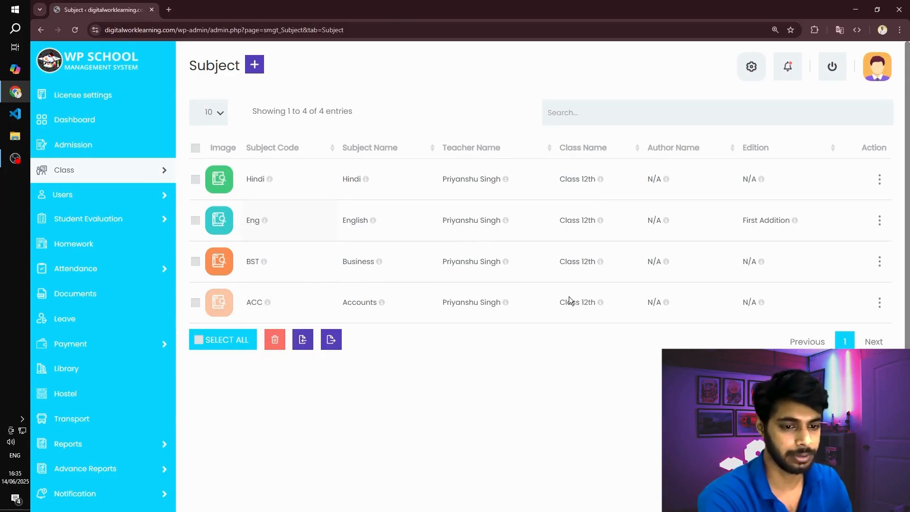
# - Return to the dashboard and open the Add Class Time Table form from the setup wizard
pyautogui.click(62, 126)
pyautogui.scroll(-1, 601, 167)
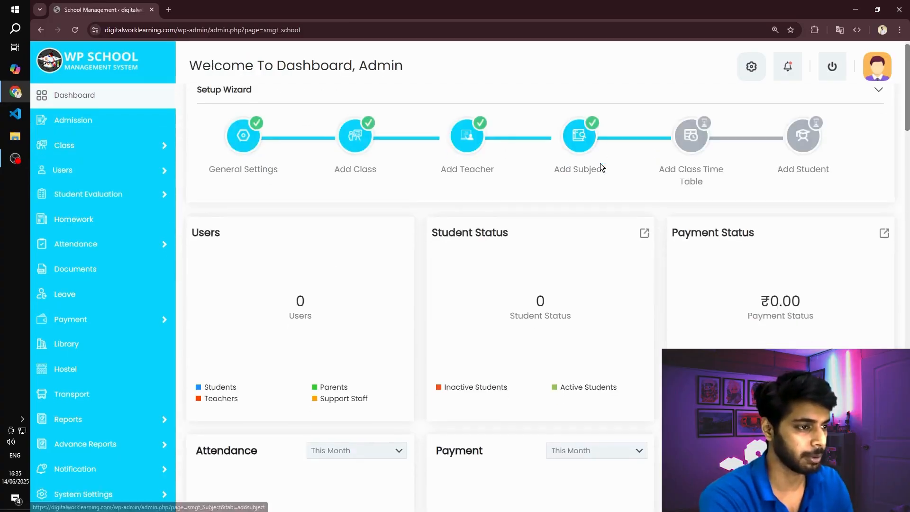
pyautogui.scroll(-3, 600, 163)
pyautogui.scroll(4, 566, 175)
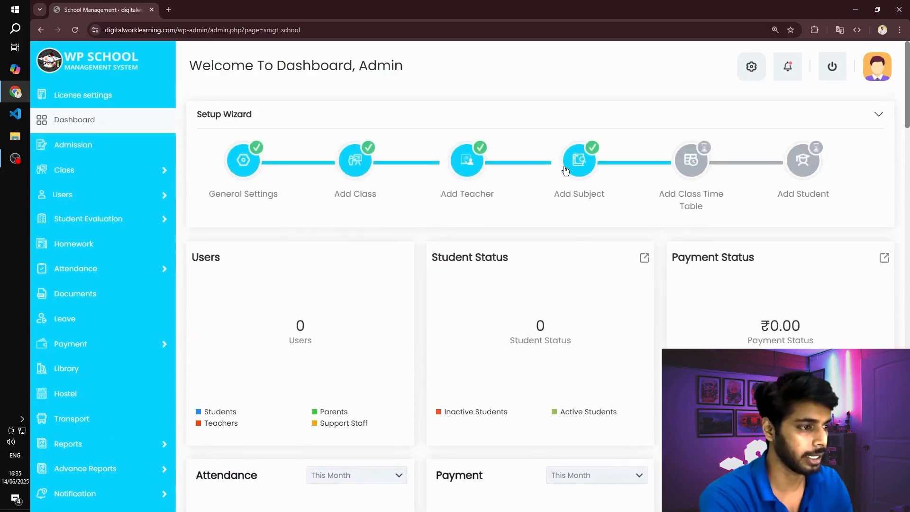
pyautogui.click(704, 169)
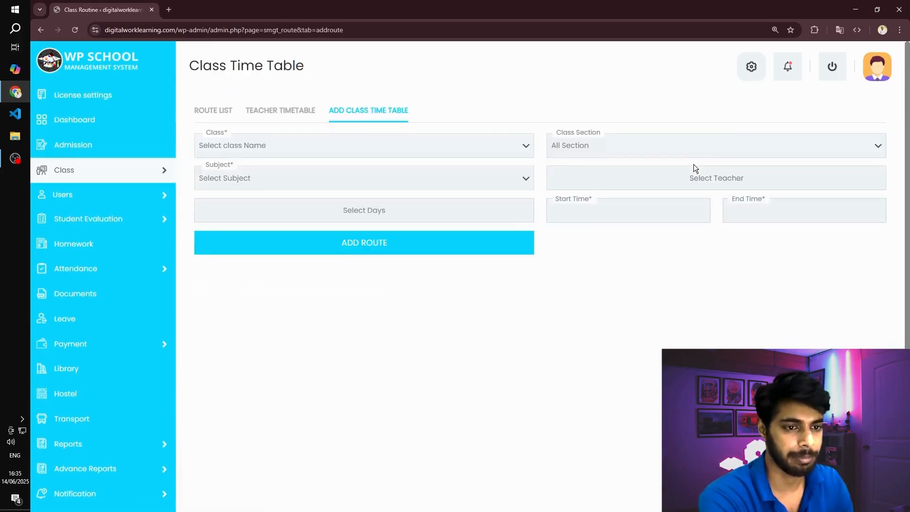
# - Set the timetable entry's class to Class 12th, section to All Section and subject to English-Eng
pyautogui.click(273, 152)
pyautogui.click(246, 179)
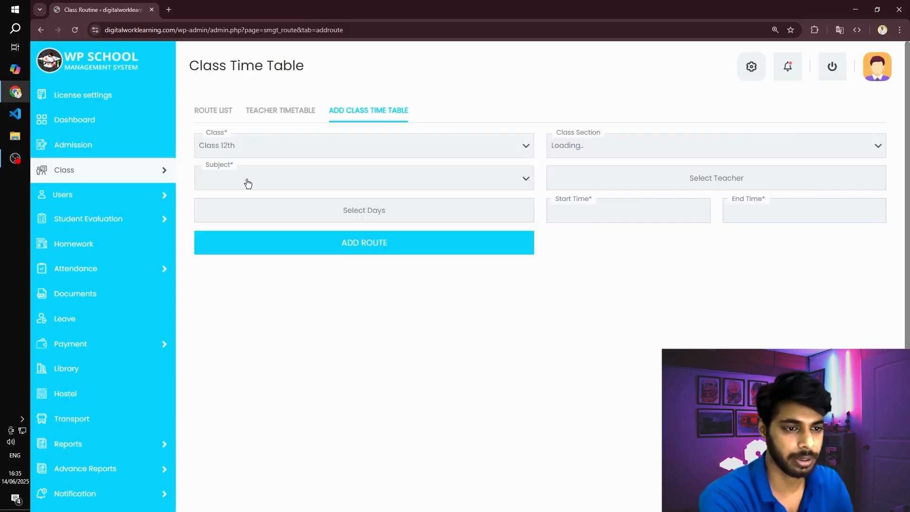
pyautogui.click(616, 151)
pyautogui.click(611, 162)
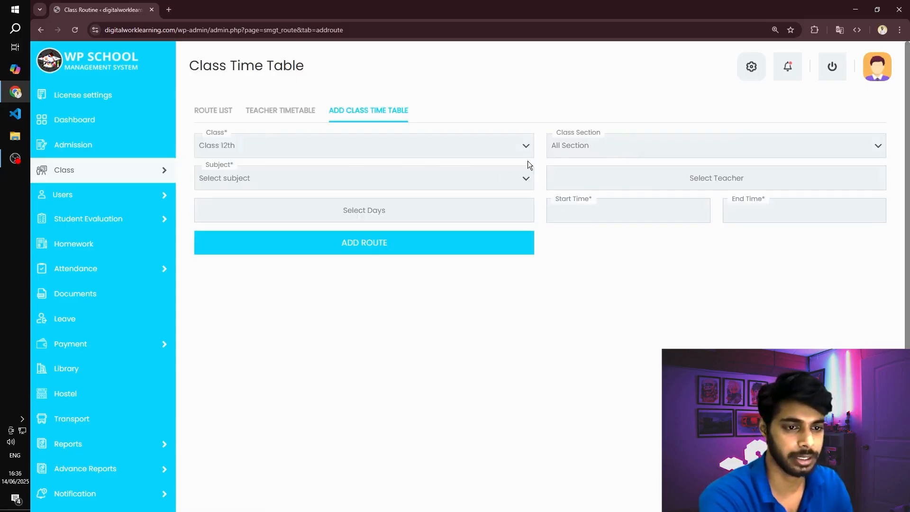
pyautogui.click(218, 179)
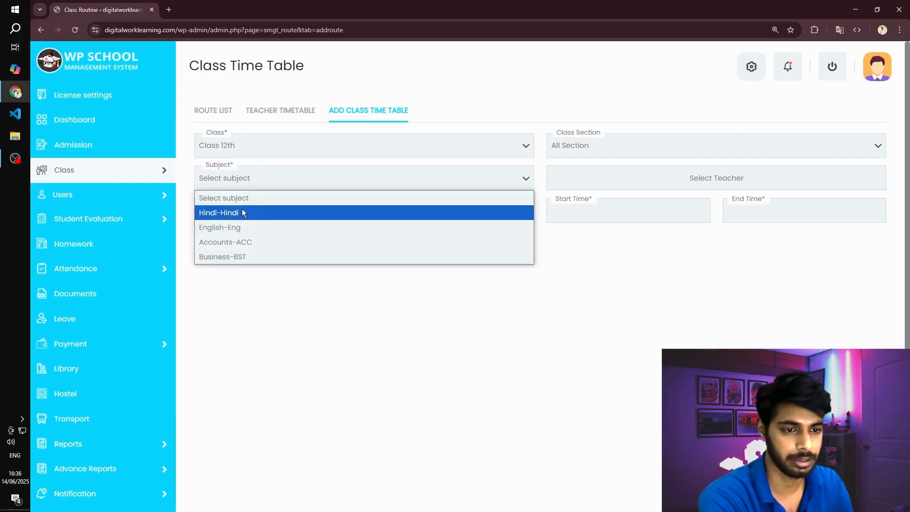
pyautogui.click(242, 227)
# - Assign the listed teacher to the English timetable entry
pyautogui.click(710, 189)
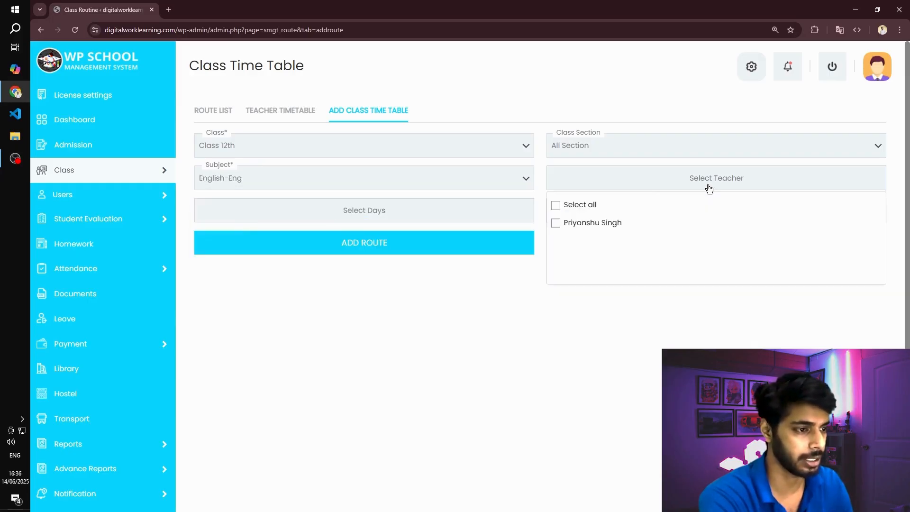
pyautogui.click(593, 221)
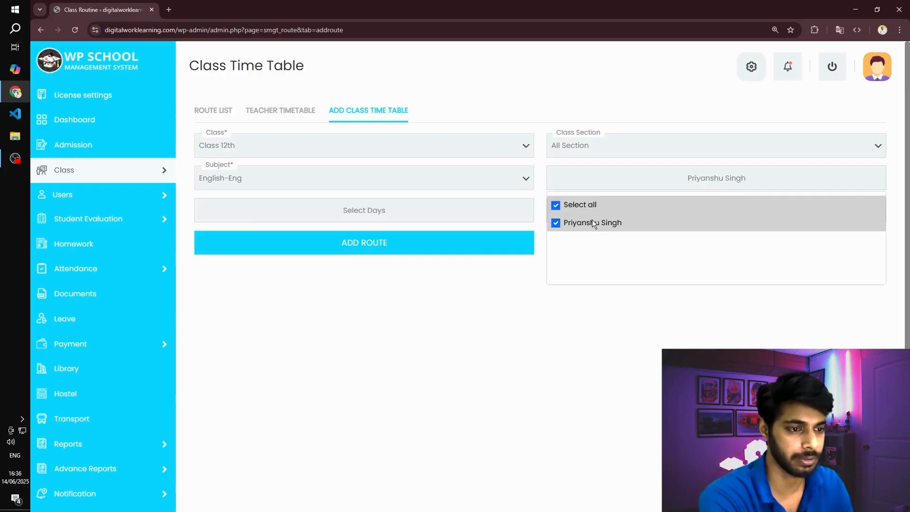
pyautogui.click(646, 340)
# - Schedule the English class on Monday, Wednesday and Friday
pyautogui.click(392, 214)
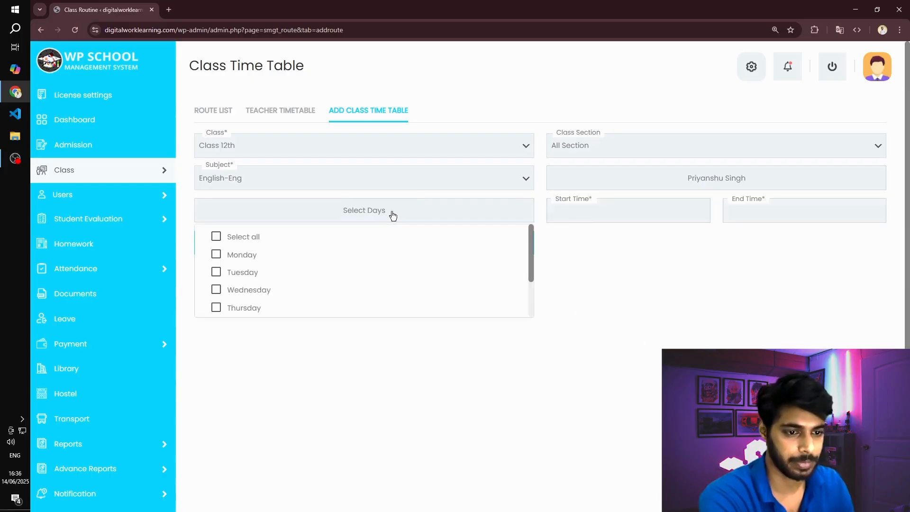
pyautogui.click(232, 257)
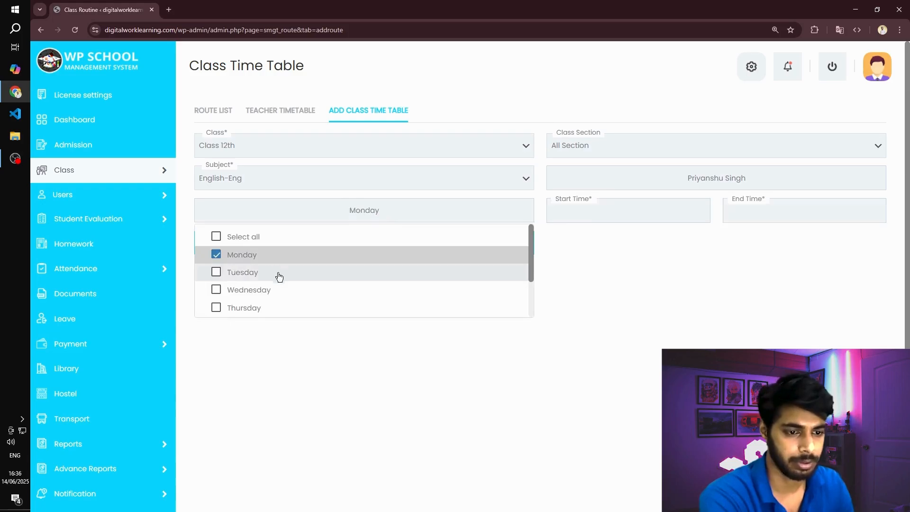
pyautogui.click(234, 290)
pyautogui.scroll(-3, 365, 264)
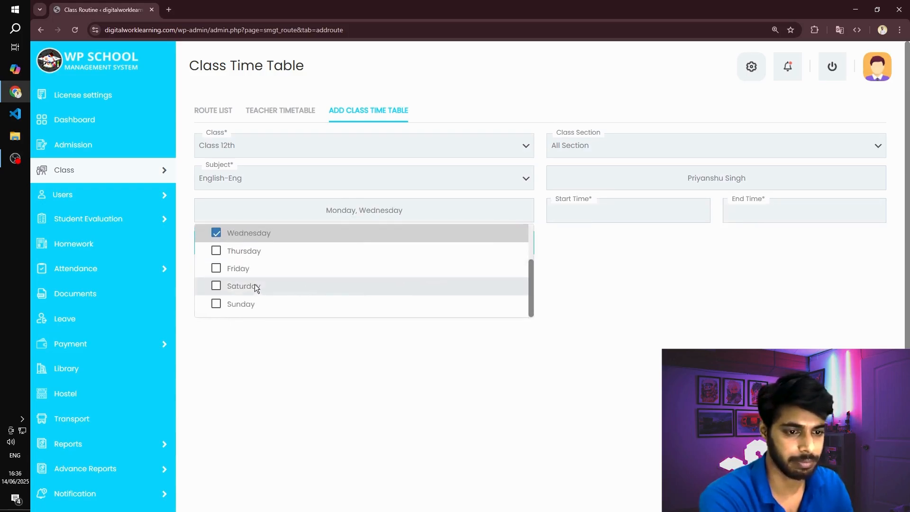
pyautogui.click(246, 267)
# - Set the English class's start time to 11:01 PM
pyautogui.click(610, 210)
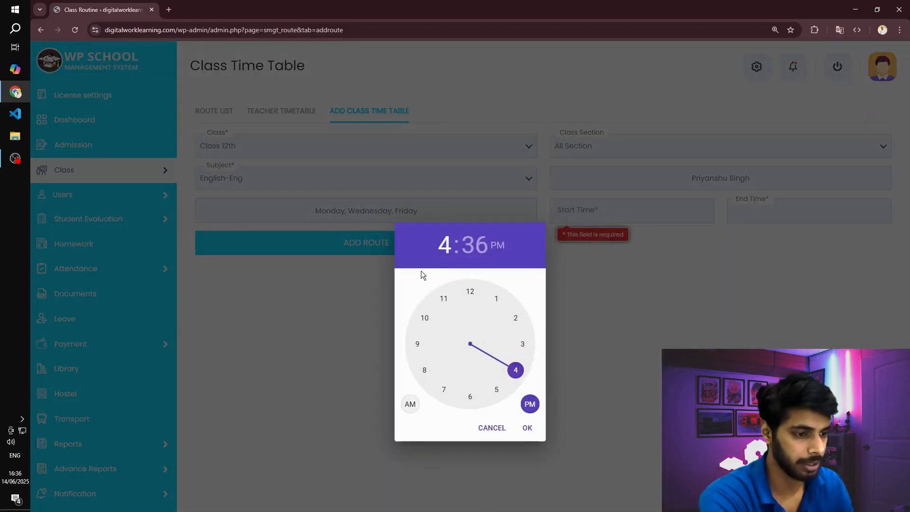
pyautogui.click(442, 302)
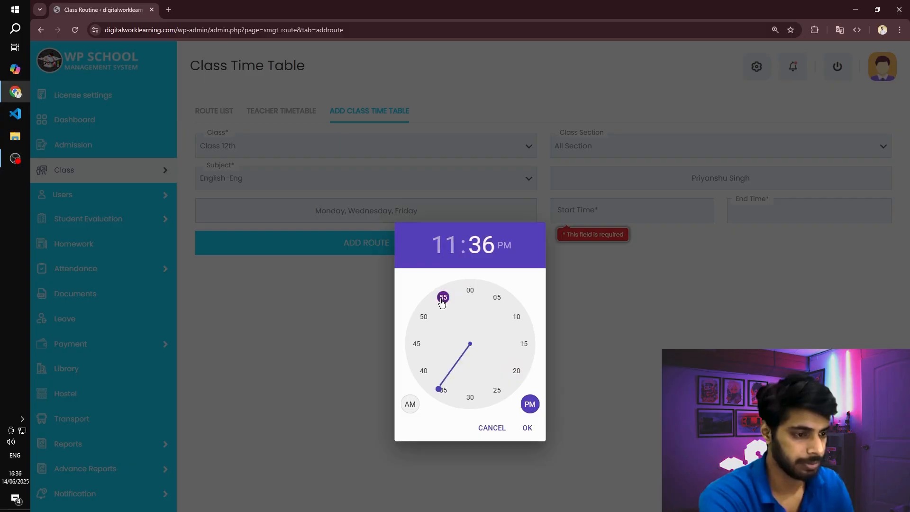
pyautogui.click(474, 290)
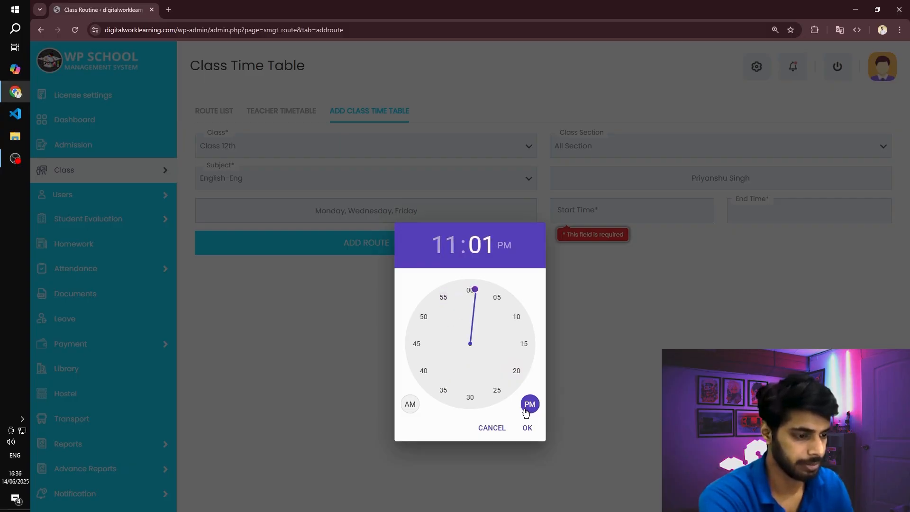
pyautogui.click(528, 429)
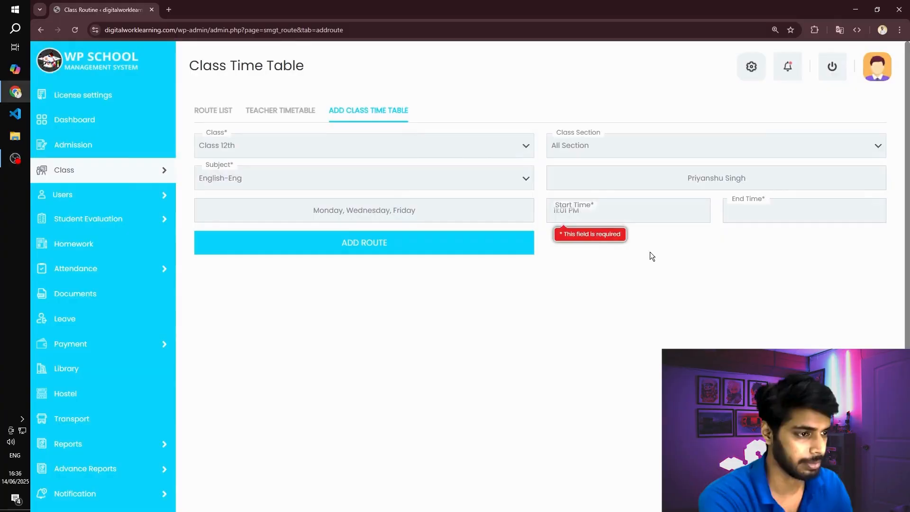
# - Set the English class's end time to 12:01 PM
pyautogui.click(779, 210)
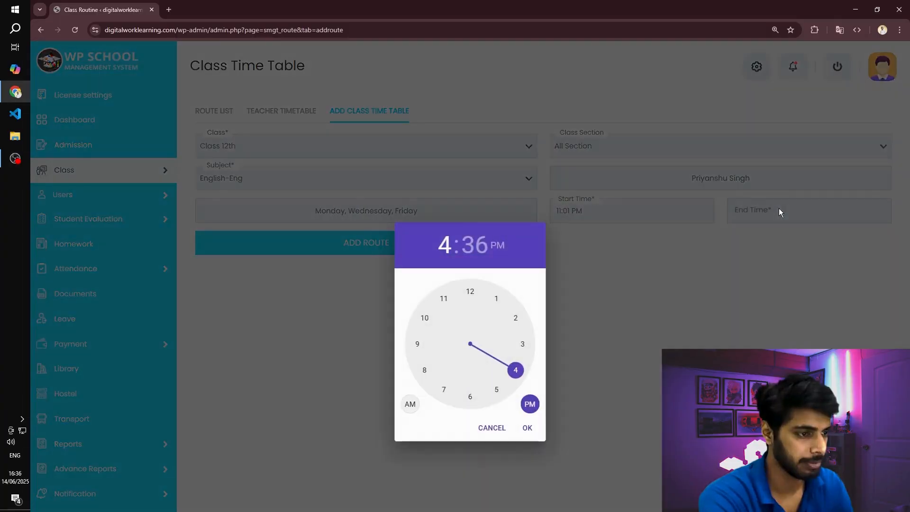
pyautogui.click(472, 298)
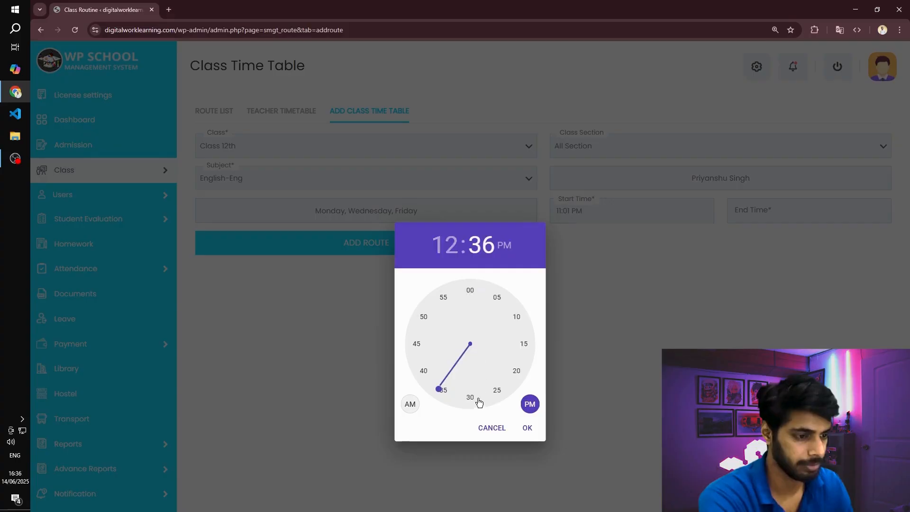
pyautogui.click(478, 298)
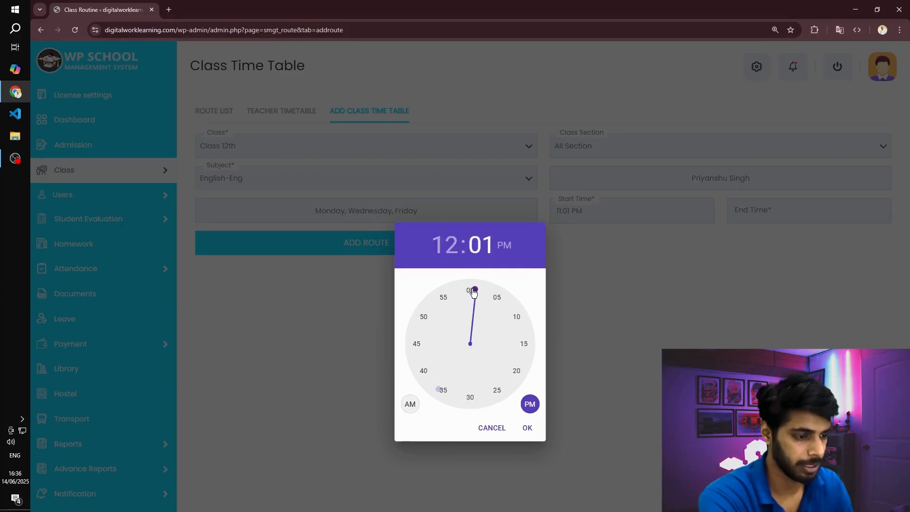
pyautogui.click(528, 428)
# - Change the English class's start time to 11:01 AM and add the entry to the timetable
pyautogui.click(606, 207)
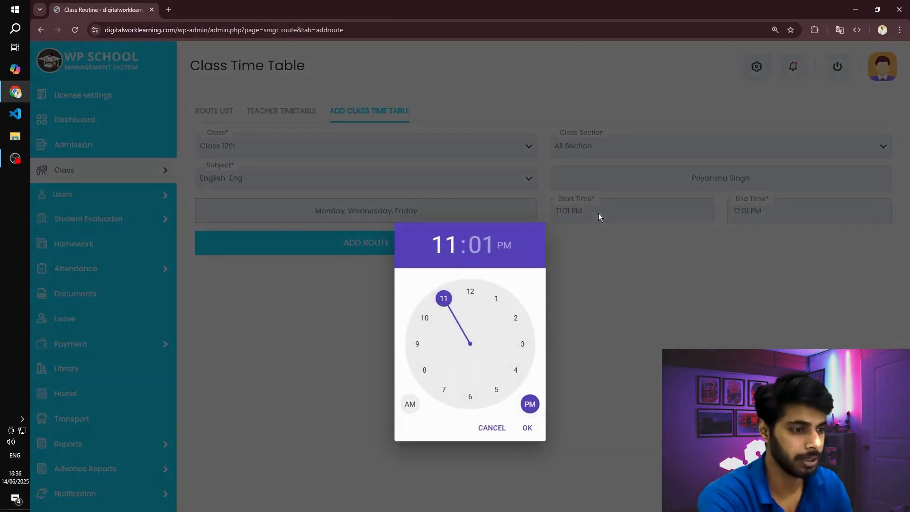
pyautogui.click(504, 244)
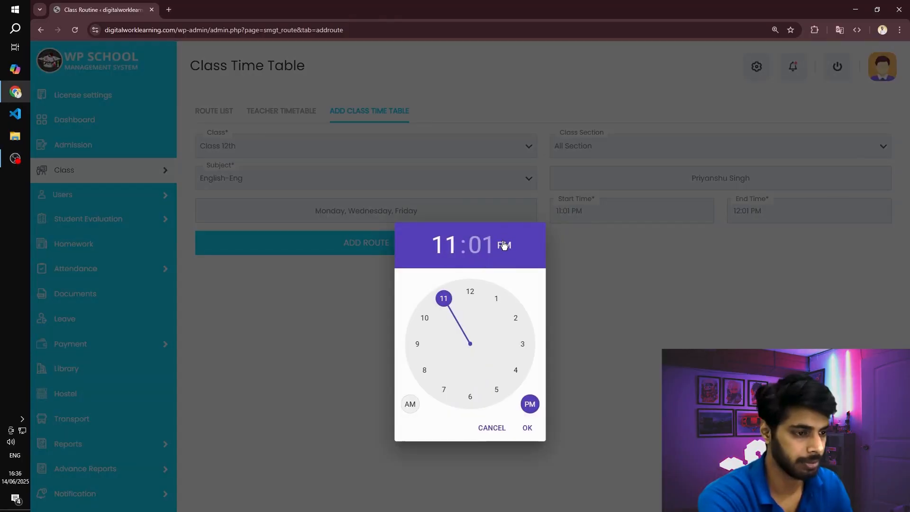
pyautogui.click(528, 428)
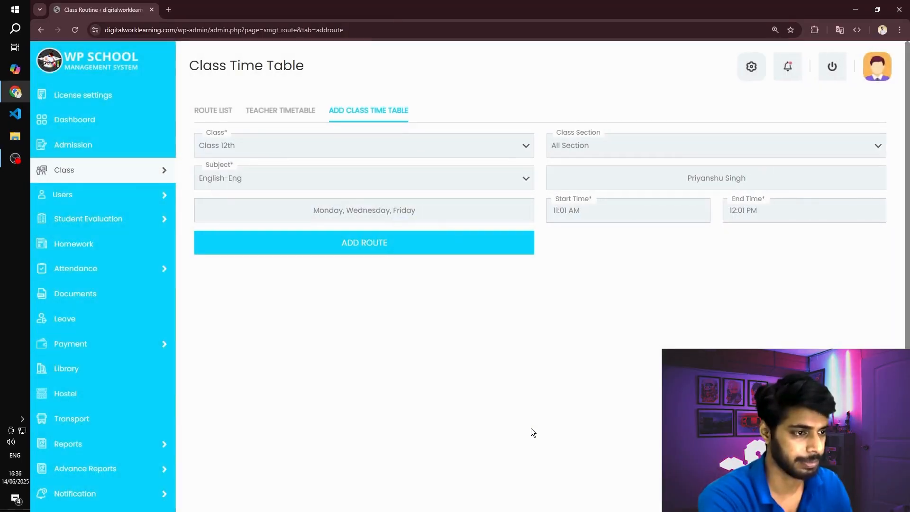
pyautogui.click(365, 248)
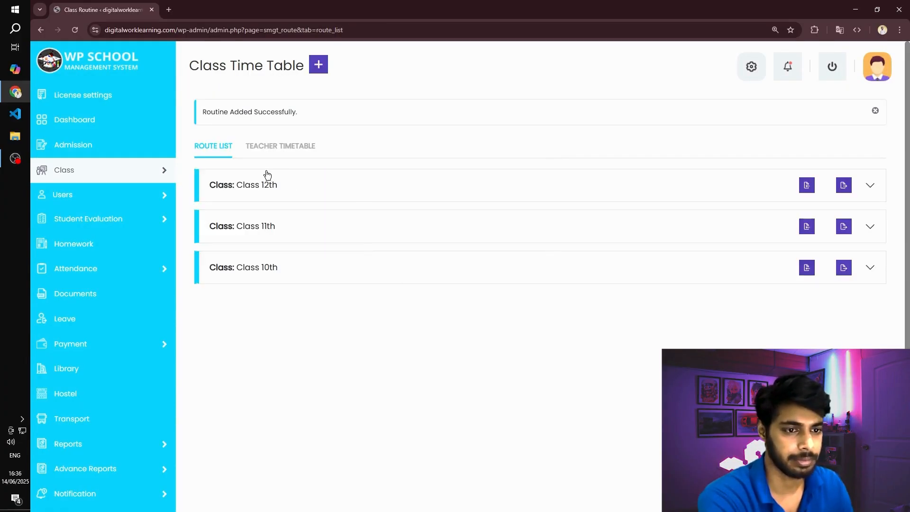
# - Review the weekly timetable of Class 12th in the route list
pyautogui.click(879, 187)
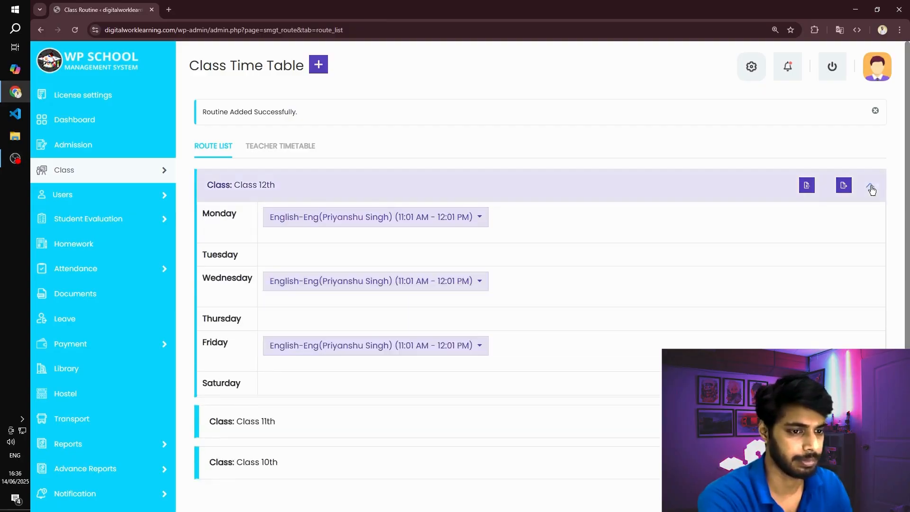
pyautogui.click(873, 186)
pyautogui.click(871, 187)
pyautogui.scroll(-1, 368, 214)
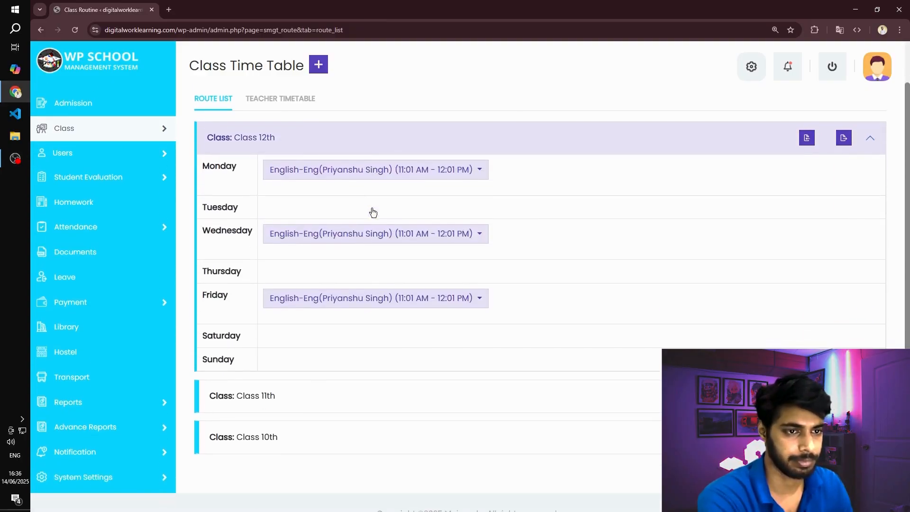
pyautogui.scroll(-1, 379, 211)
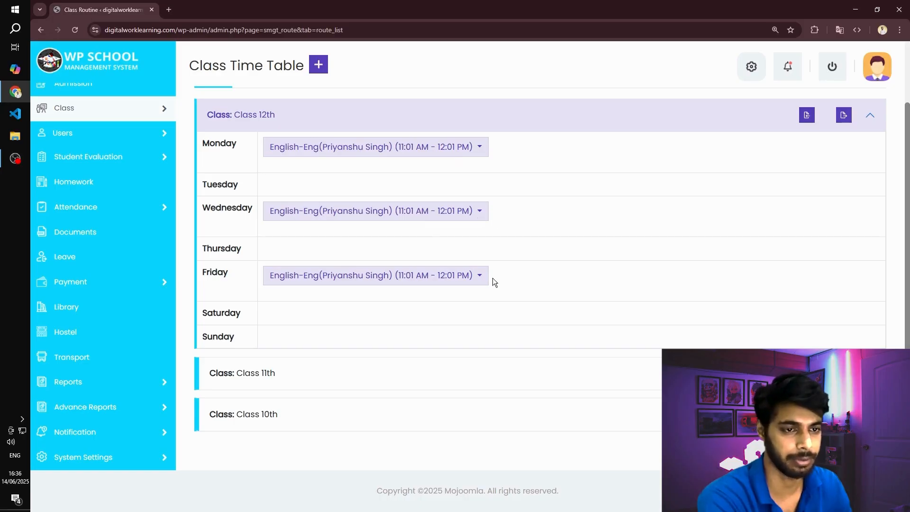
pyautogui.scroll(3, 491, 275)
# - Try to choose a class section for a new student in Class 12th from the dashboard's student setup
pyautogui.moveTo(114, 164)
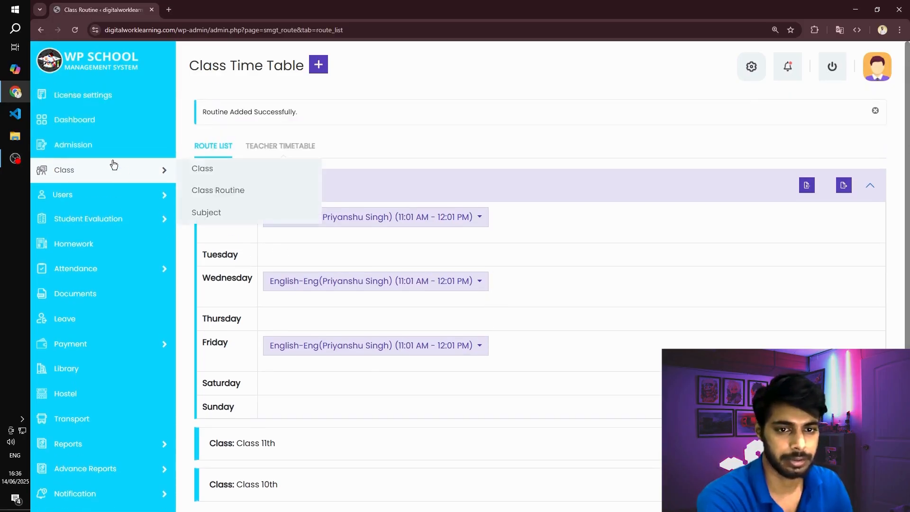
pyautogui.click(106, 125)
pyautogui.click(803, 161)
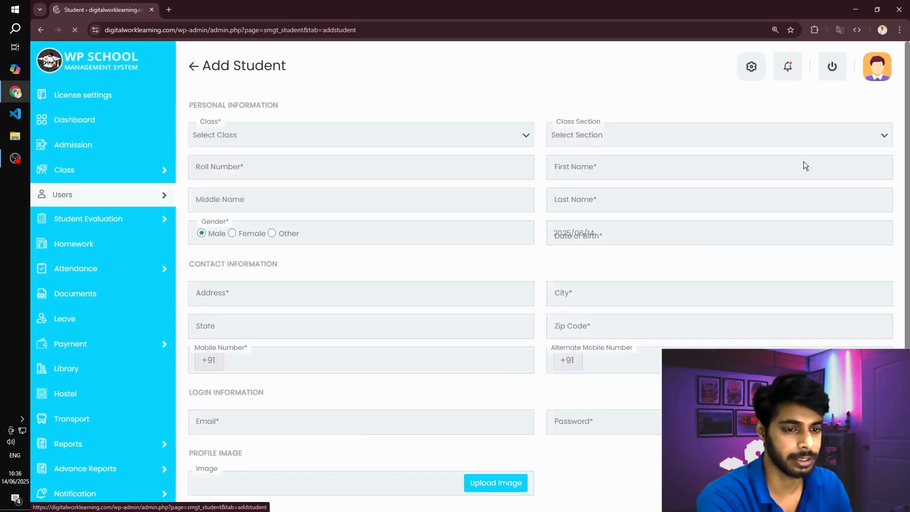
pyautogui.click(231, 138)
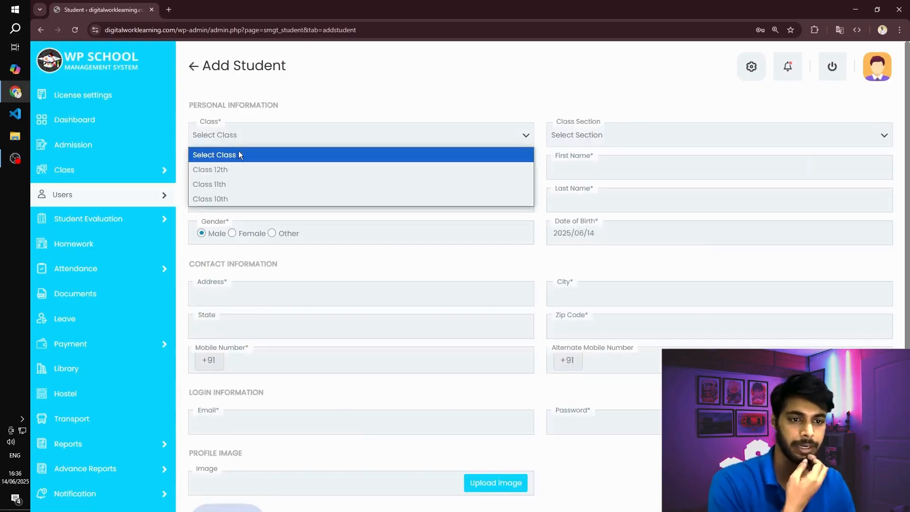
pyautogui.click(246, 171)
pyautogui.click(619, 135)
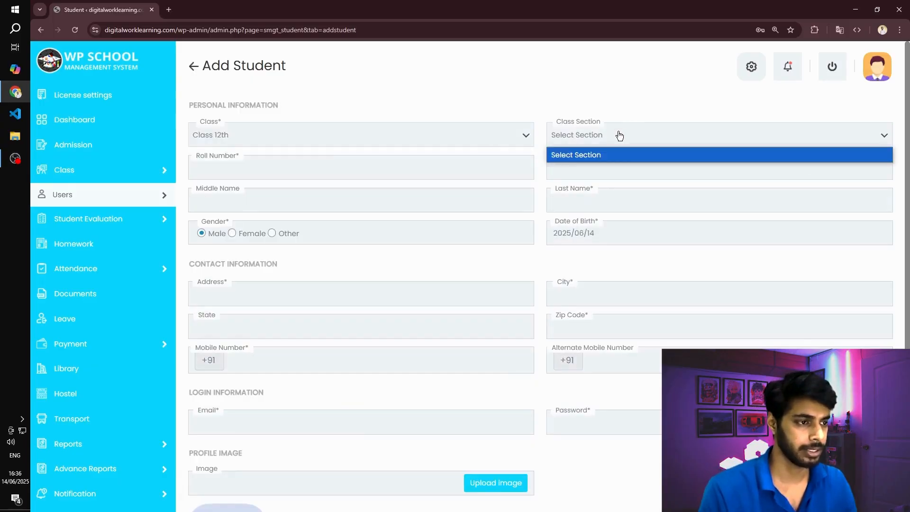
pyautogui.click(618, 135)
pyautogui.click(618, 135)
pyautogui.click(612, 149)
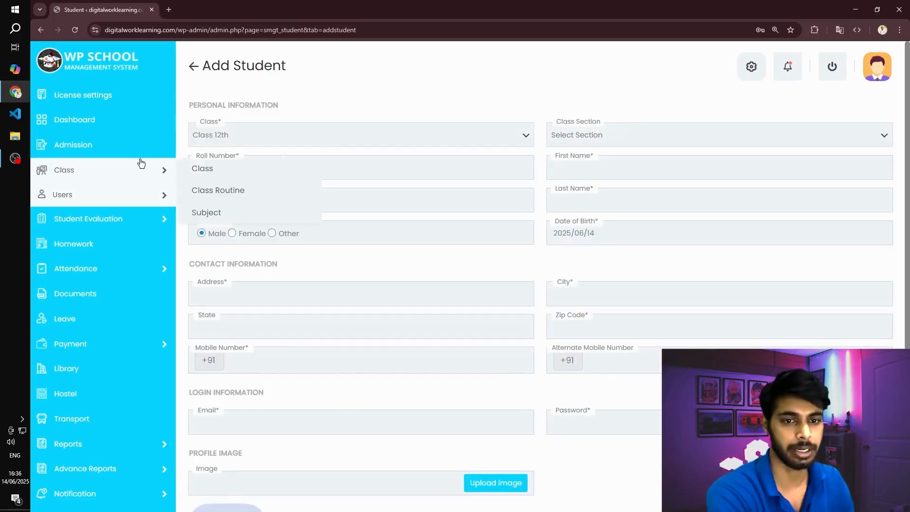
# - Add a class section named Section A to Class 12th
pyautogui.click(104, 173)
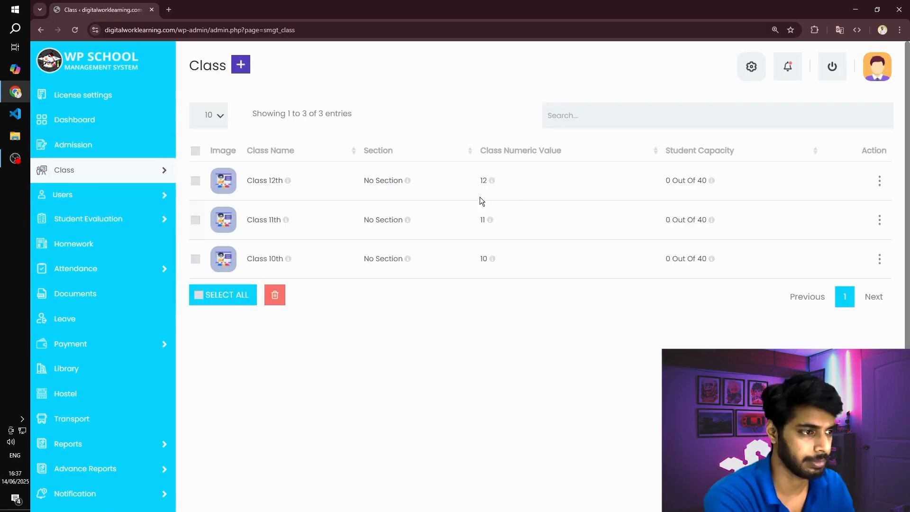
pyautogui.click(256, 182)
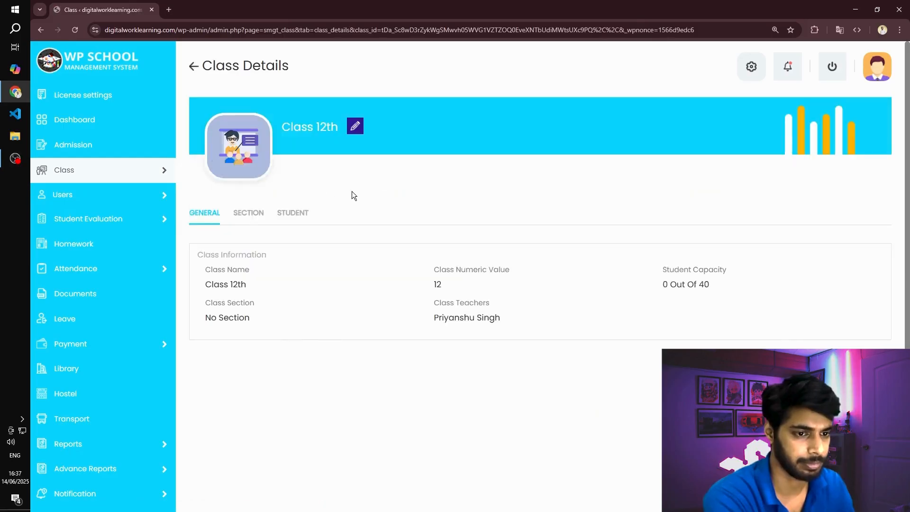
pyautogui.click(250, 214)
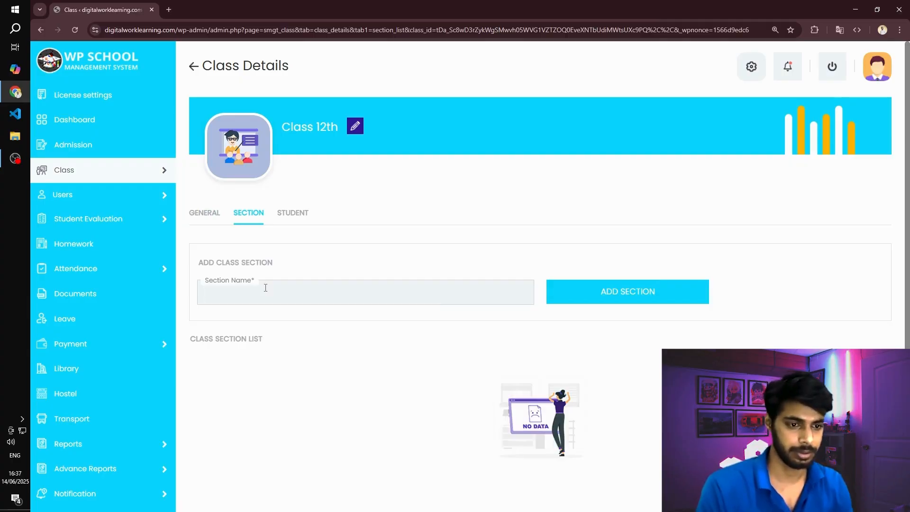
pyautogui.click(265, 287)
pyautogui.write('sectu')
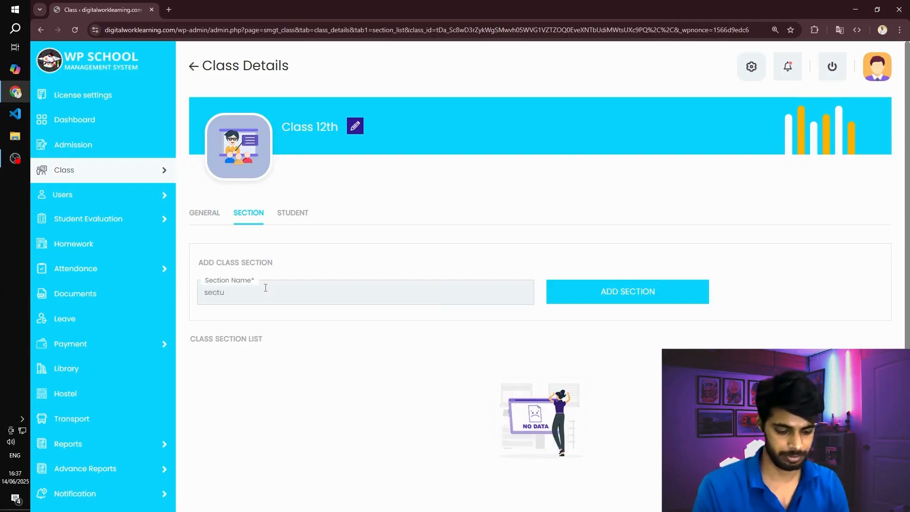
pyautogui.write('ibA')
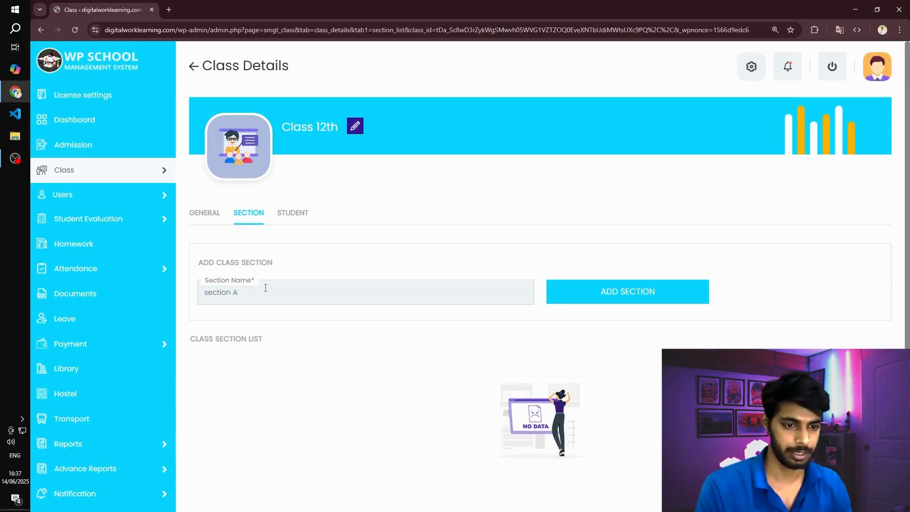
pyautogui.press('Home')
pyautogui.press('Delete')
pyautogui.write('S')
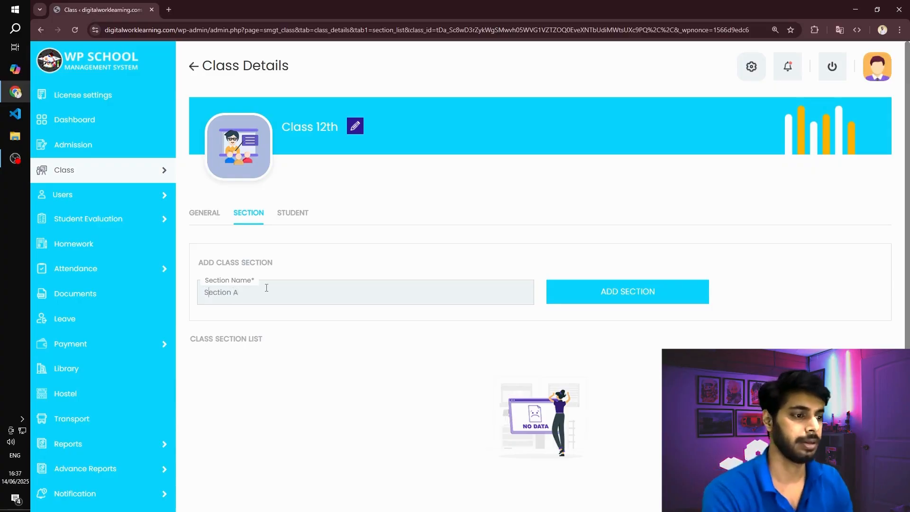
pyautogui.click(627, 291)
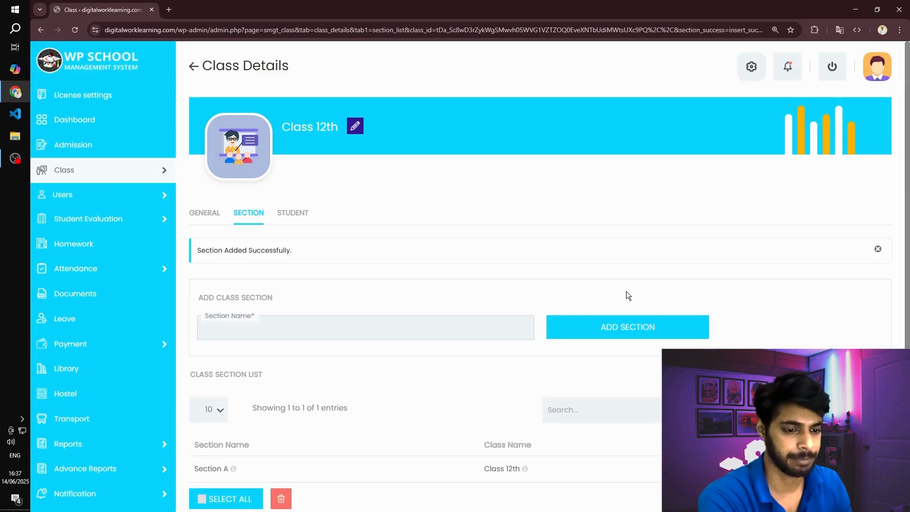
# - Start a new student record from the dashboard's setup wizard with class Class 12th and section Section A
pyautogui.scroll(-2, 445, 236)
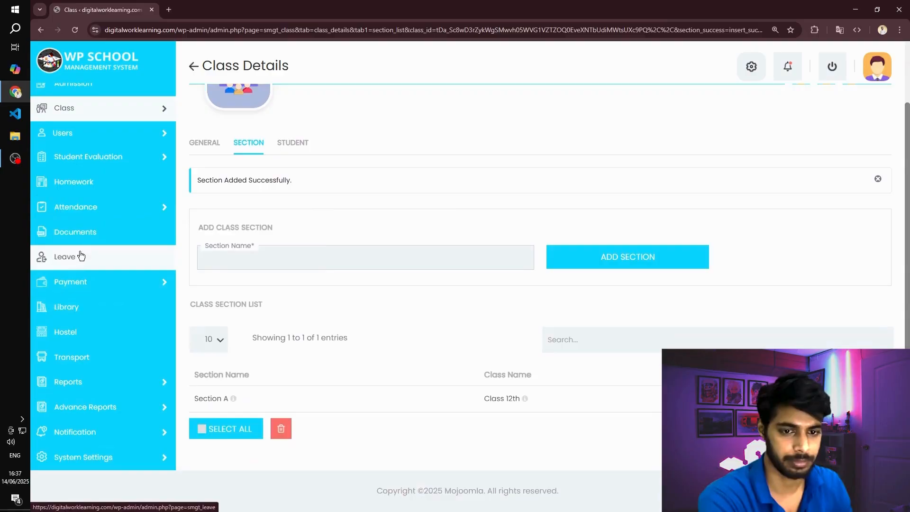
pyautogui.moveTo(96, 204)
pyautogui.scroll(2, 106, 126)
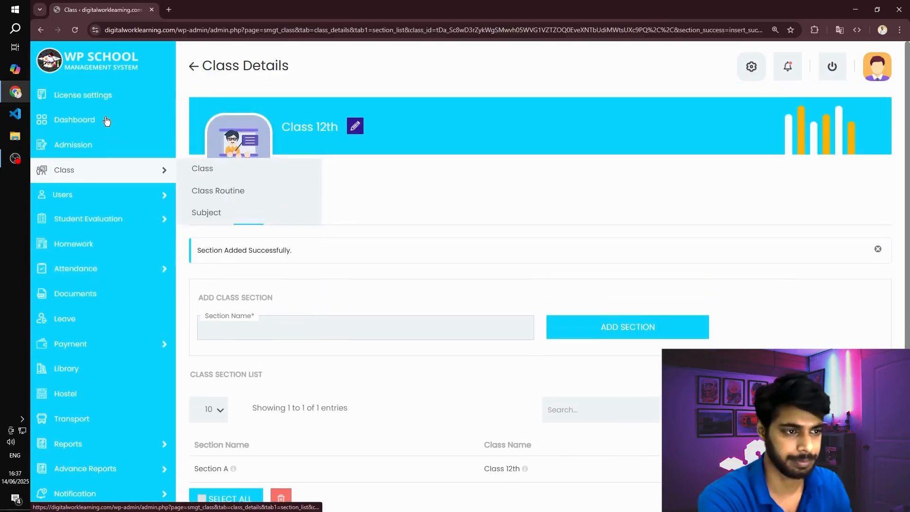
pyautogui.click(106, 121)
pyautogui.click(808, 161)
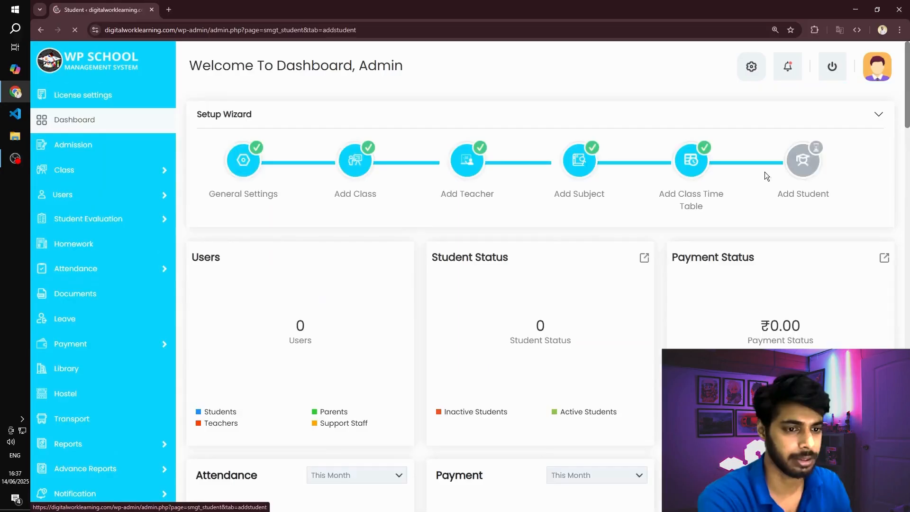
pyautogui.click(282, 138)
pyautogui.click(259, 169)
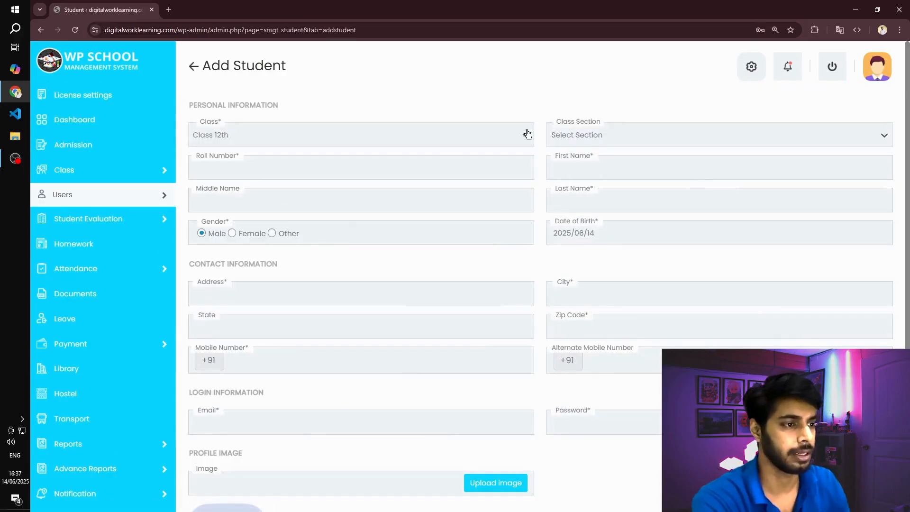
pyautogui.click(613, 142)
pyautogui.click(594, 172)
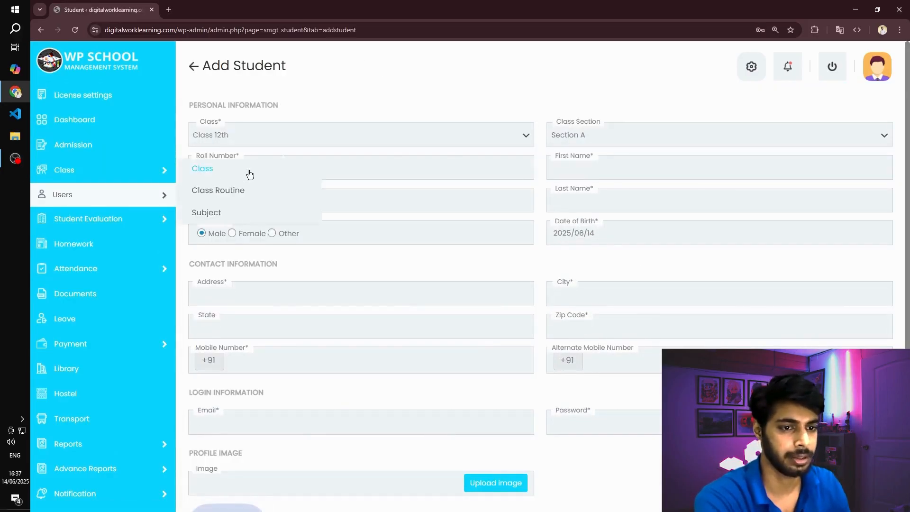
# - Enter roll number 01 and the student's first and last name, leaving the middle name blank
pyautogui.click(352, 160)
pyautogui.write('01')
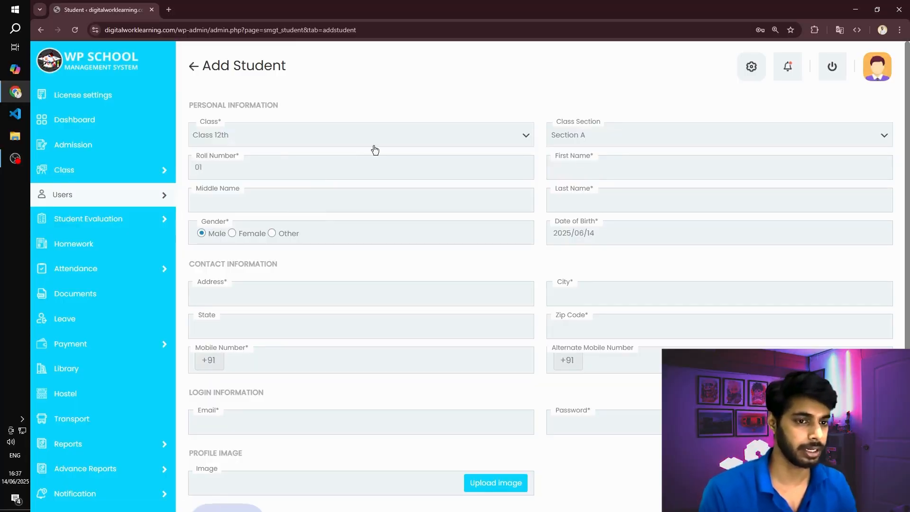
pyautogui.click(641, 174)
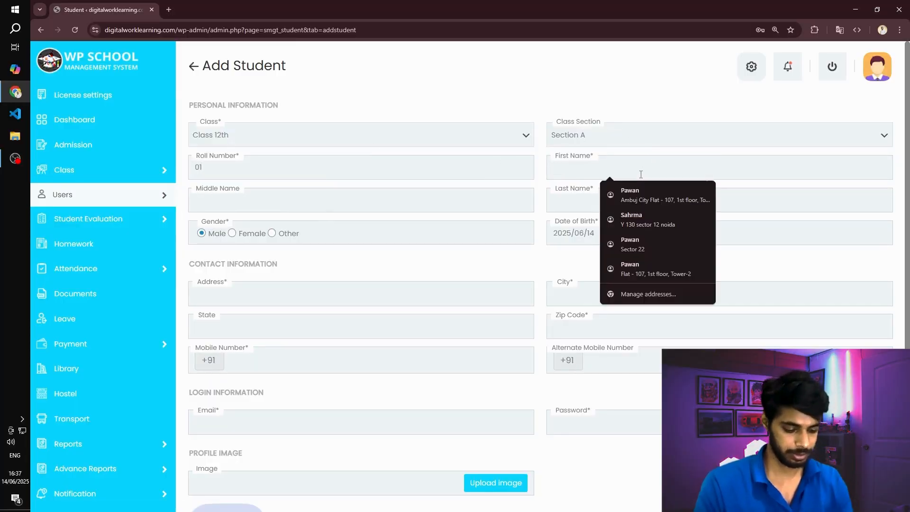
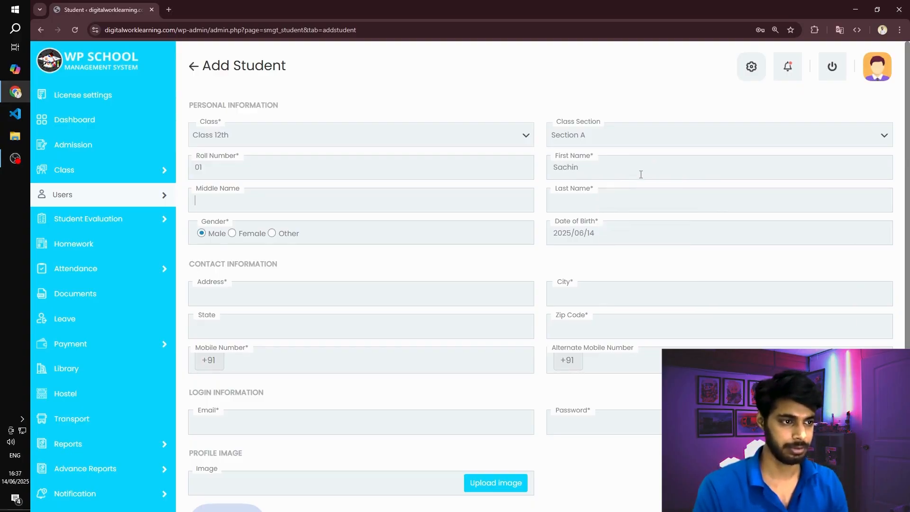
pyautogui.press('Tab')
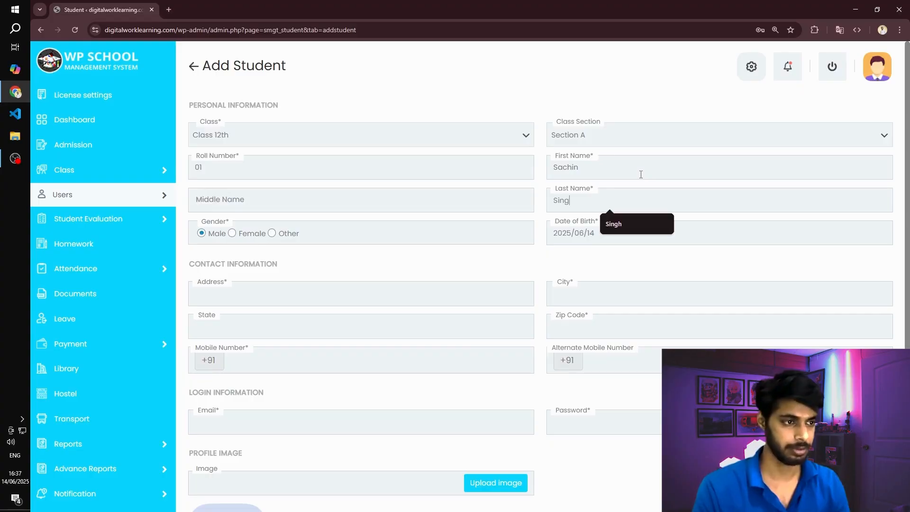
pyautogui.press('Tab')
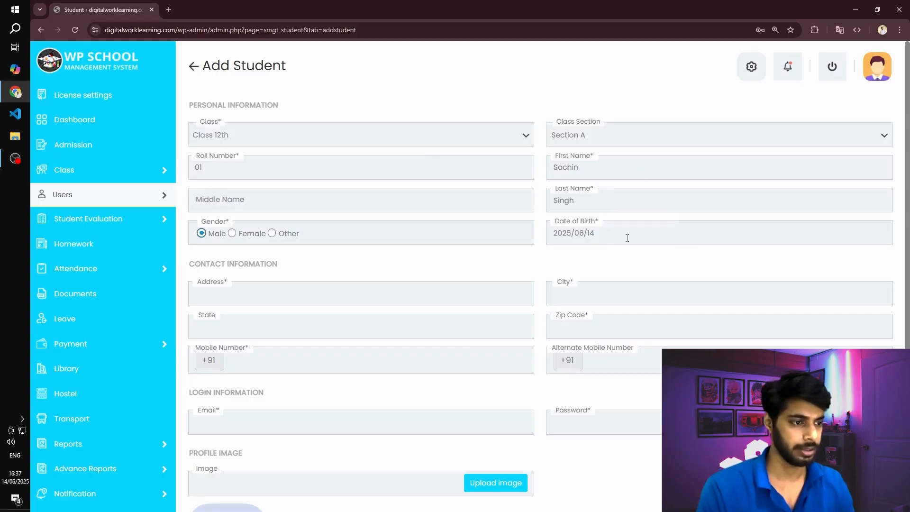
# - Set the student's date of birth using the calendar's year, month and day
pyautogui.click(563, 233)
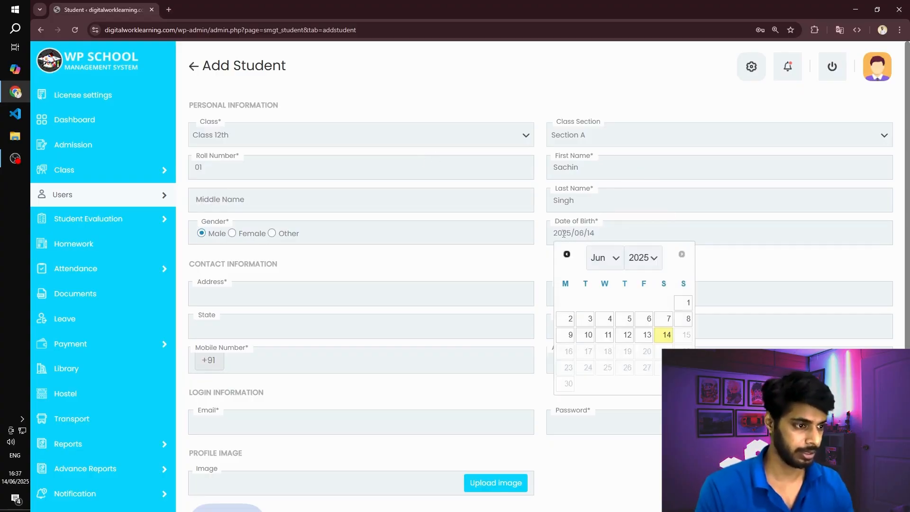
pyautogui.click(653, 258)
pyautogui.scroll(6, 649, 24)
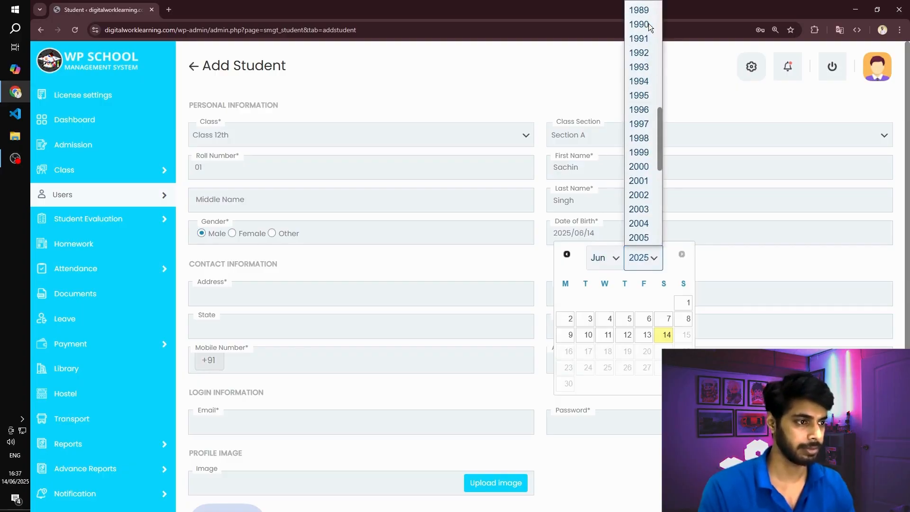
pyautogui.scroll(-2, 645, 66)
pyautogui.click(644, 72)
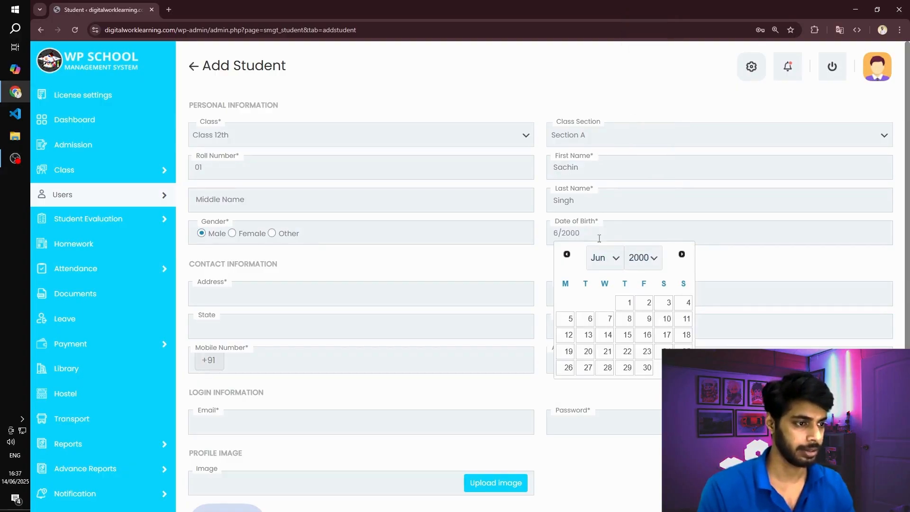
pyautogui.click(598, 258)
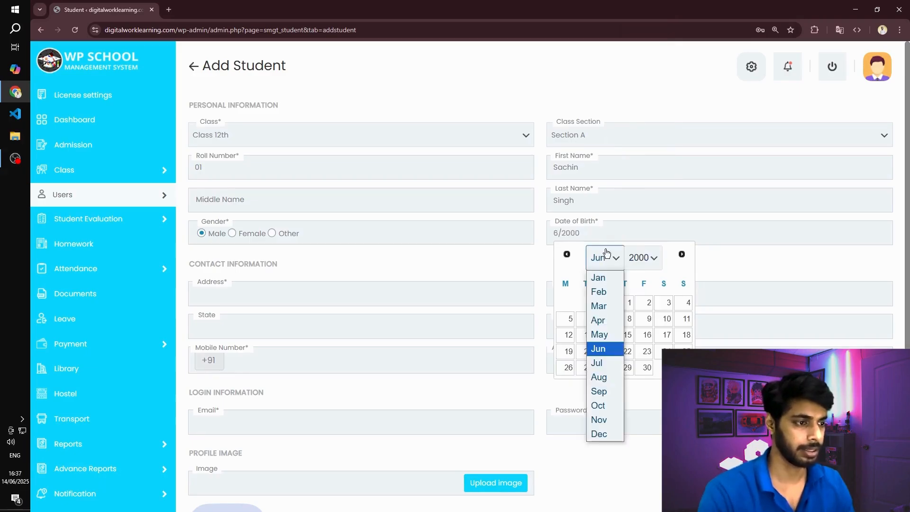
pyautogui.click(602, 279)
pyautogui.click(667, 304)
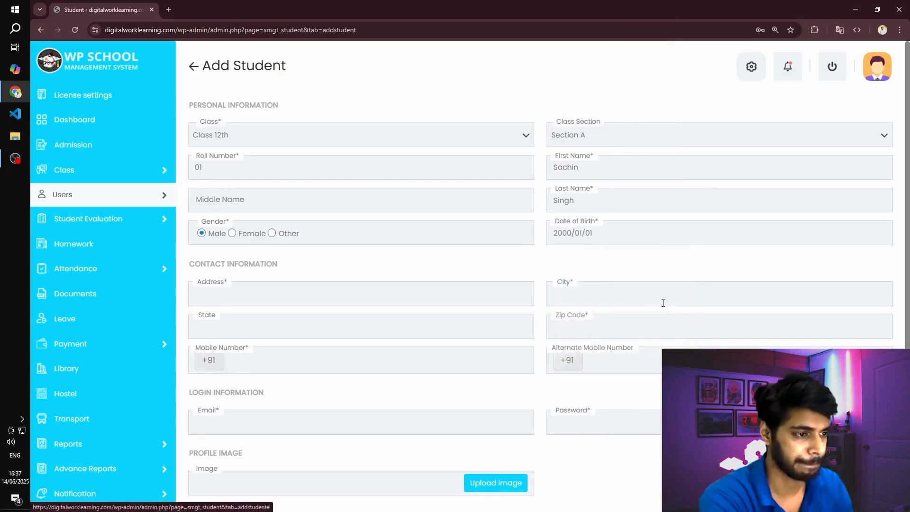
# - Fill in the student's address, city, state and zip code in the contact information
pyautogui.click(255, 294)
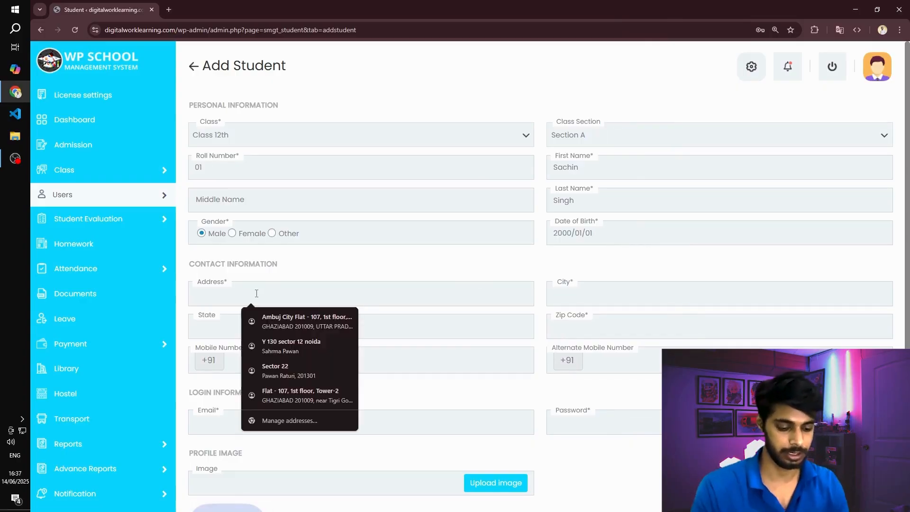
pyautogui.write('noidanoida')
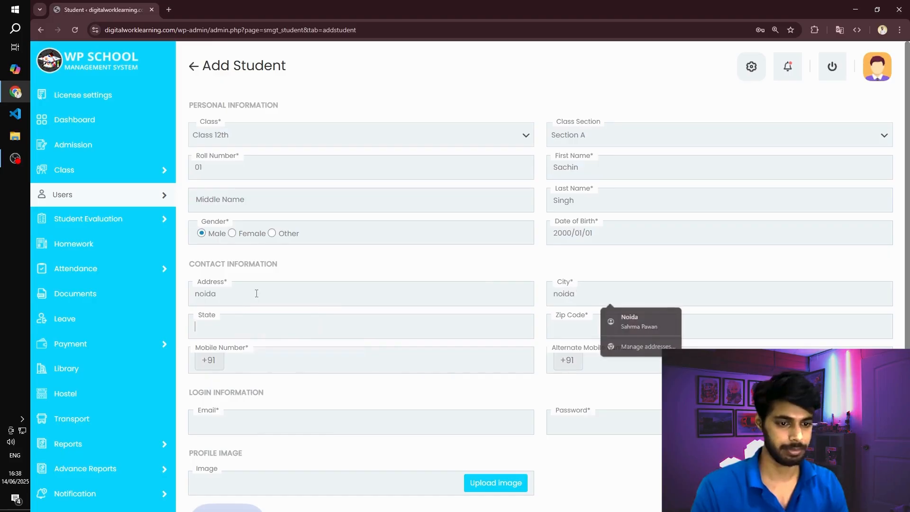
pyautogui.press('Tab')
pyautogui.write('uttar')
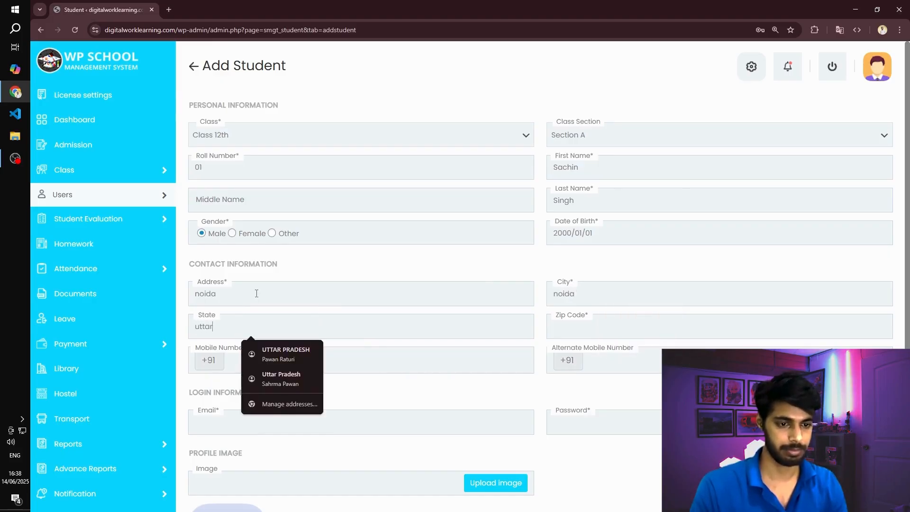
pyautogui.write('pradesh')
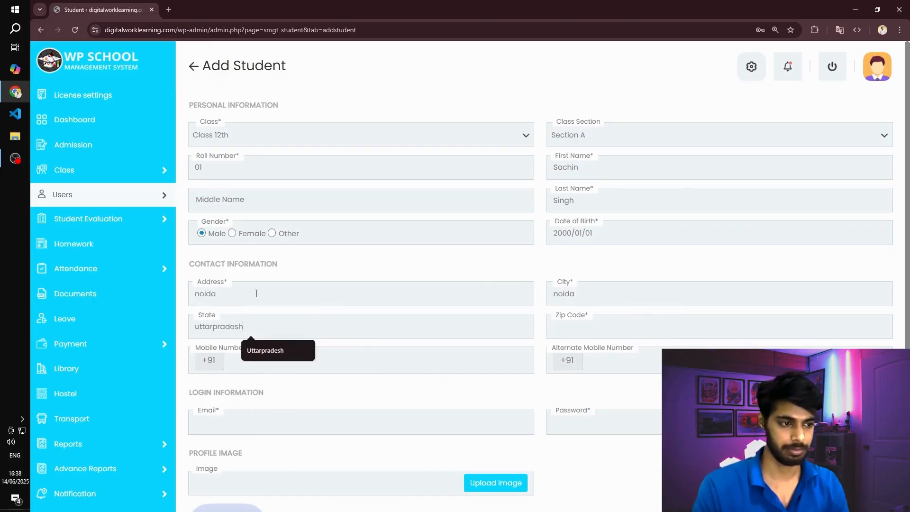
pyautogui.press('Tab')
pyautogui.write('201301')
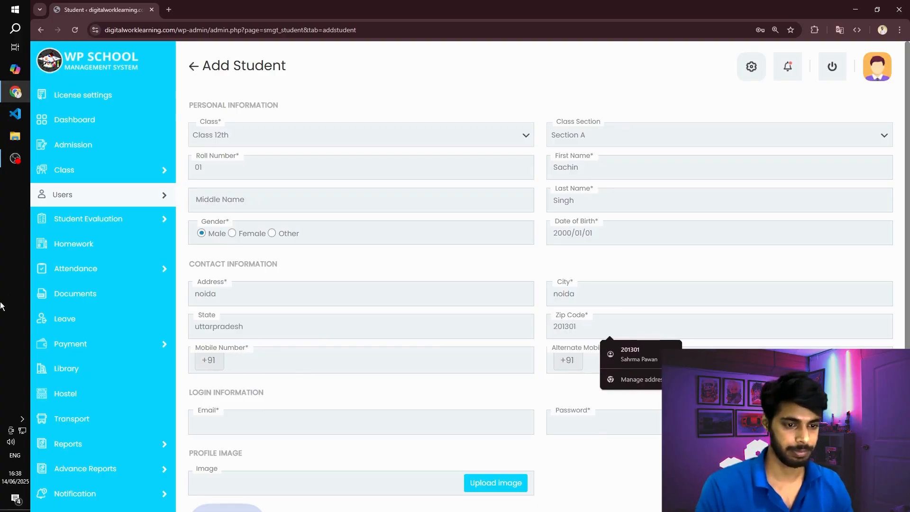
# - Enter the student's mobile number, login email and account password, leaving the alternate mobile number blank
pyautogui.click(249, 365)
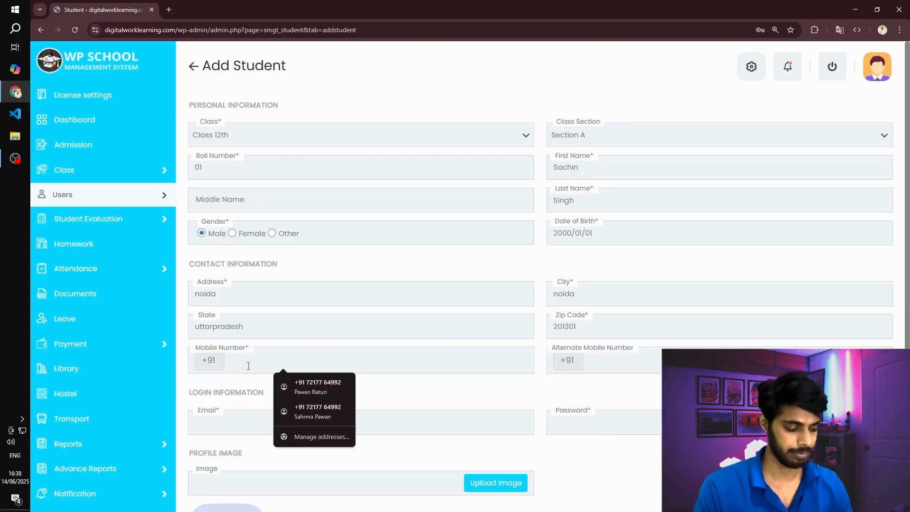
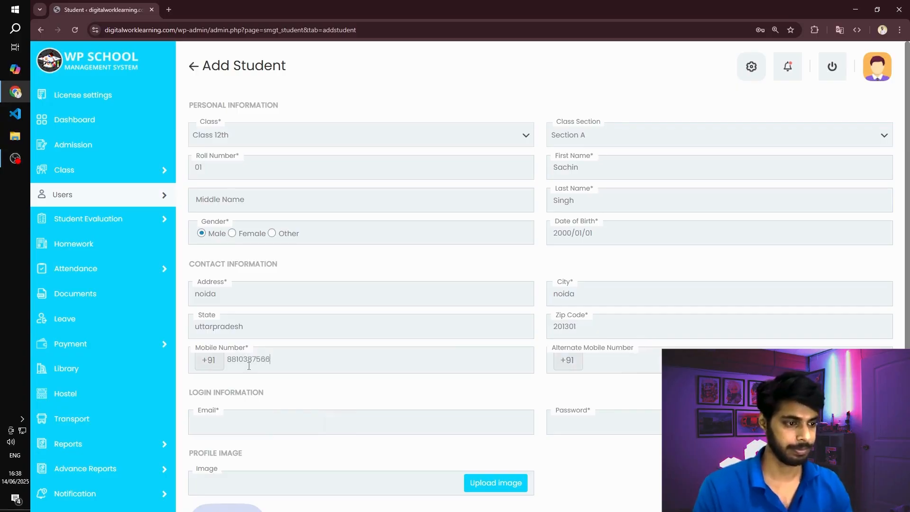
pyautogui.scroll(-2, 518, 362)
pyautogui.click(273, 423)
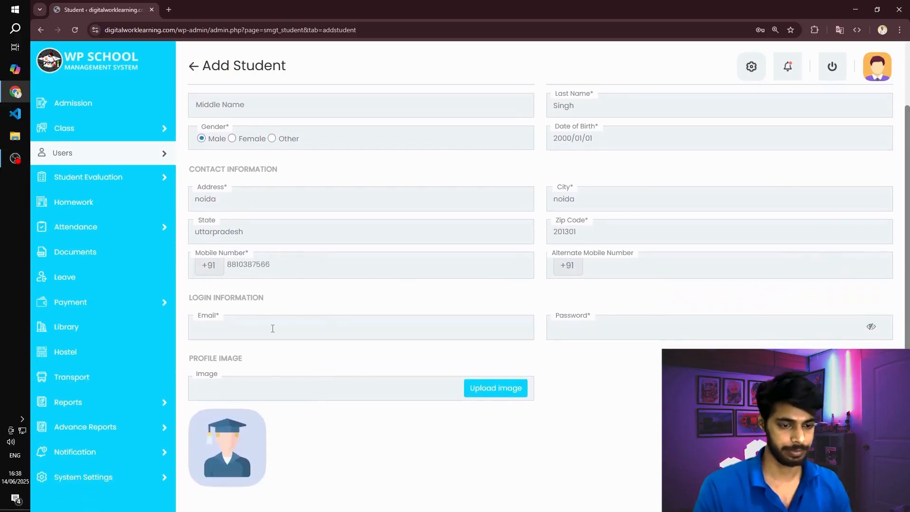
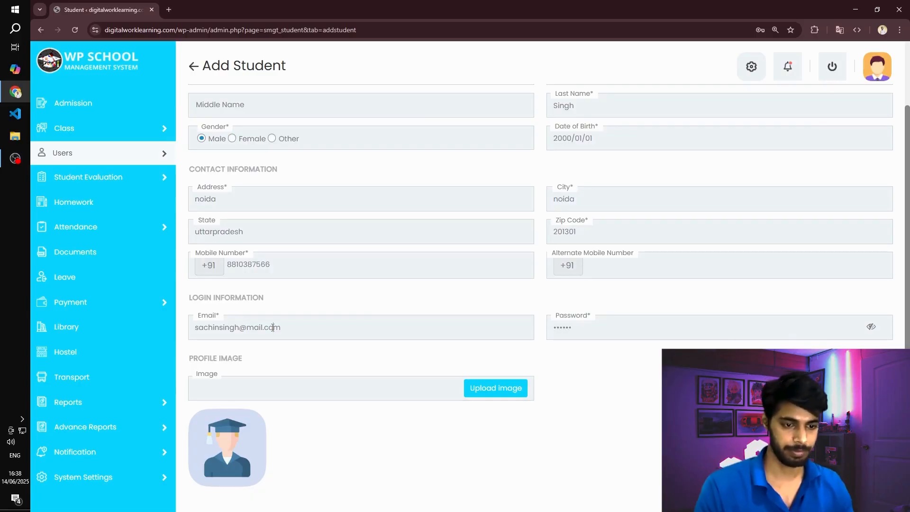
# - Open the Credentials text file in Notepad and add a "Student Login:" heading below the teacher login
pyautogui.tripleClick(273, 327)
pyautogui.hotkey('ctrl', 'c')
pyautogui.hotkey('alt', 'Tab')
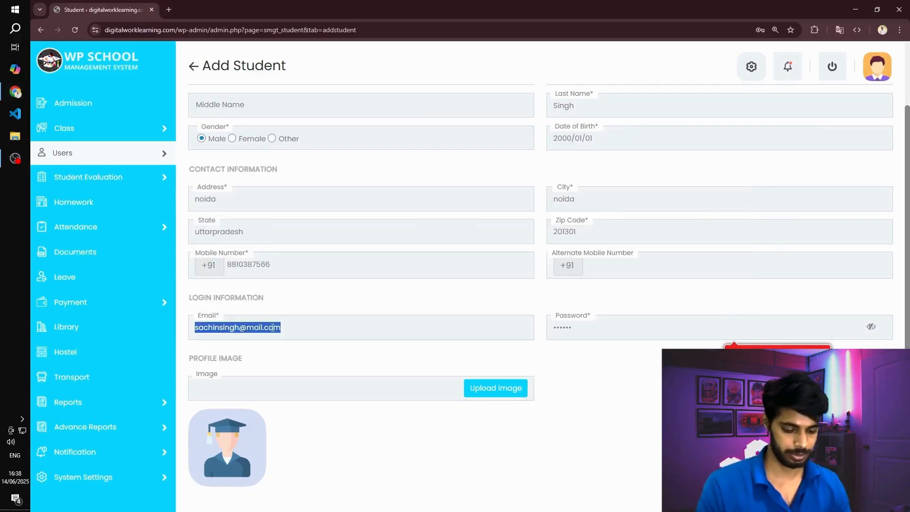
pyautogui.press('super')
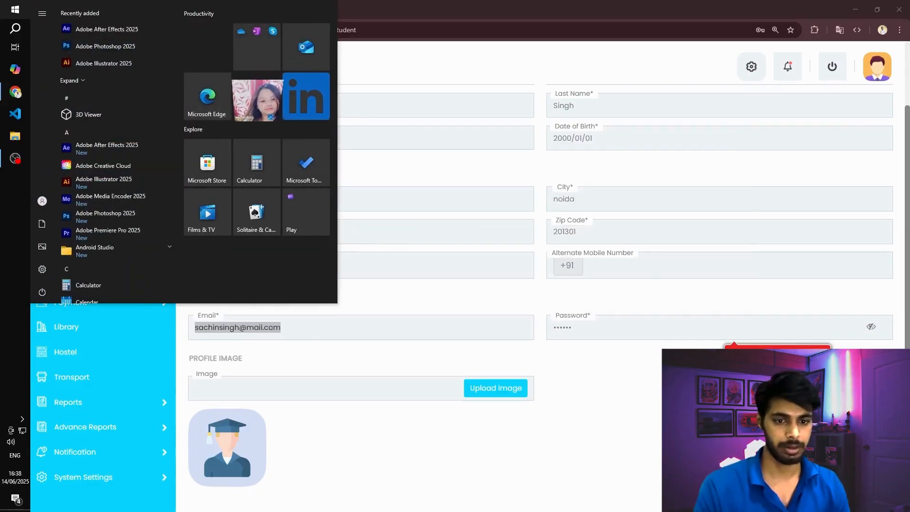
pyautogui.write('credent')
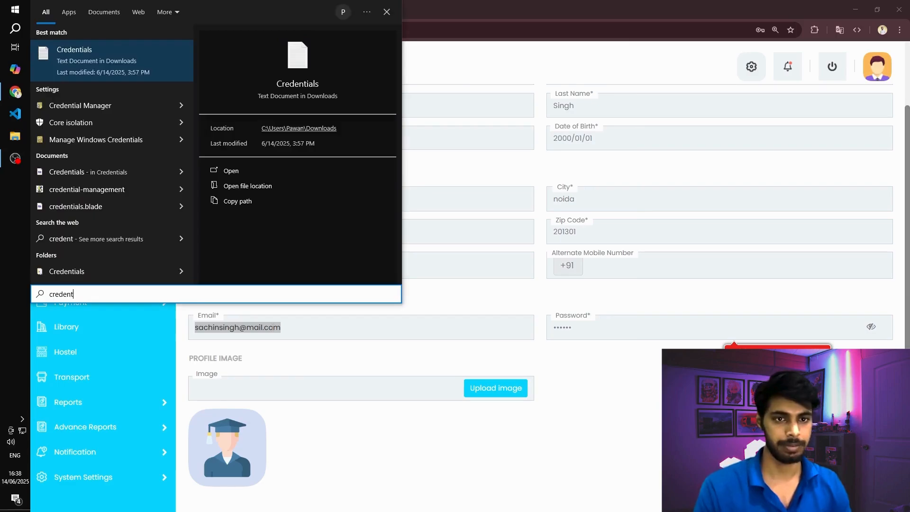
pyautogui.press('Return')
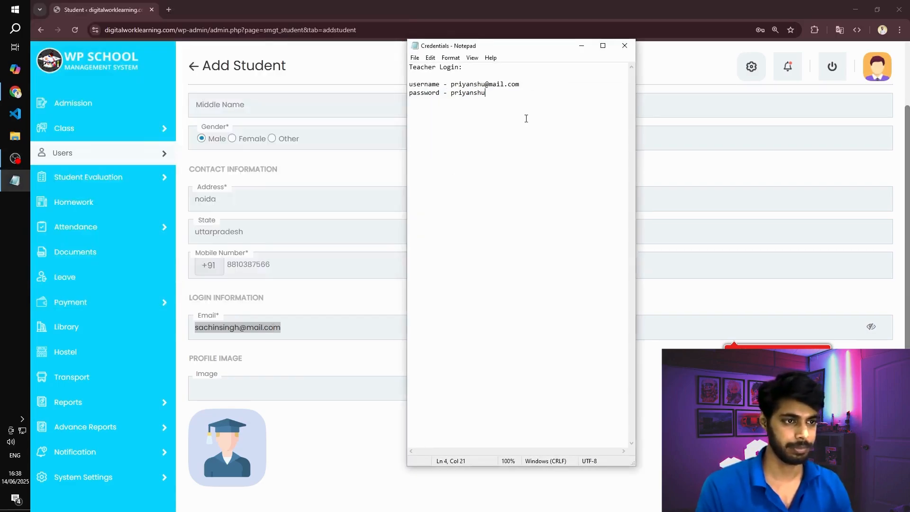
pyautogui.press('Return')
pyautogui.press('Return')
pyautogui.press('Return')
pyautogui.write('Student Login:')
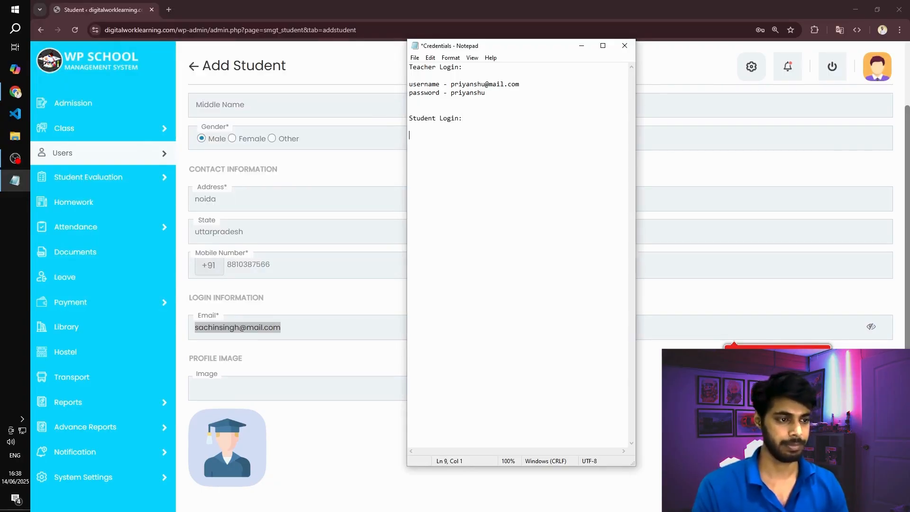
# - Copy the student's login email from the browser form into the Credentials notes under the Student Login heading
pyautogui.hotkey('alt', 'Tab')
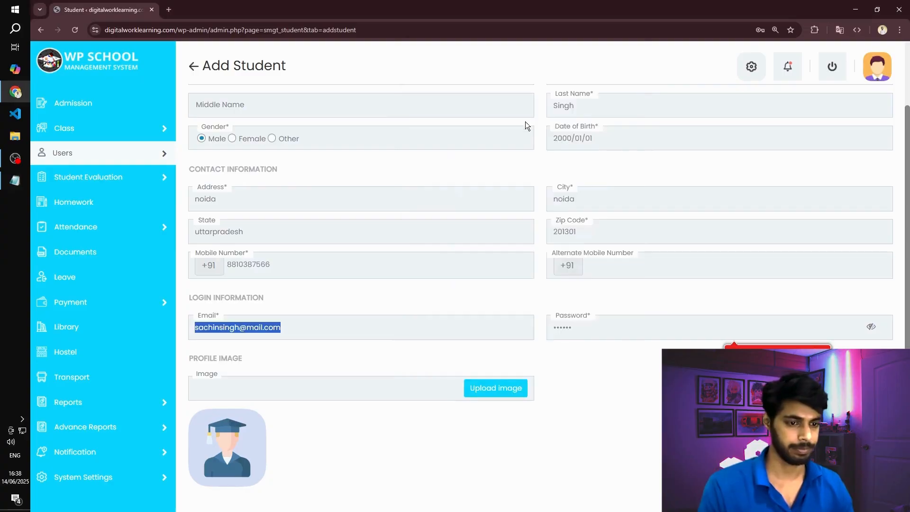
pyautogui.hotkey('alt', 'Tab')
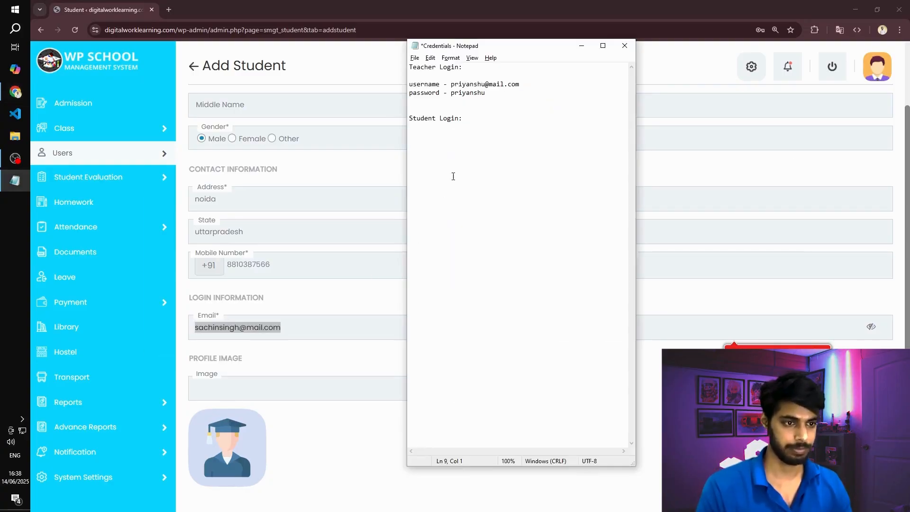
pyautogui.hotkey('ctrl', 'v')
# - Back in the browser form, replace the student's account password, reveal it and copy it
pyautogui.hotkey('alt', 'Tab')
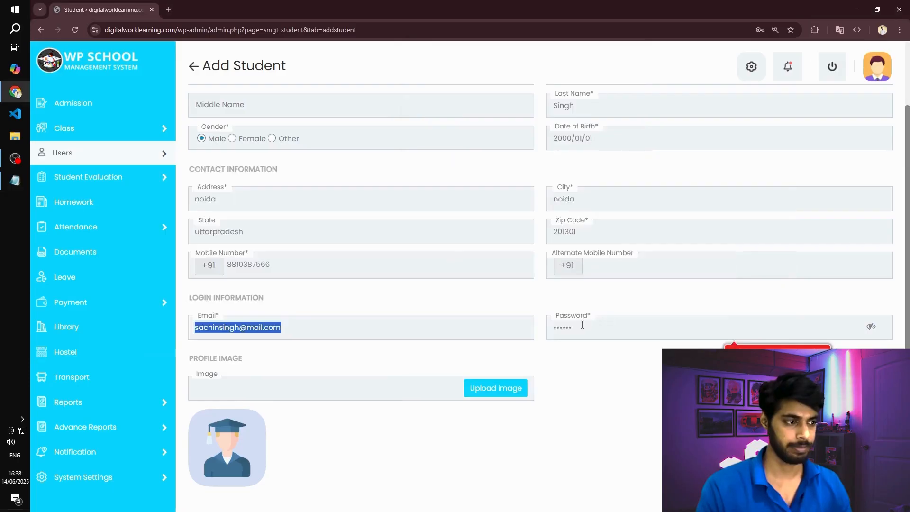
pyautogui.doubleClick(581, 326)
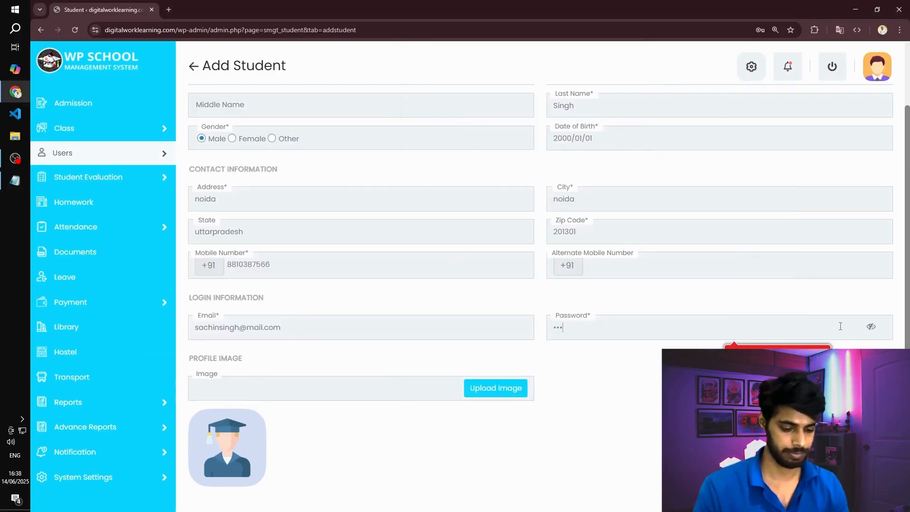
pyautogui.press('BackSpace')
pyautogui.press('BackSpace')
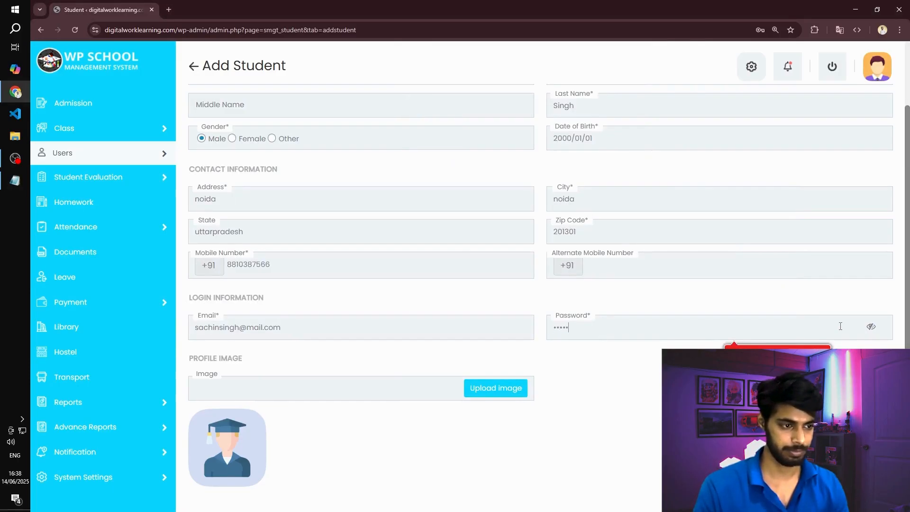
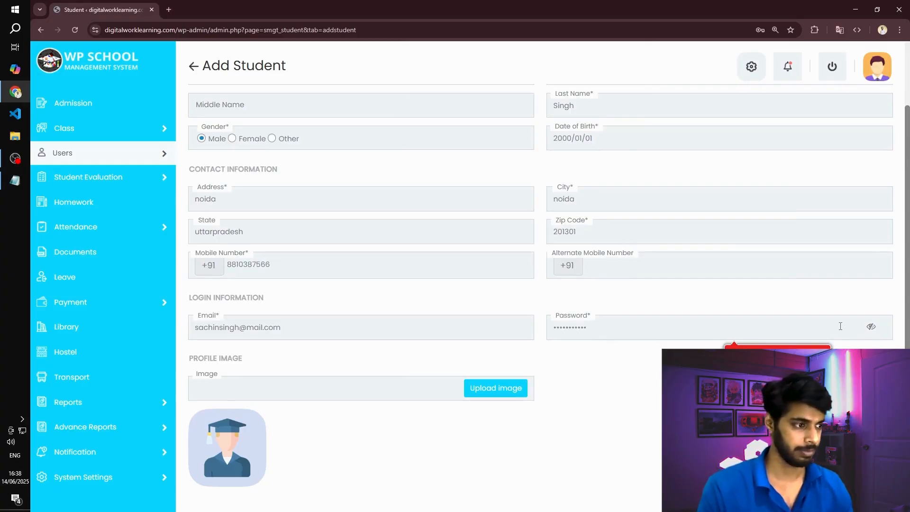
pyautogui.click(871, 326)
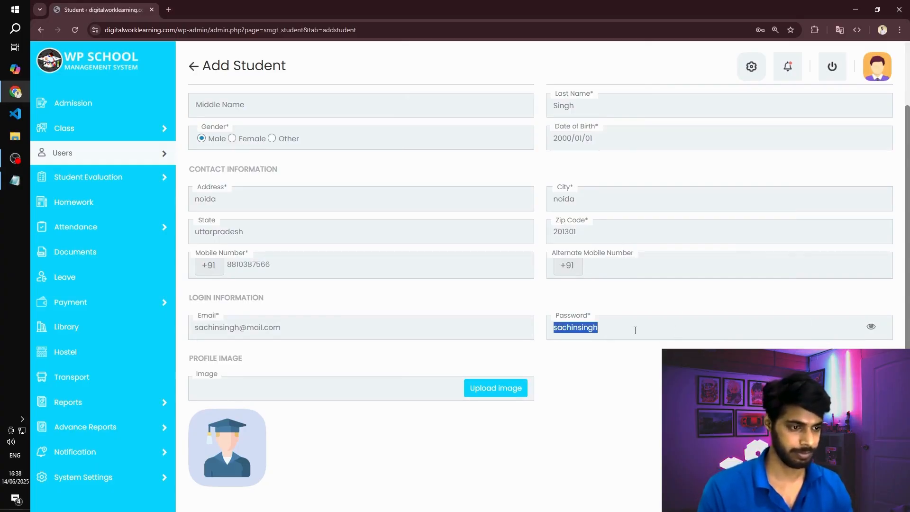
pyautogui.click(628, 356)
pyautogui.scroll(-3, 415, 398)
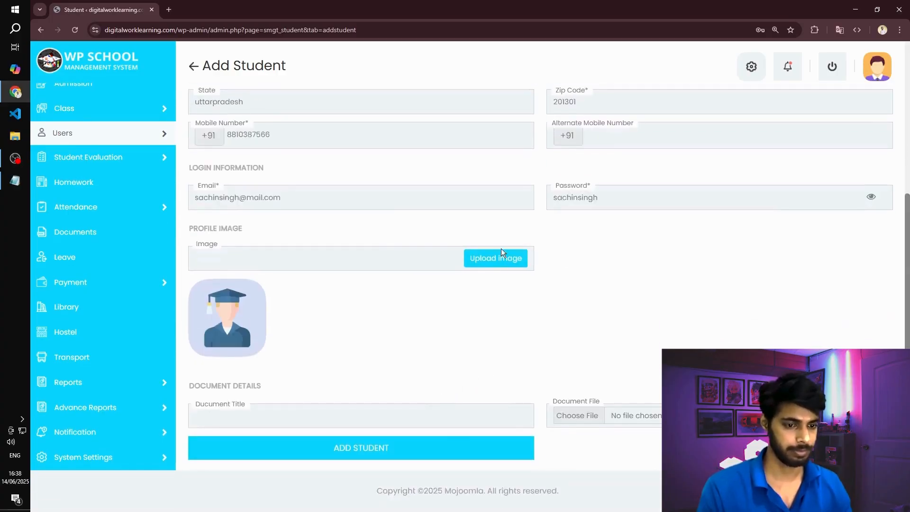
pyautogui.click(504, 263)
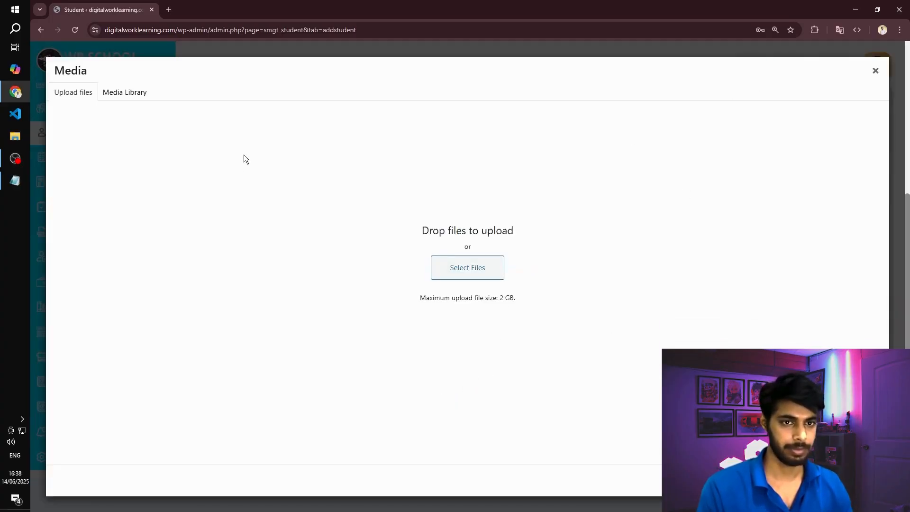
pyautogui.tripleClick(135, 93)
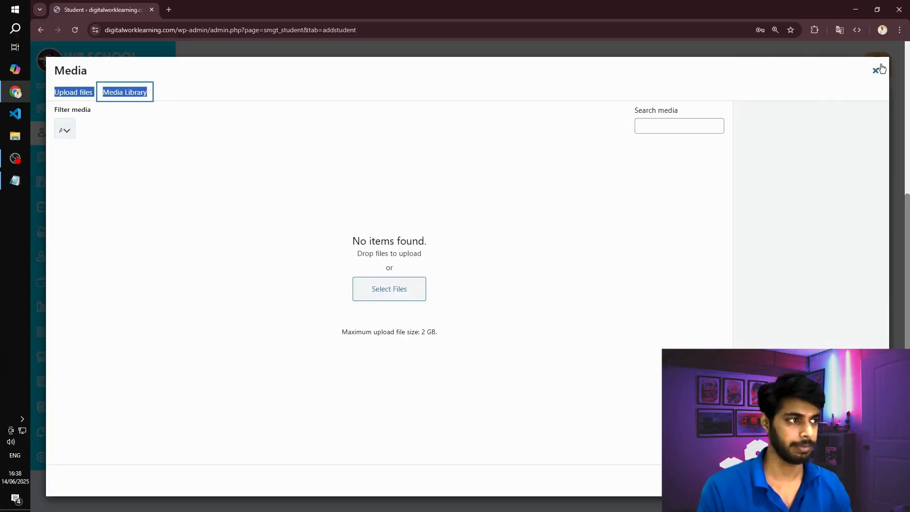
pyautogui.click(878, 70)
# - Submit the new student record and decline the browser's offer to save the address
pyautogui.click(408, 453)
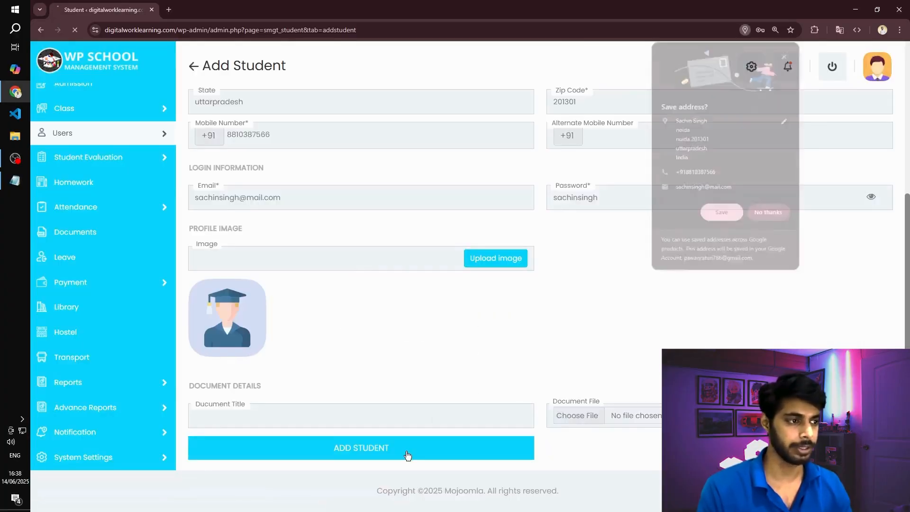
pyautogui.click(761, 209)
# - Add a password line with the student's account password to the Credentials notes, save the file and return to the browser
pyautogui.hotkey('alt', 'Tab')
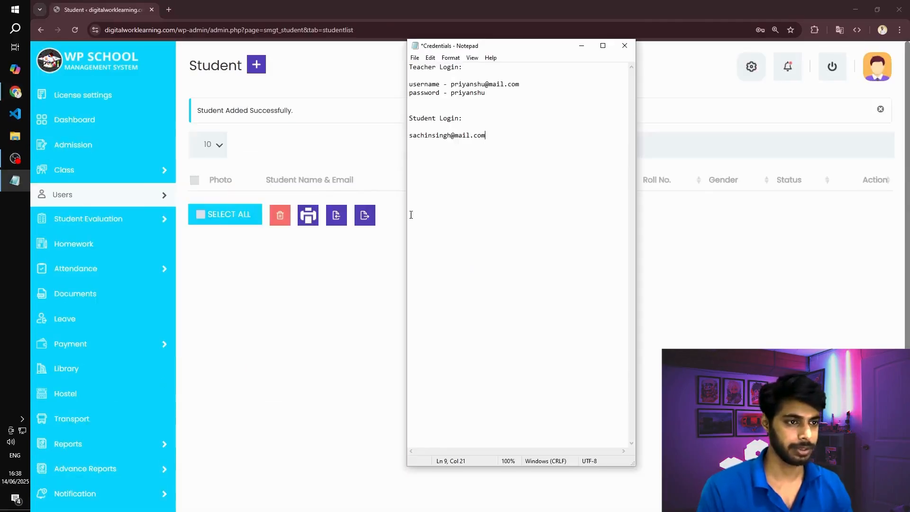
pyautogui.press('Return')
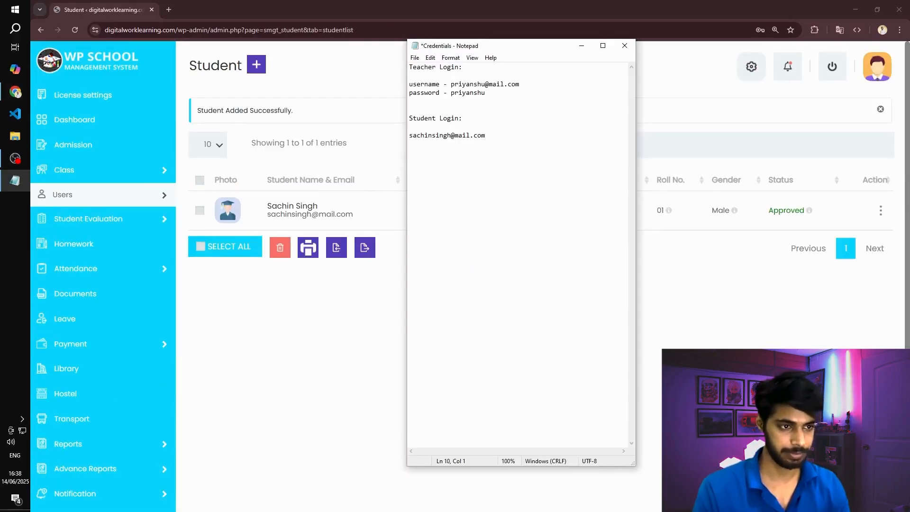
pyautogui.write('password -')
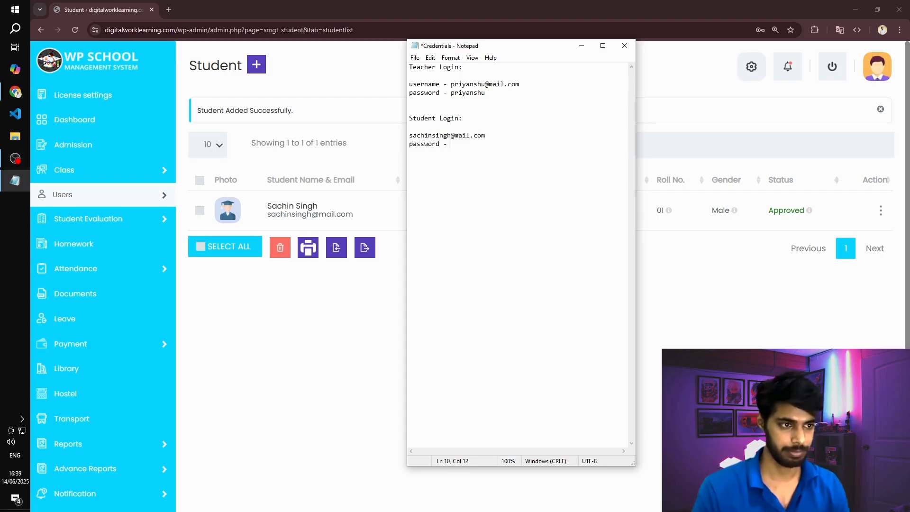
pyautogui.hotkey('ctrl', 'v')
pyautogui.press('Return')
pyautogui.hotkey('ctrl', 's')
pyautogui.hotkey('alt', 'Tab')
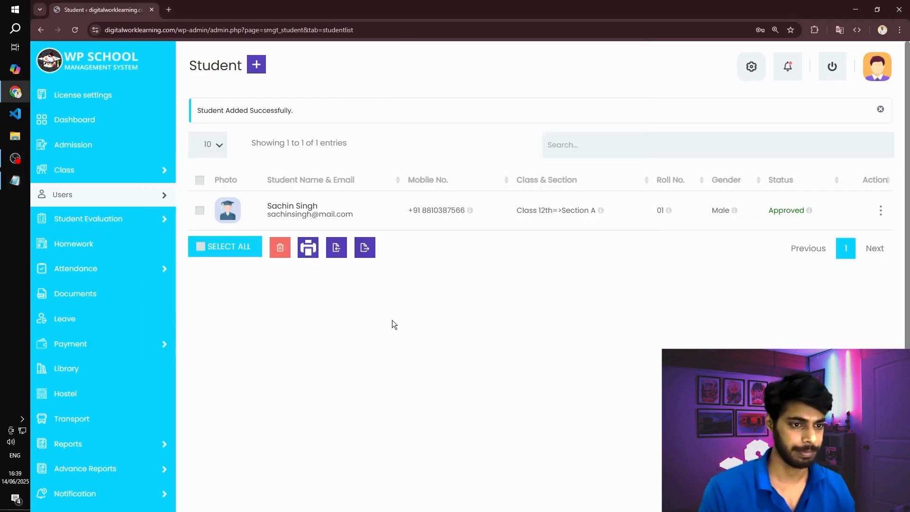
# - Open the school library's book section and view the blank form for adding a book
pyautogui.moveTo(163, 191)
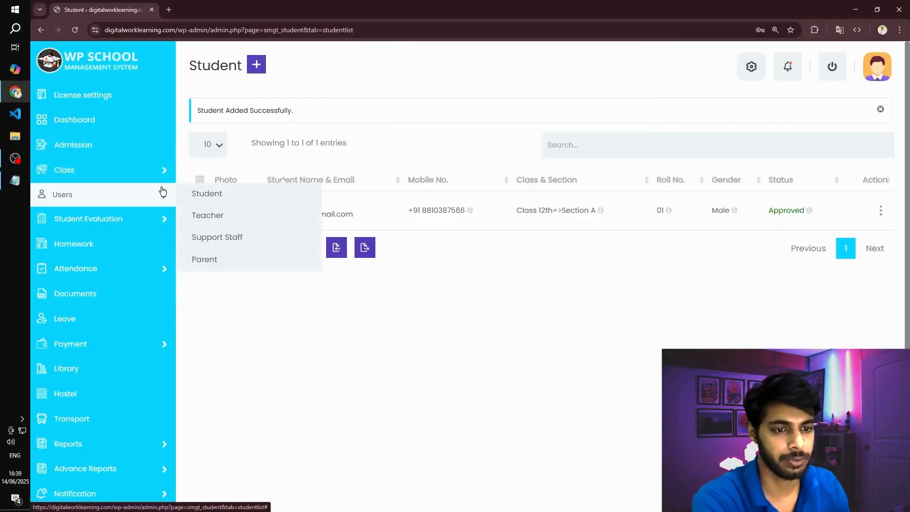
pyautogui.moveTo(195, 179)
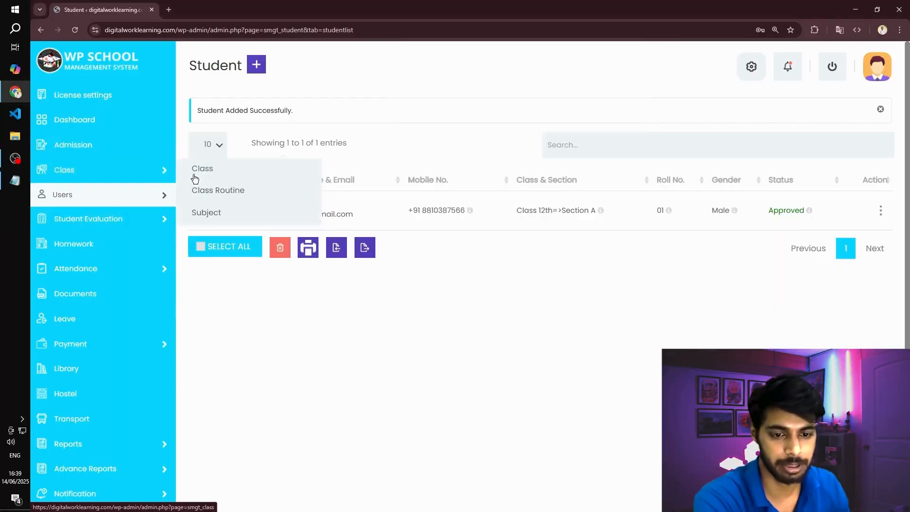
pyautogui.scroll(-1, 71, 306)
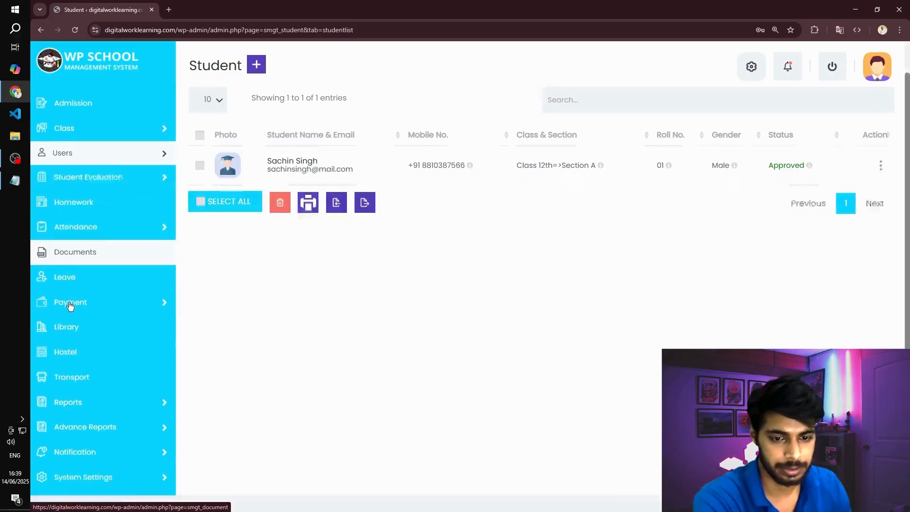
pyautogui.scroll(-1, 71, 306)
pyautogui.click(70, 305)
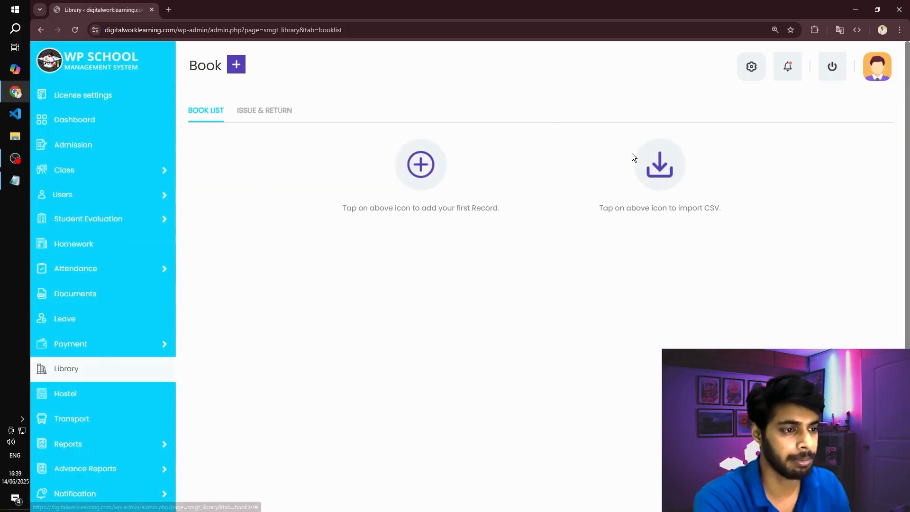
pyautogui.click(416, 163)
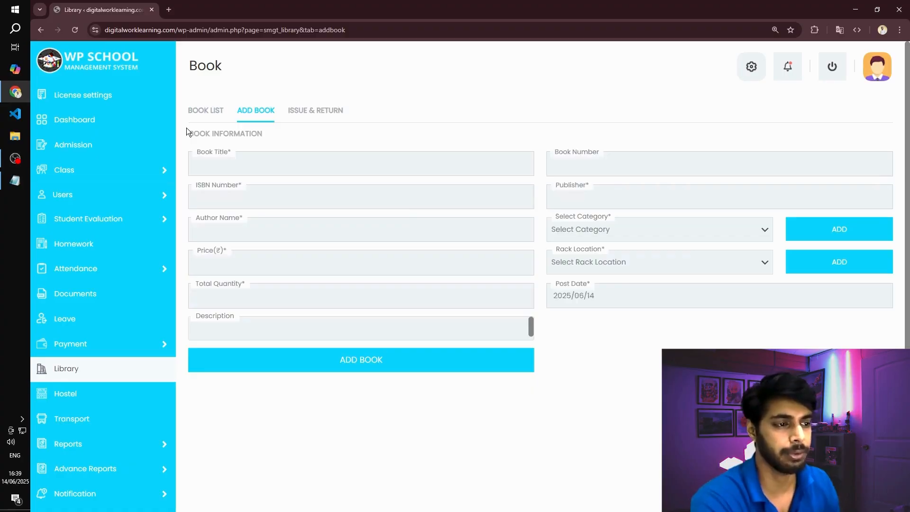
# - Open the hostel section and view the blank form for adding a hostel
pyautogui.scroll(-3, 130, 284)
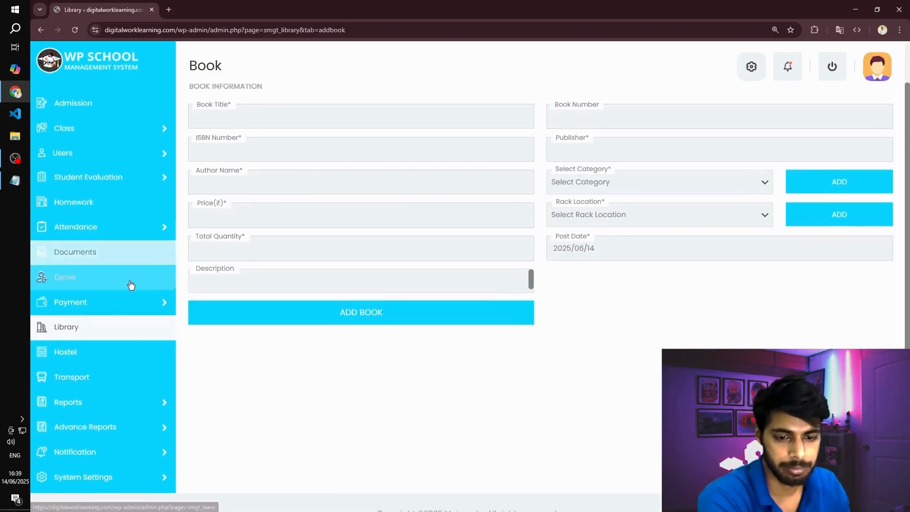
pyautogui.click(120, 347)
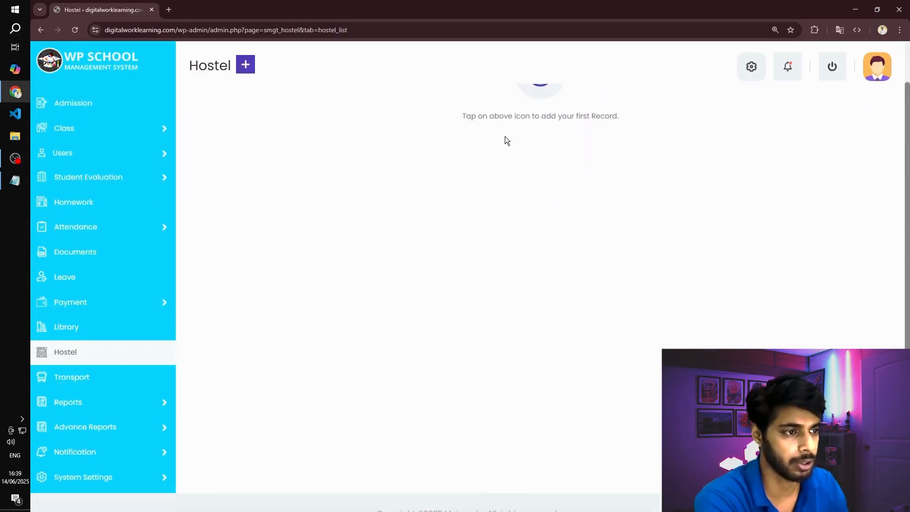
pyautogui.click(536, 122)
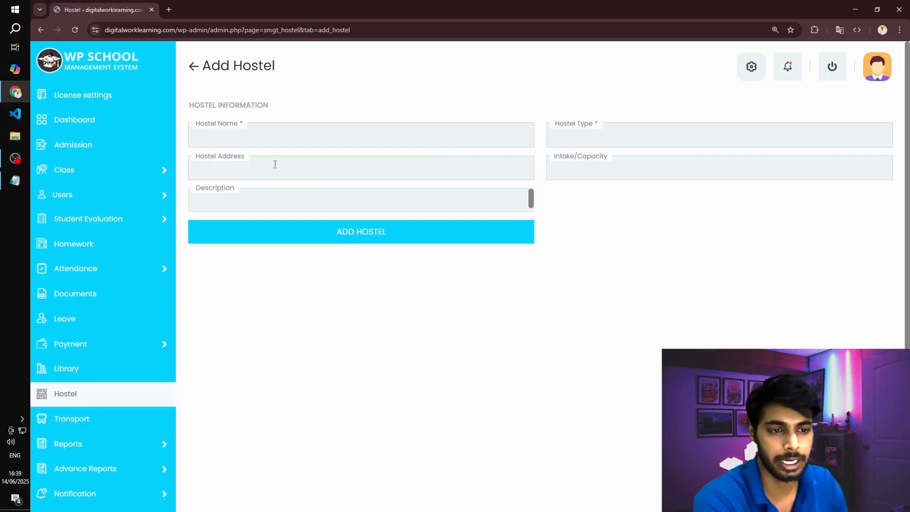
# - Open the transport section and look over the blank form for adding a transport route
pyautogui.scroll(-3, 67, 382)
pyautogui.moveTo(71, 384)
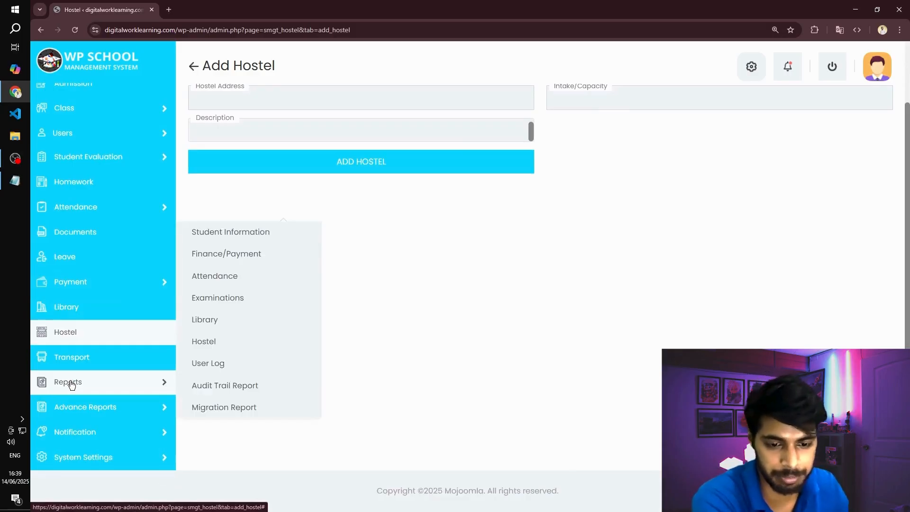
pyautogui.click(94, 364)
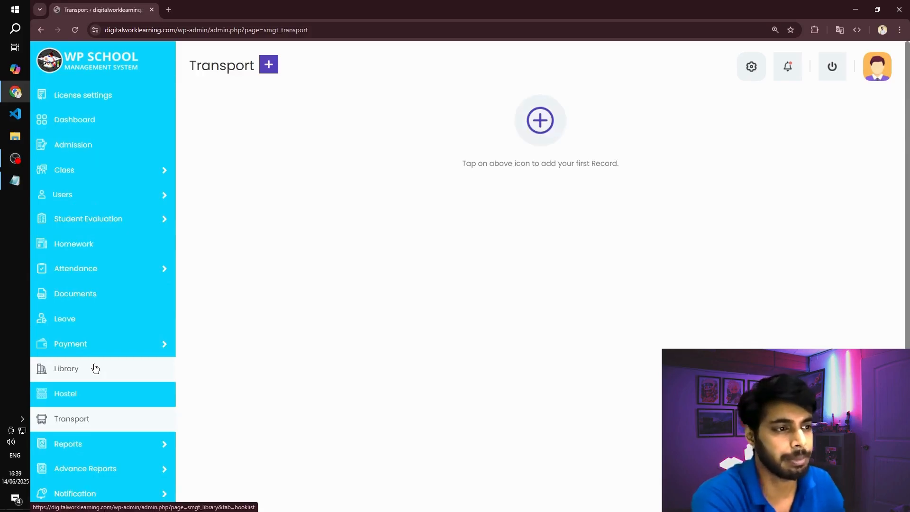
pyautogui.click(538, 117)
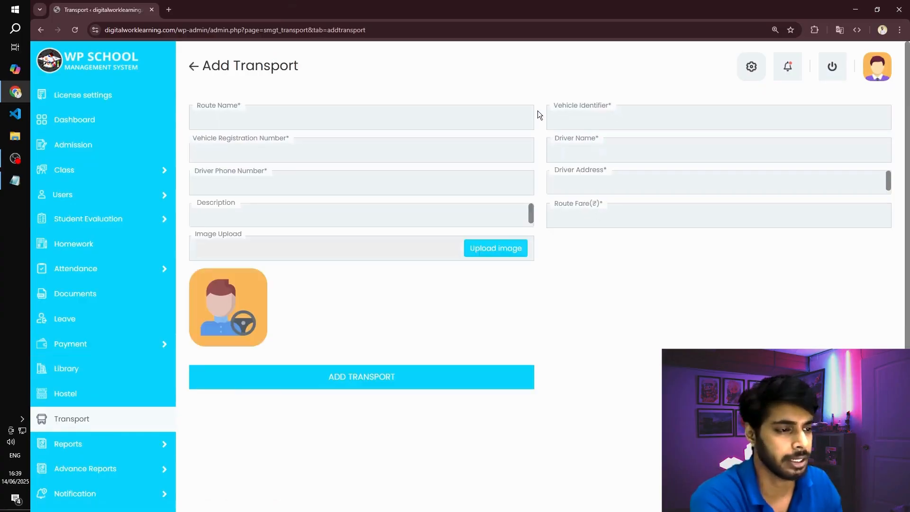
pyautogui.click(604, 122)
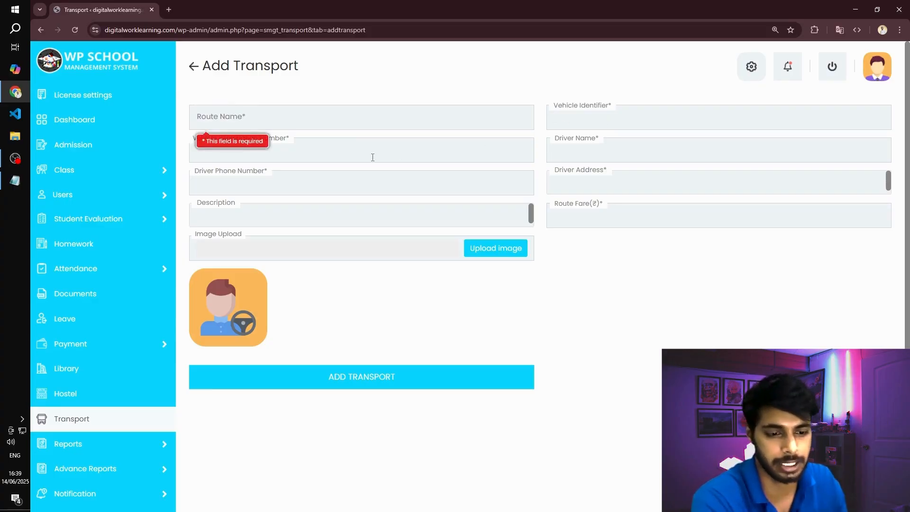
pyautogui.scroll(-2, 378, 201)
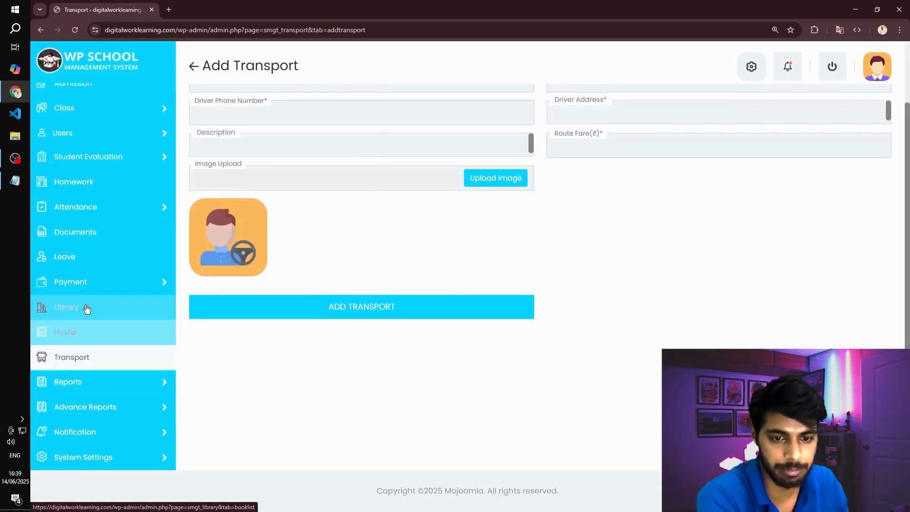
pyautogui.scroll(2, 124, 191)
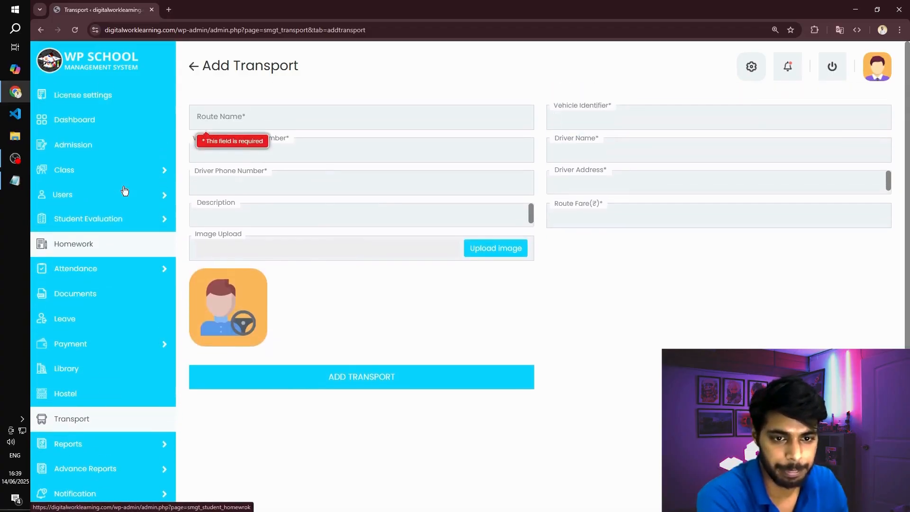
pyautogui.moveTo(124, 191)
pyautogui.click(213, 259)
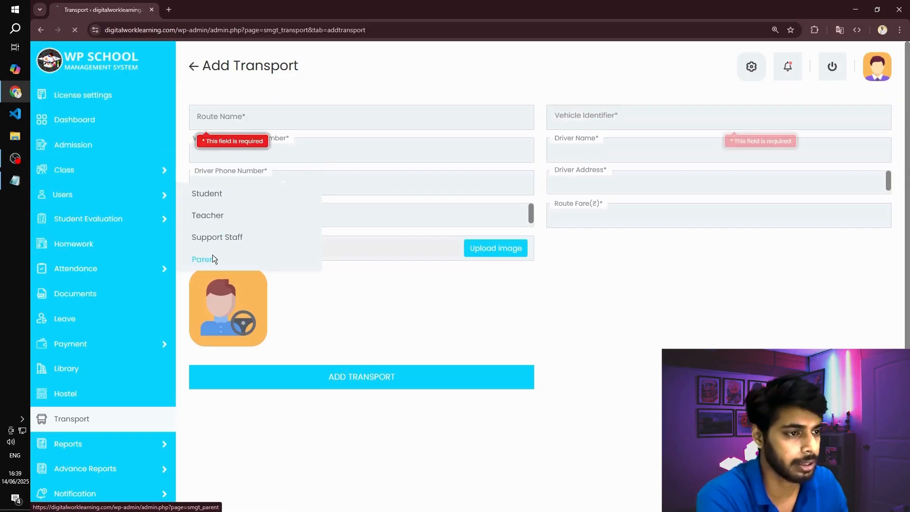
pyautogui.click(422, 121)
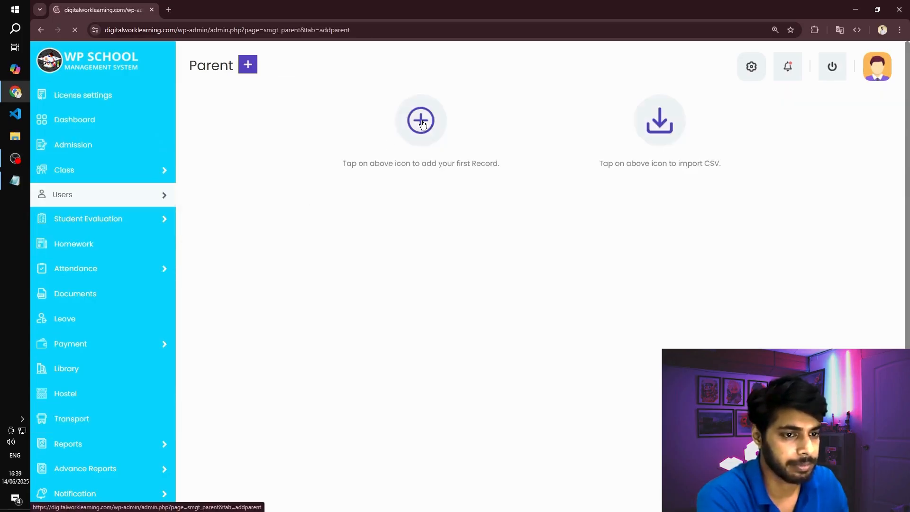
pyautogui.click(231, 132)
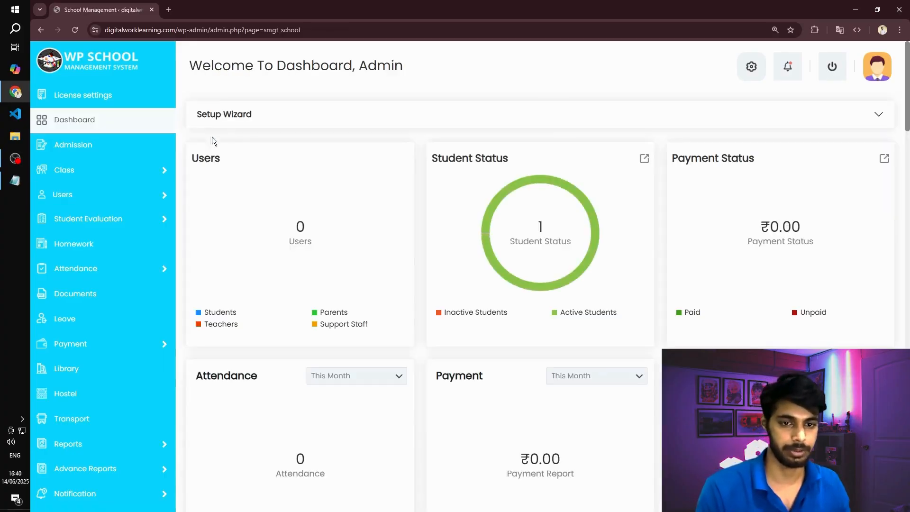
# - Start a new parent record among the school users and enter the parent's first and last name
pyautogui.scroll(-3, 212, 141)
pyautogui.moveTo(95, 150)
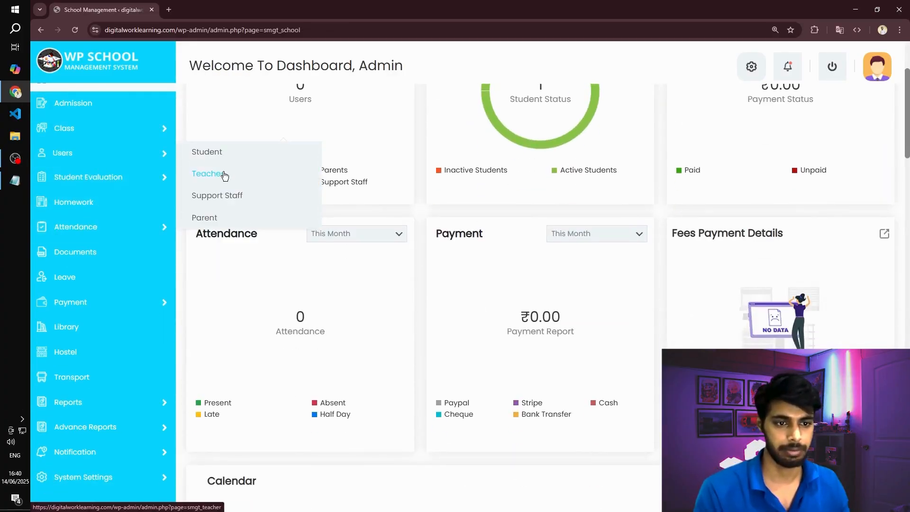
pyautogui.click(227, 218)
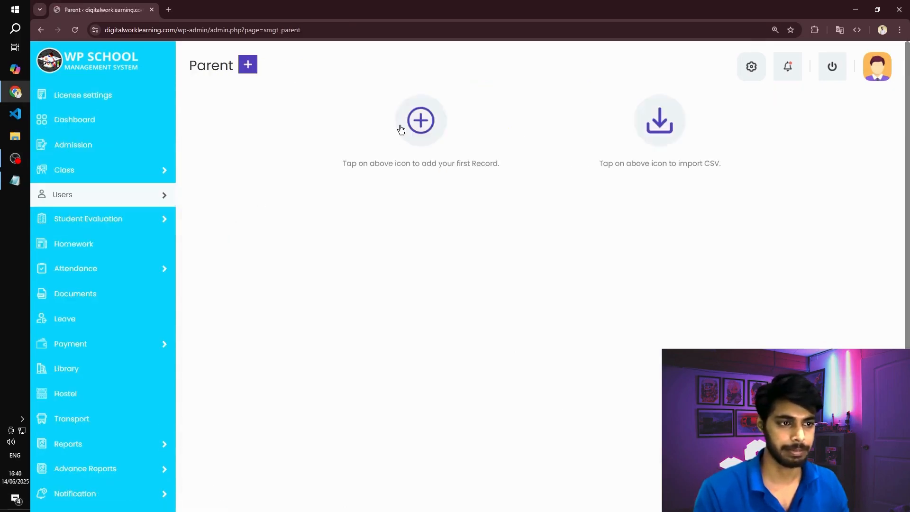
pyautogui.click(408, 120)
pyautogui.click(254, 137)
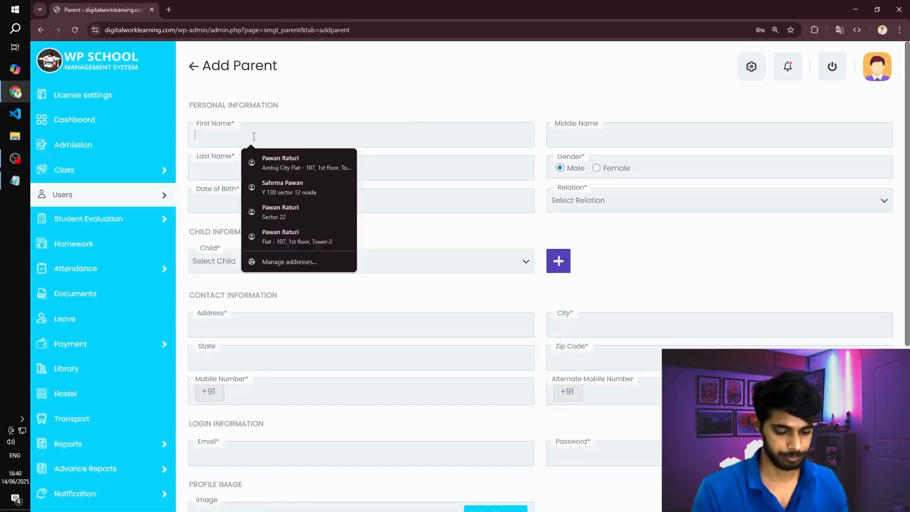
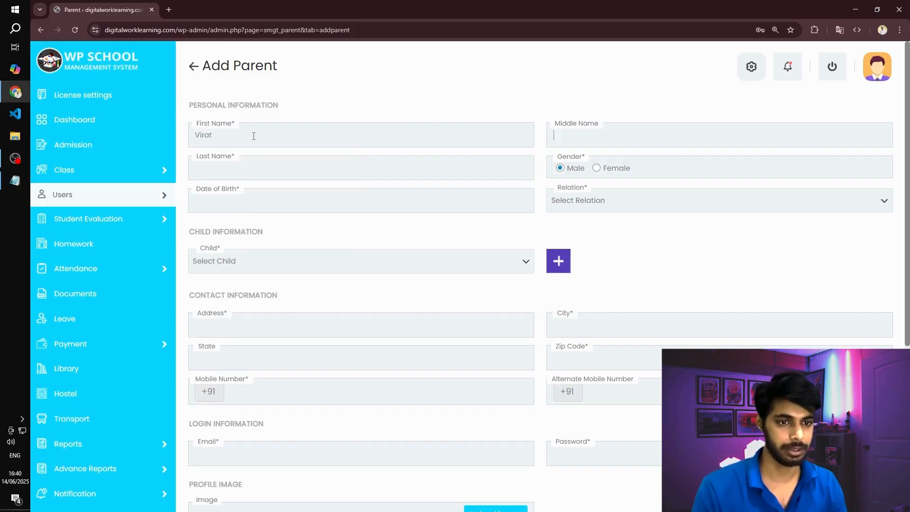
pyautogui.press('Tab')
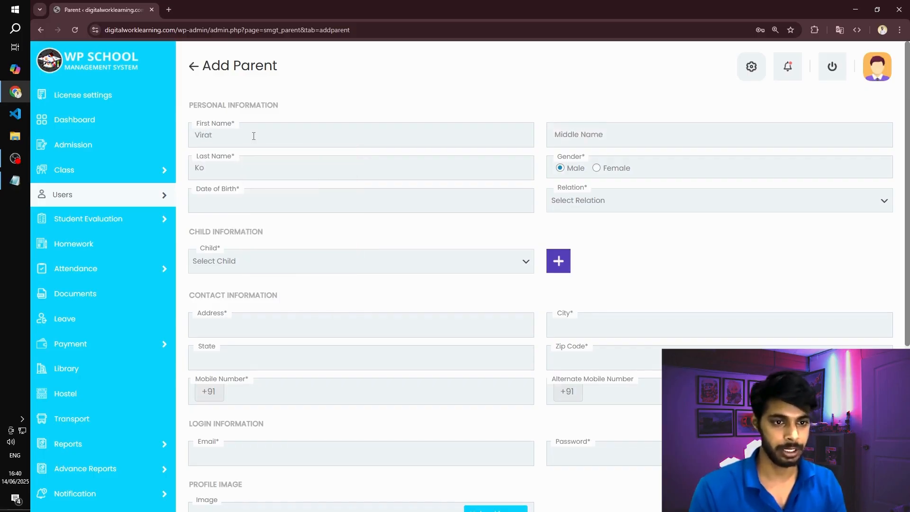
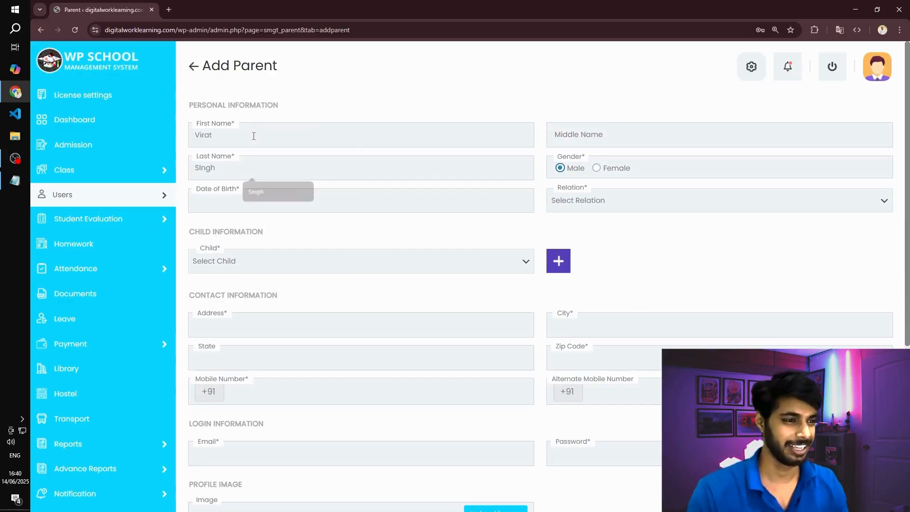
# - Set the parent's date of birth and select the existing student with roll number 01 as the child
pyautogui.click(263, 205)
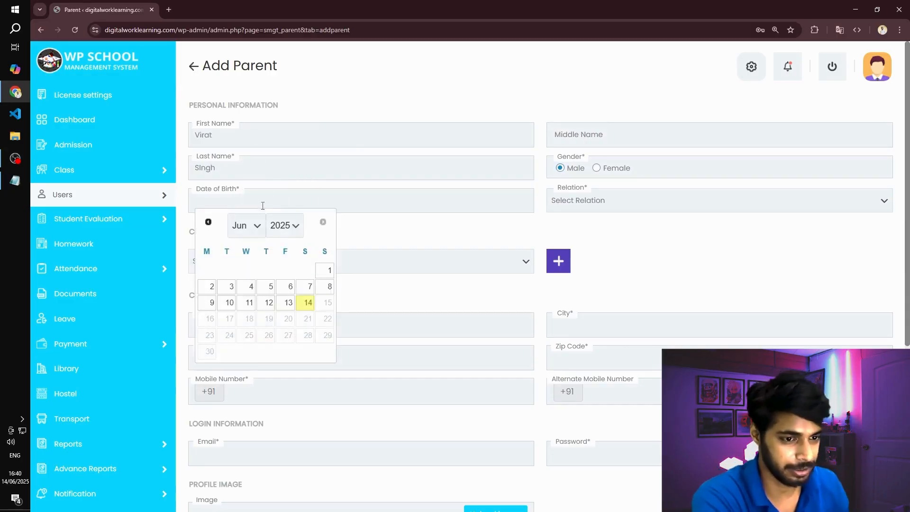
pyautogui.click(251, 226)
pyautogui.click(244, 244)
pyautogui.click(295, 223)
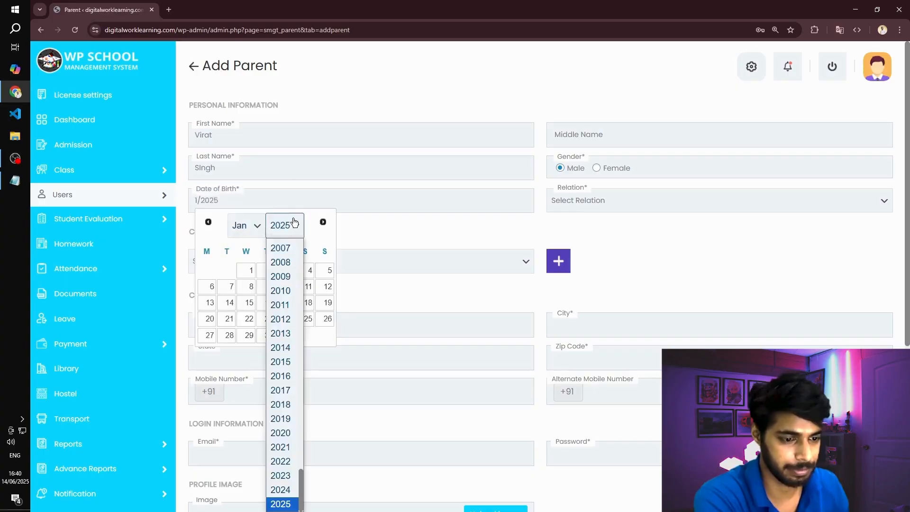
pyautogui.scroll(5, 289, 343)
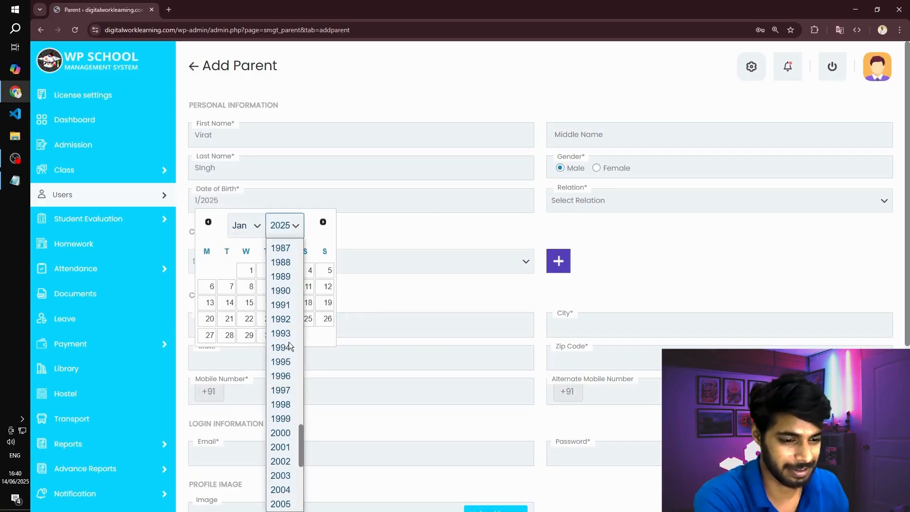
pyautogui.scroll(-4, 288, 342)
pyautogui.click(289, 260)
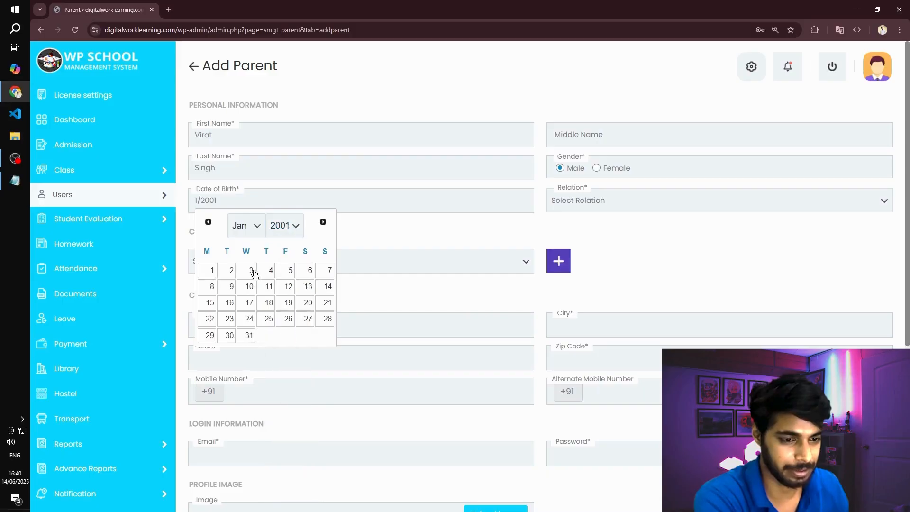
pyautogui.click(205, 275)
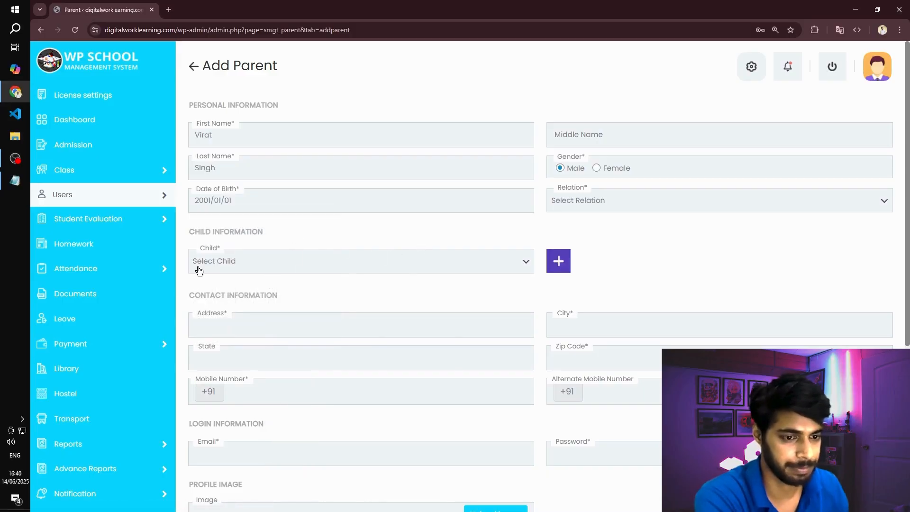
pyautogui.click(285, 270)
pyautogui.click(254, 309)
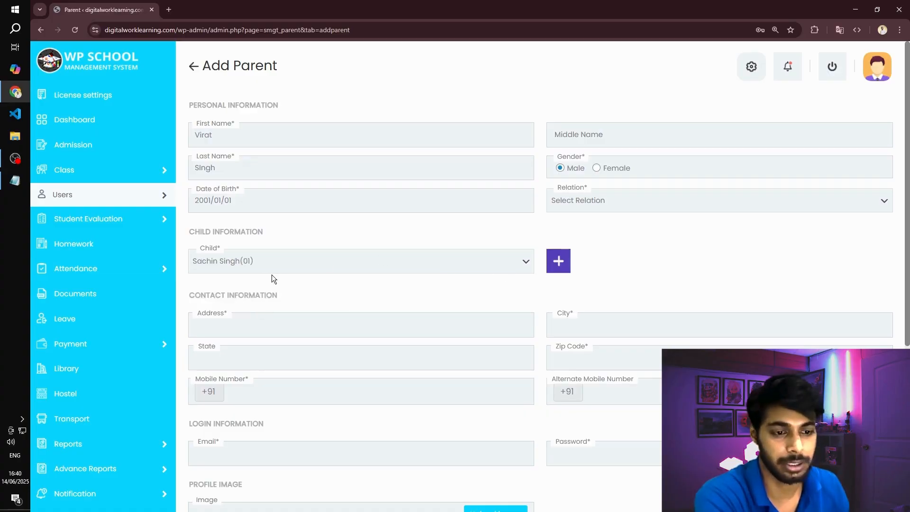
# - Fill in the parent's address, city, state and zip code in the contact information
pyautogui.scroll(-2, 351, 266)
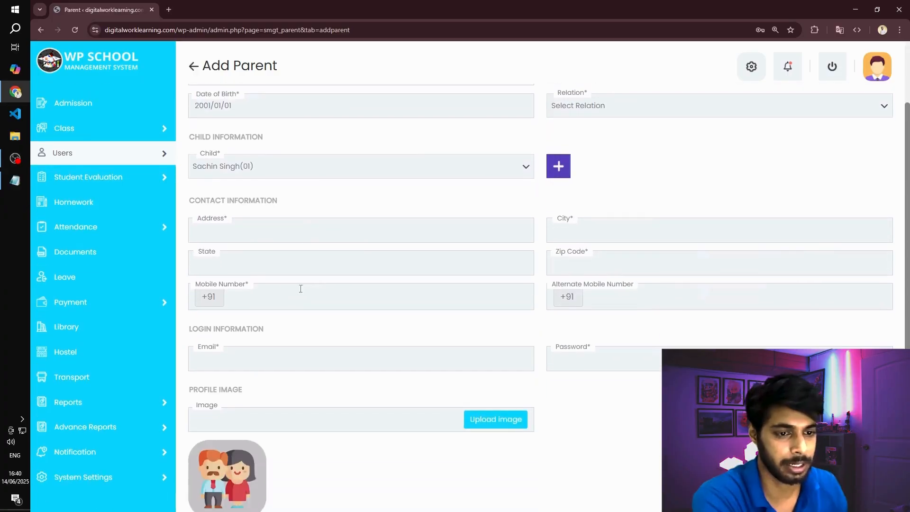
pyautogui.click(272, 231)
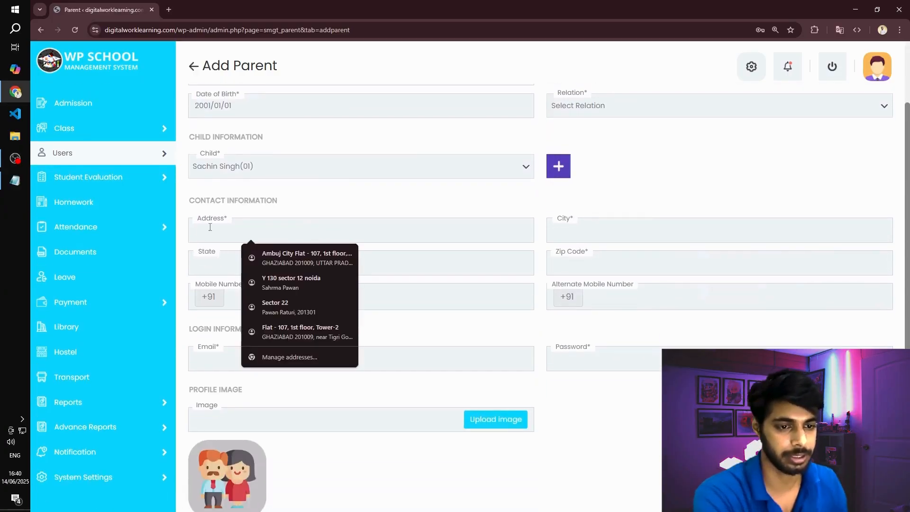
pyautogui.write('Test')
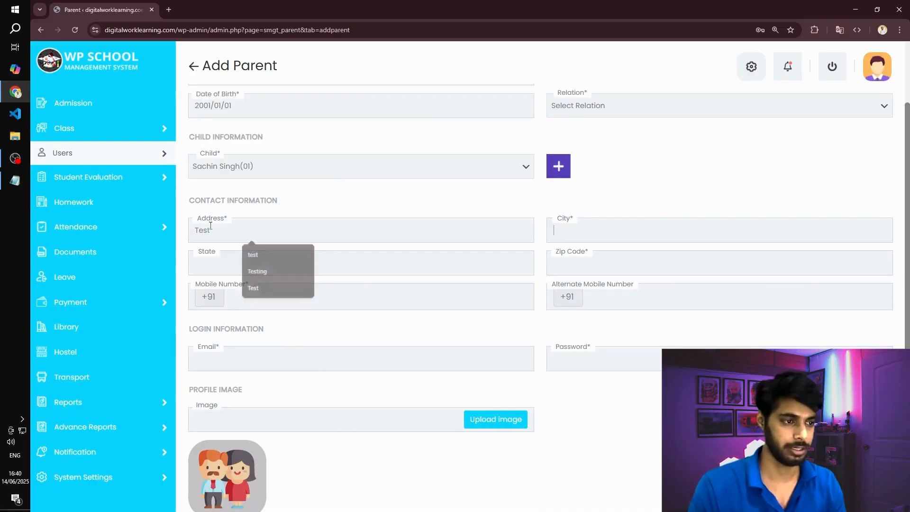
pyautogui.press('Tab')
pyautogui.write('Noi')
pyautogui.press('Tab')
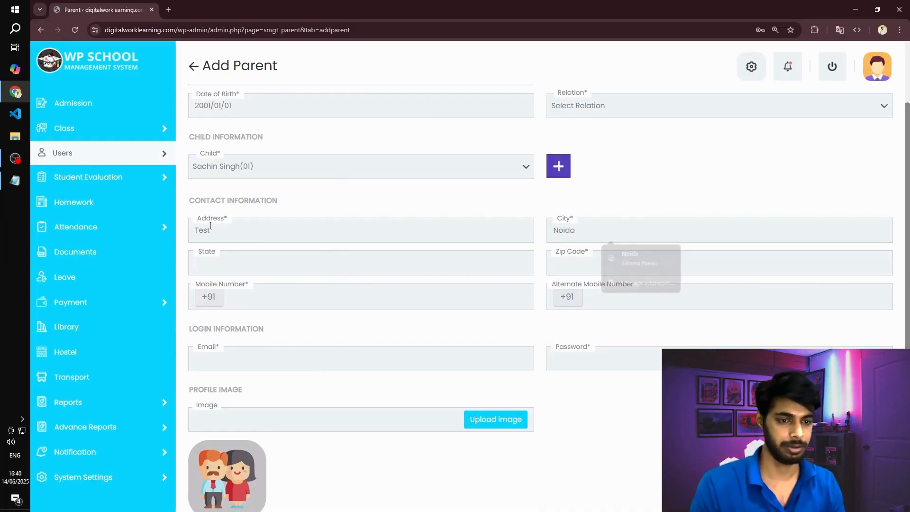
pyautogui.write('Uttar')
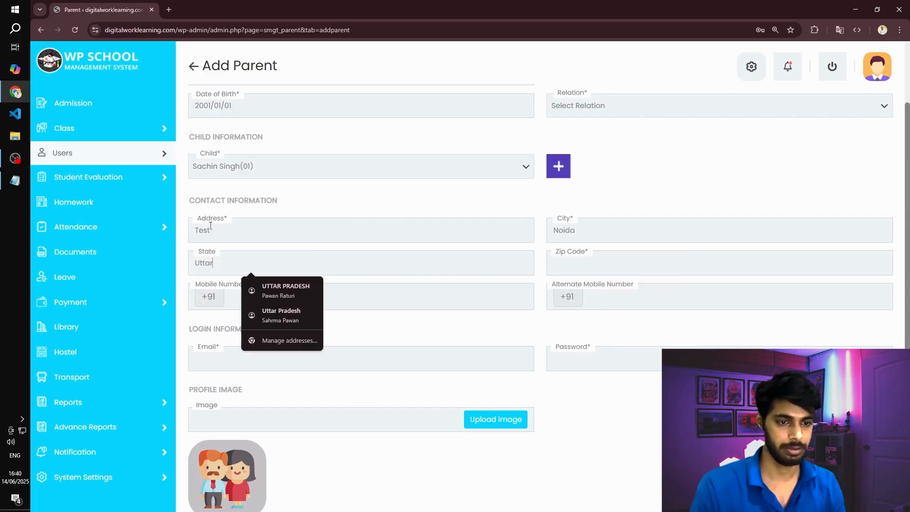
pyautogui.press('Tab')
pyautogui.write('201301')
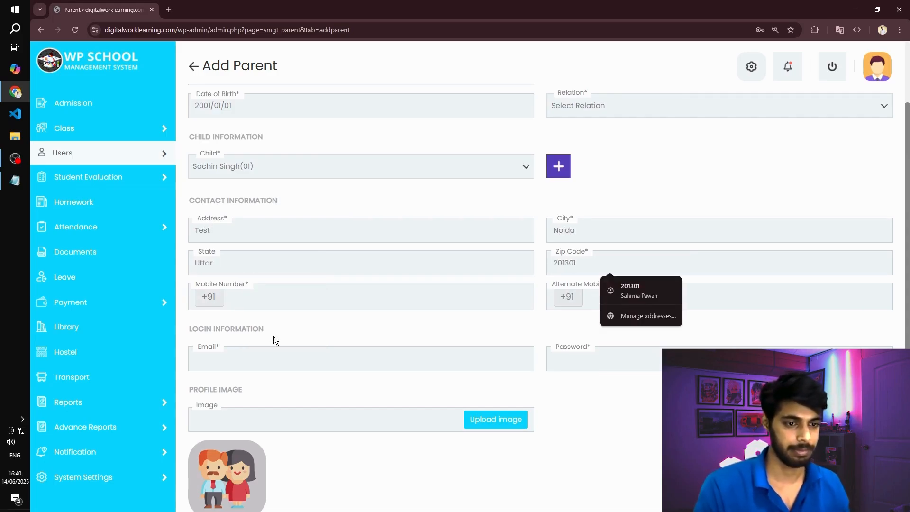
# - Fill in the parent's mobile number in the contact information and the email address in the login information
pyautogui.click(279, 292)
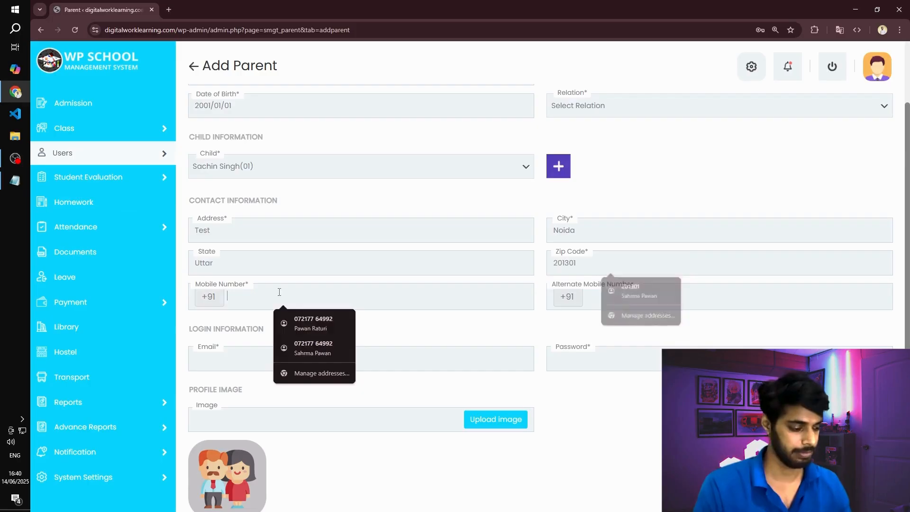
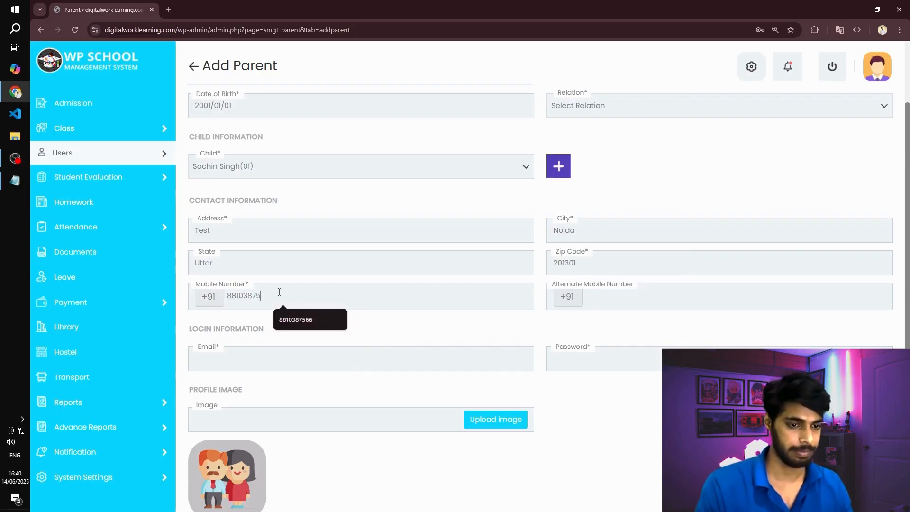
pyautogui.click(260, 351)
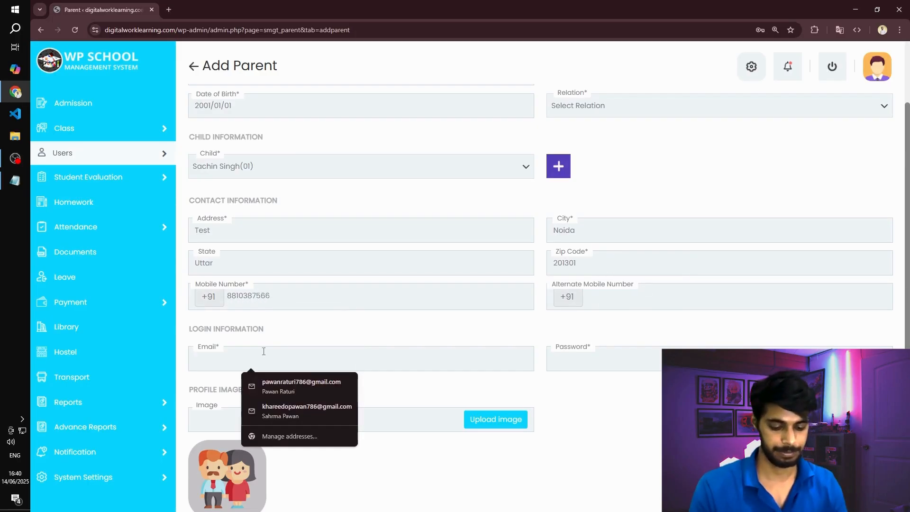
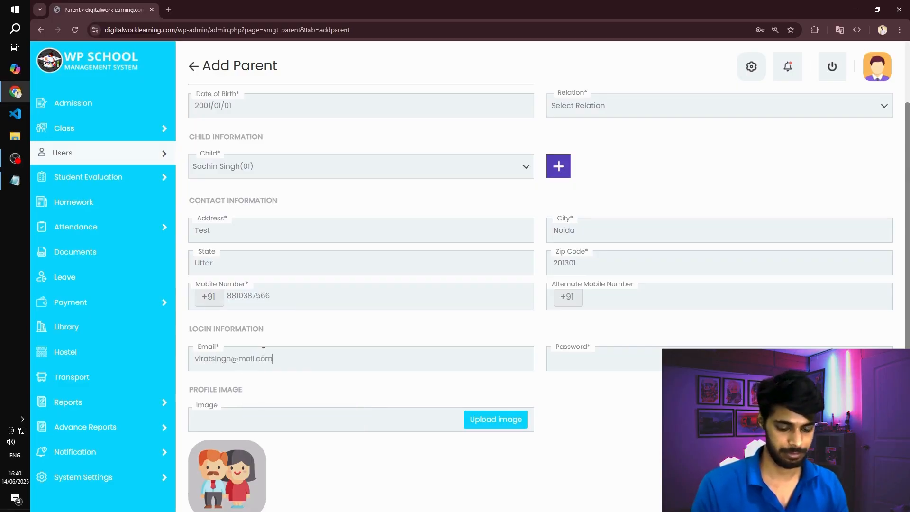
# - Copy the parent's email into the Credentials file in Notepad, under a new "Parent Login:" heading with the label "email-"
pyautogui.hotkey('ctrl', 'a')
pyautogui.hotkey('ctrl', 'c')
pyautogui.hotkey('alt', 'Tab')
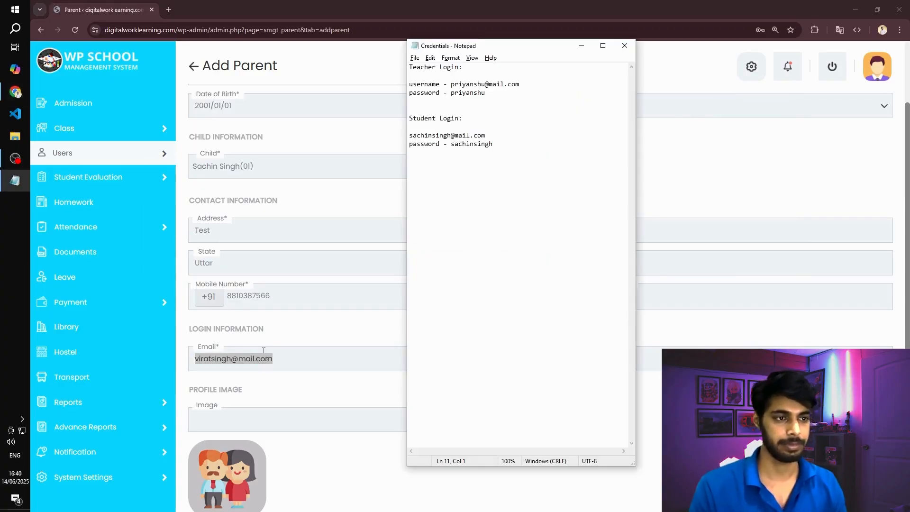
pyautogui.press('Return')
pyautogui.press('Return')
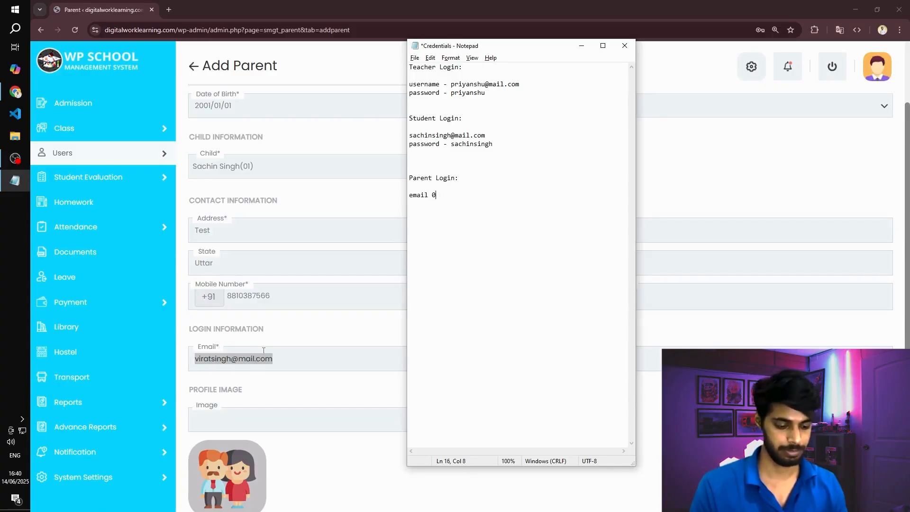
pyautogui.hotkey('ctrl', 'v')
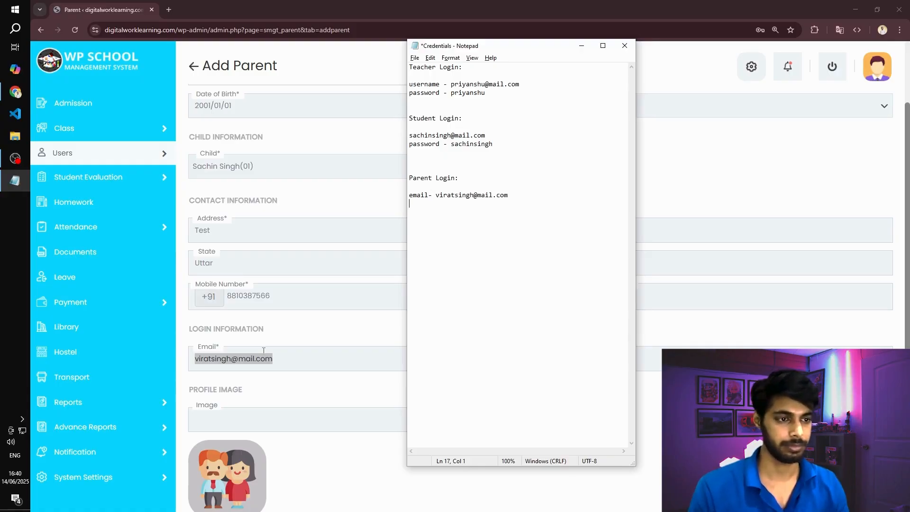
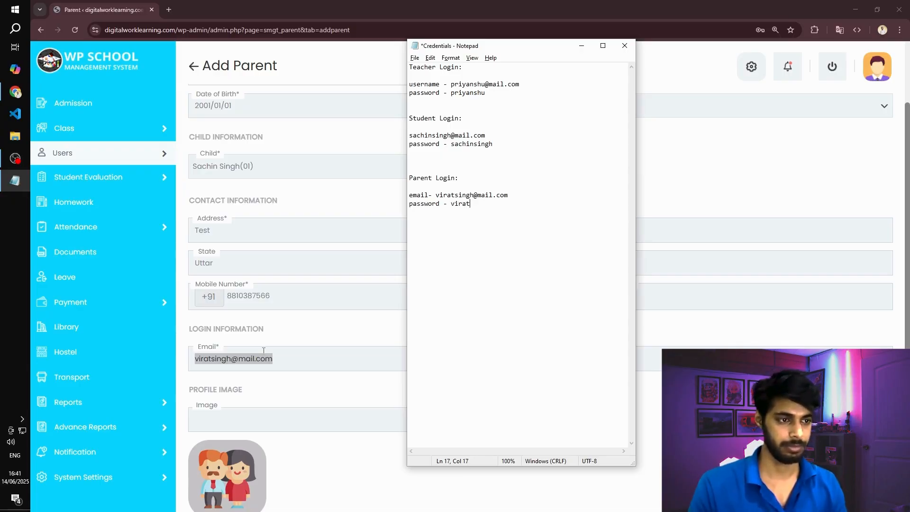
# - Complete the parent's password entry in the Credentials file, and enter the same password in the Add Parent form in Chrome
pyautogui.hotkey('ctrl', 'shift', 'Left')
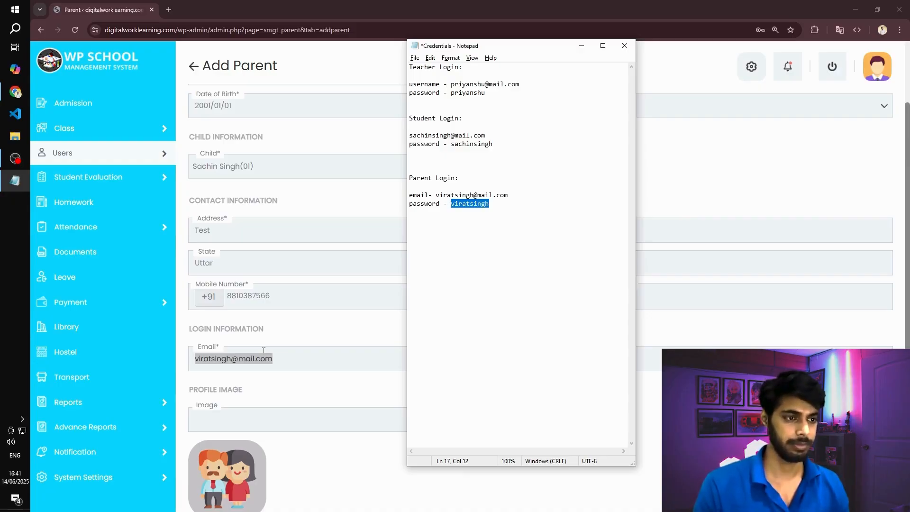
pyautogui.hotkey('alt', 'Tab')
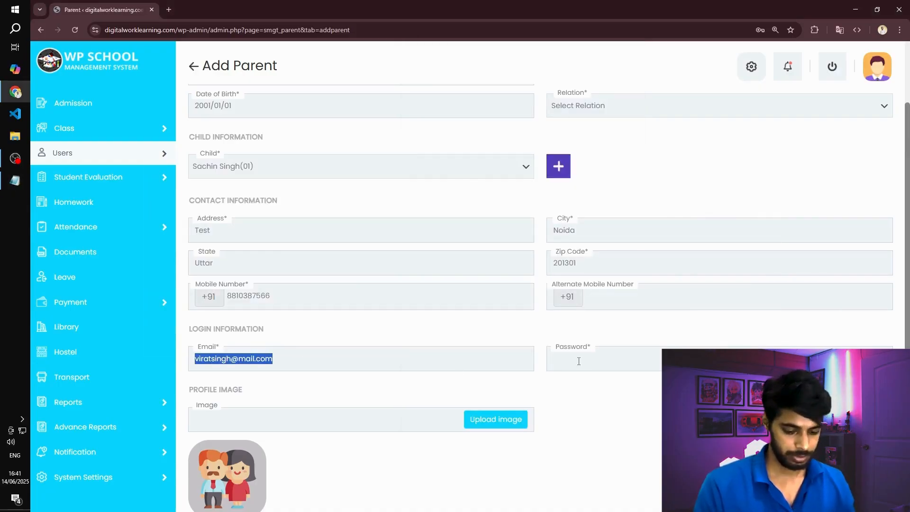
pyautogui.click(579, 361)
pyautogui.hotkey('ctrl', 'v')
# - Try to submit the Add Parent form, declining the browser's offer to save the address
pyautogui.scroll(-3, 557, 413)
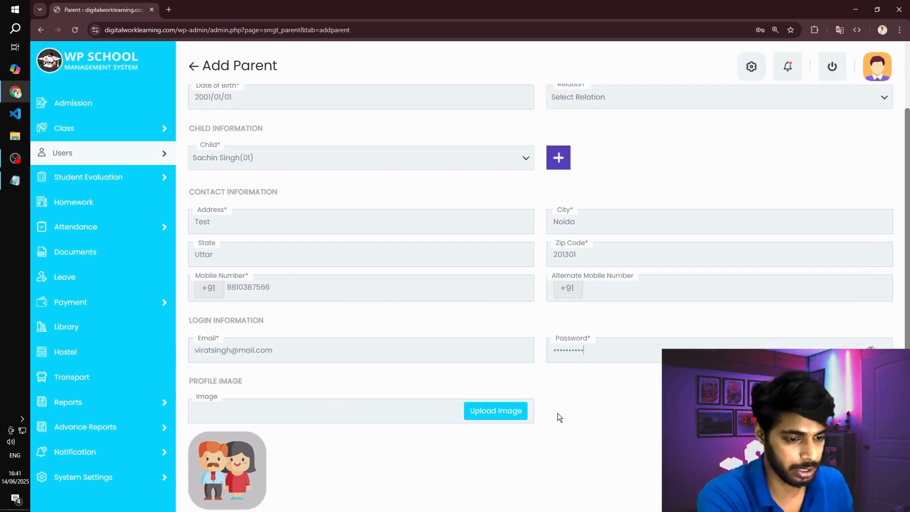
pyautogui.click(389, 457)
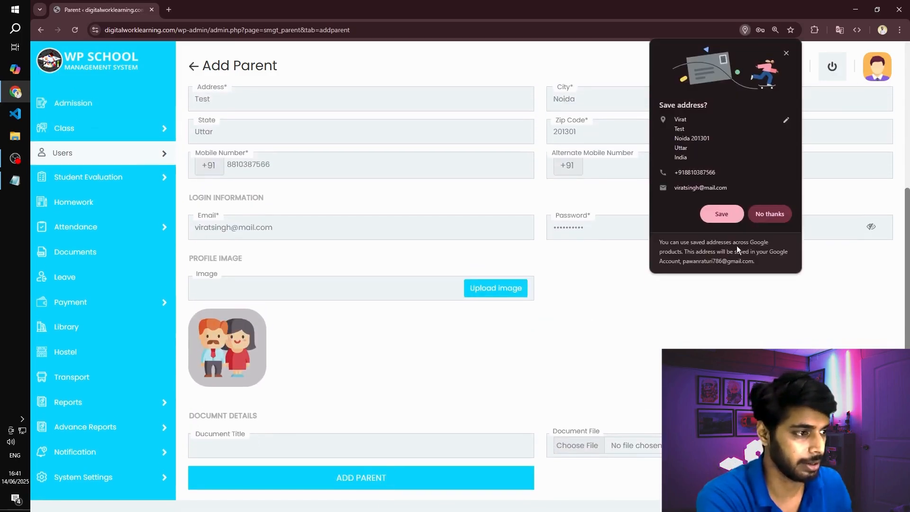
pyautogui.click(773, 212)
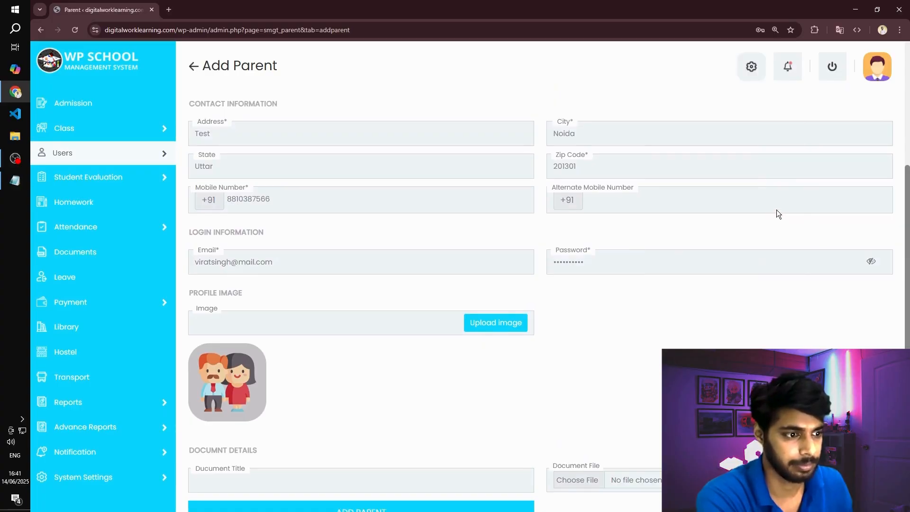
pyautogui.scroll(-1, 652, 239)
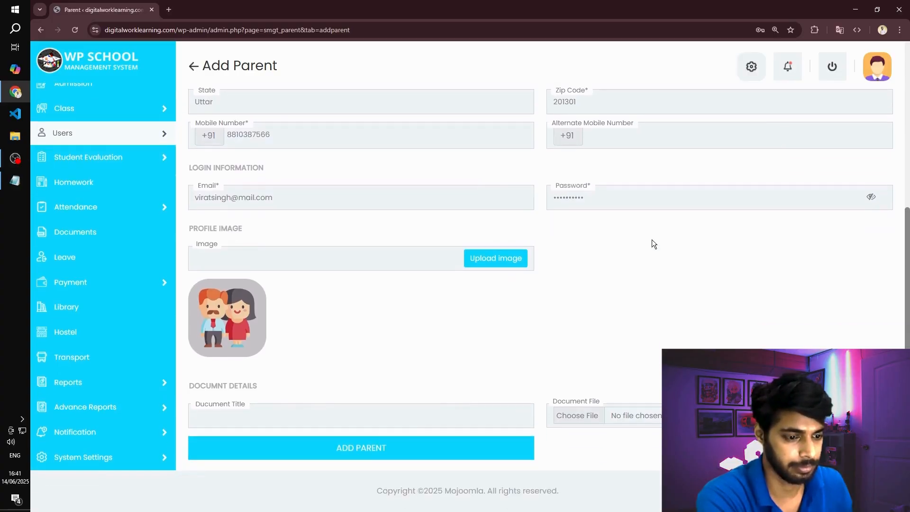
pyautogui.click(359, 450)
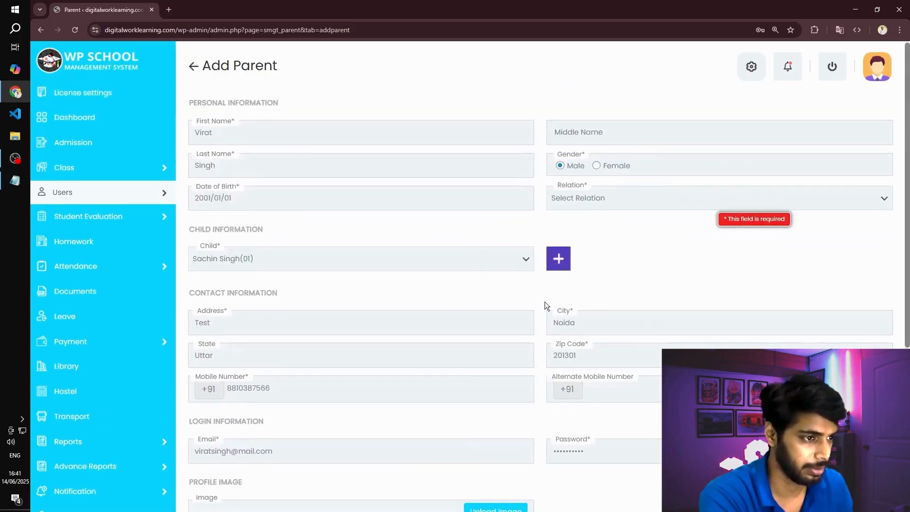
# - Set the parent's relation to Father and add the parent
pyautogui.click(602, 199)
pyautogui.click(590, 230)
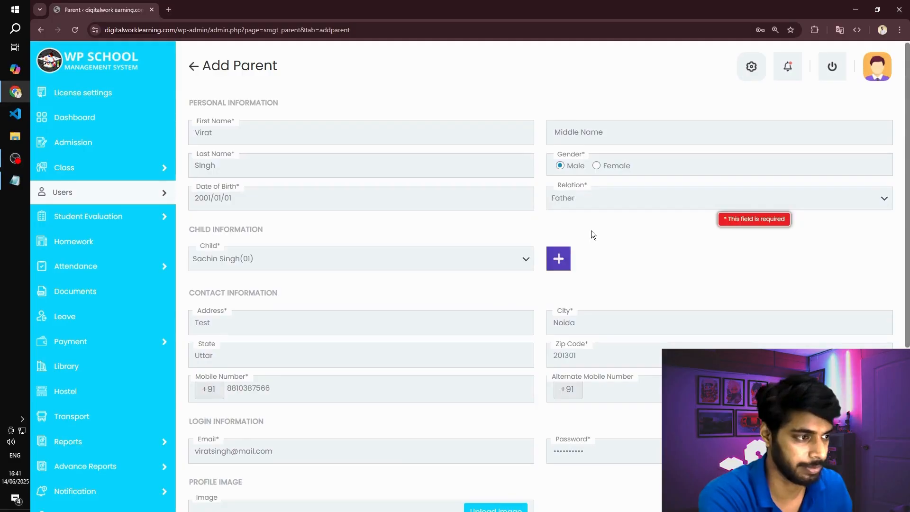
pyautogui.scroll(-4, 591, 230)
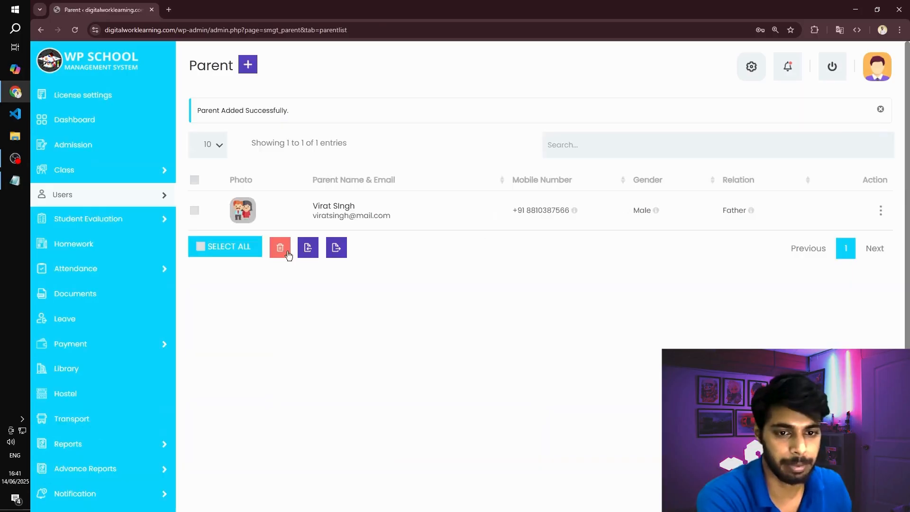
pyautogui.scroll(-1, 178, 252)
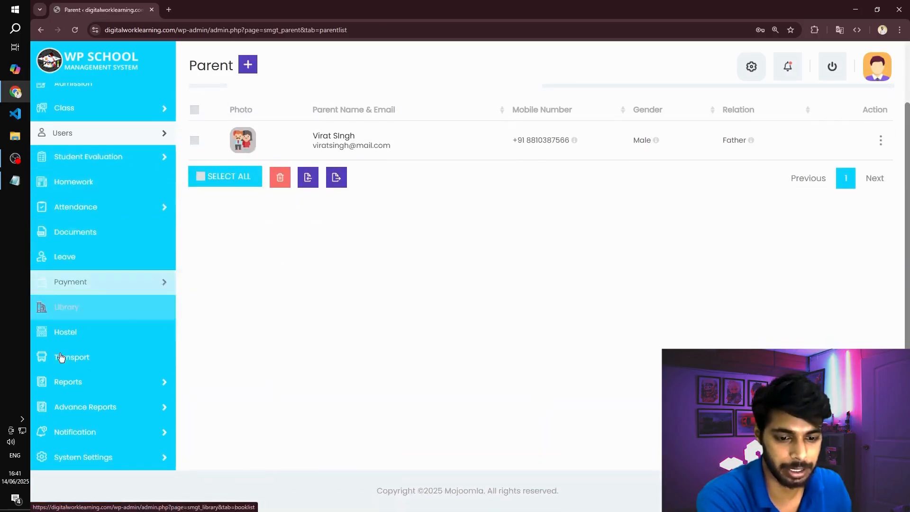
pyautogui.click(72, 406)
pyautogui.scroll(-1, 274, 361)
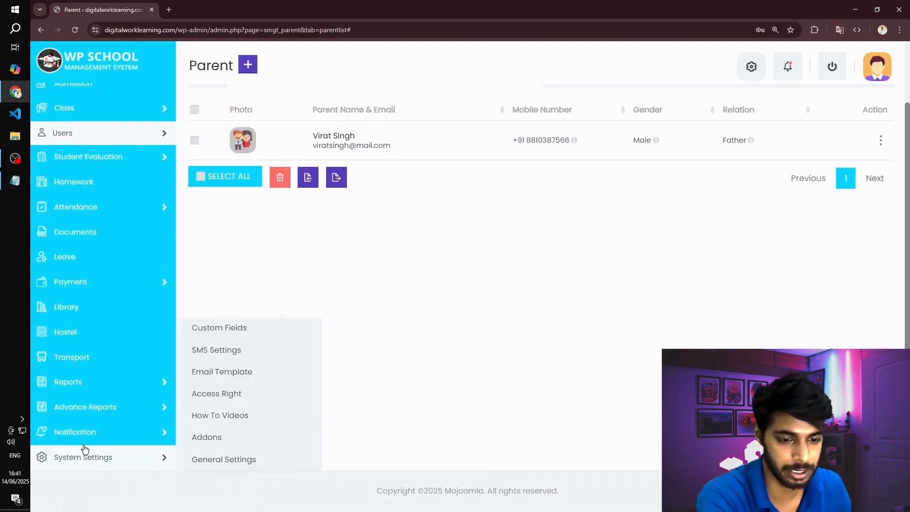
pyautogui.scroll(1, 95, 431)
pyautogui.scroll(-1, 304, 217)
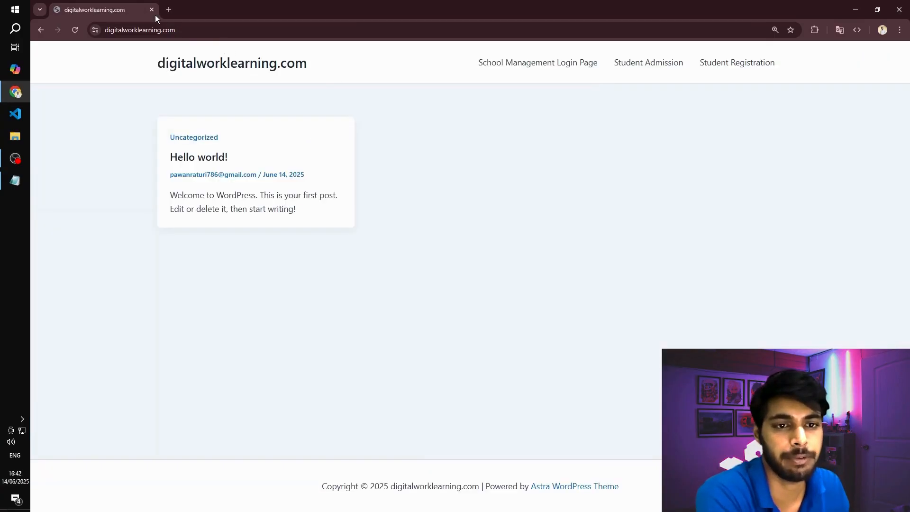
# - Examine the Student Admission and Student Registration forms on the public school website
pyautogui.click(705, 63)
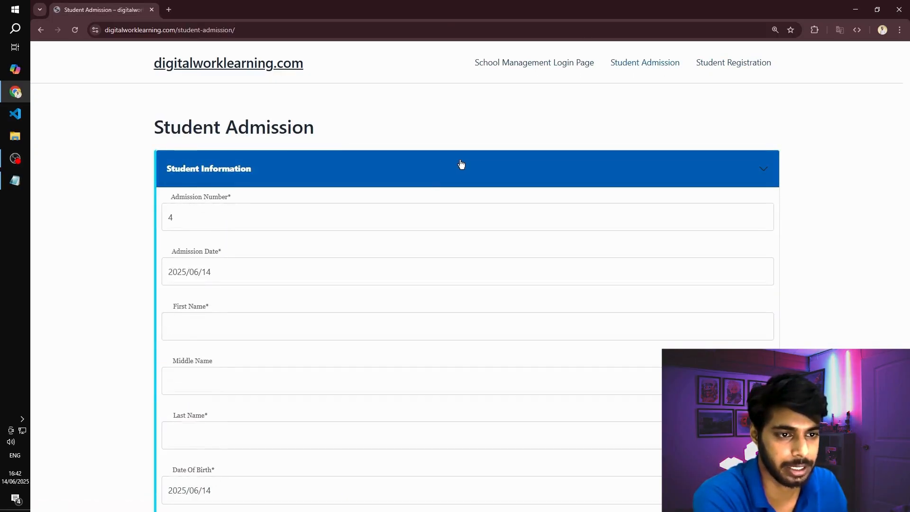
pyautogui.scroll(-14, 366, 197)
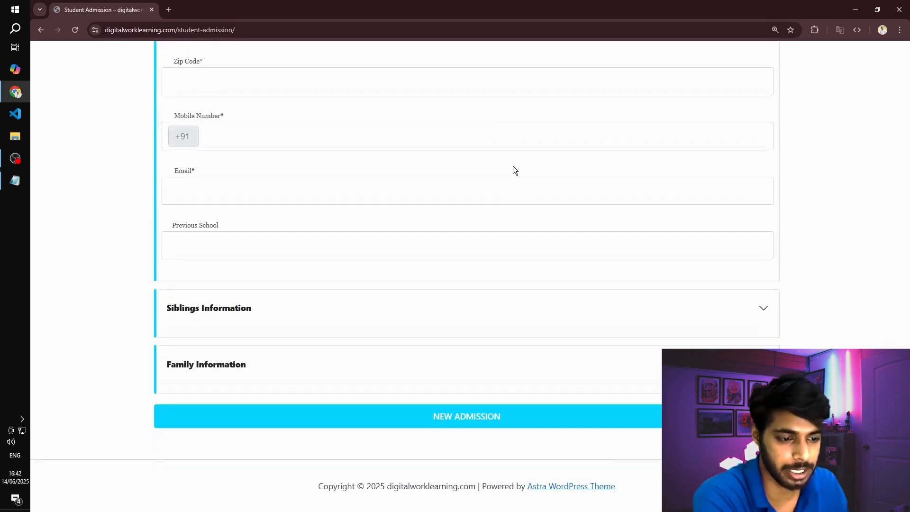
pyautogui.scroll(14, 514, 167)
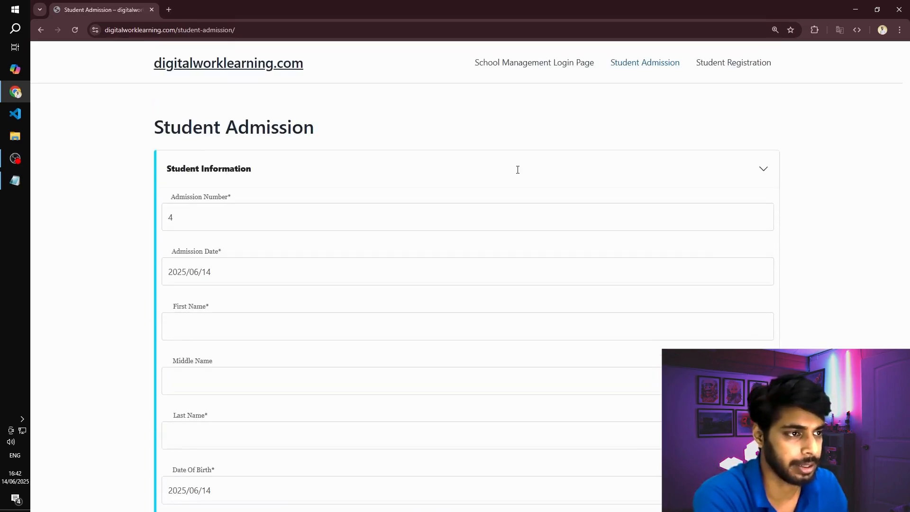
pyautogui.click(737, 64)
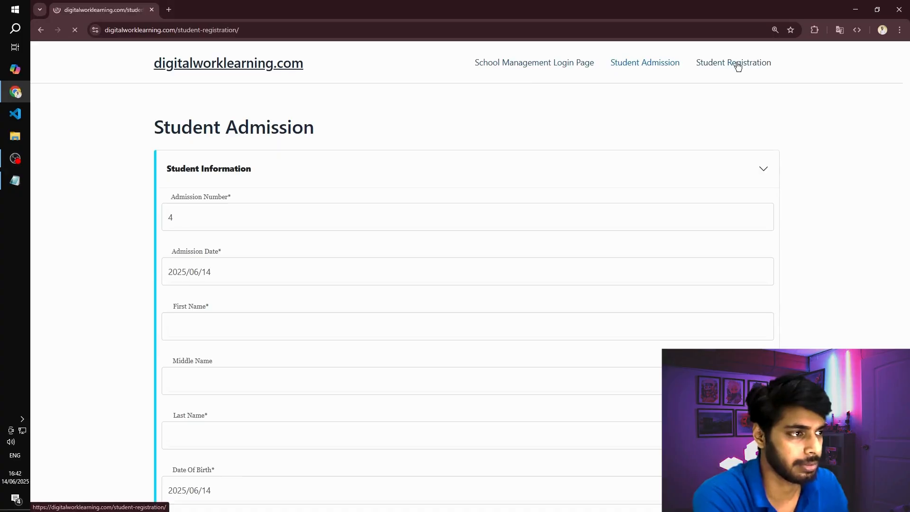
pyautogui.scroll(-1, 244, 179)
pyautogui.scroll(1, 243, 179)
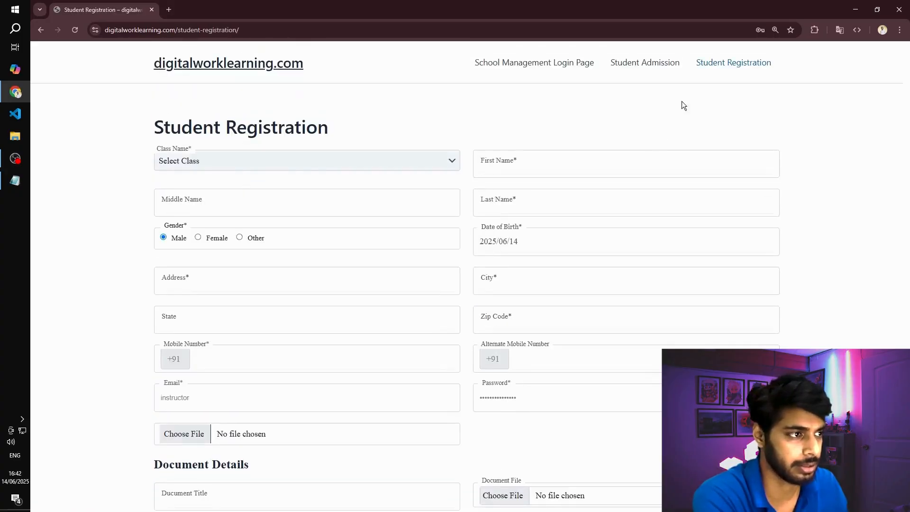
pyautogui.click(653, 68)
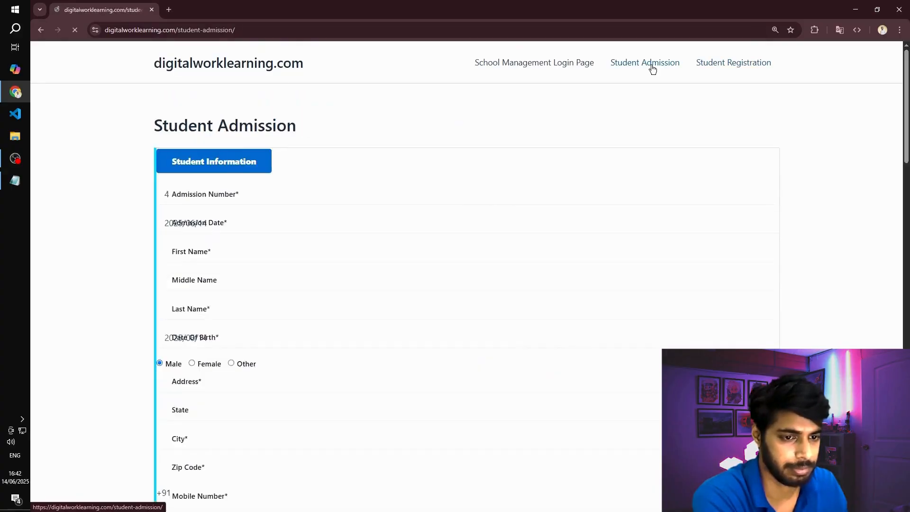
# - Open the School Management Login Page and enter the parent's email from the Credentials file as the username
pyautogui.click(551, 65)
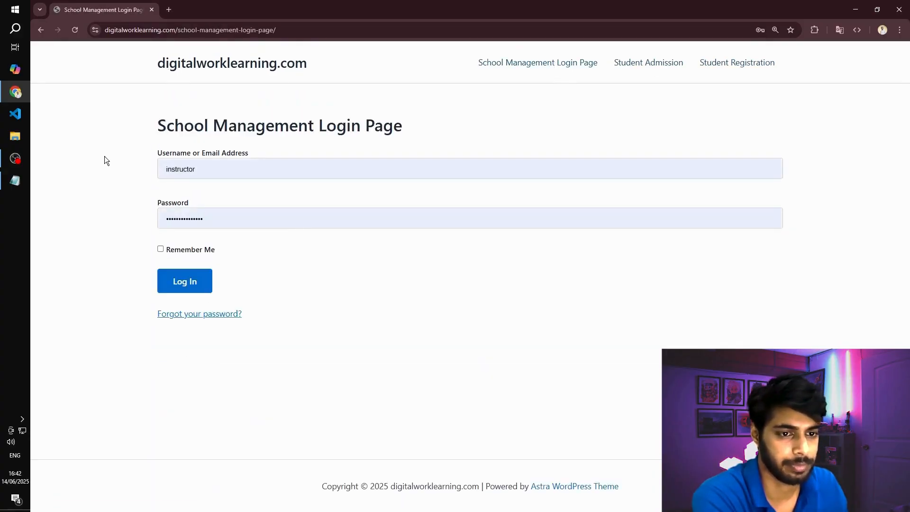
pyautogui.click(180, 161)
pyautogui.click(122, 148)
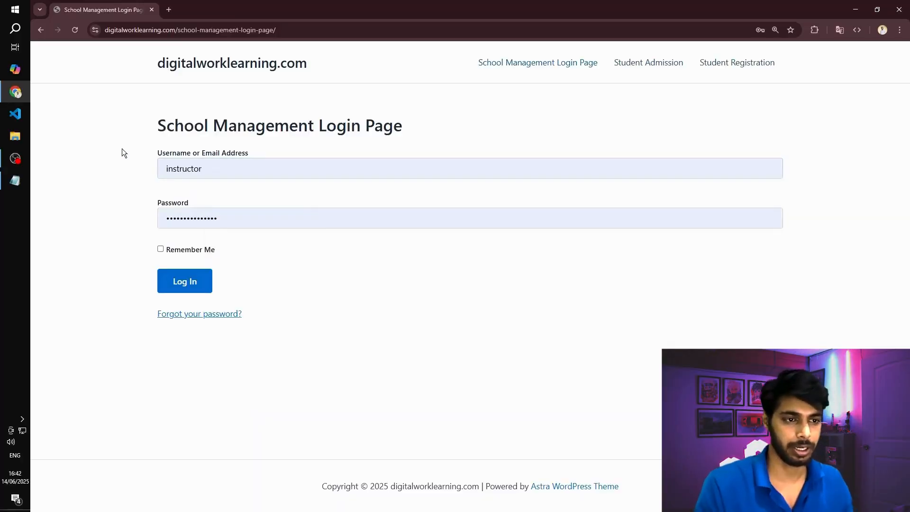
pyautogui.hotkey('alt', 'Tab')
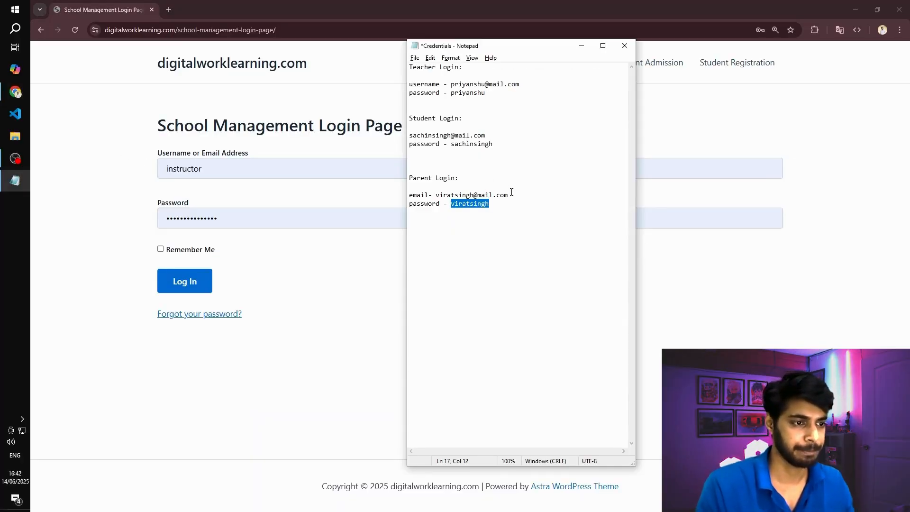
pyautogui.moveTo(509, 194); pyautogui.dragTo(436, 199)
pyautogui.hotkey('ctrl', 'c')
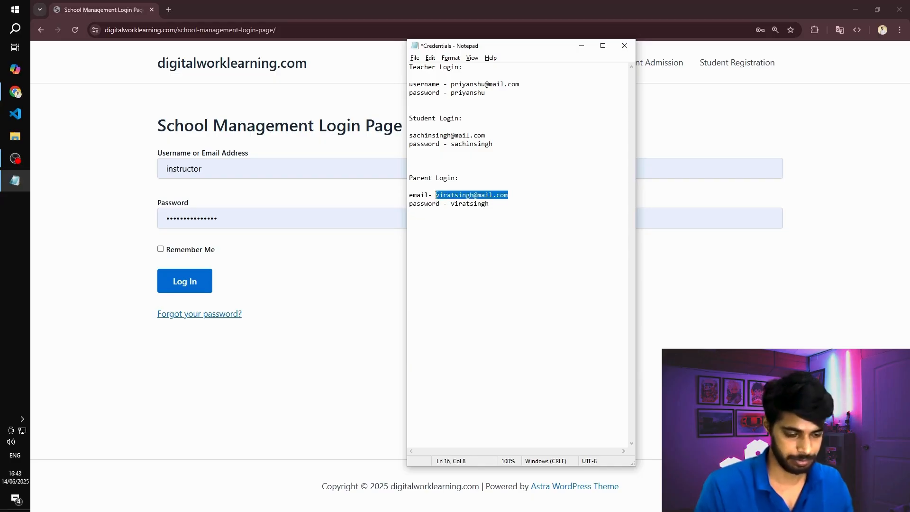
pyautogui.hotkey('alt', 'Tab')
pyautogui.hotkey('ctrl', 'a')
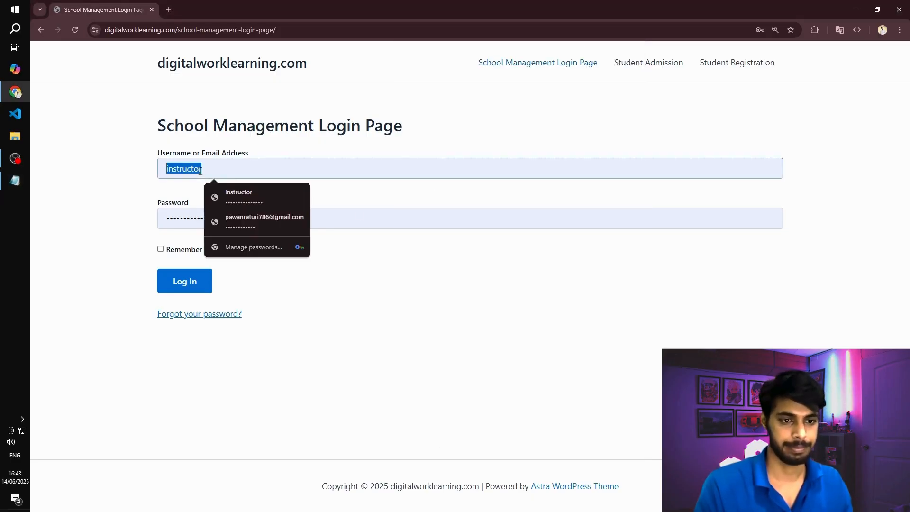
pyautogui.hotkey('ctrl', 'v')
# - Enter the parent's password from the Credentials file on the login page and log in as the parent
pyautogui.hotkey('alt', 'Tab')
pyautogui.doubleClick(471, 202)
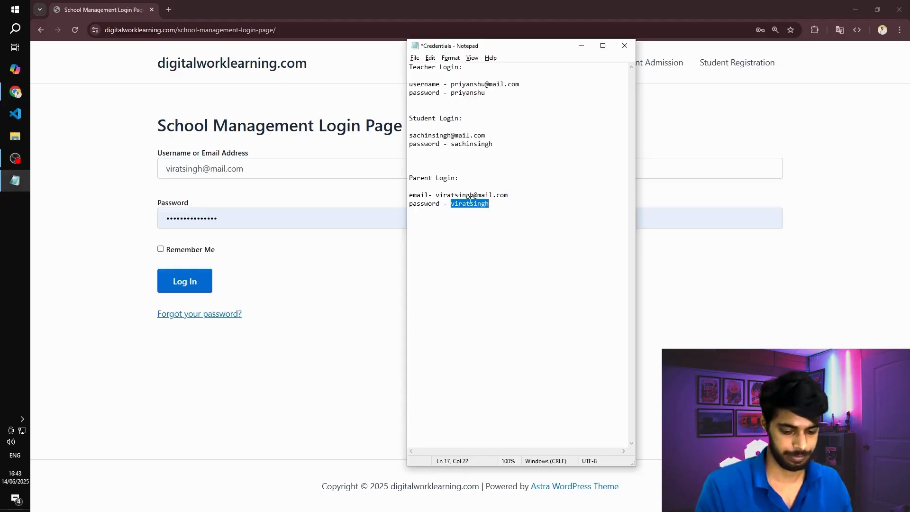
pyautogui.hotkey('alt', 'Tab')
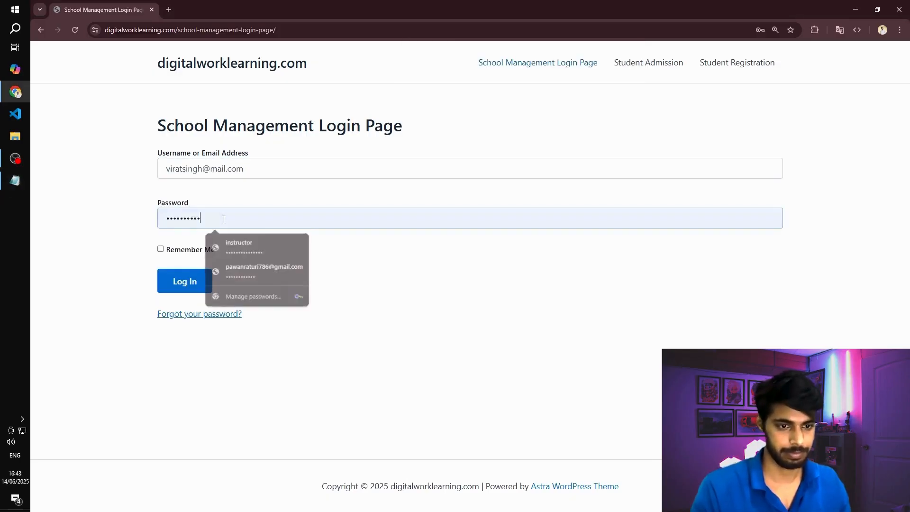
pyautogui.click(192, 284)
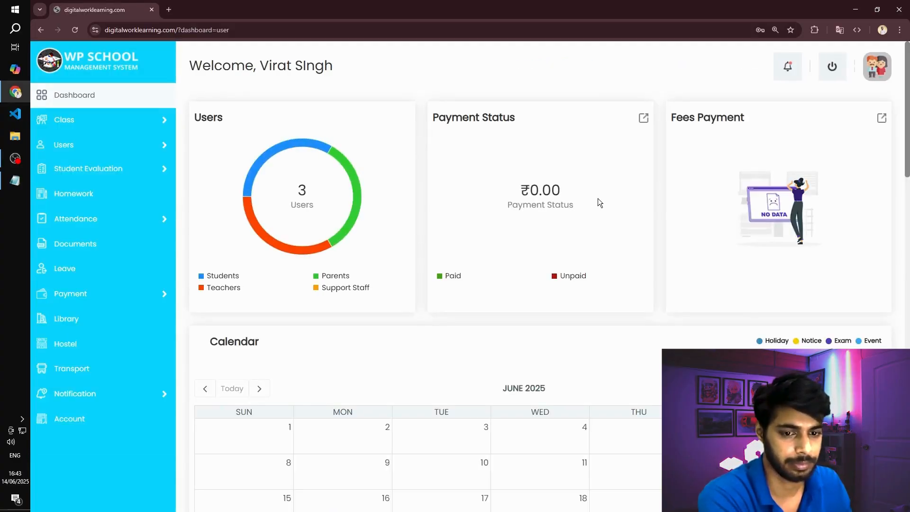
# - View the class subjects and the child's record available in the parent account
pyautogui.moveTo(102, 151)
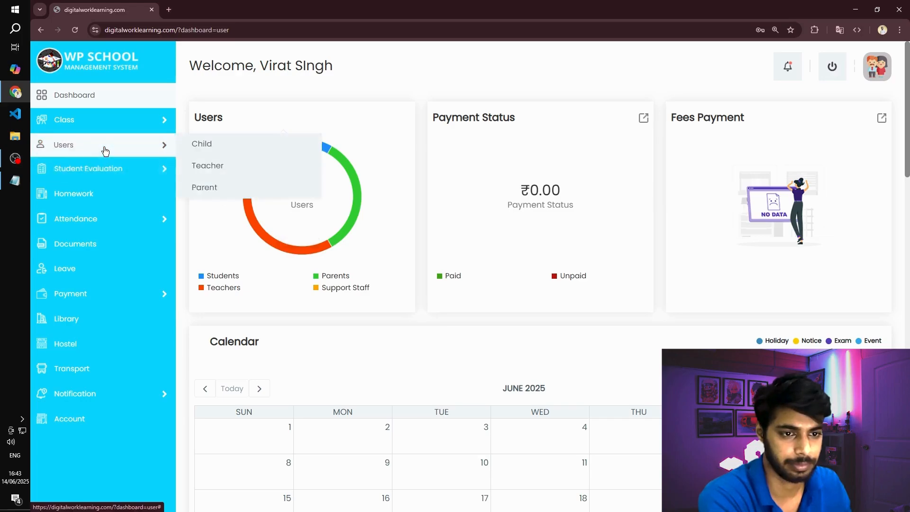
pyautogui.moveTo(142, 122)
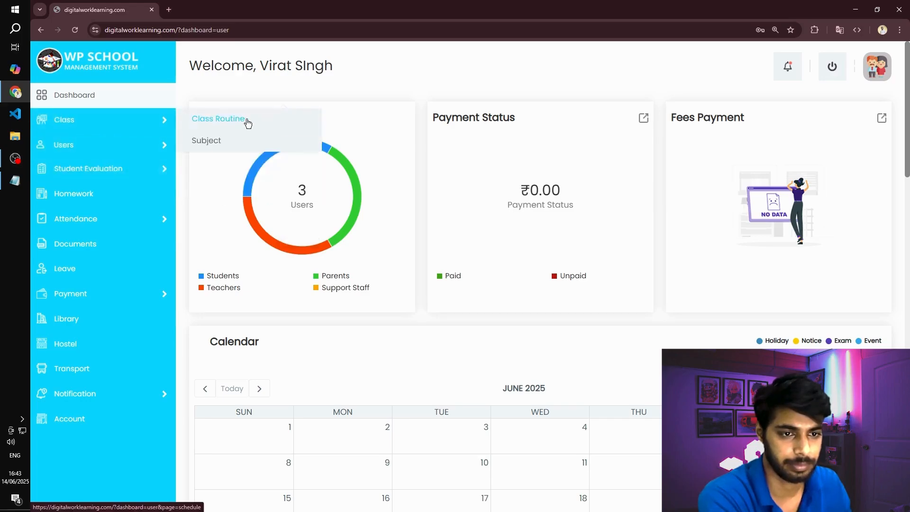
pyautogui.click(211, 142)
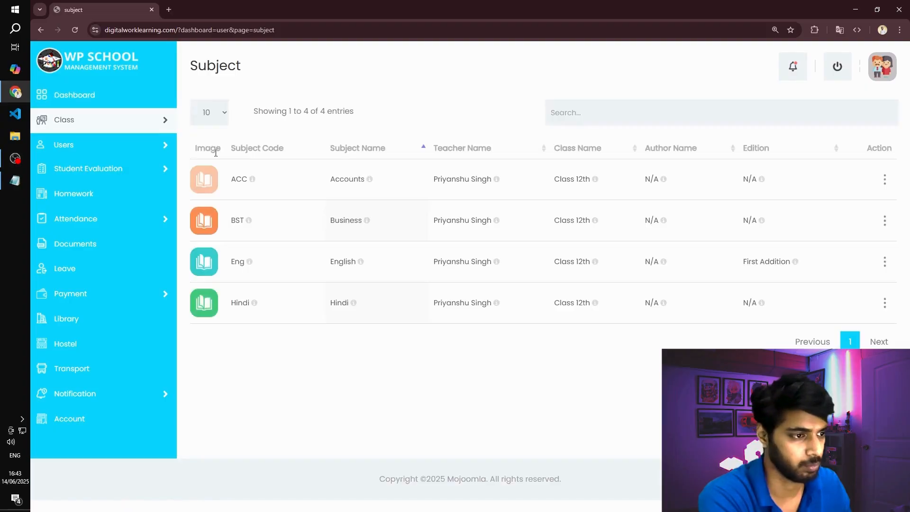
pyautogui.moveTo(153, 146)
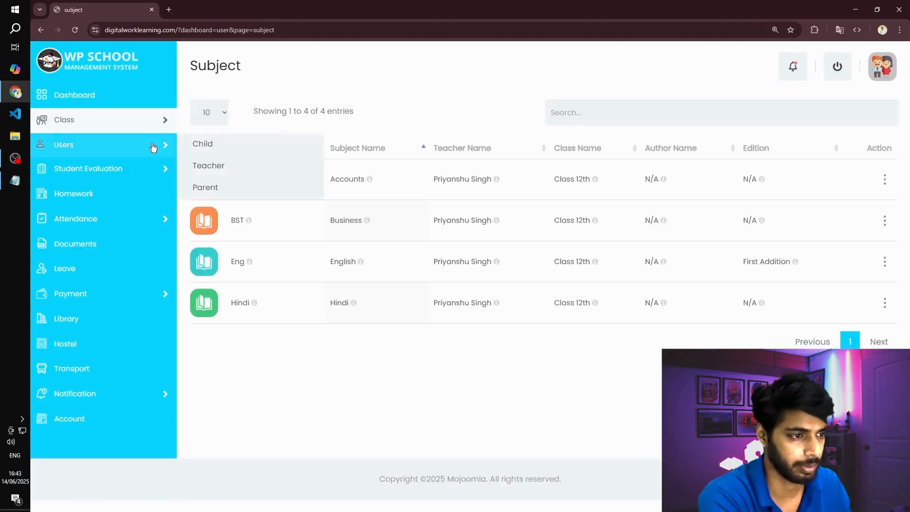
pyautogui.click(106, 149)
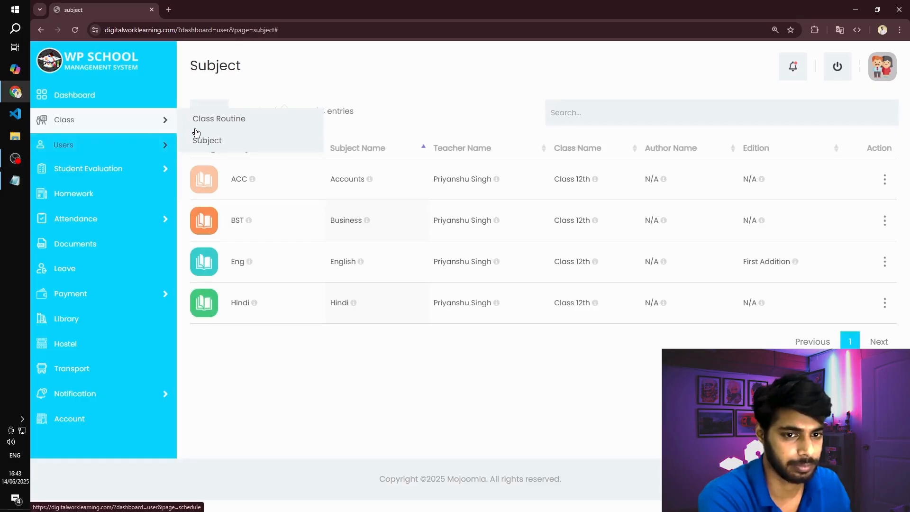
pyautogui.click(207, 144)
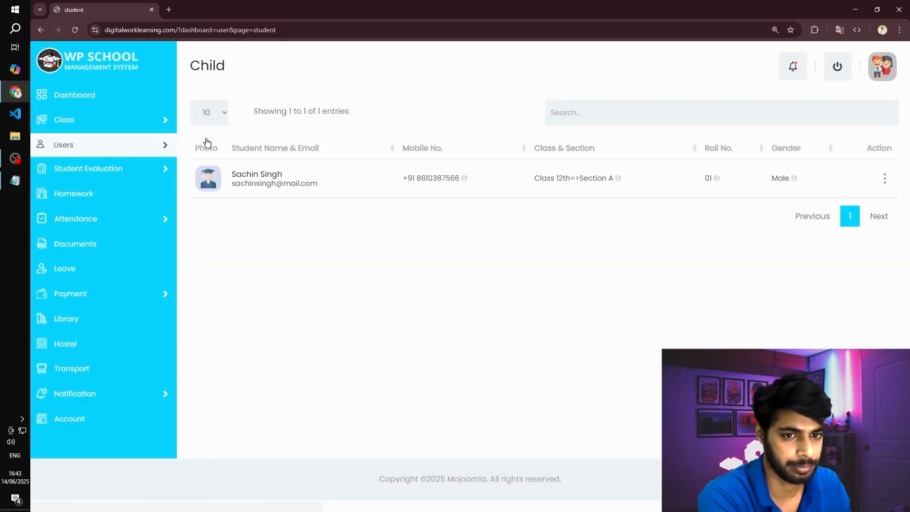
# - Return to the parent dashboard and review its summary cards and calendar
pyautogui.click(76, 96)
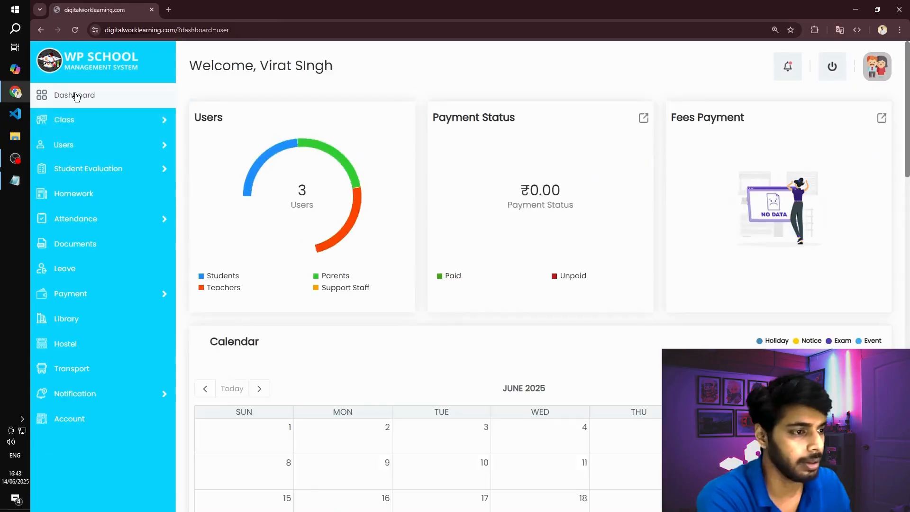
pyautogui.scroll(-6, 463, 234)
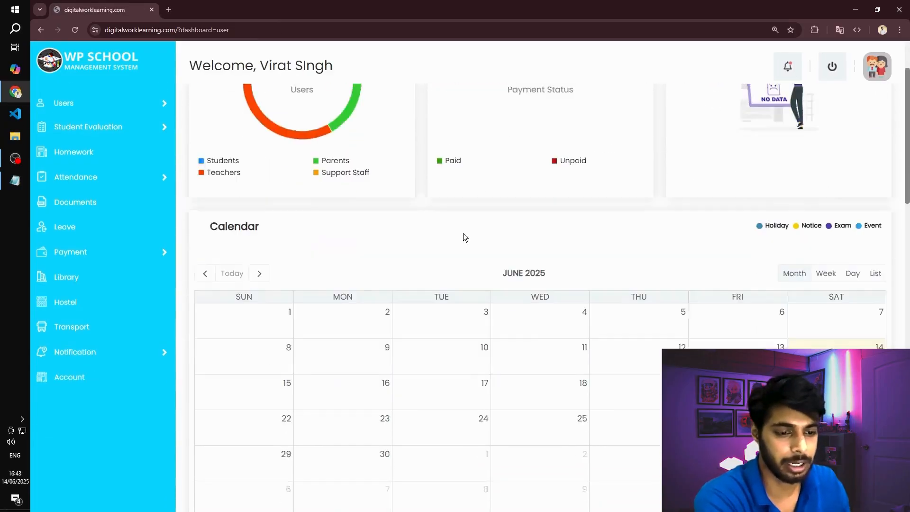
pyautogui.scroll(-3, 380, 267)
pyautogui.scroll(9, 392, 264)
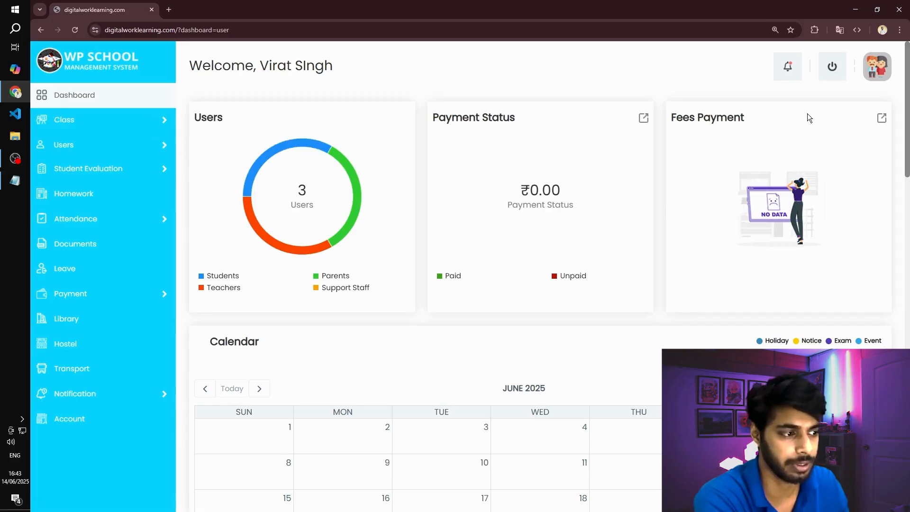
# - Open the child's record from the parent account's users and review the student and parent information
pyautogui.moveTo(105, 145)
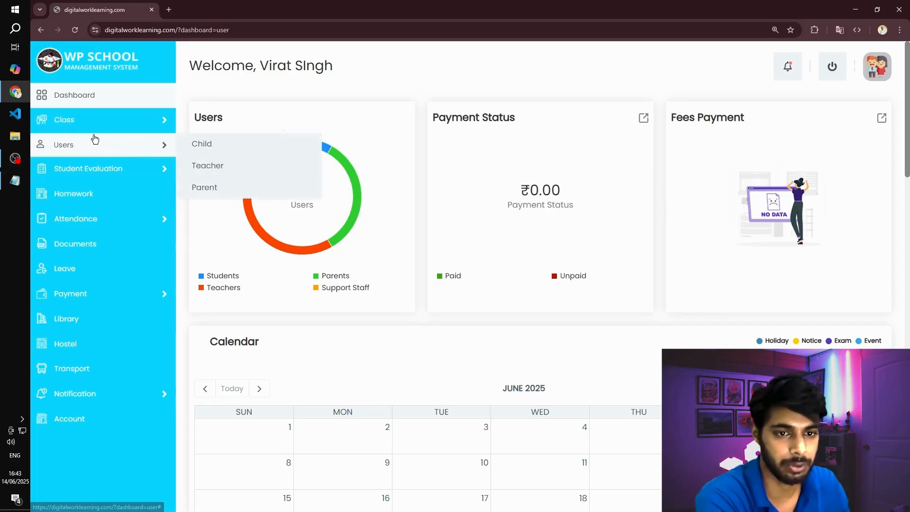
pyautogui.click(207, 149)
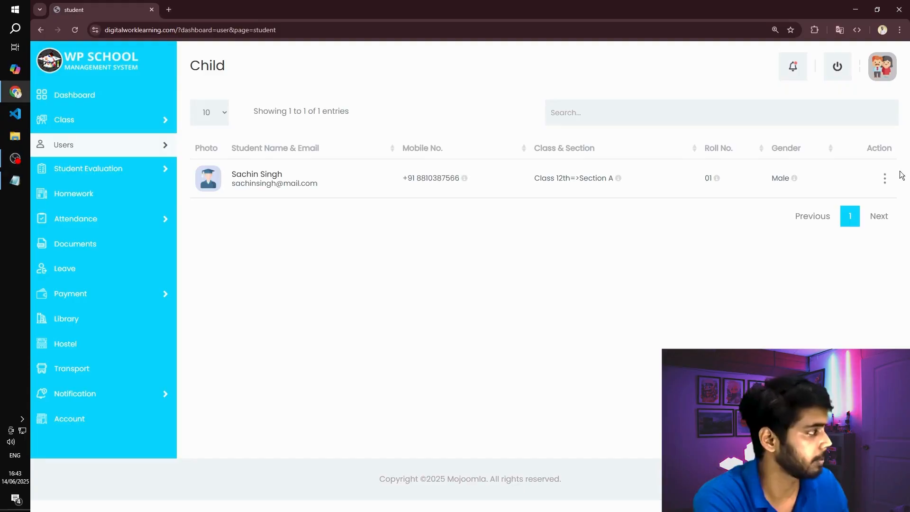
pyautogui.click(886, 178)
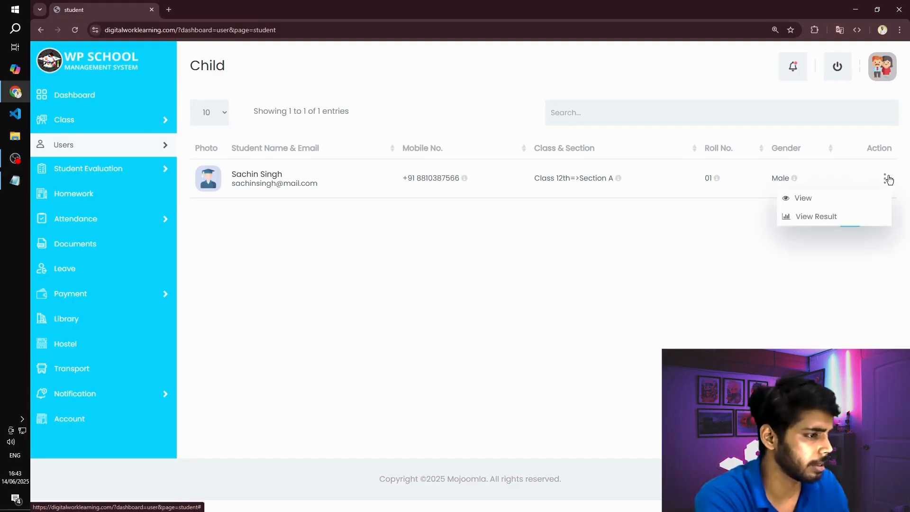
pyautogui.click(804, 198)
pyautogui.scroll(-4, 514, 184)
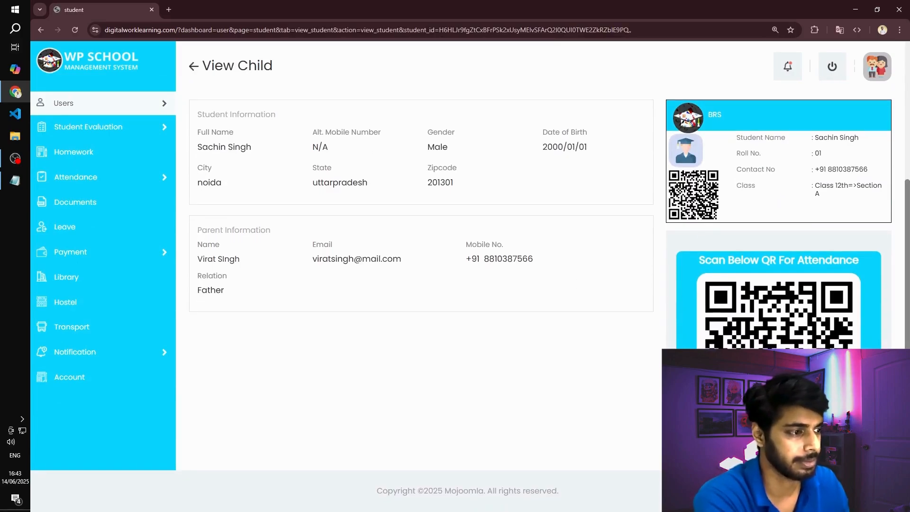
pyautogui.scroll(5, 729, 250)
pyautogui.scroll(-3, 729, 249)
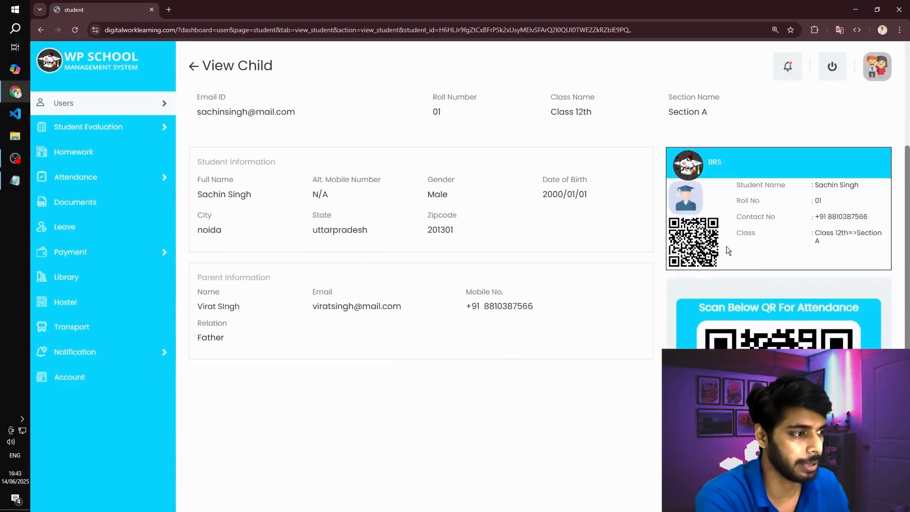
pyautogui.scroll(3, 722, 258)
# - Look through the Exam, Homework, Student Attendance and Leave pages of the parent account
pyautogui.moveTo(104, 175)
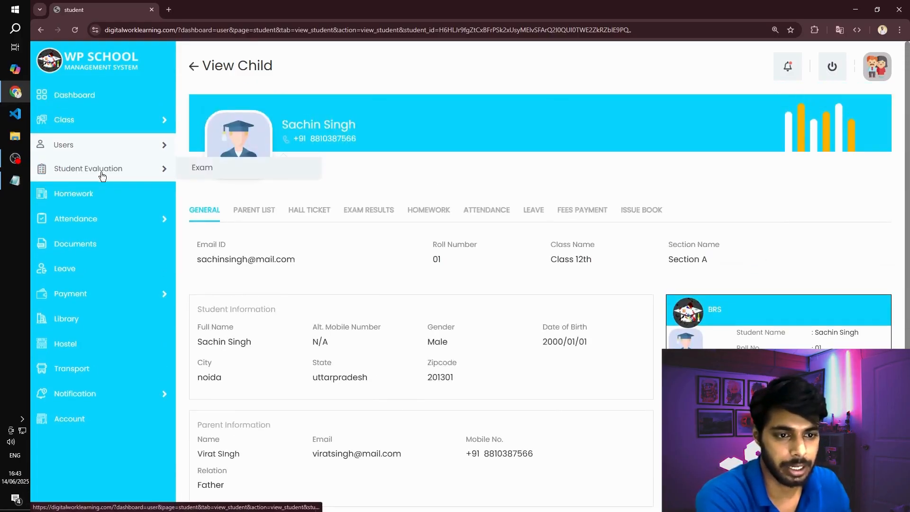
pyautogui.click(211, 168)
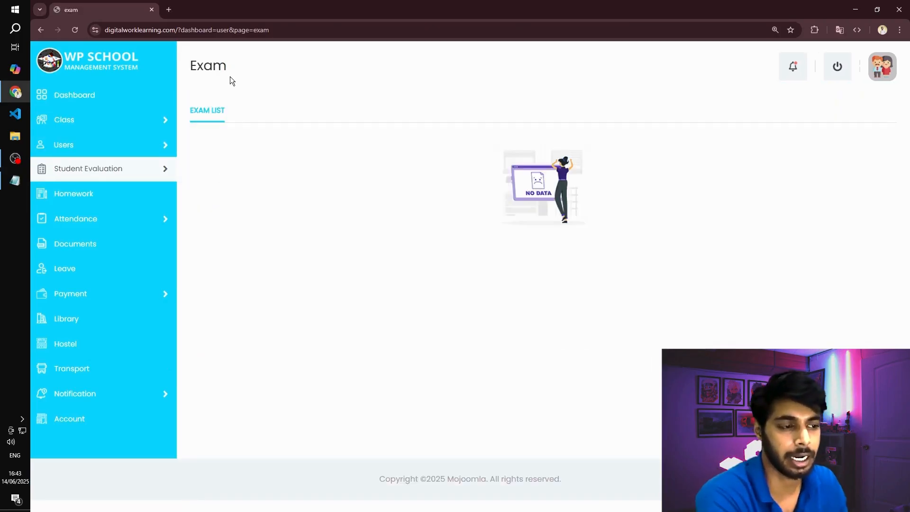
pyautogui.click(89, 195)
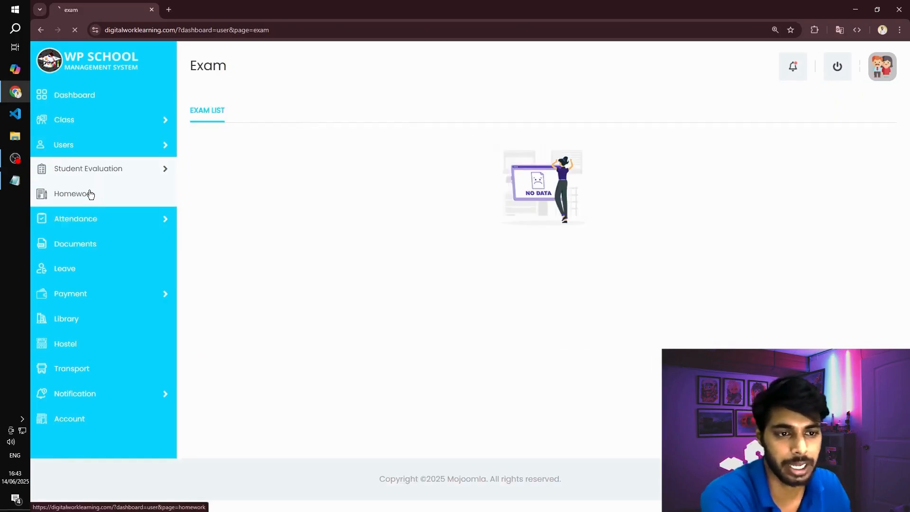
pyautogui.moveTo(84, 220)
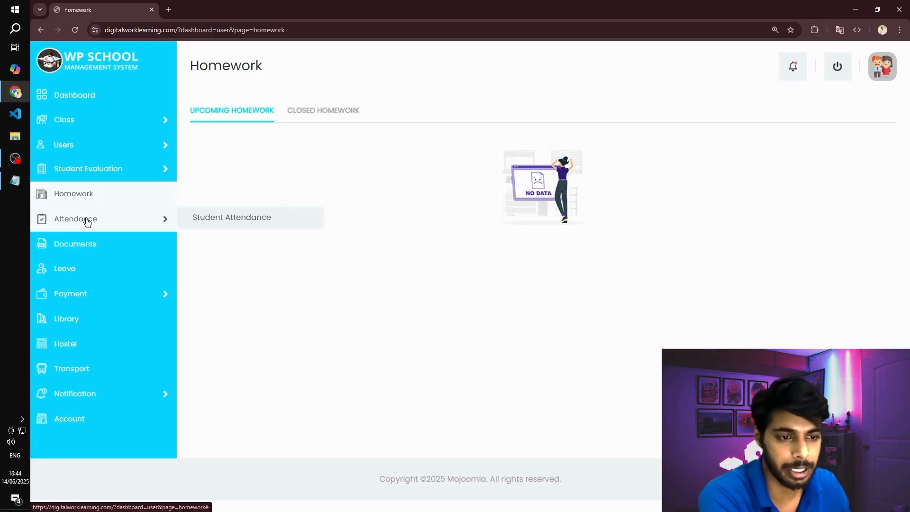
pyautogui.click(254, 216)
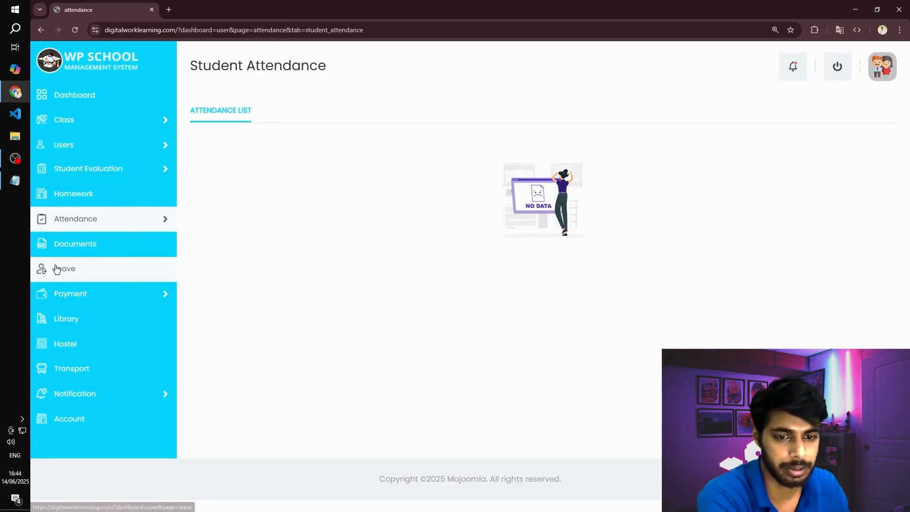
pyautogui.click(121, 270)
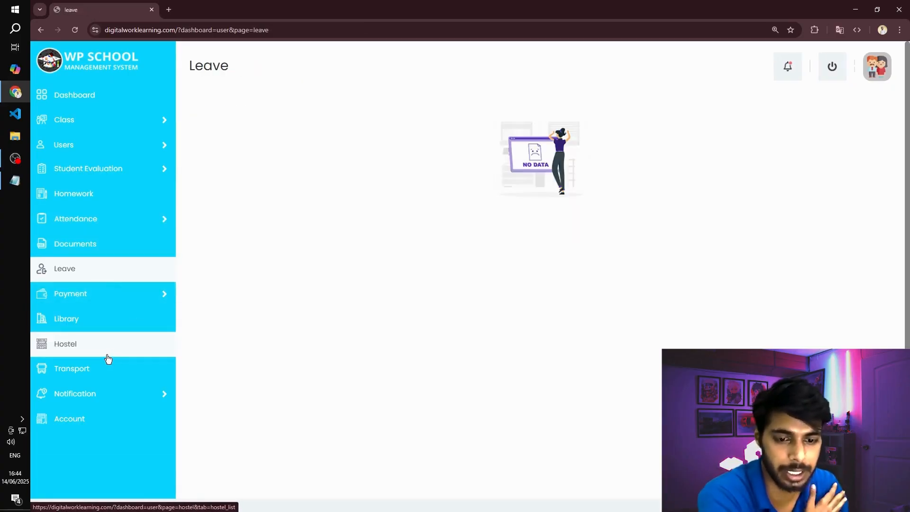
pyautogui.moveTo(227, 394)
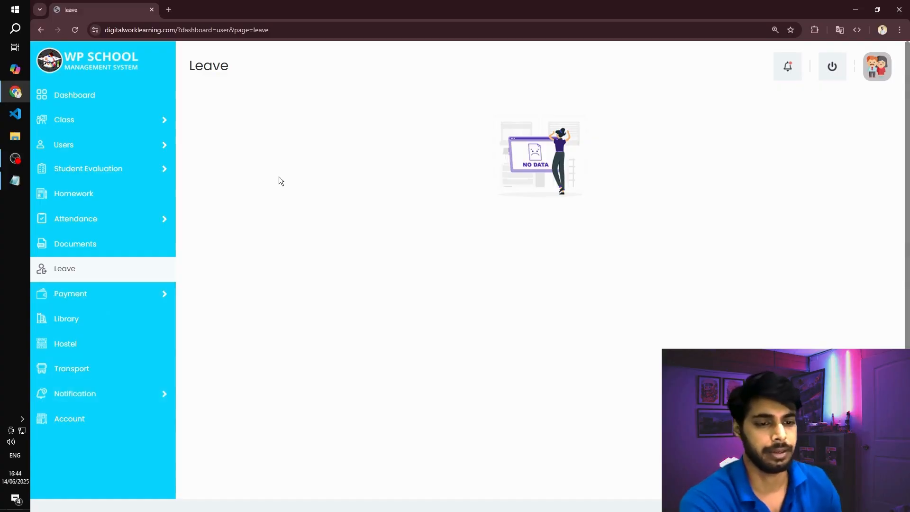
# - Return to the parent dashboard and log out of the parent account
pyautogui.click(84, 97)
pyautogui.scroll(-3, 363, 181)
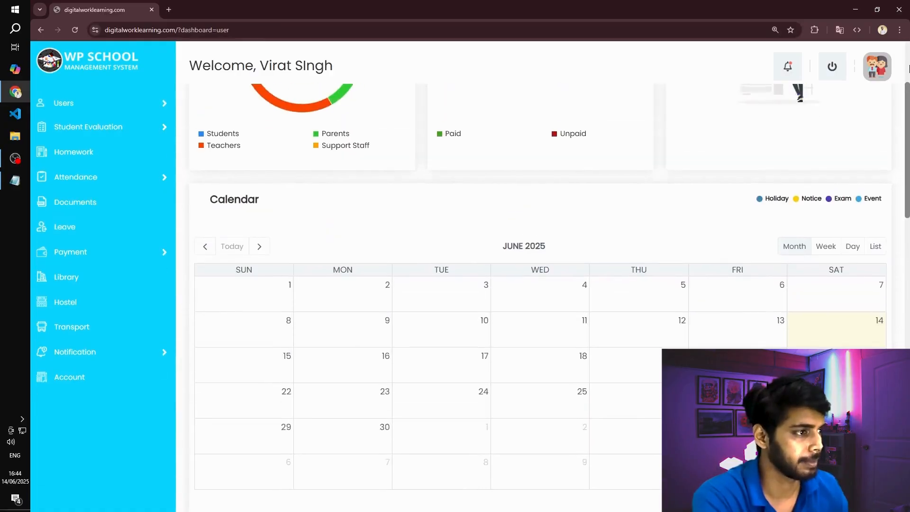
pyautogui.click(843, 68)
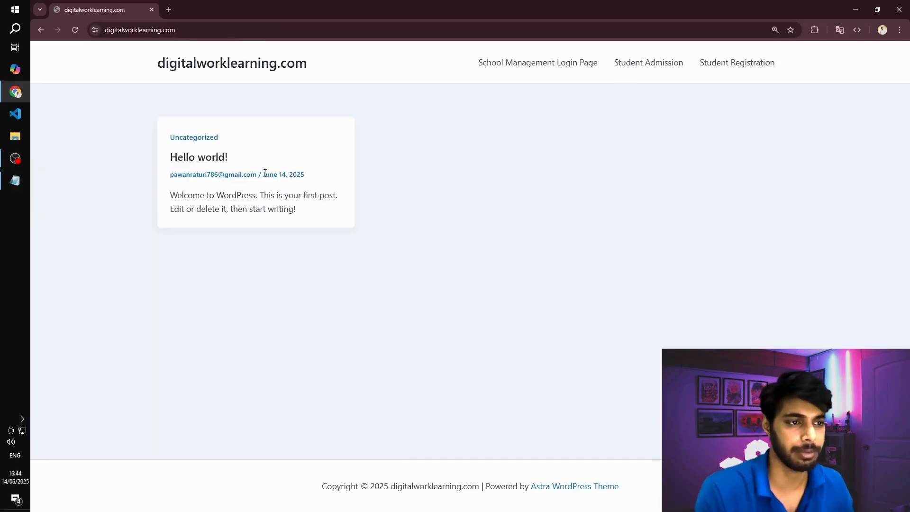
# - Open the School Management Login Page and enter the student's email from the Credentials file as the username
pyautogui.click(528, 66)
pyautogui.hotkey('alt', 'Tab')
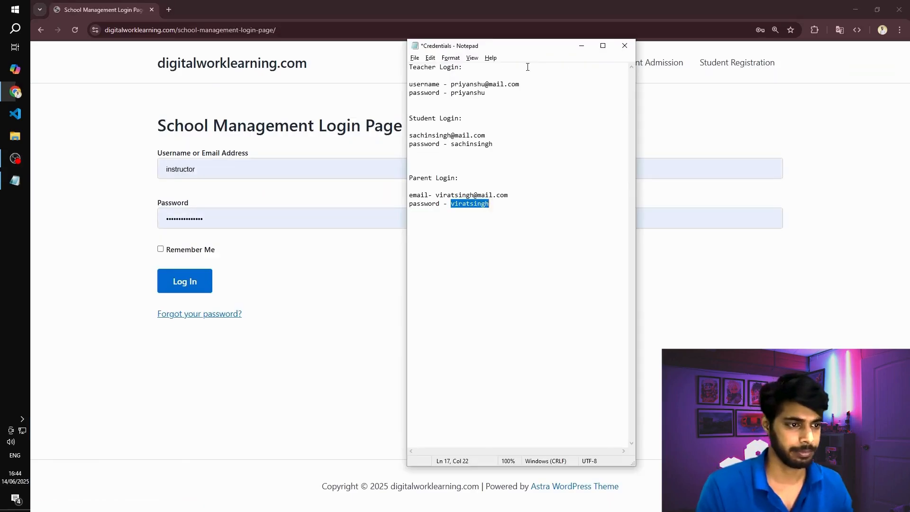
pyautogui.click(459, 135)
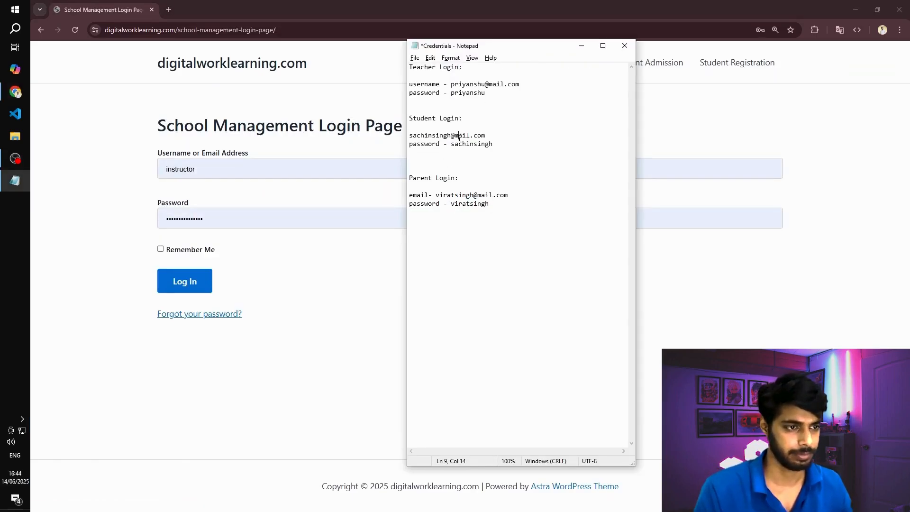
pyautogui.tripleClick(459, 136)
pyautogui.hotkey('ctrl', 'c')
pyautogui.hotkey('alt', 'Tab')
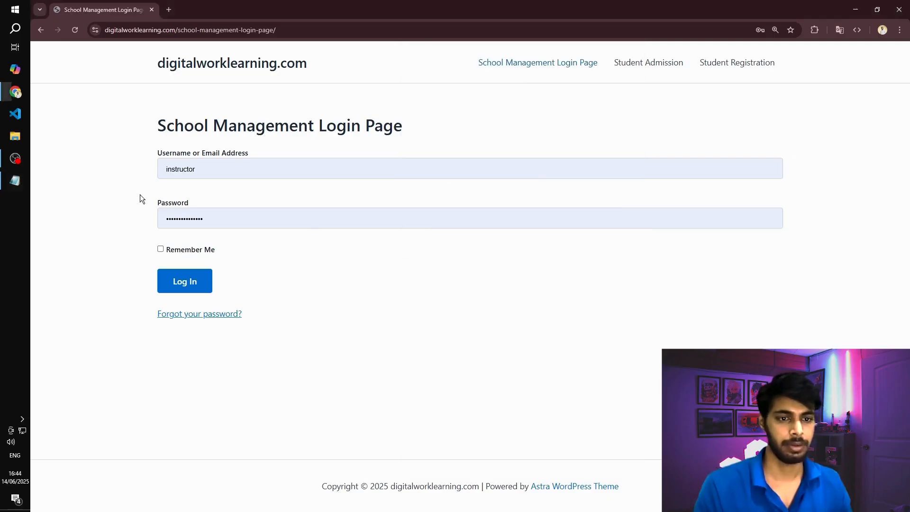
pyautogui.click(187, 170)
pyautogui.hotkey('ctrl', 'a')
pyautogui.hotkey('ctrl', 'v')
# - Enter the student's password from the Credentials file, log in as the student and dismiss the browser's password warning
pyautogui.hotkey('alt', 'Tab')
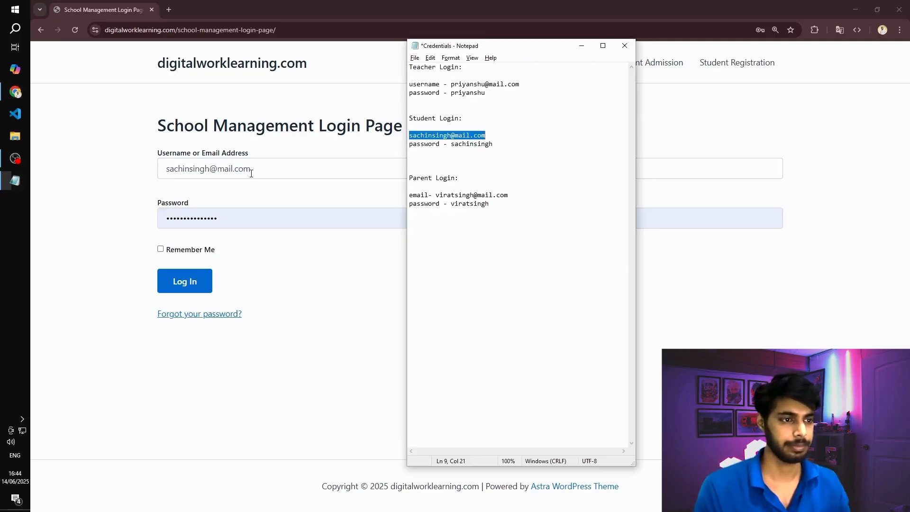
pyautogui.doubleClick(473, 143)
pyautogui.hotkey('ctrl', 'c')
pyautogui.hotkey('alt', 'Tab')
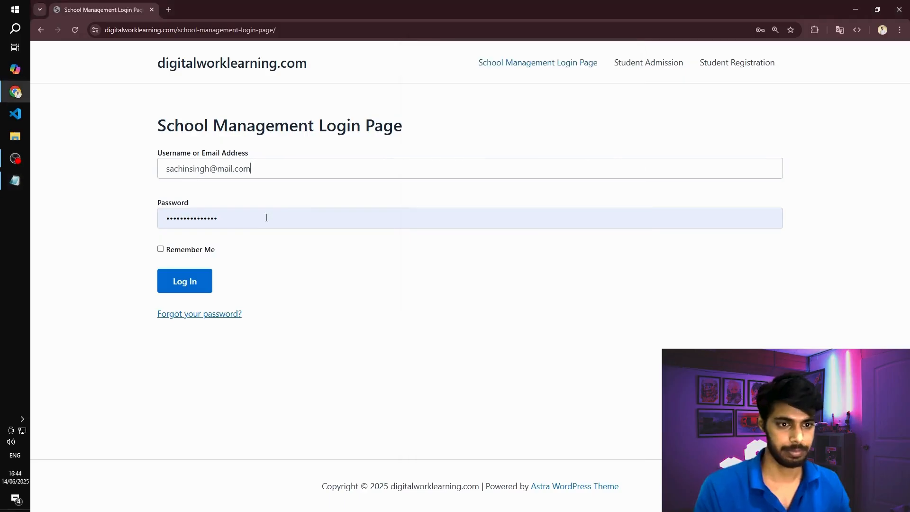
pyautogui.click(247, 221)
pyautogui.hotkey('ctrl', 'a')
pyautogui.hotkey('ctrl', 'v')
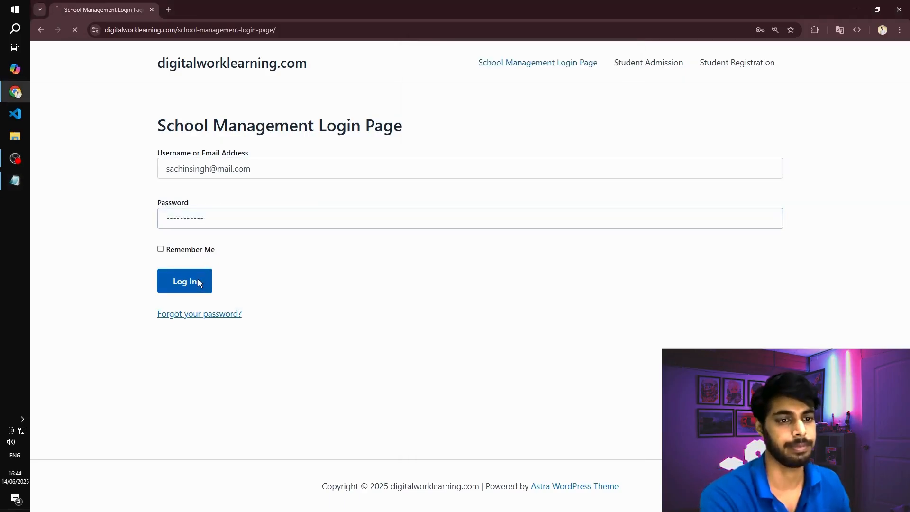
pyautogui.click(198, 279)
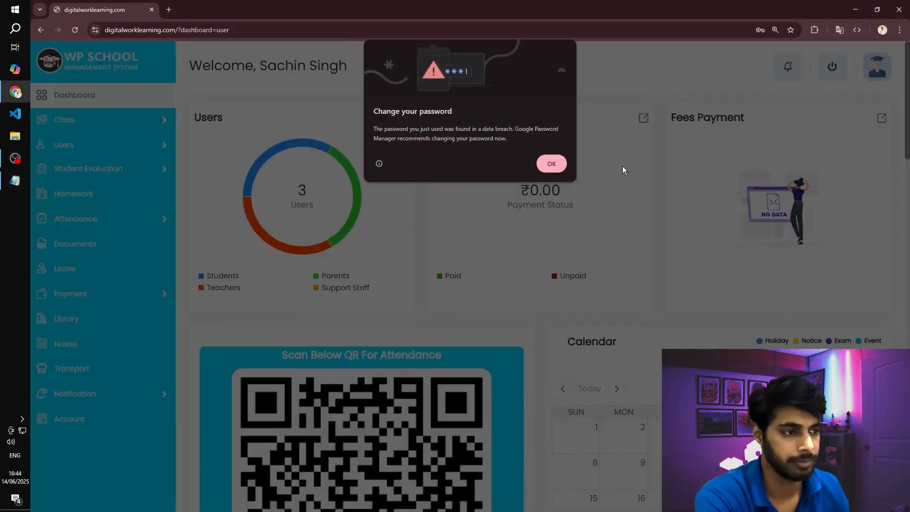
pyautogui.click(545, 163)
# - Review the student dashboard's summary cards, attendance QR code, calendar, class timetable, homework and exam sections
pyautogui.scroll(-10, 433, 191)
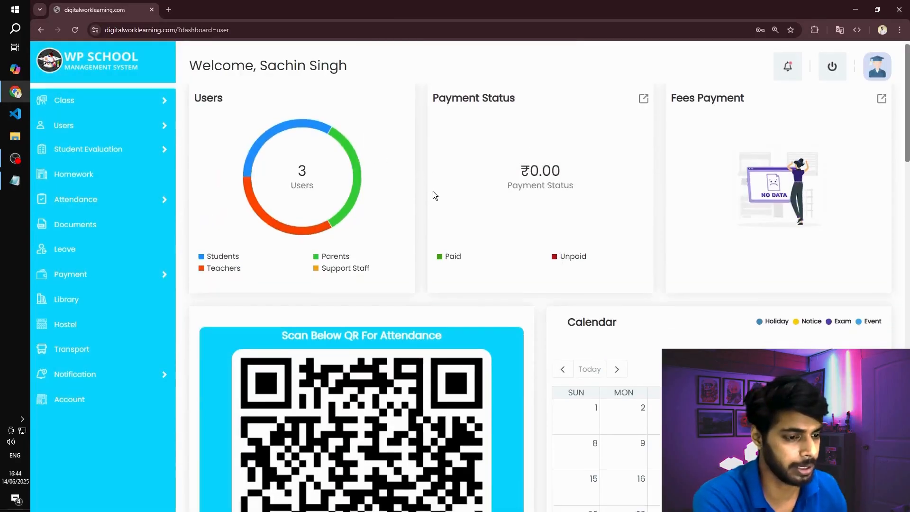
pyautogui.scroll(4, 433, 191)
pyautogui.scroll(-5, 433, 192)
pyautogui.scroll(1, 433, 192)
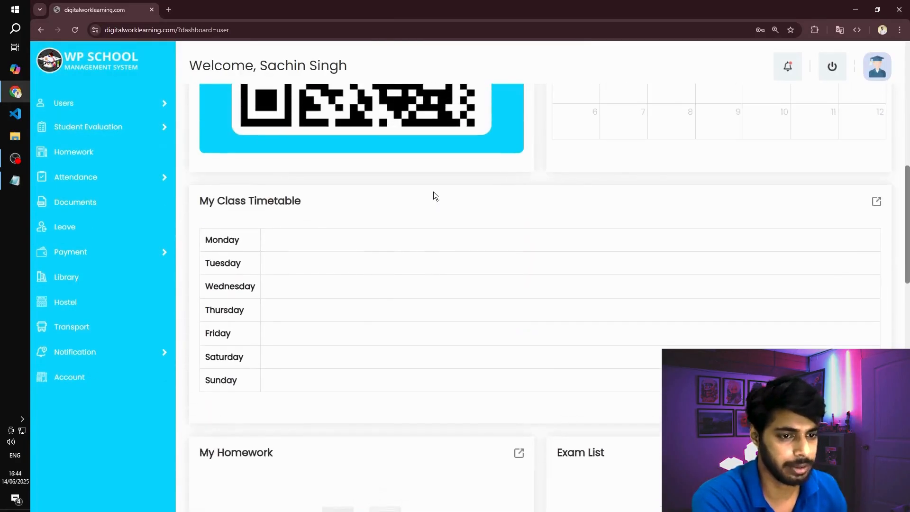
pyautogui.scroll(-5, 434, 192)
pyautogui.scroll(4, 433, 191)
pyautogui.scroll(-4, 491, 224)
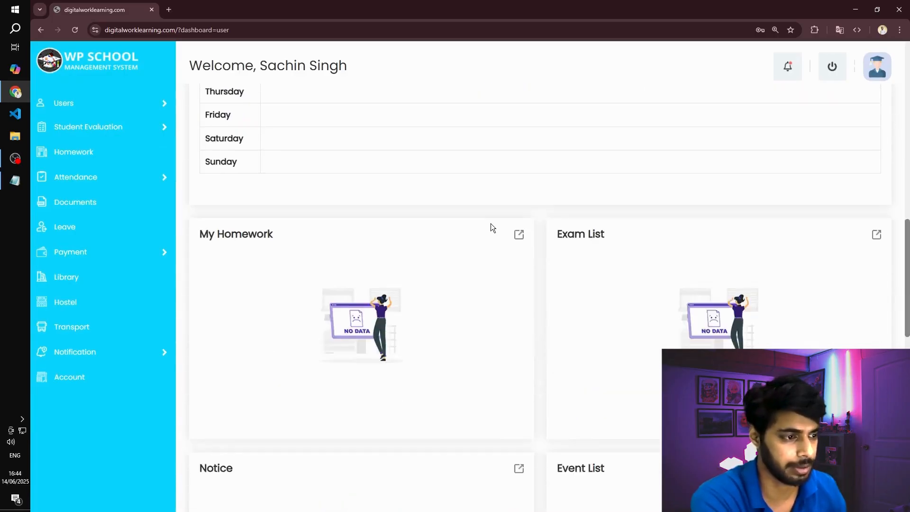
pyautogui.scroll(5, 491, 226)
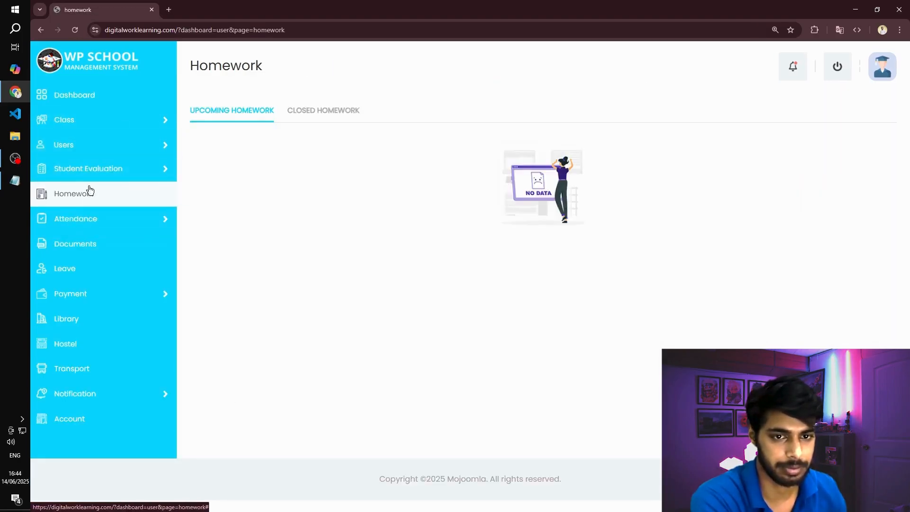
# - Open the student's Class Time Table and expand the weekly schedule of Class 12th, Section A
pyautogui.moveTo(81, 125)
pyautogui.click(212, 124)
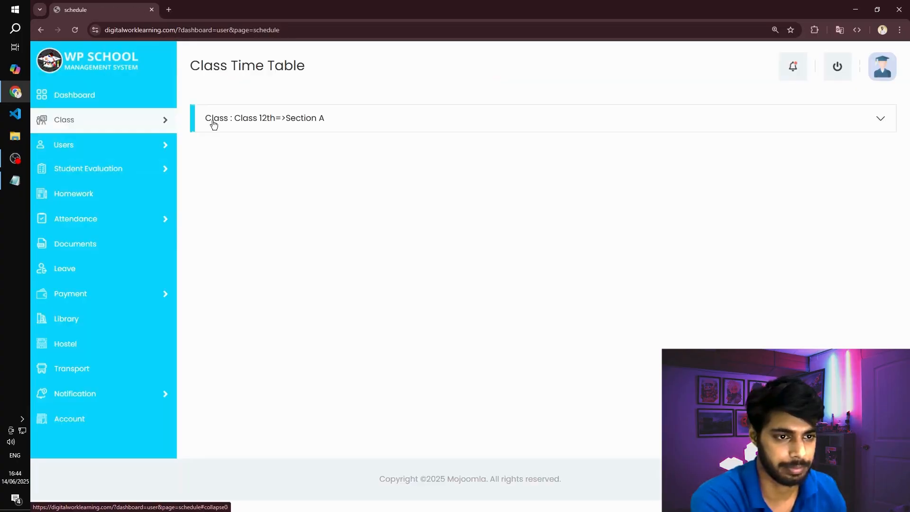
pyautogui.click(241, 119)
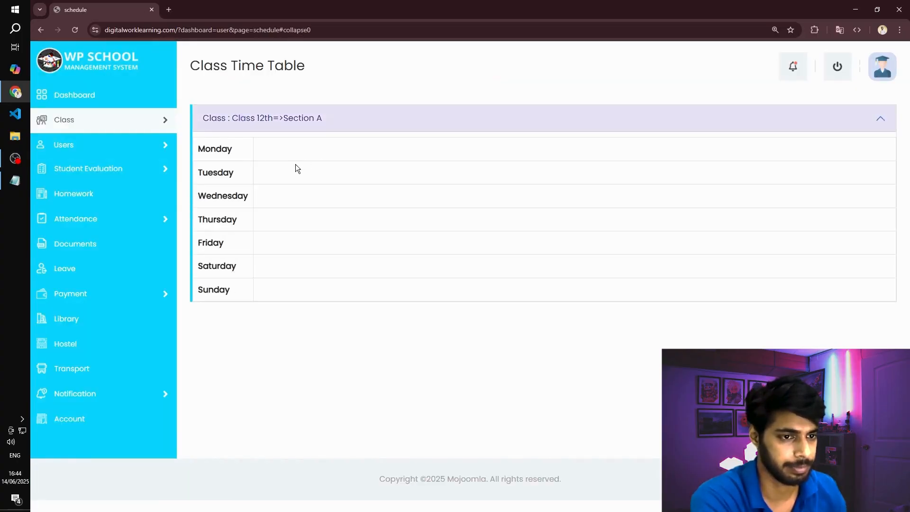
pyautogui.click(259, 117)
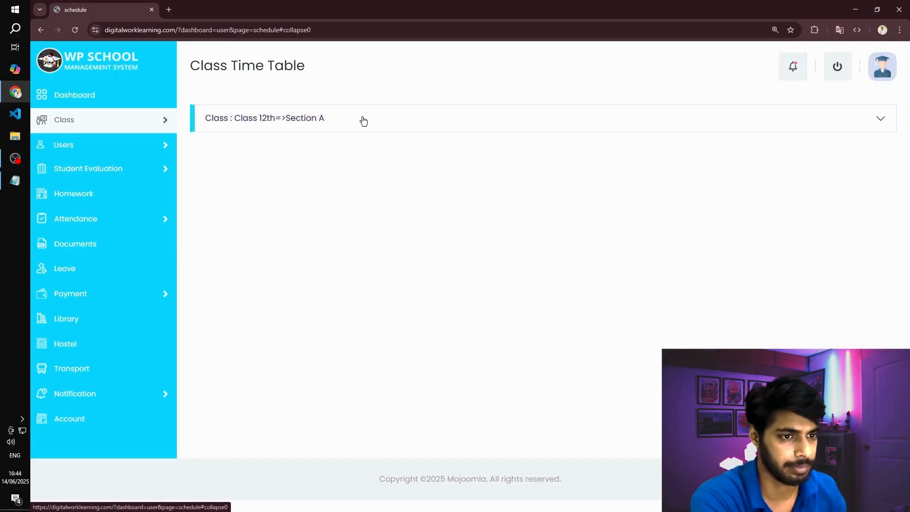
pyautogui.click(341, 121)
pyautogui.moveTo(94, 144)
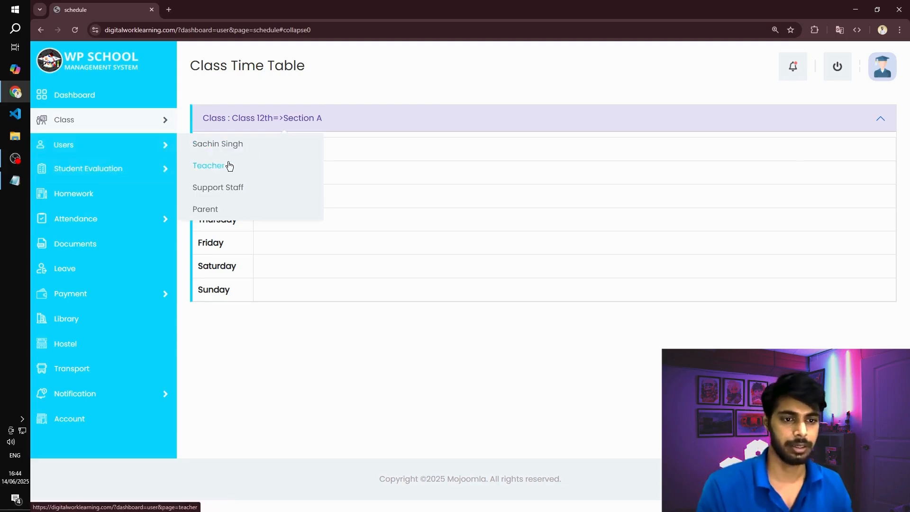
# - Log out of the student account and open the School Management Login Page
pyautogui.hotkey('alt', 'Tab')
pyautogui.click(839, 70)
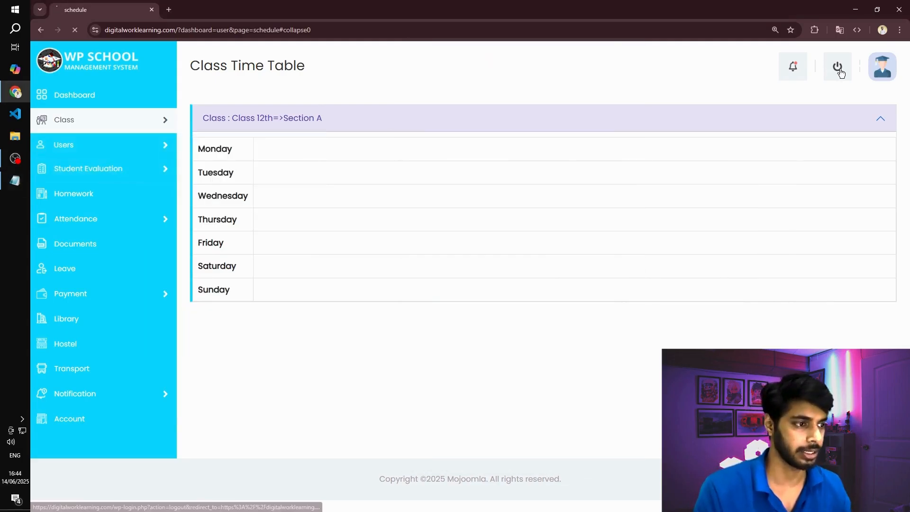
pyautogui.click(519, 59)
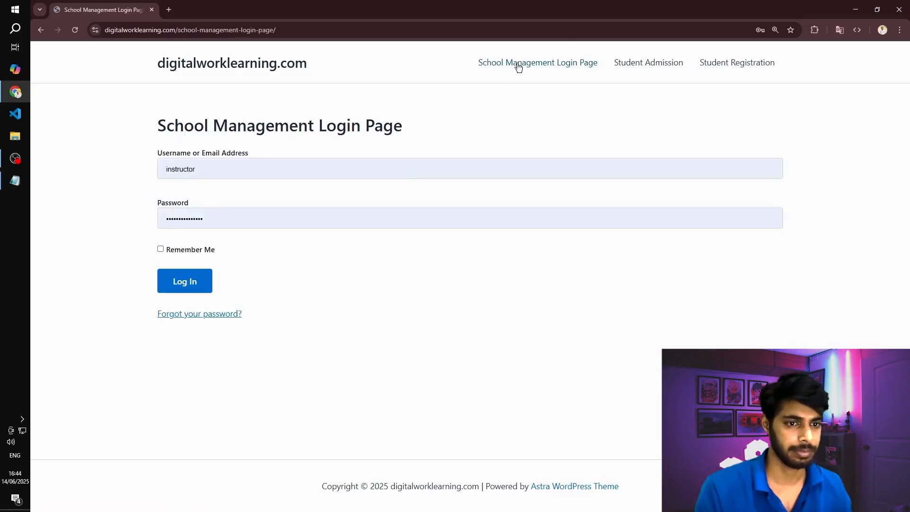
# - Enter the teacher's email from the Credentials file as the username on the login page
pyautogui.hotkey('alt', 'Tab')
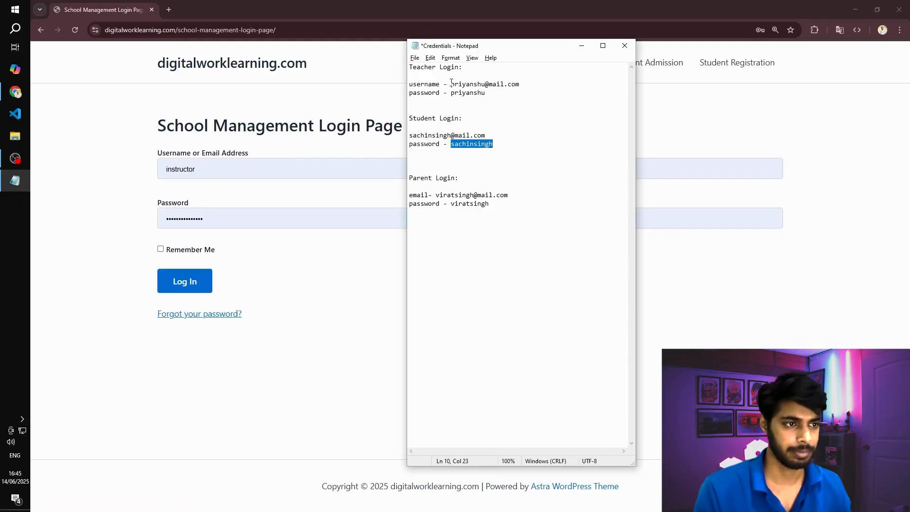
pyautogui.moveTo(451, 84); pyautogui.dragTo(512, 86)
pyautogui.click(198, 169)
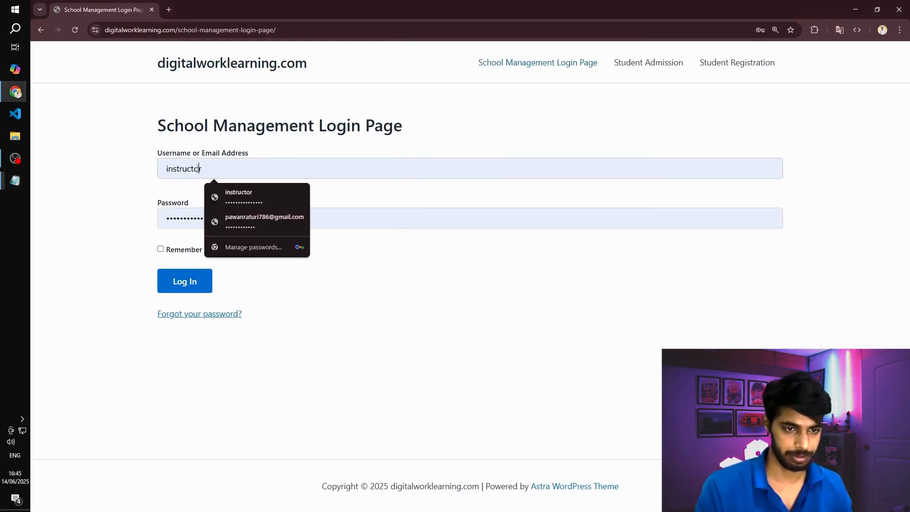
pyautogui.hotkey('ctrl', 'a')
pyautogui.hotkey('ctrl', 'v')
# - Copy the teacher's password from the Credentials file into the login page's password field and log in
pyautogui.hotkey('alt', 'Tab')
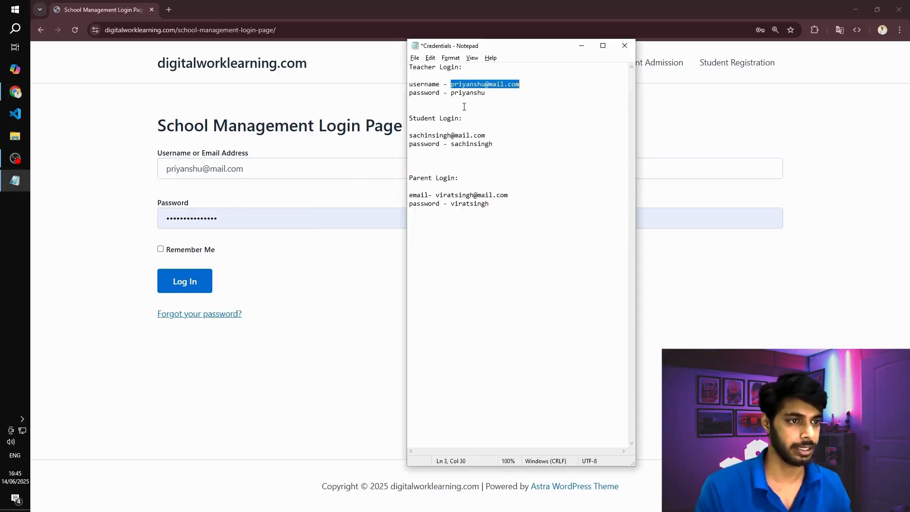
pyautogui.doubleClick(459, 92)
pyautogui.hotkey('ctrl', 'c')
pyautogui.hotkey('alt', 'Tab')
pyautogui.click(224, 214)
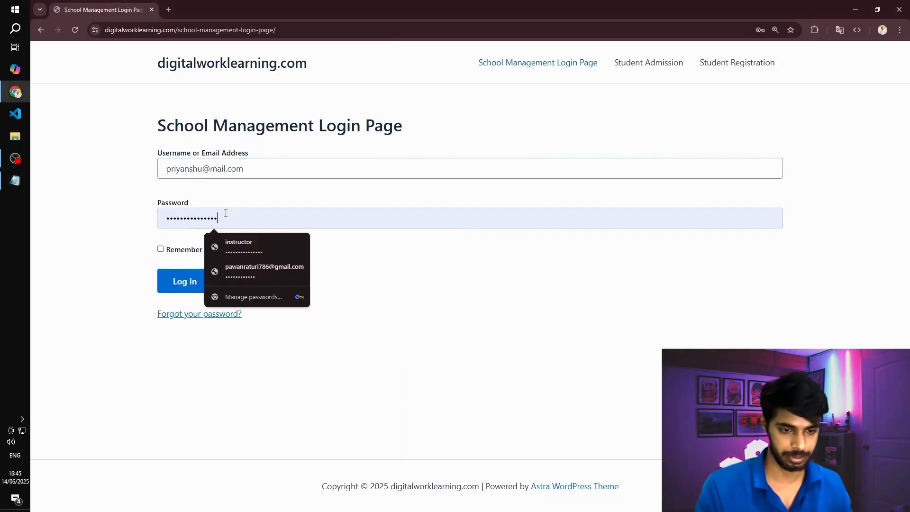
pyautogui.hotkey('ctrl', 'a')
pyautogui.hotkey('ctrl', 'v')
pyautogui.click(201, 280)
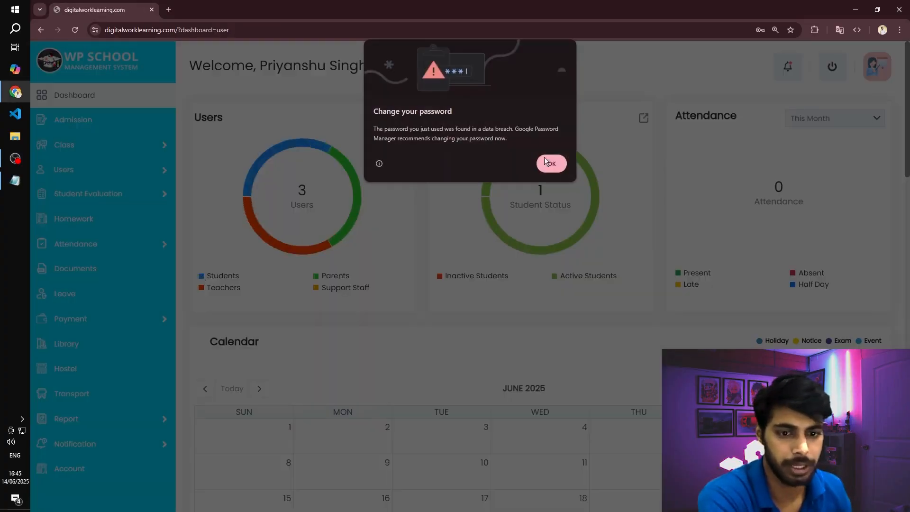
pyautogui.click(546, 161)
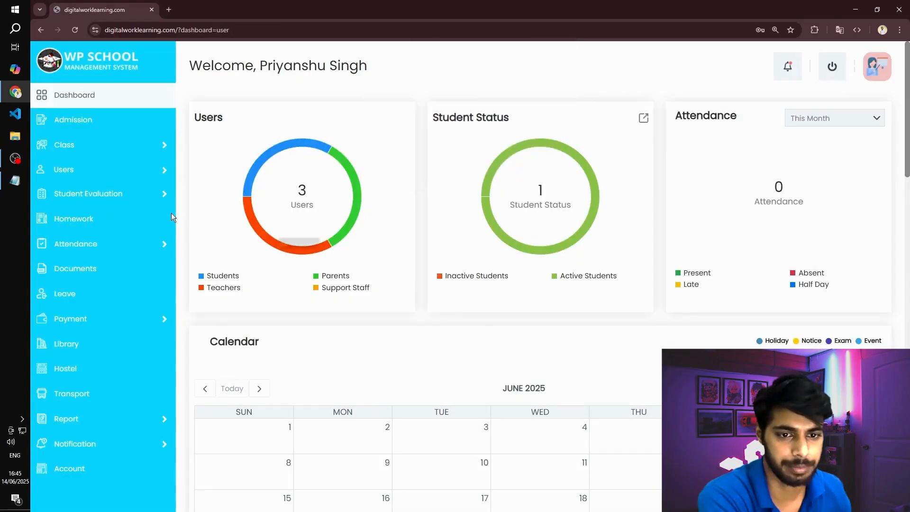
# - Review the teacher's Class Time Table, checking the teacher timetable and expanding the weekly schedules of Class 12th and Section A
pyautogui.scroll(-1, 71, 216)
pyautogui.scroll(1, 101, 176)
pyautogui.moveTo(95, 145)
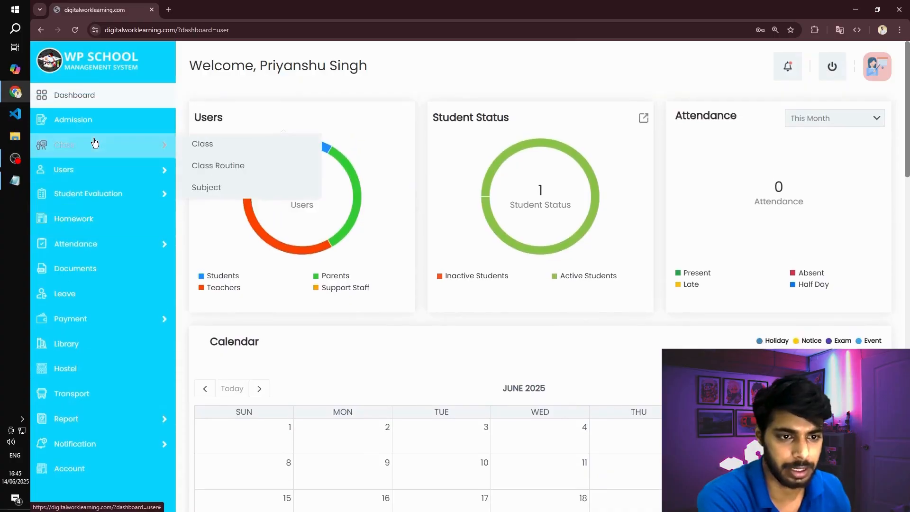
pyautogui.click(228, 166)
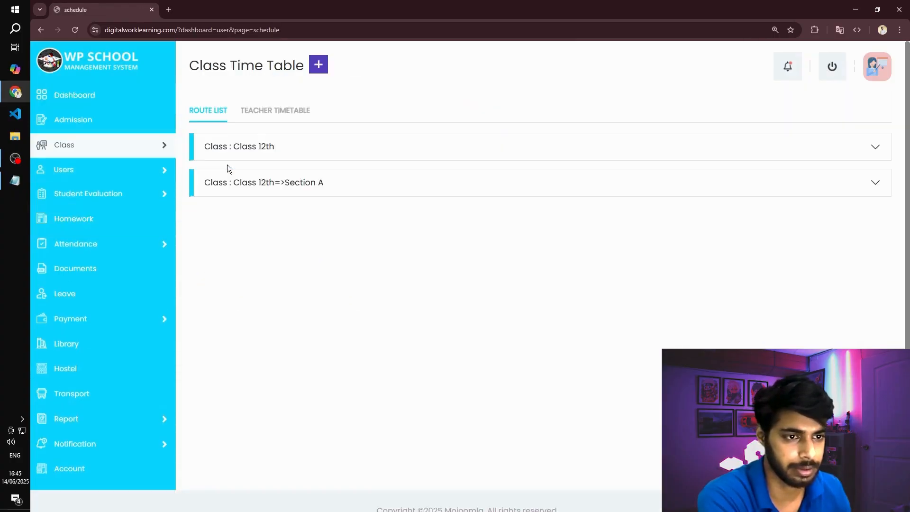
pyautogui.click(258, 110)
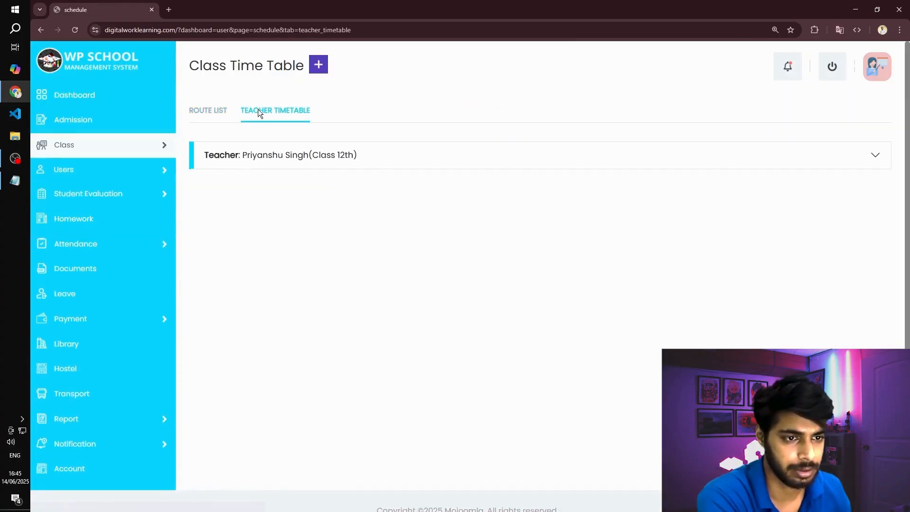
pyautogui.click(209, 112)
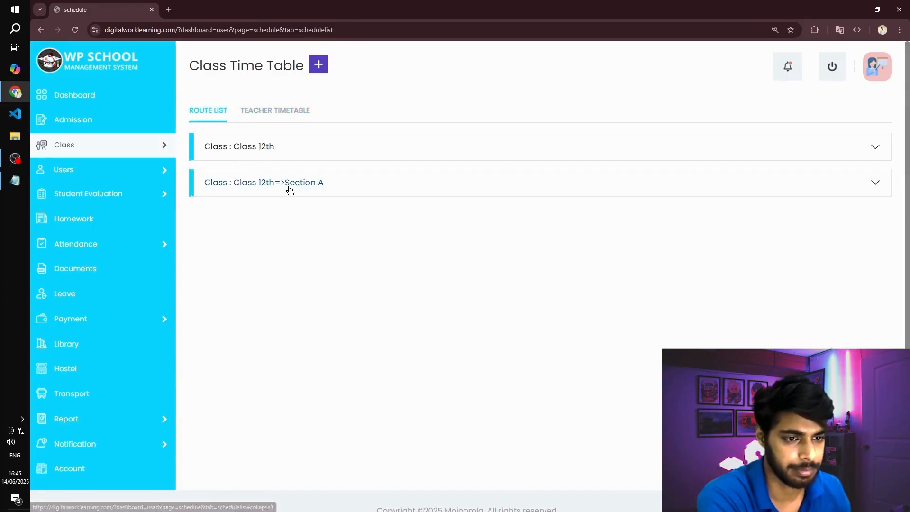
pyautogui.click(288, 187)
pyautogui.click(287, 145)
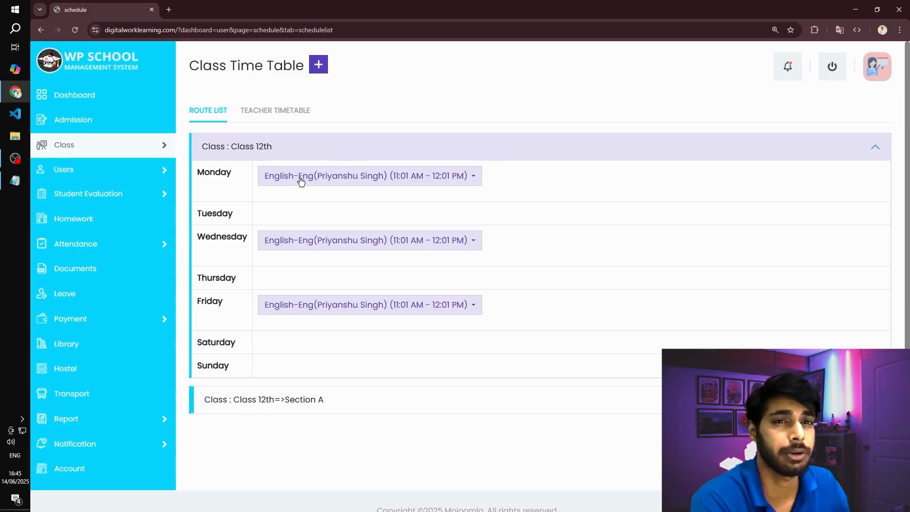
pyautogui.scroll(-2, 389, 340)
pyautogui.scroll(2, 328, 314)
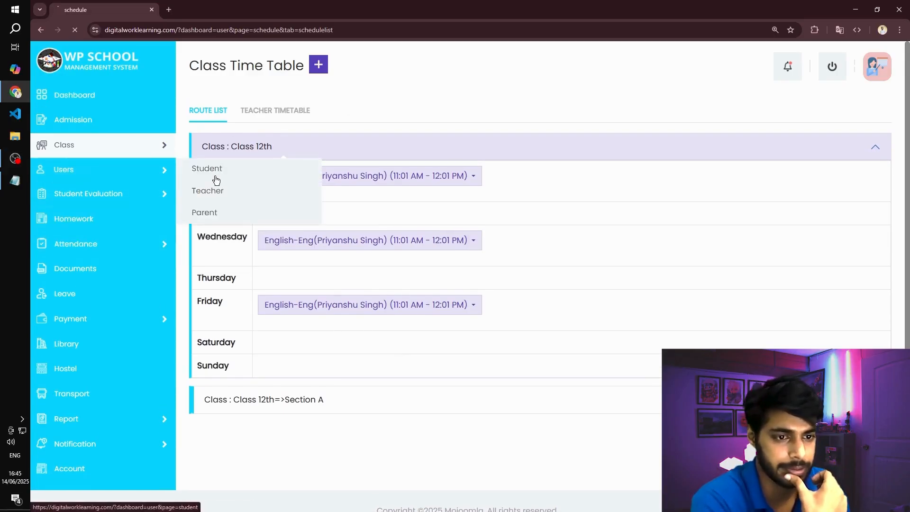
# - View the Class 12th student's profile from the teacher account, checking the student and parent information and the Issue Book section
pyautogui.click(214, 171)
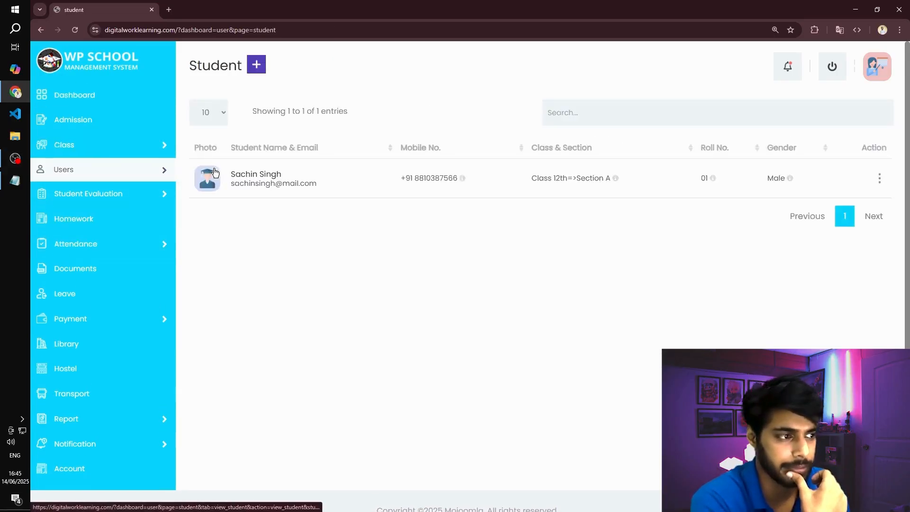
pyautogui.click(881, 179)
pyautogui.click(814, 200)
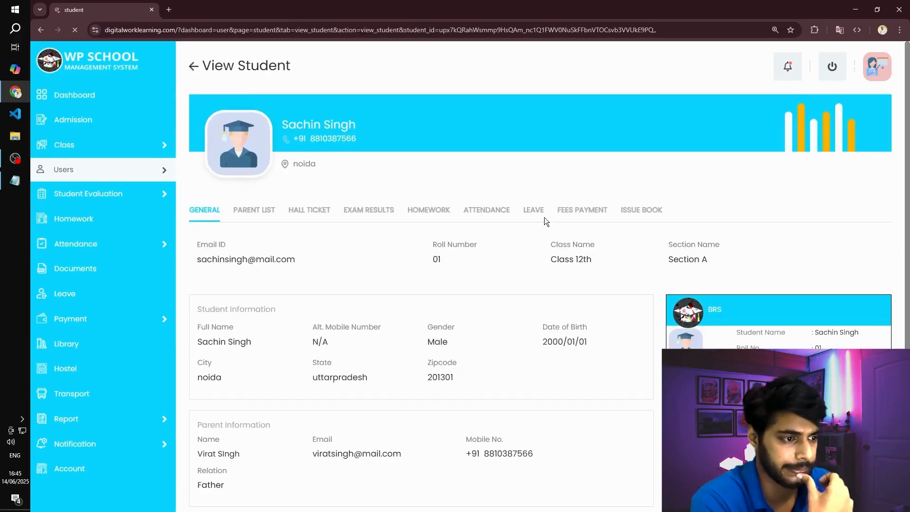
pyautogui.scroll(-3, 278, 226)
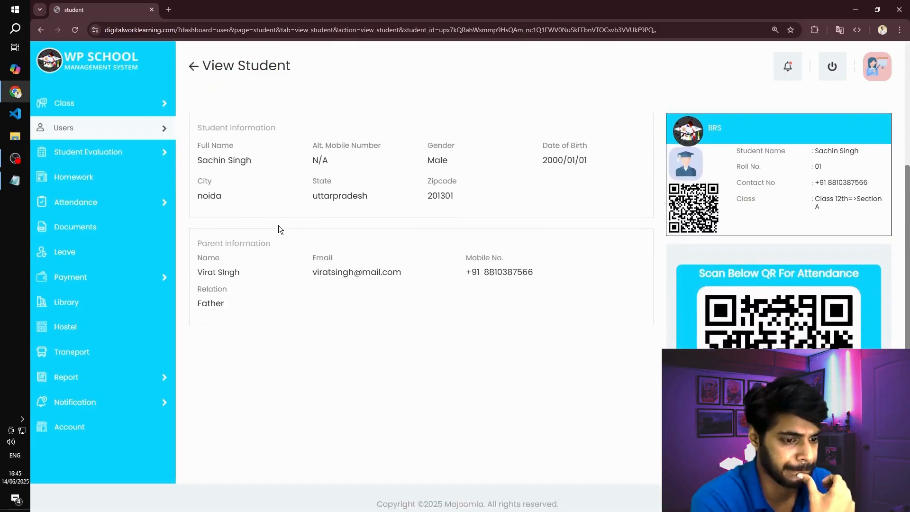
pyautogui.scroll(3, 278, 226)
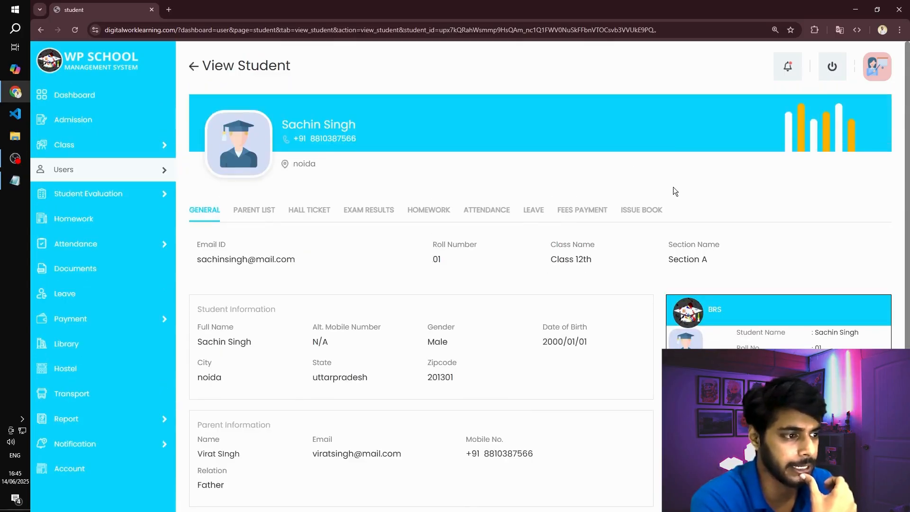
pyautogui.click(652, 209)
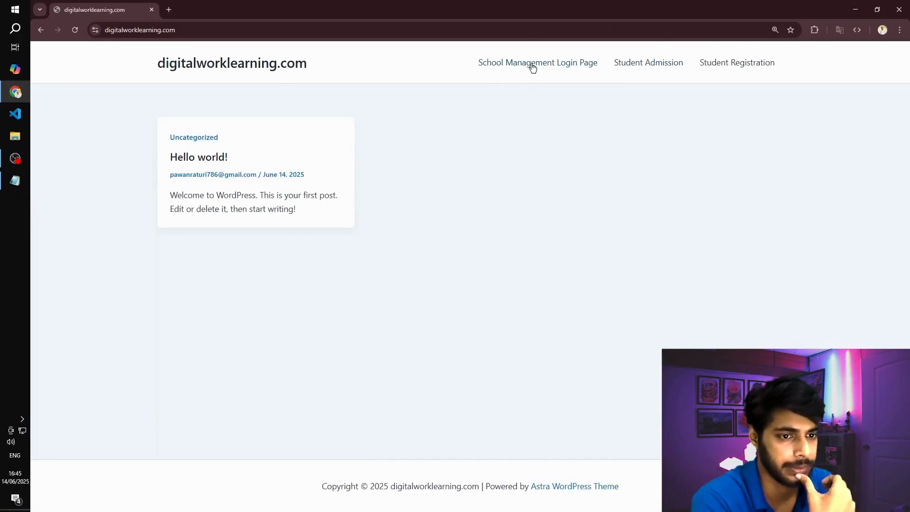
# - Log in as administrator on the School Management Login Page using the saved email and password
pyautogui.click(532, 68)
pyautogui.doubleClick(236, 172)
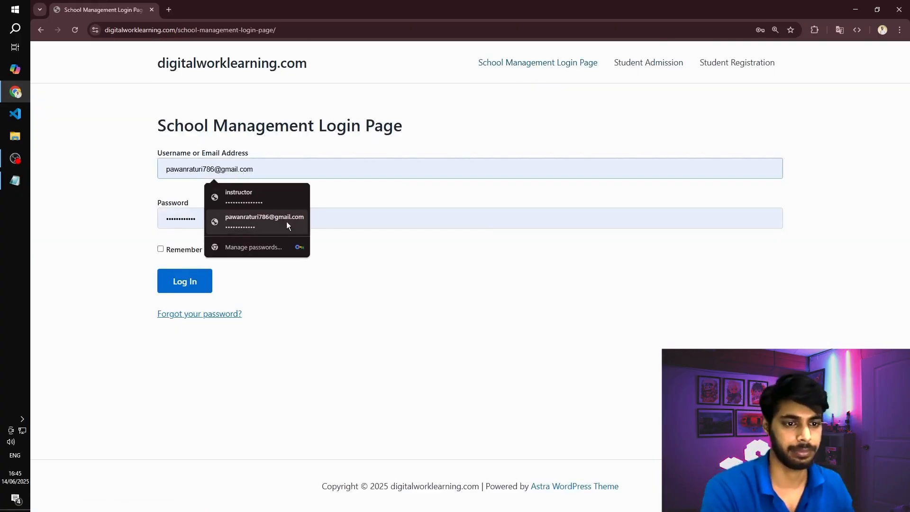
pyautogui.click(256, 222)
pyautogui.click(170, 291)
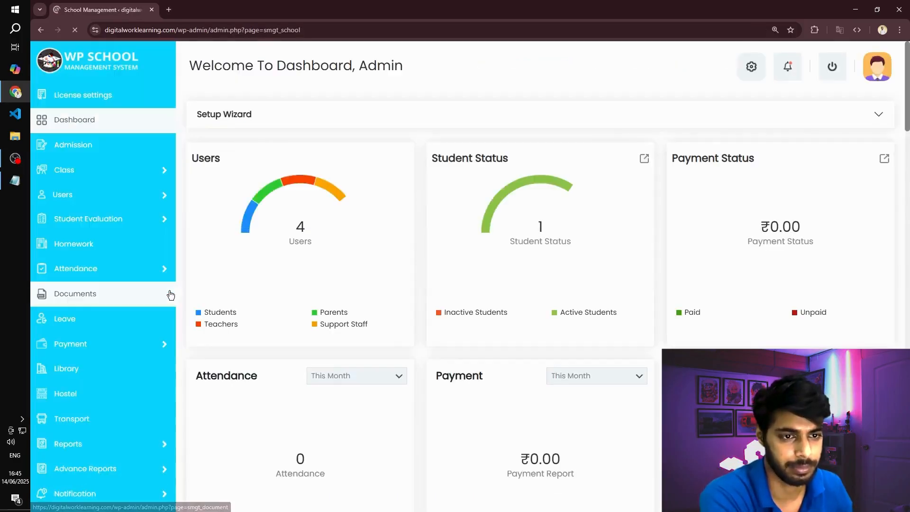
# - Open the Class 12th student's record for editing from the admin Student list
pyautogui.moveTo(133, 190)
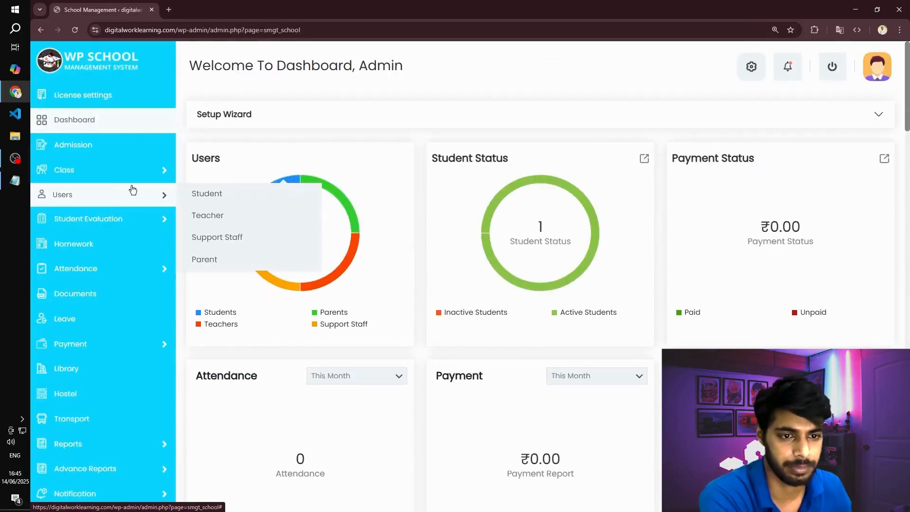
pyautogui.click(201, 191)
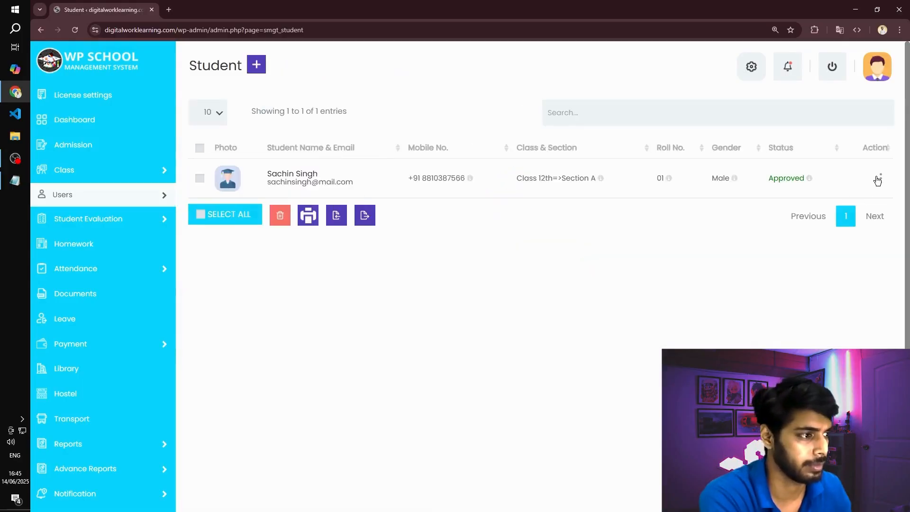
pyautogui.click(878, 180)
pyautogui.click(815, 235)
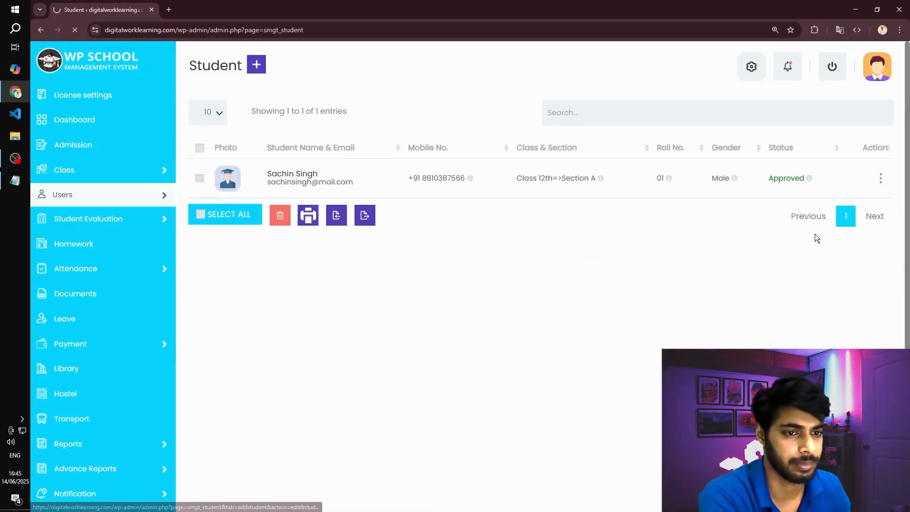
# - Clear the student's class section and set it back to Section A
pyautogui.click(605, 138)
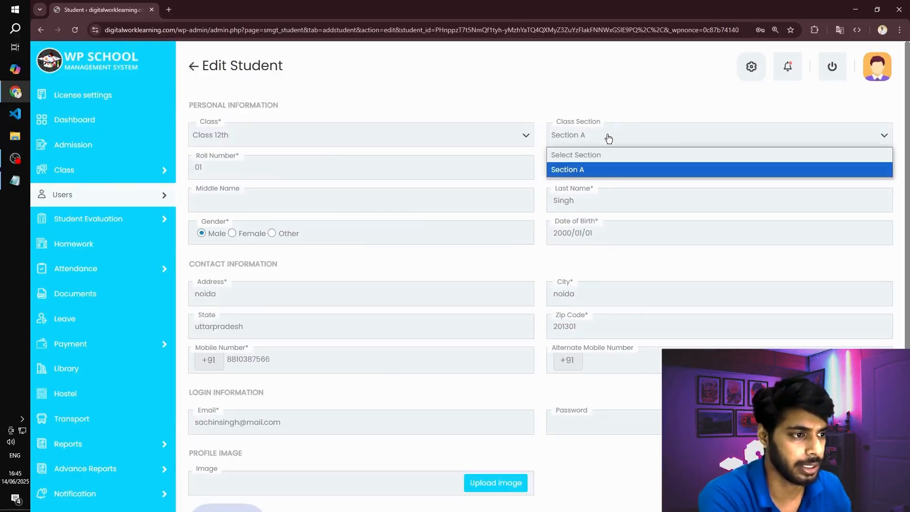
pyautogui.click(590, 170)
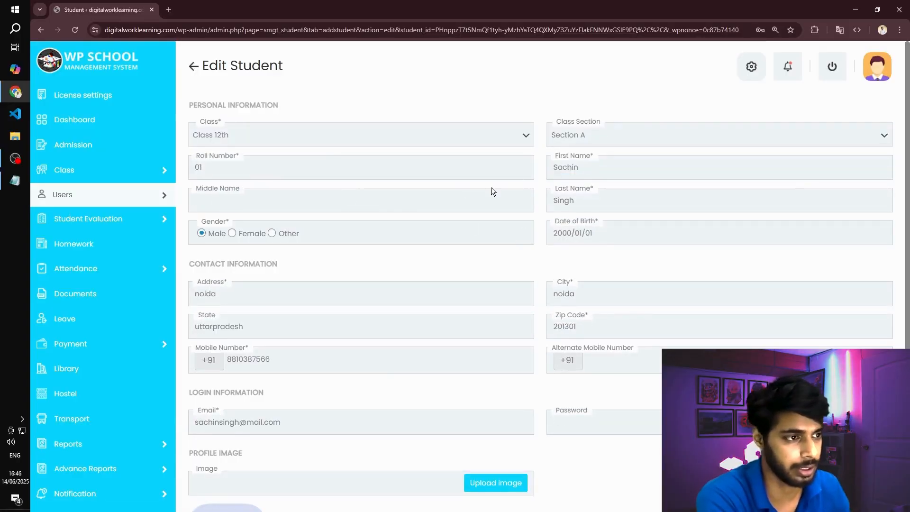
pyautogui.click(625, 139)
pyautogui.click(607, 155)
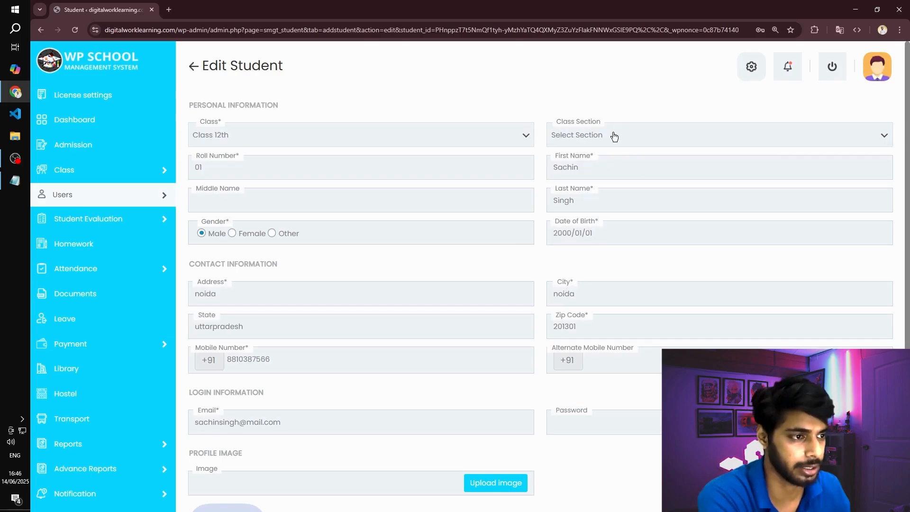
pyautogui.click(614, 137)
pyautogui.click(613, 170)
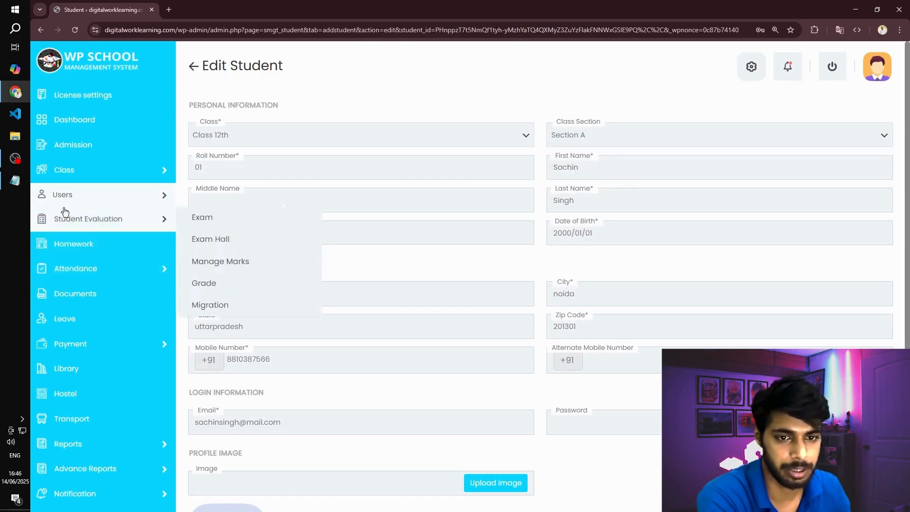
# - Check the admin Class Time Table, comparing the teacher timetable with the schedules of Class 12th and Class 12th Section A
pyautogui.moveTo(73, 182)
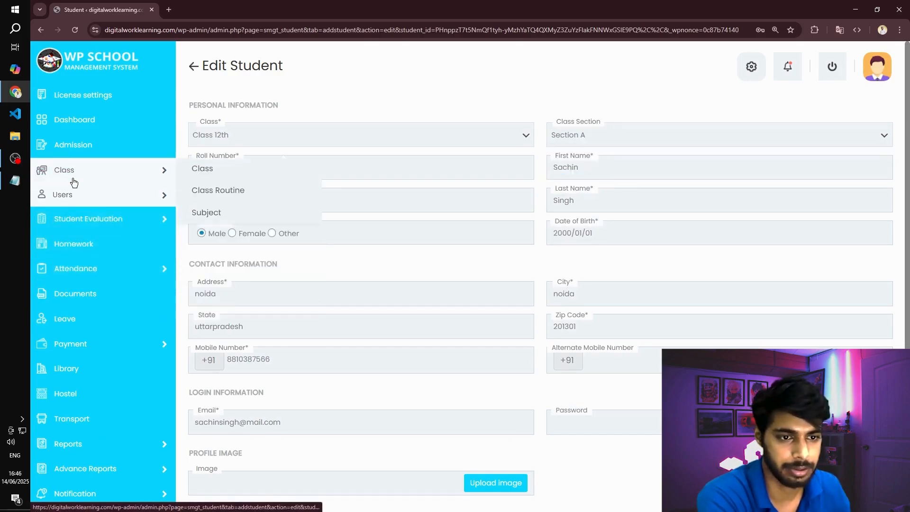
pyautogui.click(228, 192)
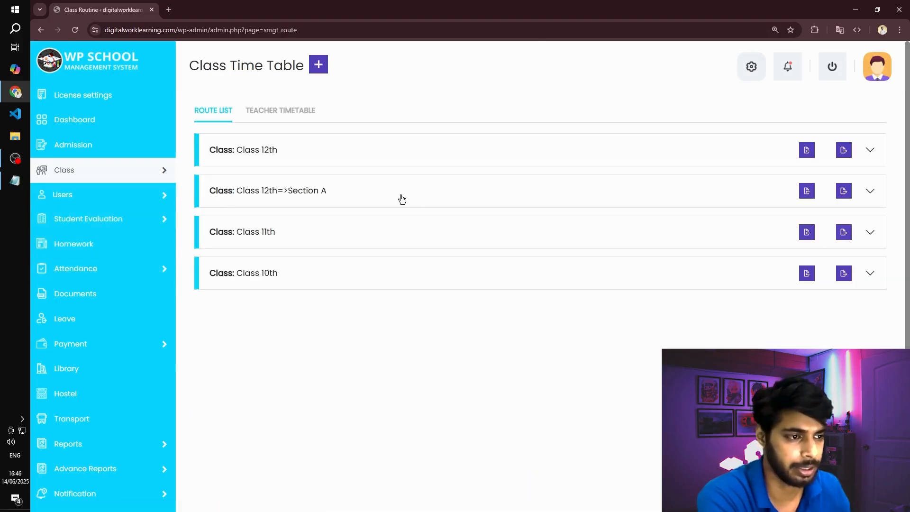
pyautogui.click(870, 191)
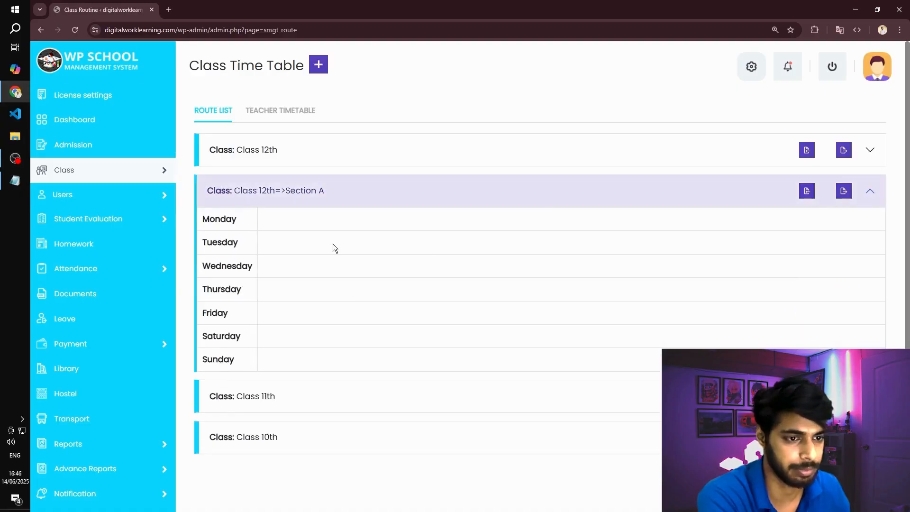
pyautogui.click(301, 196)
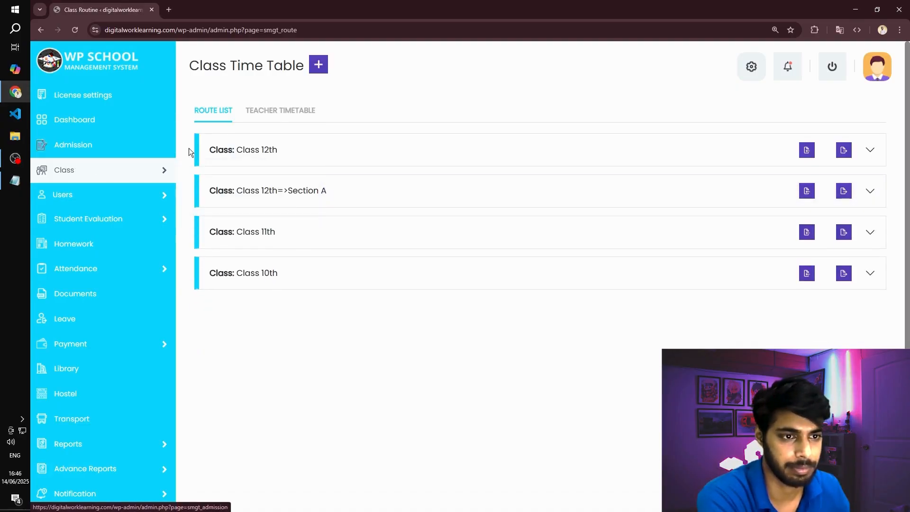
pyautogui.click(277, 118)
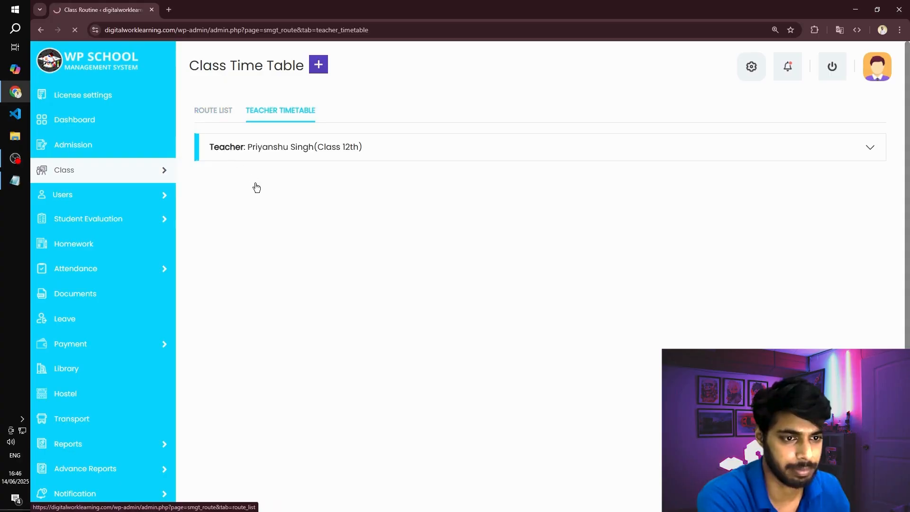
pyautogui.click(299, 153)
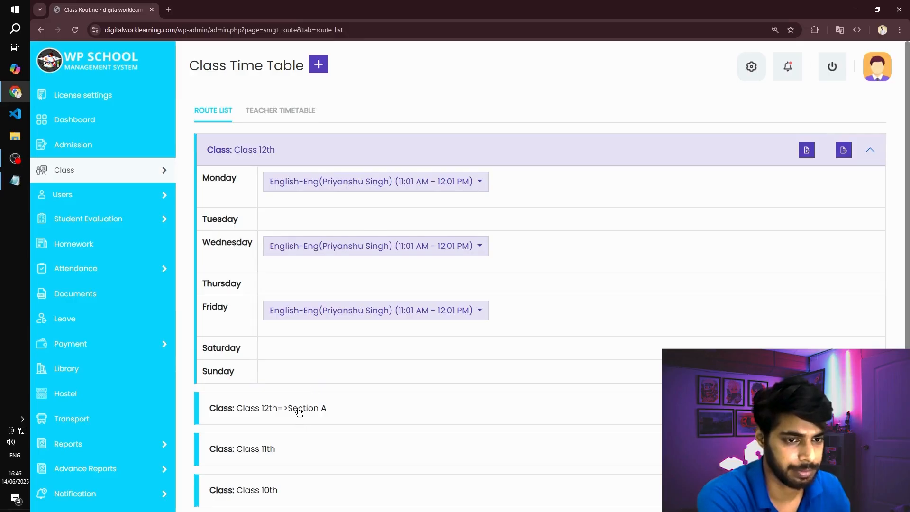
pyautogui.click(299, 410)
pyautogui.scroll(-4, 299, 392)
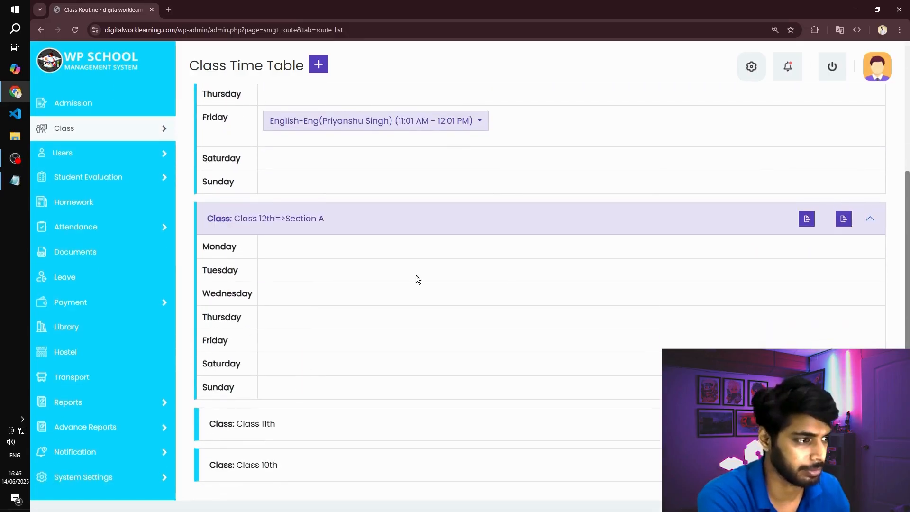
# - Start a new class timetable entry for Class 12th, Section A
pyautogui.moveTo(101, 158)
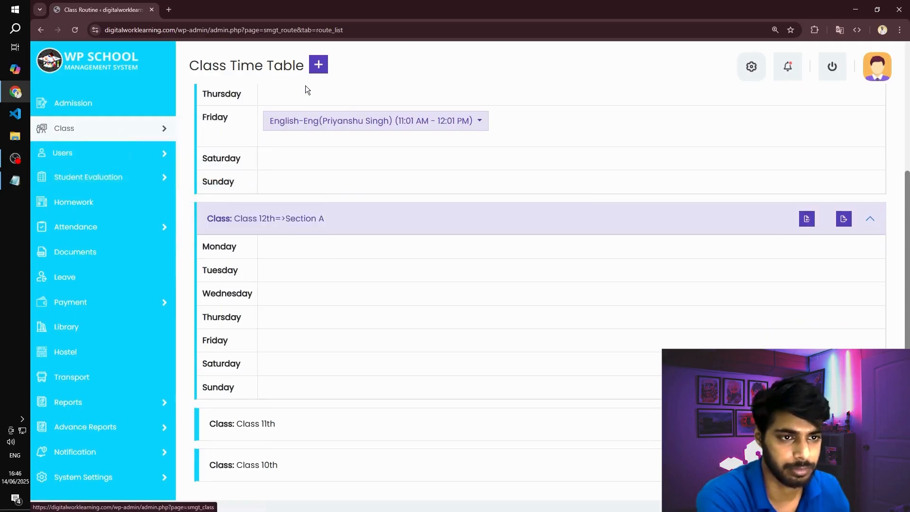
pyautogui.click(319, 70)
pyautogui.click(280, 146)
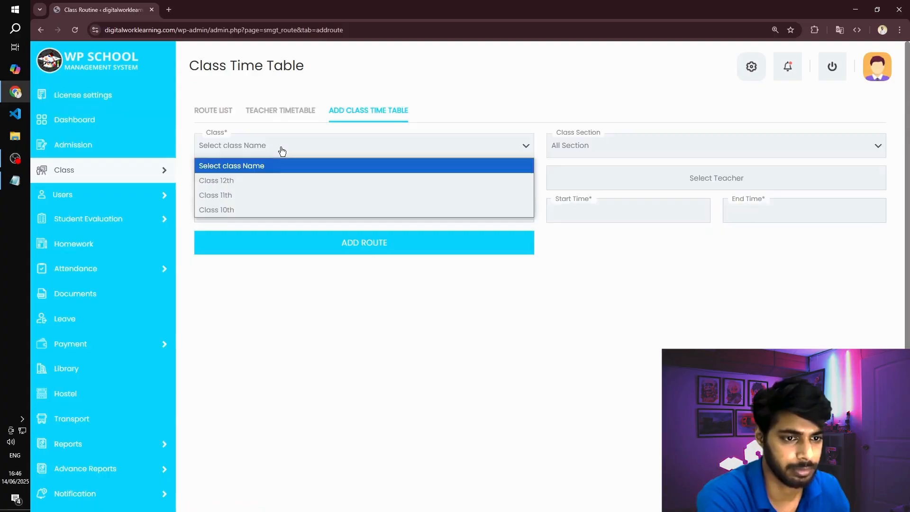
pyautogui.click(258, 179)
pyautogui.click(594, 148)
pyautogui.click(595, 165)
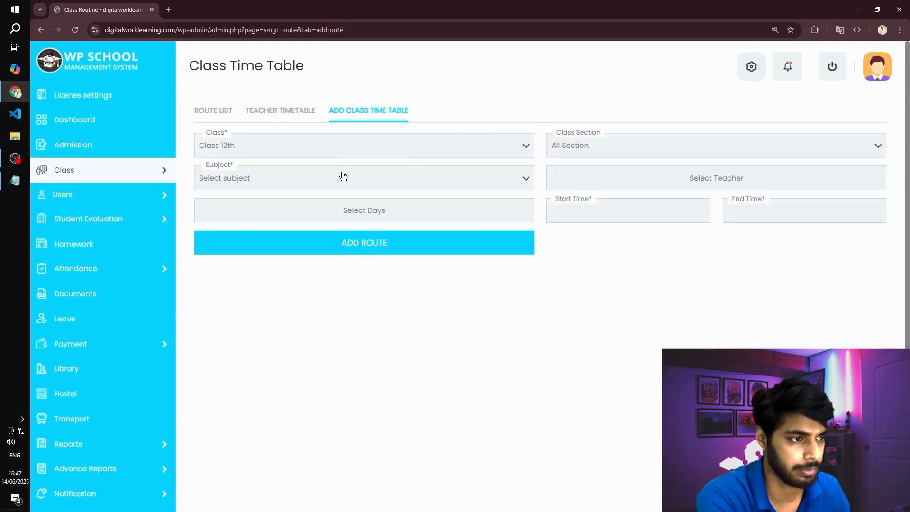
pyautogui.click(646, 149)
pyautogui.click(606, 180)
# - Set the timetable entry's subject to Hindi-Hindi and assign the available teacher
pyautogui.click(292, 179)
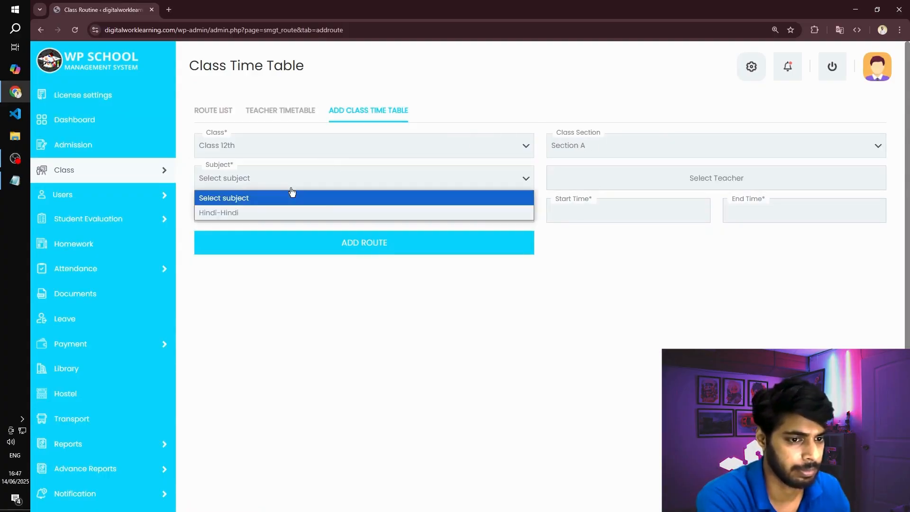
pyautogui.click(237, 212)
pyautogui.click(630, 177)
pyautogui.click(596, 224)
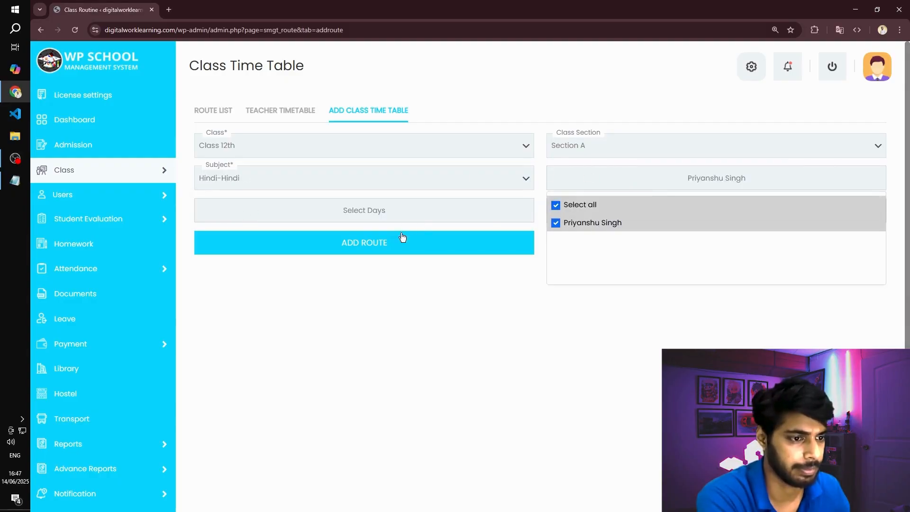
# - Schedule the Hindi timetable entry for Monday, Tuesday and Wednesday
pyautogui.click(391, 209)
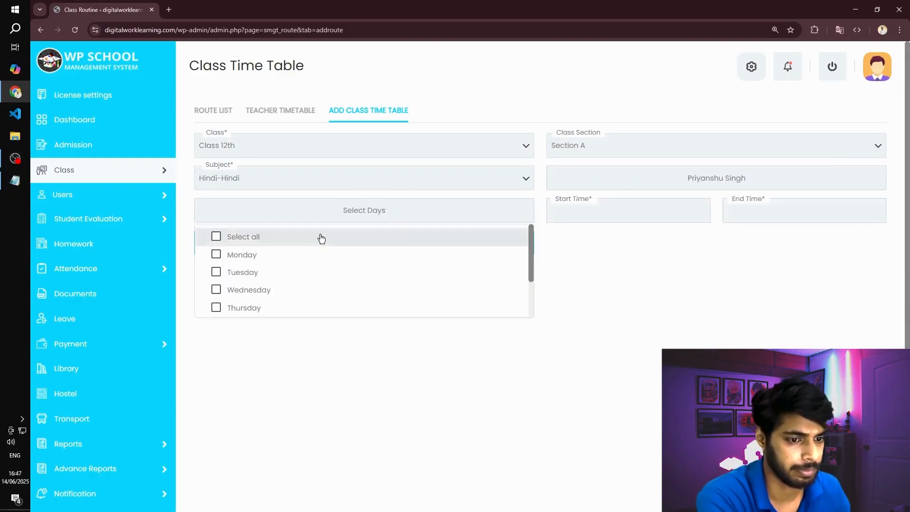
pyautogui.click(231, 255)
pyautogui.click(223, 288)
pyautogui.click(221, 272)
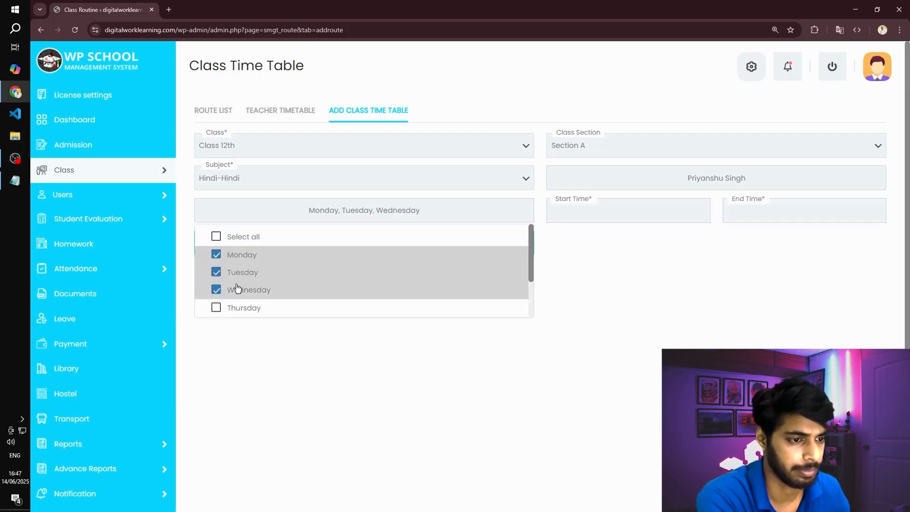
pyautogui.click(422, 372)
pyautogui.click(407, 249)
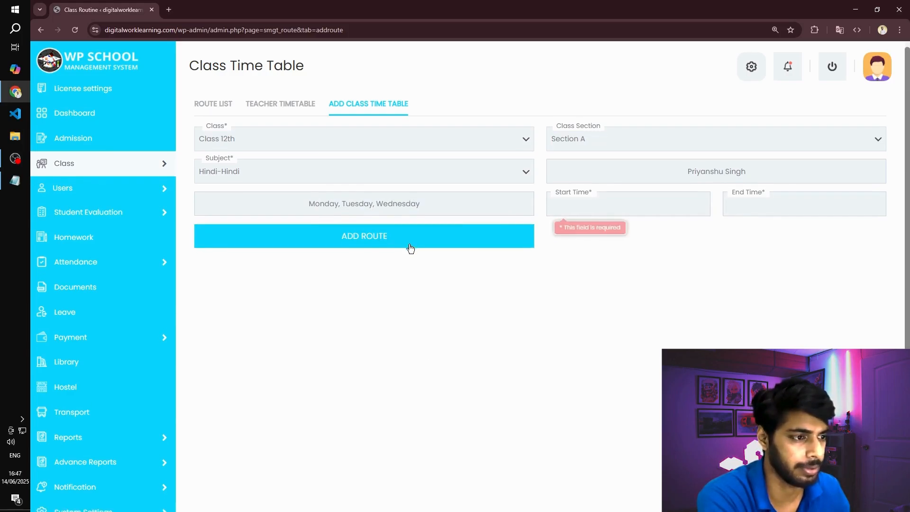
# - Set the start time to 12:00 PM and the end time to 1:00 PM, and add the route
pyautogui.click(612, 141)
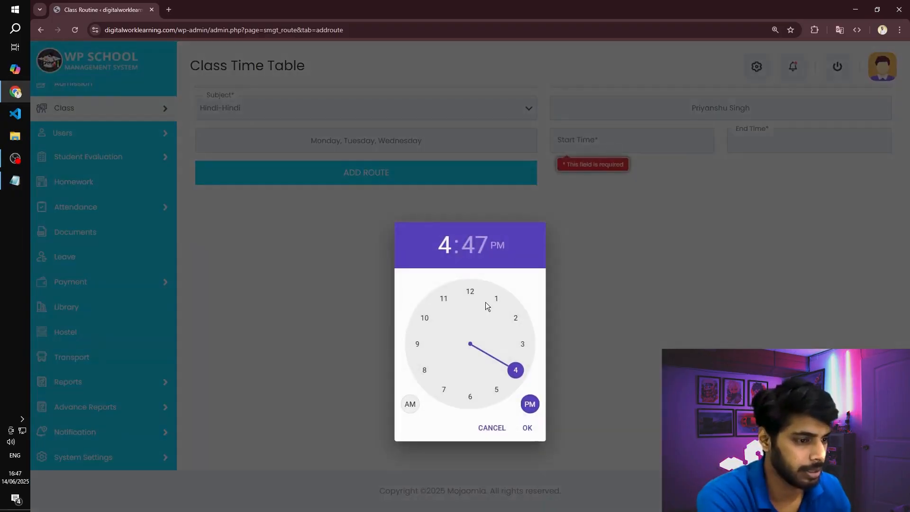
pyautogui.click(470, 292)
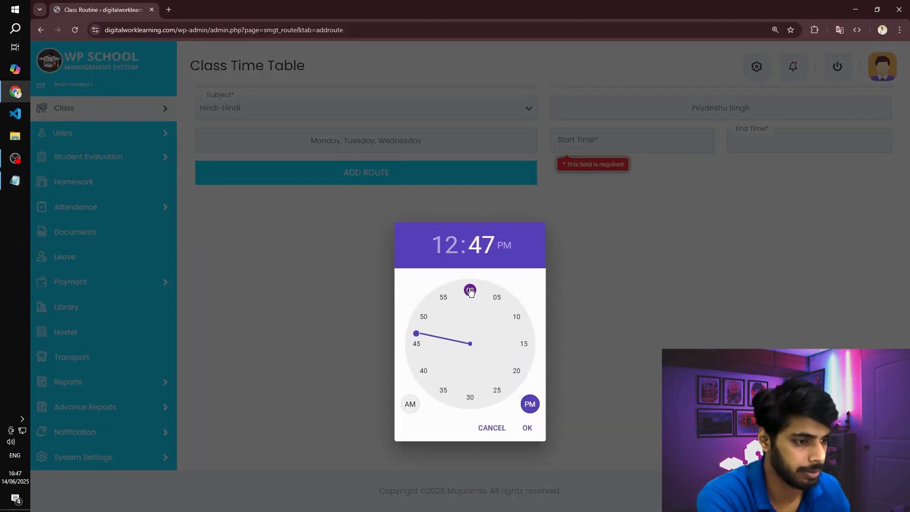
pyautogui.click(471, 291)
pyautogui.click(529, 428)
pyautogui.click(752, 142)
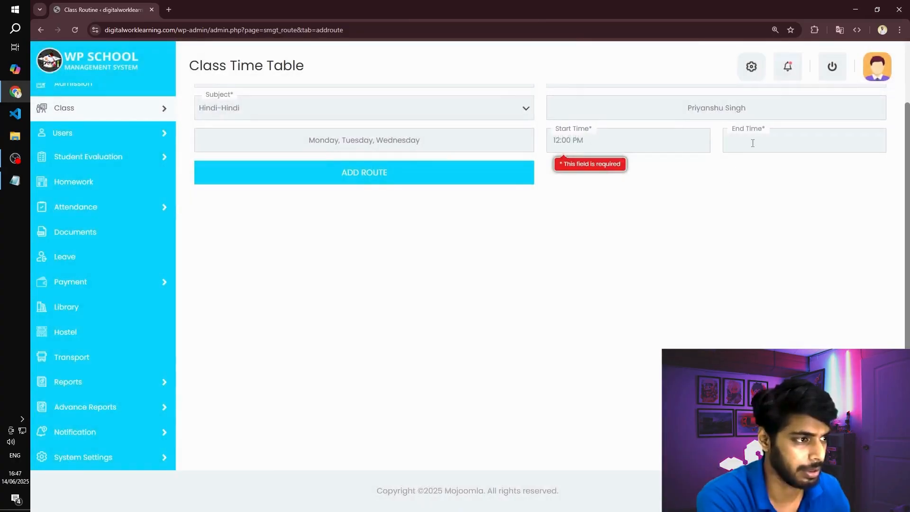
pyautogui.click(494, 296)
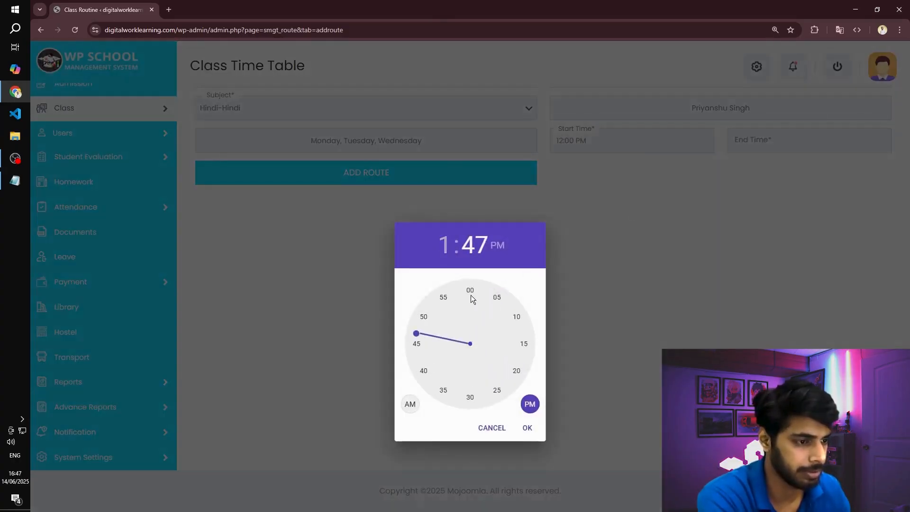
pyautogui.click(468, 293)
pyautogui.click(471, 291)
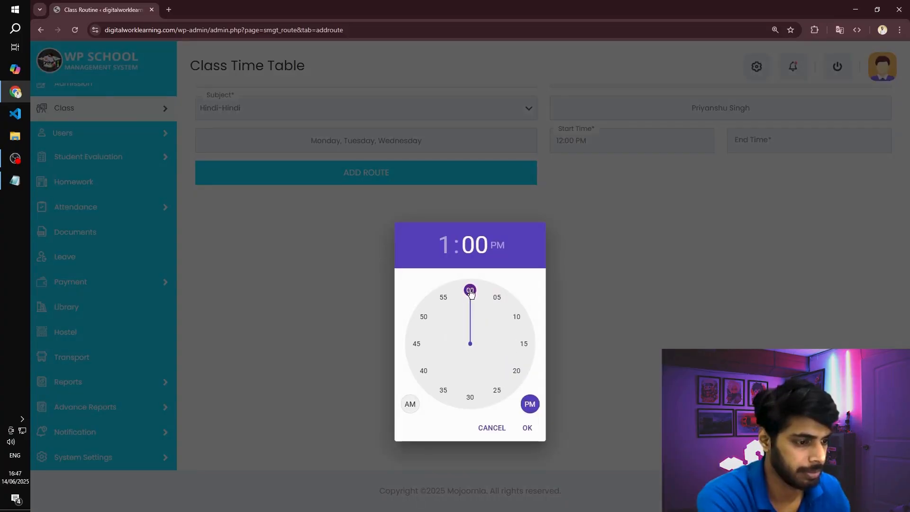
pyautogui.click(528, 428)
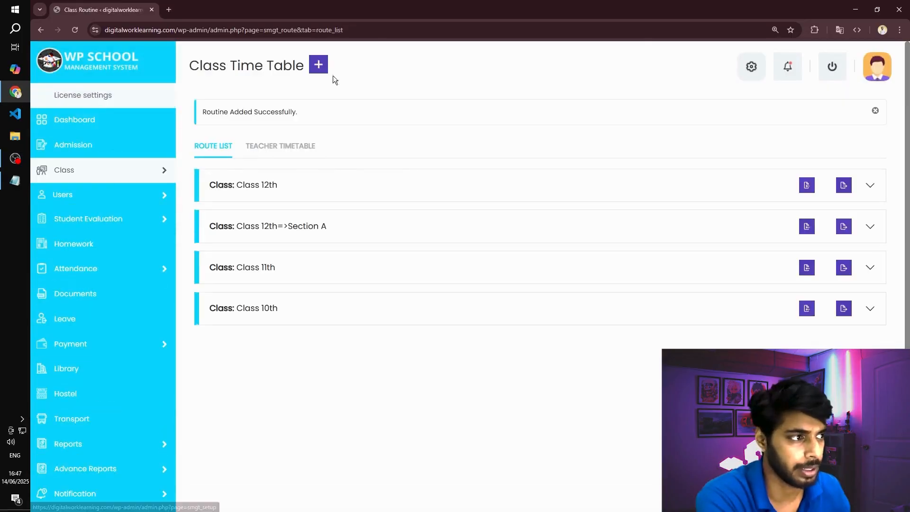
# - Log out of the administrator account and open the School Management Login Page
pyautogui.click(833, 69)
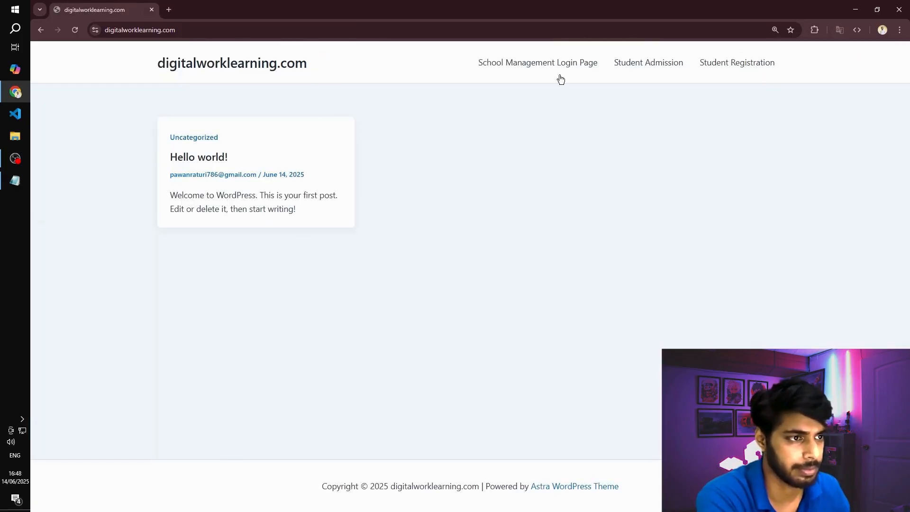
pyautogui.click(526, 66)
pyautogui.click(211, 169)
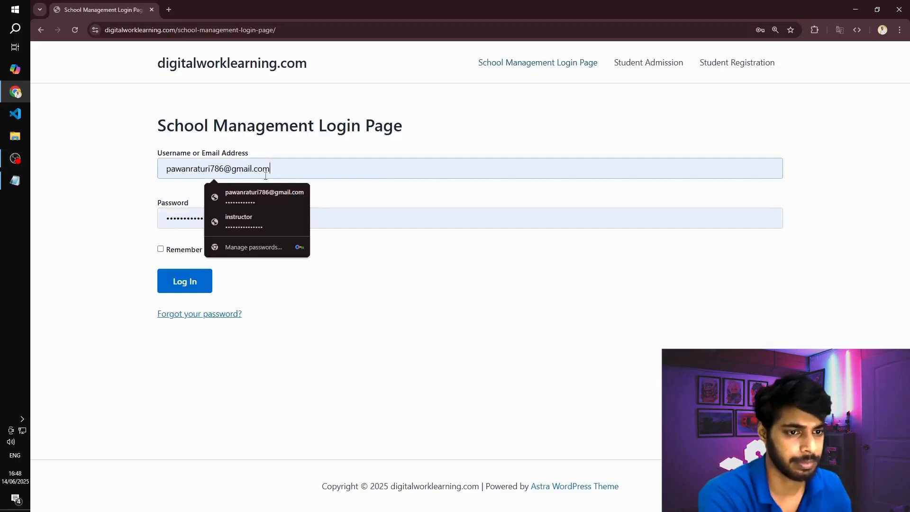
# - Replace the login page's username with the student's email copied from the Credentials file in Notepad
pyautogui.moveTo(254, 169); pyautogui.dragTo(268, 169)
pyautogui.hotkey('ctrl', 'a')
pyautogui.hotkey('alt', 'Tab')
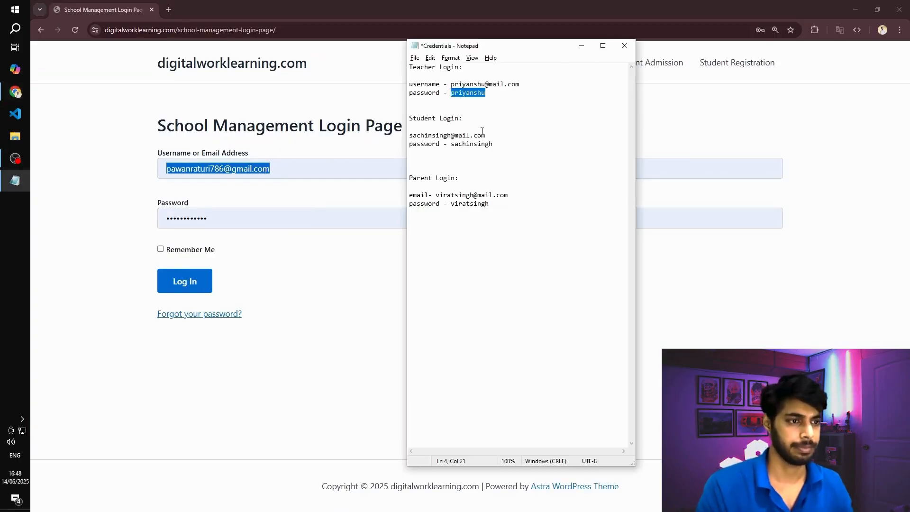
pyautogui.doubleClick(423, 133)
pyautogui.click(423, 133)
pyautogui.press('ctrl')
pyautogui.doubleClick(423, 133)
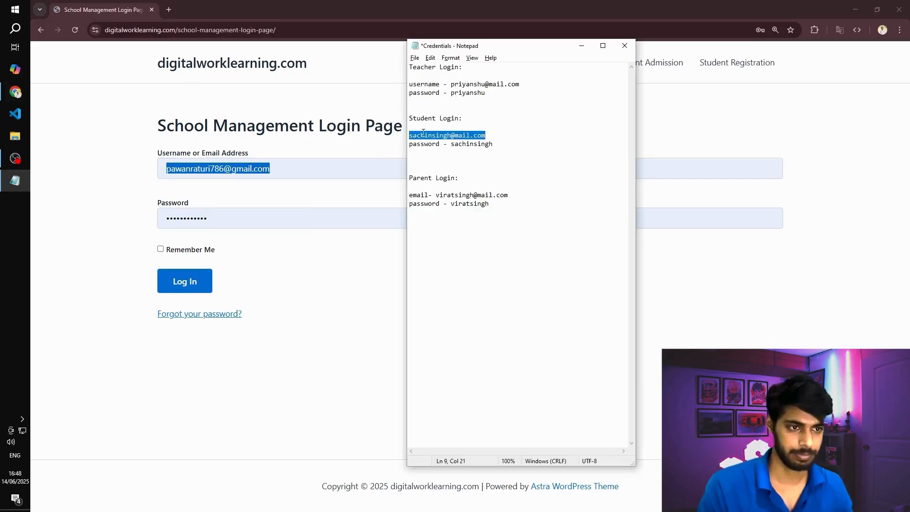
pyautogui.hotkey('ctrl', 'c')
pyautogui.hotkey('alt', 'Tab')
pyautogui.hotkey('ctrl', 'v')
pyautogui.hotkey('alt', 'Tab')
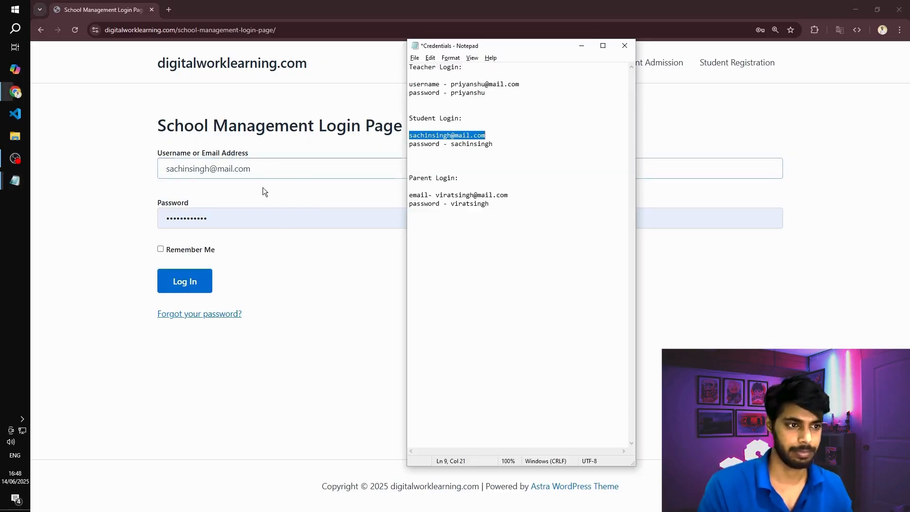
# - Copy the student's password from the Credentials file into the password field, log in, and dismiss the password warning
pyautogui.doubleClick(455, 146)
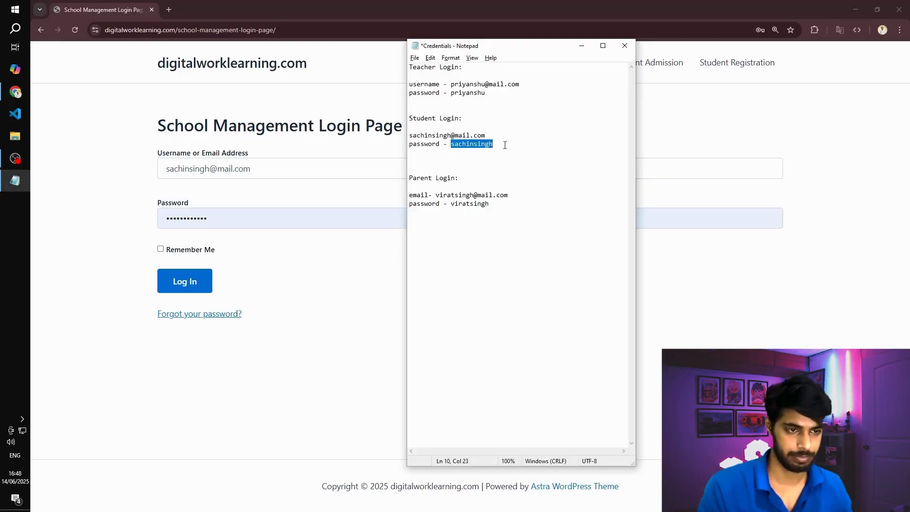
pyautogui.hotkey('ctrl', 'c')
pyautogui.hotkey('alt', 'Tab')
pyautogui.press('Tab')
pyautogui.hotkey('ctrl', 'v')
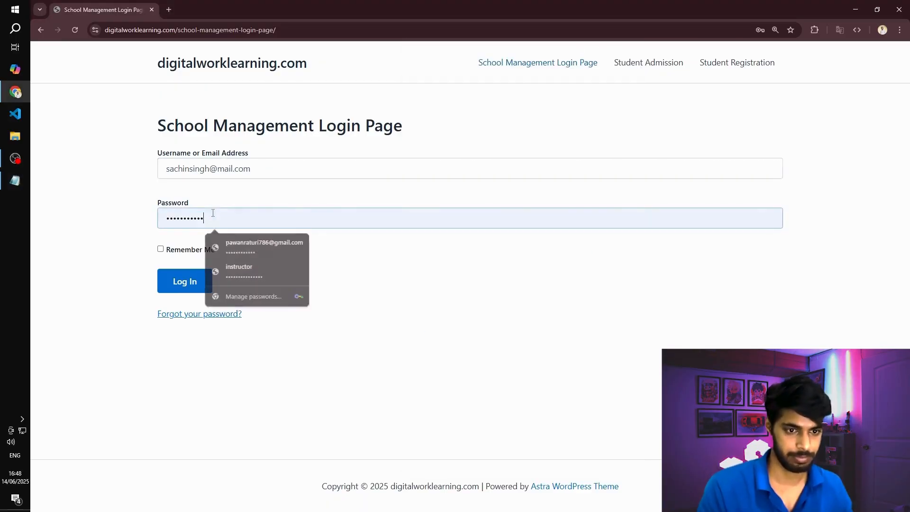
pyautogui.click(178, 284)
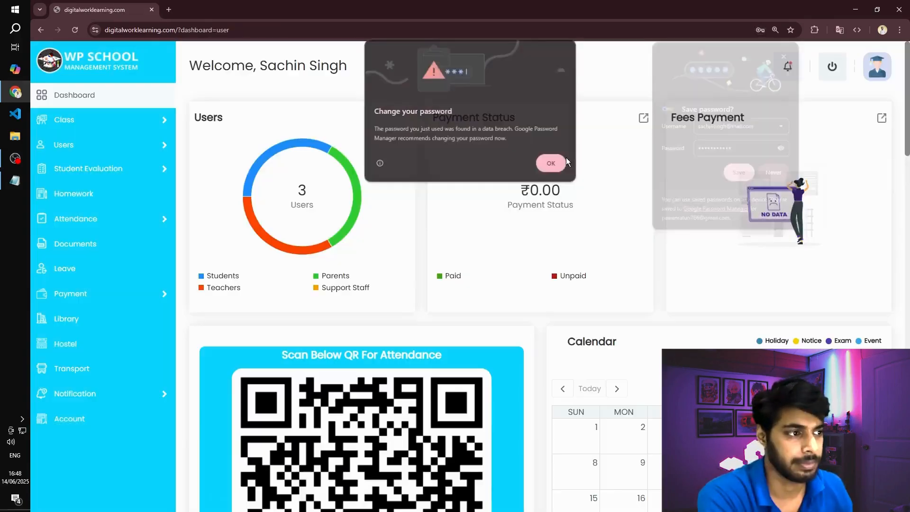
pyautogui.click(564, 162)
pyautogui.click(772, 175)
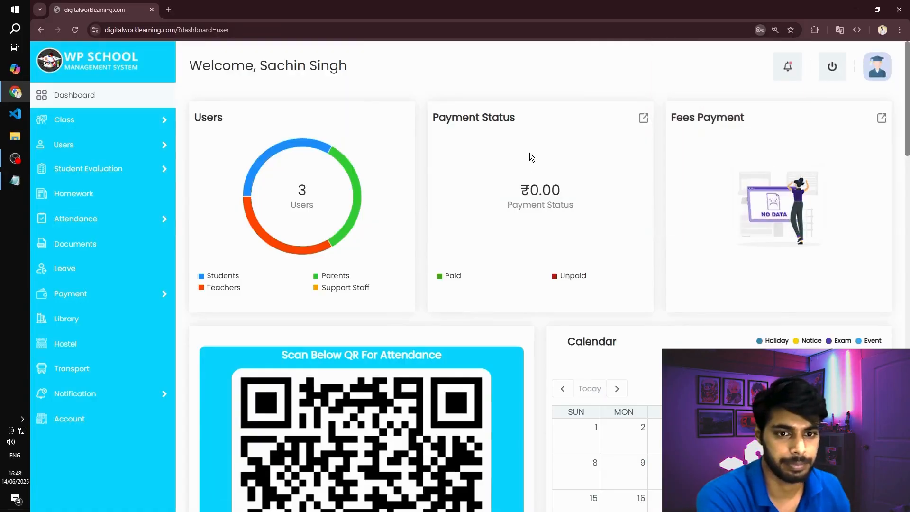
# - Check the Class 12th Section A schedule in the student's Class Routine
pyautogui.moveTo(59, 147)
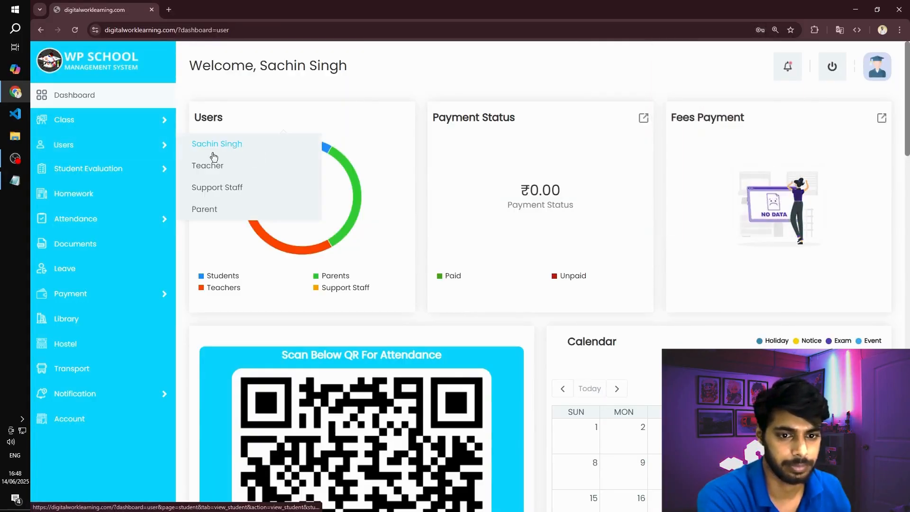
pyautogui.moveTo(88, 122)
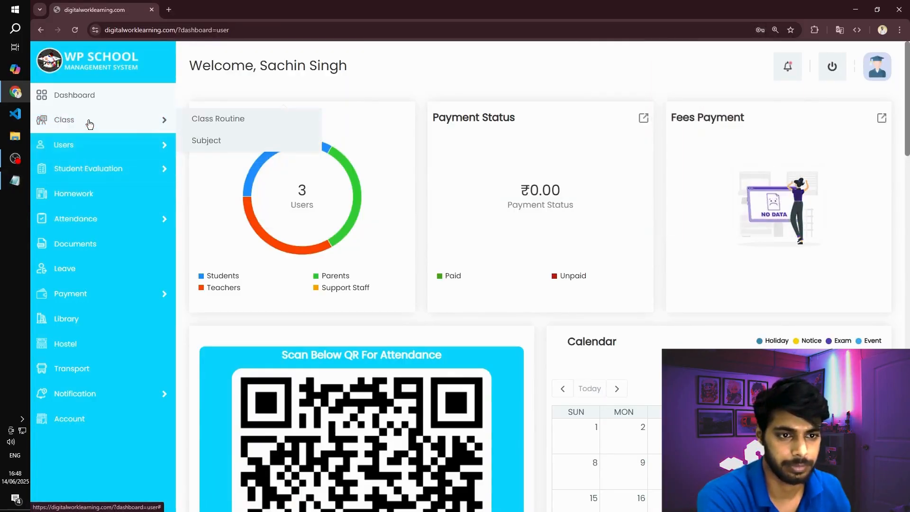
pyautogui.click(199, 122)
pyautogui.click(242, 119)
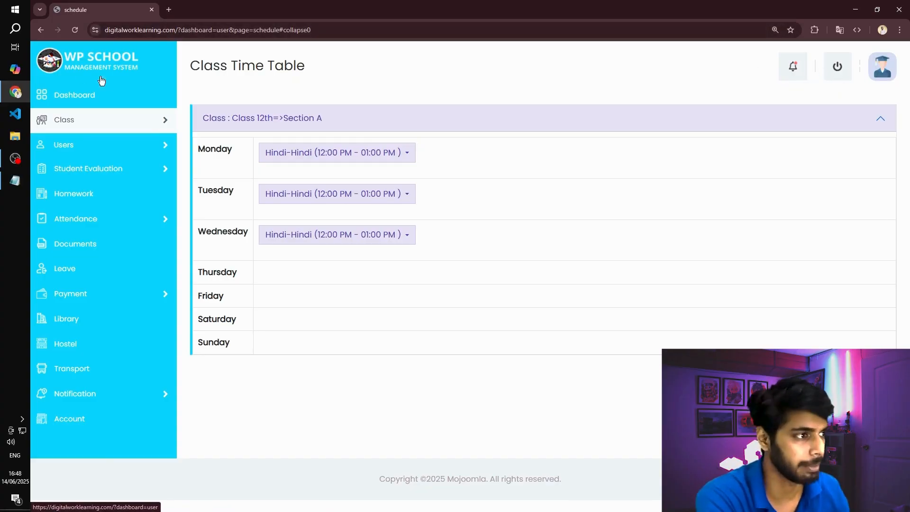
# - Log out of the student account and log in to digitalworklearning.com/wp-admin with the saved administrator credentials
pyautogui.click(878, 72)
pyautogui.click(832, 109)
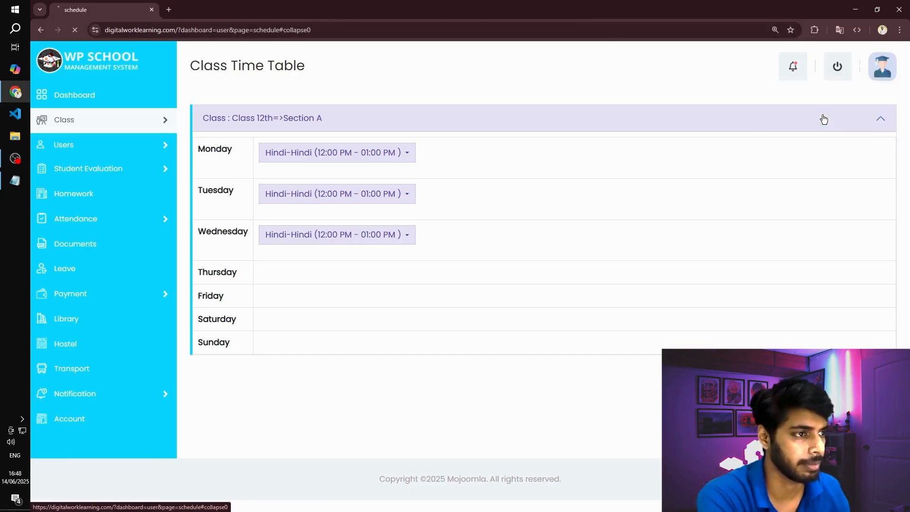
pyautogui.click(186, 27)
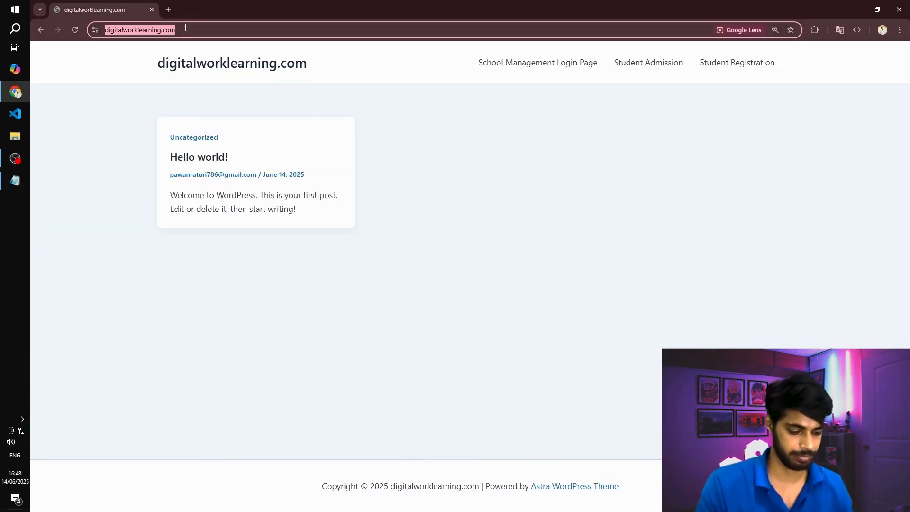
pyautogui.press('Right')
pyautogui.write('wp-admin')
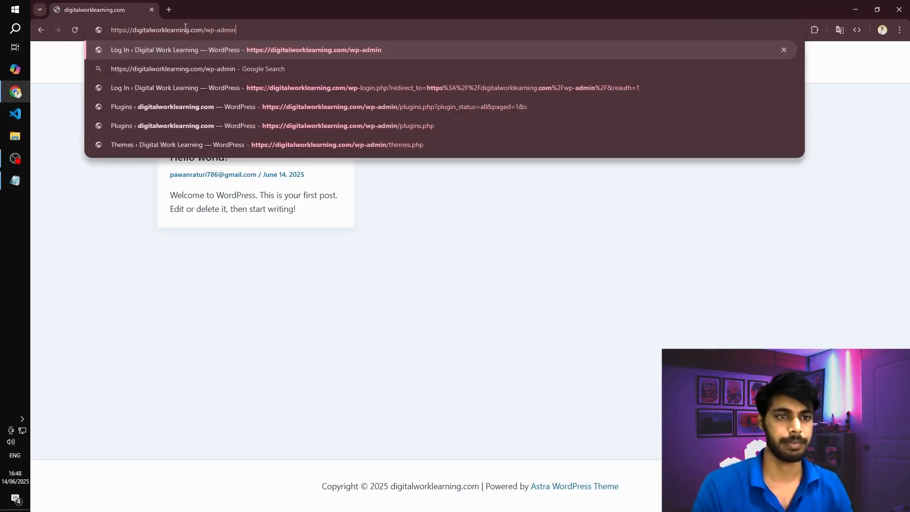
pyautogui.press('Return')
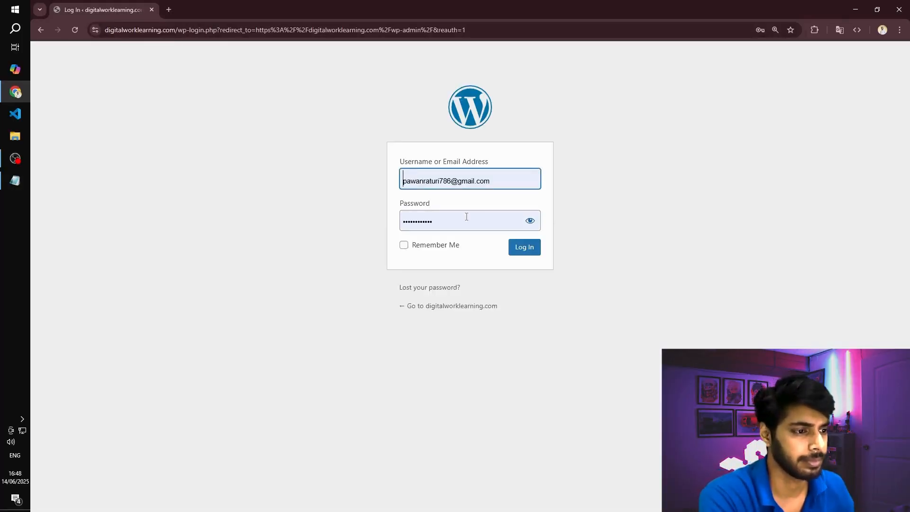
pyautogui.click(524, 247)
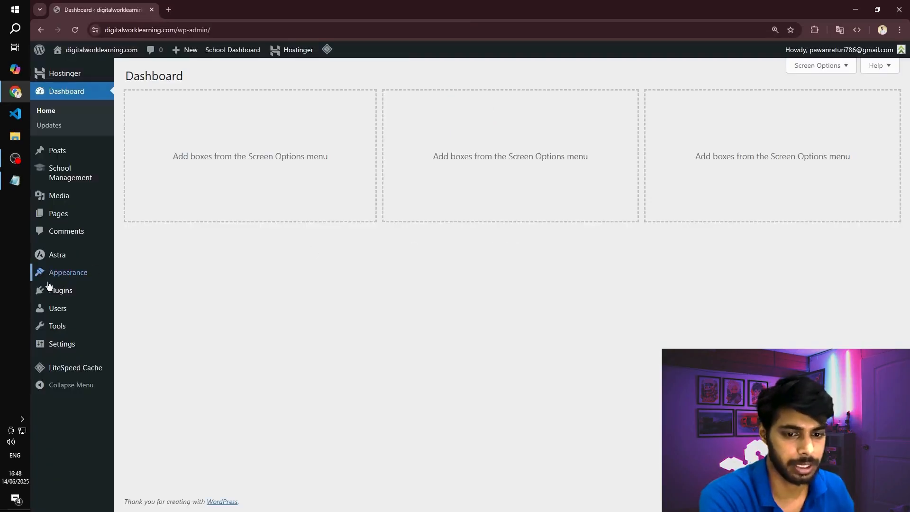
# - Search the plugins available to add for "elementor"
pyautogui.click(54, 290)
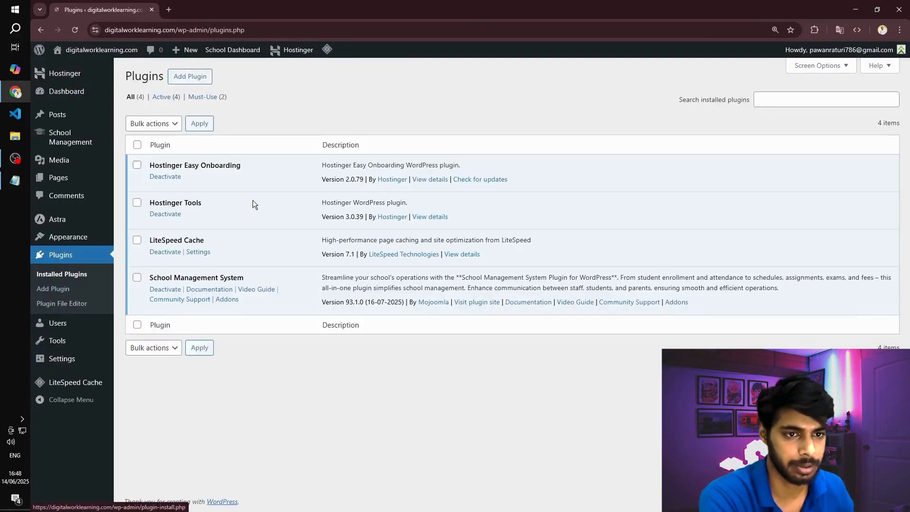
pyautogui.click(209, 79)
pyautogui.click(720, 107)
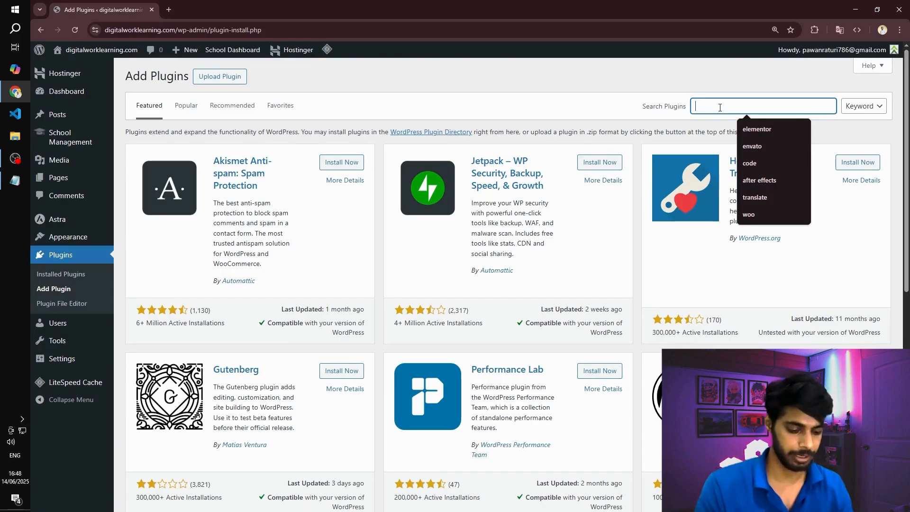
pyautogui.write('elme')
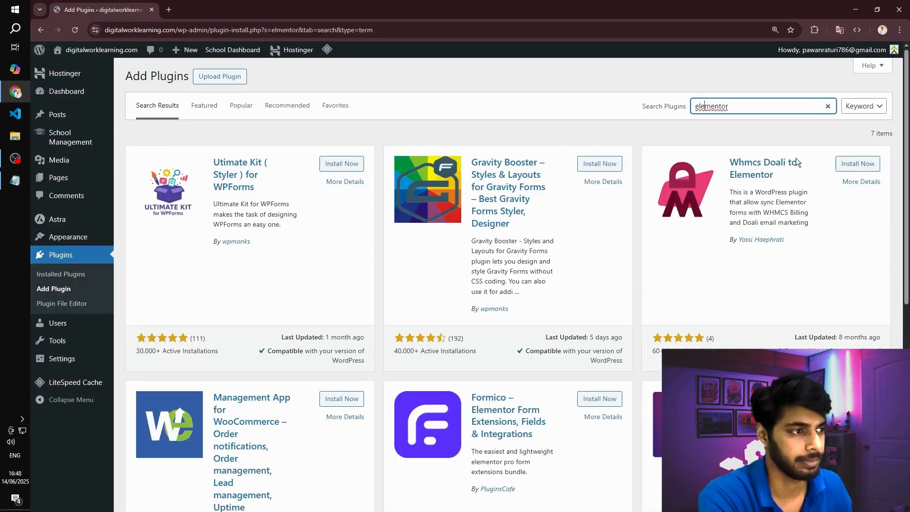
pyautogui.scroll(-1, 682, 247)
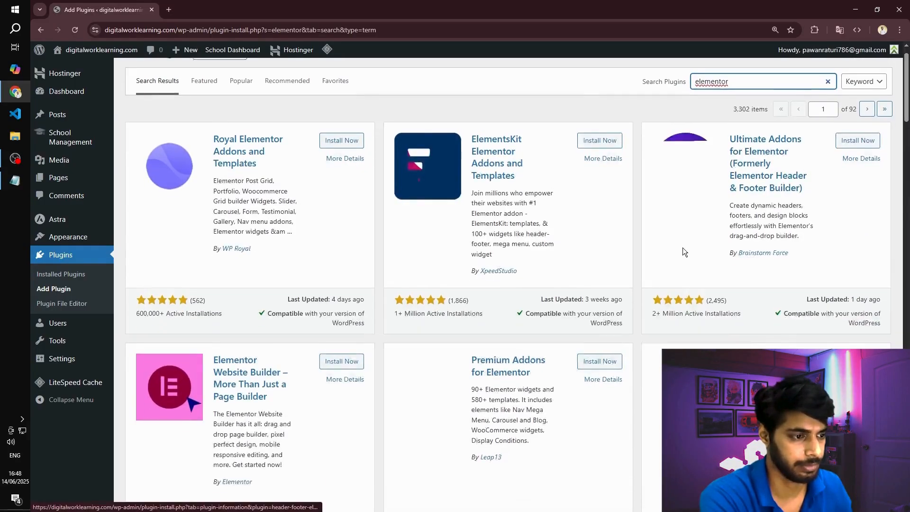
# - Install and activate the Elementor Website Builder plugin from the search results
pyautogui.scroll(-1, 683, 247)
pyautogui.click(340, 292)
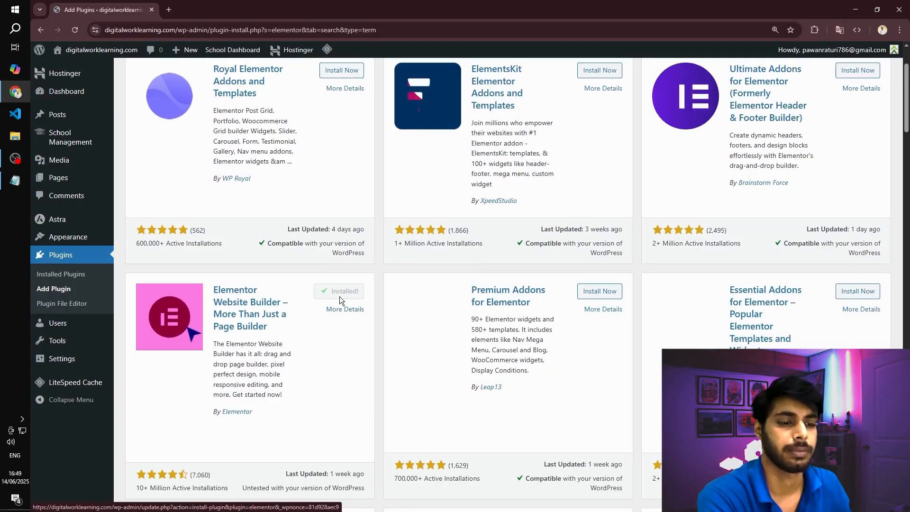
pyautogui.click(340, 298)
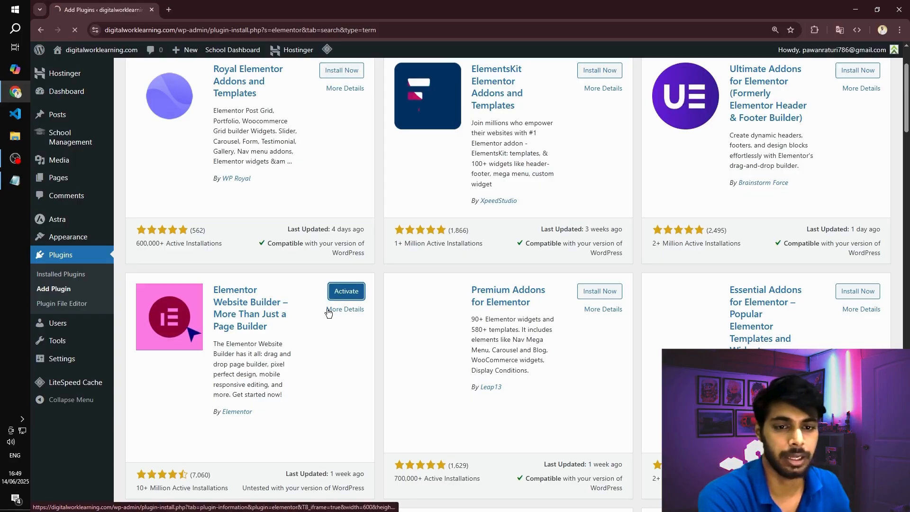
# - Add a new page titled Home, dismissing the editor's welcome guide, and save it as a draft
pyautogui.moveTo(97, 189)
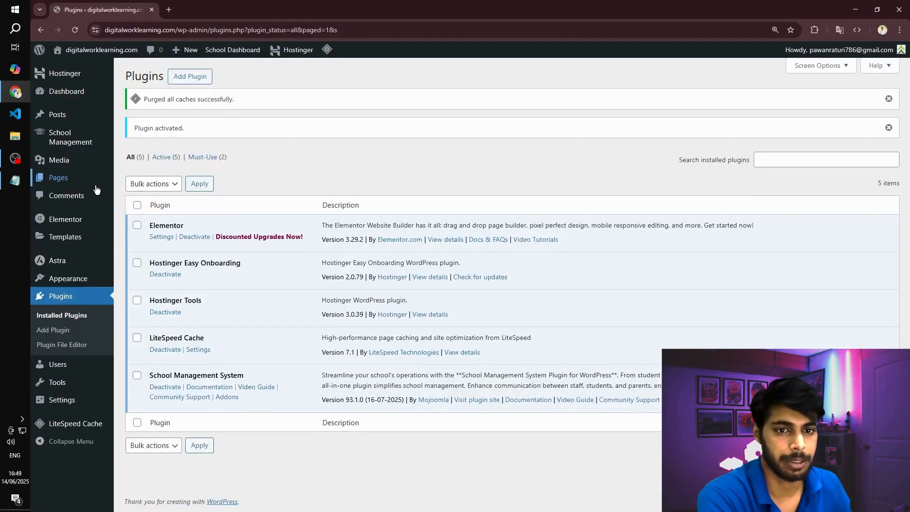
pyautogui.click(62, 180)
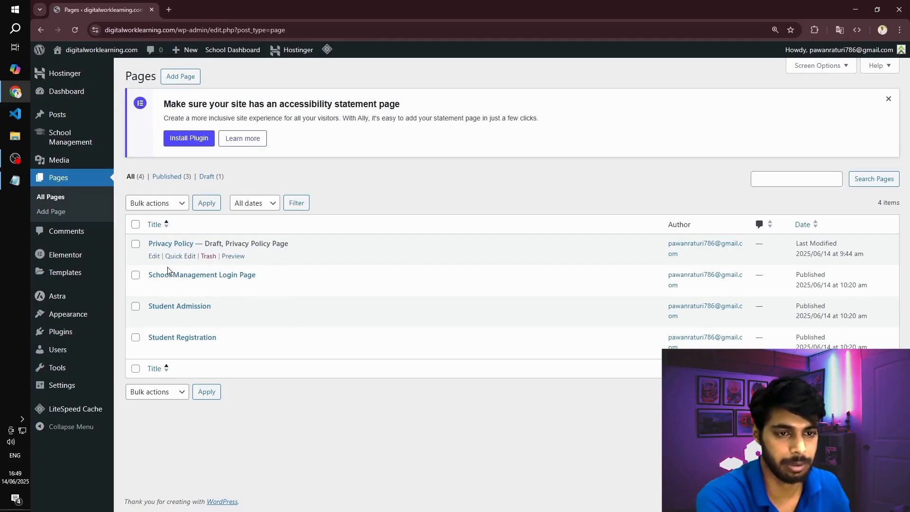
pyautogui.click(182, 77)
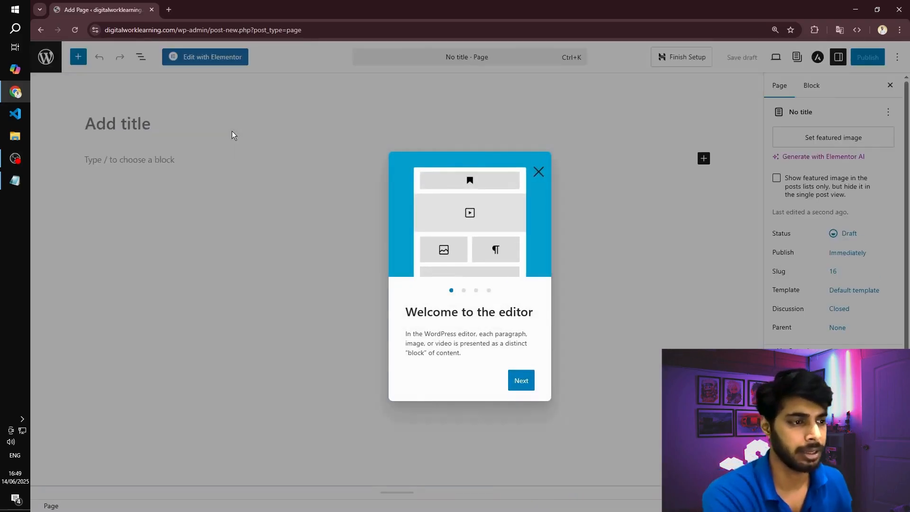
pyautogui.click(538, 171)
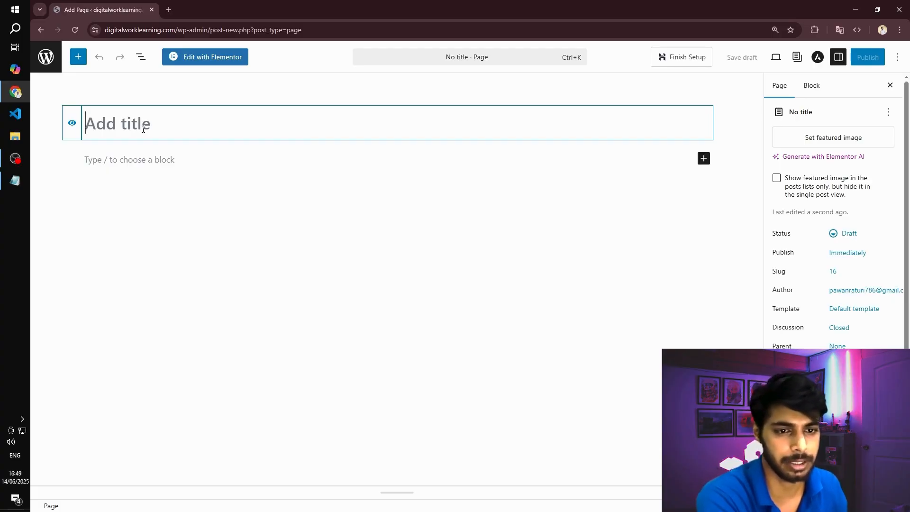
pyautogui.write('Home')
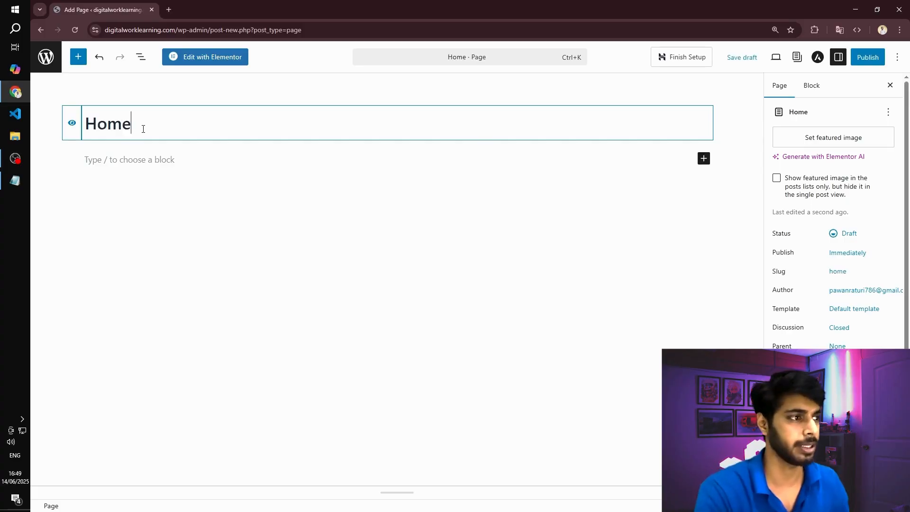
pyautogui.click(753, 58)
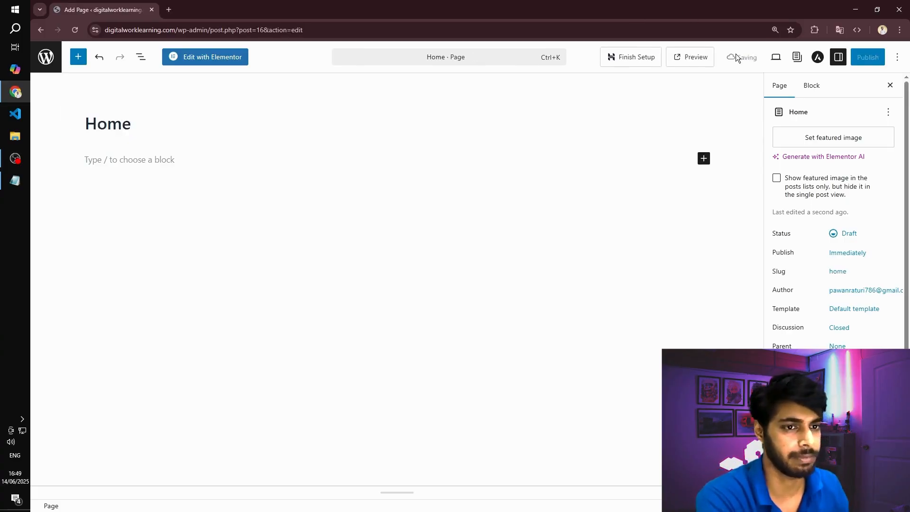
# - Open the Home page in Elementor and upload the skoola university school template kit ZIP from Downloads
pyautogui.click(192, 57)
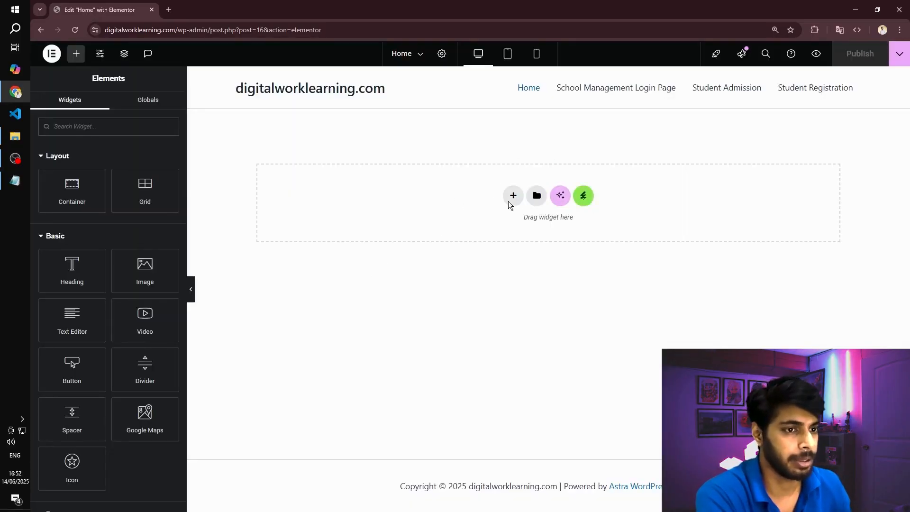
pyautogui.click(584, 196)
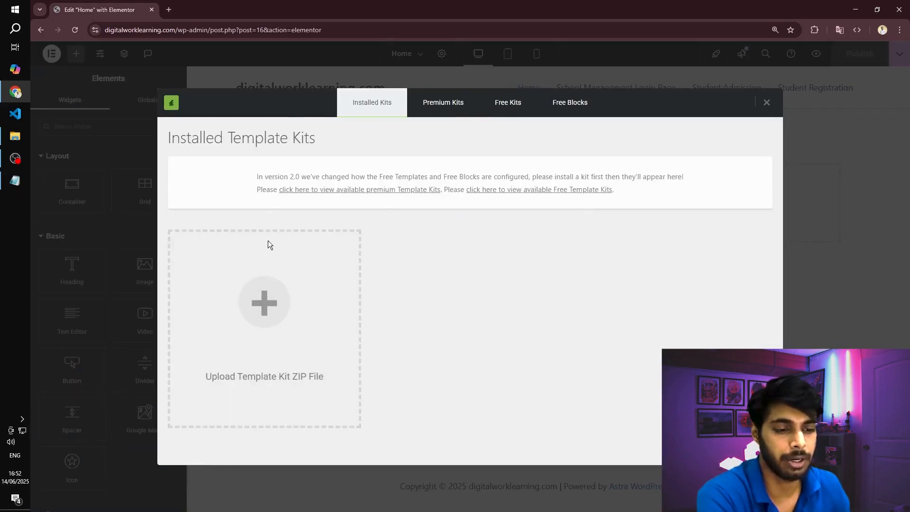
pyautogui.click(264, 306)
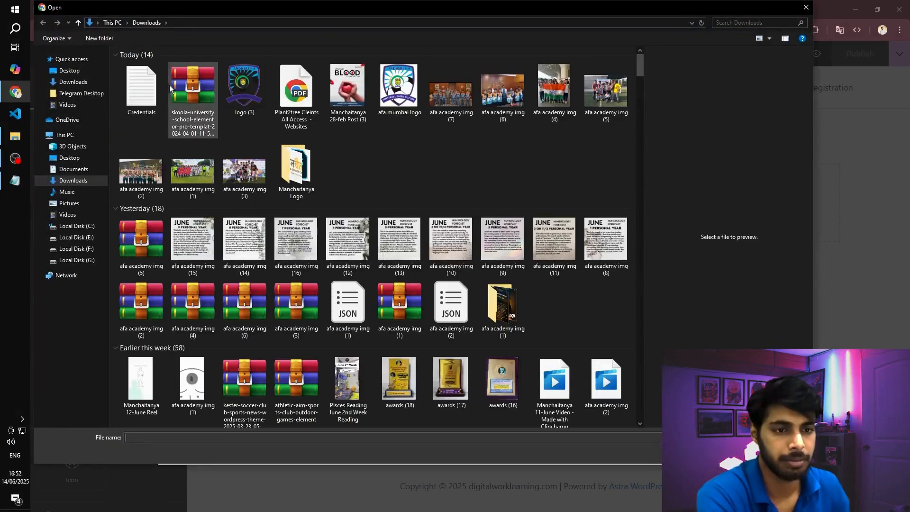
pyautogui.doubleClick(169, 84)
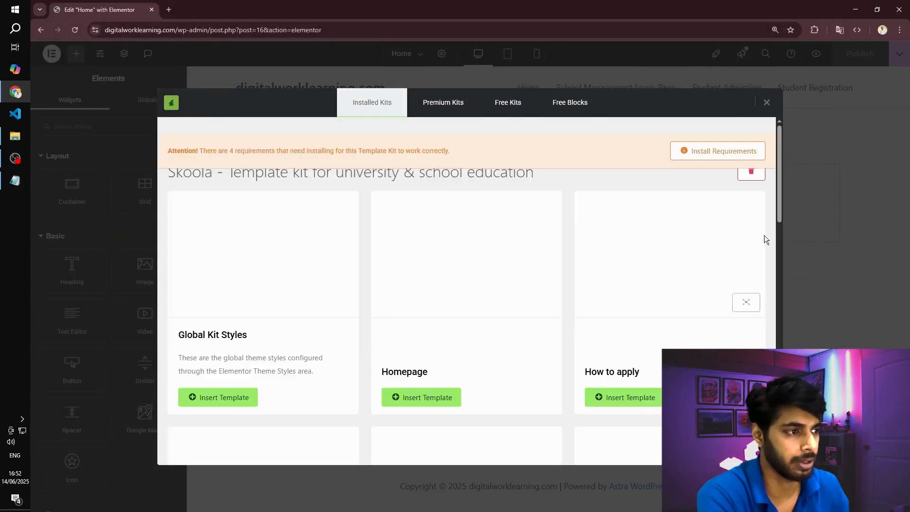
# - Install all the Skoola kit's missing requirements: ElementsKit Lite, Skyboot Custom Icons, and Elementor's default color and typography schemes
pyautogui.click(711, 152)
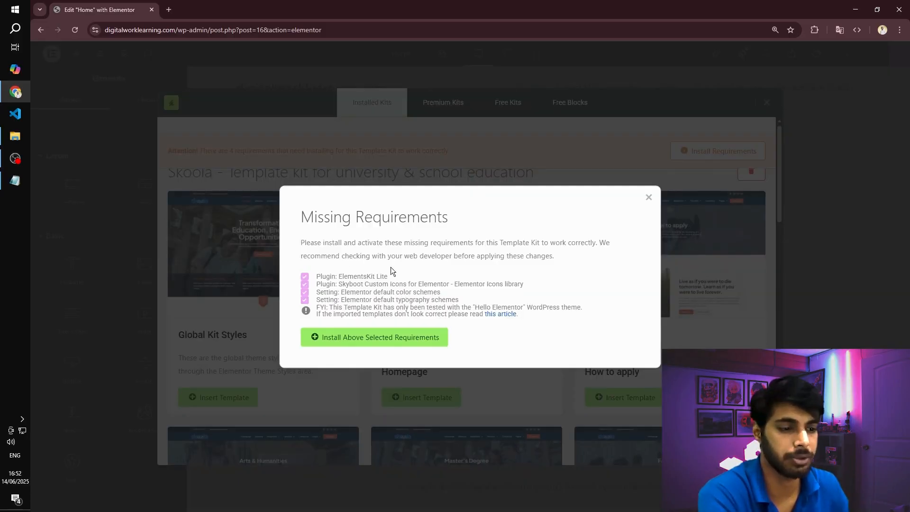
pyautogui.click(367, 343)
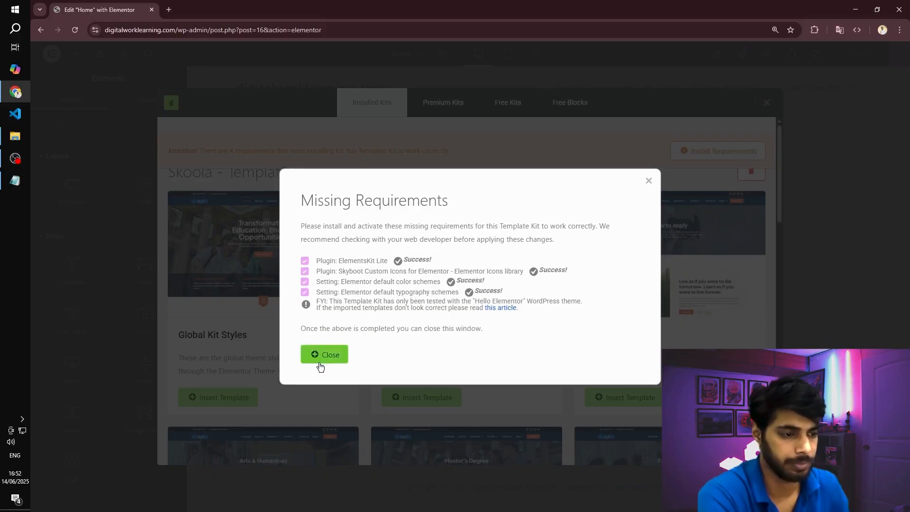
pyautogui.click(321, 354)
pyautogui.scroll(-2, 436, 328)
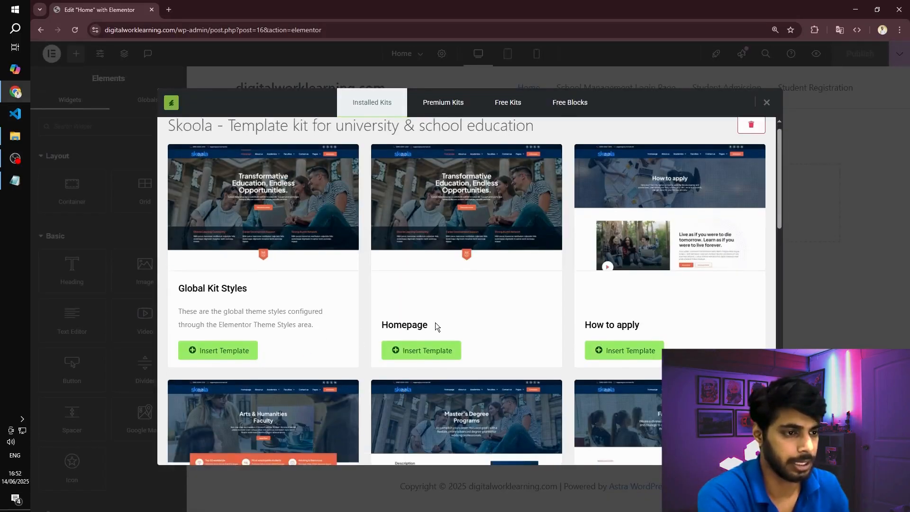
# - Hide the Home page's title in its page settings and publish the change
pyautogui.scroll(2, 448, 195)
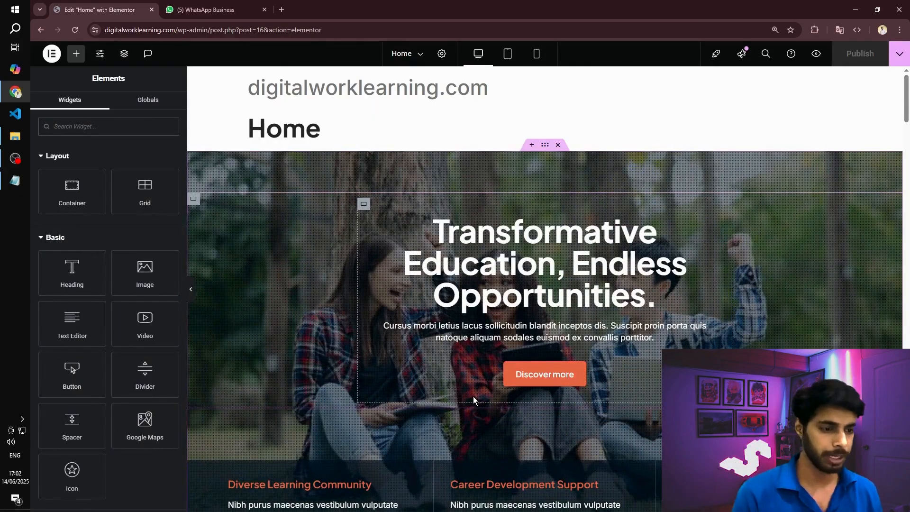
pyautogui.scroll(-1, 318, 117)
pyautogui.scroll(1, 319, 116)
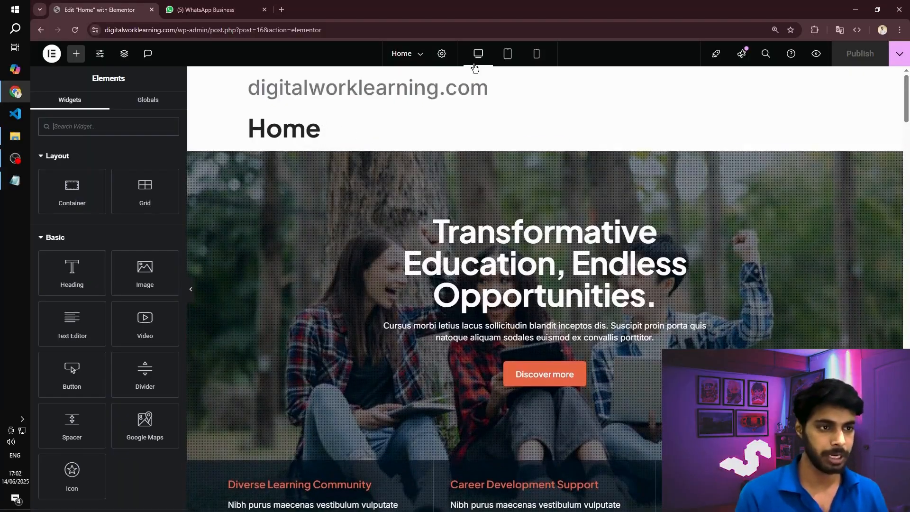
pyautogui.click(442, 55)
pyautogui.scroll(-1, 134, 239)
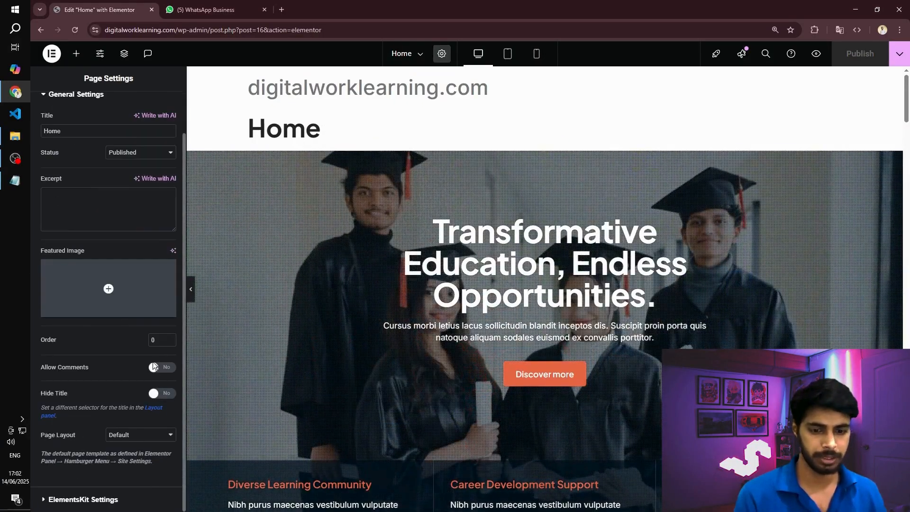
pyautogui.click(162, 394)
pyautogui.scroll(-3, 354, 142)
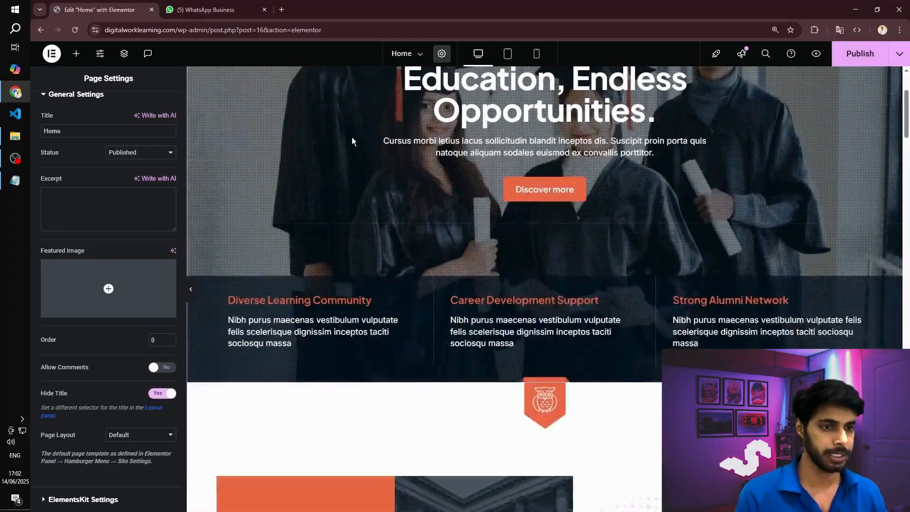
pyautogui.scroll(3, 354, 142)
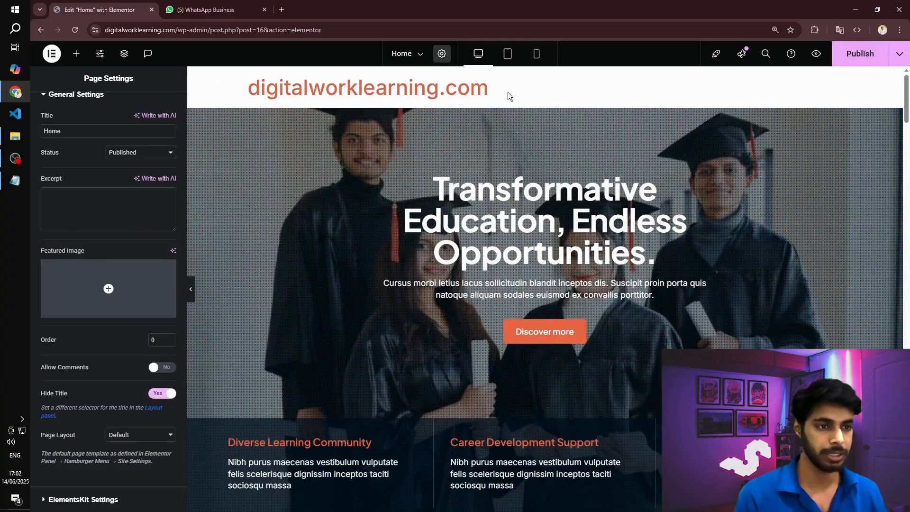
pyautogui.scroll(-10, 648, 191)
pyautogui.scroll(10, 647, 191)
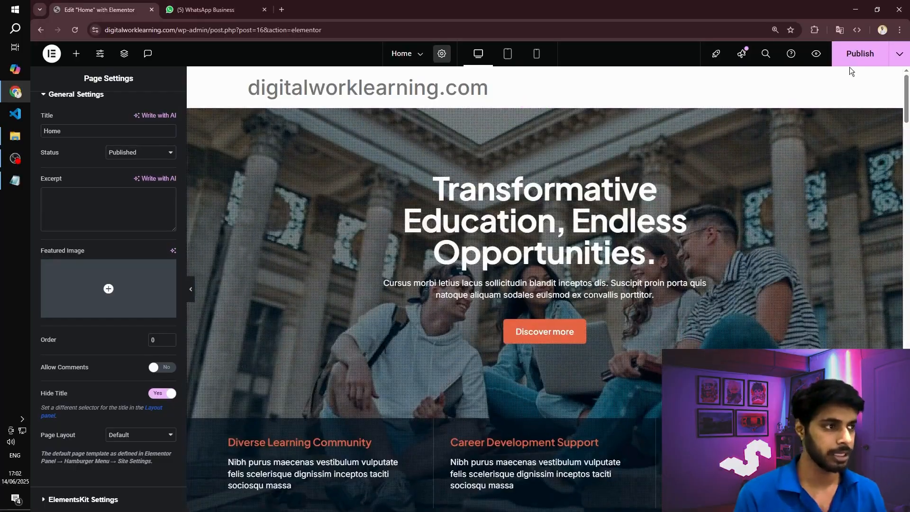
pyautogui.click(851, 60)
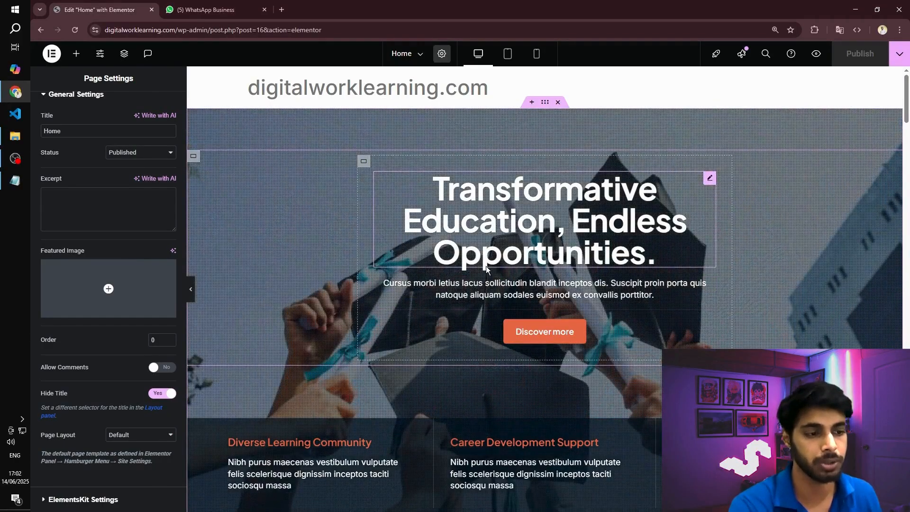
# - Look through the Home page's sections down to the end and exit Elementor to the WordPress pages list
pyautogui.scroll(-15, 459, 301)
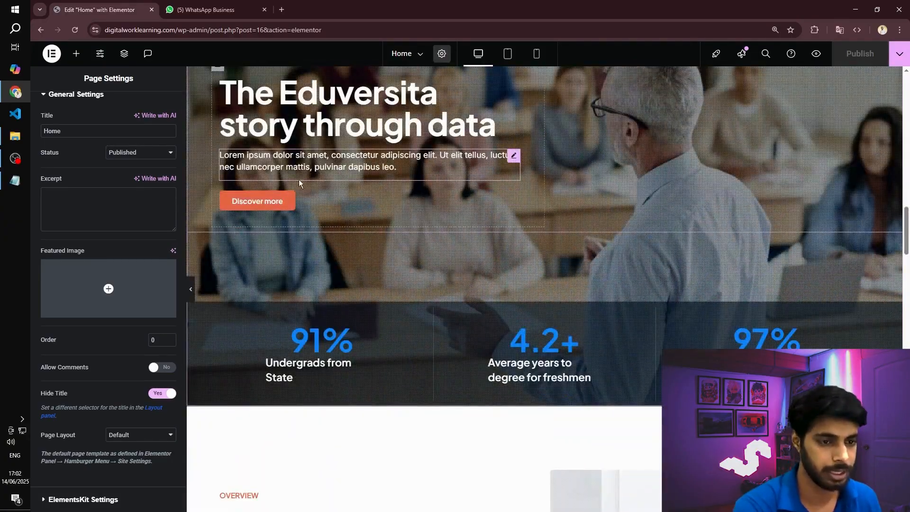
pyautogui.scroll(-3, 327, 175)
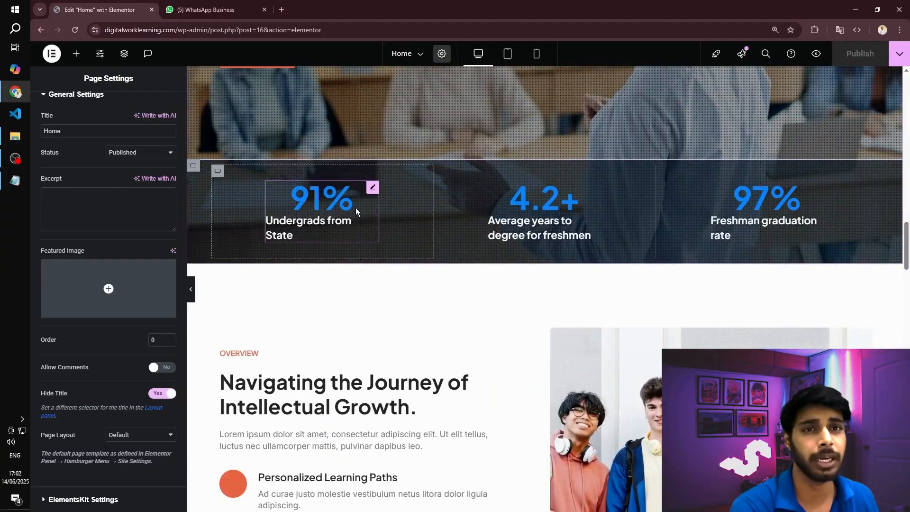
pyautogui.scroll(-20, 384, 245)
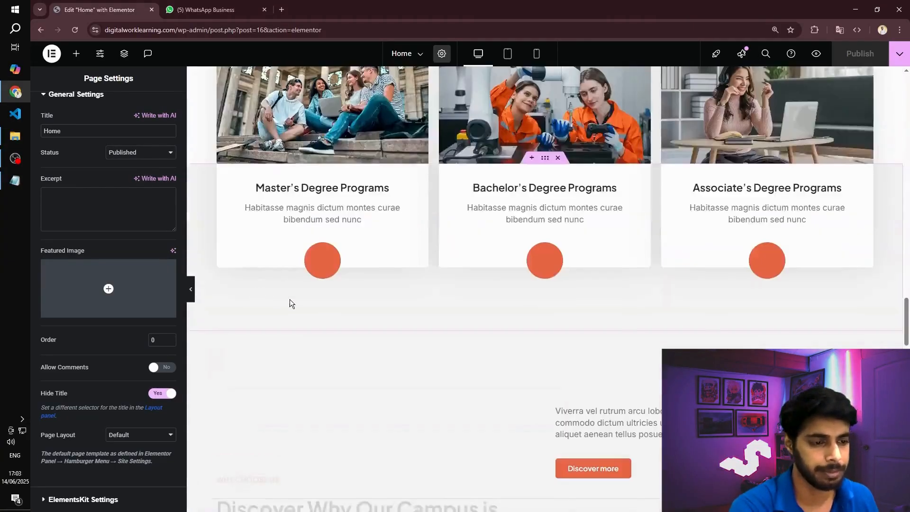
pyautogui.scroll(-12, 314, 308)
pyautogui.scroll(10, 313, 313)
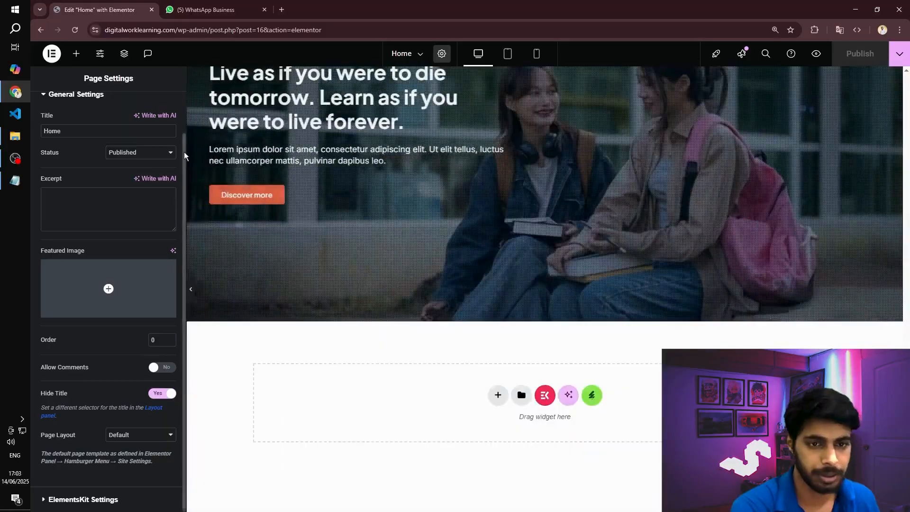
pyautogui.scroll(2, 384, 245)
pyautogui.click(51, 53)
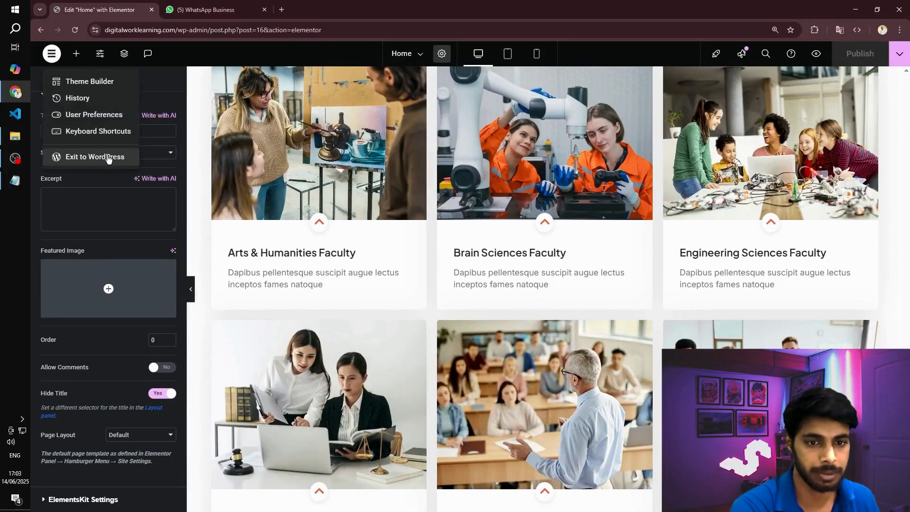
pyautogui.click(106, 156)
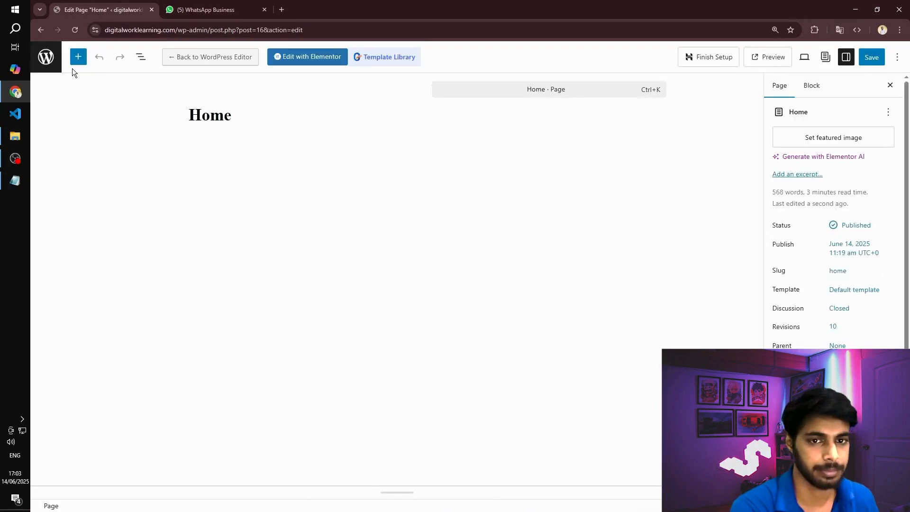
pyautogui.click(40, 59)
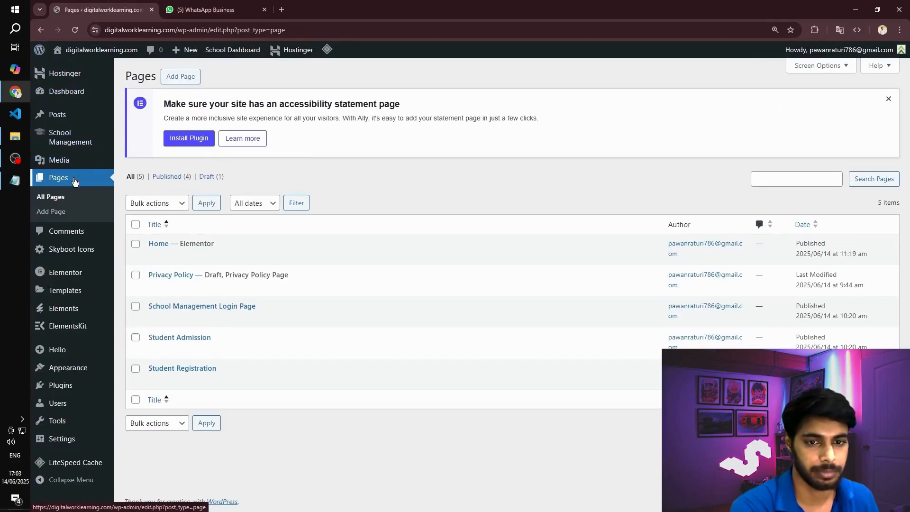
# - Open the Skoola - Header template for editing from Theme Builder and inspect the settings of its logo image and menu
pyautogui.moveTo(76, 277)
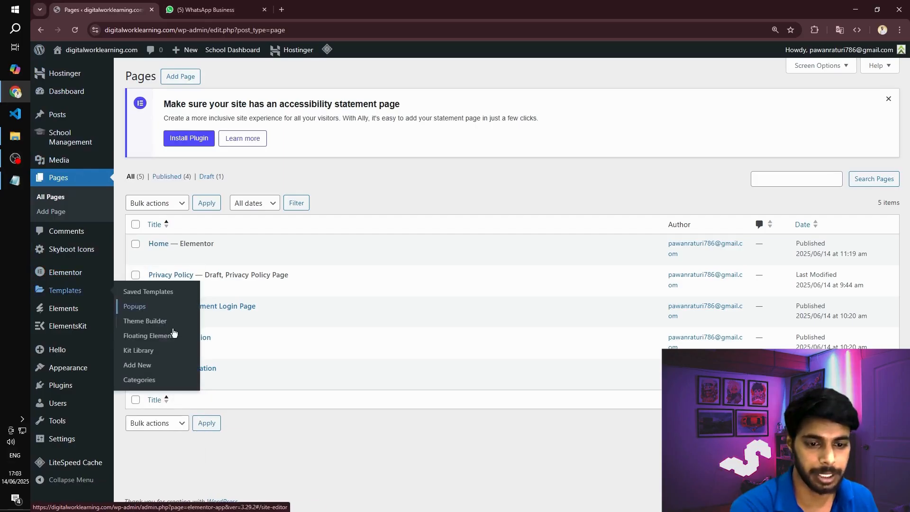
pyautogui.click(153, 322)
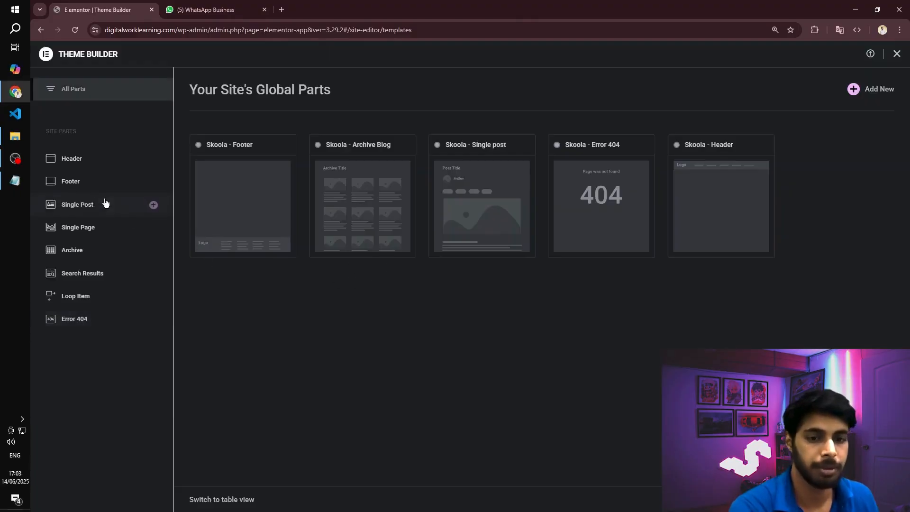
pyautogui.click(80, 161)
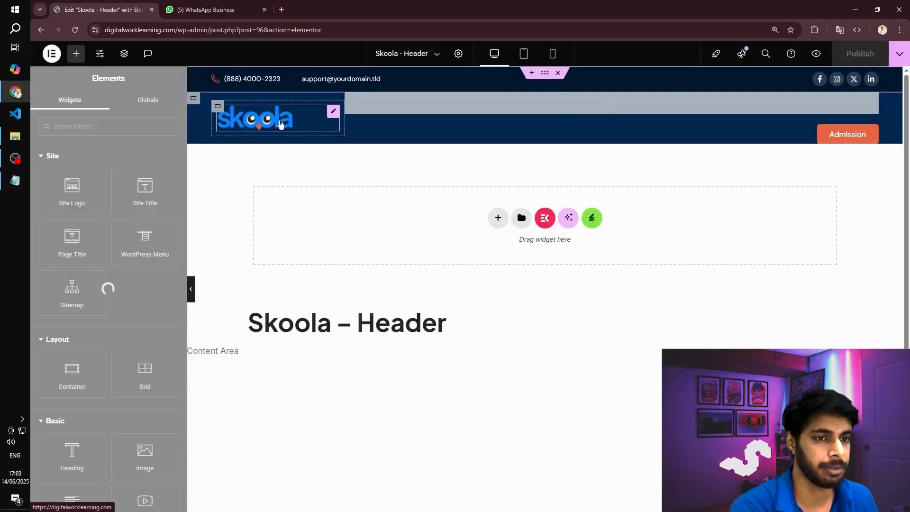
pyautogui.click(280, 124)
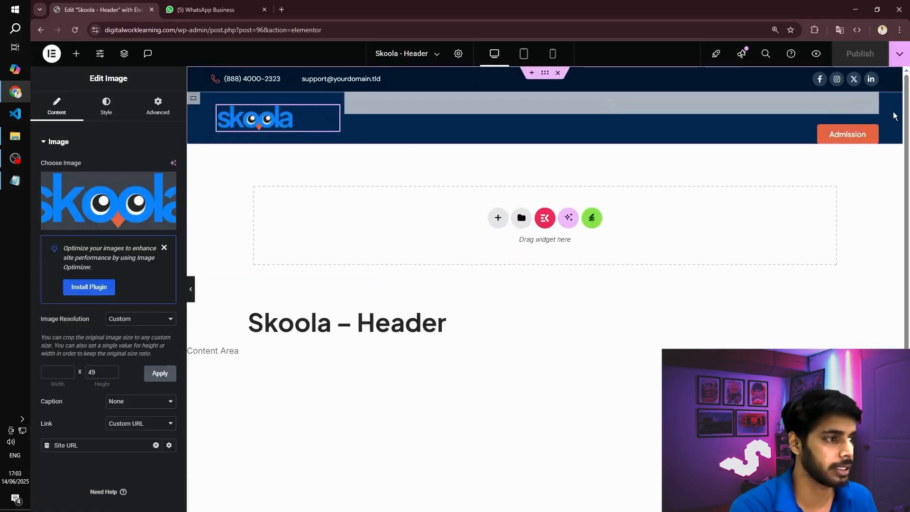
pyautogui.click(468, 113)
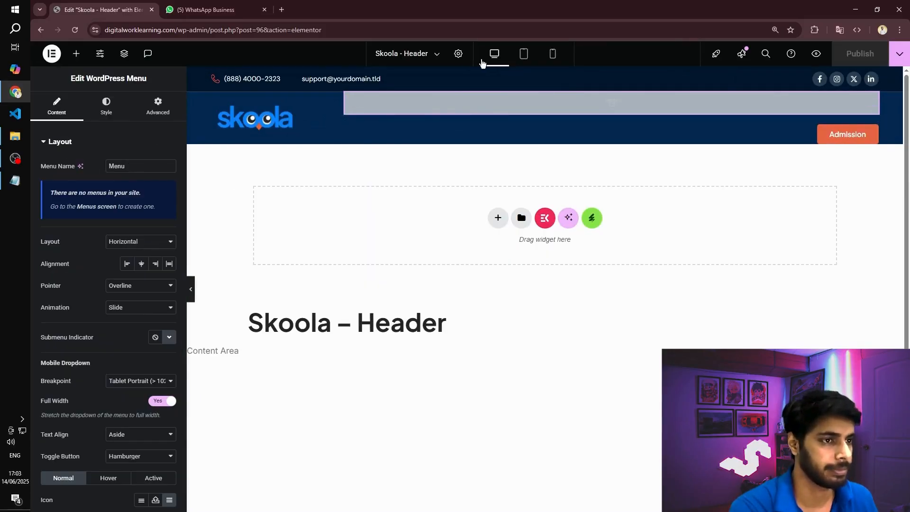
# - Add a display condition that includes the Entire Site to the Skoola - Header template and save it
pyautogui.click(899, 54)
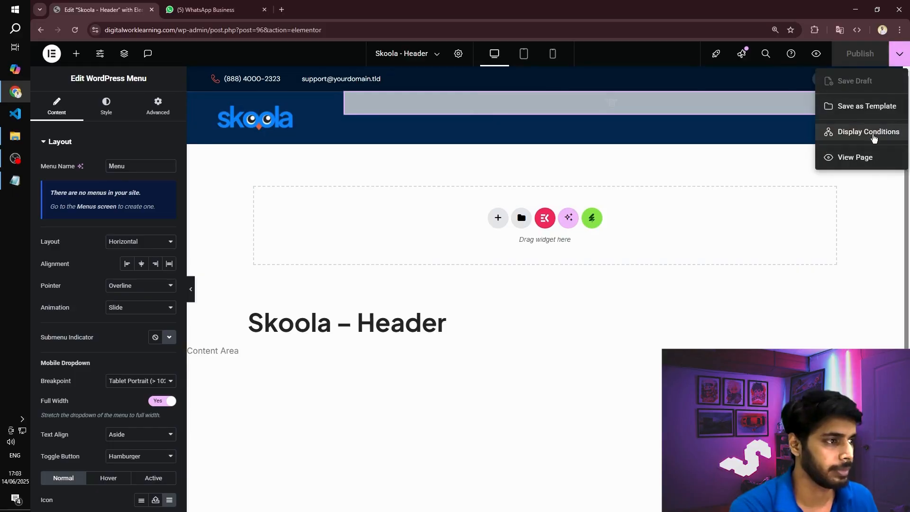
pyautogui.click(875, 138)
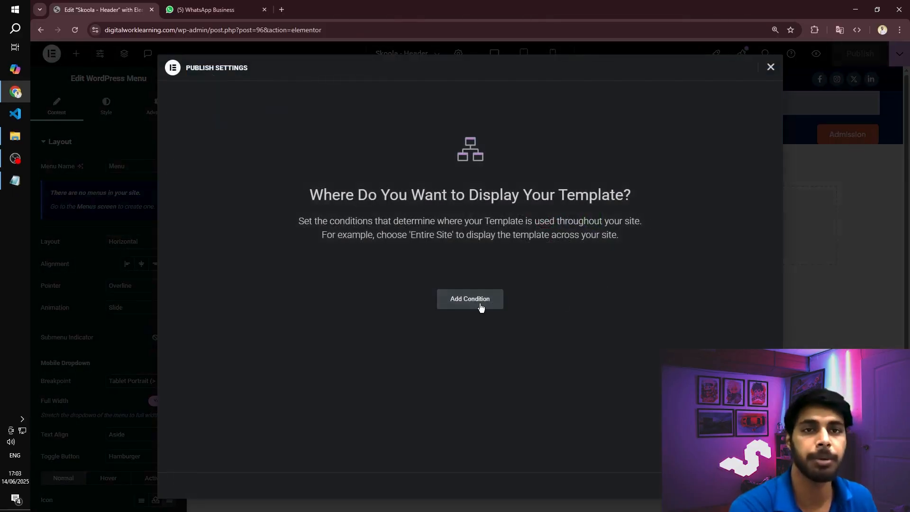
pyautogui.click(480, 307)
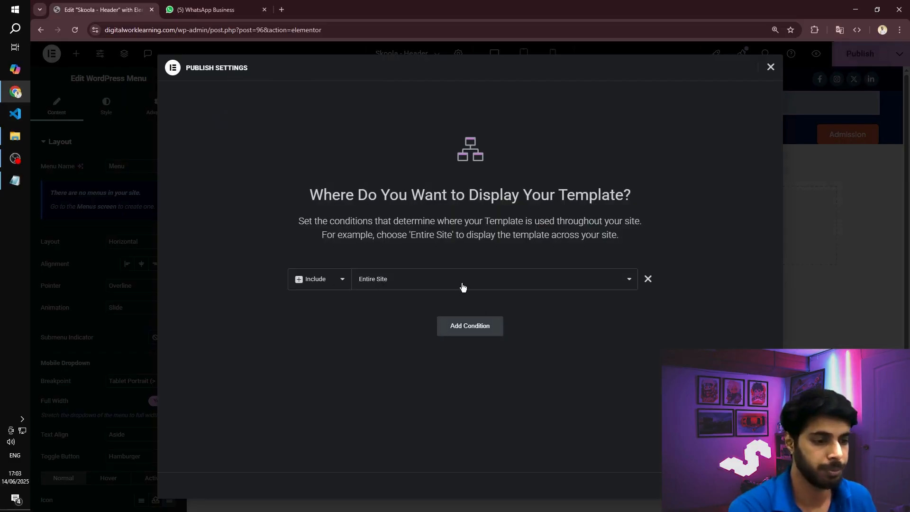
pyautogui.click(750, 485)
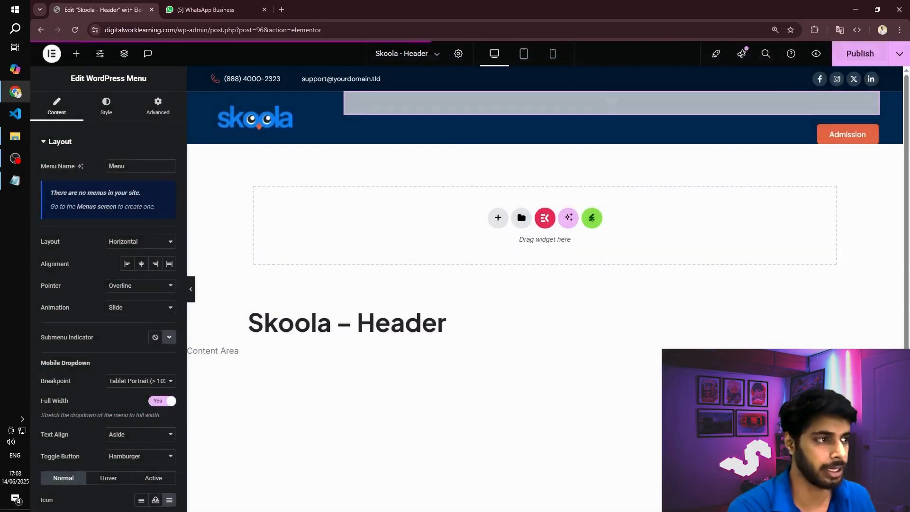
# - Open digitalworklearning.com in a new browser tab to check the header on the live site
pyautogui.click(283, 15)
pyautogui.write('dig')
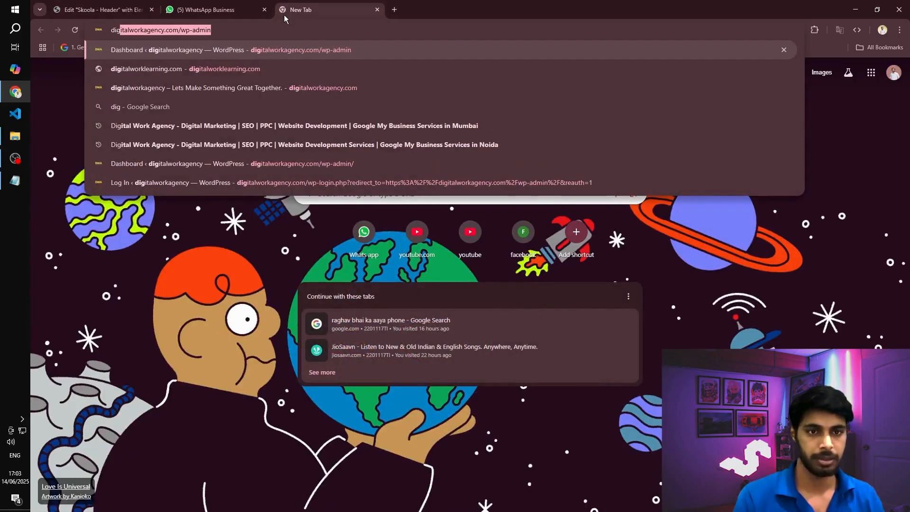
pyautogui.write('italworklea')
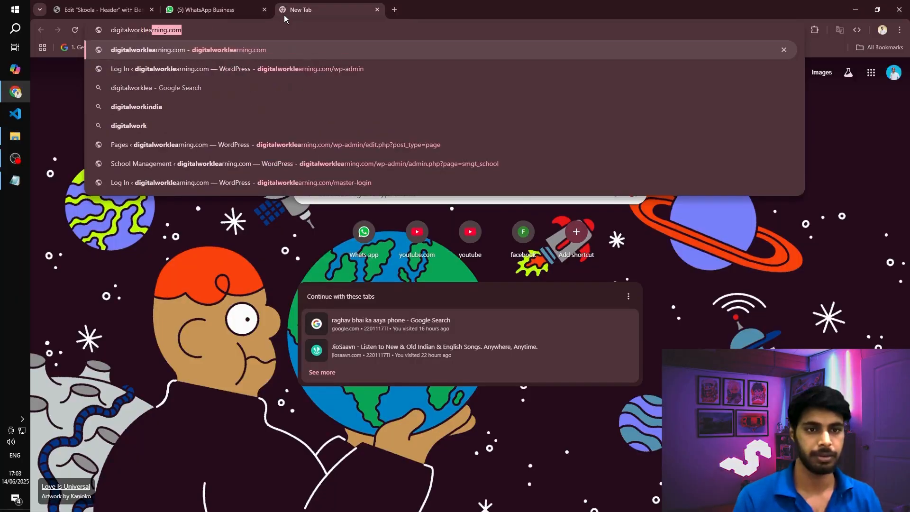
pyautogui.press('Return')
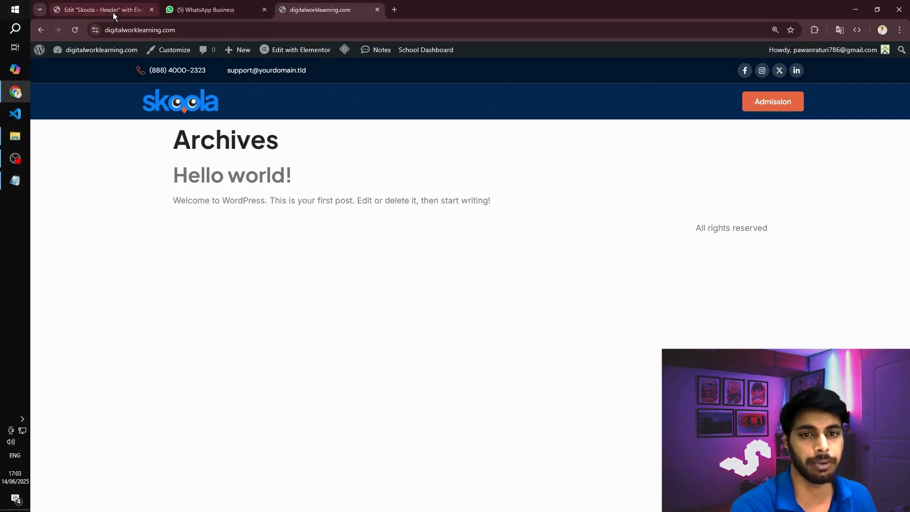
# - Return to the header template, exit Elementor to WordPress and open the Menus page
pyautogui.click(72, 5)
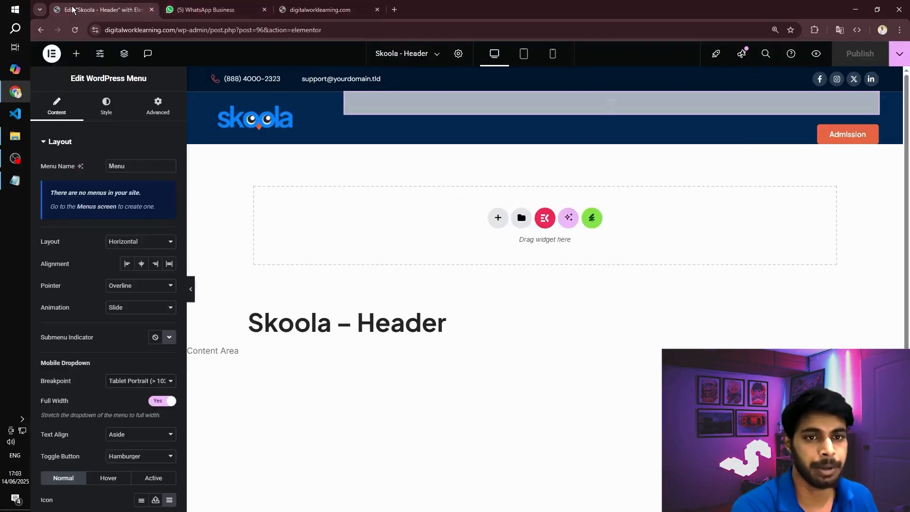
pyautogui.click(51, 53)
pyautogui.click(76, 156)
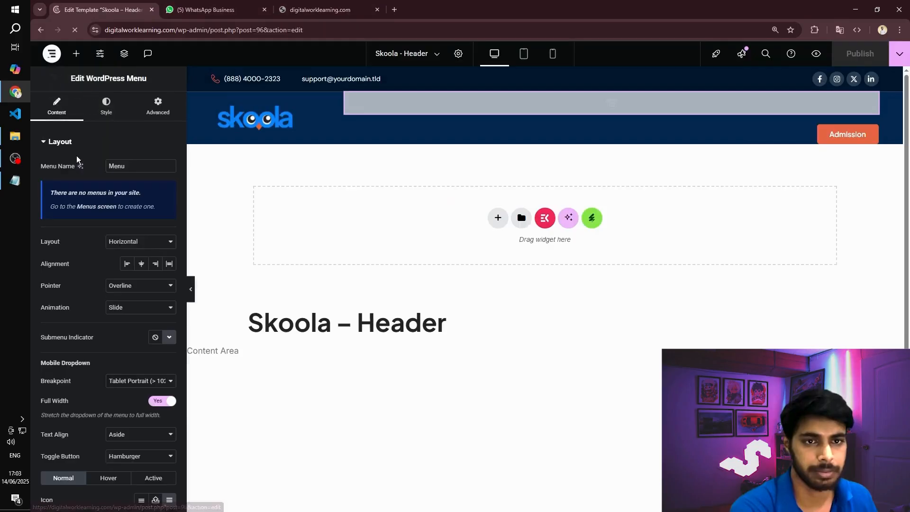
pyautogui.scroll(-6, 176, 198)
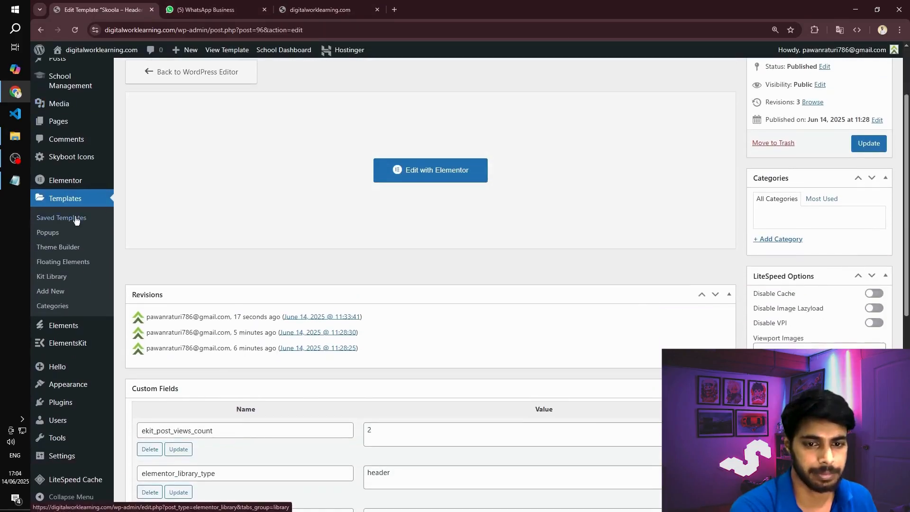
pyautogui.moveTo(68, 396)
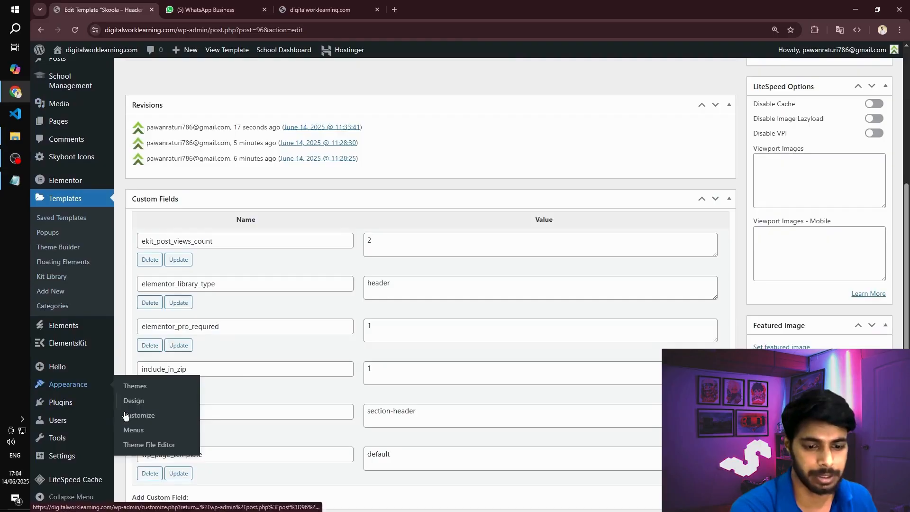
pyautogui.click(133, 429)
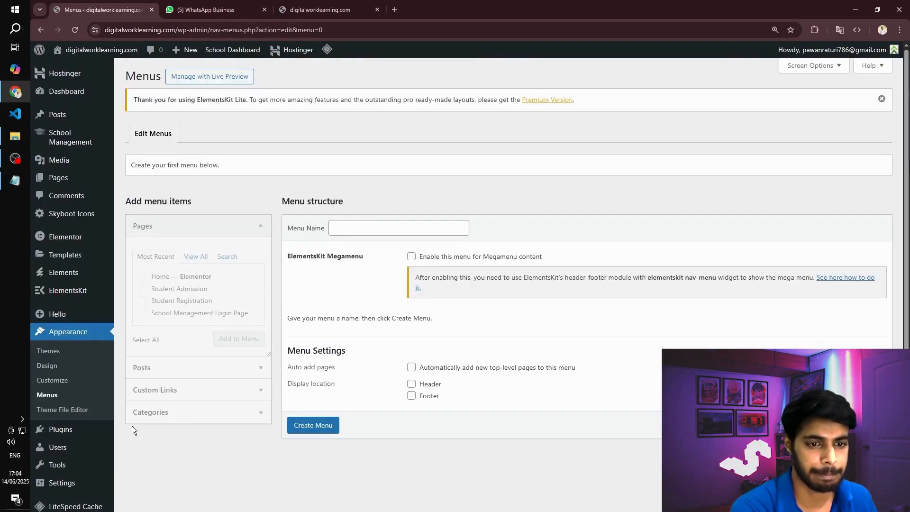
# - Create a menu named Header assigned to the Header display location
pyautogui.click(360, 226)
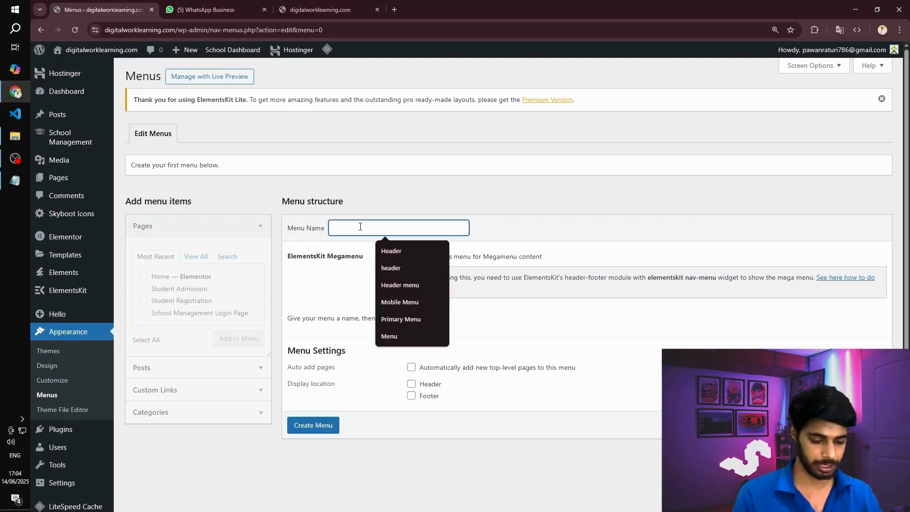
pyautogui.write('Header')
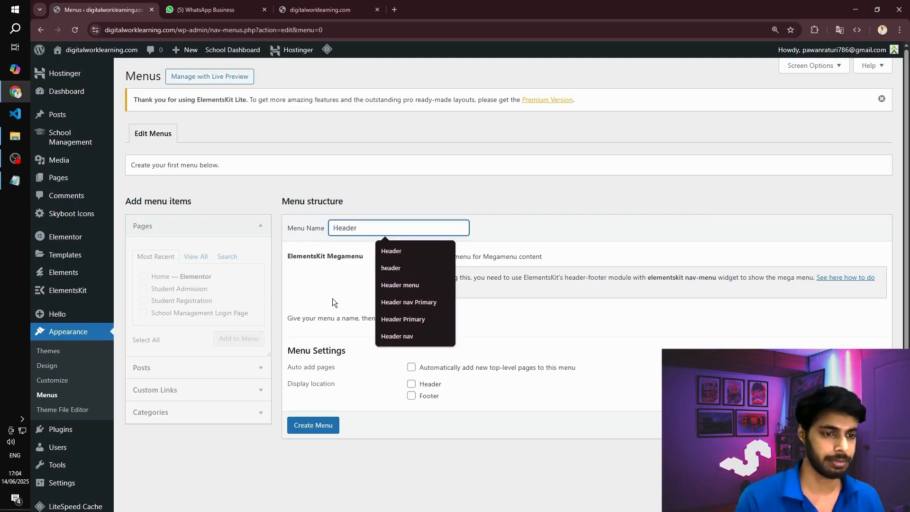
pyautogui.click(331, 298)
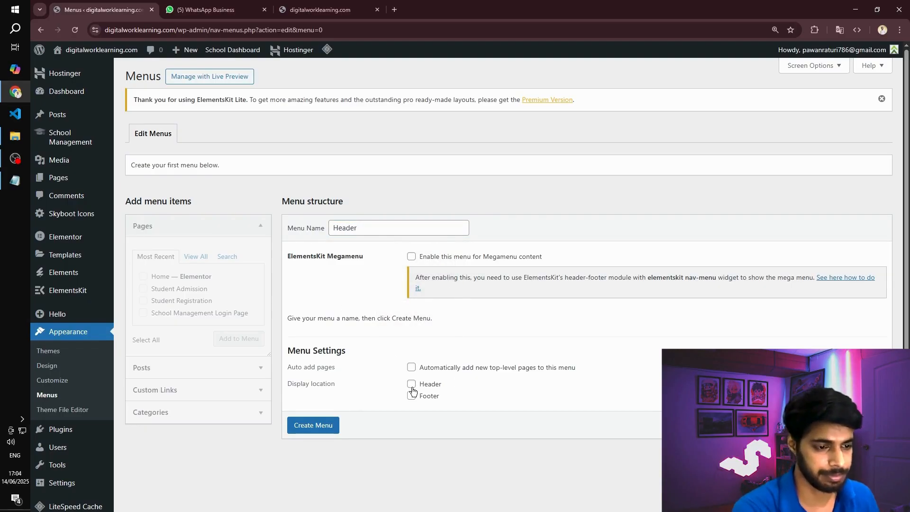
pyautogui.click(316, 427)
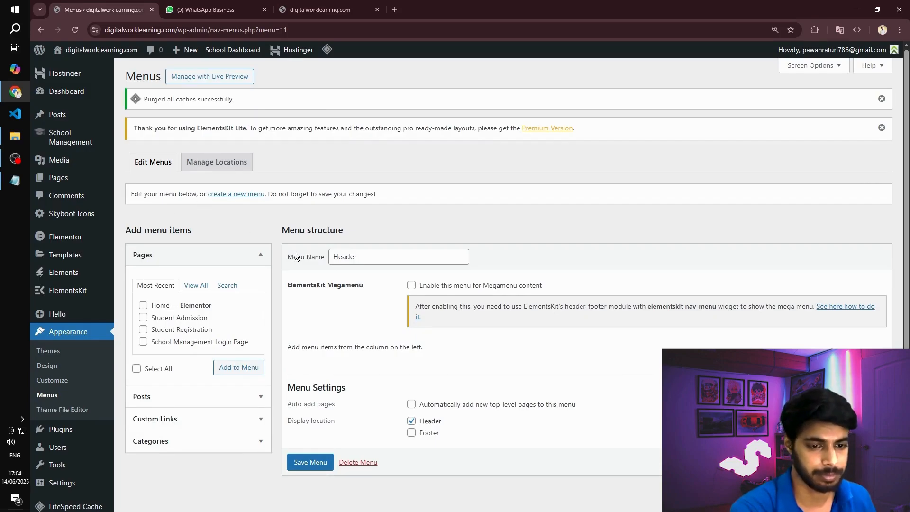
# - Add the Elementor-built Home page to the Header menu
pyautogui.scroll(-1, 204, 318)
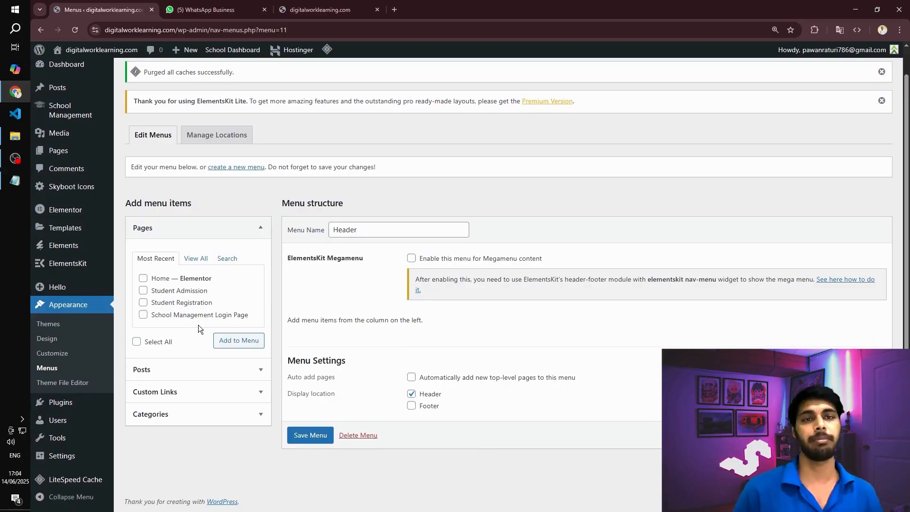
pyautogui.click(143, 278)
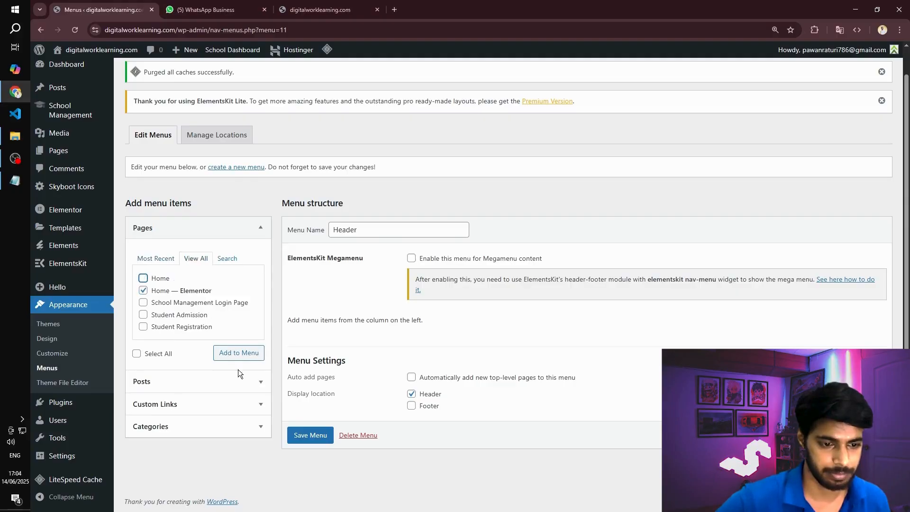
pyautogui.click(237, 353)
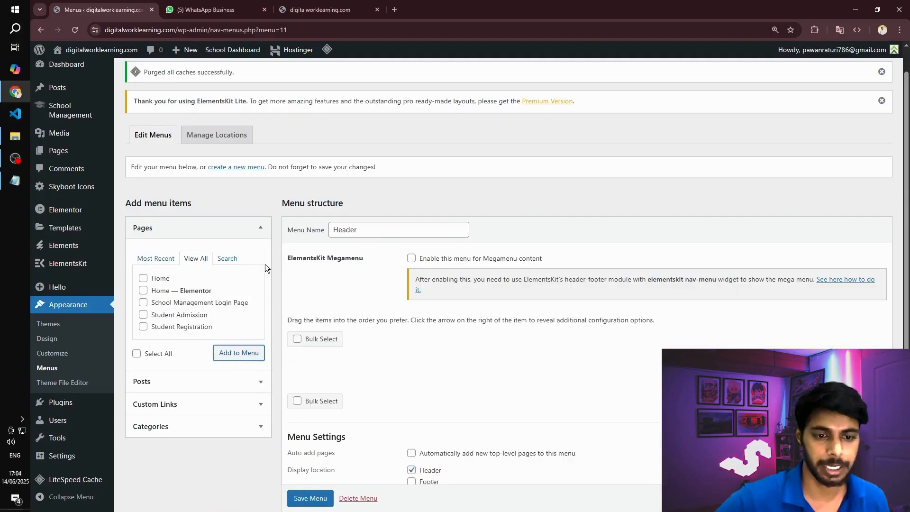
pyautogui.scroll(-1, 157, 300)
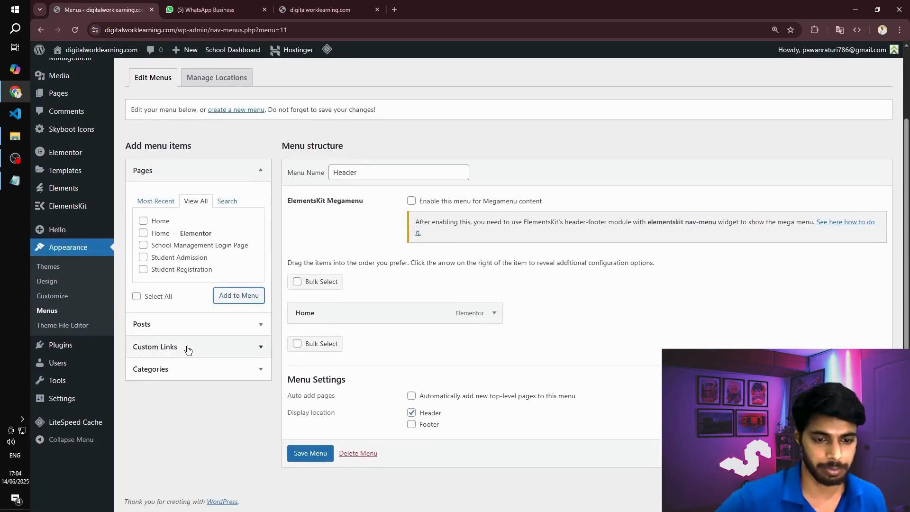
# - Add a custom link to the Header menu with the link text About Us
pyautogui.click(187, 348)
pyautogui.click(205, 257)
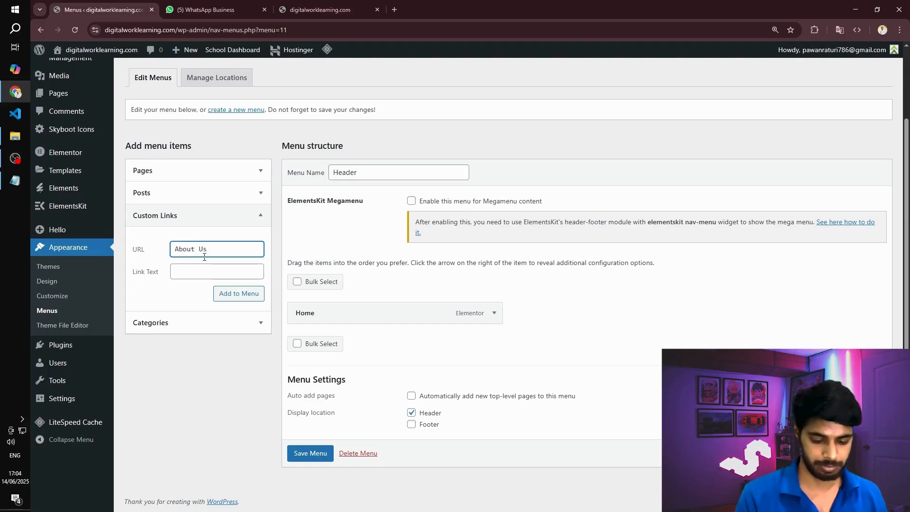
pyautogui.hotkey('ctrl', 'a')
pyautogui.hotkey('ctrl', 'x')
pyautogui.press('Tab')
pyautogui.hotkey('ctrl', 'v')
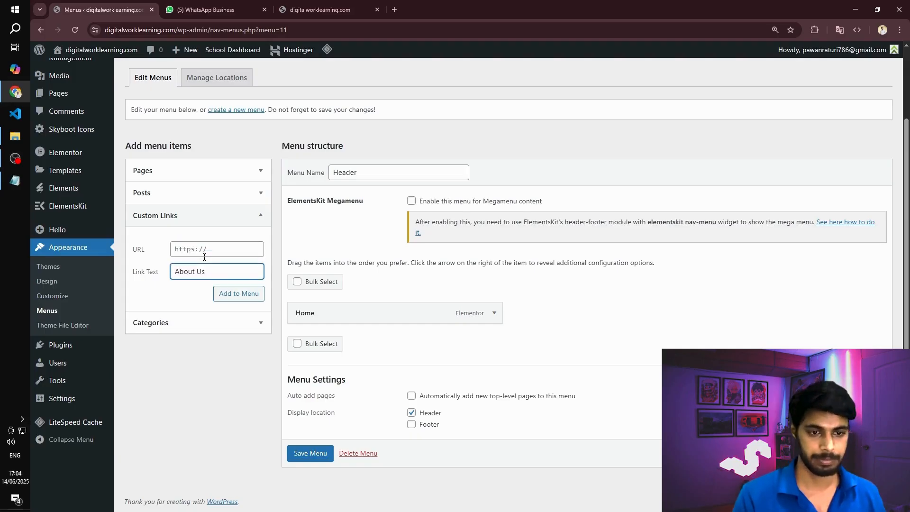
pyautogui.click(205, 257)
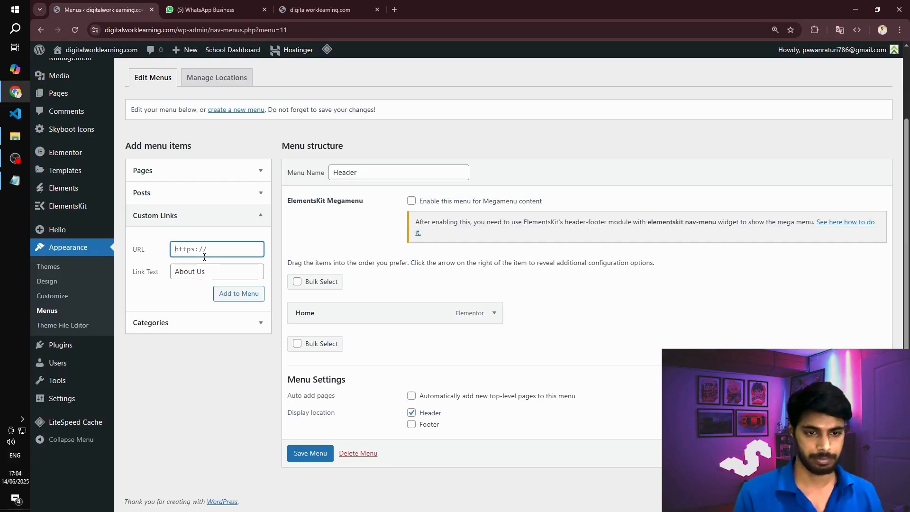
pyautogui.click(241, 296)
# - Add custom links named Gallery and Contact to the Header menu, both with # as the URL
pyautogui.click(189, 271)
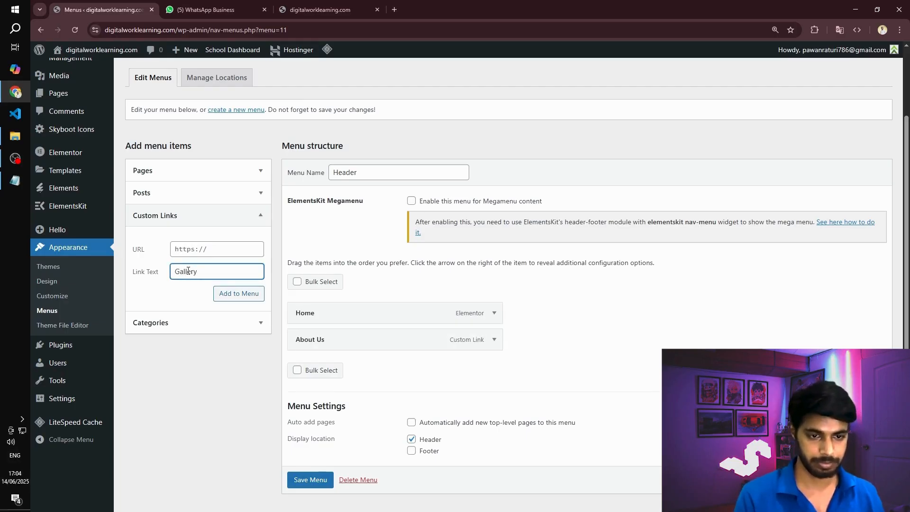
pyautogui.hotkey('shift', 'Tab')
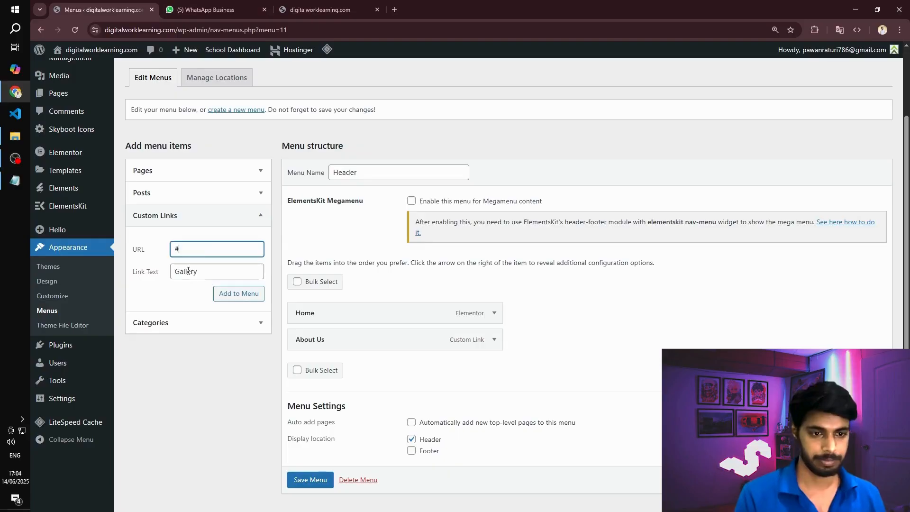
pyautogui.click(239, 295)
pyautogui.click(202, 273)
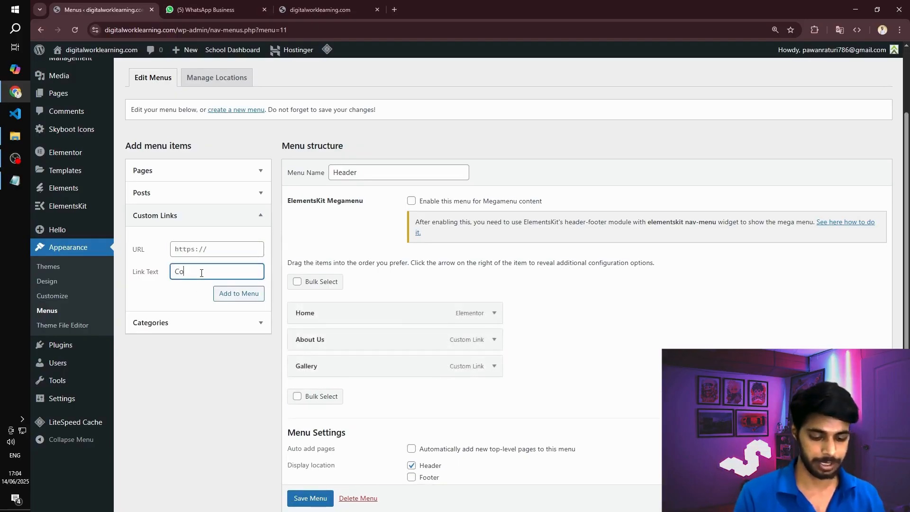
pyautogui.hotkey('shift', 'Tab')
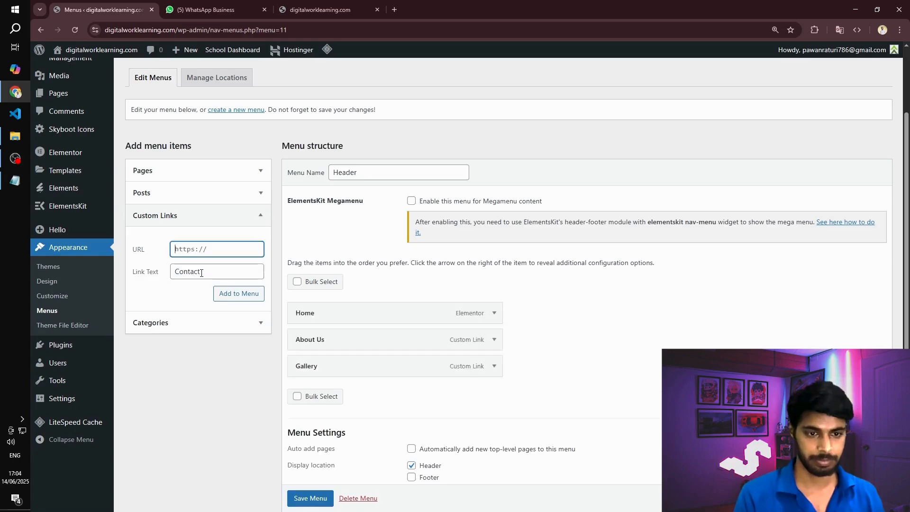
pyautogui.click(238, 293)
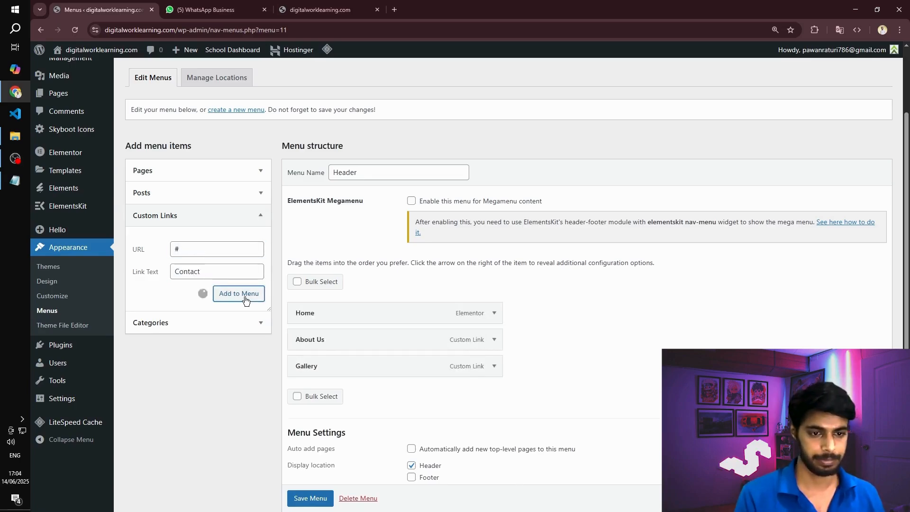
pyautogui.click(216, 272)
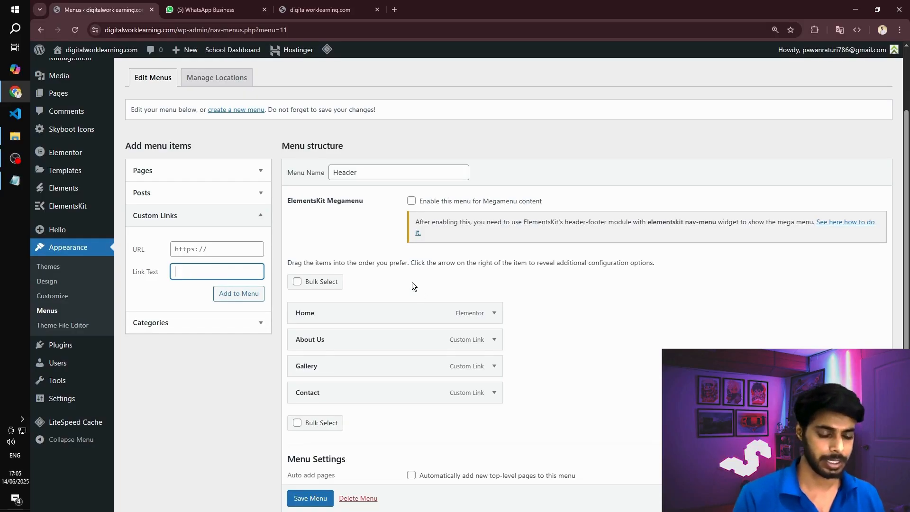
pyautogui.scroll(-2, 335, 345)
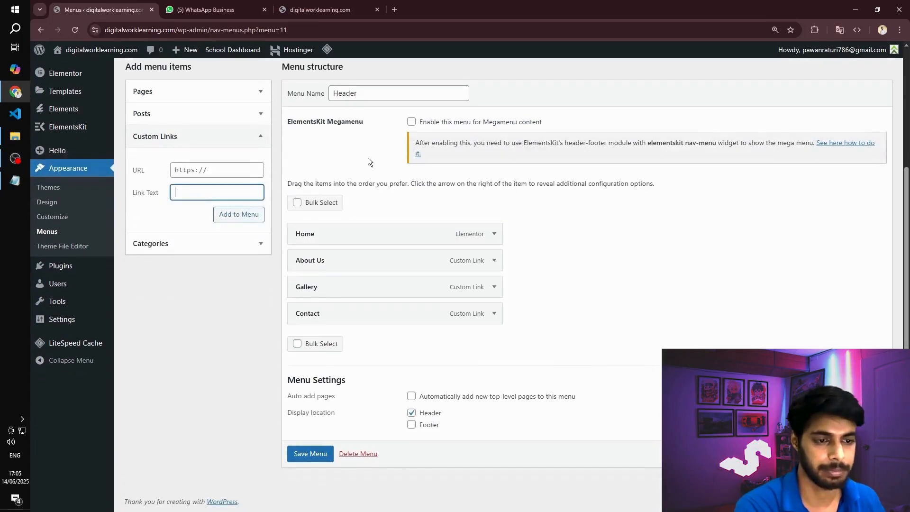
pyautogui.scroll(3, 305, 168)
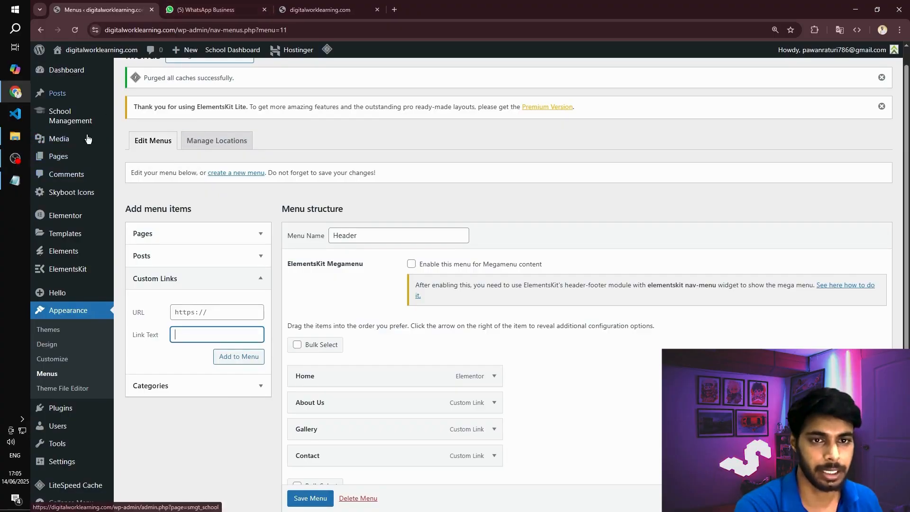
pyautogui.moveTo(67, 245)
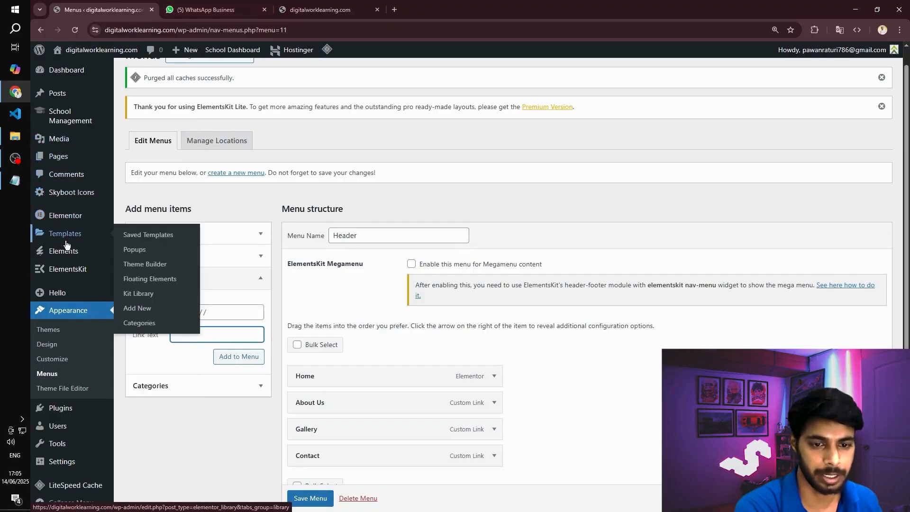
pyautogui.click(148, 265)
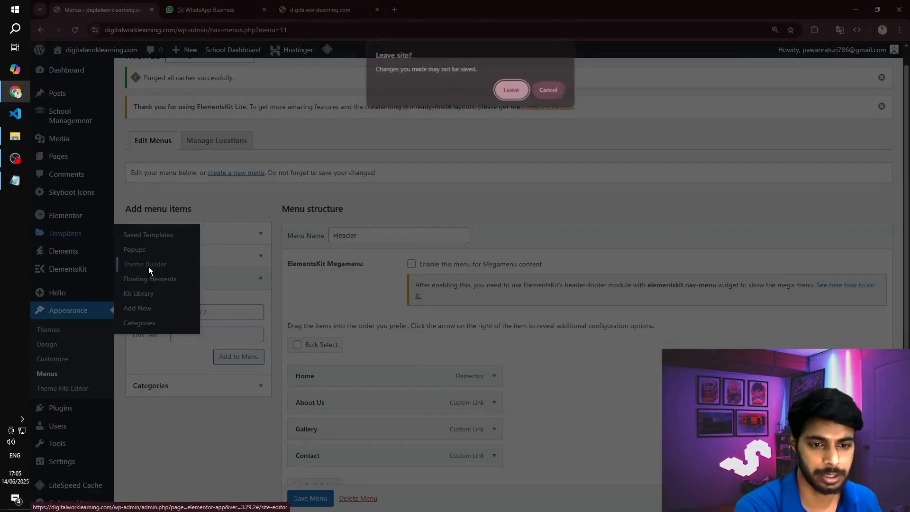
pyautogui.click(560, 91)
# - Save the Header menu and open Elementor's Theme Builder
pyautogui.scroll(-3, 423, 315)
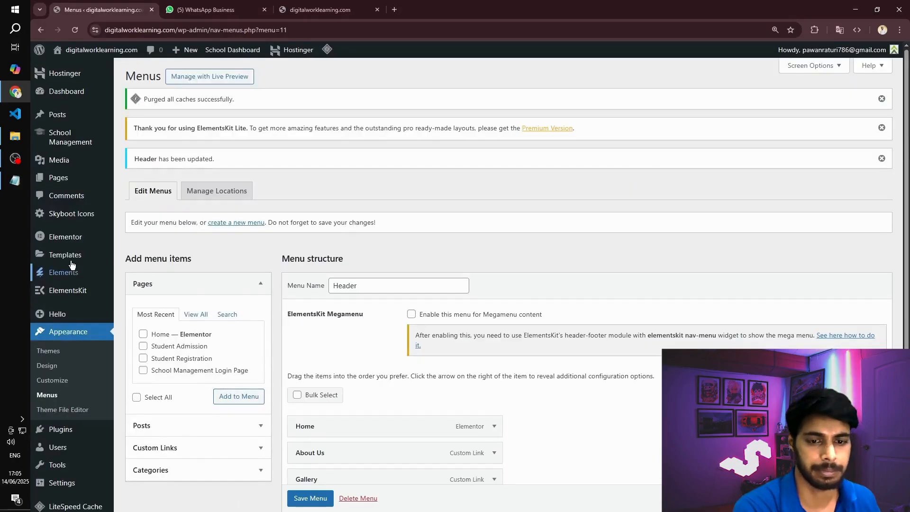
pyautogui.moveTo(129, 267)
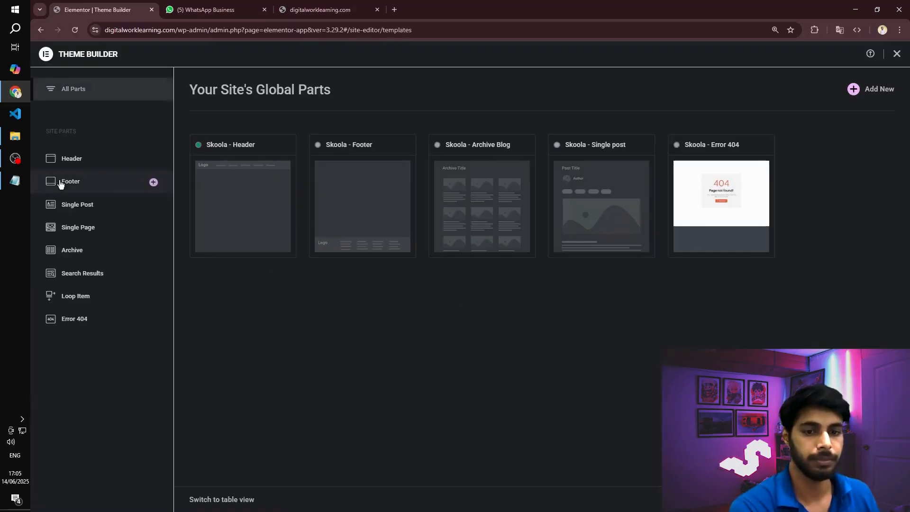
# - Link the Admission button in the Skoola - Header template to /admission, publish the template and reload the live site
pyautogui.click(116, 160)
pyautogui.click(862, 150)
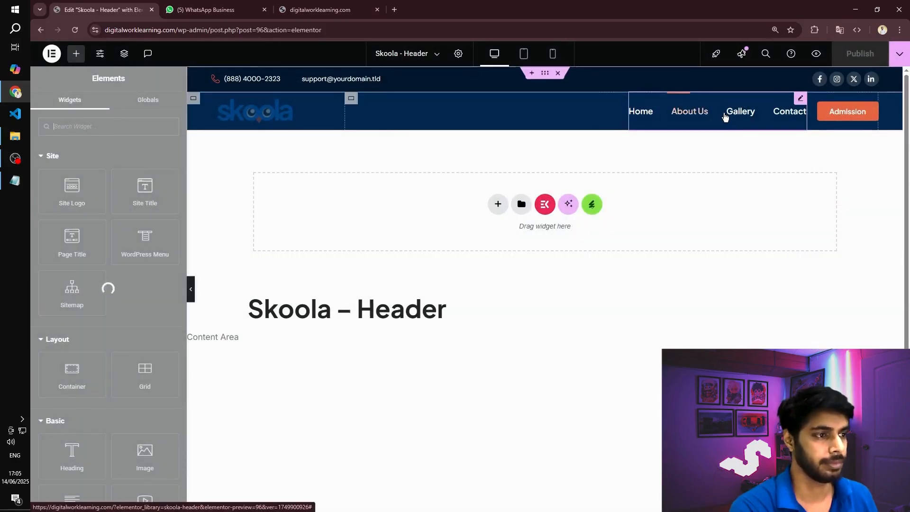
pyautogui.click(874, 110)
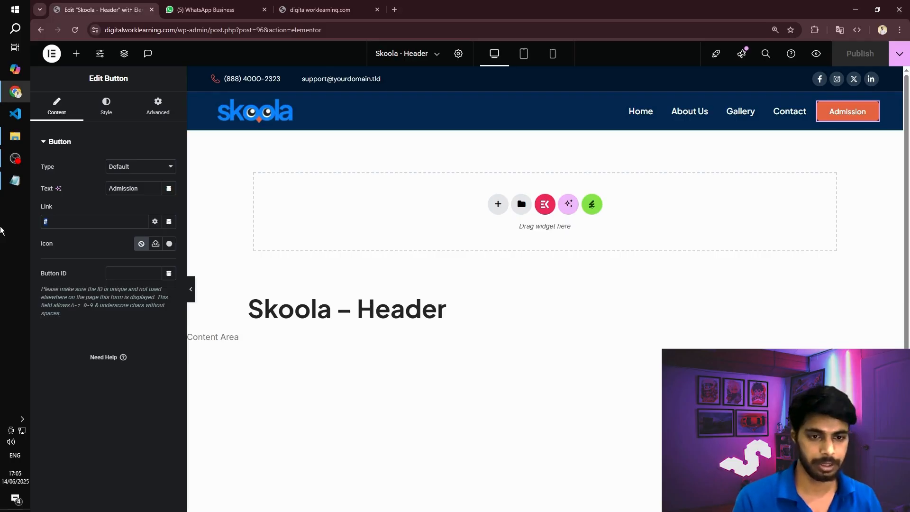
pyautogui.write('/admission')
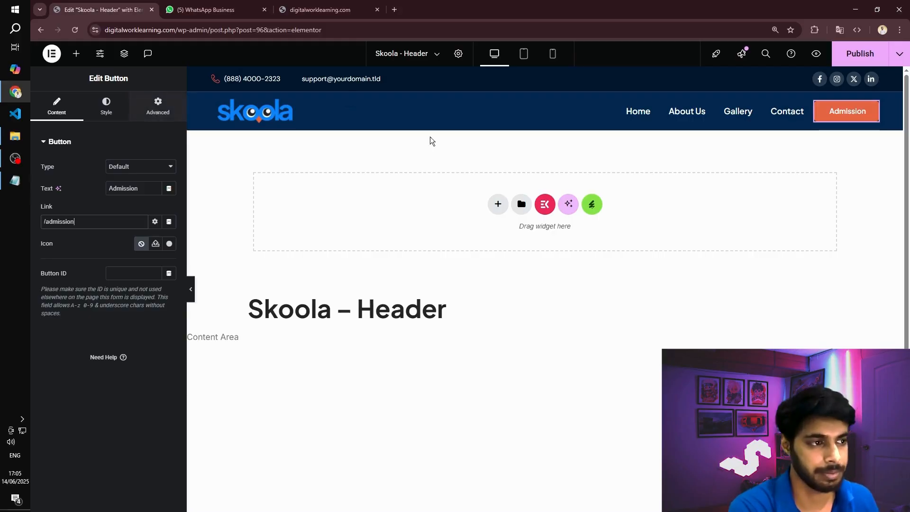
pyautogui.click(860, 54)
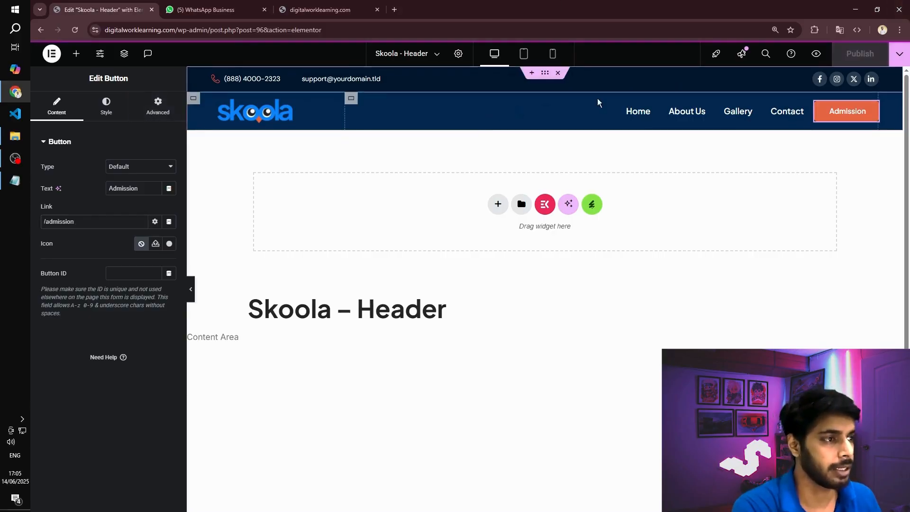
pyautogui.click(305, 10)
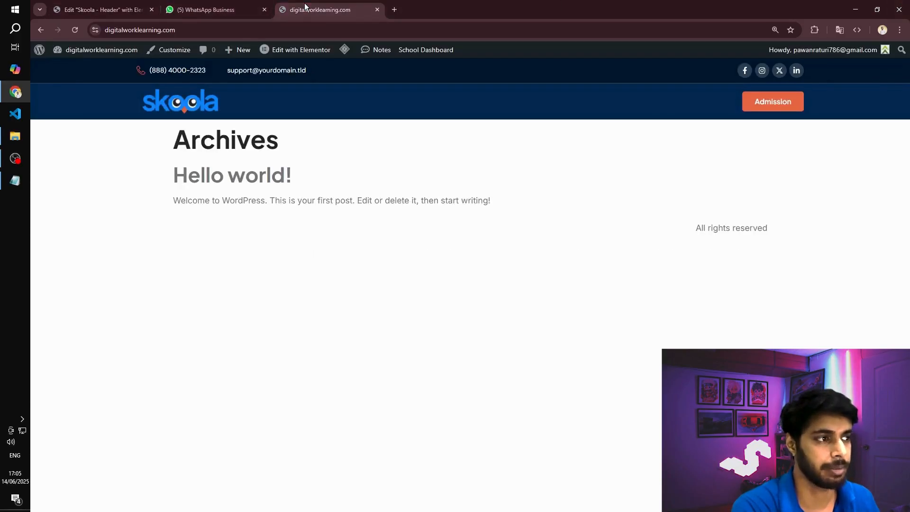
pyautogui.click(74, 29)
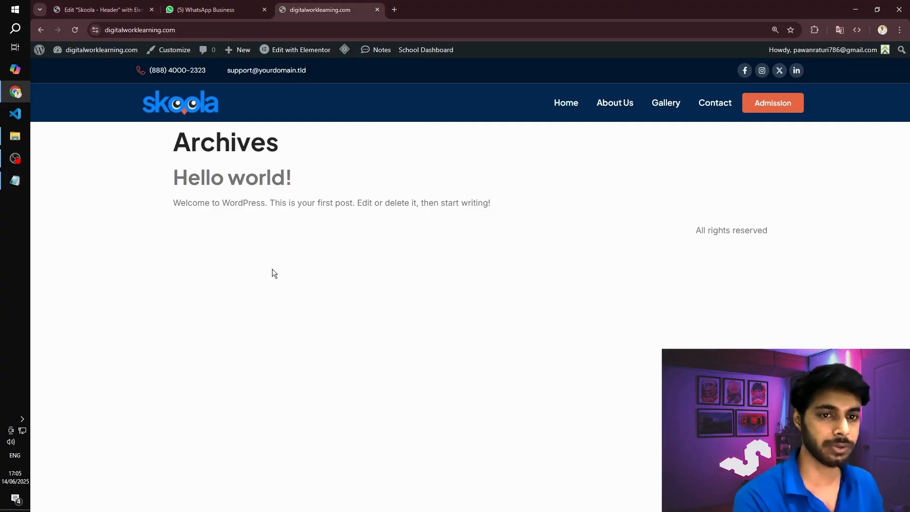
# - Exit the header template's Elementor editor and open the WordPress Reading settings
pyautogui.click(62, 2)
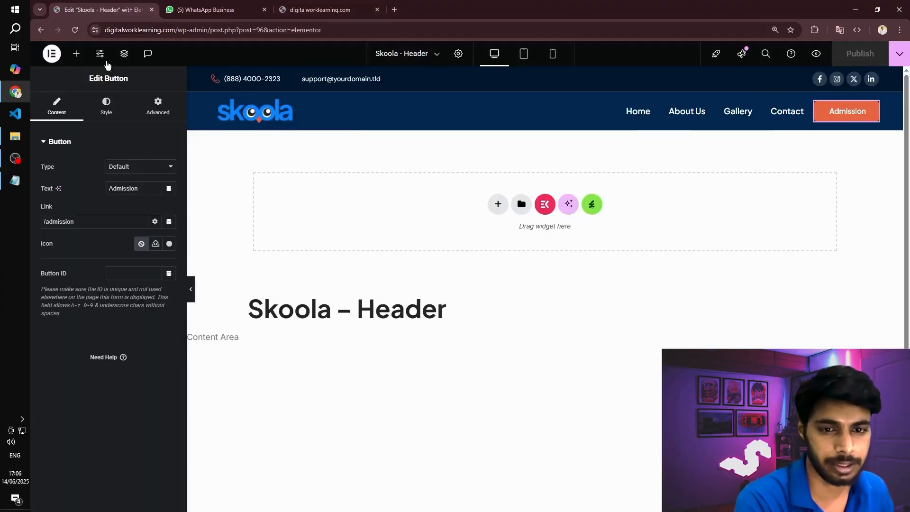
pyautogui.click(51, 54)
pyautogui.click(83, 158)
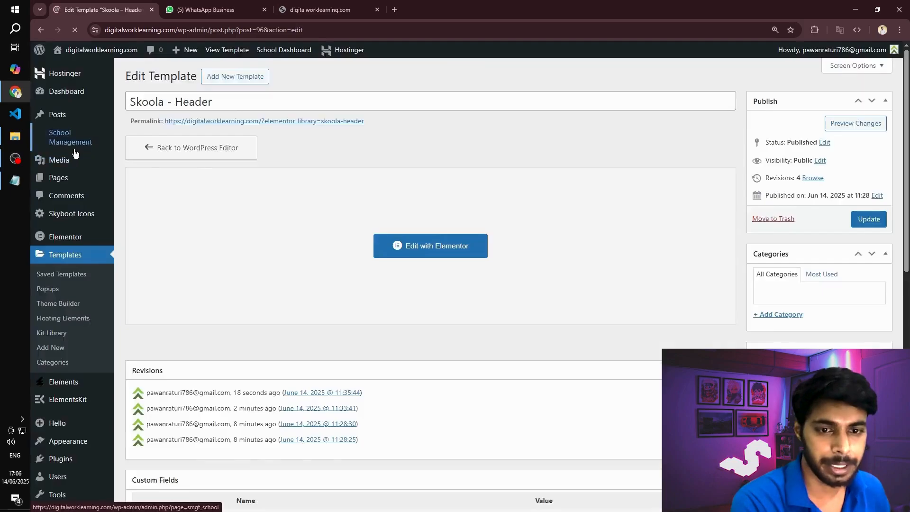
pyautogui.scroll(-6, 84, 215)
pyautogui.scroll(-4, 88, 332)
pyautogui.scroll(-1, 83, 417)
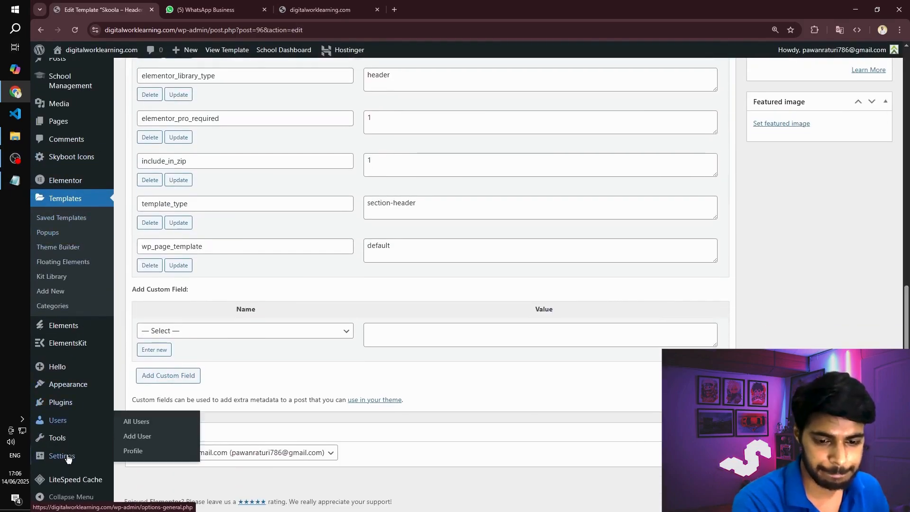
pyautogui.click(67, 460)
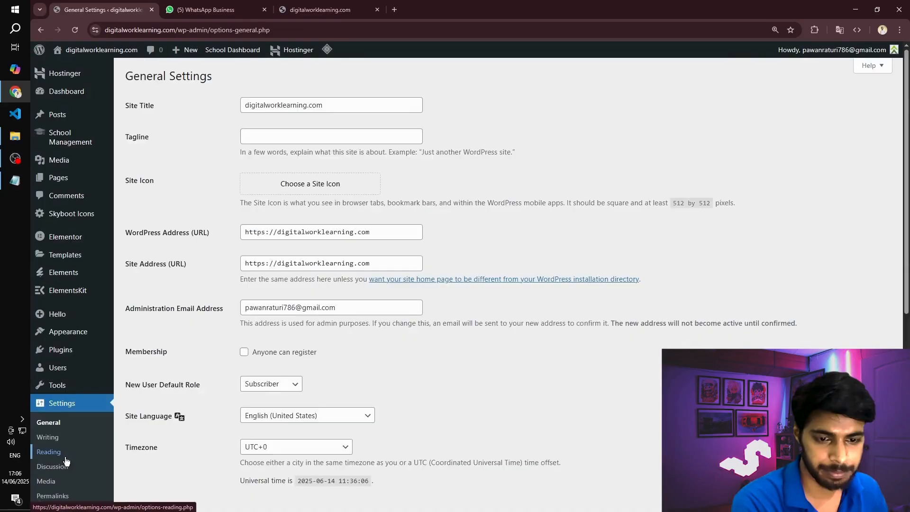
pyautogui.scroll(-3, 65, 453)
pyautogui.click(55, 381)
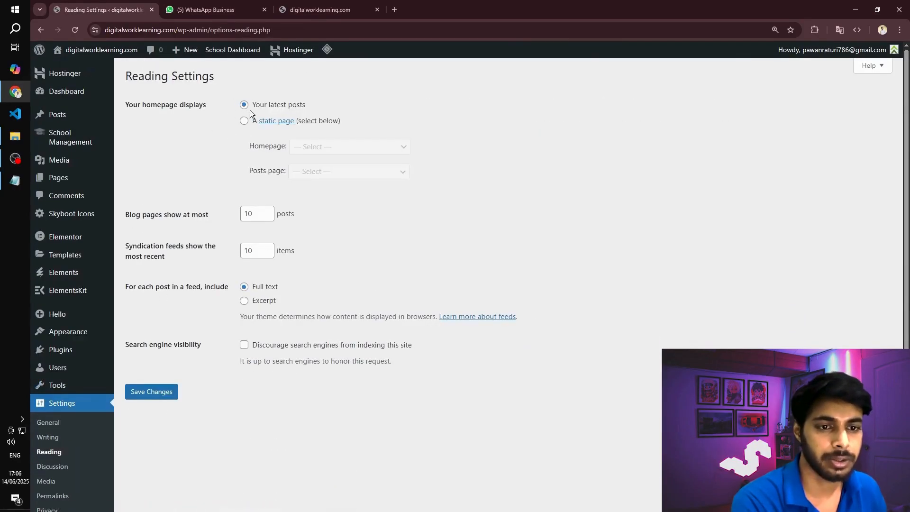
# - Set the homepage to display a static page, choose Home as that page and save the settings
pyautogui.click(244, 122)
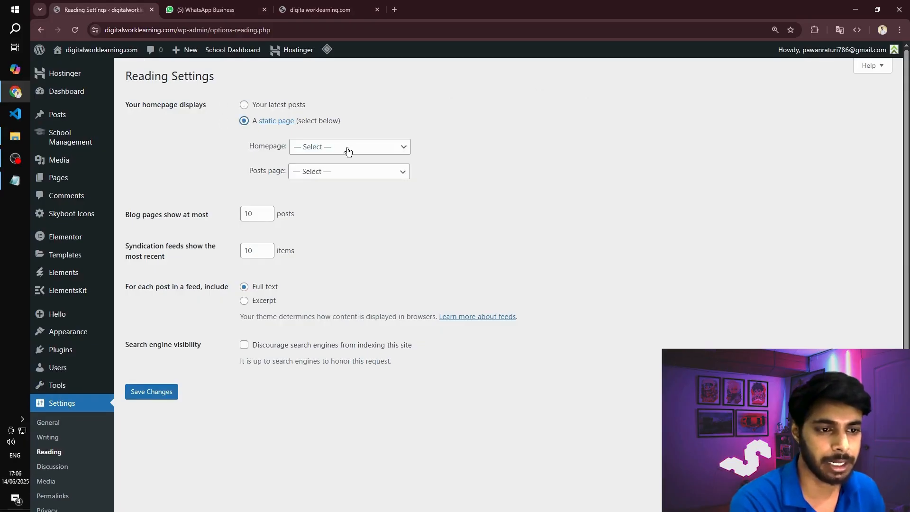
pyautogui.click(346, 148)
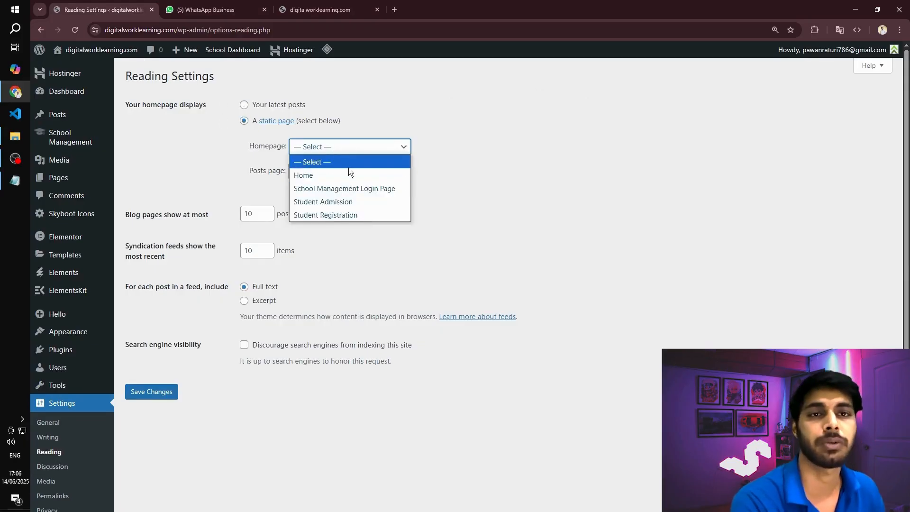
pyautogui.click(326, 175)
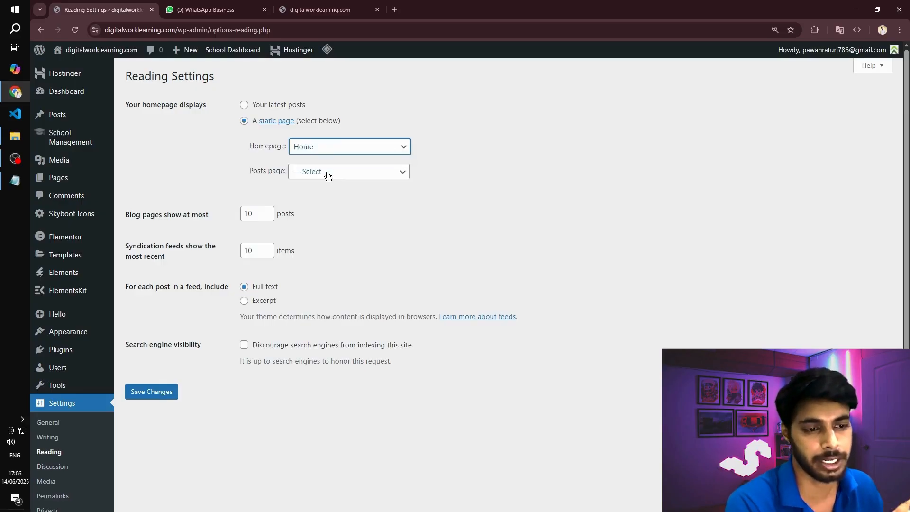
pyautogui.click(151, 393)
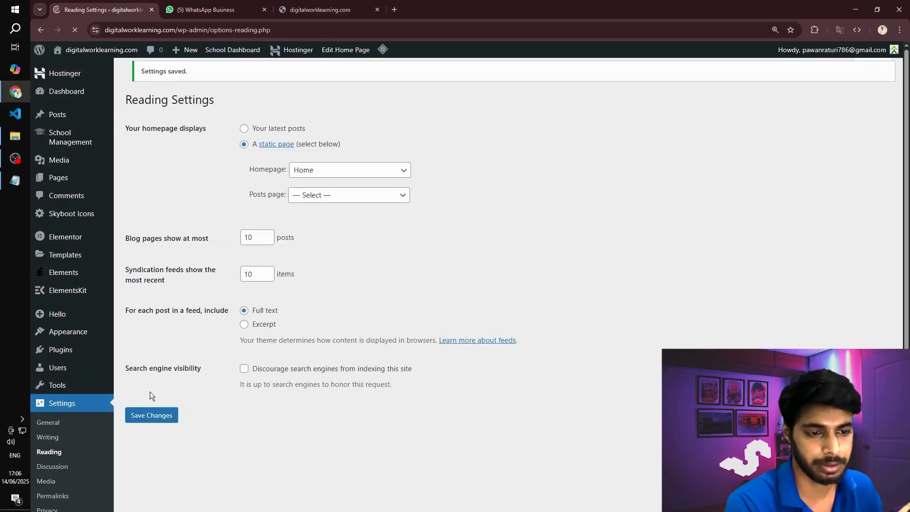
# - Reload the live site, examine the home page's sections and try the Contact link in the header
pyautogui.click(307, 7)
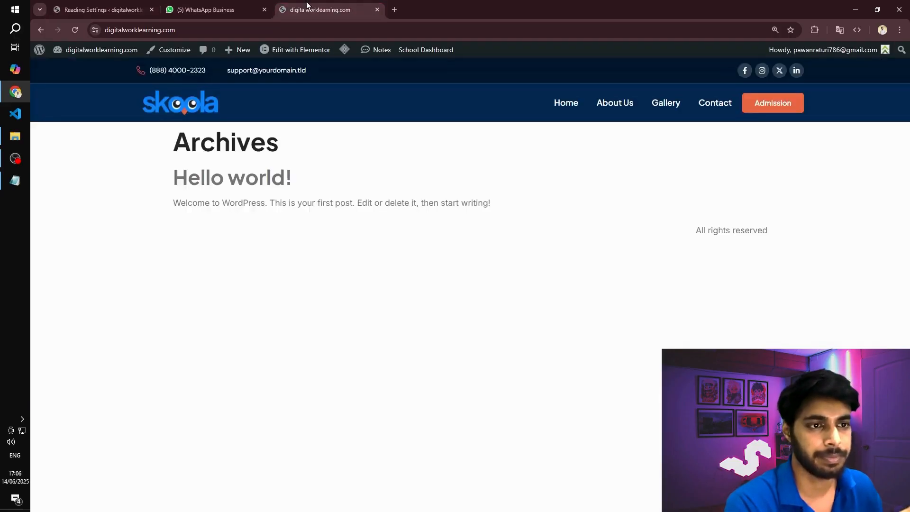
pyautogui.click(74, 29)
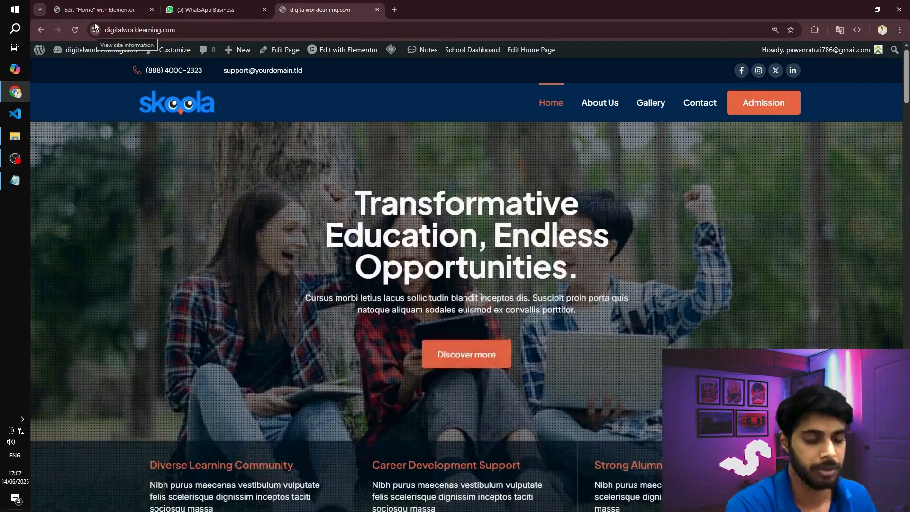
pyautogui.scroll(-20, 436, 221)
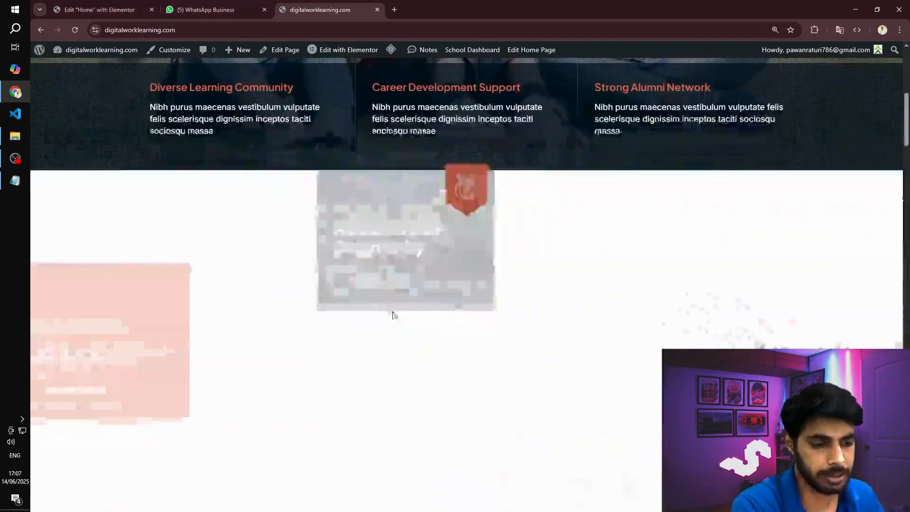
pyautogui.scroll(-20, 336, 317)
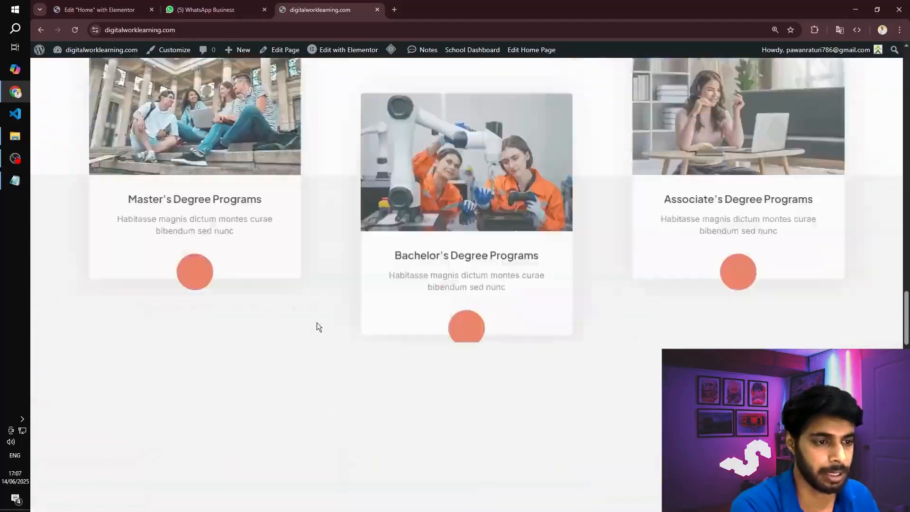
pyautogui.scroll(7, 320, 308)
pyautogui.scroll(-8, 327, 301)
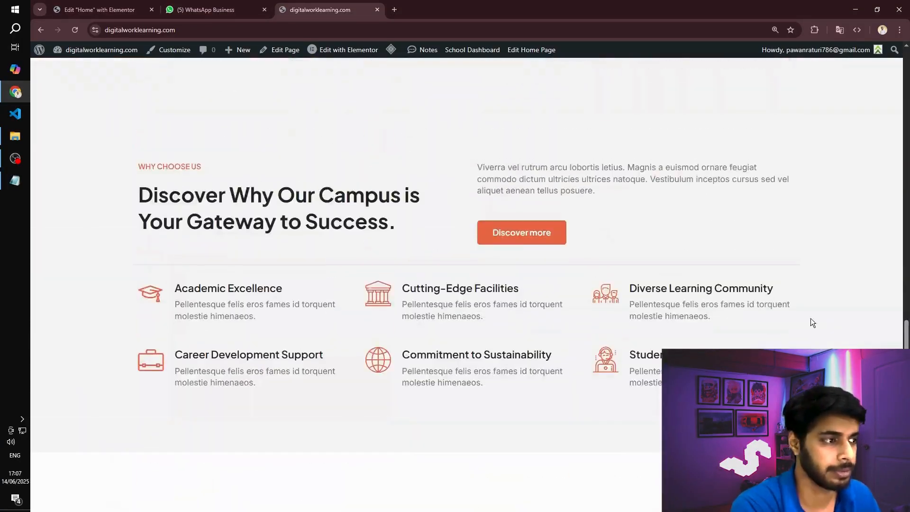
pyautogui.moveTo(907, 354); pyautogui.dragTo(895, 78)
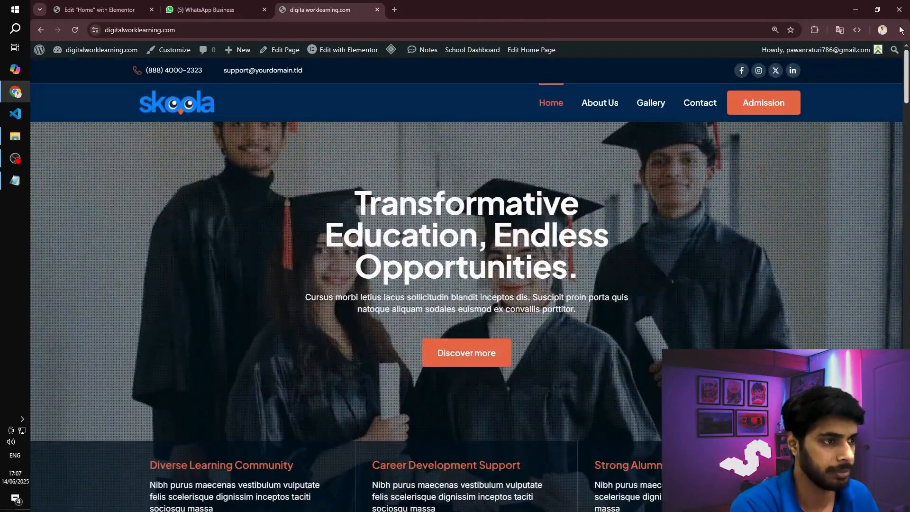
pyautogui.click(703, 105)
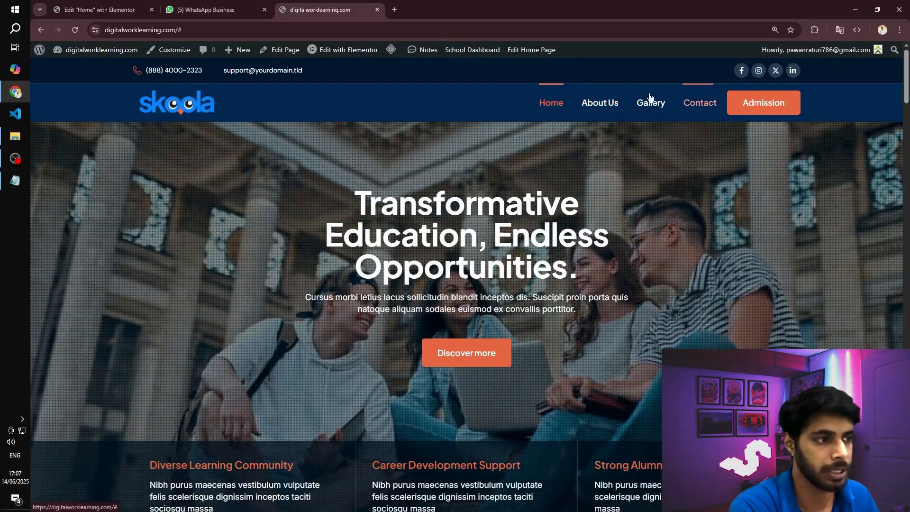
# - Exit the Home page's Elementor editor and open the list of all pages
pyautogui.click(212, 6)
pyautogui.click(85, 11)
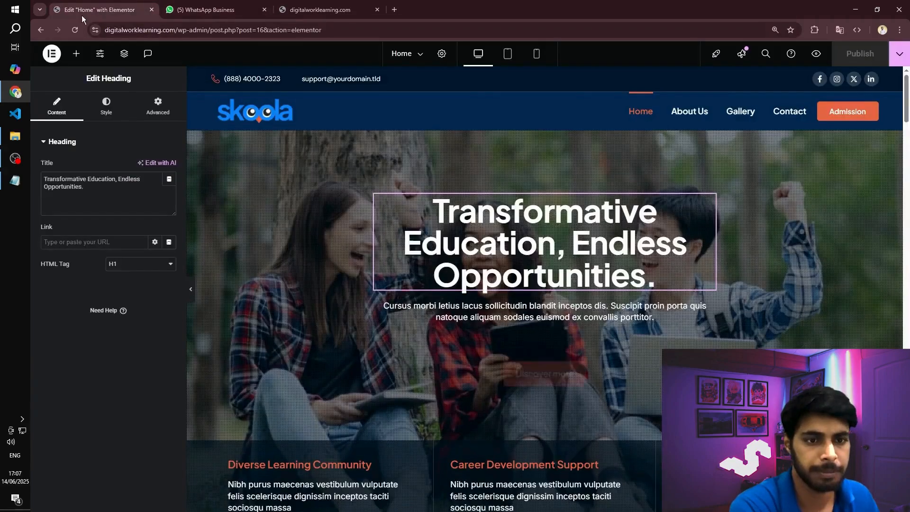
pyautogui.click(52, 54)
pyautogui.click(92, 155)
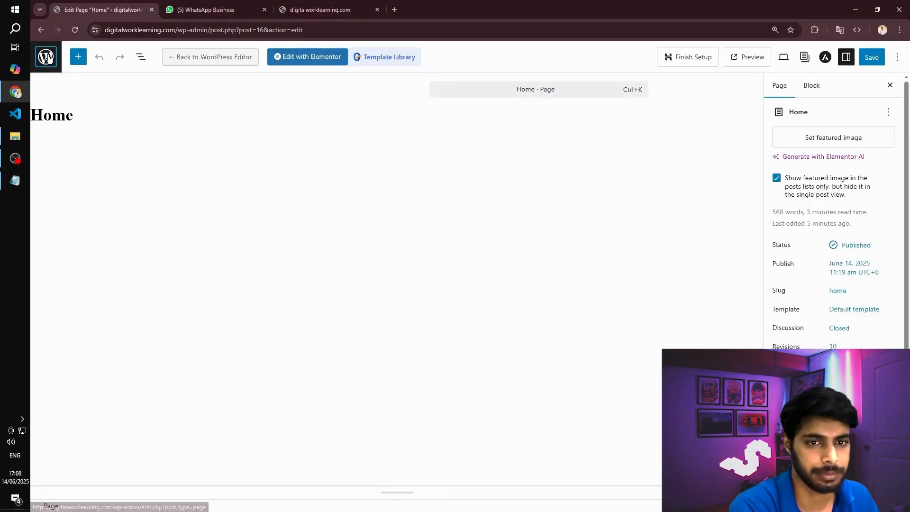
pyautogui.click(48, 57)
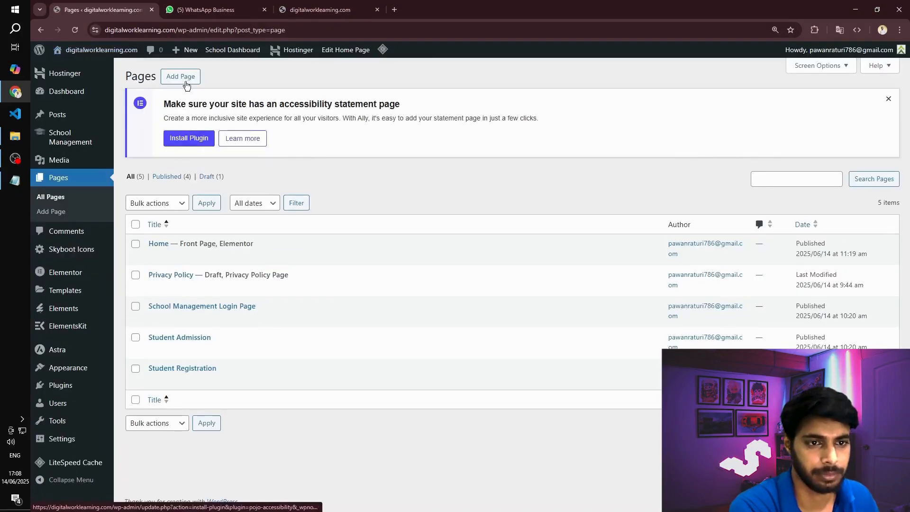
# - Create a new page titled Contact, save it as a draft and open it in Elementor
pyautogui.click(185, 79)
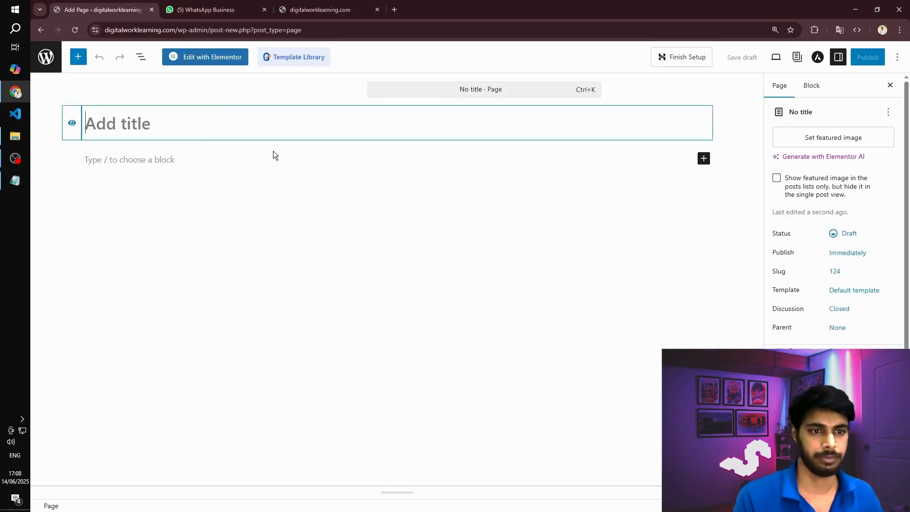
pyautogui.write('Contact')
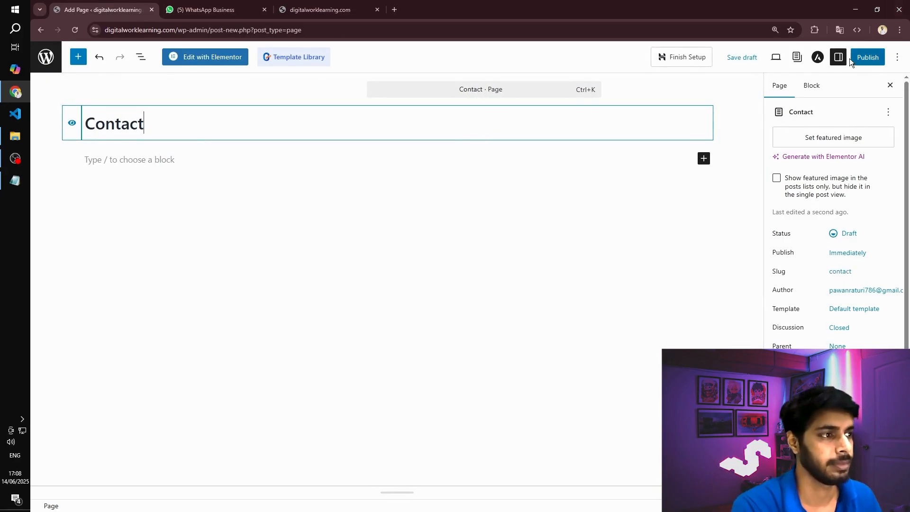
pyautogui.click(738, 60)
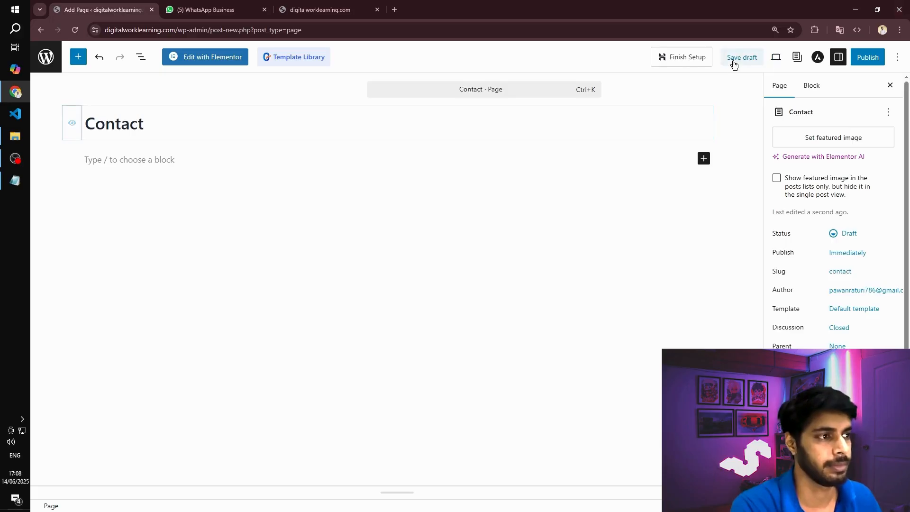
pyautogui.click(192, 65)
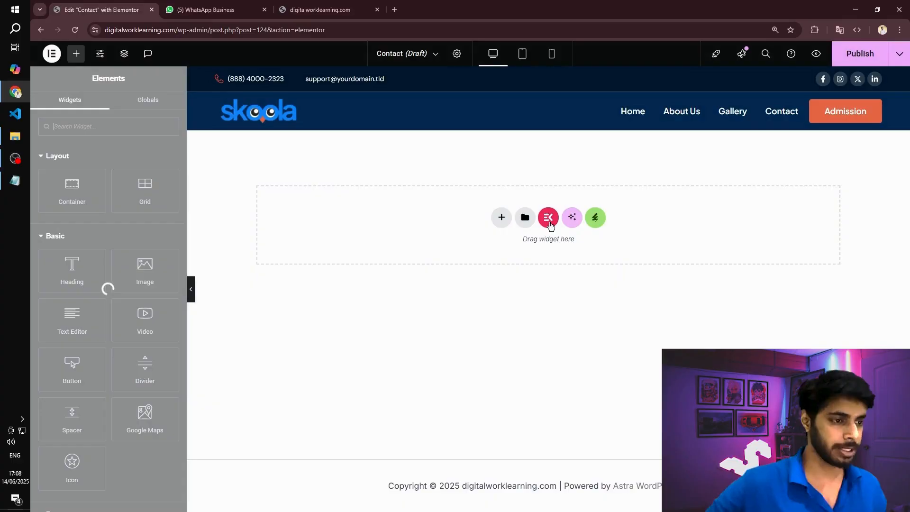
# - Insert the saved Contact us template into the Contact page, publish the page and look over its sections
pyautogui.click(524, 218)
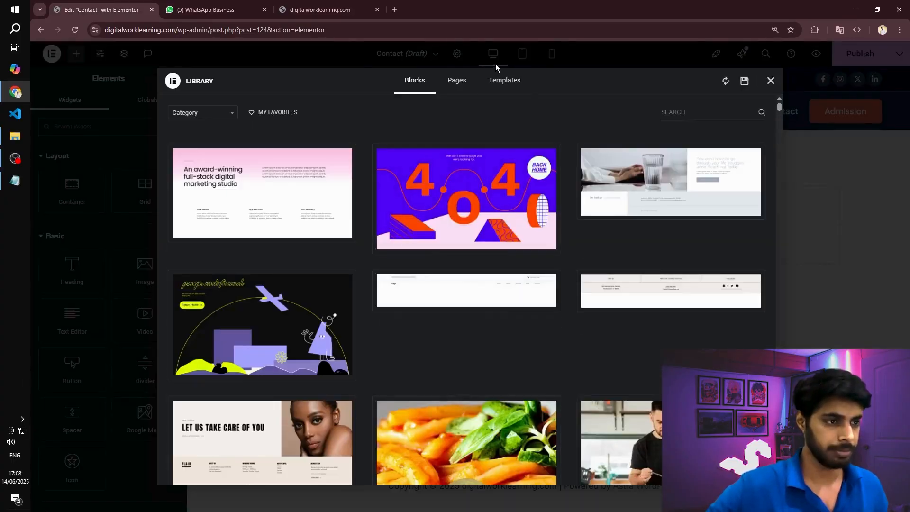
pyautogui.click(501, 80)
pyautogui.scroll(-3, 275, 239)
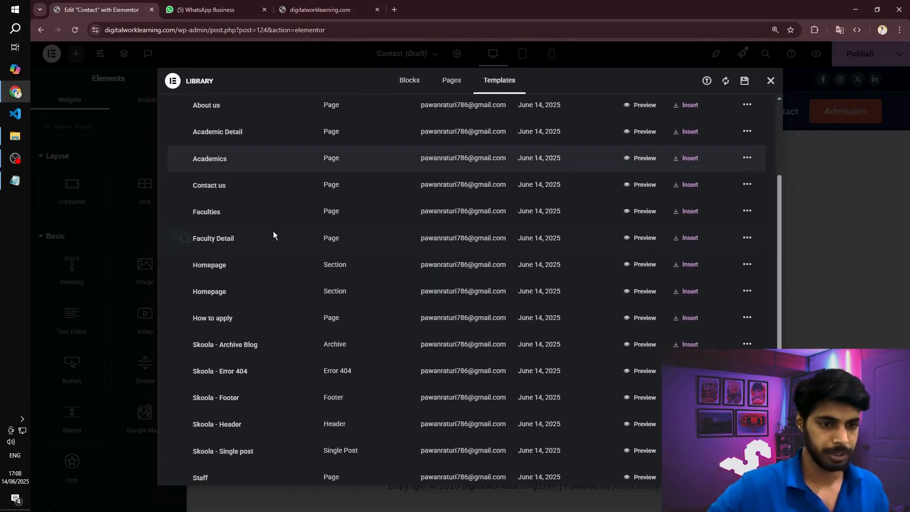
pyautogui.click(682, 184)
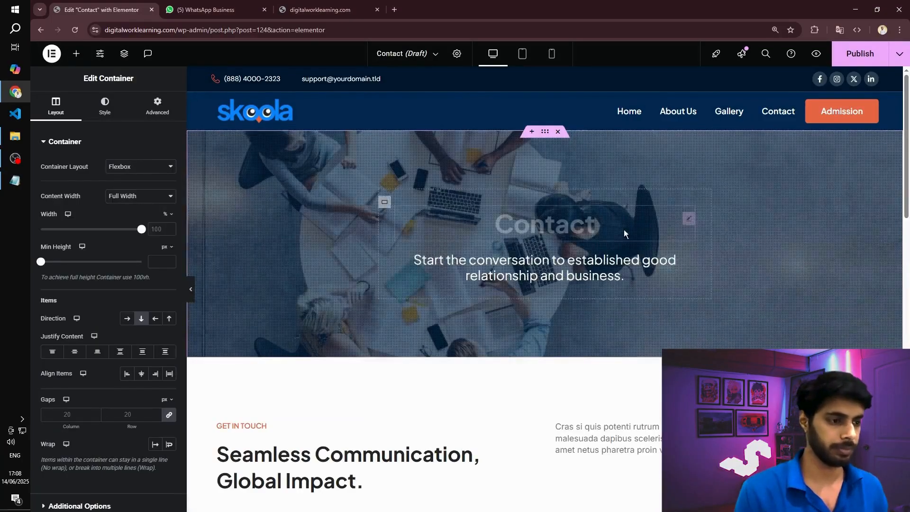
pyautogui.click(840, 65)
pyautogui.scroll(-12, 681, 281)
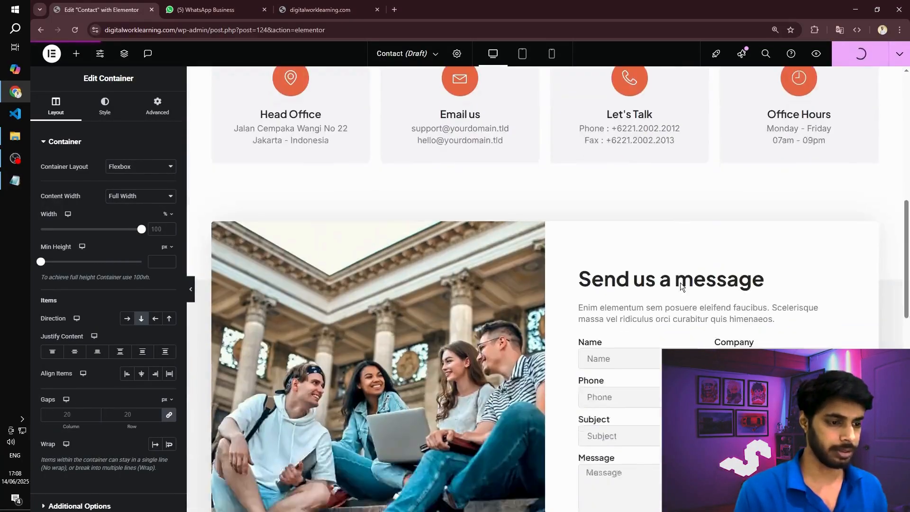
pyautogui.scroll(2, 664, 256)
pyautogui.scroll(-10, 602, 238)
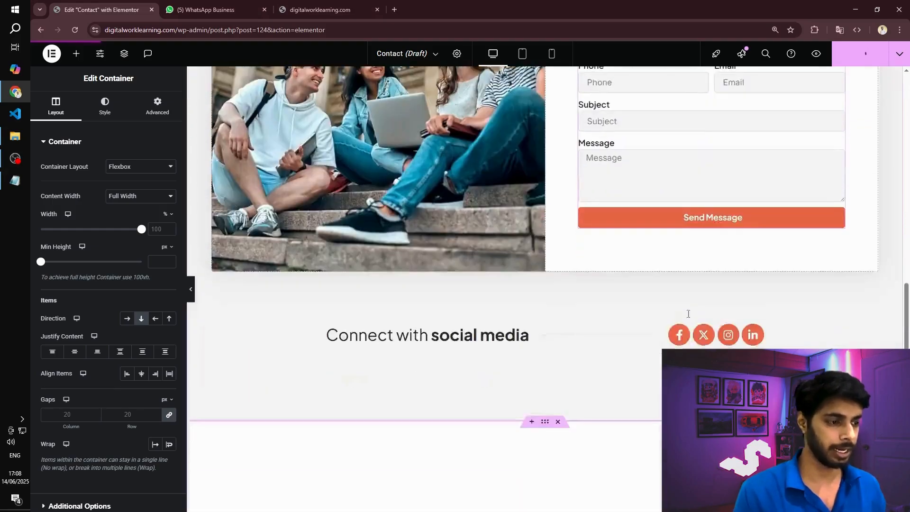
pyautogui.scroll(5, 864, 264)
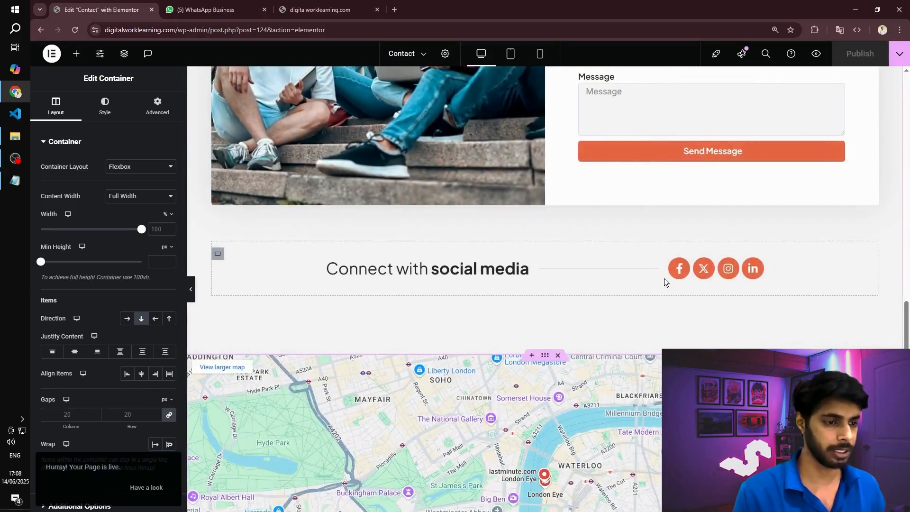
# - Look over the Contact page's sections, exit its Elementor editor and return to the list of all pages
pyautogui.scroll(-5, 640, 281)
pyautogui.scroll(10, 638, 280)
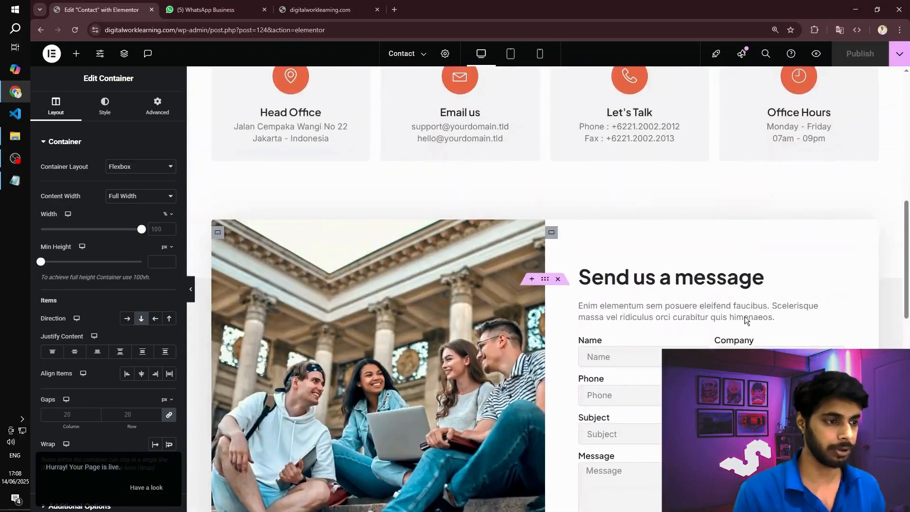
pyautogui.scroll(5, 440, 260)
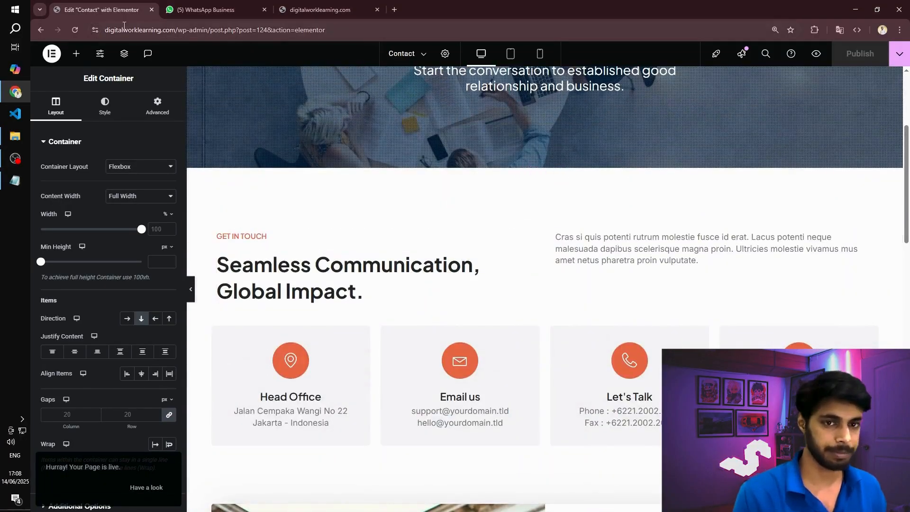
pyautogui.click(52, 54)
pyautogui.click(92, 157)
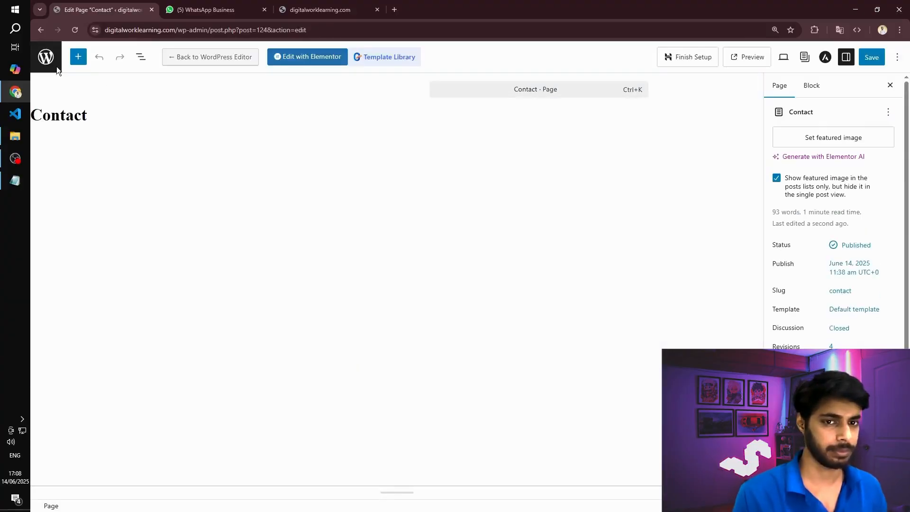
pyautogui.click(44, 58)
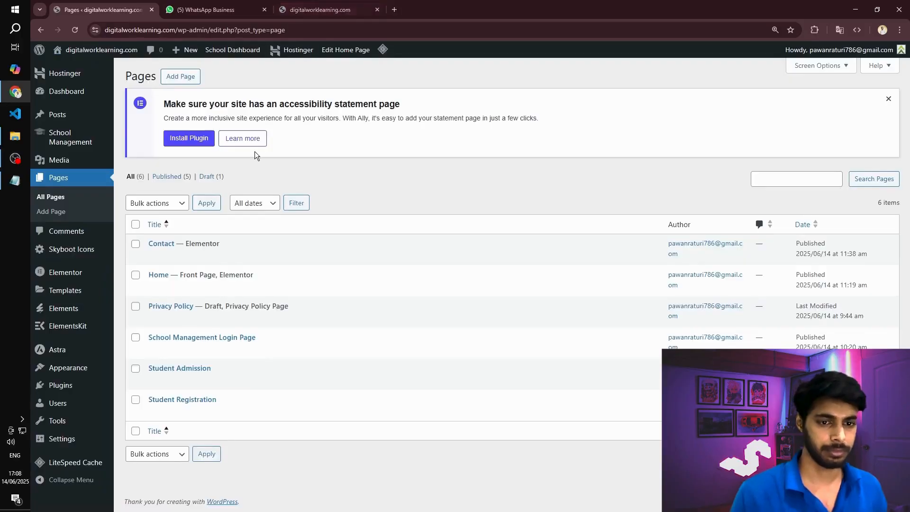
pyautogui.moveTo(163, 240)
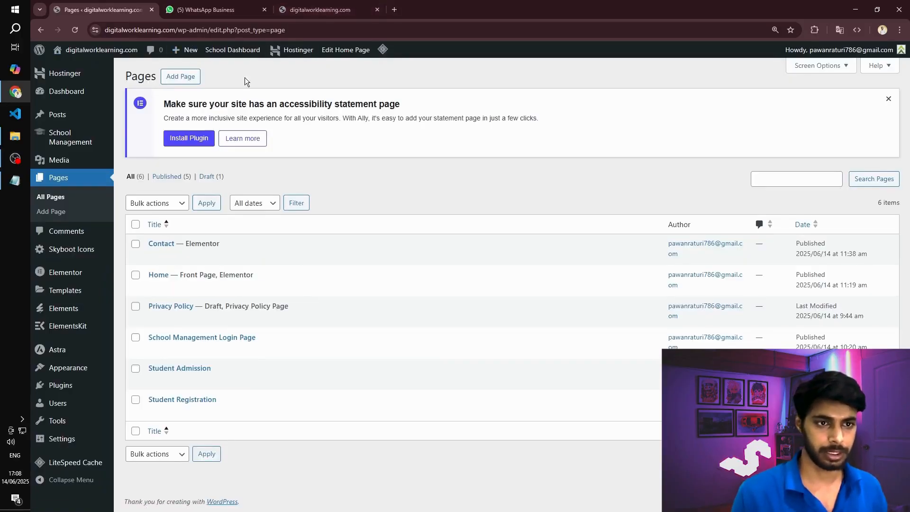
# - Create a new page titled About and open it in Elementor
pyautogui.click(313, 6)
pyautogui.click(75, 9)
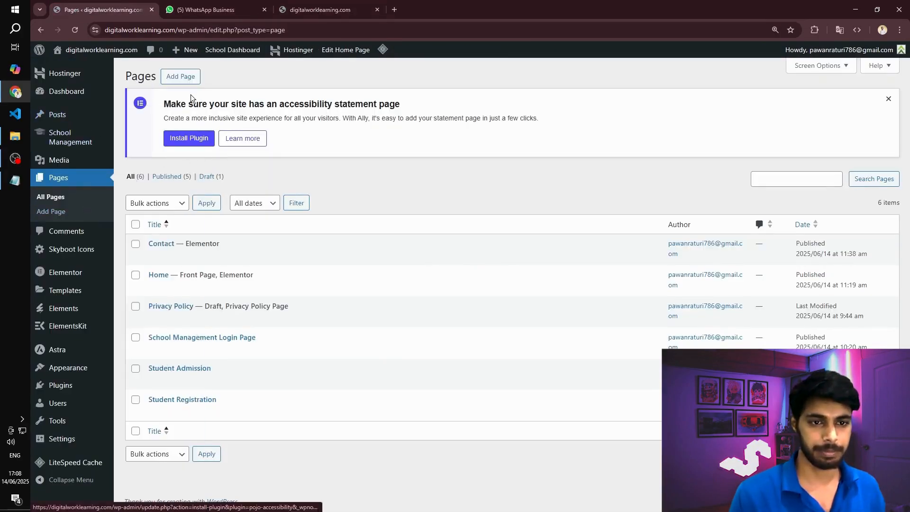
pyautogui.click(180, 77)
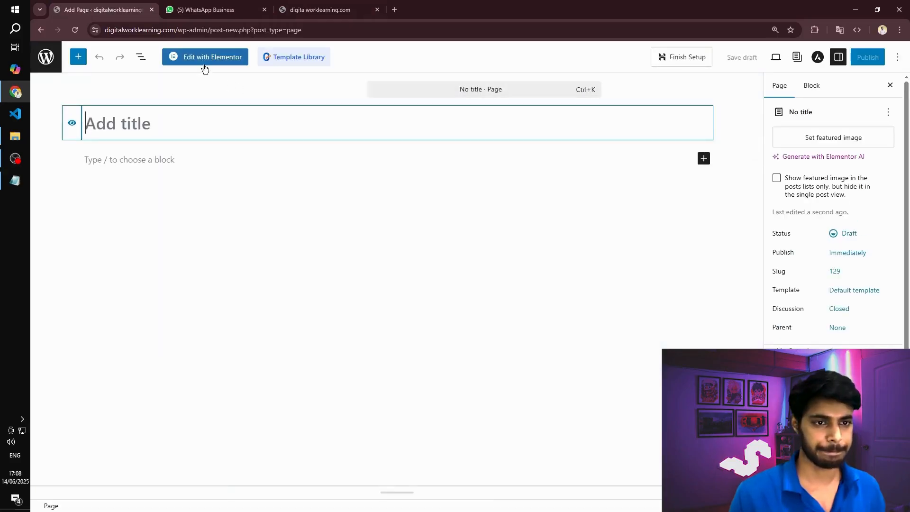
pyautogui.write('About')
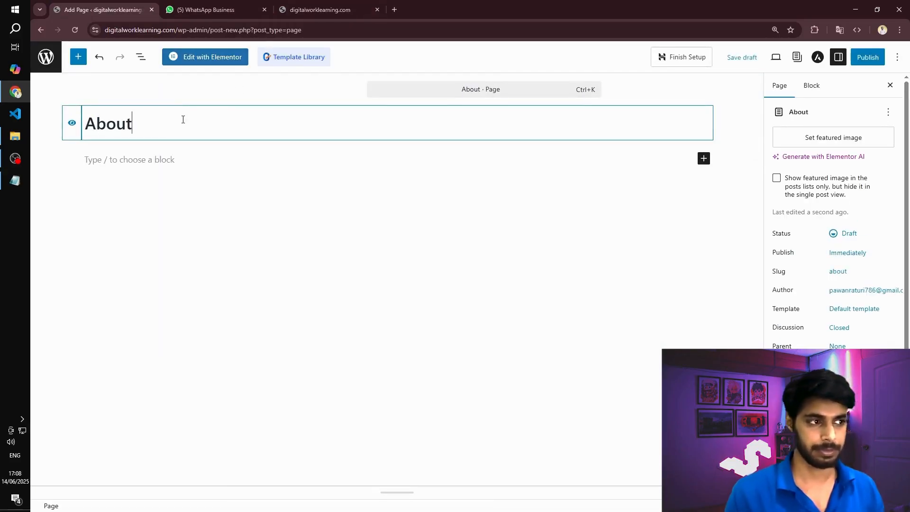
pyautogui.click(875, 62)
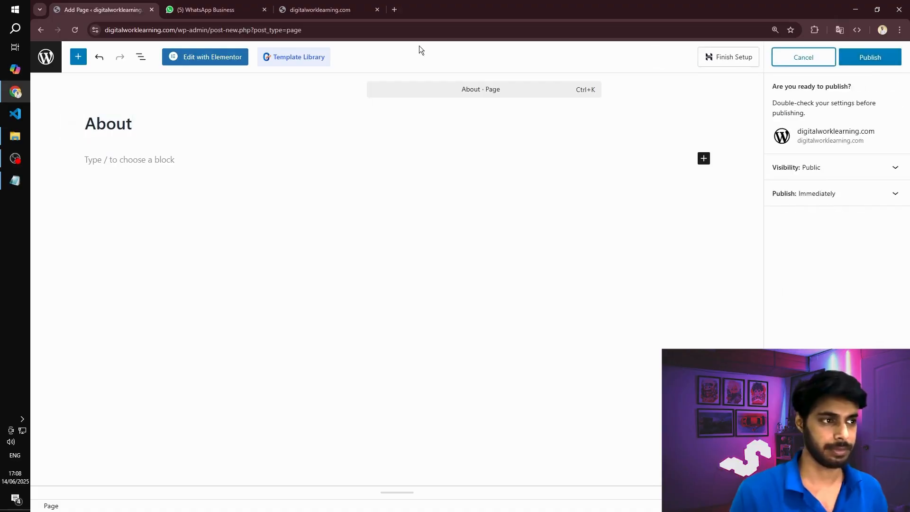
pyautogui.click(230, 58)
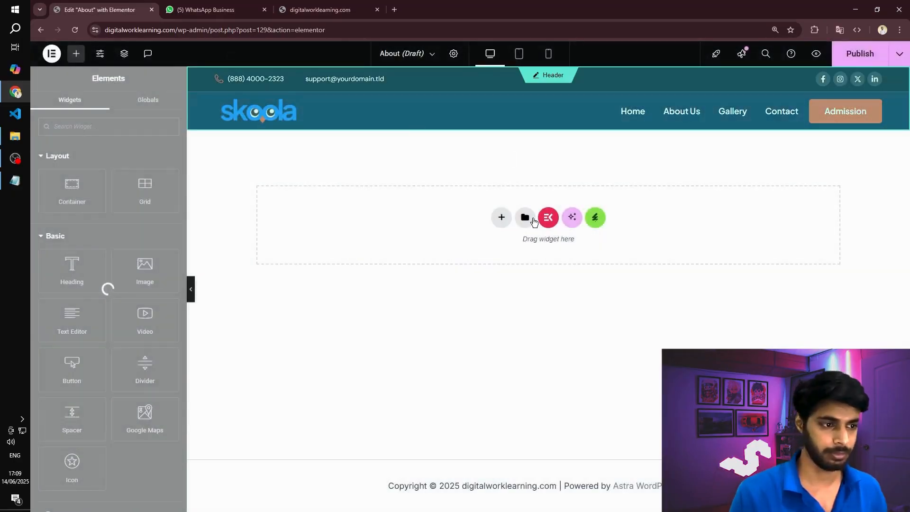
# - Insert the saved About template into the About page, publish the page and look over its sections
pyautogui.click(532, 220)
pyautogui.click(499, 80)
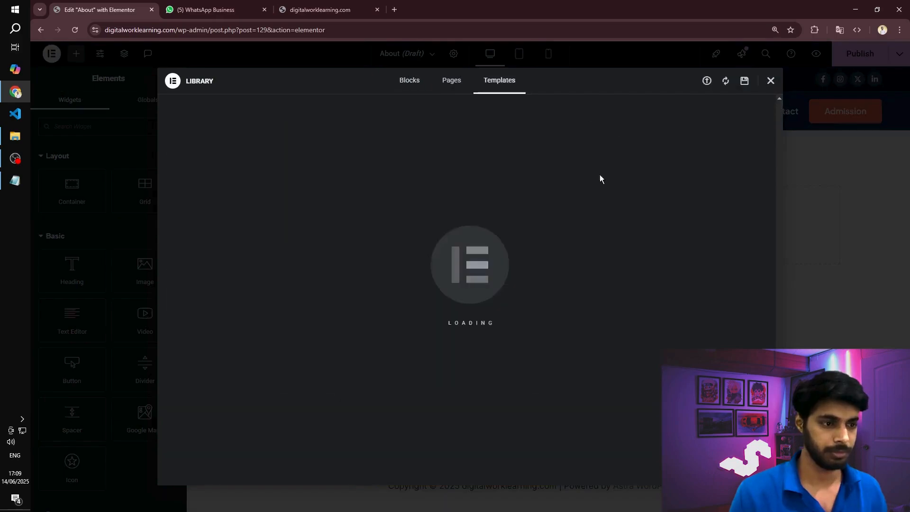
pyautogui.click(690, 201)
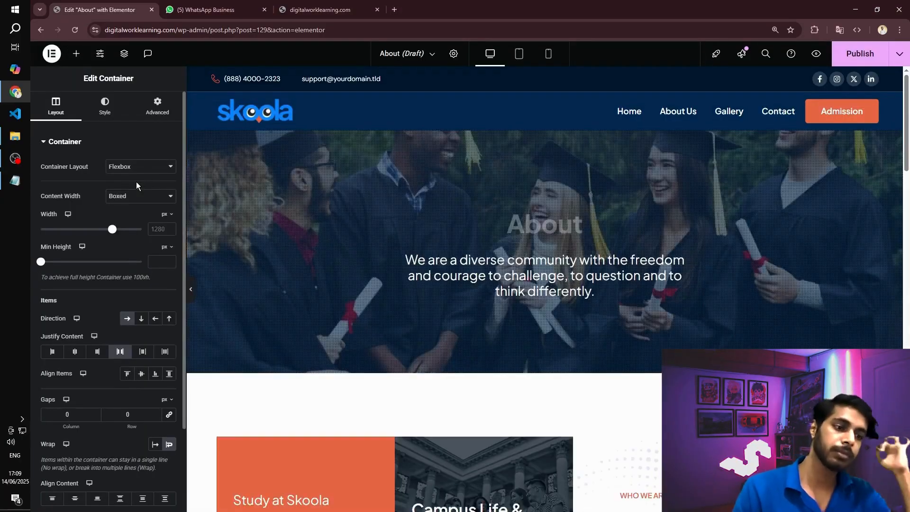
pyautogui.click(861, 54)
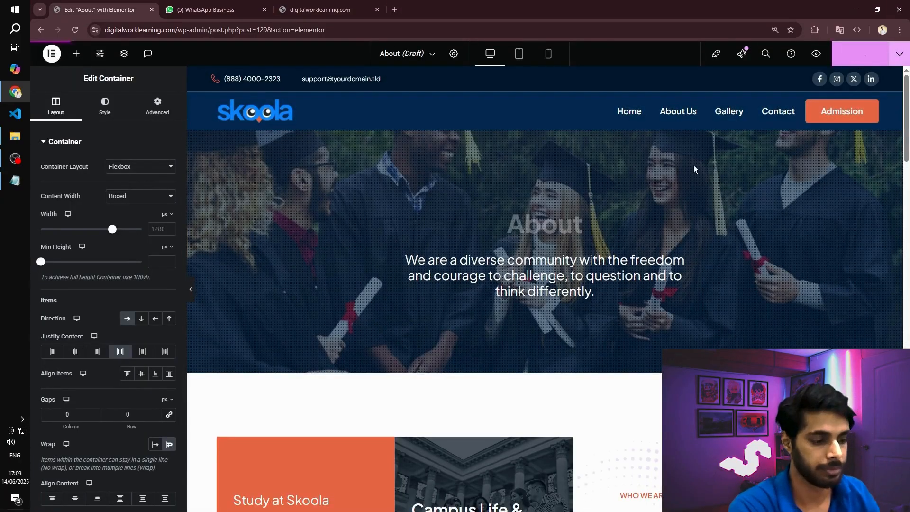
pyautogui.scroll(-15, 569, 225)
pyautogui.scroll(-12, 578, 221)
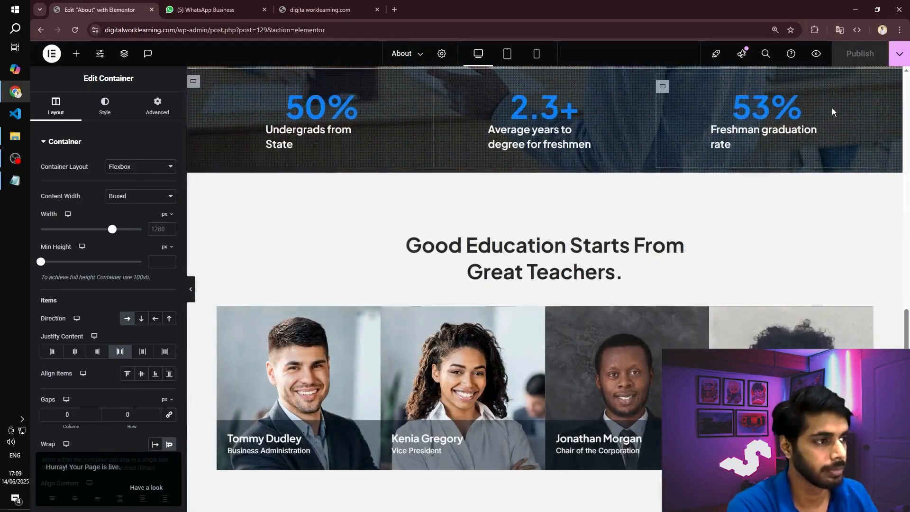
# - Exit the About page's Elementor editor and return to the list of all pages
pyautogui.click(52, 53)
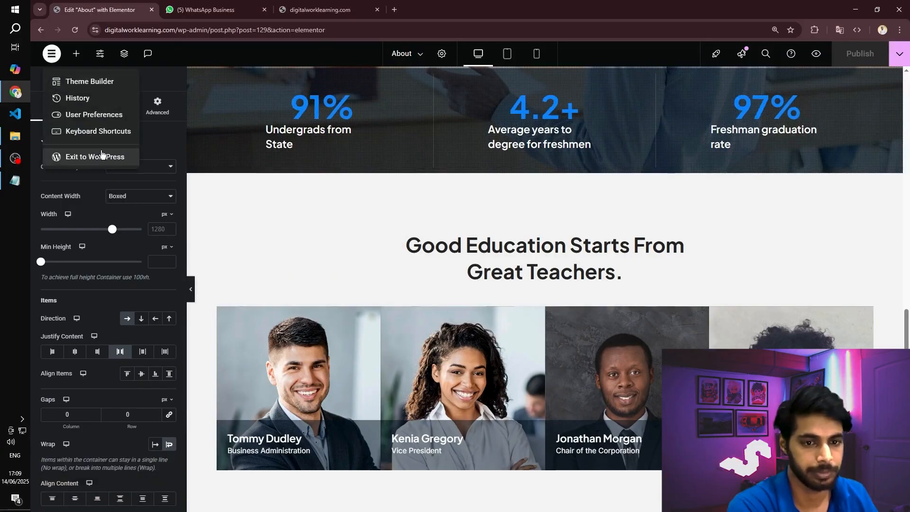
pyautogui.click(102, 157)
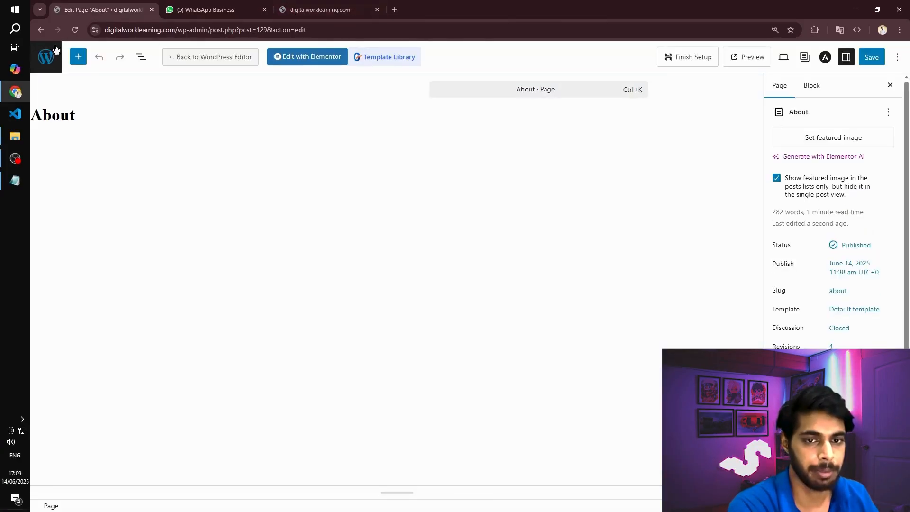
pyautogui.click(50, 58)
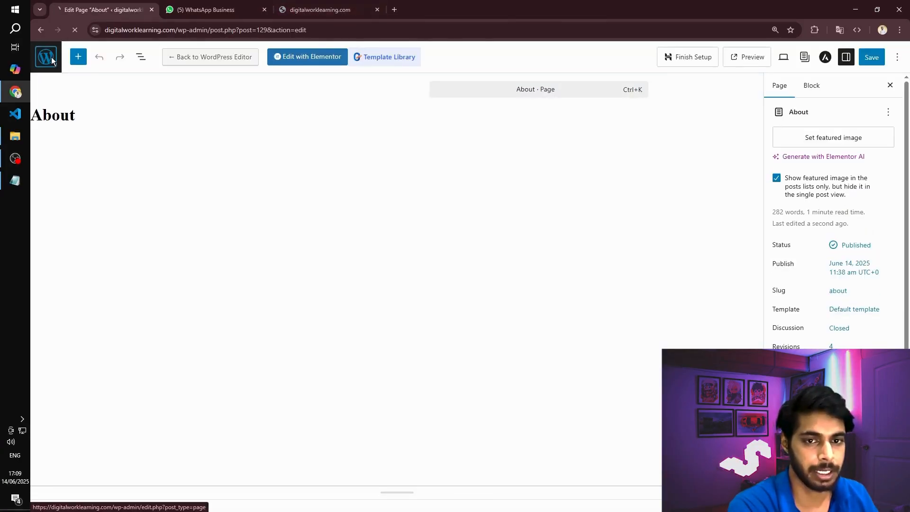
# - Try the Home link in the live site's header and return to the WordPress admin
pyautogui.click(343, 6)
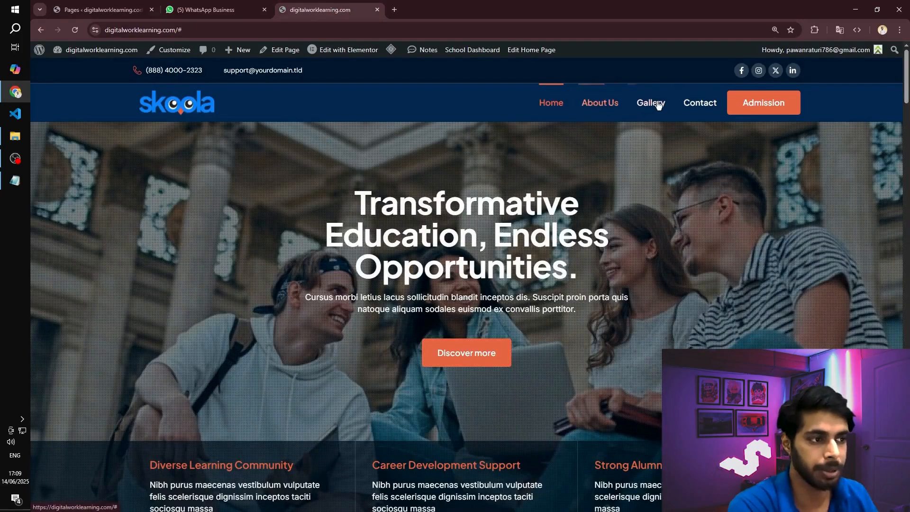
pyautogui.click(554, 108)
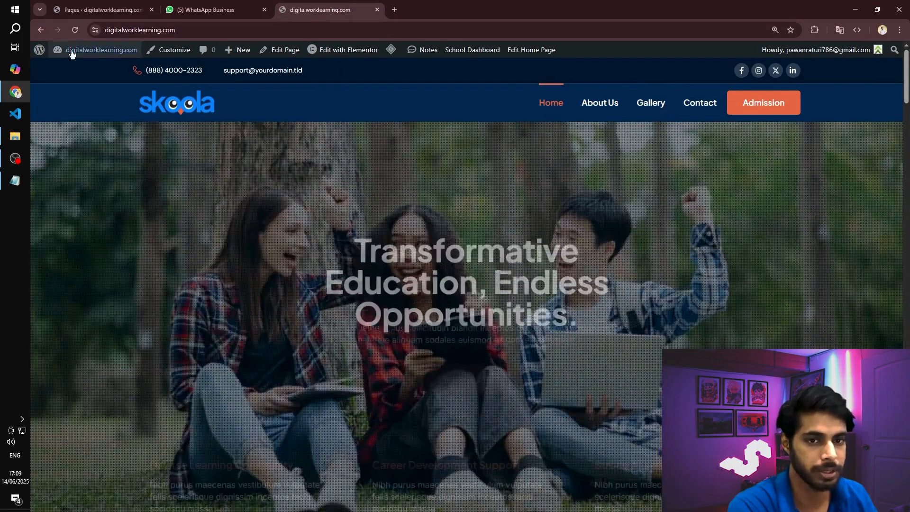
pyautogui.click(88, 4)
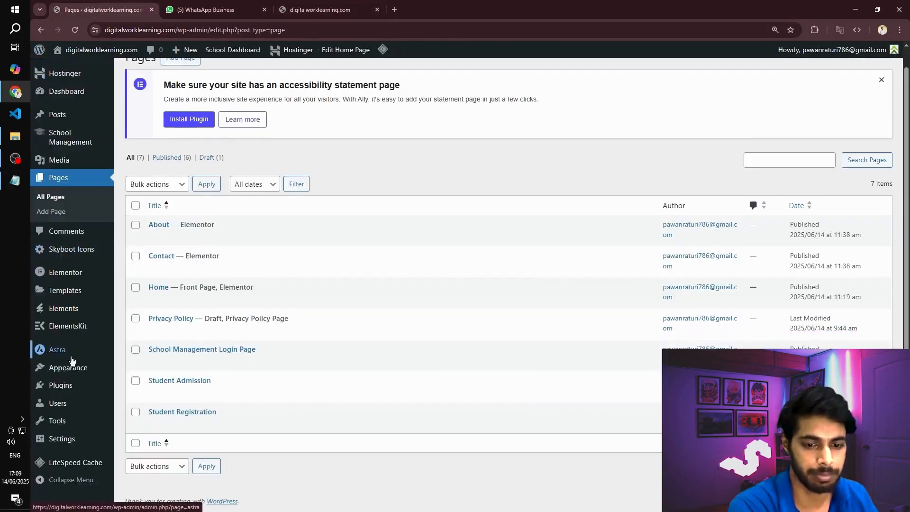
# - Open the Header menu's structure and remove the About Us and Contact custom links in bulk
pyautogui.moveTo(66, 370)
pyautogui.click(137, 428)
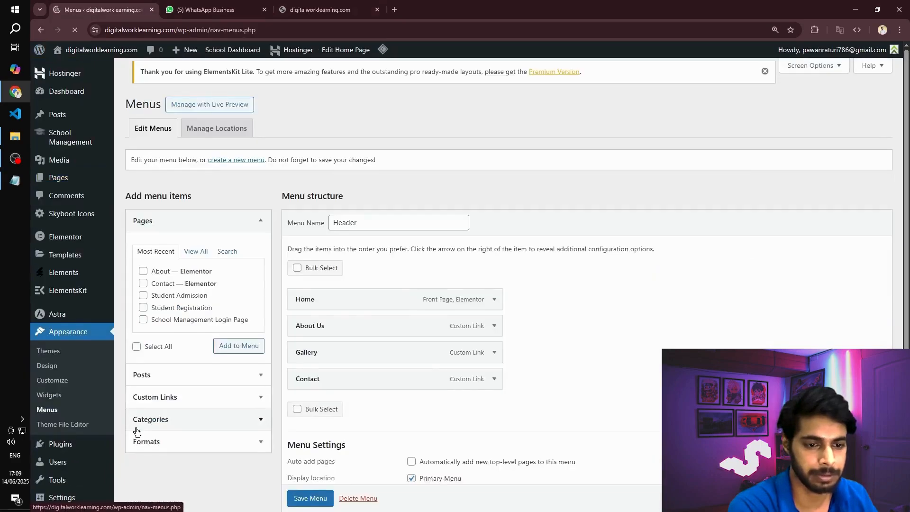
pyautogui.scroll(-3, 318, 260)
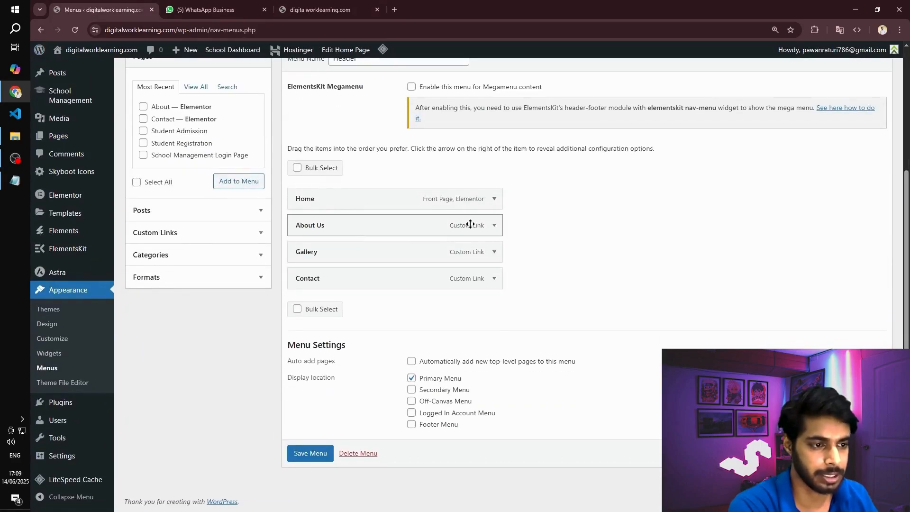
pyautogui.click(297, 310)
pyautogui.click(299, 278)
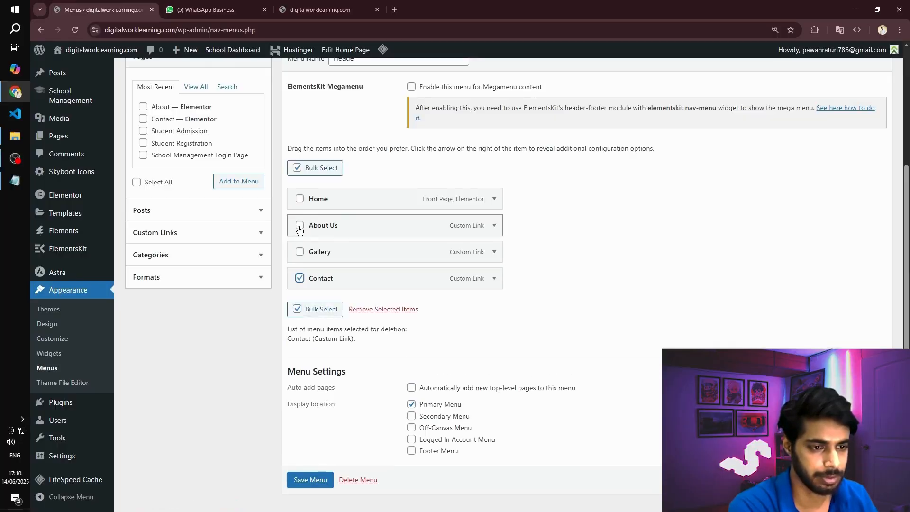
pyautogui.click(394, 312)
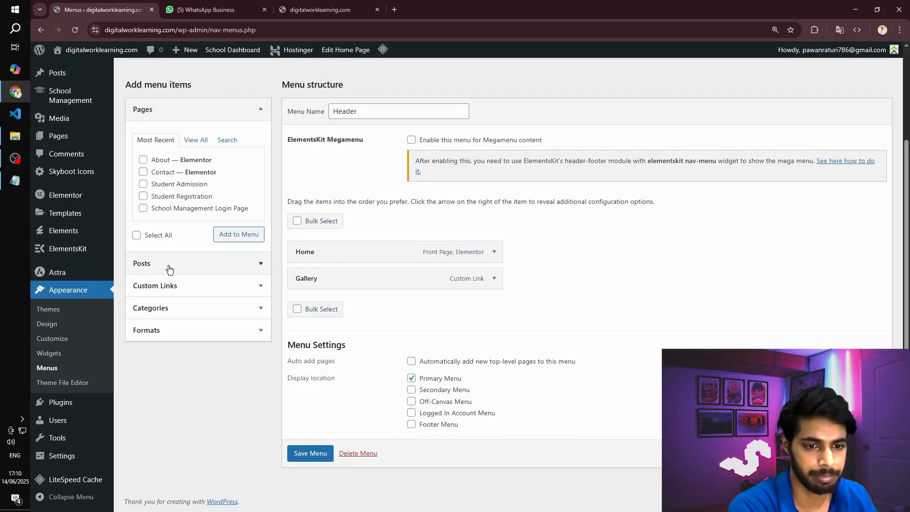
# - Add the About and Contact pages to the Header menu, order it Home, About, Gallery, Contact, and save it
pyautogui.click(196, 141)
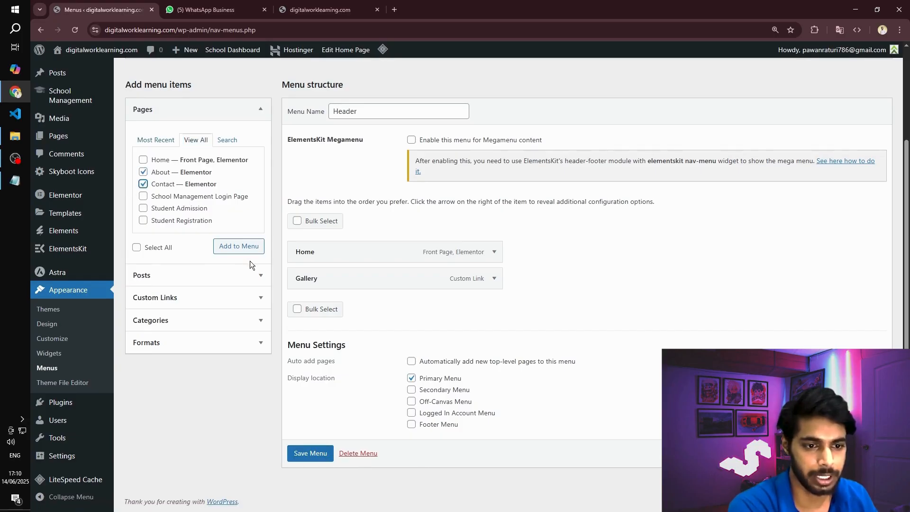
pyautogui.moveTo(320, 292); pyautogui.dragTo(322, 317)
pyautogui.click(313, 499)
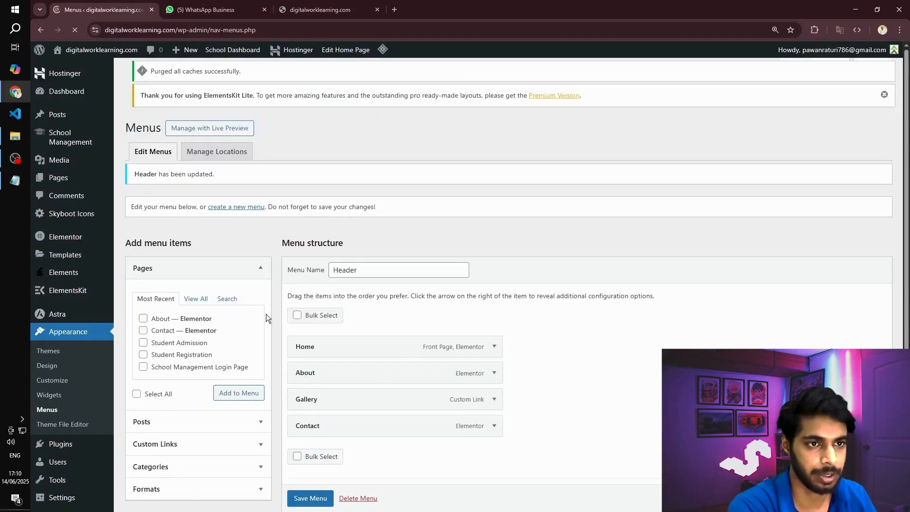
# - Reload the live site, test the About, Gallery, Contact and Admission links in the header, and go back to the Contact page
pyautogui.click(317, 10)
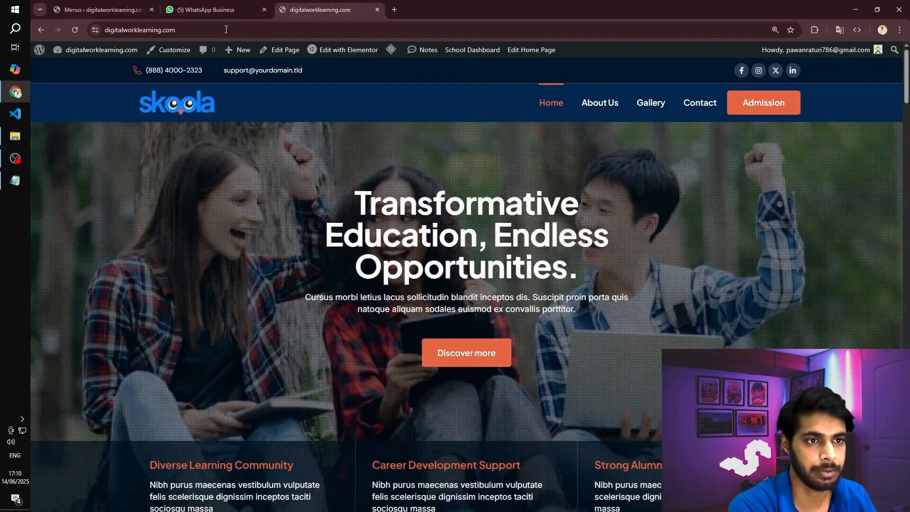
pyautogui.click(71, 30)
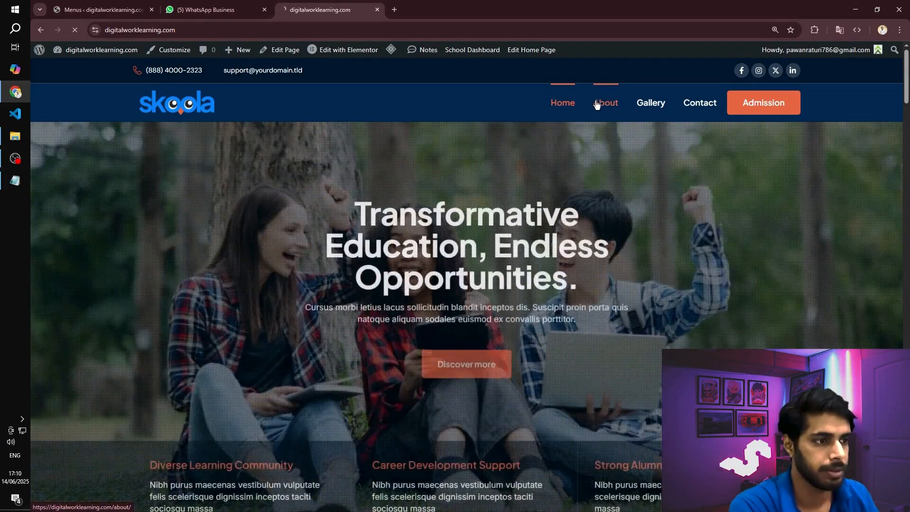
pyautogui.click(598, 101)
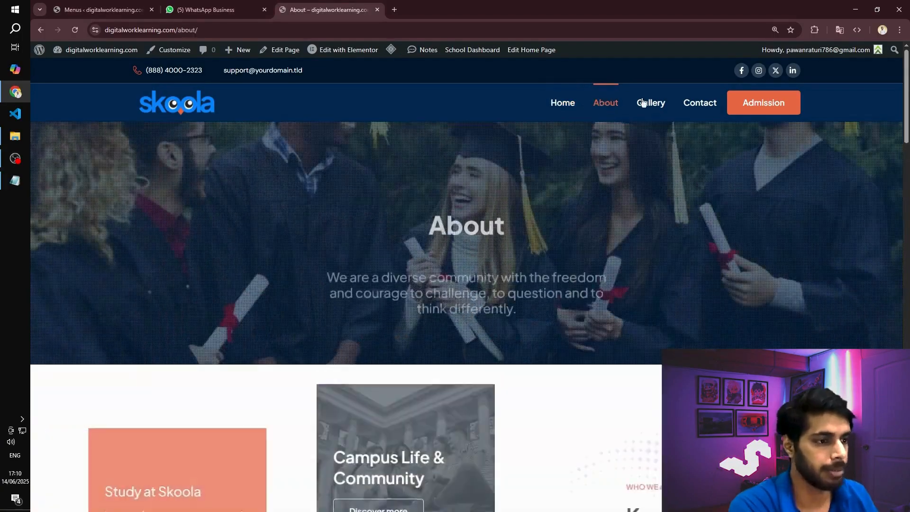
pyautogui.click(645, 103)
pyautogui.click(699, 107)
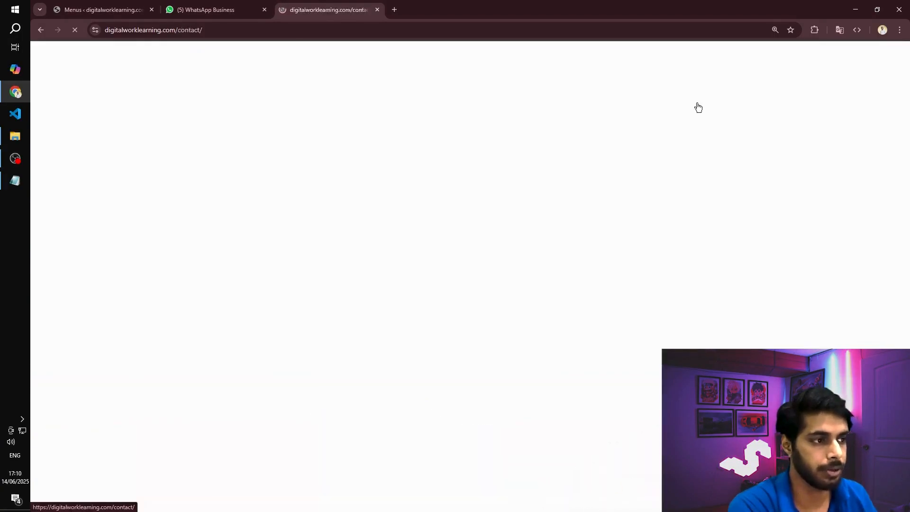
pyautogui.click(768, 104)
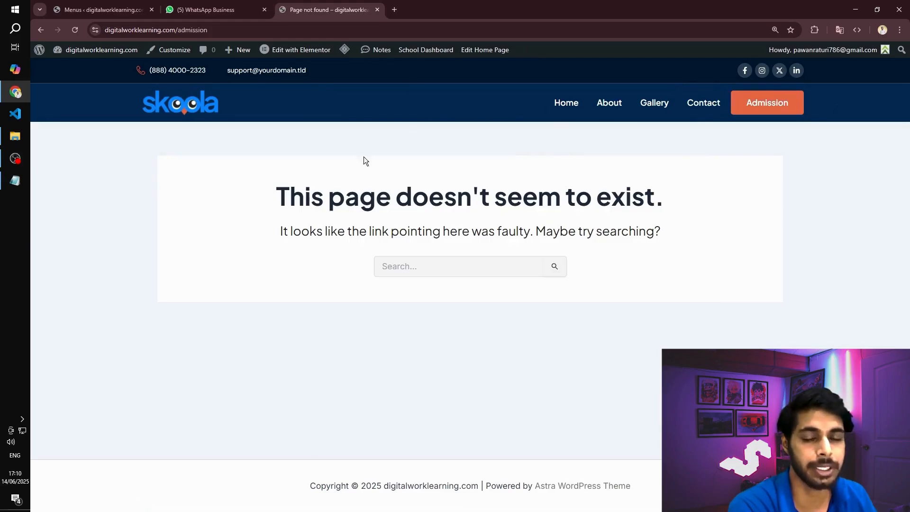
pyautogui.click(38, 31)
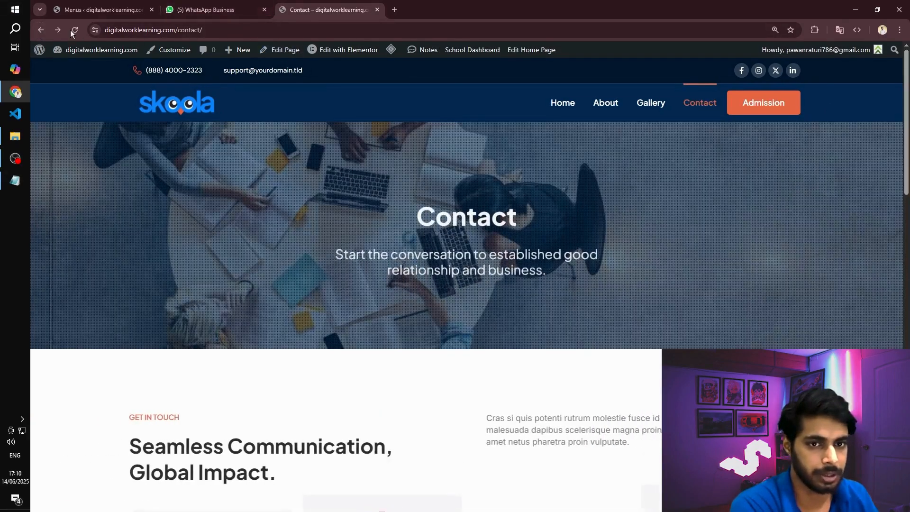
# - Return to the WordPress admin's page list and open the Student Admission page for editing
pyautogui.click(158, 11)
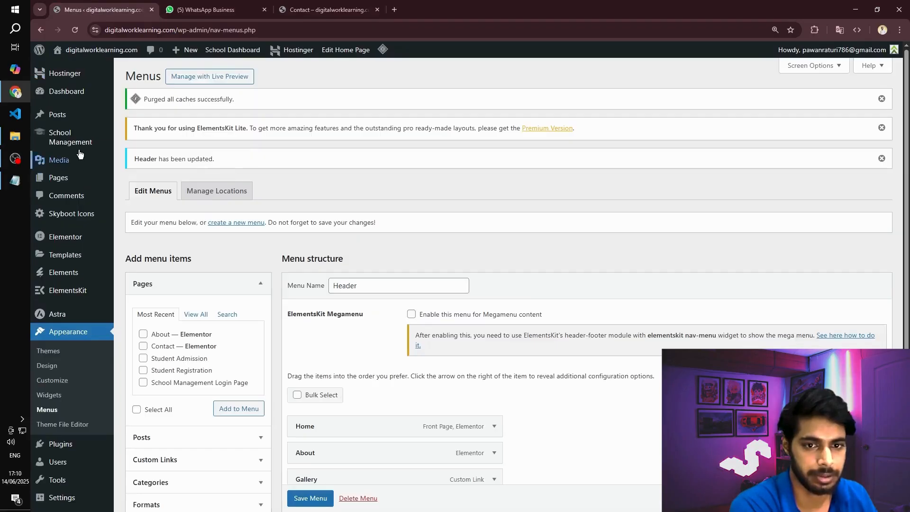
pyautogui.click(59, 177)
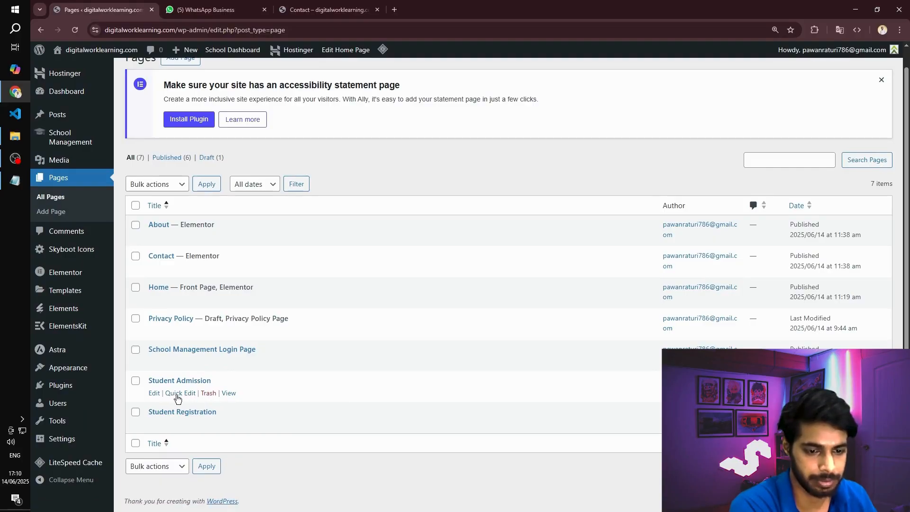
pyautogui.click(154, 393)
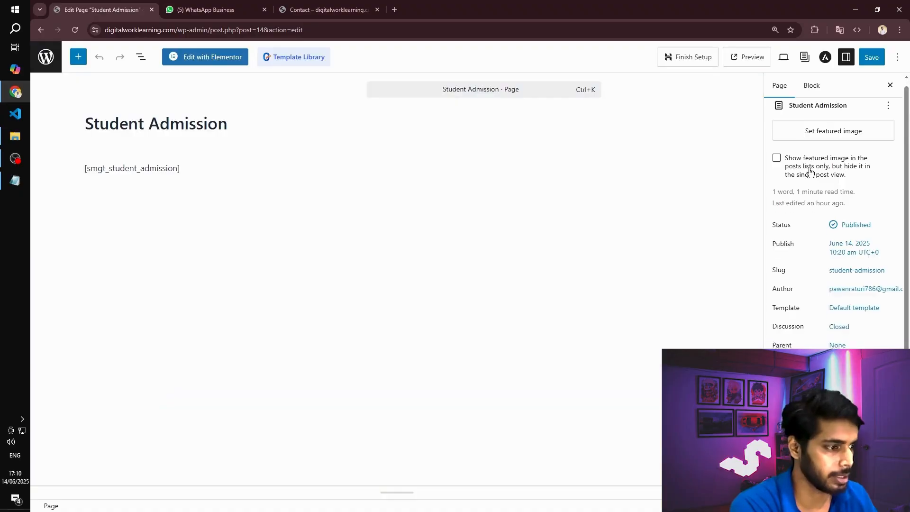
# - Open the Student Admission page's slug settings and copy its full permalink
pyautogui.scroll(-1, 844, 209)
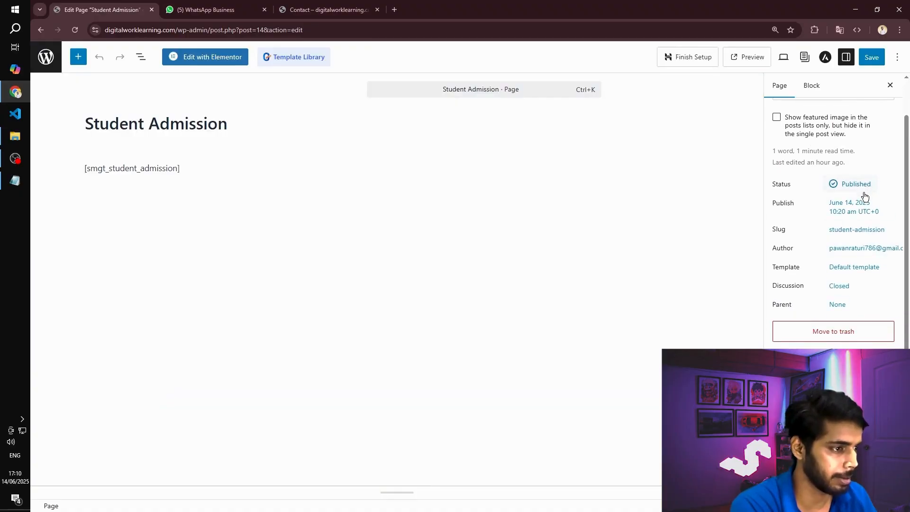
pyautogui.scroll(-2, 860, 208)
pyautogui.scroll(2, 861, 208)
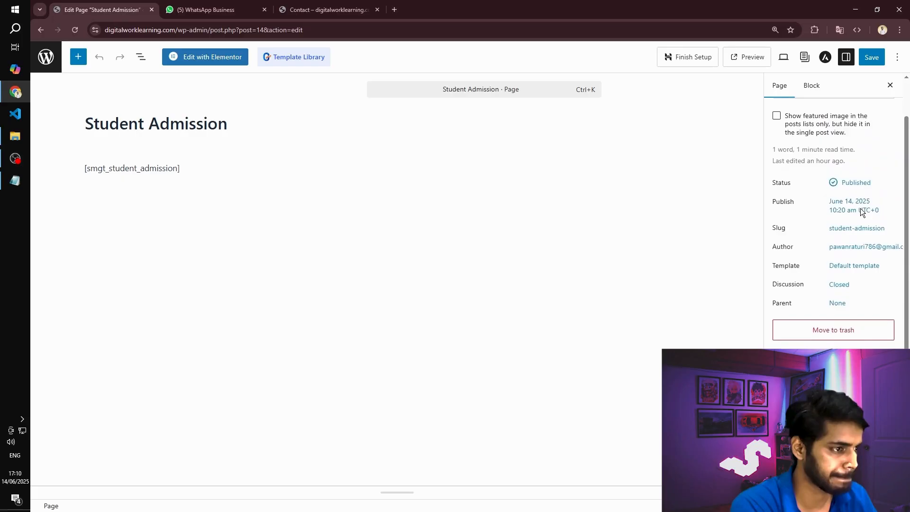
pyautogui.click(857, 229)
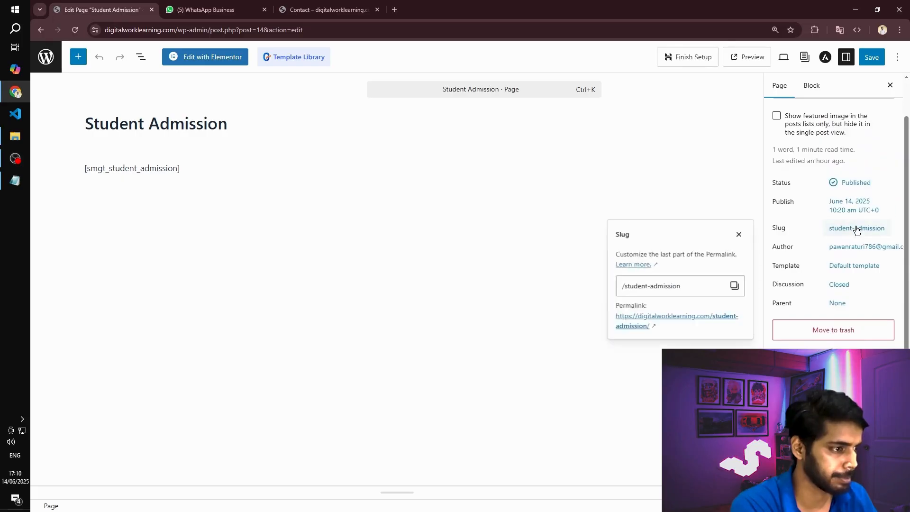
pyautogui.click(734, 286)
# - Switch to the live Contact page and open the Skoola - Header template for editing in Elementor
pyautogui.click(327, 10)
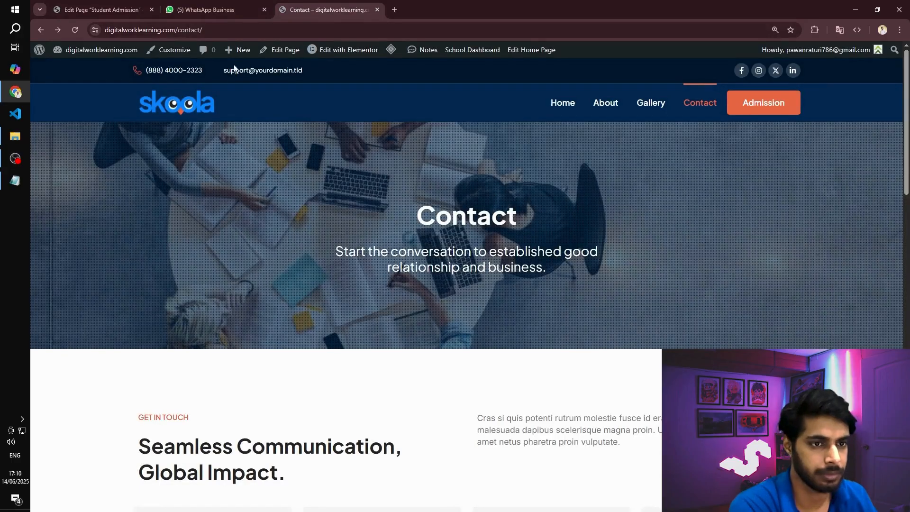
pyautogui.moveTo(344, 50)
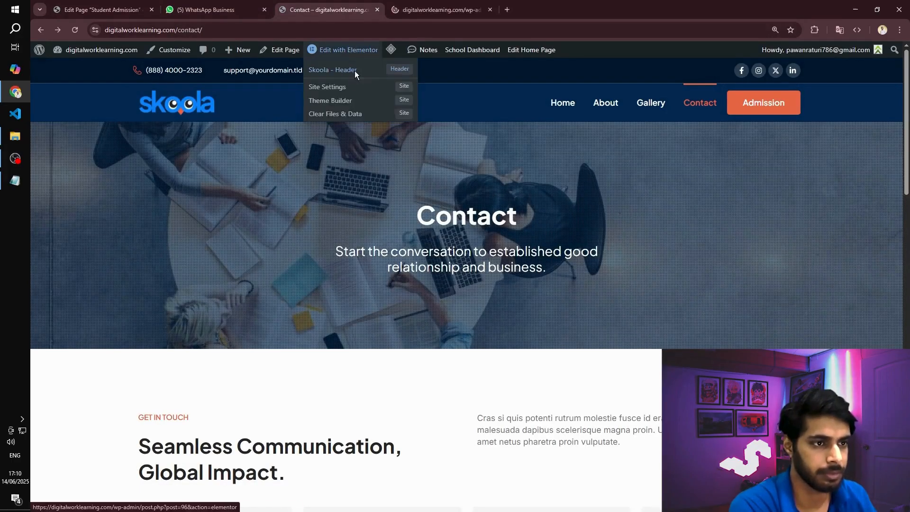
pyautogui.click(354, 71)
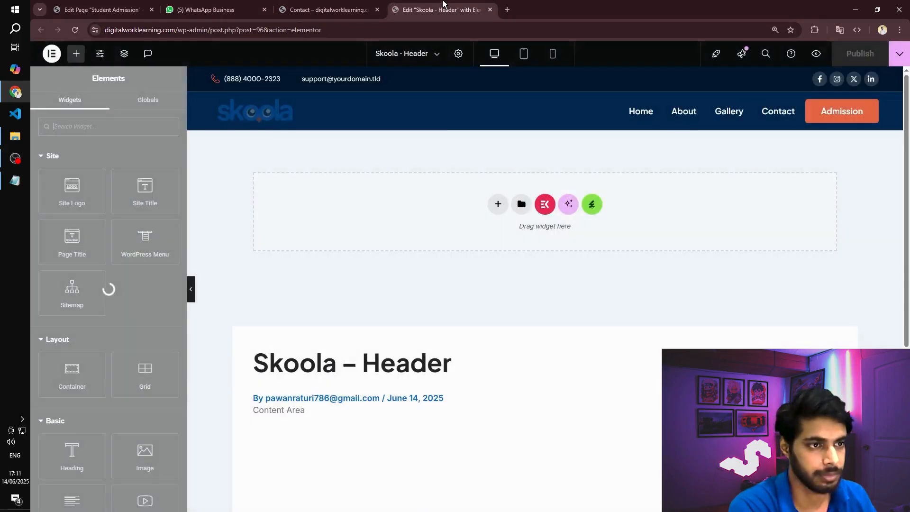
pyautogui.click(841, 113)
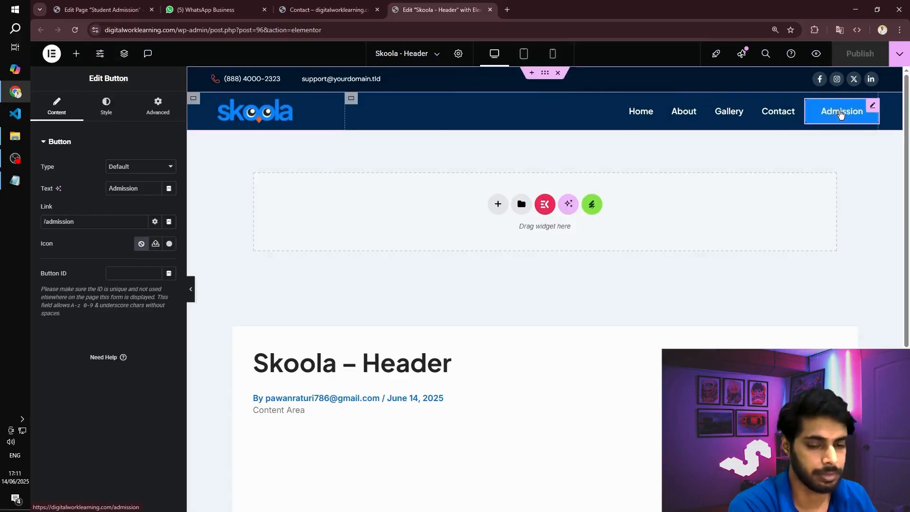
pyautogui.moveTo(74, 222); pyautogui.dragTo(1, 225)
pyautogui.hotkey('ctrl', 'v')
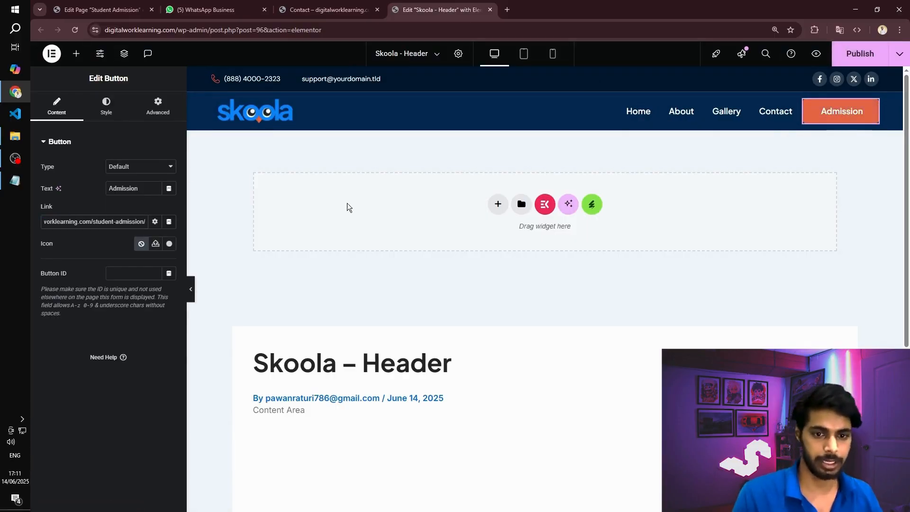
pyautogui.hotkey('ctrl', 's')
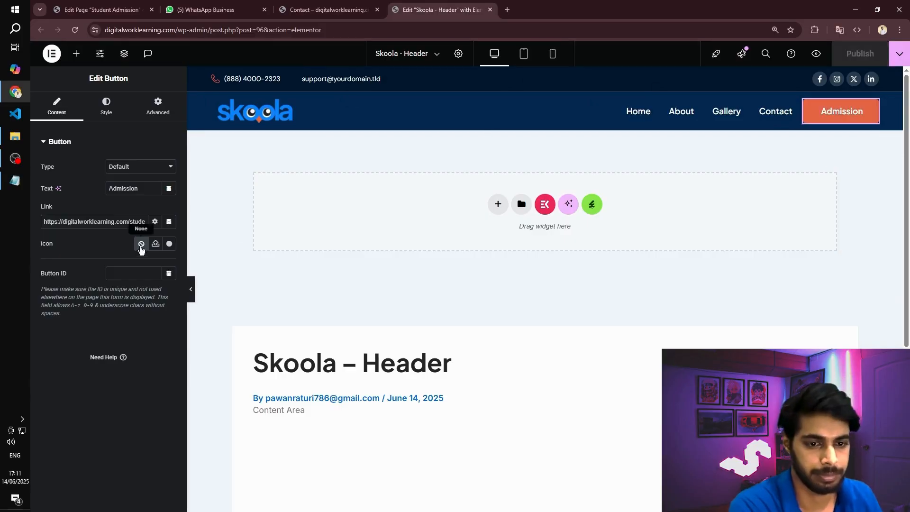
pyautogui.moveTo(123, 222); pyautogui.dragTo(129, 222)
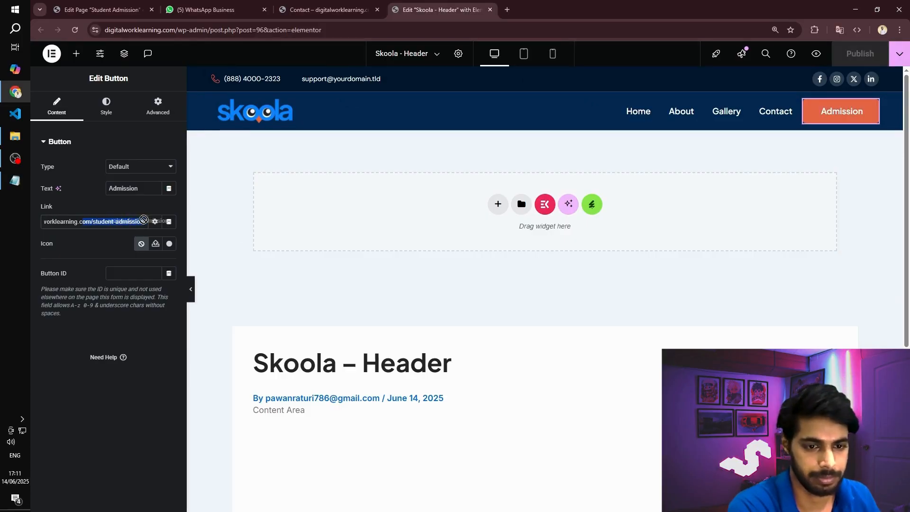
# - Reload the live Contact page, test the header's Admission button, and look through the student admission form
pyautogui.click(327, 10)
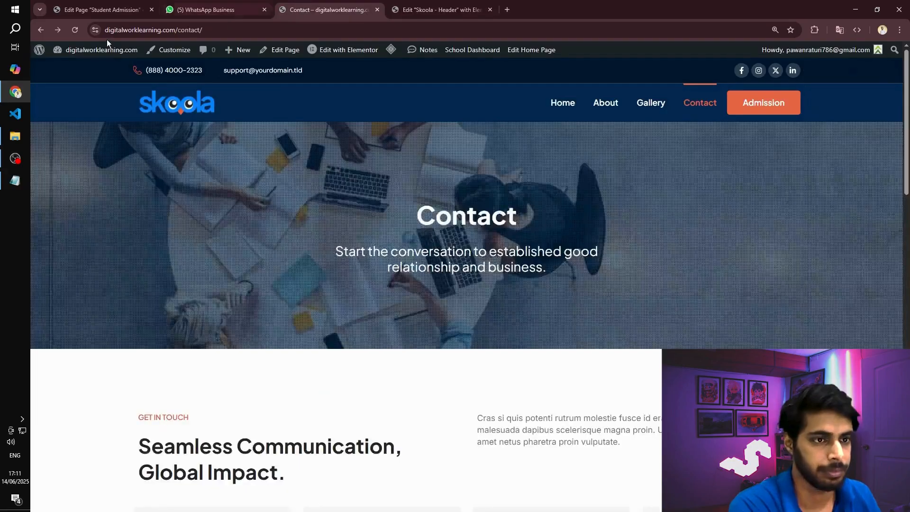
pyautogui.click(75, 31)
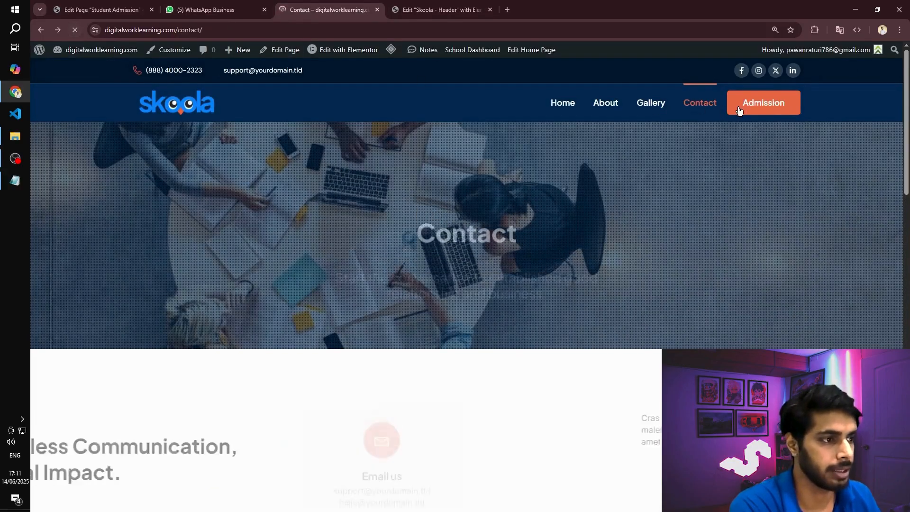
pyautogui.click(772, 102)
pyautogui.scroll(-15, 275, 233)
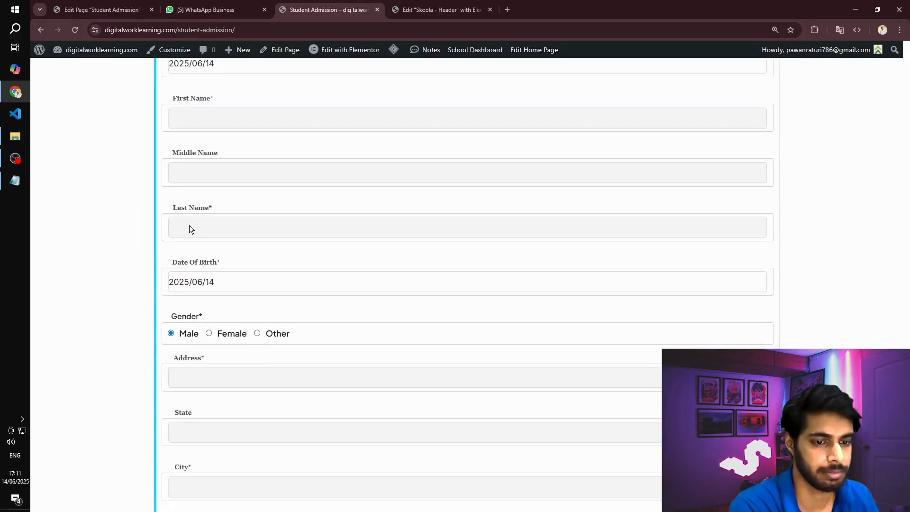
pyautogui.scroll(15, 719, 273)
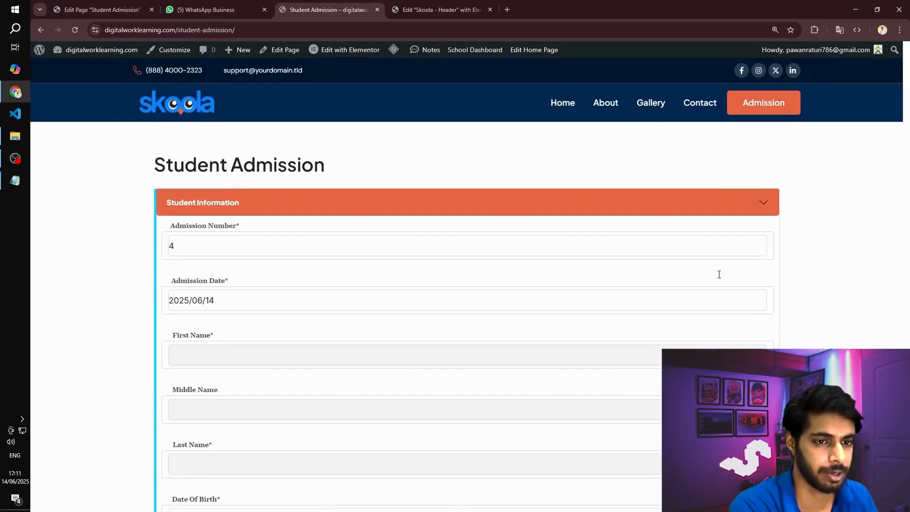
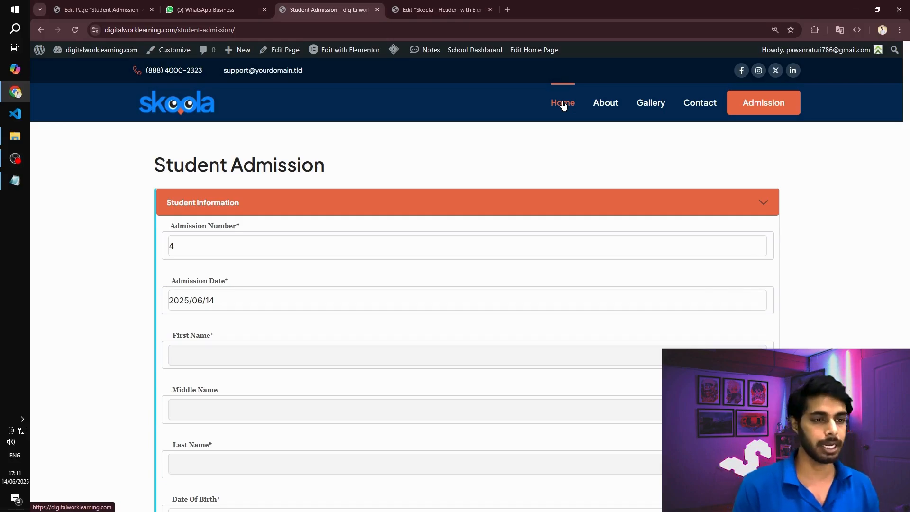
# - Create and publish a new WordPress page titled "Login", and open it in the Elementor editor
pyautogui.click(82, 10)
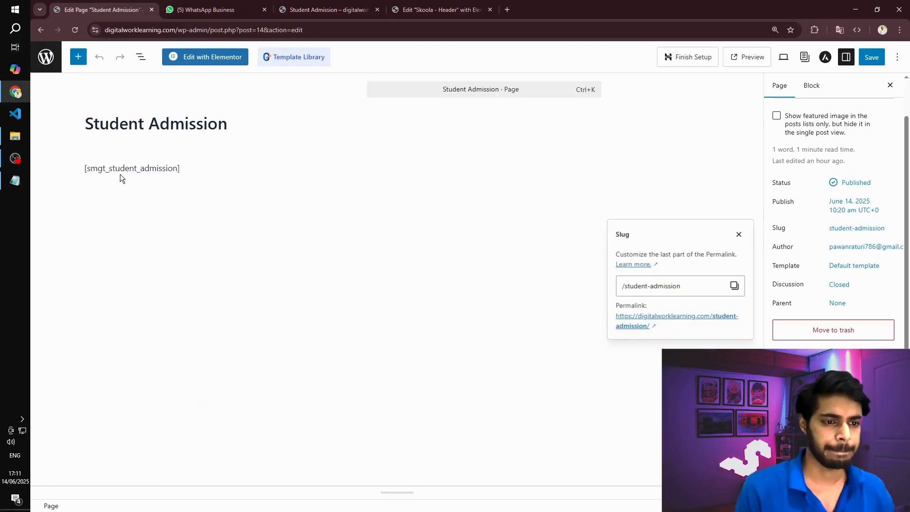
pyautogui.click(46, 57)
pyautogui.click(185, 80)
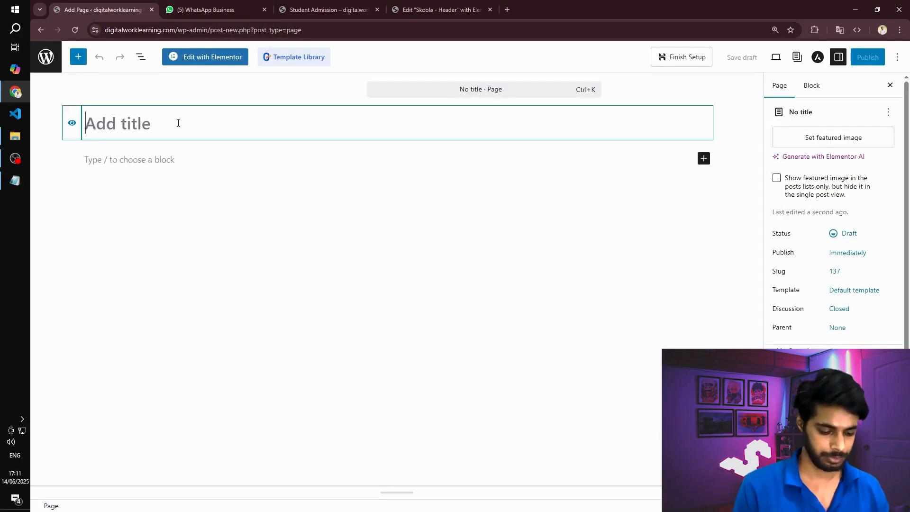
pyautogui.write('Login')
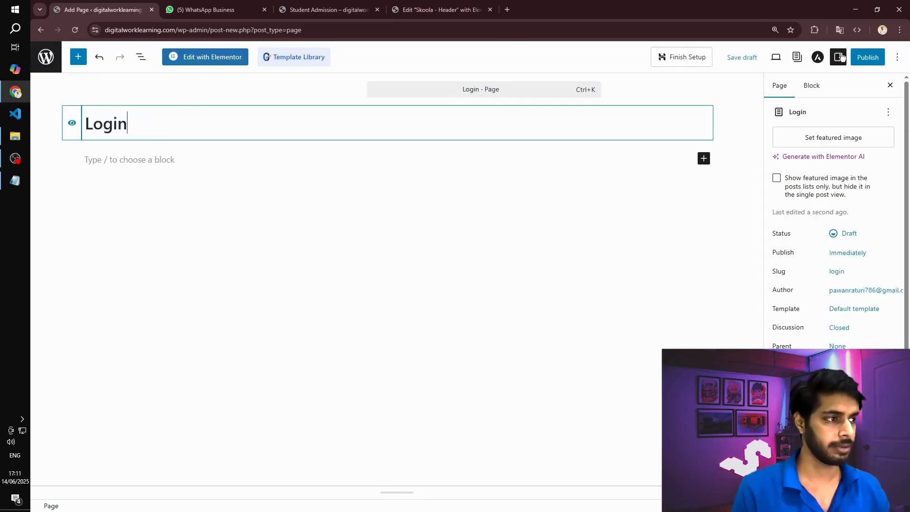
pyautogui.click(868, 57)
pyautogui.click(213, 59)
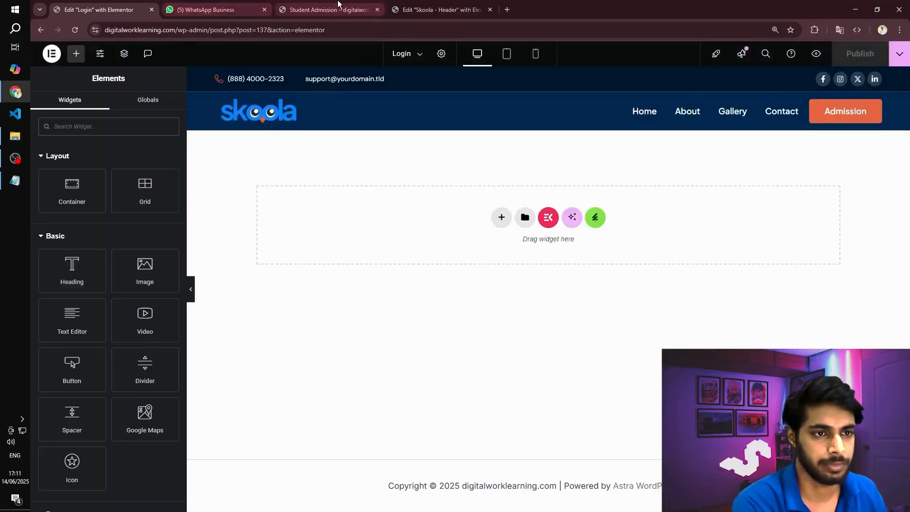
# - Exit the Login page's Elementor editor and return to the site's list of all pages
pyautogui.click(332, 10)
pyautogui.click(105, 9)
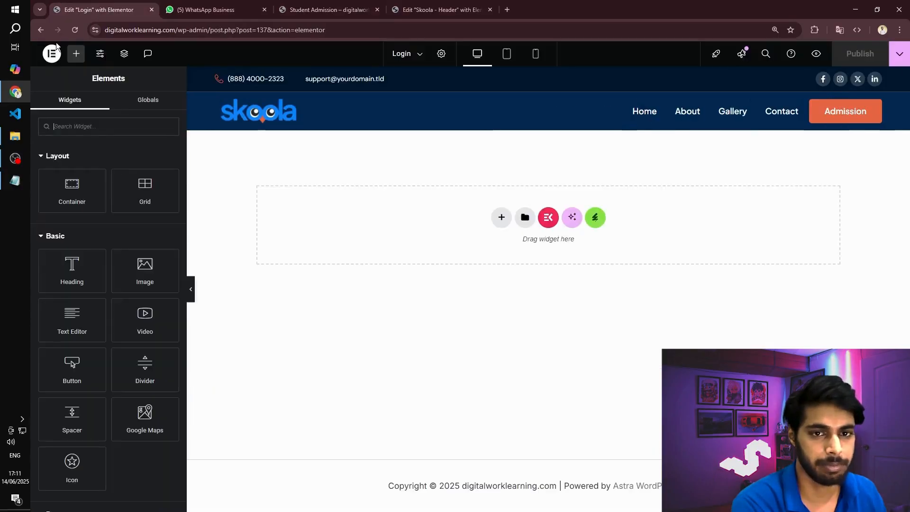
pyautogui.click(54, 49)
pyautogui.click(86, 158)
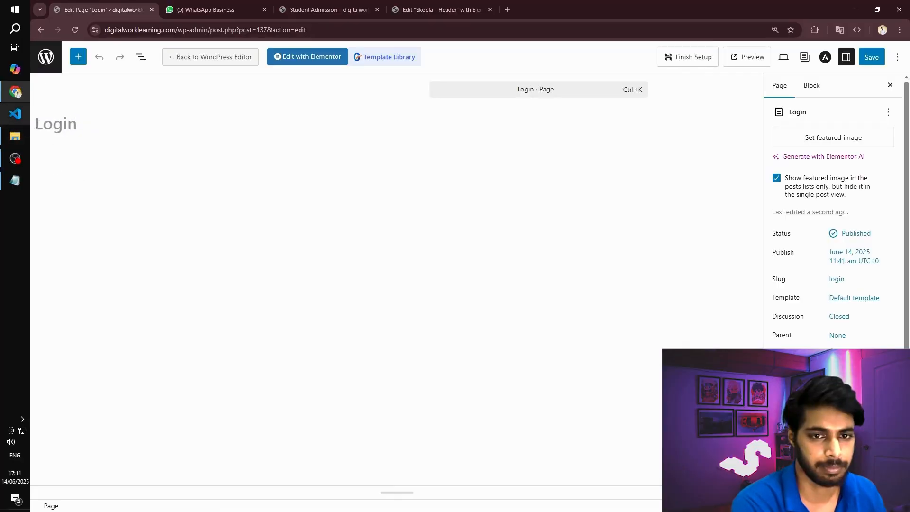
pyautogui.click(54, 67)
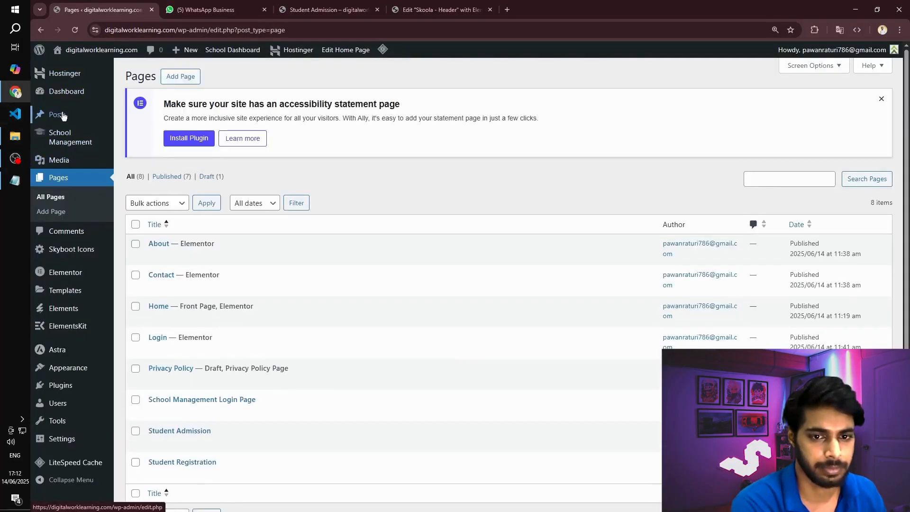
pyautogui.scroll(-1, 287, 237)
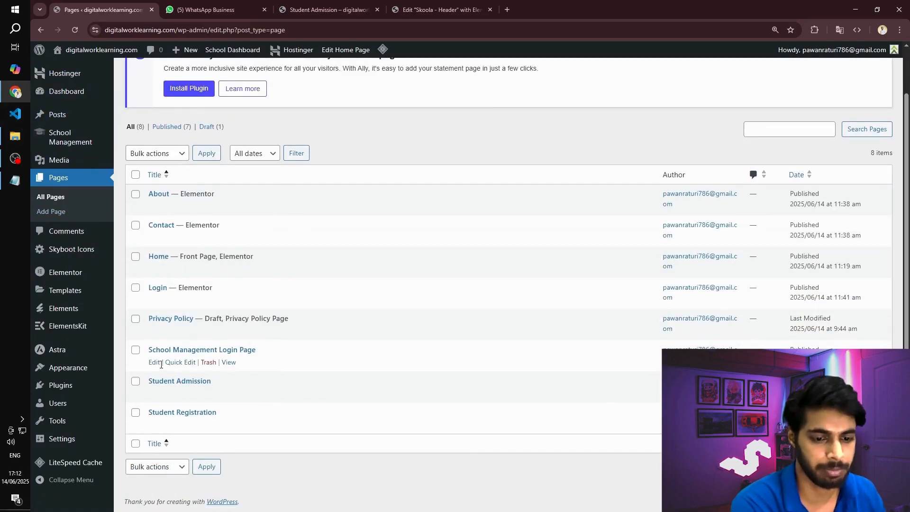
pyautogui.click(190, 362)
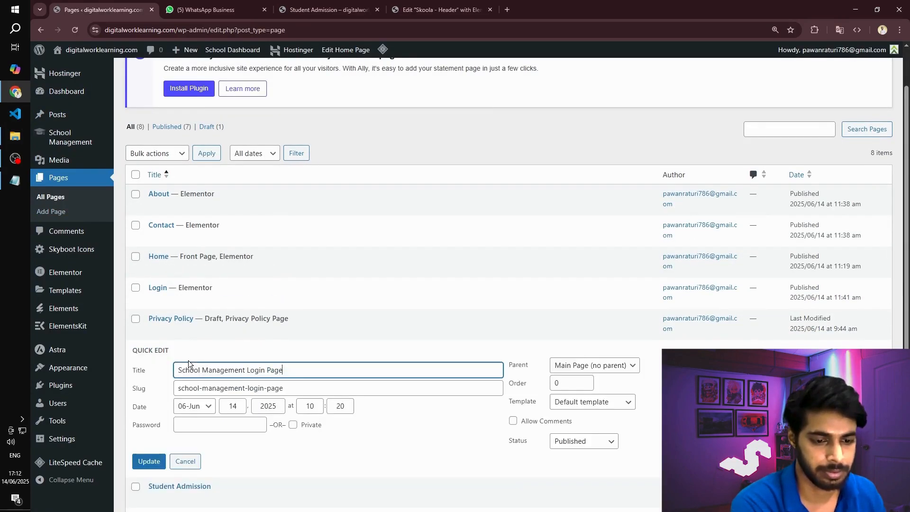
pyautogui.click(185, 462)
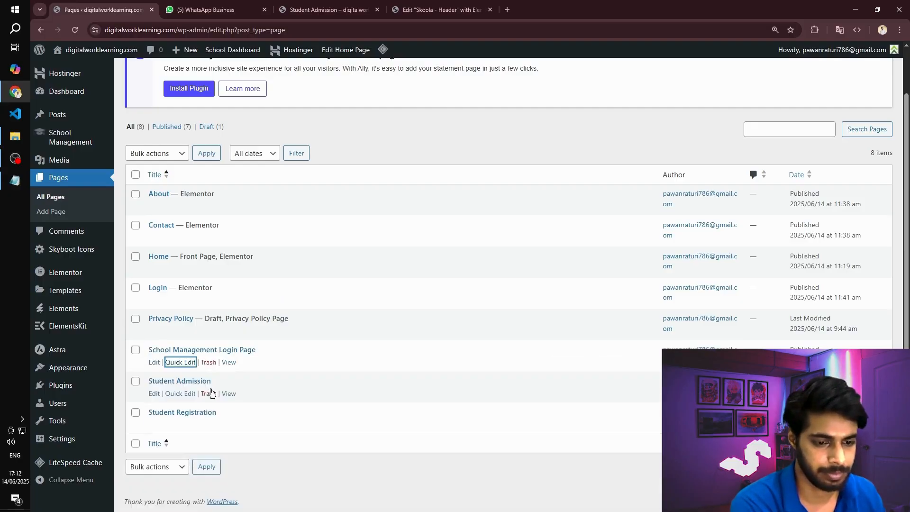
# - View the School Management Login Page in its own tab and as a logged-out visitor in an incognito window
pyautogui.middleClick(230, 364)
pyautogui.click(202, 5)
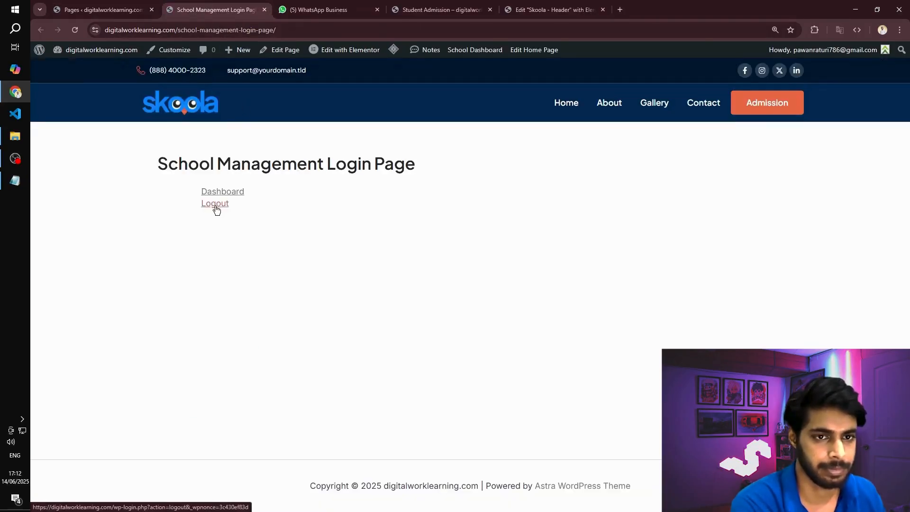
pyautogui.click(294, 29)
pyautogui.hotkey('ctrl', 'c')
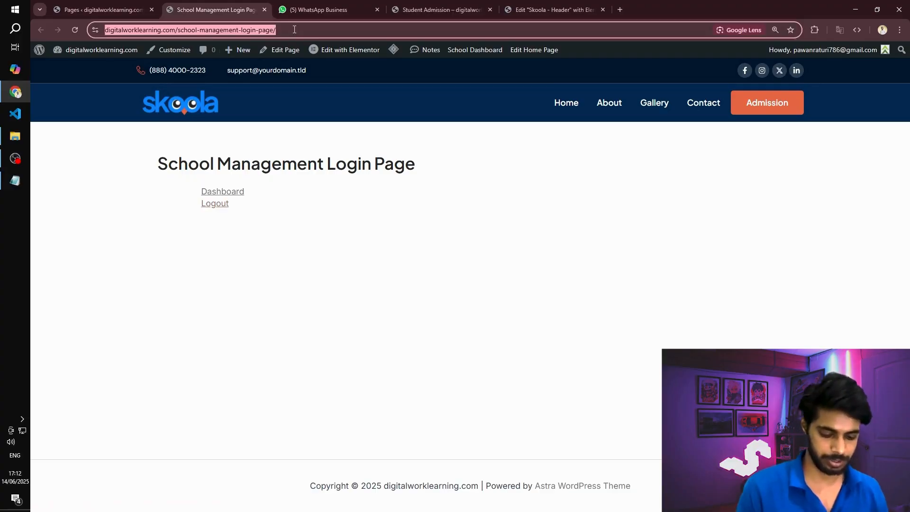
pyautogui.hotkey('ctrl', 'shift', 'n')
pyautogui.hotkey('ctrl', 'v')
pyautogui.press('Return')
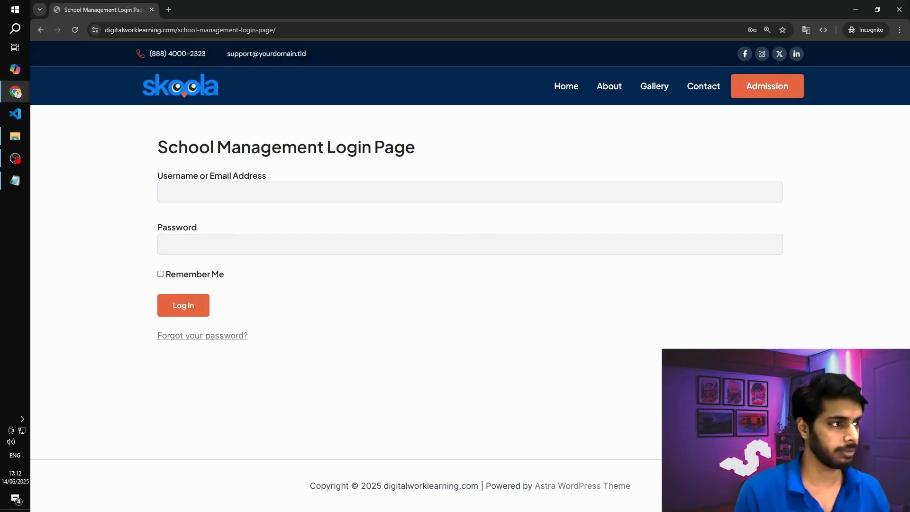
# - Close the incognito window, open the School Management Login Page in the Elementor editor and hide its page title
pyautogui.click(900, 10)
pyautogui.click(87, 5)
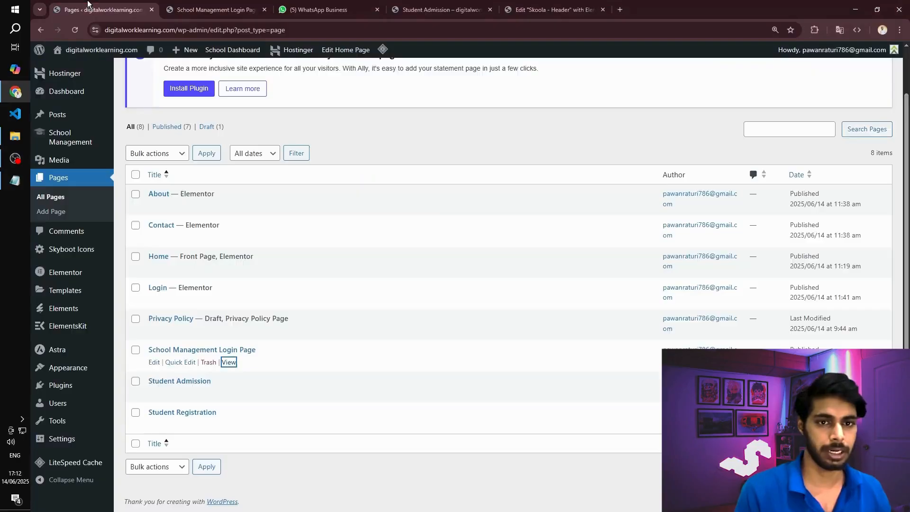
pyautogui.click(153, 362)
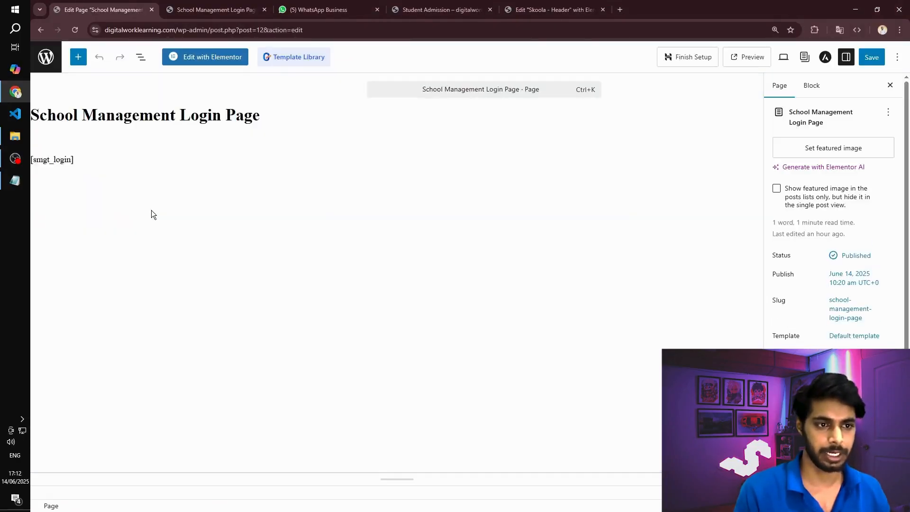
pyautogui.click(205, 63)
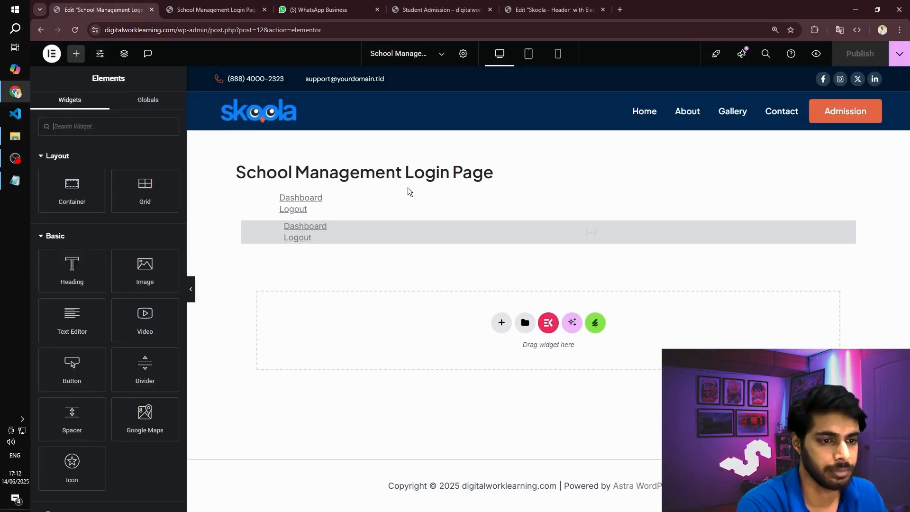
pyautogui.click(465, 53)
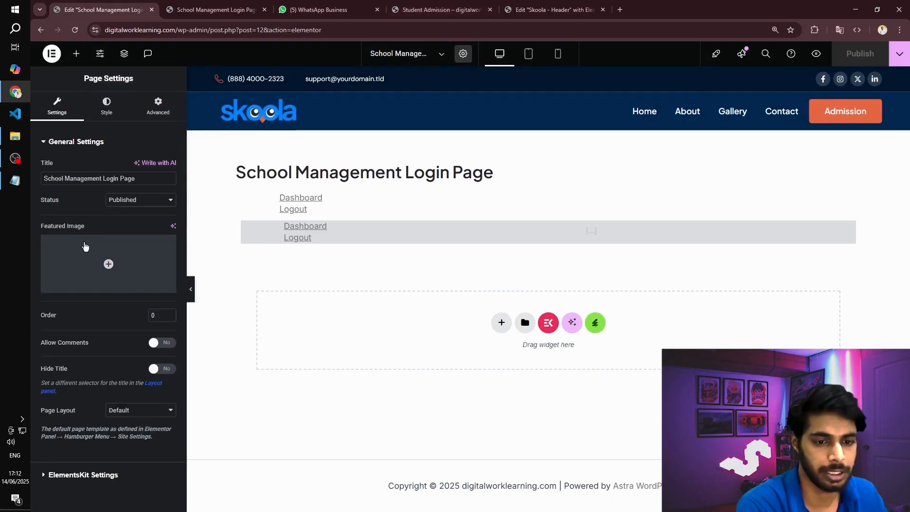
pyautogui.click(160, 370)
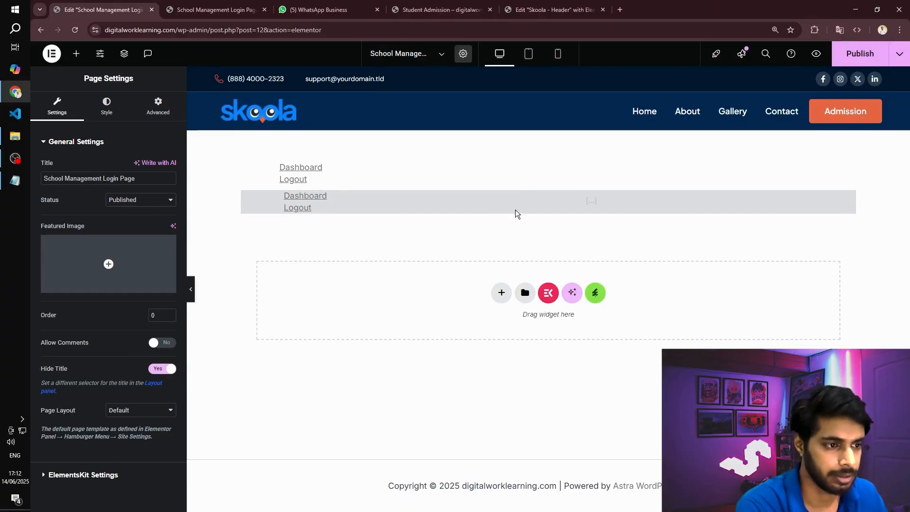
# - Add a heading reading "Login Page" above the login shortcode inside the page's container
pyautogui.click(549, 189)
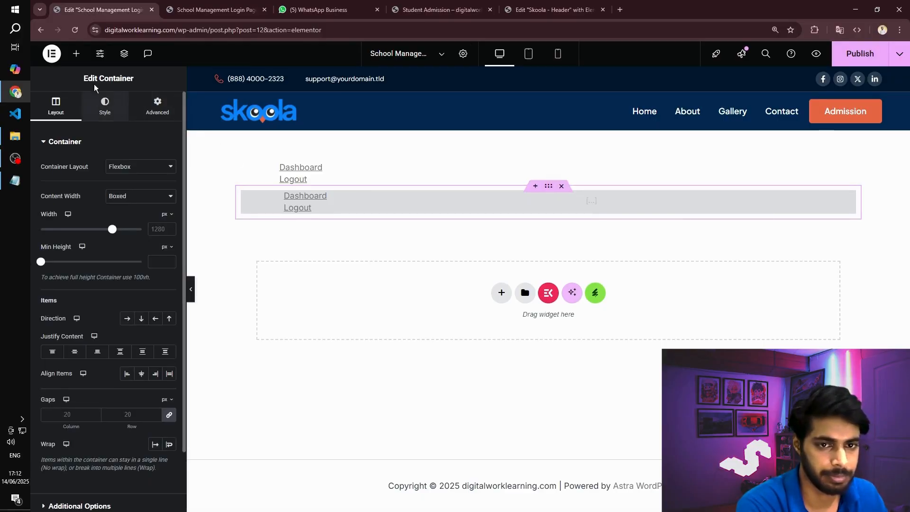
pyautogui.click(71, 56)
pyautogui.moveTo(72, 268); pyautogui.dragTo(553, 197)
pyautogui.tripleClick(129, 189)
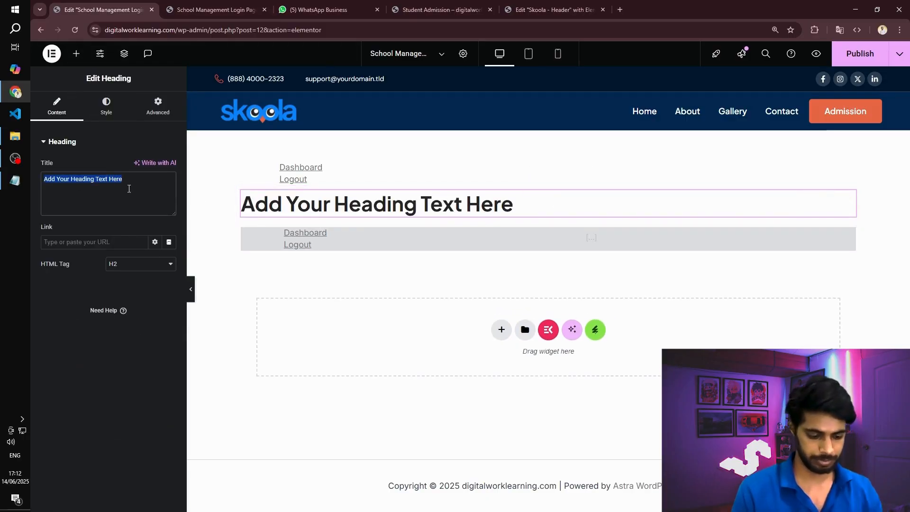
pyautogui.write('Login Page')
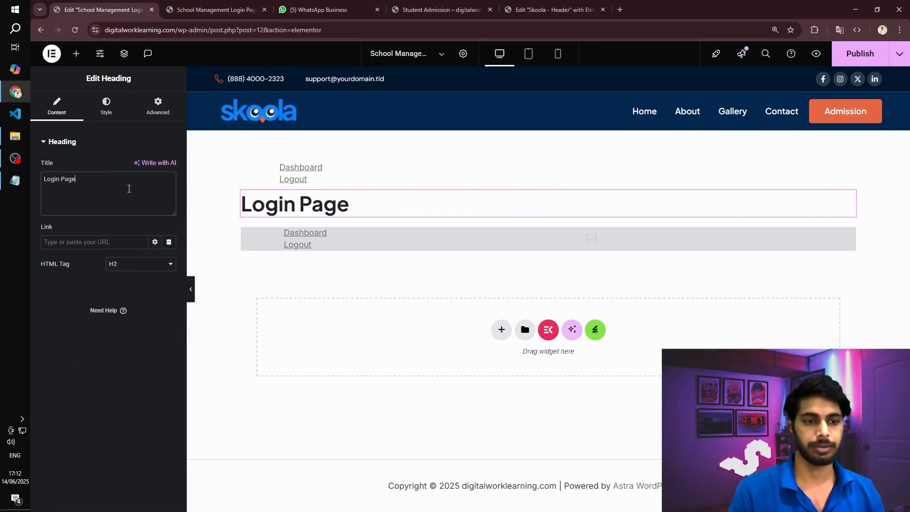
# - Center the "Login Page" heading and publish the page changes
pyautogui.click(107, 117)
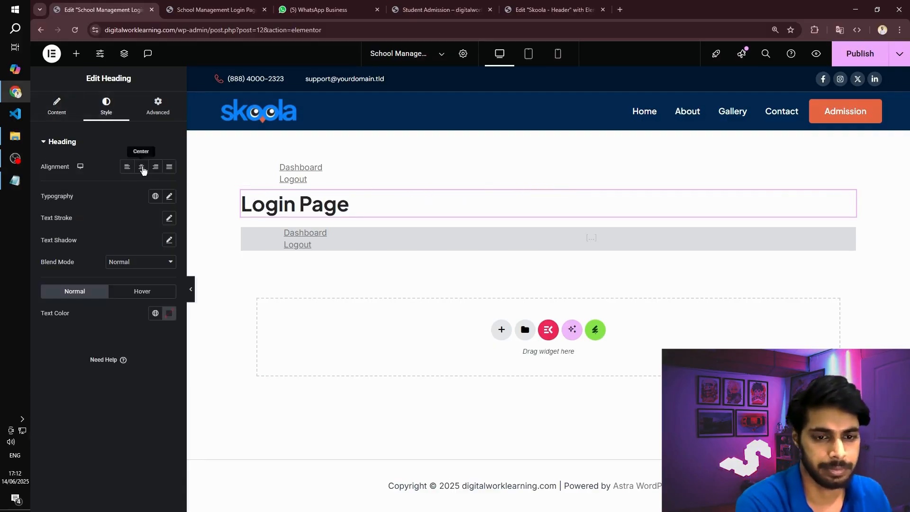
pyautogui.click(141, 166)
pyautogui.click(878, 62)
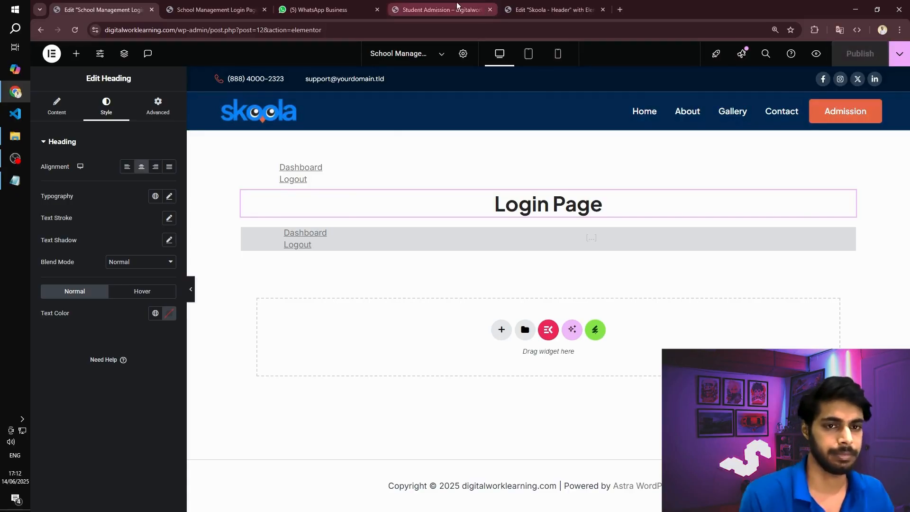
# - Load the School Management Login Page address in a new incognito window to check the published login form
pyautogui.click(208, 5)
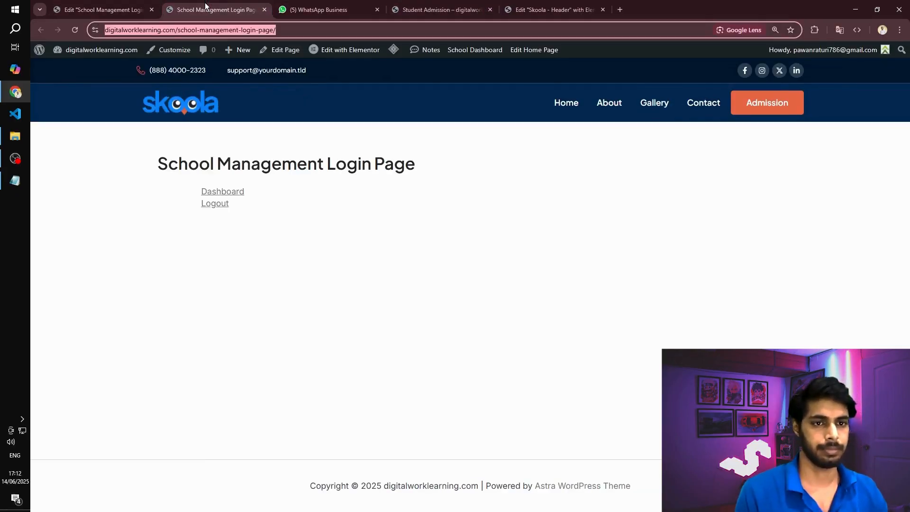
pyautogui.hotkey('ctrl', 'c')
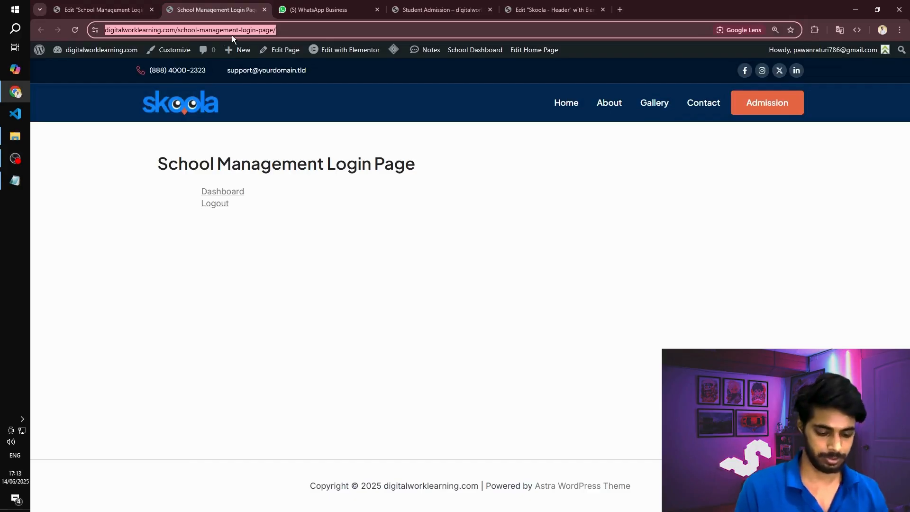
pyautogui.hotkey('ctrl', 'shift', 'n')
pyautogui.hotkey('ctrl', 'v')
pyautogui.press('Return')
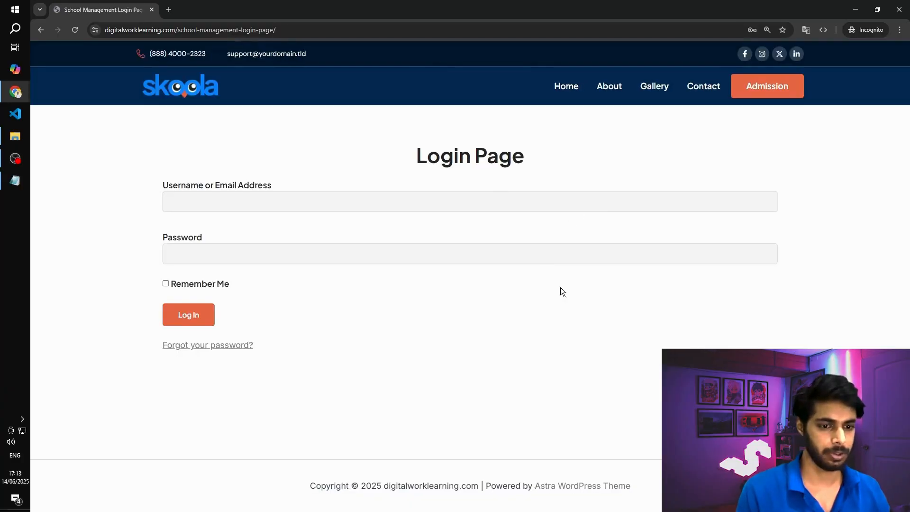
# - Switch to the Credentials file in Notepad and copy the student login's e-mail address
pyautogui.click(240, 205)
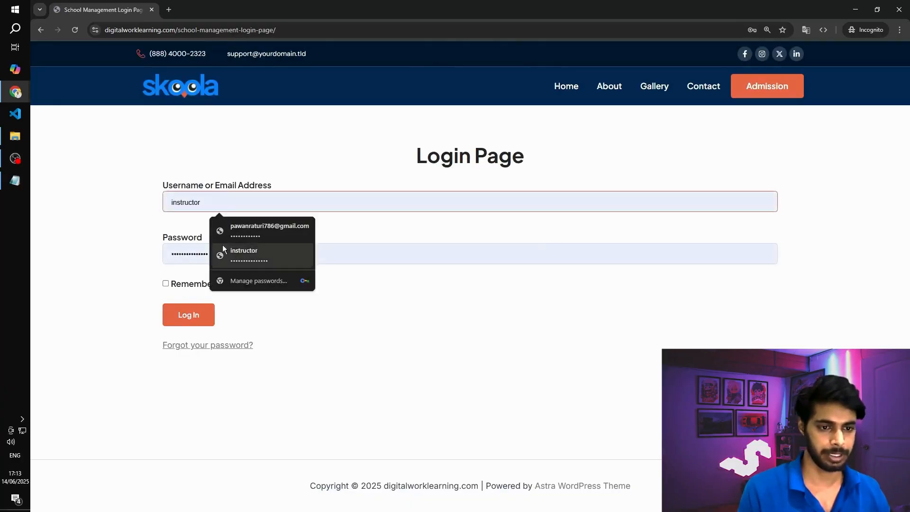
pyautogui.hotkey('alt', 'Tab')
pyautogui.hotkey('alt', 'Tab')
pyautogui.hotkey('alt', 'Tab')
pyautogui.hotkey('alt', 'Tab')
pyautogui.hotkey('alt', 'Tab')
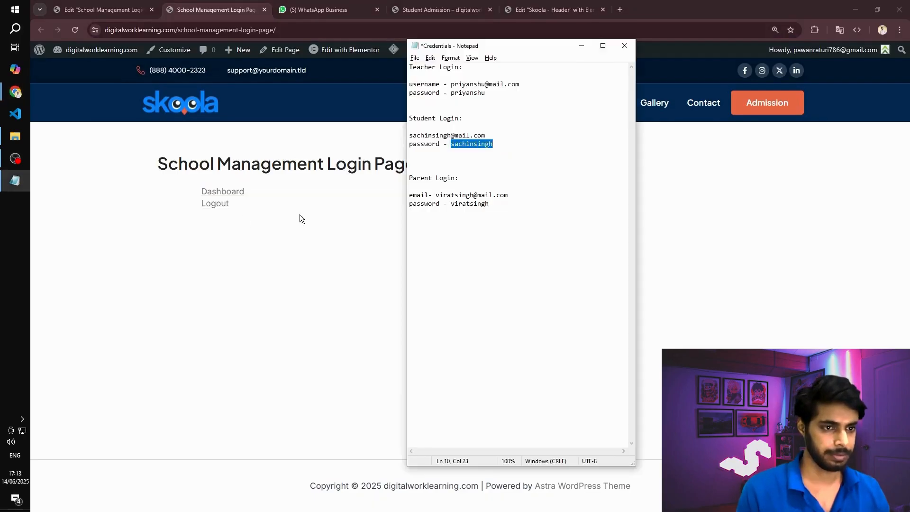
pyautogui.click(447, 136)
pyautogui.doubleClick(448, 137)
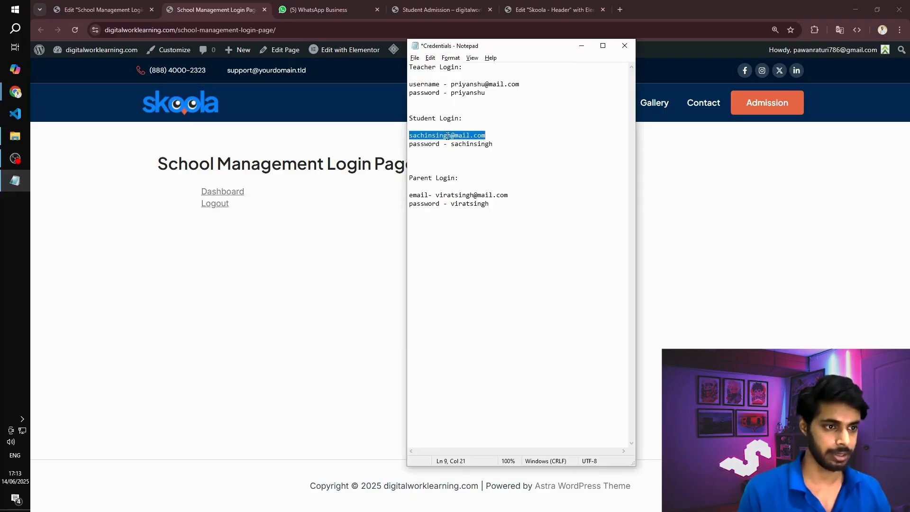
# - Back in the incognito browser window, paste the student's e-mail, enter the account password and log in
pyautogui.hotkey('alt', 'Tab')
pyautogui.hotkey('alt', 'Tab')
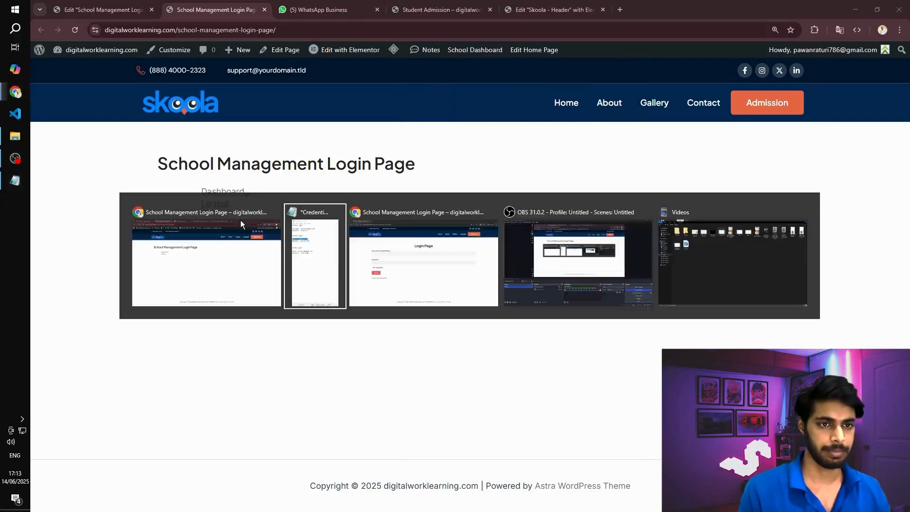
pyautogui.hotkey('alt', 'Tab')
pyautogui.hotkey('alt', 'Tab')
pyautogui.click(260, 202)
pyautogui.hotkey('ctrl', 'v')
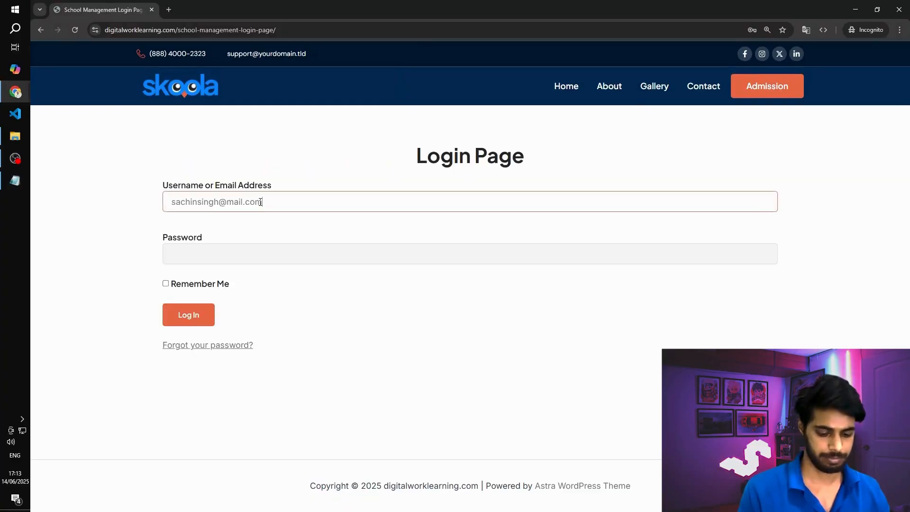
pyautogui.click(215, 247)
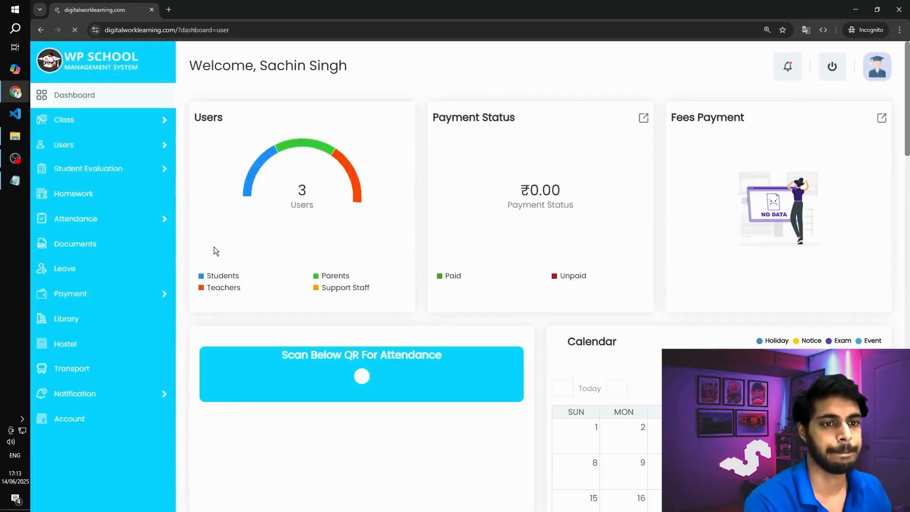
# - Look over the student dashboard and log out of the student account
pyautogui.scroll(-7, 607, 225)
pyautogui.scroll(7, 611, 211)
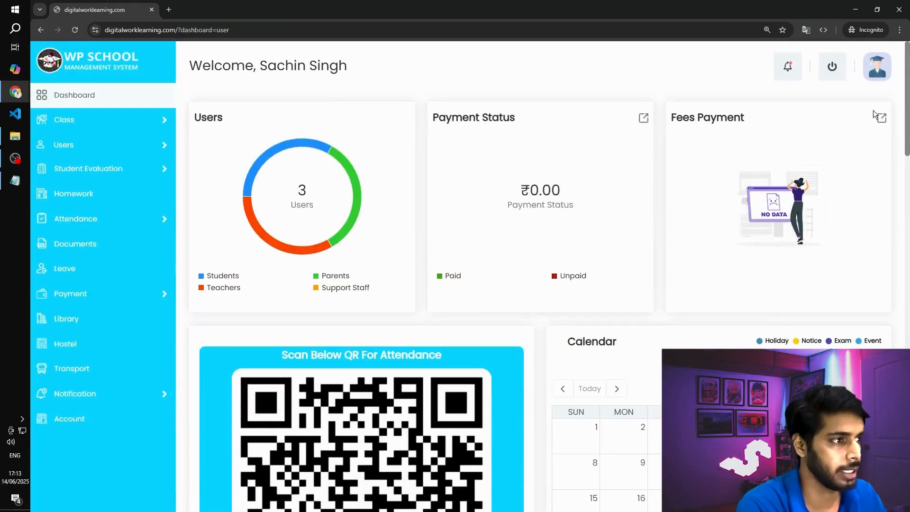
pyautogui.click(833, 67)
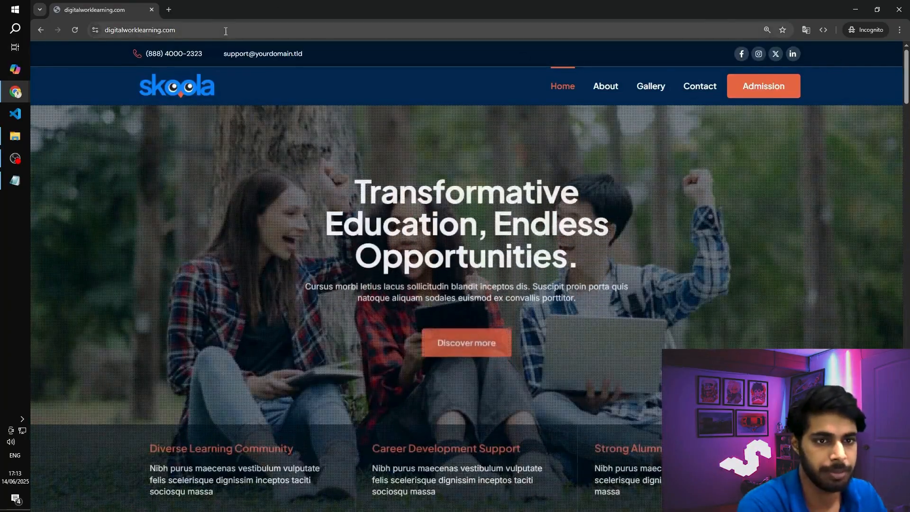
# - Load the WordPress admin login form at digitalworklearning.com/wp-admin in the incognito window
pyautogui.click(226, 31)
pyautogui.click(226, 31)
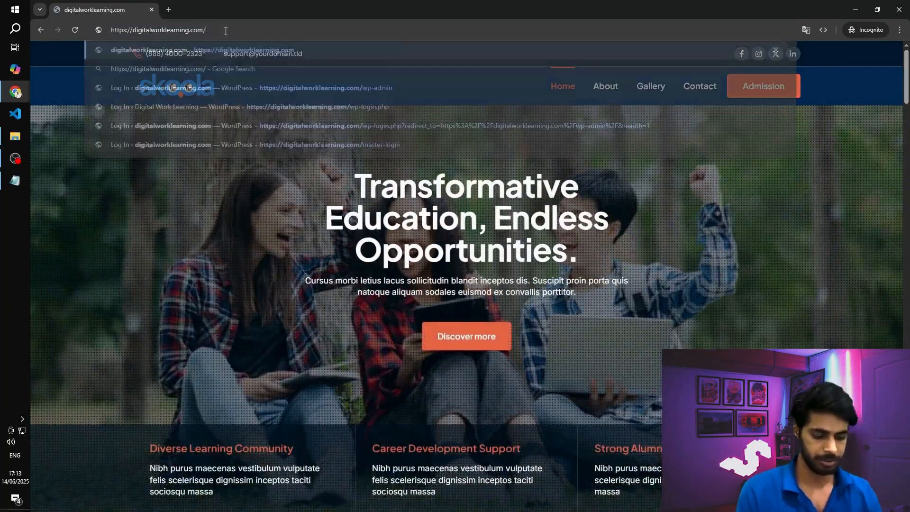
pyautogui.write('wp-admin')
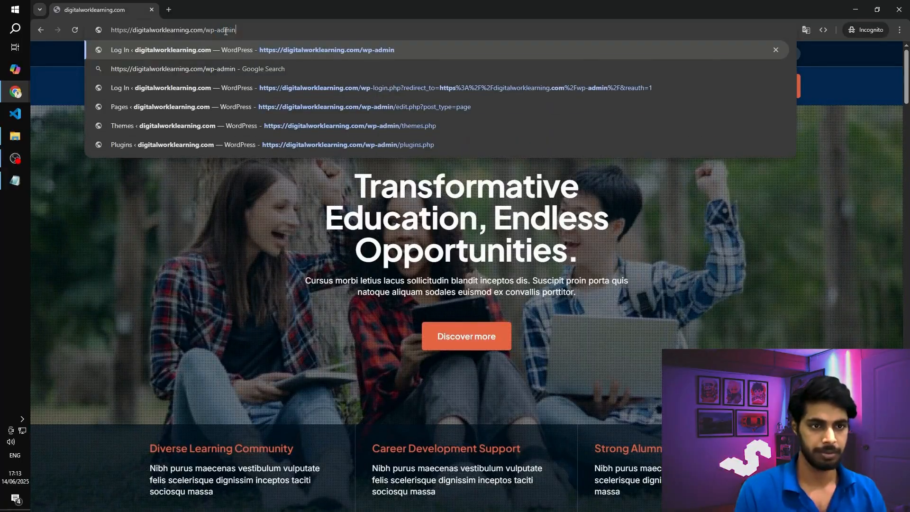
pyautogui.press('Return')
# - Log in on the WordPress form with the student's e-mail and account password, and log out of the student dashboard
pyautogui.click(447, 188)
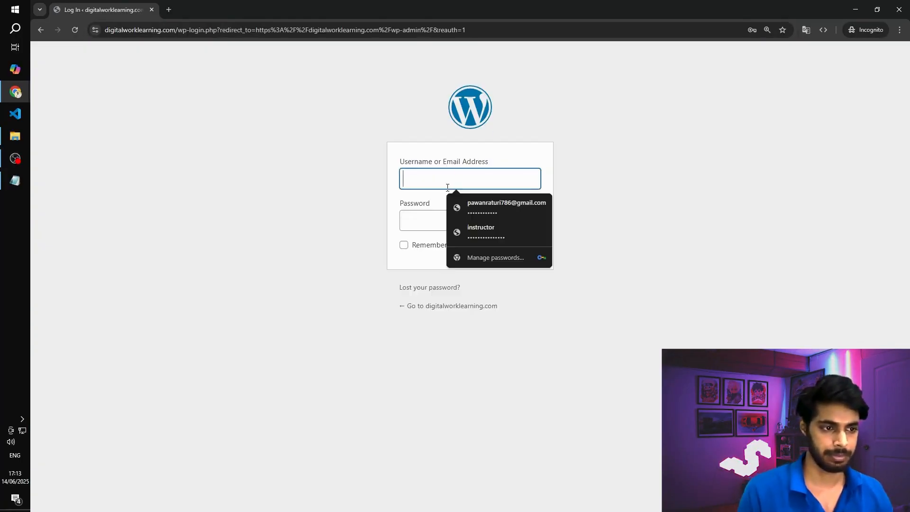
pyautogui.press('super+v')
pyautogui.click(442, 222)
pyautogui.click(437, 219)
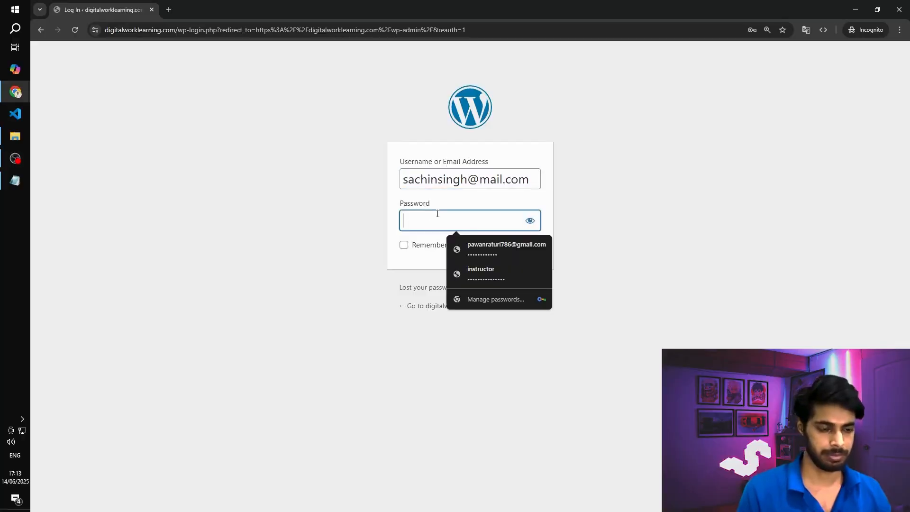
pyautogui.press('Down')
pyautogui.press('Return')
pyautogui.click(526, 220)
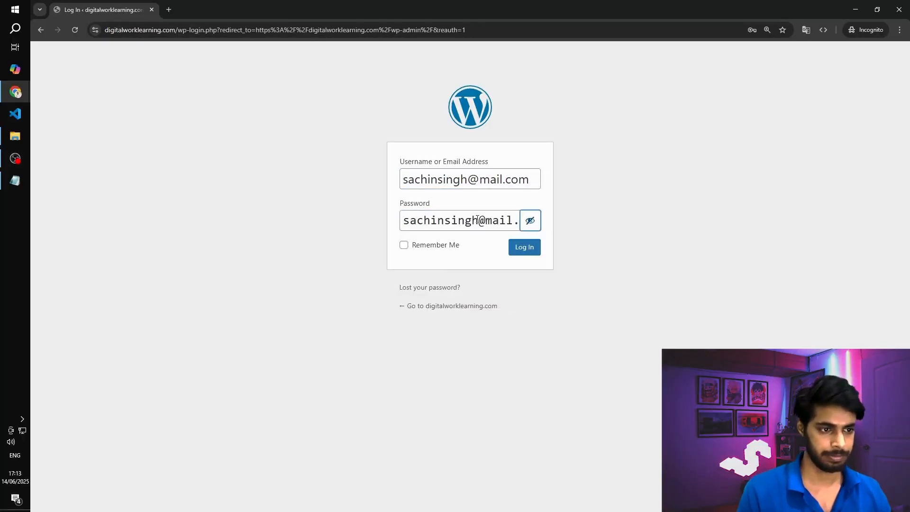
pyautogui.moveTo(478, 219); pyautogui.dragTo(534, 218)
pyautogui.press('BackSpace')
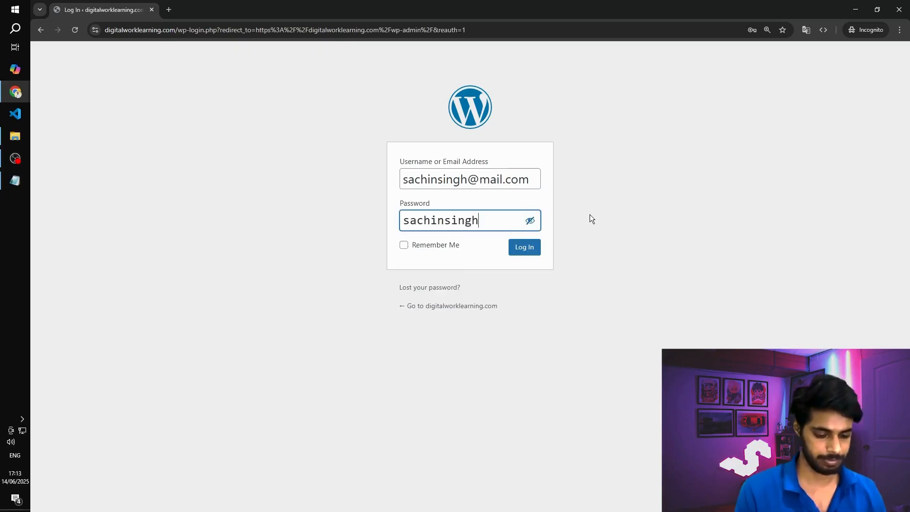
pyautogui.click(527, 248)
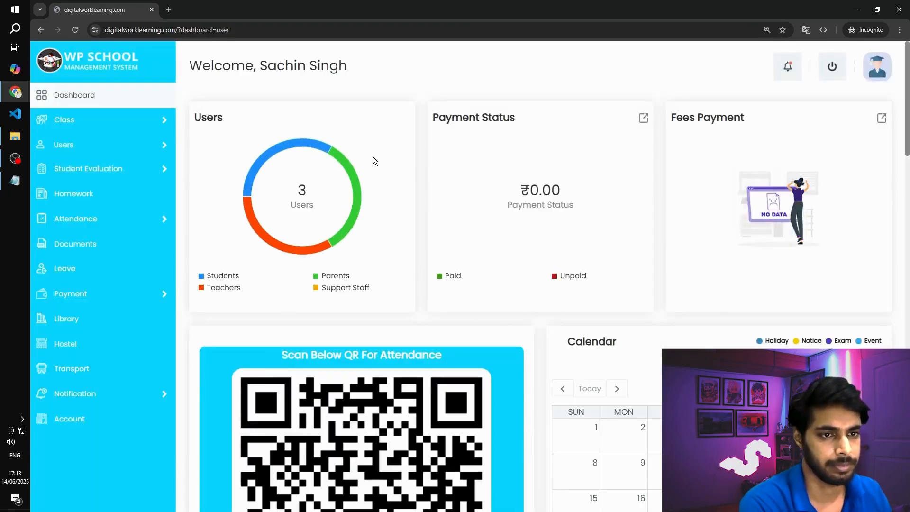
pyautogui.click(837, 77)
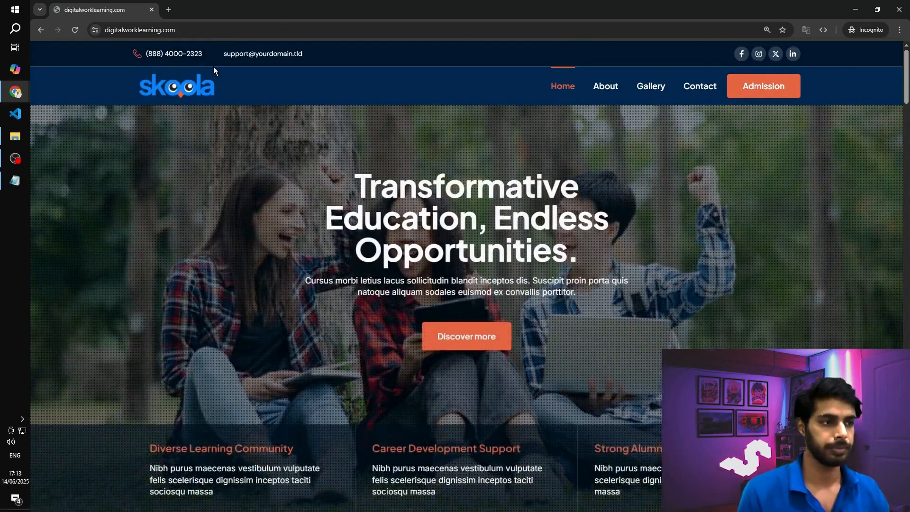
# - Back in the main browser window, leave the Elementor editor for the Pages list and move the old Login page to the trash
pyautogui.hotkey('alt', 'Tab')
pyautogui.hotkey('alt', 'Tab')
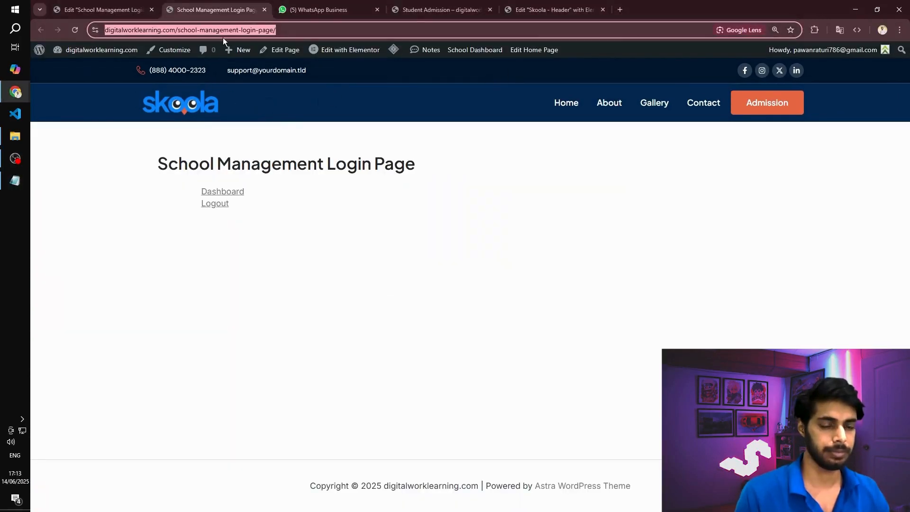
pyautogui.click(78, 12)
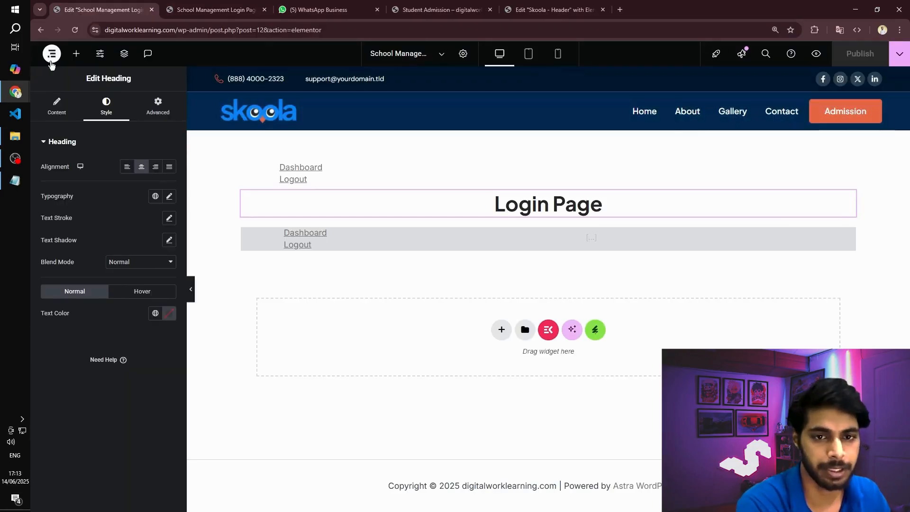
pyautogui.click(52, 53)
pyautogui.click(91, 157)
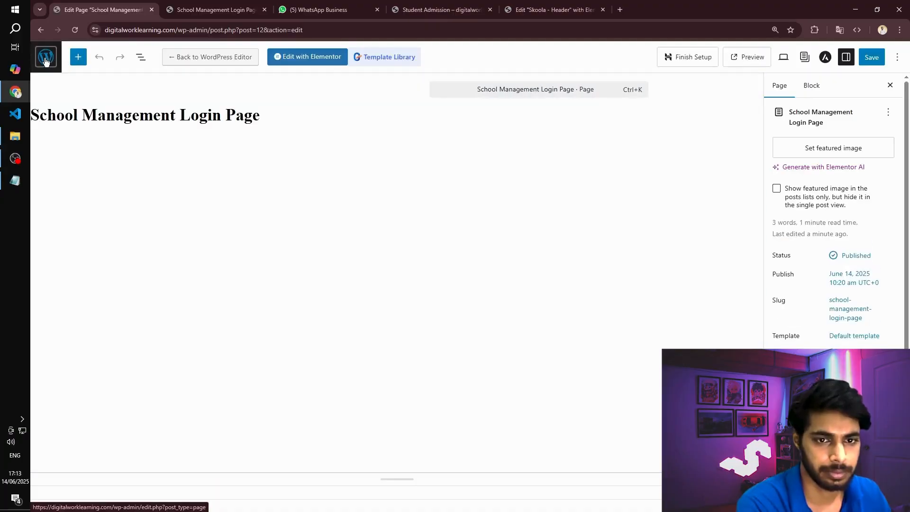
pyautogui.click(44, 58)
pyautogui.scroll(-2, 203, 284)
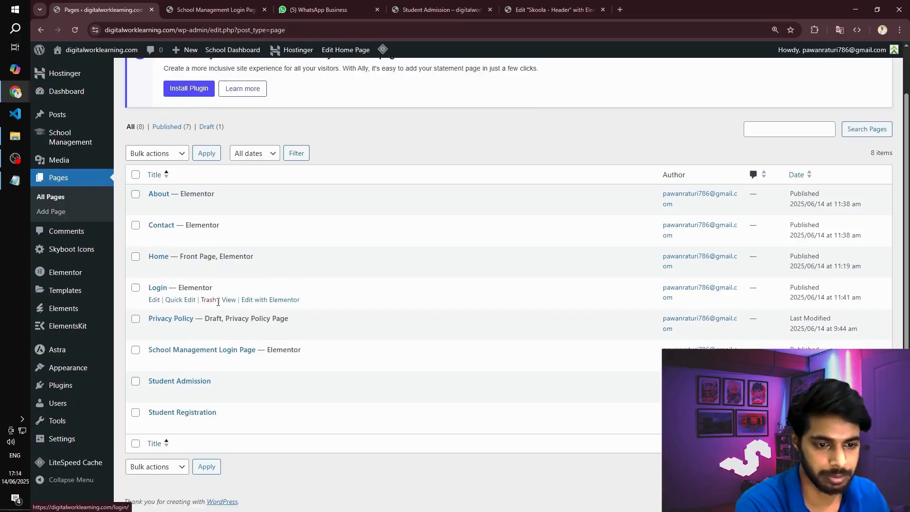
pyautogui.click(209, 300)
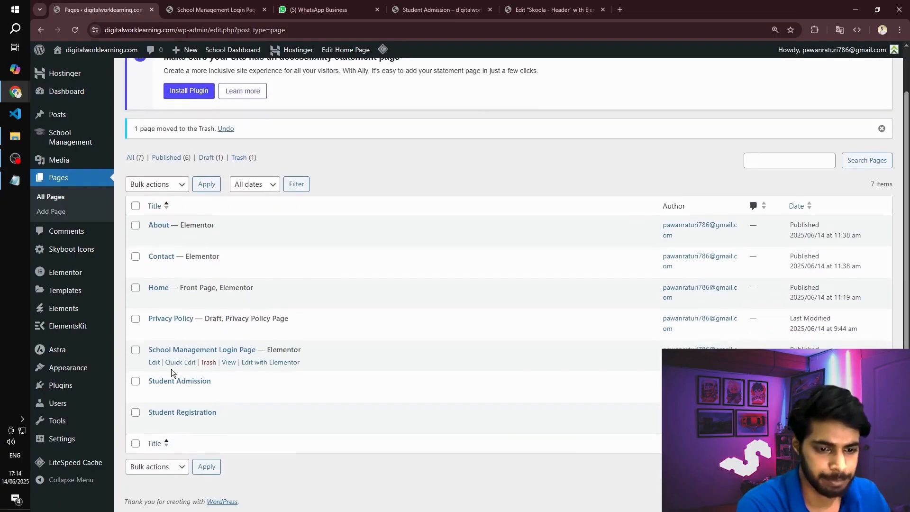
# - Quick-edit the School Management Login Page, setting its title to Login Page and its slug to login, and update it
pyautogui.click(176, 365)
pyautogui.moveTo(292, 369); pyautogui.dragTo(79, 367)
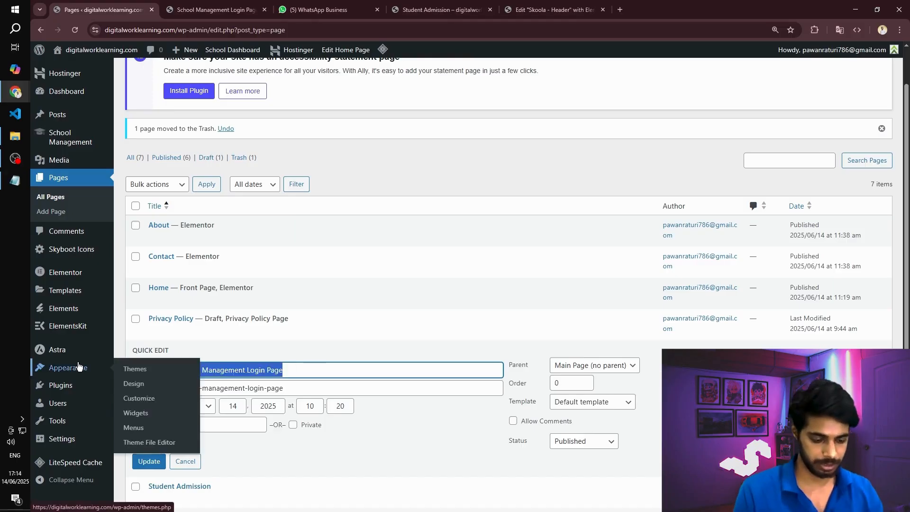
pyautogui.press('BackSpace')
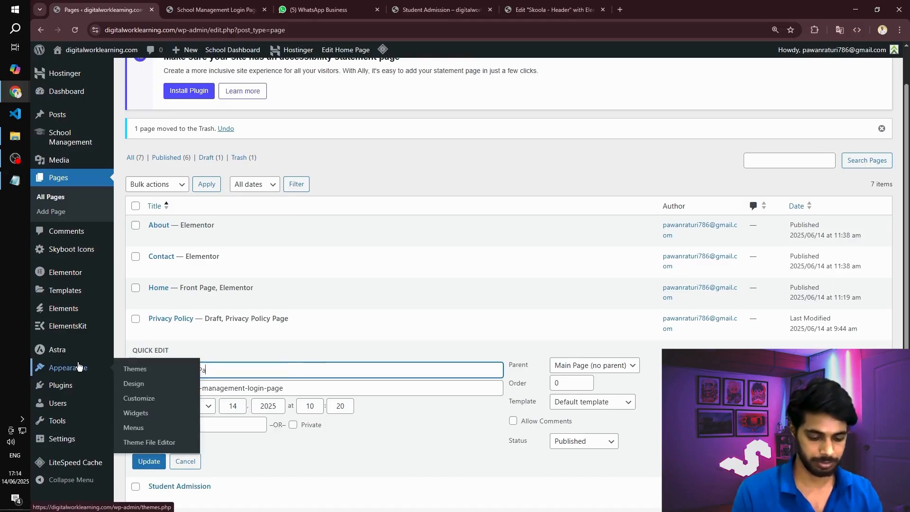
pyautogui.write('Login Page')
pyautogui.press('Tab')
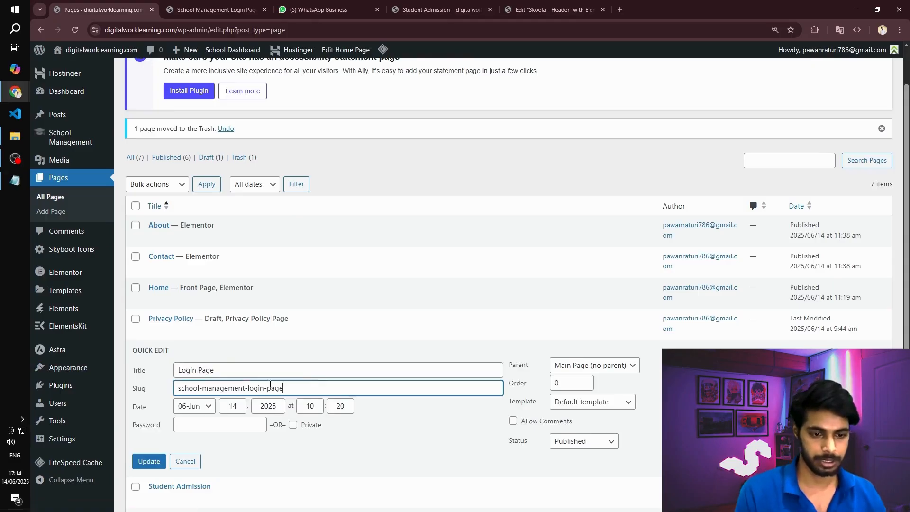
pyautogui.write('logi')
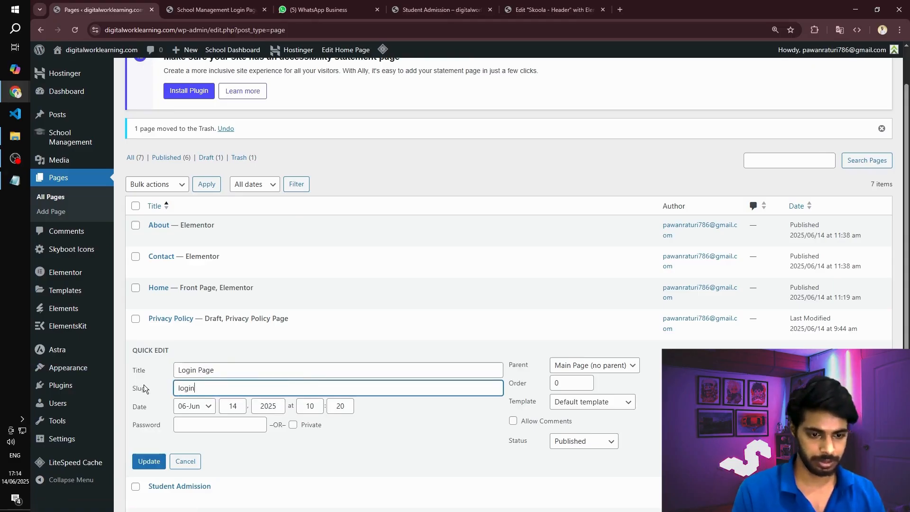
pyautogui.write('n')
pyautogui.click(149, 469)
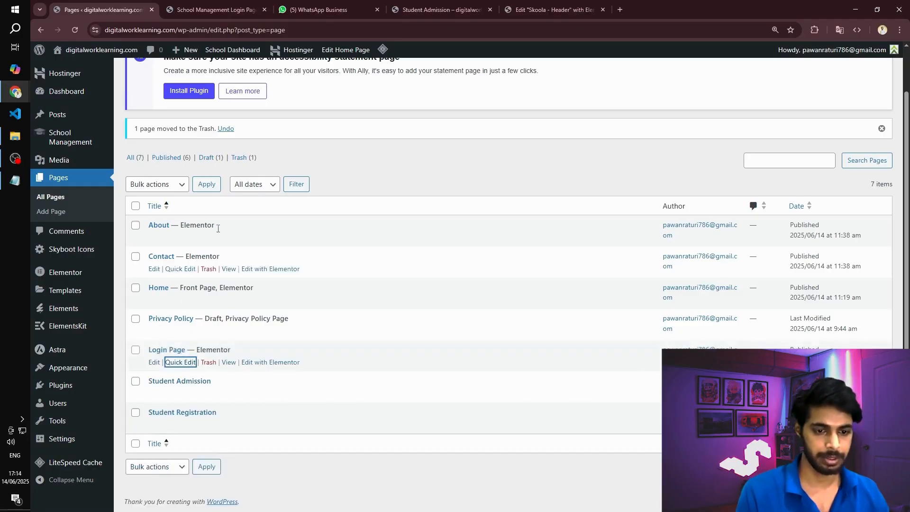
# - In the Skoola - Header template, duplicate the Admission button and change one copy's text to Login
pyautogui.click(549, 6)
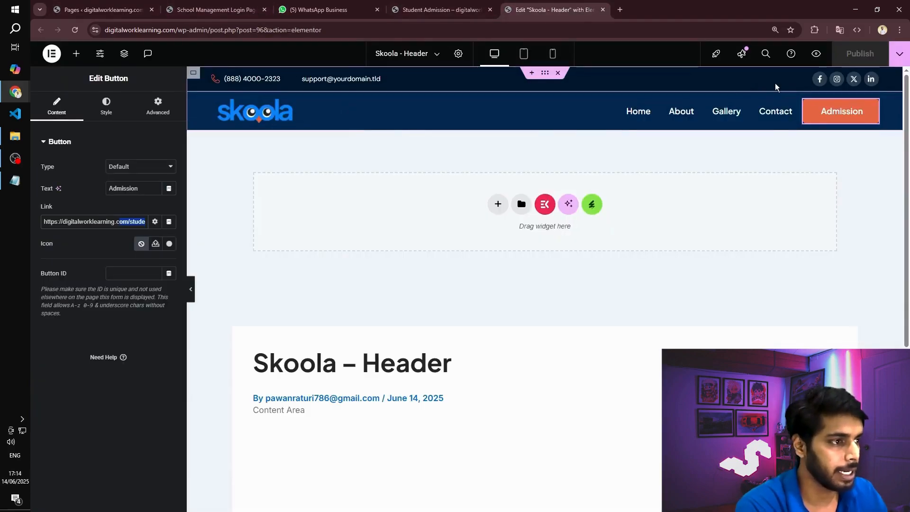
pyautogui.rightClick(847, 114)
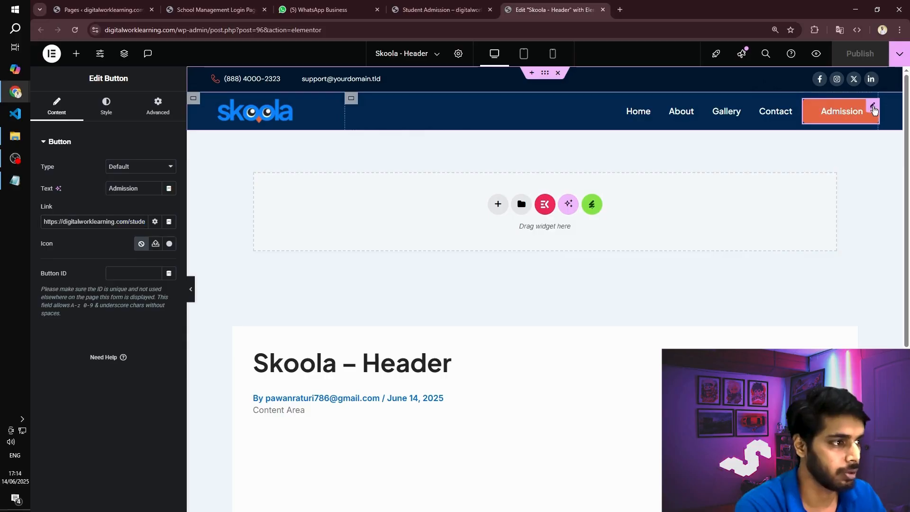
pyautogui.click(827, 138)
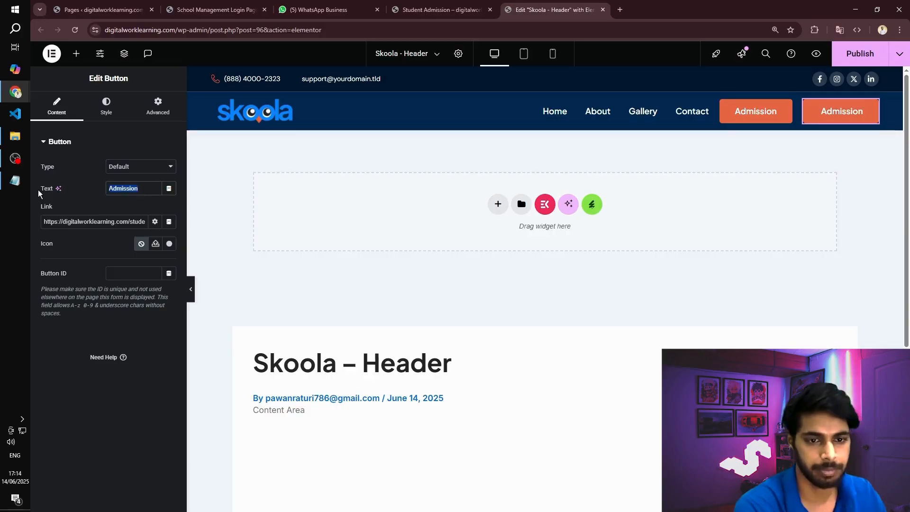
pyautogui.write('Login')
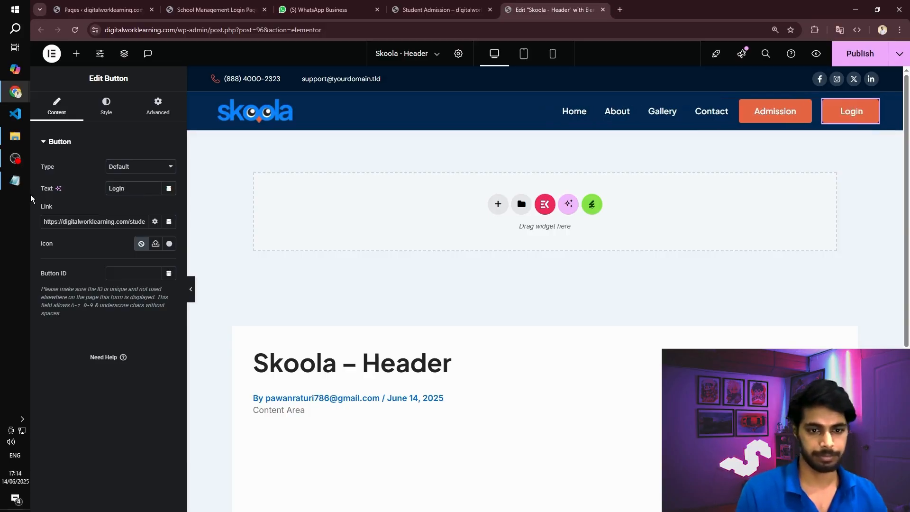
pyautogui.tripleClick(96, 226)
pyautogui.click(107, 226)
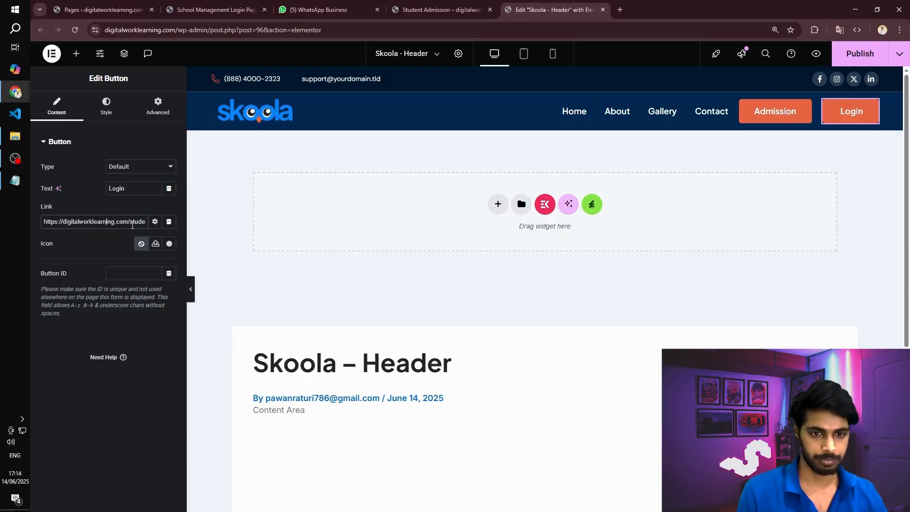
pyautogui.moveTo(132, 221); pyautogui.dragTo(181, 221)
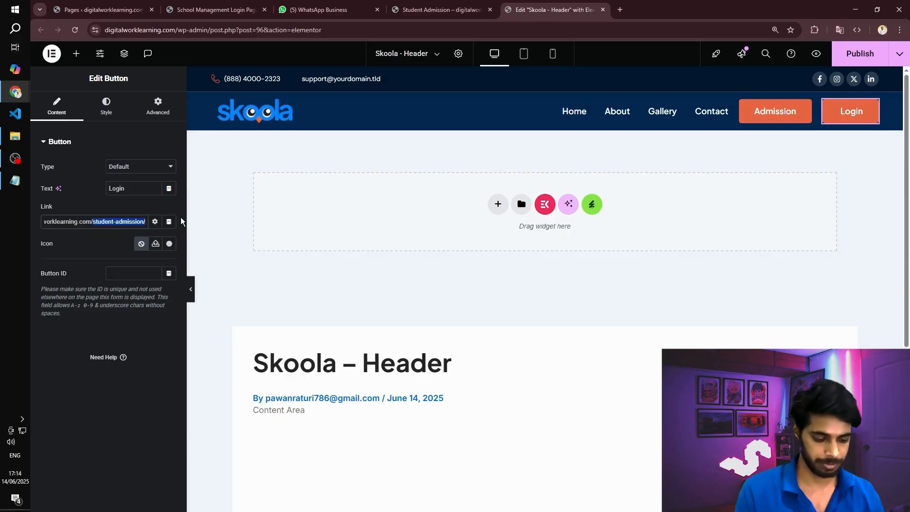
pyautogui.write('login')
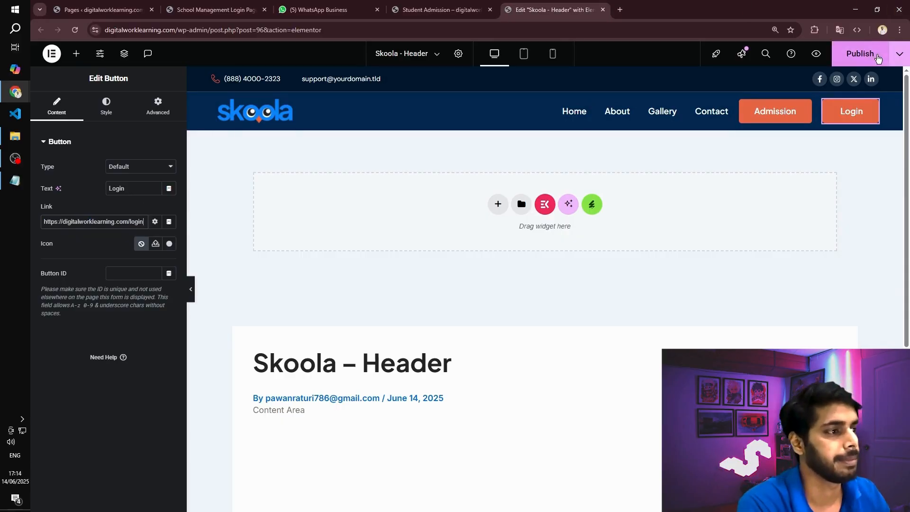
pyautogui.click(878, 57)
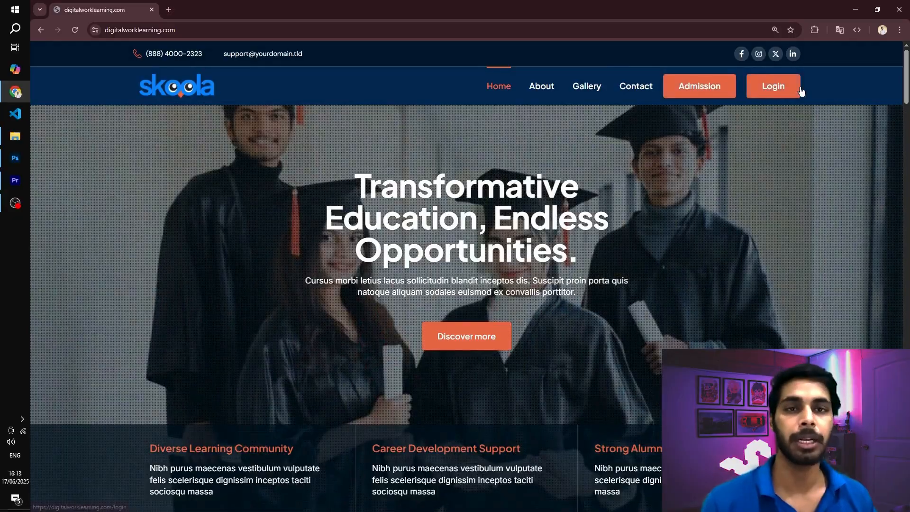
# - Open the Student Admission form from the site header and set the admission date to 2025/06/17
pyautogui.click(682, 92)
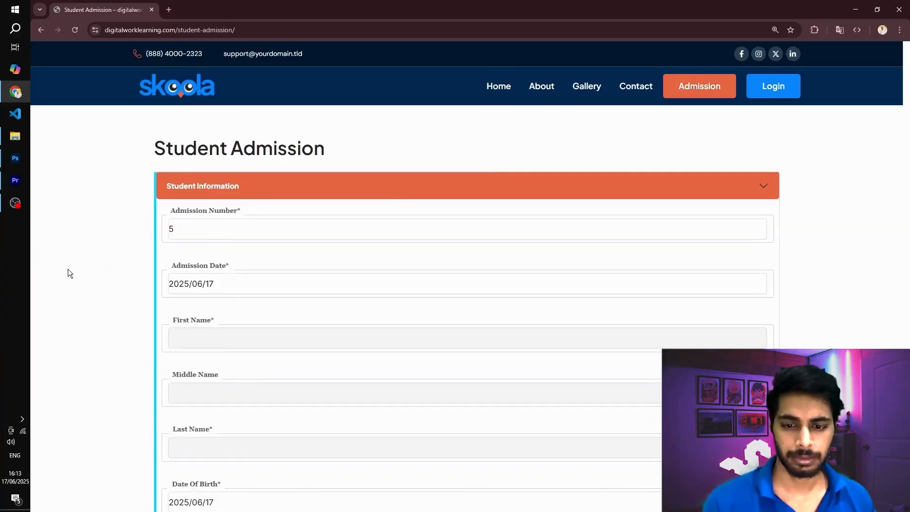
pyautogui.scroll(-2, 244, 227)
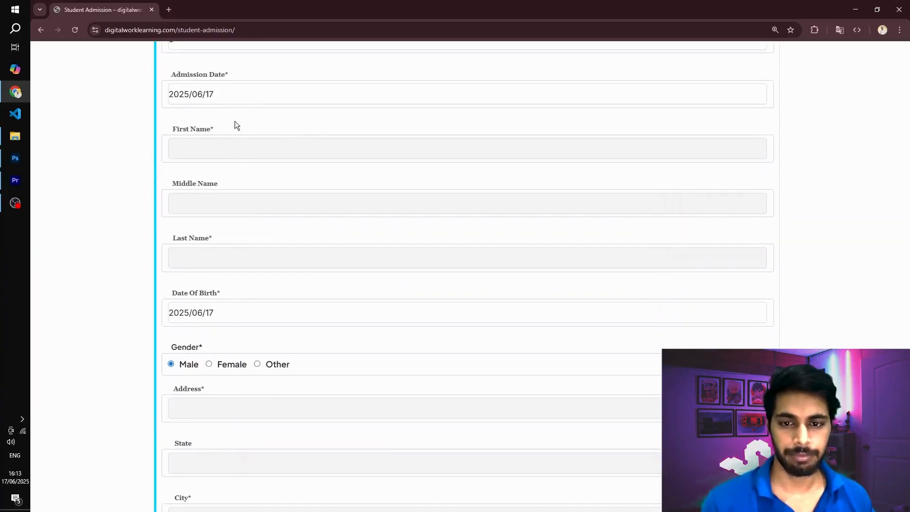
pyautogui.click(224, 94)
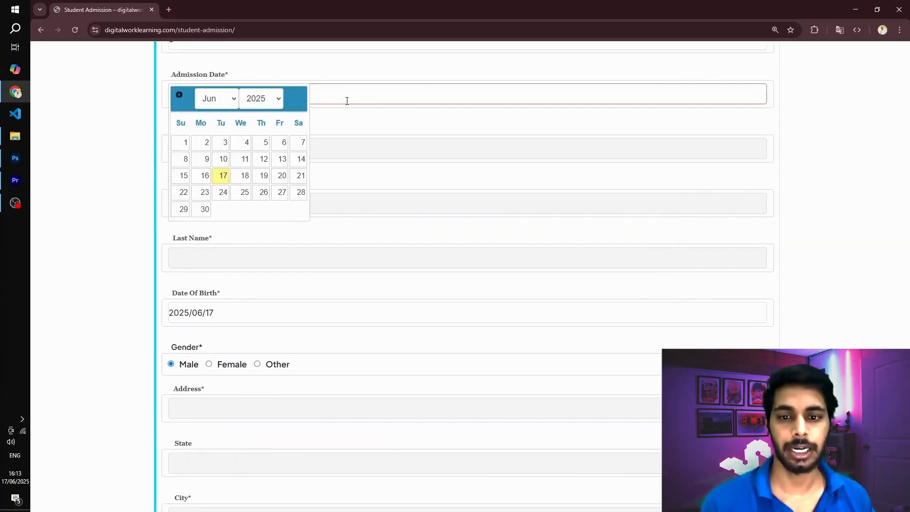
pyautogui.click(220, 175)
# - Enter the student's first and last name in the admission form, leaving the middle name empty
pyautogui.click(242, 148)
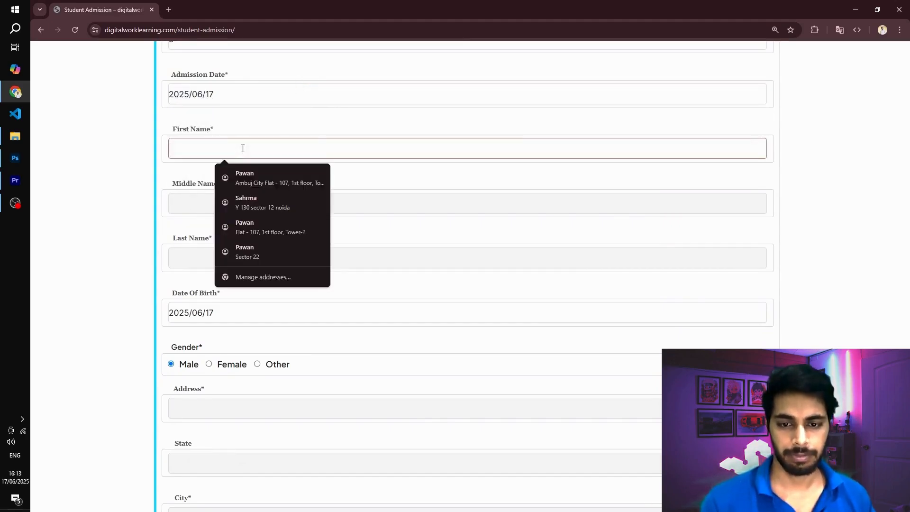
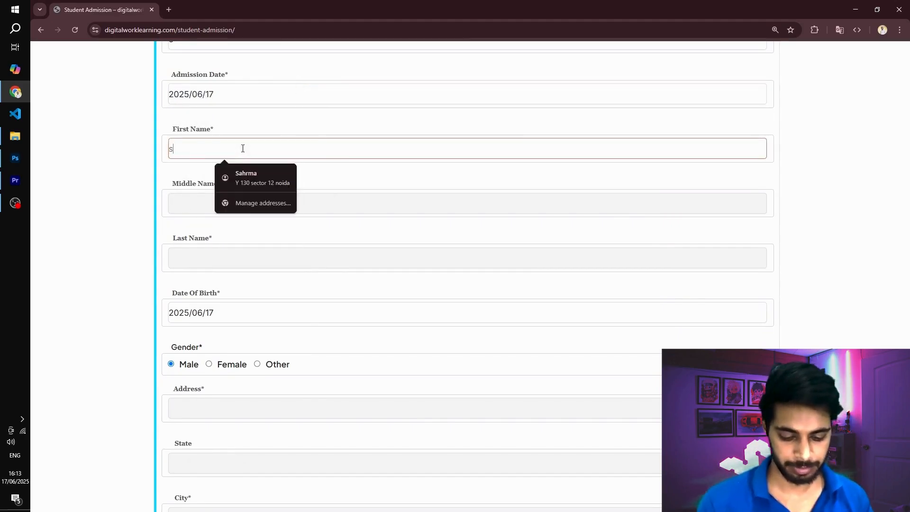
pyautogui.press('Tab')
pyautogui.press('Tab')
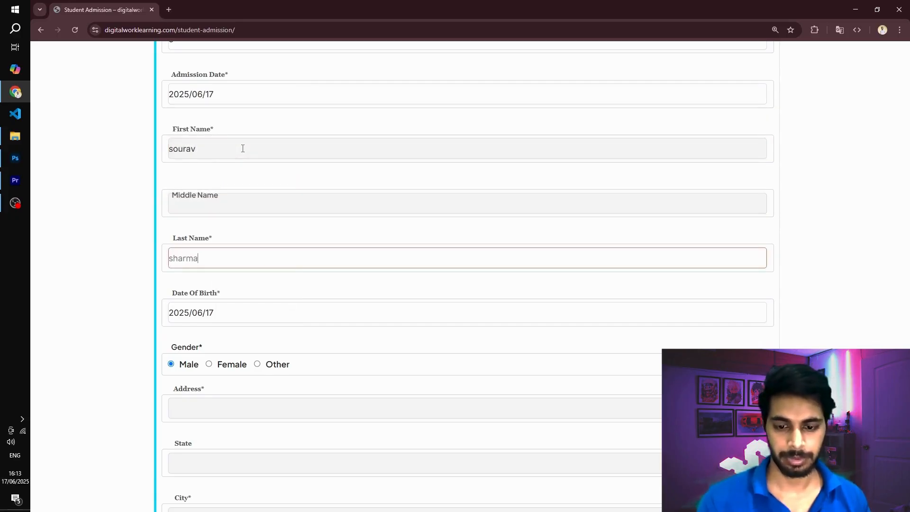
# - Pick the student's date of birth from the calendar in the admission form
pyautogui.scroll(-2, 242, 148)
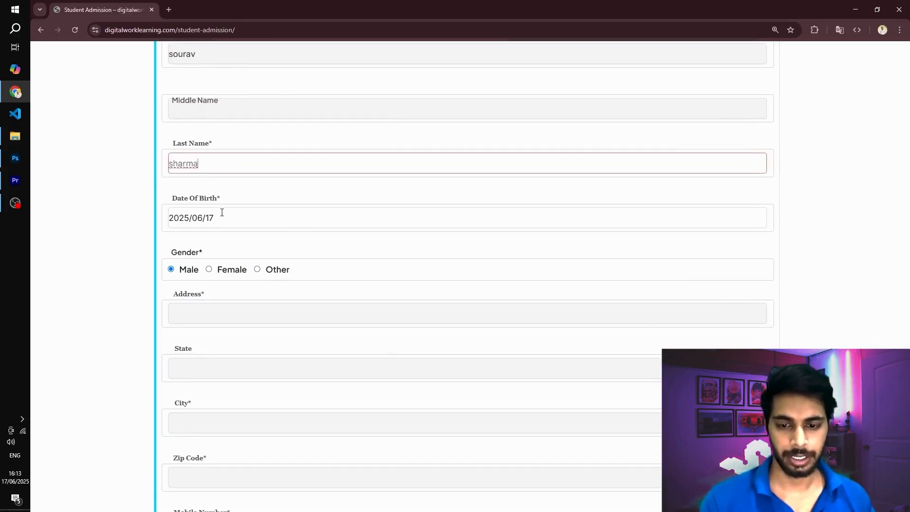
pyautogui.click(221, 216)
pyautogui.click(260, 226)
pyautogui.click(262, 280)
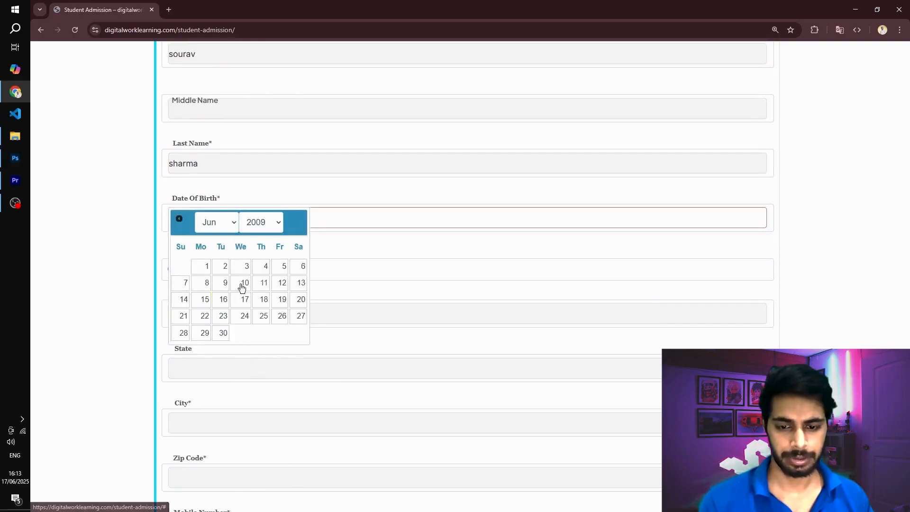
pyautogui.click(262, 283)
# - Fill in the student's address in the admission form
pyautogui.click(213, 306)
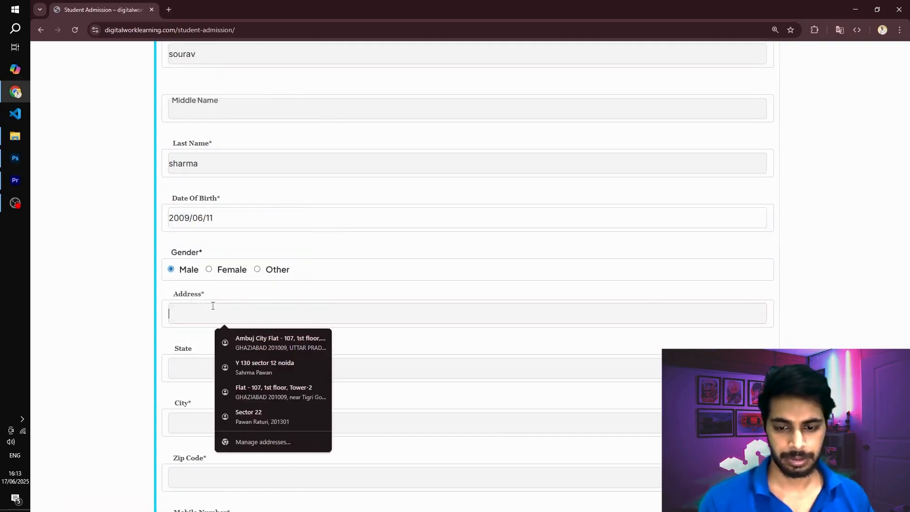
pyautogui.write('nou')
pyautogui.press('BackSpace')
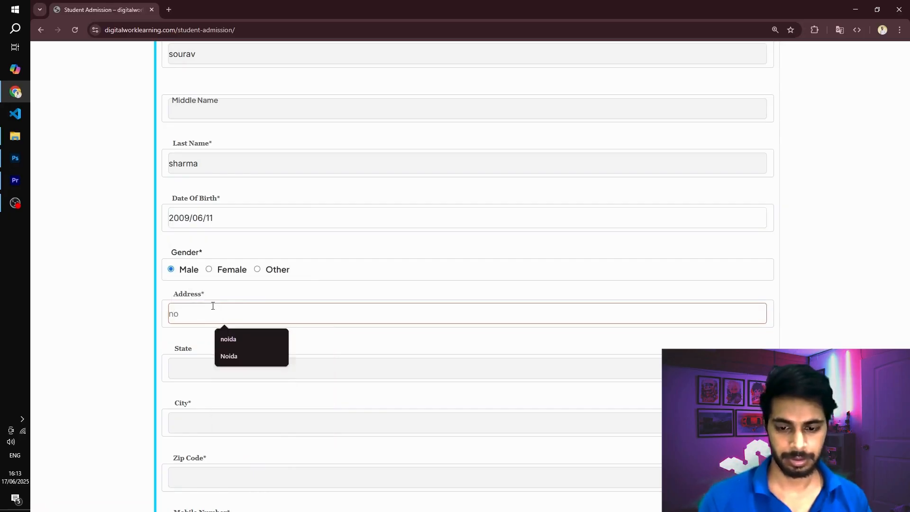
pyautogui.write('uida')
# - Fill in the student's state and city in the admission form
pyautogui.press('Tab')
pyautogui.write('nouida')
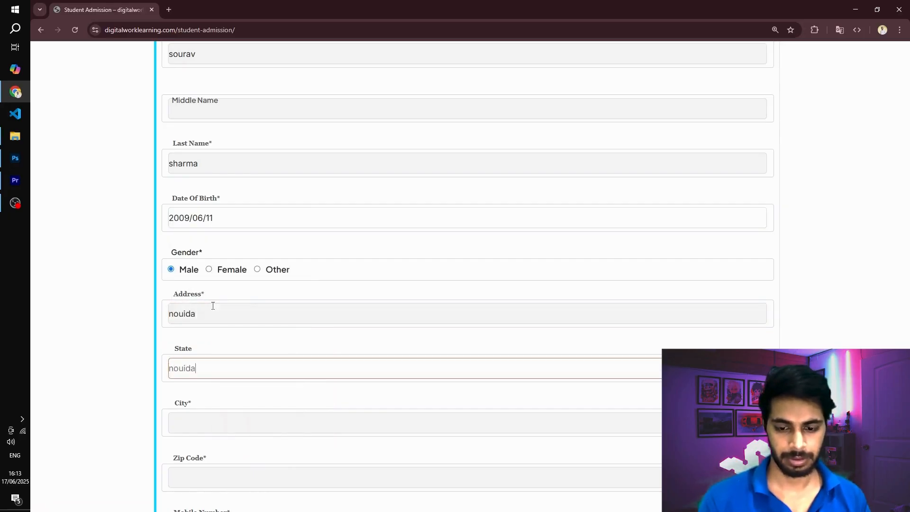
pyautogui.press('BackSpace')
pyautogui.press('BackSpace')
pyautogui.press('BackSpace')
pyautogui.press('BackSpace')
pyautogui.press('BackSpace')
pyautogui.press('BackSpace')
pyautogui.write('up')
pyautogui.press('Tab')
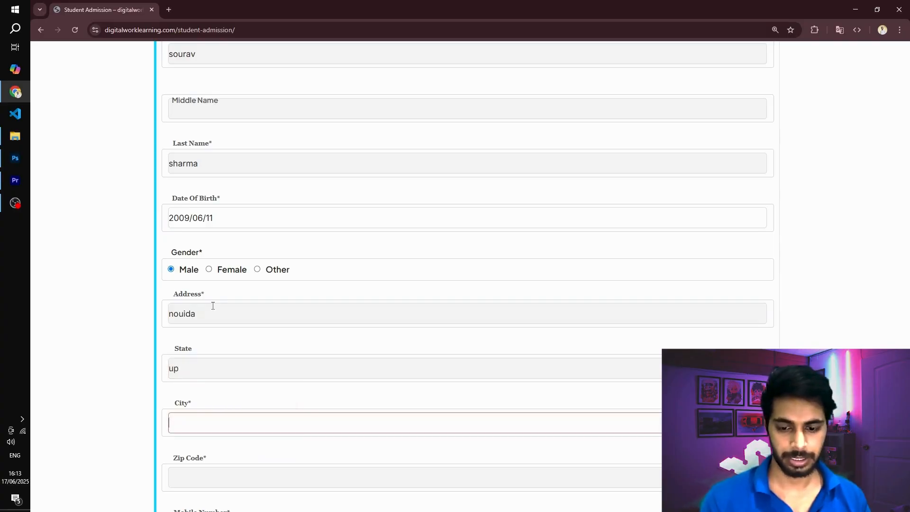
pyautogui.write('noida')
# - Enter the student's zip code, mobile number and e-mail address in the admission form
pyautogui.scroll(-5, 209, 307)
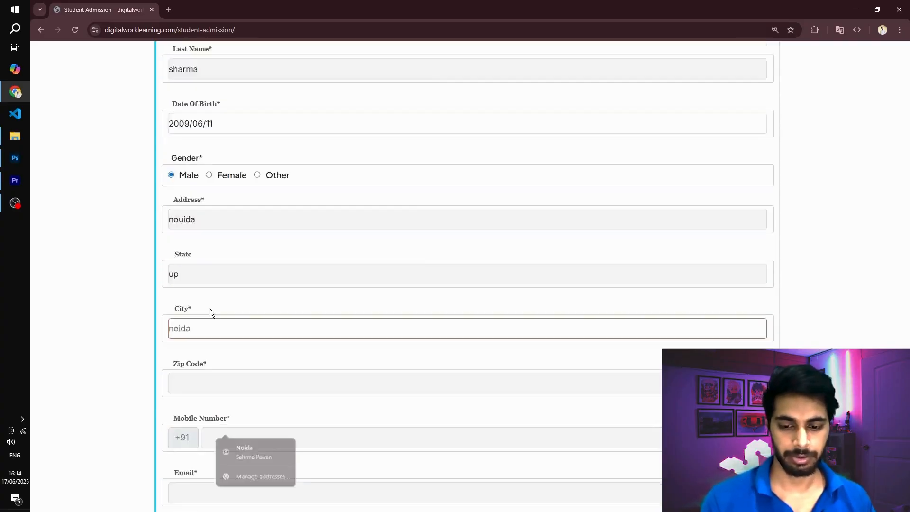
pyautogui.scroll(-1, 207, 256)
pyautogui.click(235, 196)
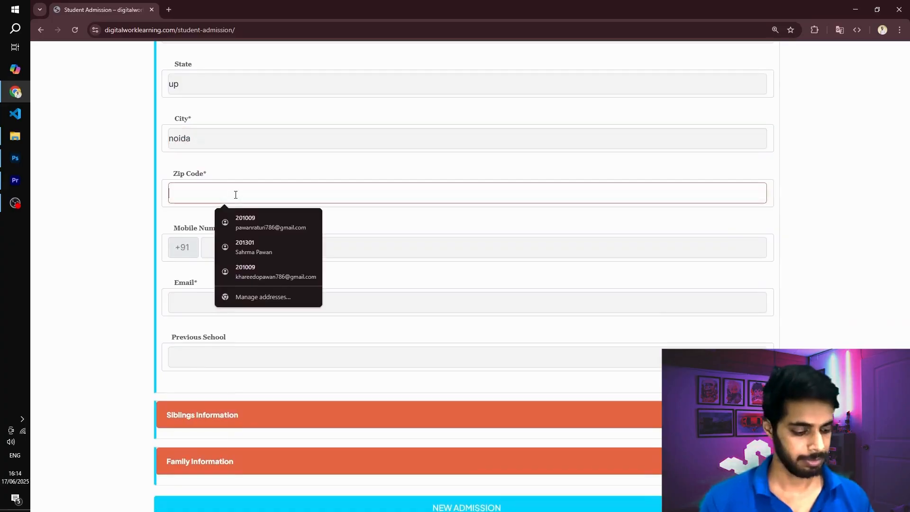
pyautogui.write('201301')
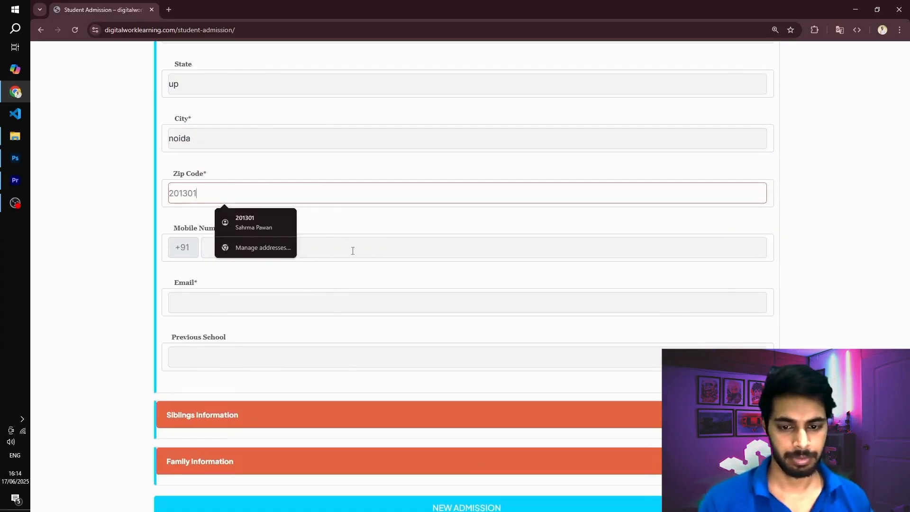
pyautogui.click(352, 247)
pyautogui.write('9876543210')
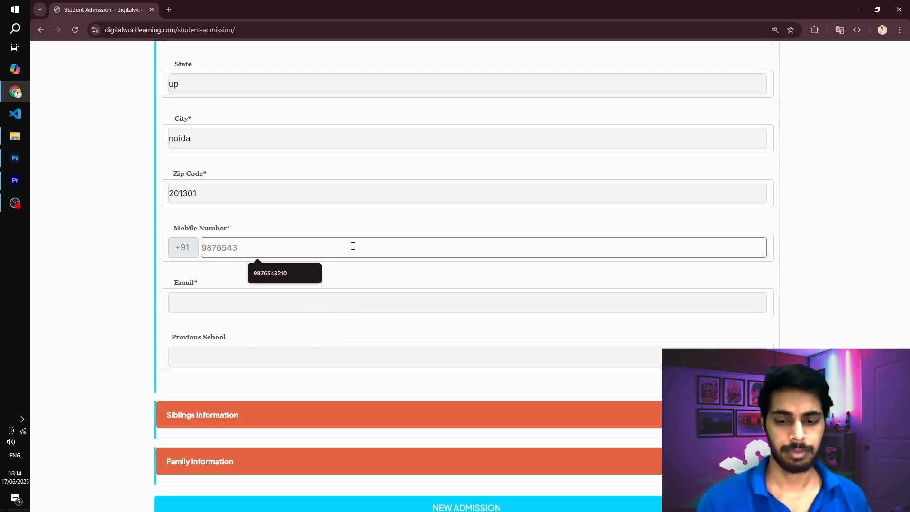
pyautogui.click(284, 307)
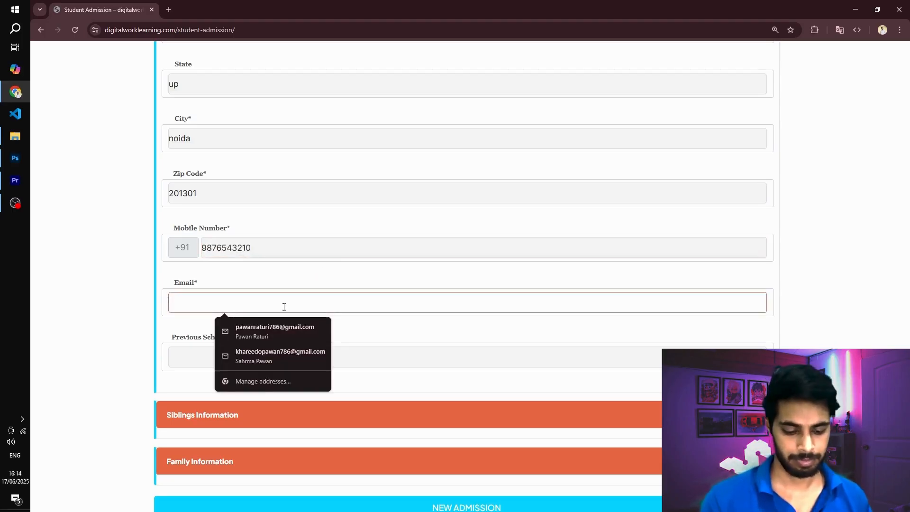
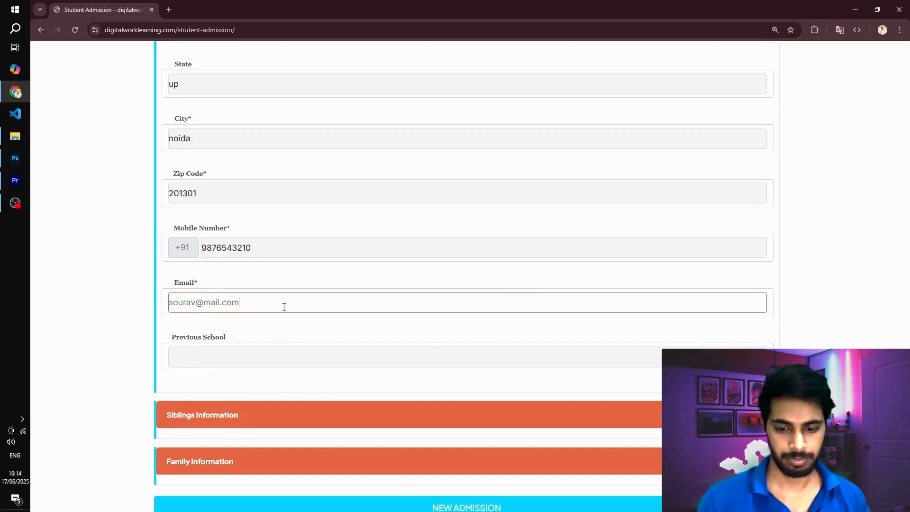
# - Enter ABC public as the student's previous school and submit the new admission request
pyautogui.scroll(-1, 279, 325)
pyautogui.scroll(-2, 279, 324)
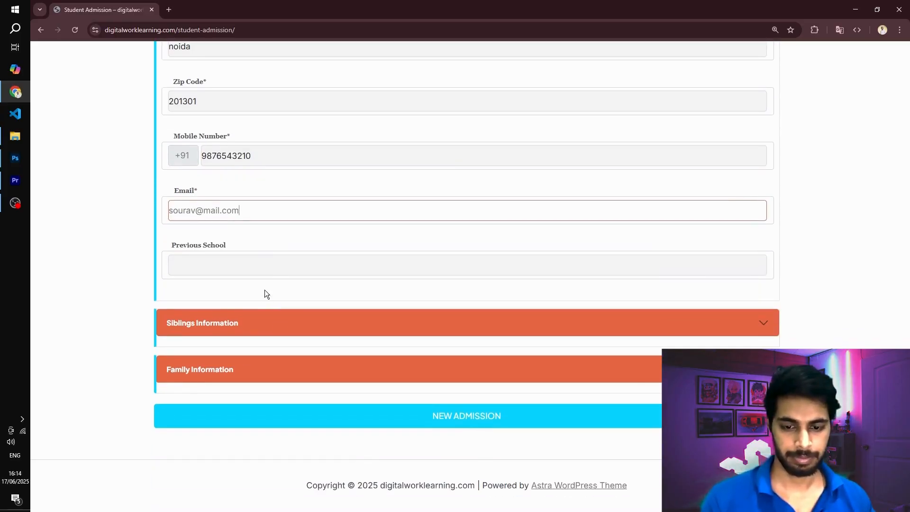
pyautogui.click(265, 271)
pyautogui.write('AB')
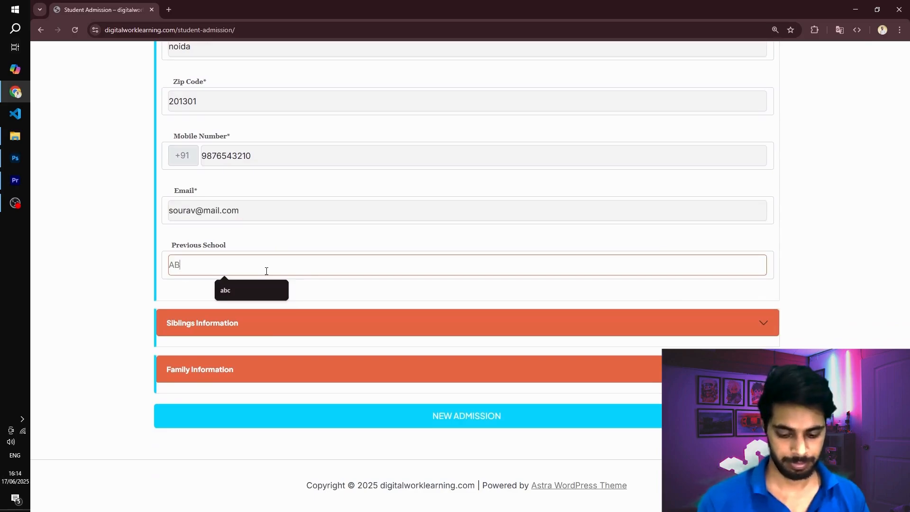
pyautogui.write('C public')
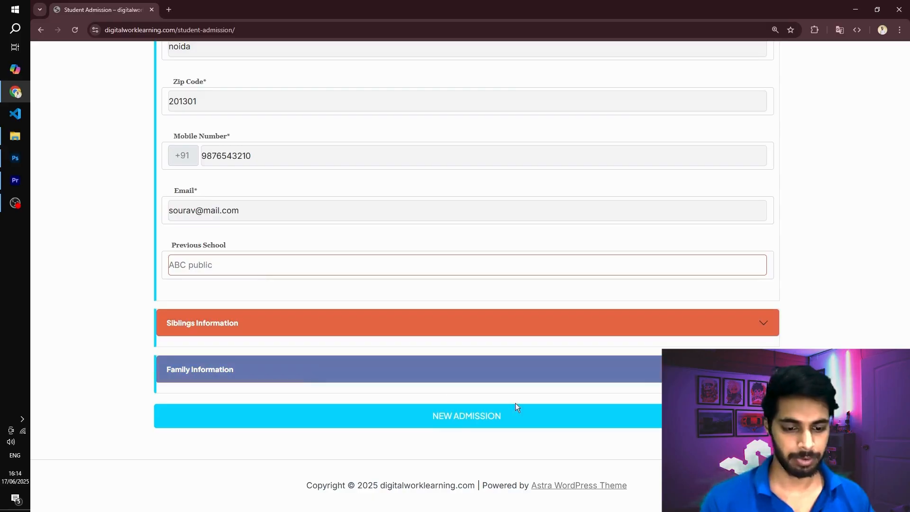
pyautogui.click(442, 416)
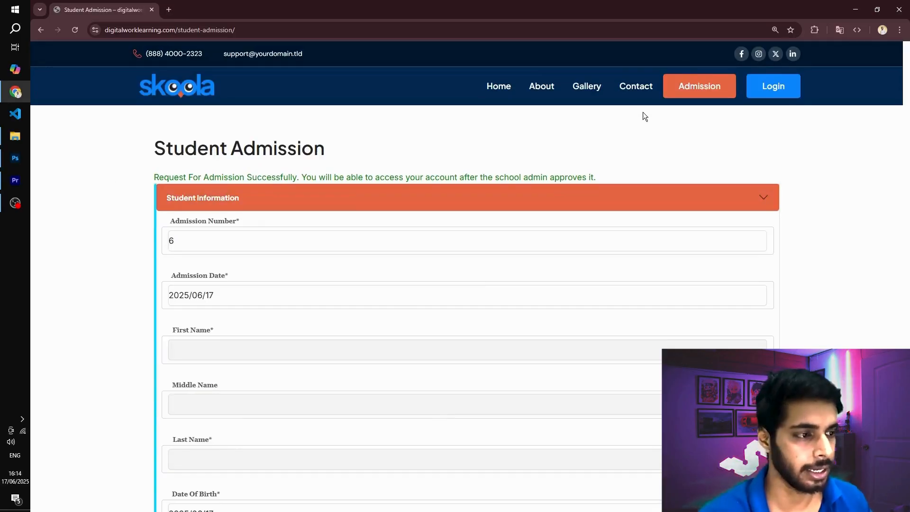
# - Open the login page from the site header and replace the prefilled username with the existing student's e-mail address
pyautogui.click(783, 98)
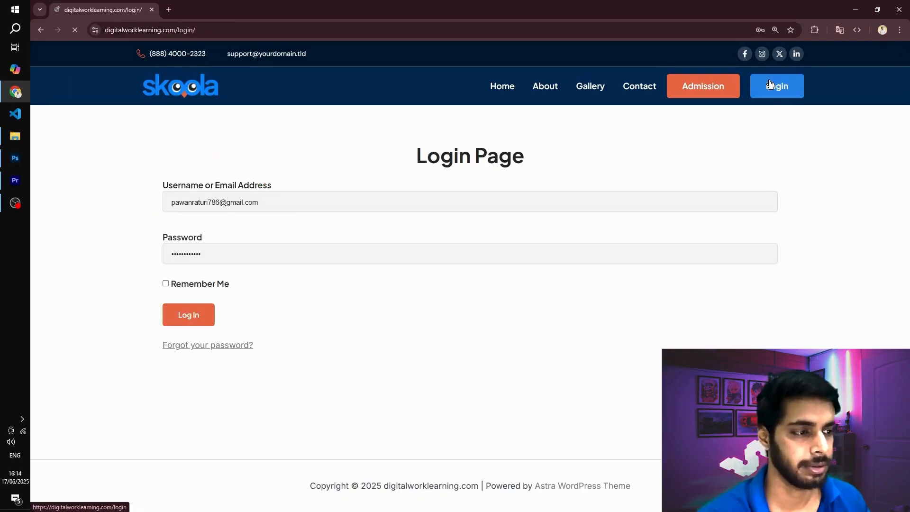
pyautogui.tripleClick(293, 199)
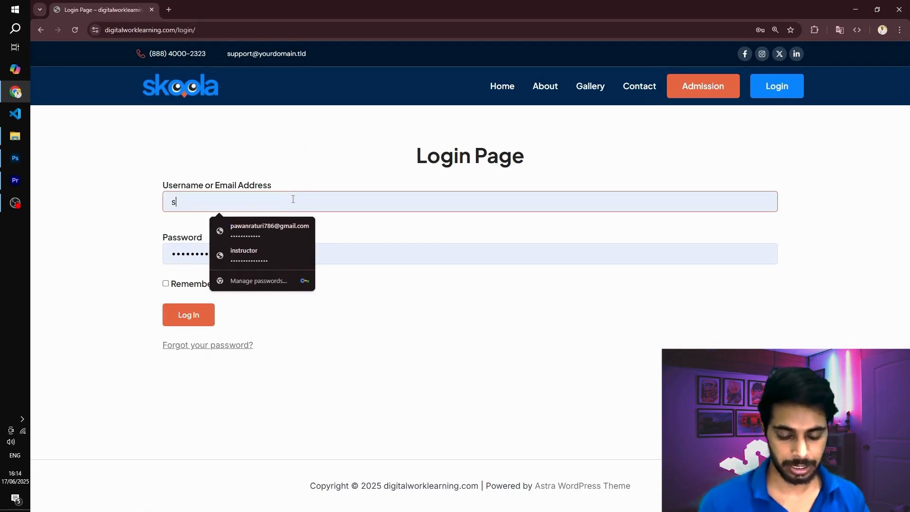
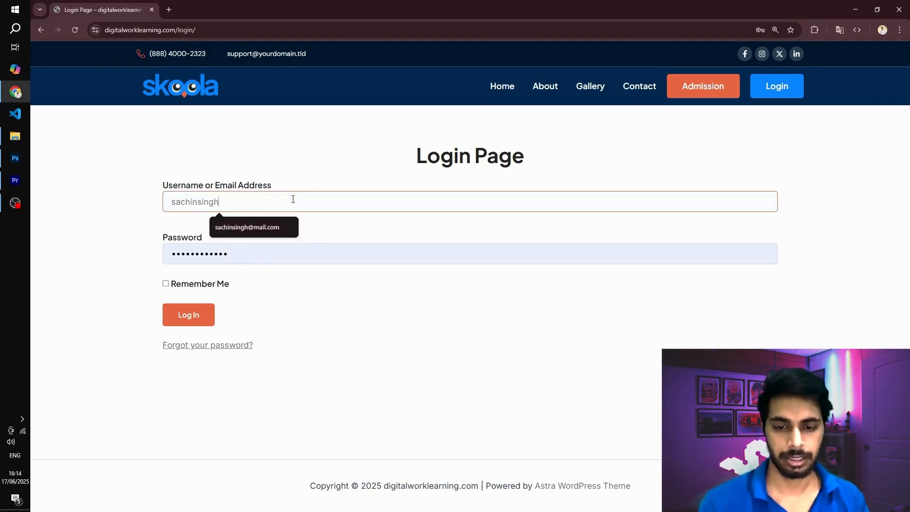
# - Enter the student's account password and log in to view the student dashboard
pyautogui.press('Tab')
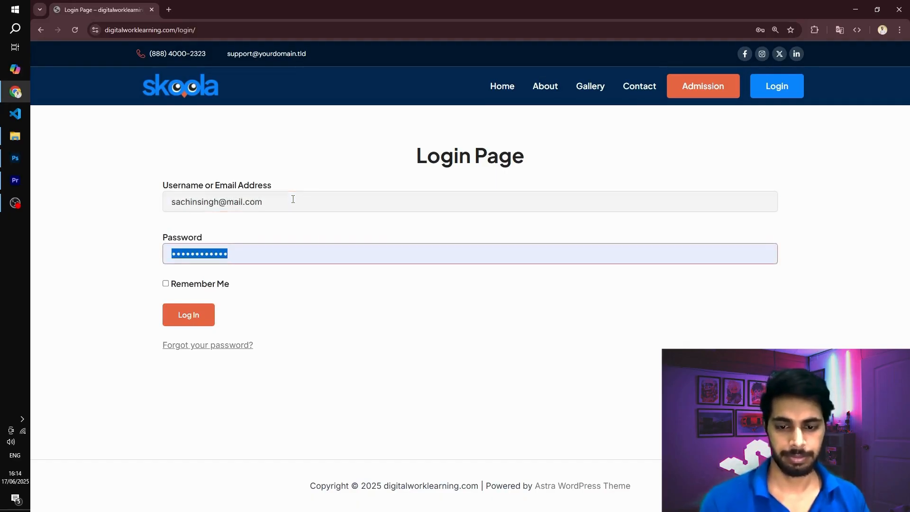
pyautogui.write('***********')
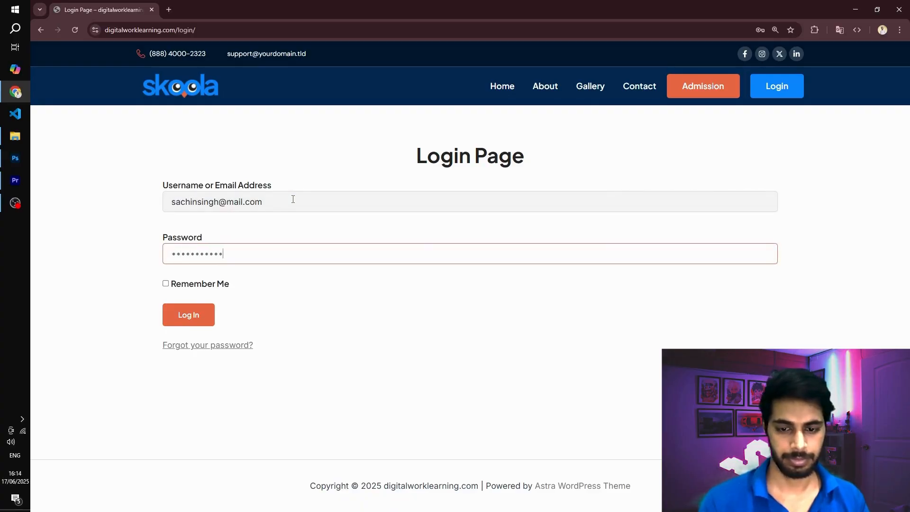
pyautogui.click(195, 320)
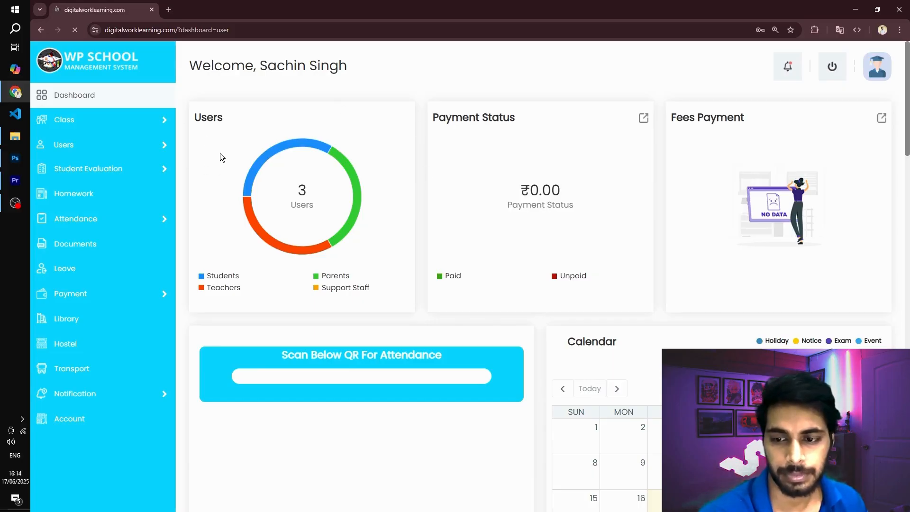
pyautogui.scroll(-2, 206, 143)
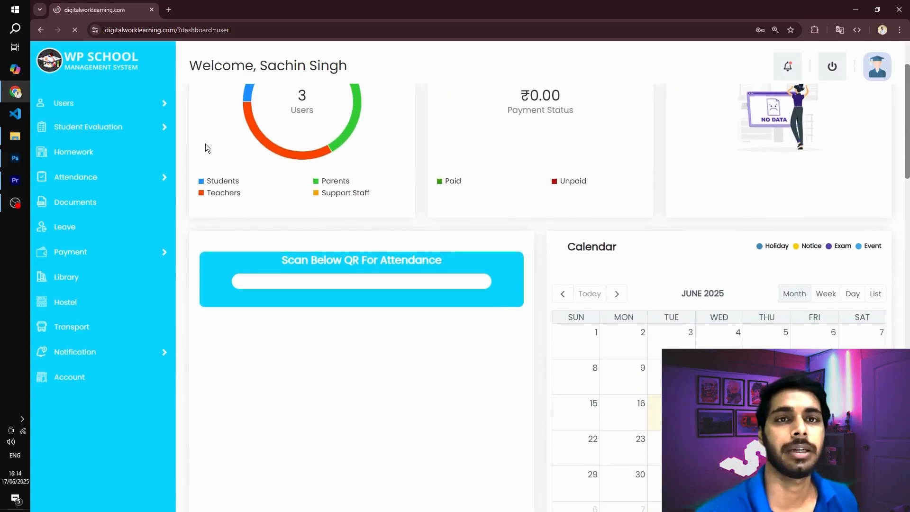